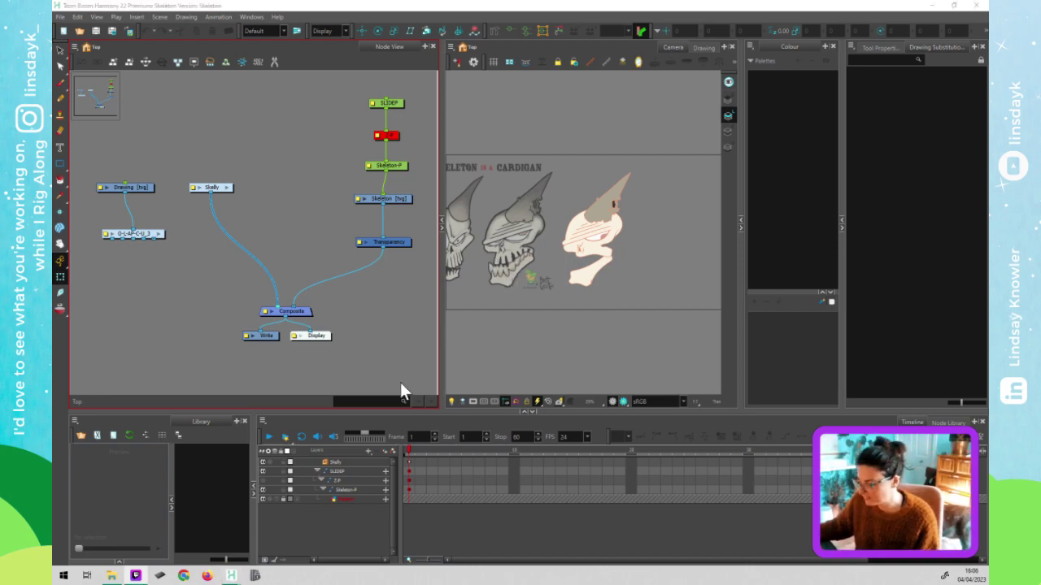
# - Start an image import and choose "Skeleton in a Cardigan - Faces (Mouth Chart) 02 copy" from Downloads as the source file
pyautogui.moveTo(446, 449); pyautogui.dragTo(403, 456)
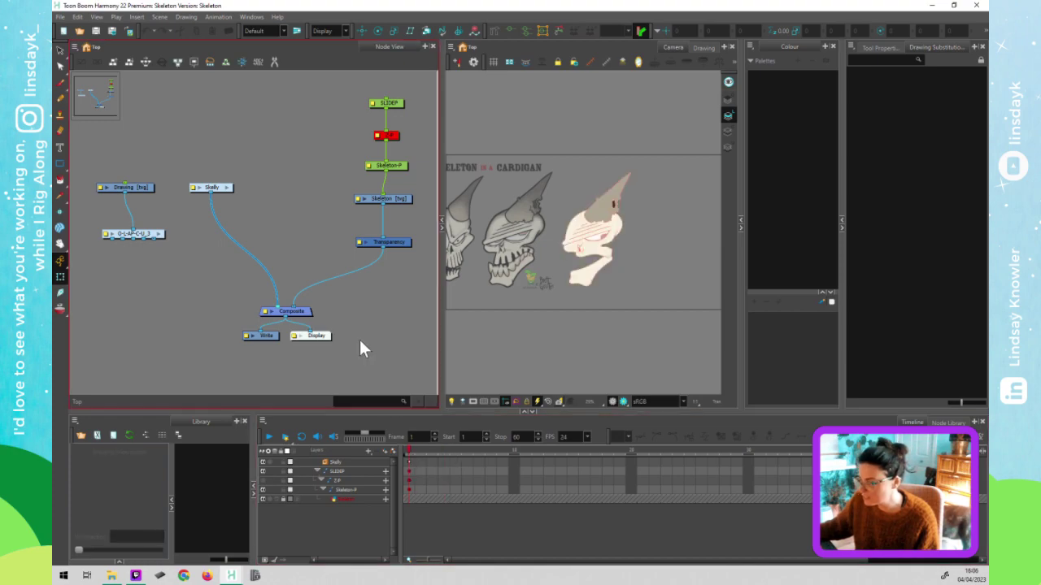
pyautogui.click(129, 33)
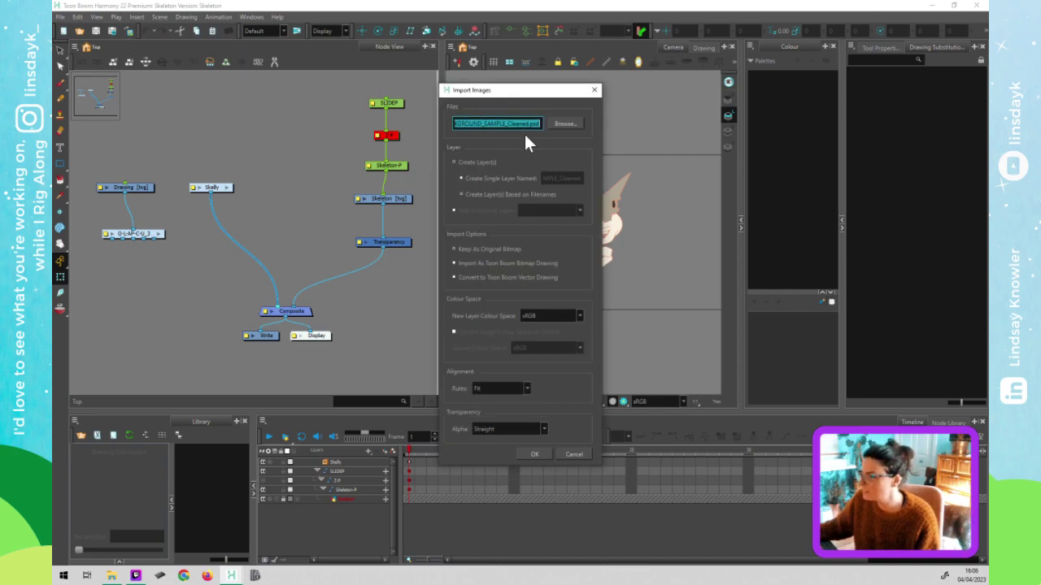
pyautogui.click(564, 124)
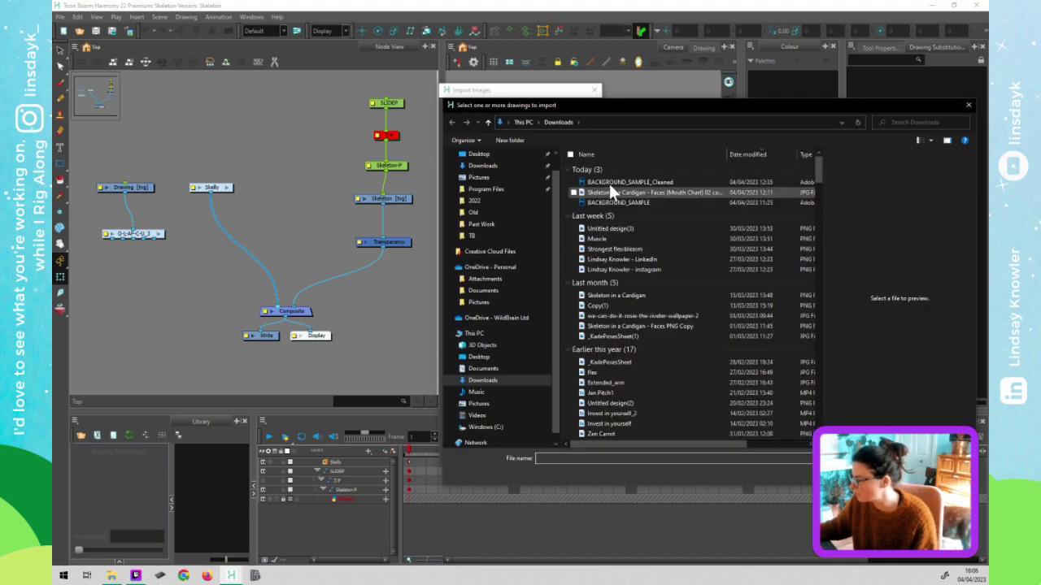
pyautogui.click(616, 195)
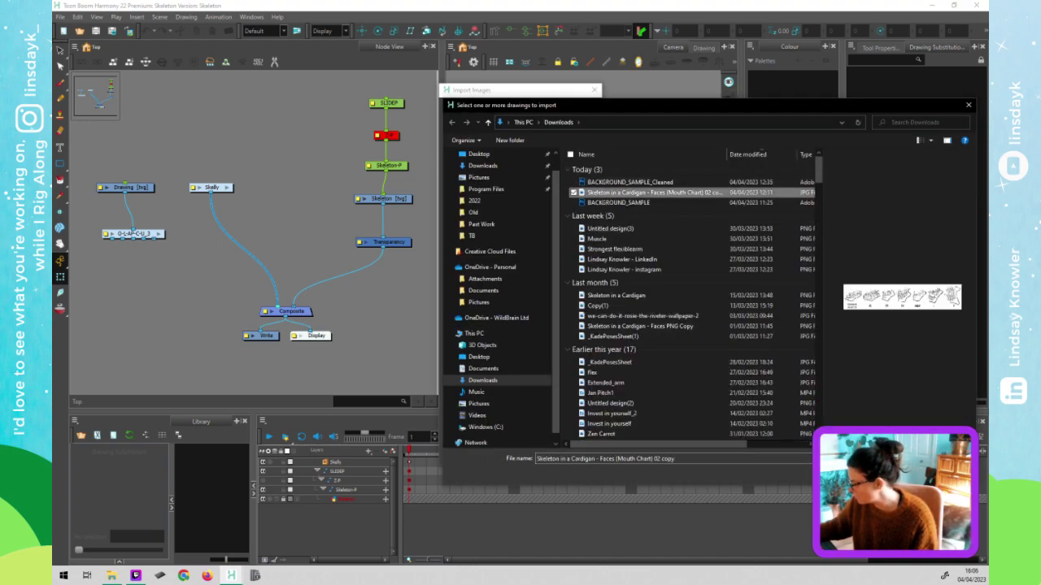
pyautogui.press('Return')
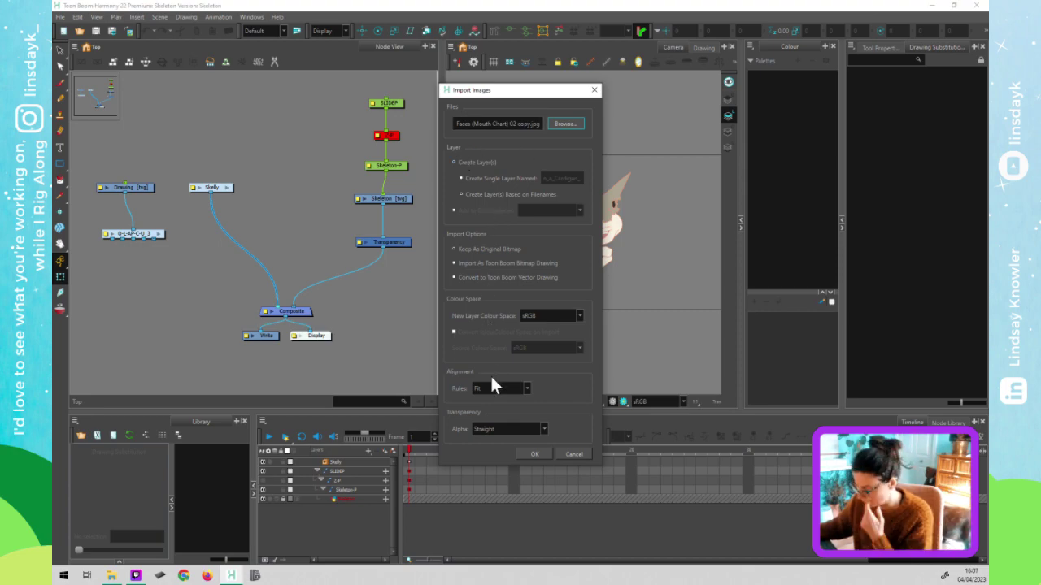
# - Import the image onto a single new layer named "Mouths" as a Toon Boom Bitmap Drawing
pyautogui.click(468, 178)
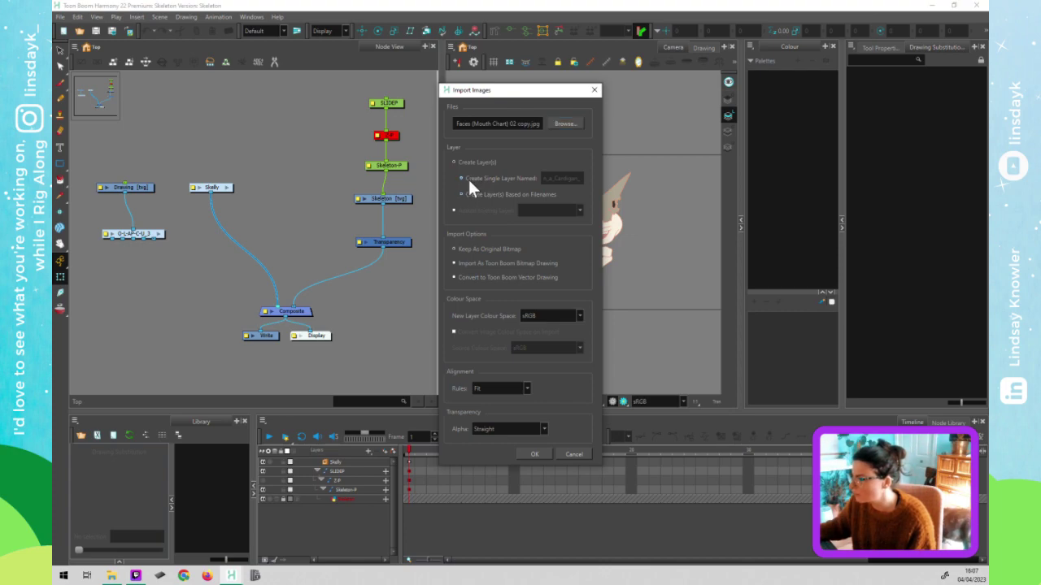
pyautogui.click(542, 179)
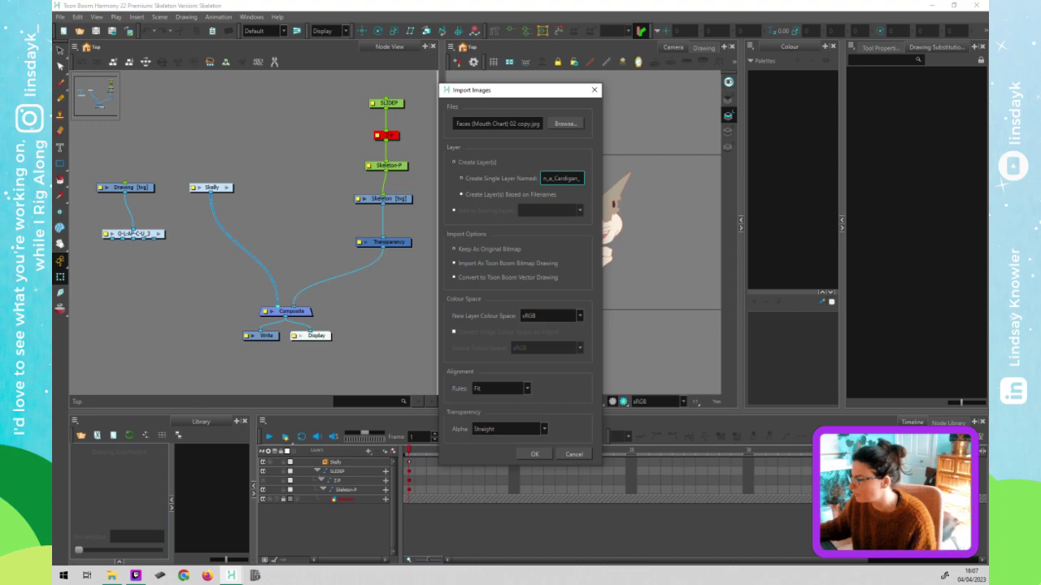
pyautogui.hotkey('ctrl', 'a')
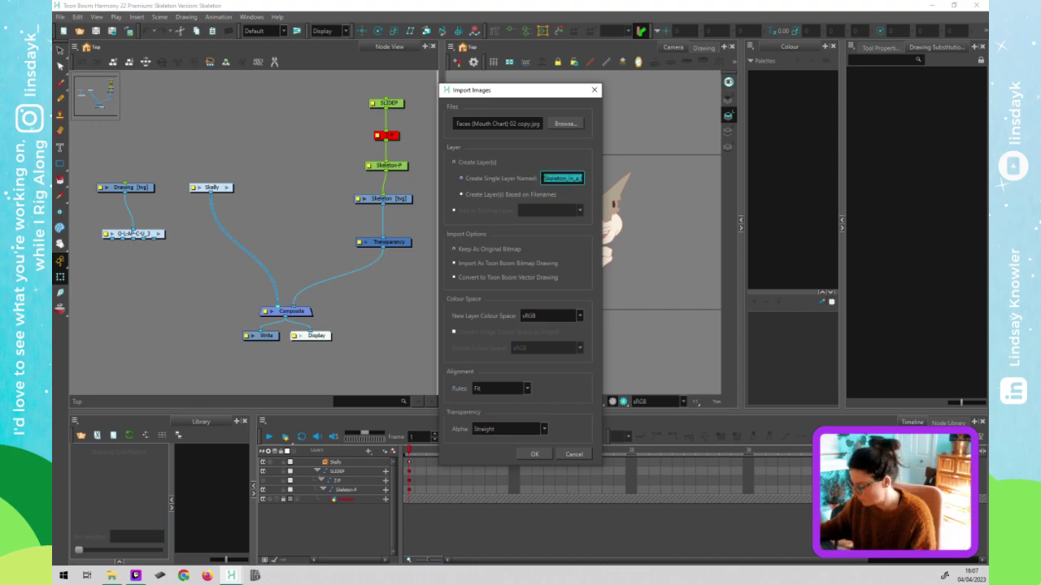
pyautogui.press('BackSpace')
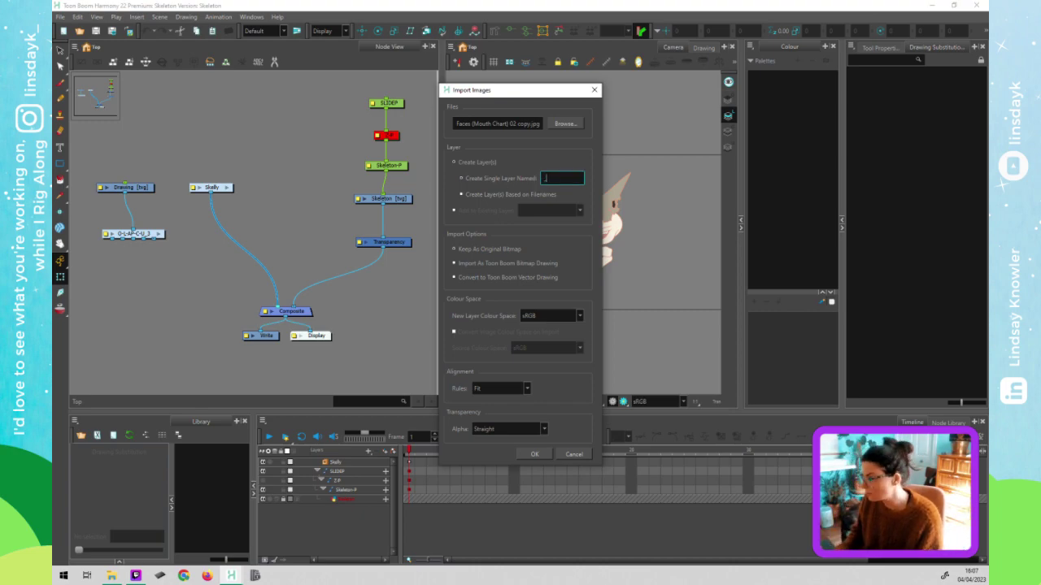
pyautogui.write('Mouths')
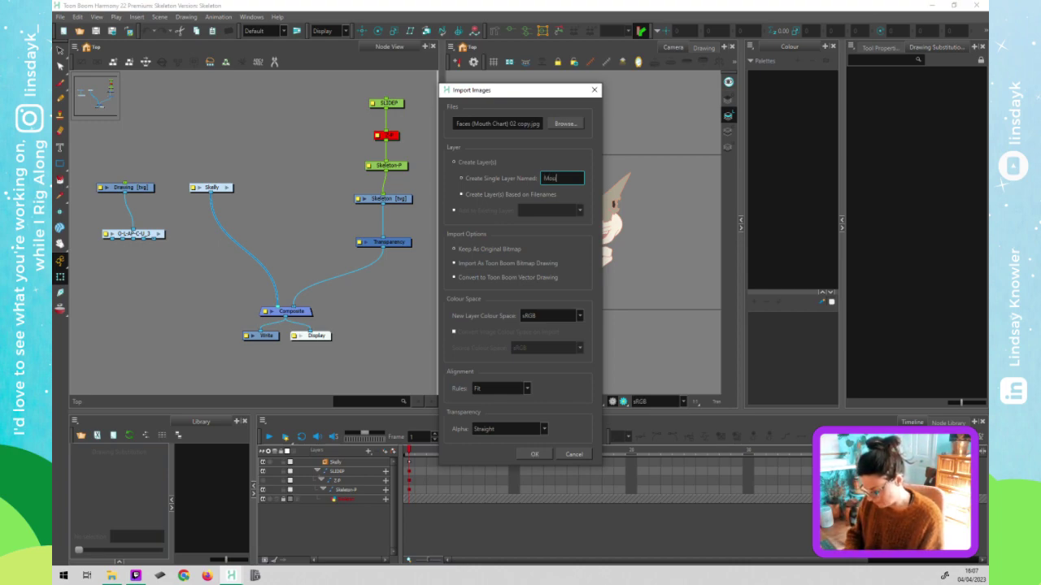
pyautogui.click(463, 262)
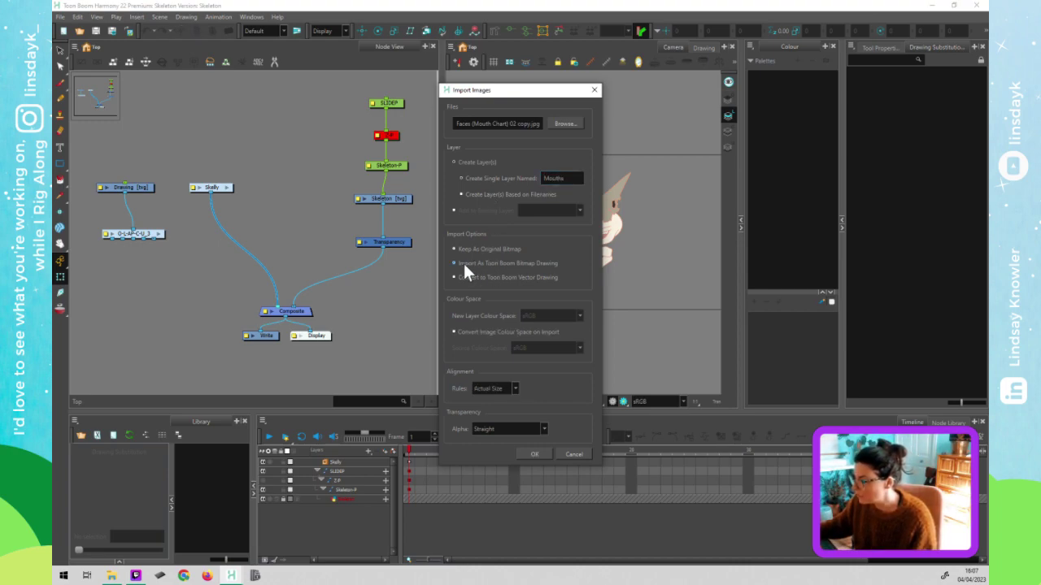
pyautogui.click(556, 265)
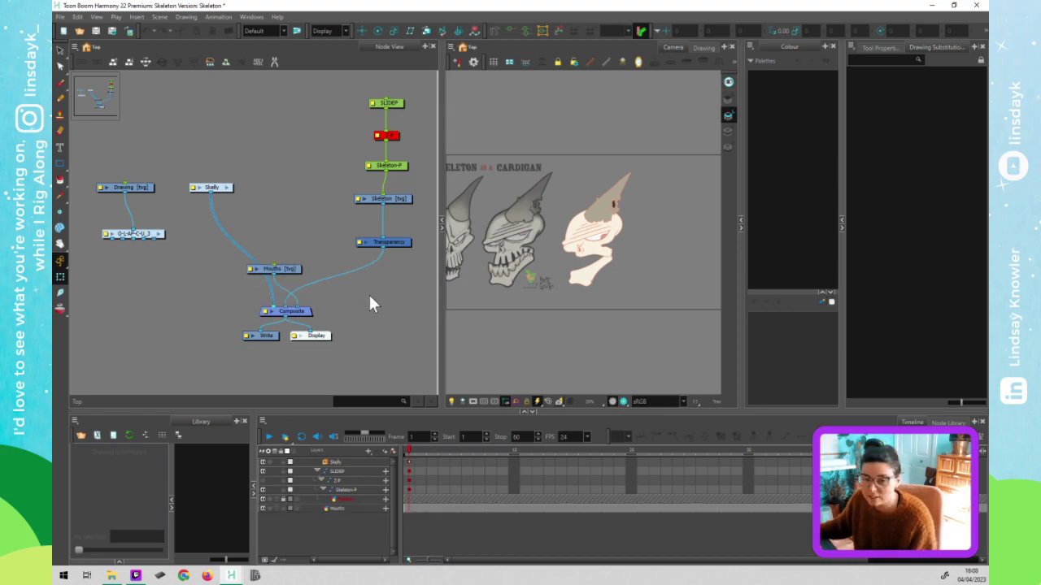
# - Move the Mouths node up beside the Skeleton drawing node and add a parent peg above it
pyautogui.click(291, 261)
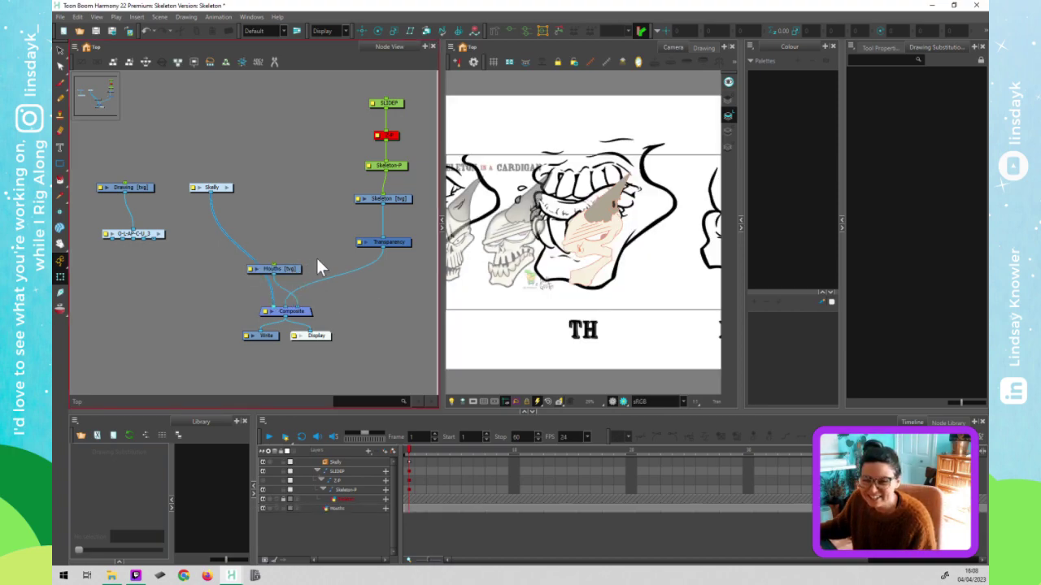
pyautogui.click(307, 266)
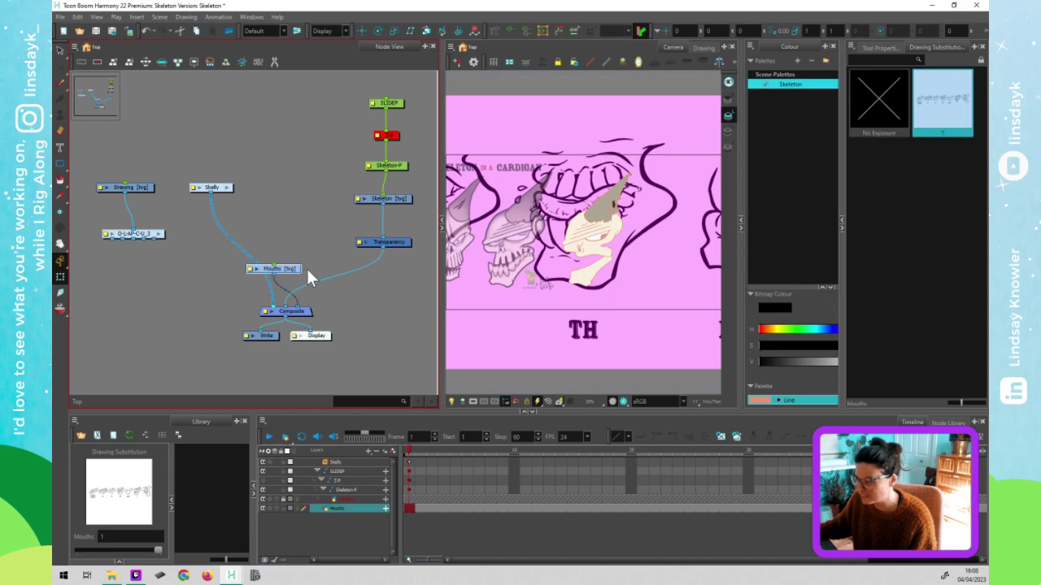
pyautogui.moveTo(309, 269)
pyautogui.mouseDown()
pyautogui.moveTo(351, 271)
pyautogui.moveTo(389, 310)
pyautogui.moveTo(339, 208)
pyautogui.moveTo(313, 189)
pyautogui.mouseUp()
pyautogui.click(396, 323)
pyautogui.click(411, 341)
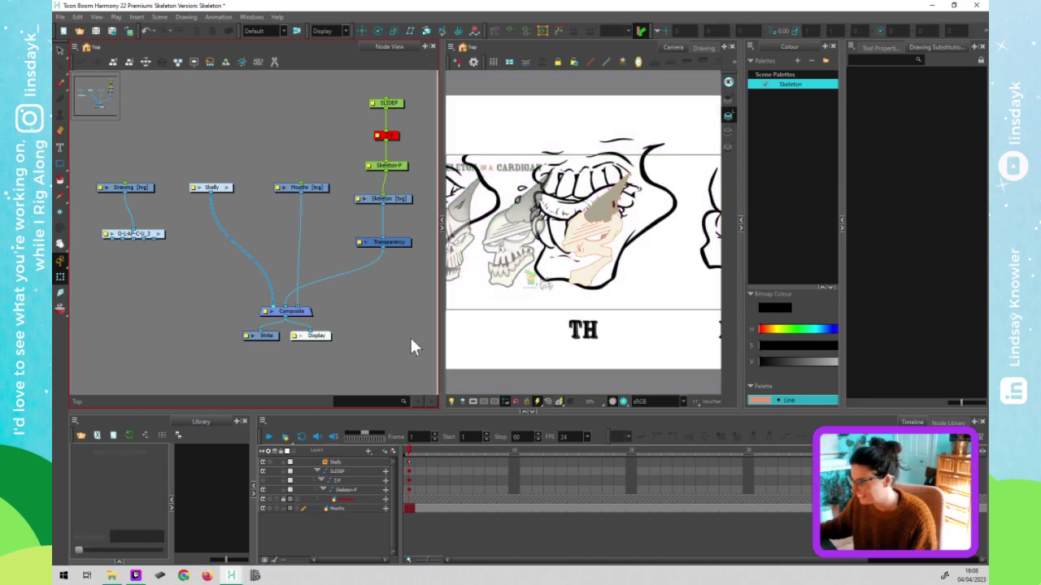
pyautogui.click(317, 186)
pyautogui.moveTo(318, 186); pyautogui.dragTo(318, 200)
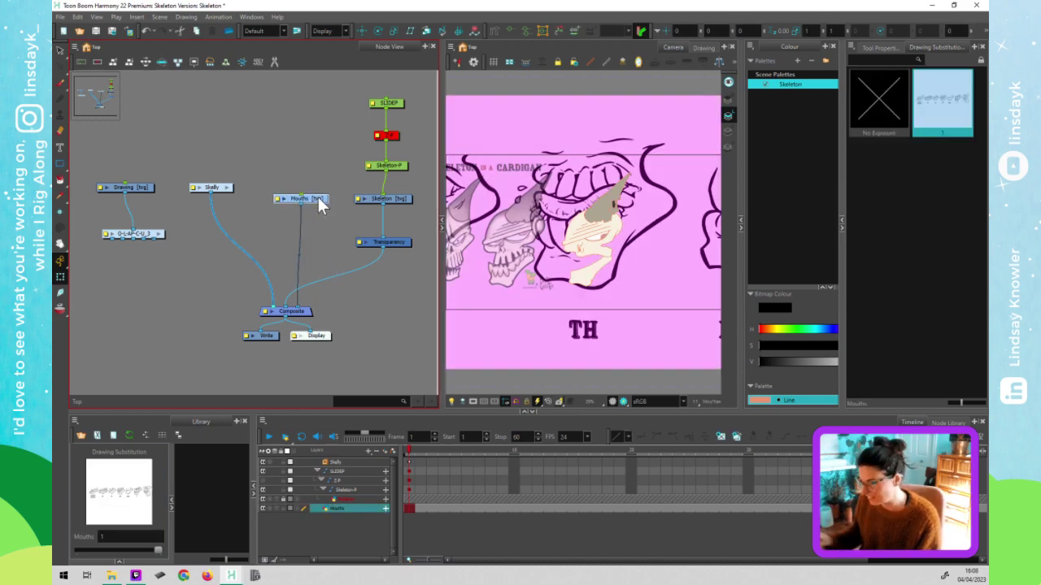
pyautogui.hotkey('ctrl', 'p')
pyautogui.click(315, 177)
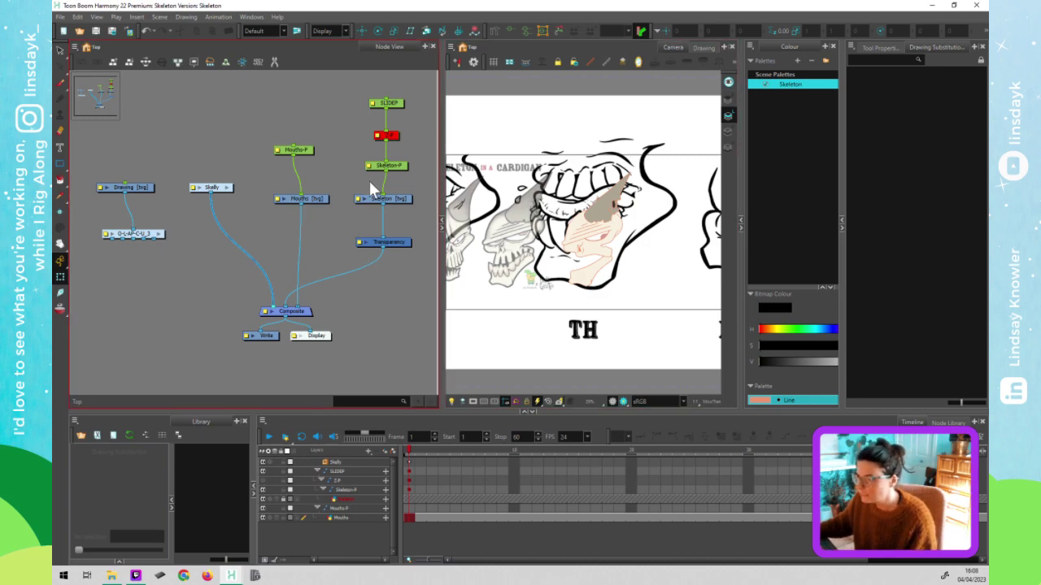
# - Disable the Skeleton drawing node and the Skelly group node so only the mouth chart is displayed
pyautogui.click(397, 200)
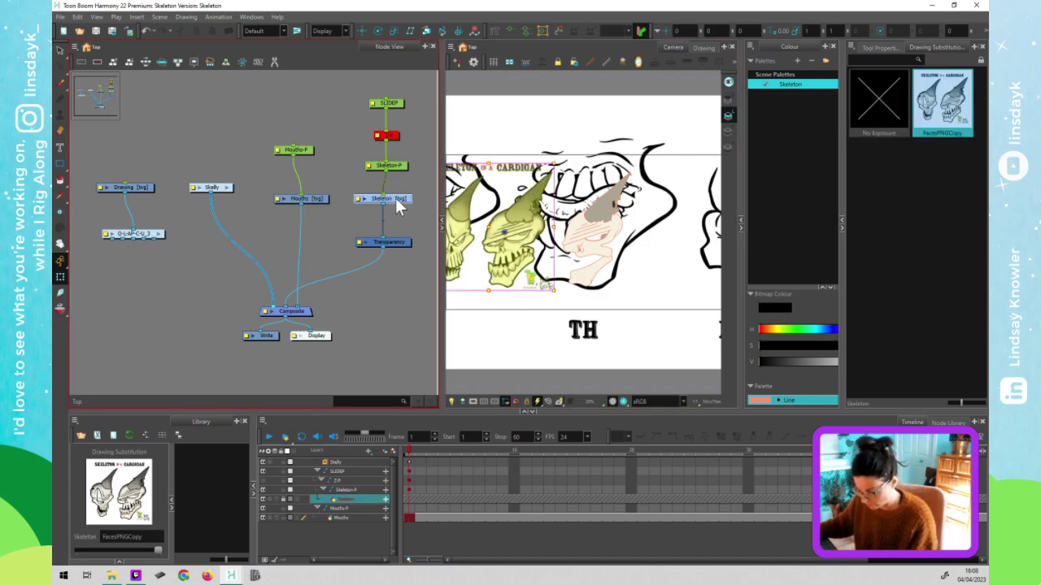
pyautogui.click(218, 187)
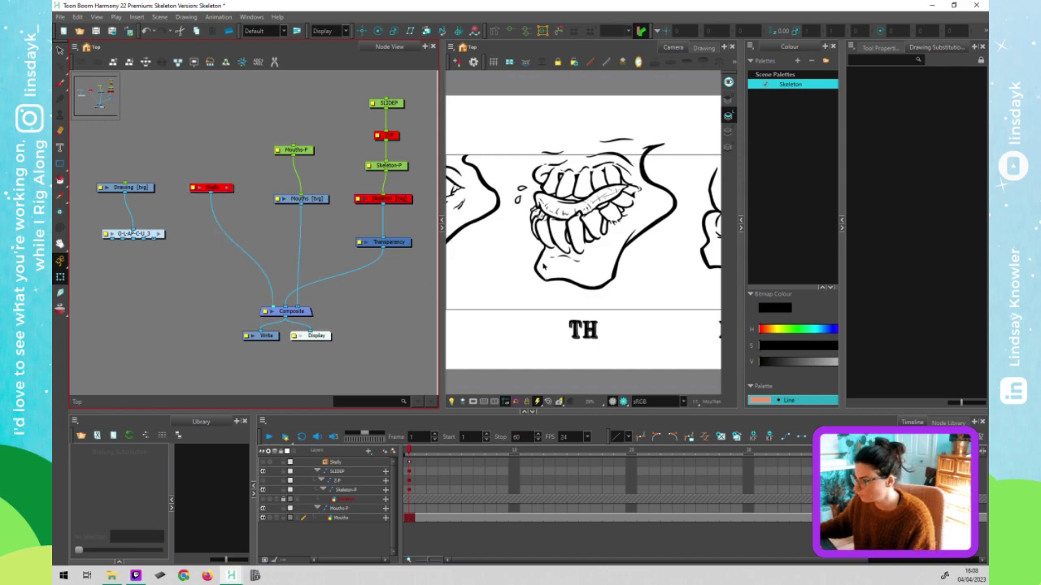
# - Enlarge the drawing view over the node network and fit the whole mouth chart in it
pyautogui.scroll(-2, 547, 269)
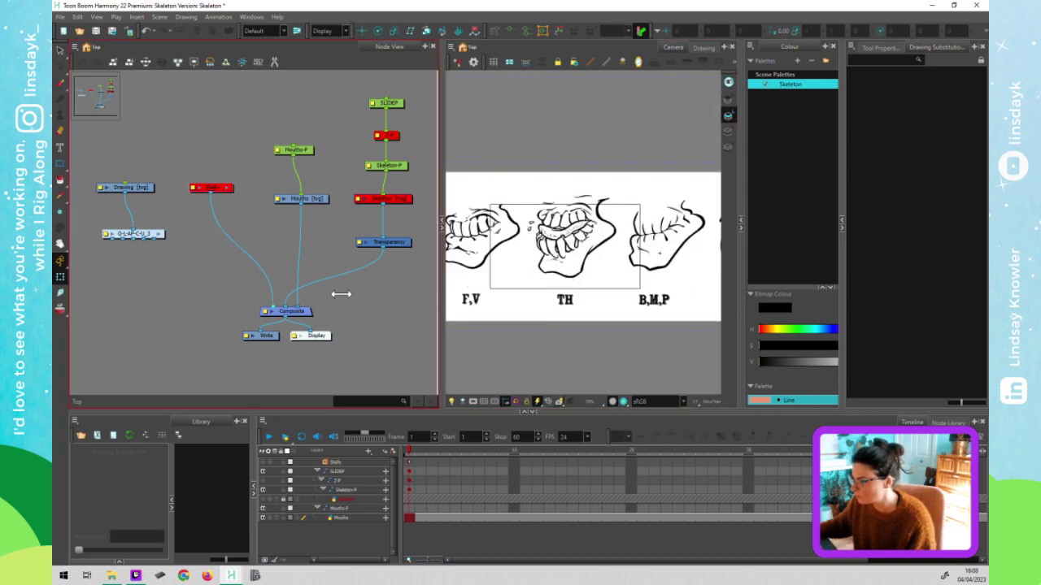
pyautogui.moveTo(341, 294)
pyautogui.mouseDown()
pyautogui.moveTo(356, 307)
pyautogui.moveTo(343, 307)
pyautogui.mouseUp()
pyautogui.scroll(-3, 481, 336)
pyautogui.moveTo(481, 336); pyautogui.dragTo(493, 321)
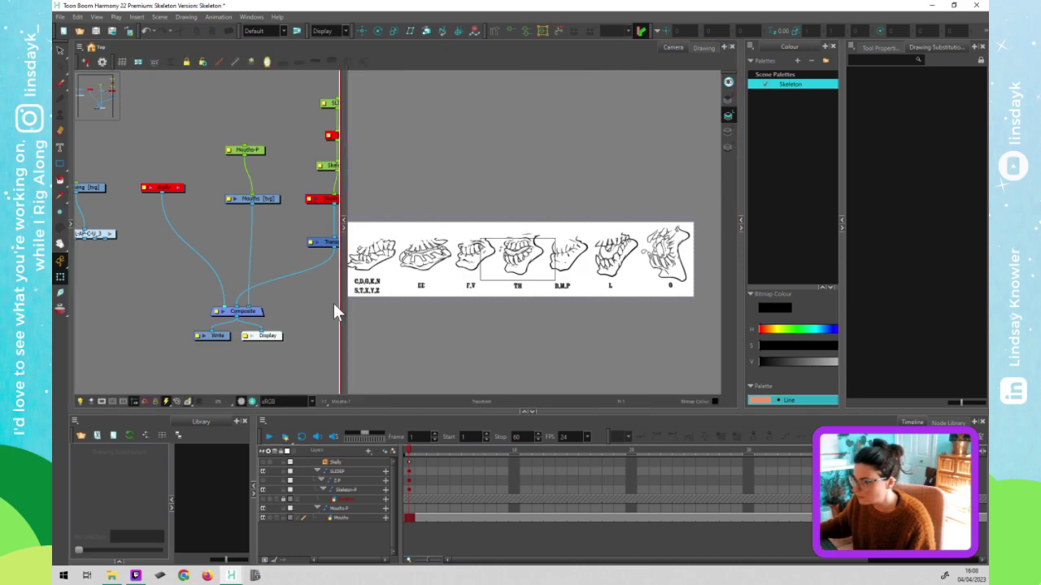
pyautogui.press('`')
pyautogui.scroll(2, 342, 309)
pyautogui.moveTo(334, 306); pyautogui.dragTo(319, 310)
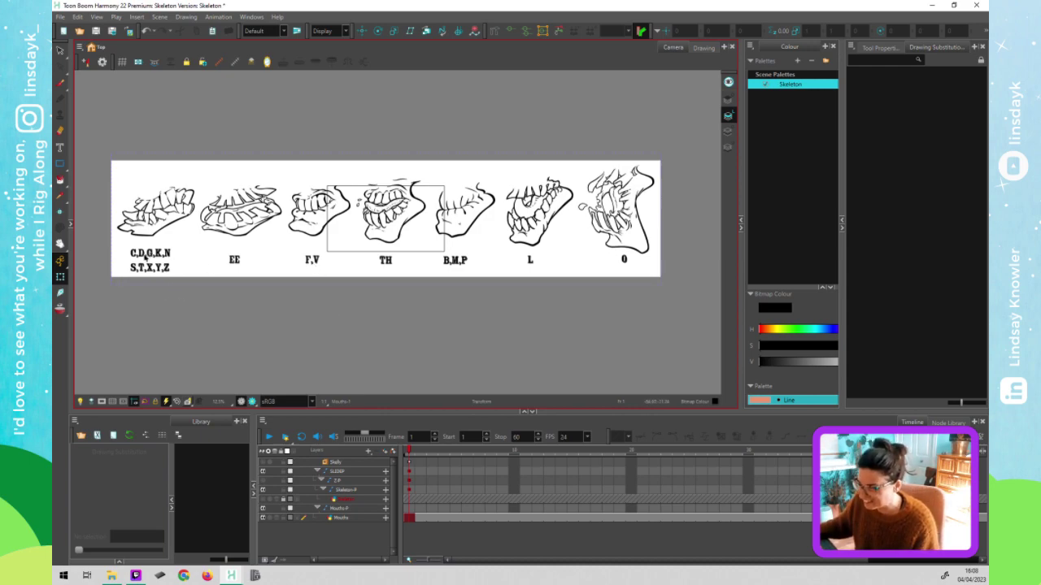
# - Switch to Chrome and search the web for "mouth charts animation", showing image results only
pyautogui.click(182, 577)
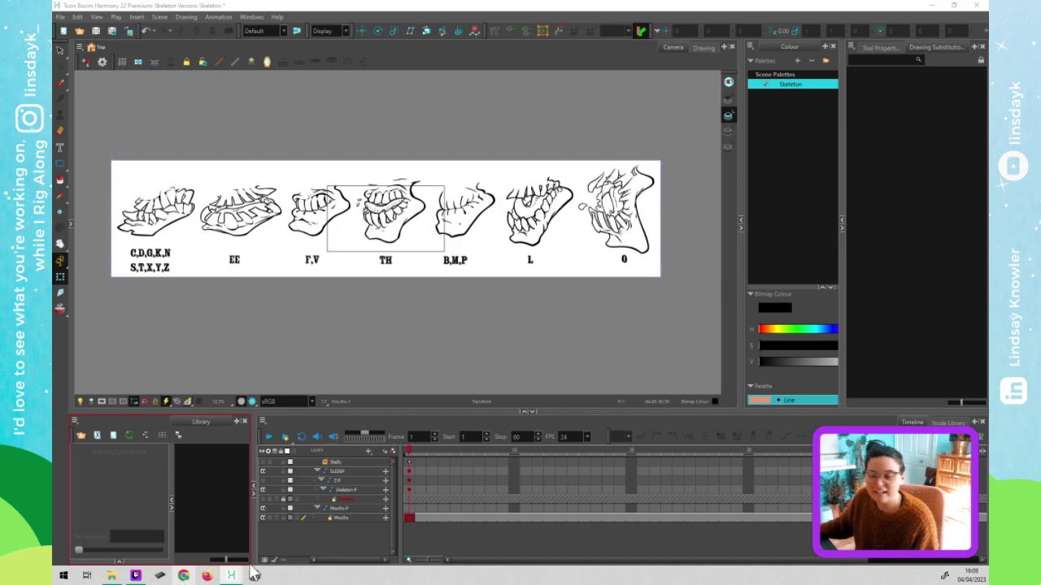
pyautogui.click(185, 576)
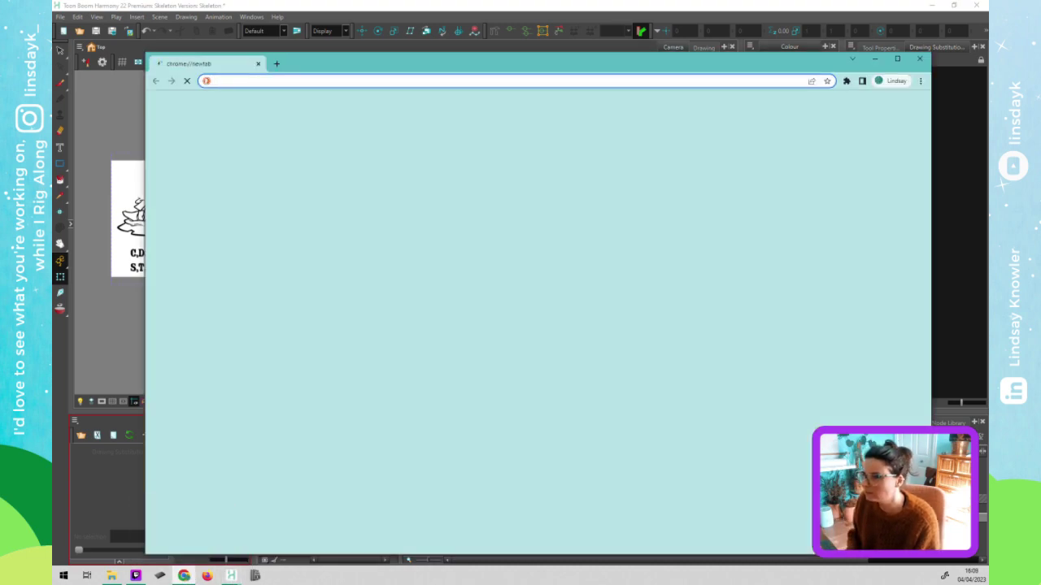
pyautogui.write('mouth')
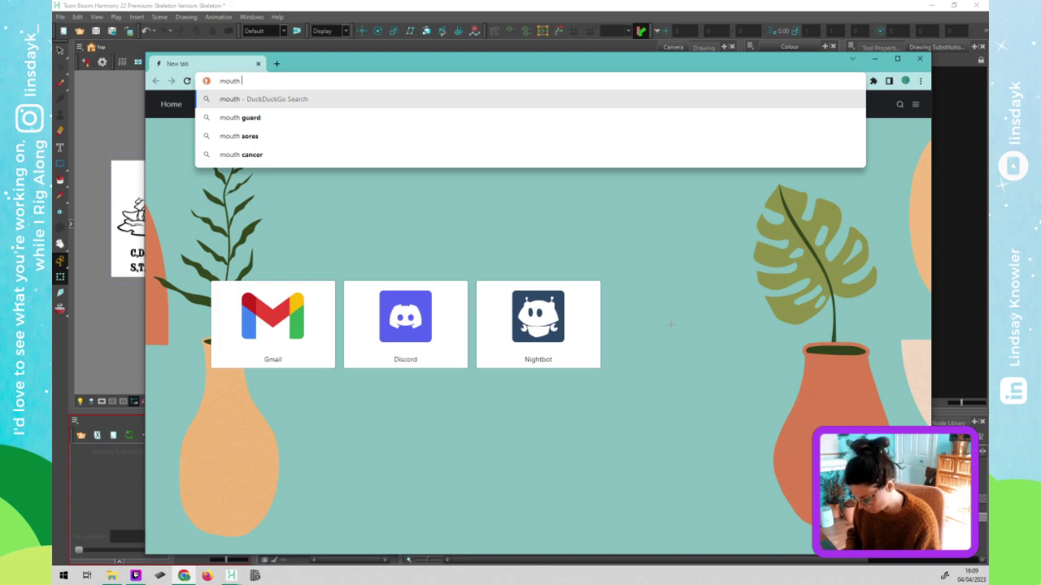
pyautogui.write('charts')
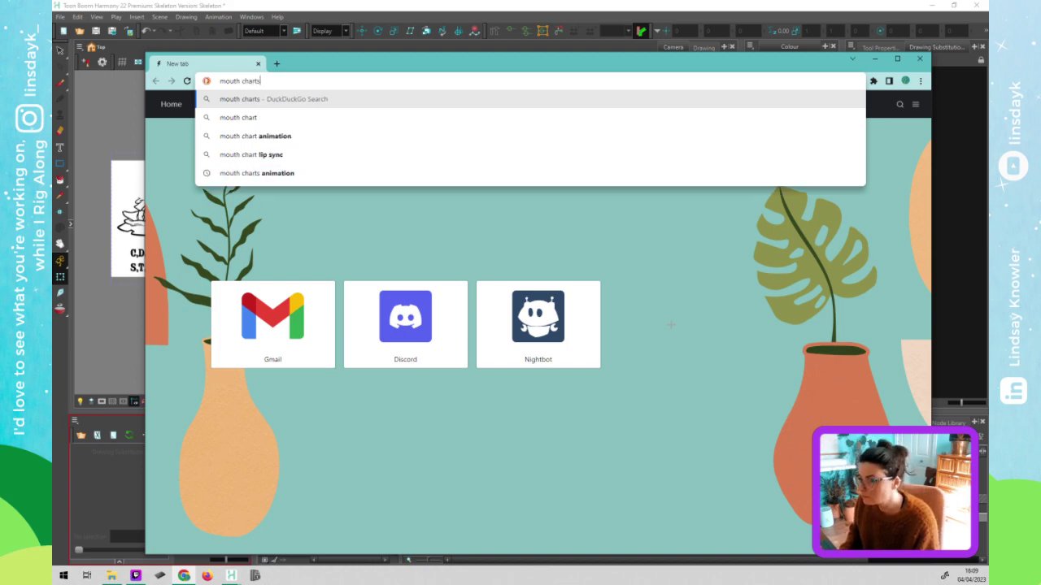
pyautogui.press('Down')
pyautogui.press('Return')
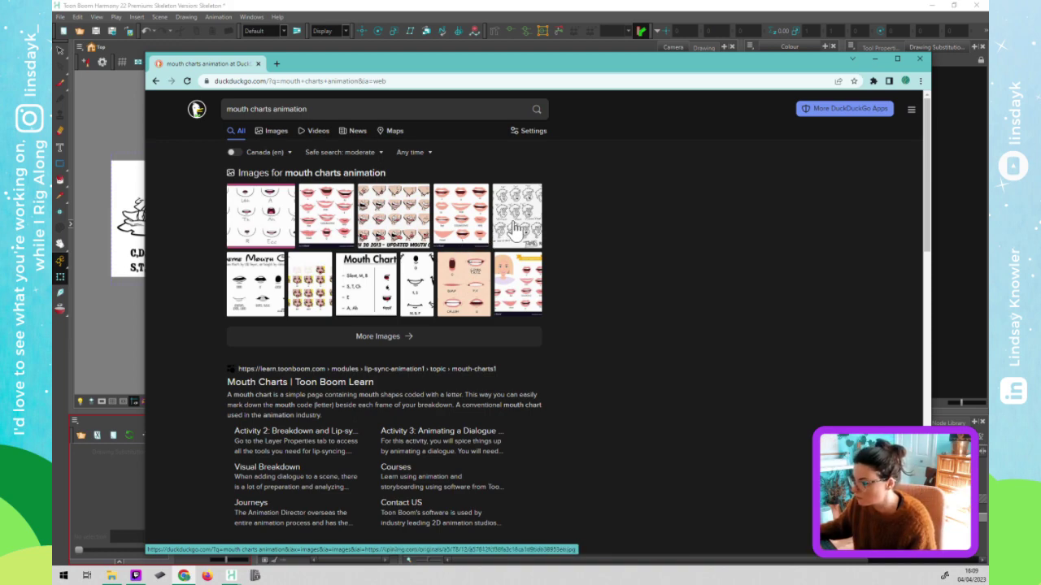
pyautogui.click(275, 130)
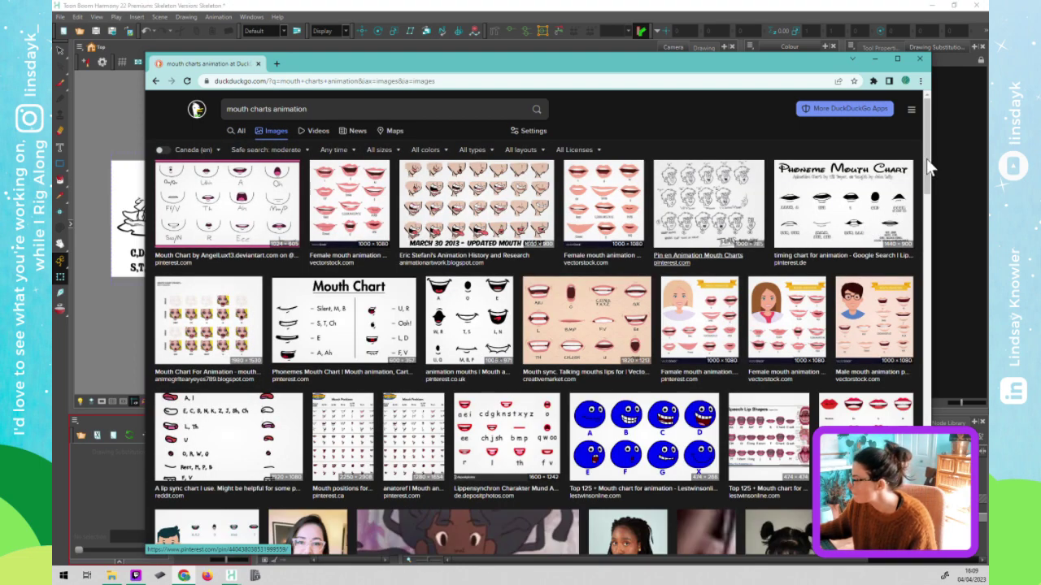
# - Look through the mouth chart images and open the "Review Of Lip Sync Animation Mouth Shapes Ideas" result
pyautogui.scroll(-3, 926, 170)
pyautogui.scroll(-5, 931, 217)
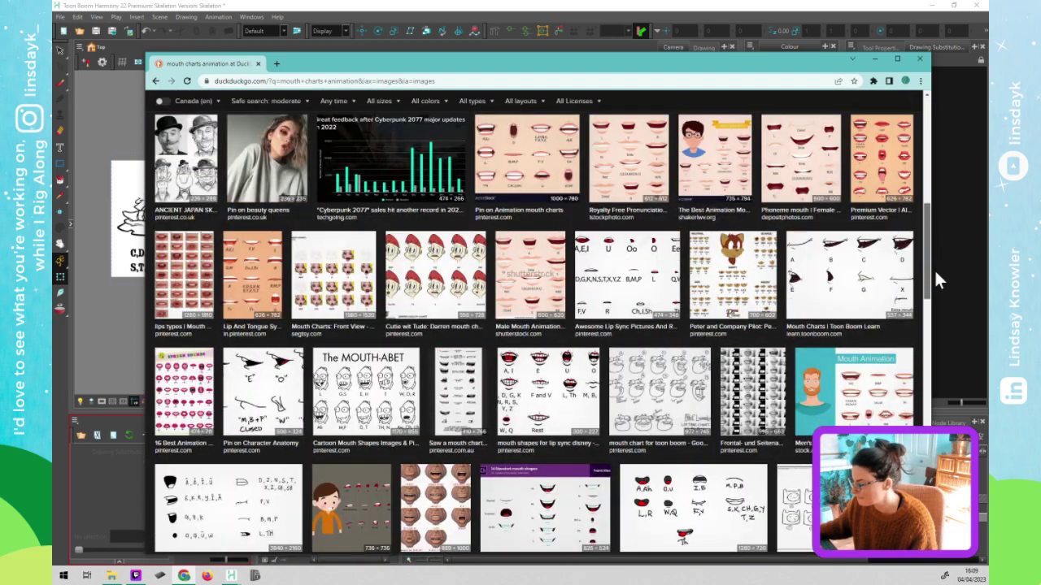
pyautogui.scroll(-5, 935, 274)
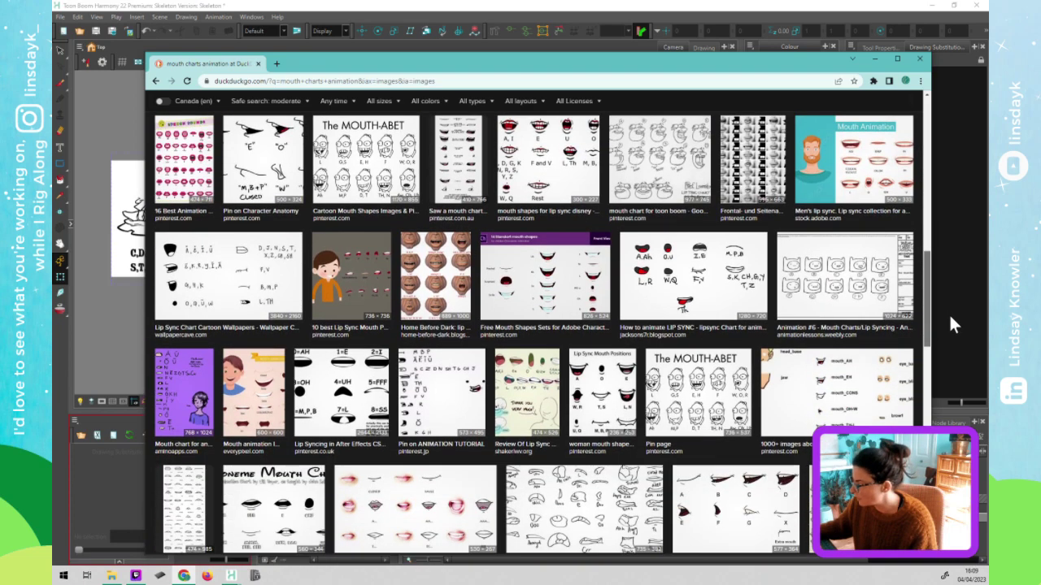
pyautogui.scroll(-2, 952, 326)
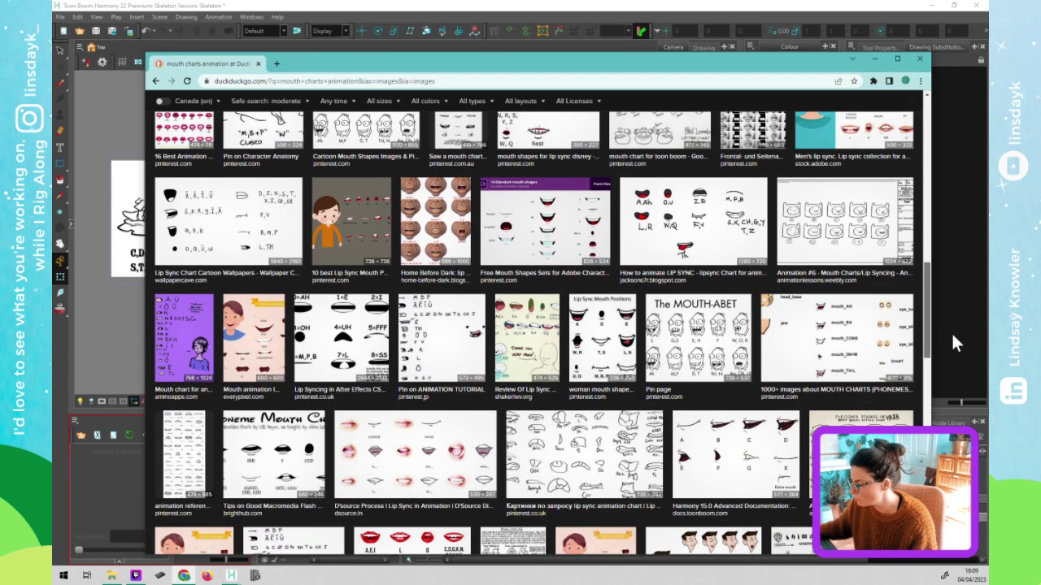
pyautogui.scroll(-2, 952, 335)
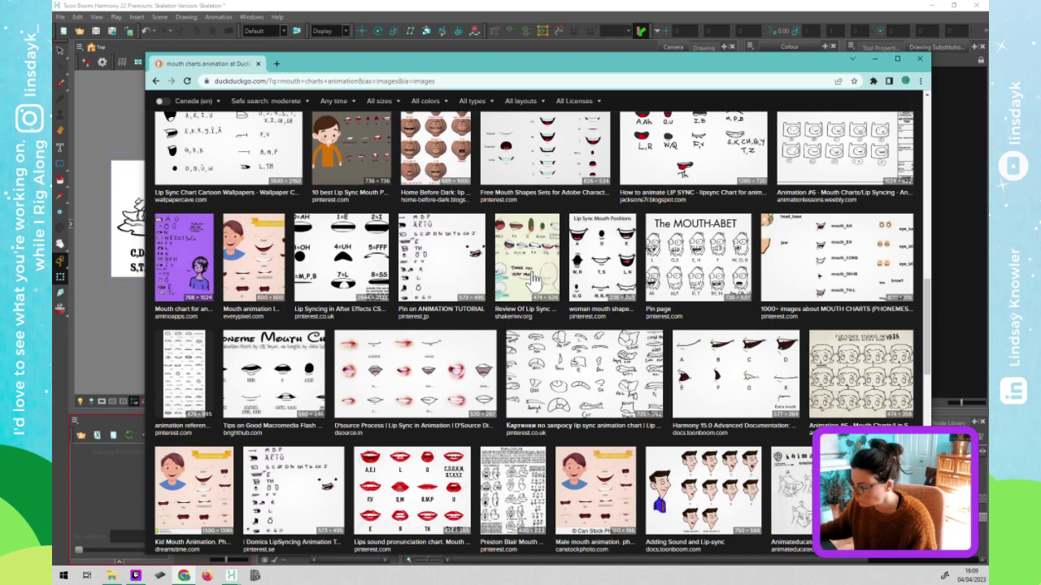
pyautogui.click(532, 276)
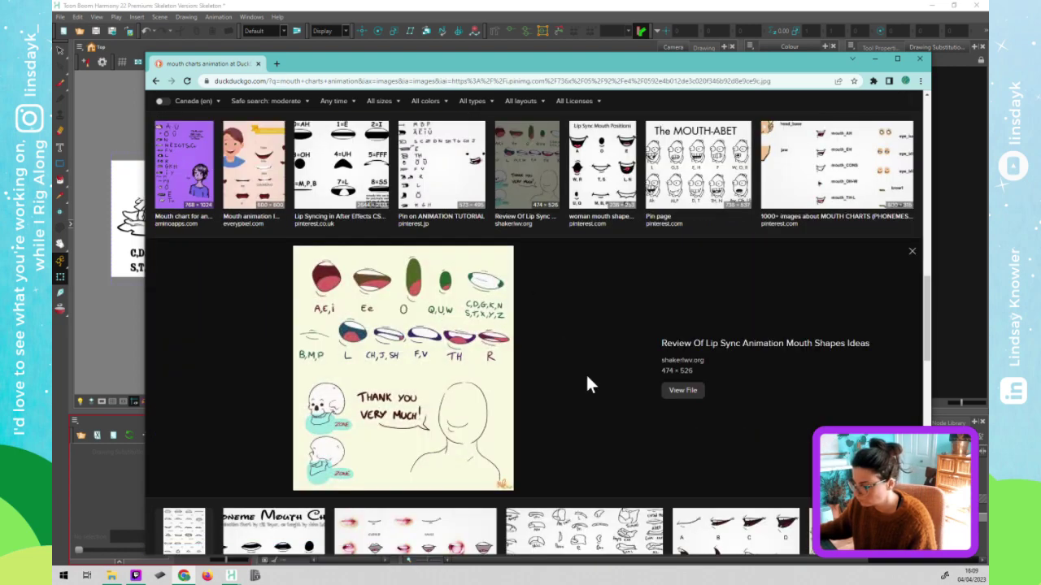
# - Place the browser window beside the skeleton mouth chart to compare the mouth shapes, and return to Toon Boom Harmony
pyautogui.moveTo(501, 63); pyautogui.dragTo(776, 67)
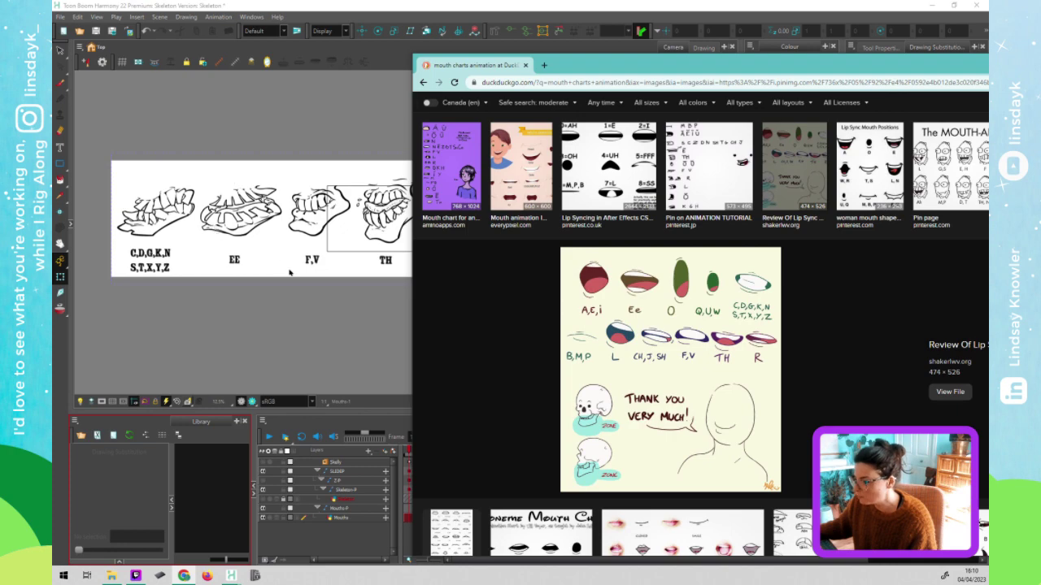
pyautogui.click(350, 326)
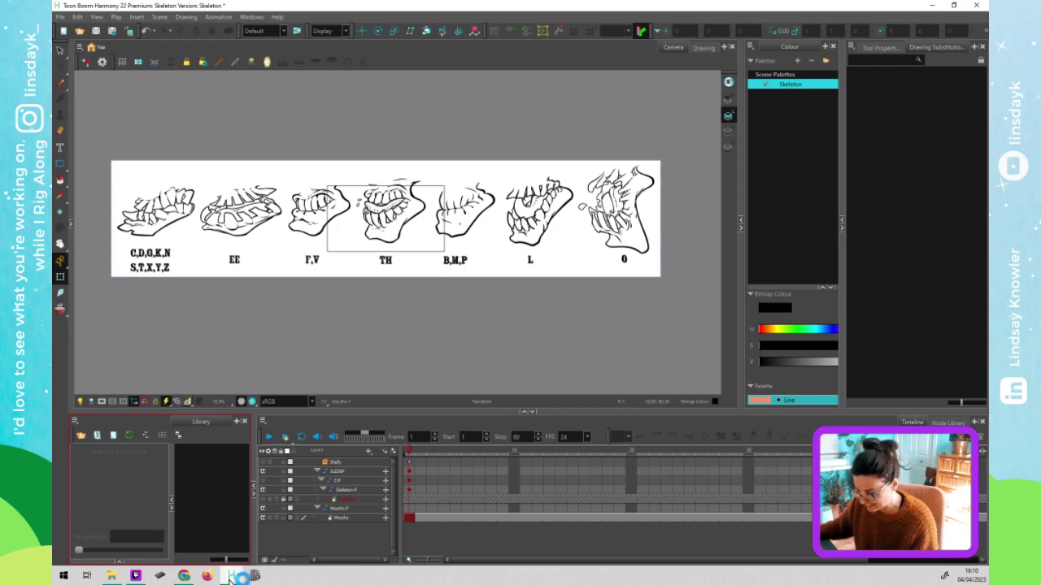
# - Switch to Chrome and open the "Review Of Lip Sync Animation Mouth Shapes Ideas" chart image at full size in its own tab
pyautogui.click(183, 524)
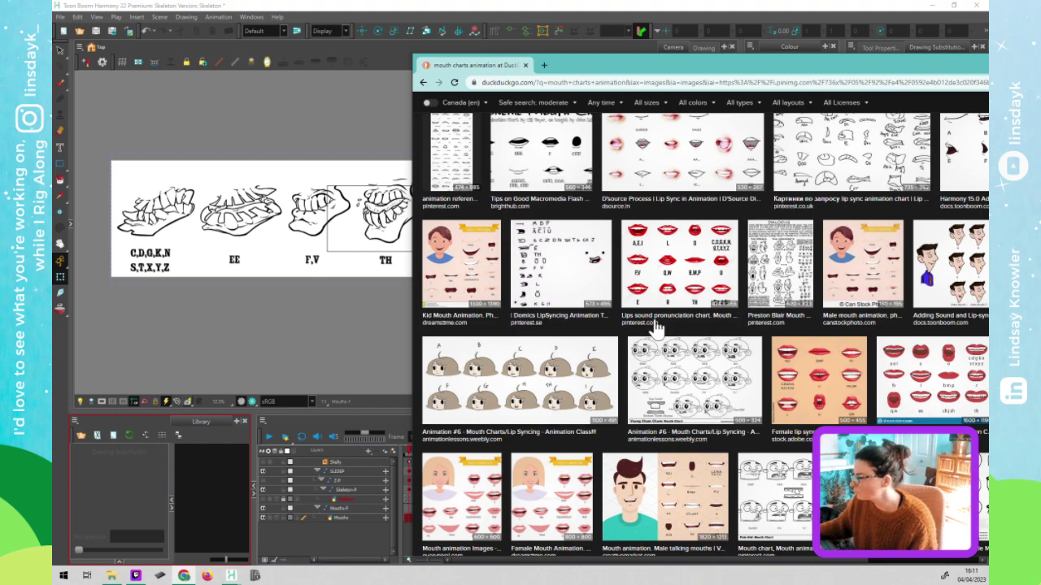
pyautogui.scroll(-1, 659, 333)
pyautogui.scroll(2, 736, 431)
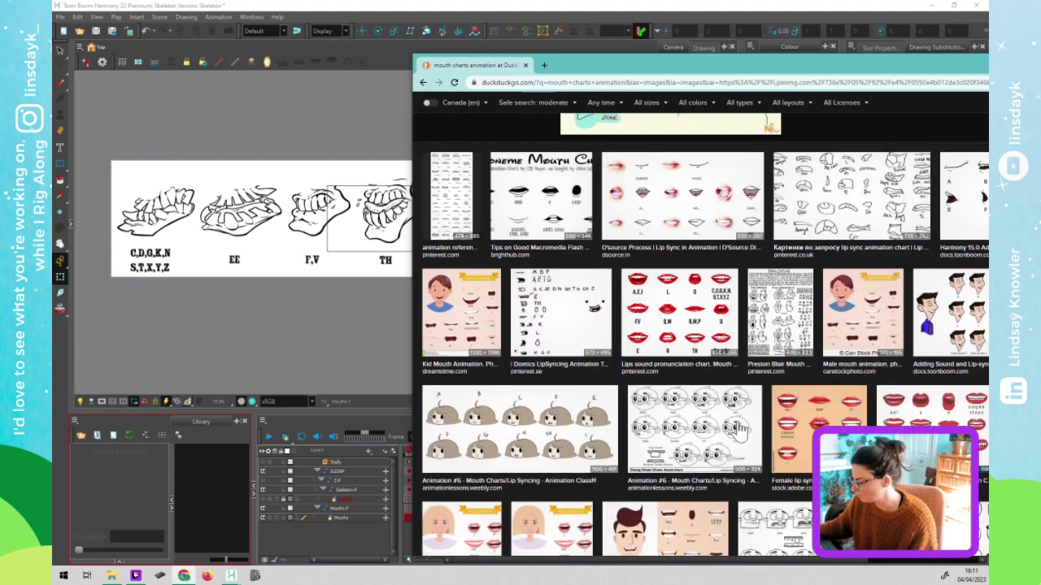
pyautogui.scroll(2, 736, 431)
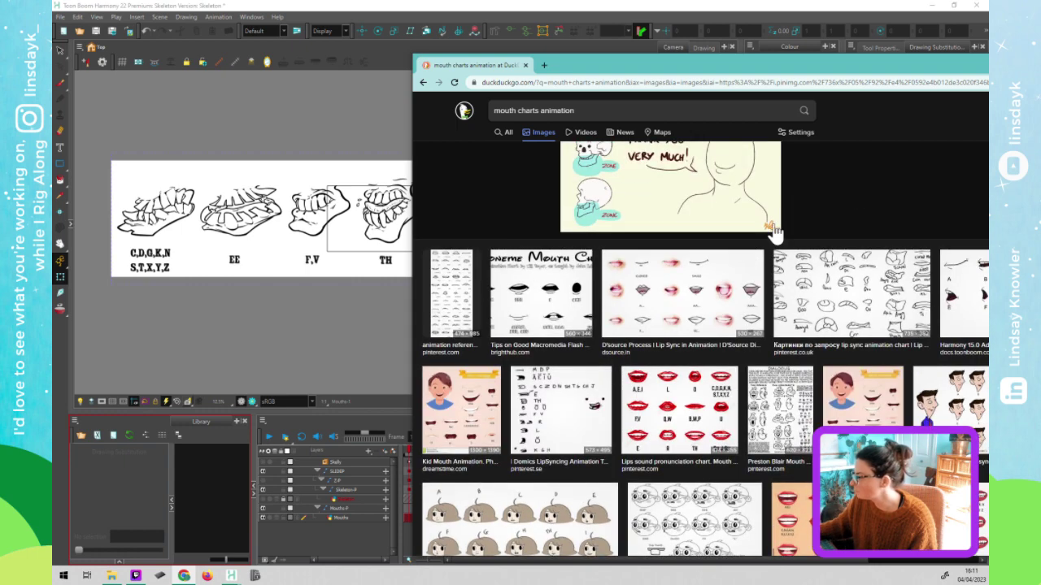
pyautogui.scroll(-1, 719, 230)
pyautogui.click(681, 178)
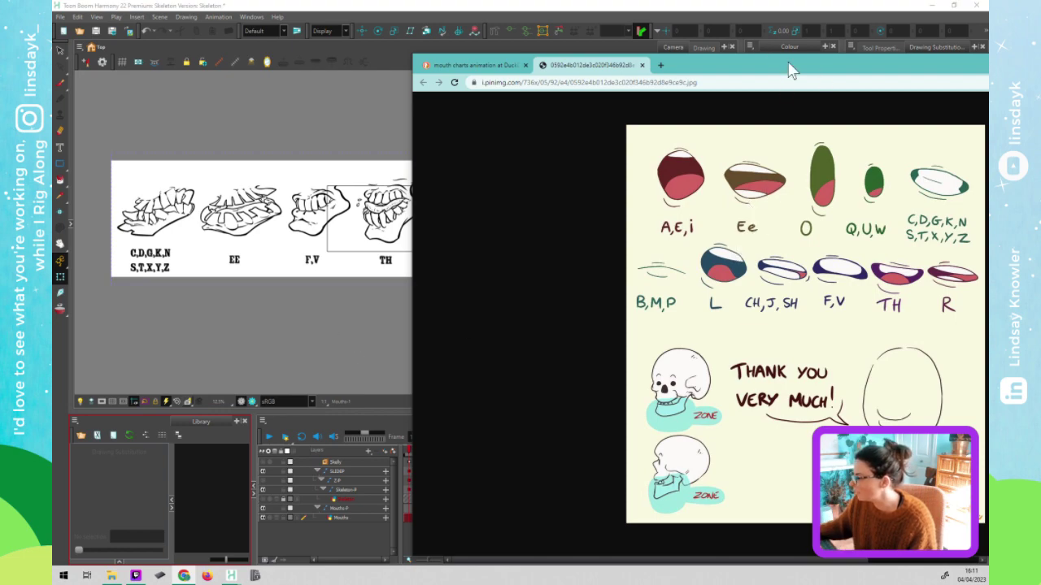
# - Resize and place the browser window beside the skeleton mouth chart, and return to Toon Boom Harmony with the chart's last mouths in view
pyautogui.doubleClick(740, 61)
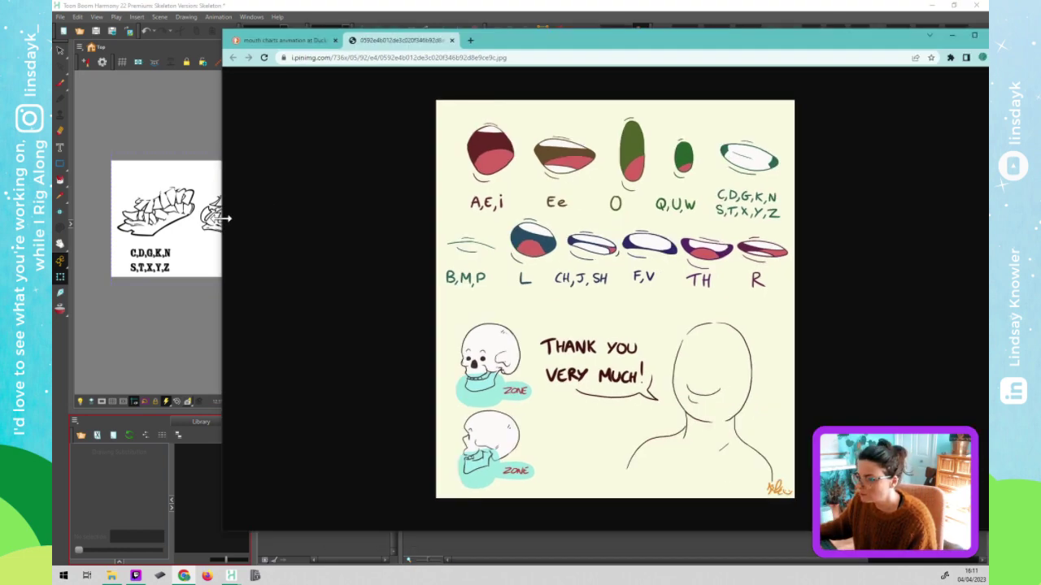
pyautogui.moveTo(222, 216); pyautogui.dragTo(520, 228)
pyautogui.moveTo(849, 50); pyautogui.dragTo(915, 54)
pyautogui.click(423, 327)
pyautogui.moveTo(407, 302)
pyautogui.mouseDown()
pyautogui.moveTo(371, 306)
pyautogui.moveTo(481, 284)
pyautogui.moveTo(400, 268)
pyautogui.mouseUp()
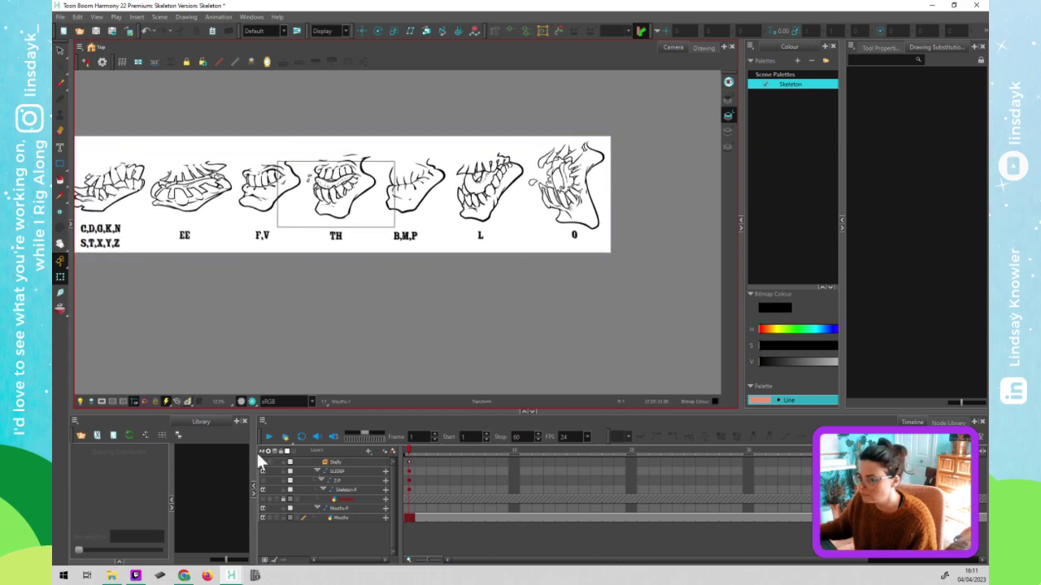
# - Compare the skeleton mouth chart with the Chrome reference chart, checking which phoneme mouth shapes each one covers, and return to Harmony
pyautogui.moveTo(233, 577)
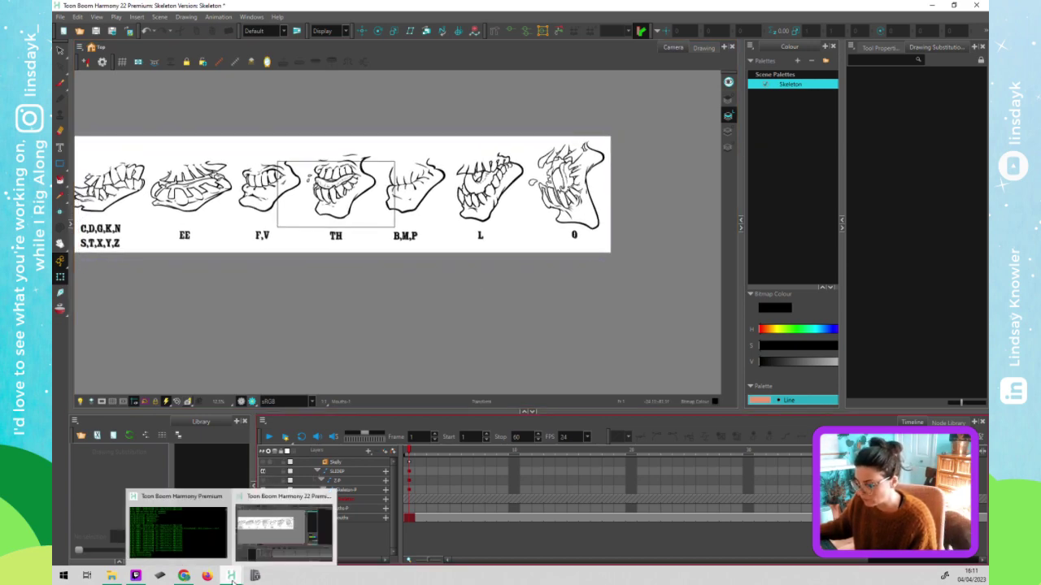
pyautogui.click(184, 575)
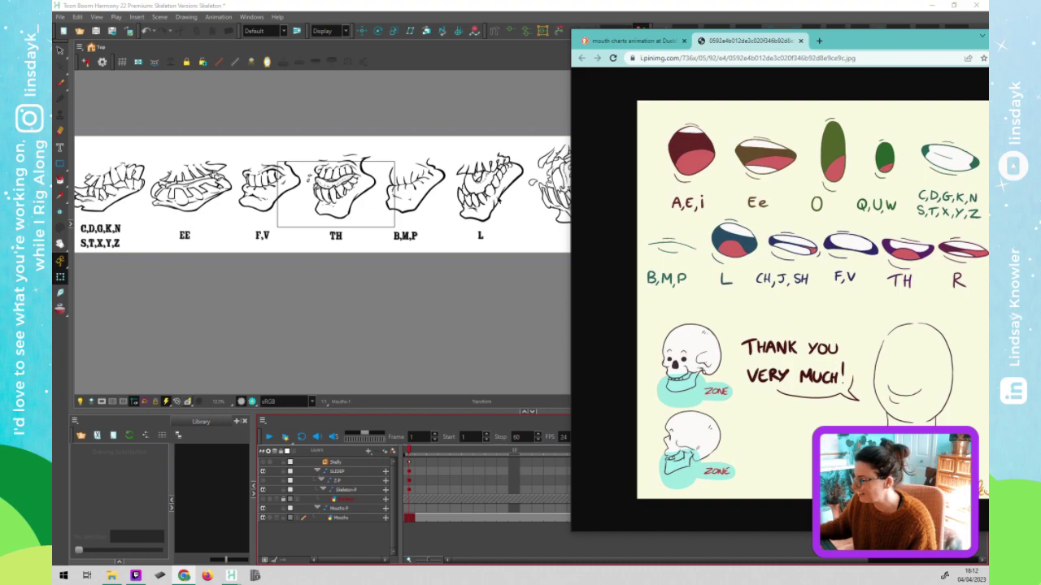
pyautogui.click(524, 221)
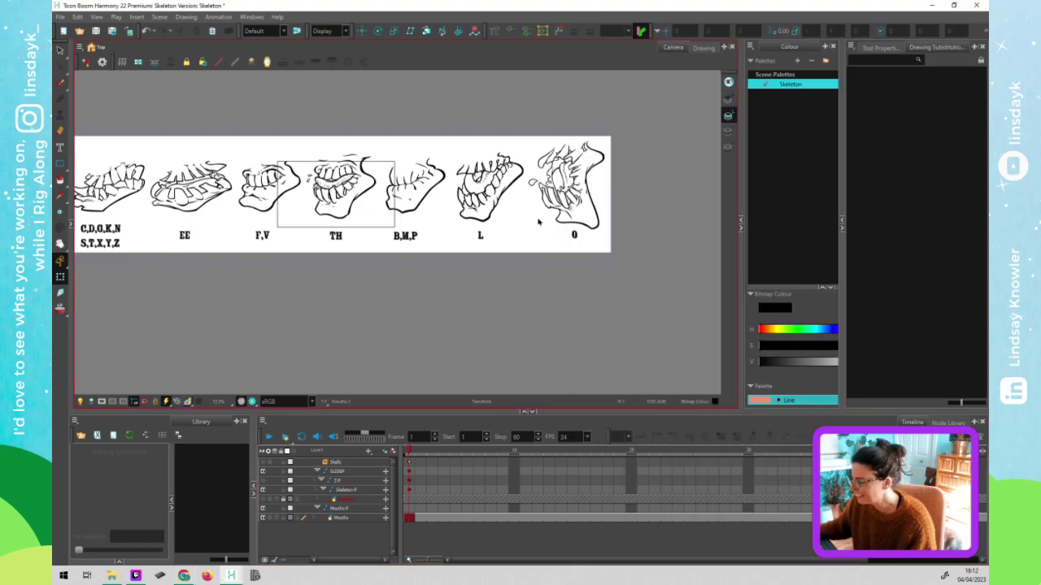
pyautogui.hscroll(5, 488, 226)
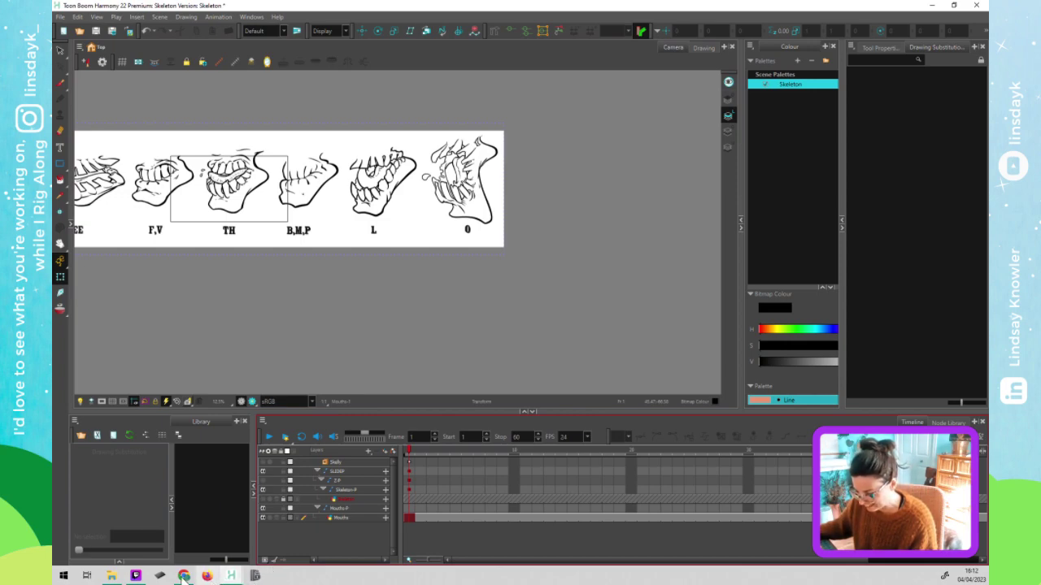
pyautogui.click(208, 576)
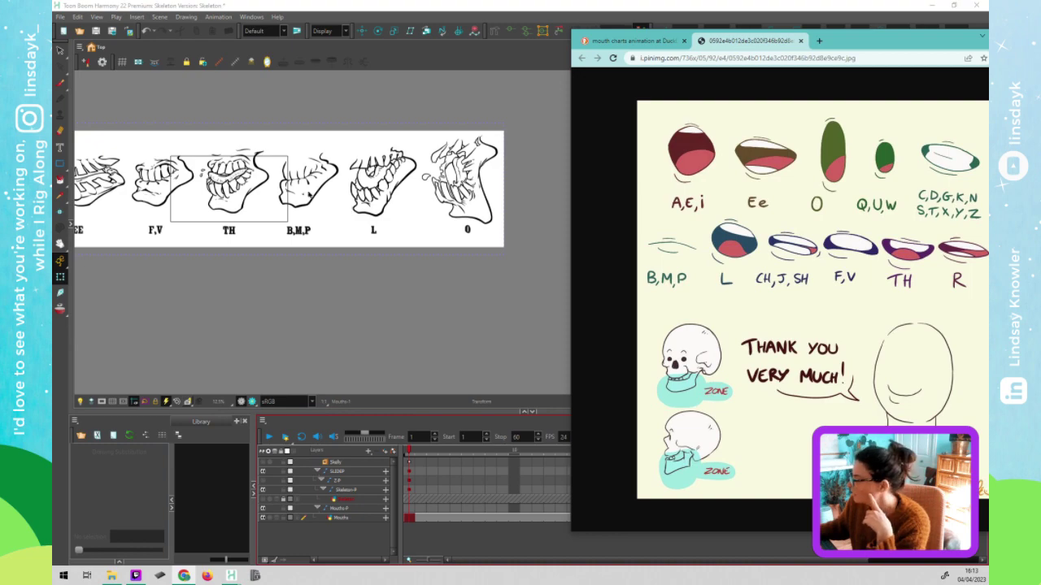
pyautogui.click(276, 283)
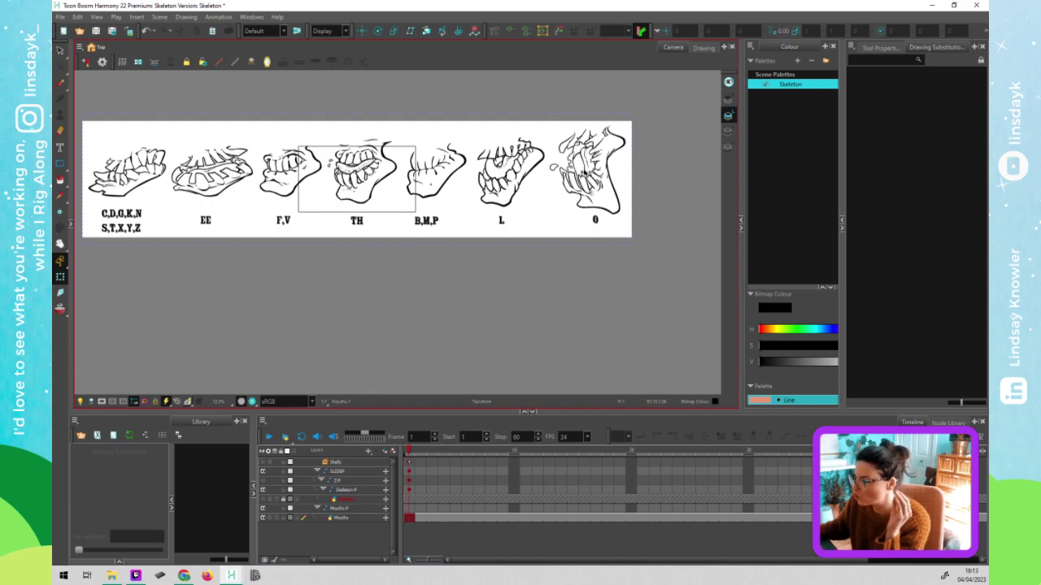
pyautogui.click(185, 577)
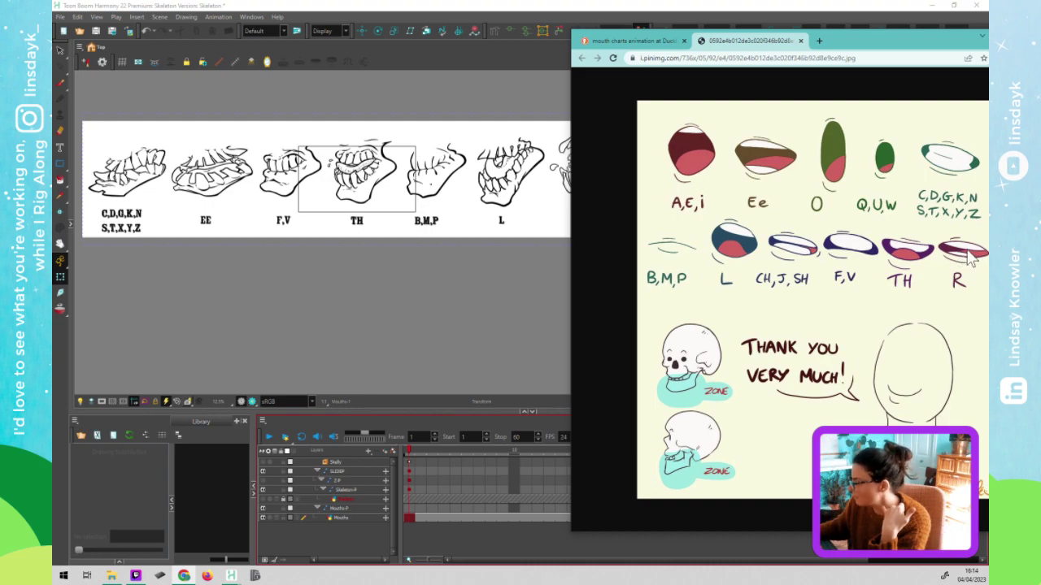
pyautogui.click(349, 288)
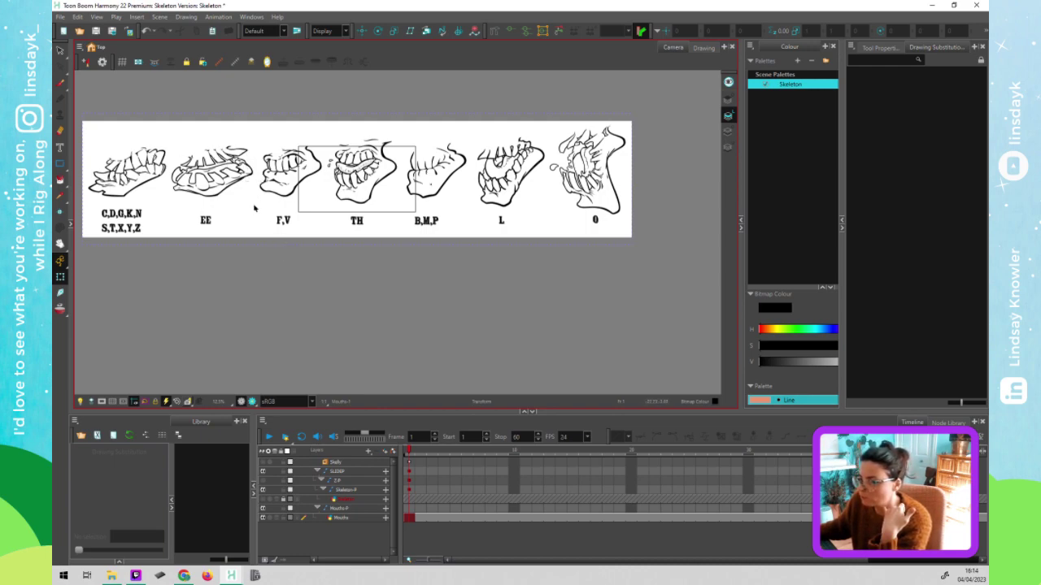
pyautogui.click(183, 576)
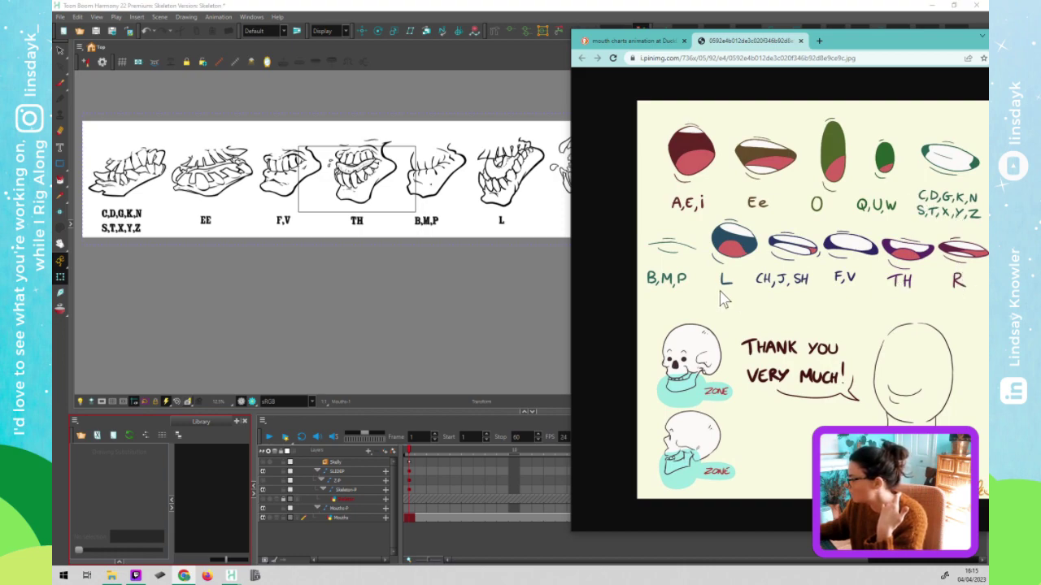
pyautogui.click(446, 293)
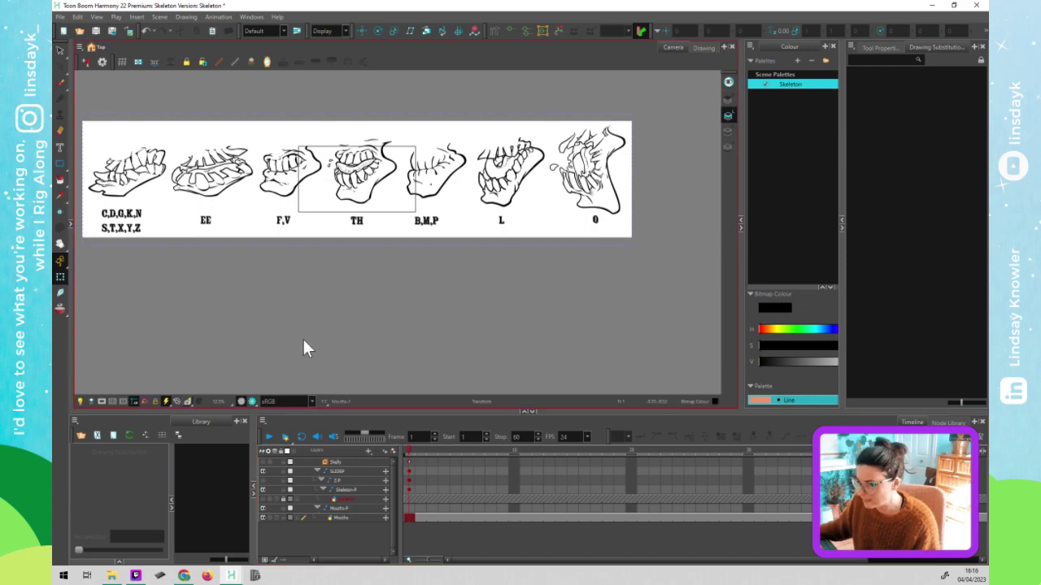
# - Reopen the node network beside the camera view and enable the Skelly group node
pyautogui.click(70, 225)
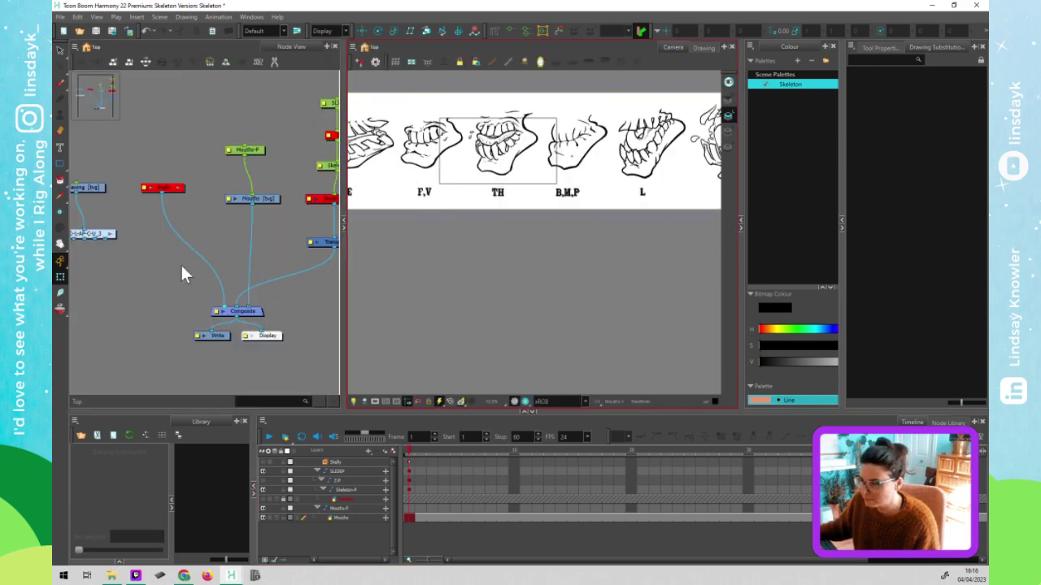
pyautogui.hscroll(5, 240, 241)
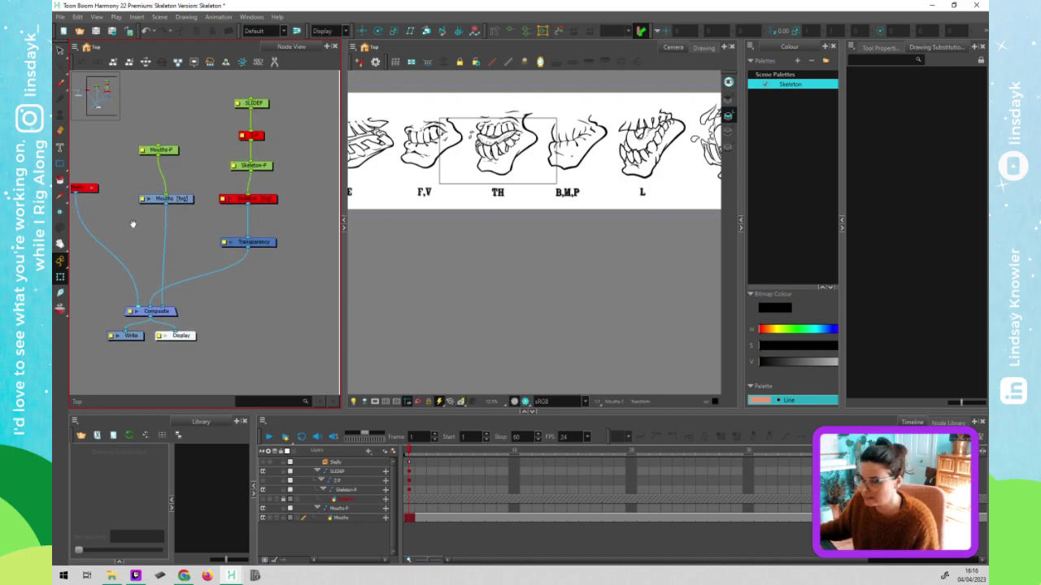
pyautogui.hscroll(-2, 134, 225)
pyautogui.press('d')
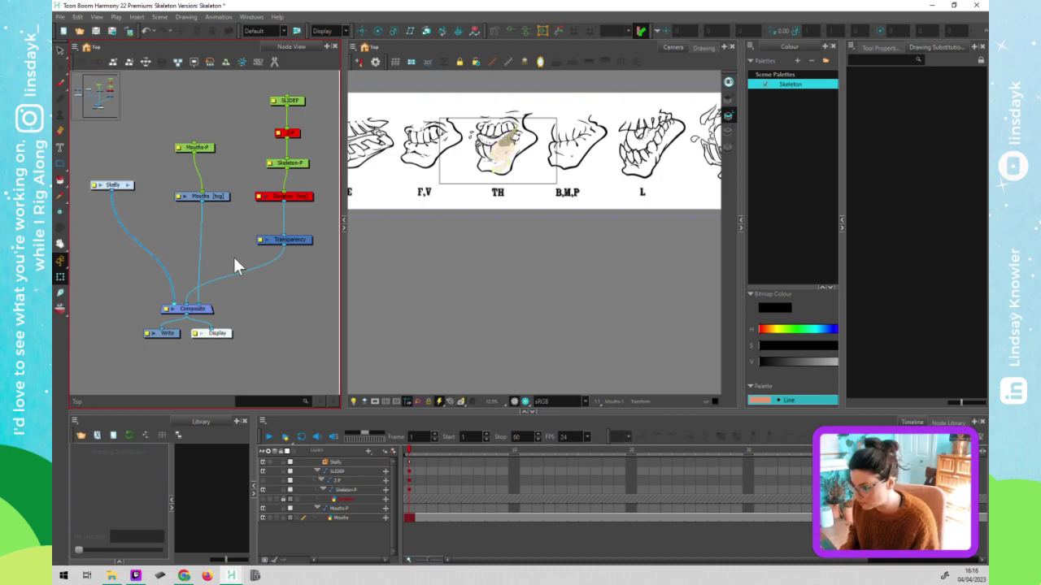
# - Add a second composite merging the Mouths and Skeleton drawings, and route its output through the Transparency node into the main Composite
pyautogui.hotkey('ctrl', 'v')
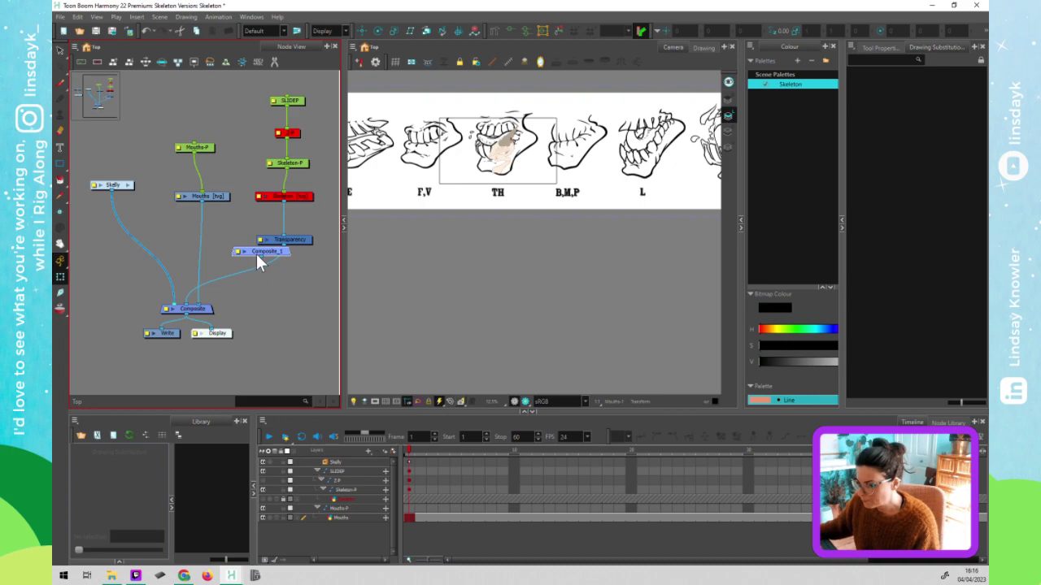
pyautogui.moveTo(233, 259); pyautogui.dragTo(235, 268)
pyautogui.moveTo(203, 312); pyautogui.dragTo(279, 274)
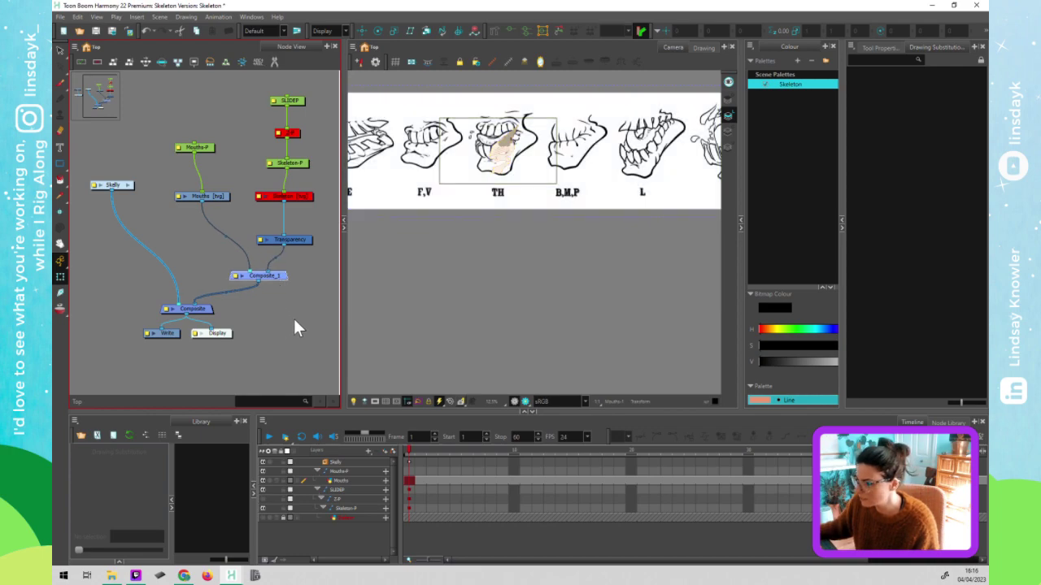
pyautogui.moveTo(302, 240); pyautogui.dragTo(274, 261)
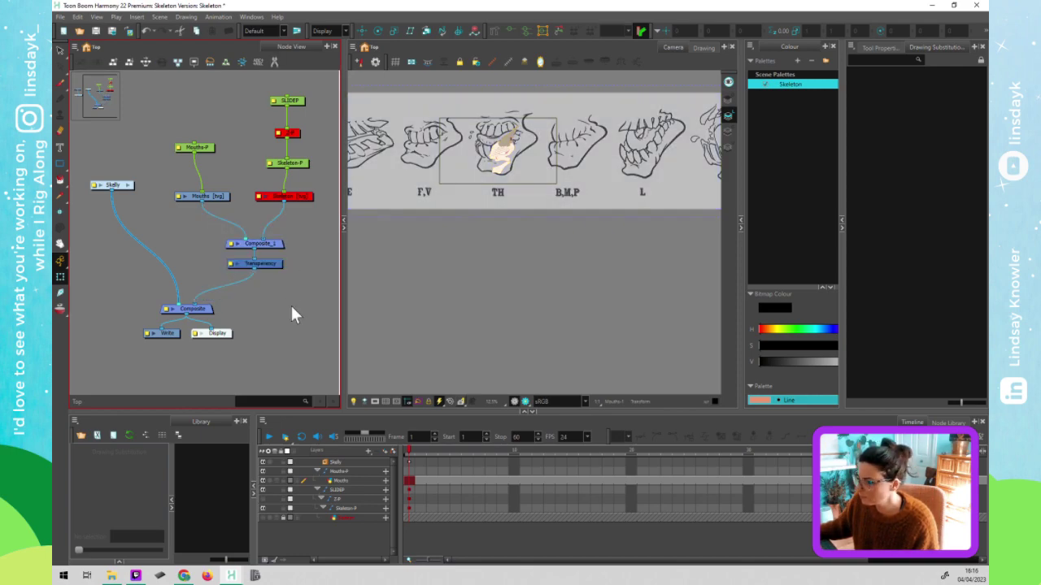
# - Scale the Mouths chart drawing down to the skull's size and move its first mouth shape over the skull's jaw
pyautogui.click(201, 147)
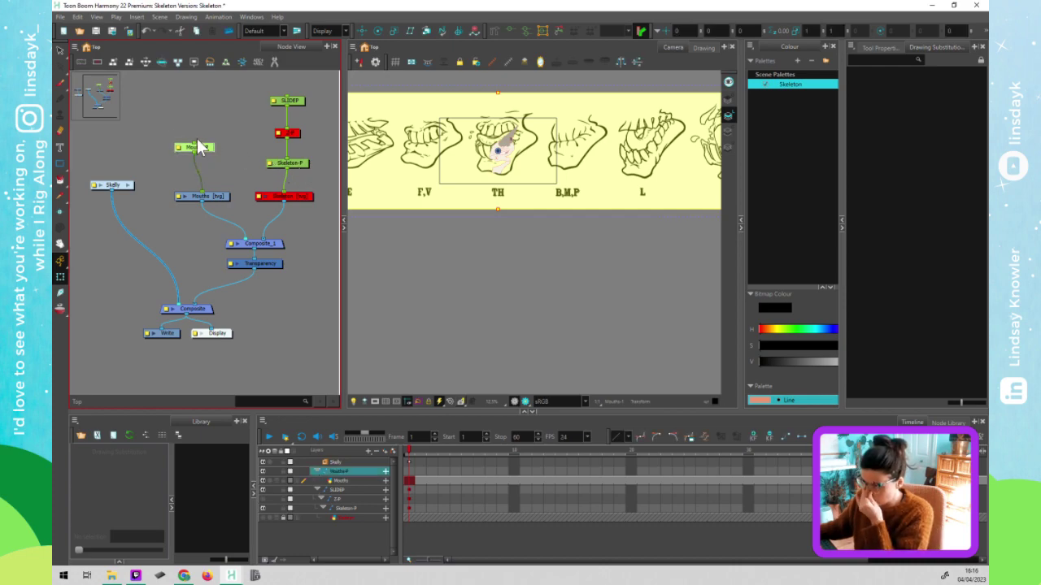
pyautogui.click(220, 195)
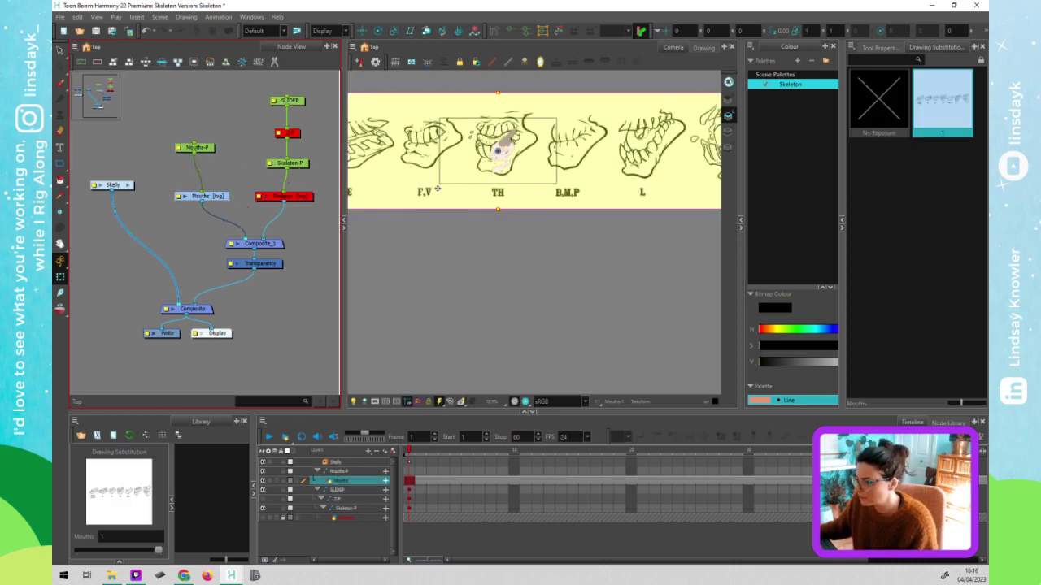
pyautogui.hotkey('alt', 's')
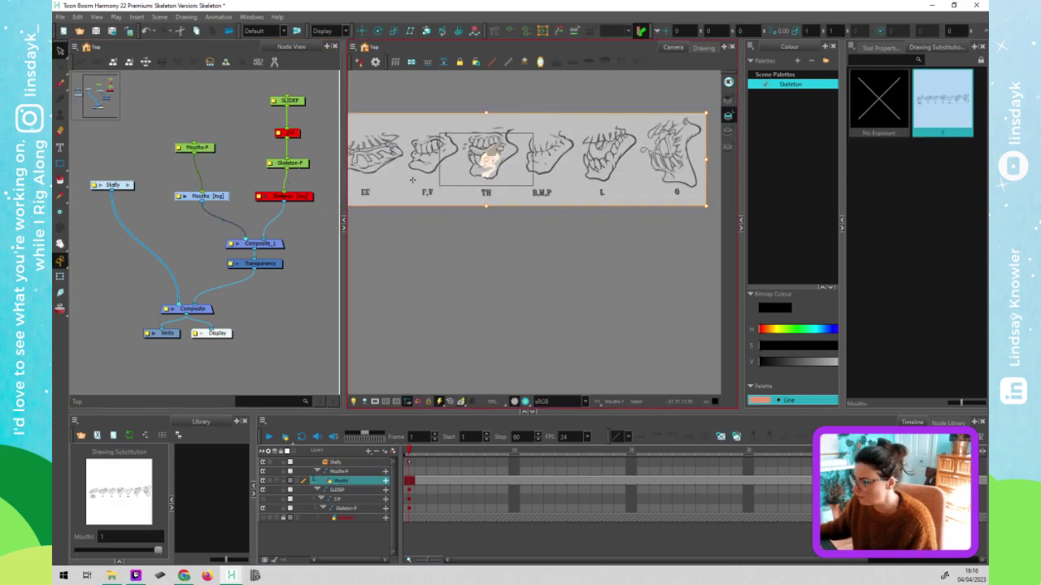
pyautogui.moveTo(676, 123)
pyautogui.mouseDown()
pyautogui.moveTo(456, 163)
pyautogui.moveTo(388, 189)
pyautogui.mouseUp()
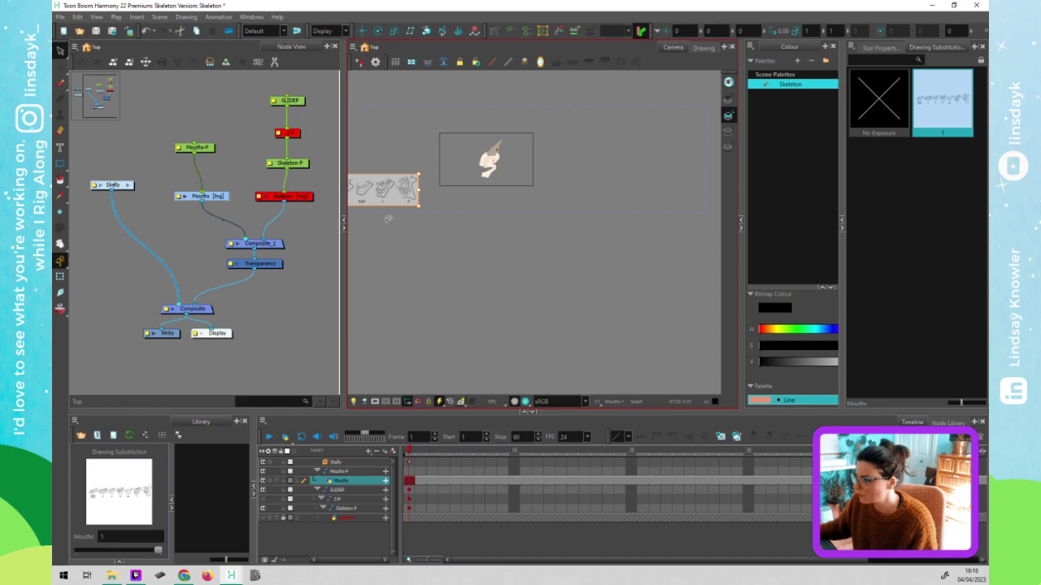
pyautogui.hotkey('alt', 's')
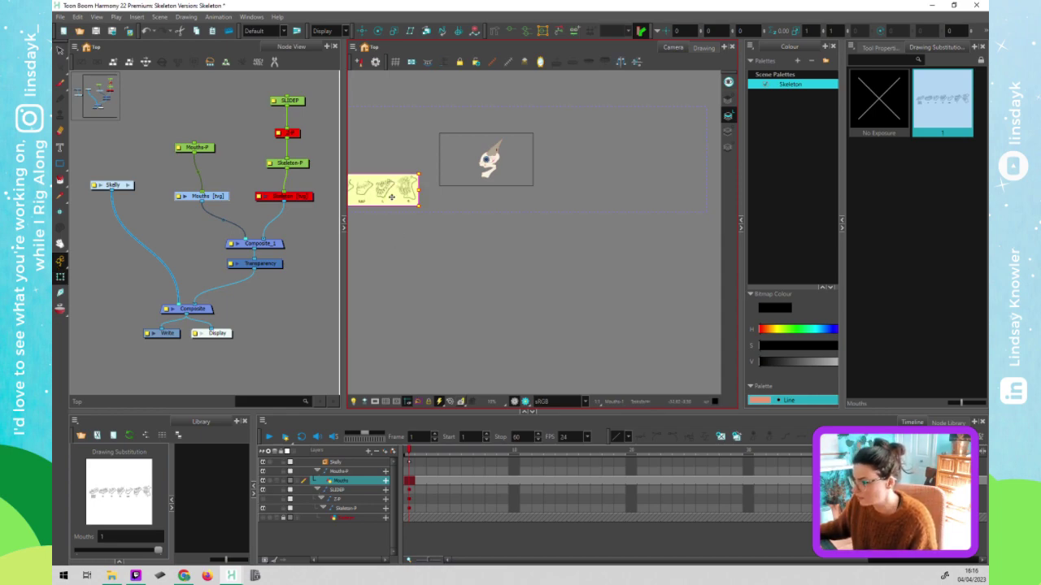
pyautogui.moveTo(390, 195)
pyautogui.mouseDown()
pyautogui.moveTo(458, 172)
pyautogui.moveTo(460, 186)
pyautogui.moveTo(507, 190)
pyautogui.moveTo(588, 193)
pyautogui.moveTo(596, 181)
pyautogui.mouseUp()
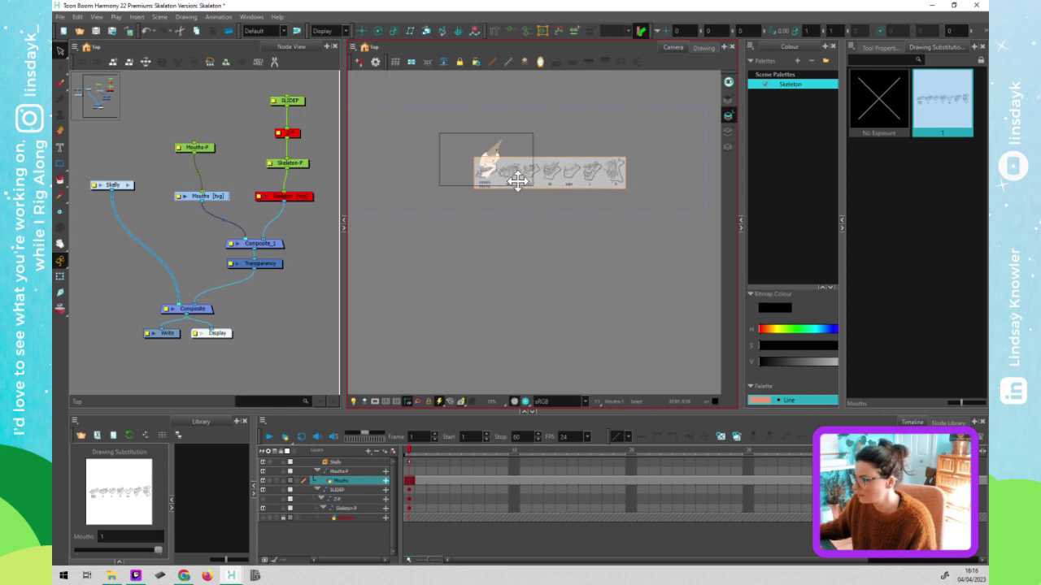
# - Try to nudge the mouth chart with the Transform tool, including through the Mouths-P peg, and undo the move
pyautogui.scroll(3, 513, 181)
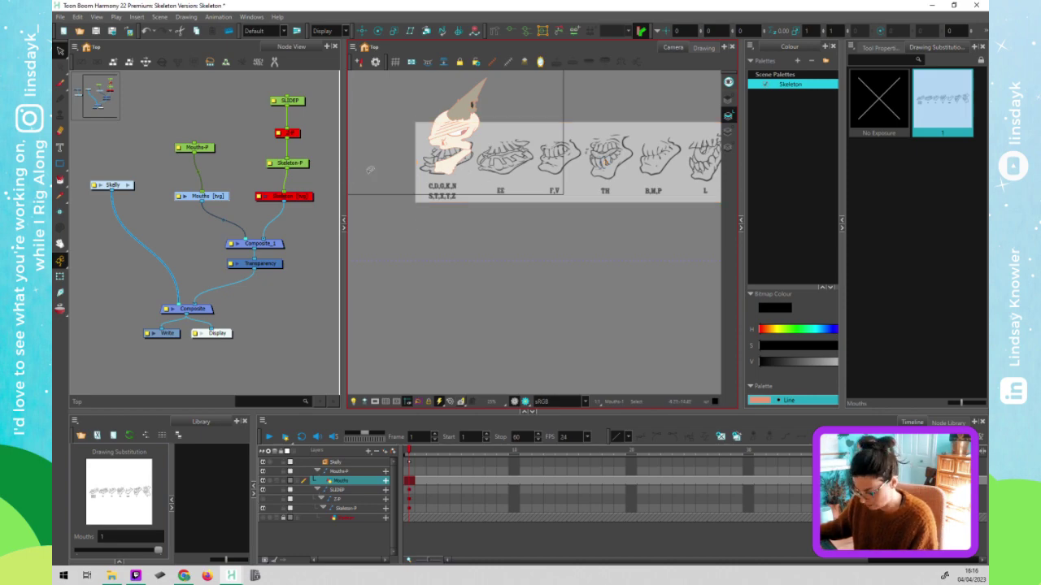
pyautogui.click(395, 225)
pyautogui.click(477, 181)
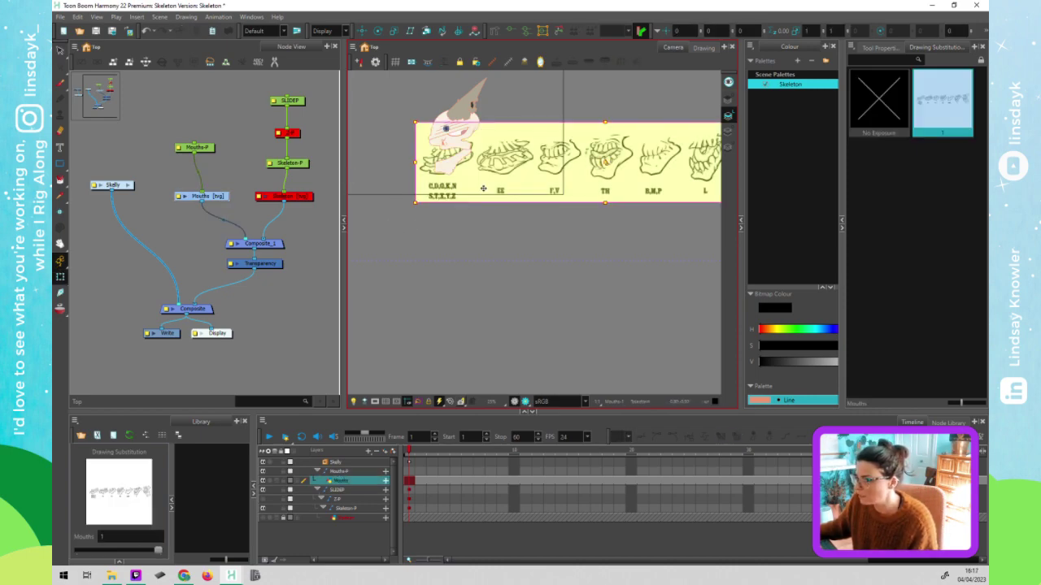
pyautogui.moveTo(482, 188)
pyautogui.mouseDown()
pyautogui.moveTo(511, 220)
pyautogui.moveTo(474, 200)
pyautogui.mouseUp()
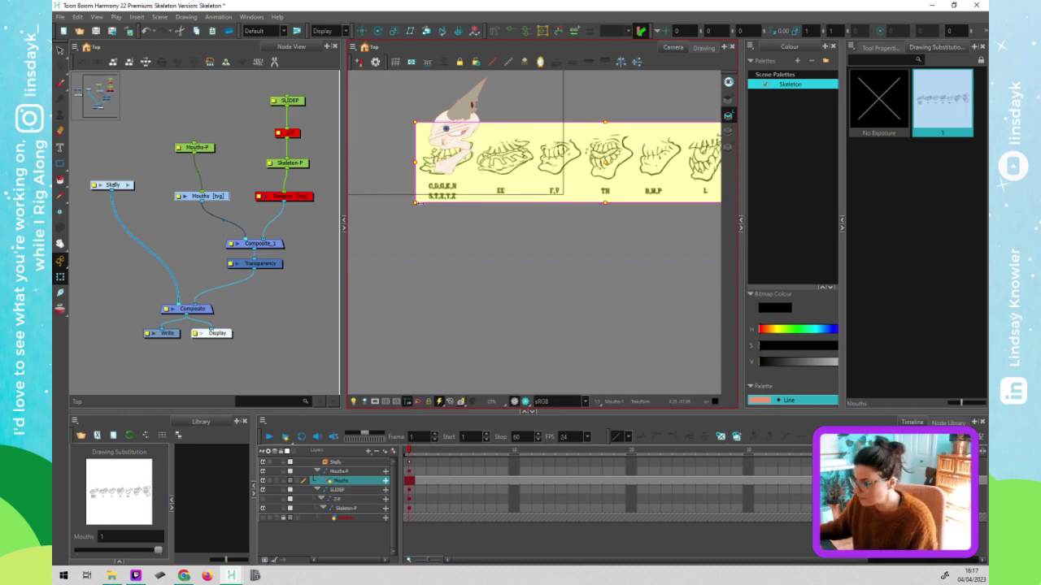
pyautogui.click(205, 147)
pyautogui.click(481, 177)
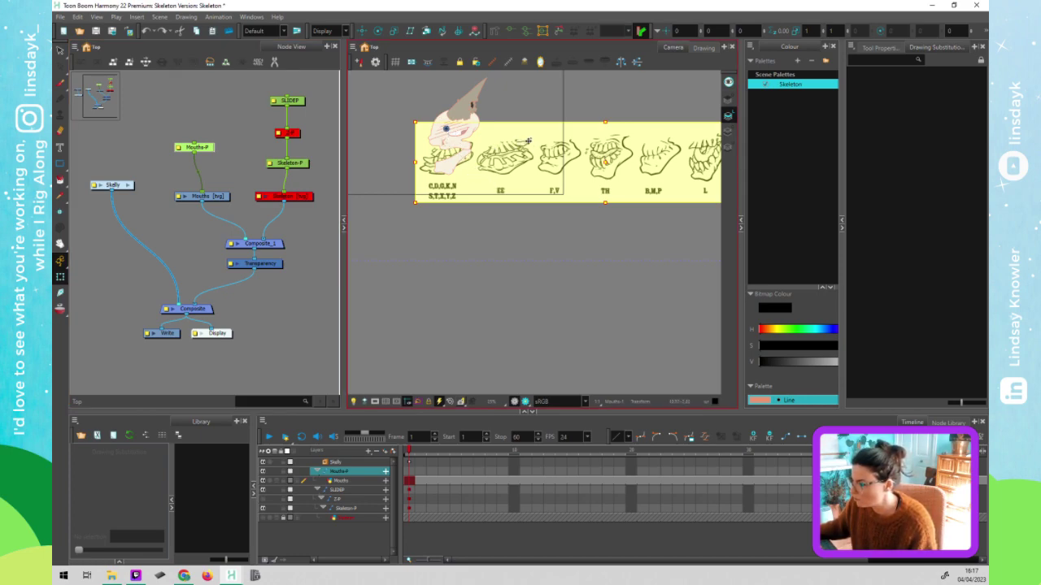
pyautogui.moveTo(520, 143); pyautogui.dragTo(527, 141)
pyautogui.hotkey('ctrl', 'z')
# - Swap the input connections on the main Composite so the mouth chart layers in front of the Skelly group
pyautogui.click(203, 306)
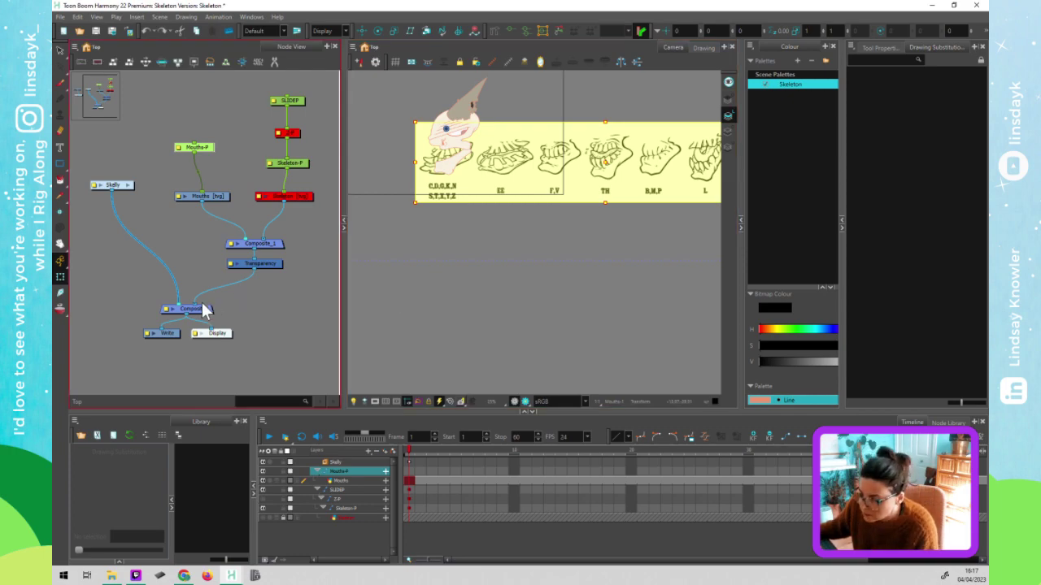
pyautogui.moveTo(194, 300); pyautogui.dragTo(181, 304)
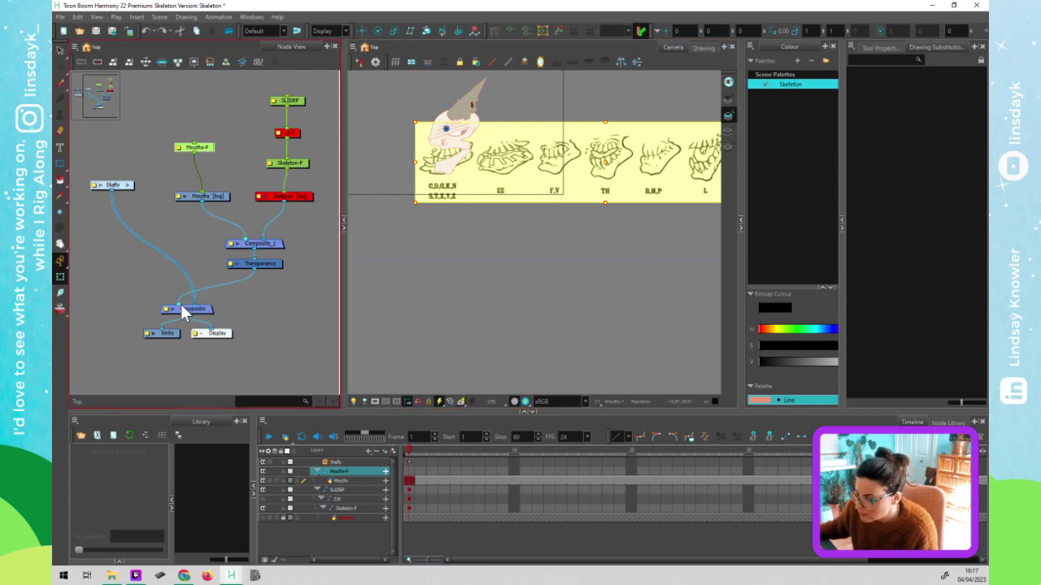
pyautogui.click(257, 304)
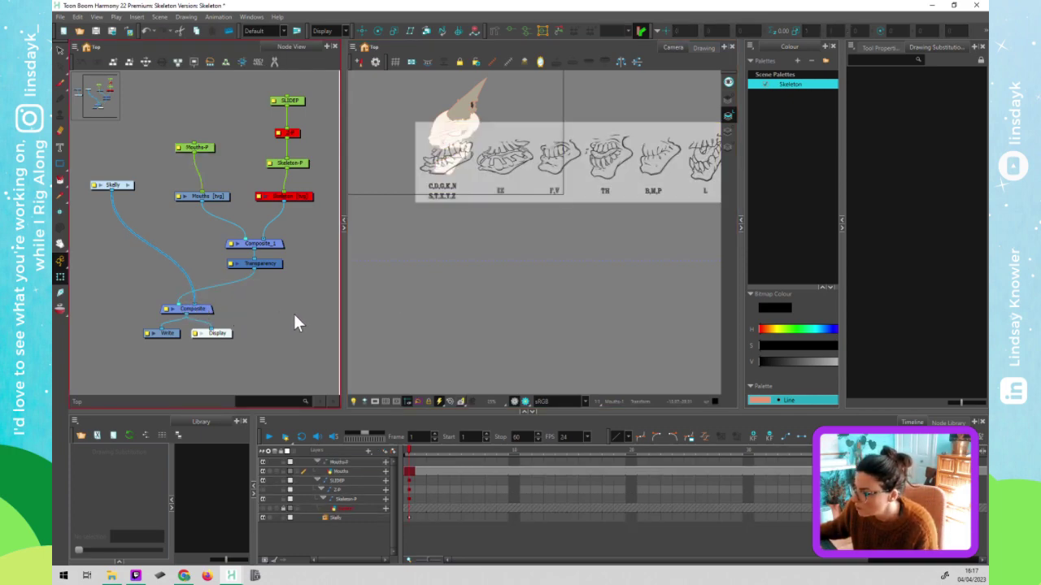
# - Undo the input swap on the main Composite so the Skelly group layers in front of the mouth chart
pyautogui.click(190, 129)
pyautogui.hotkey('ctrl', 'z')
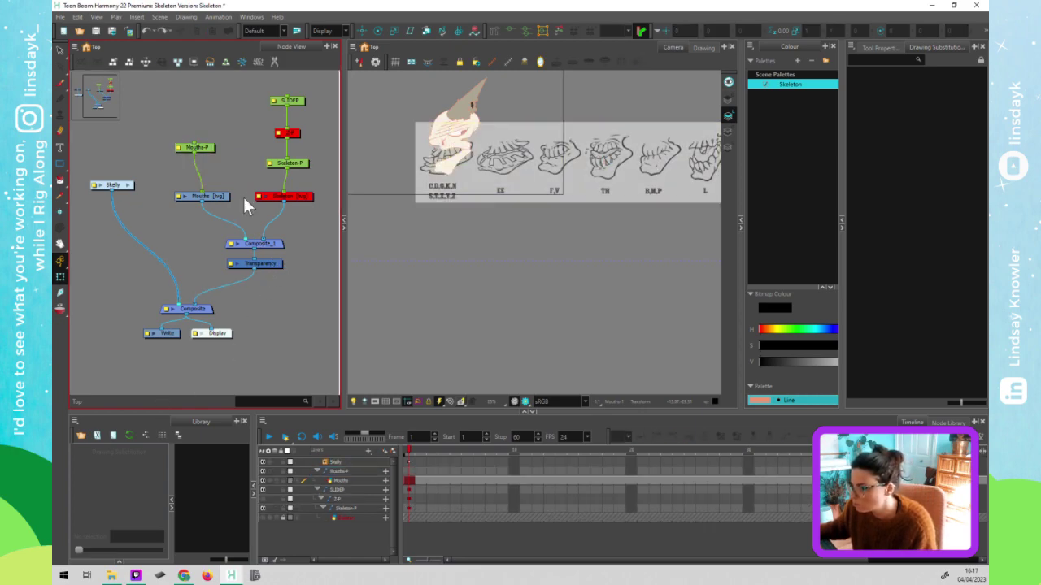
pyautogui.moveTo(219, 164); pyautogui.dragTo(196, 137)
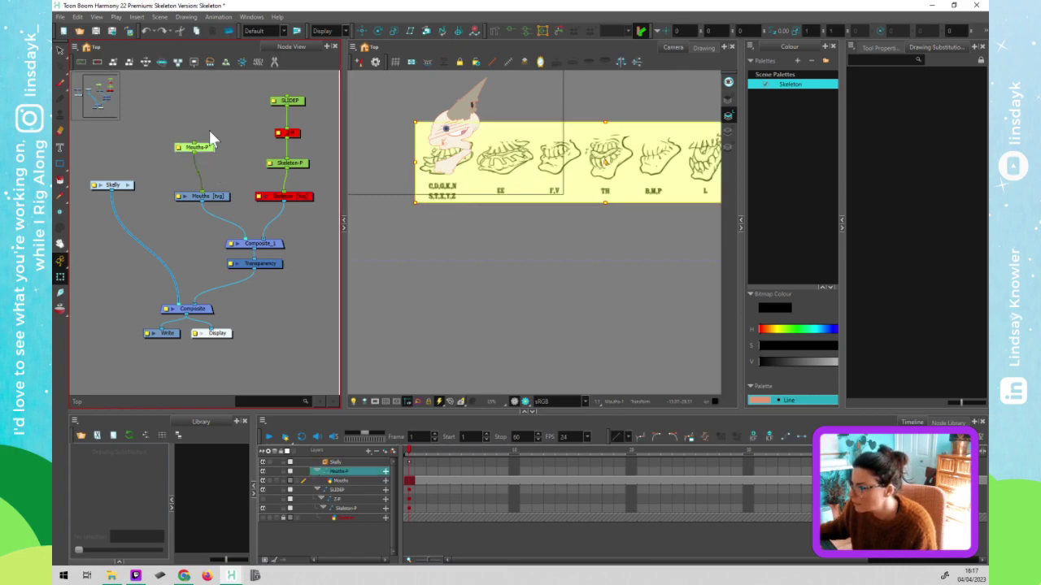
pyautogui.click(212, 127)
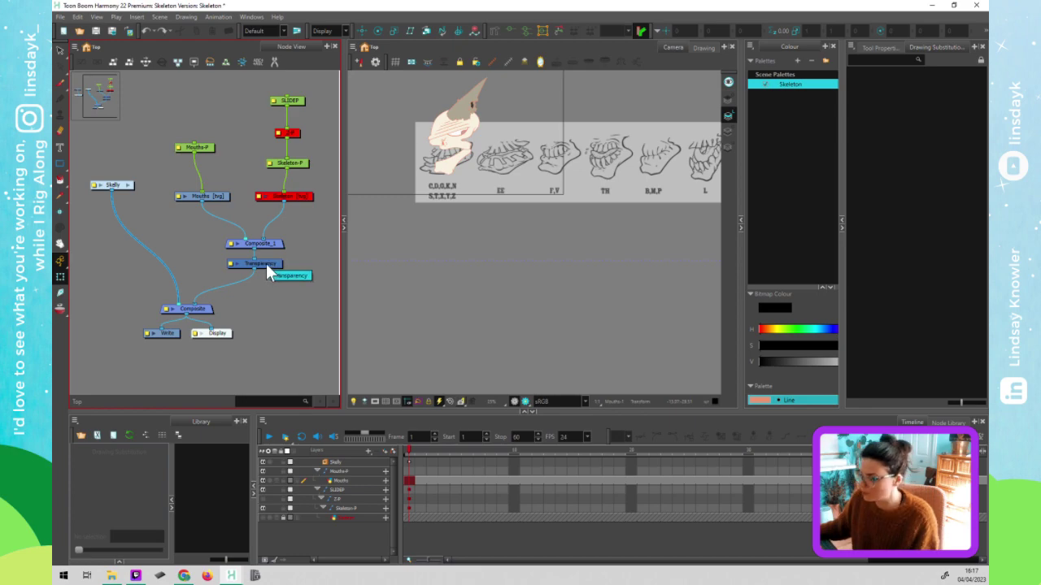
# - Move the Transparency node off the mouth chart branch and insert it between the Skelly group and the main Composite
pyautogui.click(204, 148)
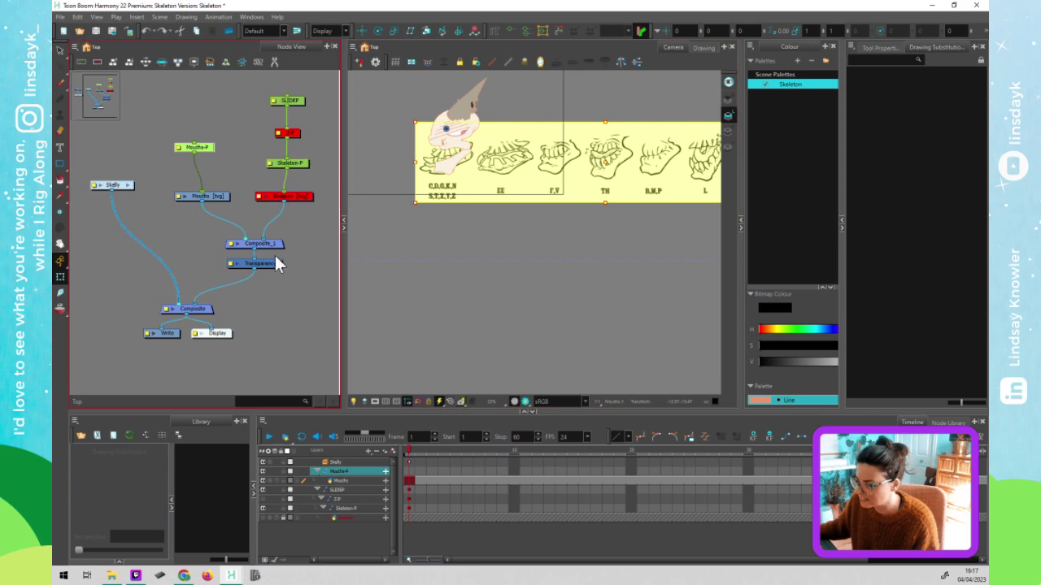
pyautogui.moveTo(274, 264); pyautogui.dragTo(179, 261)
pyautogui.click(197, 274)
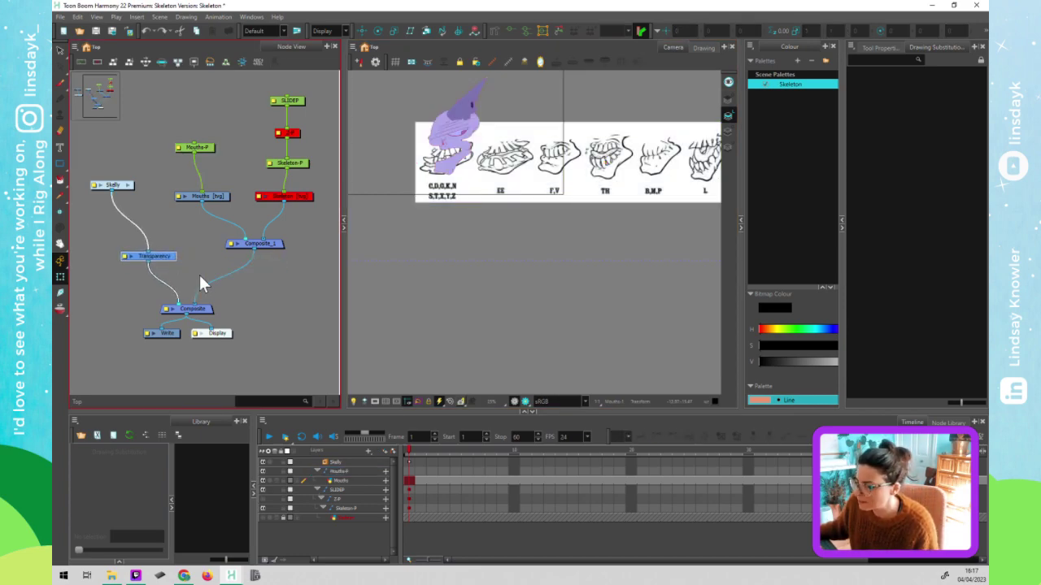
# - Scale the mouth chart to 0.94 through the Mouths-P peg and nudge its first mouth shape over the skull's jaw
pyautogui.moveTo(200, 143); pyautogui.dragTo(207, 144)
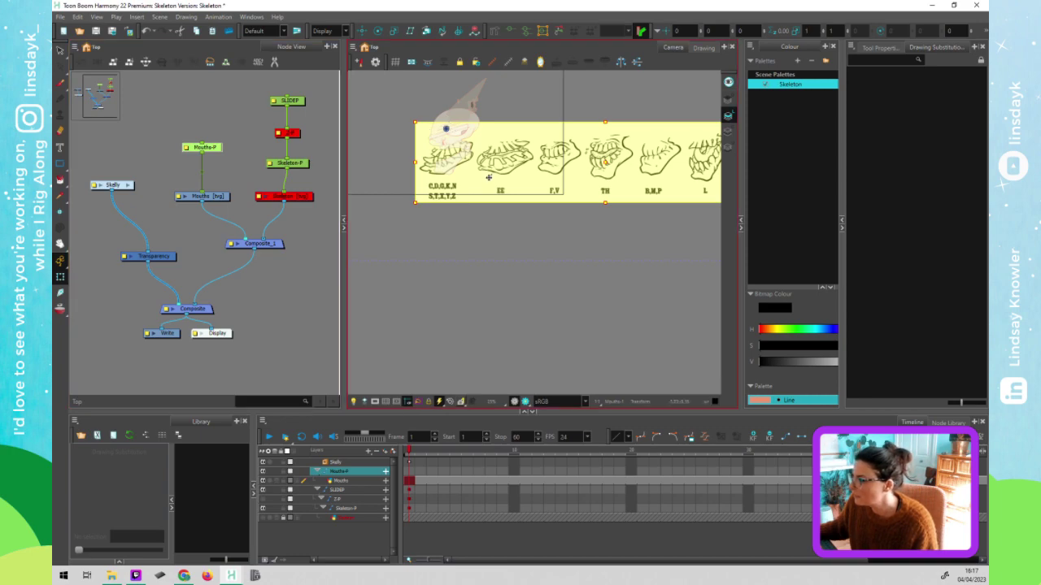
pyautogui.moveTo(488, 180)
pyautogui.mouseDown()
pyautogui.moveTo(613, 200)
pyautogui.moveTo(571, 180)
pyautogui.moveTo(492, 175)
pyautogui.moveTo(498, 186)
pyautogui.moveTo(489, 174)
pyautogui.mouseUp()
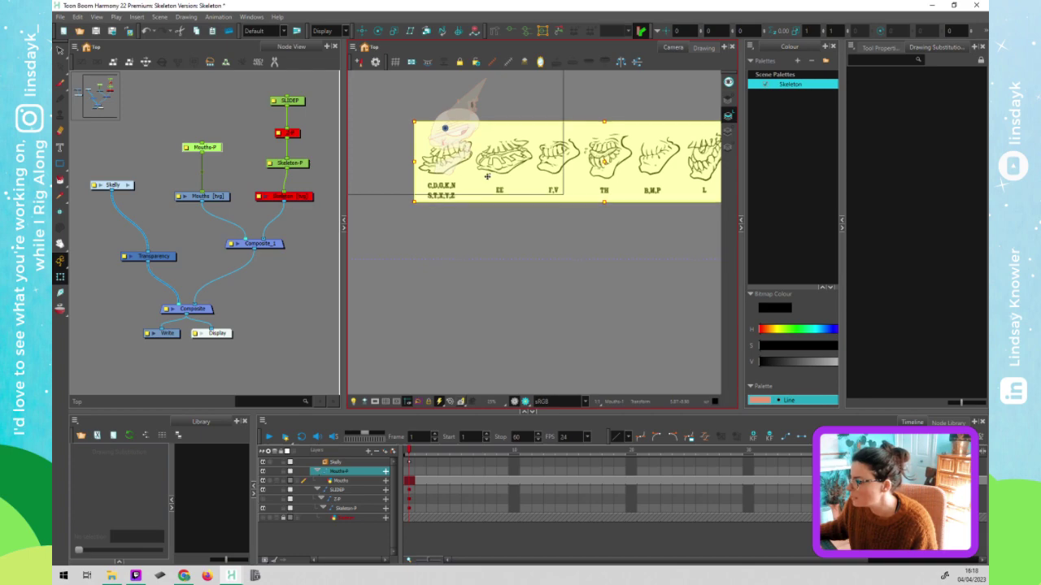
pyautogui.moveTo(486, 181)
pyautogui.mouseDown()
pyautogui.moveTo(494, 176)
pyautogui.moveTo(486, 175)
pyautogui.mouseUp()
pyautogui.moveTo(412, 197); pyautogui.dragTo(414, 194)
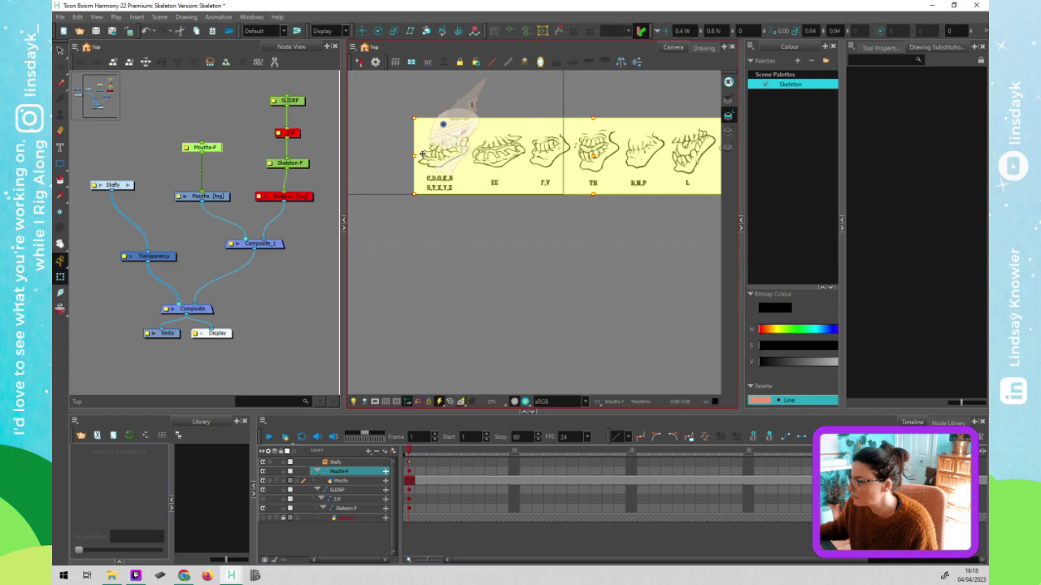
pyautogui.moveTo(423, 154); pyautogui.dragTo(426, 156)
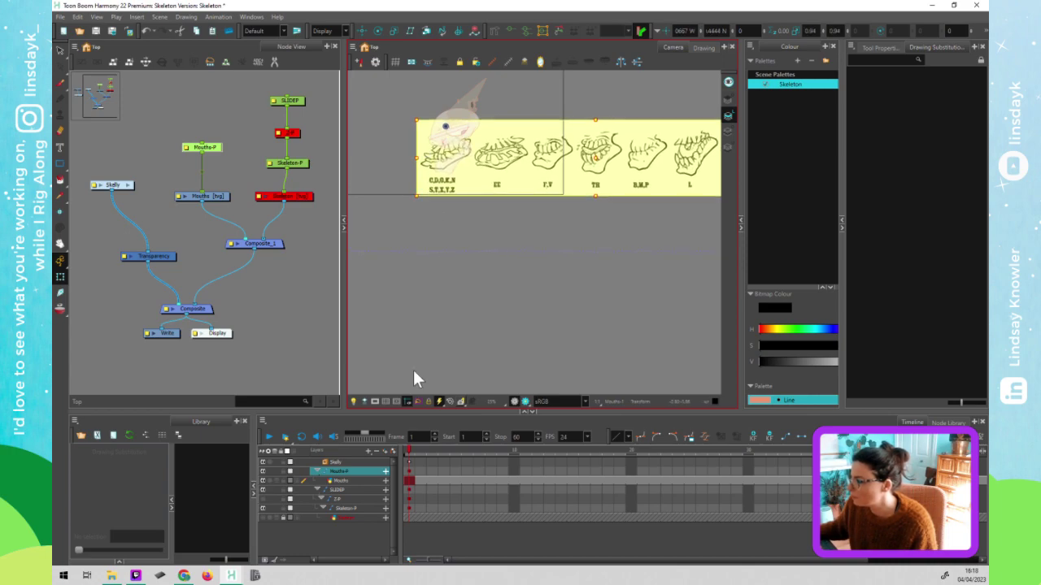
# - Switch to Chrome and open the Adventure Time mouth chart from the "mouth charts animation" image results
pyautogui.click(185, 577)
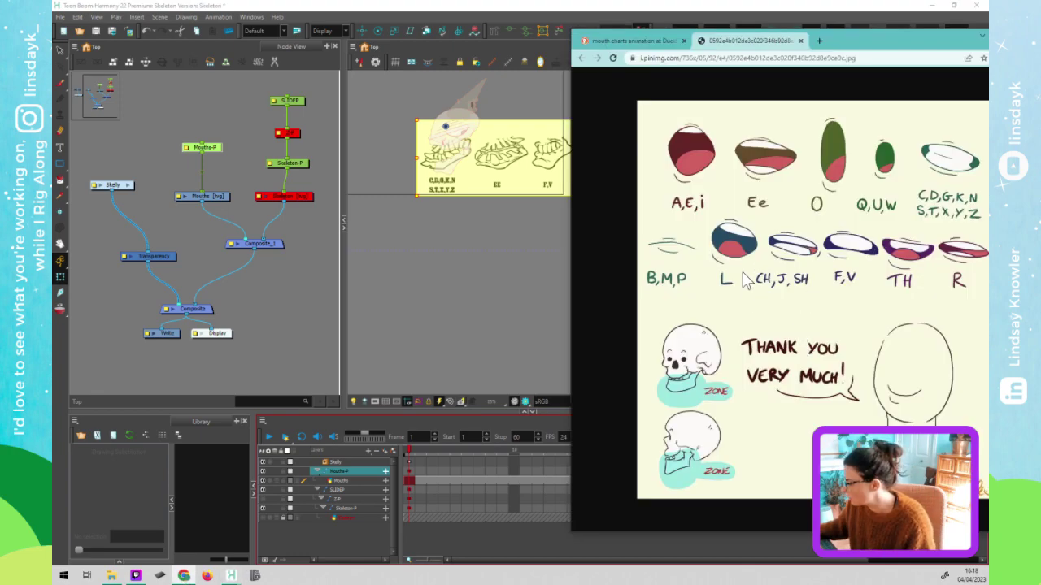
pyautogui.click(642, 41)
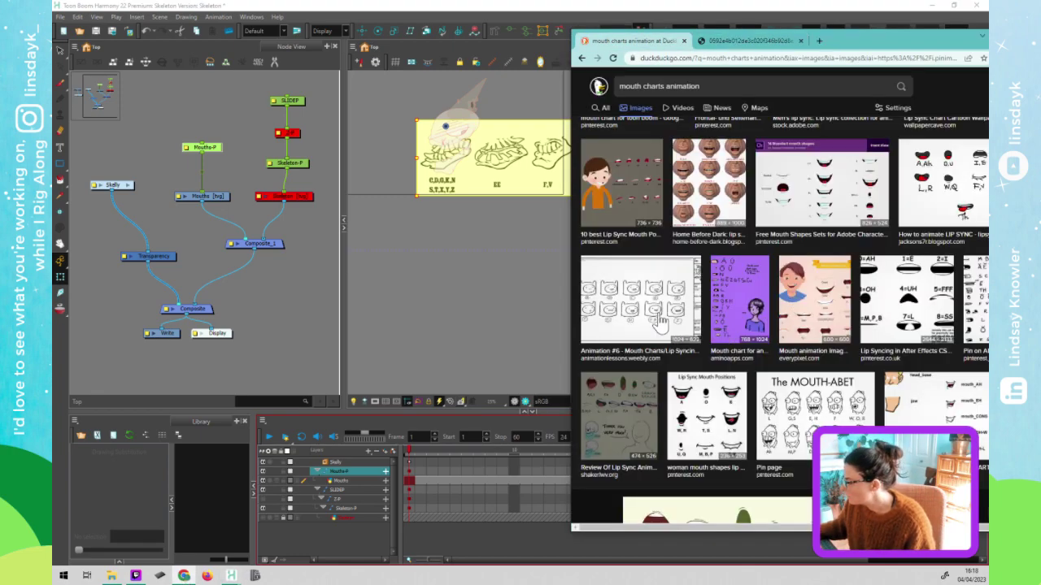
pyautogui.click(657, 317)
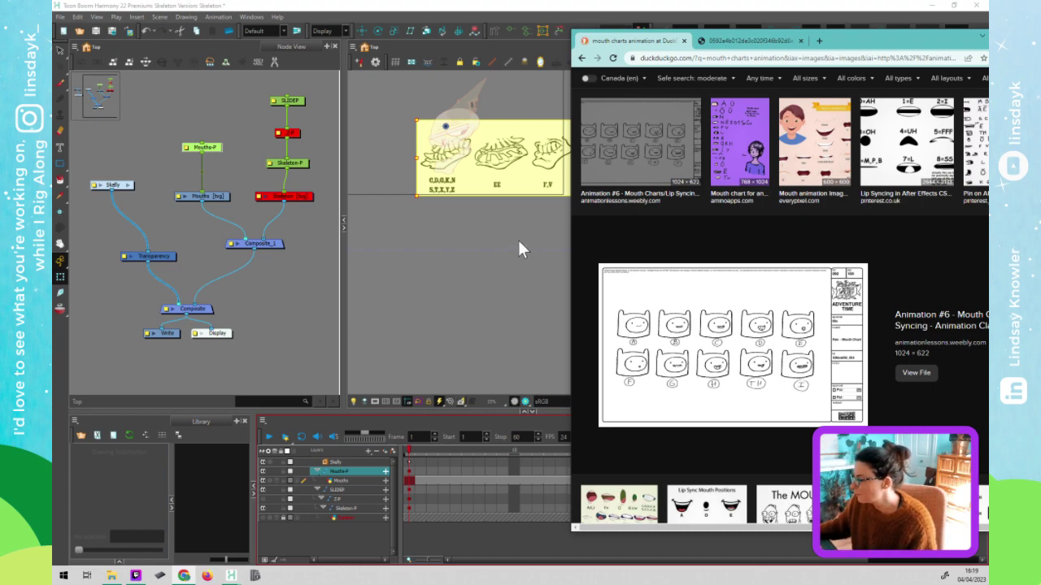
# - Return to Harmony and shift the mouth chart slightly with the Mouths-P peg, checking the first mouth against the jaw
pyautogui.moveTo(469, 178)
pyautogui.mouseDown()
pyautogui.moveTo(481, 184)
pyautogui.moveTo(475, 167)
pyautogui.mouseUp()
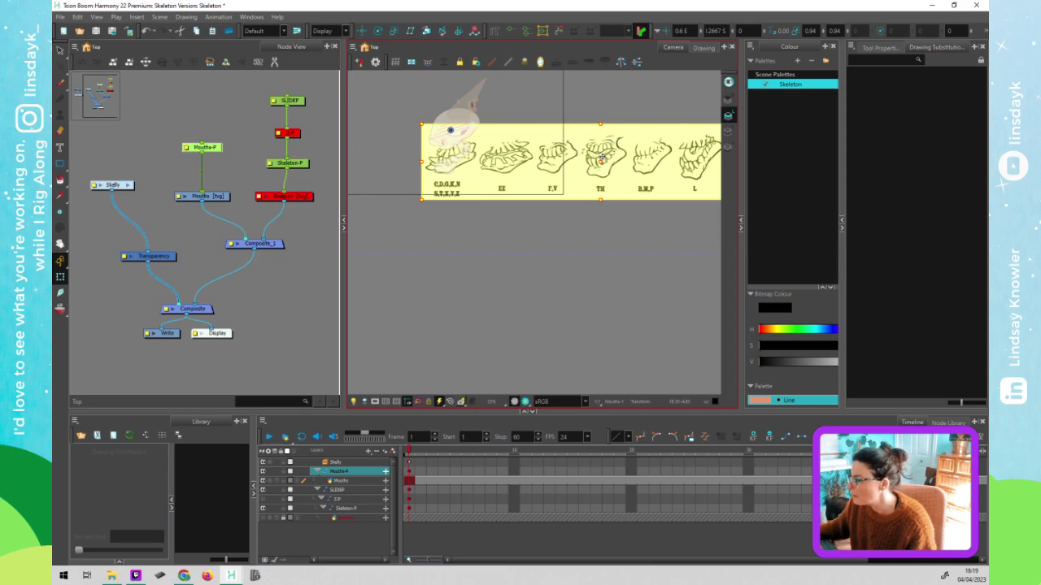
pyautogui.scroll(1, 467, 154)
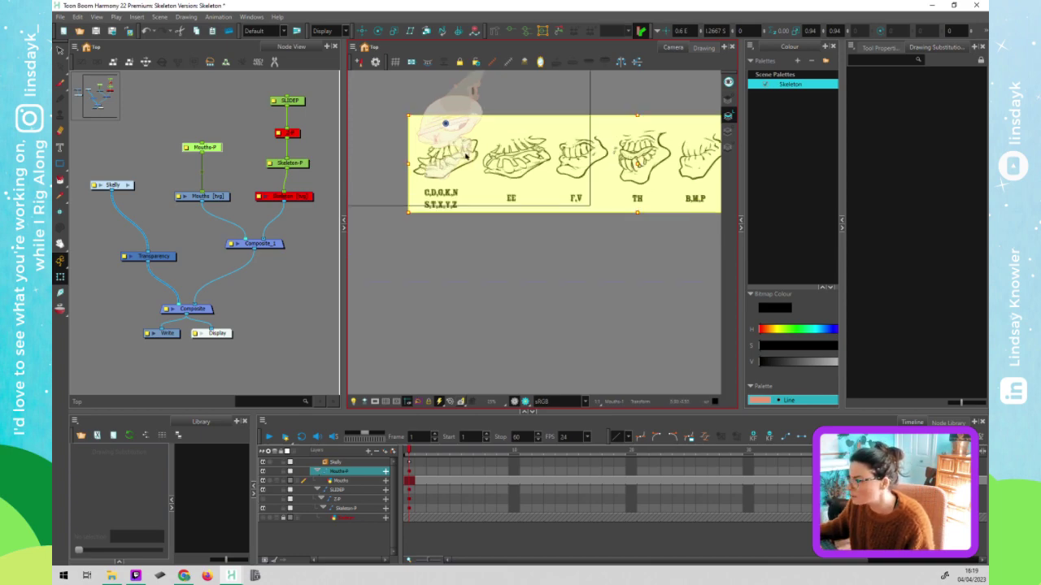
pyautogui.scroll(4, 467, 155)
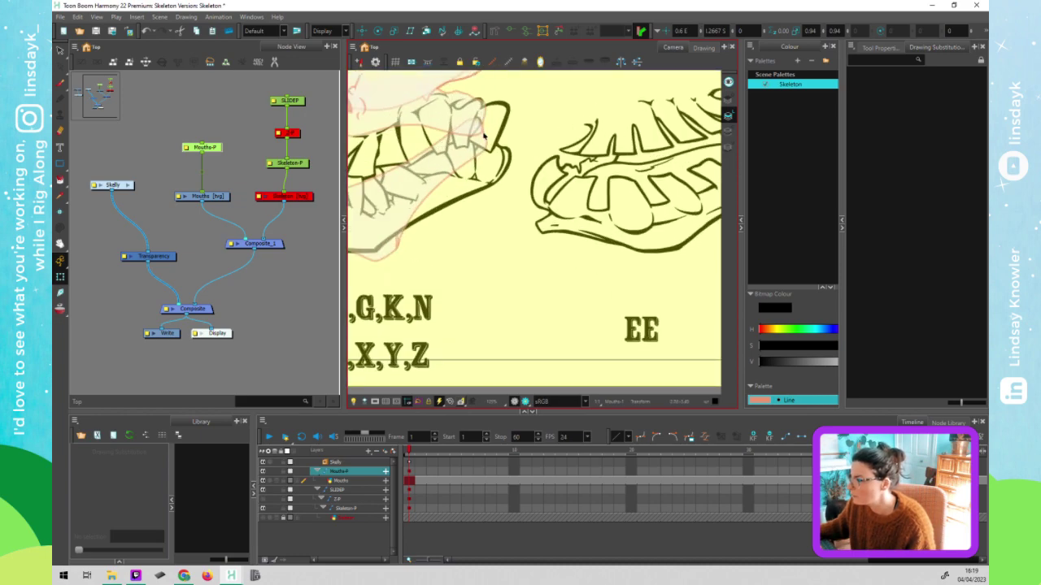
# - Enable the Skeleton reference drawing node and disable the Mouths drawing node
pyautogui.click(284, 196)
pyautogui.click(315, 227)
pyautogui.scroll(-5, 561, 271)
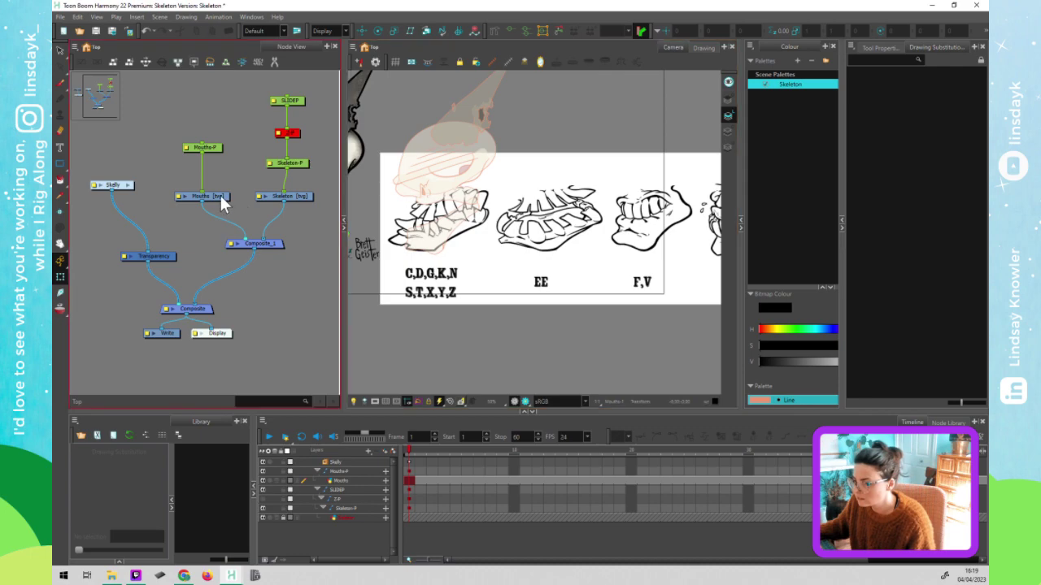
pyautogui.click(221, 197)
pyautogui.press('d')
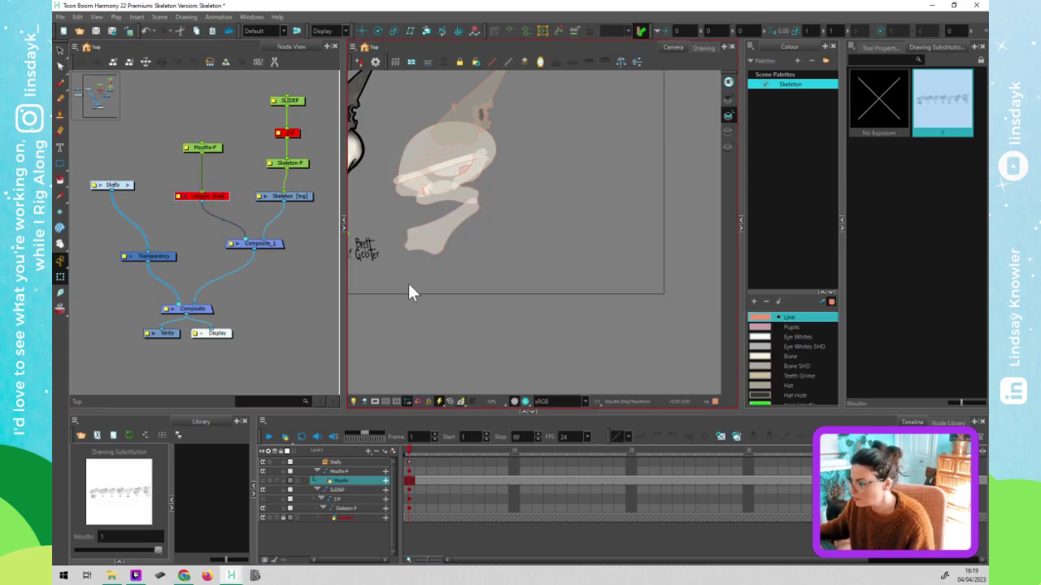
# - Disable the SLIDEP peg so the Skeleton reference lines up with the rig, and re-enable the Mouths drawing
pyautogui.scroll(-2, 409, 286)
pyautogui.click(292, 100)
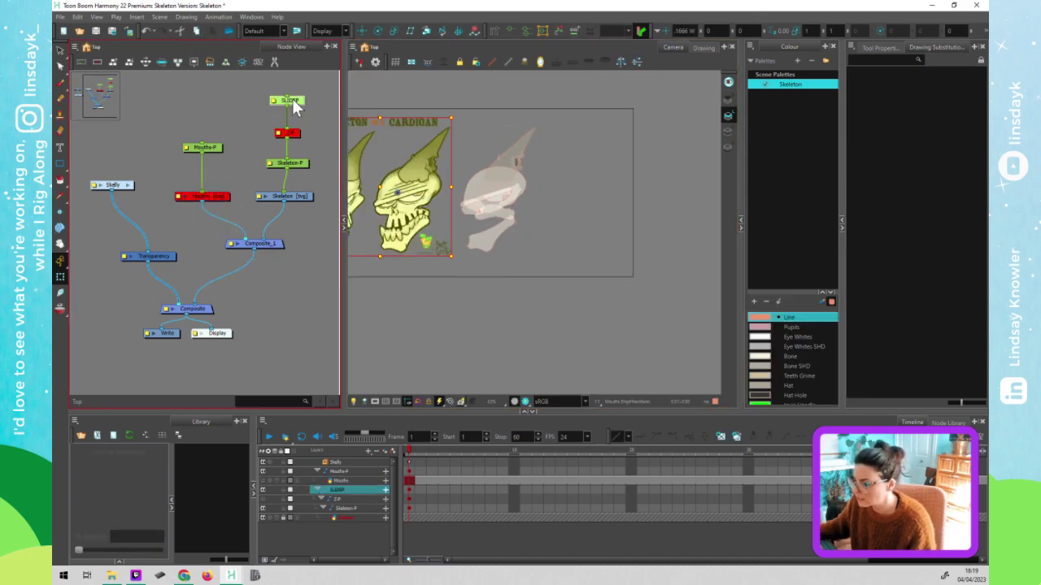
pyautogui.press('d')
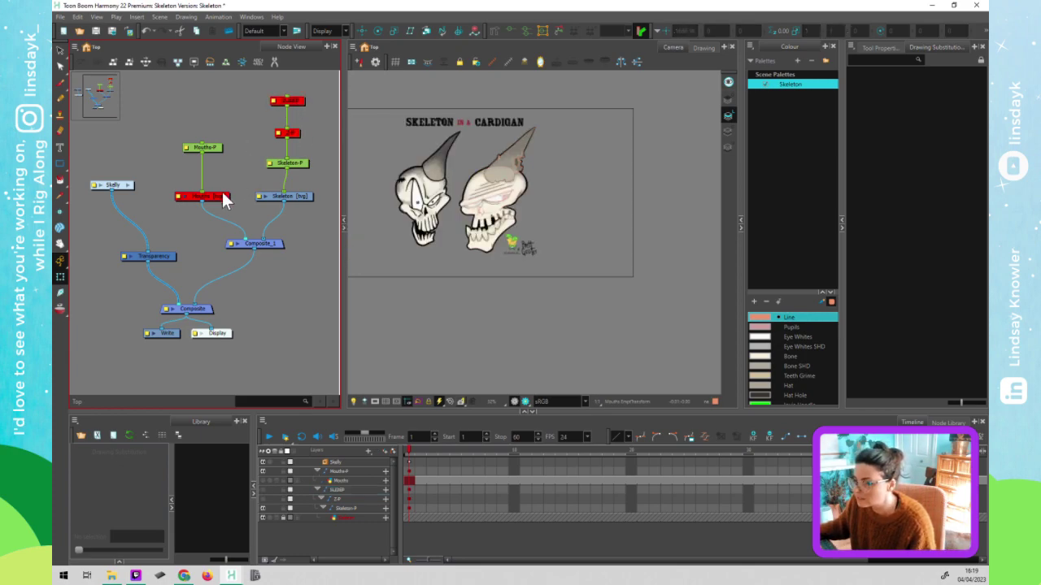
pyautogui.click(223, 197)
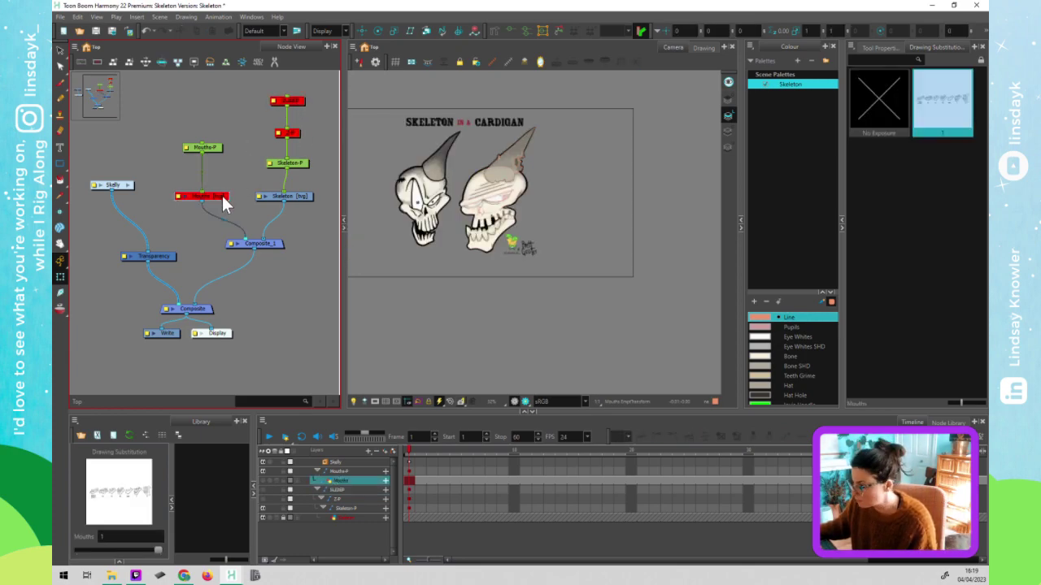
pyautogui.press('d')
pyautogui.click(237, 180)
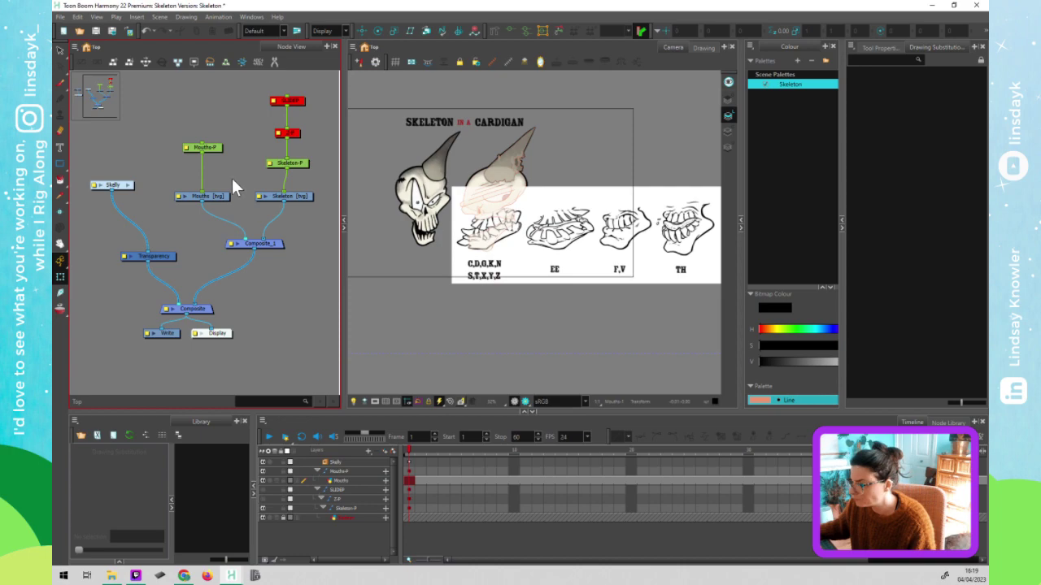
# - Reposition the mouth chart with the Mouths-P peg and scale it to 0.84 to match the reference skull's jaw
pyautogui.click(543, 257)
pyautogui.moveTo(537, 244)
pyautogui.mouseDown()
pyautogui.moveTo(531, 280)
pyautogui.moveTo(534, 236)
pyautogui.mouseUp()
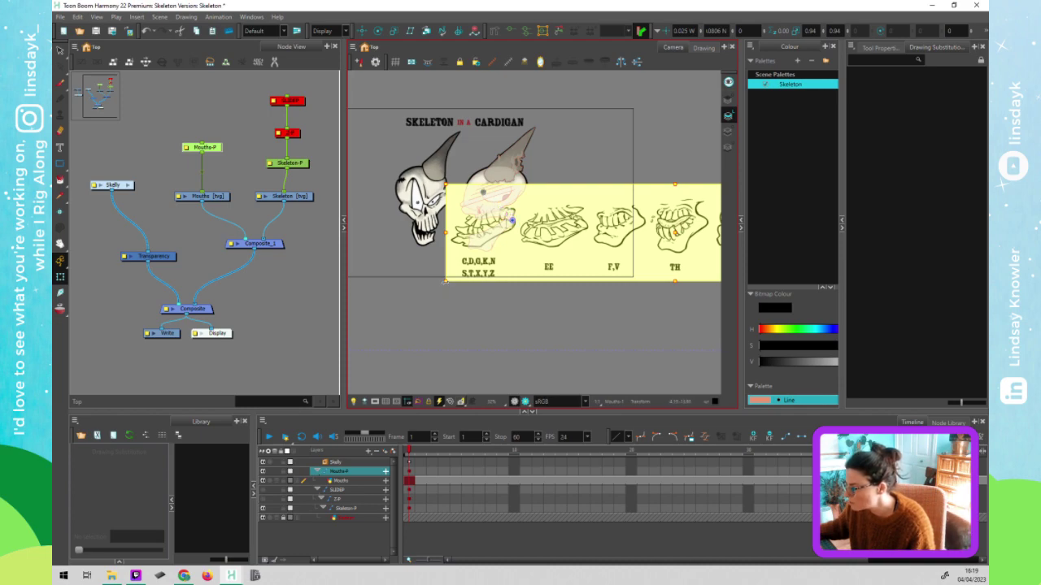
pyautogui.moveTo(445, 281); pyautogui.dragTo(458, 278)
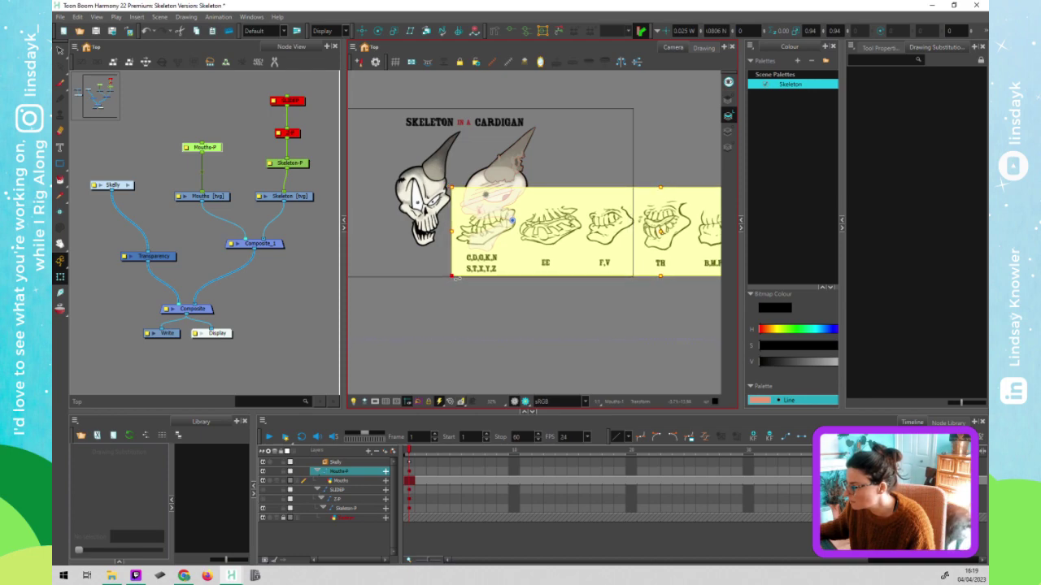
pyautogui.click(307, 247)
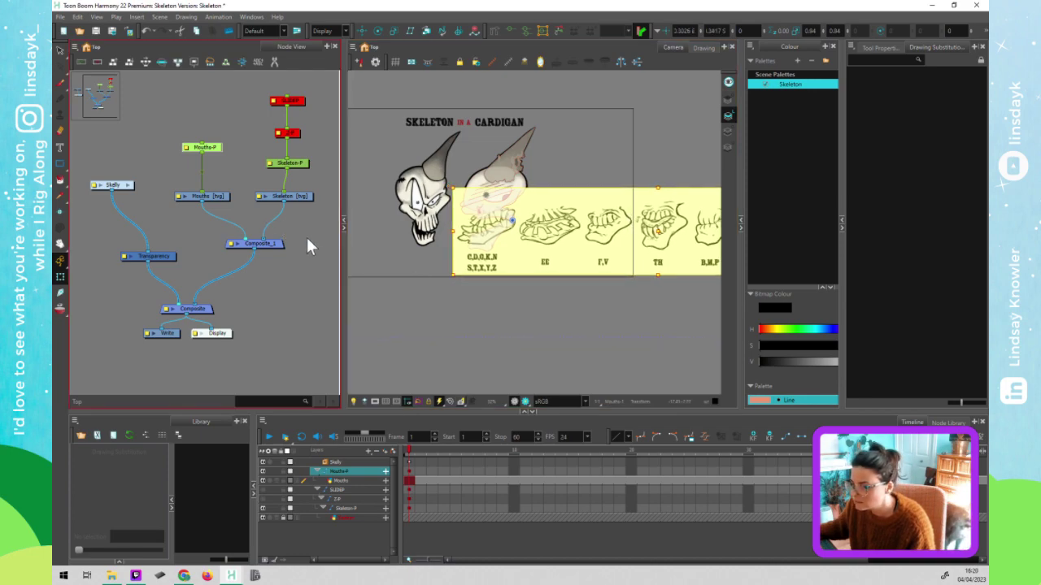
# - Shrink the Mouths drawing slightly from its corner, keeping the first mouth shape over the skull's jaw
pyautogui.click(217, 197)
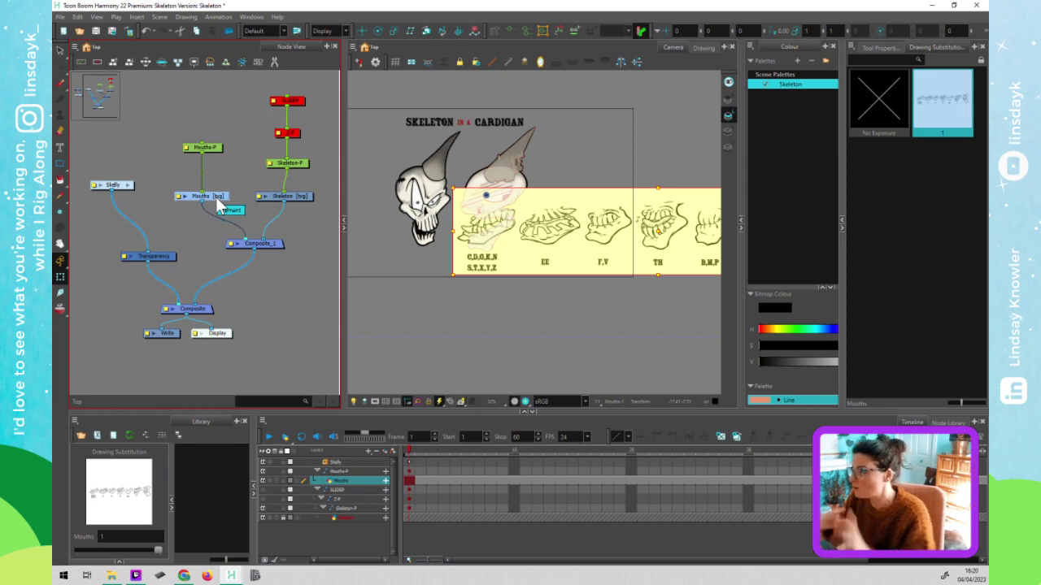
pyautogui.click(486, 195)
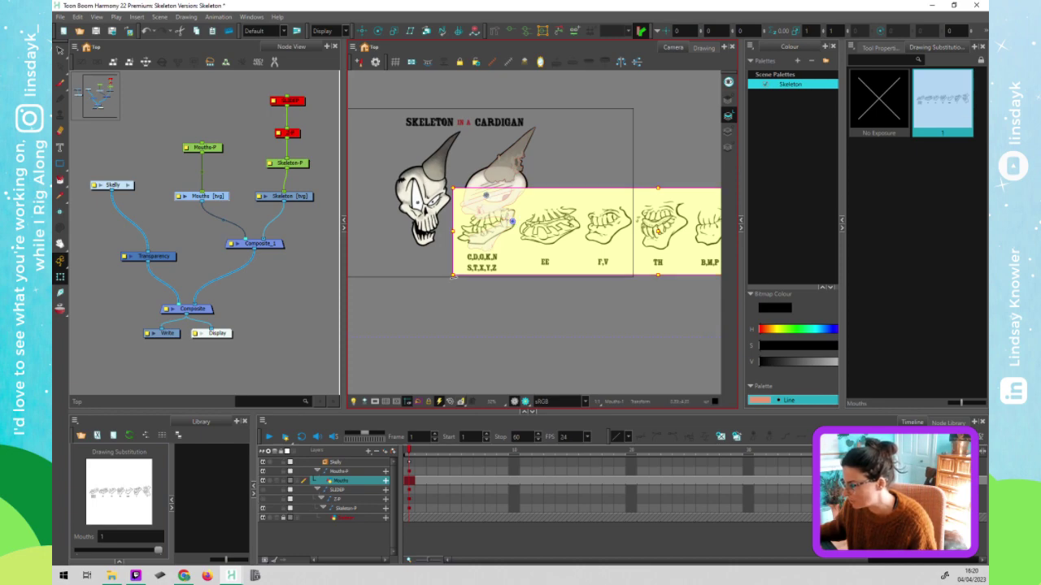
pyautogui.moveTo(454, 274); pyautogui.dragTo(457, 272)
pyautogui.click(509, 320)
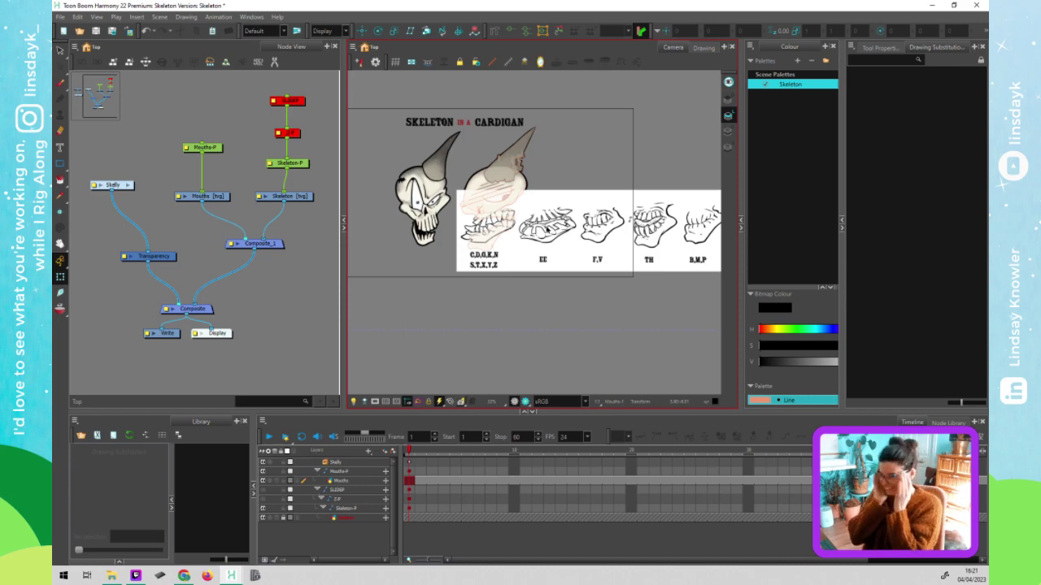
# - Nudge the Mouths drawing slightly to refine how the first mouth shape sits on the jaw
pyautogui.scroll(2, 517, 233)
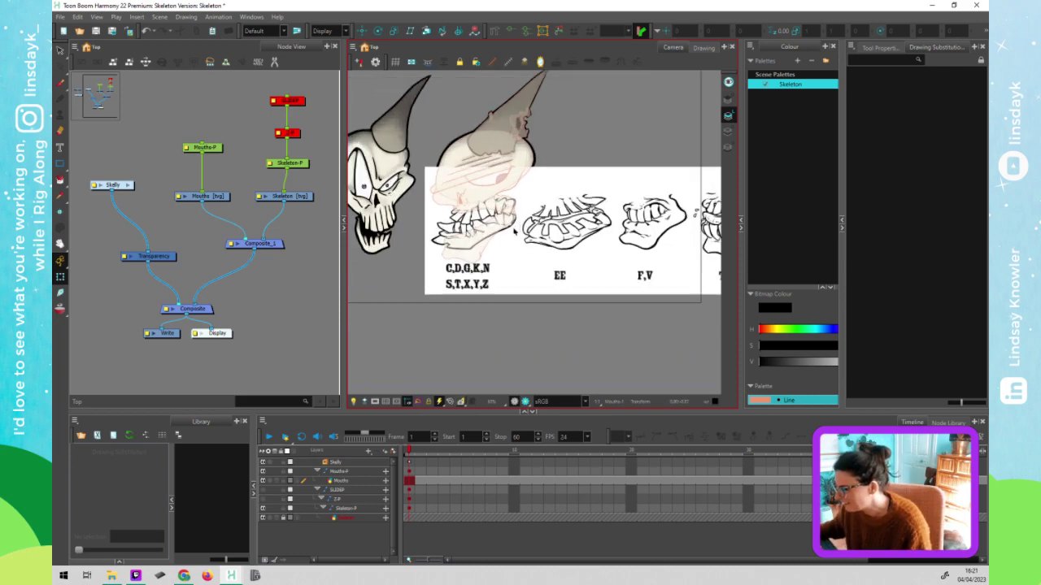
pyautogui.scroll(2, 514, 233)
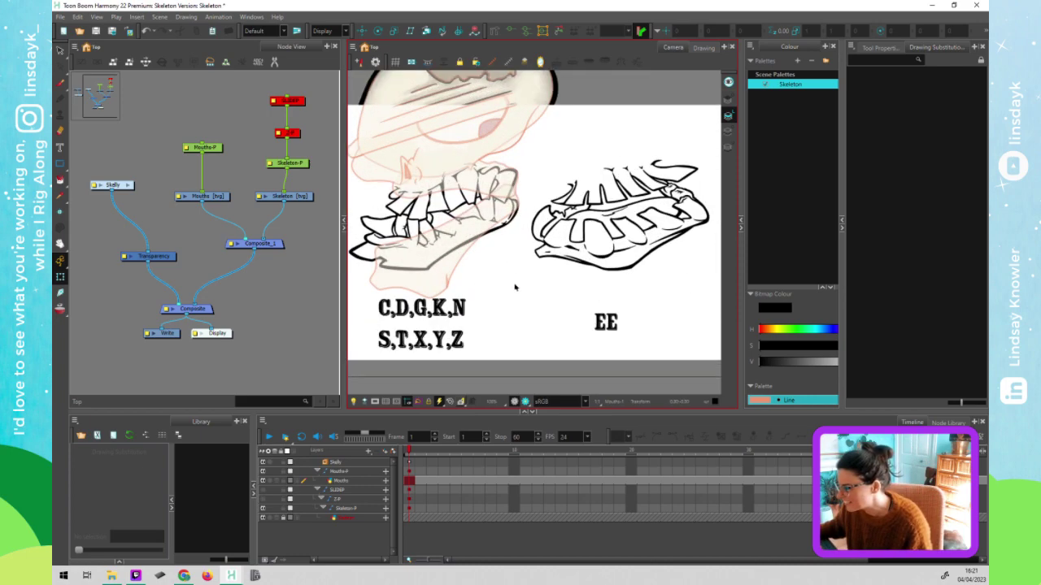
pyautogui.click(520, 301)
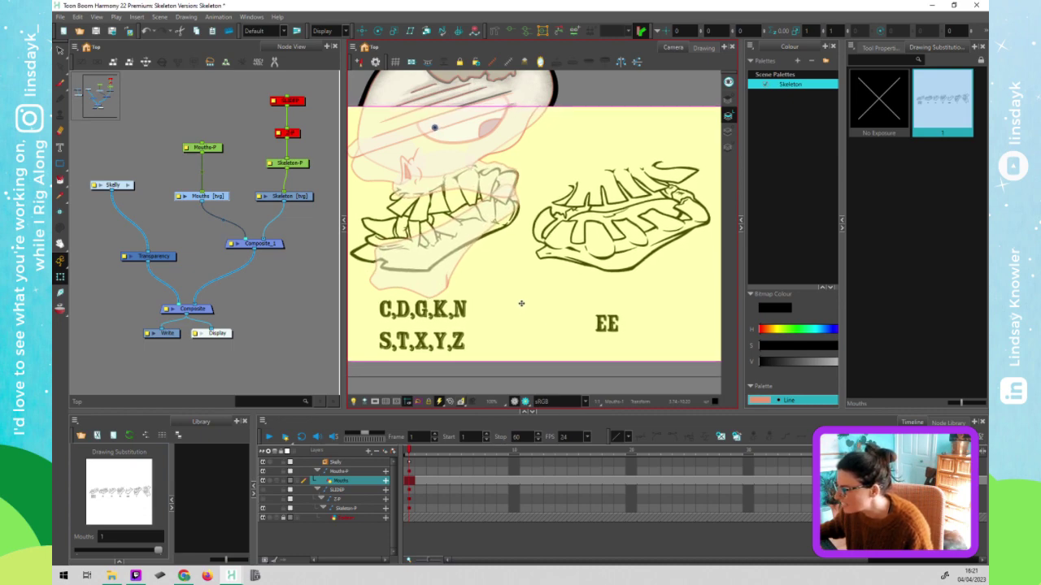
pyautogui.scroll(-1, 510, 304)
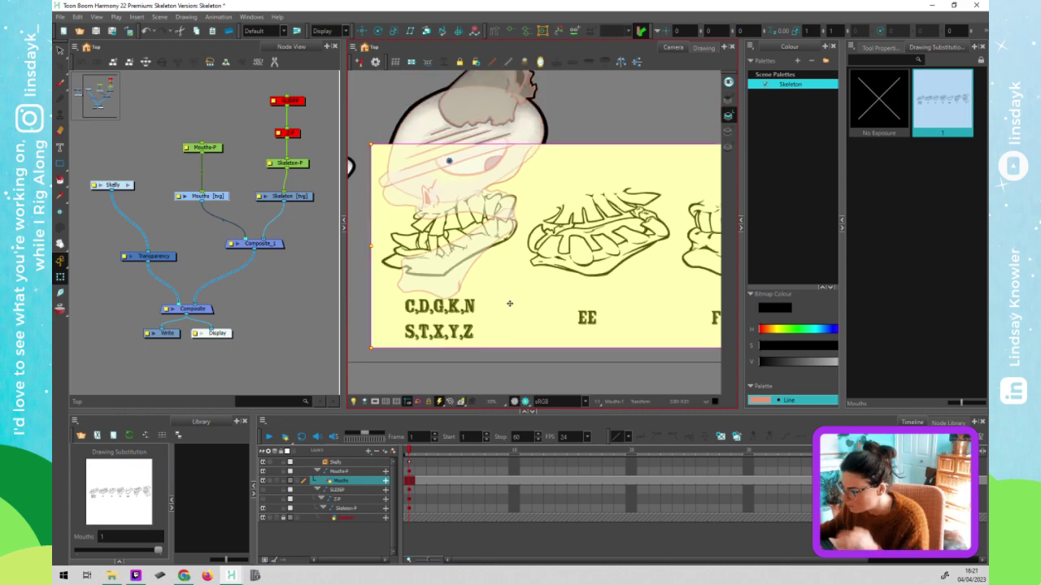
pyautogui.scroll(-1, 509, 303)
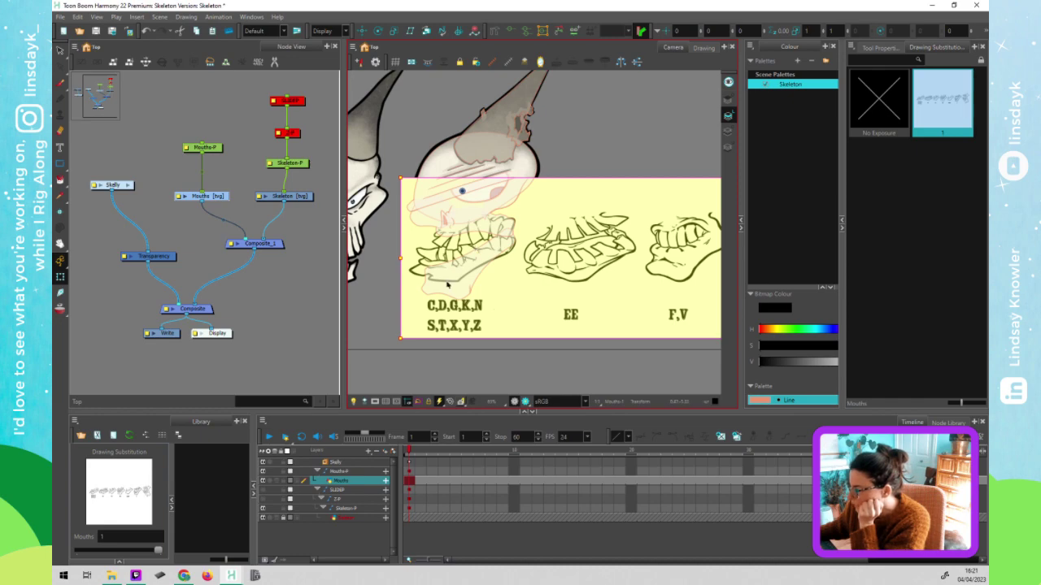
# - Collapse the Mouths-P layer in the timeline and go to frame 10
pyautogui.click(193, 166)
pyautogui.click(422, 463)
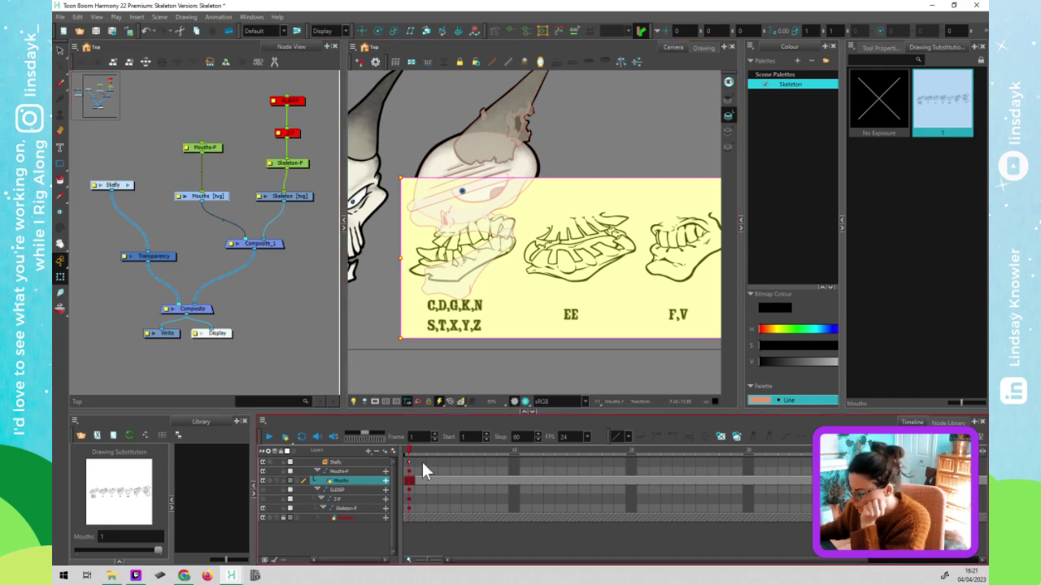
pyautogui.click(317, 471)
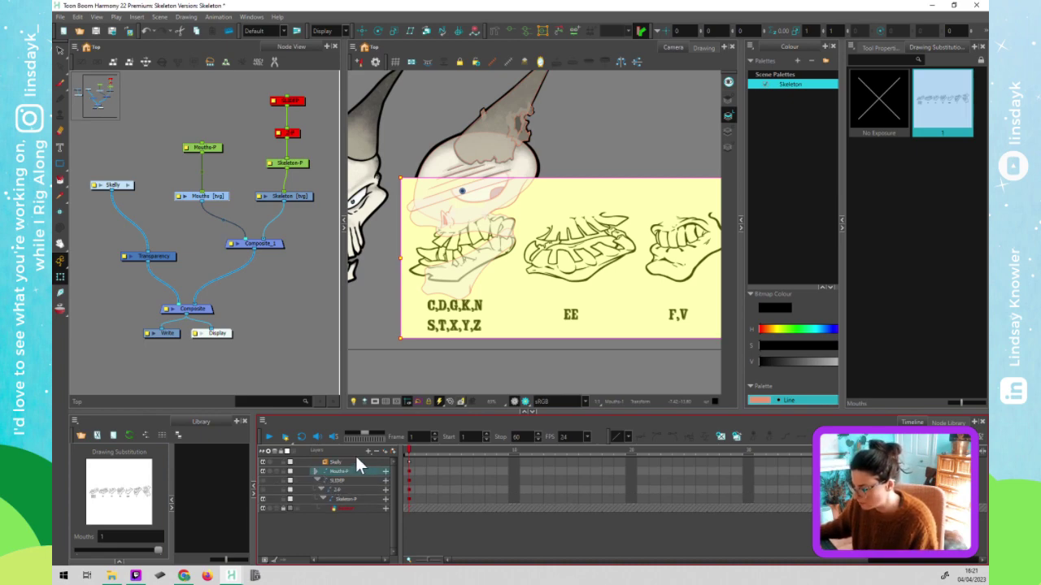
pyautogui.click(432, 449)
pyautogui.click(513, 449)
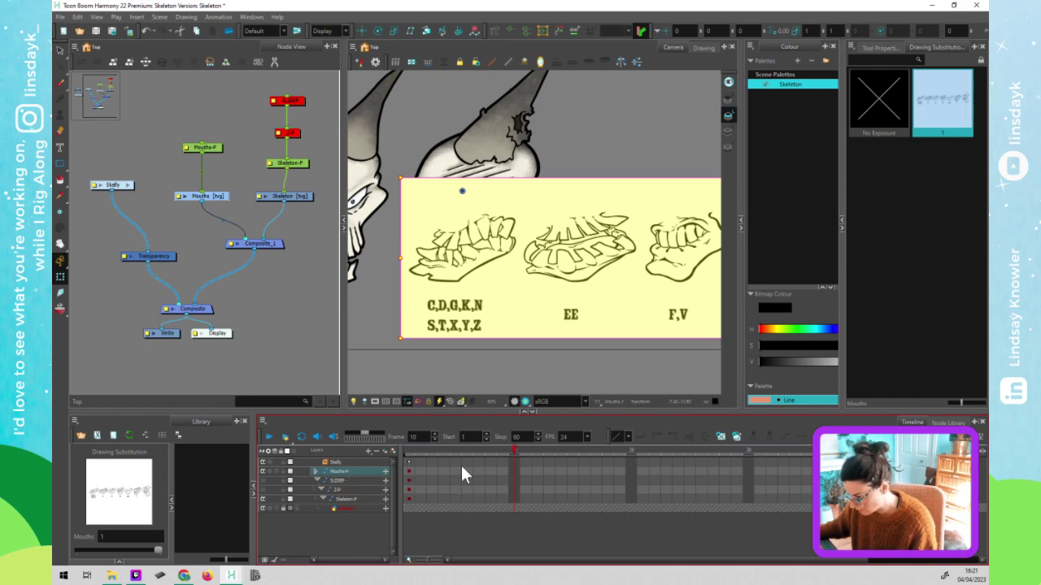
# - Extend the Skelly rig's exposure to frame 20 so it overlays the mouth chart, and return to frame 1
pyautogui.click(631, 462)
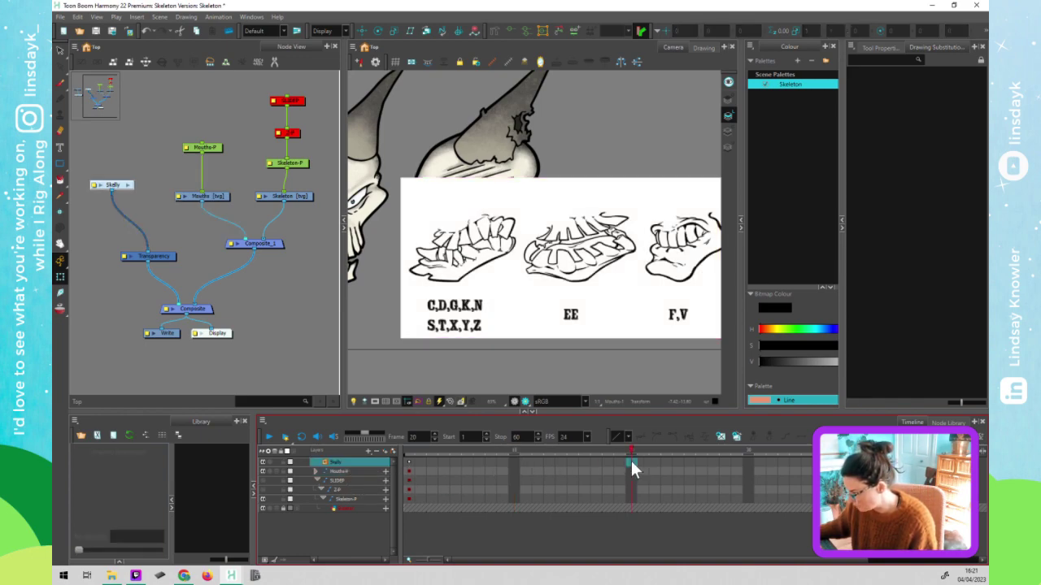
pyautogui.press(',')
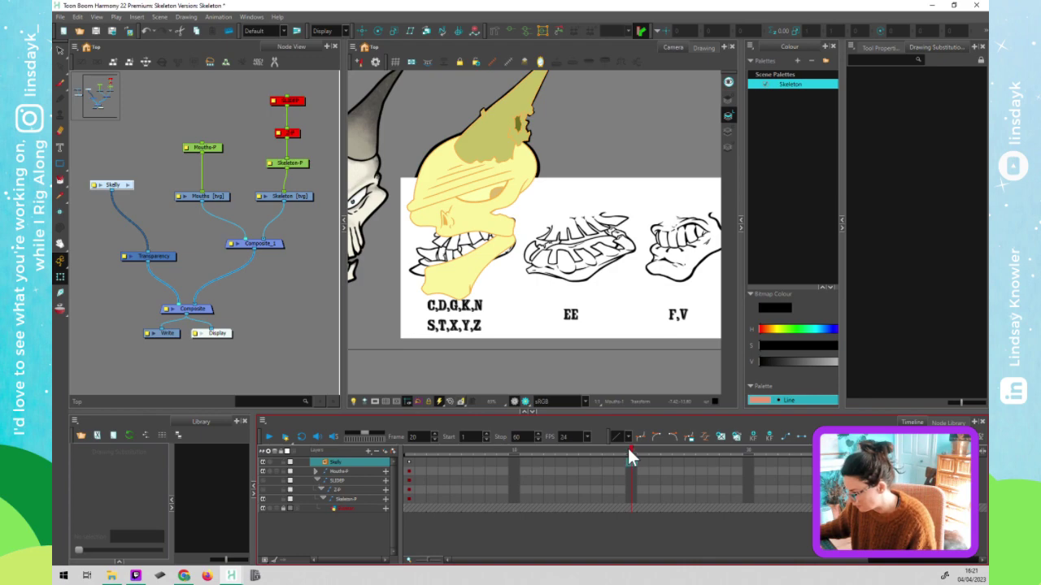
pyautogui.press(',')
pyautogui.press(',')
pyautogui.press(',')
pyautogui.press(',')
pyautogui.press(',')
pyautogui.press(',')
pyautogui.press(',')
pyautogui.press(',')
pyautogui.press(',')
pyautogui.press(',')
pyautogui.press(',')
pyautogui.press(',')
pyautogui.press(',')
pyautogui.press(',')
pyautogui.press(',')
pyautogui.press(',')
pyautogui.press(',')
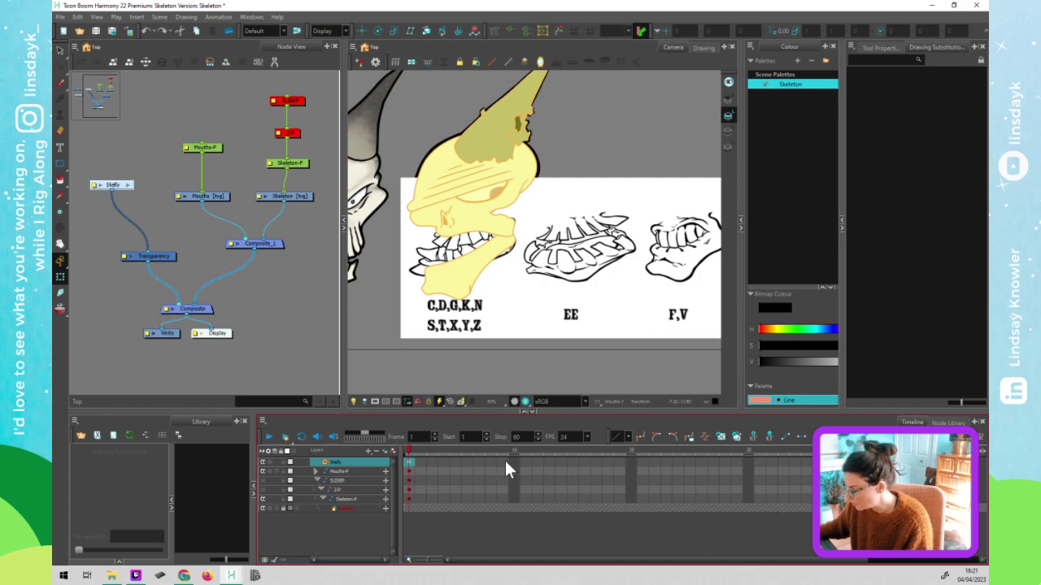
# - Check the Skelly rig over the mouth chart at frames 20, 10 and 1
pyautogui.click(633, 463)
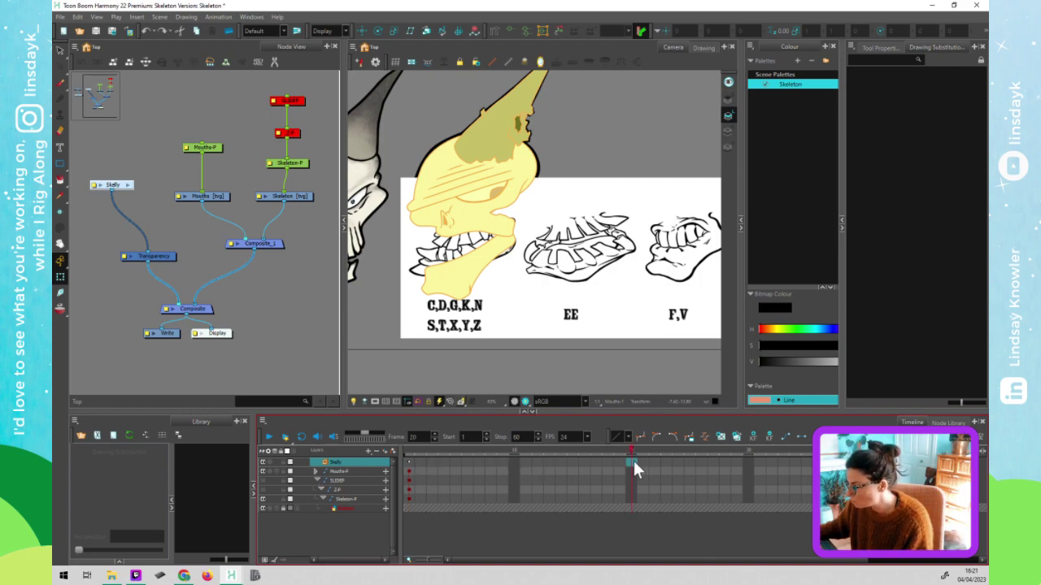
pyautogui.click(510, 472)
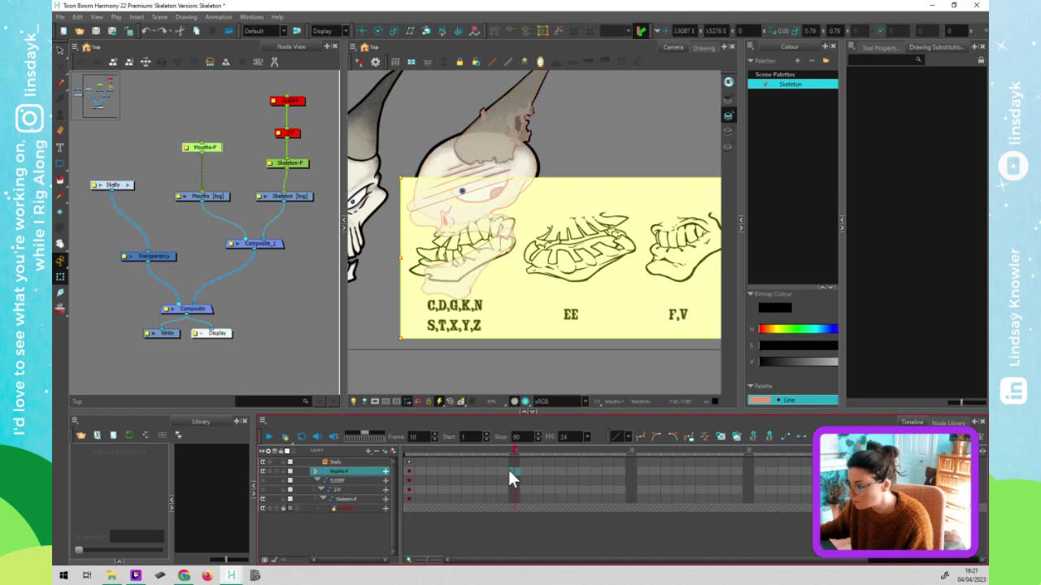
pyautogui.press('.')
pyautogui.press('.')
pyautogui.press('.')
pyautogui.press('.')
pyautogui.press('.')
pyautogui.press('.')
pyautogui.press('.')
pyautogui.press('.')
pyautogui.press('.')
pyautogui.press('.')
pyautogui.press('.')
pyautogui.press('.')
pyautogui.press('.')
pyautogui.press('.')
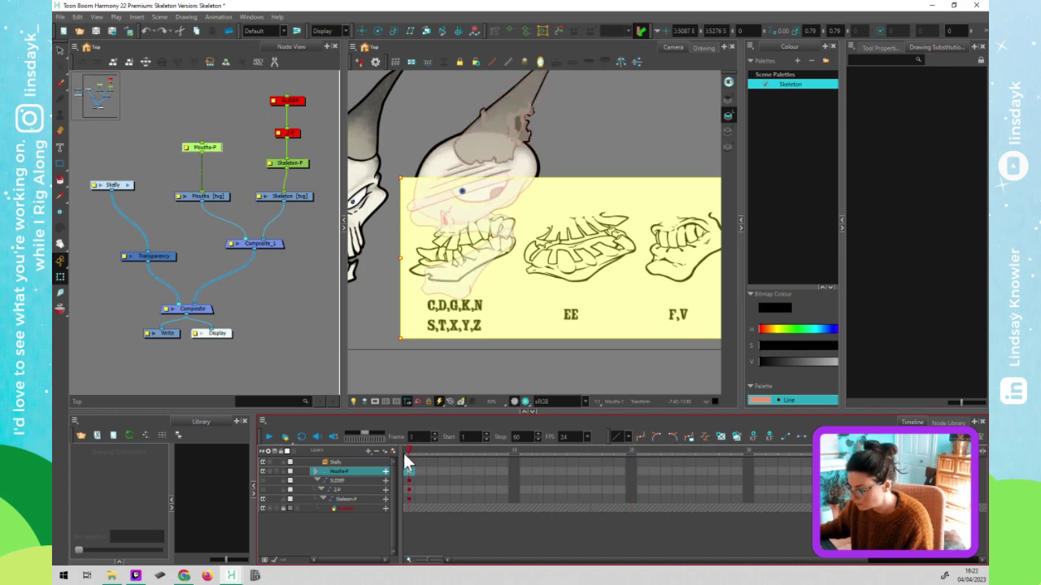
# - Add a keyframe on the Mouths-P peg at frame 10
pyautogui.press('Home')
pyautogui.click(473, 385)
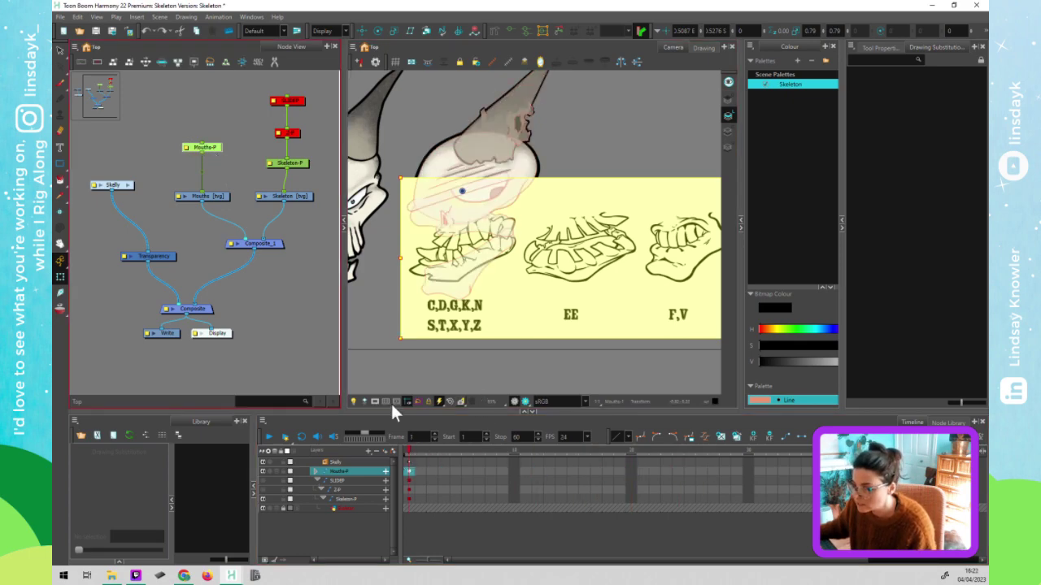
pyautogui.click(514, 472)
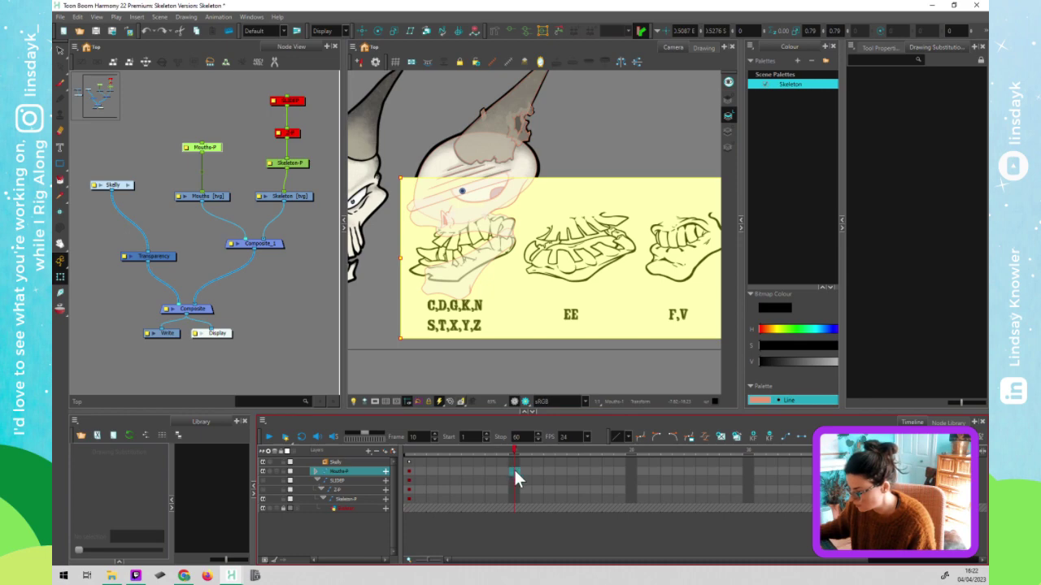
pyautogui.press('F6')
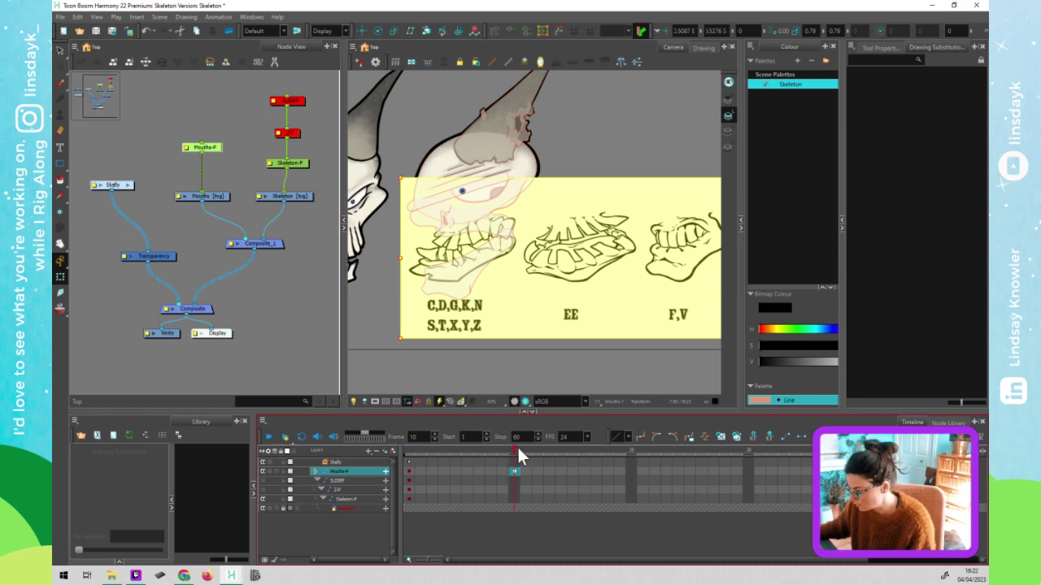
# - At frame 11, shift the Mouths-P peg left until the EE mouth lies over the skull's jaw
pyautogui.click(525, 448)
pyautogui.click(251, 141)
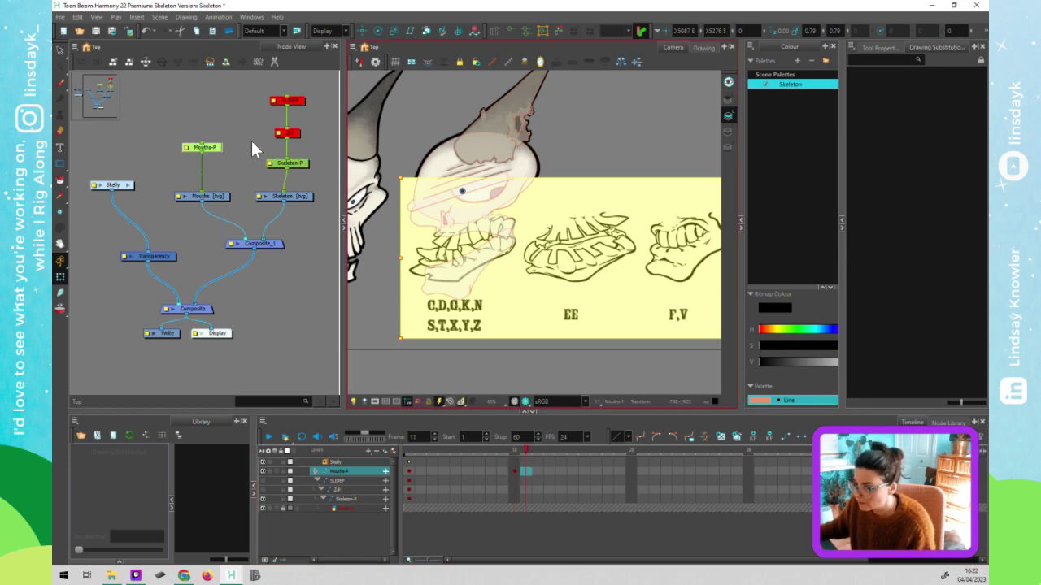
pyautogui.click(210, 150)
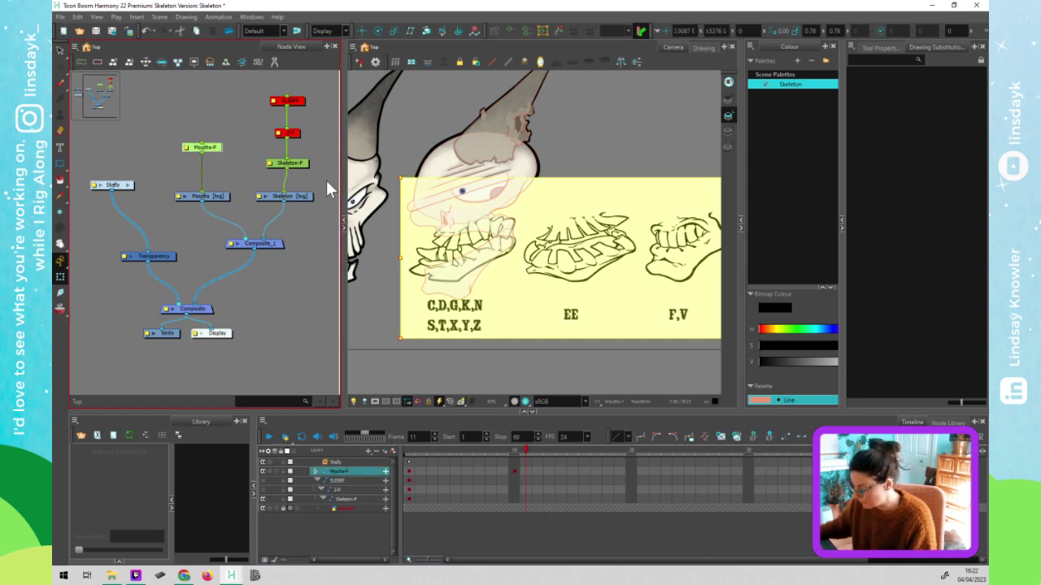
pyautogui.click(542, 190)
pyautogui.press('Left')
pyautogui.press('Left')
pyautogui.press('Left')
pyautogui.press('Left')
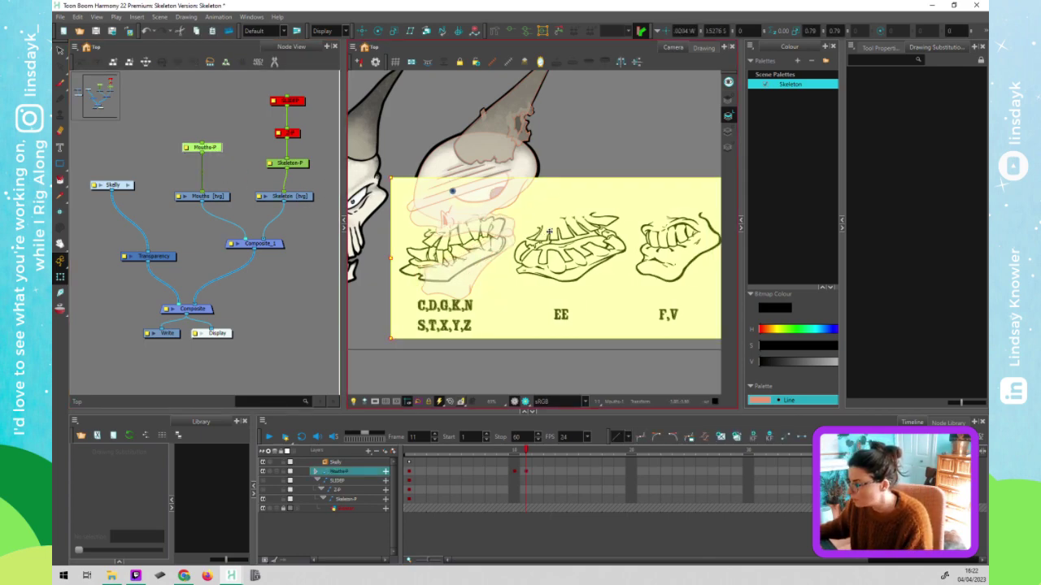
pyautogui.press('Left')
pyautogui.press('Left')
pyautogui.press('Left')
pyautogui.press('Left')
pyautogui.press('Left')
pyautogui.press('Left')
pyautogui.press('Left')
pyautogui.press('Left')
pyautogui.press('Left')
pyautogui.press('Left')
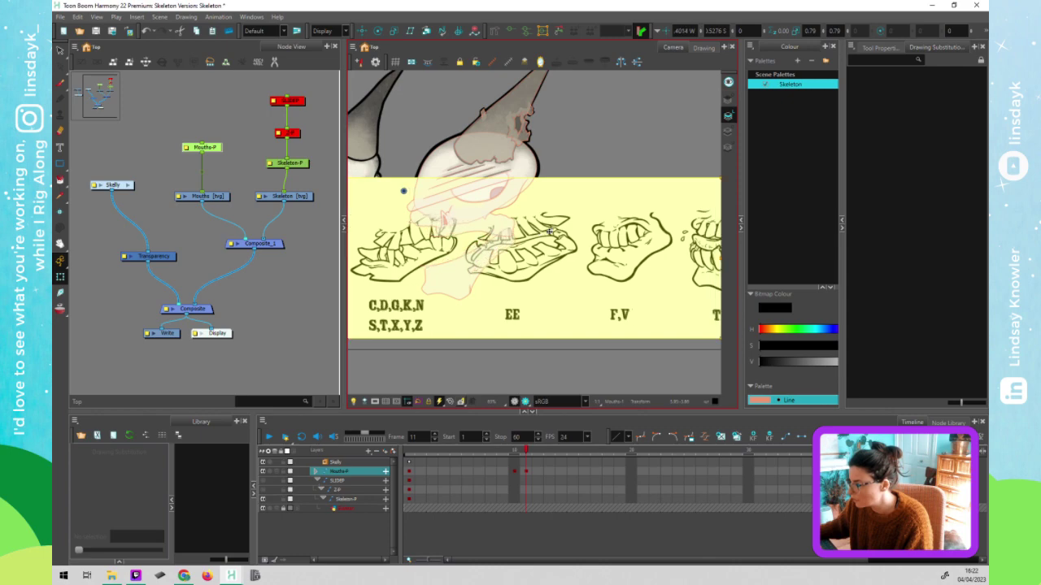
pyautogui.press('Left')
pyautogui.press('Left')
pyautogui.press('Left')
pyautogui.press('Left')
pyautogui.press('Left')
pyautogui.press('Left')
pyautogui.press('Left')
pyautogui.press('Left')
pyautogui.press('Left')
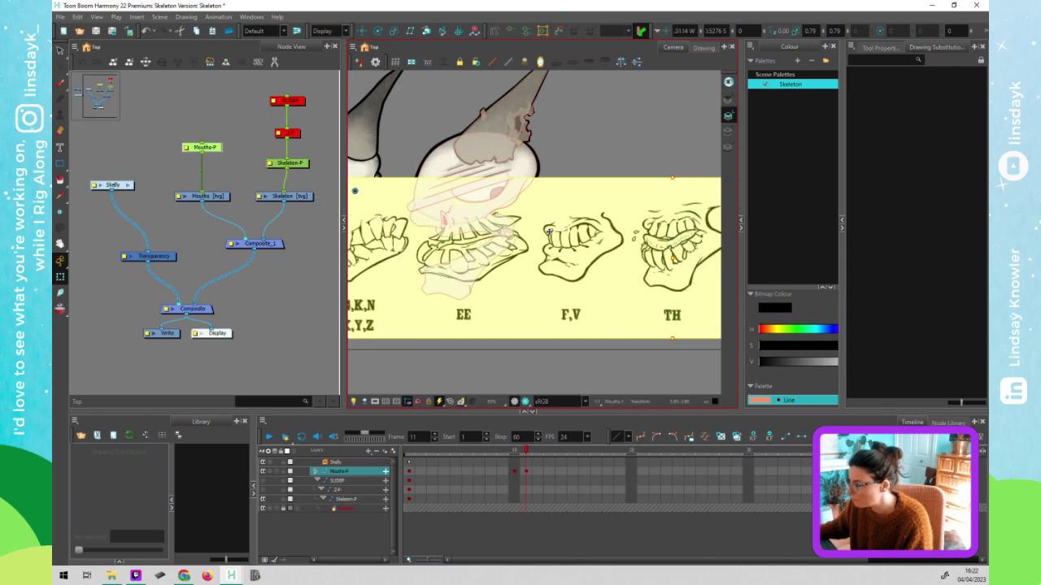
pyautogui.press('Left')
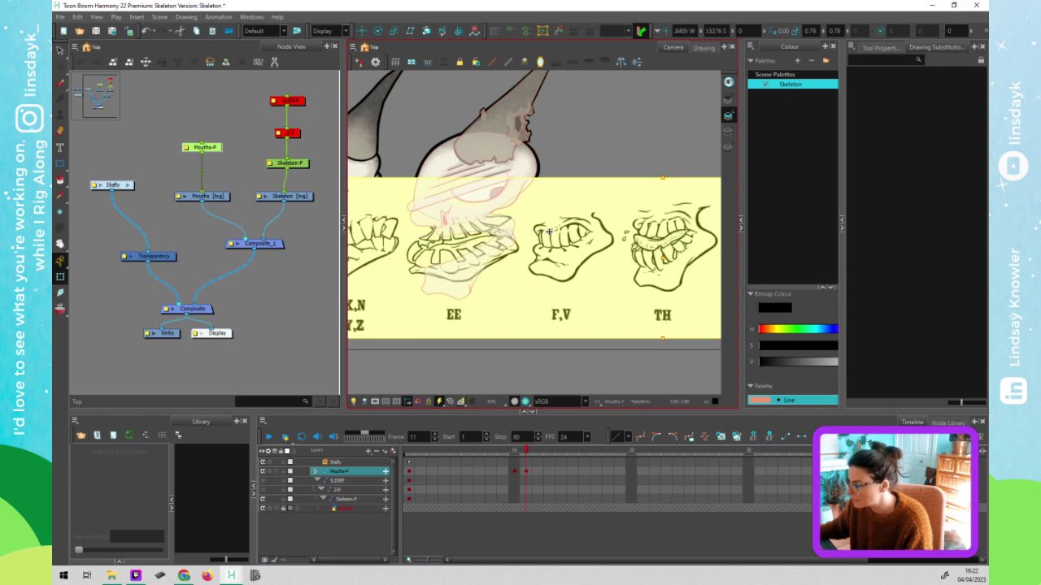
# - Fine-tune the EE mouth's position over the skull's jaw at frame 11 with small nudges
pyautogui.press('Down')
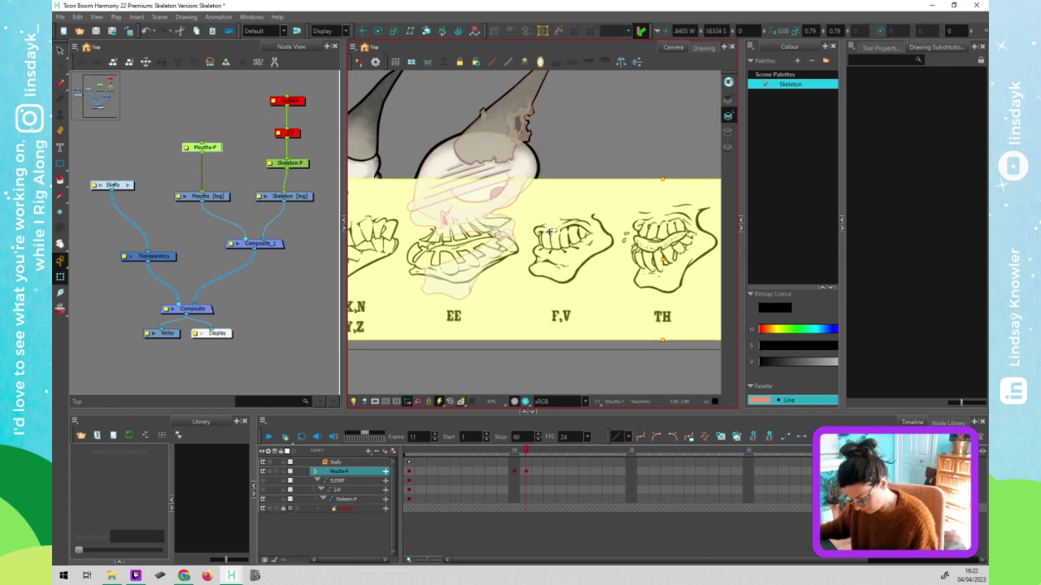
pyautogui.press('Up')
pyautogui.press('Right')
pyautogui.press('Right')
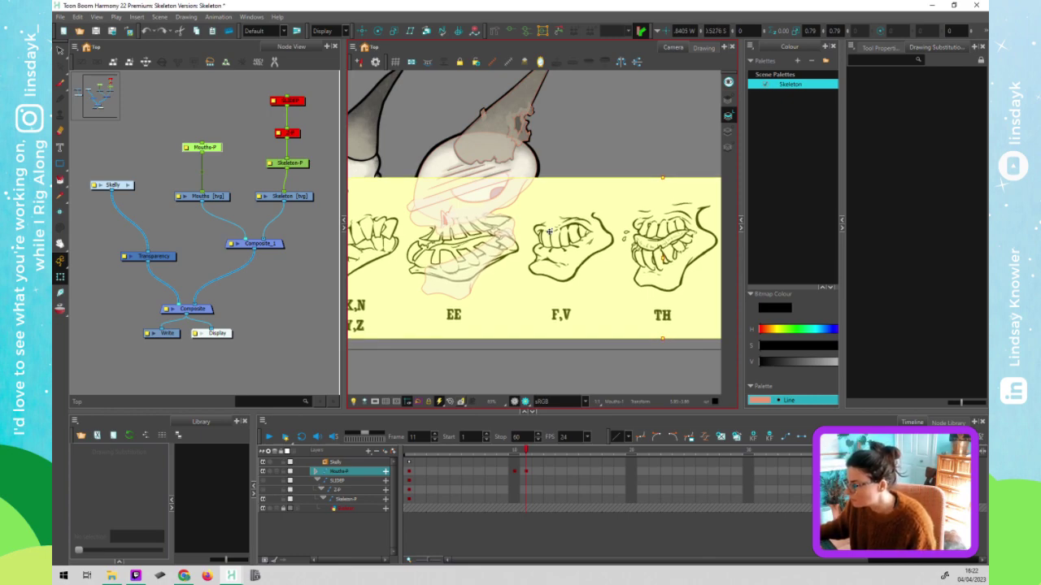
pyautogui.press('Right')
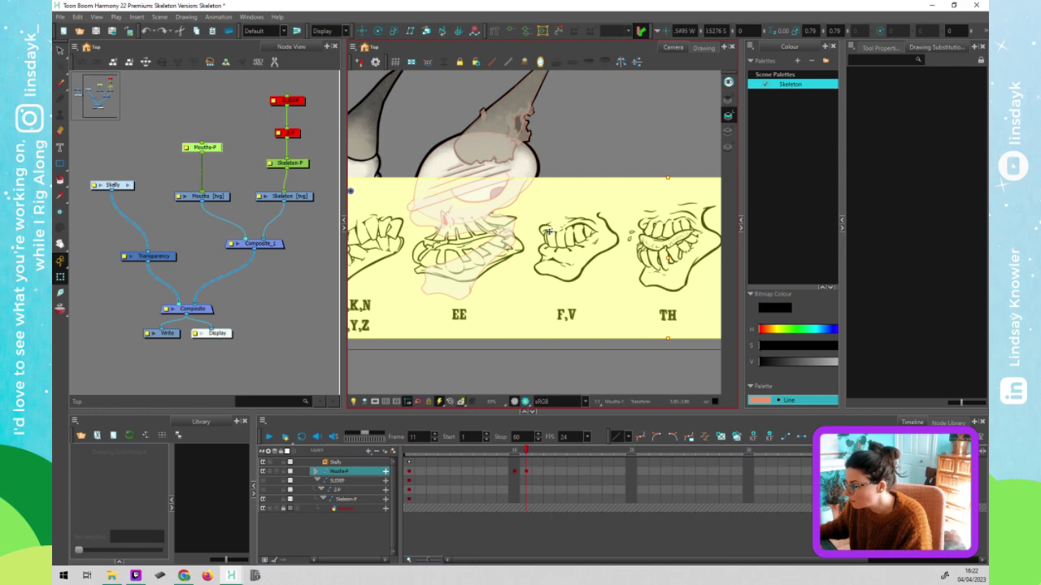
pyautogui.press('Right')
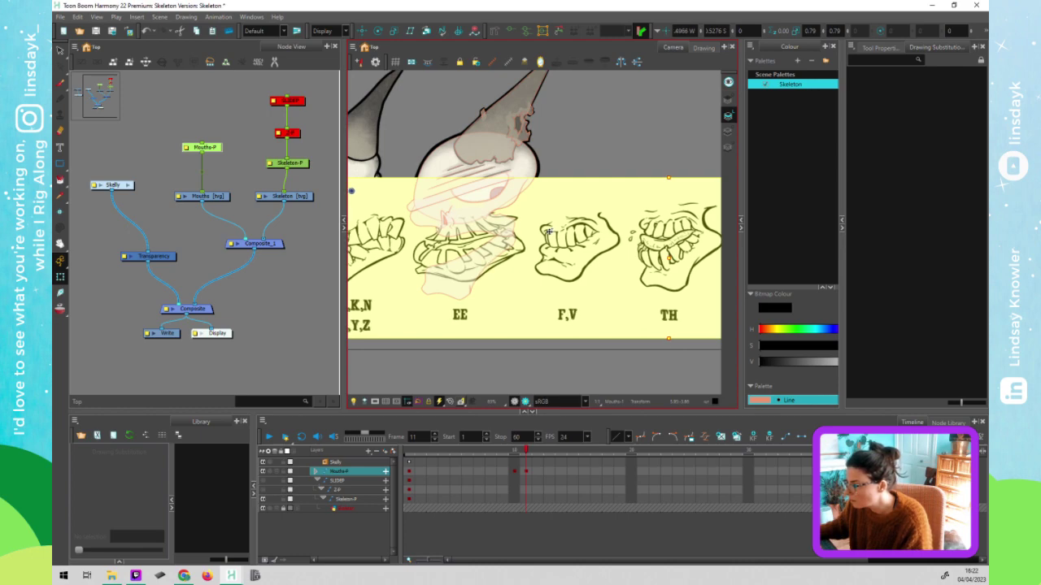
pyautogui.press('Left')
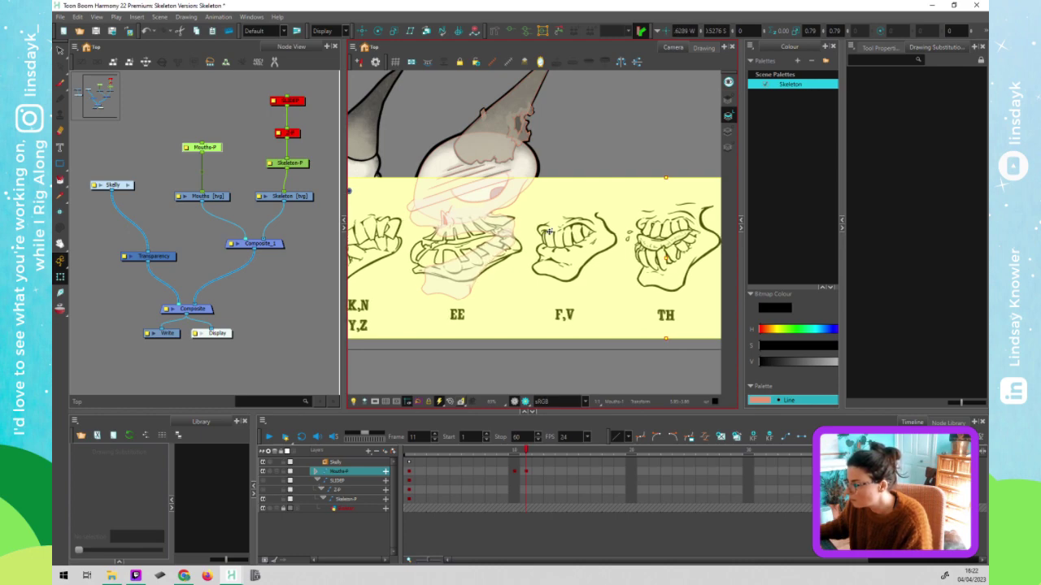
pyautogui.press('Right')
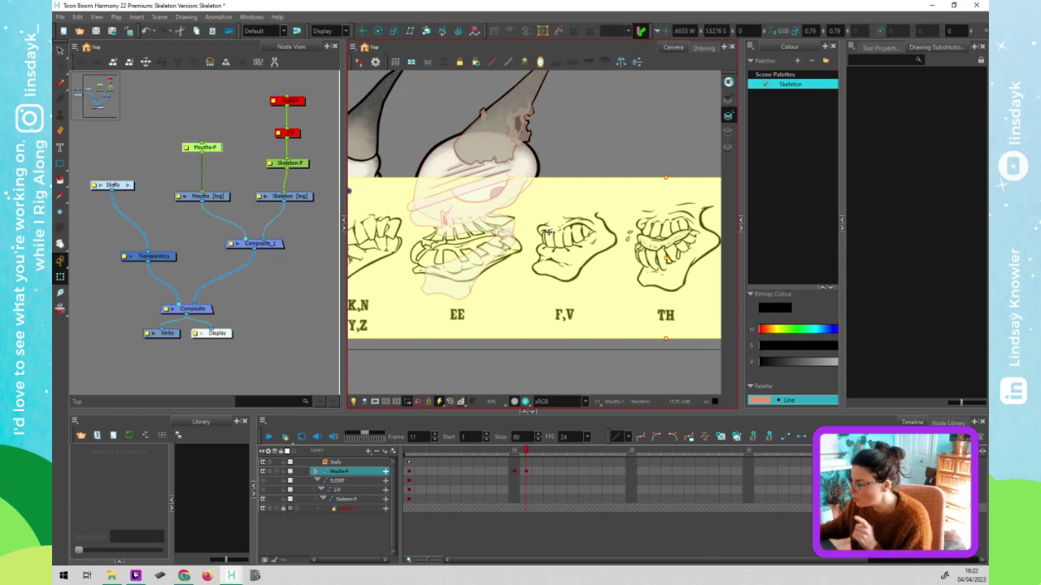
# - At frame 12, shift the Mouths-P peg left and slightly down to place the F,V mouth over the skull's jaw
pyautogui.click(536, 453)
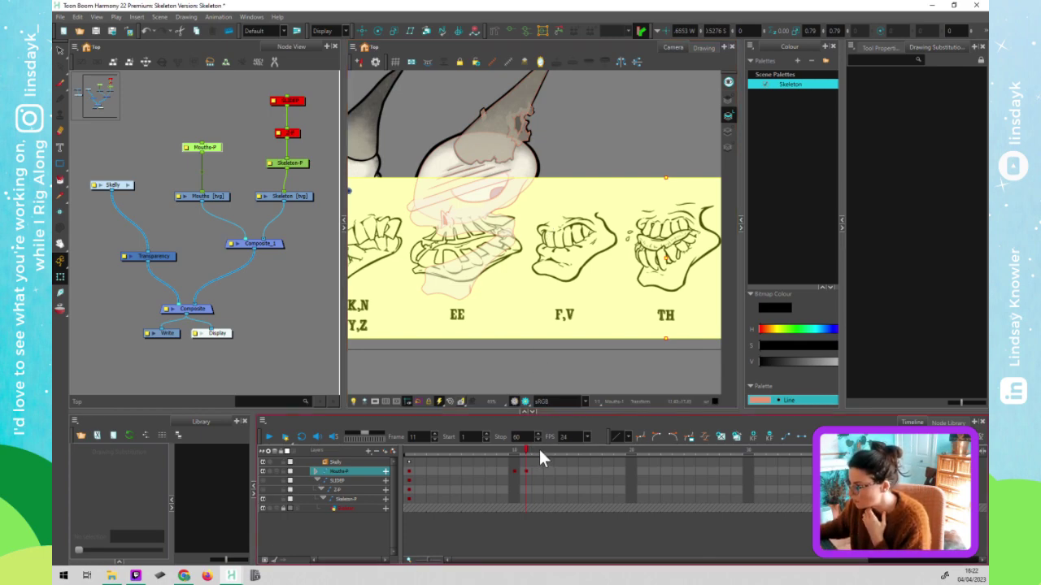
pyautogui.click(537, 471)
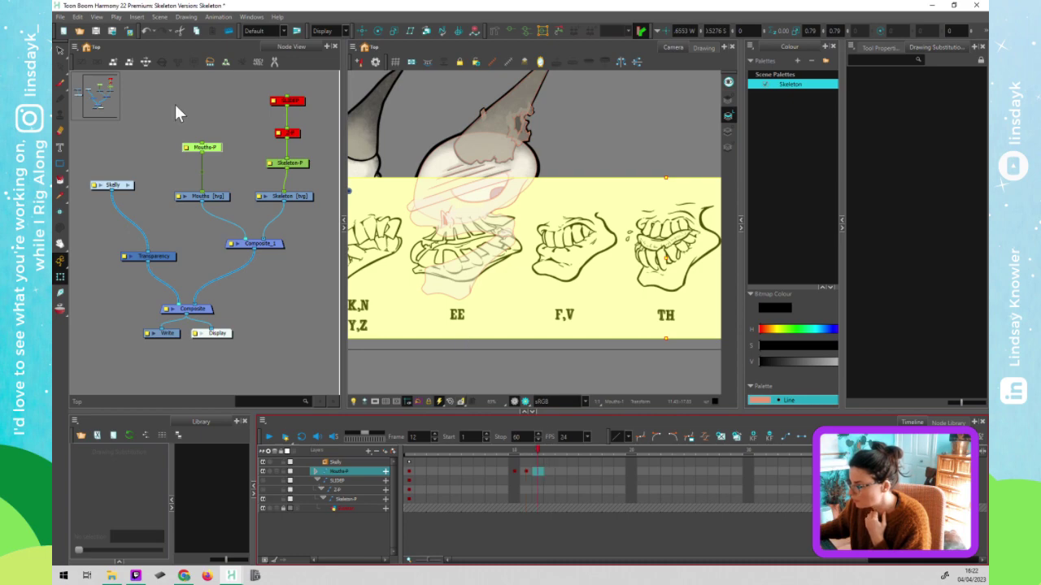
pyautogui.click(522, 253)
pyautogui.press('Left')
pyautogui.press('Left')
pyautogui.press('Left')
pyautogui.press('Left')
pyautogui.press('Left')
pyautogui.press('Left')
pyautogui.press('Left')
pyautogui.press('Left')
pyautogui.press('Left')
pyautogui.press('Left')
pyautogui.press('Left')
pyautogui.press('Left')
pyautogui.press('Left')
pyautogui.press('Left')
pyautogui.press('Left')
pyautogui.press('Left')
pyautogui.press('Left')
pyautogui.press('Left')
pyautogui.press('Left')
pyautogui.press('Left')
pyautogui.press('Left')
pyautogui.press('Left')
pyautogui.press('Left')
pyautogui.press('Left')
pyautogui.press('Left')
pyautogui.press('Left')
pyautogui.press('Left')
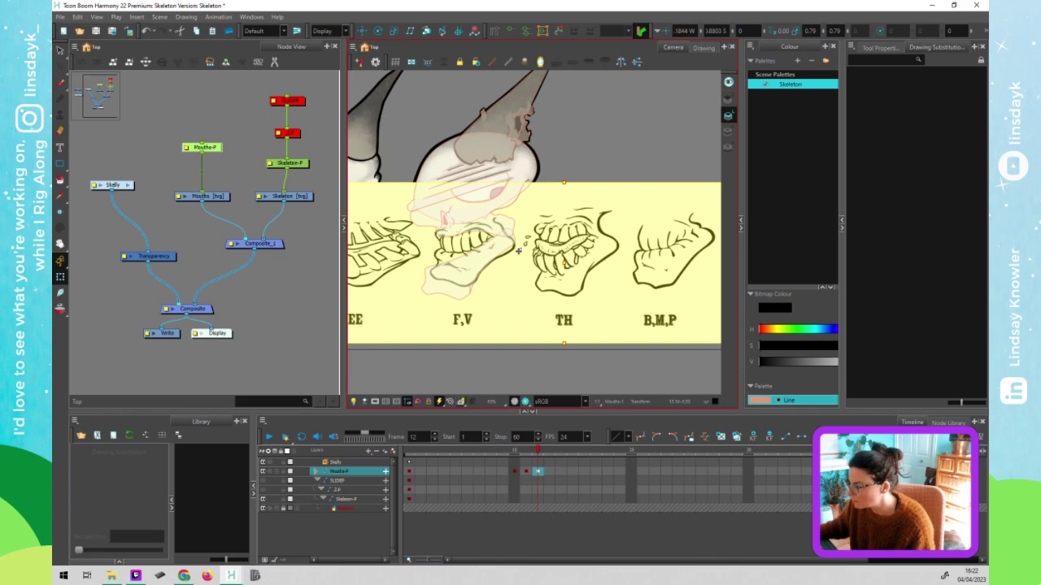
# - At frame 13, shift the Mouths-P peg left to bring the TH mouth over the skull's jaw
pyautogui.click(203, 155)
pyautogui.click(553, 452)
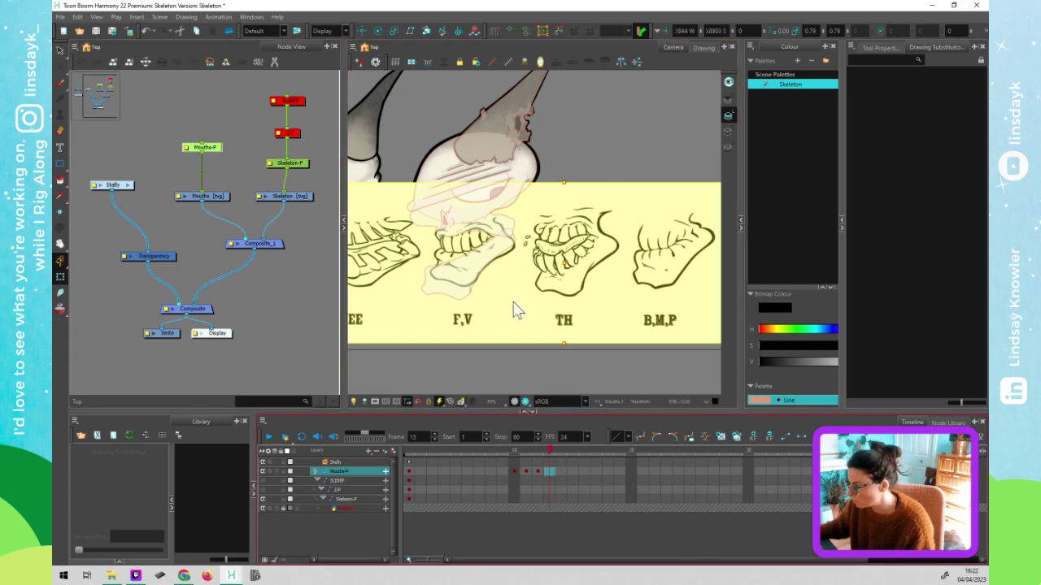
pyautogui.moveTo(503, 318); pyautogui.dragTo(508, 317)
pyautogui.press('Left')
pyautogui.press('Left')
pyautogui.press('Left')
pyautogui.press('Left')
pyautogui.press('Left')
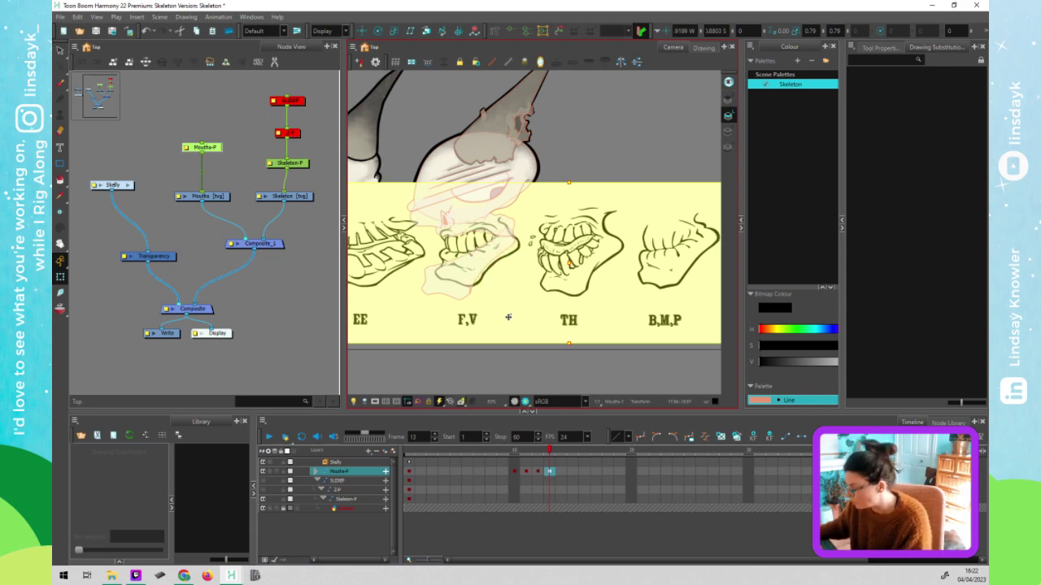
pyautogui.press('Left')
pyautogui.press('Left')
pyautogui.press('Left')
pyautogui.press('Left')
pyautogui.press('Left')
pyautogui.press('Left')
pyautogui.press('Left')
pyautogui.press('Left')
pyautogui.press('Left')
pyautogui.press('Left')
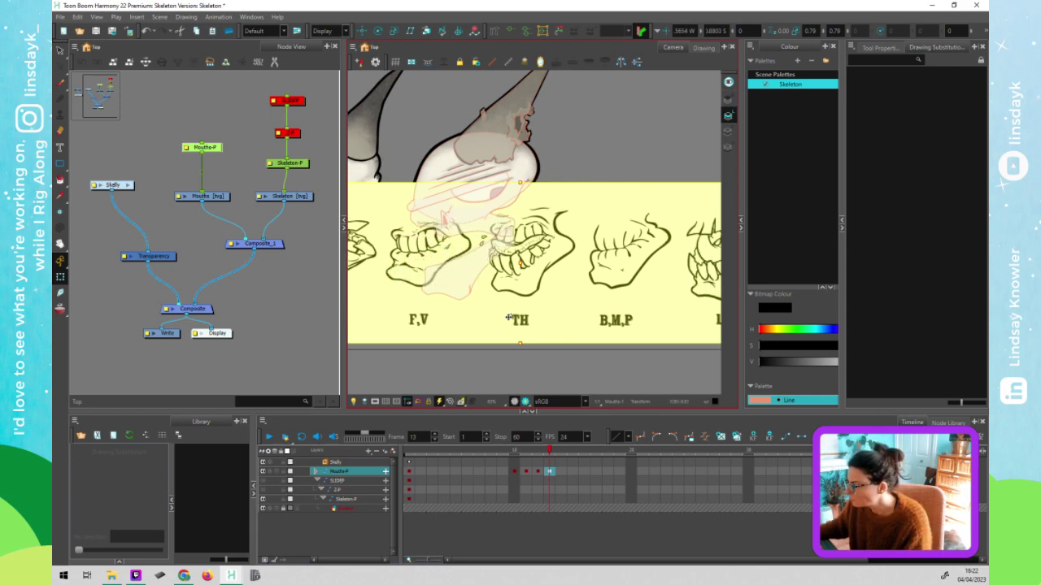
pyautogui.press('Left')
pyautogui.press('Left')
pyautogui.press('Left')
pyautogui.press('Left')
pyautogui.press('Left')
pyautogui.press('Left')
pyautogui.press('Left')
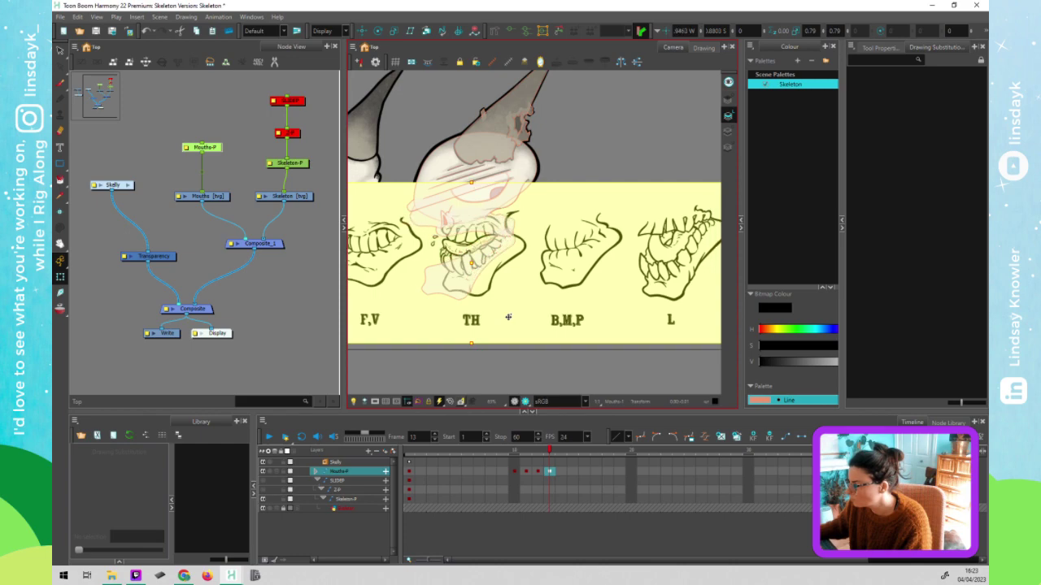
# - Fine-tune the TH mouth sideways at frame 13 until its jawline matches the skull's jaw
pyautogui.press('Right')
pyautogui.press('Right')
pyautogui.press('Right')
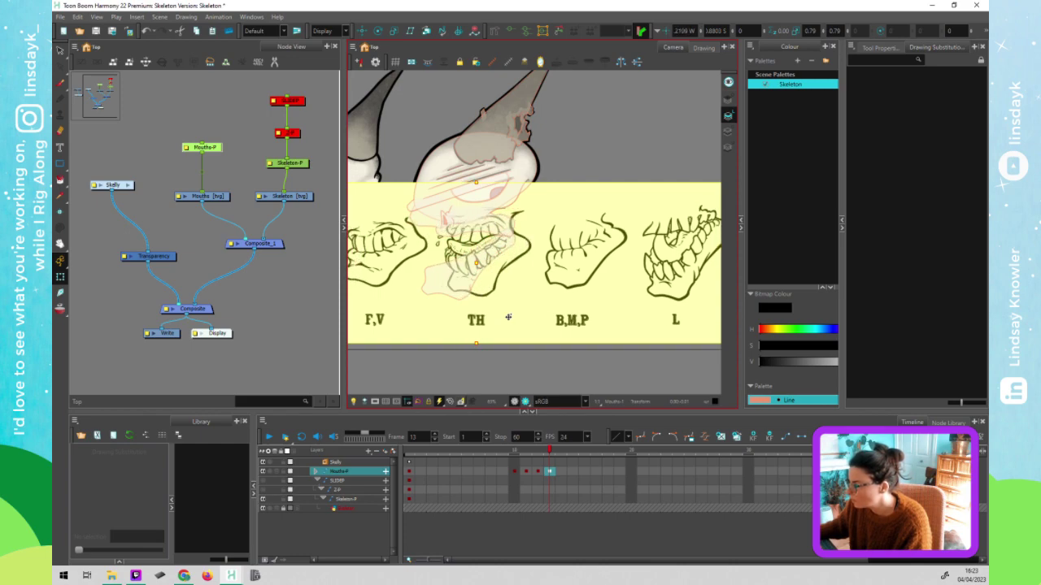
pyautogui.press('Right')
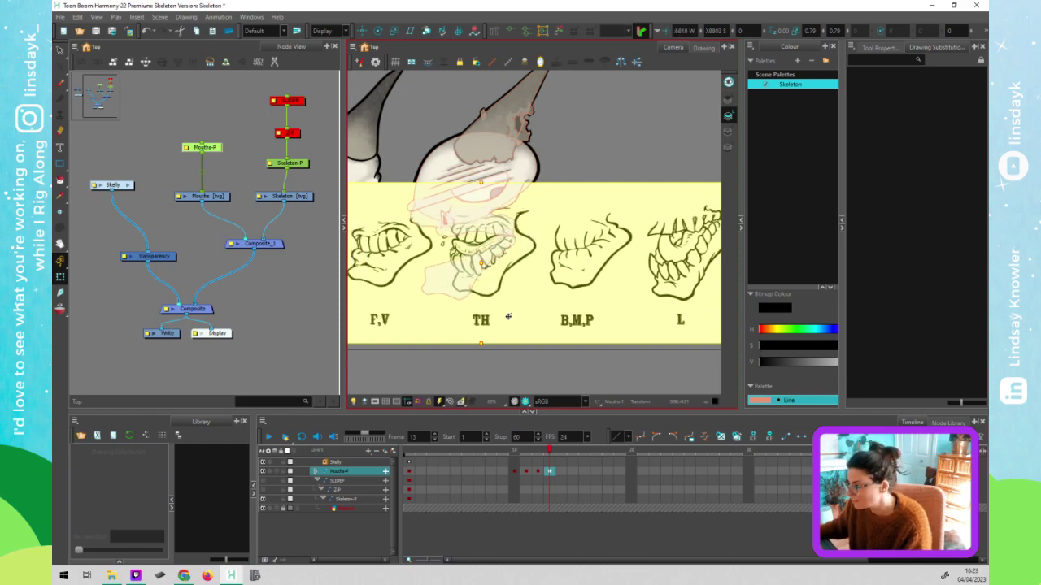
pyautogui.press('Left')
pyautogui.press('Left')
pyautogui.press('Left')
pyautogui.press('Left')
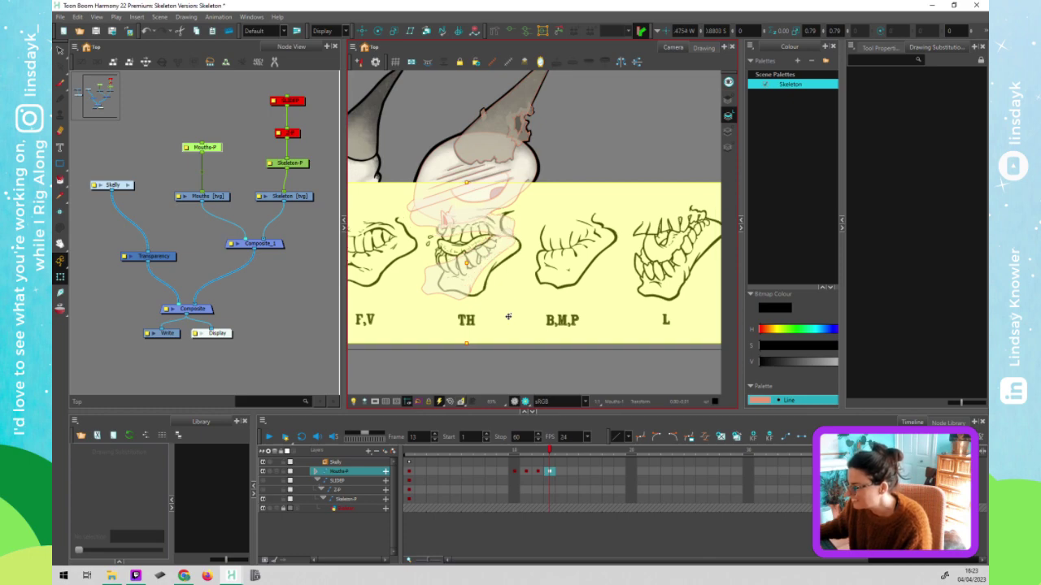
pyautogui.press('Right')
pyautogui.press('Right')
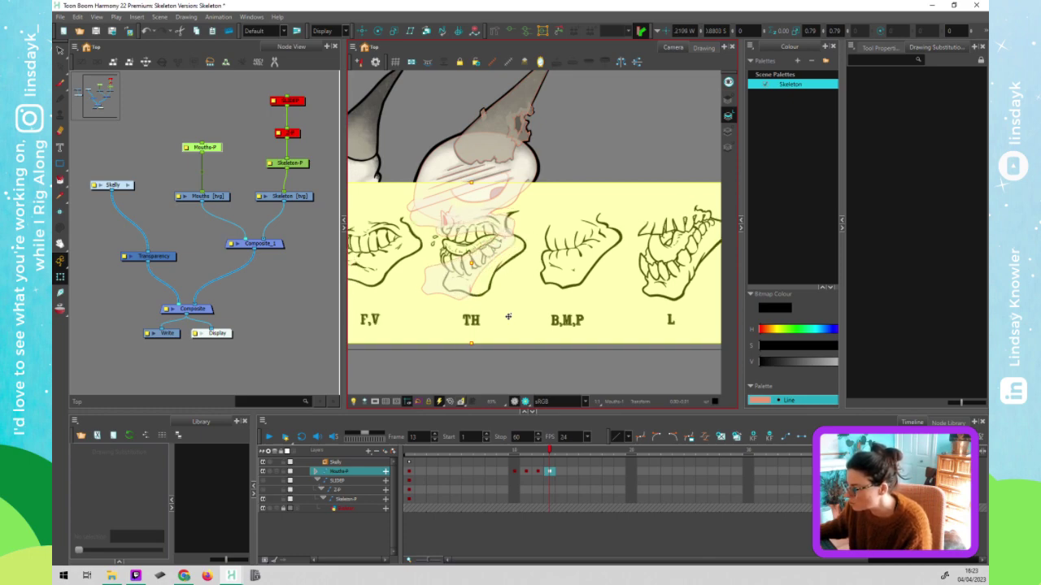
pyautogui.press('Left')
pyautogui.press('Left')
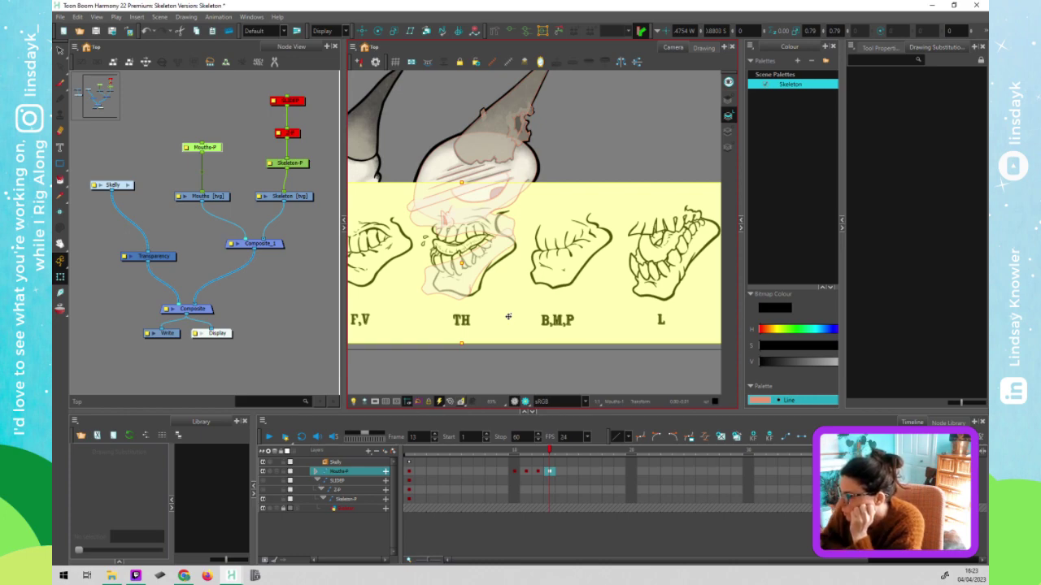
pyautogui.click(322, 318)
pyautogui.click(503, 263)
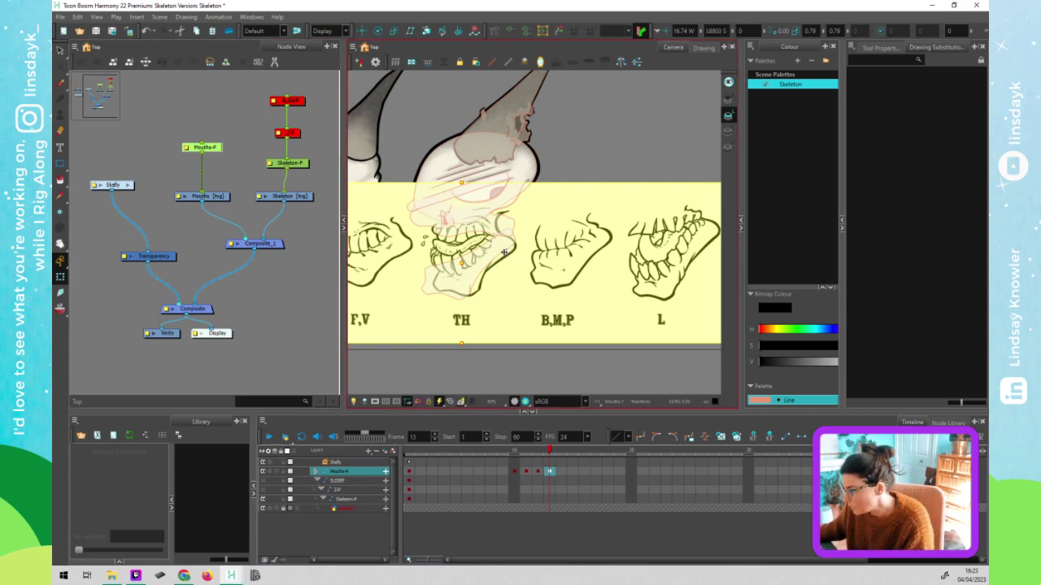
pyautogui.press('Left')
pyautogui.press('Left')
pyautogui.press('Left')
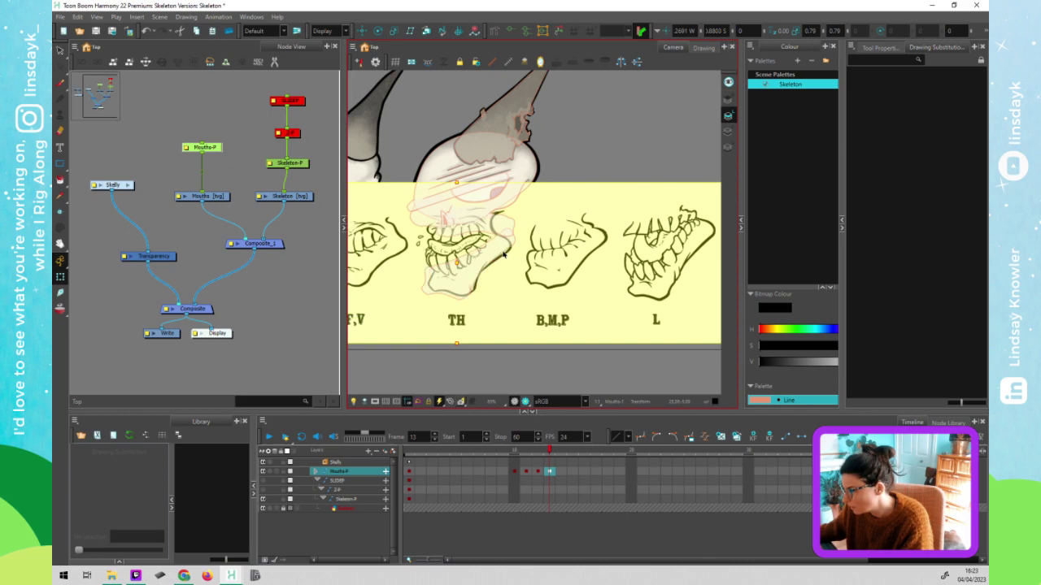
# - At frame 13, nudge the TH mouth slightly left over the skull's jaw, and go back to frame 12
pyautogui.press('Left')
pyautogui.press('Left')
pyautogui.press('Left')
pyautogui.press('Left')
pyautogui.press('Left')
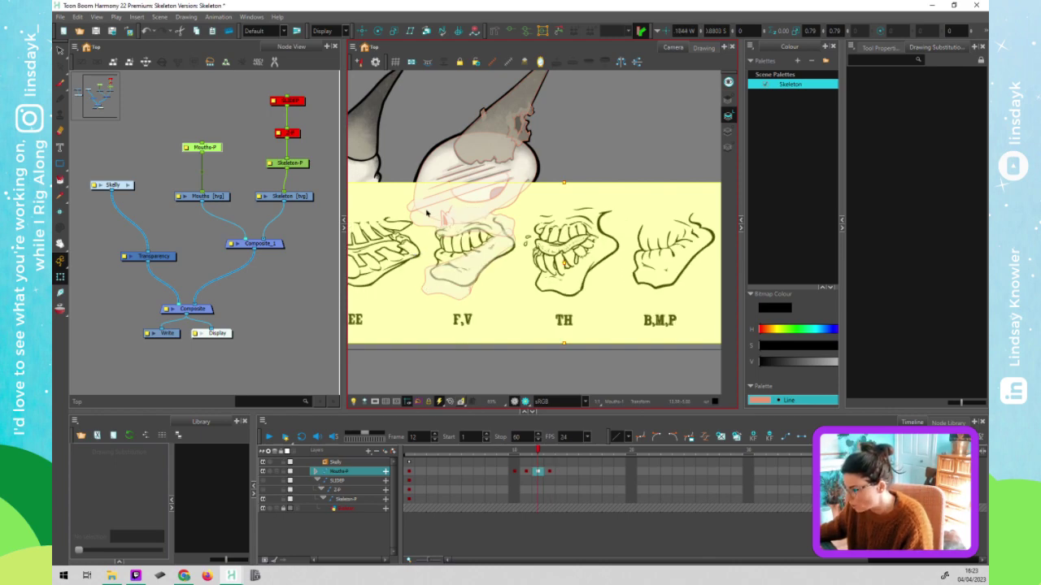
# - At frame 12, nudge the F,V mouth left to line up with the skull's jaw, and advance to frame 13
pyautogui.press('Left')
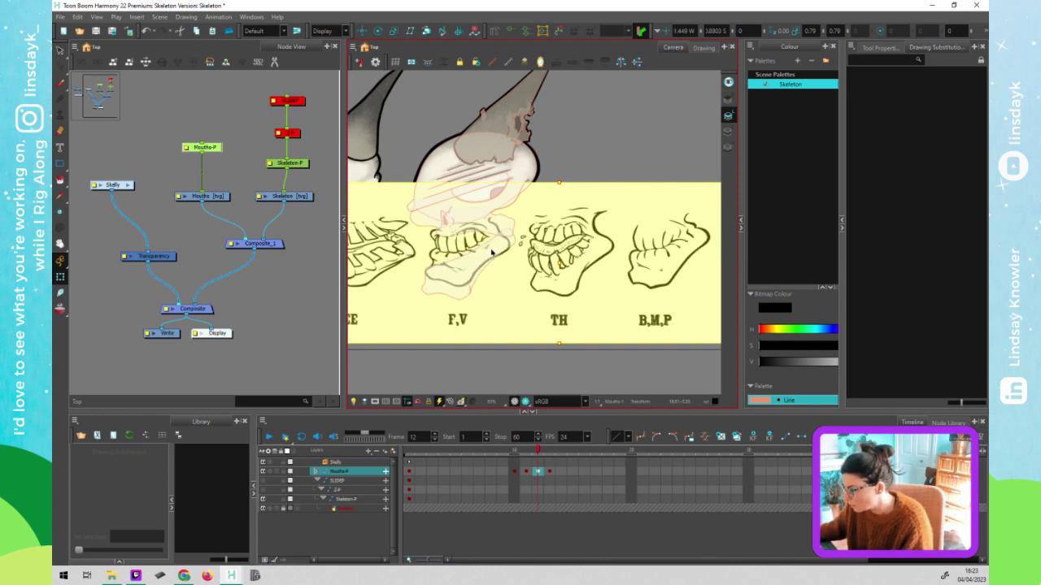
pyautogui.press('Left')
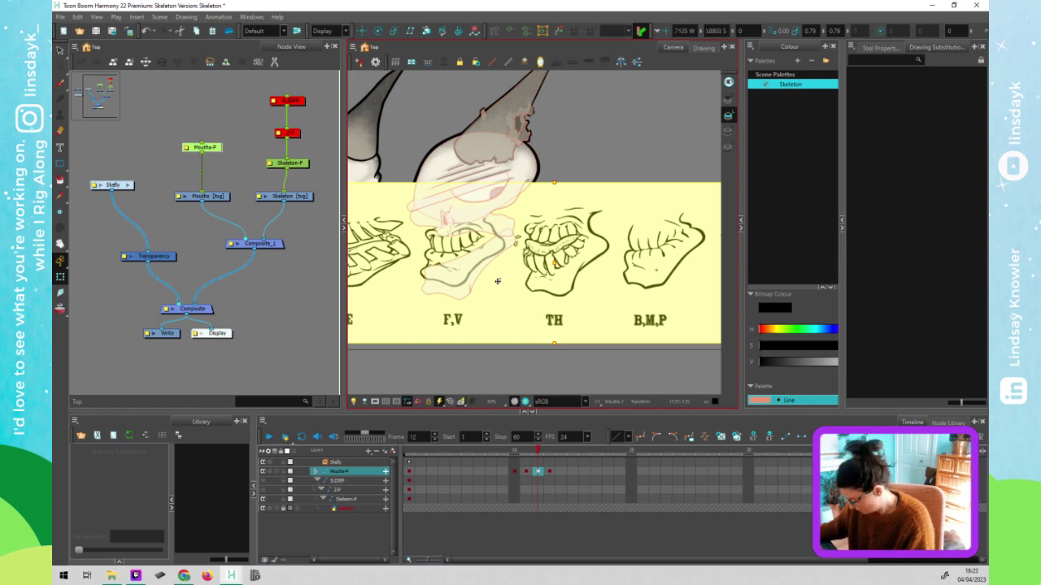
pyautogui.hotkey('shift', 'Left')
pyautogui.press('.')
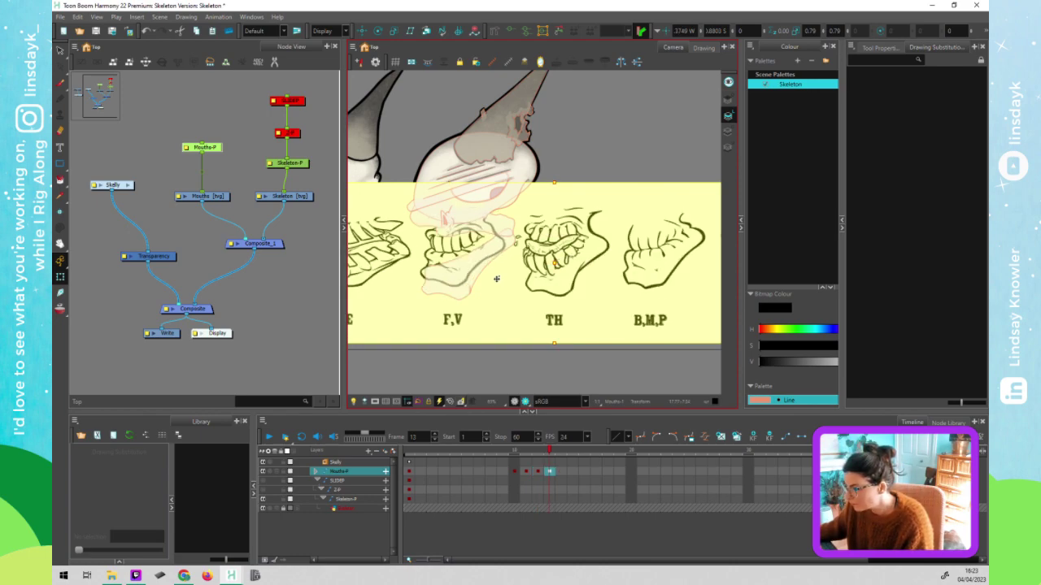
# - Flip back and forth through frames 10 to 14 to compare how the mouth shapes sit on the skull's jaw
pyautogui.press(',')
pyautogui.press('.')
pyautogui.press(',')
pyautogui.press('.')
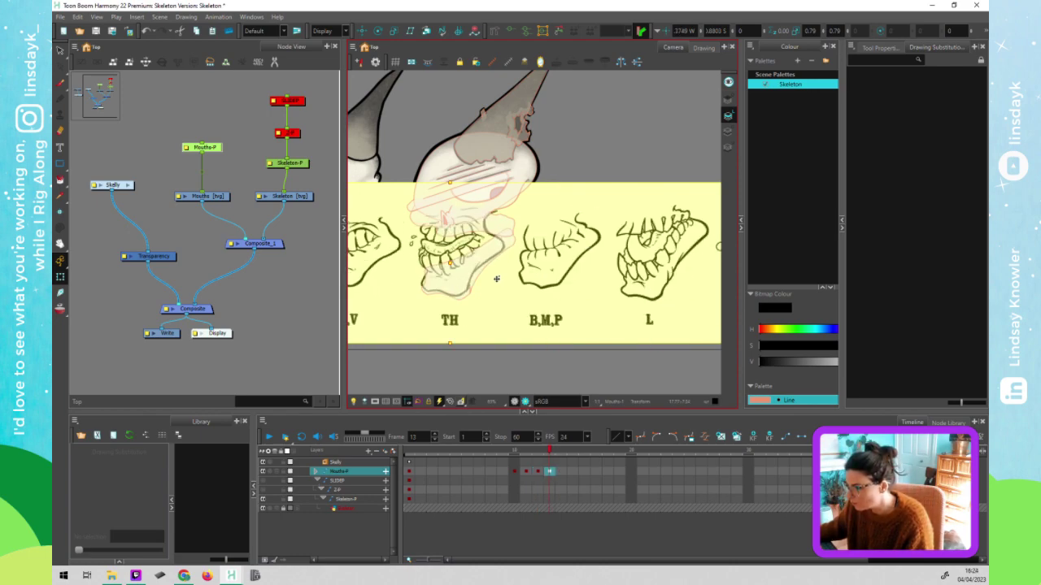
pyautogui.press(',')
pyautogui.hotkey('shift', 'Left')
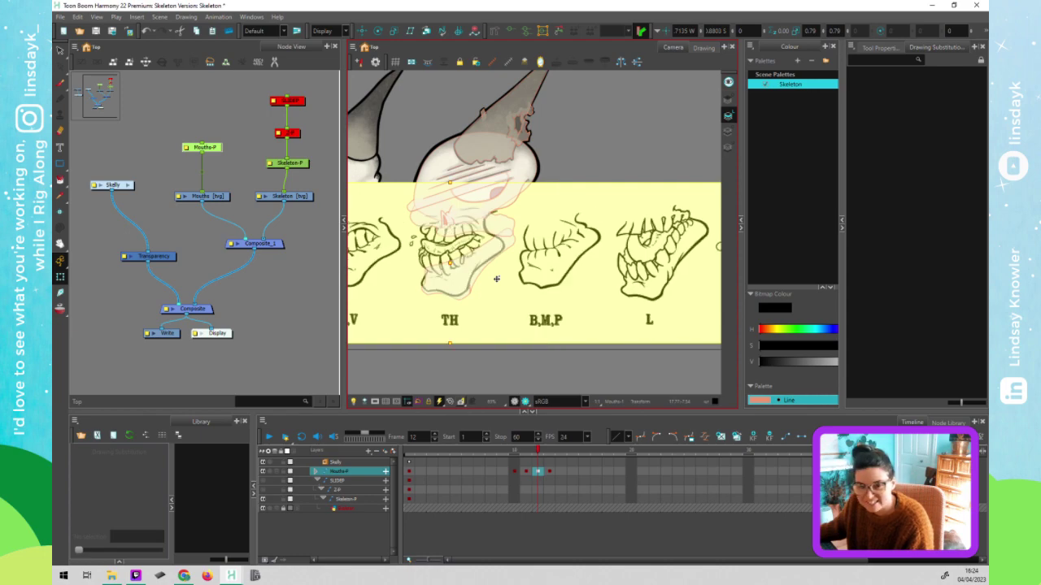
pyautogui.press('.')
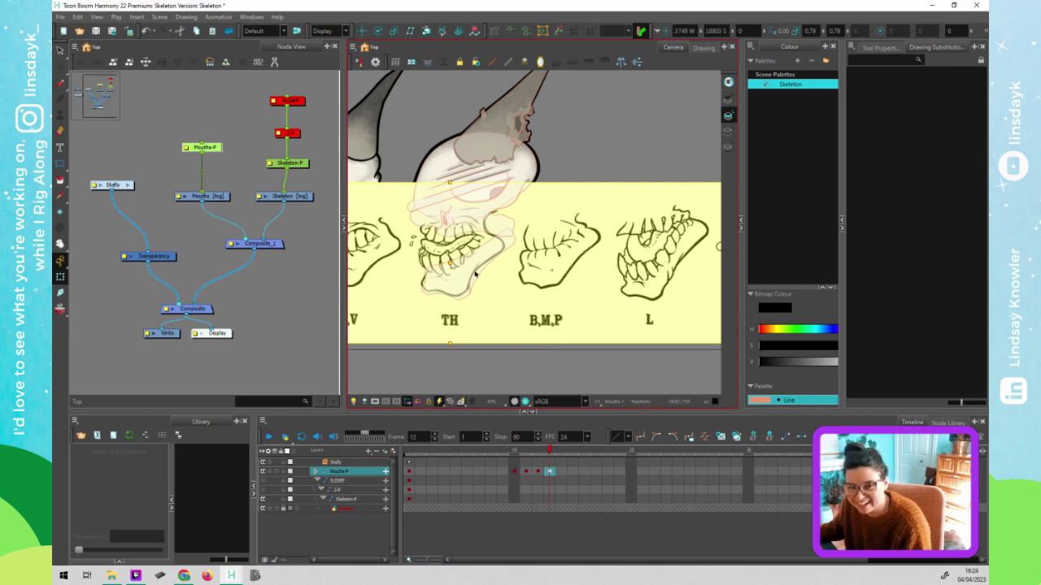
pyautogui.press(',')
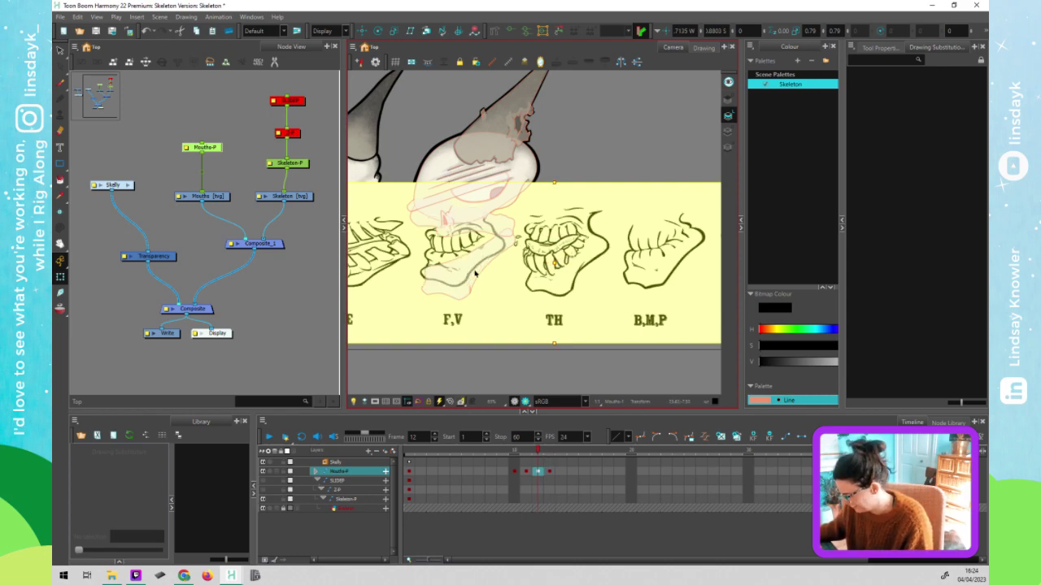
pyautogui.press('.')
pyautogui.press(',')
pyautogui.press(',')
pyautogui.press(',')
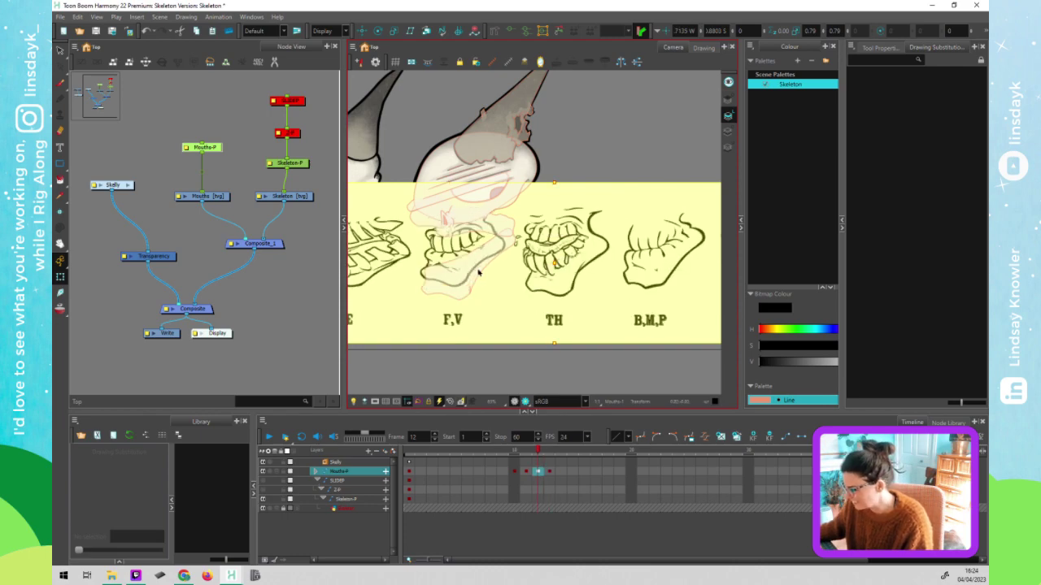
pyautogui.press('.')
pyautogui.press('.')
pyautogui.press('.')
pyautogui.press('.')
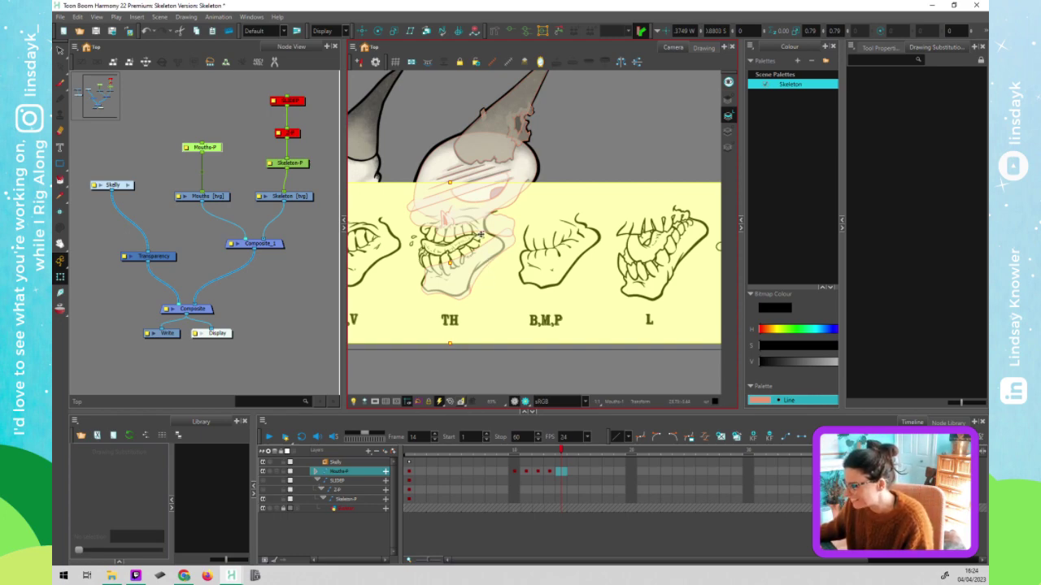
pyautogui.press(',')
pyautogui.press(',')
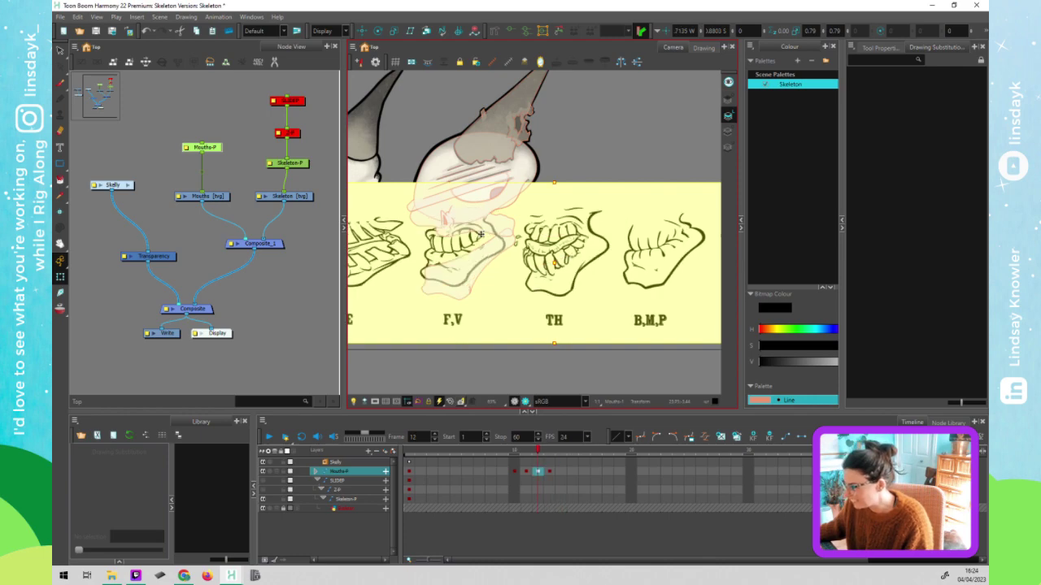
pyautogui.press(',')
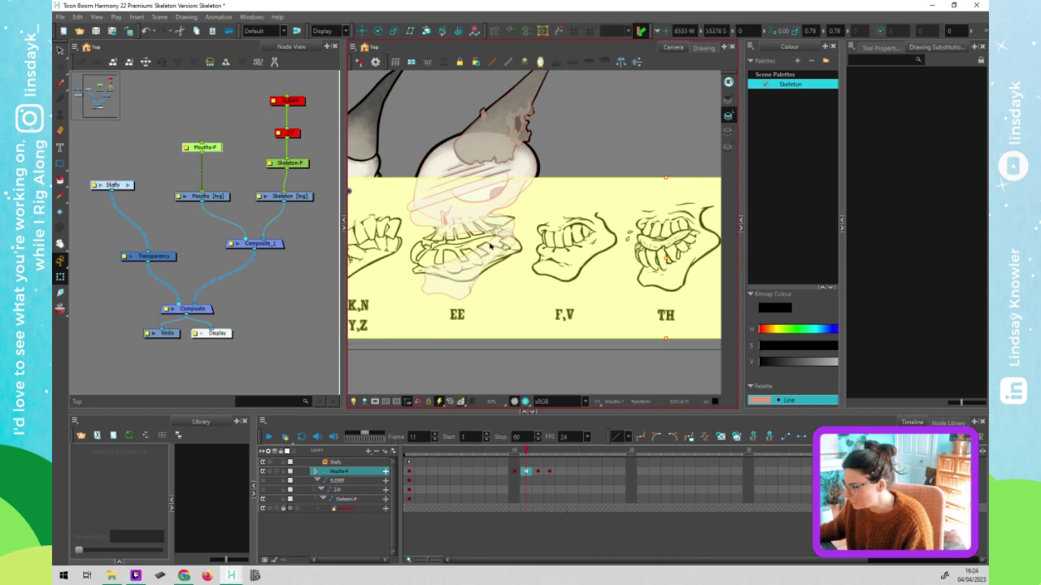
pyautogui.press(',')
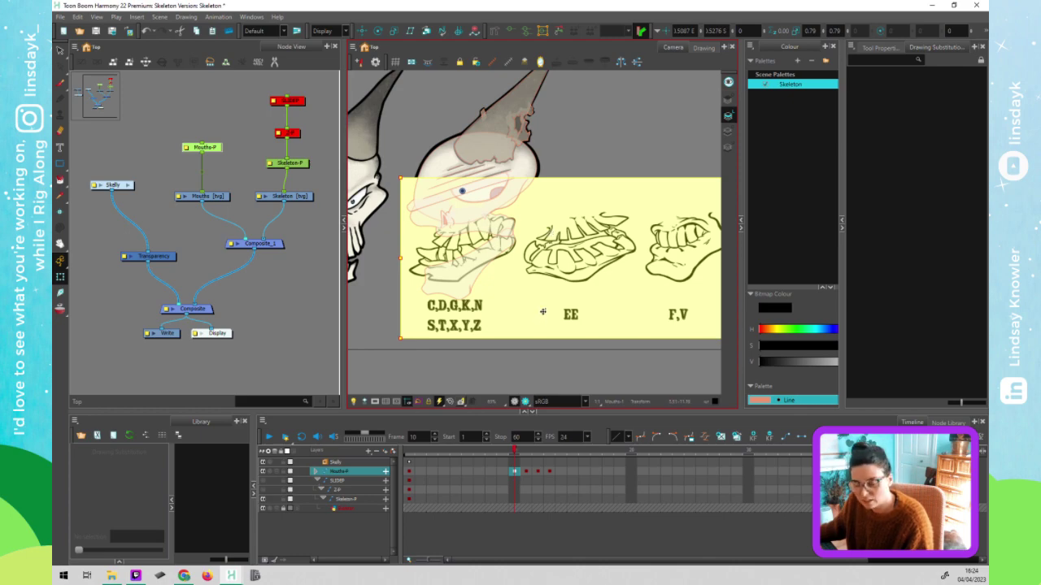
# - At frame 10, nudge the Mouths-P peg up so the C,D,G,K,N mouth's upper teeth sit higher on the skull
pyautogui.scroll(1, 543, 311)
pyautogui.moveTo(532, 305); pyautogui.dragTo(540, 312)
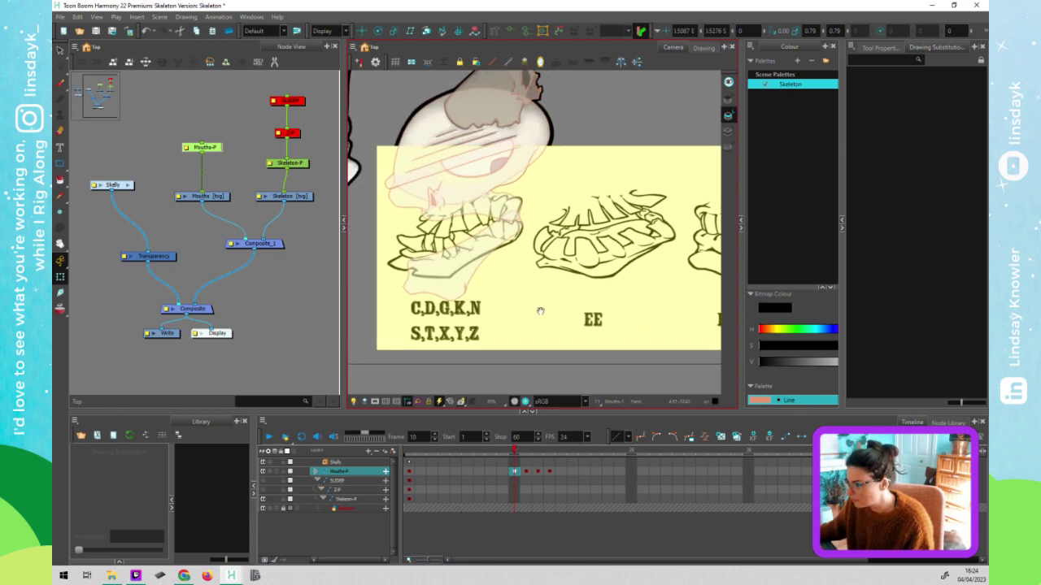
pyautogui.click(546, 312)
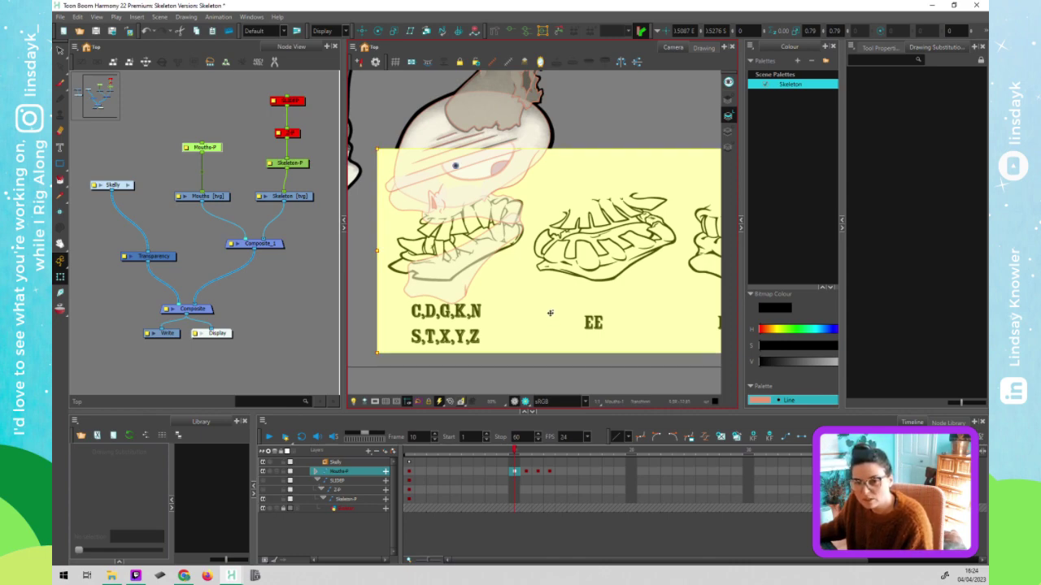
pyautogui.moveTo(545, 301); pyautogui.dragTo(545, 297)
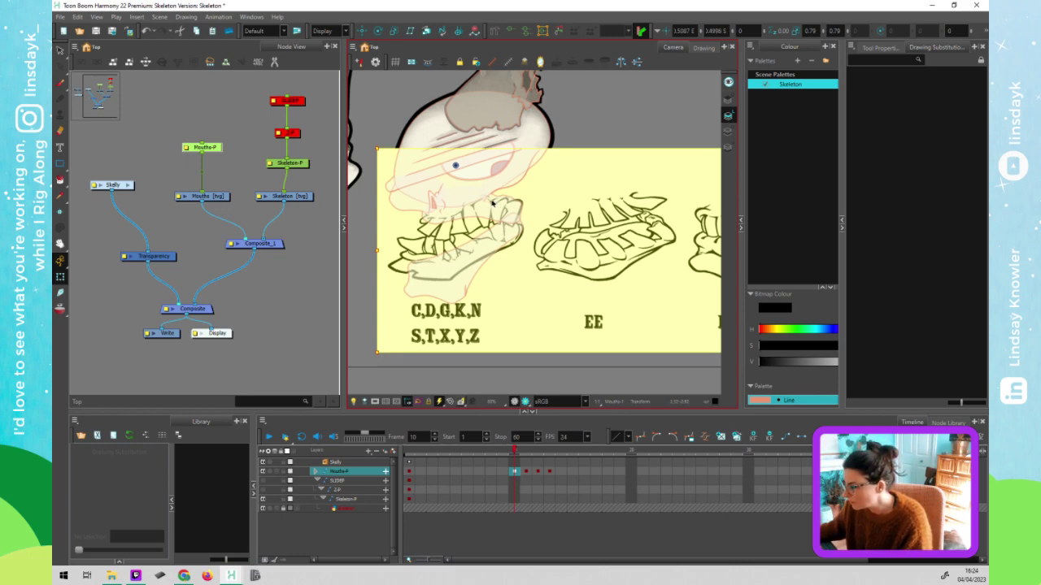
pyautogui.press('Up')
pyautogui.press('Up')
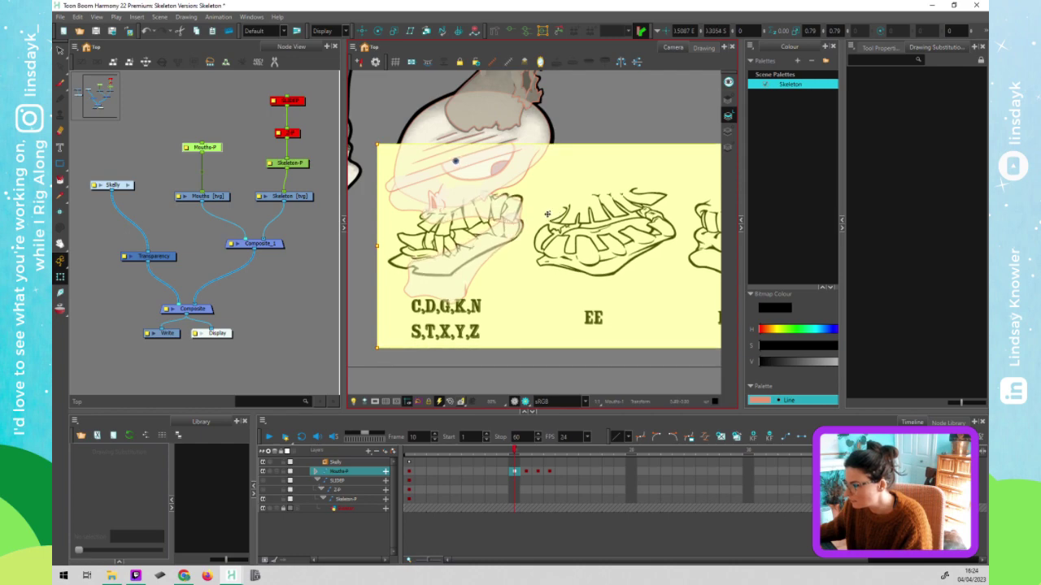
pyautogui.press('Up')
pyautogui.press('Up')
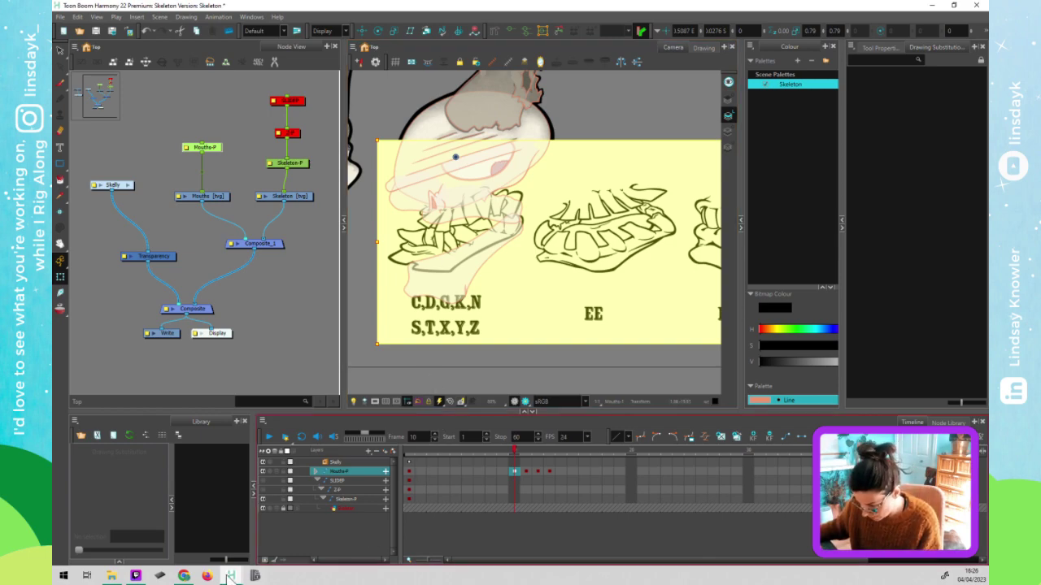
# - Switch to the web browser to look at the animation mouth chart references, and return to Harmony
pyautogui.click(184, 576)
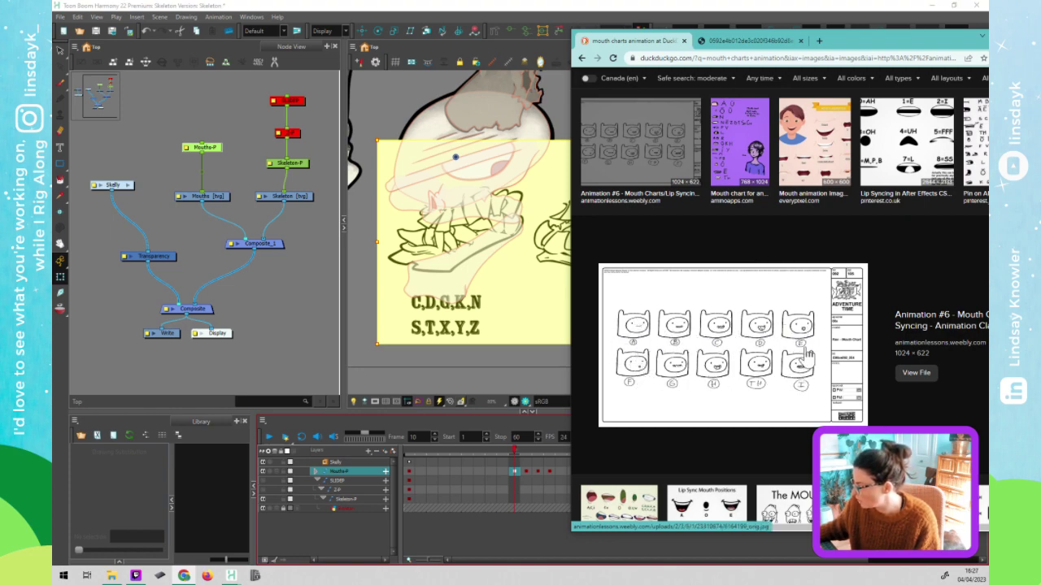
pyautogui.click(542, 372)
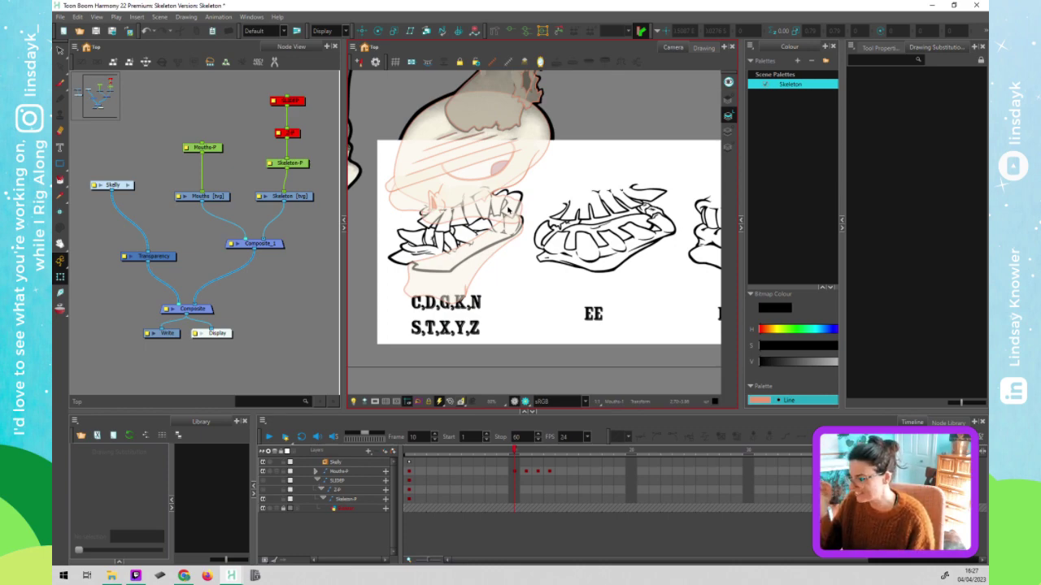
# - Compare the mouths at frames 10 and 11 with the skull, highlighting its lower jaw bone as a reference
pyautogui.click(524, 455)
pyautogui.click(527, 448)
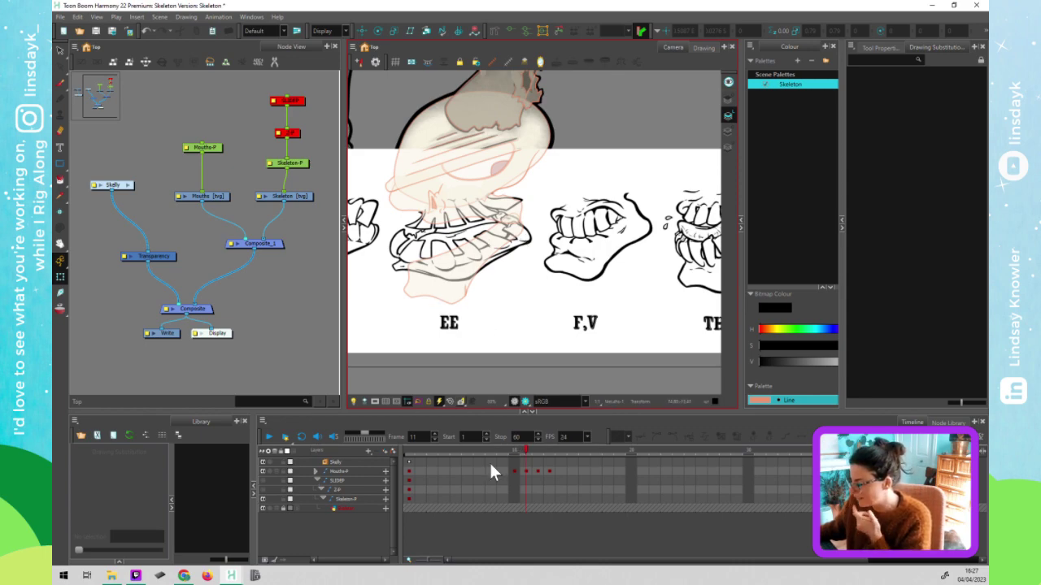
pyautogui.click(513, 449)
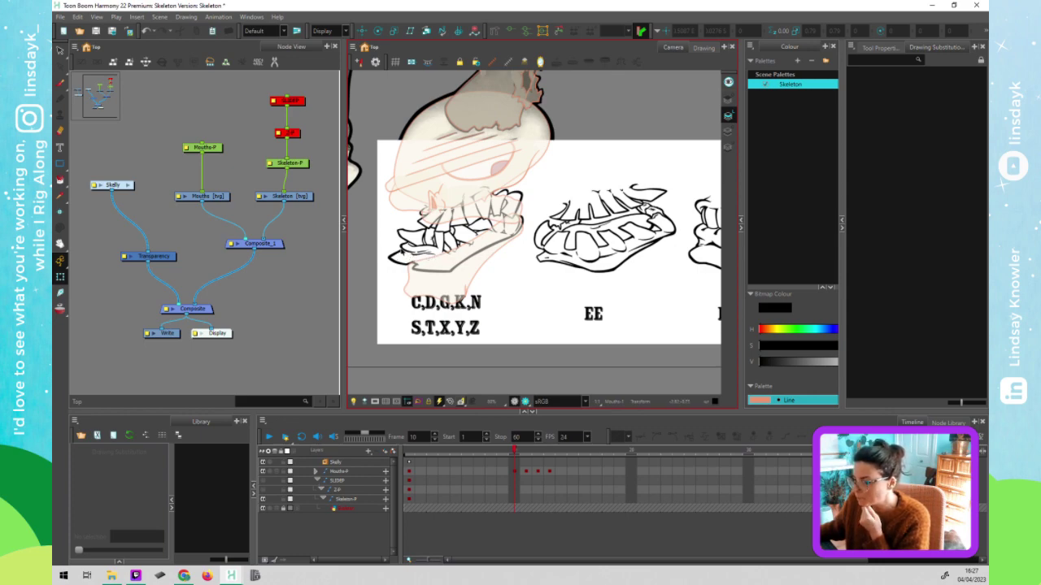
pyautogui.click(429, 287)
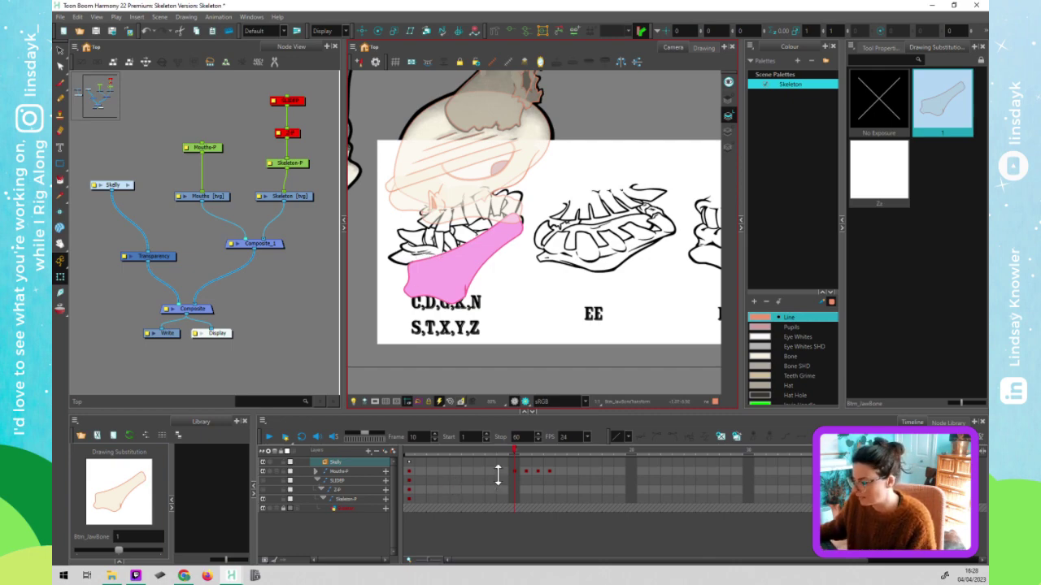
pyautogui.click(528, 452)
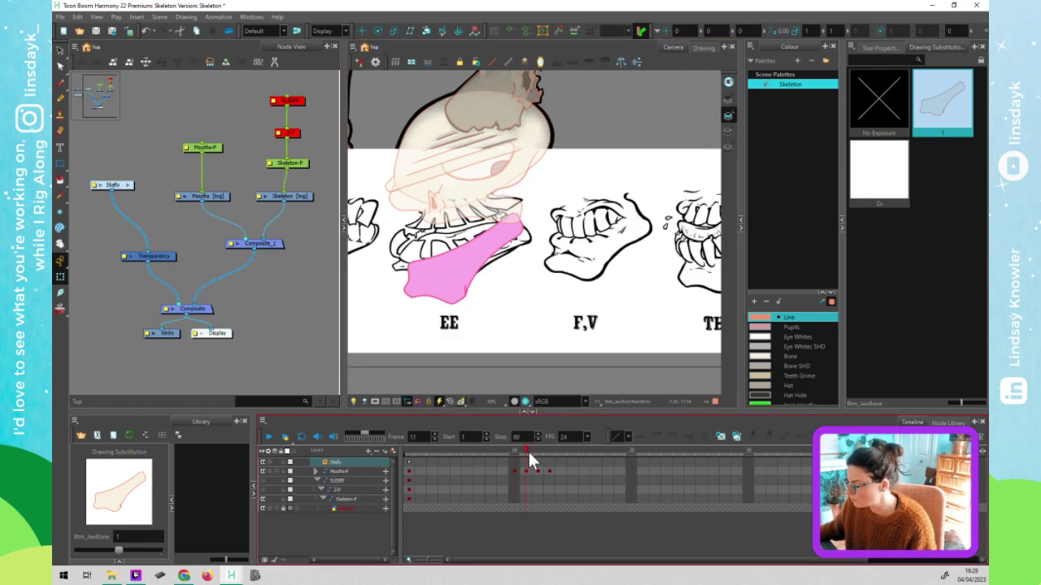
pyautogui.click(448, 372)
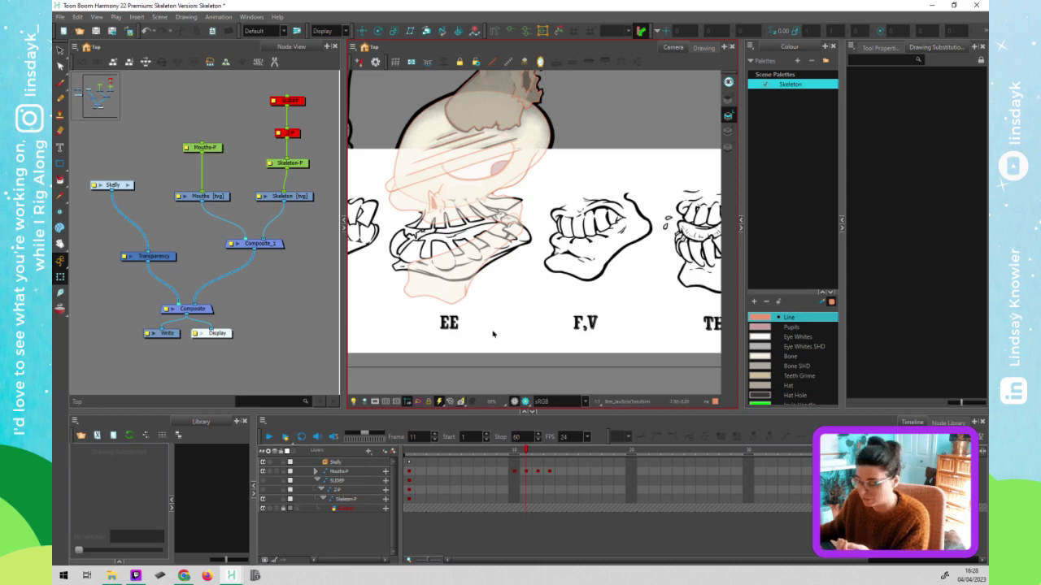
# - At frame 12, scale the Mouths-P peg up to 0.84 and reposition the F,V mouth over the skull's jaw
pyautogui.click(534, 450)
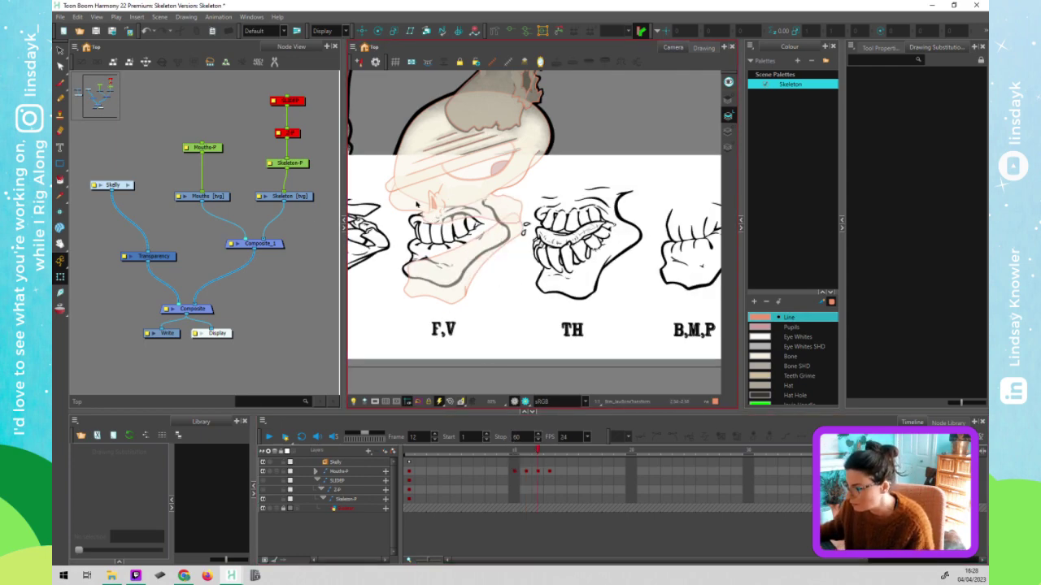
pyautogui.click(214, 147)
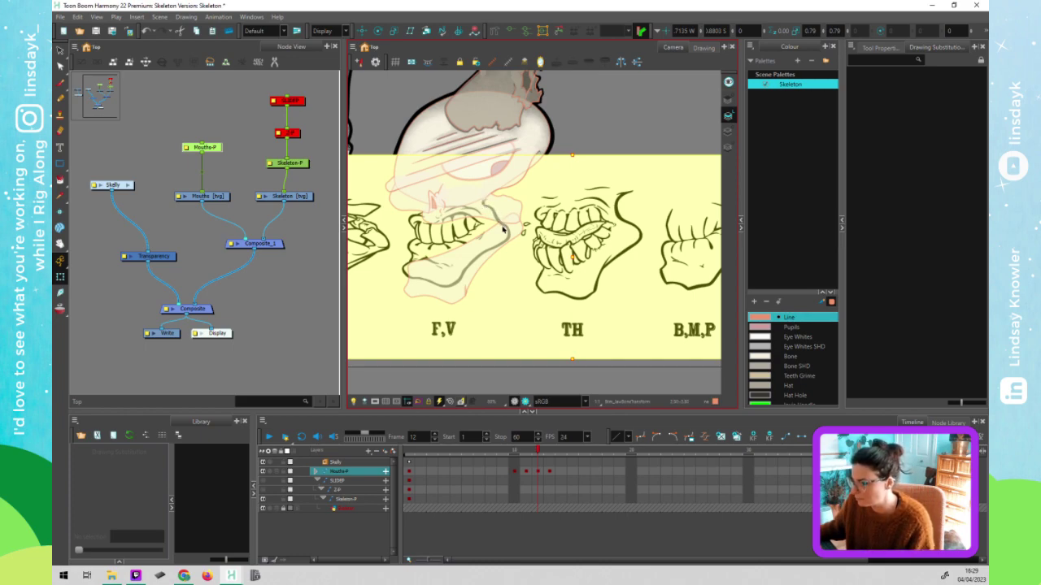
pyautogui.scroll(-2, 502, 230)
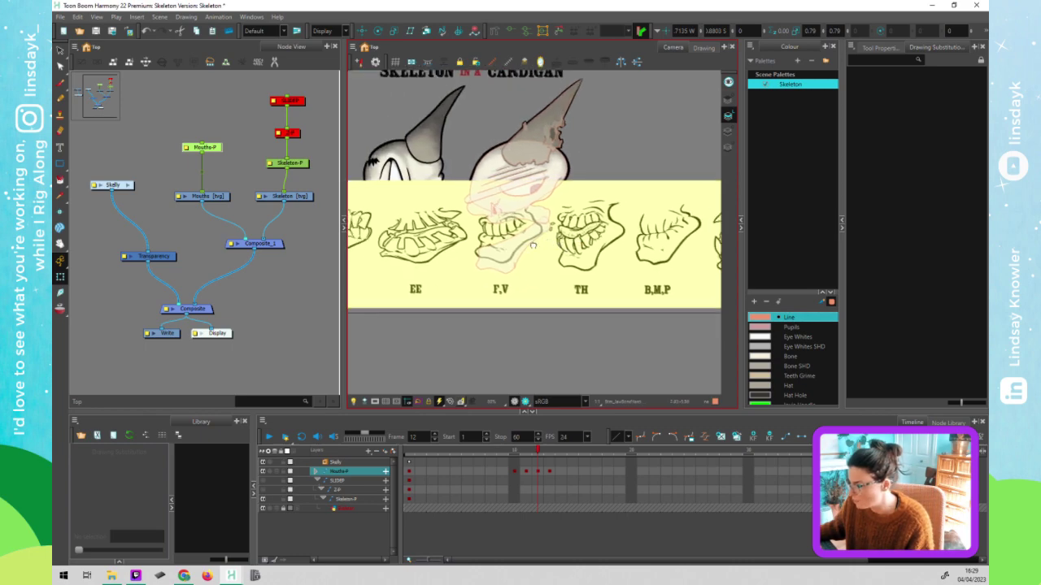
pyautogui.click(533, 246)
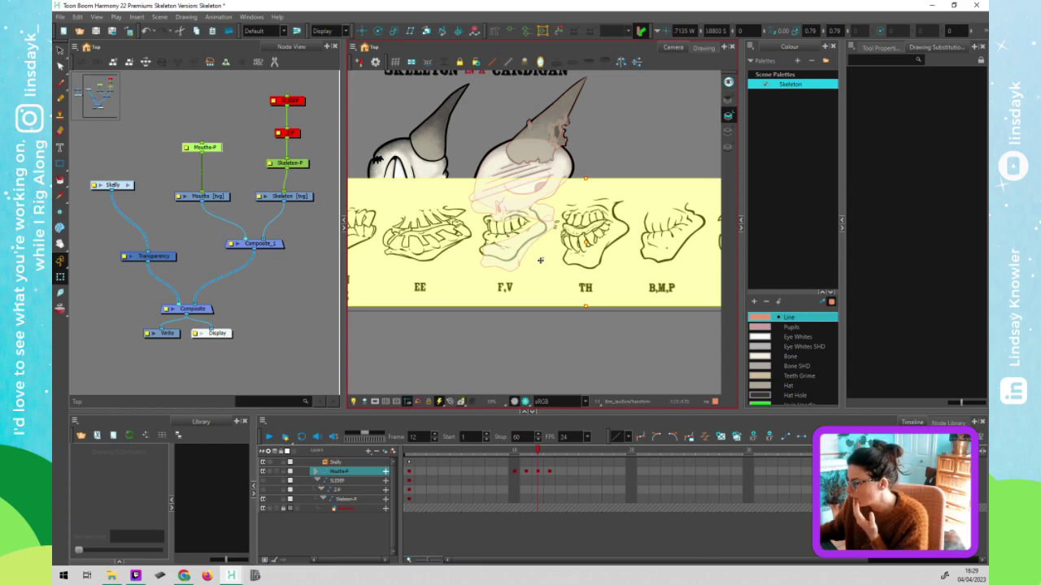
pyautogui.scroll(-2, 448, 281)
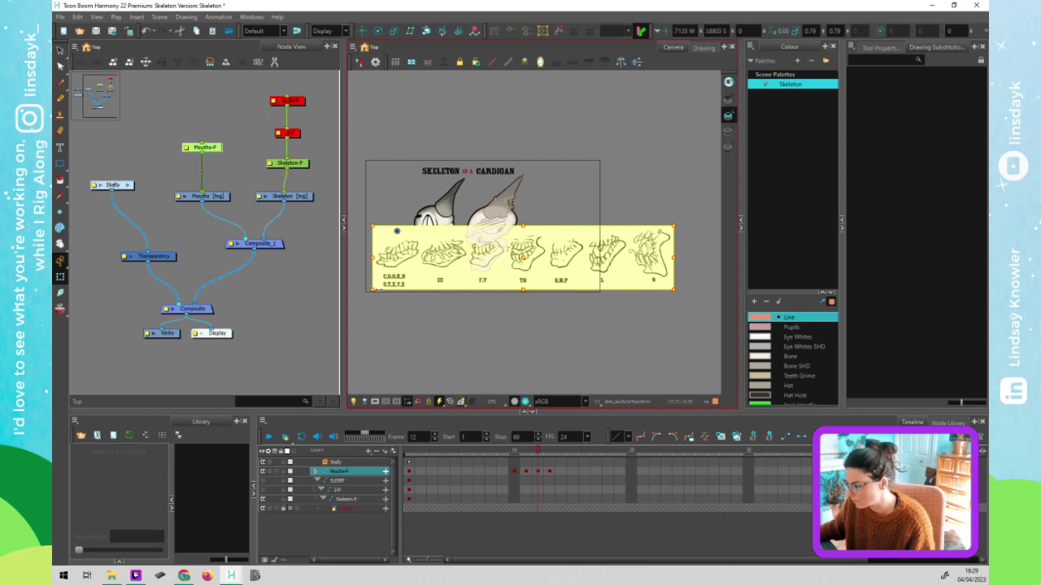
pyautogui.moveTo(439, 241); pyautogui.dragTo(455, 241)
pyautogui.scroll(2, 506, 252)
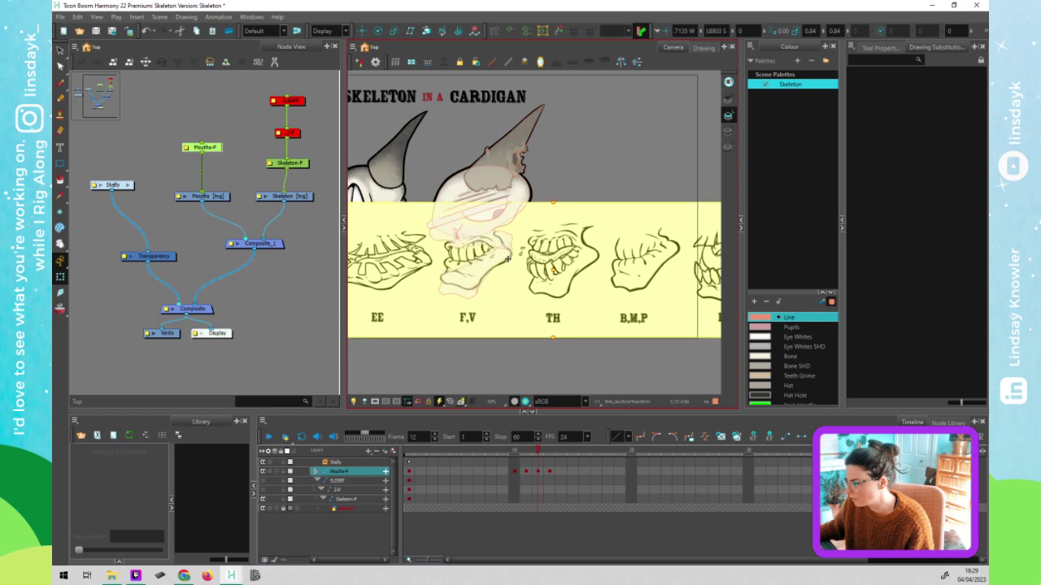
pyautogui.moveTo(506, 258); pyautogui.dragTo(506, 257)
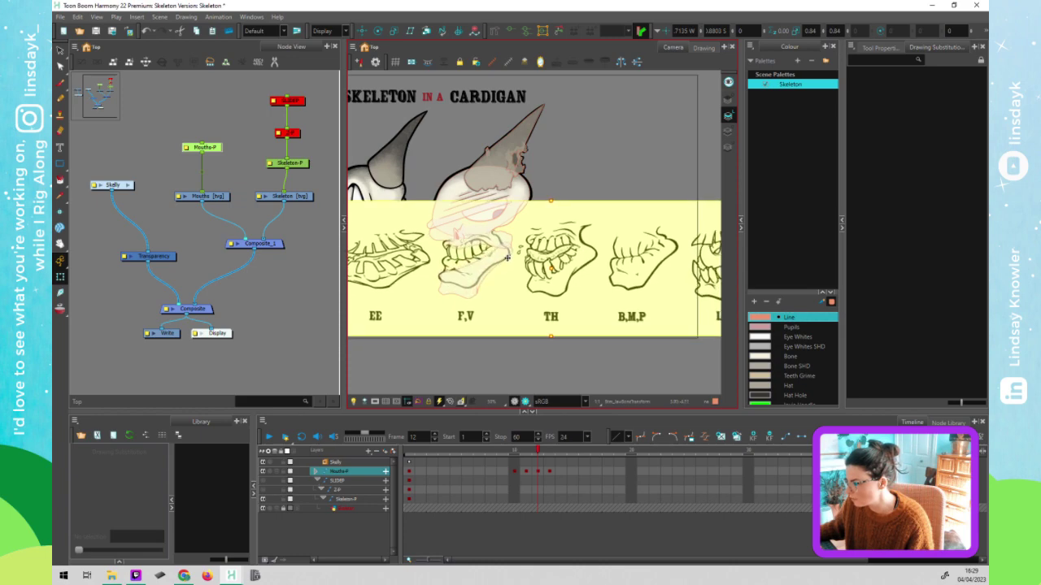
pyautogui.scroll(-1, 476, 306)
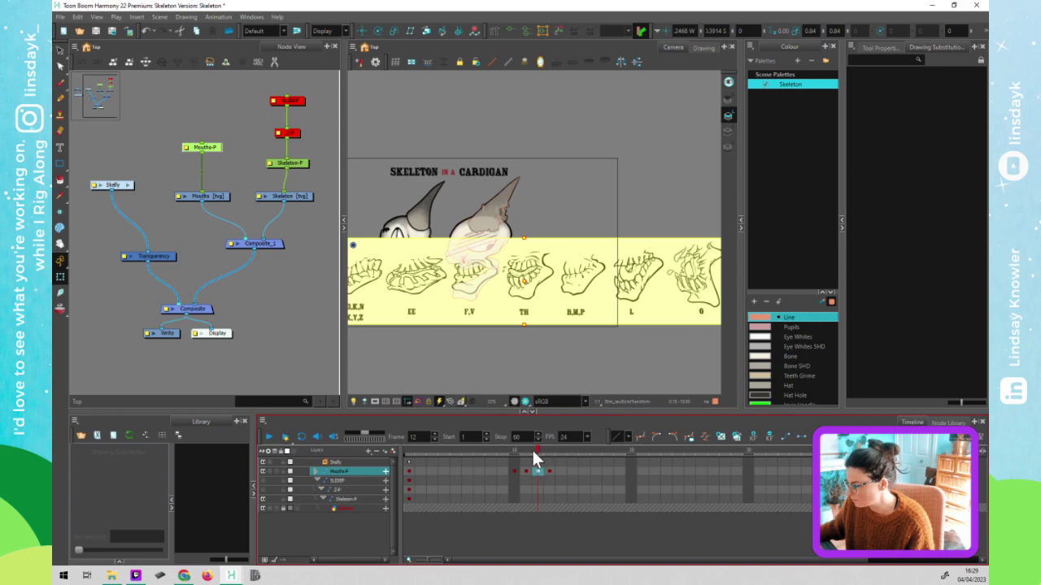
# - At frame 13, reposition the Mouths-P peg so the TH mouth's teeth and jaw line up with the skull's jaw
pyautogui.click(532, 452)
pyautogui.click(537, 452)
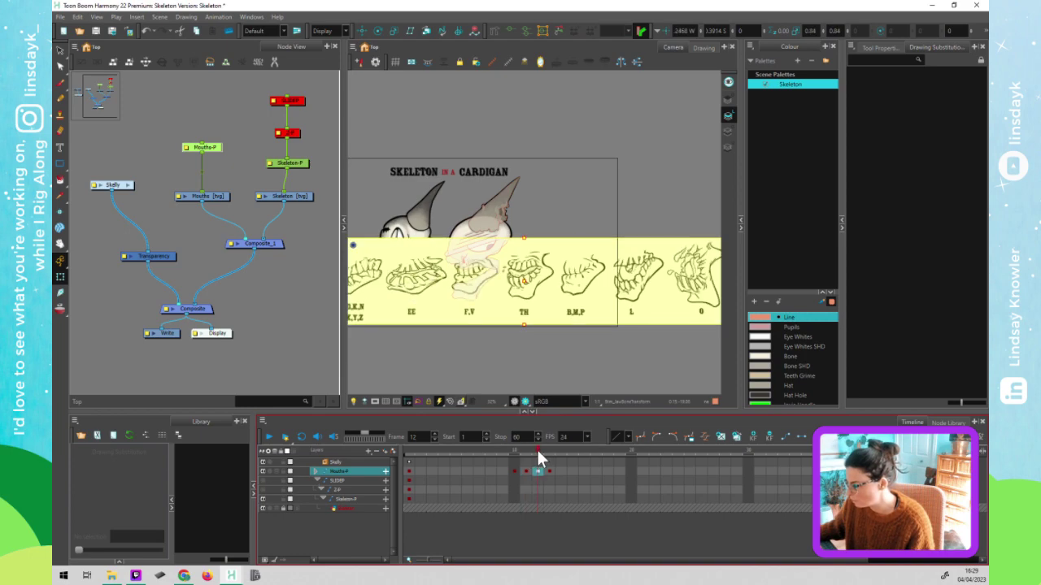
pyautogui.click(545, 455)
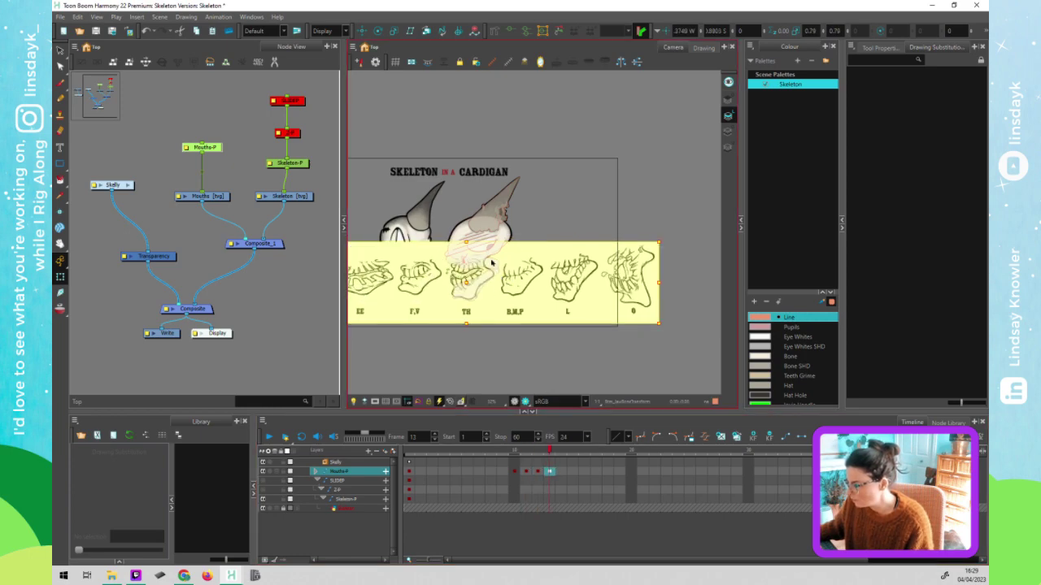
pyautogui.scroll(2, 493, 284)
pyautogui.scroll(2, 502, 325)
pyautogui.scroll(1, 514, 337)
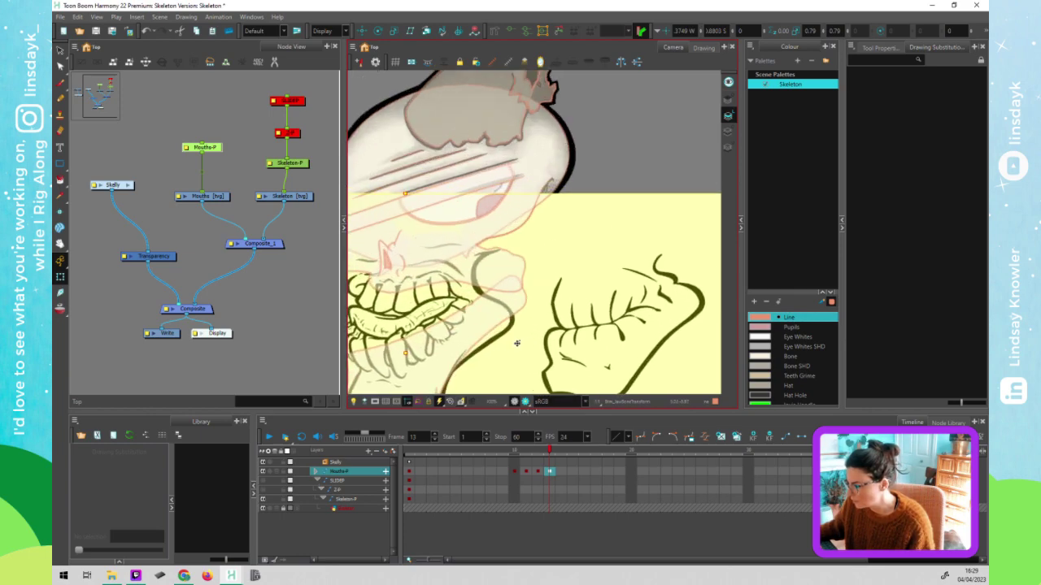
pyautogui.moveTo(517, 343); pyautogui.dragTo(515, 330)
pyautogui.scroll(-3, 515, 330)
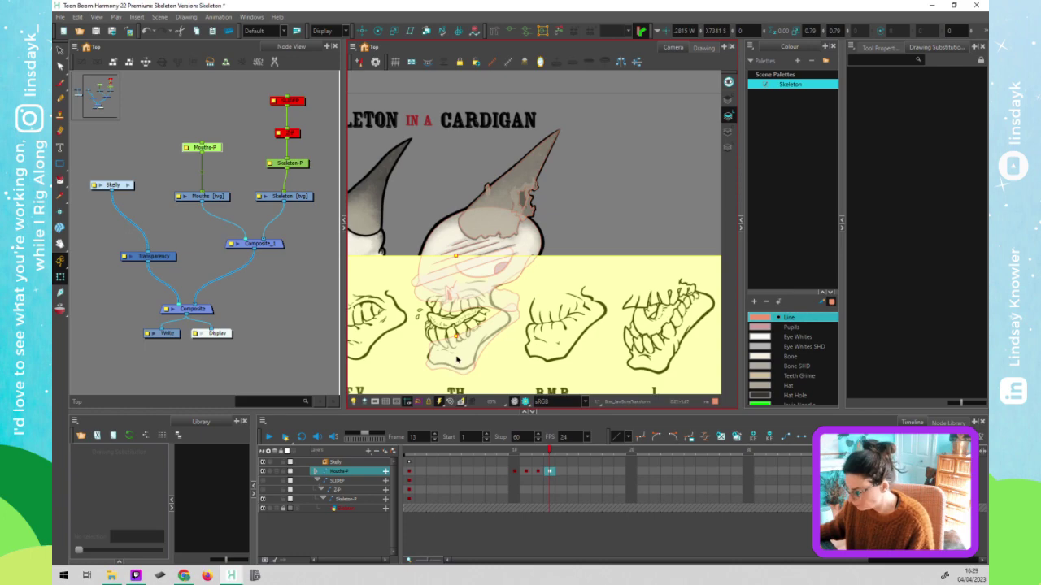
pyautogui.scroll(-1, 468, 327)
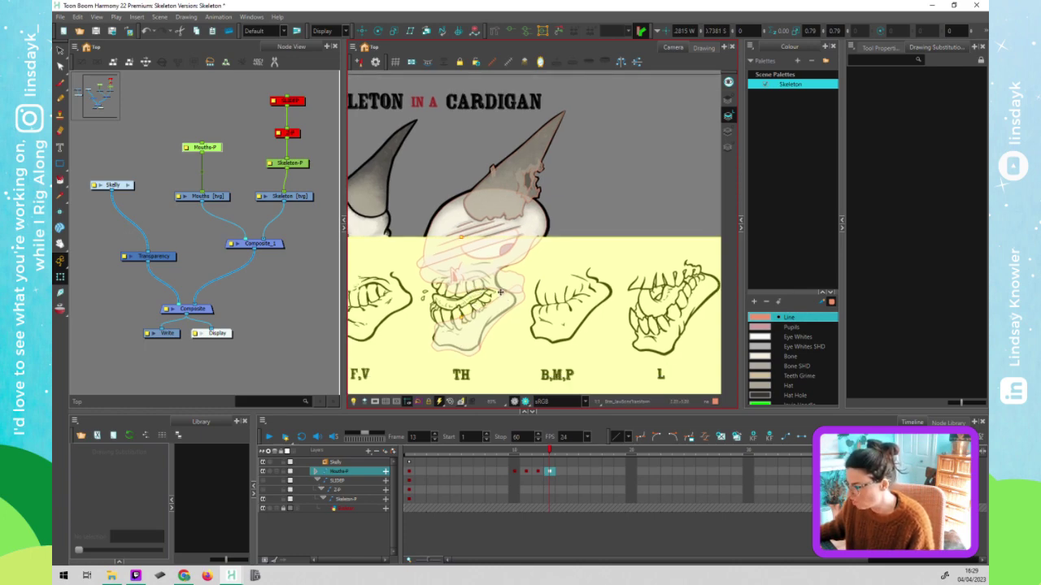
# - At frame 14, shift the Mouths-P peg sideways so the B,M,P mouth fits over the semi-transparent skull's jaw
pyautogui.click(551, 454)
pyautogui.click(558, 454)
pyautogui.click(572, 346)
pyautogui.scroll(-2, 579, 340)
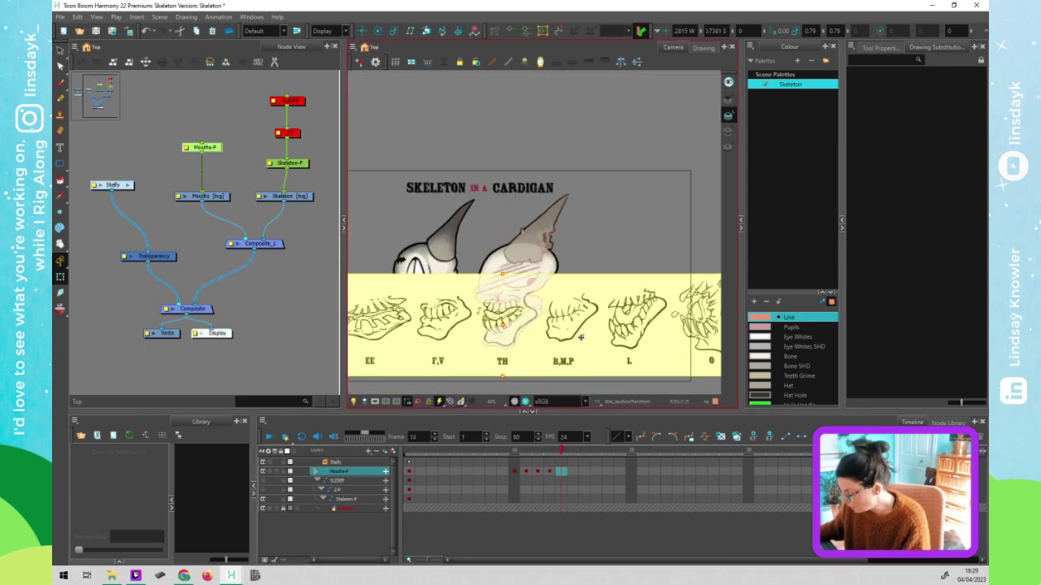
pyautogui.press('Left')
pyautogui.press('Left')
pyautogui.press('Left')
pyautogui.press('Left')
pyautogui.press('Left')
pyautogui.press('Left')
pyautogui.press('Left')
pyautogui.press('Left')
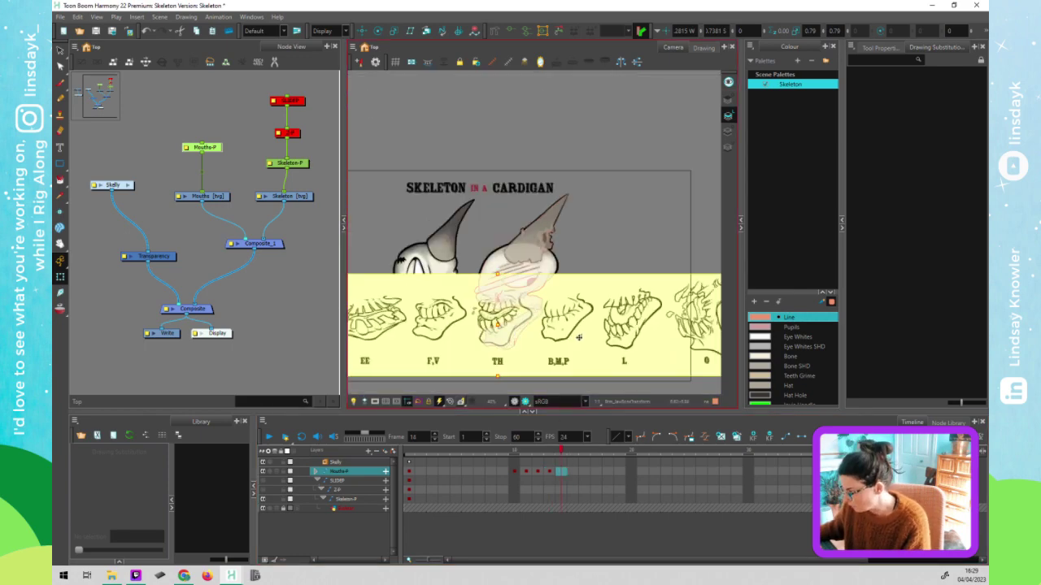
pyautogui.press('Left')
pyautogui.press('Left')
pyautogui.press('Left')
pyautogui.press('Left')
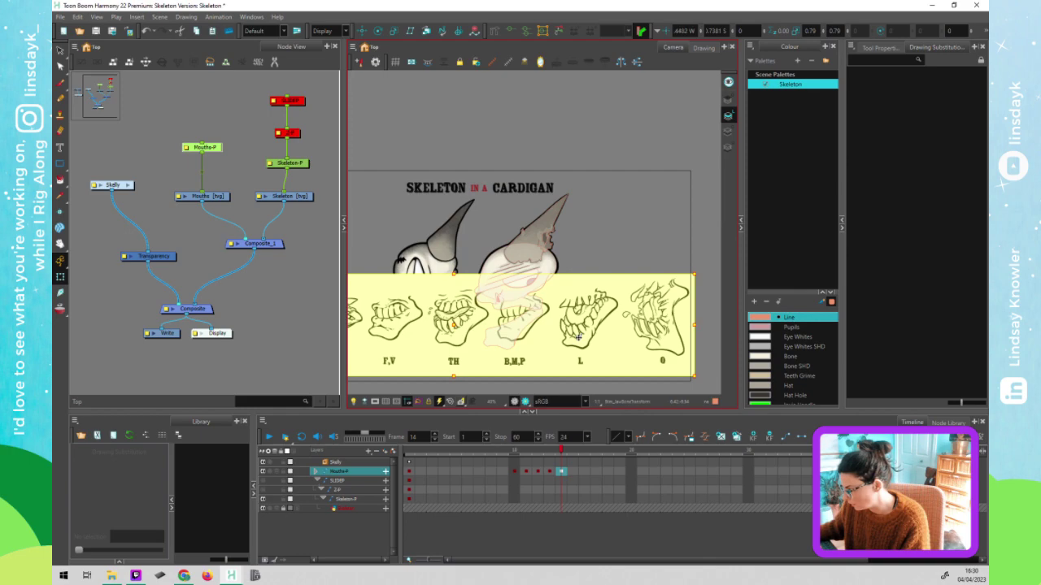
pyautogui.scroll(4, 550, 313)
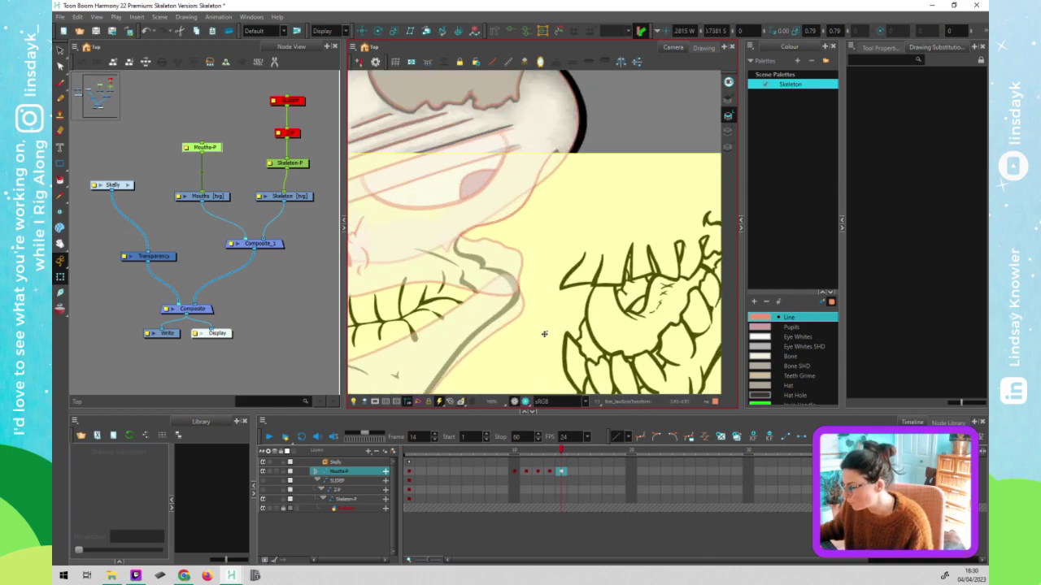
pyautogui.scroll(-5, 544, 334)
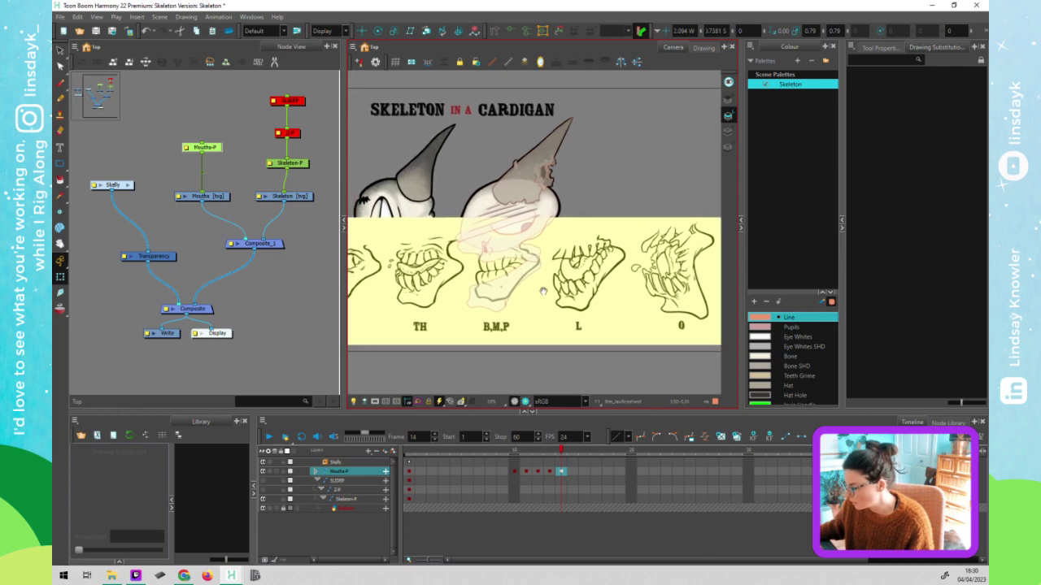
pyautogui.scroll(1, 543, 291)
# - At frame 15, key the Mouths-P peg with the B,M,P mouth over the skull's jaw
pyautogui.click(561, 454)
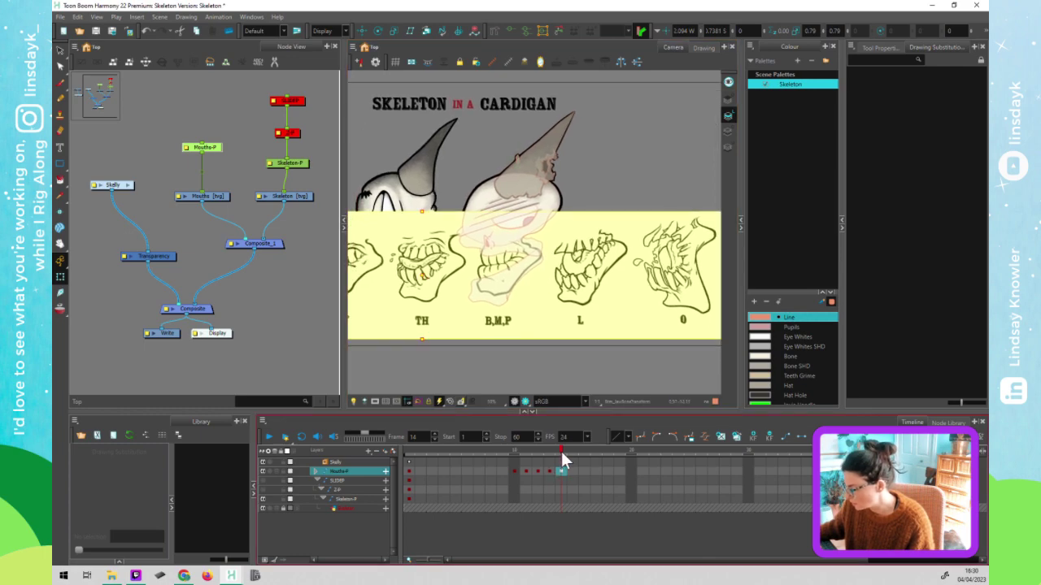
pyautogui.moveTo(553, 448); pyautogui.dragTo(556, 448)
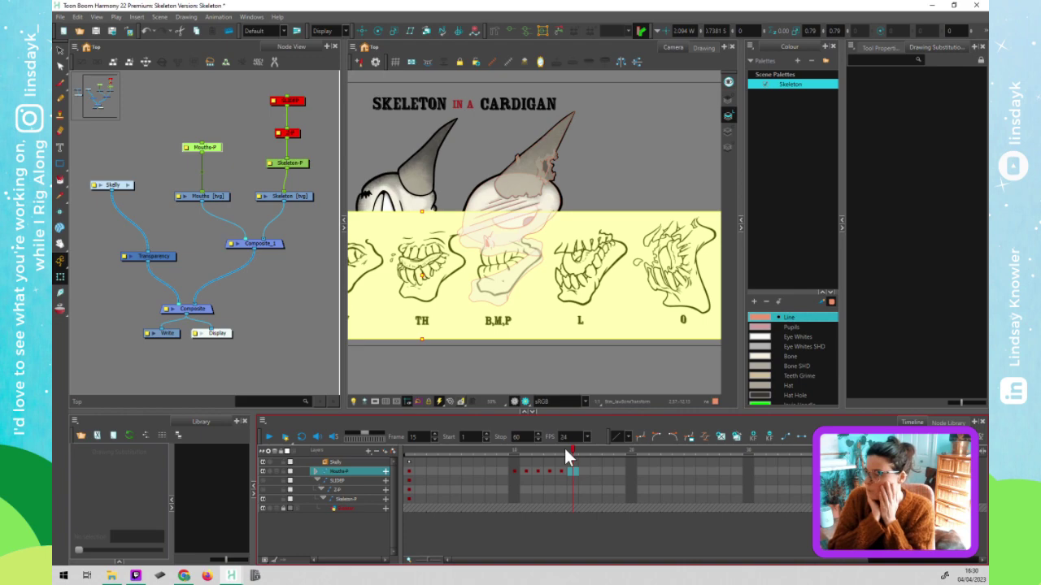
pyautogui.click(529, 248)
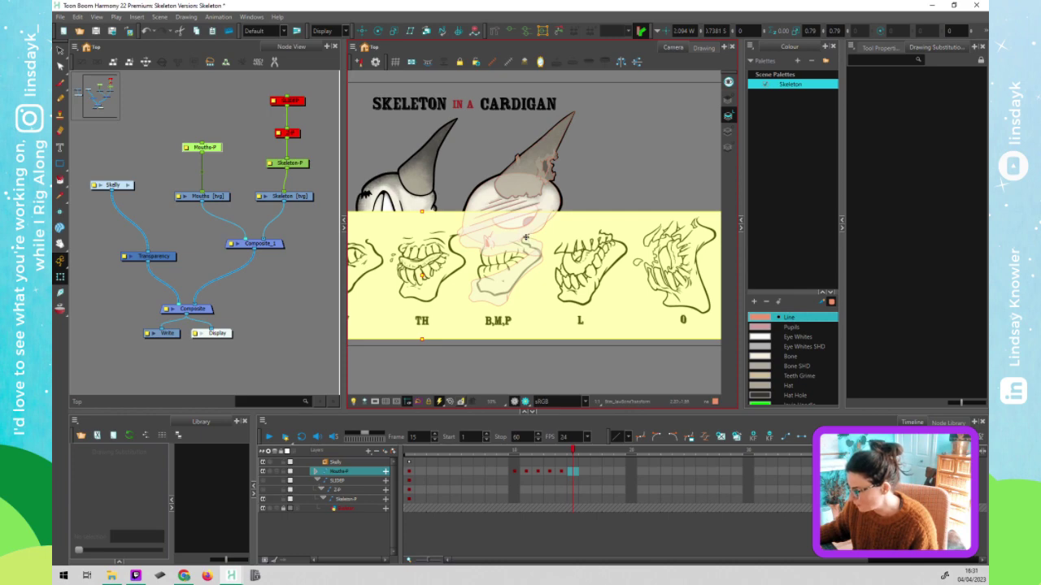
pyautogui.click(268, 236)
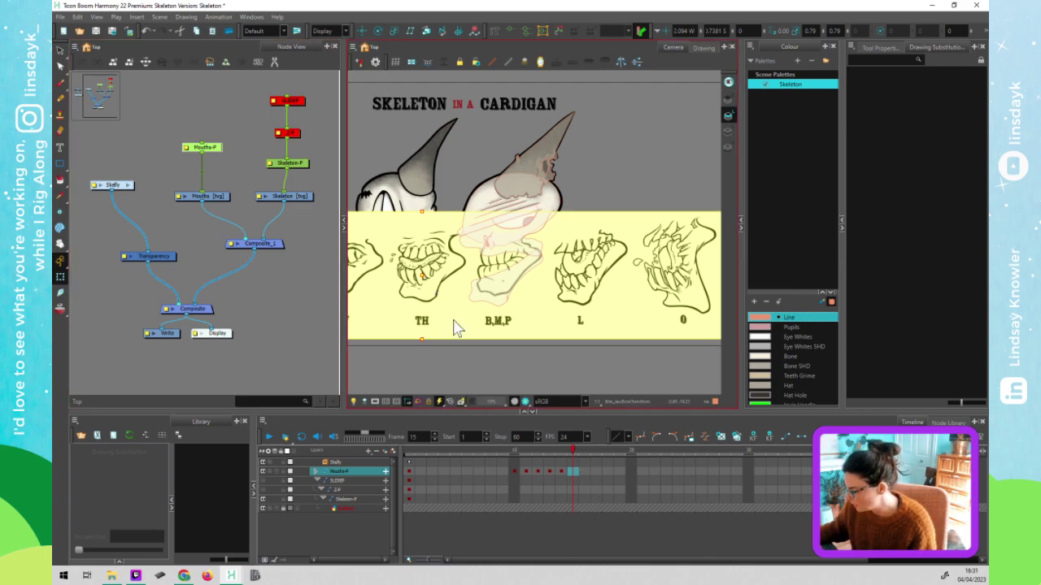
pyautogui.click(568, 317)
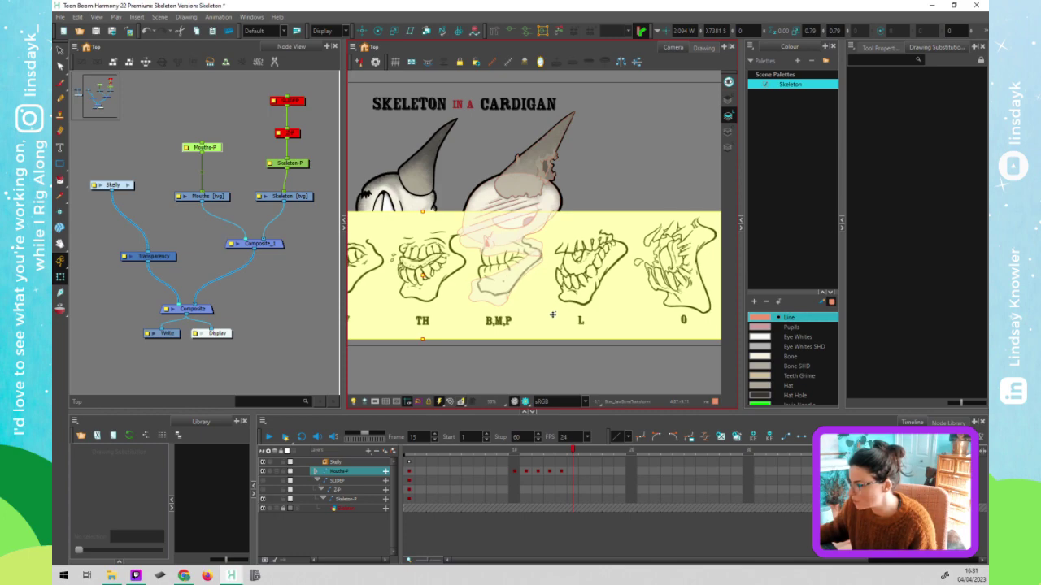
# - At frame 16, move the Mouths-P peg so the L mouth sits over the skull's jaw
pyautogui.click(581, 449)
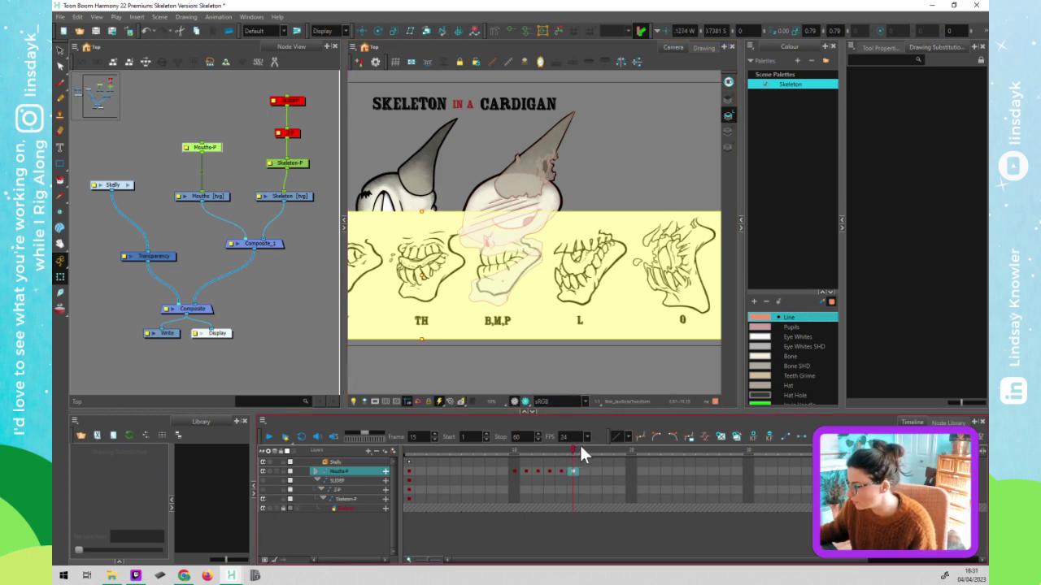
pyautogui.click(592, 318)
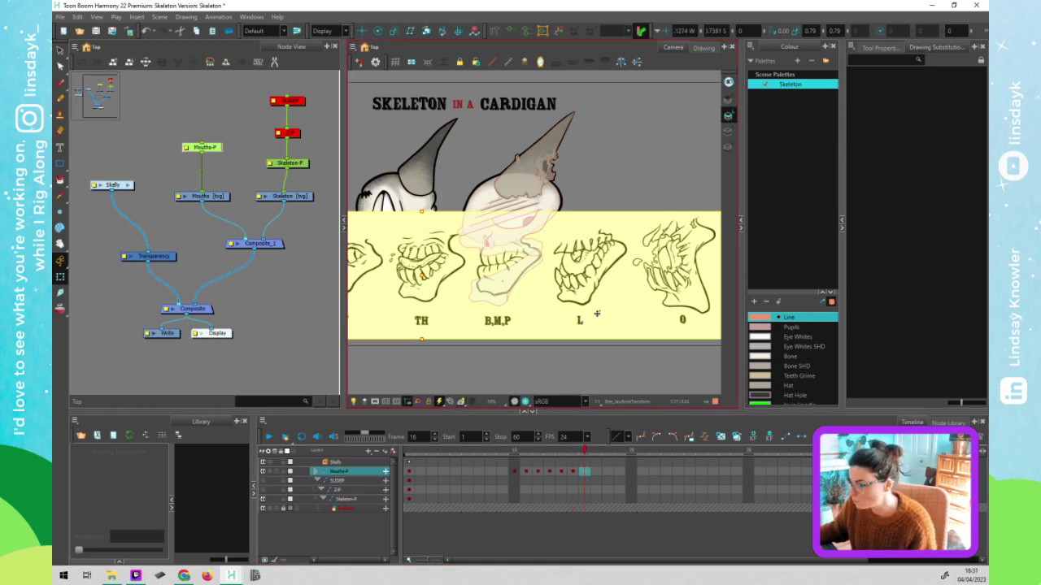
pyautogui.moveTo(573, 315); pyautogui.dragTo(523, 319)
pyautogui.click(583, 445)
# - At frame 17, move the Mouths-P peg so the chart's last mouth shape sits over the skull's jaw, and deselect the peg
pyautogui.click(594, 448)
pyautogui.click(587, 322)
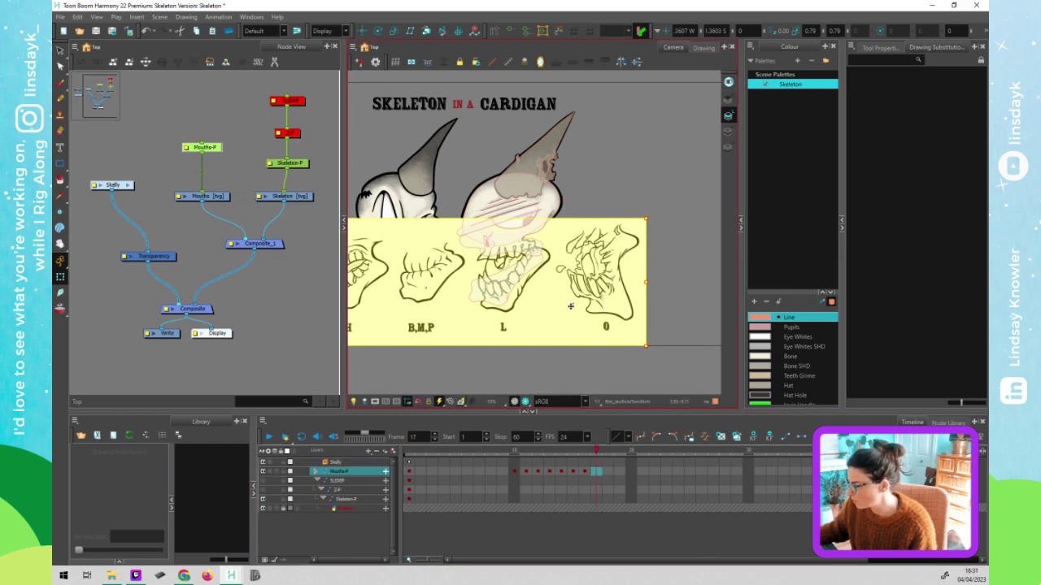
pyautogui.moveTo(526, 311); pyautogui.dragTo(473, 318)
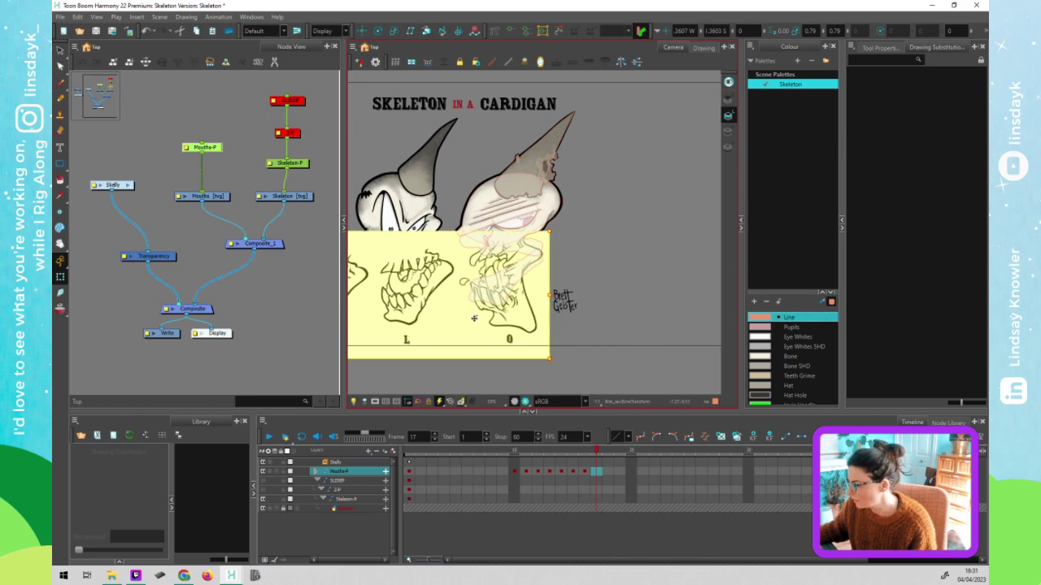
pyautogui.click(605, 321)
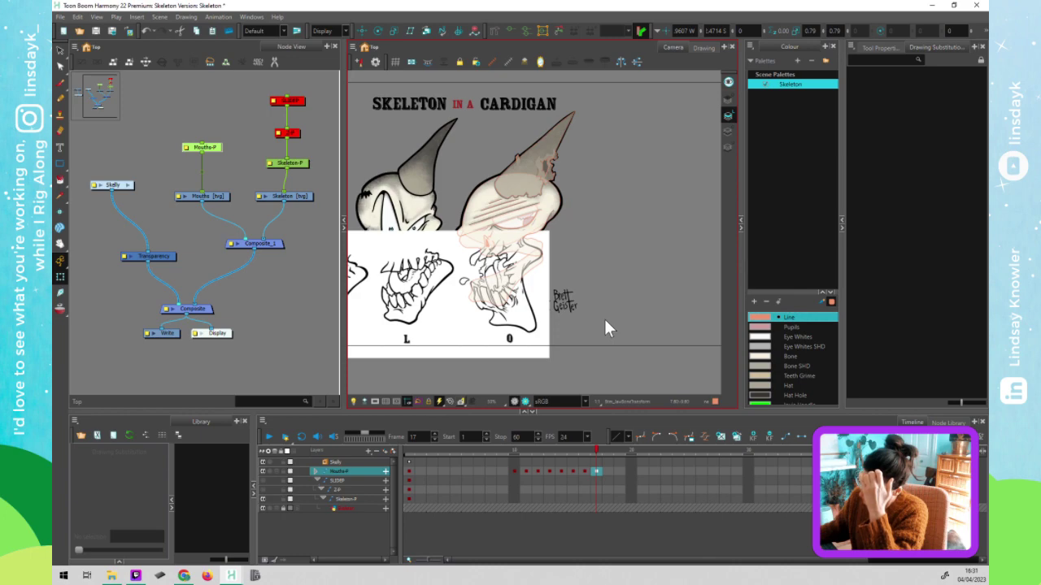
pyautogui.click(604, 319)
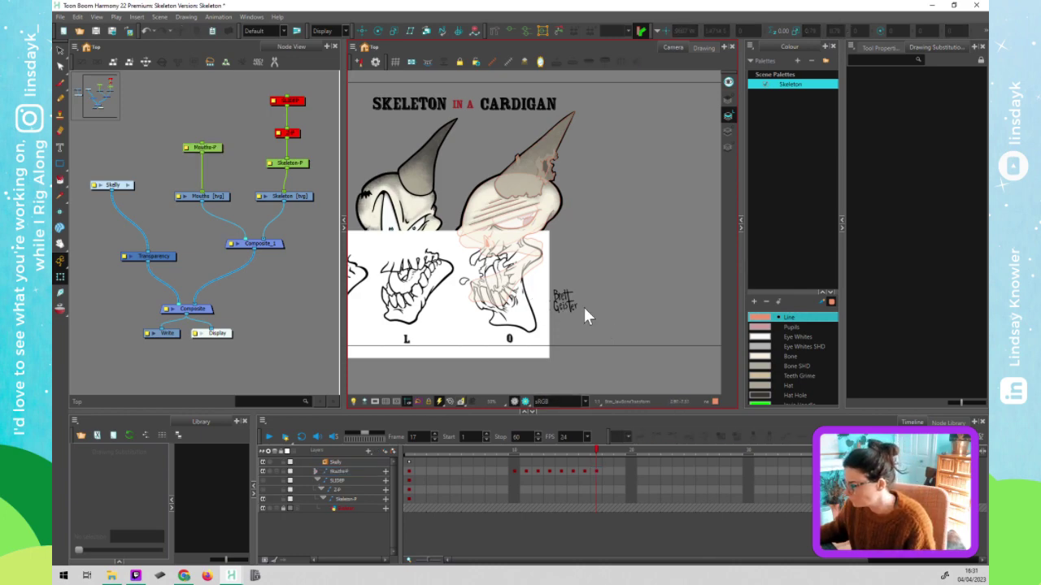
# - Scrub back to frame 10 and compare how the C,D,G,K,N and EE mouths at frames 10 and 11 fit the skull
pyautogui.click(580, 472)
pyautogui.moveTo(594, 448)
pyautogui.mouseDown()
pyautogui.moveTo(526, 456)
pyautogui.moveTo(566, 450)
pyautogui.moveTo(517, 453)
pyautogui.moveTo(547, 443)
pyautogui.moveTo(516, 443)
pyautogui.mouseUp()
pyautogui.rightClick(526, 445)
pyautogui.click(524, 446)
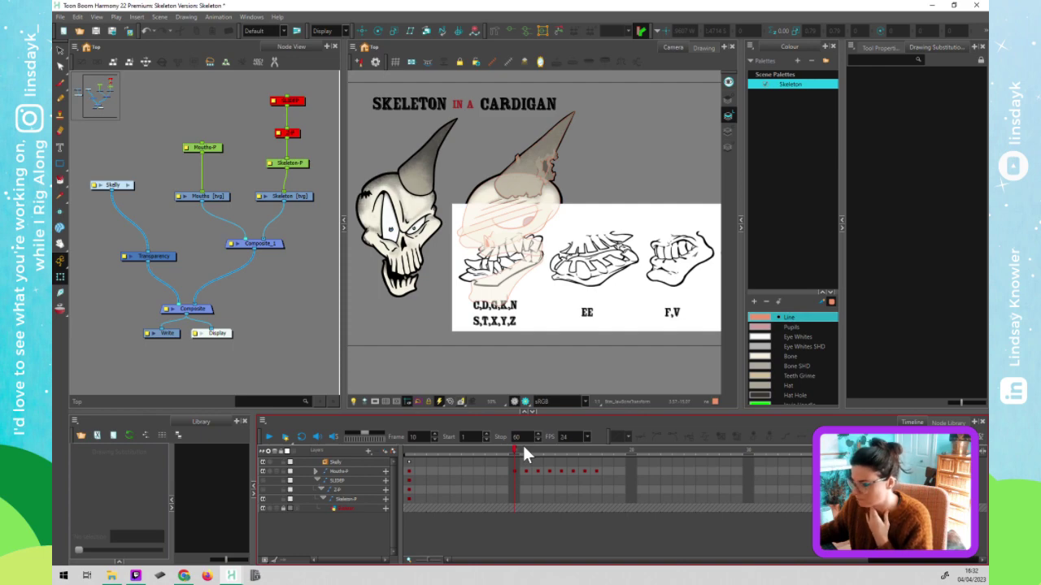
pyautogui.click(525, 445)
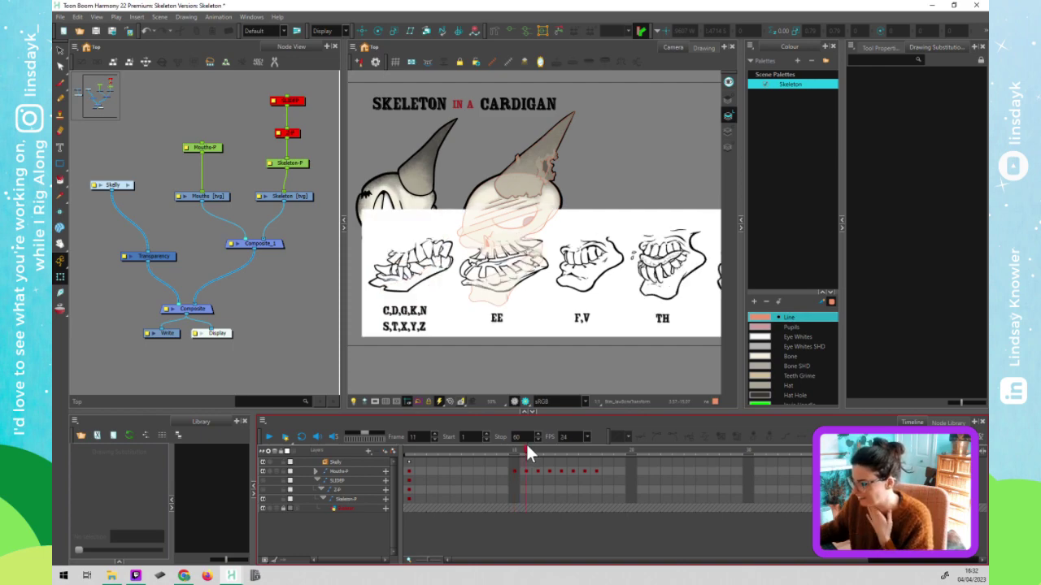
pyautogui.moveTo(529, 443)
pyautogui.mouseDown()
pyautogui.moveTo(512, 447)
pyautogui.moveTo(525, 445)
pyautogui.mouseUp()
pyautogui.press('.')
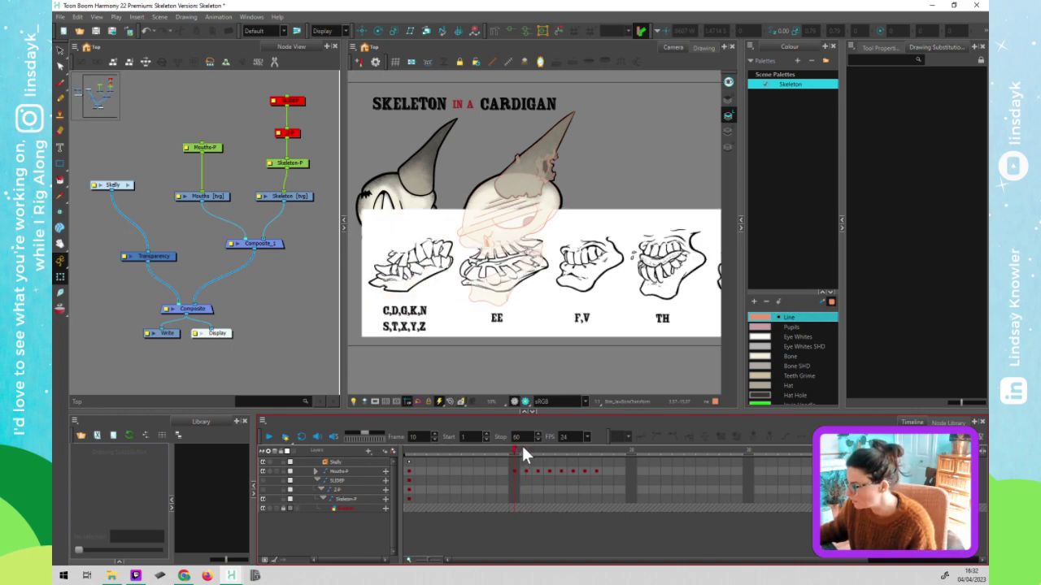
pyautogui.moveTo(520, 445); pyautogui.dragTo(519, 446)
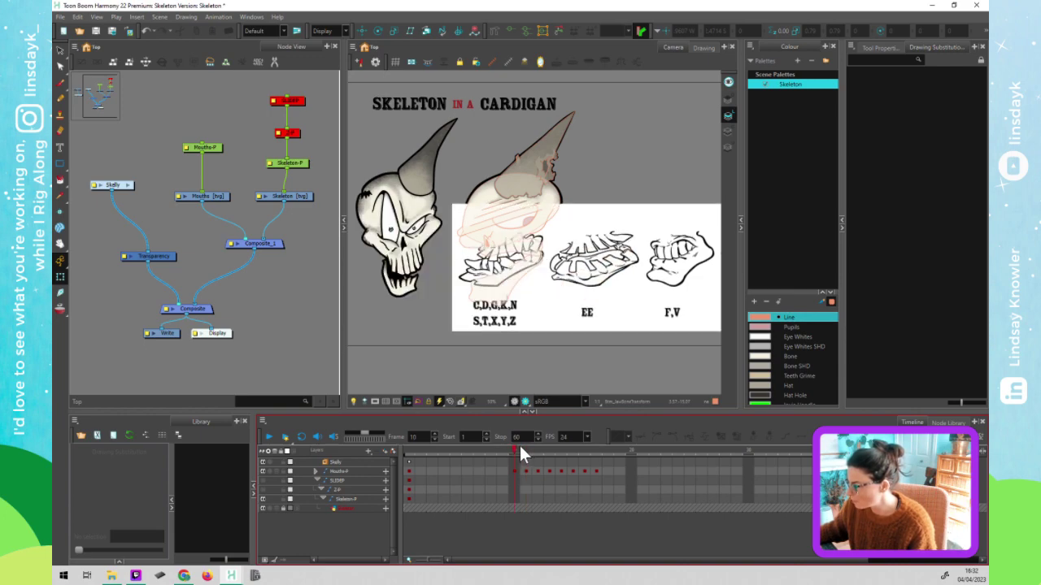
pyautogui.moveTo(517, 443); pyautogui.dragTo(517, 445)
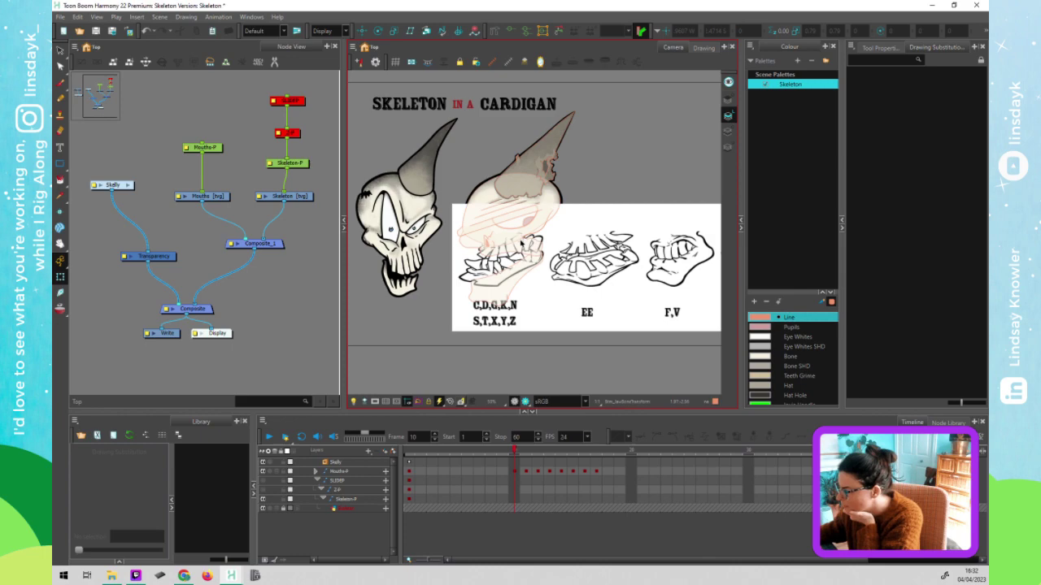
# - Flip between frames 11 and 12 to compare the EE and F,V mouths against the skull's jaw
pyautogui.click(515, 448)
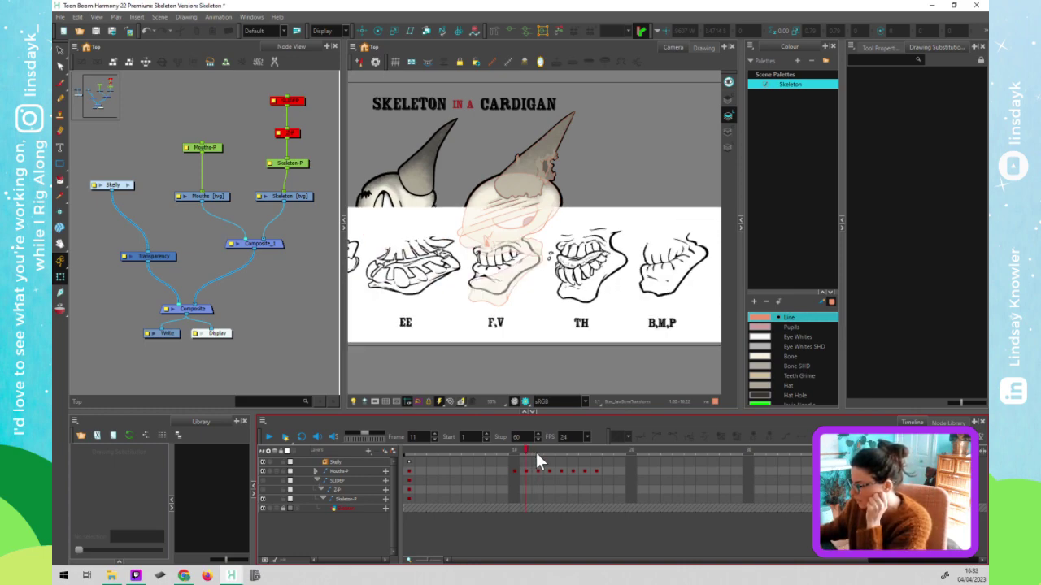
pyautogui.press('.')
pyautogui.press(',')
pyautogui.press('.')
pyautogui.press(',')
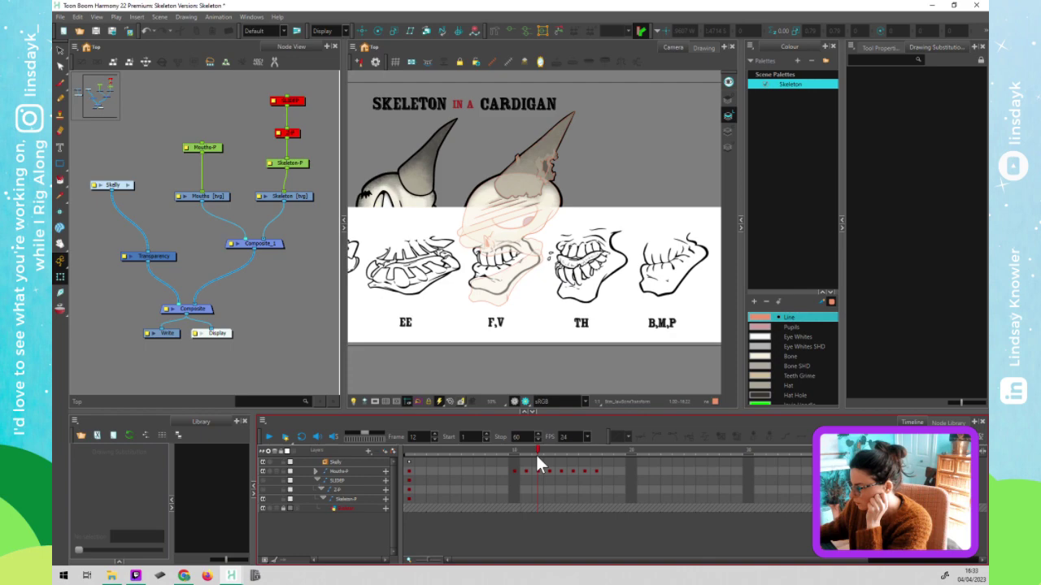
pyautogui.press(',')
pyautogui.press('.')
pyautogui.press(',')
pyautogui.press('.')
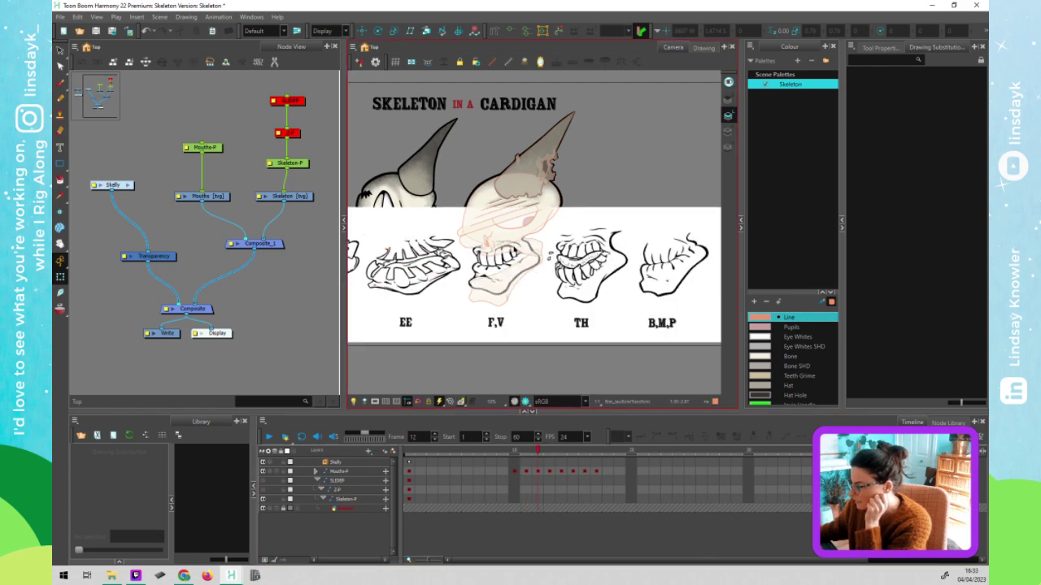
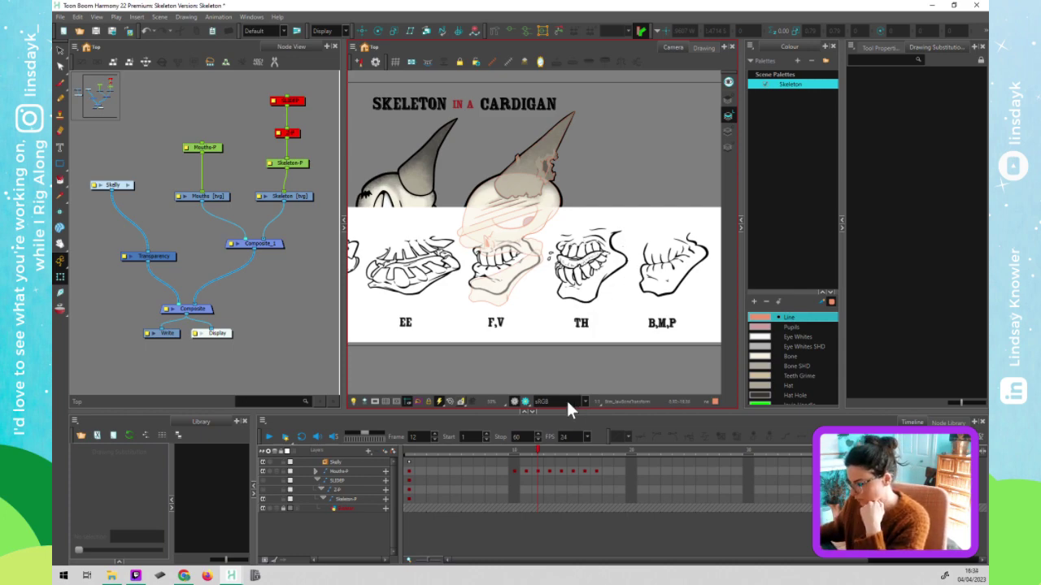
# - Compare the F,V and TH mouths at frames 12 and 13 against the skull's teeth and jaw
pyautogui.click(542, 447)
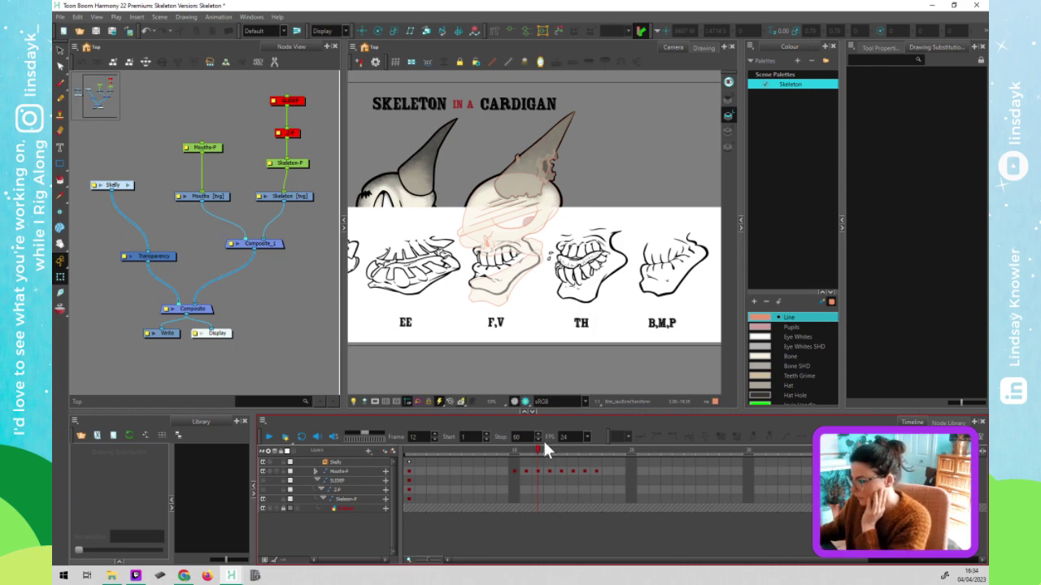
pyautogui.click(448, 260)
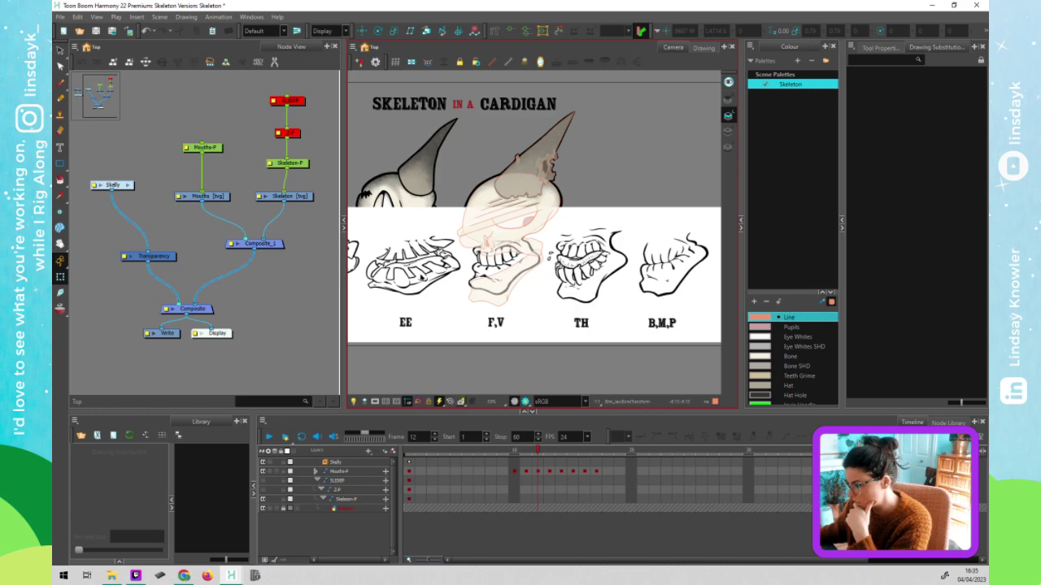
pyautogui.click(549, 452)
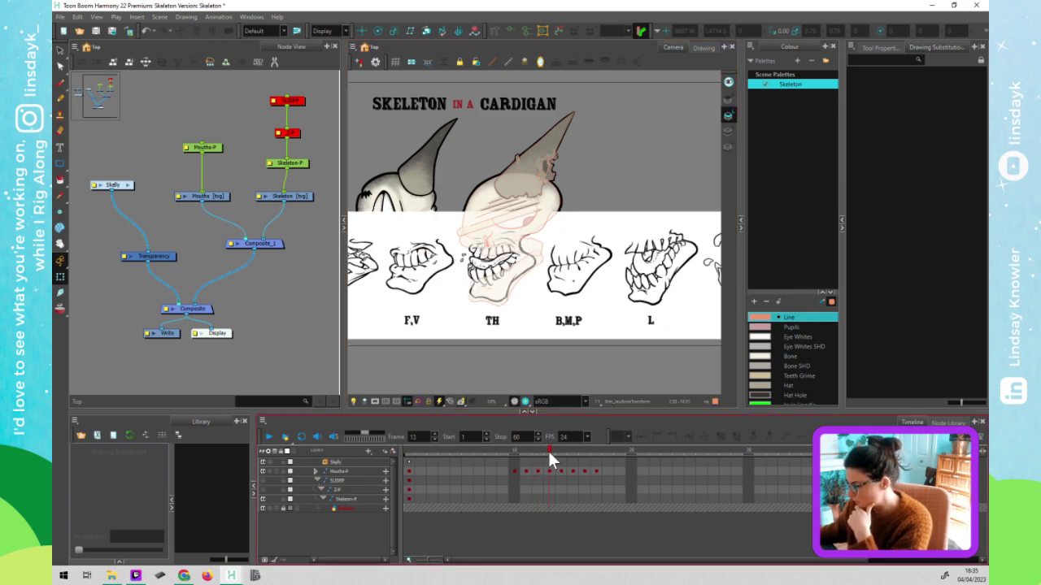
pyautogui.click(543, 448)
pyautogui.click(544, 451)
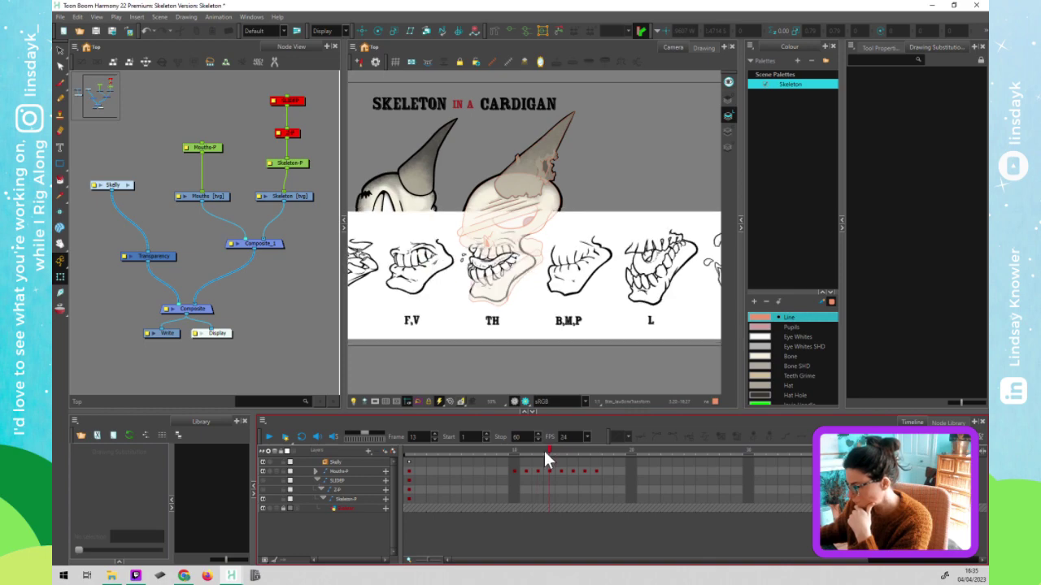
pyautogui.click(537, 451)
pyautogui.click(547, 452)
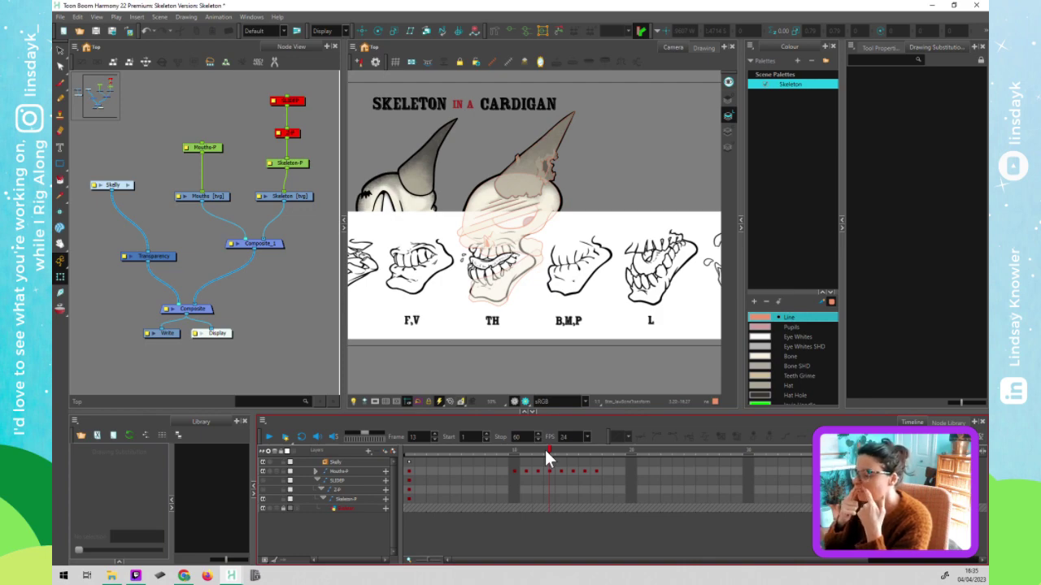
# - Flip between frames 13 and 14 to compare the TH and B,M,P mouths against the skull's teeth and jaw
pyautogui.click(405, 234)
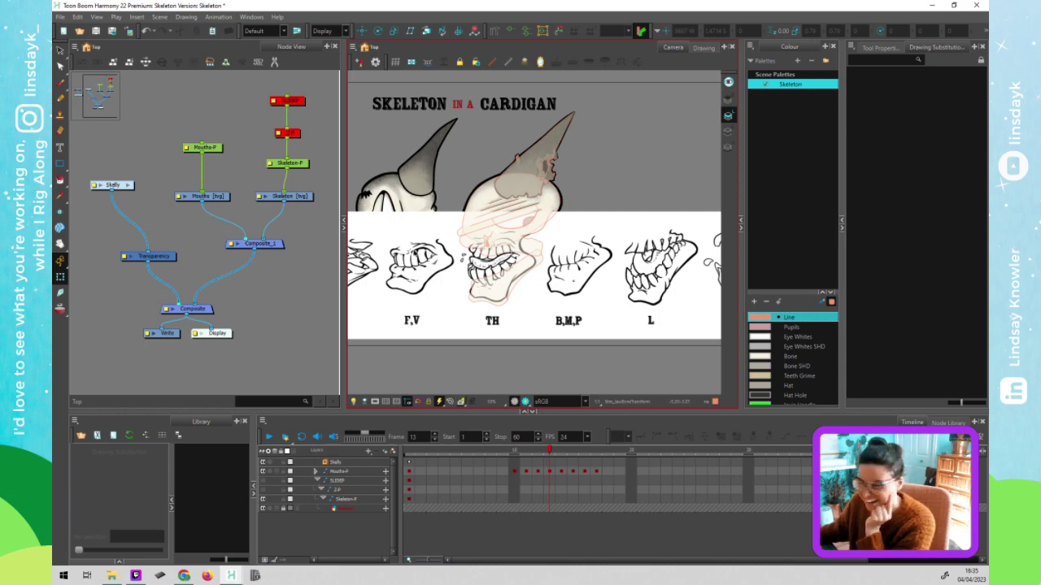
pyautogui.click(549, 454)
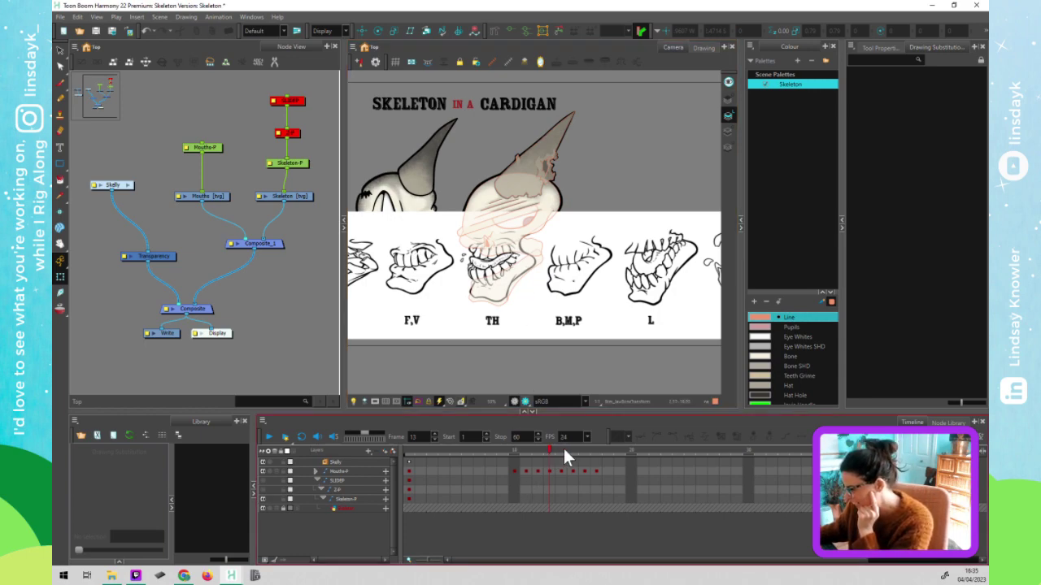
pyautogui.click(557, 449)
pyautogui.click(553, 455)
pyautogui.click(559, 449)
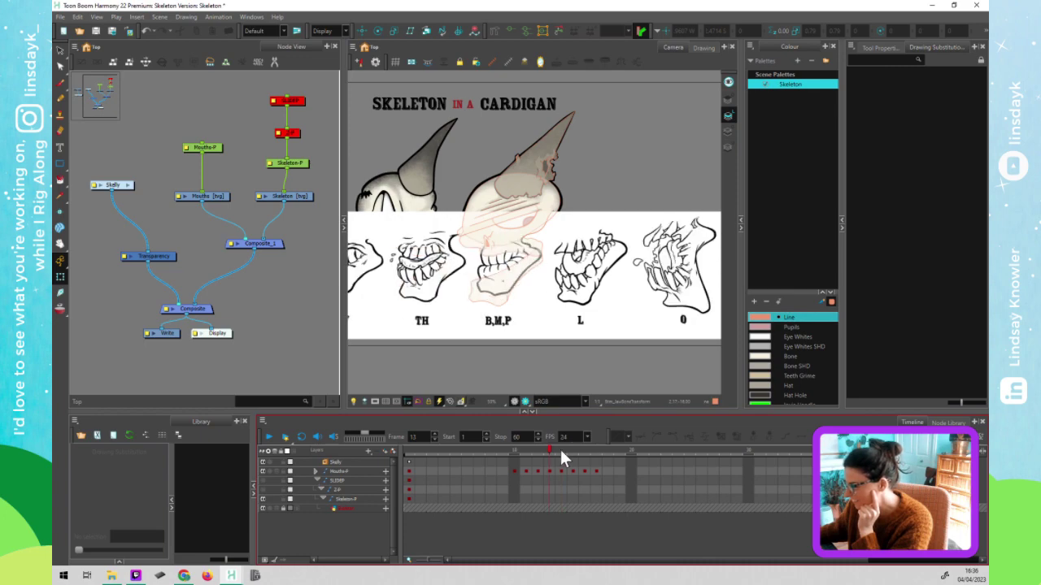
pyautogui.click(552, 456)
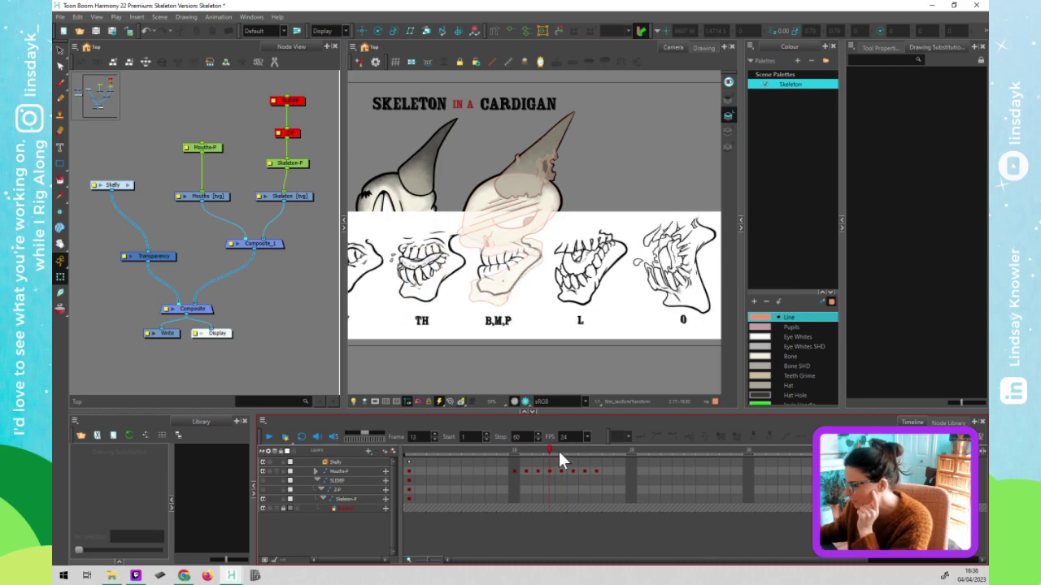
# - Move the last Mouths-P keyframes one frame earlier, so the L mouth falls on frame 15 and the O mouth on frame 16
pyautogui.click(573, 450)
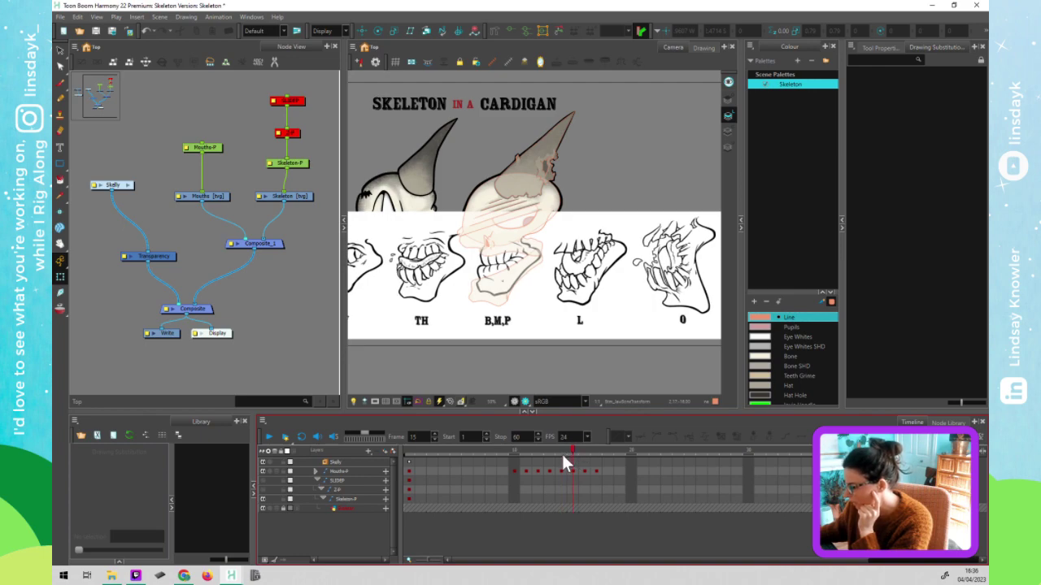
pyautogui.moveTo(561, 457); pyautogui.dragTo(561, 455)
pyautogui.moveTo(575, 471); pyautogui.dragTo(597, 472)
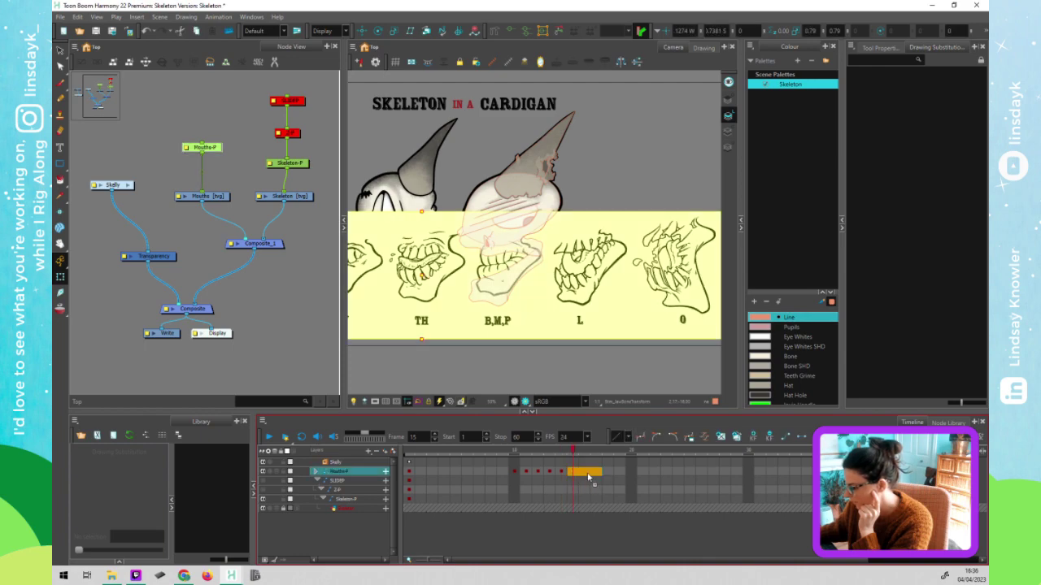
pyautogui.click(584, 472)
# - Compare how the L and O mouths at frames 15 and 16 fit the skull's jaw
pyautogui.moveTo(553, 450); pyautogui.dragTo(579, 449)
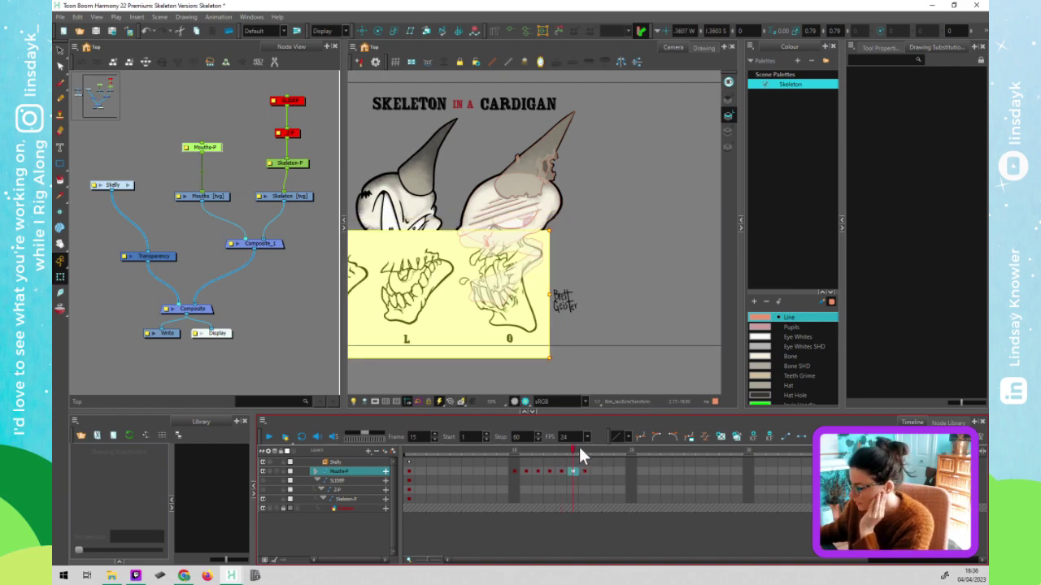
pyautogui.click(577, 448)
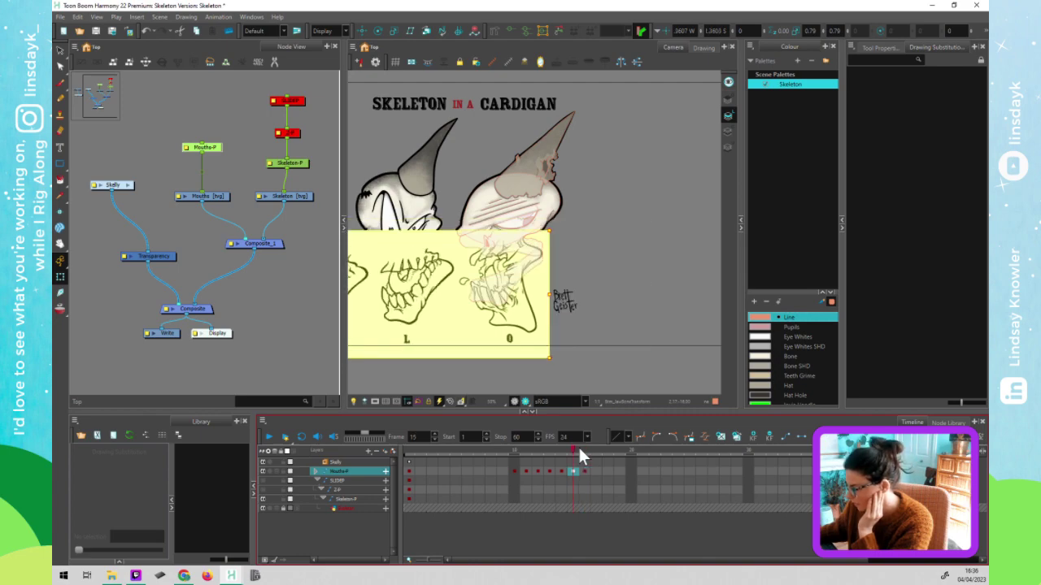
pyautogui.click(584, 451)
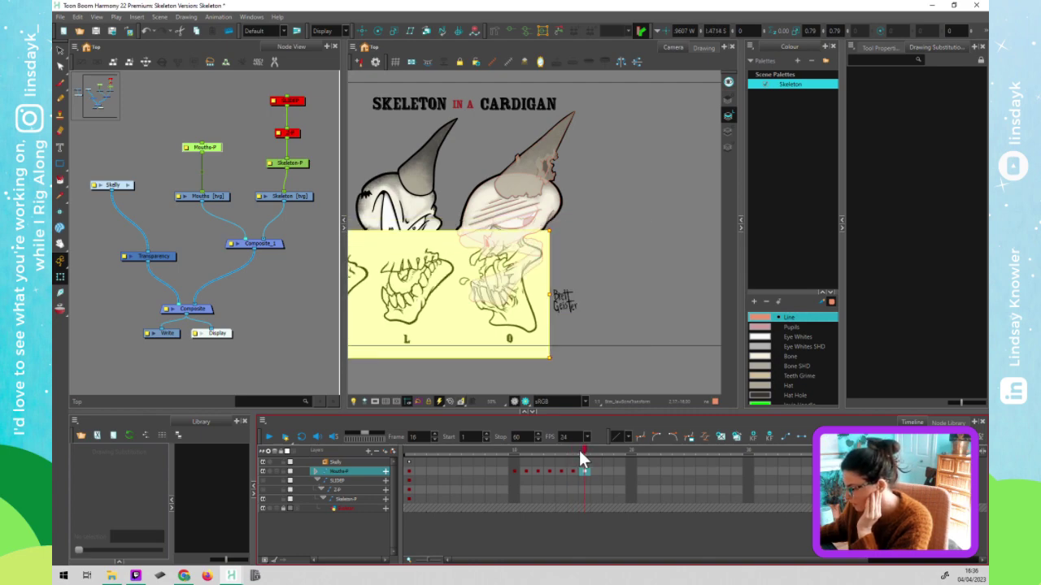
pyautogui.moveTo(581, 449); pyautogui.dragTo(578, 450)
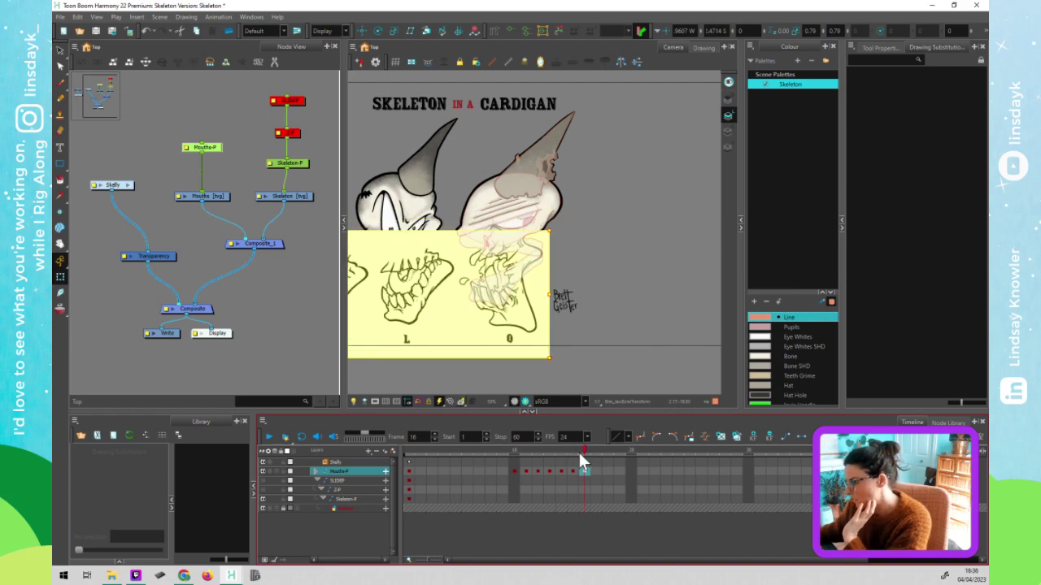
pyautogui.press(',')
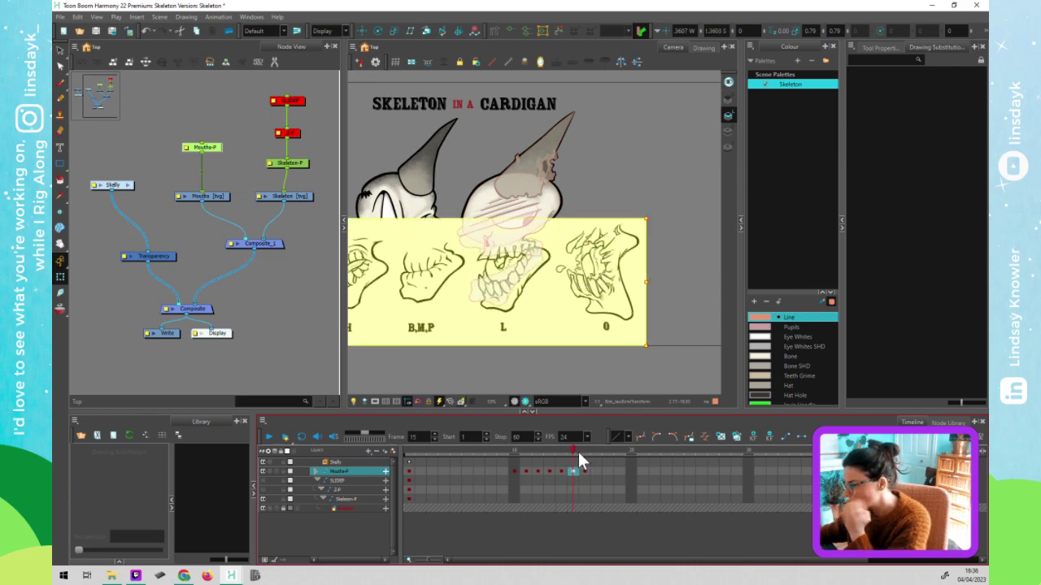
pyautogui.click(579, 458)
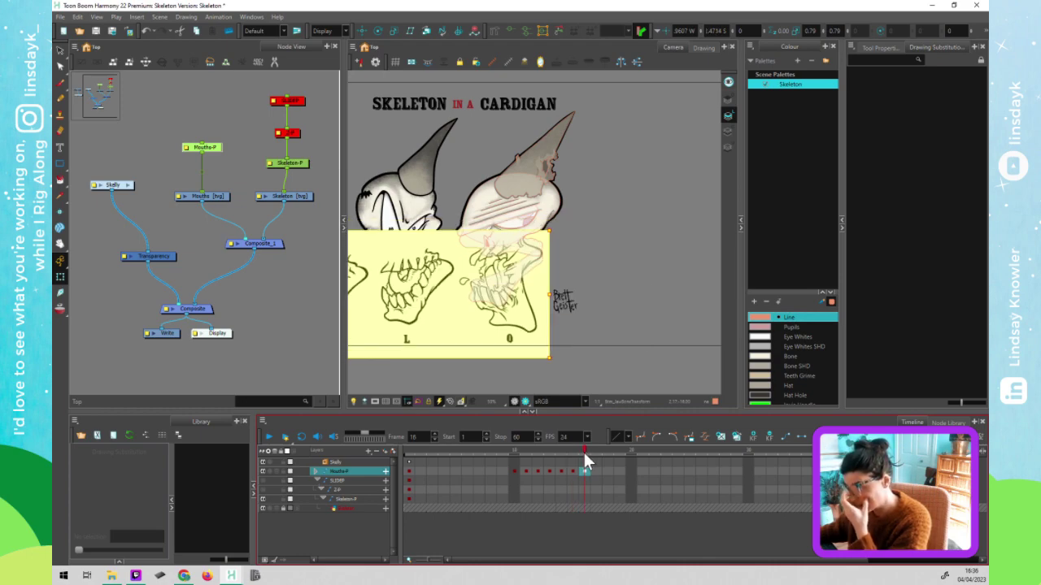
# - Return to frame 10 and review each mouth shape over the skull frame by frame, through the L mouth at frame 15
pyautogui.moveTo(577, 452)
pyautogui.mouseDown()
pyautogui.moveTo(432, 455)
pyautogui.moveTo(517, 456)
pyautogui.mouseUp()
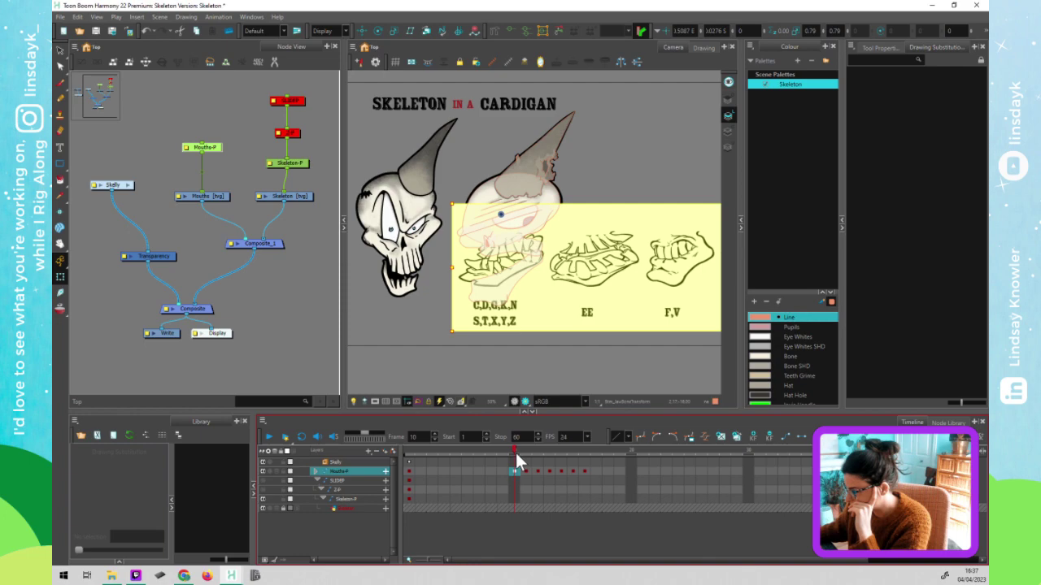
pyautogui.click(520, 456)
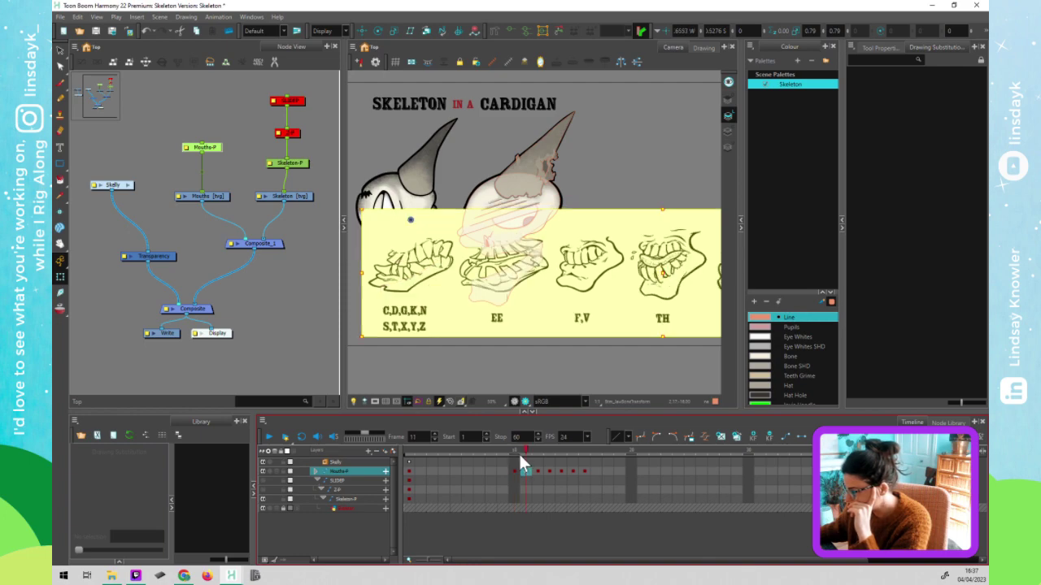
pyautogui.moveTo(518, 456); pyautogui.dragTo(523, 458)
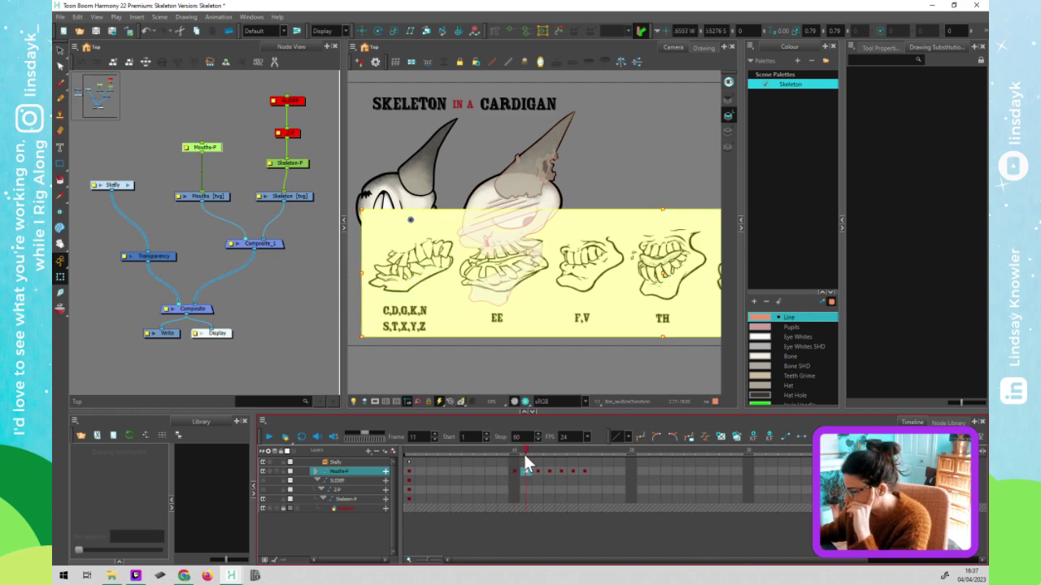
pyautogui.click(536, 456)
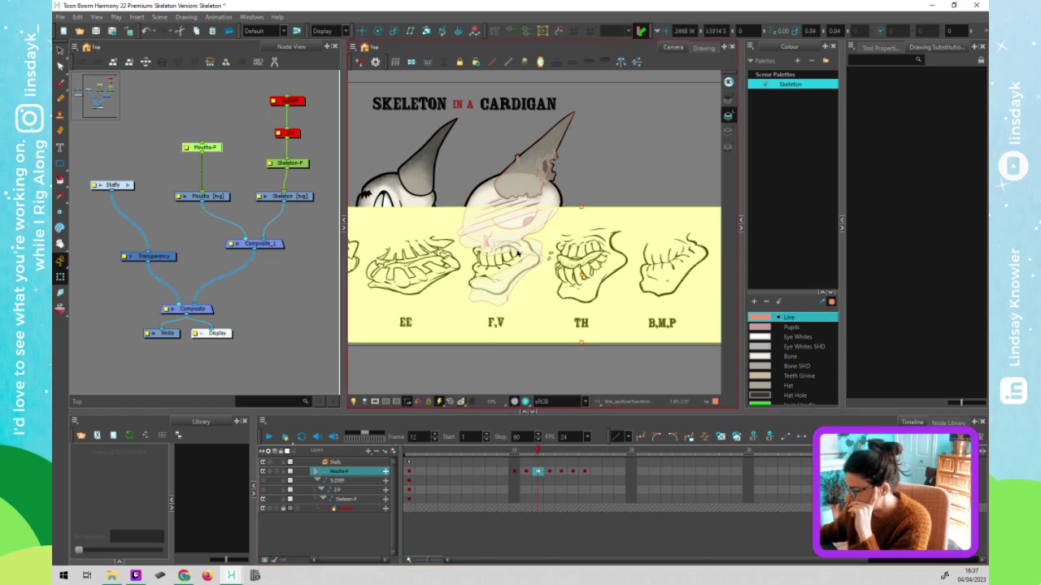
pyautogui.click(547, 447)
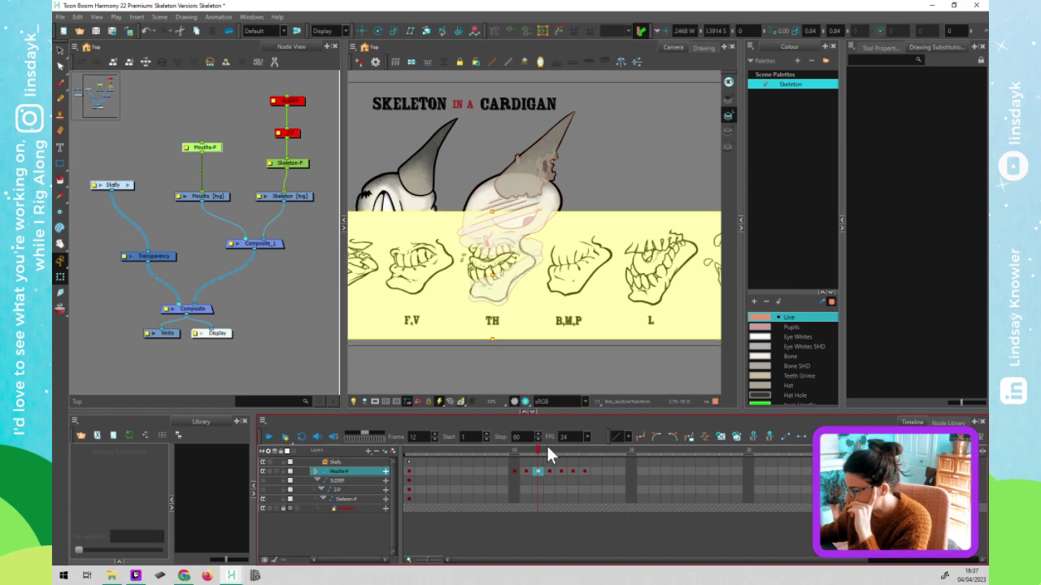
pyautogui.click(557, 447)
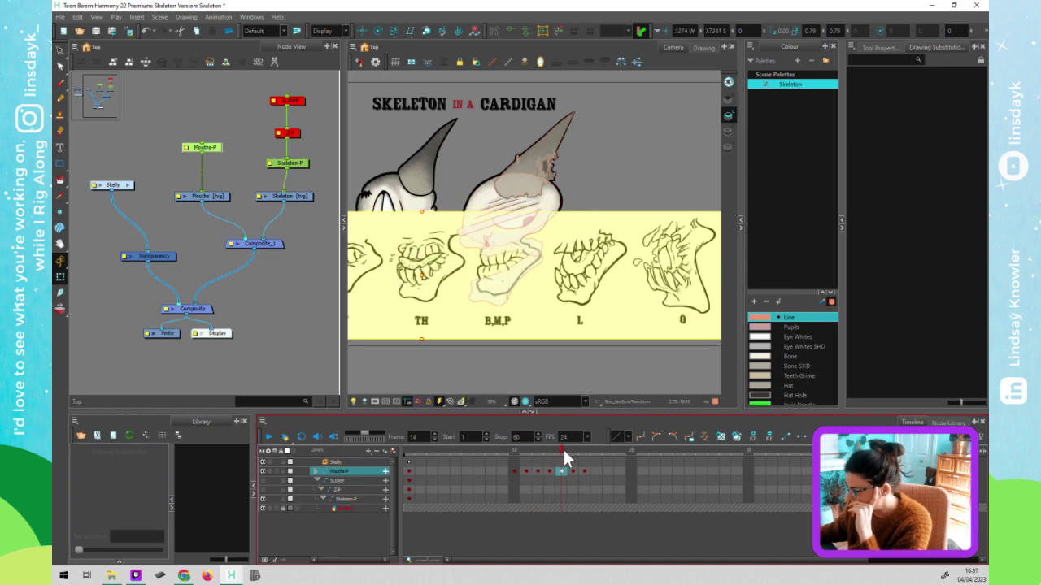
pyautogui.click(568, 453)
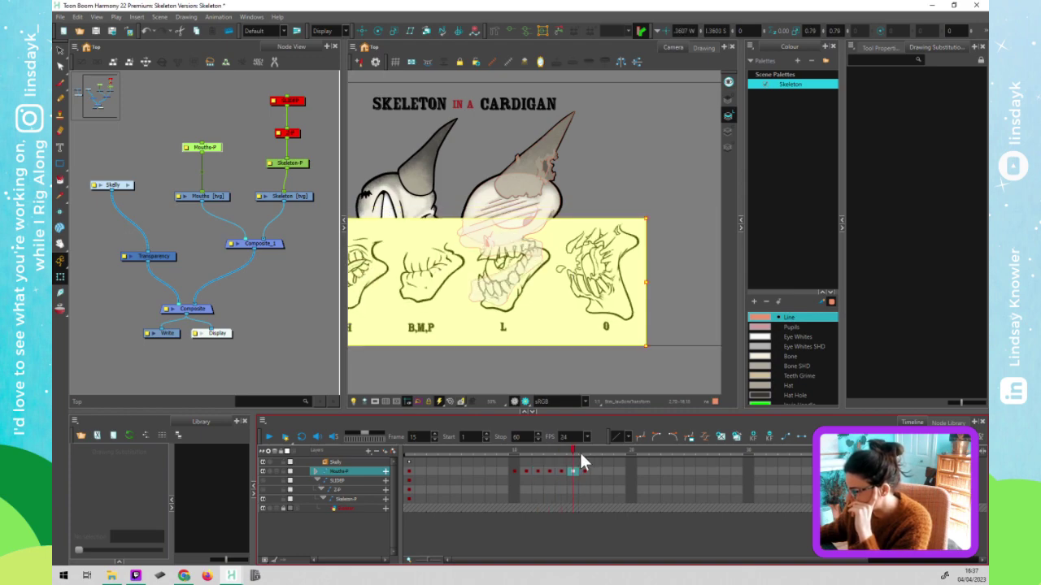
pyautogui.click(579, 453)
pyautogui.click(574, 455)
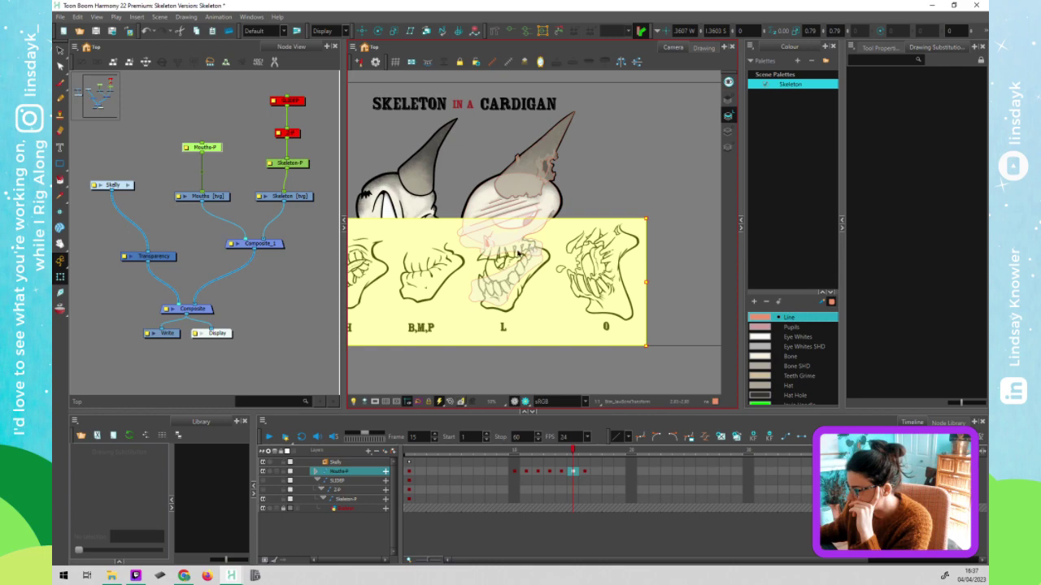
# - Go back over frames 14 and 13 to re-examine the jaw difference between the B,M,P and TH mouths
pyautogui.click(573, 446)
pyautogui.click(561, 460)
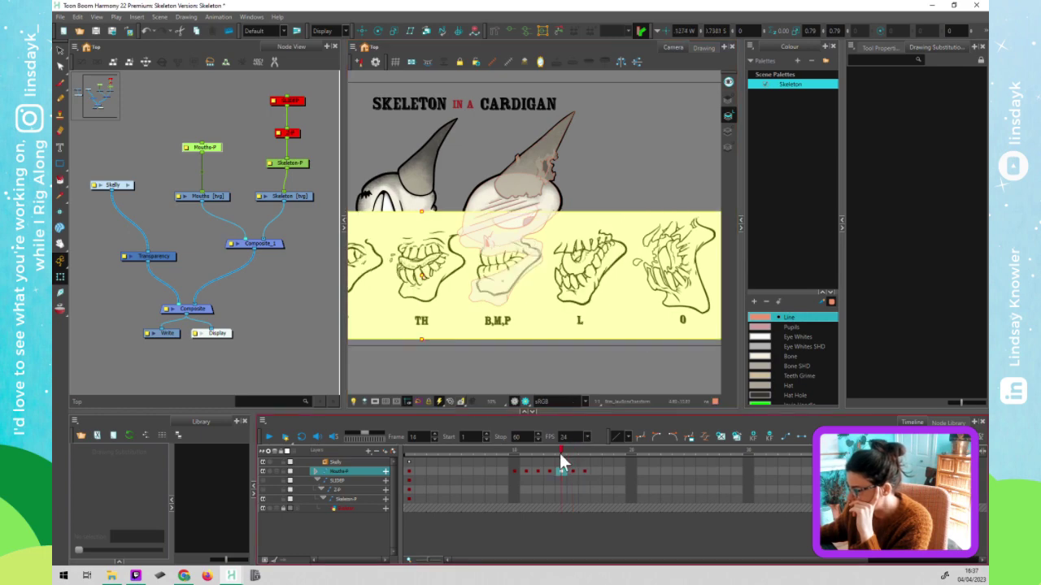
pyautogui.click(554, 464)
pyautogui.click(560, 463)
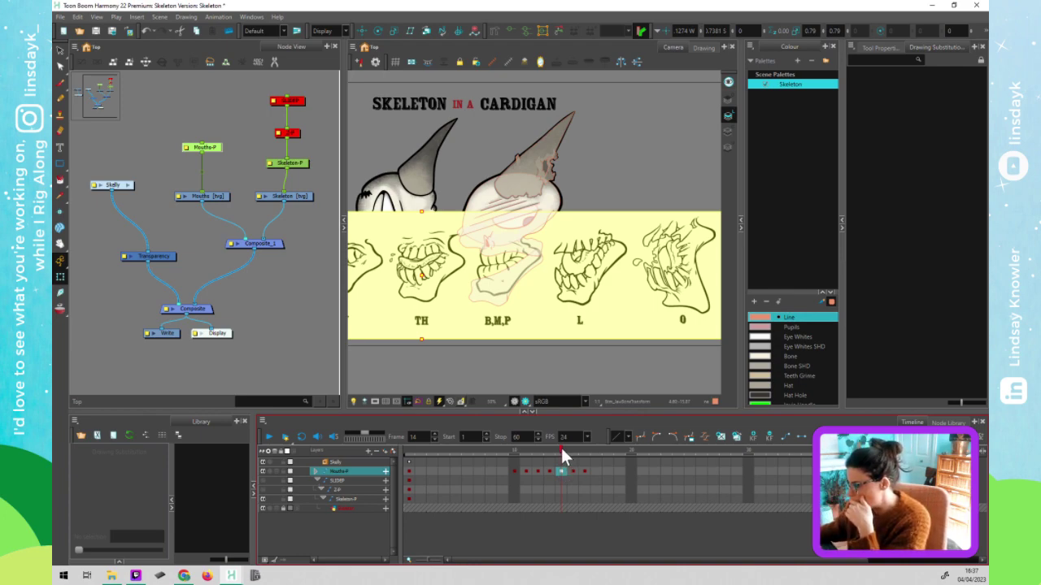
pyautogui.moveTo(555, 448); pyautogui.dragTo(553, 448)
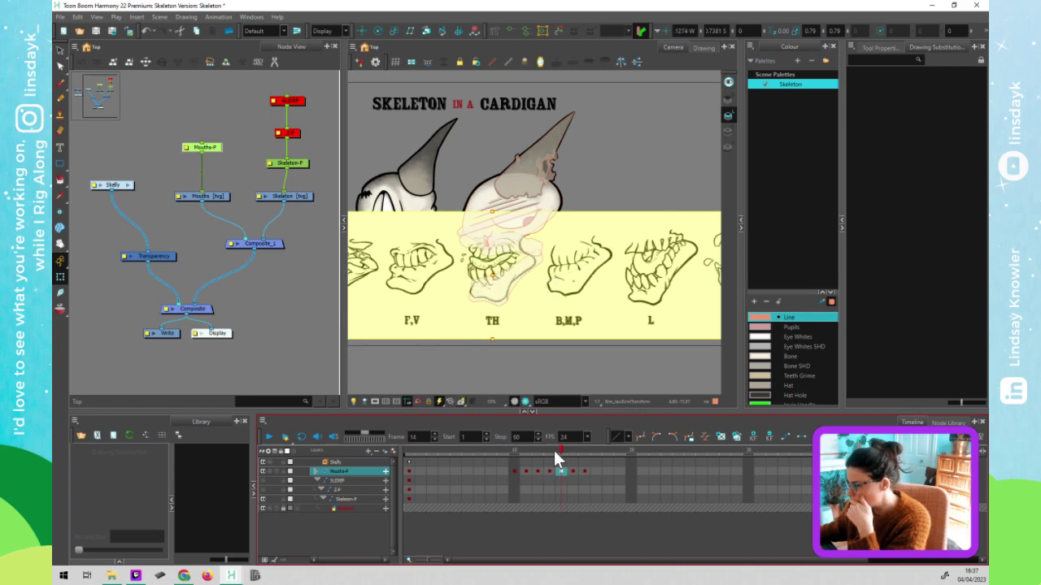
pyautogui.moveTo(555, 448); pyautogui.dragTo(552, 450)
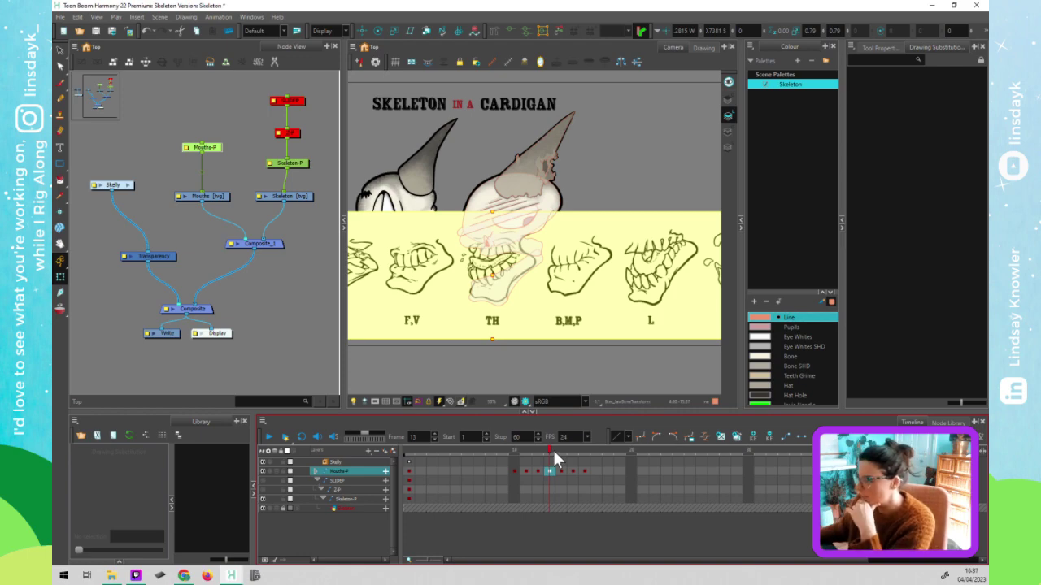
# - Examine the TH mouth, go back to frame 10, and compare the C,D,G,K,N mouth with EE at frame 11
pyautogui.click(488, 360)
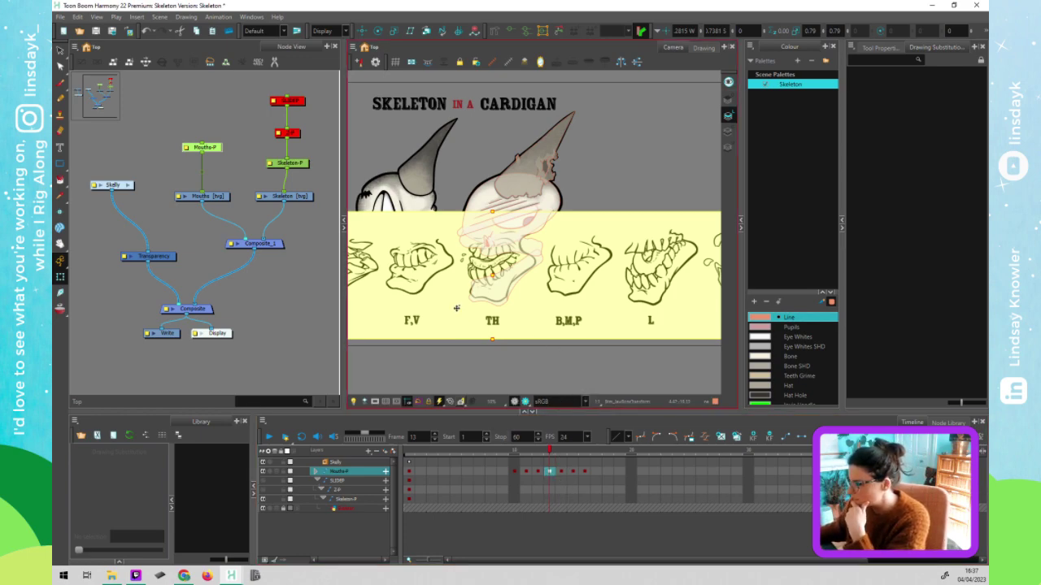
pyautogui.click(542, 449)
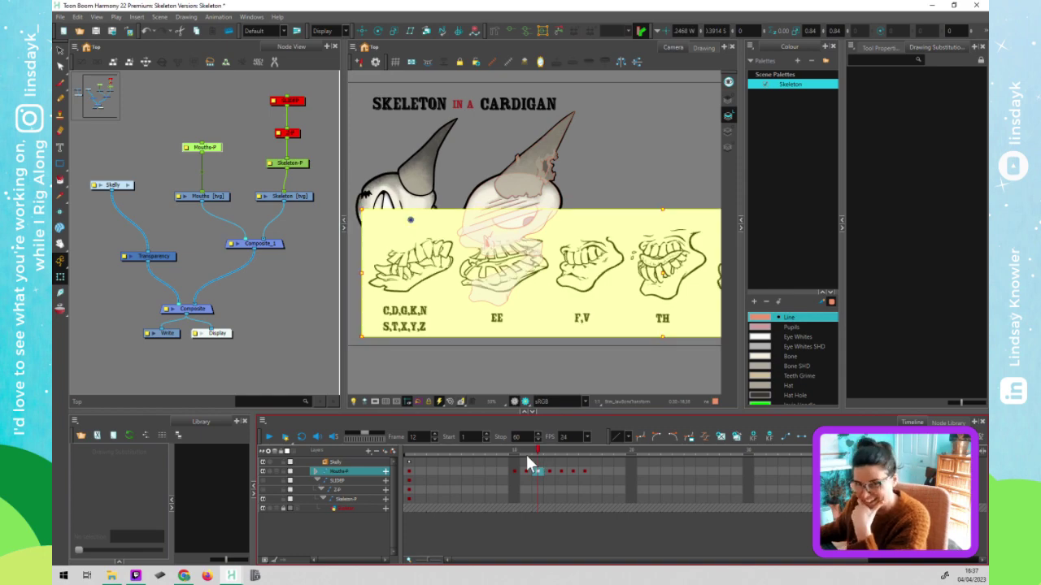
pyautogui.click(521, 467)
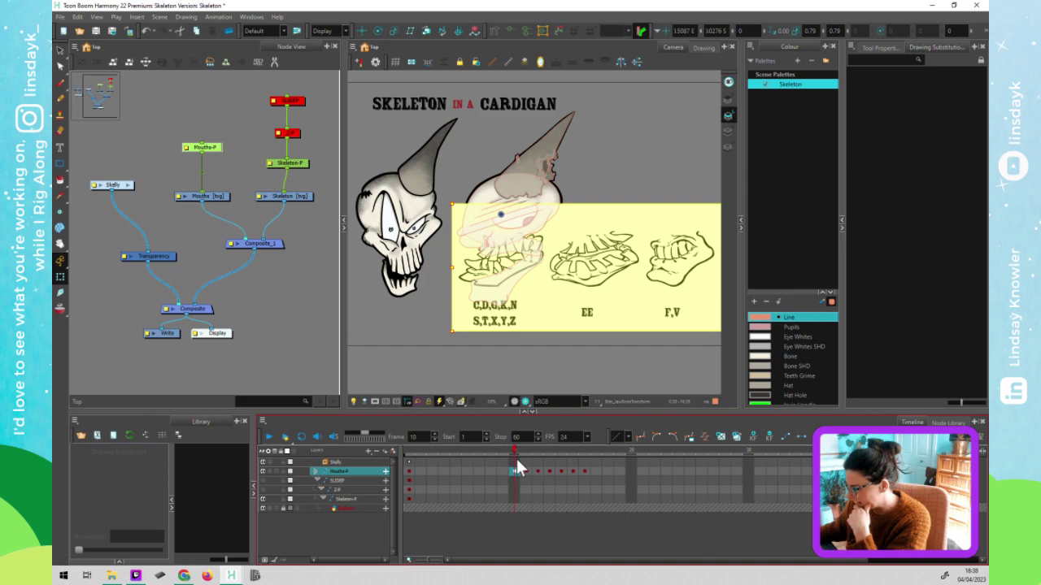
pyautogui.click(525, 470)
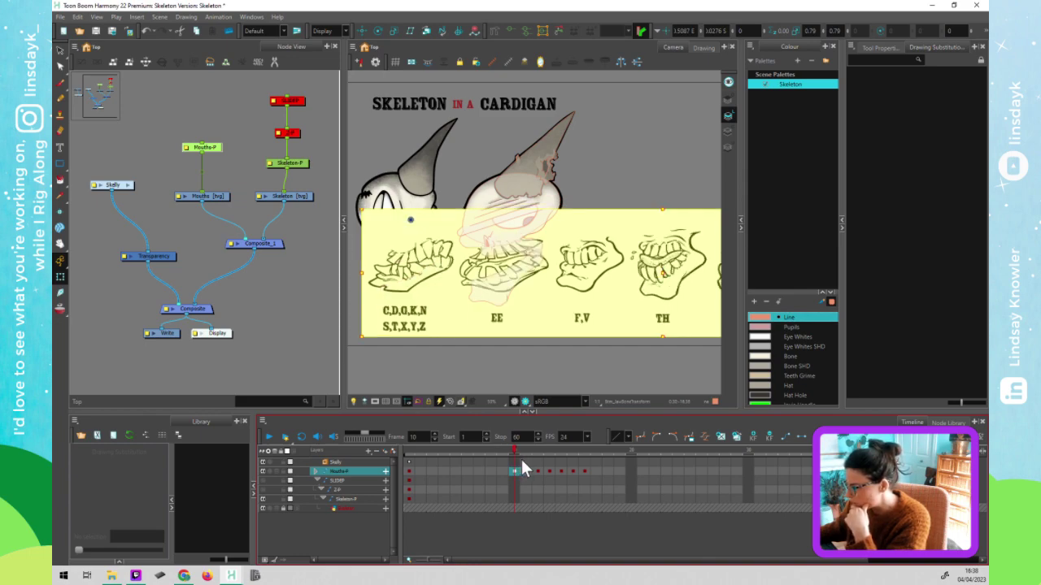
pyautogui.click(537, 248)
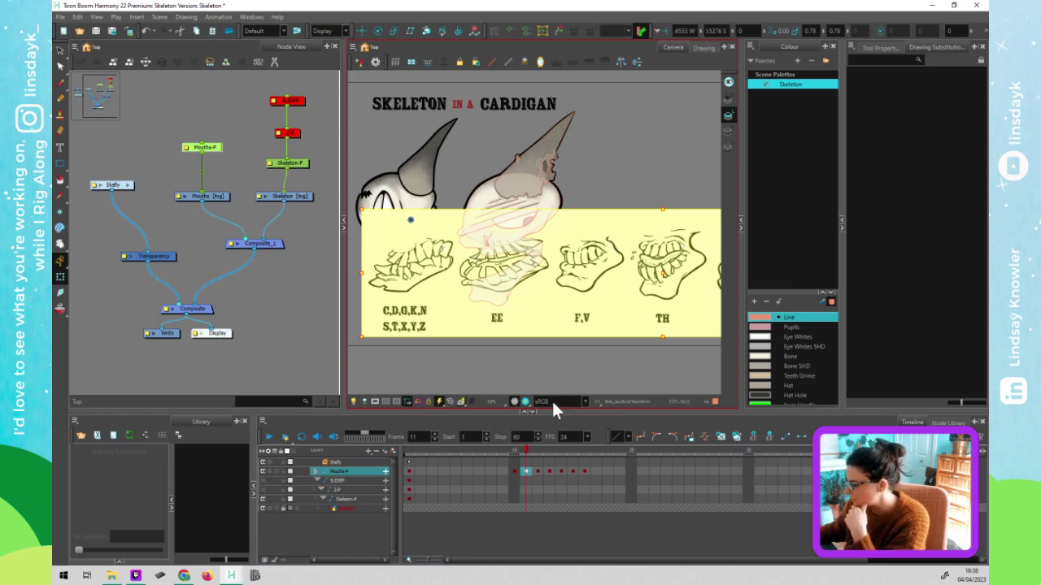
# - Check the mouths from F,V at frame 12 through O at frame 16 against the skull, and return to frame 10
pyautogui.click(534, 445)
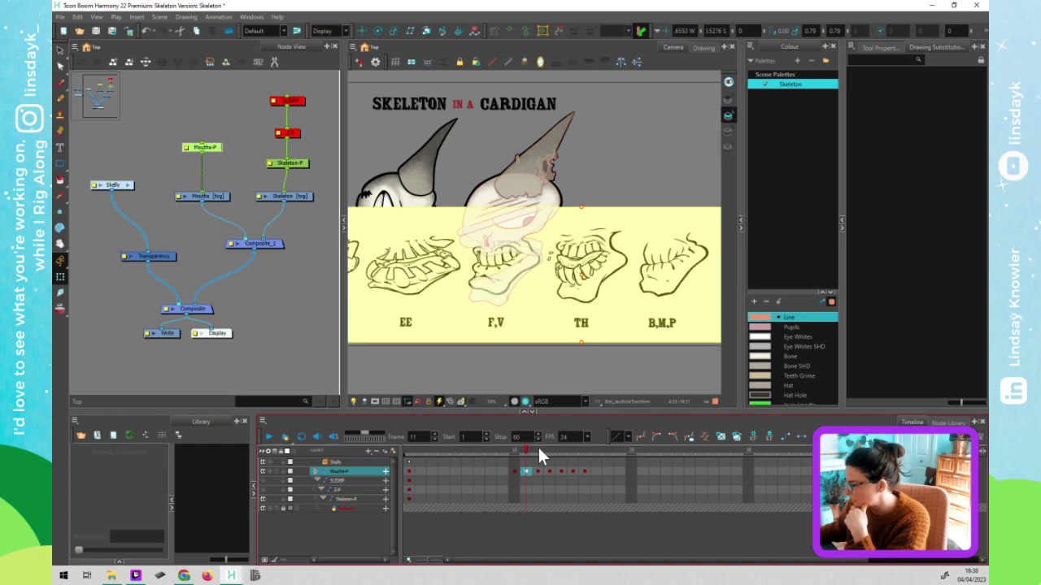
pyautogui.click(544, 444)
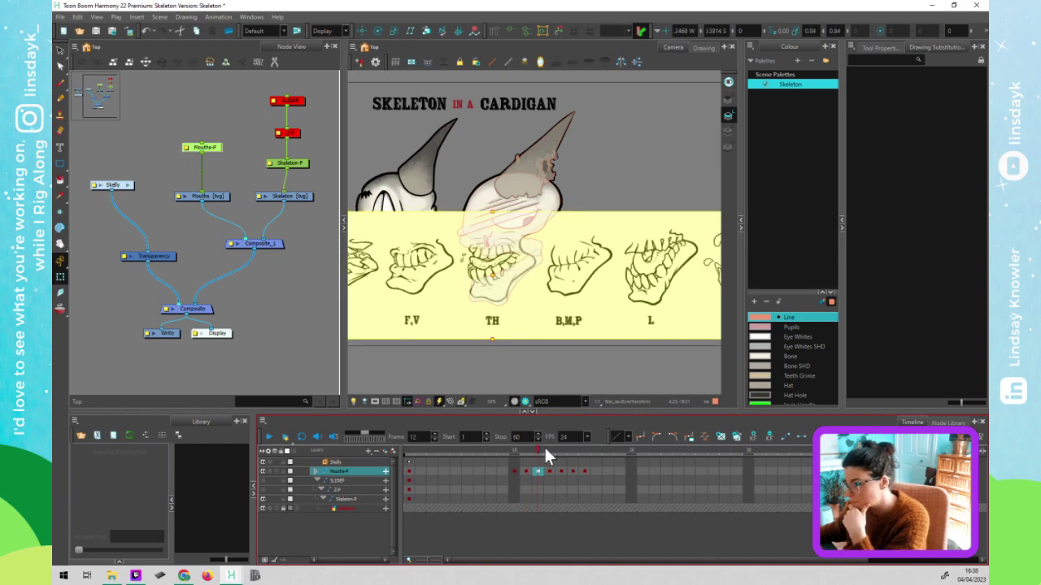
pyautogui.press('.')
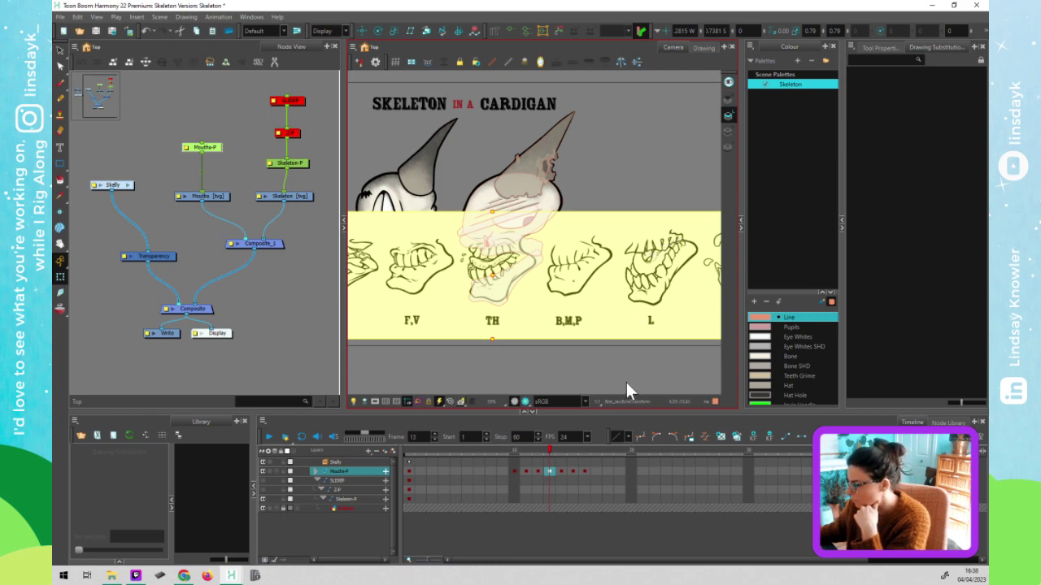
pyautogui.click(562, 452)
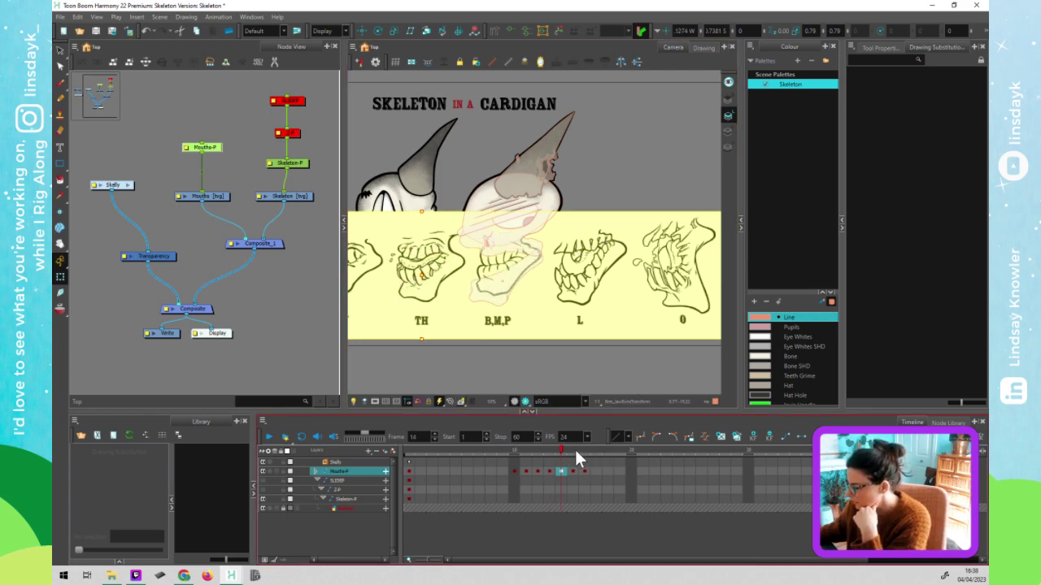
pyautogui.click(574, 452)
pyautogui.click(581, 451)
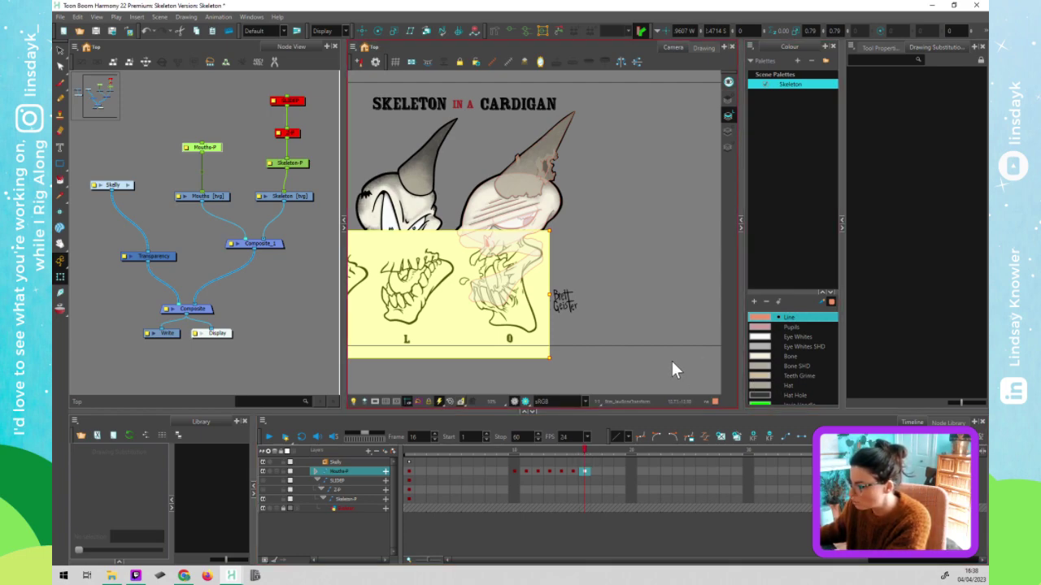
pyautogui.moveTo(587, 452); pyautogui.dragTo(515, 455)
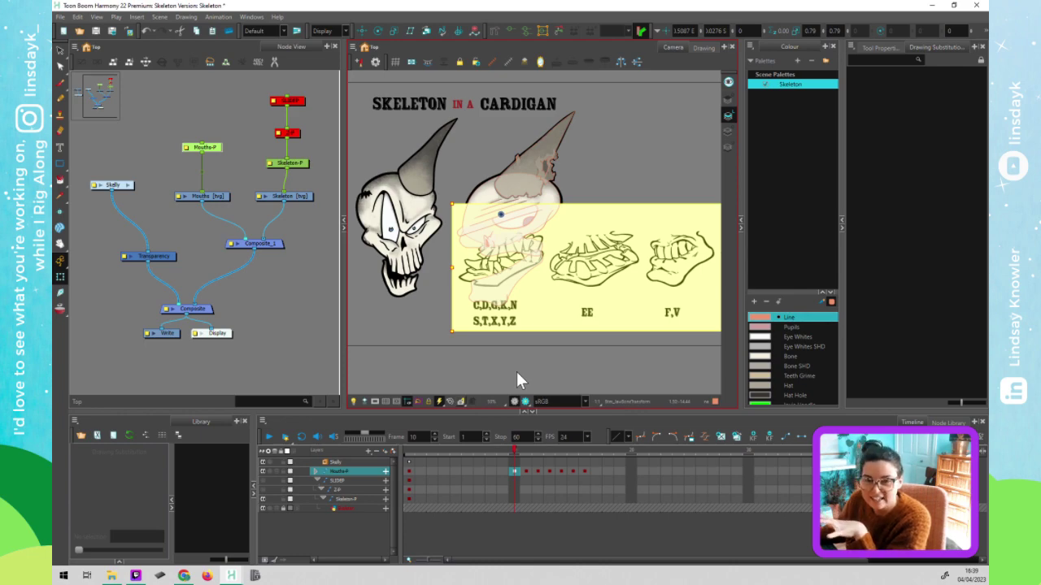
# - At frame 1, disable the Mouths drawing and reconnect the Transparency node between Composite_1 and the final Composite
pyautogui.moveTo(524, 452)
pyautogui.mouseDown()
pyautogui.moveTo(580, 453)
pyautogui.moveTo(513, 465)
pyautogui.mouseUp()
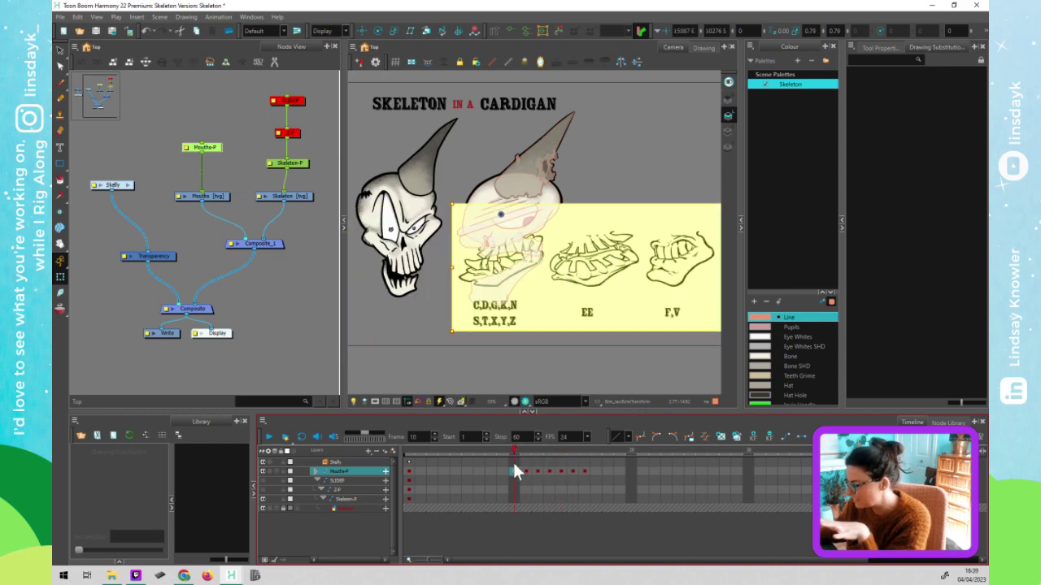
pyautogui.hotkey('shift', ',')
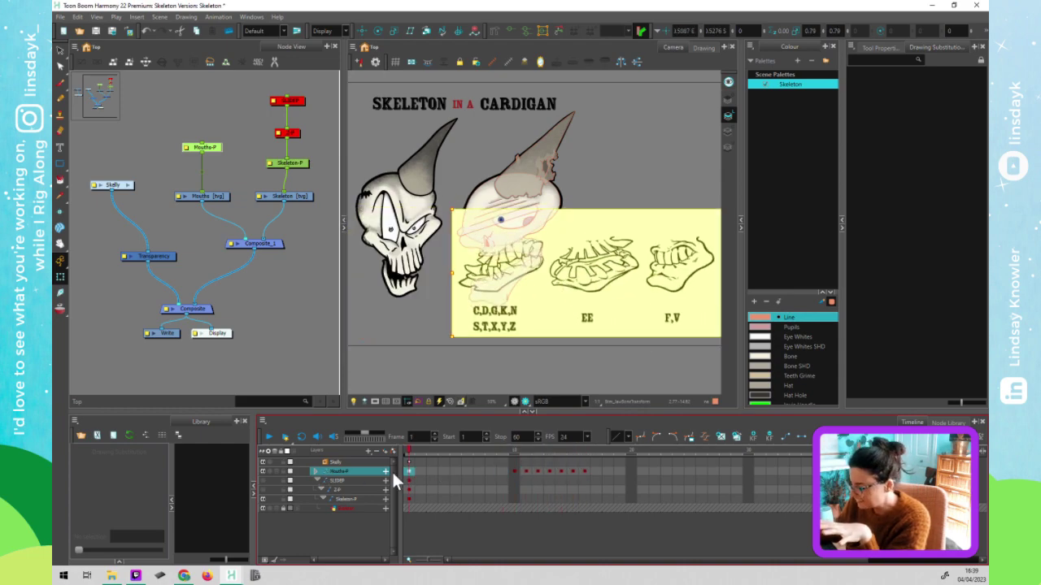
pyautogui.click(398, 358)
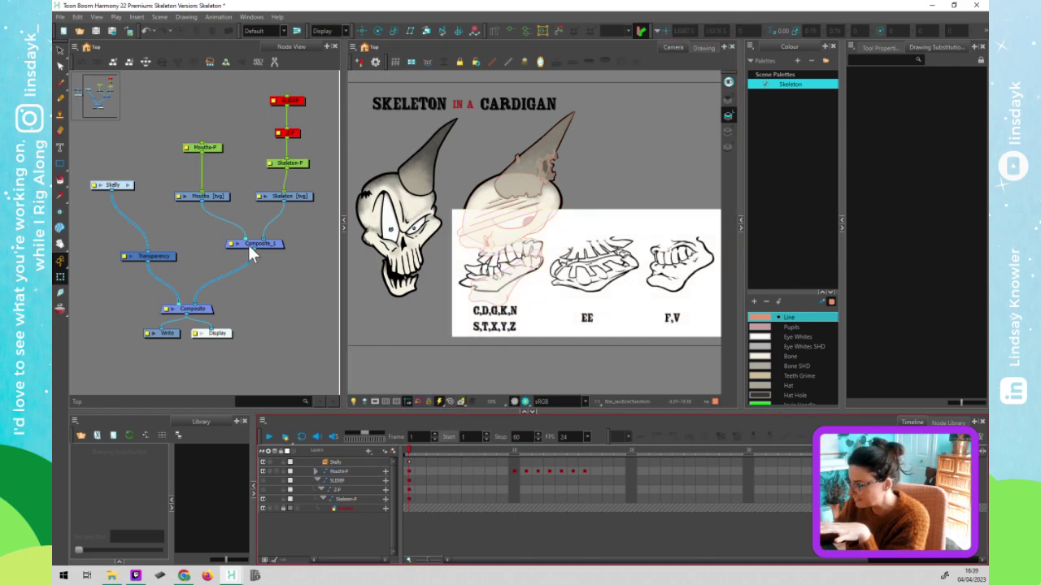
pyautogui.click(213, 200)
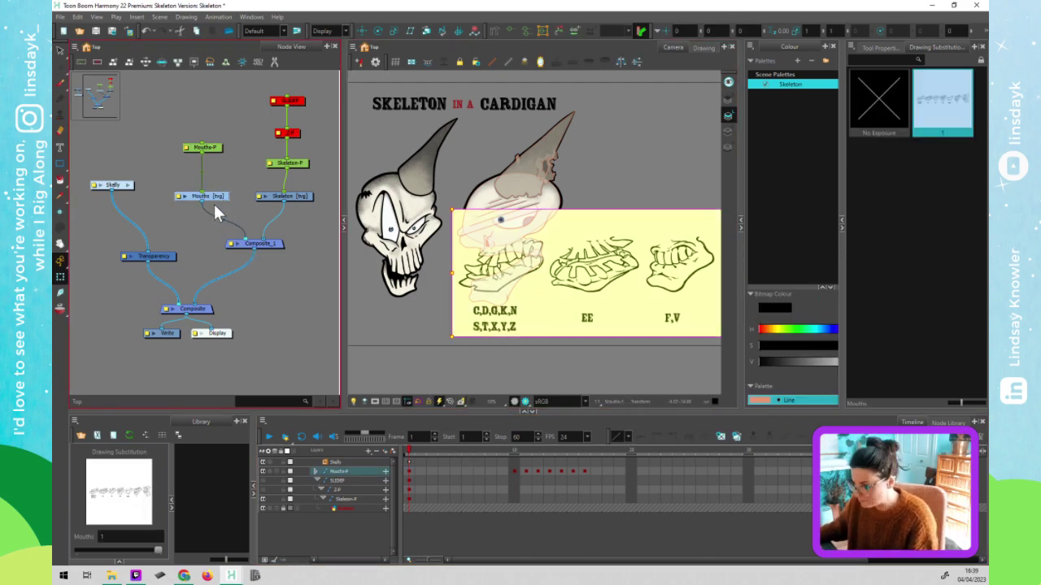
pyautogui.press('d')
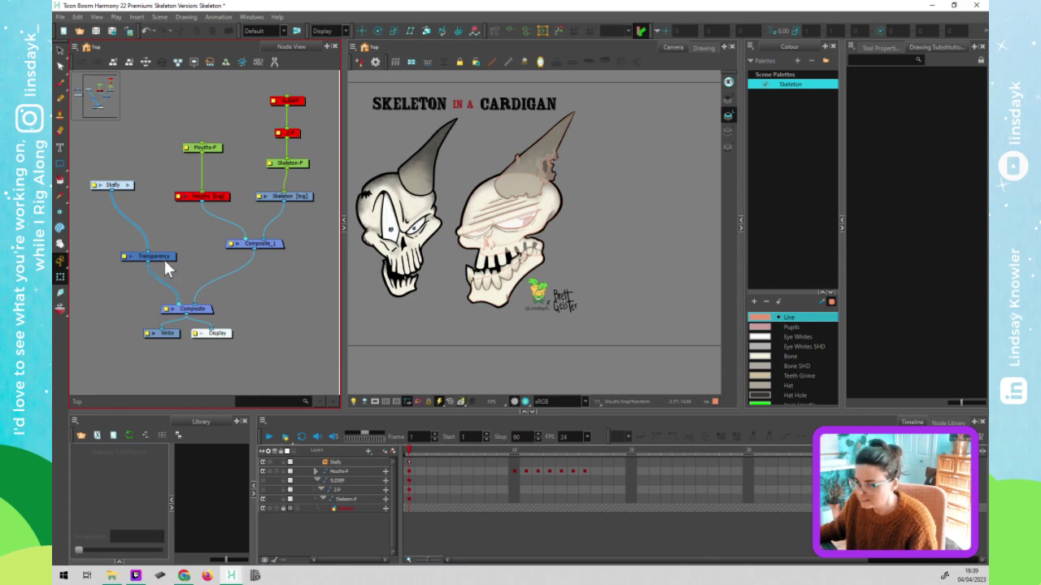
pyautogui.moveTo(150, 257); pyautogui.dragTo(258, 277)
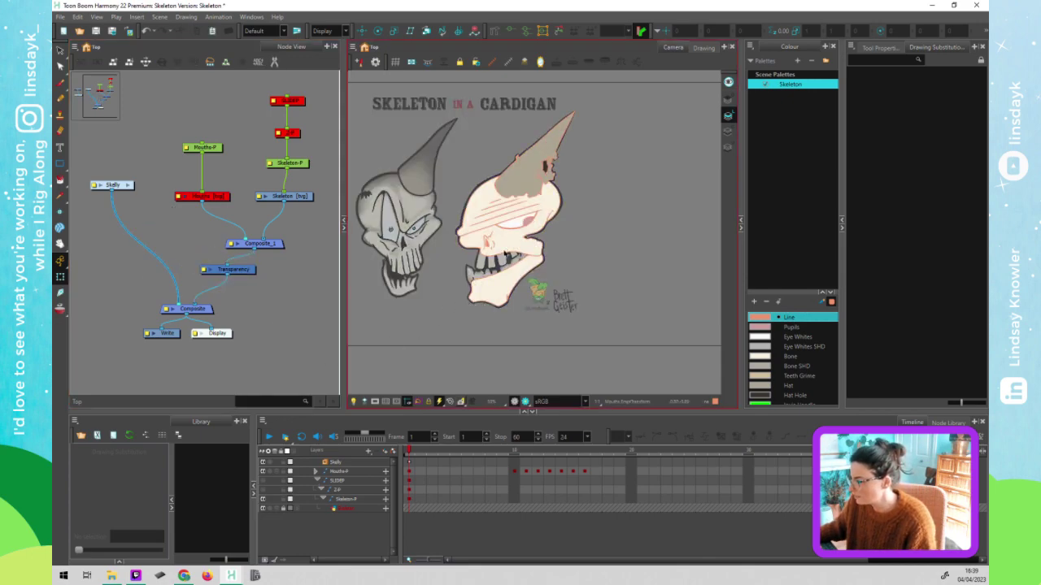
# - Locate the top jaw bone's nodes inside the Skelly group and widen the node network area
pyautogui.scroll(1, 515, 244)
pyautogui.click(519, 251)
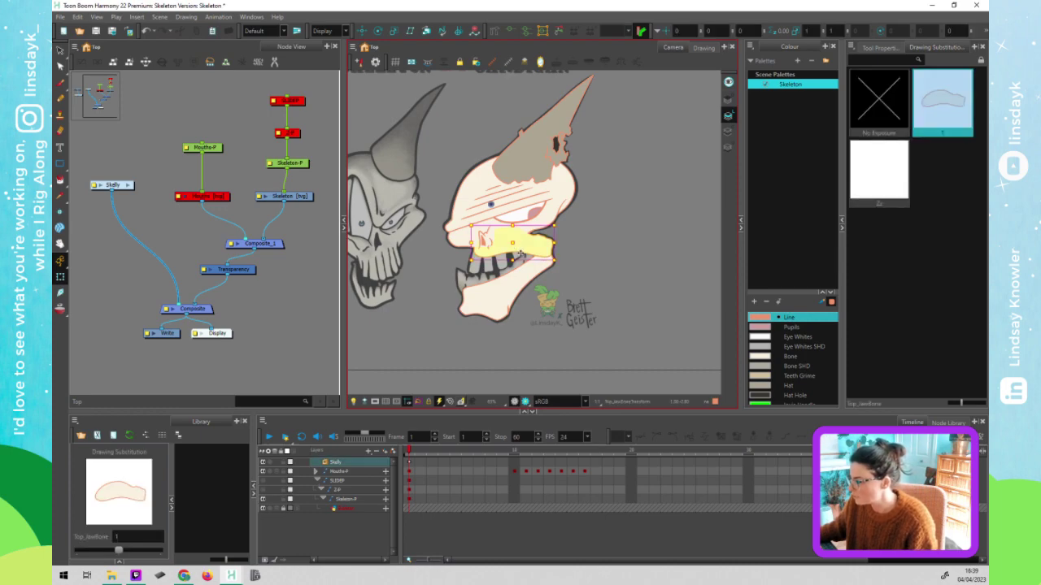
pyautogui.press('f')
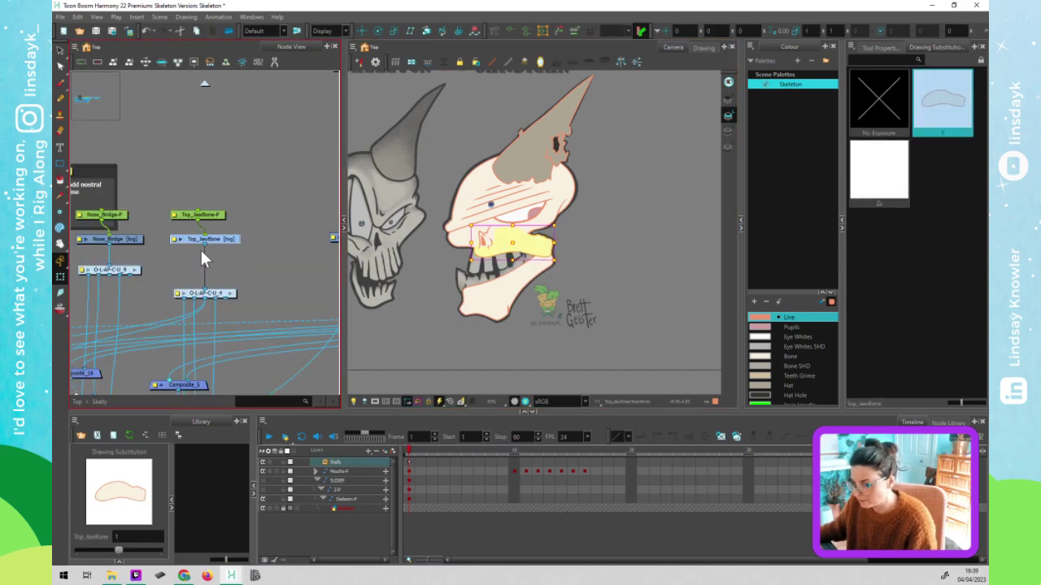
pyautogui.click(243, 276)
pyautogui.scroll(-6, 249, 278)
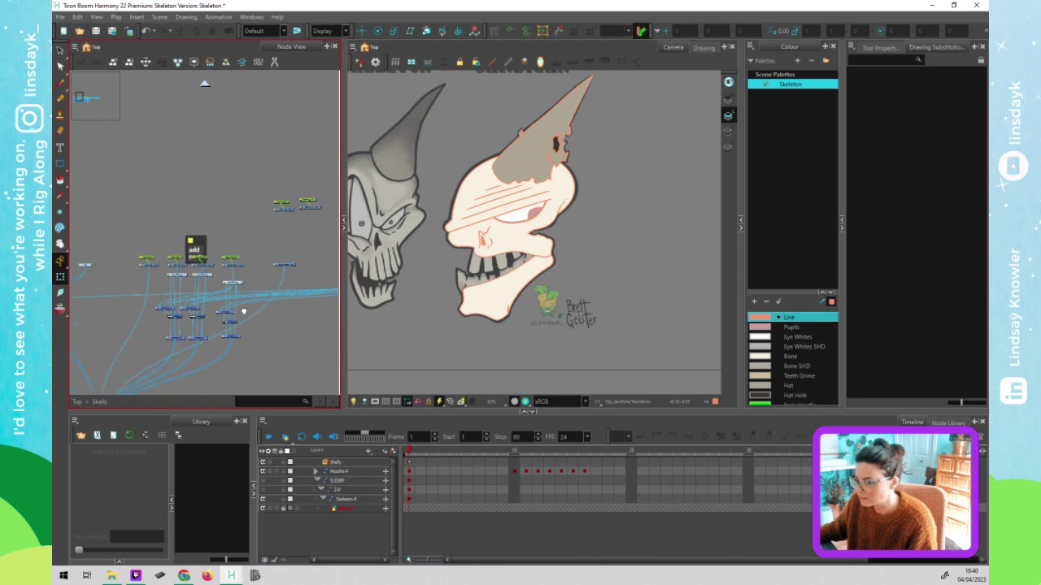
pyautogui.moveTo(338, 314); pyautogui.dragTo(437, 325)
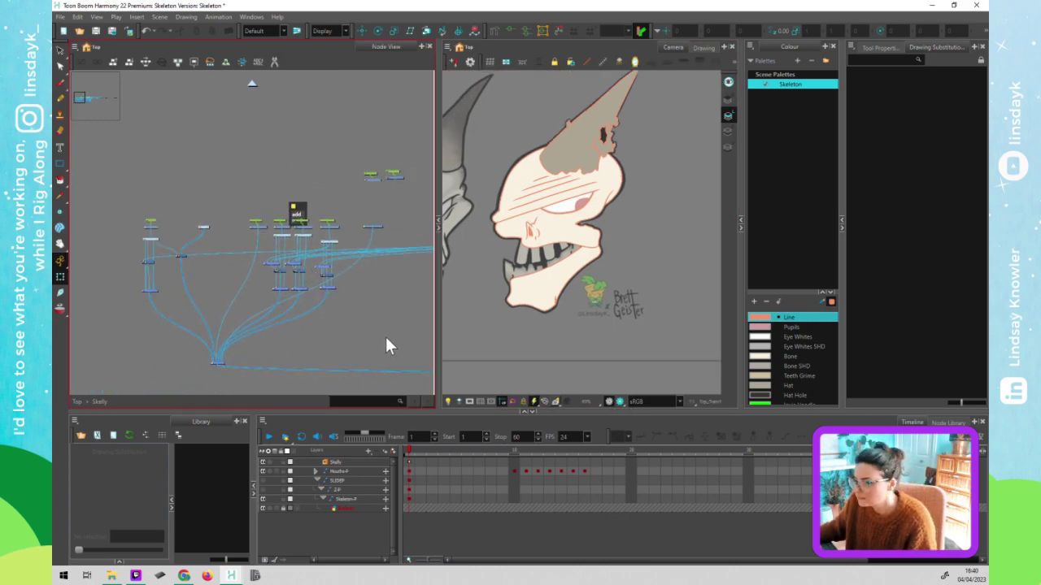
pyautogui.scroll(8, 329, 250)
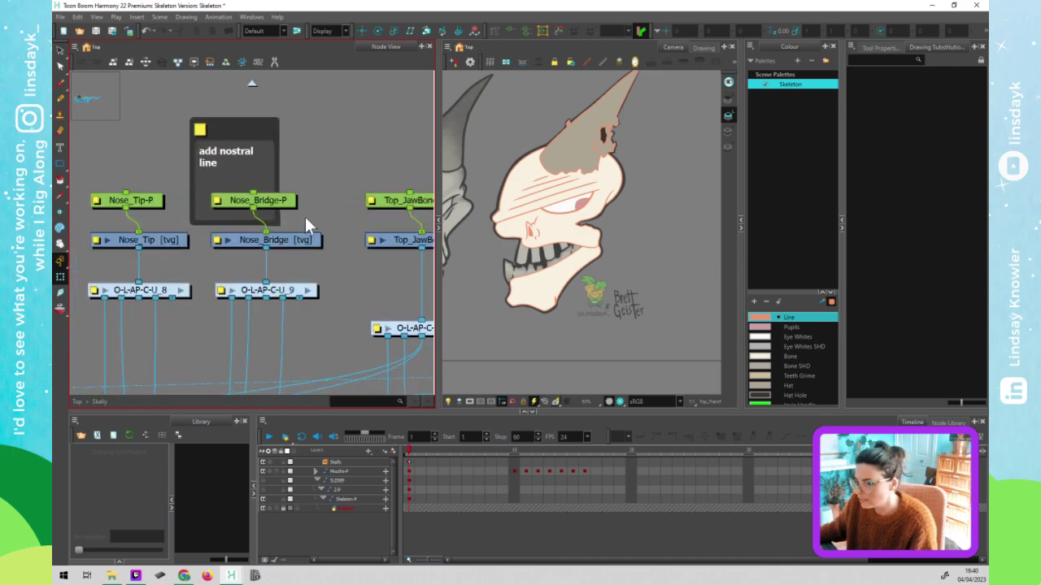
# - Put a backdrop around the Top_JawBone peg and drawing and name it Top Jaw
pyautogui.click(559, 236)
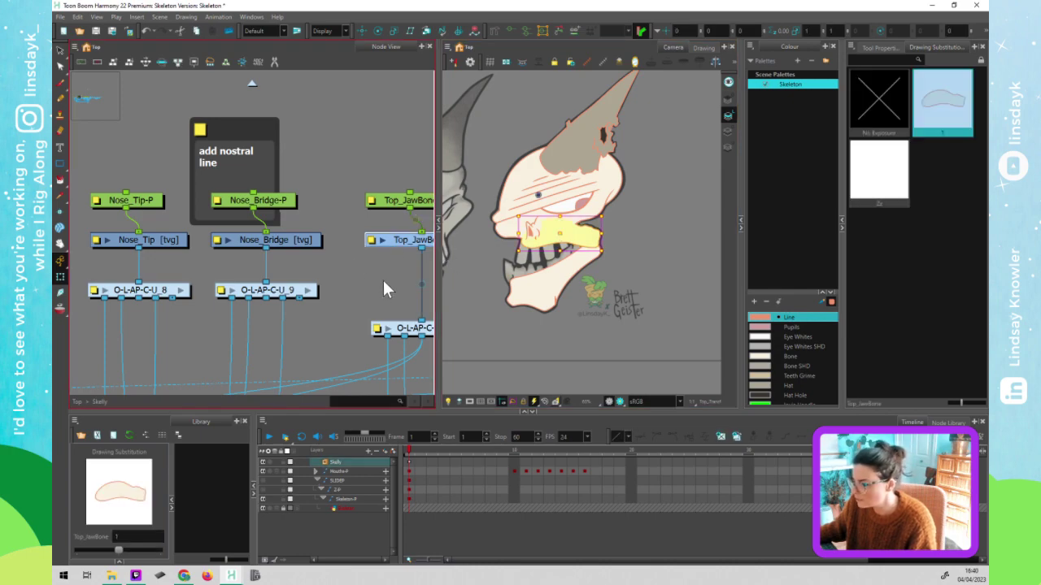
pyautogui.scroll(-5, 383, 280)
pyautogui.hotkey('ctrl', 'p')
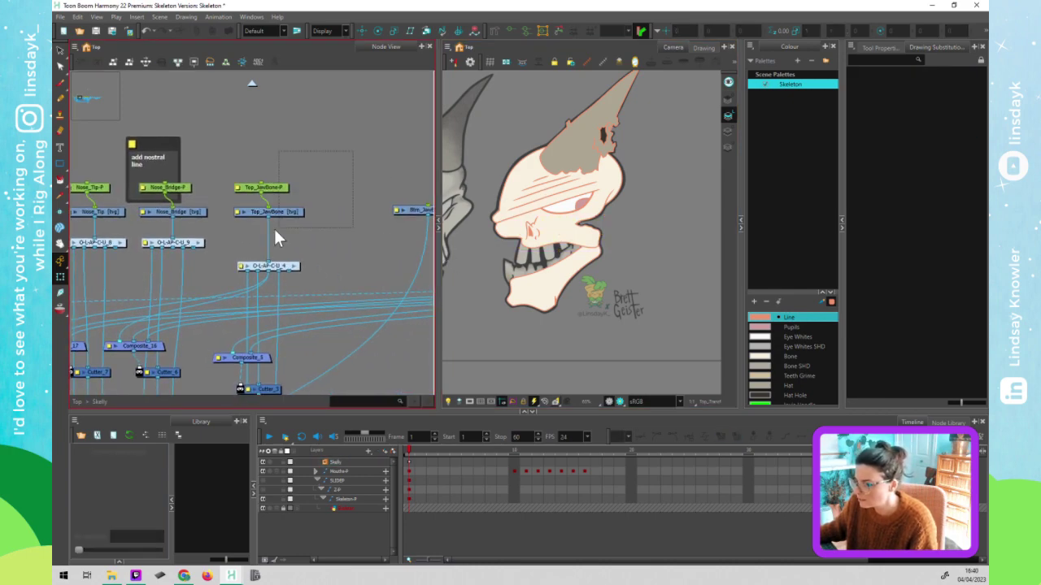
pyautogui.click(267, 162)
pyautogui.press('Delete')
pyautogui.hotkey('ctrl', 'z')
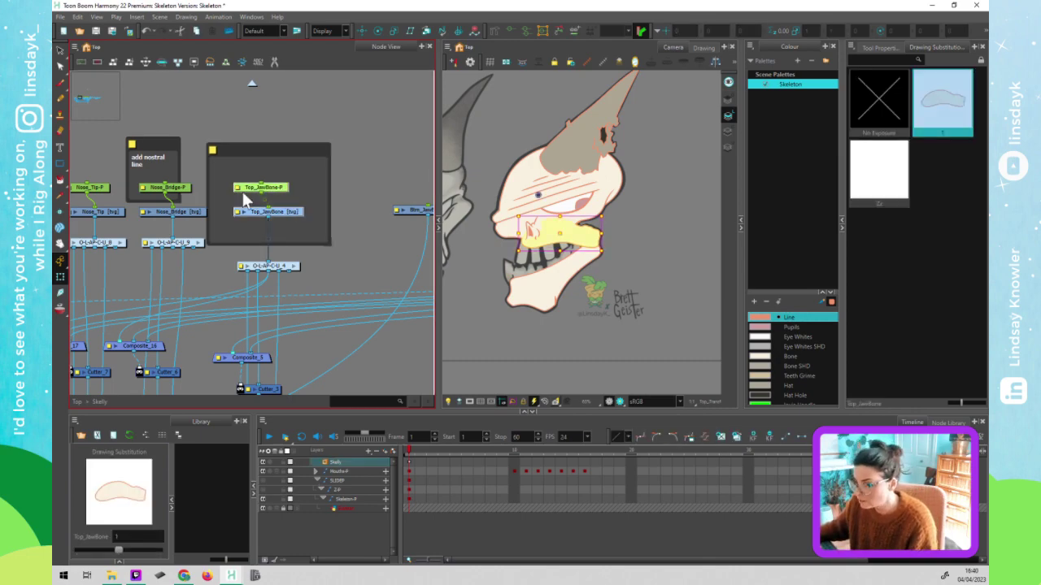
pyautogui.doubleClick(210, 151)
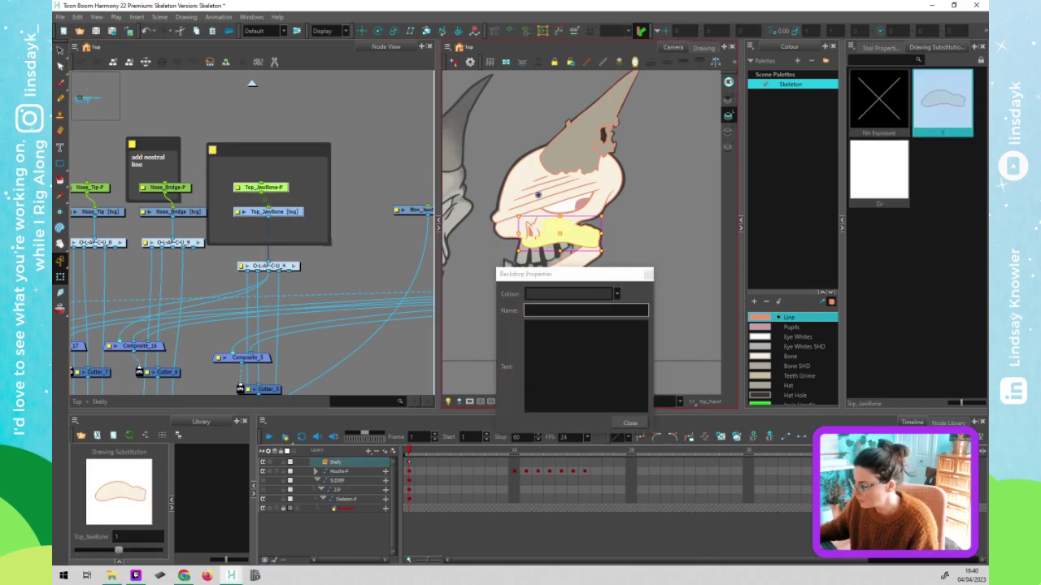
pyautogui.write('Top Jaw')
pyautogui.click(648, 275)
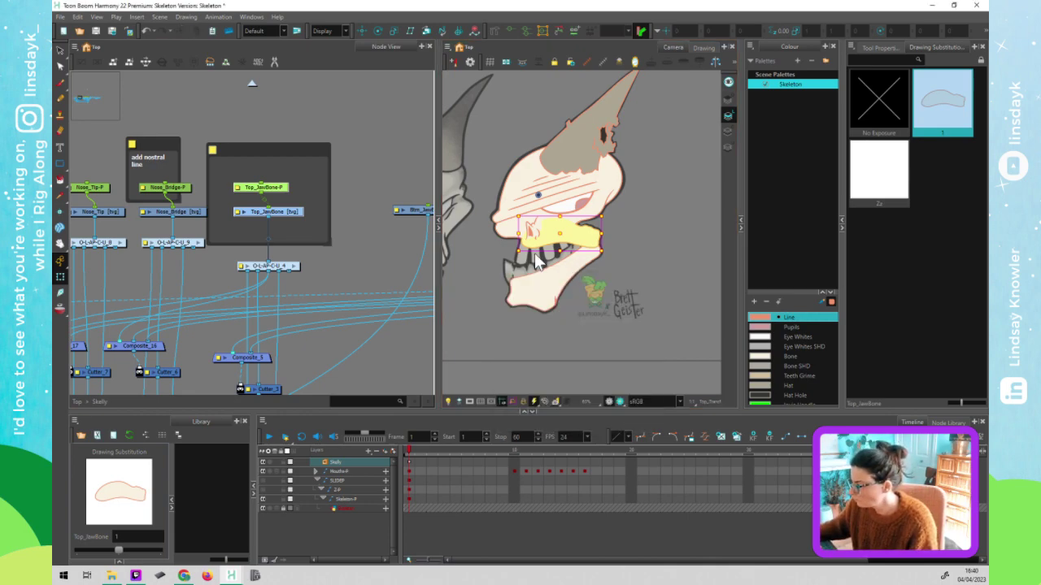
pyautogui.click(373, 258)
pyautogui.moveTo(411, 245); pyautogui.dragTo(288, 245)
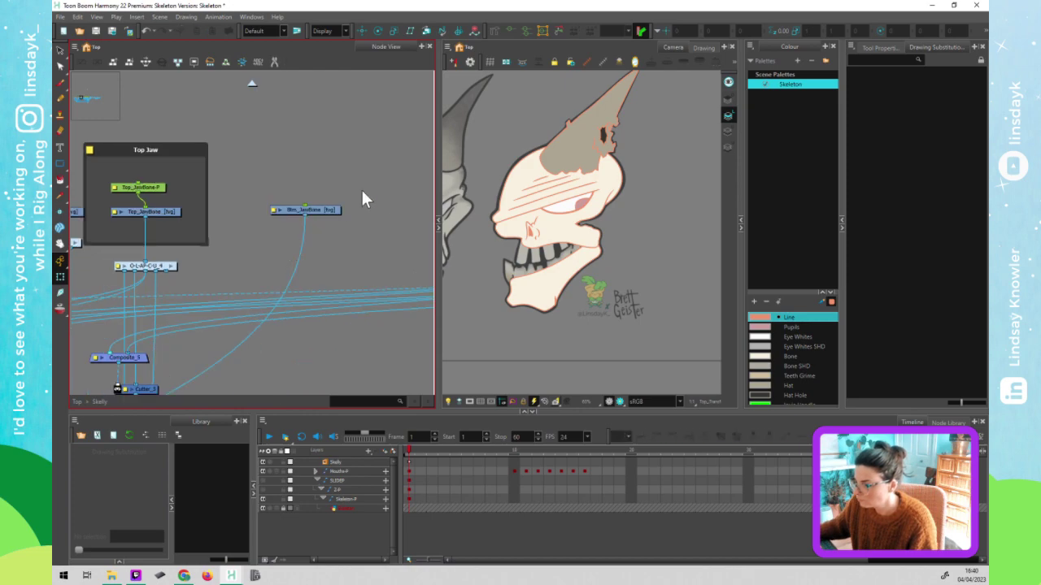
pyautogui.click(337, 209)
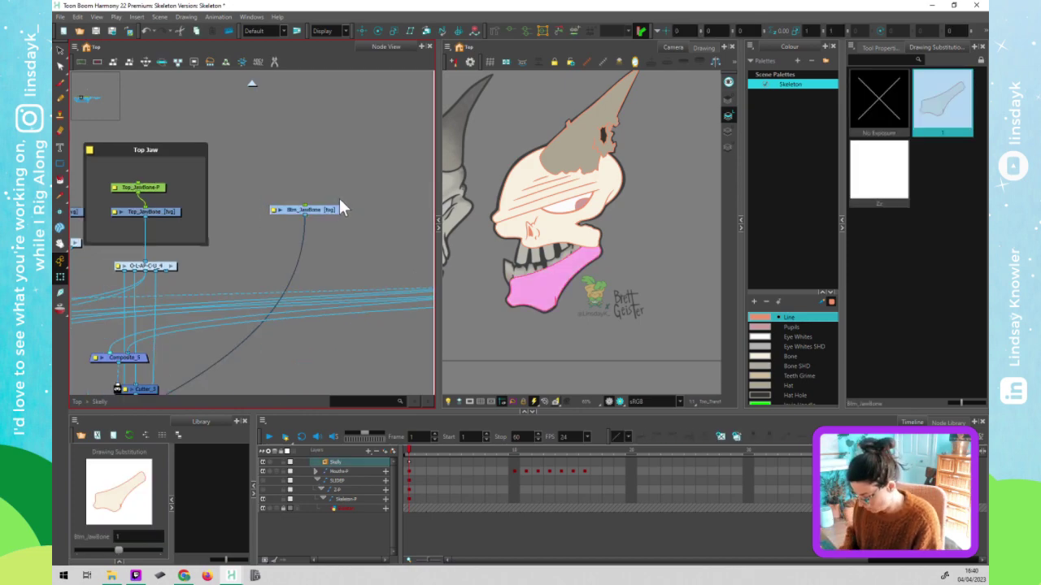
pyautogui.hotkey('ctrl', 'p')
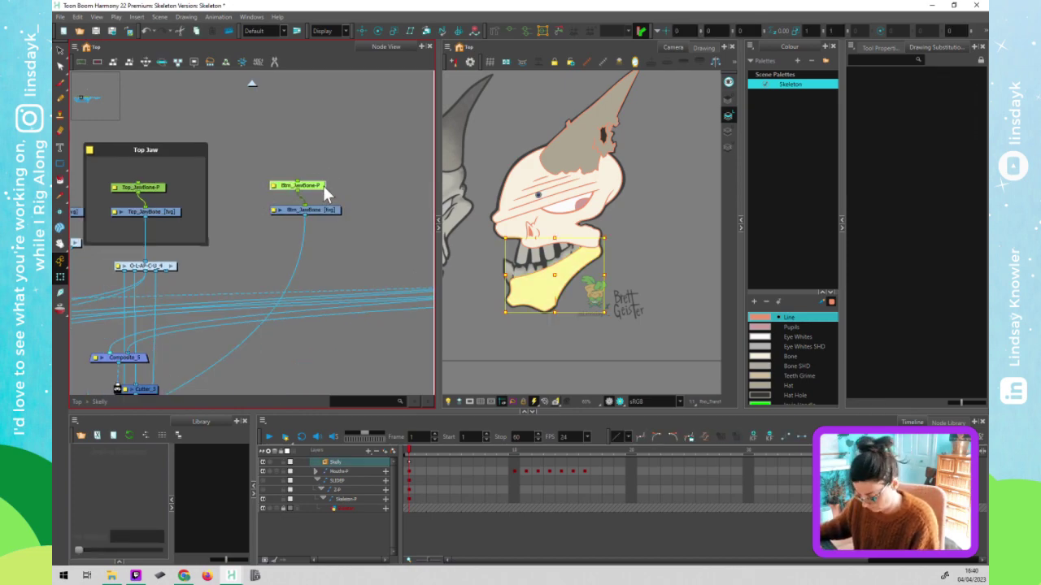
pyautogui.press('Delete')
# - Put a backdrop around the Btm_JawBone drawing and name it BTM Jaw
pyautogui.moveTo(295, 224); pyautogui.dragTo(295, 223)
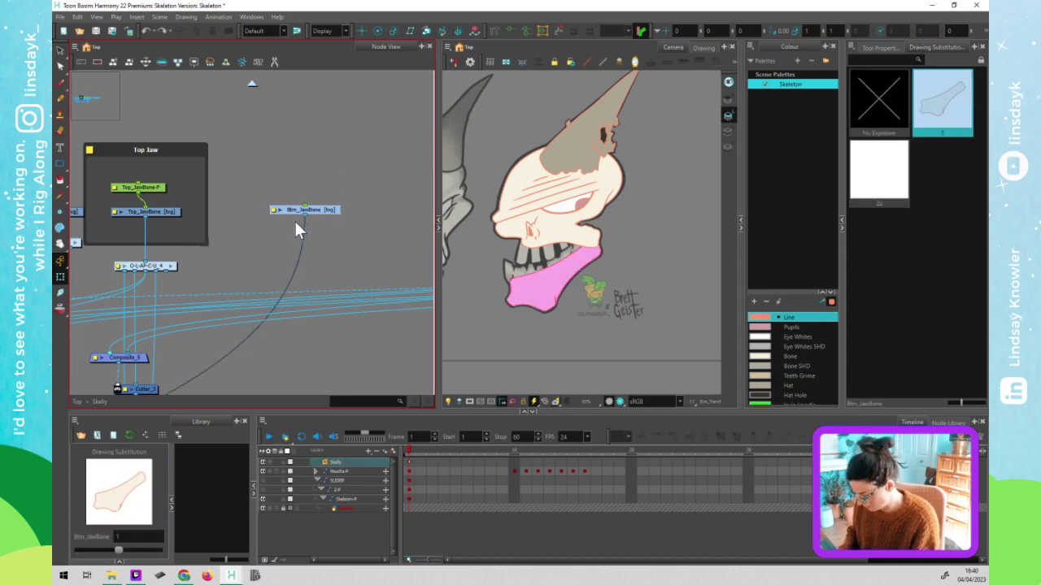
pyautogui.hotkey('ctrl', 'b')
pyautogui.click(248, 172)
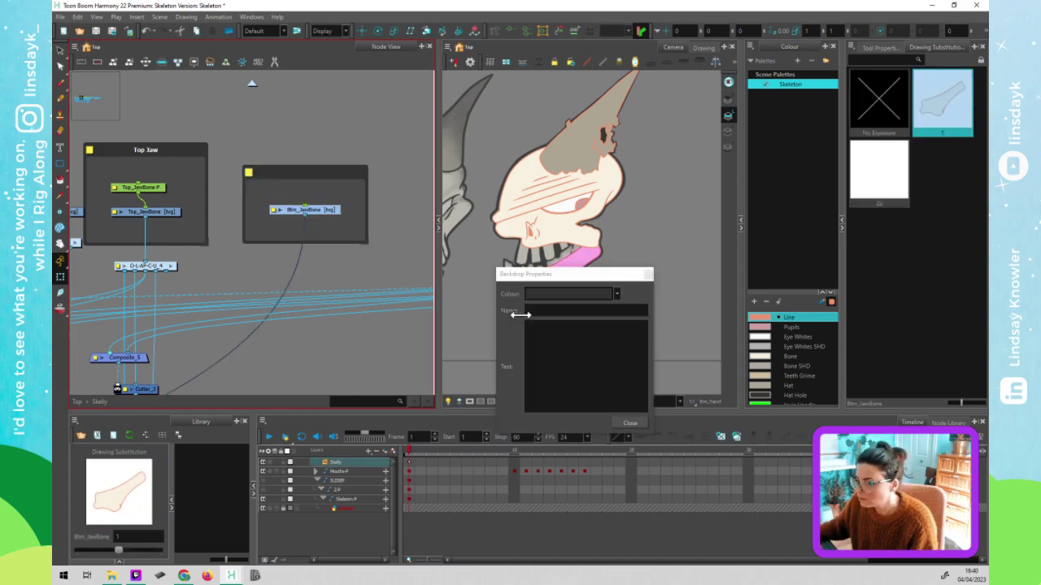
pyautogui.write('B')
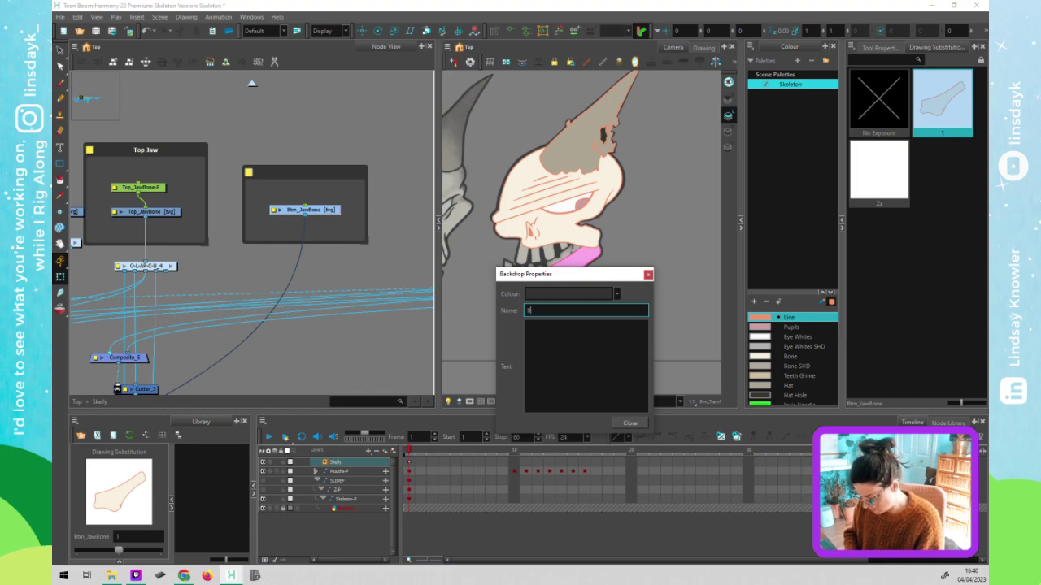
pyautogui.write('TM Jaw')
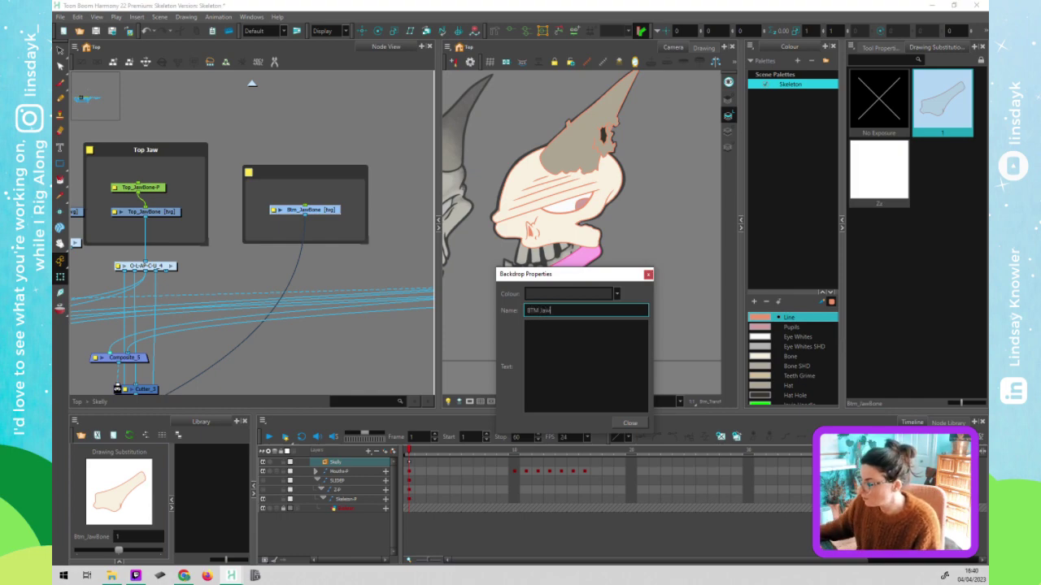
pyautogui.click(629, 422)
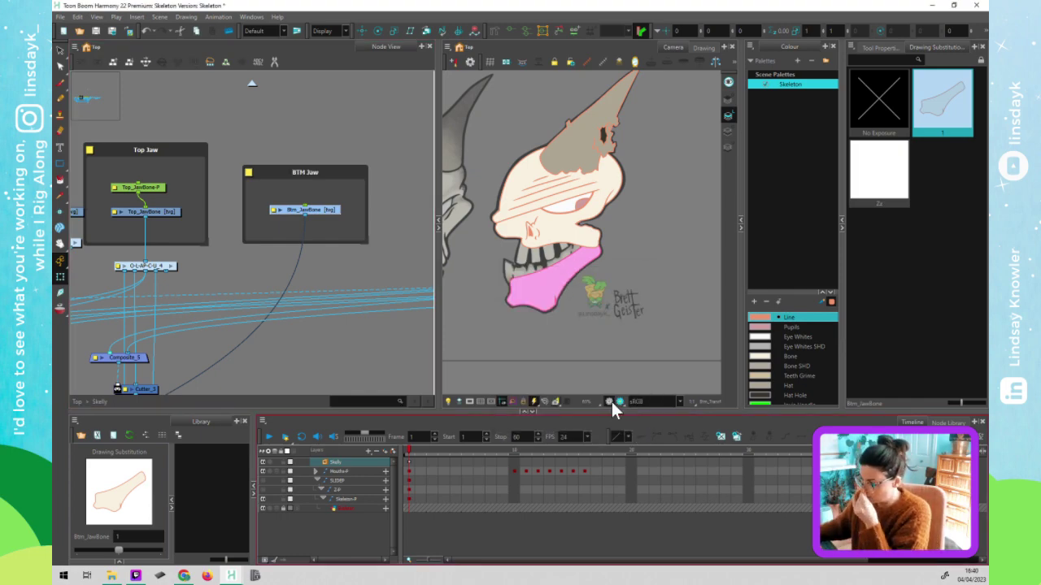
# - Leave the Skelly group and enable the Z-P peg above Skeleton-P so the reference art overlays the skull
pyautogui.click(546, 281)
pyautogui.click(540, 234)
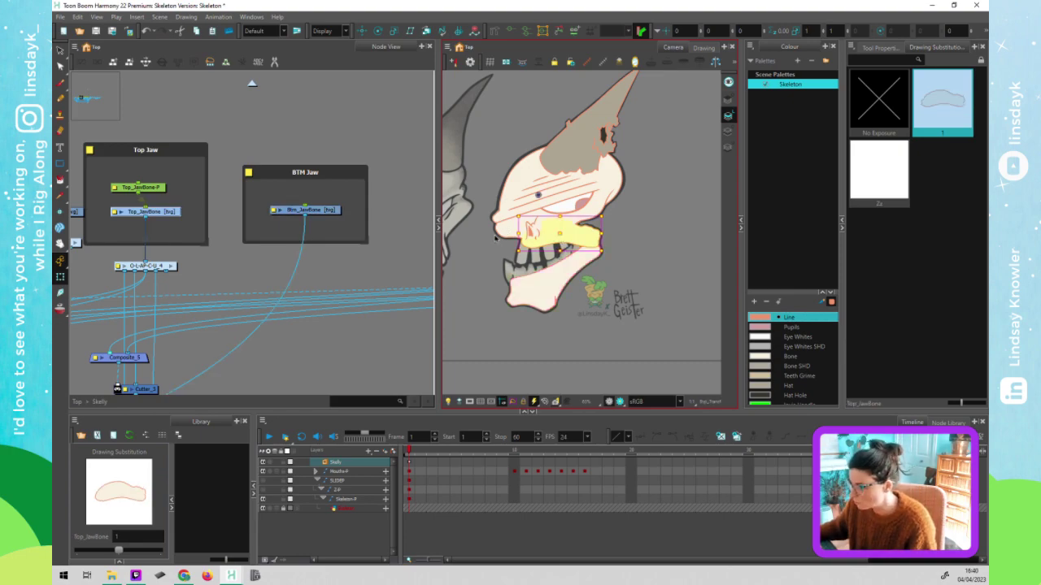
pyautogui.click(481, 258)
pyautogui.click(252, 83)
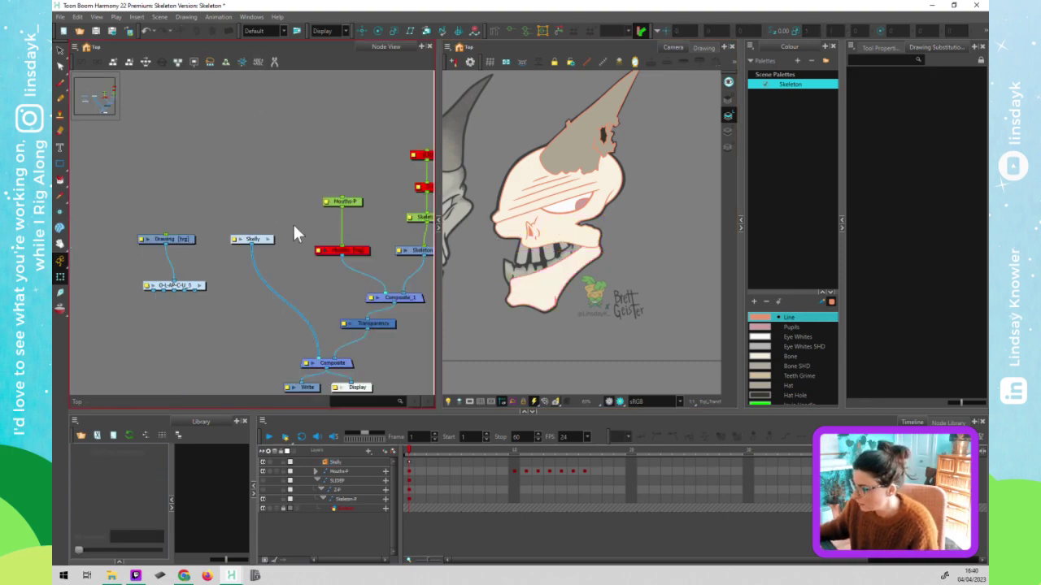
pyautogui.hscroll(3, 358, 203)
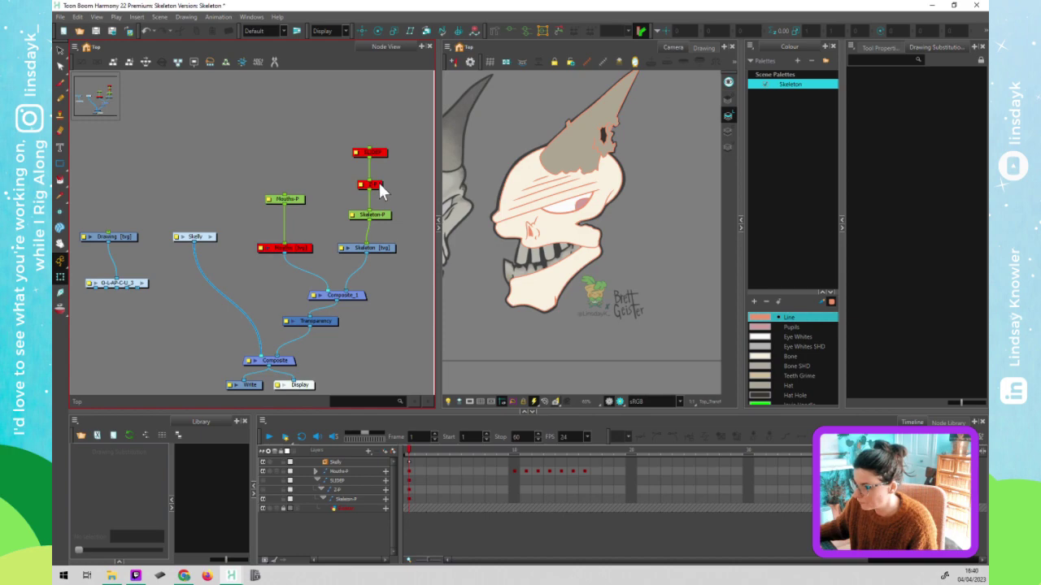
pyautogui.click(379, 187)
pyautogui.click(539, 238)
pyautogui.click(537, 236)
pyautogui.click(331, 311)
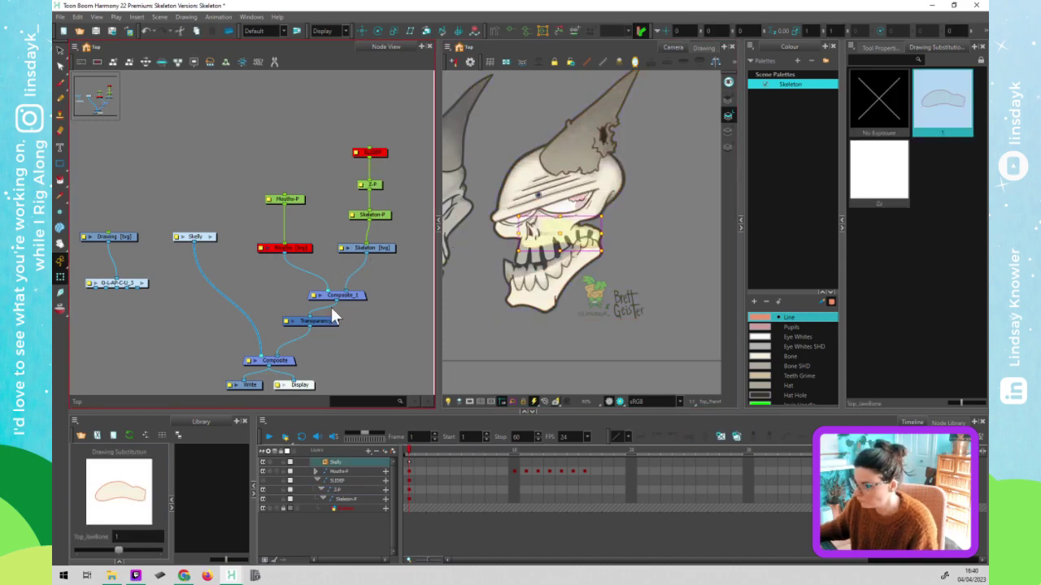
# - Set the Transparency node's transparency to 70
pyautogui.doubleClick(286, 322)
pyautogui.click(530, 282)
pyautogui.write('50')
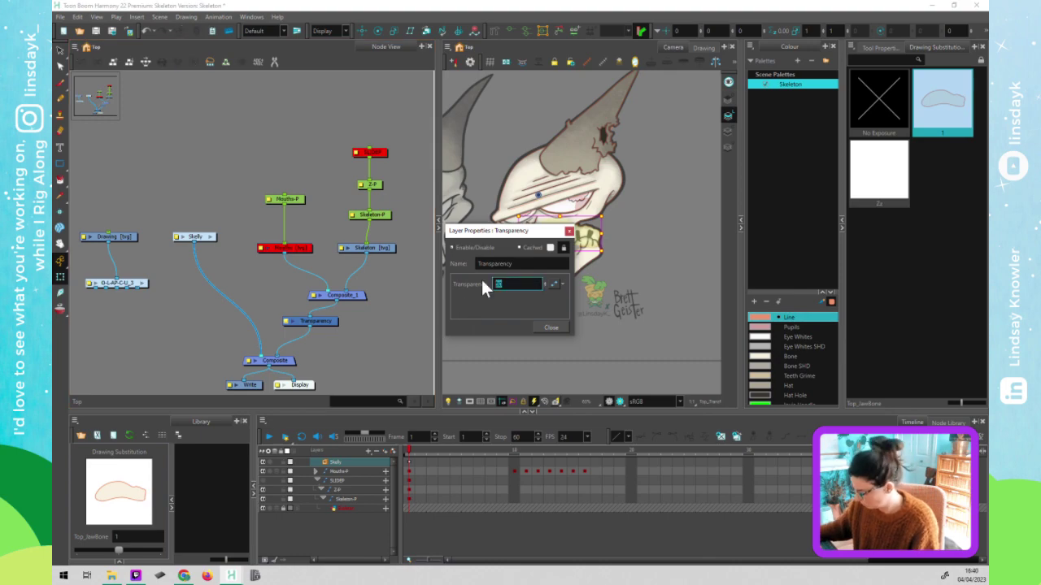
pyautogui.write('70')
pyautogui.press('Return')
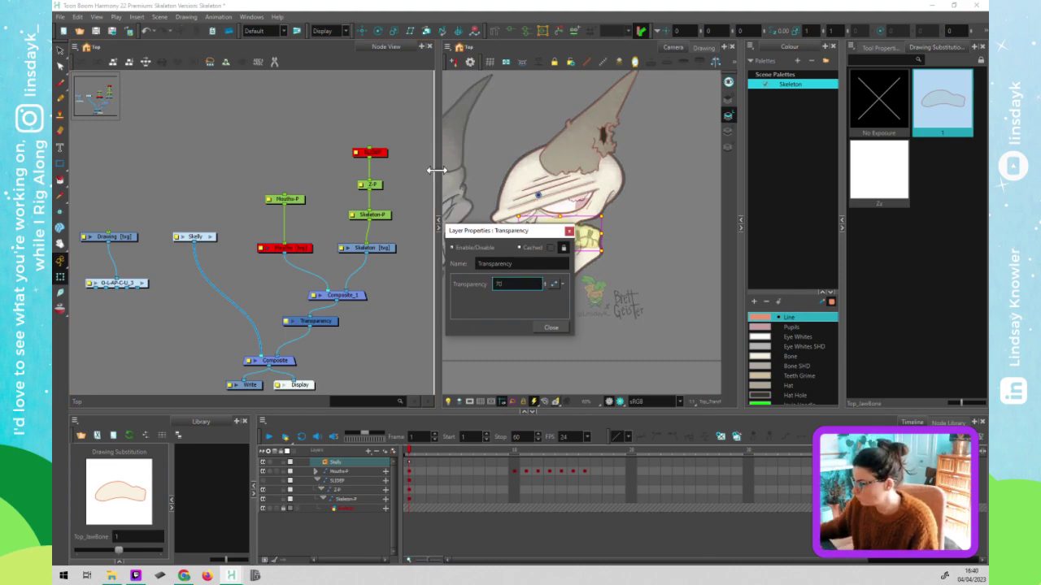
pyautogui.click(551, 328)
pyautogui.click(555, 238)
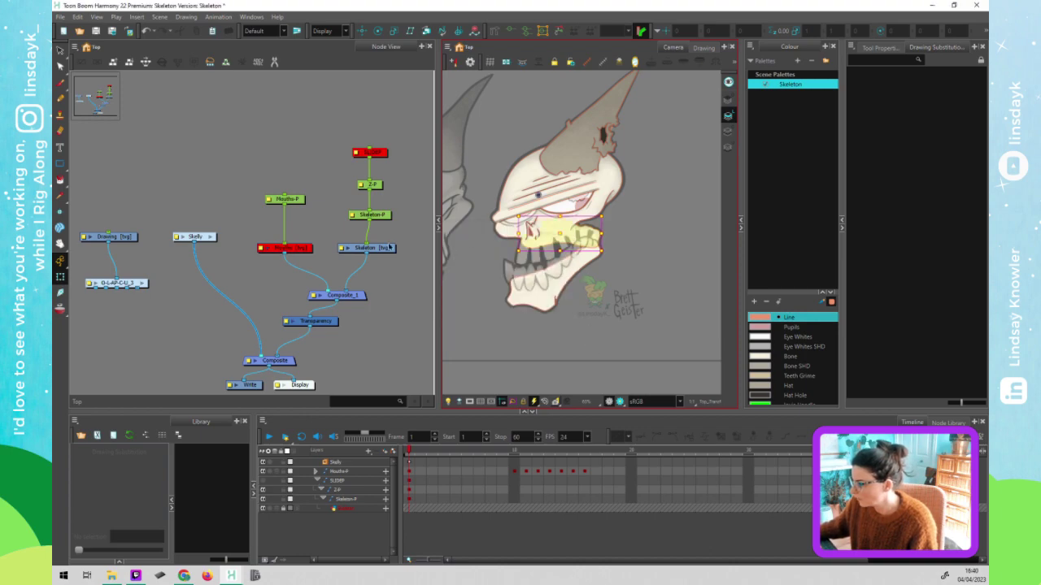
# - Inside the Skelly group, align the Top_JawBone-P peg above its drawing and move the BTM Jaw backdrop slightly away from Top Jaw
pyautogui.click(196, 264)
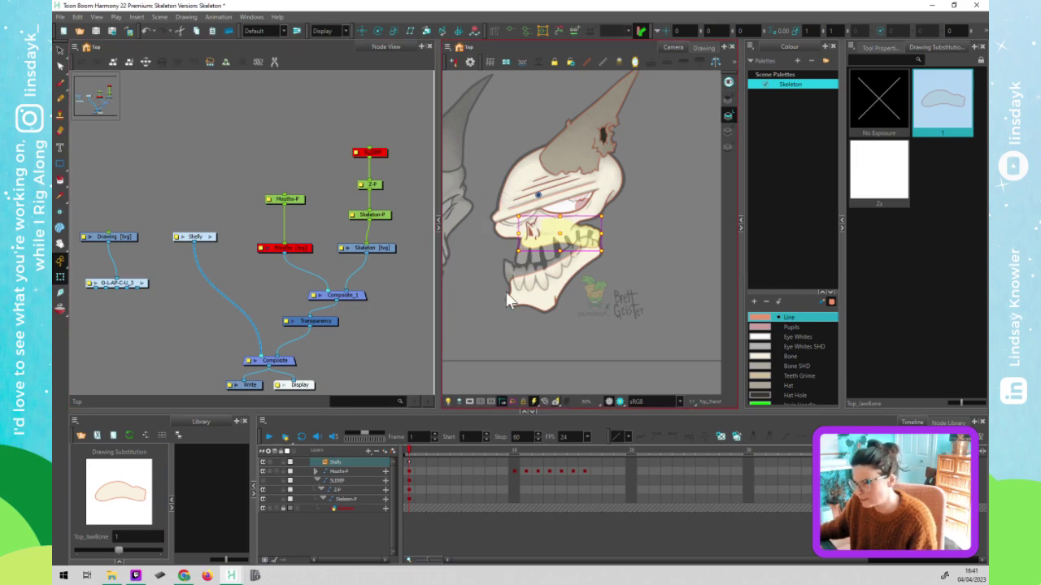
pyautogui.click(210, 236)
pyautogui.click(230, 250)
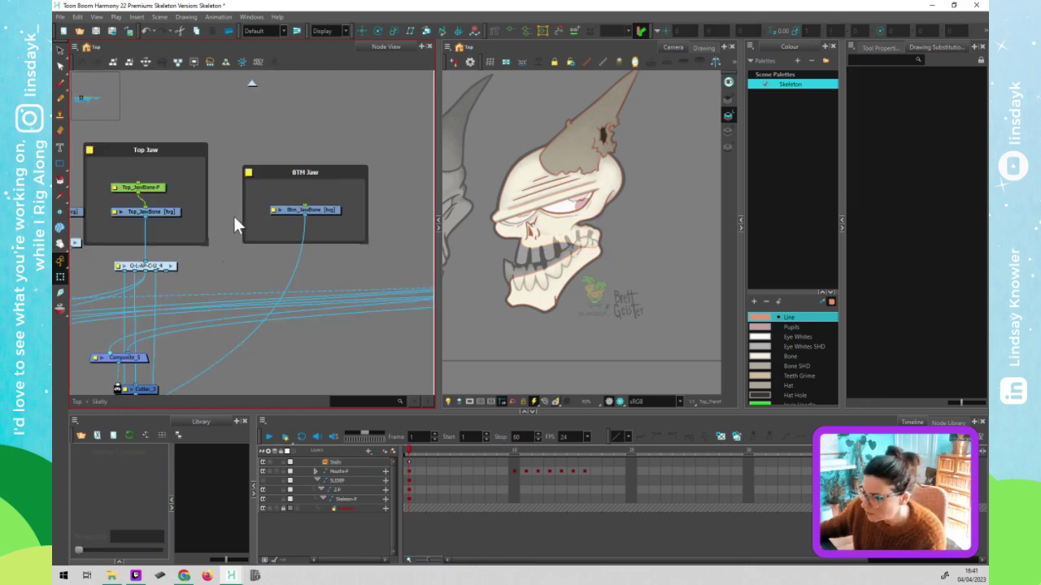
pyautogui.click(157, 189)
pyautogui.moveTo(157, 189); pyautogui.dragTo(164, 187)
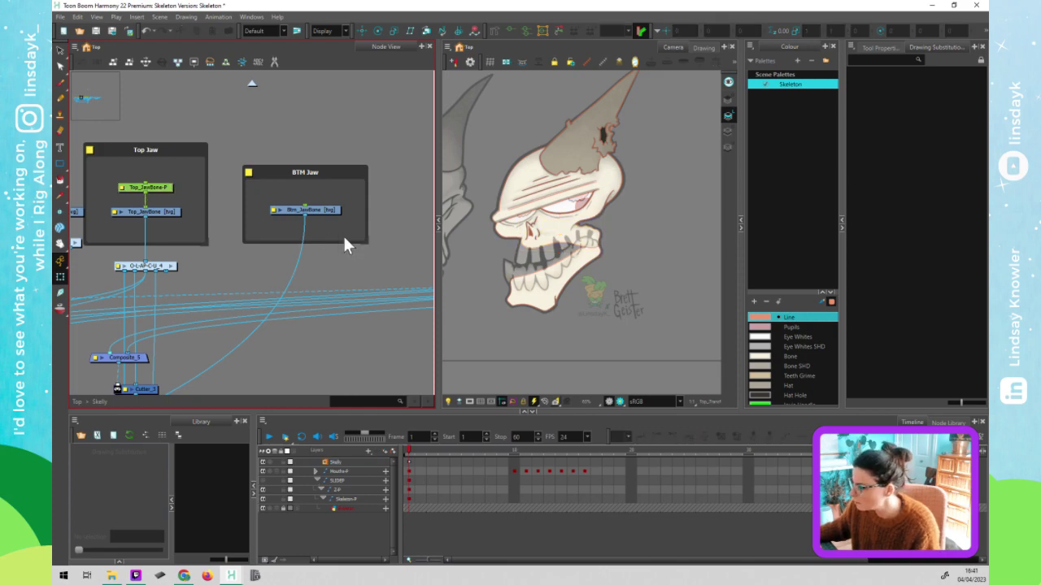
pyautogui.moveTo(334, 169); pyautogui.dragTo(349, 171)
pyautogui.click(332, 140)
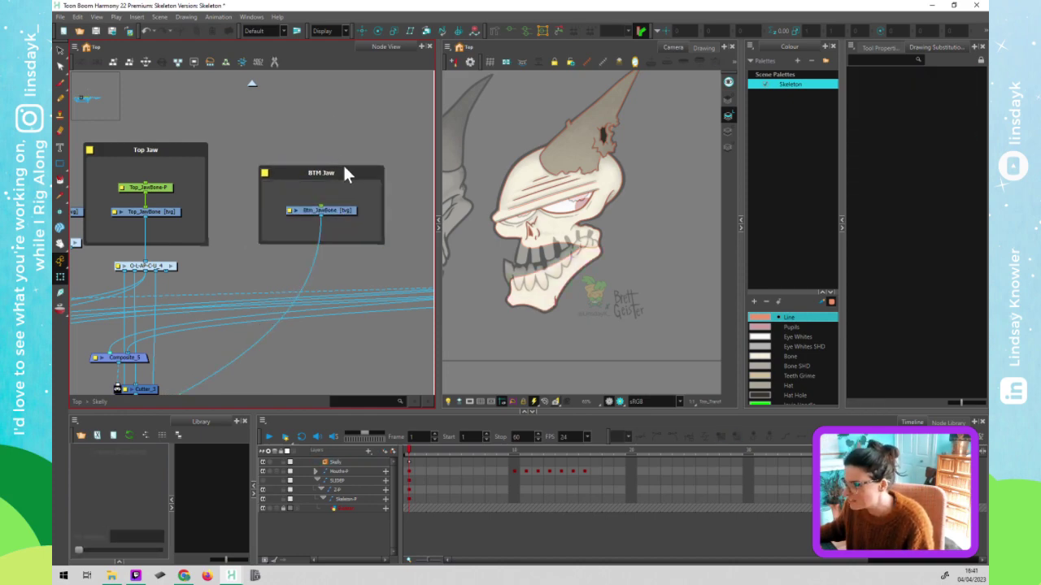
# - Raise the BTM Jaw backdrop in the node network so it lines up with the Top Jaw backdrop
pyautogui.click(583, 240)
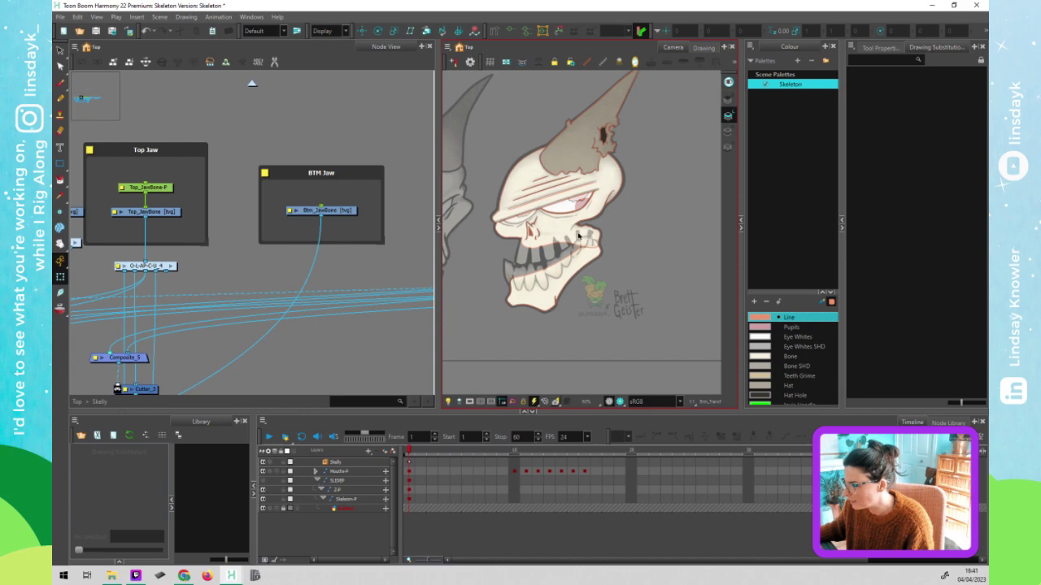
pyautogui.click(357, 253)
pyautogui.scroll(-4, 224, 276)
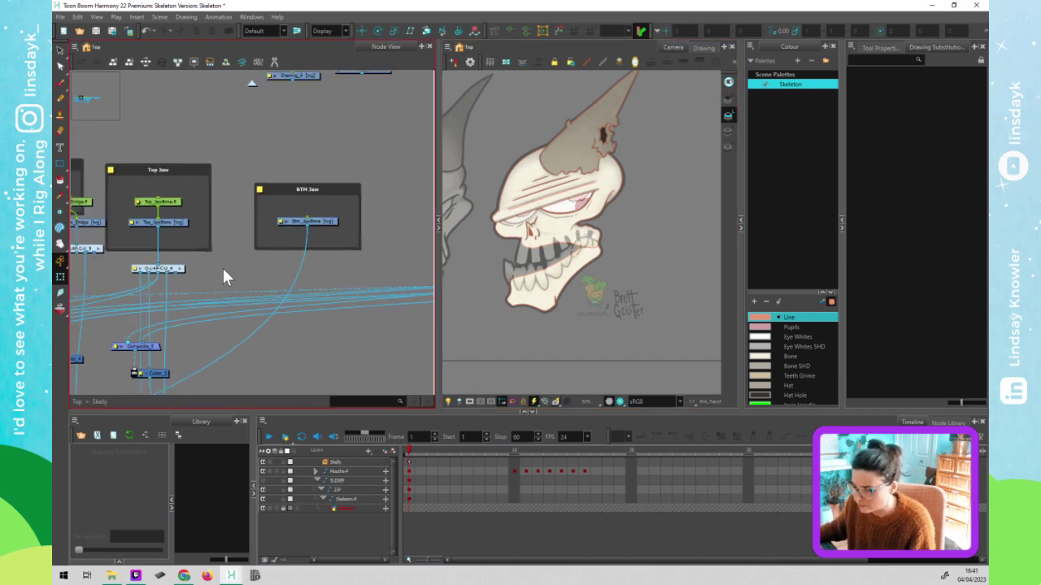
pyautogui.scroll(-1, 223, 271)
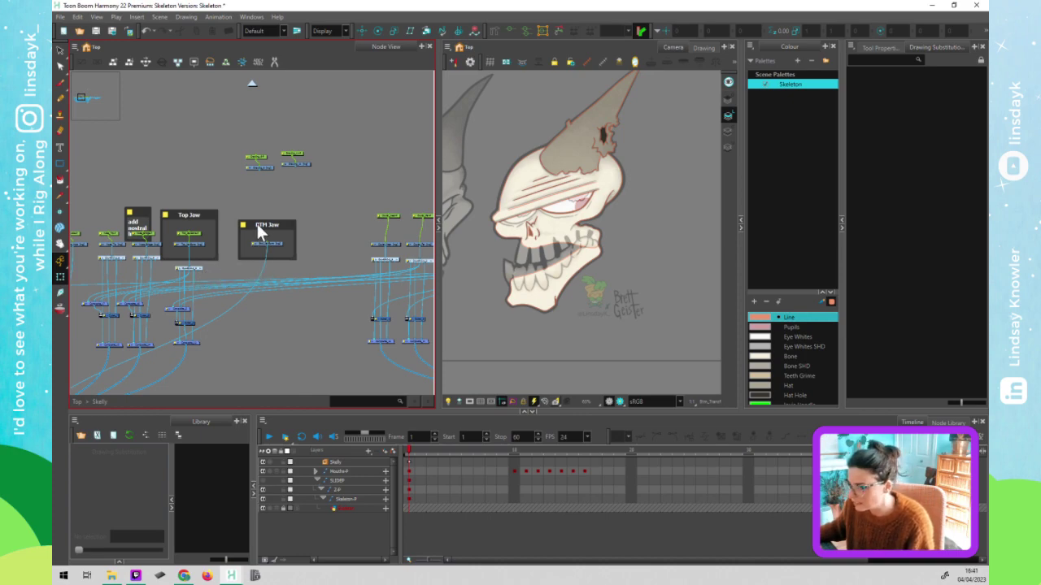
pyautogui.click(284, 223)
pyautogui.moveTo(285, 223); pyautogui.dragTo(287, 213)
pyautogui.click(296, 254)
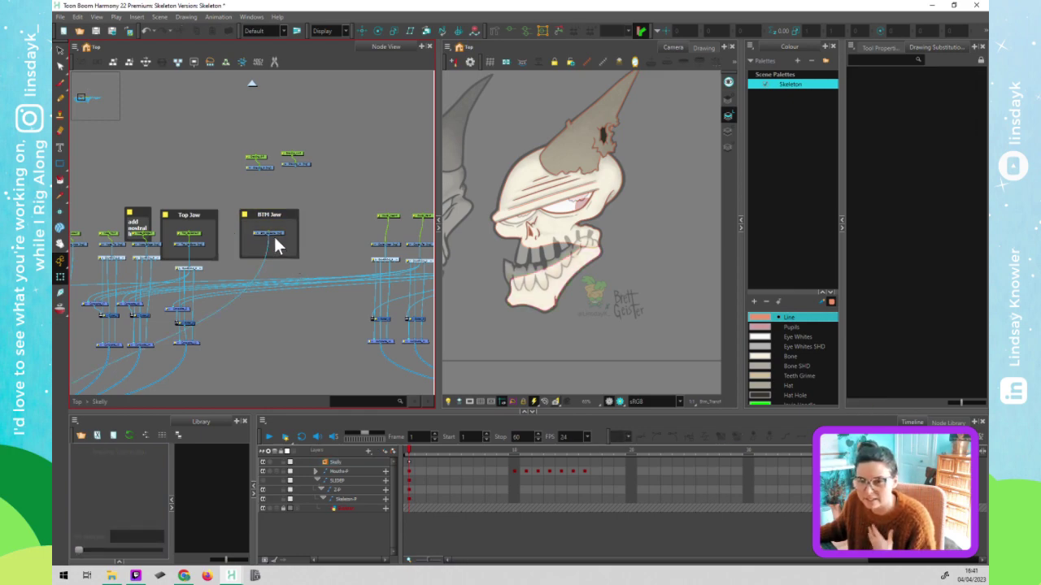
# - Lower the Btm_JawBone drawing inside the BTM Jaw backdrop and move the backdrop further away from Top Jaw
pyautogui.click(277, 242)
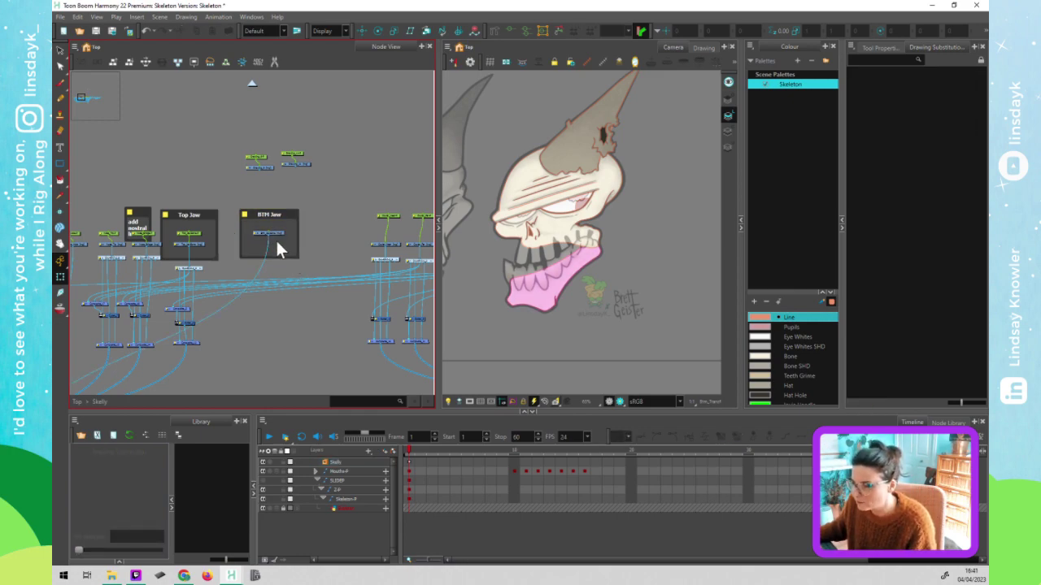
pyautogui.click(276, 240)
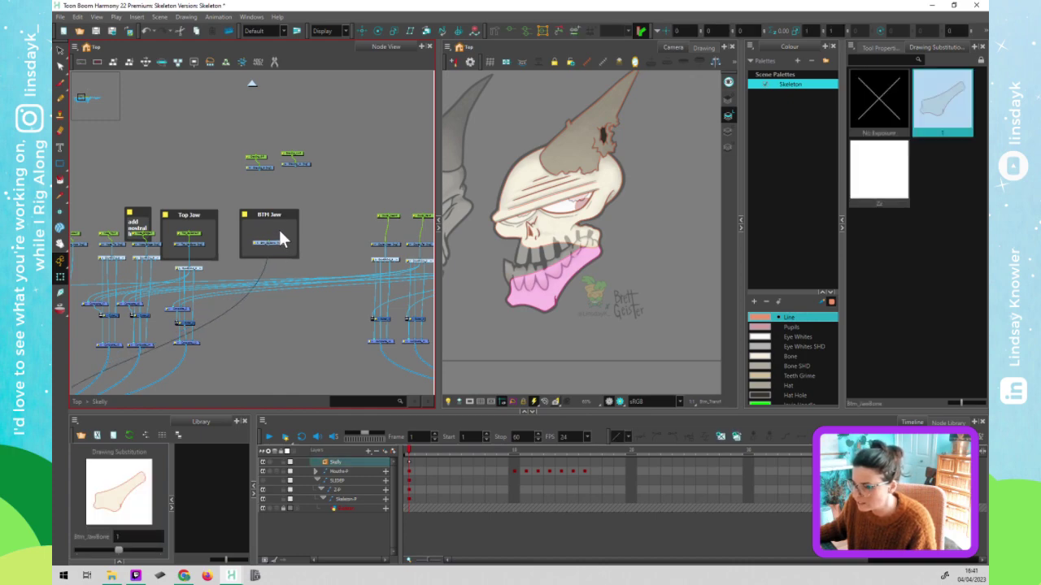
pyautogui.click(272, 235)
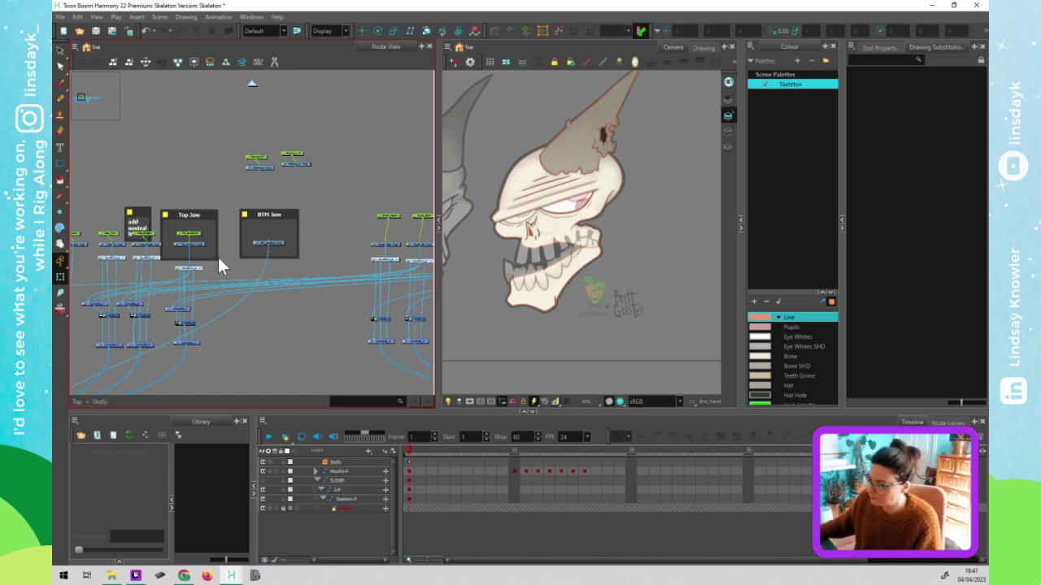
pyautogui.scroll(-3, 317, 325)
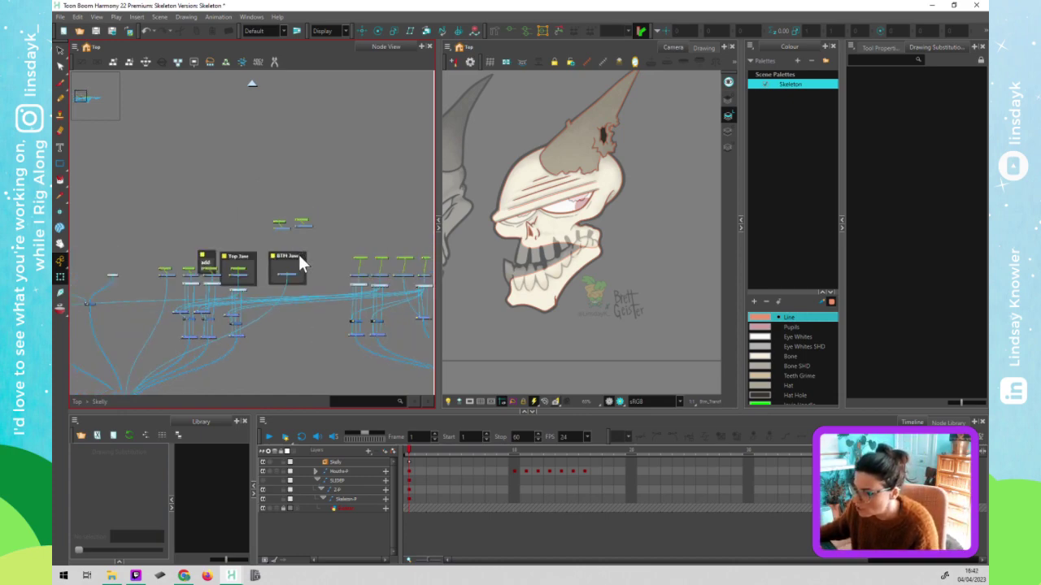
pyautogui.moveTo(301, 260); pyautogui.dragTo(321, 259)
# - Disable the composite that collects the skull and horn drawings
pyautogui.scroll(-2, 301, 329)
pyautogui.moveTo(333, 278); pyautogui.dragTo(252, 236)
pyautogui.click(352, 332)
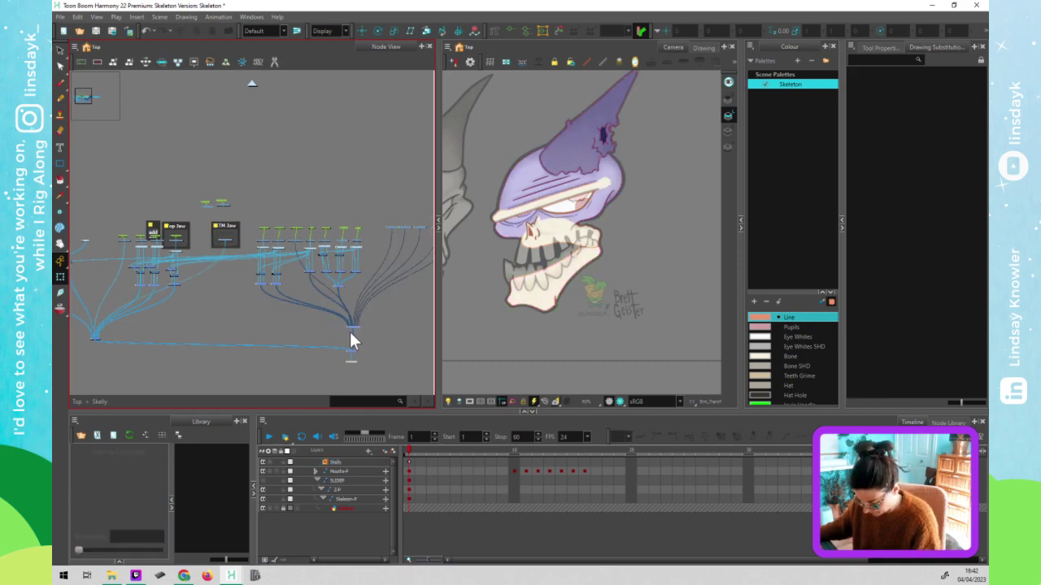
pyautogui.click(389, 327)
pyautogui.moveTo(367, 318); pyautogui.dragTo(311, 318)
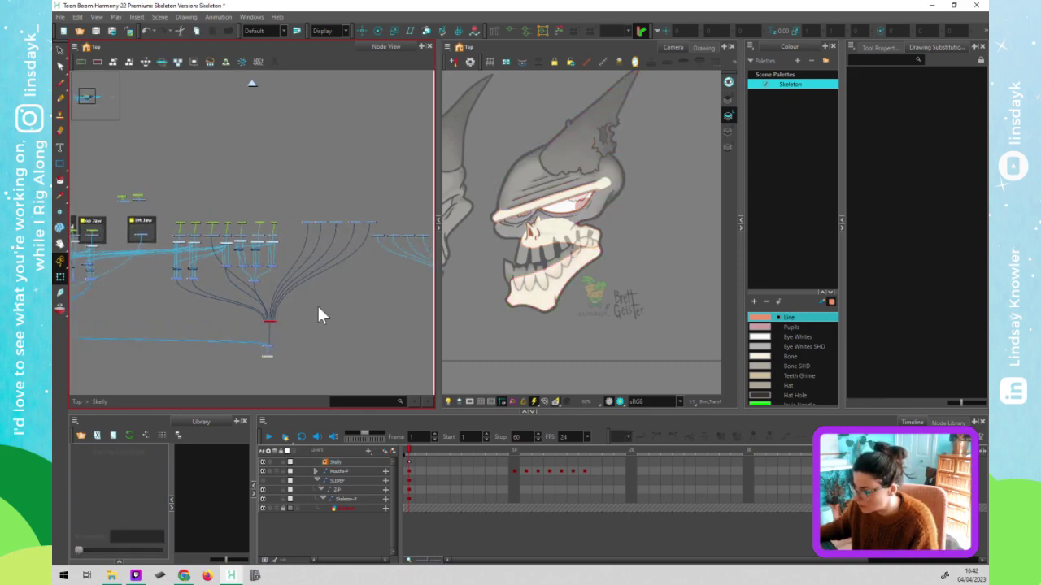
# - Move the loose unconnected drawings above the row of spare drawings and delete the leftover note backdrop beside them
pyautogui.scroll(-5, 370, 283)
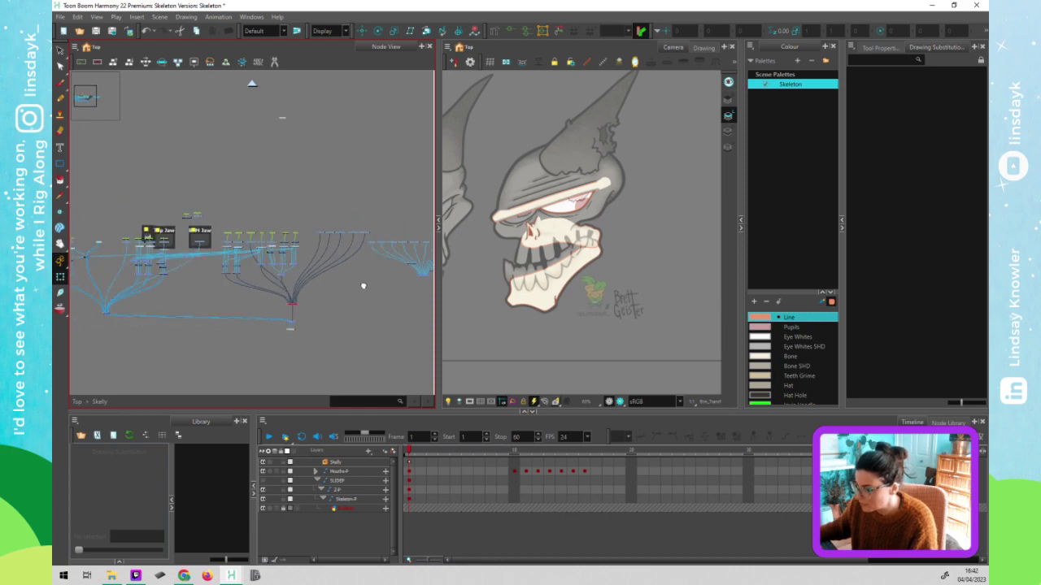
pyautogui.hscroll(3, 350, 290)
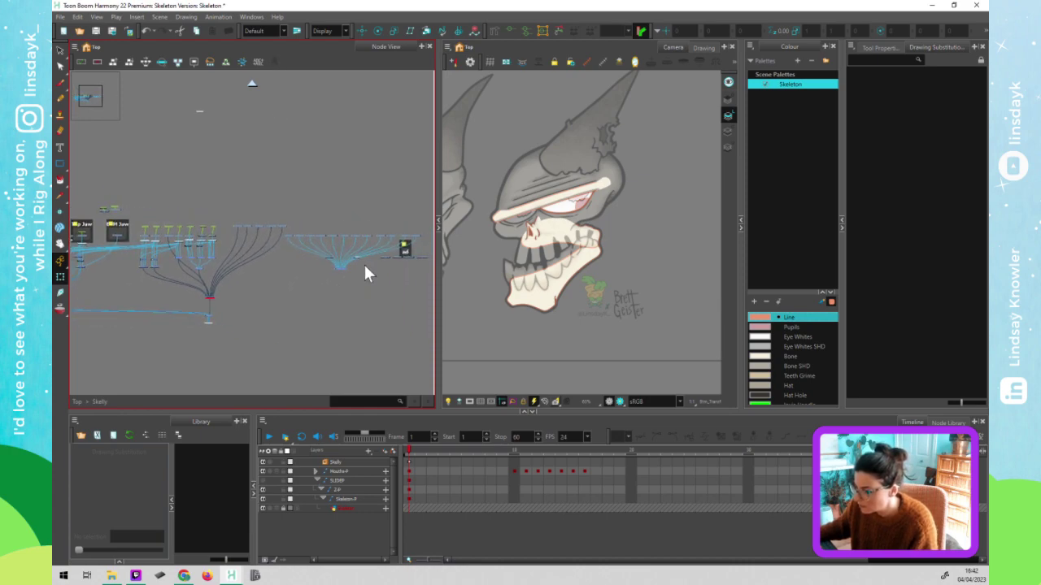
pyautogui.moveTo(306, 254); pyautogui.dragTo(434, 257)
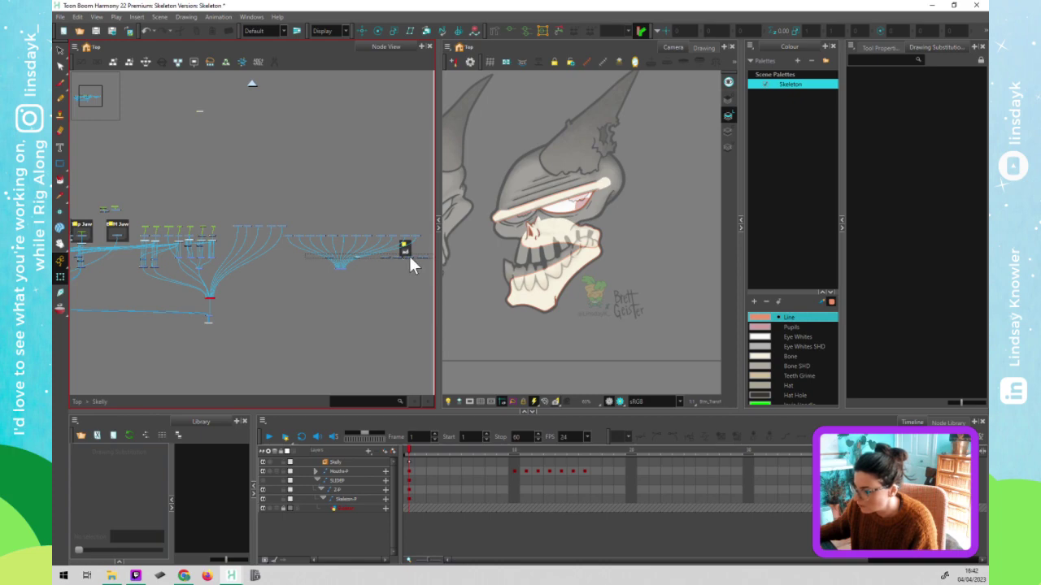
pyautogui.click(409, 254)
pyautogui.moveTo(424, 257); pyautogui.dragTo(415, 177)
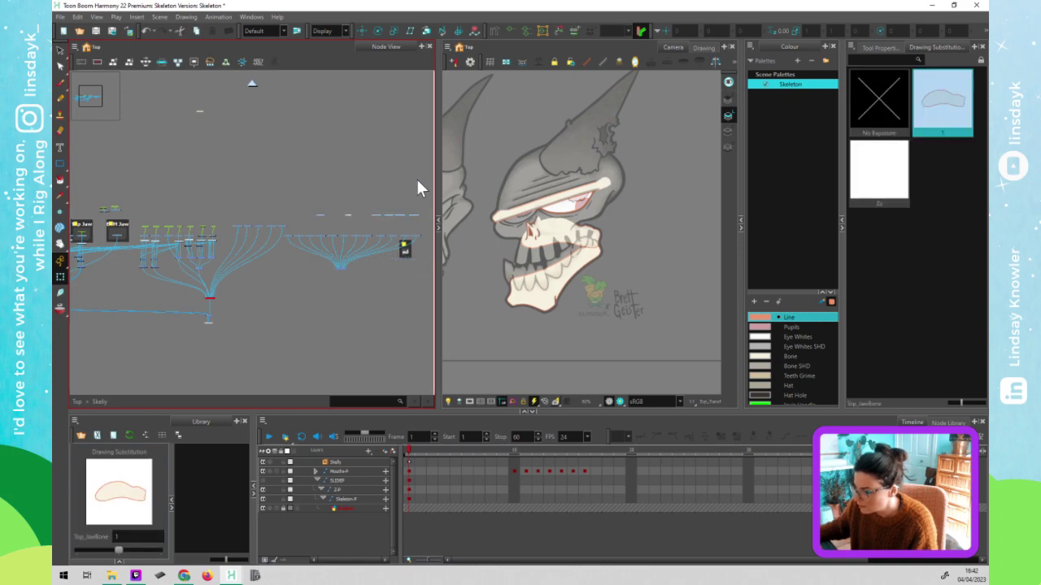
pyautogui.click(420, 270)
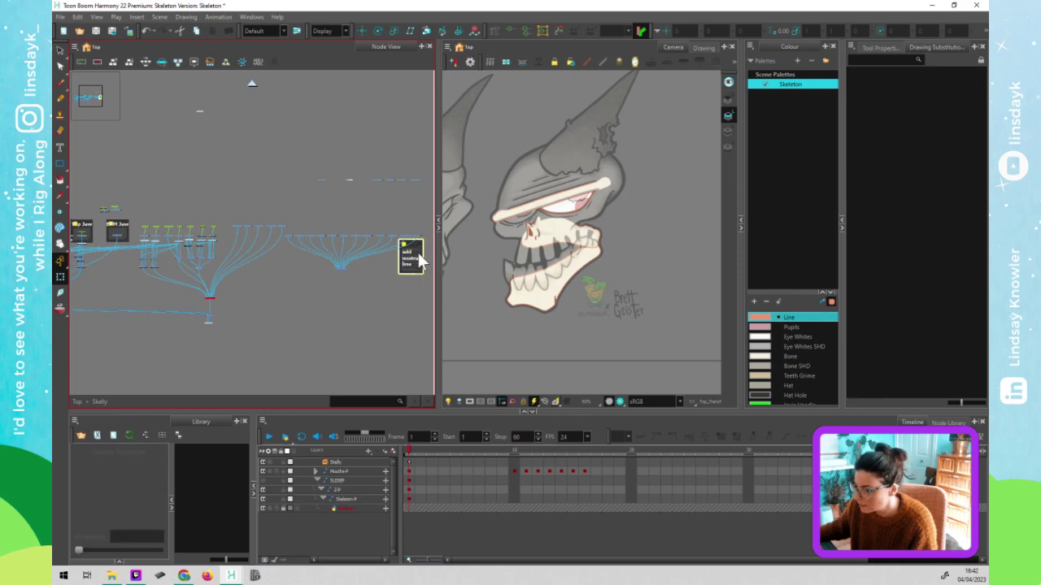
# - Move the spare drawings and their composite out of the way, then shift the skull node cluster further from the jaw backdrops
pyautogui.moveTo(423, 226); pyautogui.dragTo(311, 280)
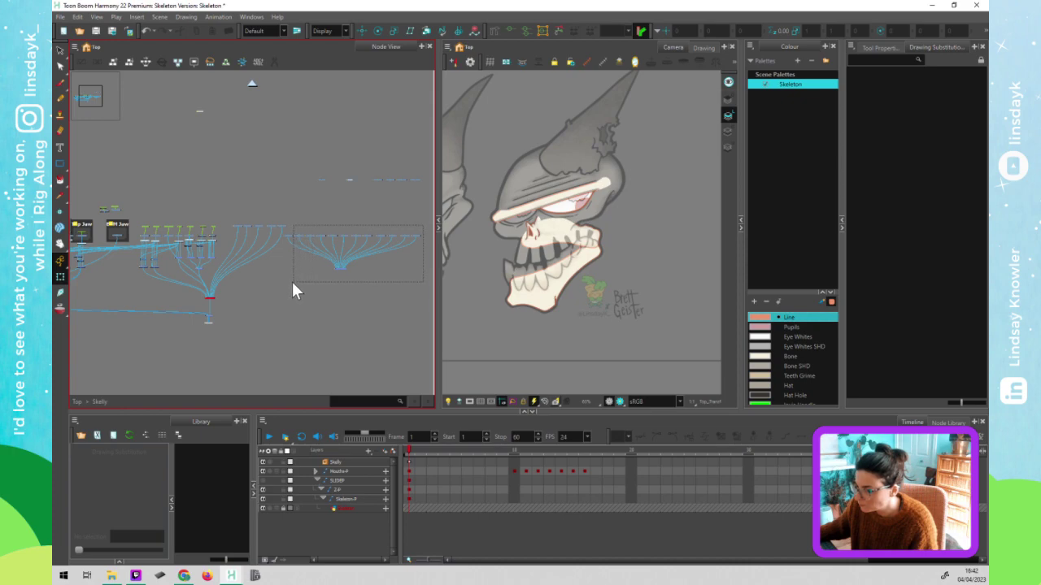
pyautogui.moveTo(291, 282); pyautogui.dragTo(293, 281)
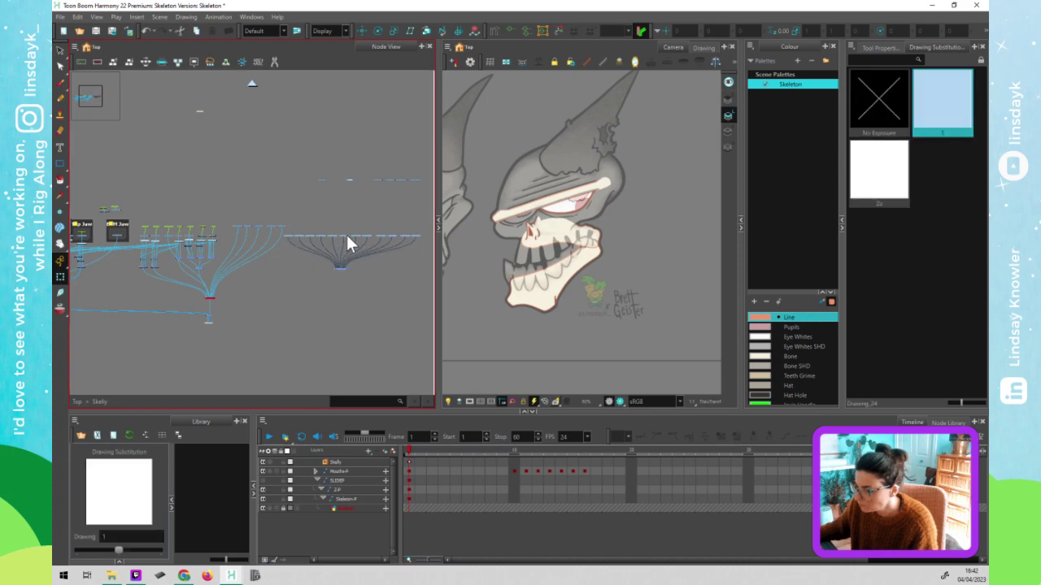
pyautogui.moveTo(346, 237); pyautogui.dragTo(158, 153)
pyautogui.moveTo(313, 213)
pyautogui.mouseDown()
pyautogui.moveTo(176, 301)
pyautogui.moveTo(147, 312)
pyautogui.moveTo(140, 301)
pyautogui.mouseUp()
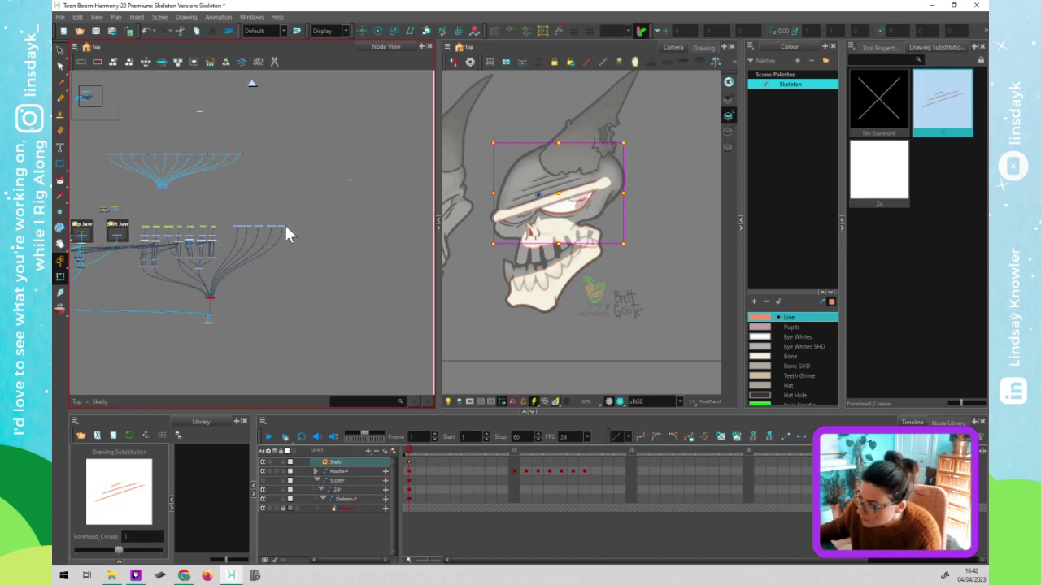
pyautogui.moveTo(286, 233); pyautogui.dragTo(419, 223)
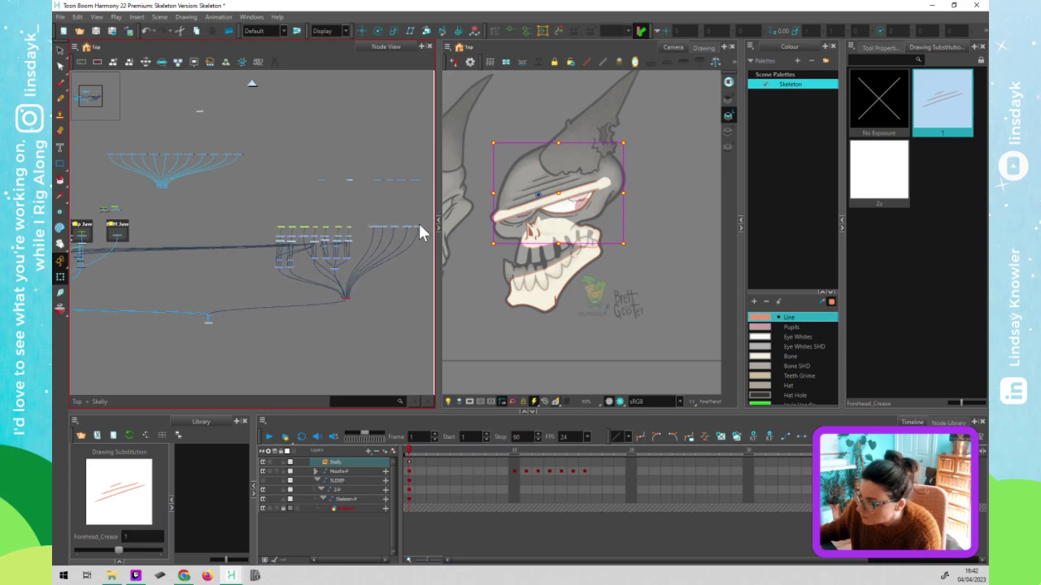
pyautogui.click(406, 282)
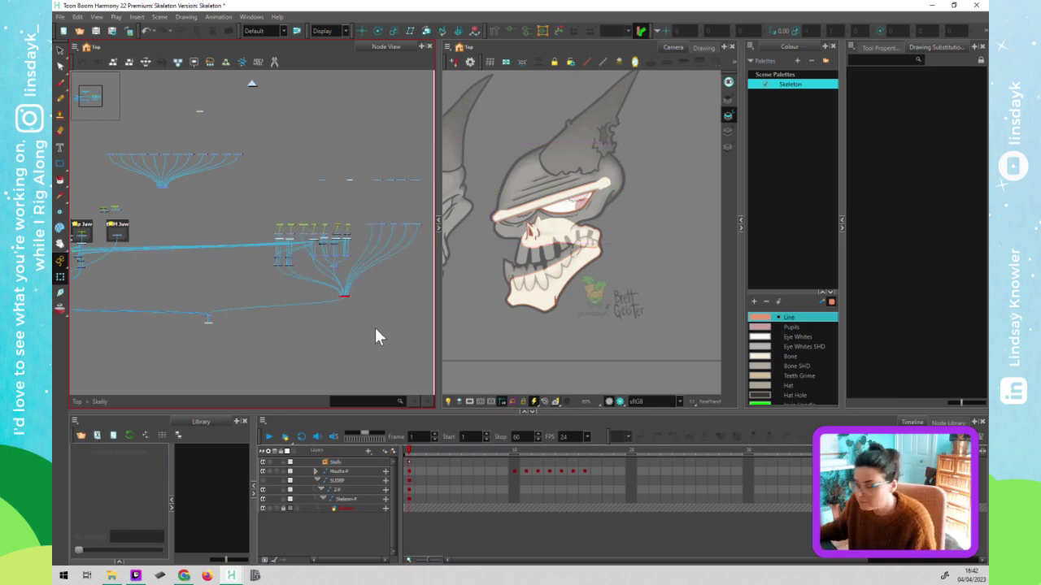
# - Lower the disabled skull composite, and move the group's final composite and output well below the node clusters
pyautogui.click(345, 296)
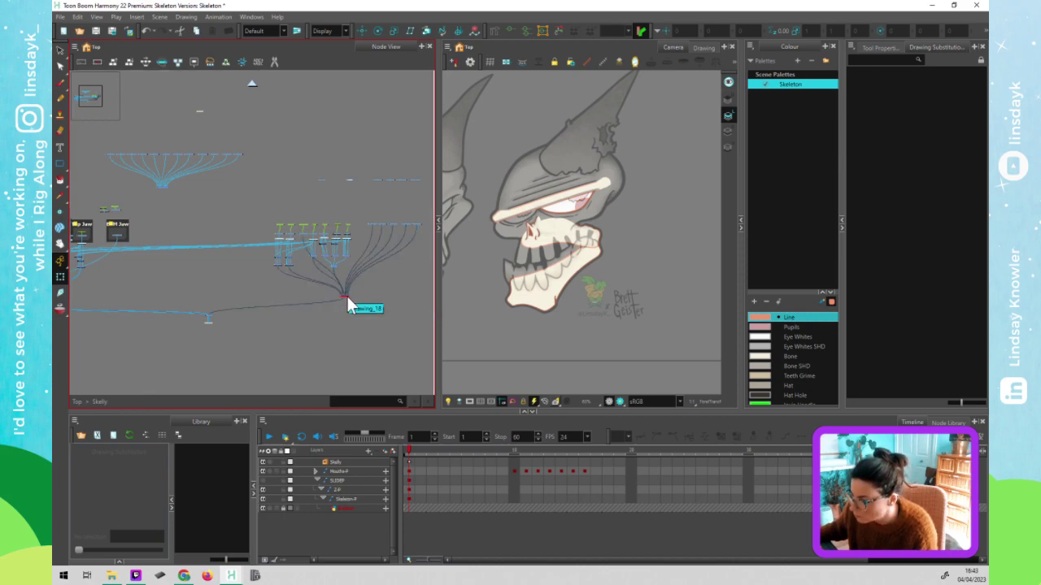
pyautogui.moveTo(347, 298); pyautogui.dragTo(350, 312)
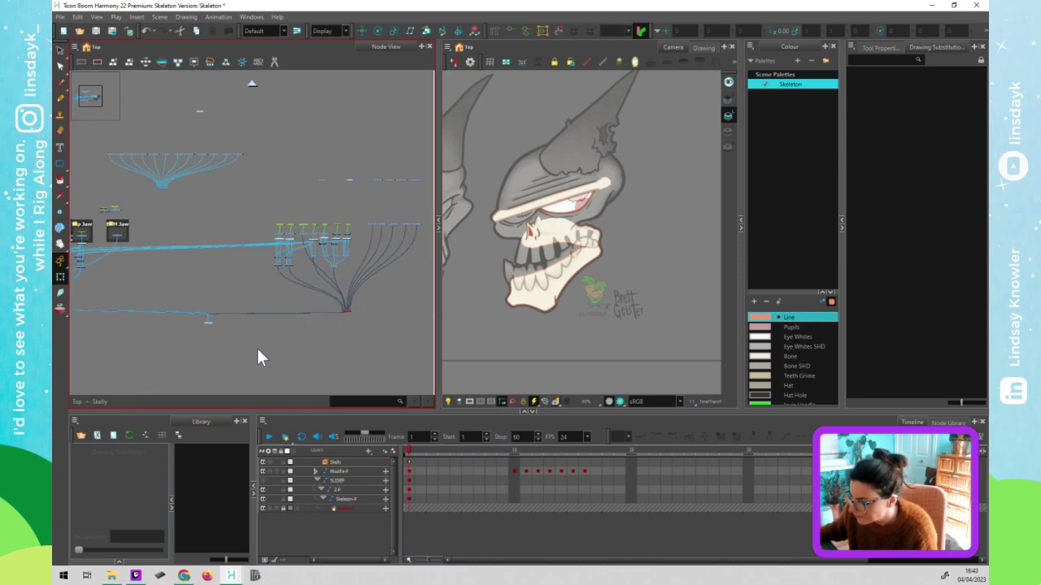
pyautogui.click(198, 313)
pyautogui.moveTo(210, 325); pyautogui.dragTo(209, 357)
pyautogui.click(215, 307)
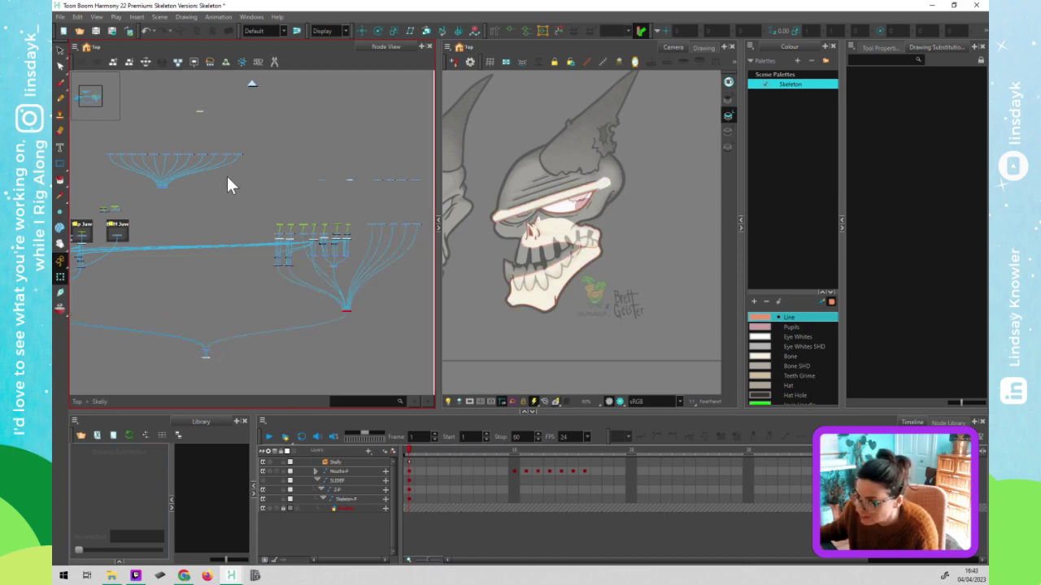
# - Place the spare drawings and their composite in the gap between the BTM Jaw backdrop and the skull node cluster
pyautogui.moveTo(260, 197)
pyautogui.mouseDown()
pyautogui.moveTo(108, 192)
pyautogui.moveTo(112, 151)
pyautogui.moveTo(154, 237)
pyautogui.moveTo(139, 232)
pyautogui.mouseUp()
pyautogui.click(147, 254)
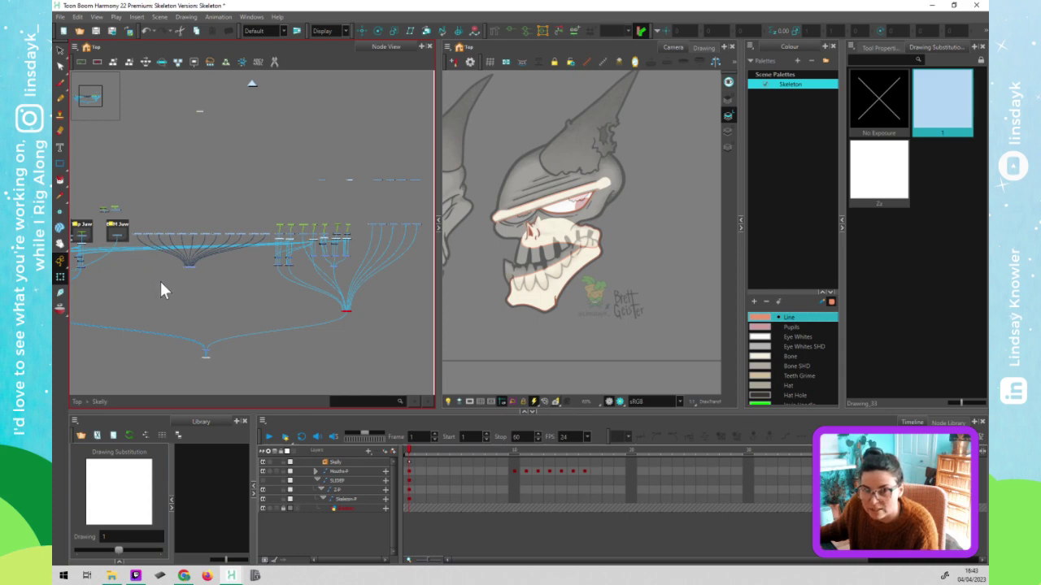
pyautogui.hscroll(-2, 228, 291)
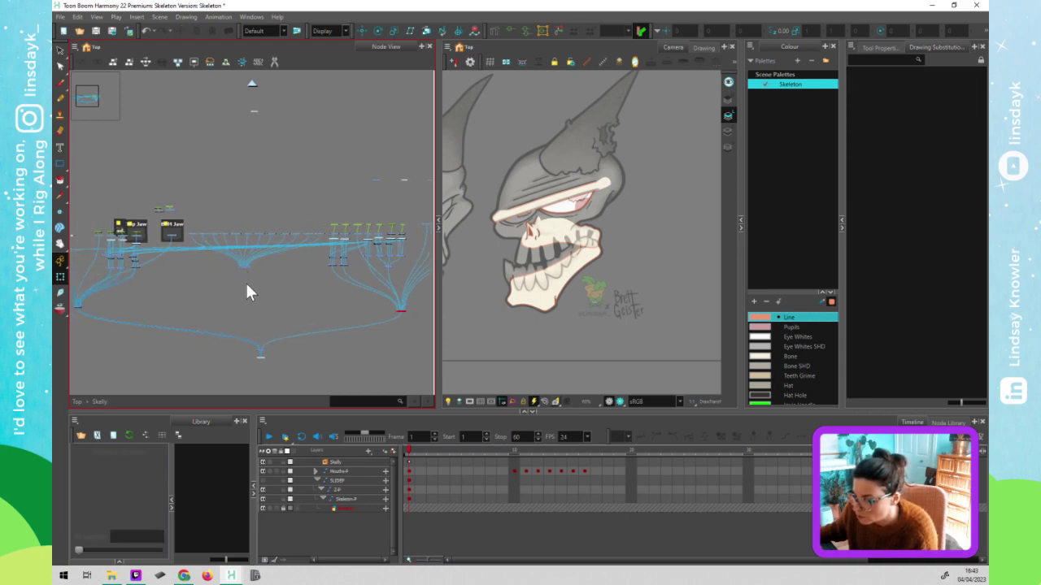
pyautogui.hscroll(-3, 210, 302)
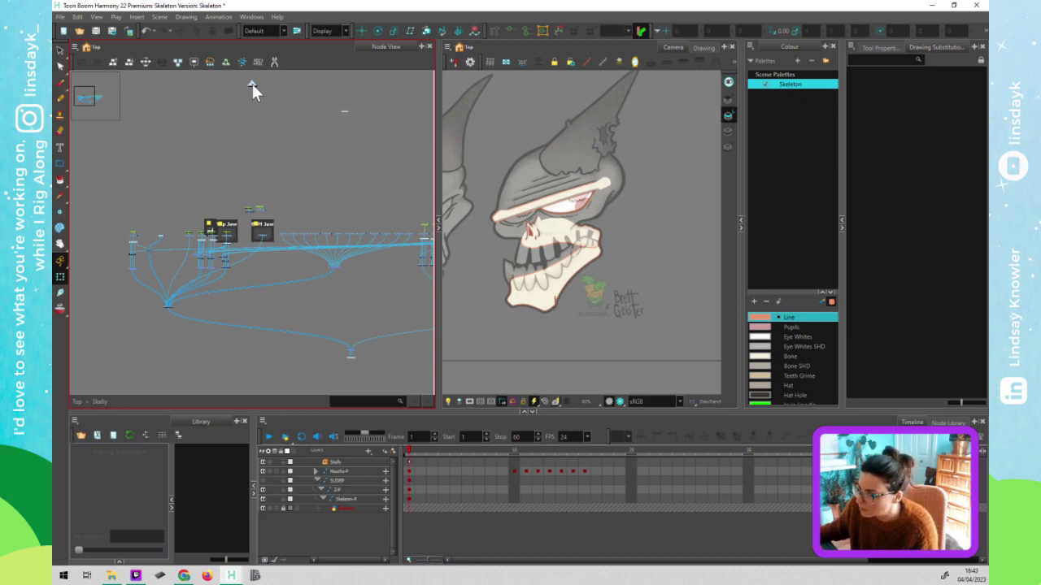
# - Leave the Skelly group, enable the Mouths drawing and move it with its Mouths-P peg to the other side of the Skeleton chain
pyautogui.hotkey('ctrl', 'shift', 'Return')
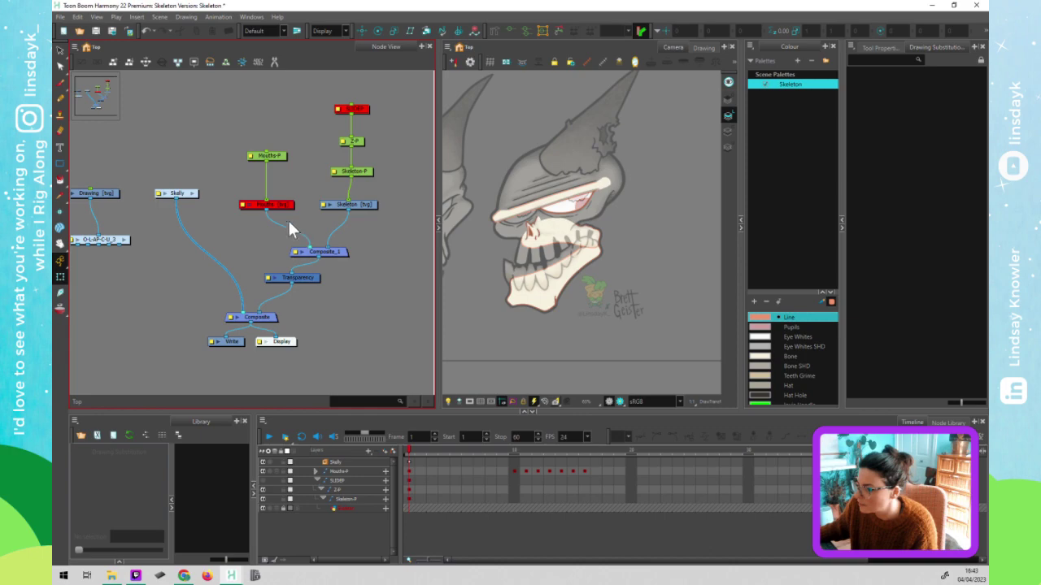
pyautogui.click(278, 208)
pyautogui.press('a')
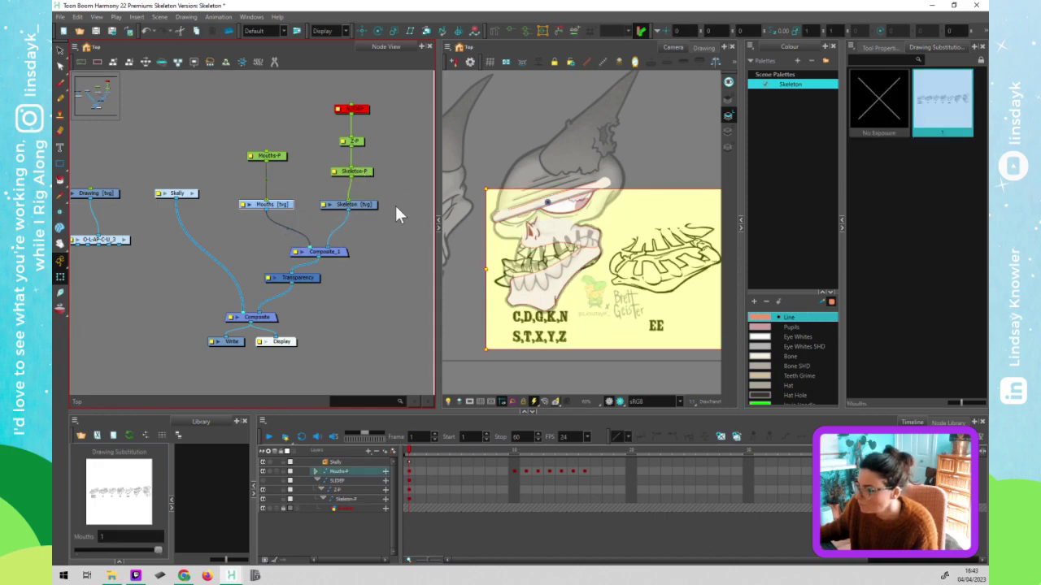
pyautogui.click(374, 229)
pyautogui.scroll(-2, 370, 231)
pyautogui.moveTo(302, 210)
pyautogui.mouseDown()
pyautogui.moveTo(408, 207)
pyautogui.moveTo(311, 187)
pyautogui.mouseUp()
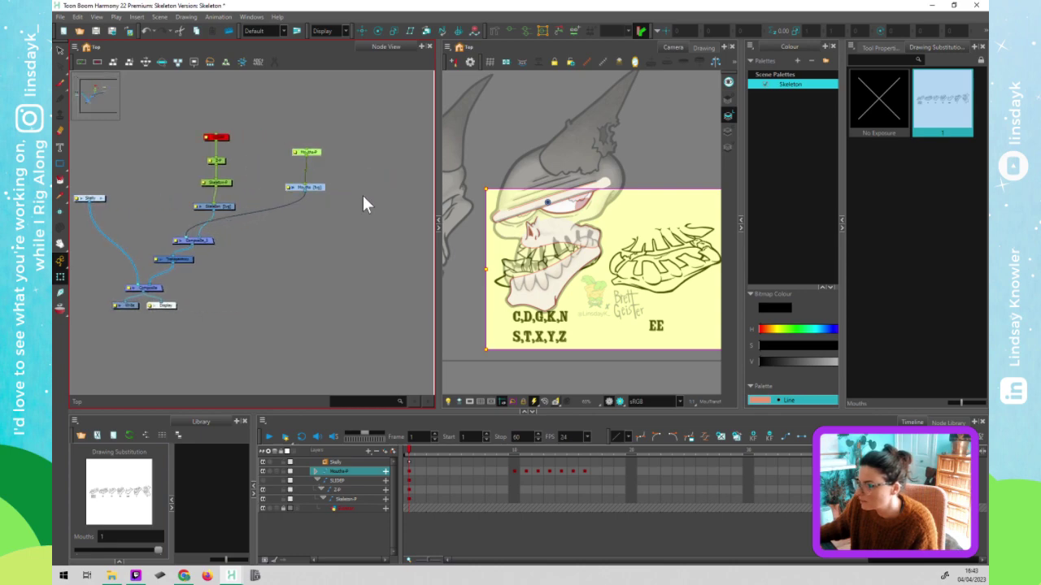
# - Duplicate the Mouths drawing and its Mouths-P peg with Paste Special and place the copy beside the original
pyautogui.press('Delete')
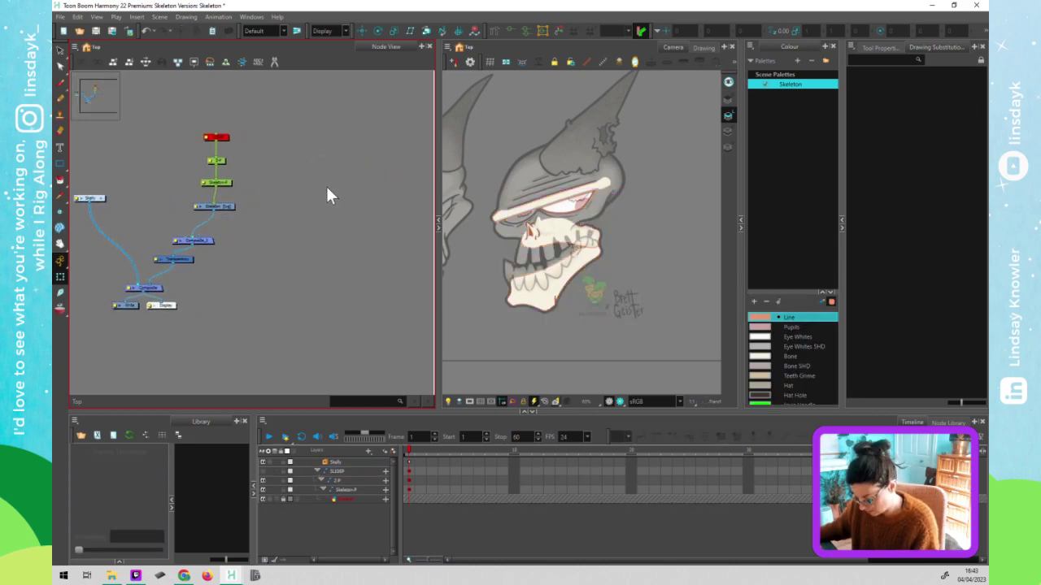
pyautogui.hotkey('ctrl', 'z')
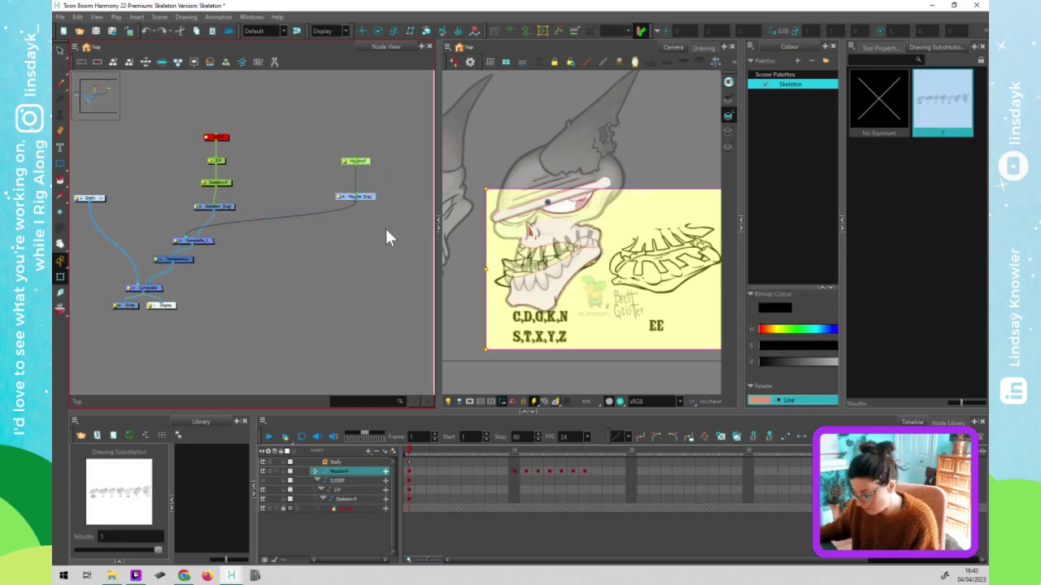
pyautogui.hscroll(3, 304, 197)
pyautogui.click(301, 189)
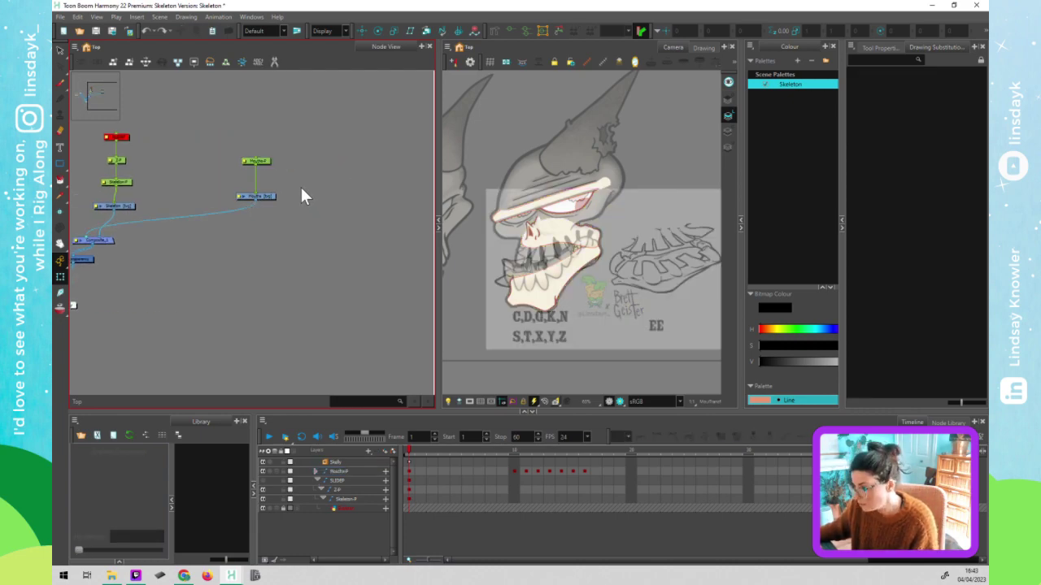
pyautogui.hotkey('ctrl', 'b')
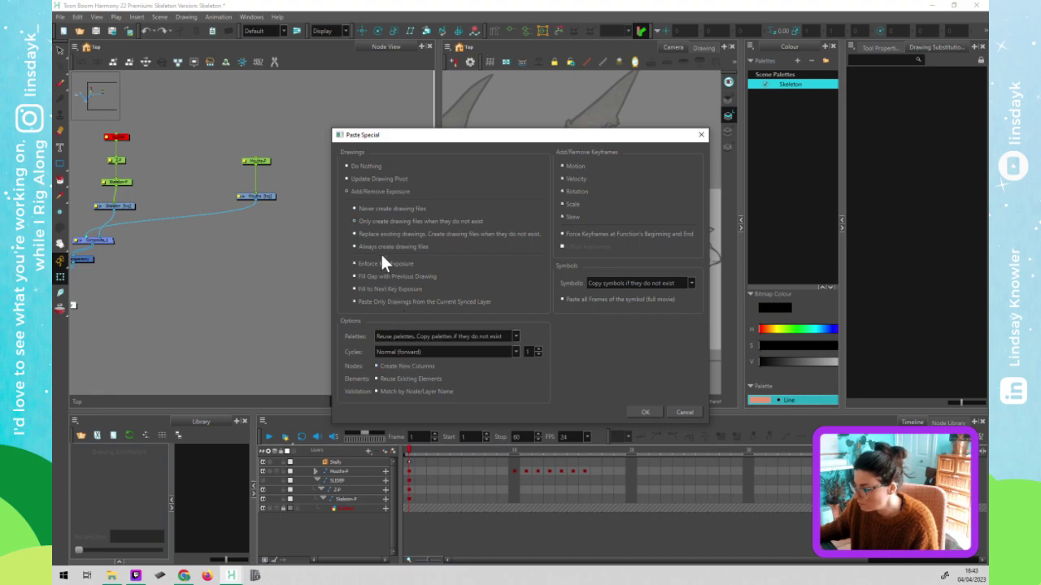
pyautogui.click(648, 412)
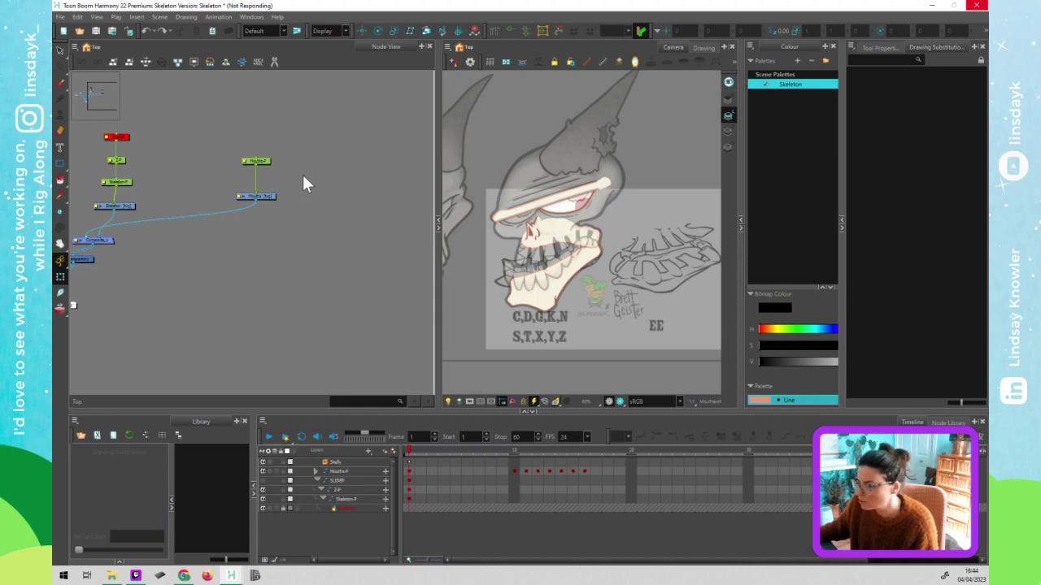
pyautogui.moveTo(333, 180); pyautogui.dragTo(330, 159)
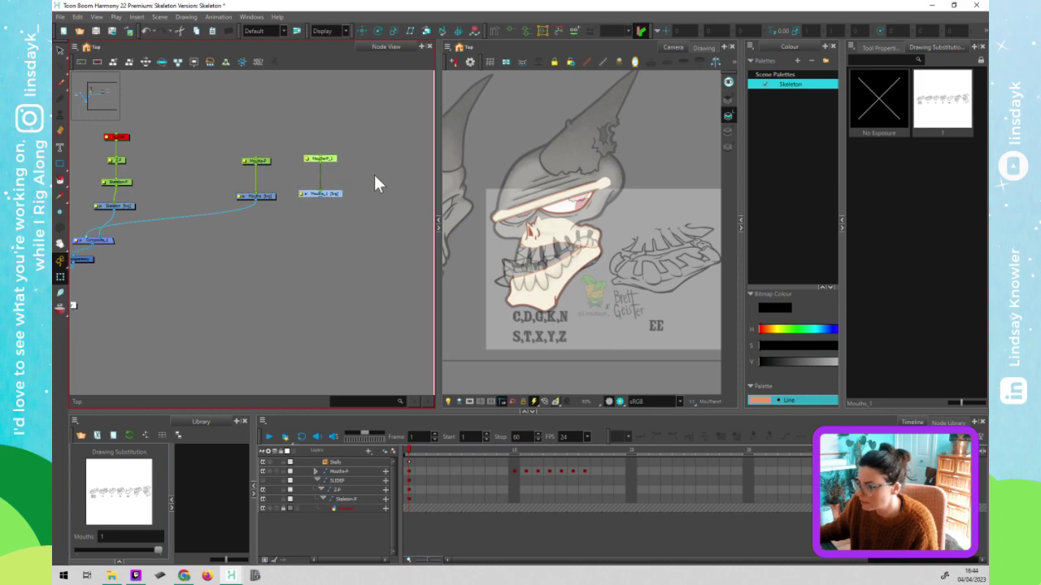
# - Paste a second copy of the Mouths drawing with its peg beside the first, and connect both copies to the Mouths and Skeleton composite
pyautogui.click(362, 186)
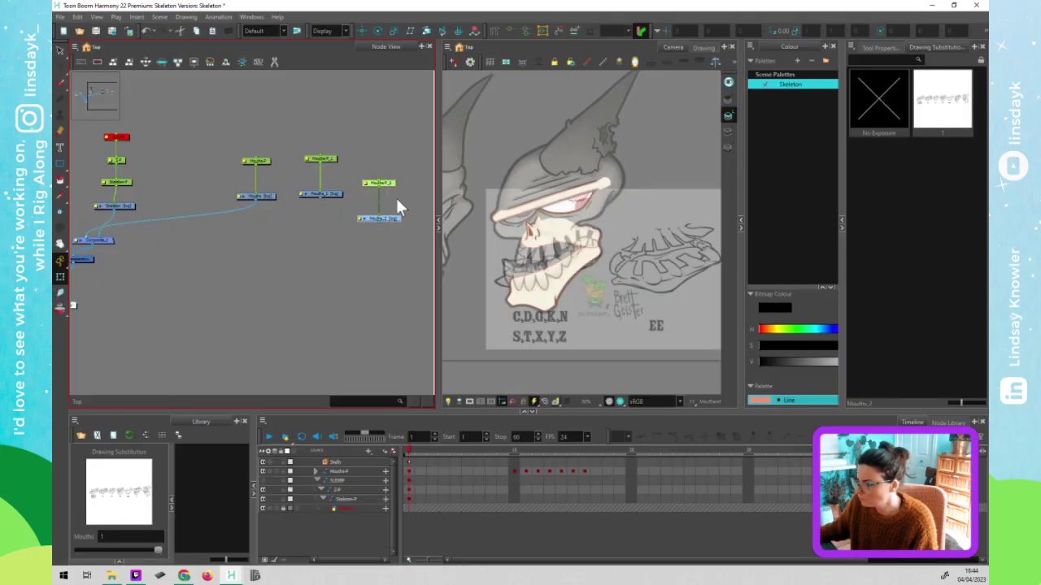
pyautogui.click(398, 205)
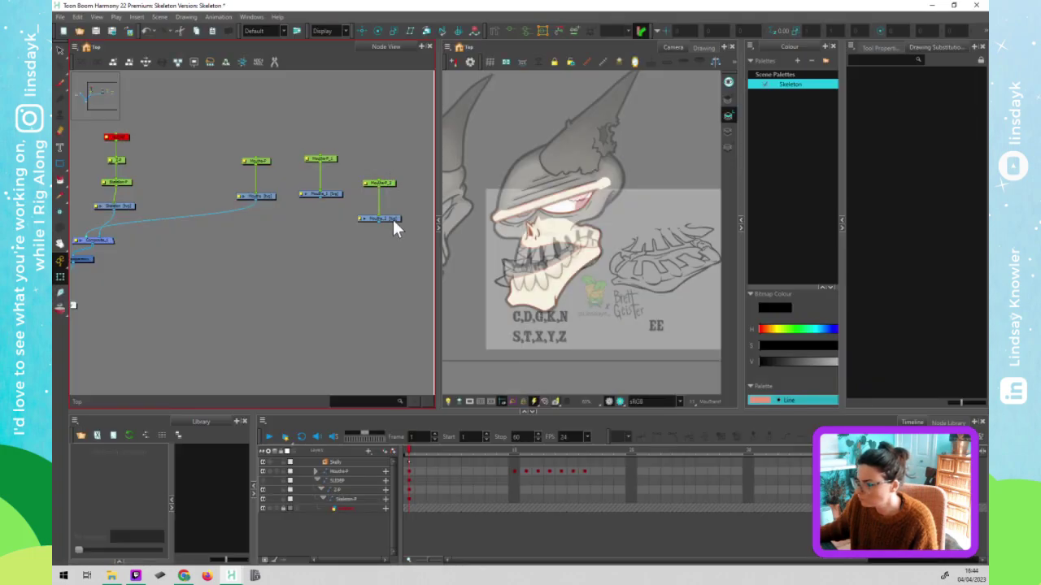
pyautogui.moveTo(319, 200); pyautogui.dragTo(106, 240)
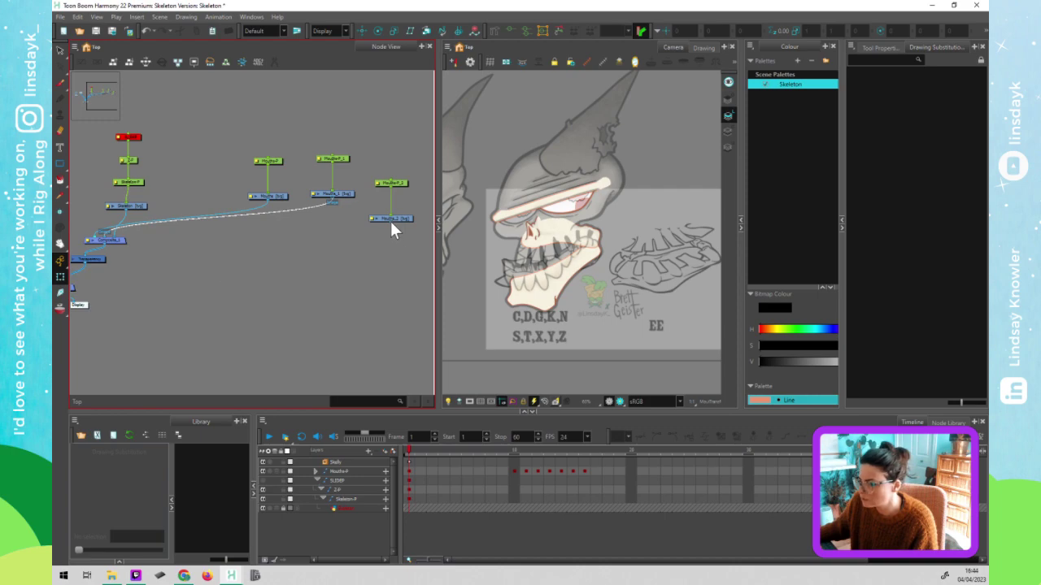
pyautogui.moveTo(391, 224); pyautogui.dragTo(114, 244)
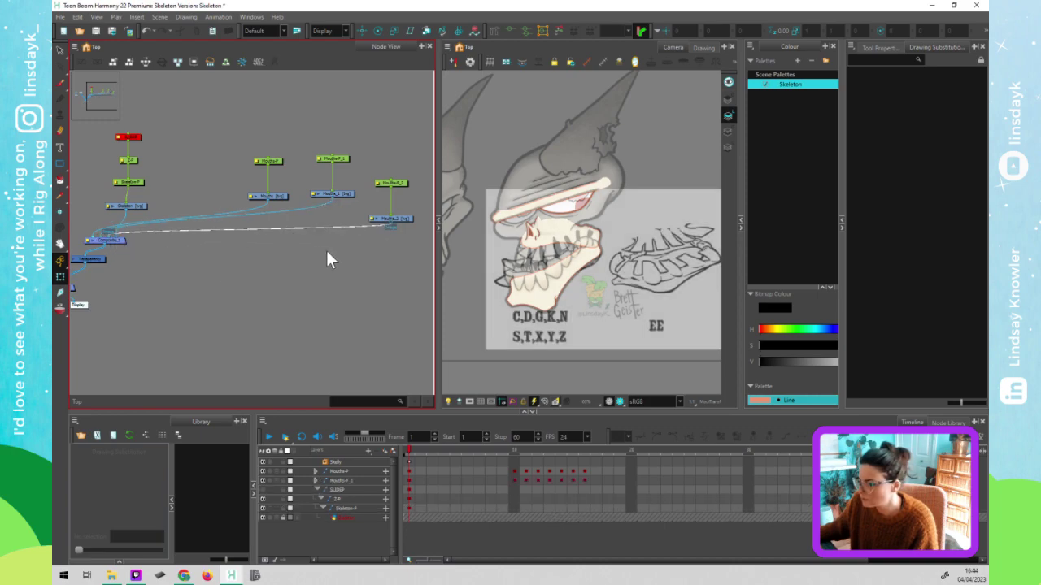
# - Disable the Skeleton drawing and the Skelly group so only the mouth references are shown
pyautogui.click(129, 213)
pyautogui.press('d')
pyautogui.click(213, 269)
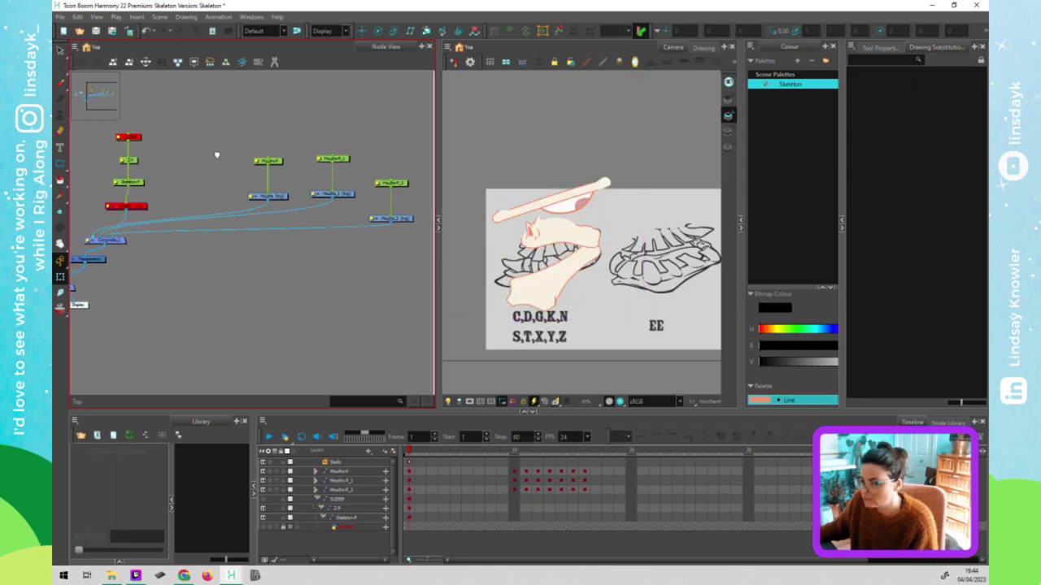
pyautogui.scroll(-2, 216, 158)
pyautogui.hscroll(-4, 188, 155)
pyautogui.click(168, 138)
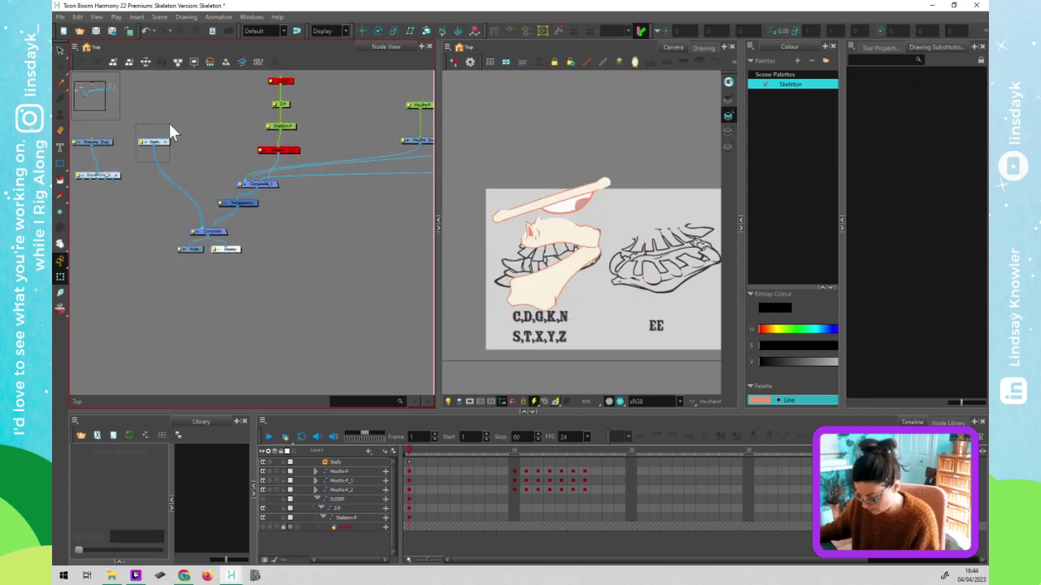
pyautogui.press('d')
pyautogui.hscroll(4, 309, 233)
pyautogui.scroll(1, 309, 233)
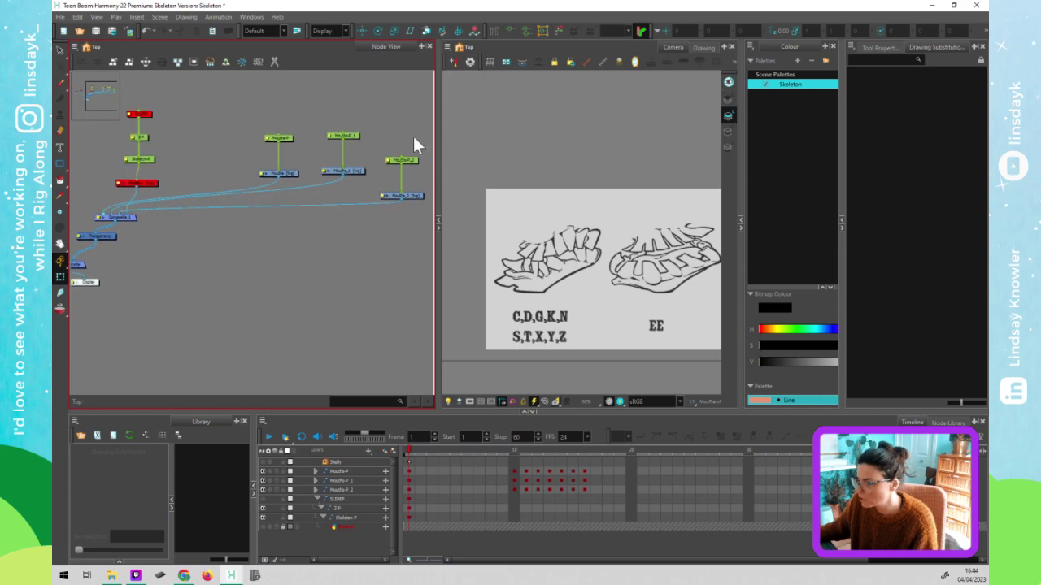
# - Align the second Mouths copy with the others, and offset the Mouths-P_1 keyframes one frame later and the Mouths-P_2 keyframes two frames later
pyautogui.moveTo(409, 198); pyautogui.dragTo(420, 177)
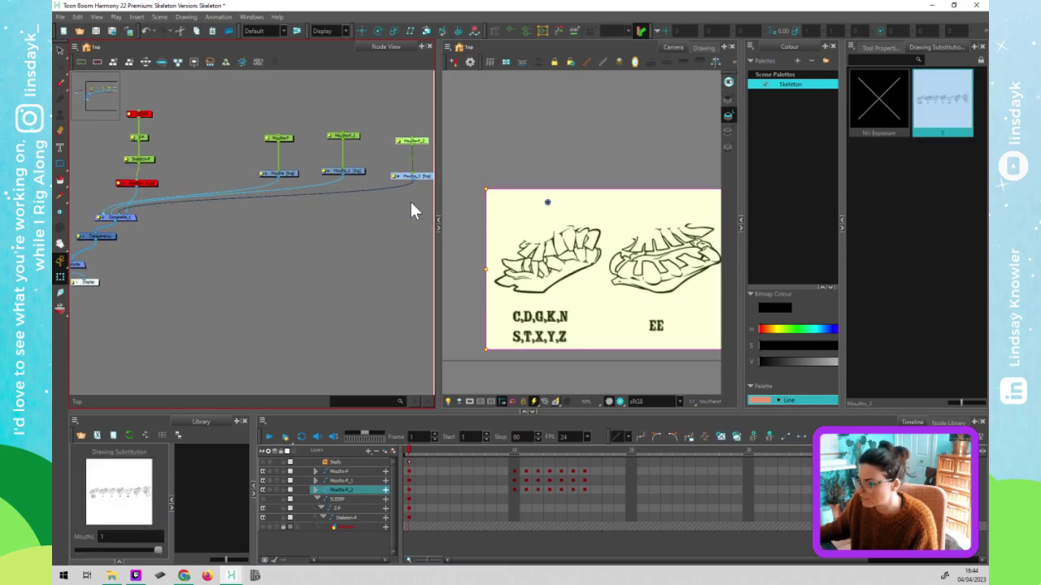
pyautogui.click(337, 152)
pyautogui.click(430, 494)
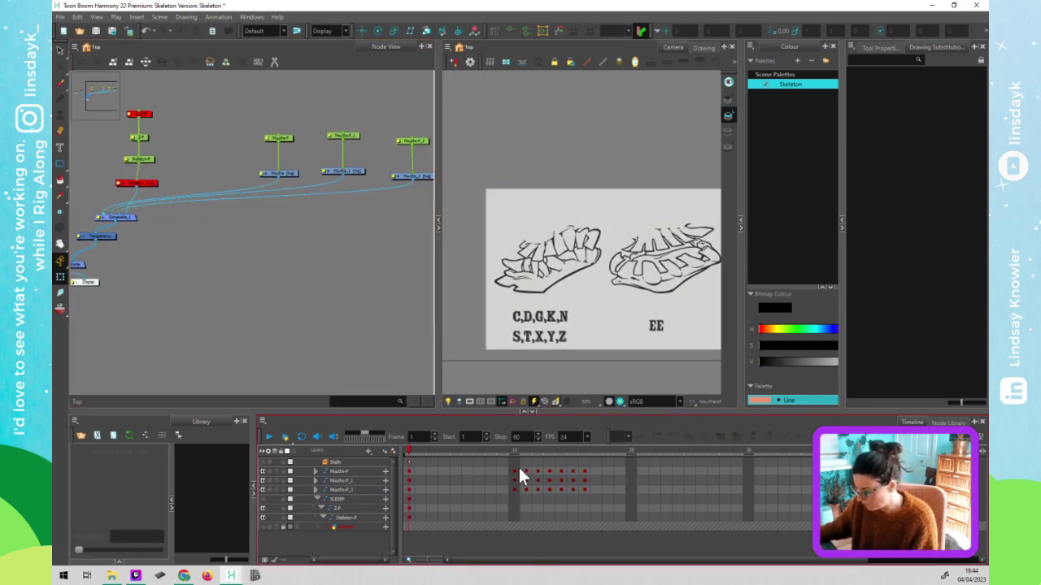
pyautogui.moveTo(514, 481); pyautogui.dragTo(573, 490)
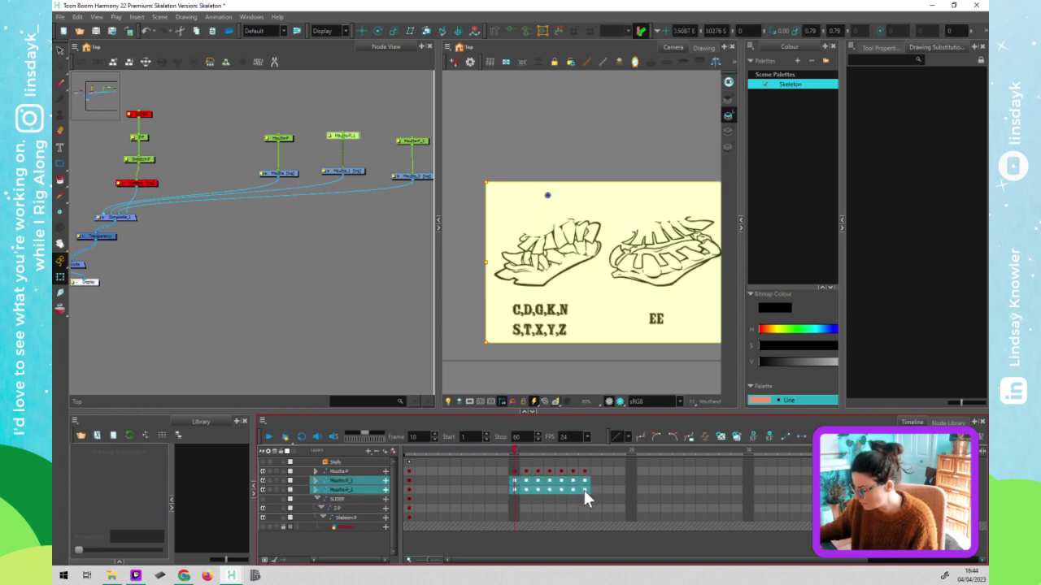
pyautogui.moveTo(527, 480)
pyautogui.mouseDown()
pyautogui.moveTo(579, 490)
pyautogui.moveTo(562, 496)
pyautogui.mouseUp()
pyautogui.click(524, 492)
pyautogui.click(537, 448)
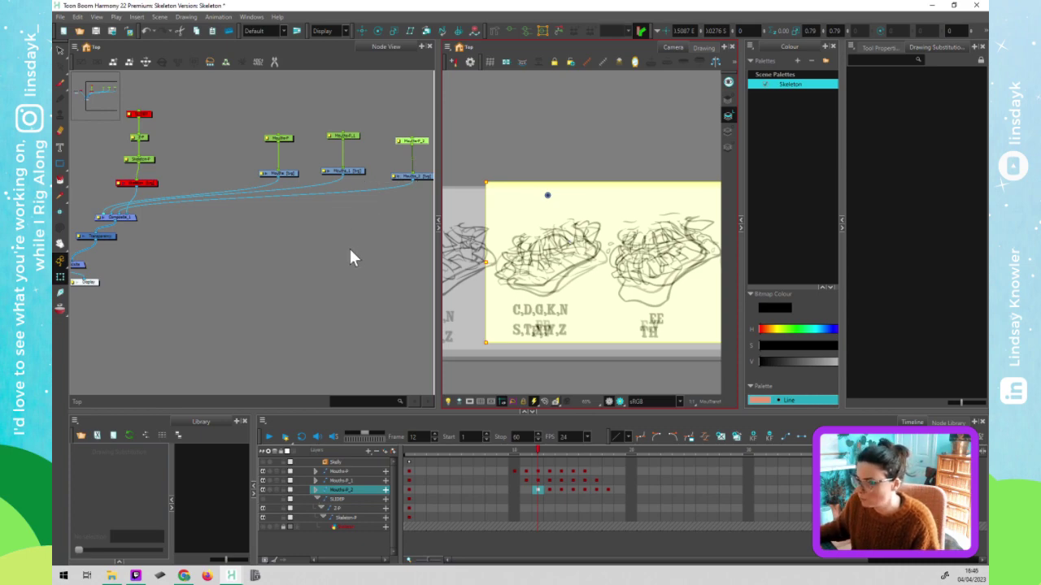
pyautogui.click(321, 99)
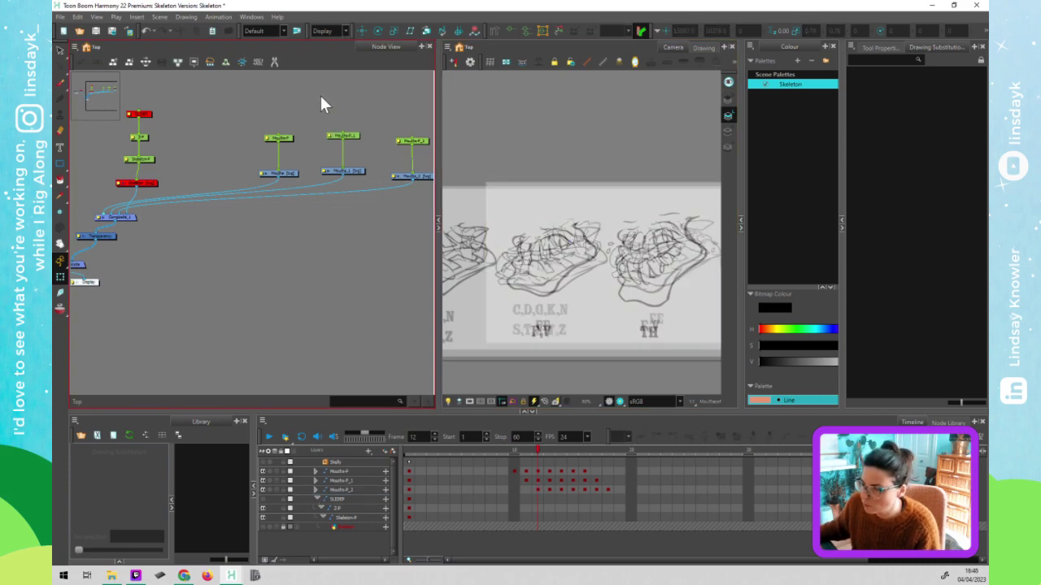
pyautogui.click(278, 193)
pyautogui.click(357, 310)
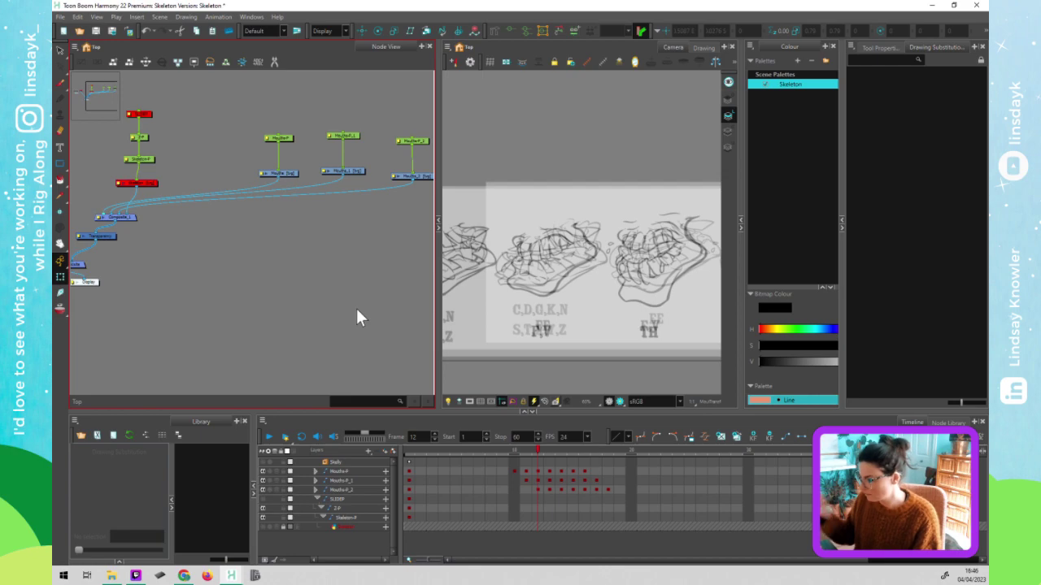
pyautogui.click(722, 271)
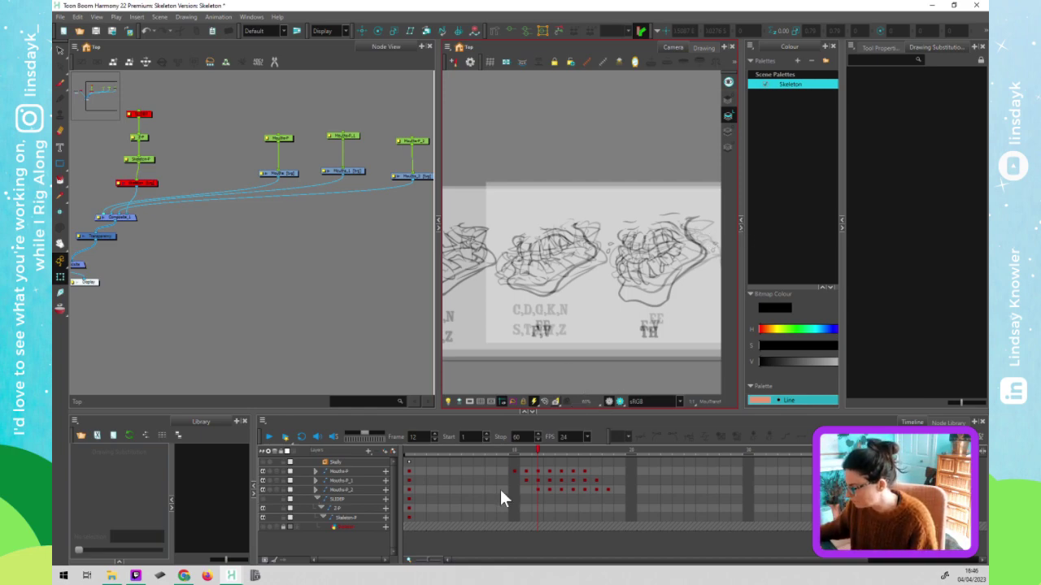
# - Disconnect the two Mouths copies from the composite and delete them with their pegs, including the drawing files and element folders
pyautogui.click(296, 192)
pyautogui.press('Delete')
pyautogui.click(301, 188)
pyautogui.press('Delete')
pyautogui.moveTo(321, 124); pyautogui.dragTo(425, 195)
pyautogui.press('Delete')
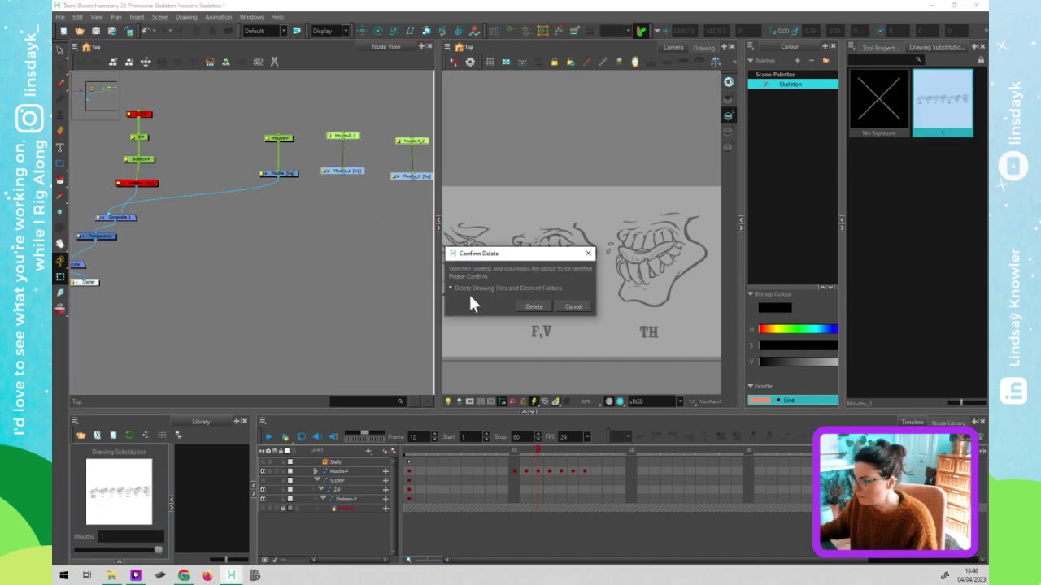
pyautogui.click(532, 306)
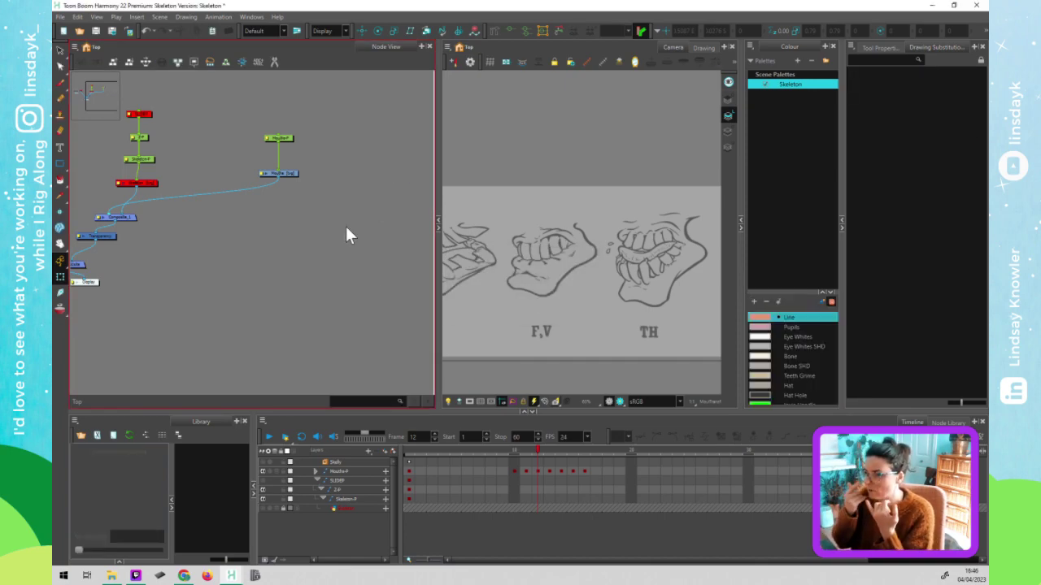
# - Move the original Mouths drawing and its Mouths-P peg between the Skelly group and the Skeleton chain
pyautogui.moveTo(295, 213)
pyautogui.mouseDown()
pyautogui.moveTo(272, 130)
pyautogui.moveTo(95, 139)
pyautogui.moveTo(86, 165)
pyautogui.mouseUp()
pyautogui.hotkey('shift', 'm')
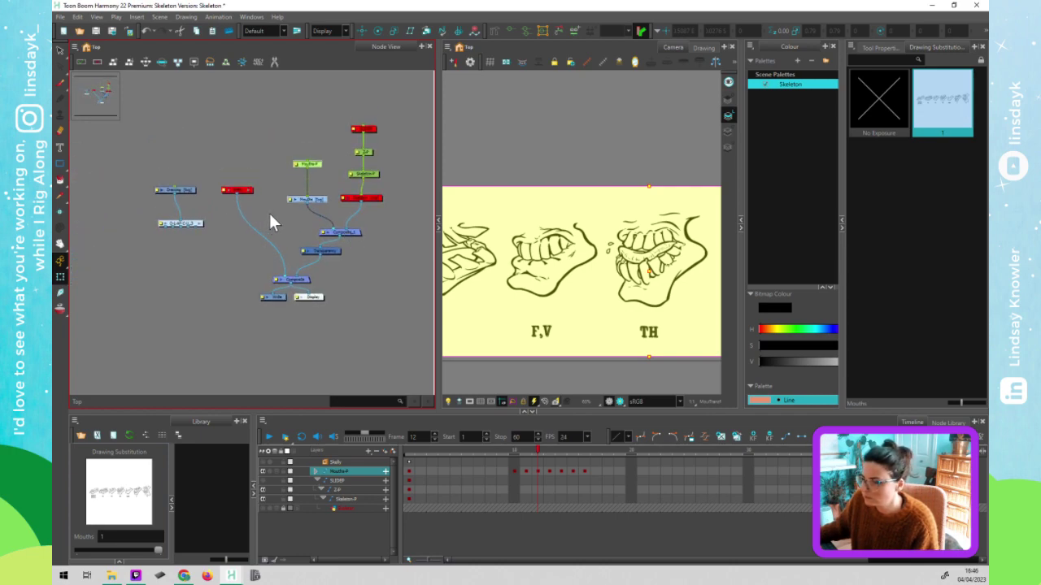
pyautogui.click(269, 213)
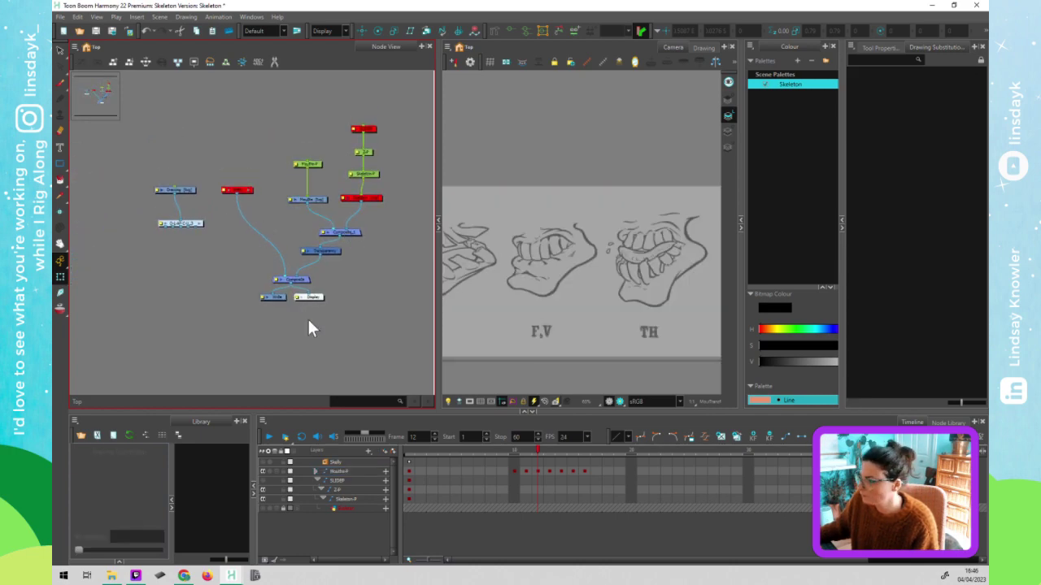
# - Enable the Skelly group again and return the timeline to frame 1
pyautogui.click(245, 203)
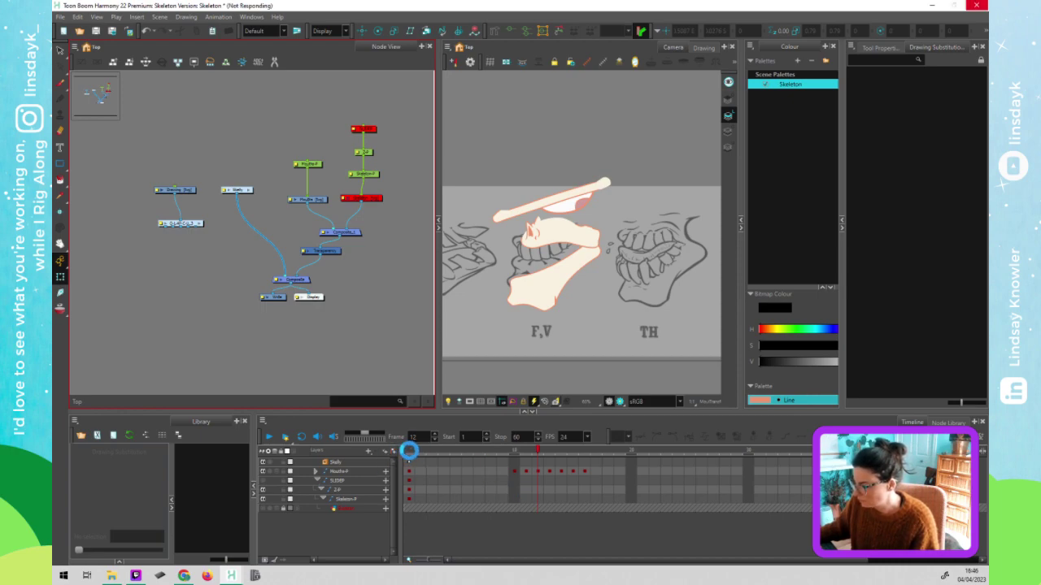
pyautogui.click(409, 449)
pyautogui.click(255, 204)
# - Look over the jaw backdrops and the row of spare drawings inside the Skelly group, and return to the top level
pyautogui.doubleClick(248, 189)
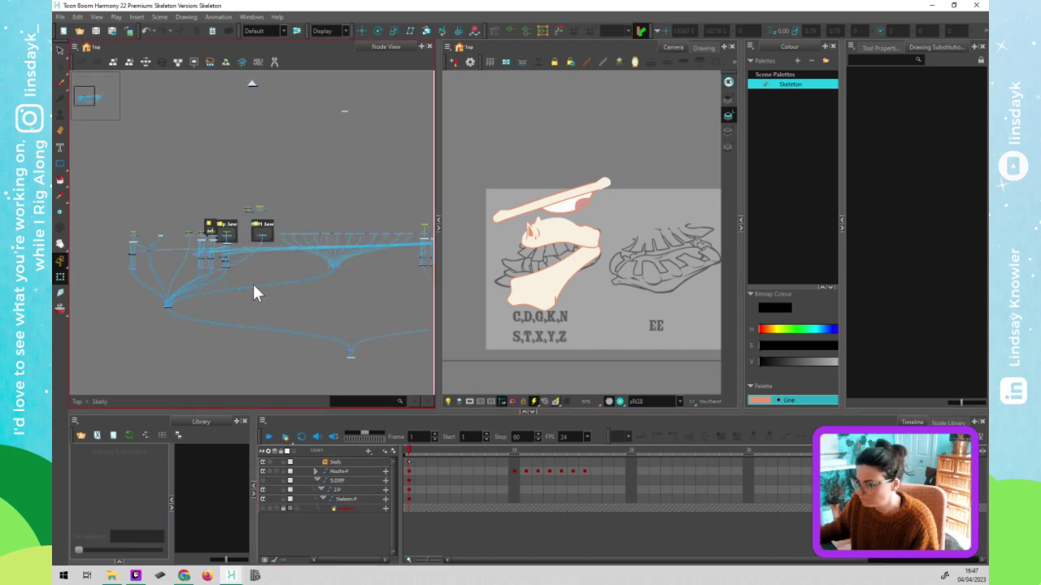
pyautogui.scroll(5, 309, 238)
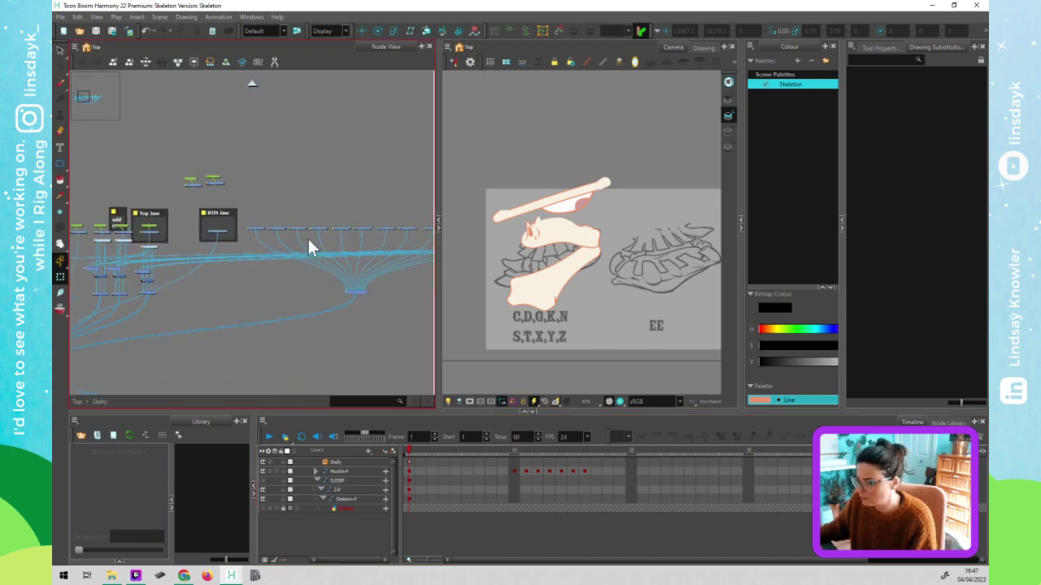
pyautogui.click(427, 461)
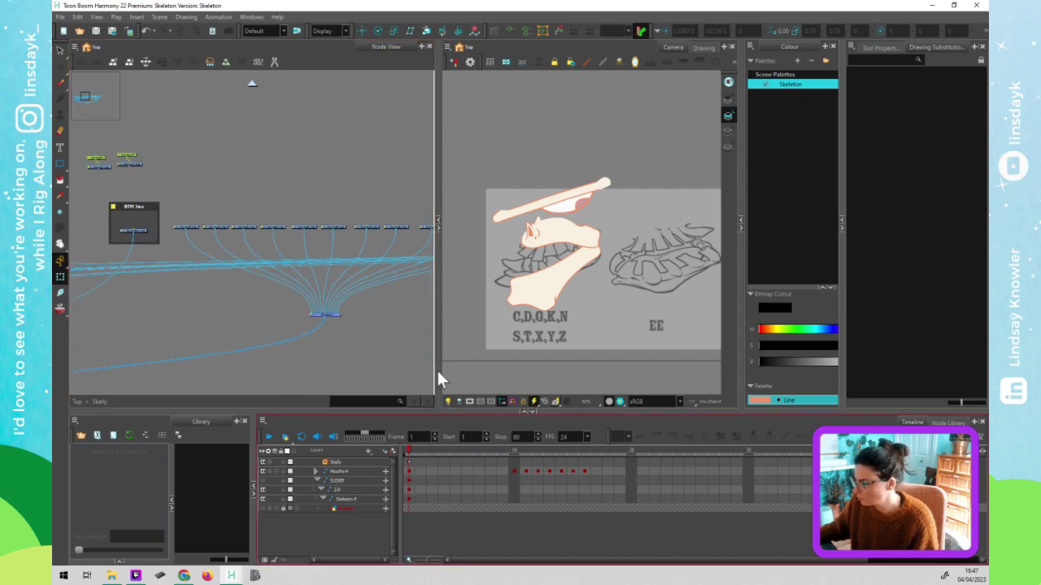
pyautogui.click(251, 83)
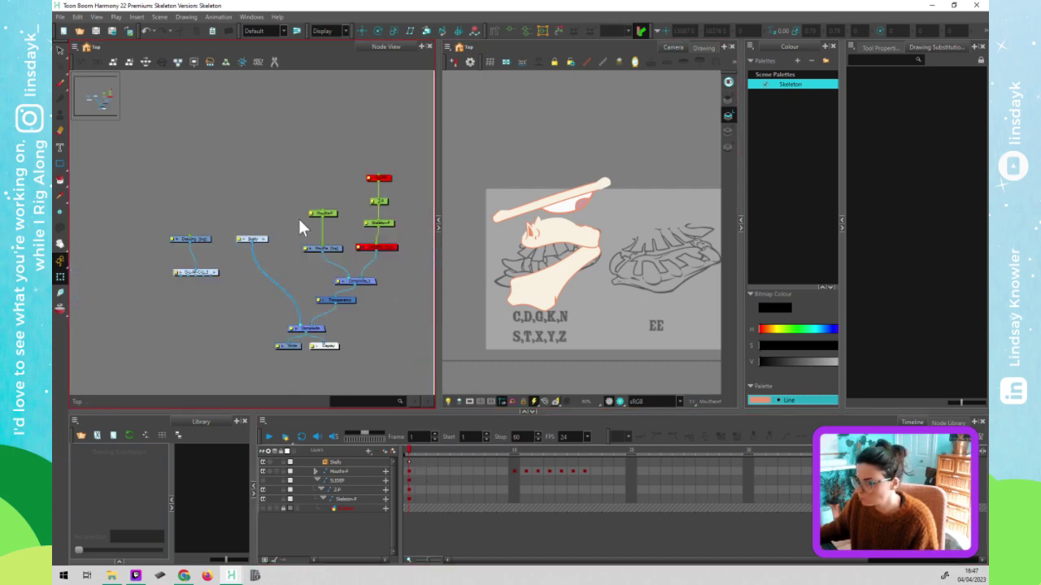
# - Enable the Skeleton reference in place of the Mouths reference, and enter the Skelly group at the jaw nodes
pyautogui.click(386, 251)
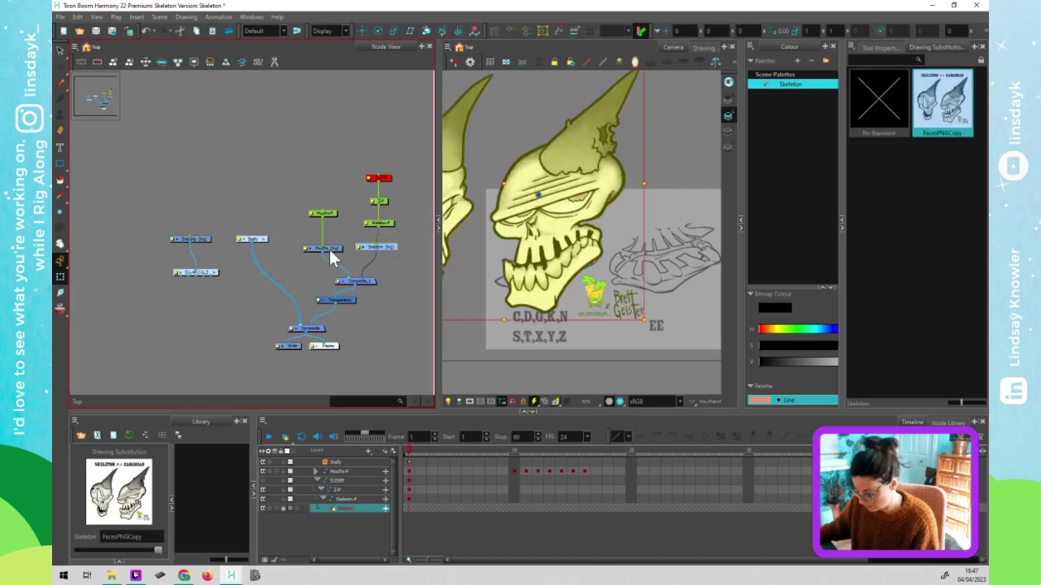
pyautogui.click(329, 250)
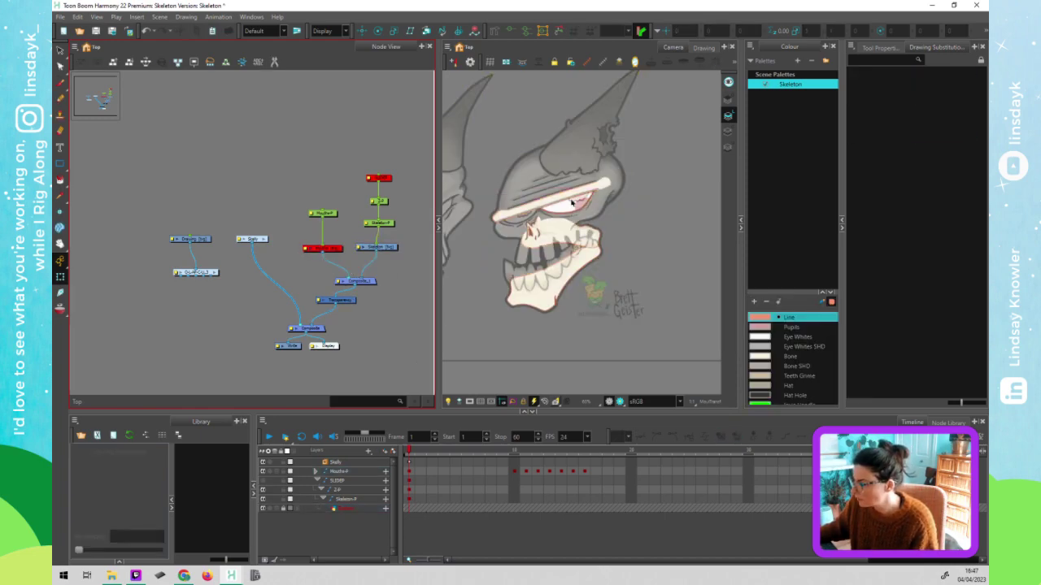
pyautogui.click(266, 244)
pyautogui.click(271, 244)
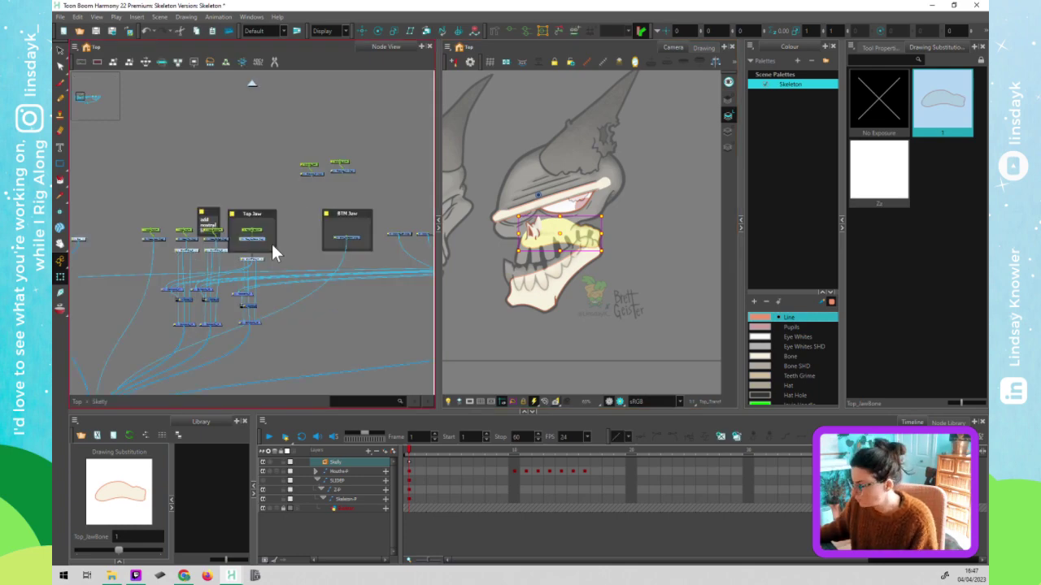
# - Add a parent peg to the lower jaw bone drawing and place it above the drawing inside the BTM Jaw backdrop
pyautogui.hscroll(3, 284, 236)
pyautogui.click(262, 222)
pyautogui.click(264, 221)
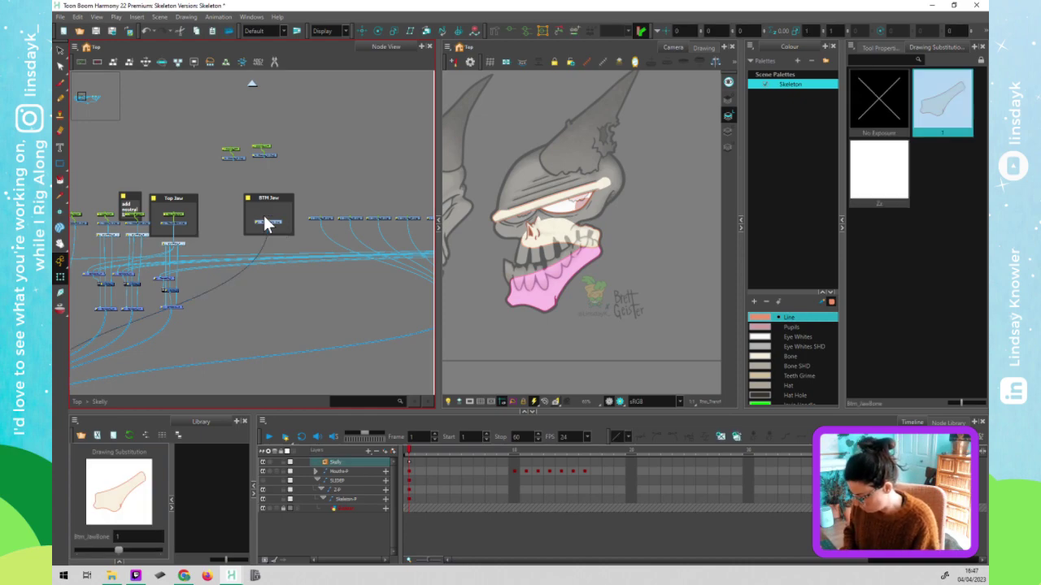
pyautogui.click(260, 209)
pyautogui.click(338, 199)
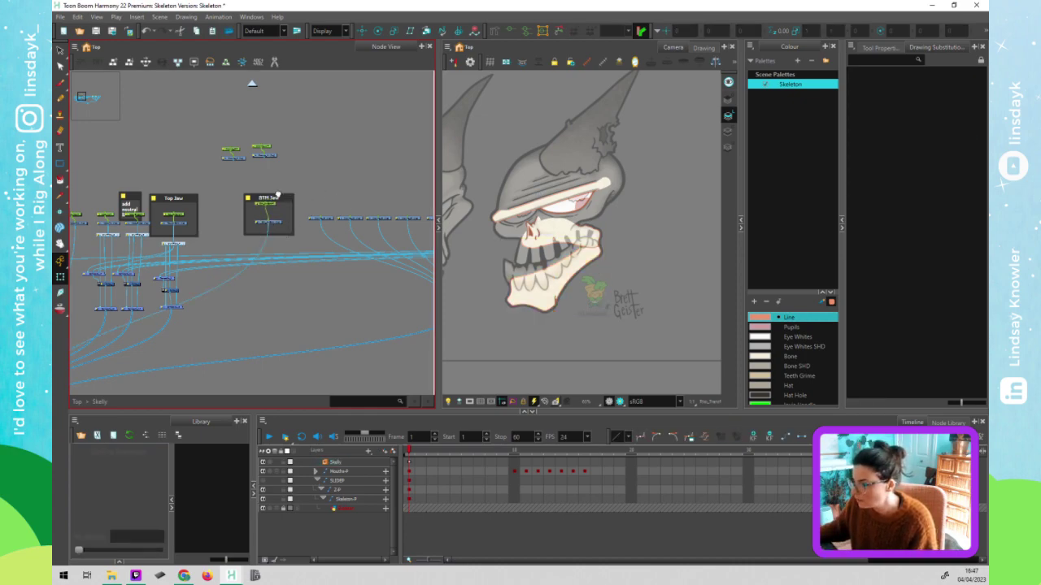
# - Open the layer properties of the spare drawing Drawing_29 and move the dialog clear of the skull artwork
pyautogui.hscroll(3, 268, 195)
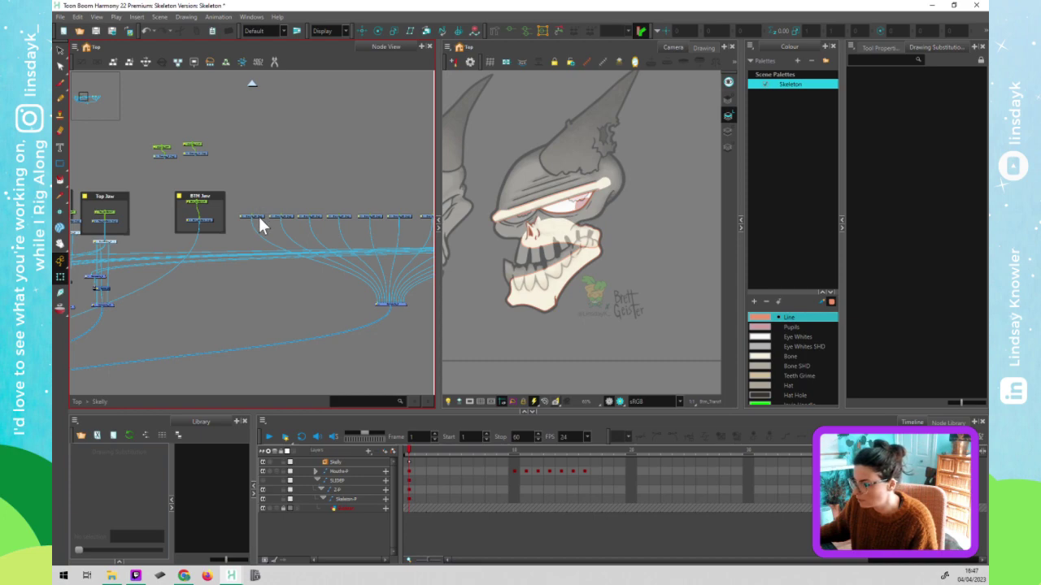
pyautogui.click(259, 215)
pyautogui.scroll(3, 259, 216)
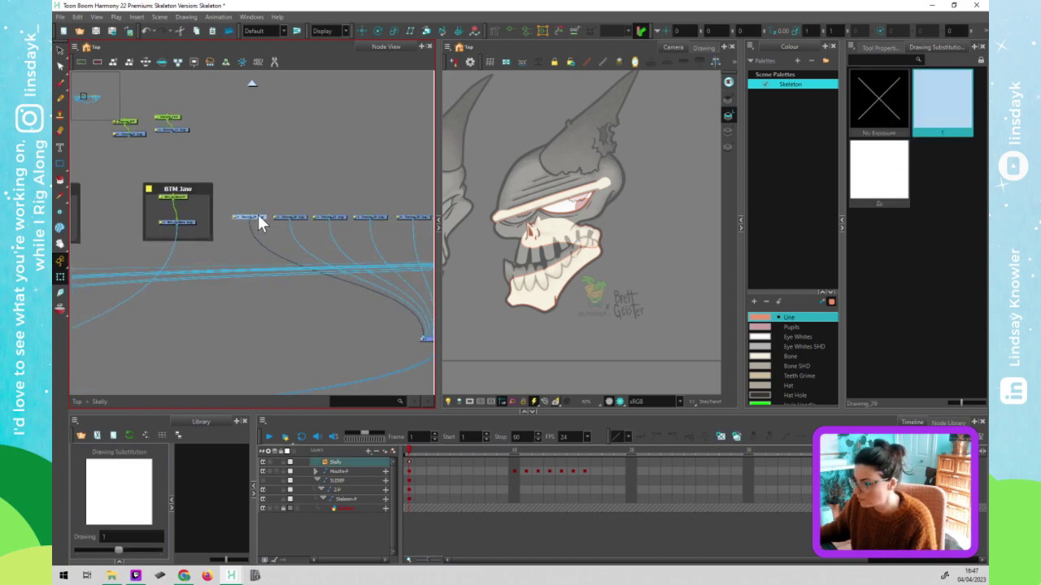
pyautogui.scroll(1, 258, 218)
pyautogui.hscroll(2, 225, 221)
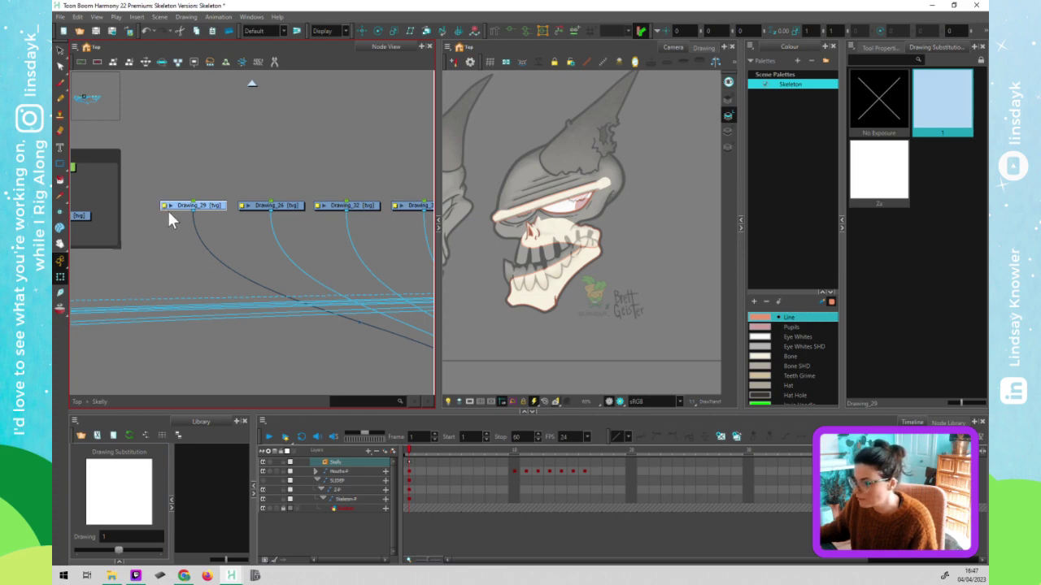
pyautogui.click(165, 205)
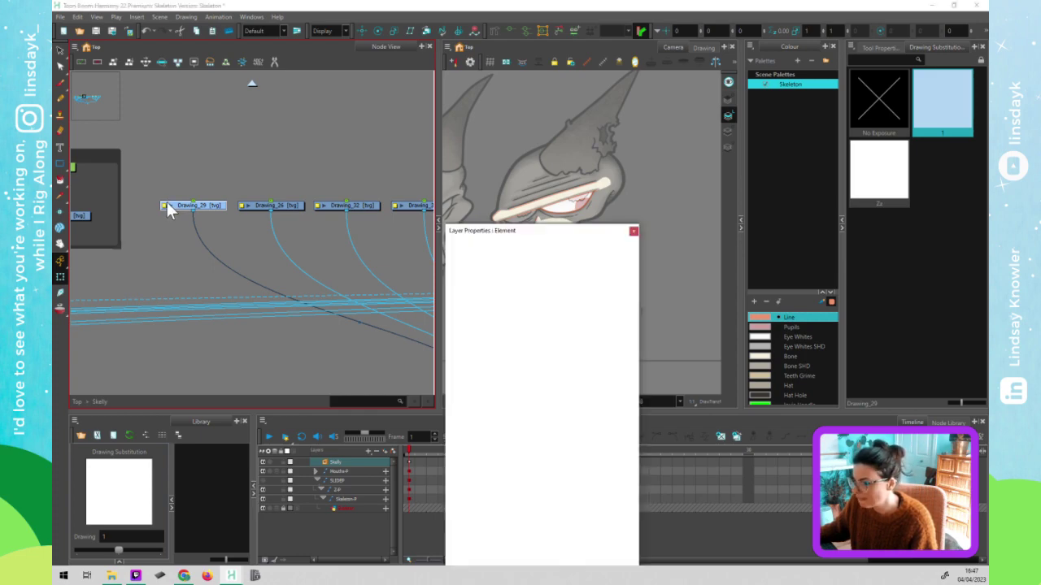
pyautogui.moveTo(511, 264); pyautogui.dragTo(481, 264)
pyautogui.moveTo(524, 234); pyautogui.dragTo(749, 187)
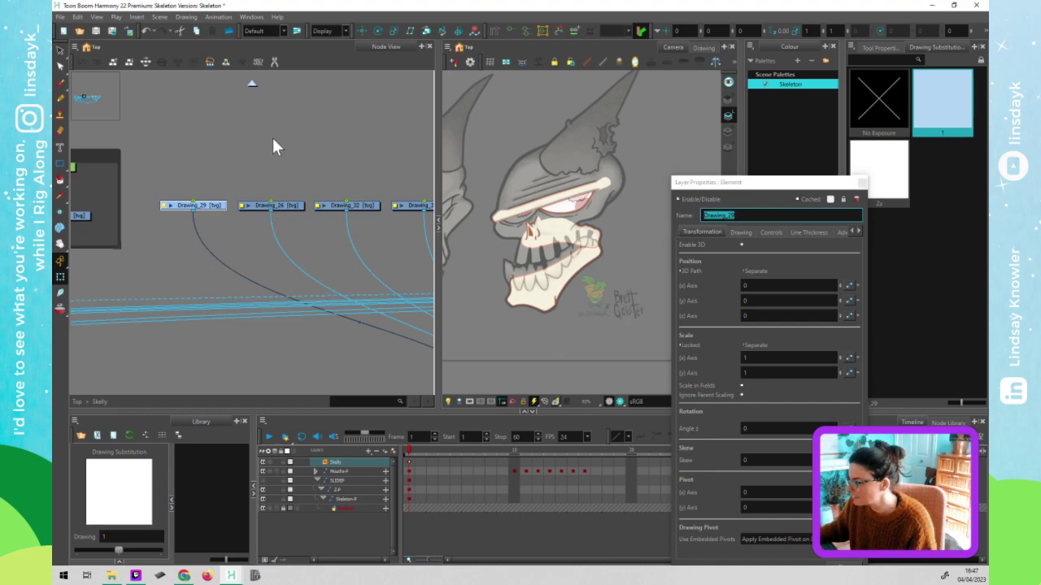
# - Leave the Skelly group and enable the Mouths reference drawing
pyautogui.click(252, 83)
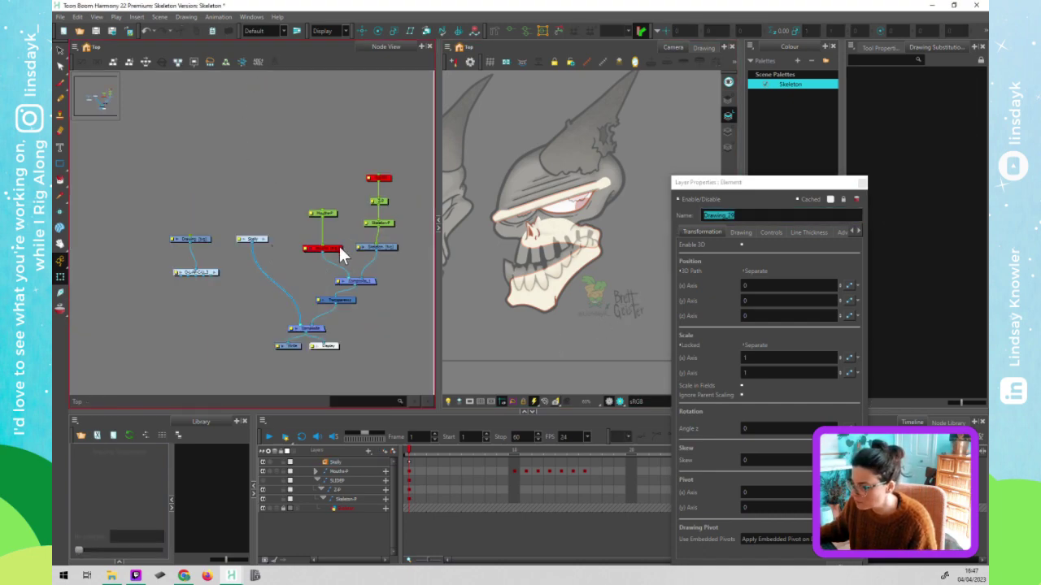
pyautogui.click(339, 248)
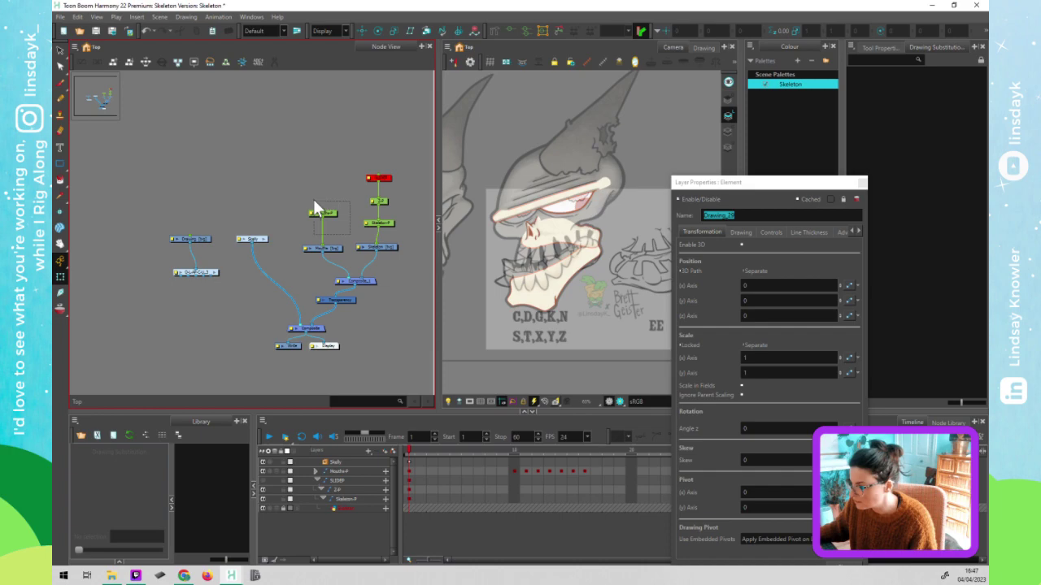
# - Add a parent peg above the Mouths peg and name it Down-P
pyautogui.click(316, 205)
pyautogui.hotkey('ctrl', 'p')
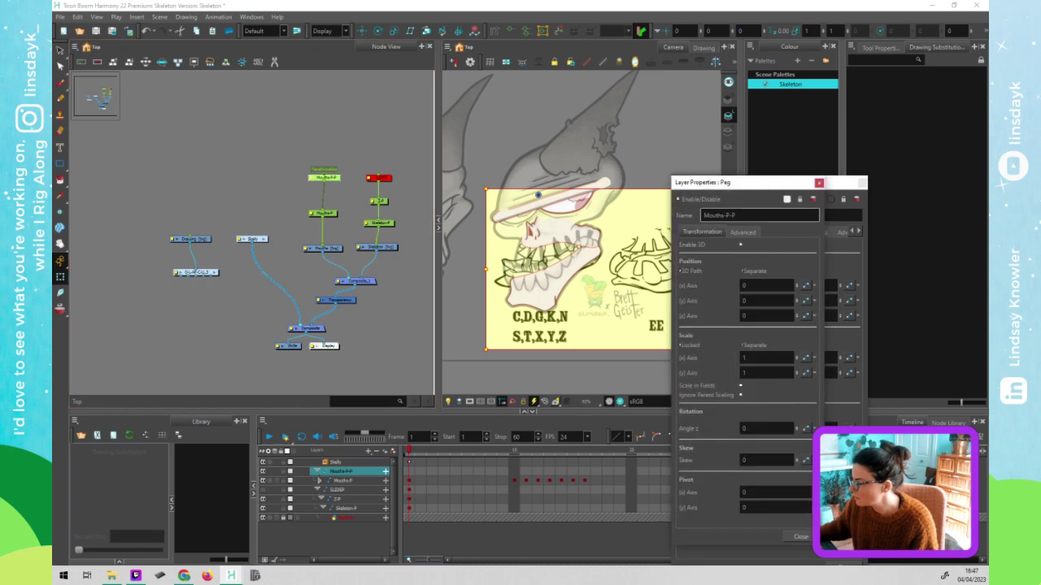
pyautogui.write('CD')
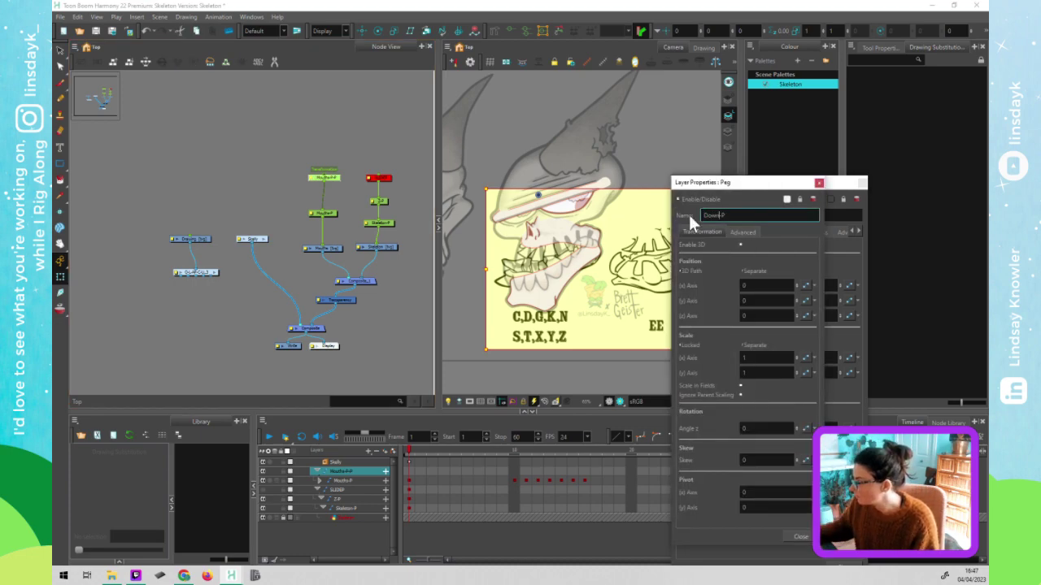
pyautogui.click(264, 196)
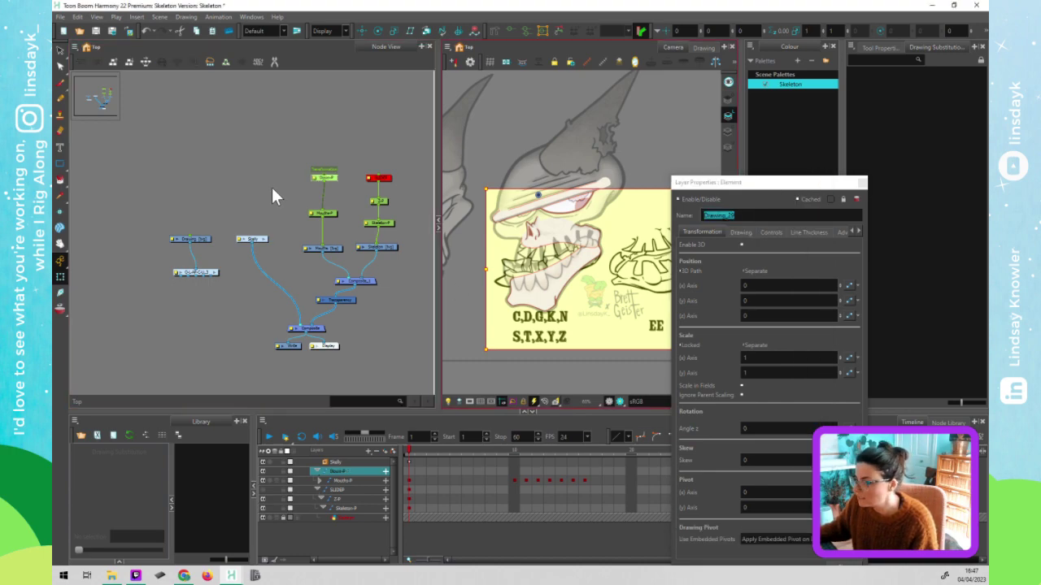
# - Nudge the mouth chart down with the Down-P peg until its mouth drawings sit below the skull's jaw
pyautogui.click(590, 263)
pyautogui.press('Down')
pyautogui.press('Down')
pyautogui.press('Down')
pyautogui.press('Down')
pyautogui.press('Down')
pyautogui.press('Down')
pyautogui.press('Down')
pyautogui.press('Down')
pyautogui.press('Down')
pyautogui.press('Down')
pyautogui.press('Down')
pyautogui.press('Down')
pyautogui.press('Down')
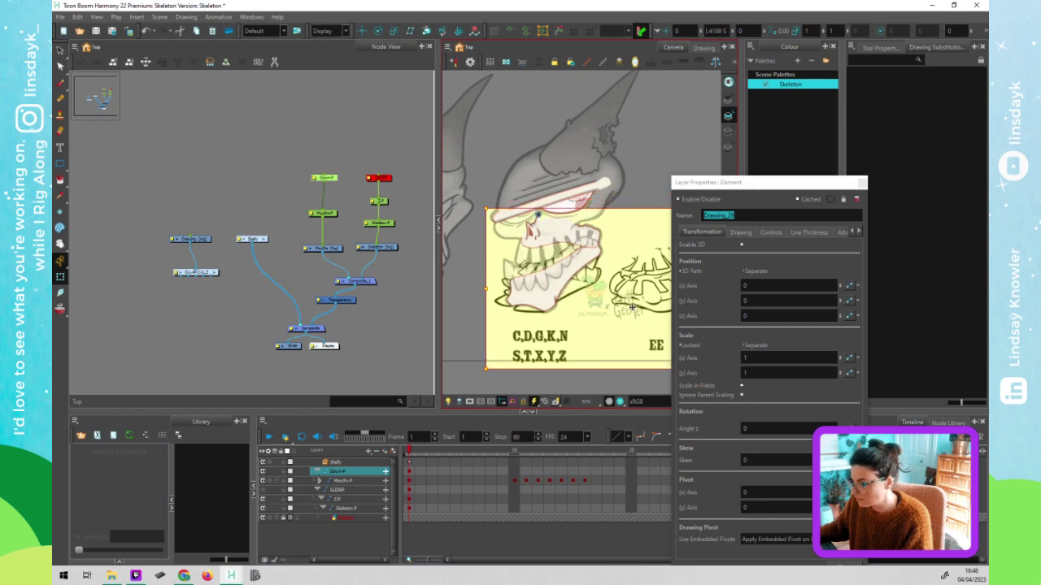
pyautogui.press('Down')
pyautogui.press('Down')
pyautogui.press('Down')
pyautogui.press('Down')
pyautogui.press('Down')
pyautogui.press('Down')
pyautogui.press('Down')
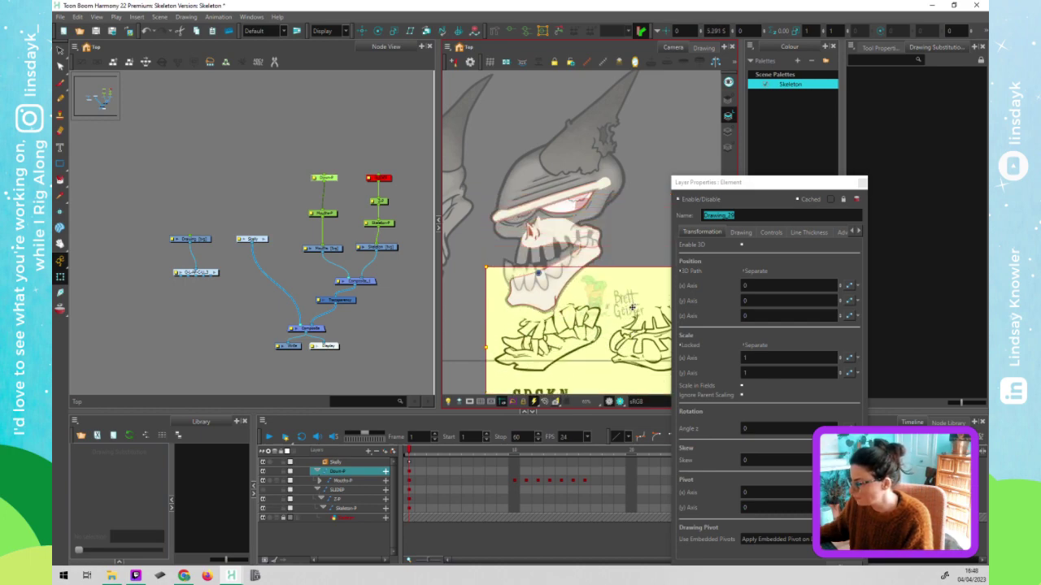
pyautogui.press('Escape')
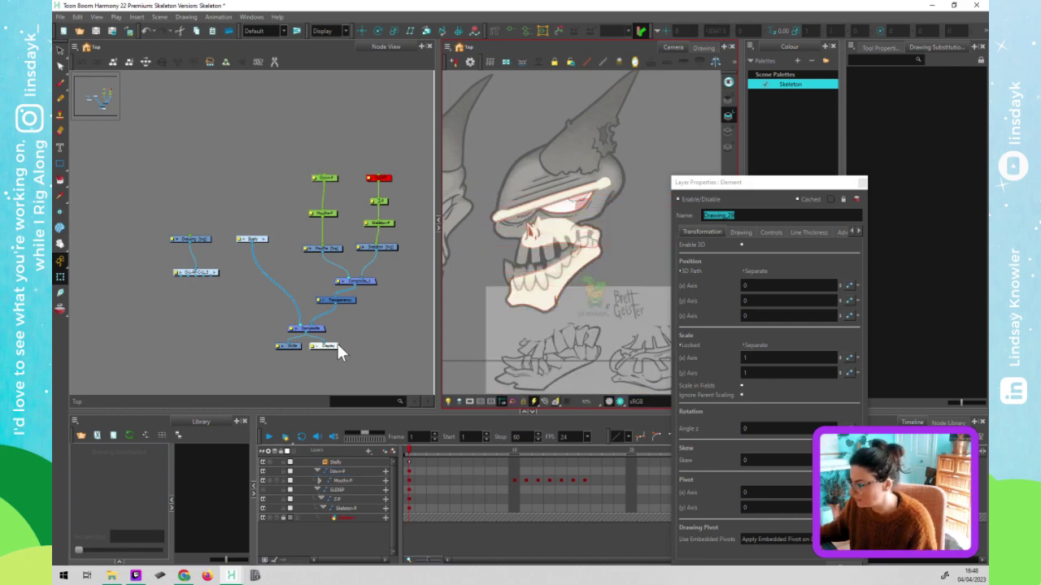
# - Close the layer properties dialog covering the mouth chart
pyautogui.moveTo(371, 342); pyautogui.dragTo(360, 333)
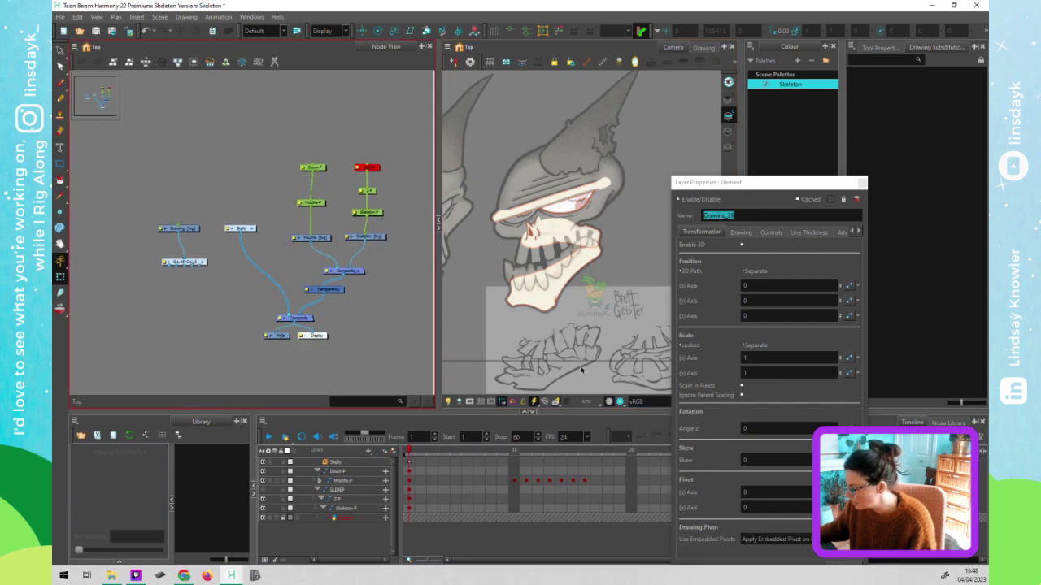
pyautogui.scroll(-2, 577, 346)
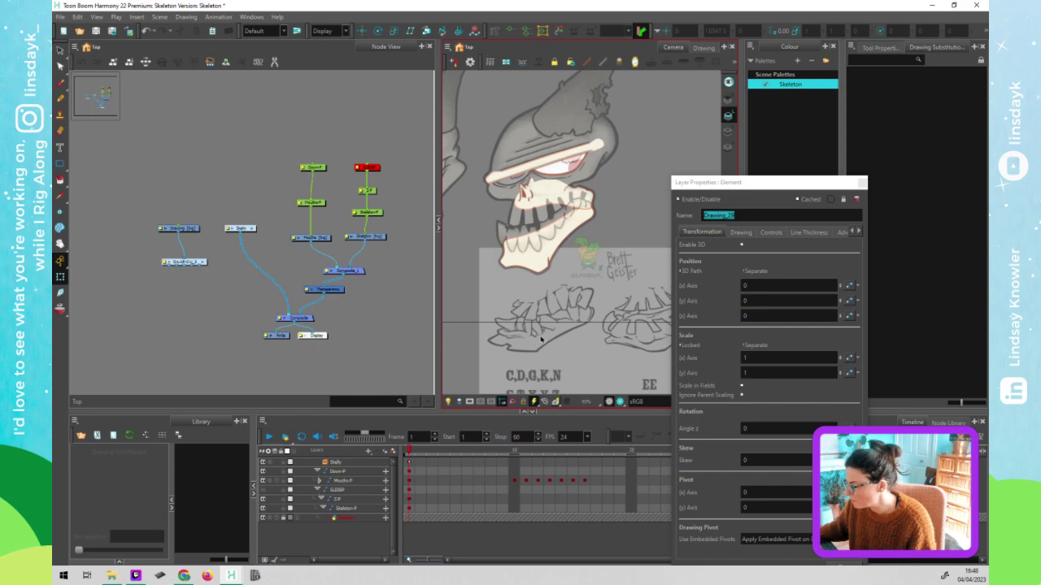
pyautogui.scroll(-1, 561, 330)
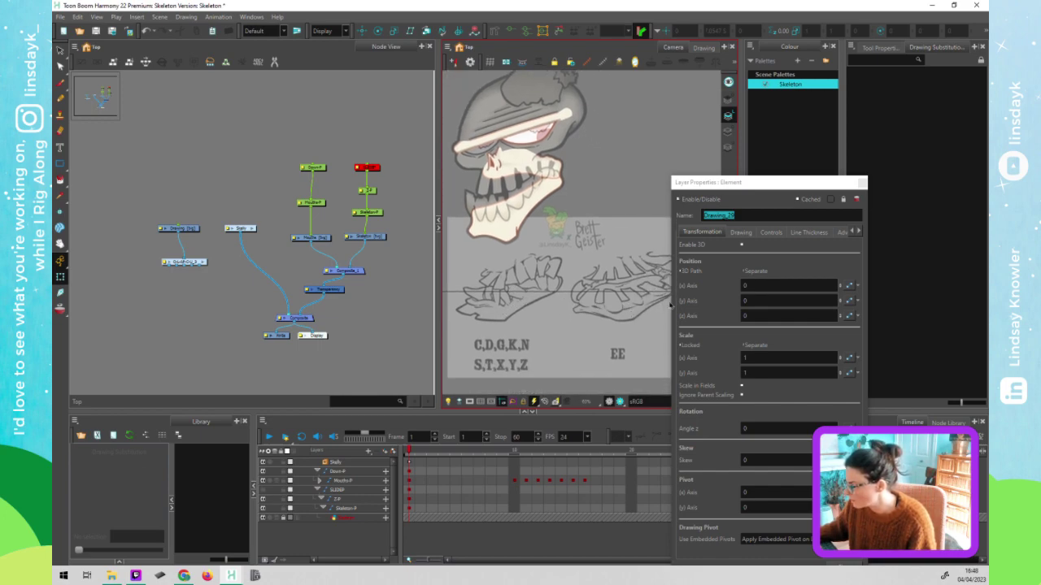
pyautogui.click(863, 184)
pyautogui.click(863, 183)
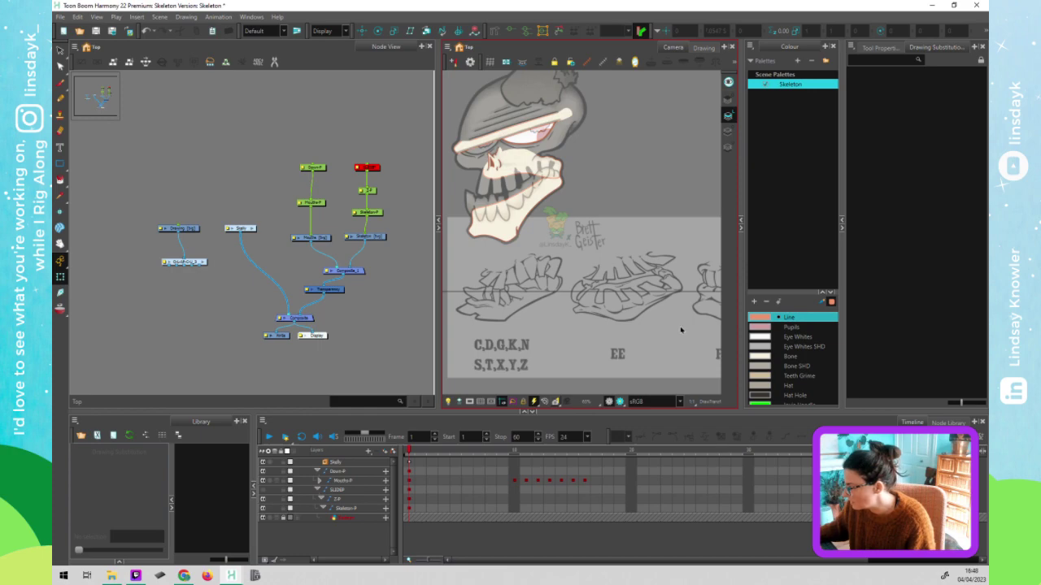
# - Examine the mouth shapes along the chart, from C,D,G,K,N through EE, F,V, TH and B,M,P to L
pyautogui.hscroll(3, 586, 321)
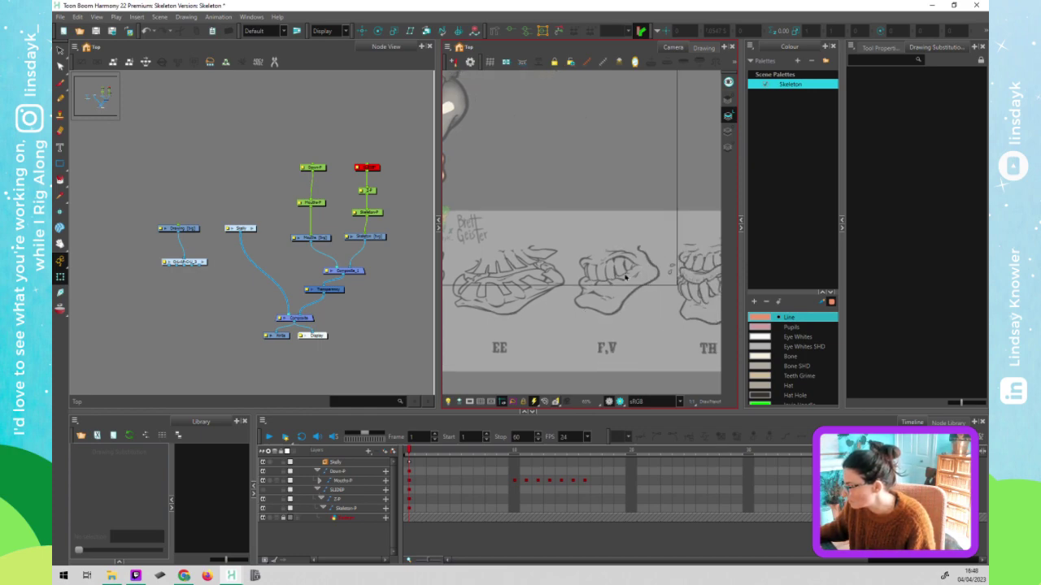
pyautogui.hscroll(2, 625, 278)
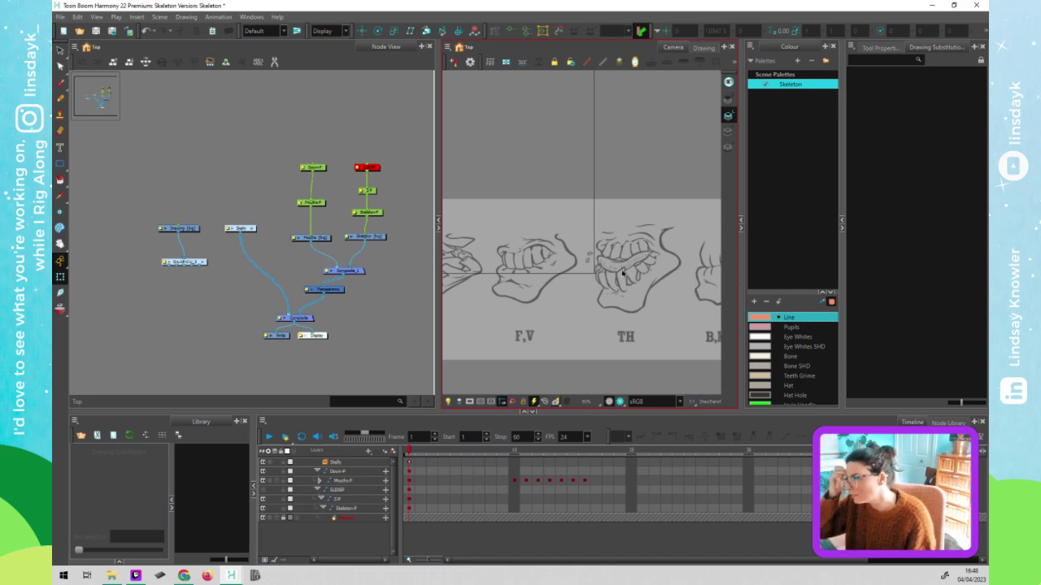
pyautogui.moveTo(612, 293); pyautogui.dragTo(585, 289)
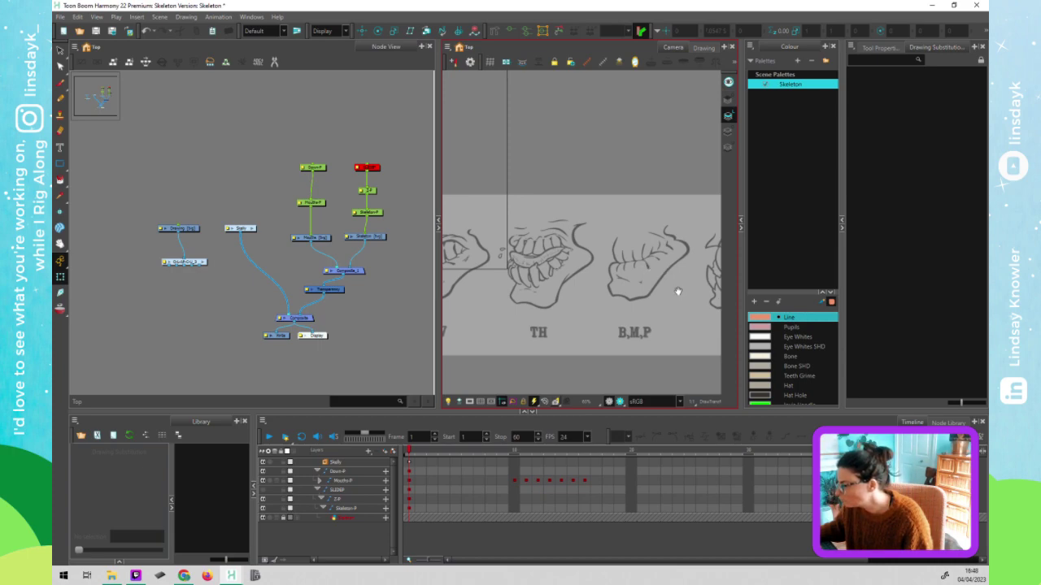
pyautogui.moveTo(681, 291); pyautogui.dragTo(599, 288)
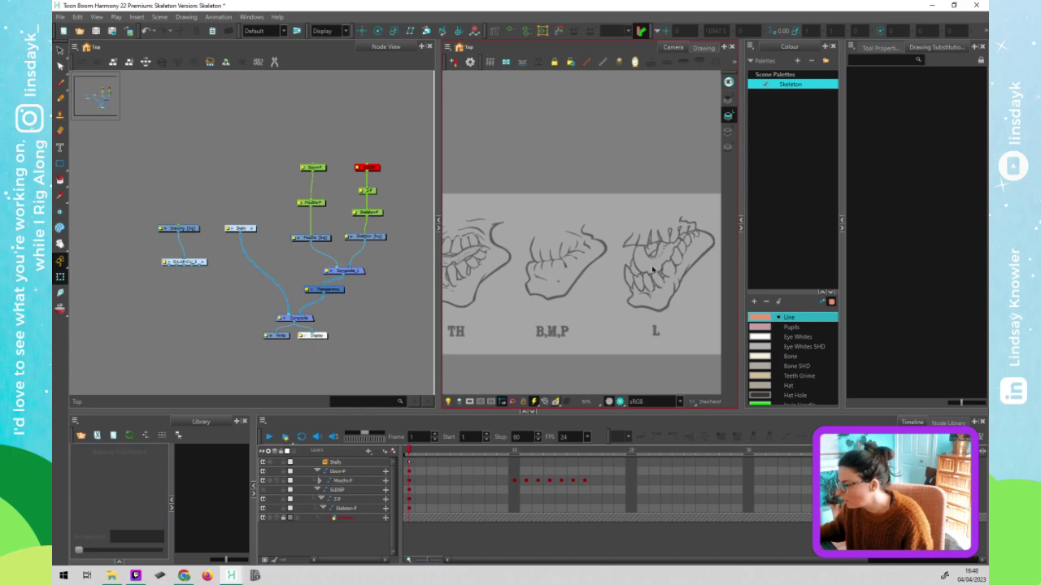
pyautogui.moveTo(469, 258); pyautogui.dragTo(703, 256)
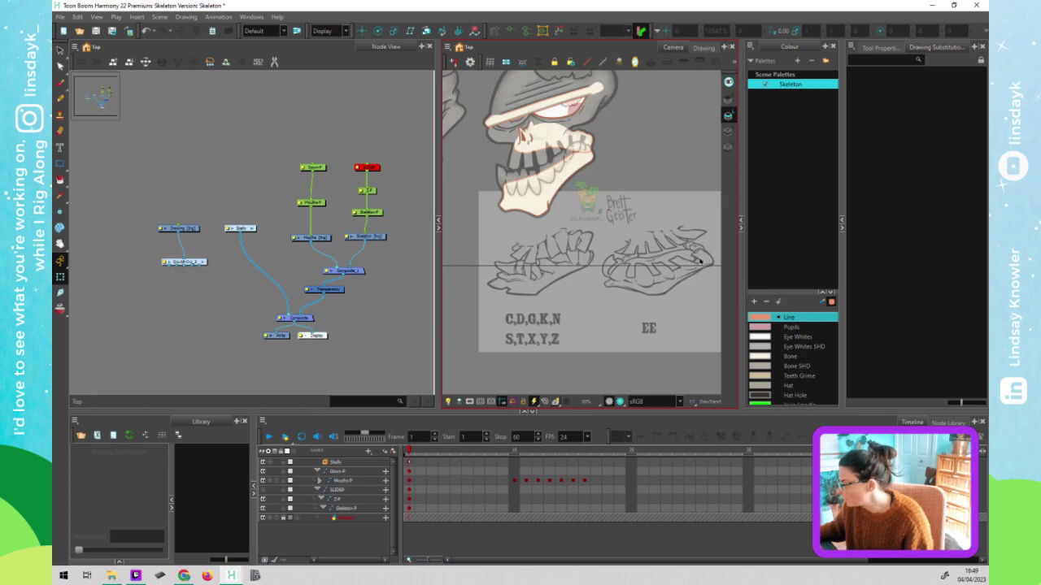
pyautogui.moveTo(609, 284); pyautogui.dragTo(489, 283)
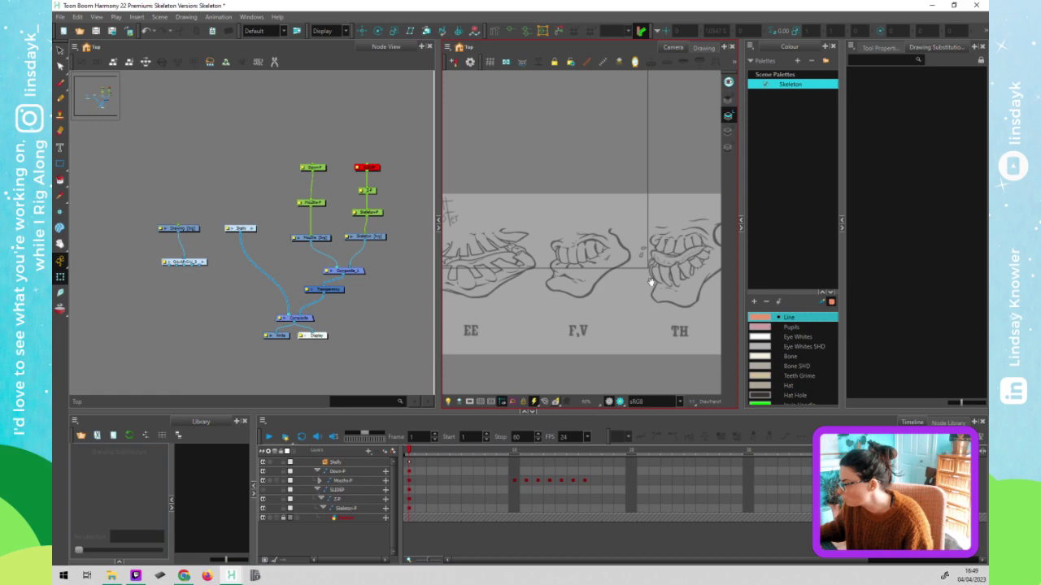
pyautogui.moveTo(644, 283); pyautogui.dragTo(607, 283)
pyautogui.hscroll(-3, 607, 282)
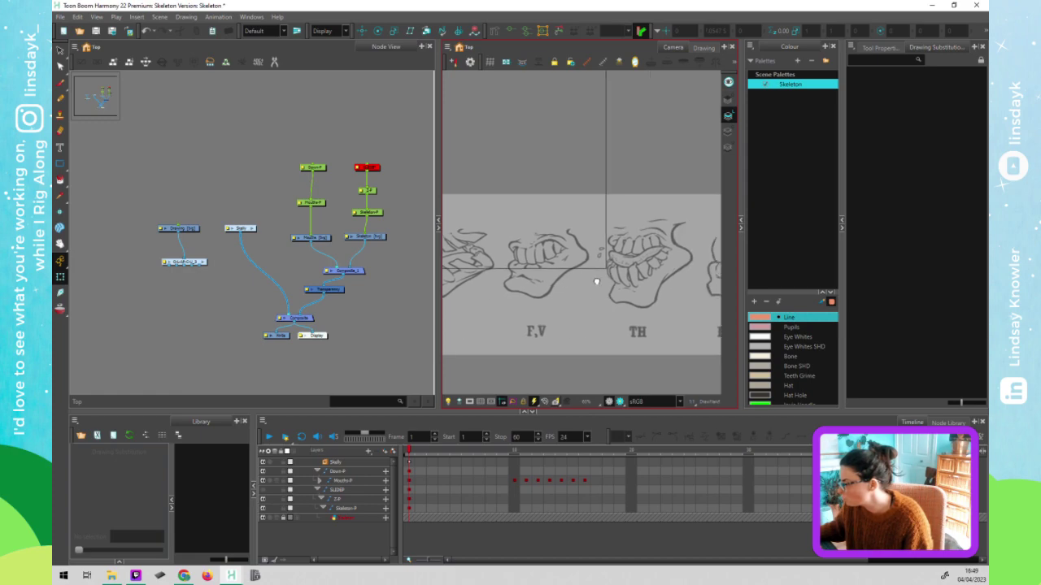
pyautogui.scroll(-1, 606, 300)
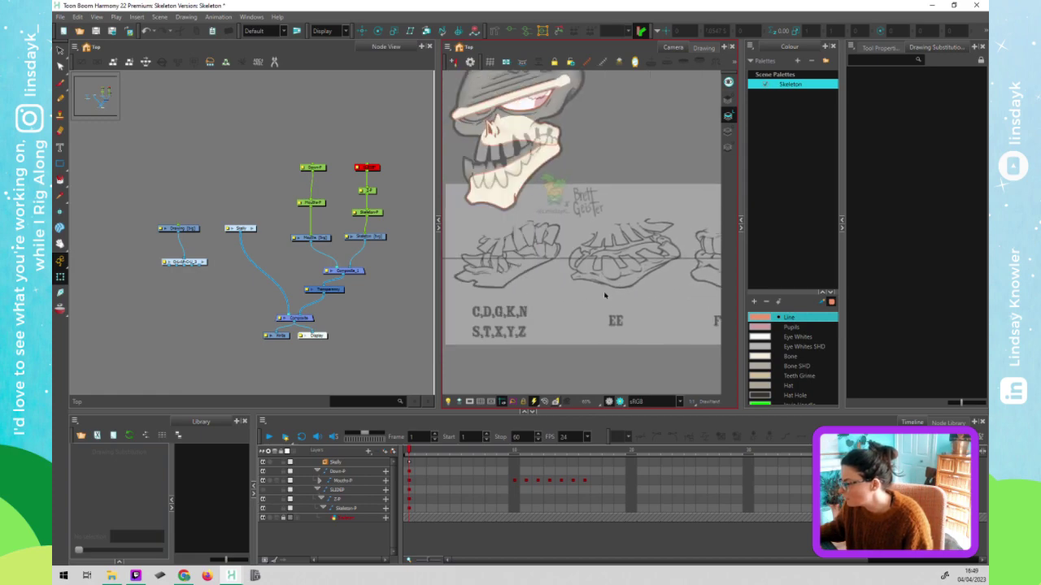
pyautogui.click(605, 298)
pyautogui.scroll(-1, 605, 299)
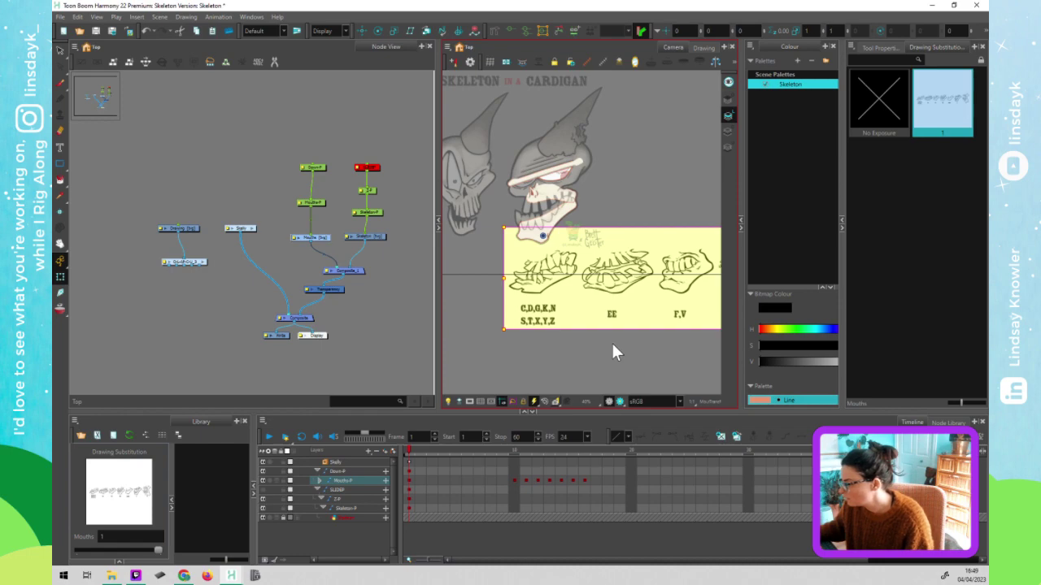
pyautogui.click(612, 345)
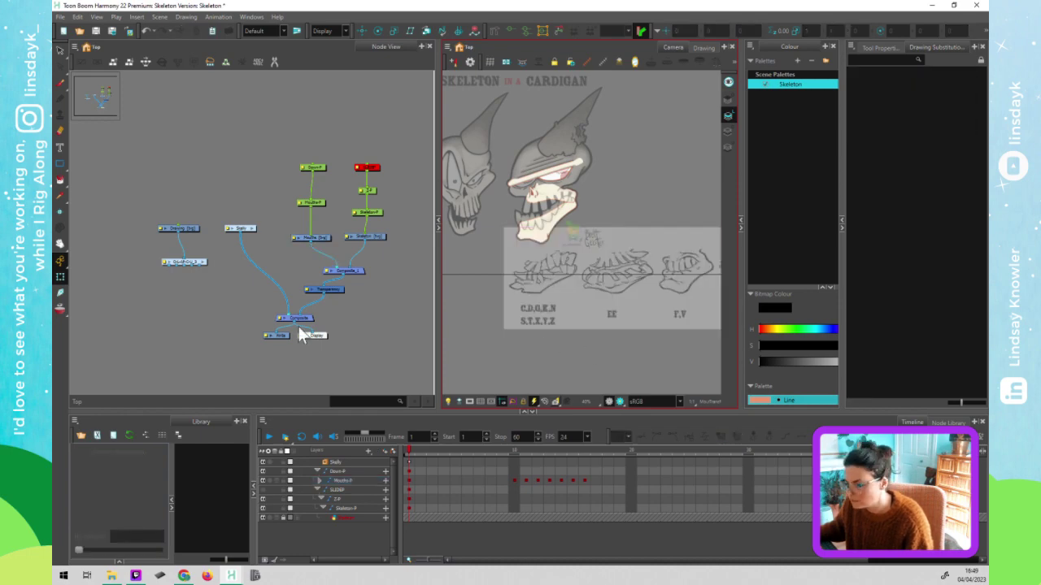
# - Reposition the Transparency node directly beneath the composite that joins the two reference drawings
pyautogui.click(374, 355)
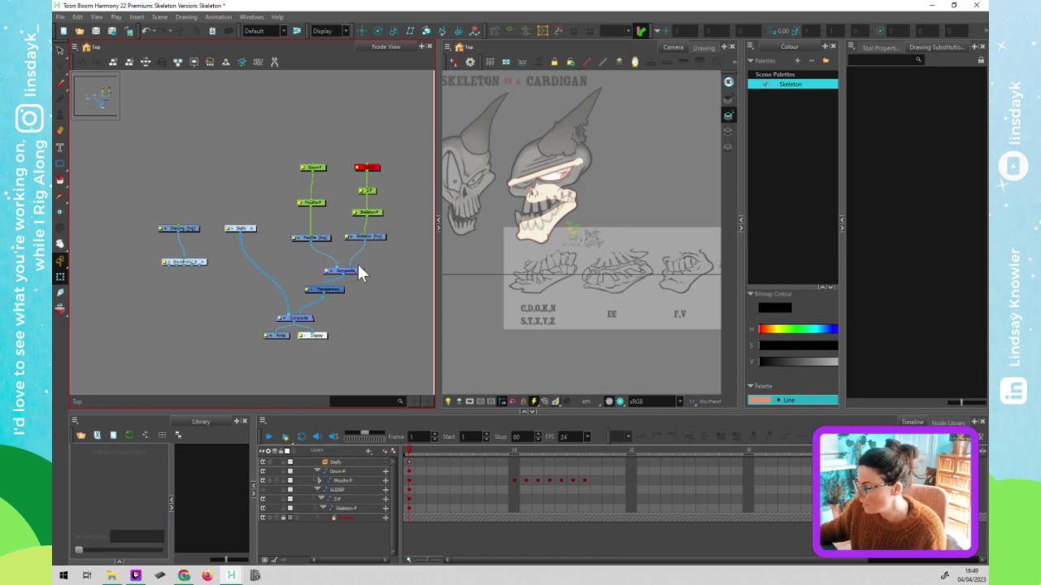
pyautogui.moveTo(336, 288); pyautogui.dragTo(361, 297)
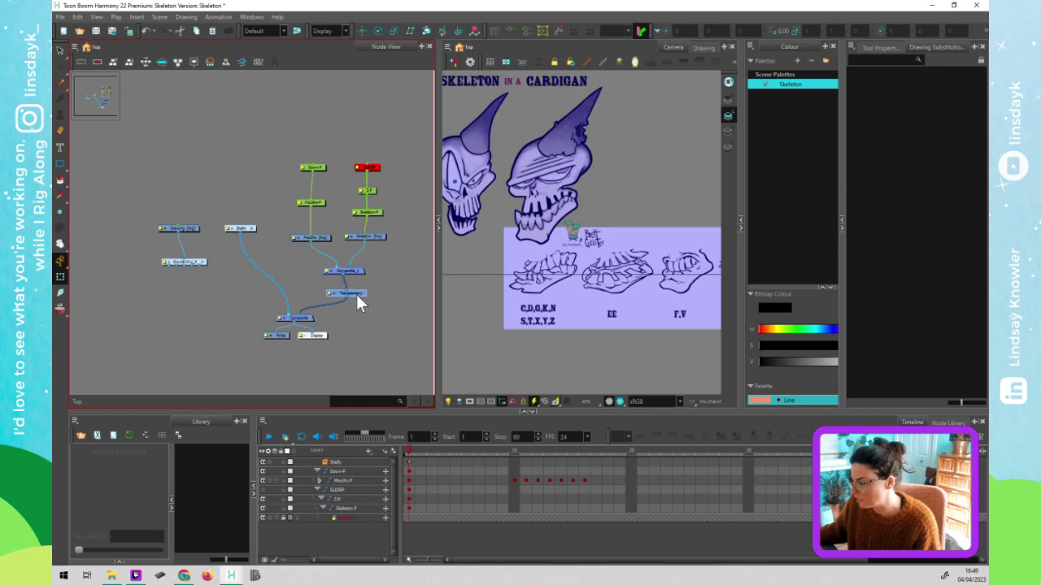
pyautogui.click(387, 314)
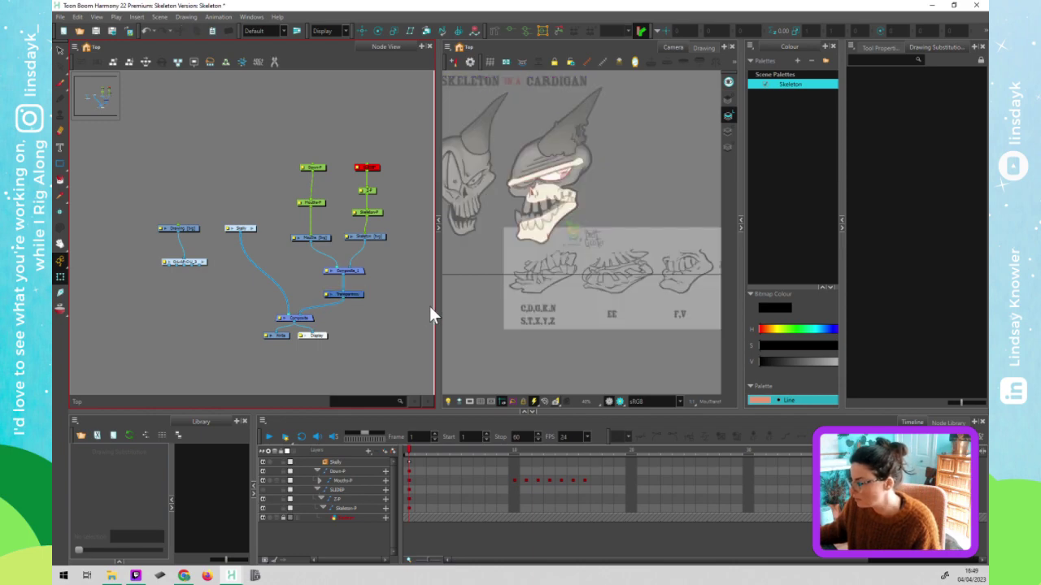
# - Enter the Skelly group and rename the spare drawing Drawing_29 as Top_Tooth
pyautogui.click(253, 229)
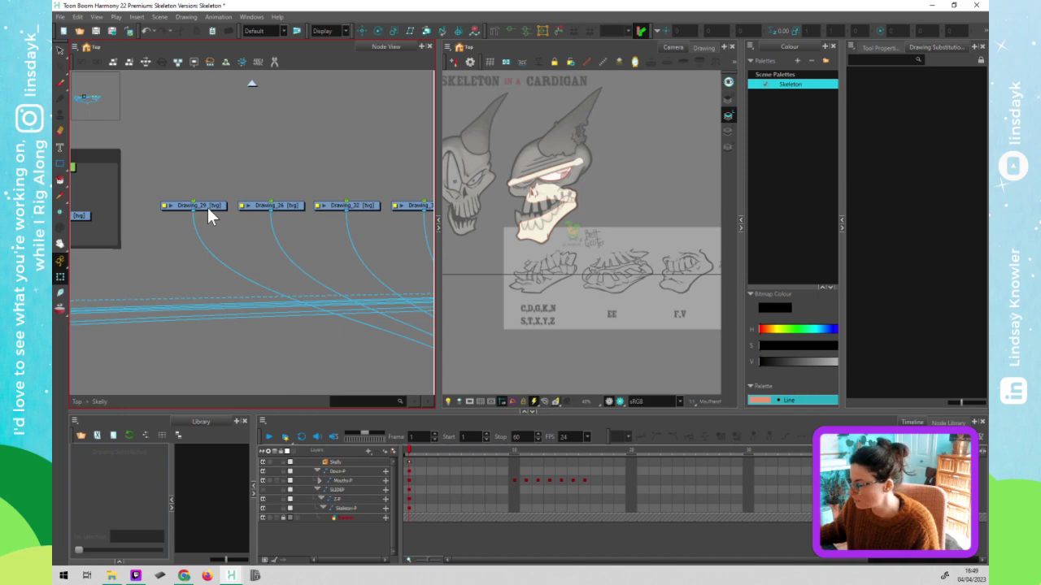
pyautogui.click(161, 207)
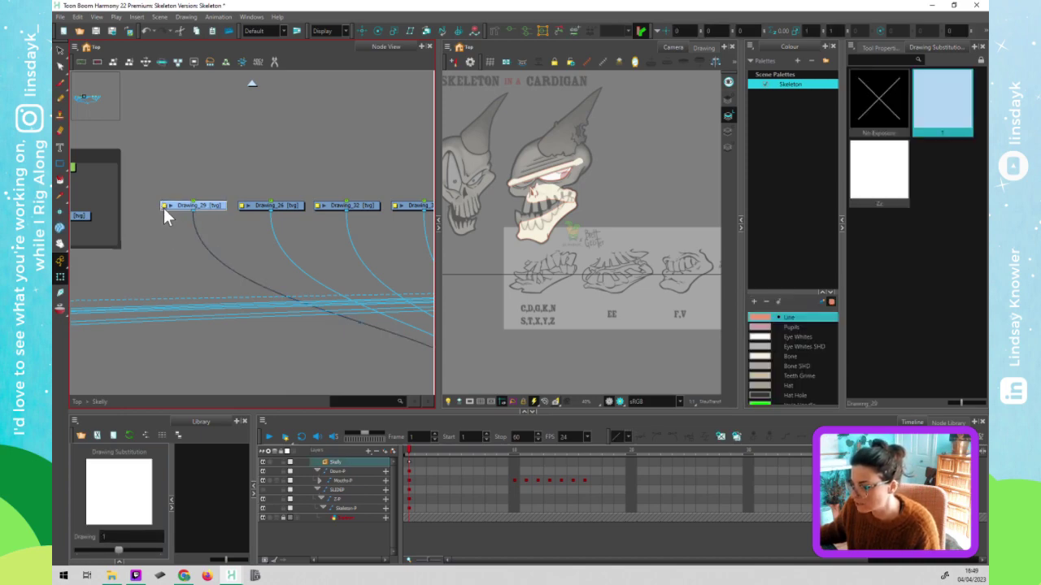
pyautogui.click(164, 206)
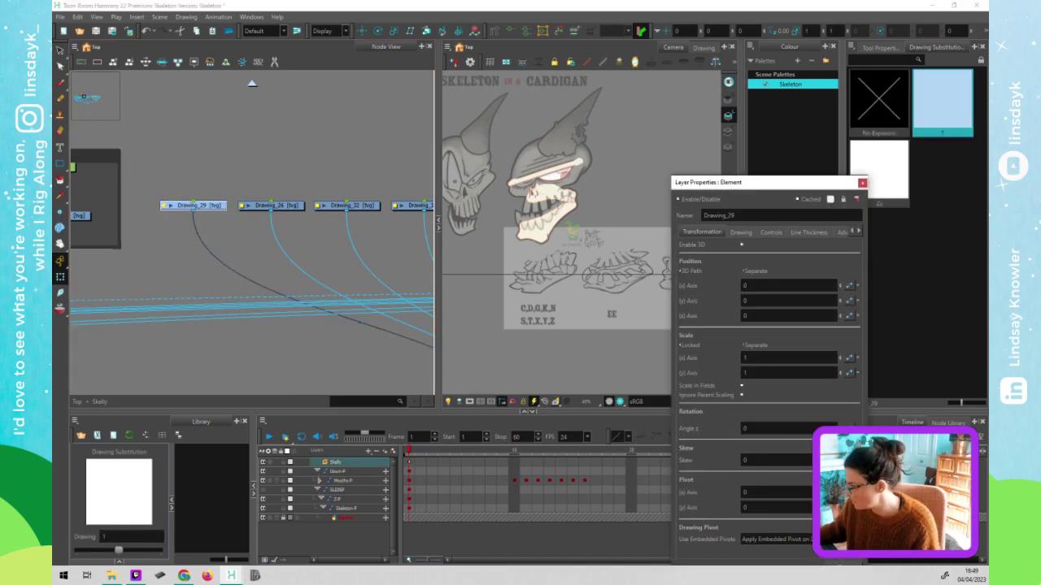
pyautogui.moveTo(799, 182); pyautogui.dragTo(815, 137)
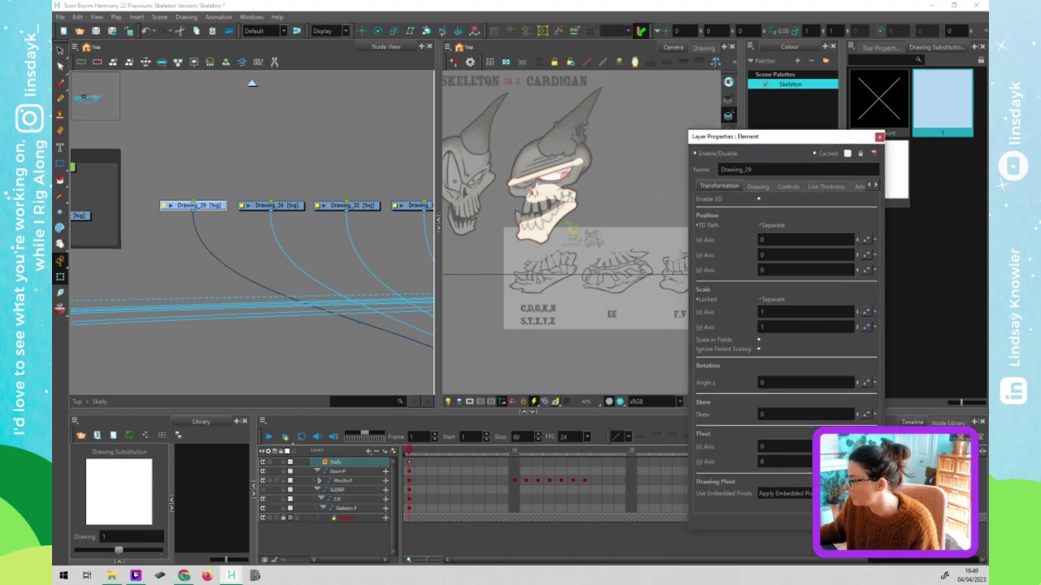
pyautogui.doubleClick(736, 169)
pyautogui.press('BackSpace')
pyautogui.write('Top_')
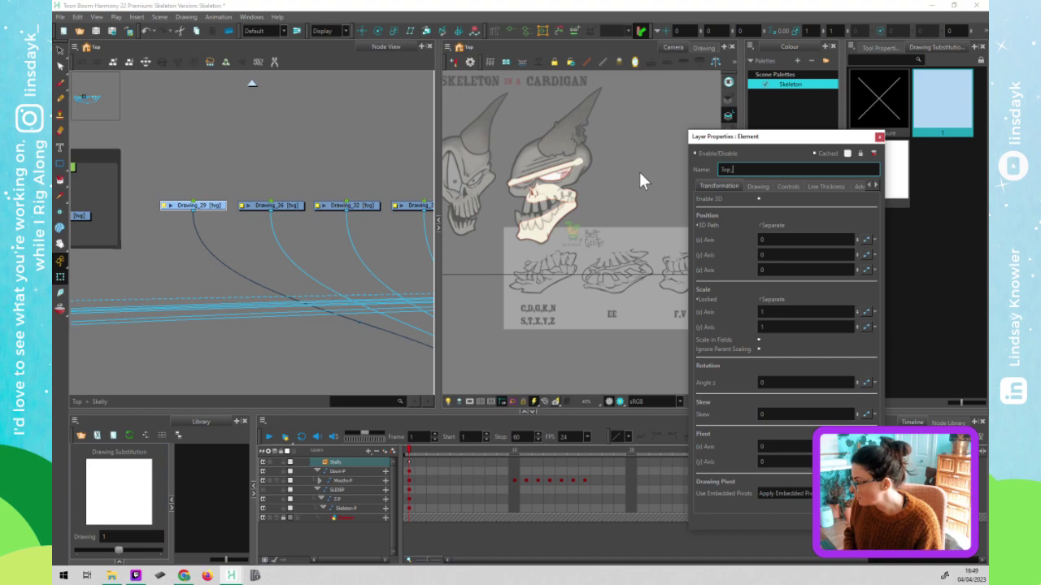
pyautogui.write('Te')
pyautogui.write('oth')
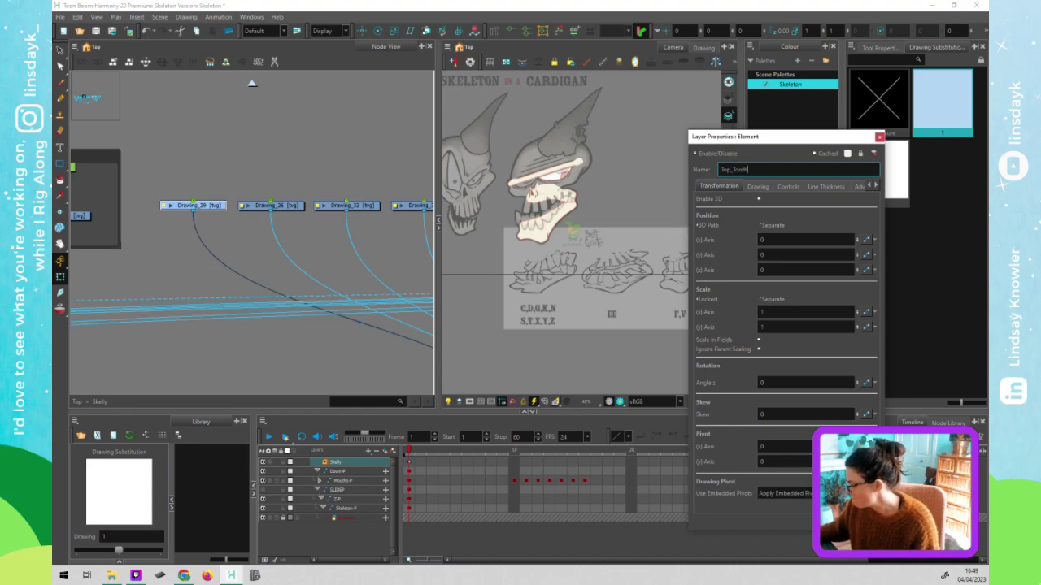
pyautogui.press('Return')
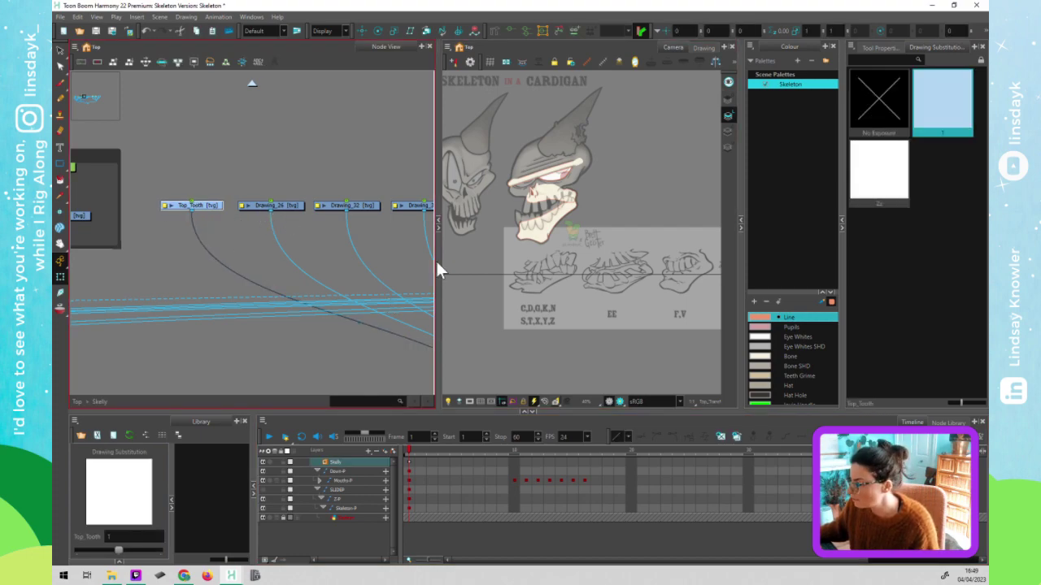
# - Turn on the light table so the reference teeth show through the upper jaw bone artwork
pyautogui.scroll(5, 512, 214)
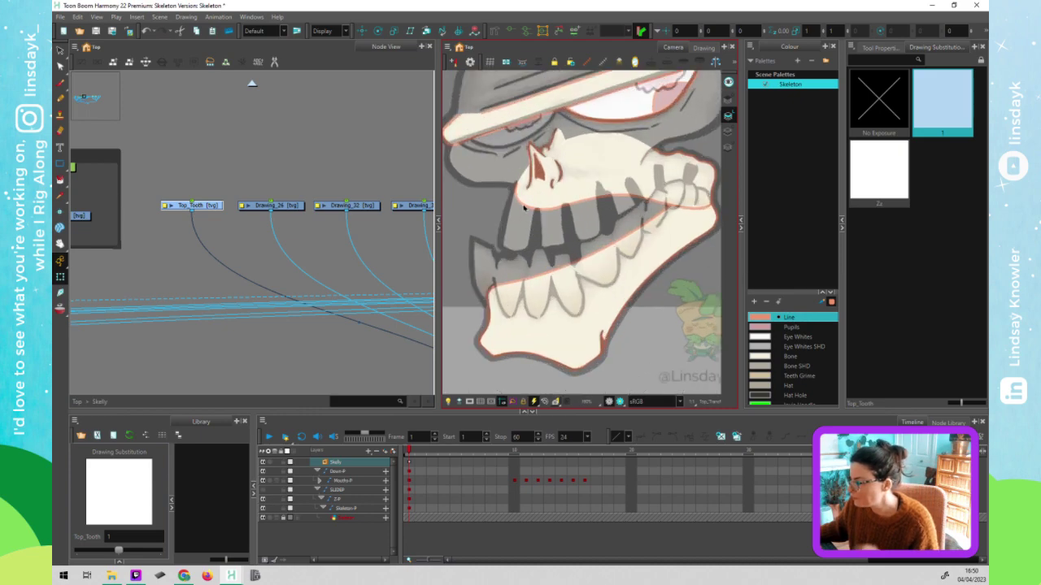
pyautogui.click(524, 208)
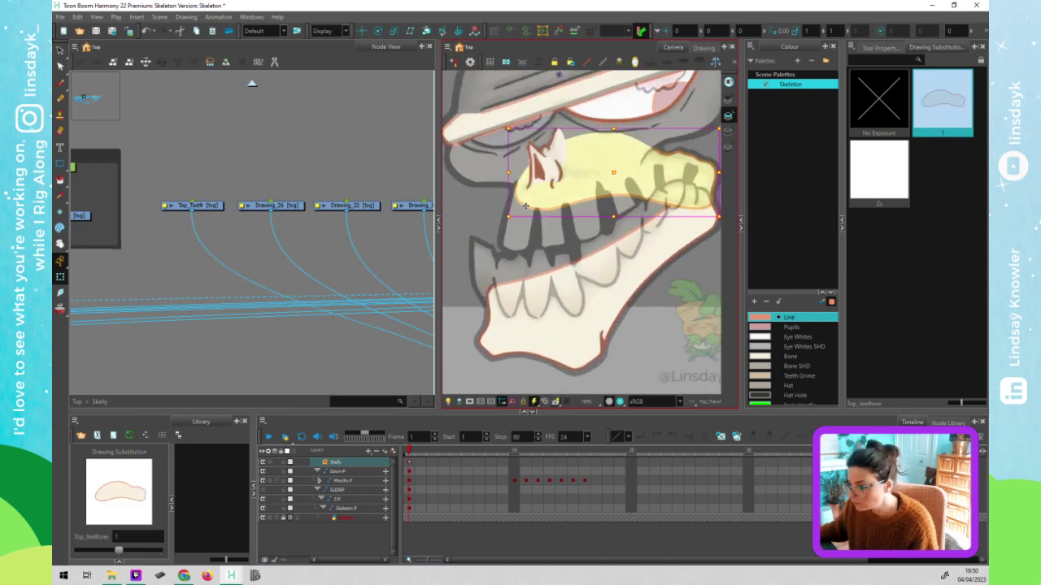
pyautogui.click(216, 205)
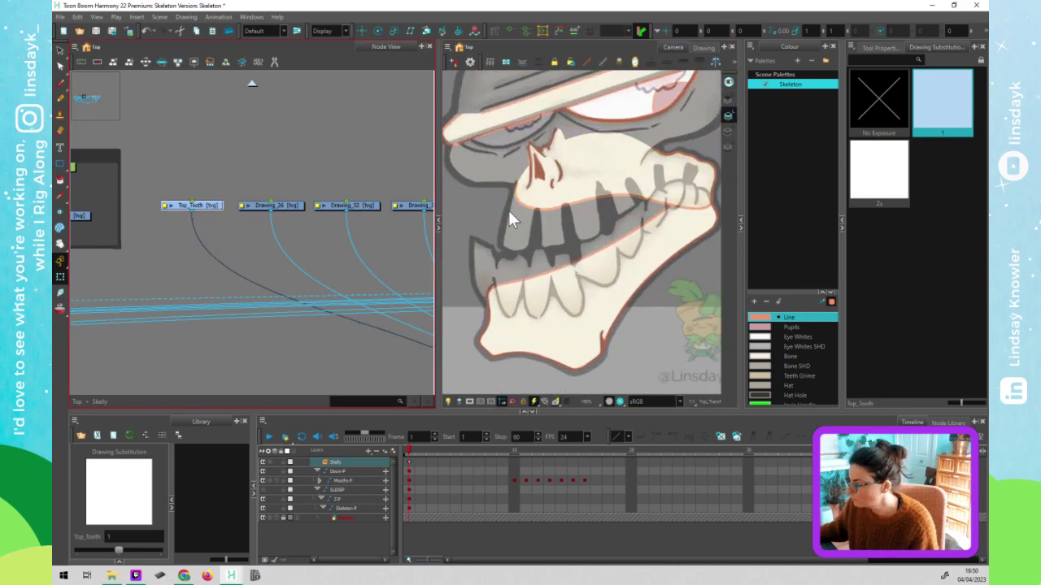
pyautogui.click(537, 205)
pyautogui.hotkey('alt', 's')
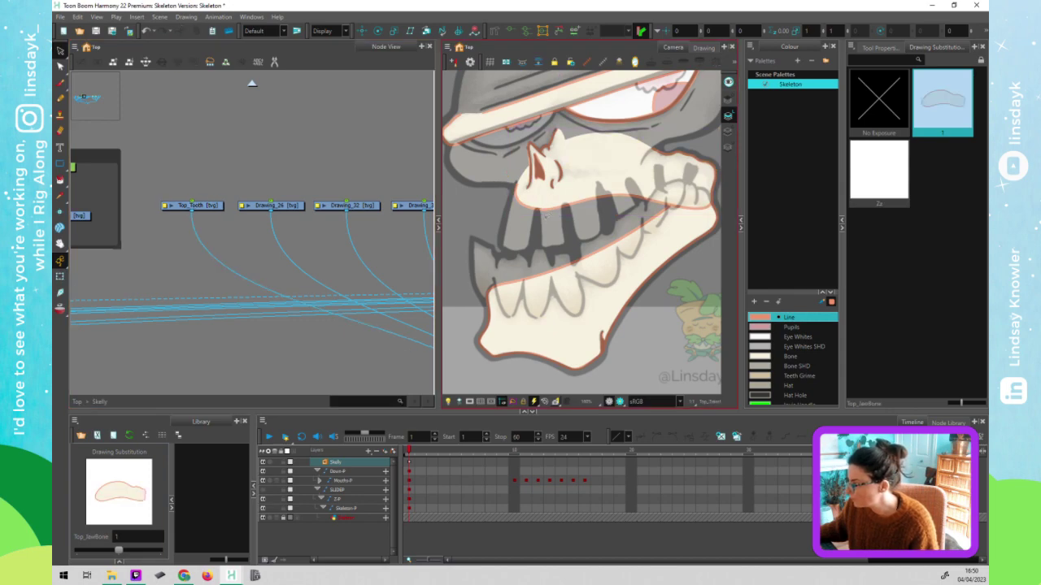
pyautogui.click(447, 401)
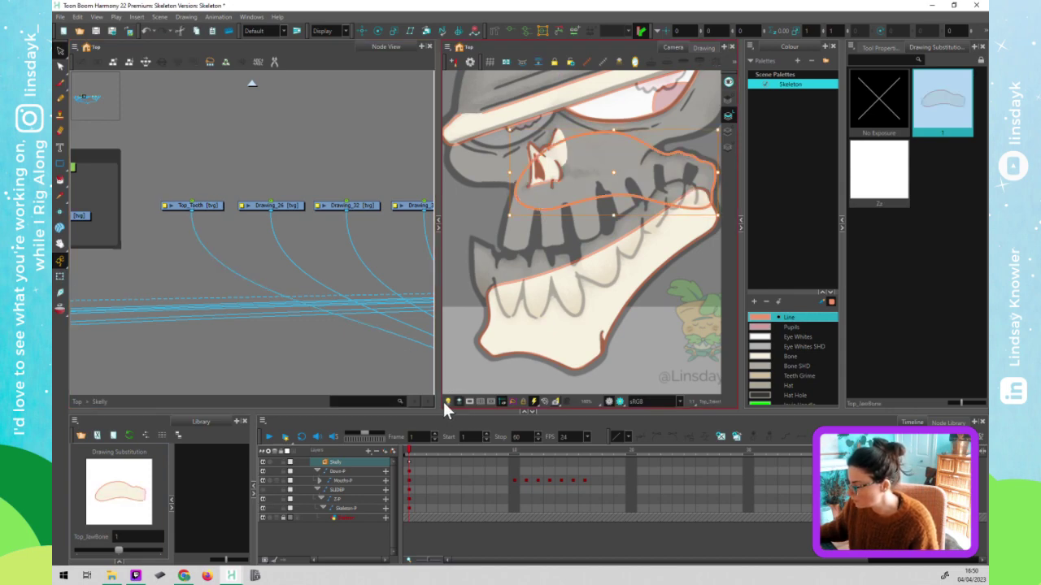
pyautogui.click(446, 402)
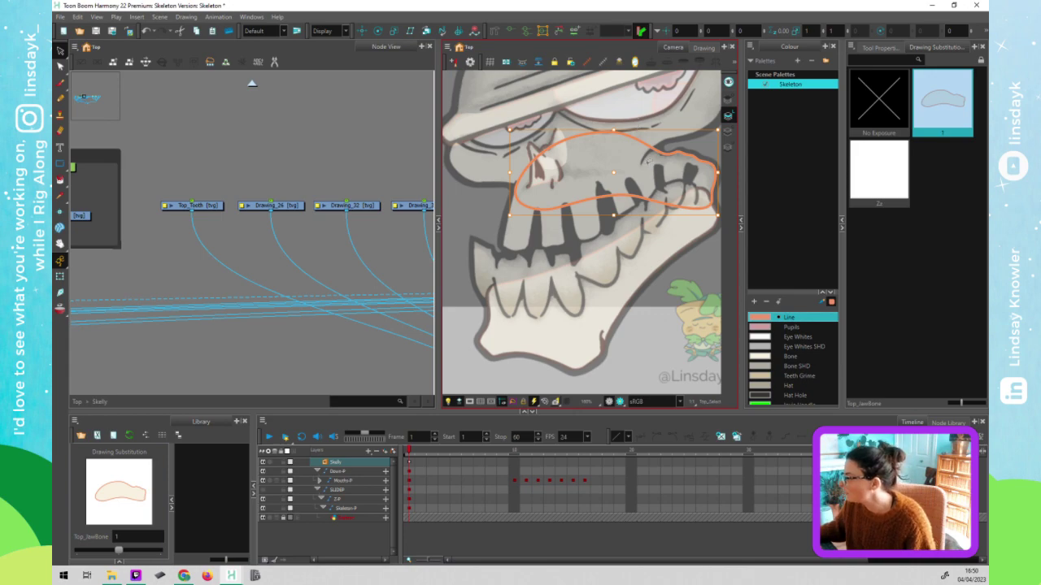
# - Check the pencil line settings of the upper jaw bone outline in the tool properties
pyautogui.click(869, 47)
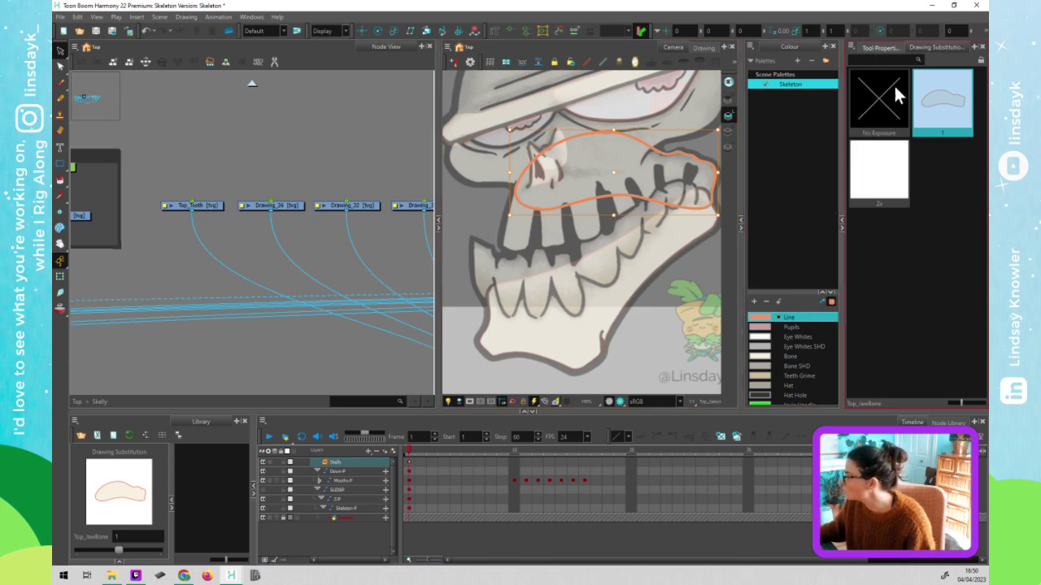
pyautogui.click(880, 47)
pyautogui.click(532, 239)
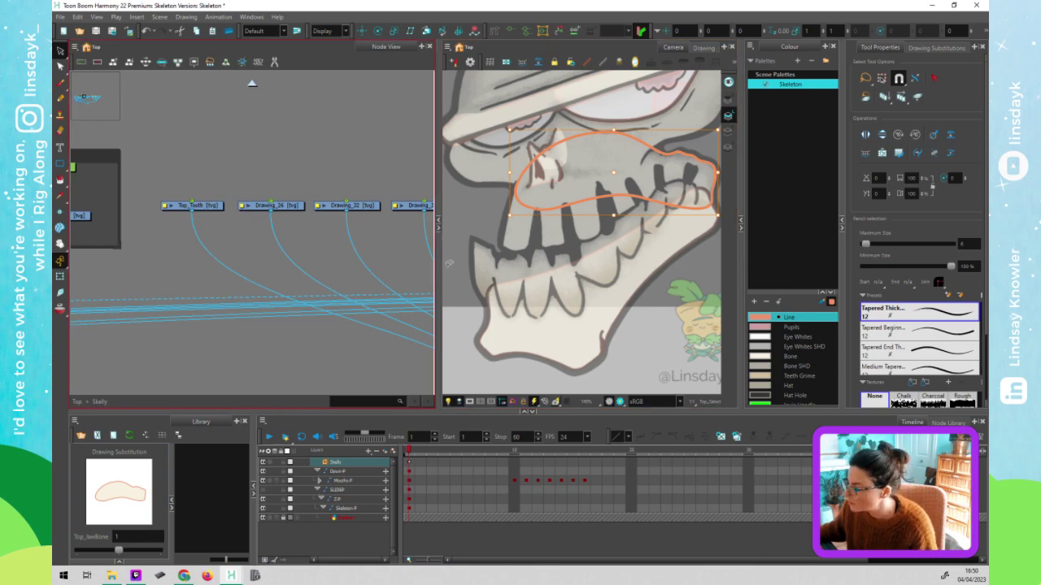
# - Draw a narrow rectangle over the reference's front upper tooth on Top_Tooth and set its pencil line's maximum size to 4
pyautogui.click(211, 206)
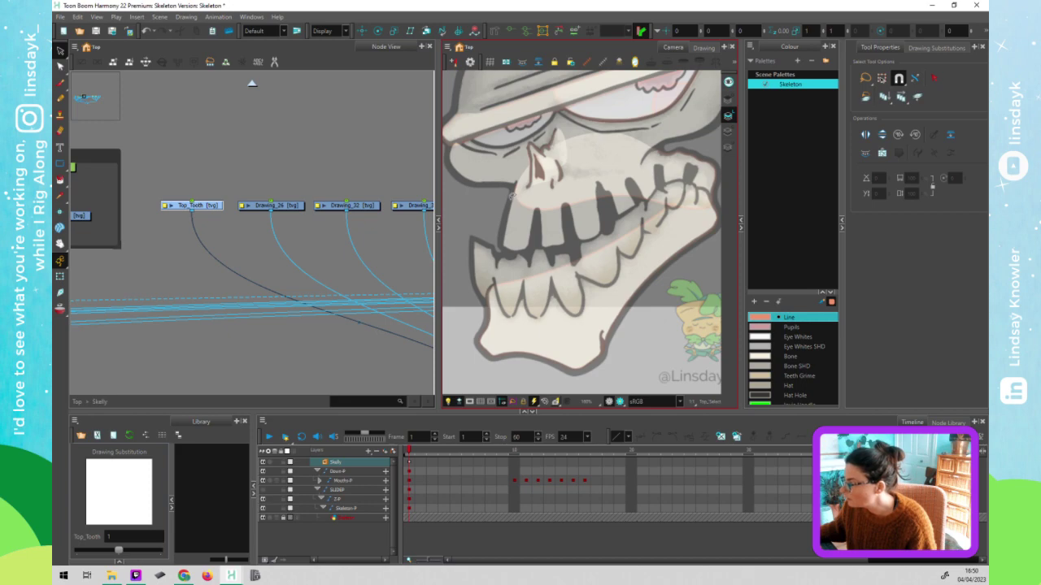
pyautogui.hotkey('alt', '7')
pyautogui.moveTo(504, 196); pyautogui.dragTo(530, 249)
pyautogui.hotkey('alt', 's')
pyautogui.click(967, 243)
pyautogui.write('4')
pyautogui.press('Return')
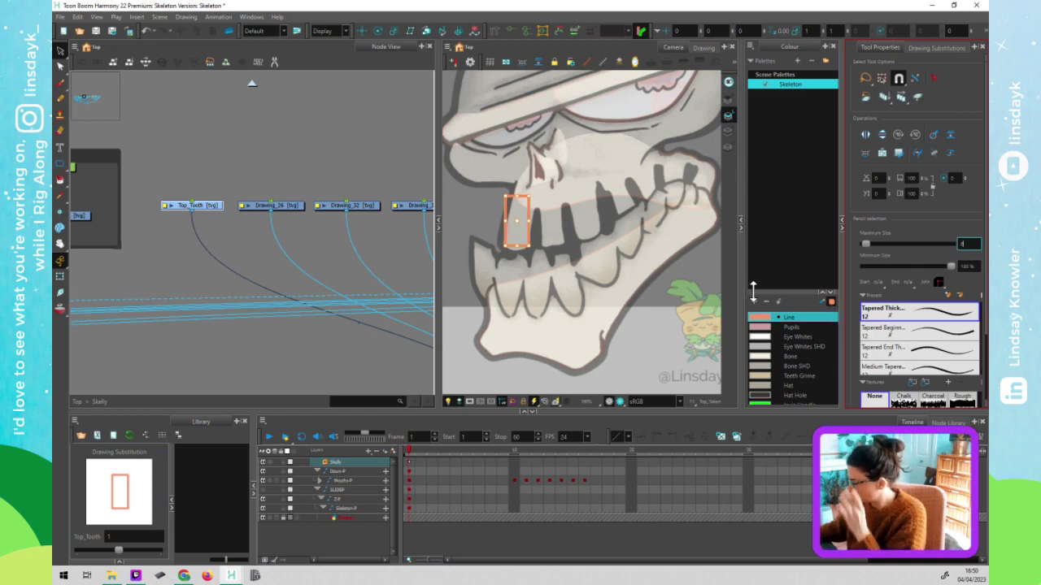
# - Reshape the rectangle with the Contour Editor, bowing its lower edge and shifting its upper corners to follow the reference tooth's slant
pyautogui.click(517, 247)
pyautogui.hotkey('alt', 'q')
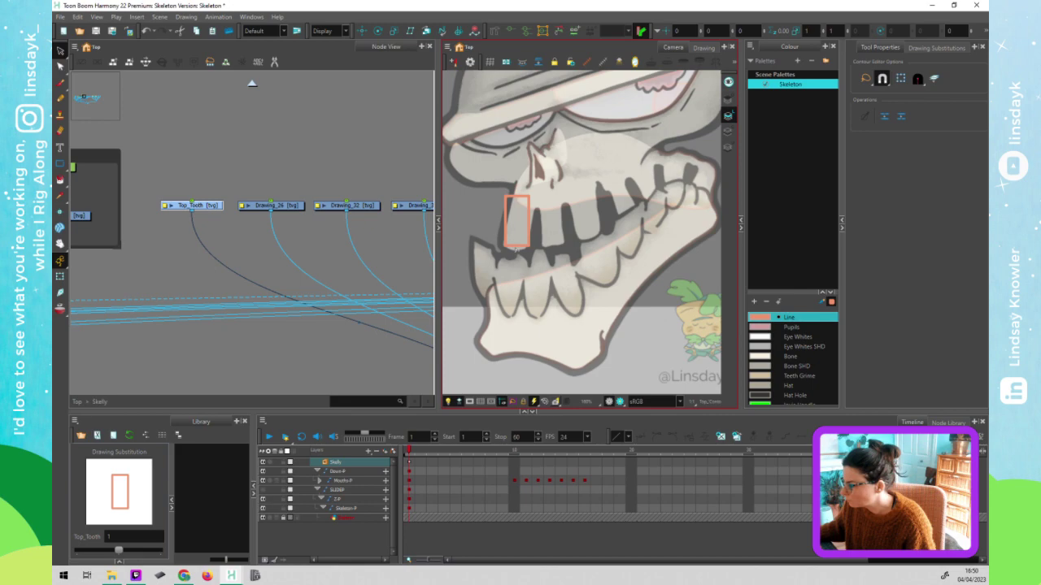
pyautogui.click(515, 248)
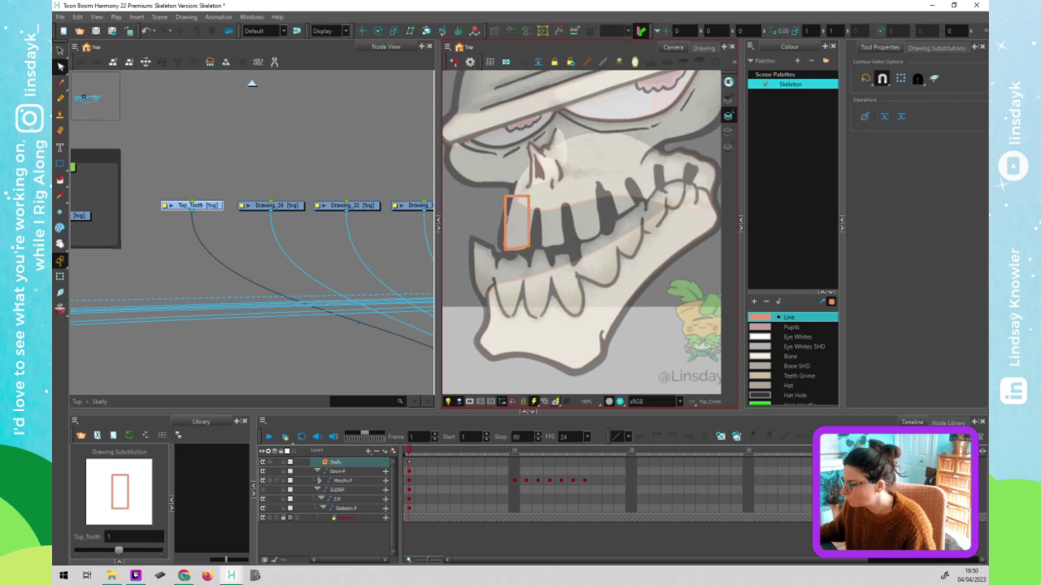
pyautogui.moveTo(505, 196); pyautogui.dragTo(530, 190)
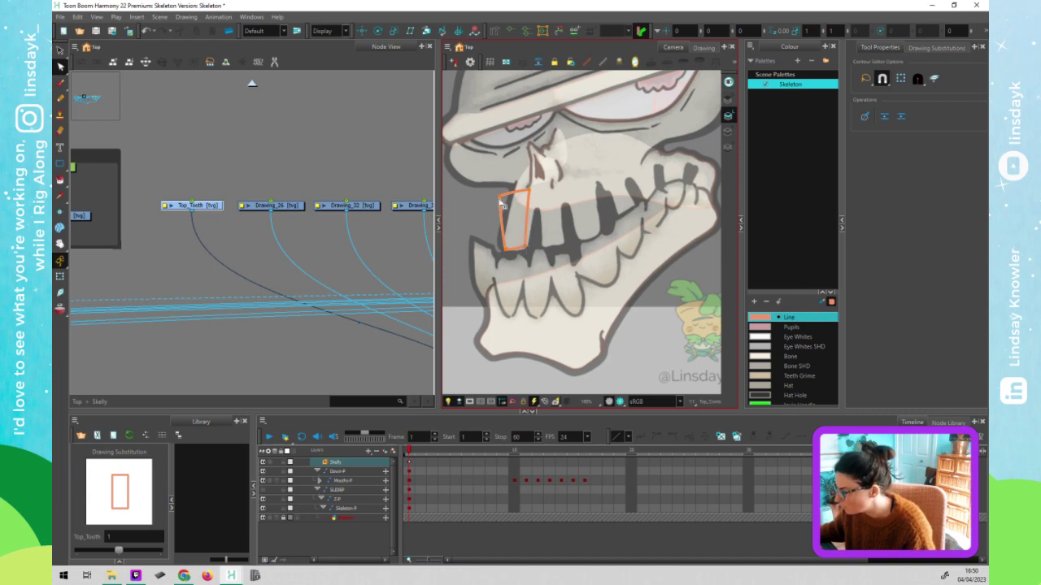
pyautogui.press('Delete')
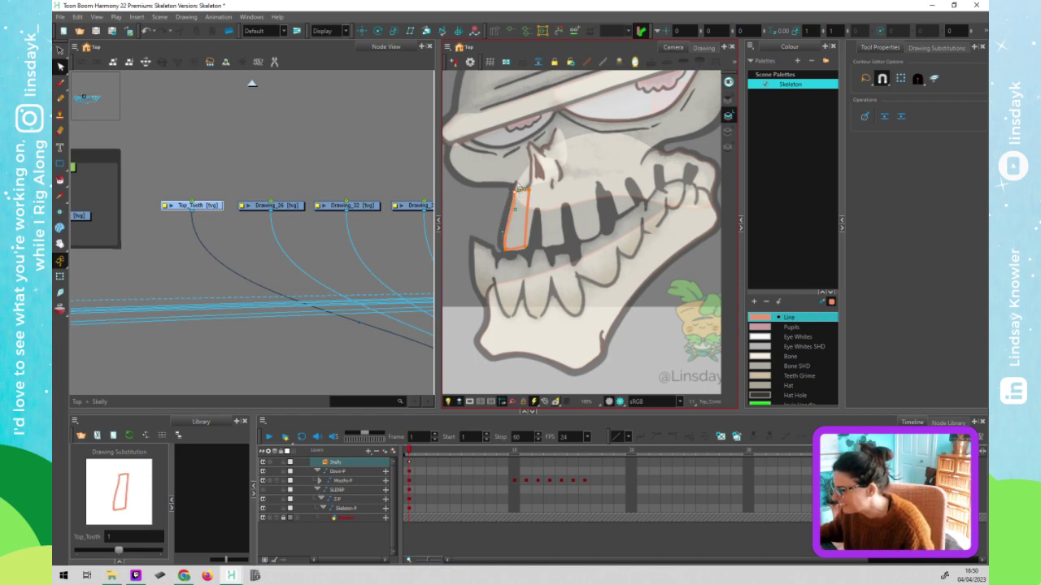
pyautogui.click(518, 191)
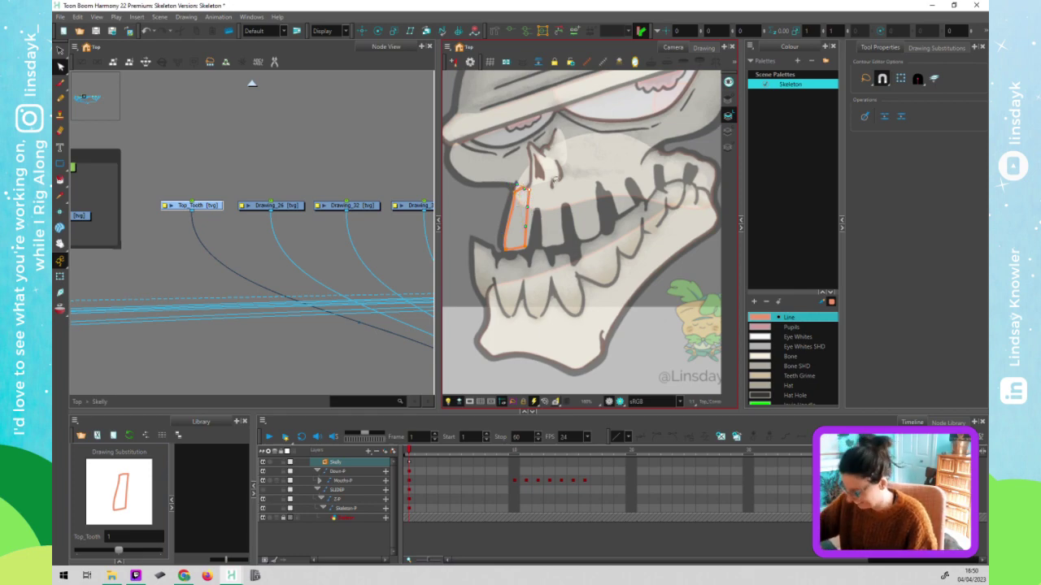
# - Round the tooth outline's upper end and lower corner, and widen its upper part across the jaw bone
pyautogui.scroll(2, 555, 178)
pyautogui.scroll(3, 524, 183)
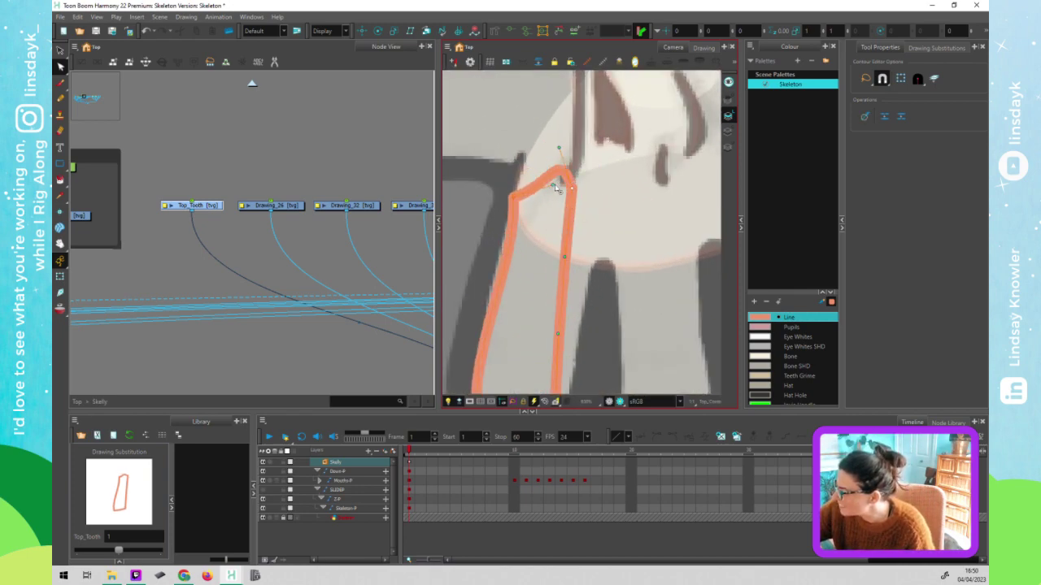
pyautogui.moveTo(516, 158); pyautogui.dragTo(502, 260)
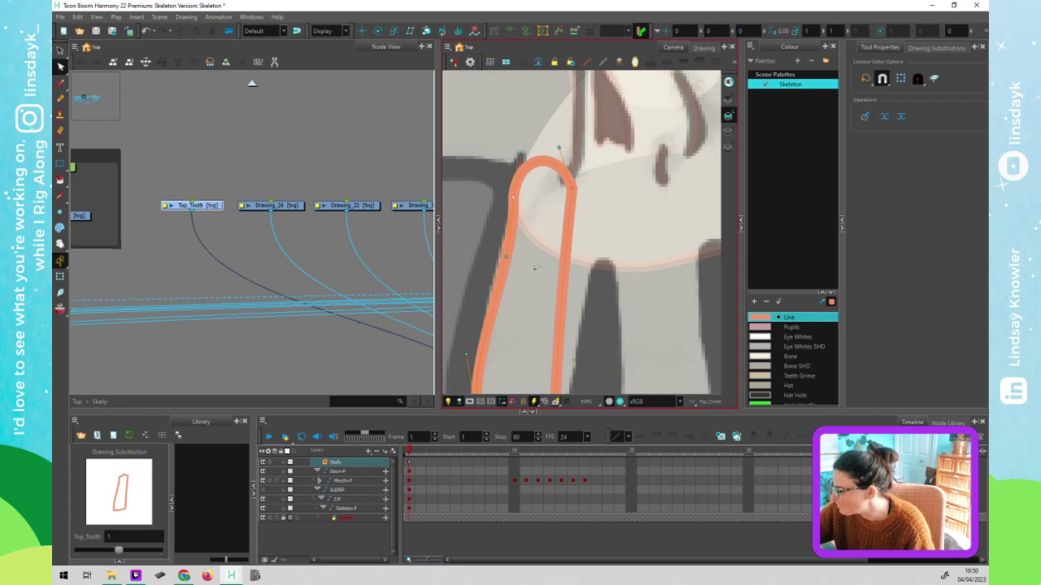
pyautogui.scroll(-4, 528, 309)
pyautogui.moveTo(525, 325); pyautogui.dragTo(539, 257)
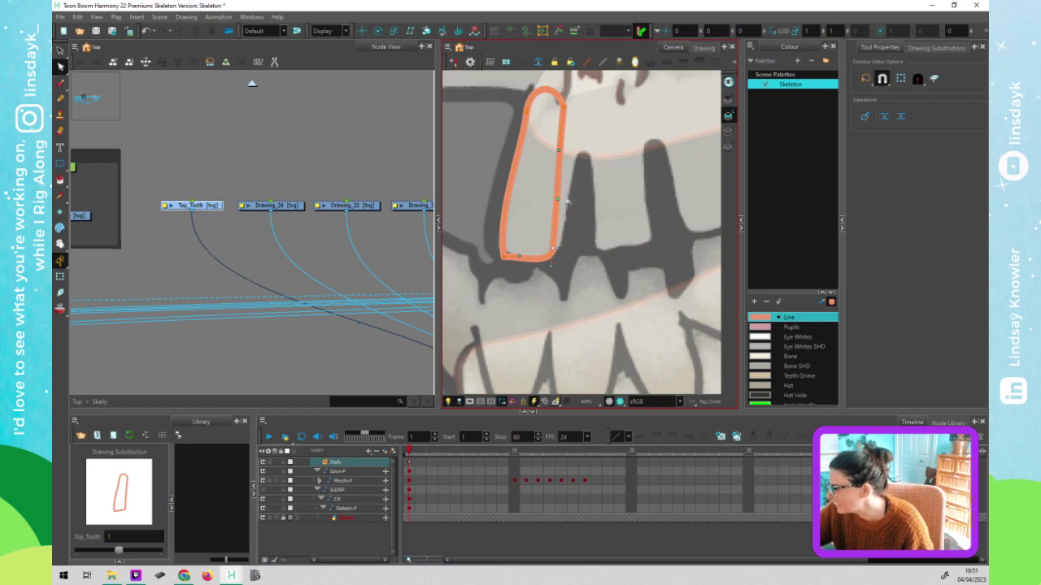
pyautogui.moveTo(572, 124); pyautogui.dragTo(590, 101)
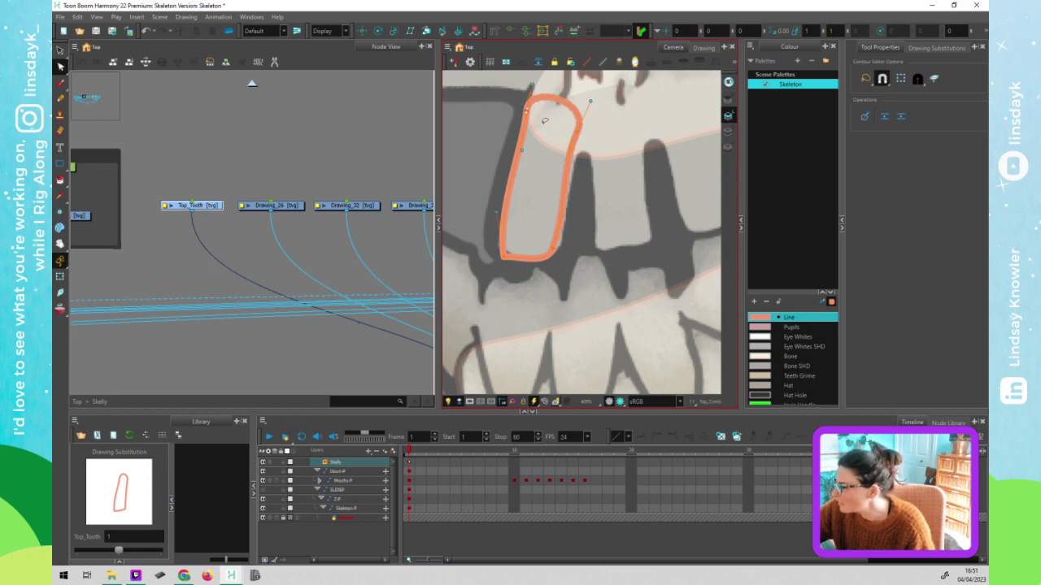
# - Reshape the left side and lower-left corner of the top tooth's outline with the Contour Editor to match the sketch
pyautogui.click(543, 112)
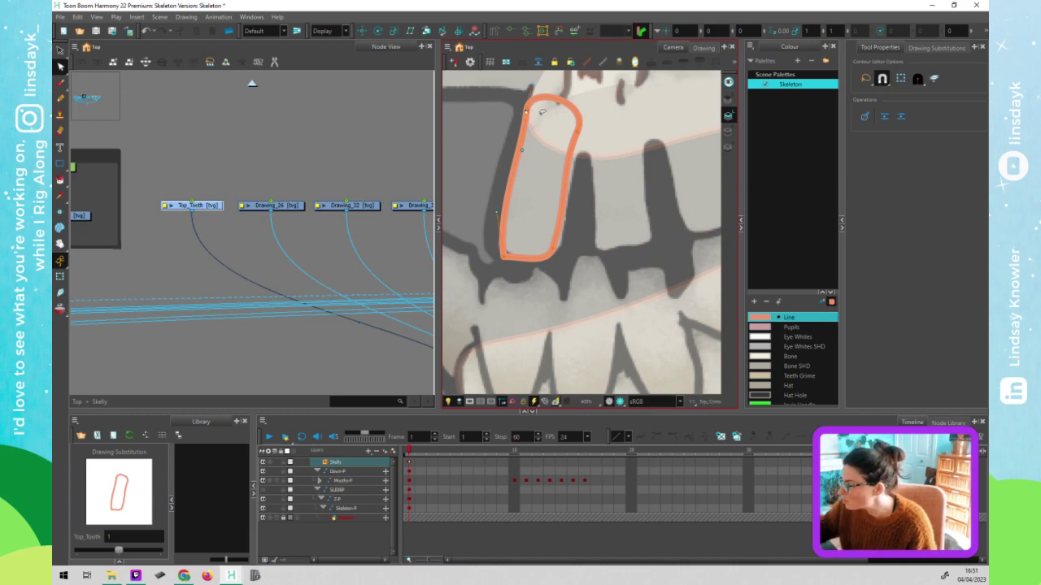
pyautogui.click(521, 99)
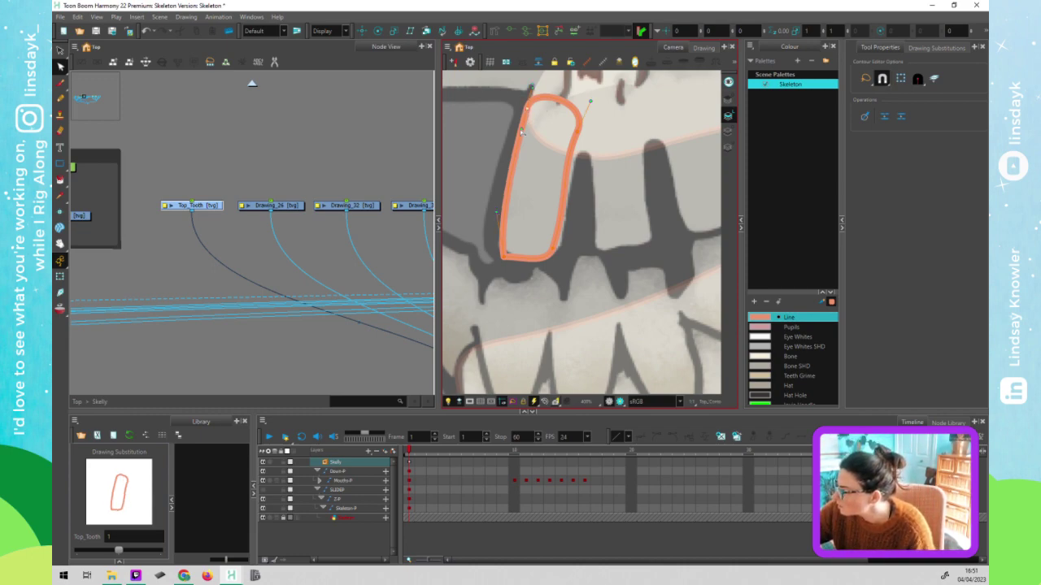
pyautogui.click(523, 129)
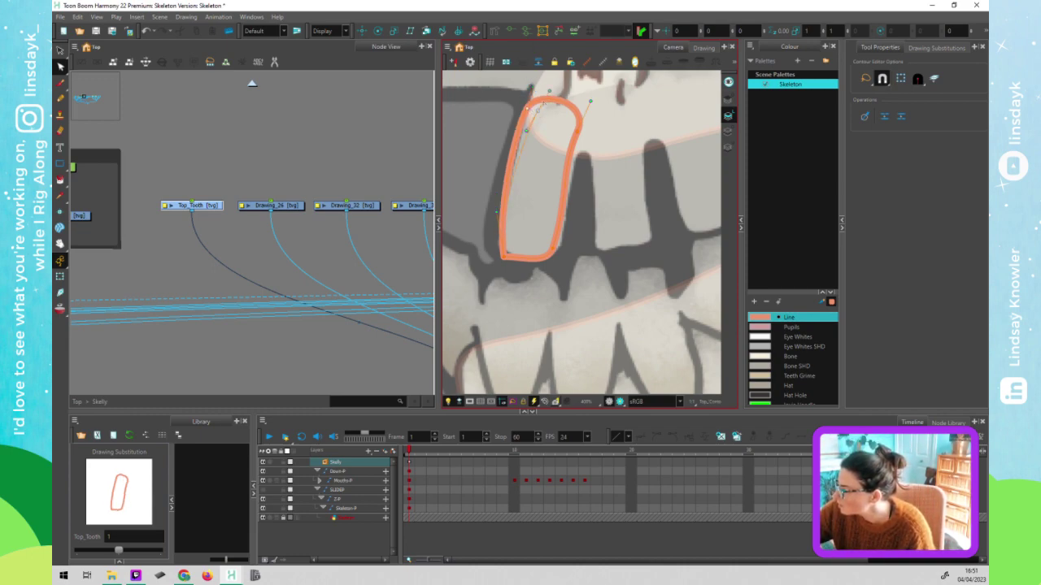
pyautogui.click(535, 107)
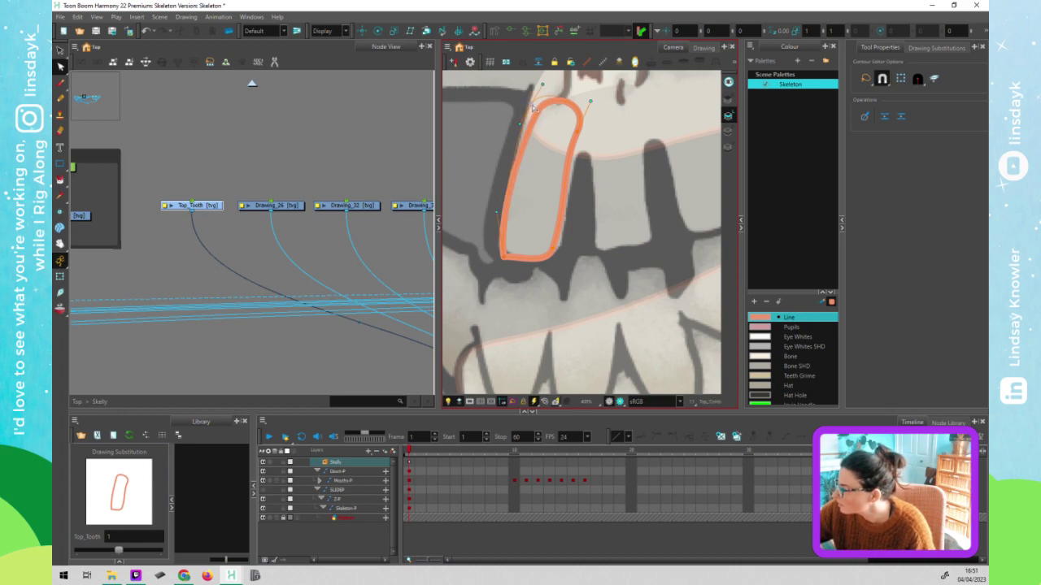
pyautogui.moveTo(539, 112); pyautogui.dragTo(525, 106)
pyautogui.click(488, 244)
pyautogui.moveTo(491, 235); pyautogui.dragTo(491, 205)
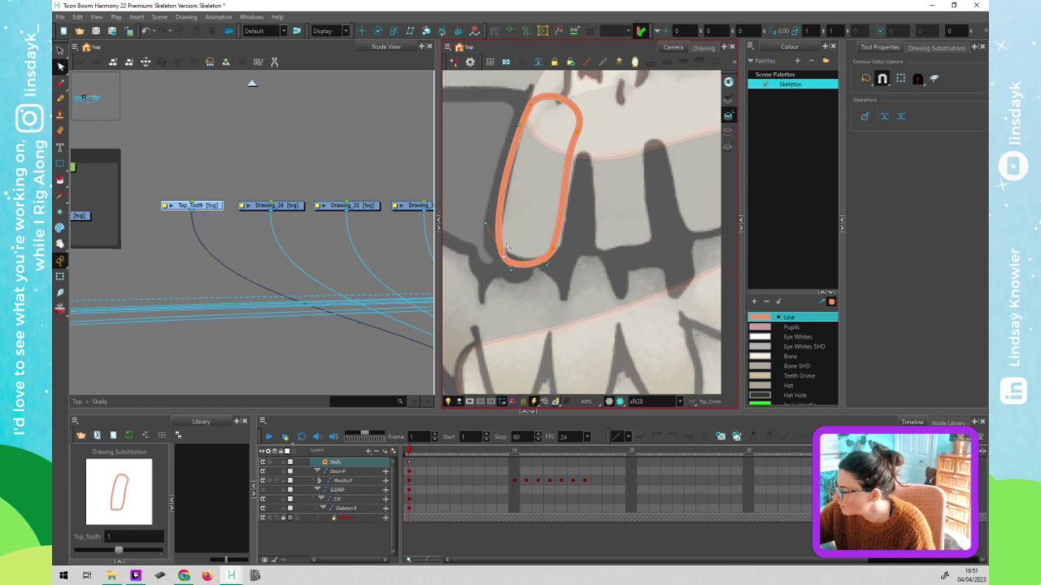
pyautogui.moveTo(504, 250)
pyautogui.mouseDown()
pyautogui.moveTo(486, 218)
pyautogui.moveTo(498, 231)
pyautogui.mouseUp()
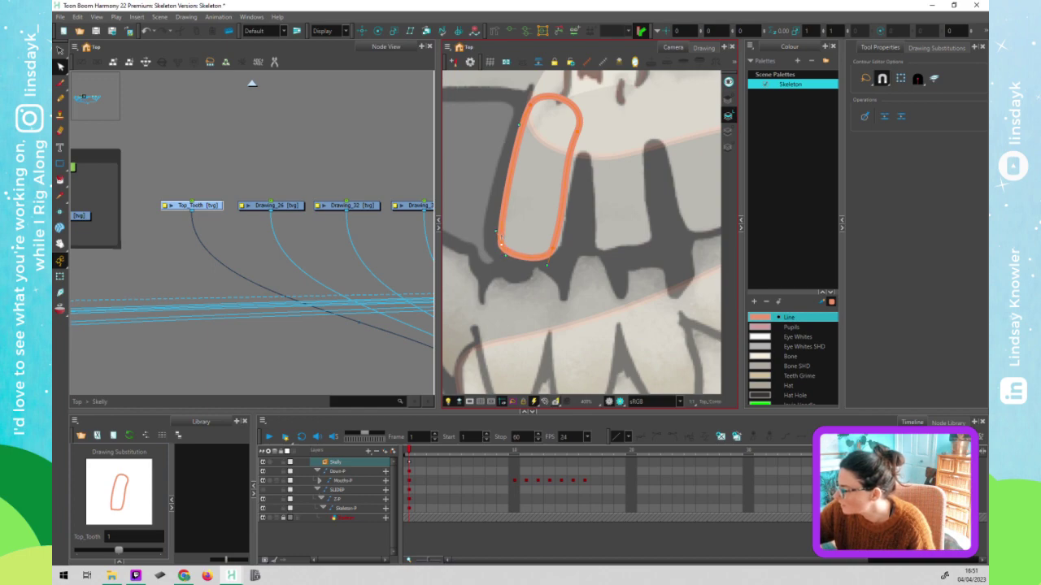
# - Adjust the upper-right curve and right side of the top tooth's outline to follow the sketched tooth
pyautogui.click(580, 132)
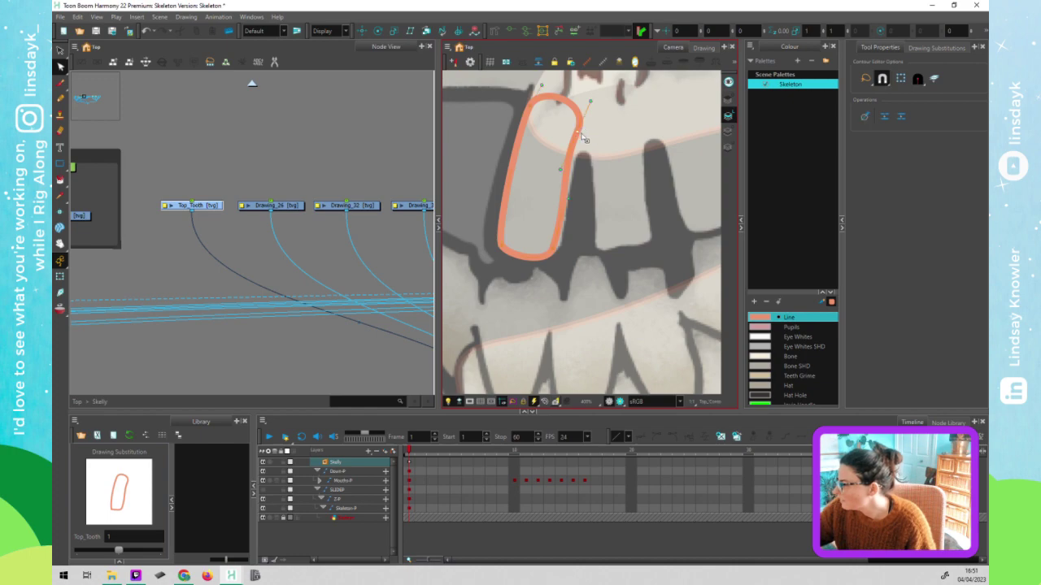
pyautogui.moveTo(584, 140); pyautogui.dragTo(590, 136)
pyautogui.click(574, 232)
pyautogui.click(555, 253)
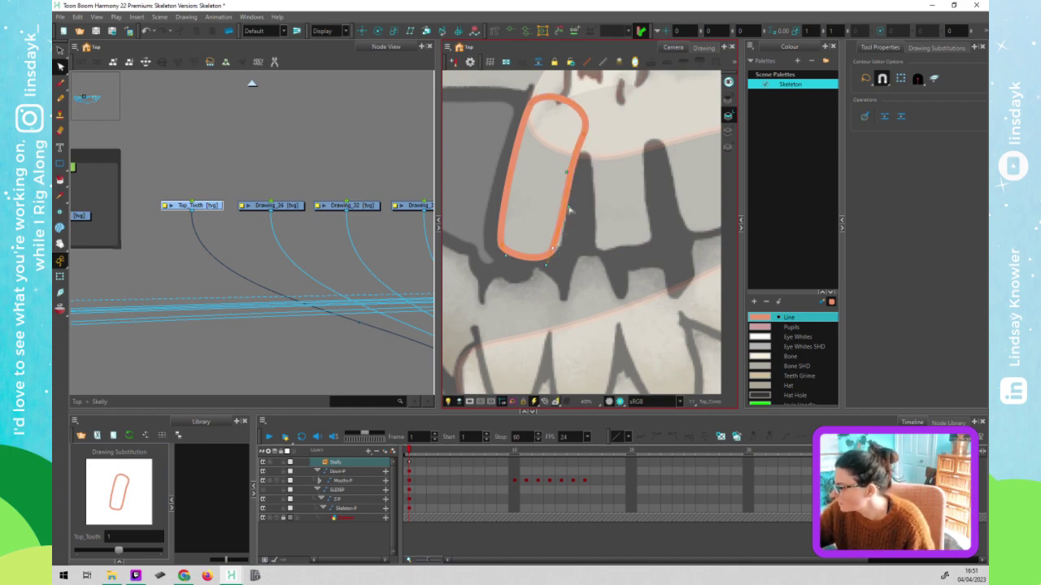
pyautogui.scroll(-2, 573, 260)
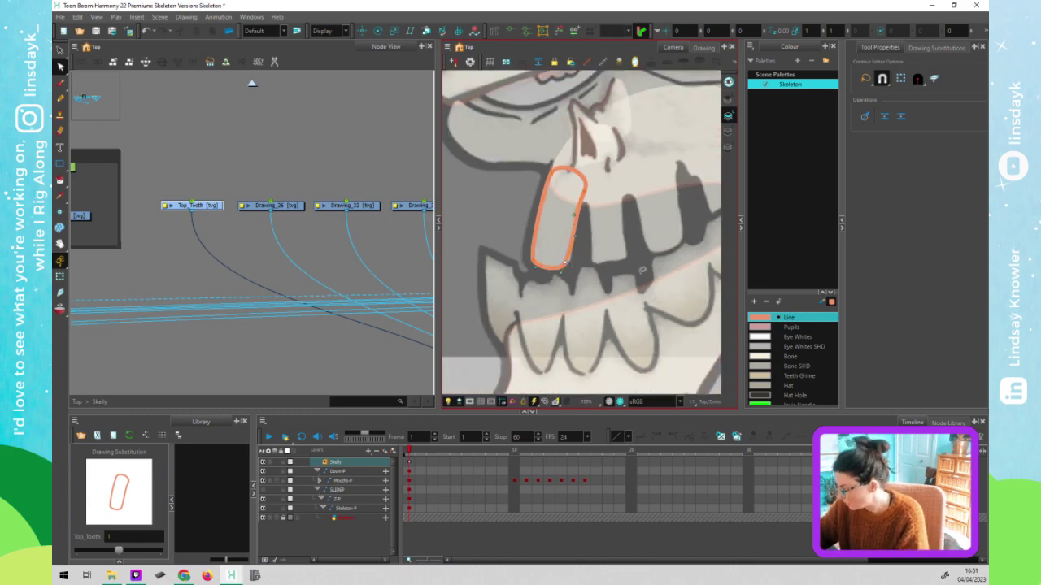
pyautogui.click(584, 240)
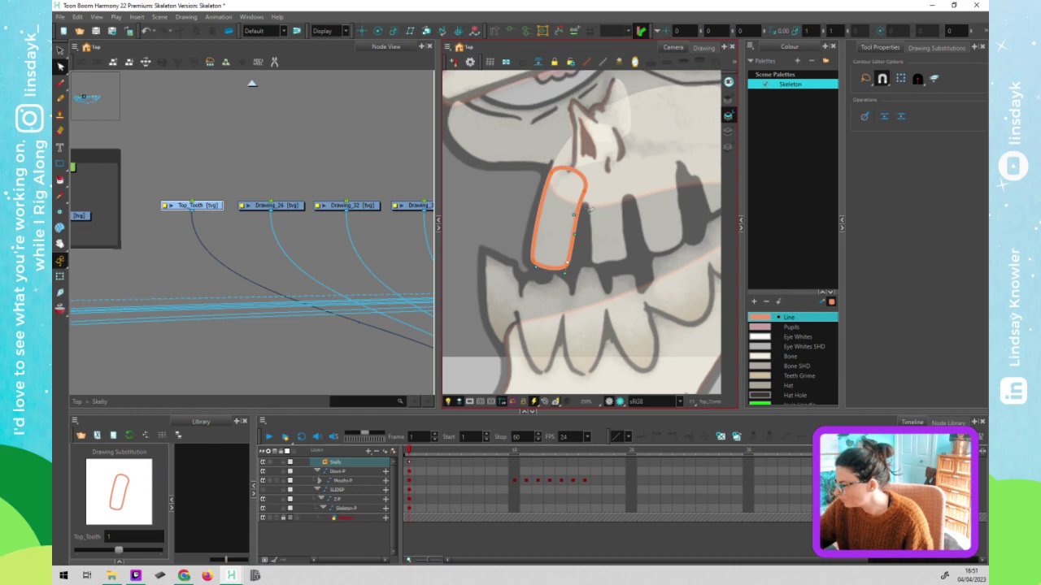
pyautogui.click(582, 213)
pyautogui.click(587, 200)
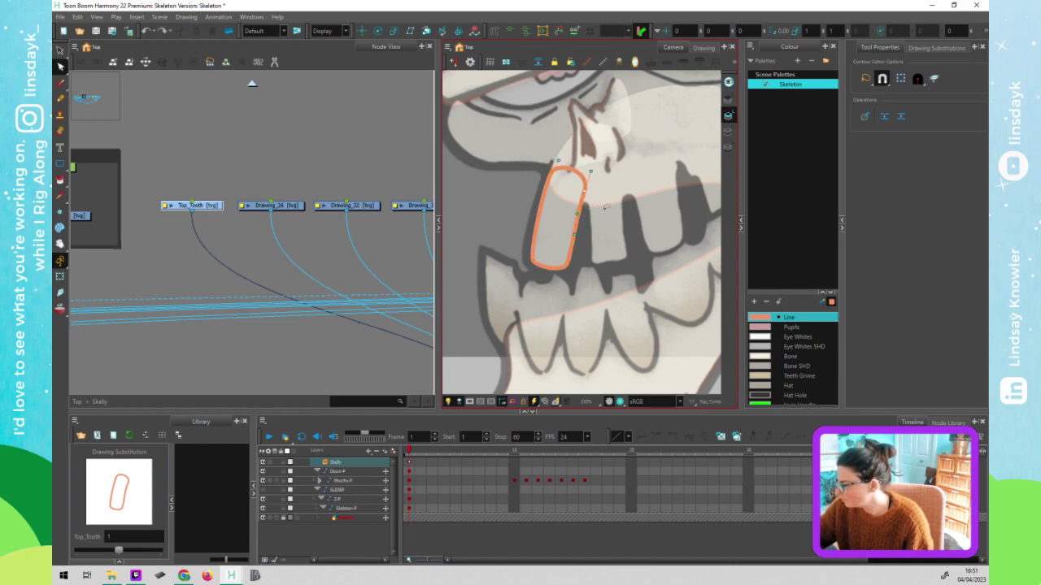
pyautogui.scroll(-1, 623, 206)
pyautogui.scroll(-1, 623, 206)
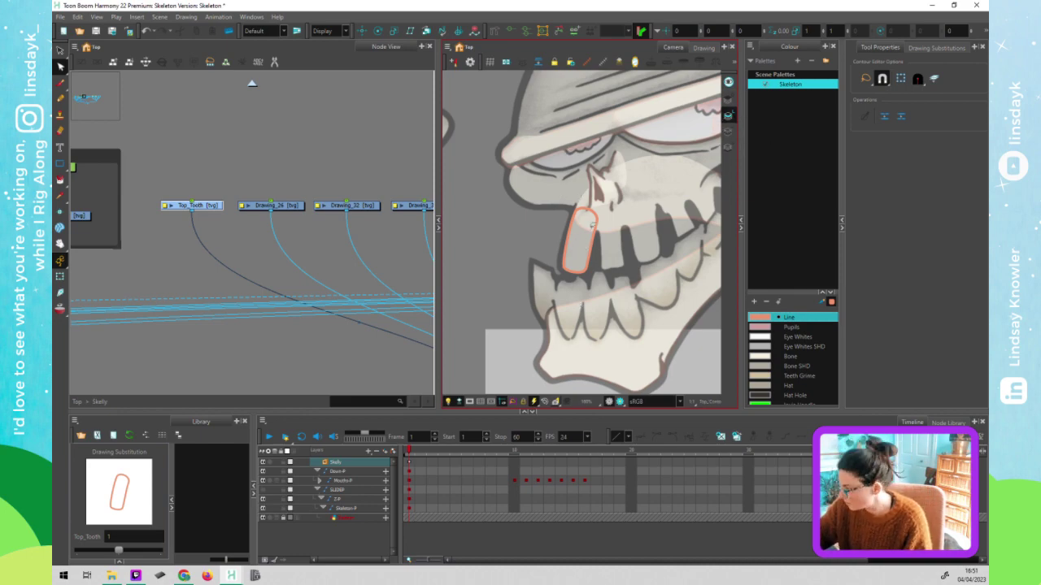
# - Fill the tooth outline with the Line colour and move the fill from the line art to the colour art layer
pyautogui.click(575, 254)
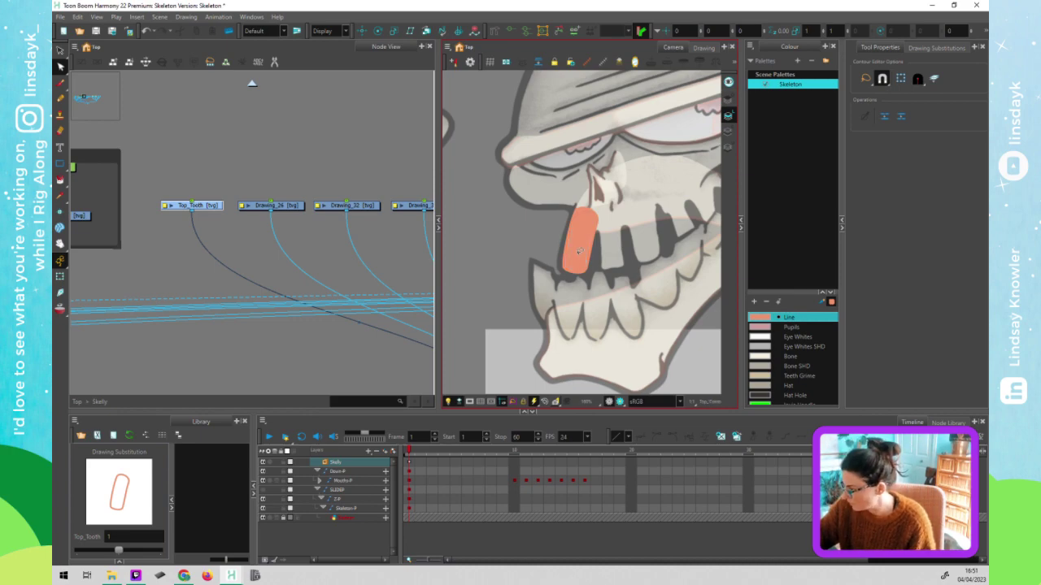
pyautogui.hotkey('alt', 's')
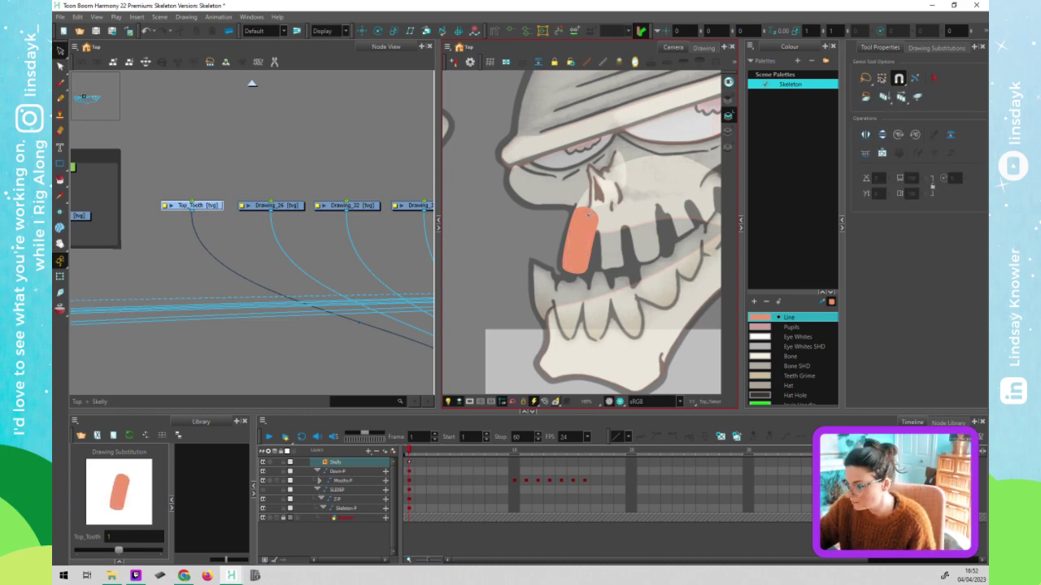
pyautogui.click(583, 249)
pyautogui.press('Delete')
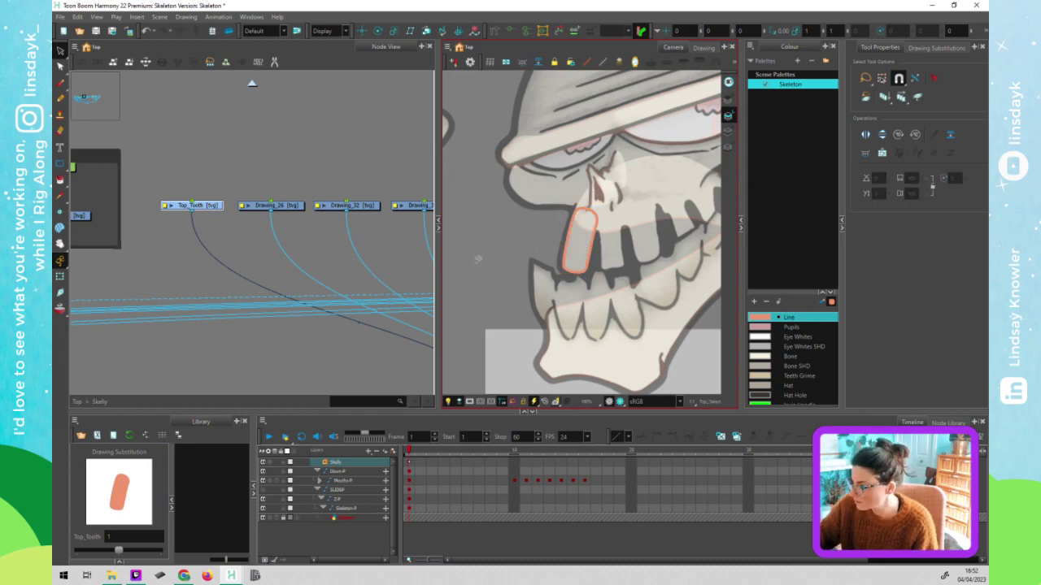
pyautogui.click(730, 132)
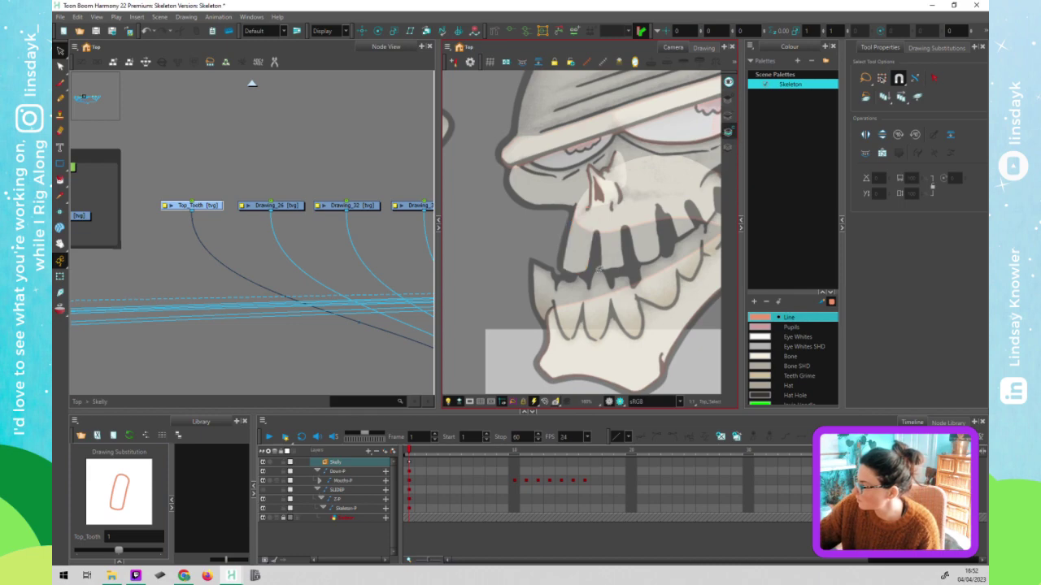
pyautogui.hotkey('ctrl', 'z')
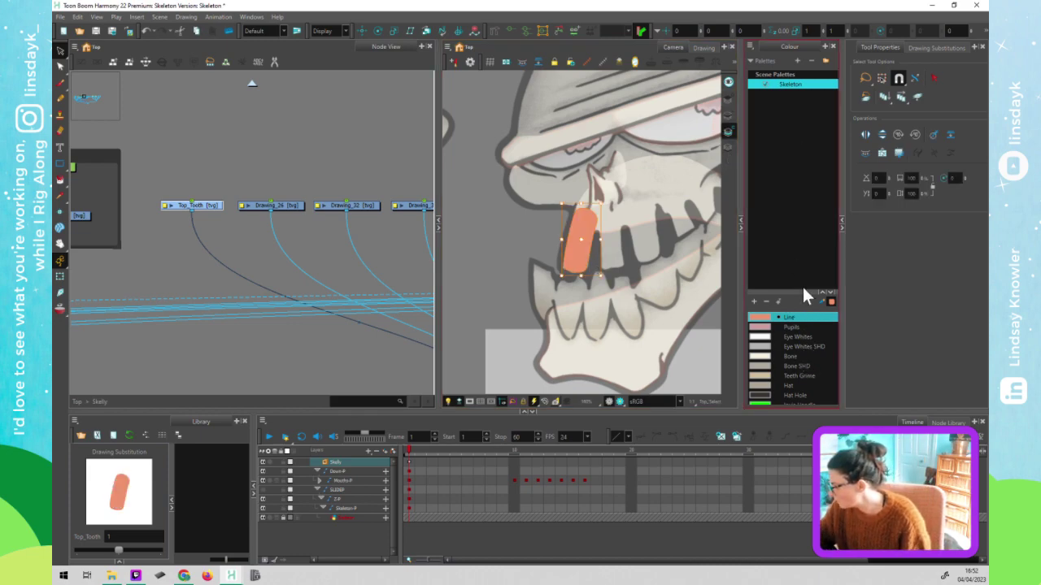
# - Recolour the tooth's fill with the Bone swatch
pyautogui.moveTo(803, 289); pyautogui.dragTo(802, 139)
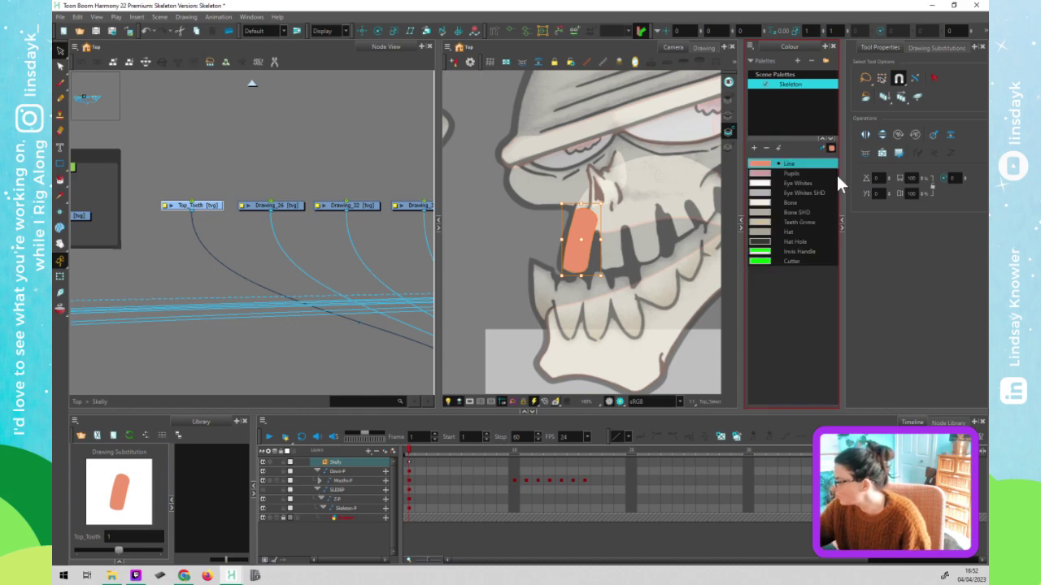
pyautogui.click(805, 202)
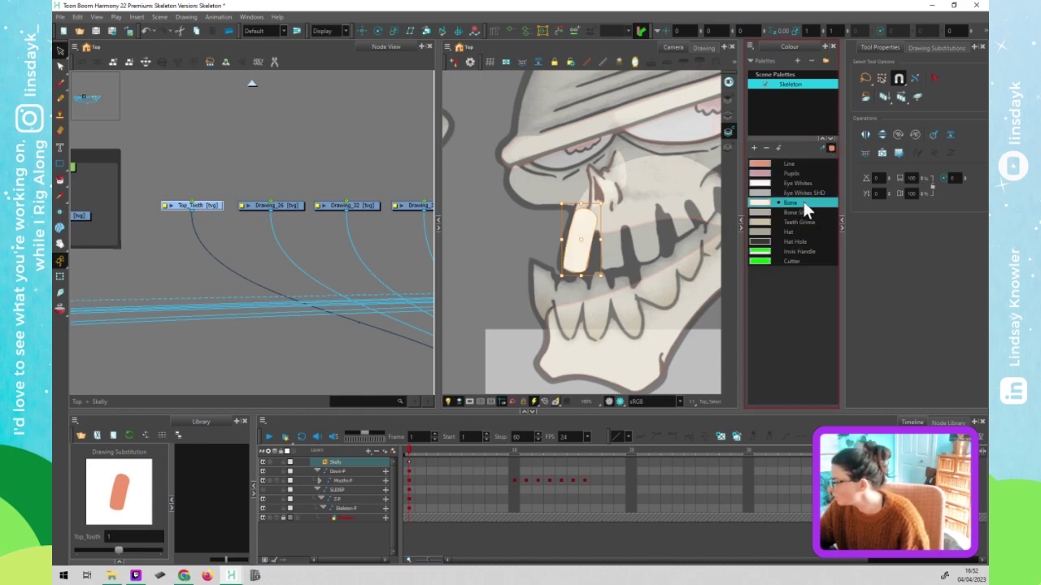
pyautogui.click(529, 265)
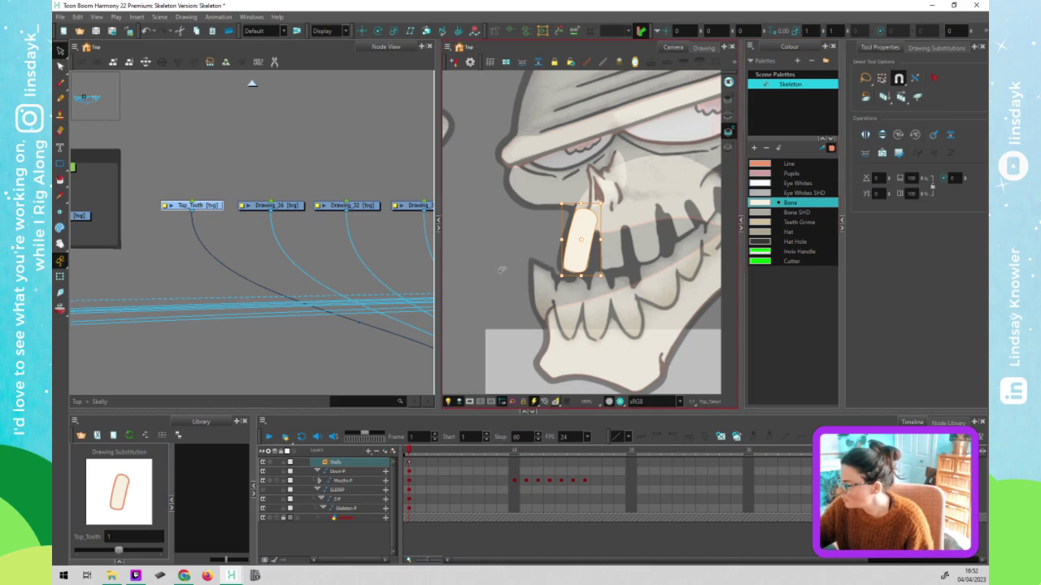
# - Move the tooth's outline stroke from the line art layer to the overlay layer
pyautogui.hotkey('ctrl', 'a')
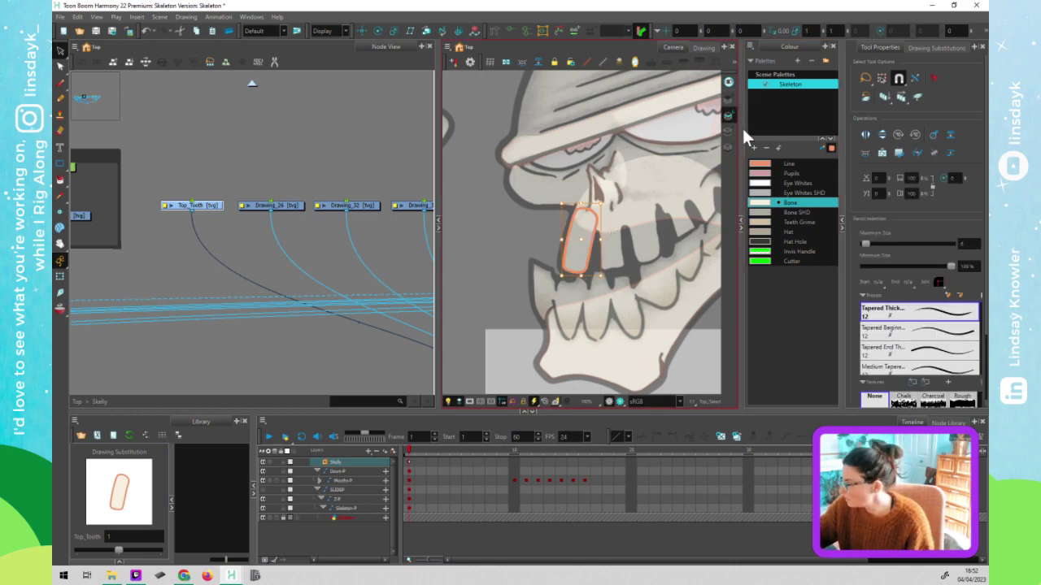
pyautogui.press('Delete')
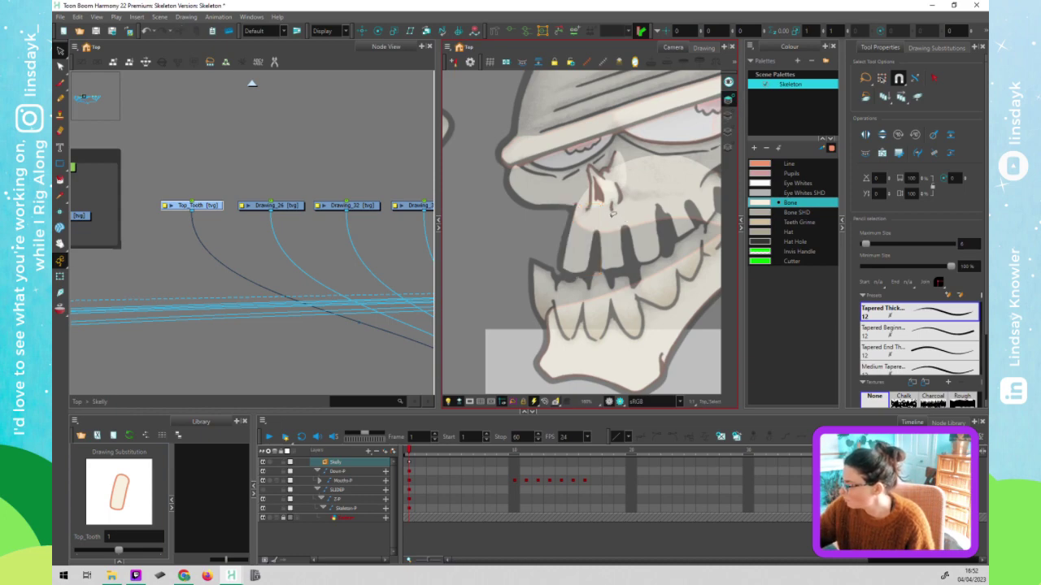
pyautogui.hotkey('ctrl', 'z')
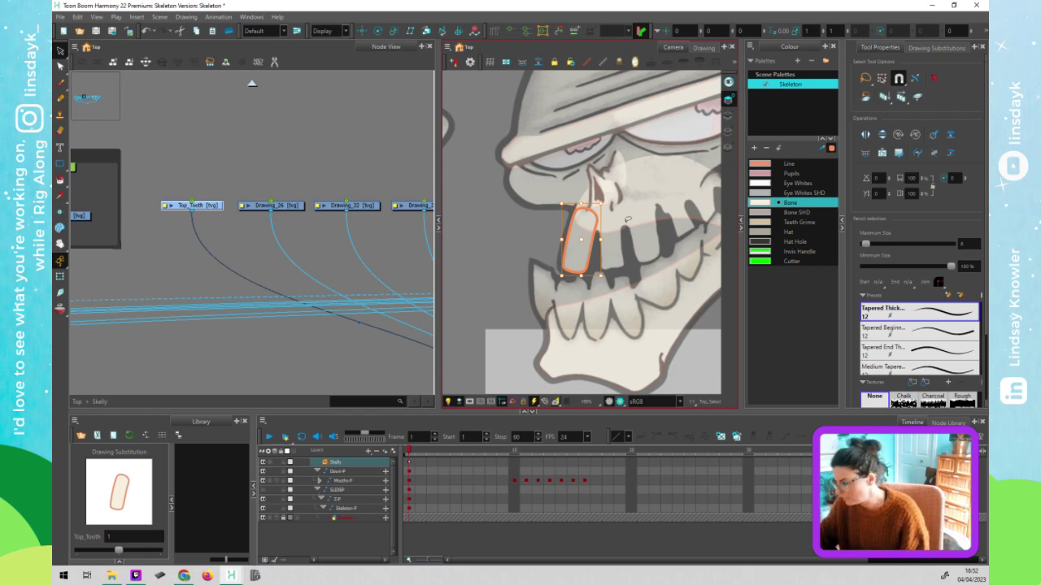
# - Remove the rounded upper edge of the tooth's overlay outline so it is open at the gum, and refine its right side
pyautogui.hotkey('alt', 'q')
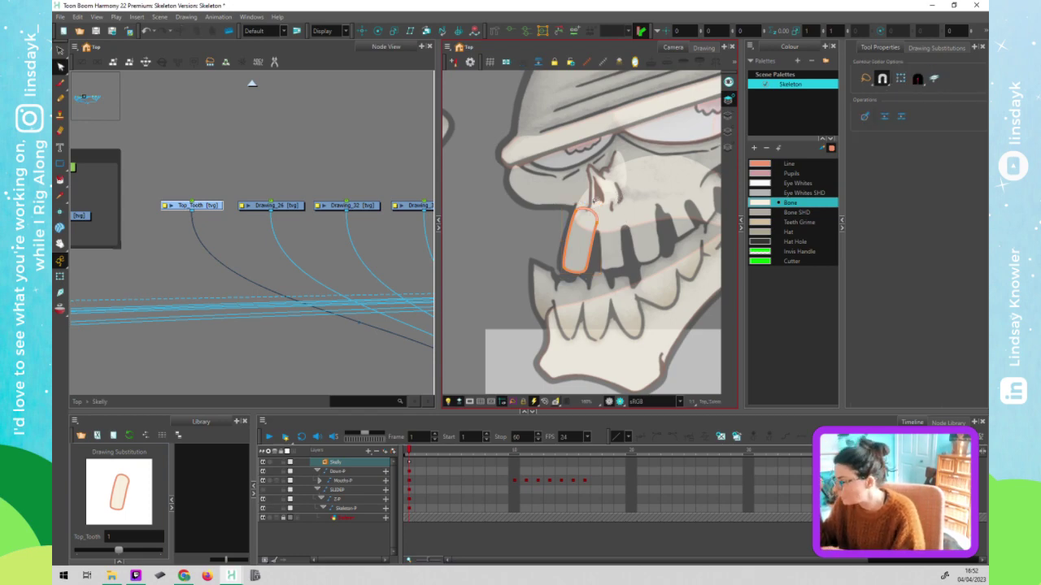
pyautogui.scroll(4, 602, 227)
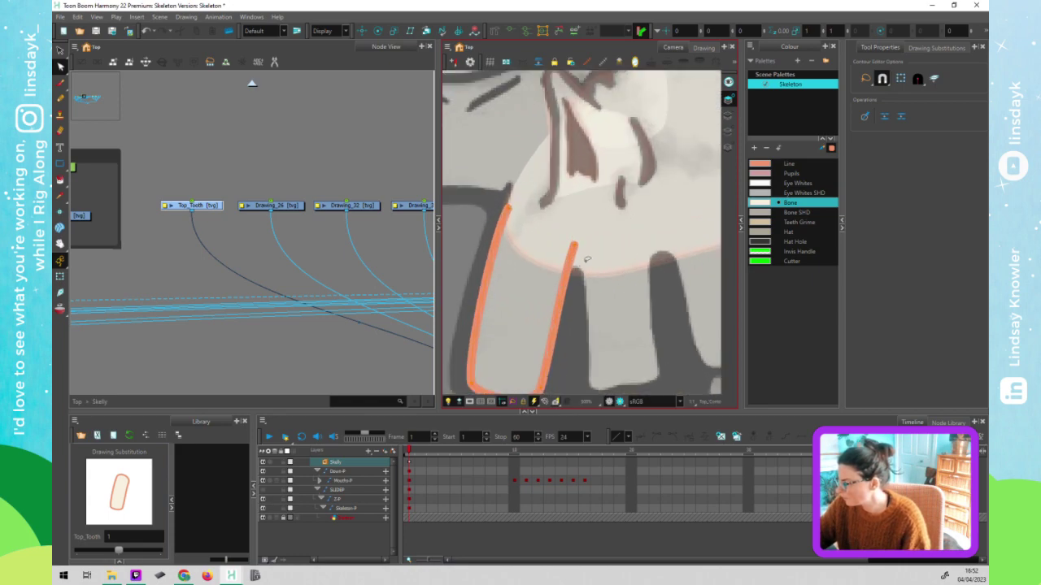
pyautogui.scroll(-2, 570, 313)
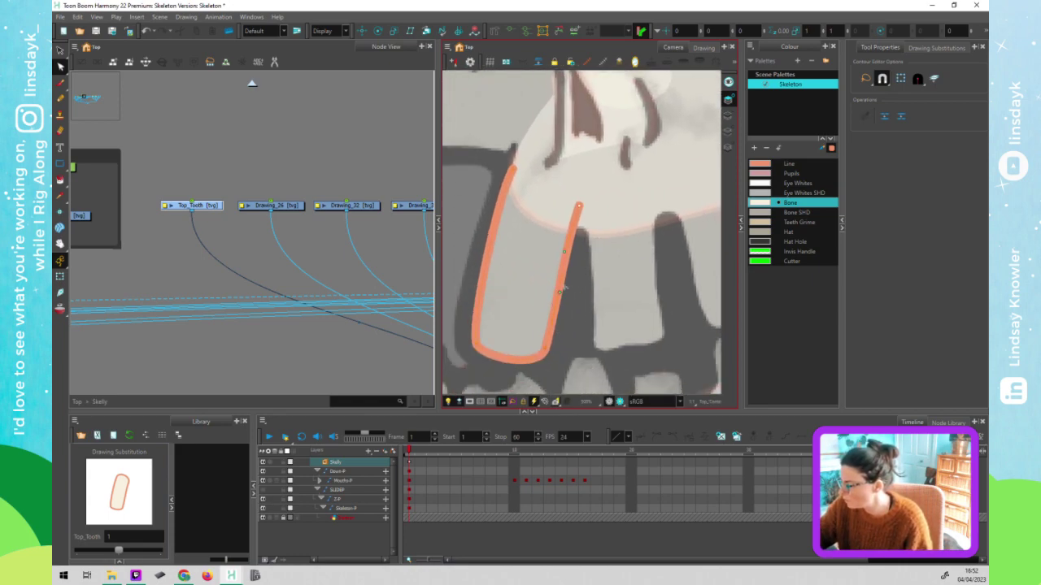
pyautogui.click(581, 236)
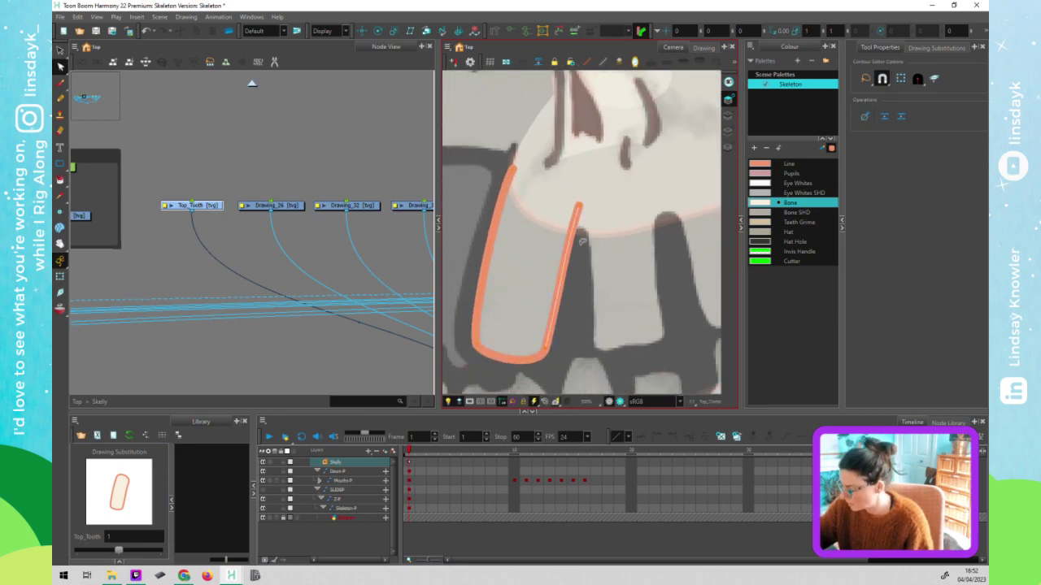
pyautogui.click(581, 220)
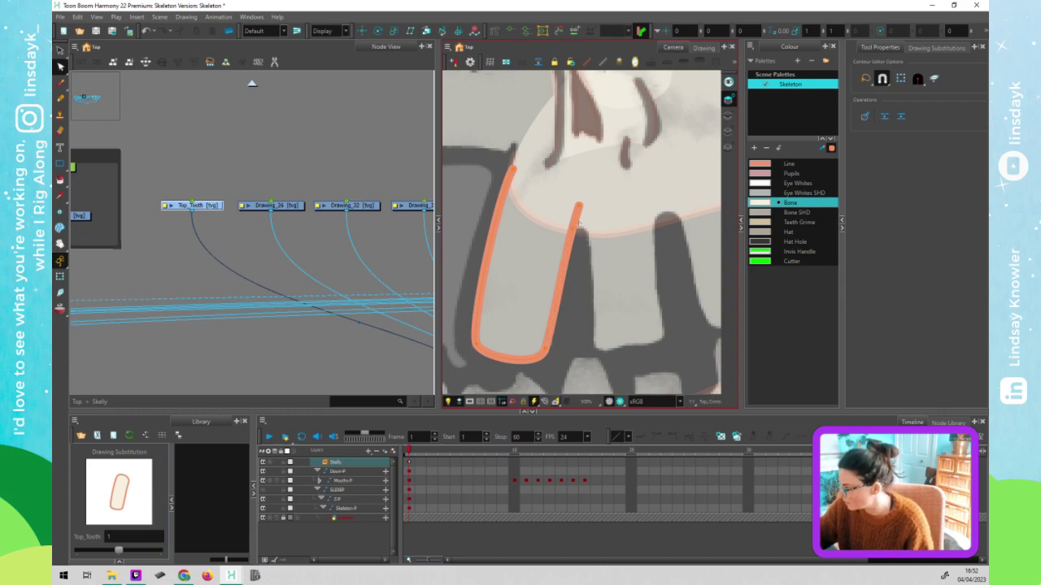
# - Taper both upper ends of the tooth's outline to zero thickness with the Pencil Editor
pyautogui.click(581, 210)
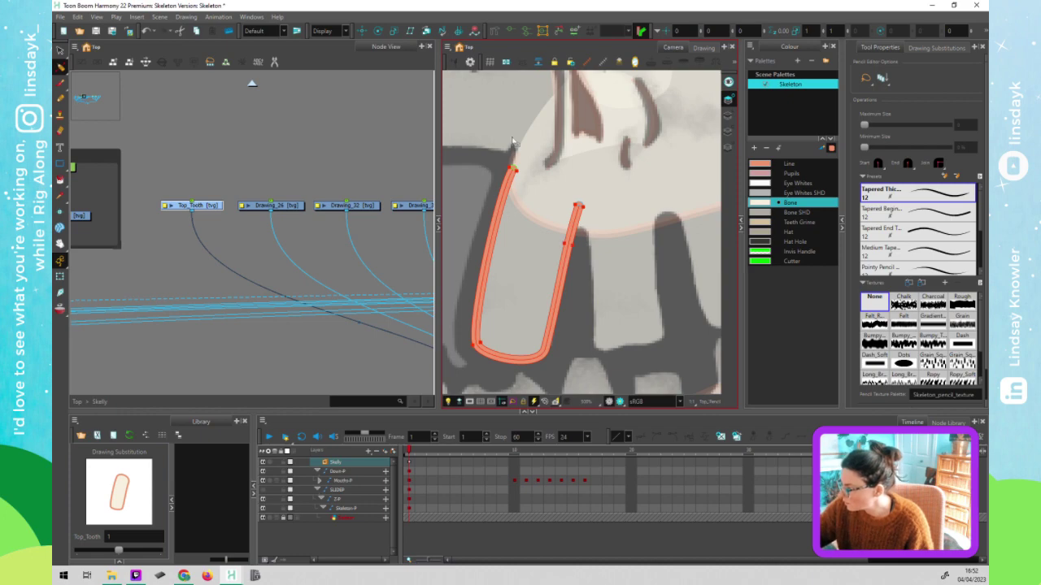
pyautogui.click(514, 170)
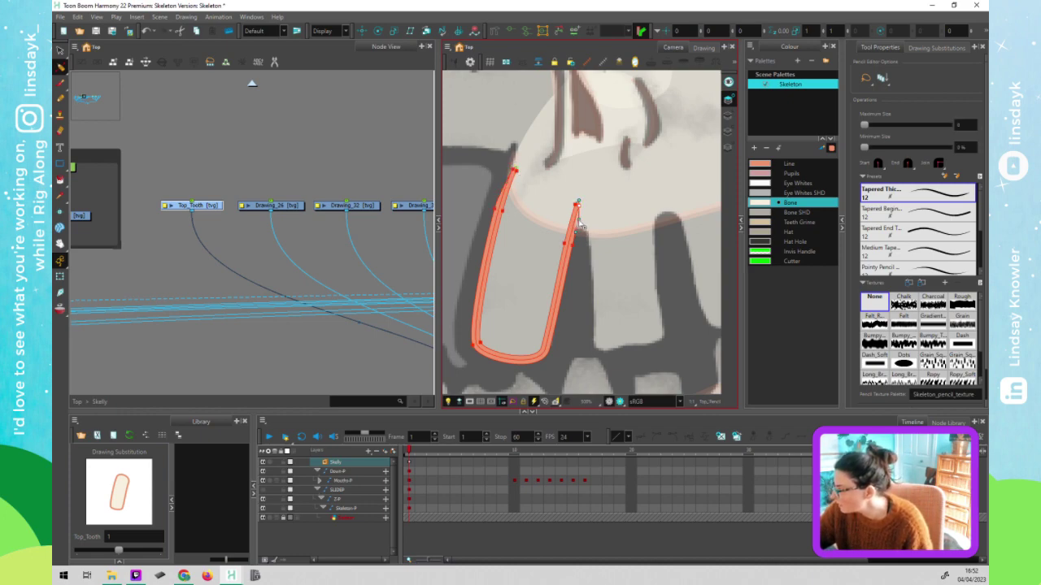
pyautogui.click(514, 170)
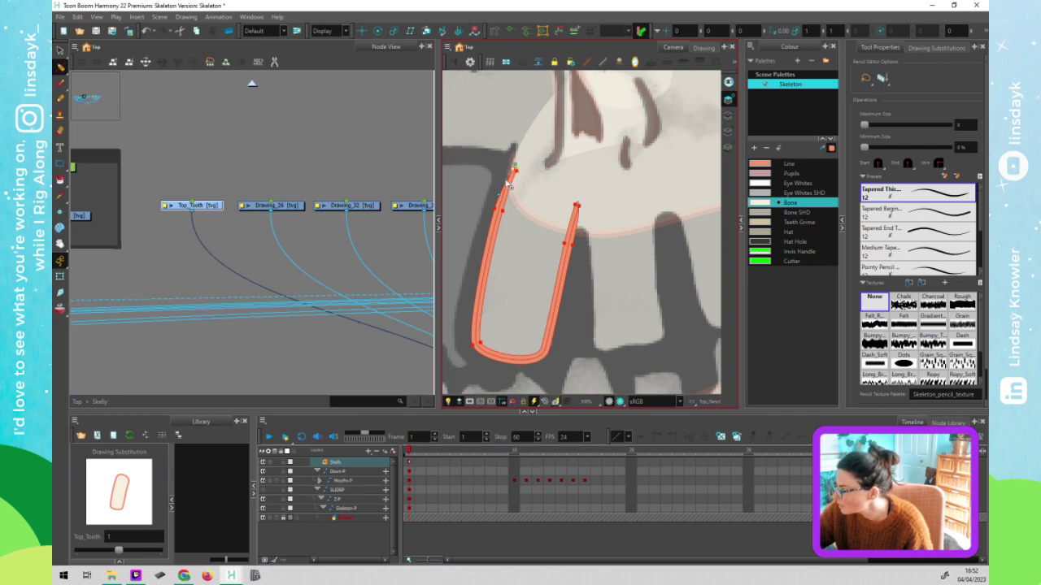
pyautogui.click(592, 290)
pyautogui.scroll(-3, 598, 321)
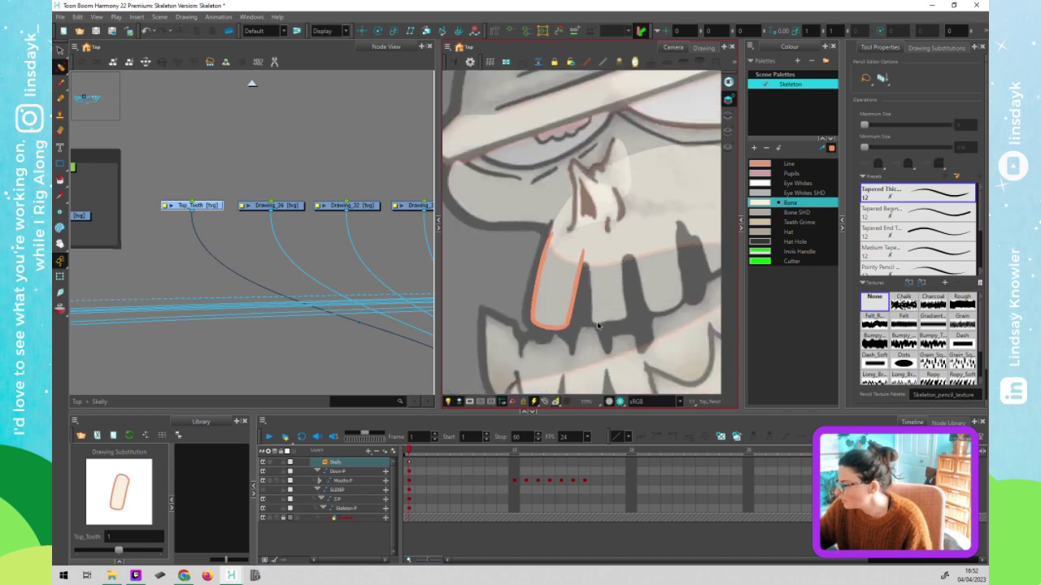
# - Add a parent peg to the Top_Tooth drawing node
pyautogui.hotkey('alt', 's')
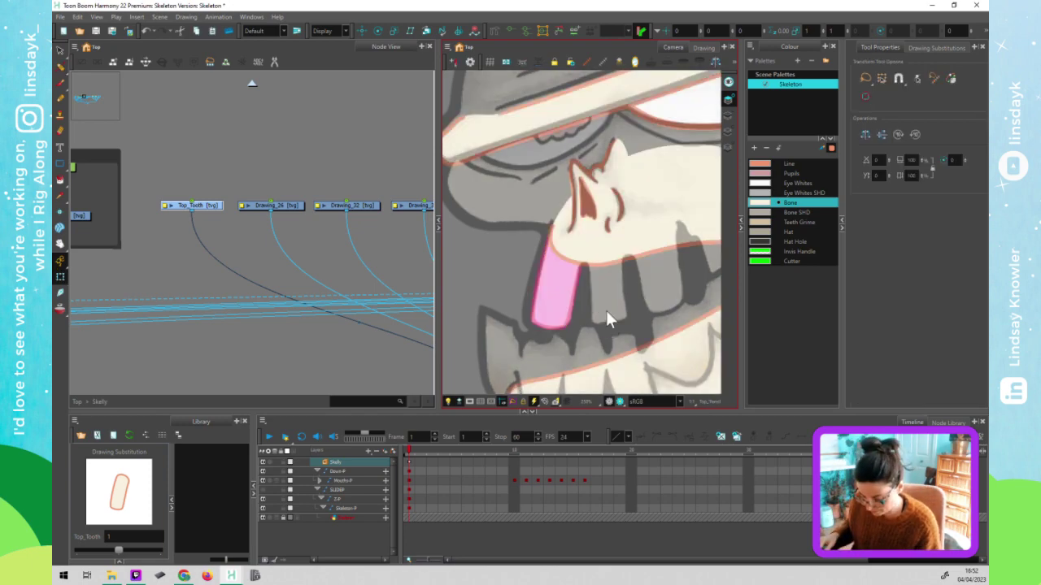
pyautogui.click(229, 241)
pyautogui.hotkey('ctrl', 'p')
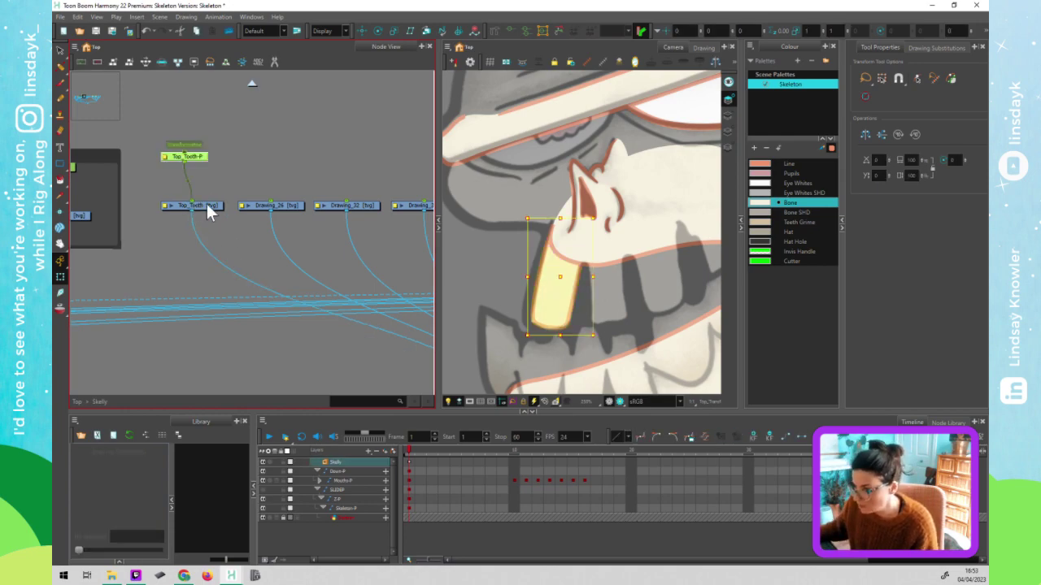
# - Create a closed envelope deformer around the Top_Tooth drawing, placing a point at each of the tooth's four corners
pyautogui.click(207, 204)
pyautogui.click(494, 31)
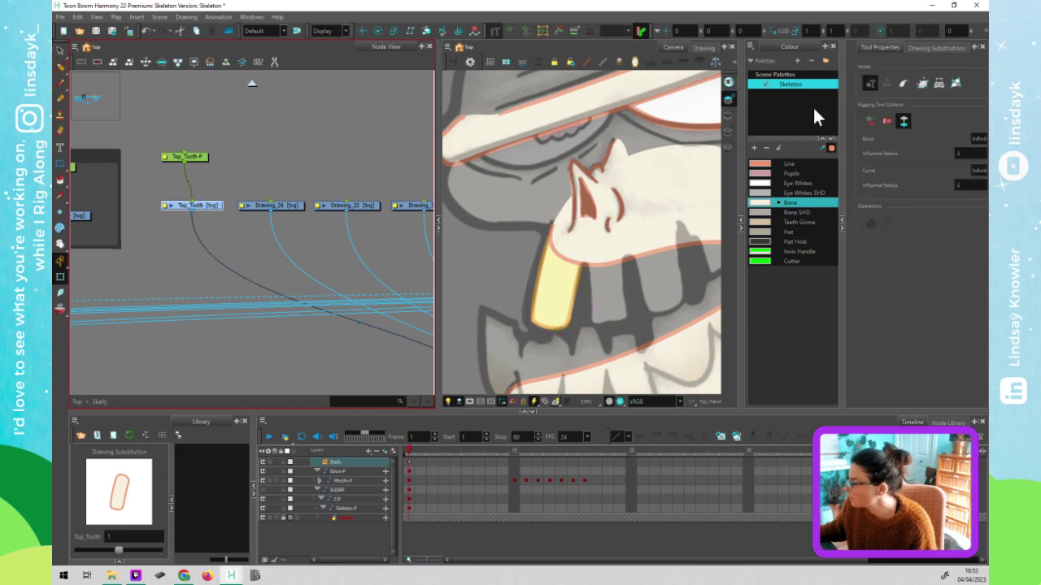
pyautogui.click(924, 83)
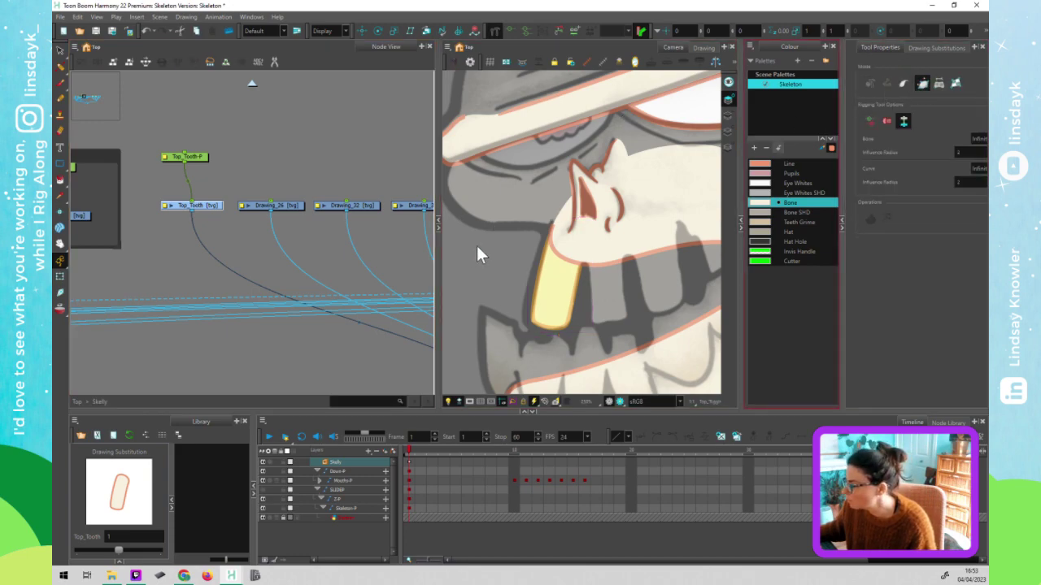
pyautogui.click(197, 206)
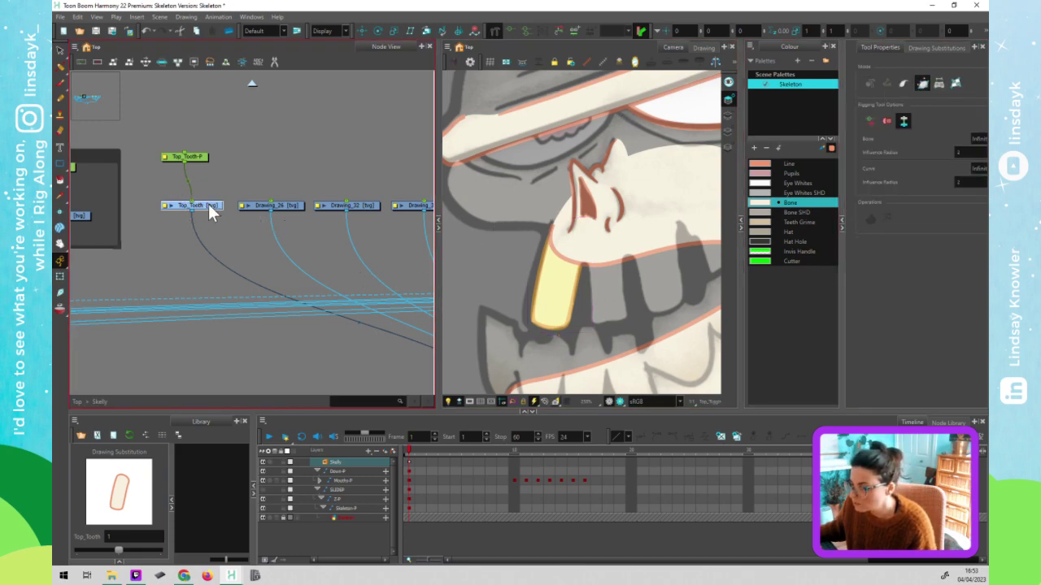
pyautogui.click(553, 234)
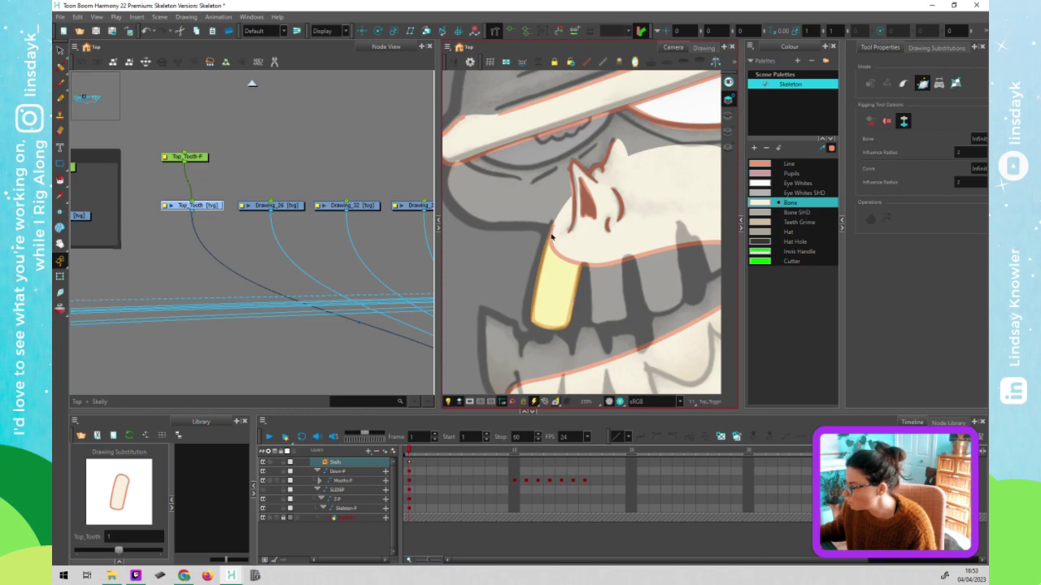
pyautogui.click(532, 323)
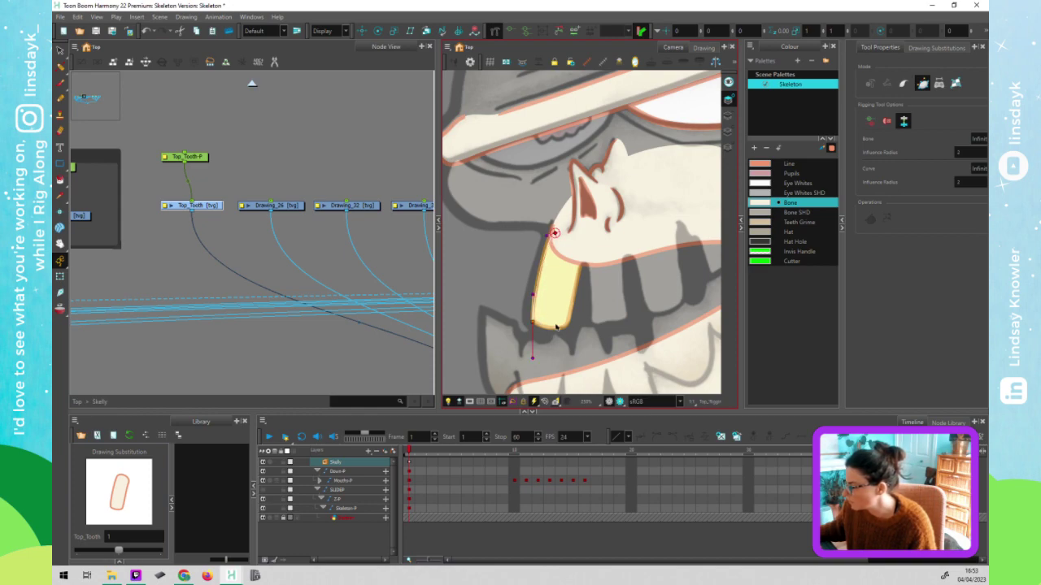
pyautogui.click(560, 327)
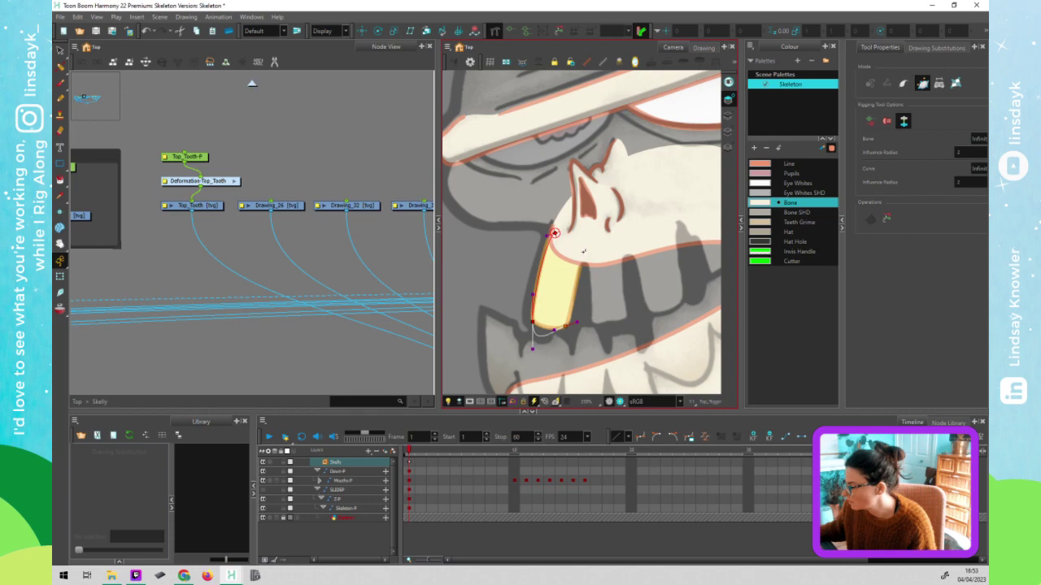
pyautogui.click(582, 266)
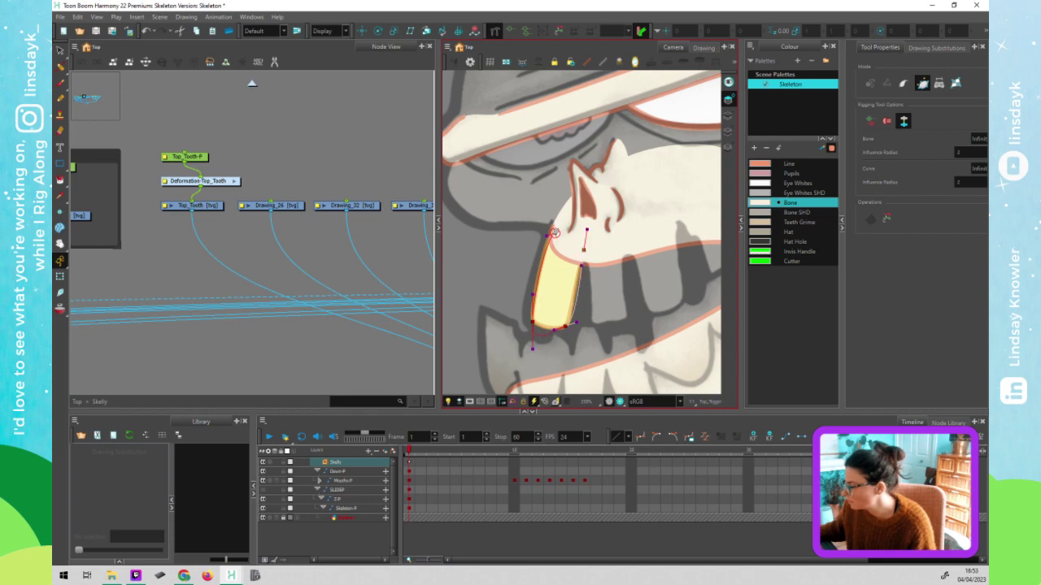
pyautogui.click(554, 233)
pyautogui.click(569, 233)
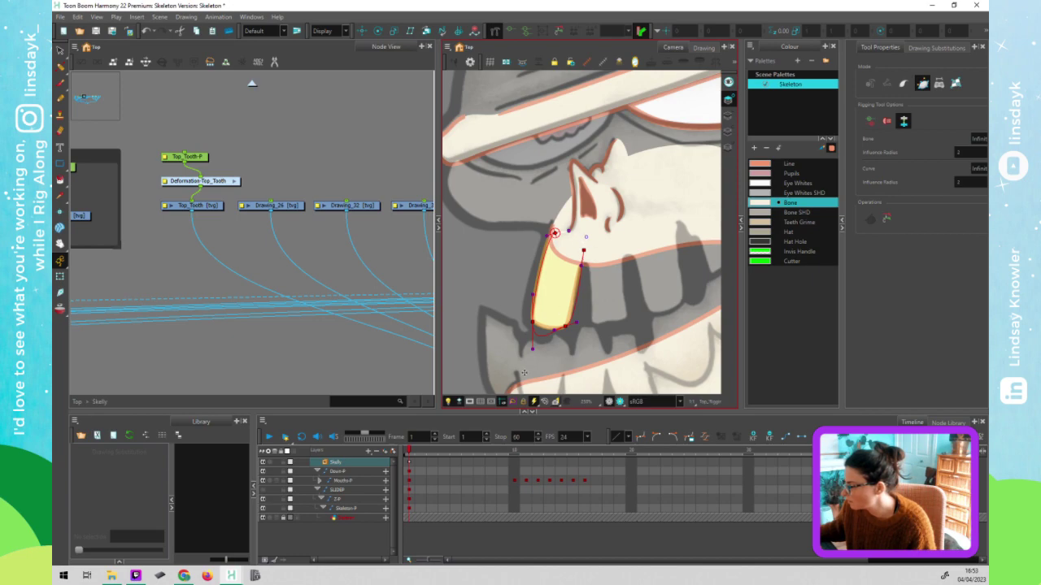
# - Adjust the two lower envelope points and their handles to follow the tooth's rounded bottom
pyautogui.click(533, 322)
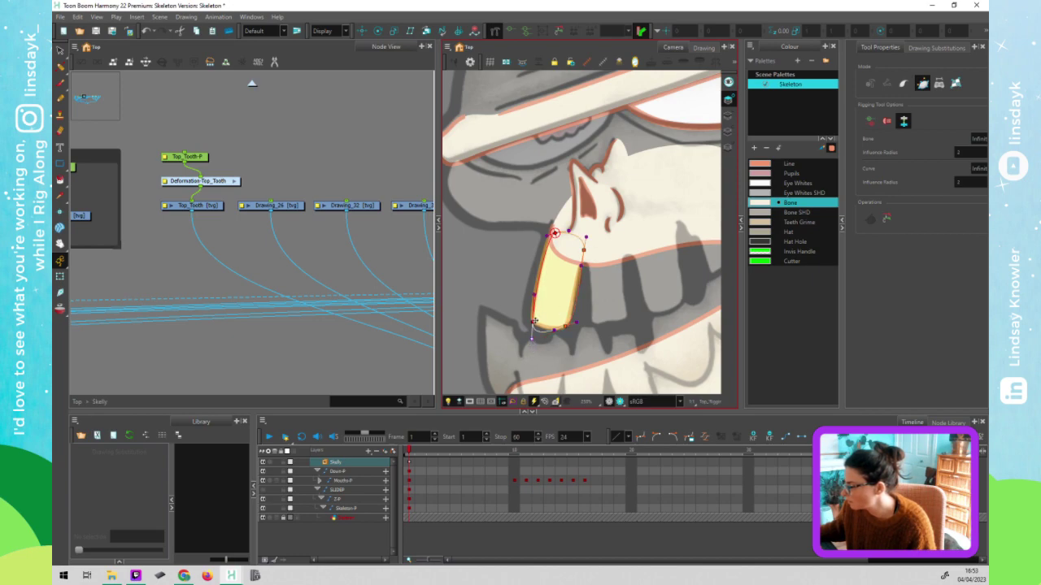
pyautogui.moveTo(533, 324); pyautogui.dragTo(533, 318)
pyautogui.moveTo(576, 323); pyautogui.dragTo(572, 315)
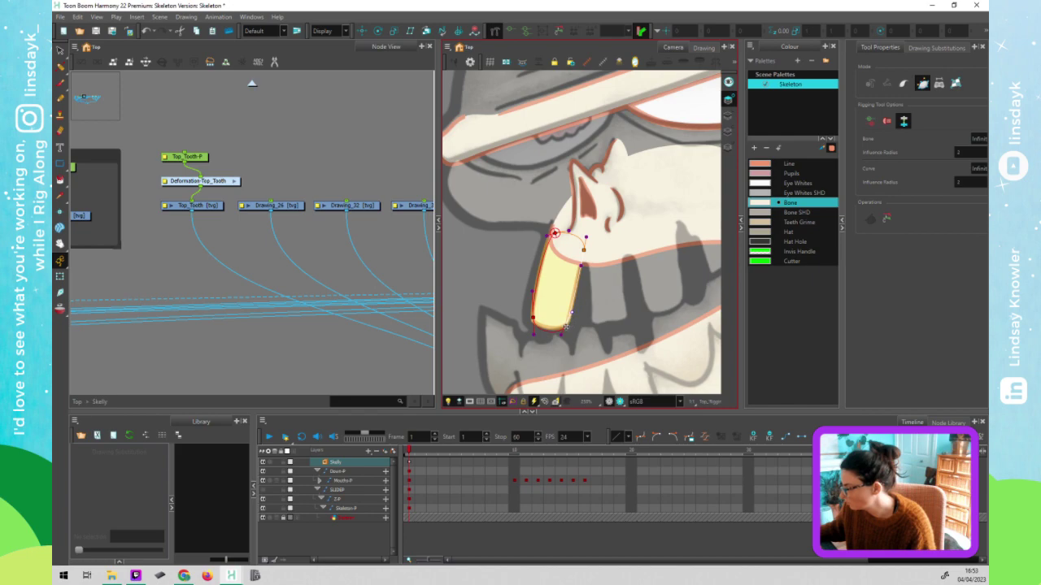
pyautogui.moveTo(568, 327); pyautogui.dragTo(568, 325)
pyautogui.moveTo(533, 335); pyautogui.dragTo(536, 332)
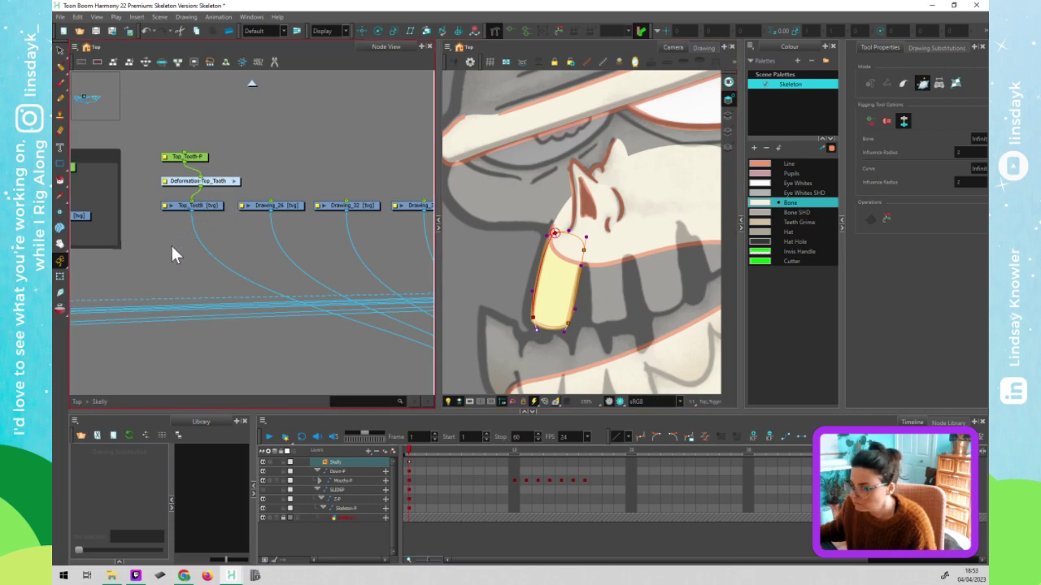
# - Copy the O-L-AP-C-U group with its composites and cutter from below the Top Jaw backdrop and paste them beneath Top_Tooth
pyautogui.scroll(-5, 168, 244)
pyautogui.hscroll(-3, 202, 267)
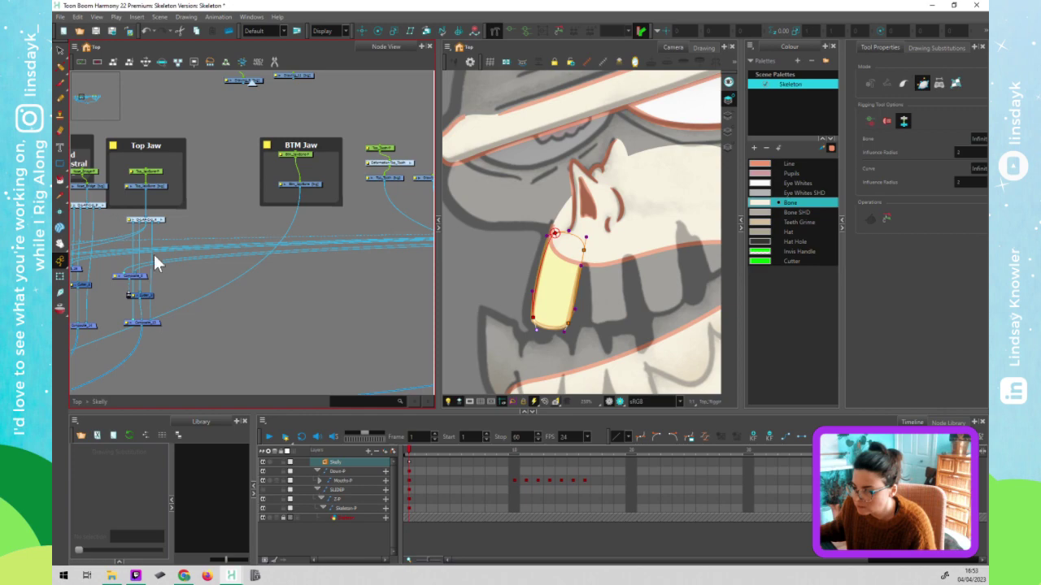
pyautogui.click(185, 323)
pyautogui.moveTo(185, 331); pyautogui.dragTo(184, 332)
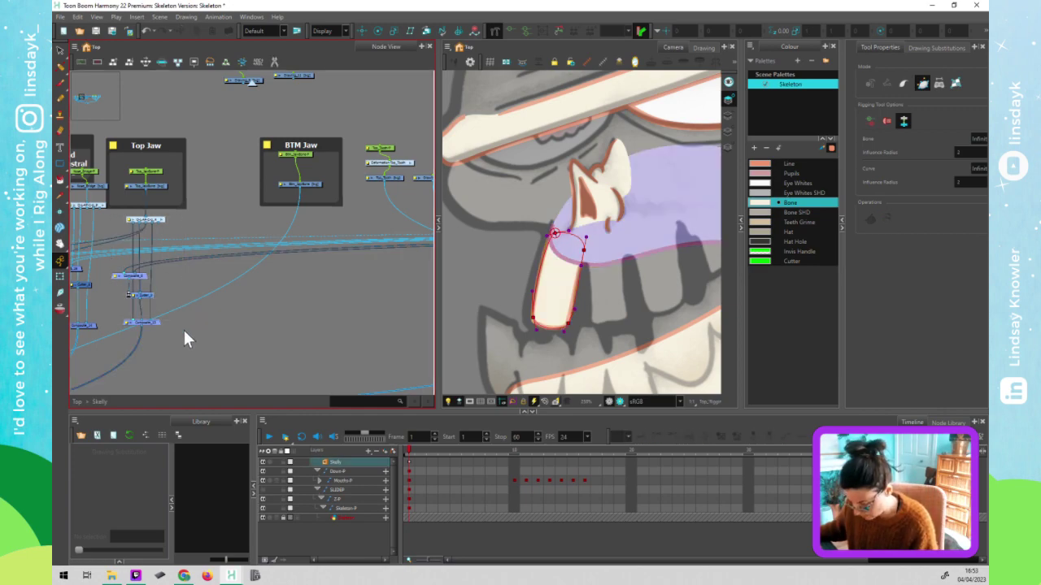
pyautogui.click(361, 253)
pyautogui.moveTo(157, 220)
pyautogui.mouseDown()
pyautogui.moveTo(319, 251)
pyautogui.moveTo(315, 198)
pyautogui.mouseUp()
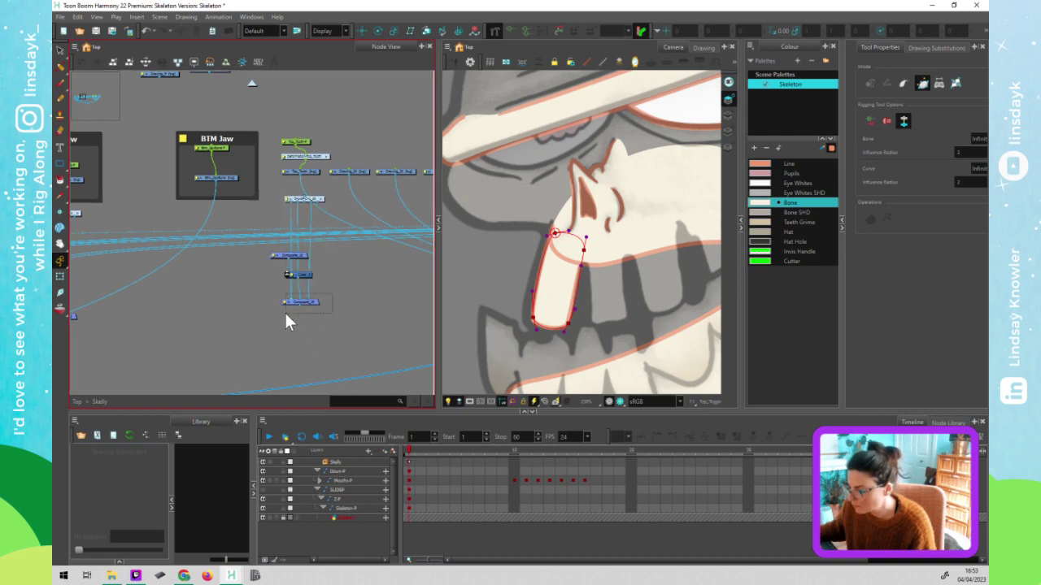
pyautogui.hotkey('ctrl', 'v')
pyautogui.moveTo(279, 227); pyautogui.dragTo(207, 232)
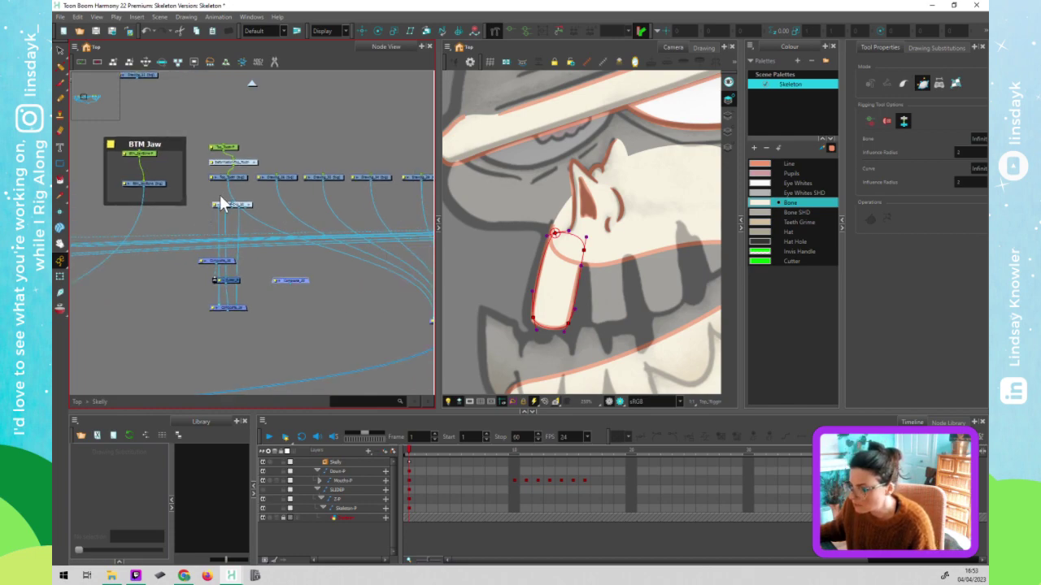
# - Wire the Top_Tooth drawing through the pasted group and composites to its original output, and line up the tooth's nodes
pyautogui.click(240, 163)
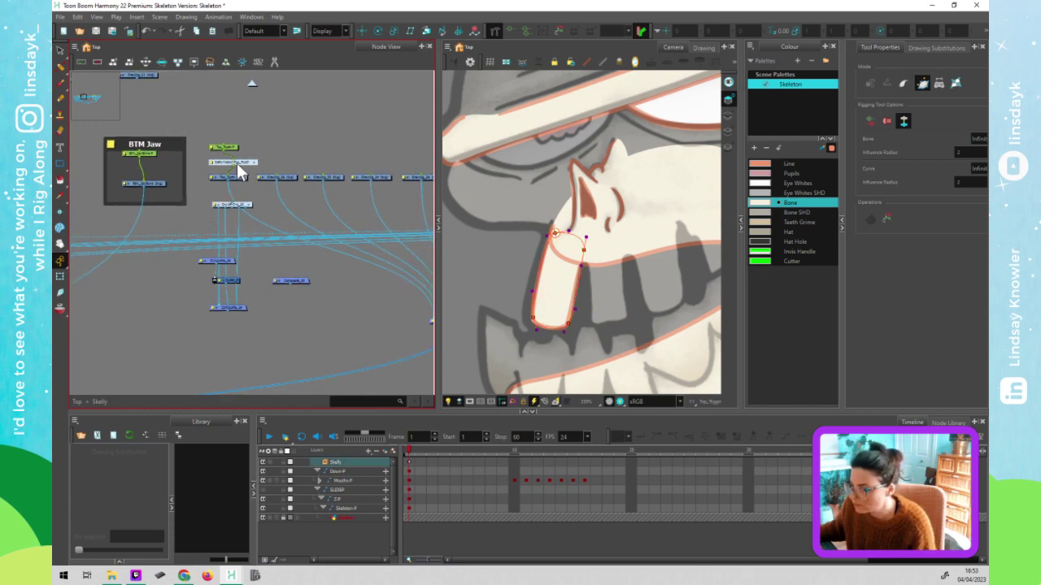
pyautogui.moveTo(231, 148); pyautogui.dragTo(235, 147)
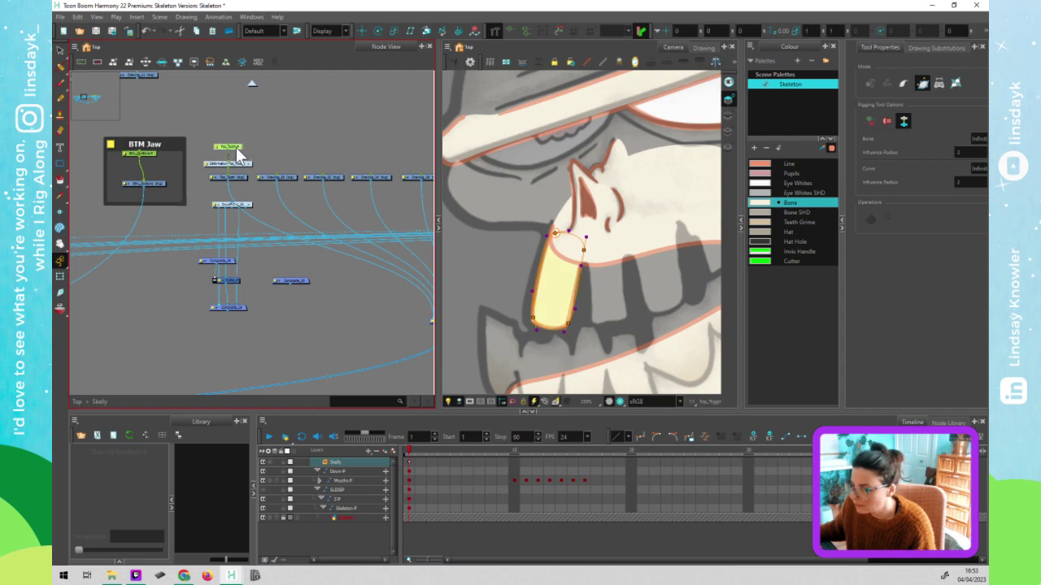
pyautogui.click(241, 204)
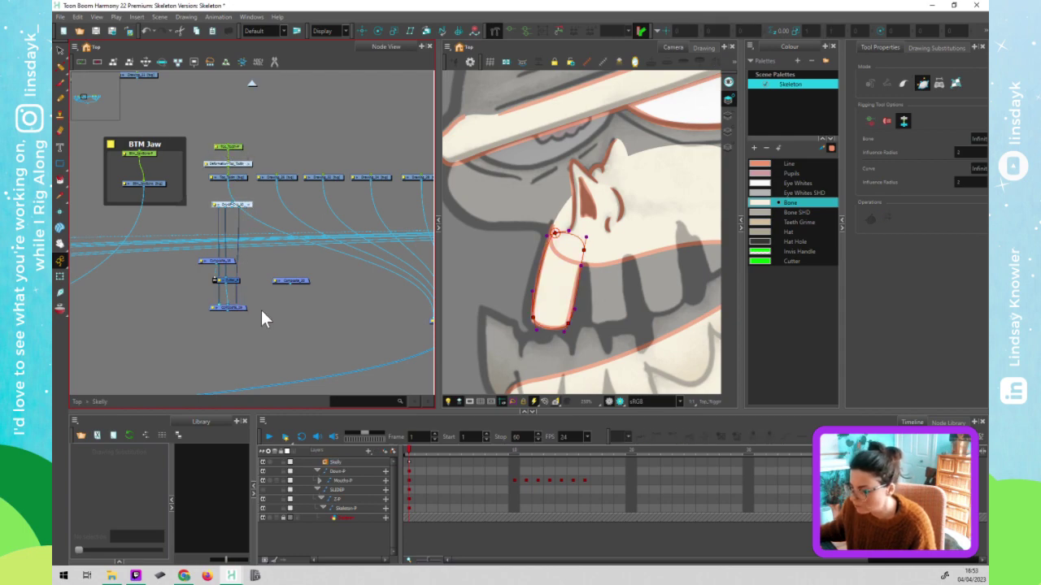
pyautogui.moveTo(302, 281); pyautogui.dragTo(211, 339)
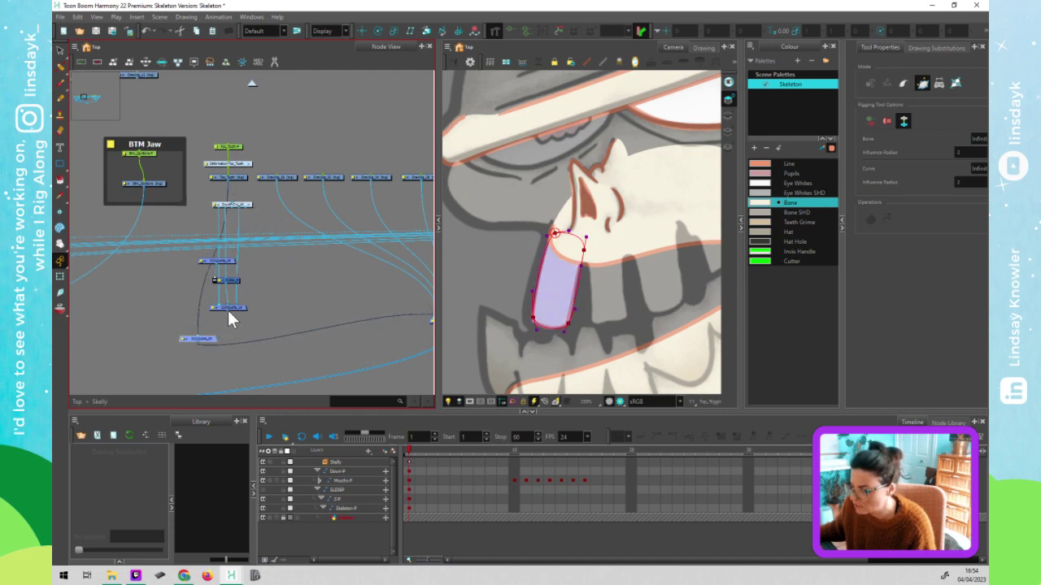
pyautogui.click(195, 337)
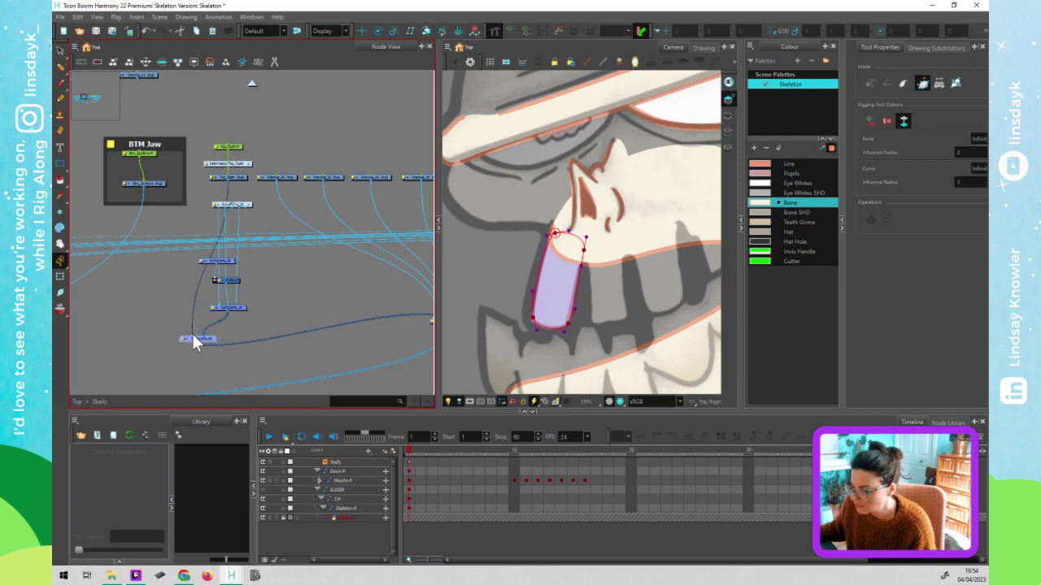
pyautogui.moveTo(213, 209)
pyautogui.mouseDown()
pyautogui.moveTo(229, 214)
pyautogui.moveTo(254, 253)
pyautogui.moveTo(218, 340)
pyautogui.moveTo(135, 340)
pyautogui.mouseUp()
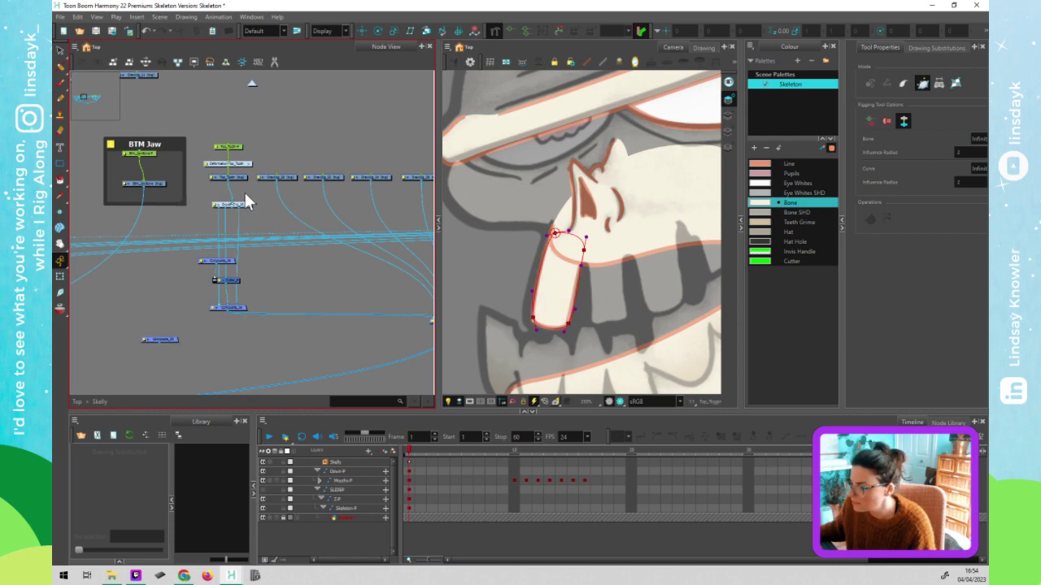
pyautogui.click(237, 308)
pyautogui.moveTo(235, 309); pyautogui.dragTo(232, 310)
pyautogui.click(277, 279)
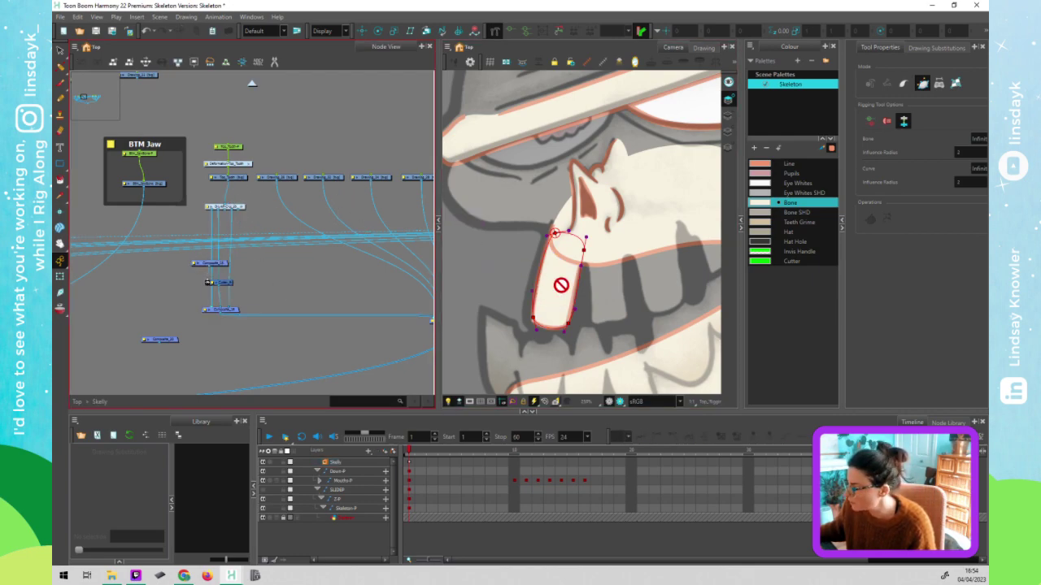
# - Open the tooth's O-L-AP-C-U group and hide the top jawbone drawing in the camera view
pyautogui.hotkey('shift', 't')
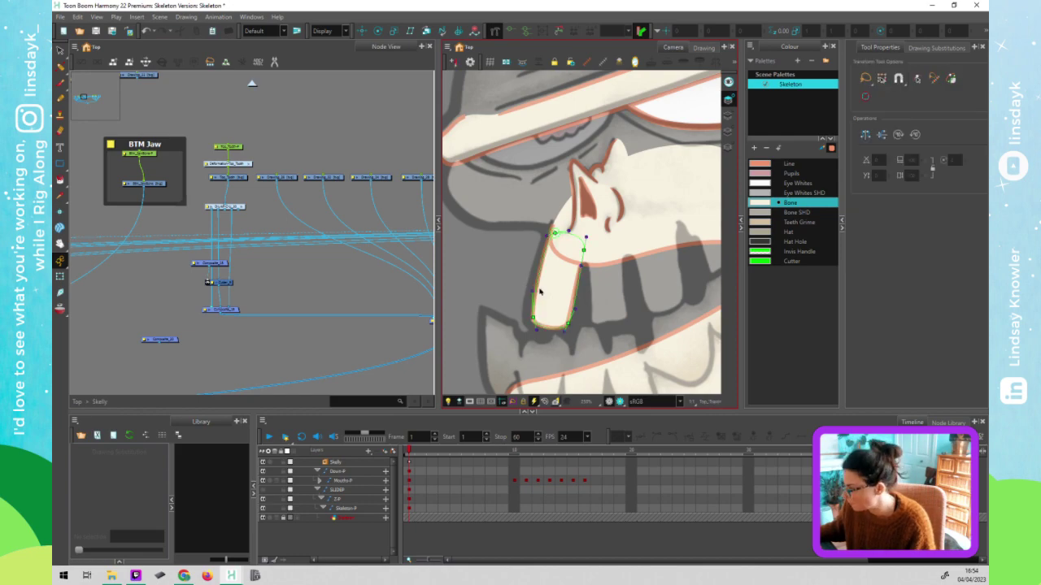
pyautogui.click(240, 206)
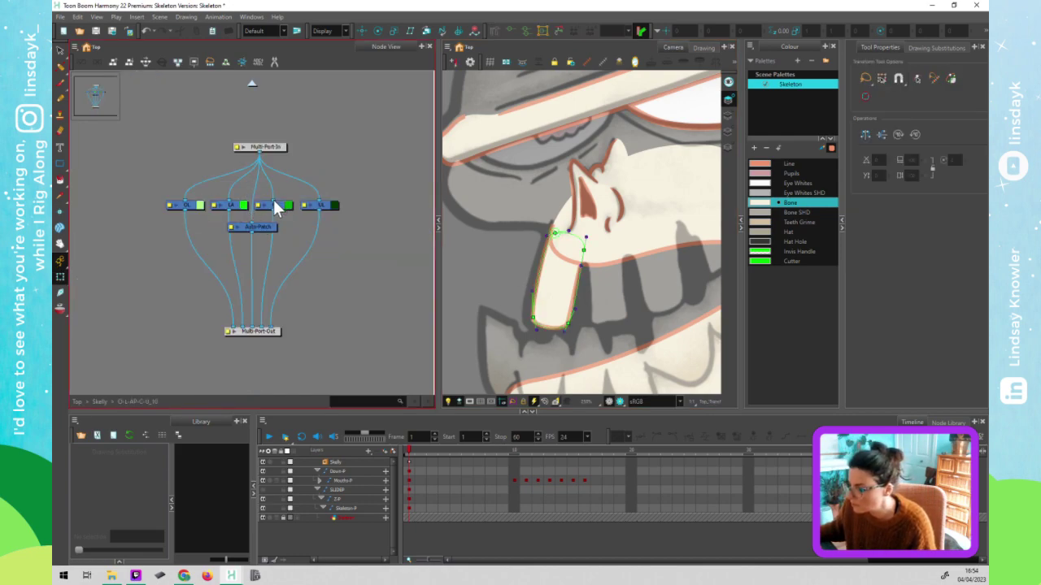
pyautogui.click(618, 259)
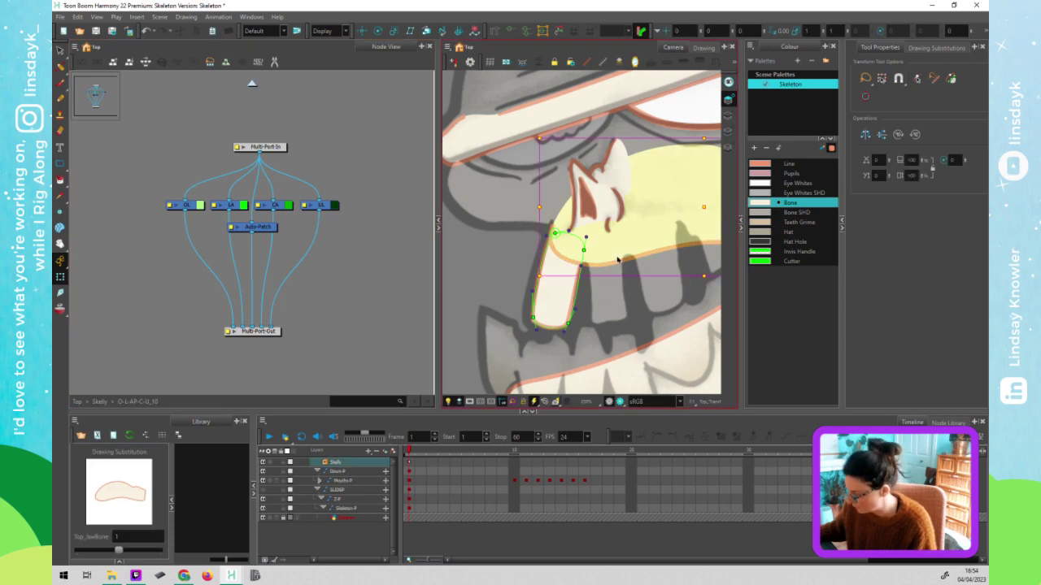
pyautogui.click(576, 266)
# - Reposition the tooth envelope's two upper points and handles so the curve follows the outline and rounded top
pyautogui.click(226, 216)
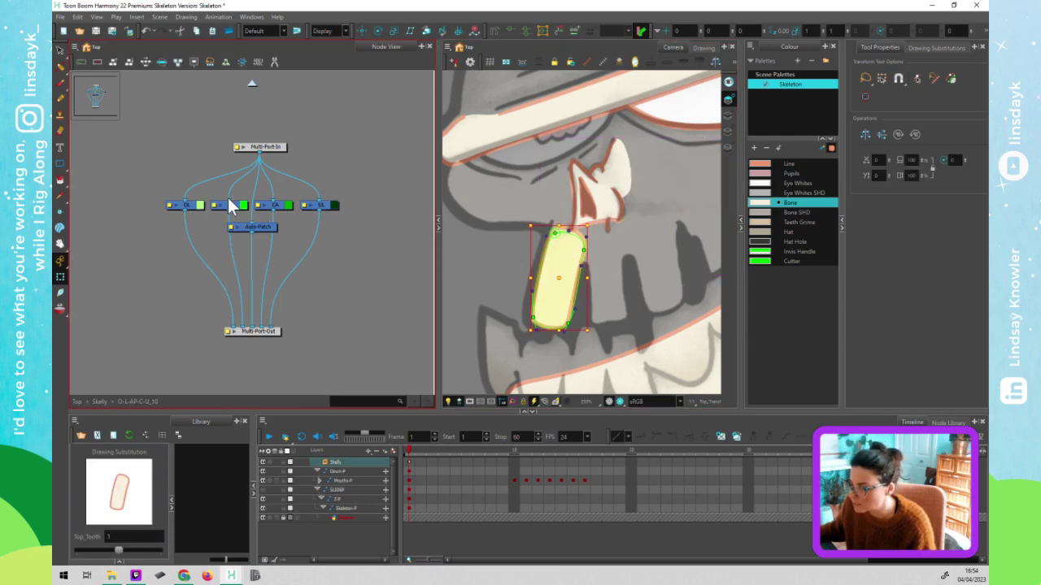
pyautogui.click(569, 246)
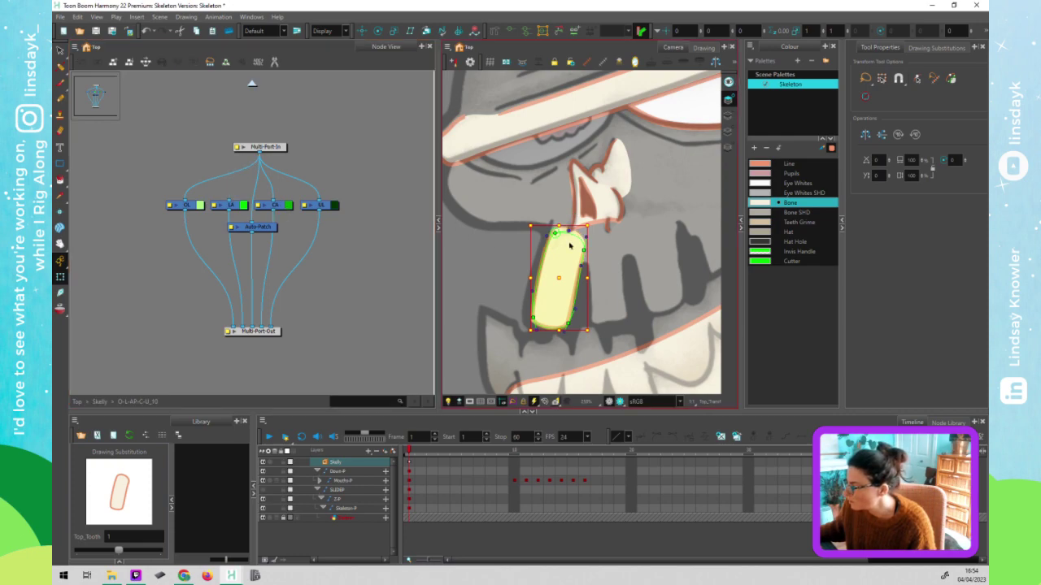
pyautogui.scroll(4, 569, 246)
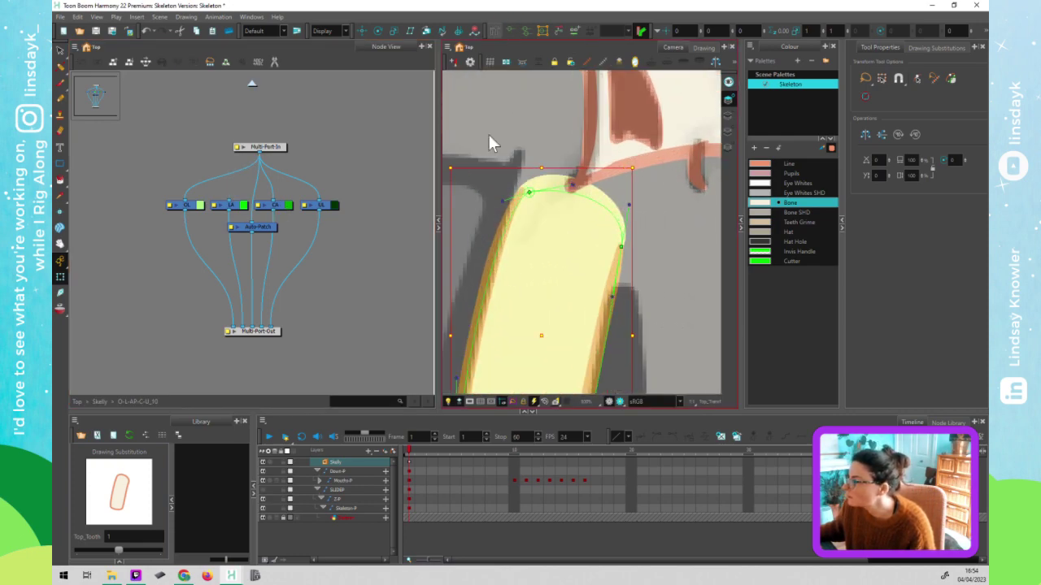
pyautogui.click(494, 31)
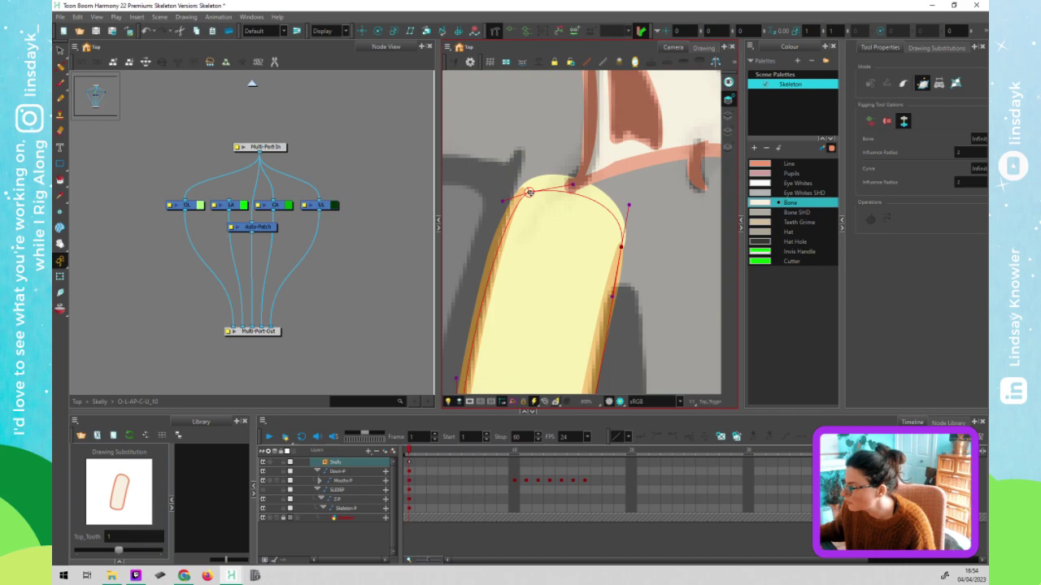
pyautogui.click(530, 193)
pyautogui.moveTo(526, 192); pyautogui.dragTo(524, 190)
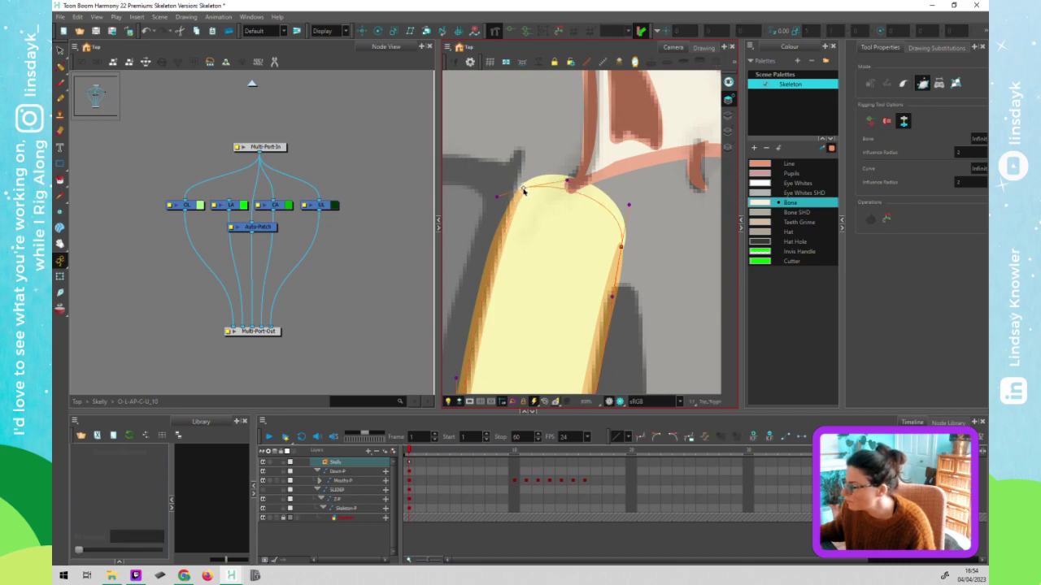
pyautogui.moveTo(497, 197); pyautogui.dragTo(502, 211)
pyautogui.moveTo(621, 247); pyautogui.dragTo(624, 249)
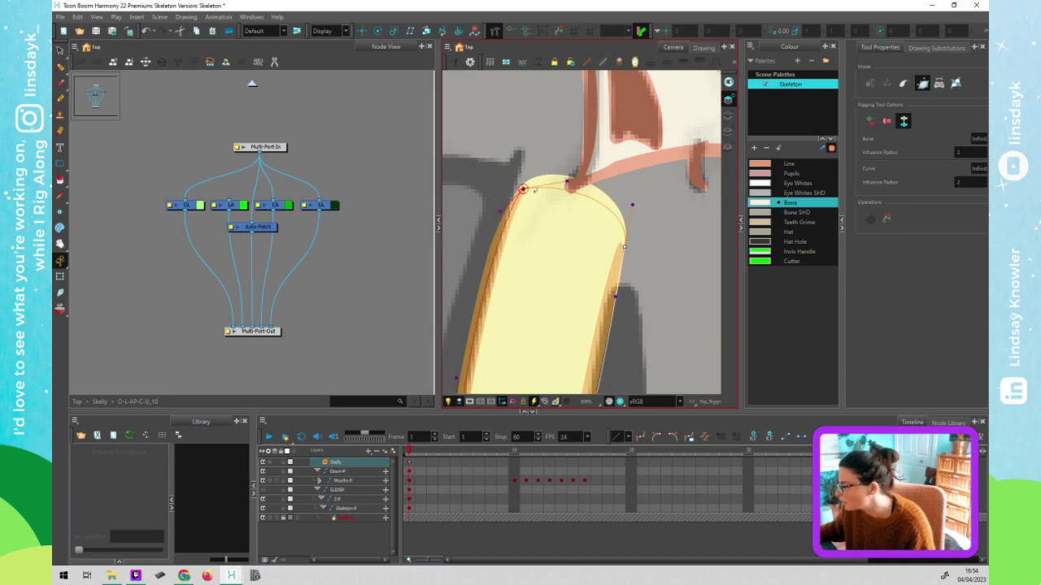
pyautogui.moveTo(523, 189); pyautogui.dragTo(519, 186)
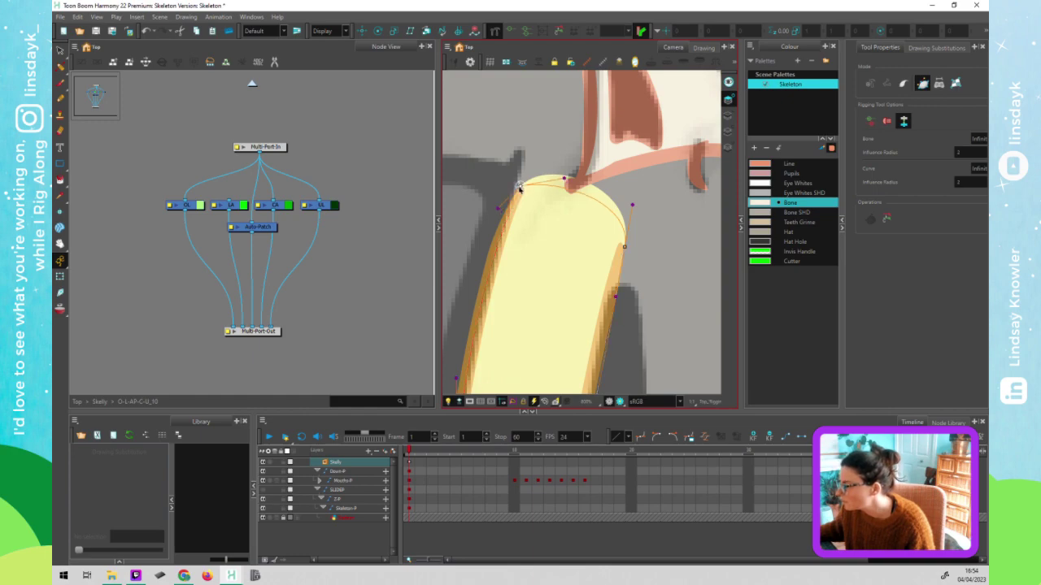
pyautogui.moveTo(564, 180); pyautogui.dragTo(566, 153)
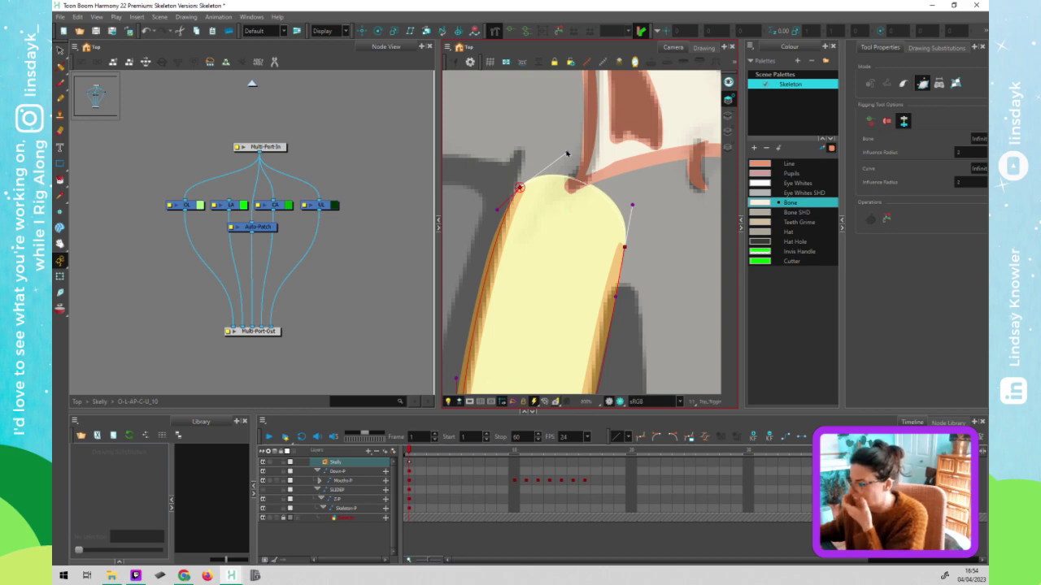
pyautogui.moveTo(632, 203); pyautogui.dragTo(638, 199)
# - Adjust the handle above the envelope's lower-right point so the curve follows the tooth's right edge
pyautogui.scroll(-2, 614, 244)
pyautogui.scroll(-1, 618, 224)
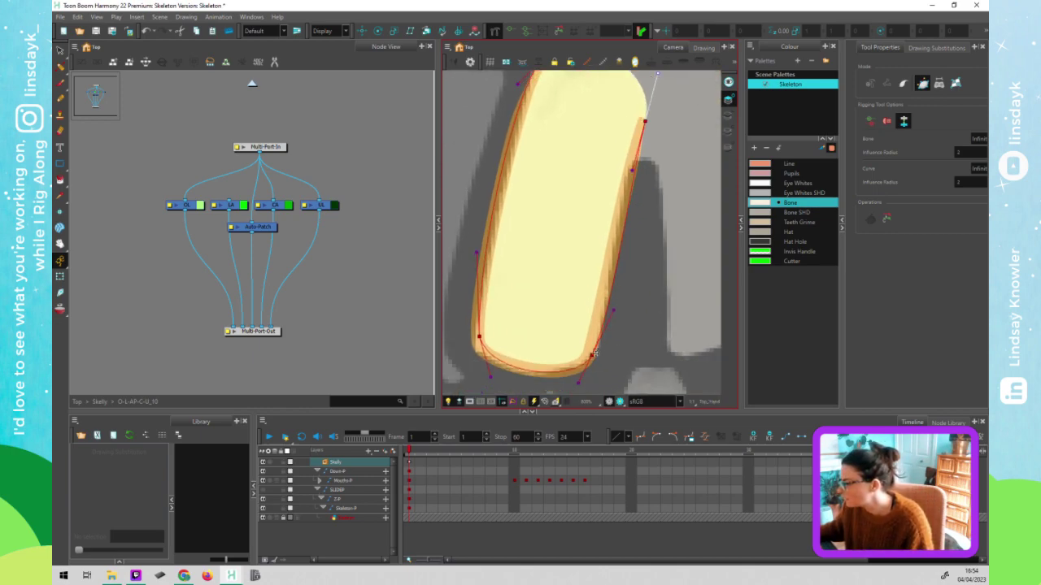
pyautogui.moveTo(608, 286); pyautogui.dragTo(590, 290)
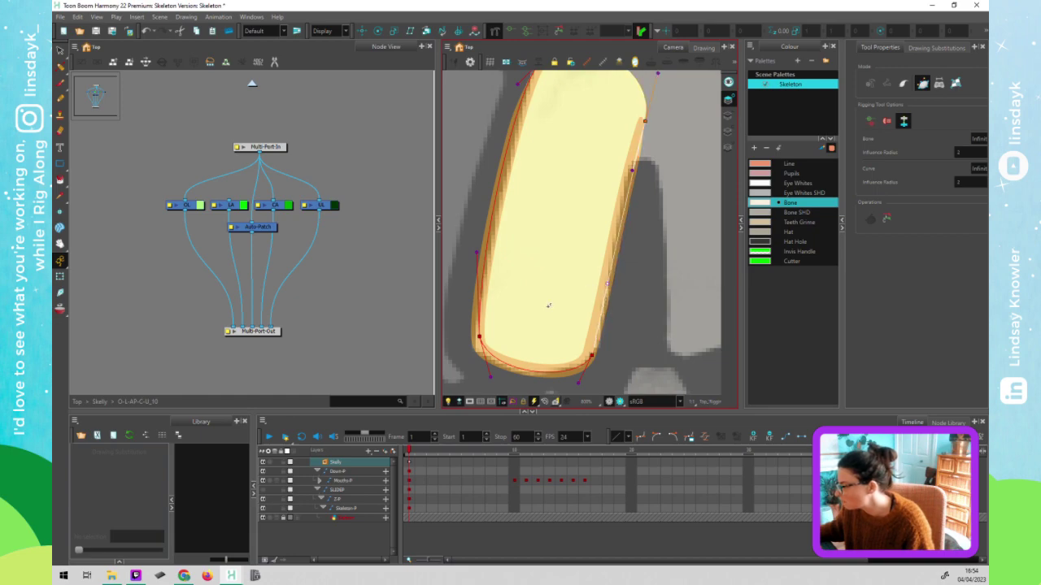
# - Adjust the tooth envelope's lower-left point, its handles and the upper-left point's lower handle so the curve follows the tooth's left edge
pyautogui.moveTo(478, 255); pyautogui.dragTo(479, 252)
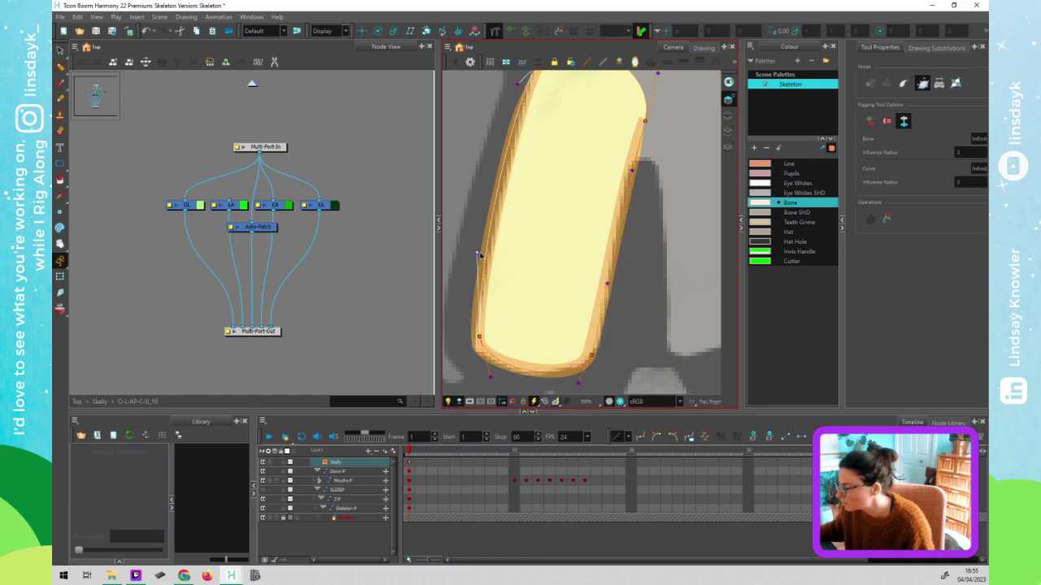
pyautogui.moveTo(480, 340); pyautogui.dragTo(481, 346)
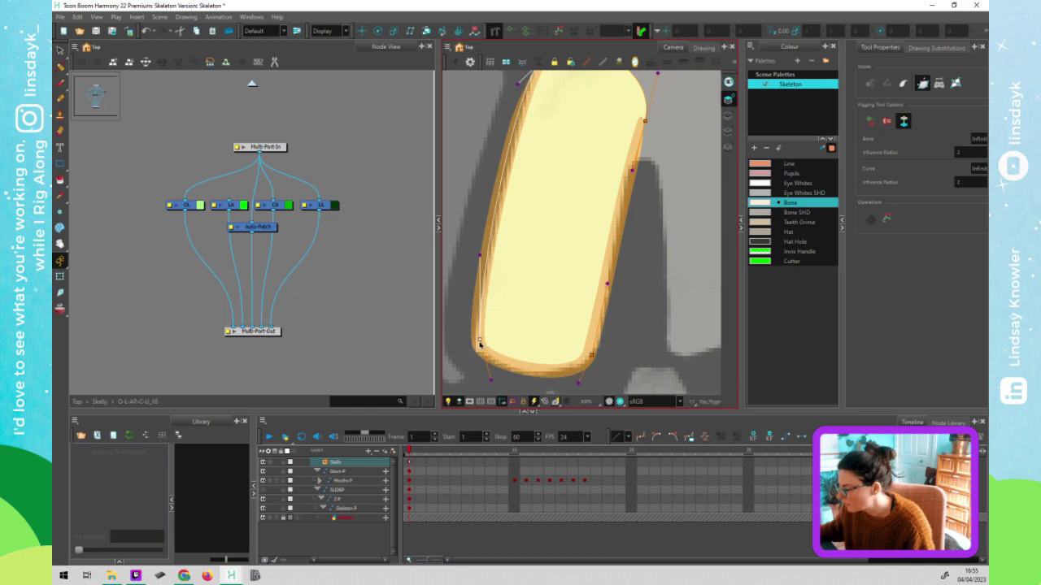
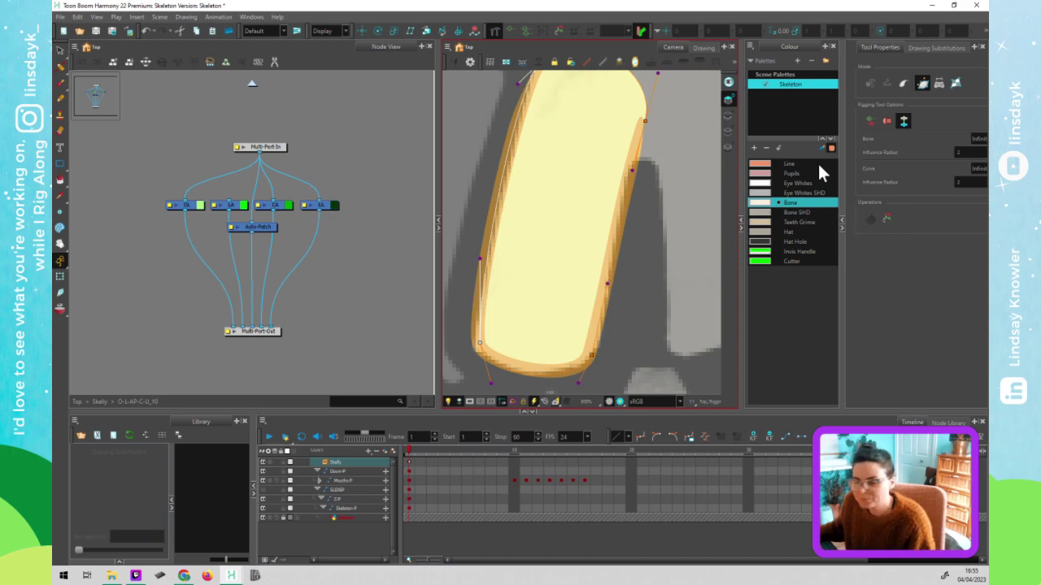
pyautogui.scroll(-1, 569, 293)
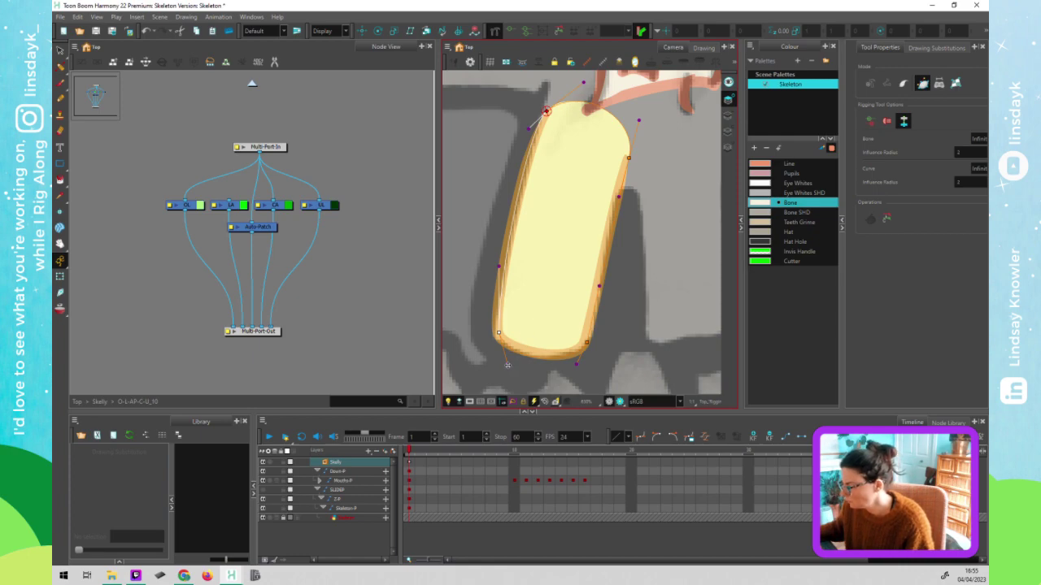
pyautogui.click(507, 362)
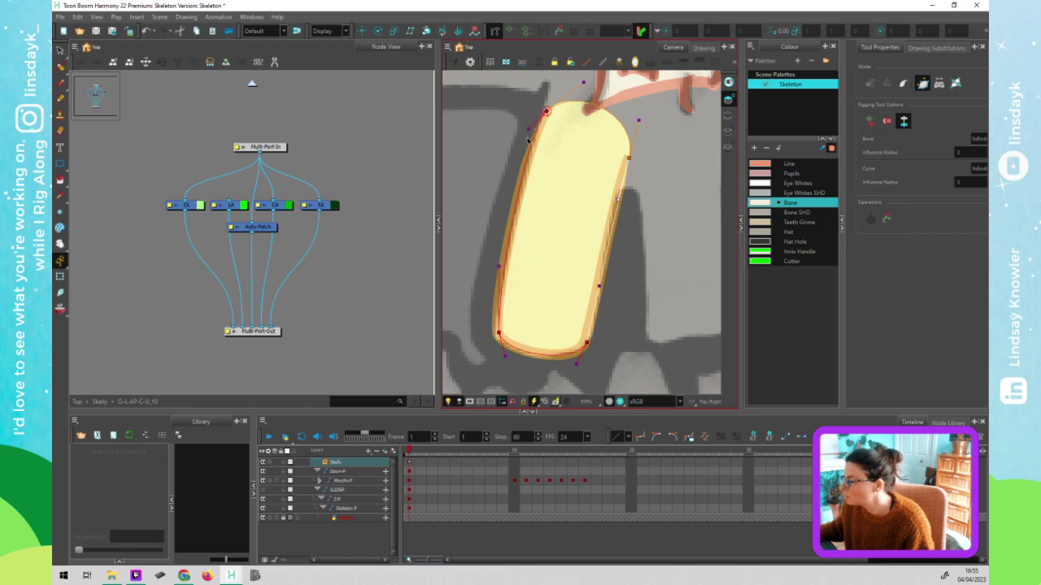
pyautogui.moveTo(527, 135); pyautogui.dragTo(522, 147)
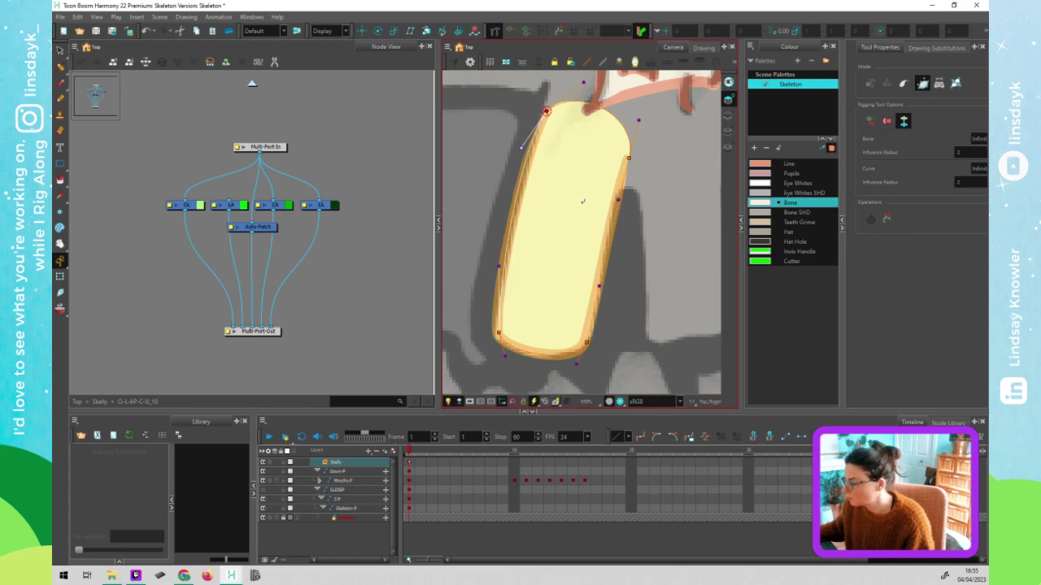
# - Reconnect the tooth's LA drawing to the group's Multi-Port-In and go back up to the Skelly group
pyautogui.hotkey('shift', 't')
pyautogui.click(224, 191)
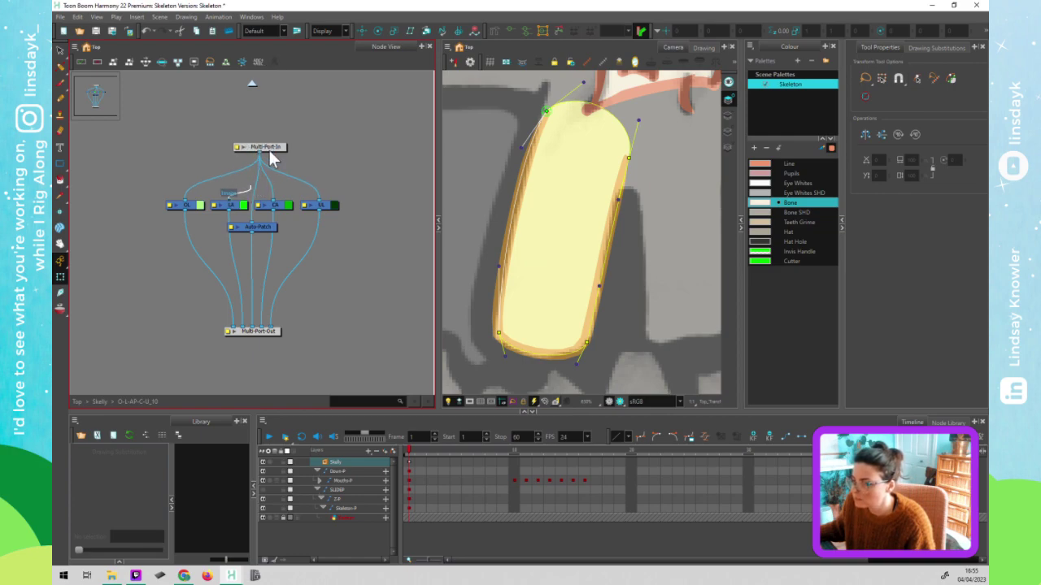
pyautogui.moveTo(260, 155); pyautogui.dragTo(232, 203)
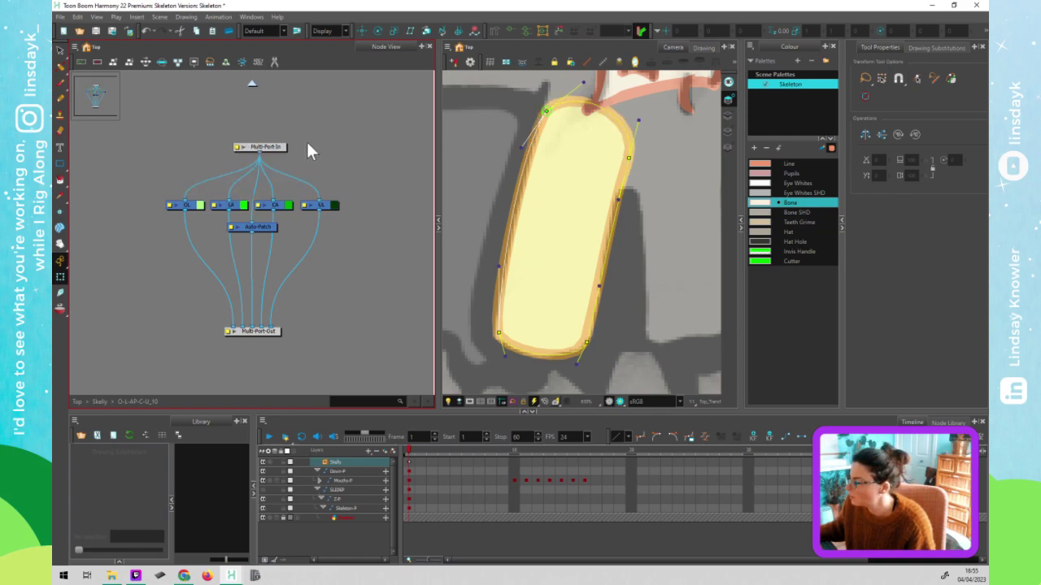
pyautogui.click(254, 96)
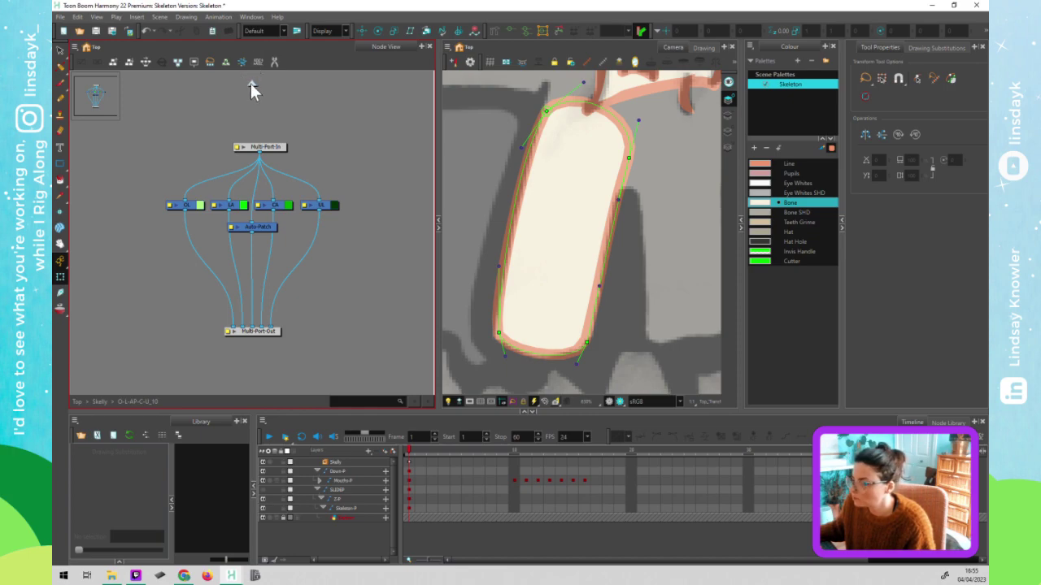
pyautogui.click(251, 84)
pyautogui.scroll(-3, 294, 253)
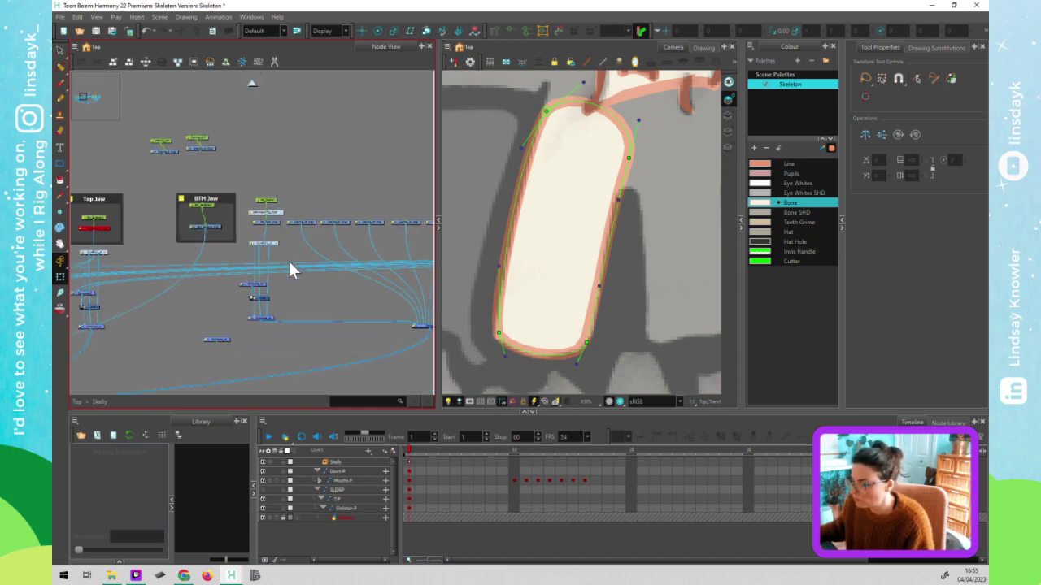
pyautogui.scroll(-1, 548, 283)
pyautogui.scroll(-1, 548, 282)
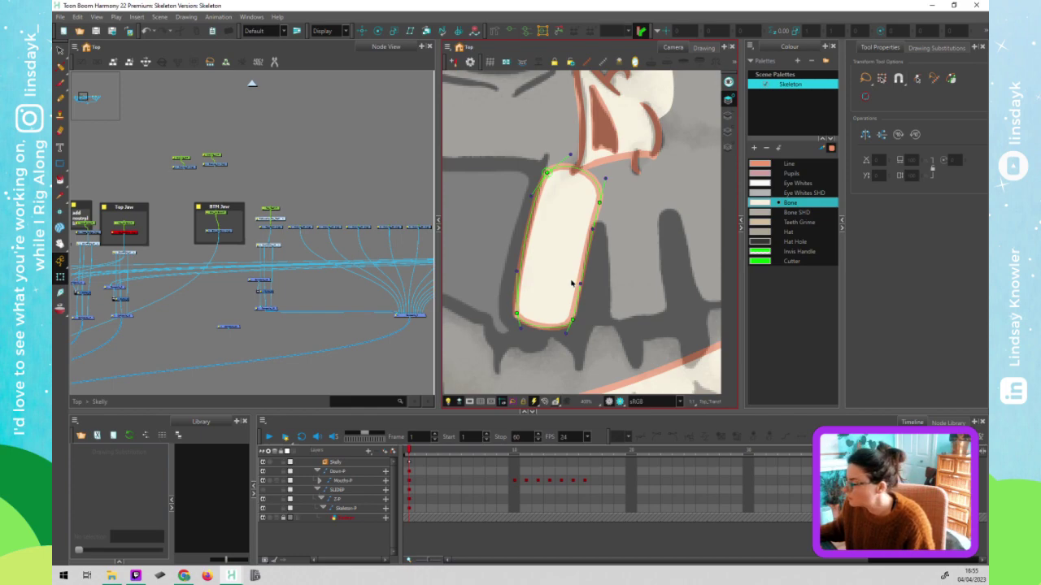
# - Select the top tooth and position its rotation pivot inside the upper end of the tooth with the Rotate tool
pyautogui.click(572, 283)
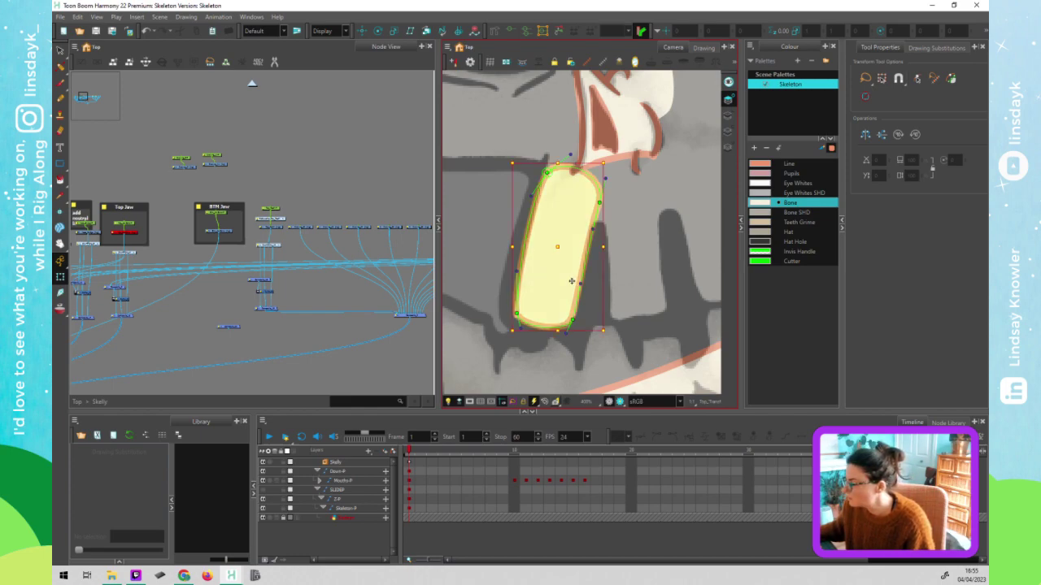
pyautogui.click(279, 218)
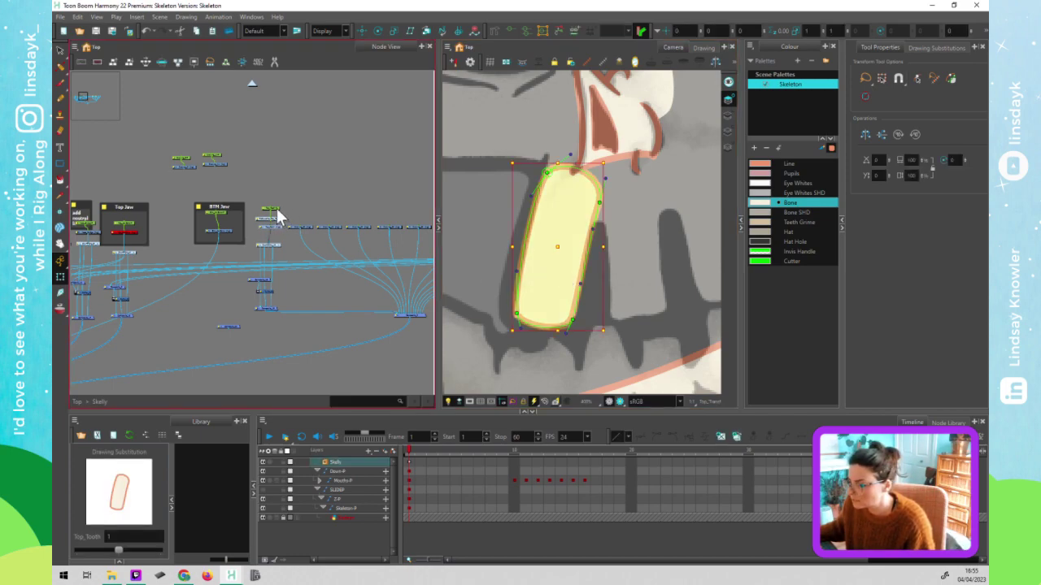
pyautogui.scroll(-4, 675, 265)
pyautogui.scroll(-1, 675, 264)
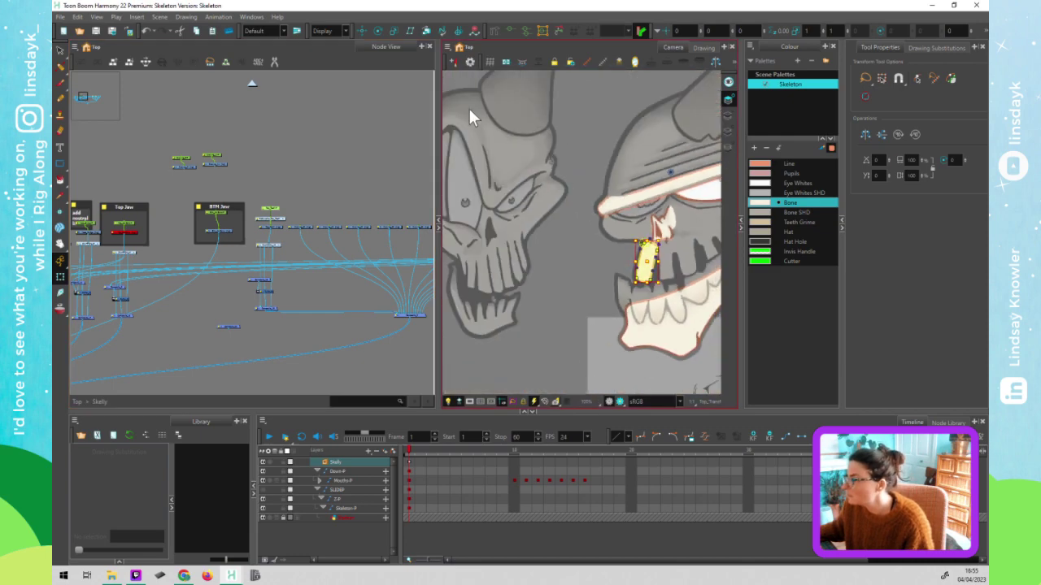
pyautogui.click(378, 31)
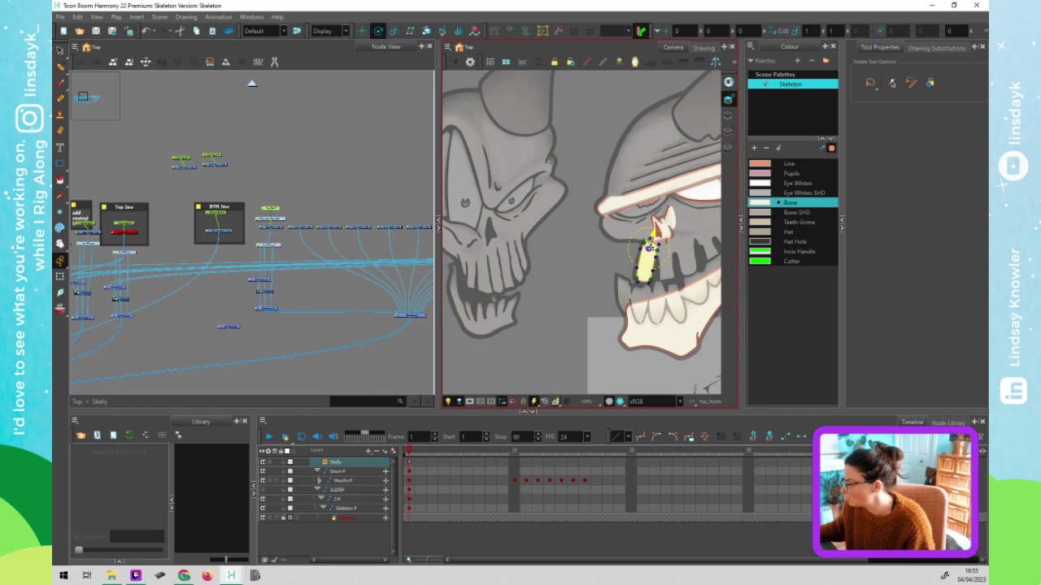
pyautogui.scroll(5, 650, 248)
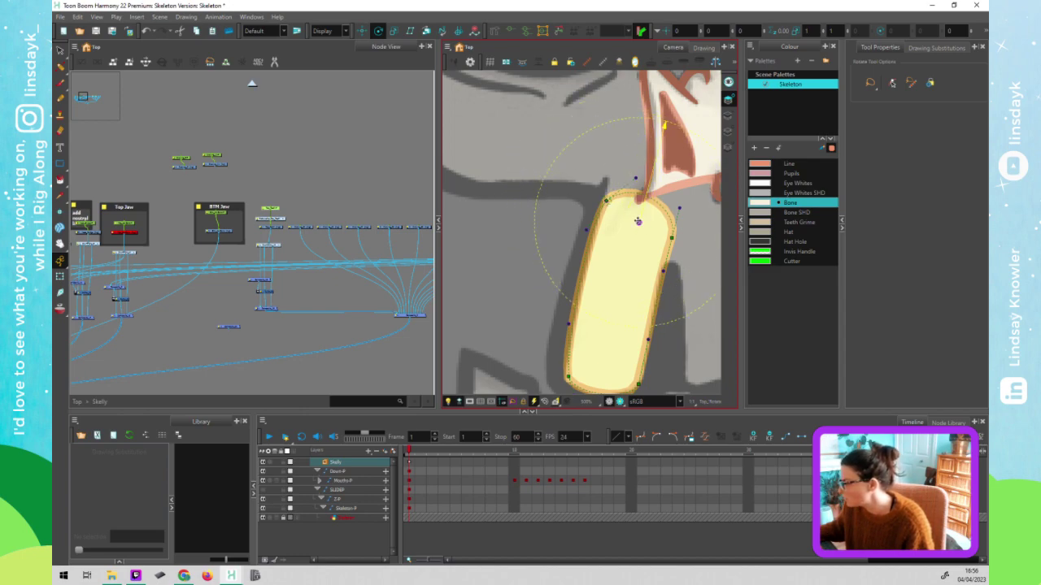
pyautogui.scroll(-2, 647, 228)
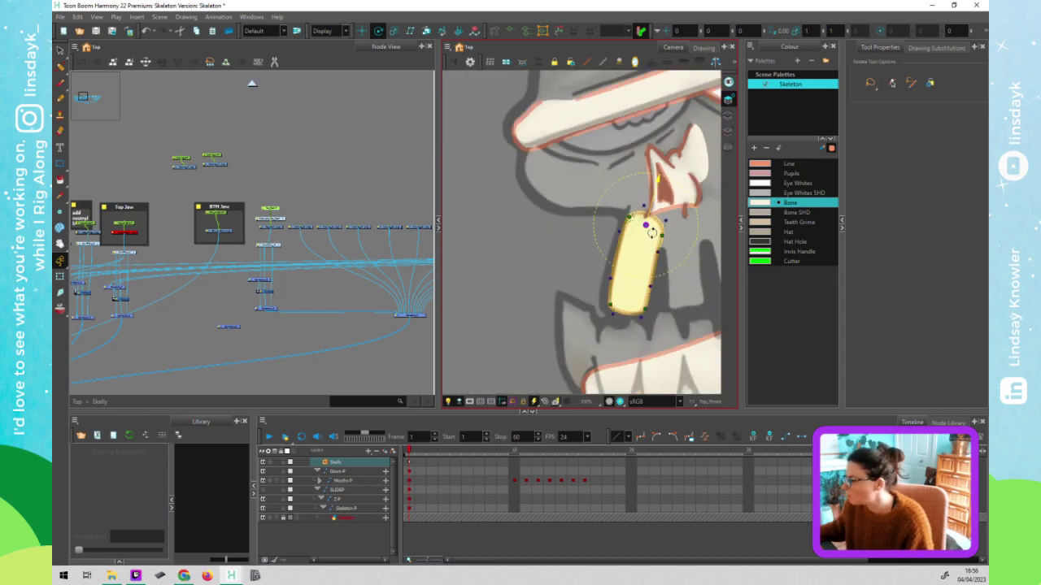
pyautogui.scroll(-2, 651, 233)
pyautogui.moveTo(651, 235); pyautogui.dragTo(598, 221)
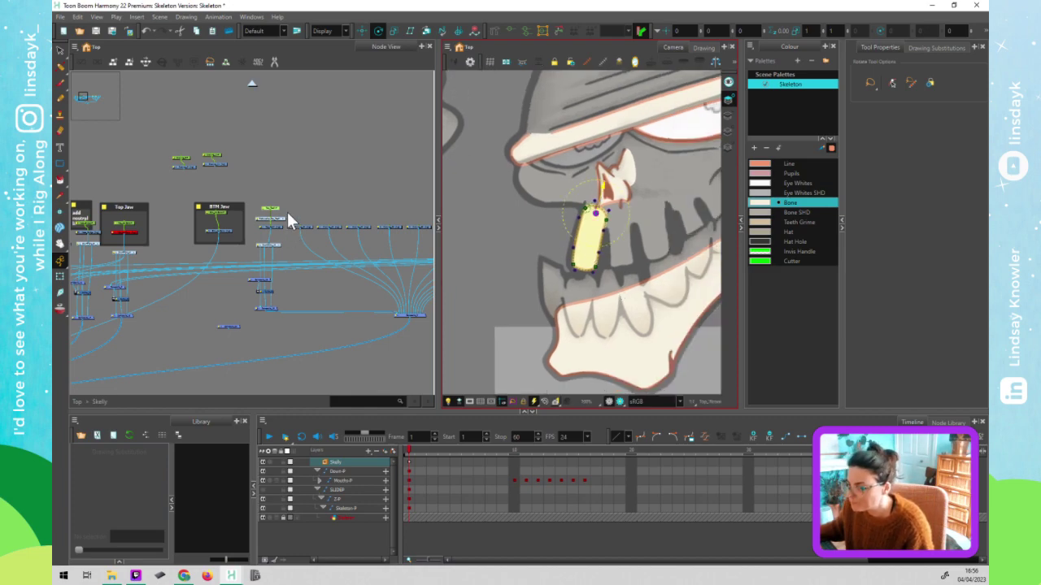
# - Delete the row of leftover drawing nodes beside the tooth's network that feed the shared composite
pyautogui.scroll(-1, 293, 252)
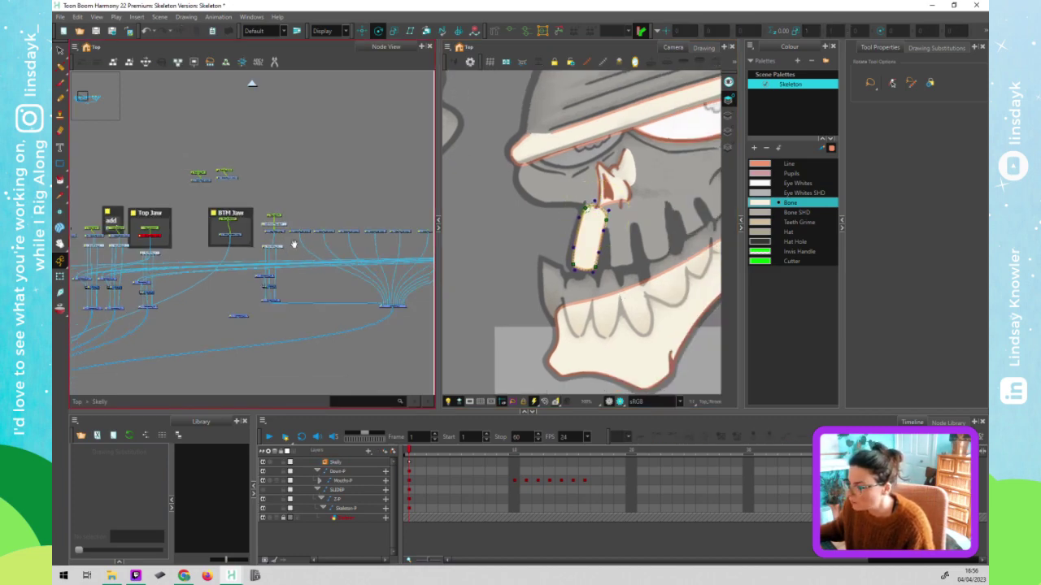
pyautogui.moveTo(294, 243); pyautogui.dragTo(234, 213)
pyautogui.moveTo(321, 235); pyautogui.dragTo(373, 231)
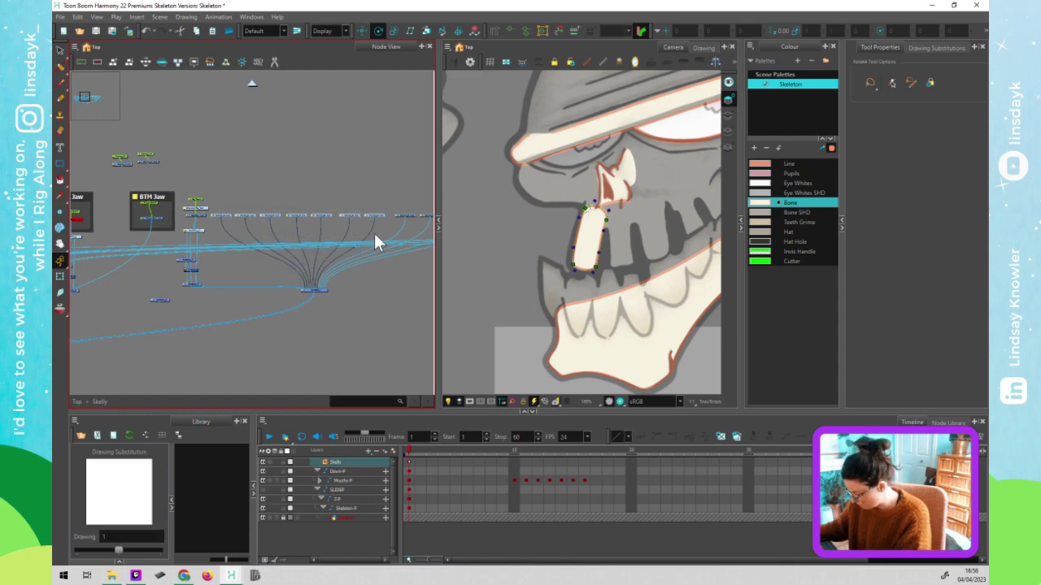
pyautogui.press('Delete')
pyautogui.click(523, 305)
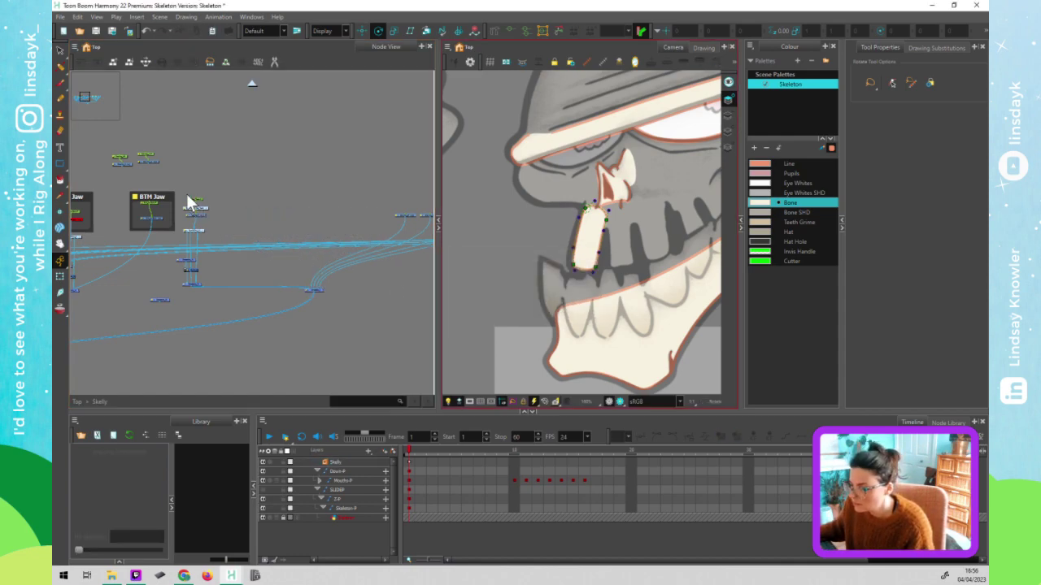
# - Duplicate the top tooth's complete node network, from its peg down to its composite, using Paste Special
pyautogui.moveTo(213, 191); pyautogui.dragTo(185, 259)
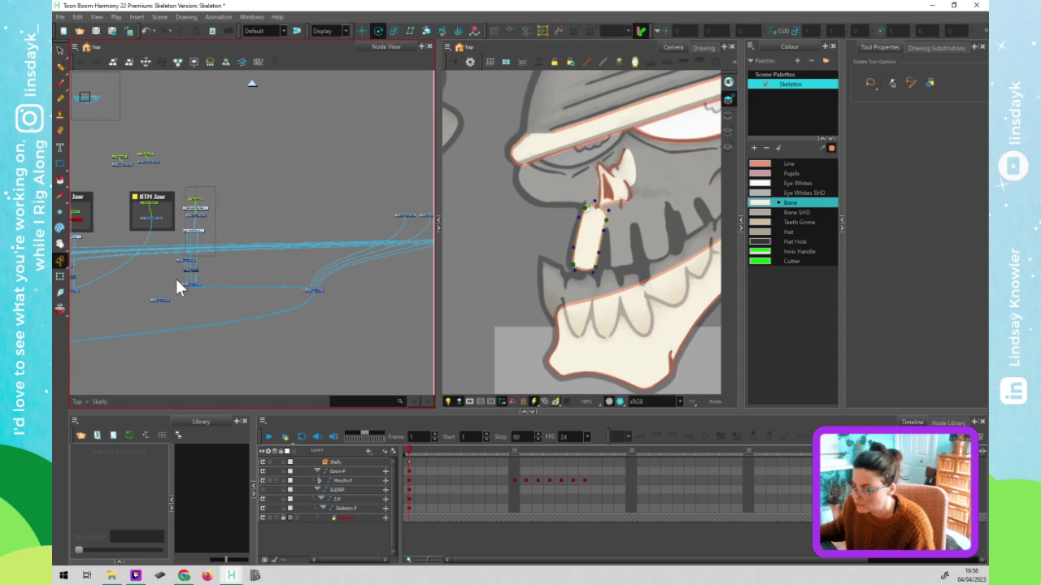
pyautogui.moveTo(171, 289); pyautogui.dragTo(176, 289)
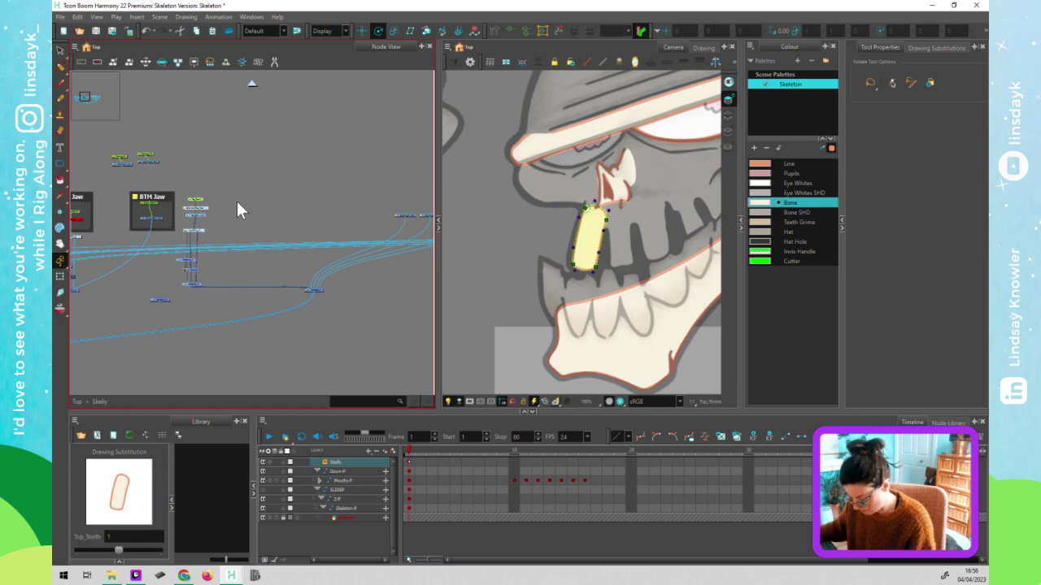
pyautogui.hotkey('ctrl', 'b')
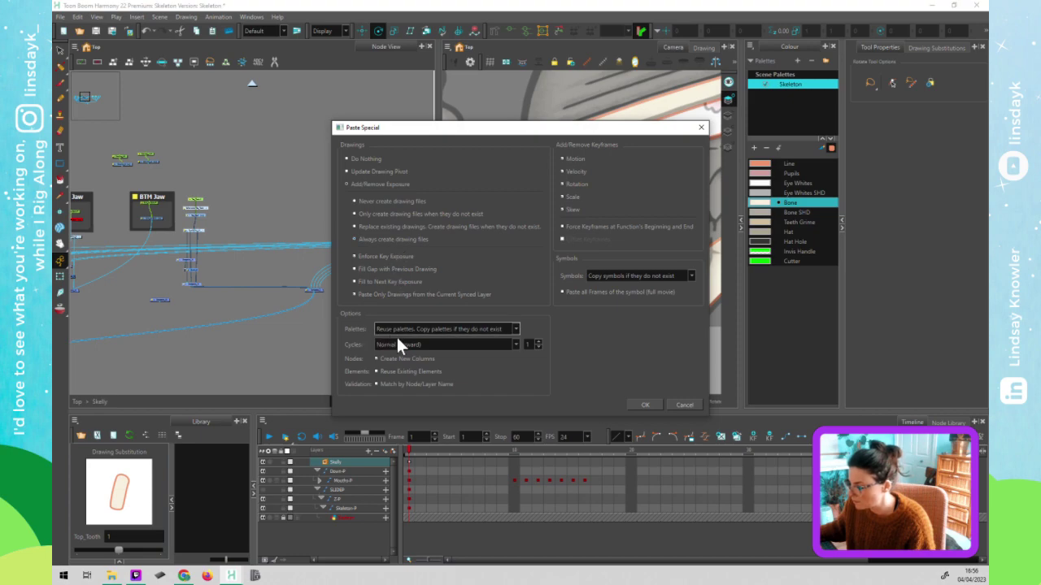
pyautogui.click(644, 405)
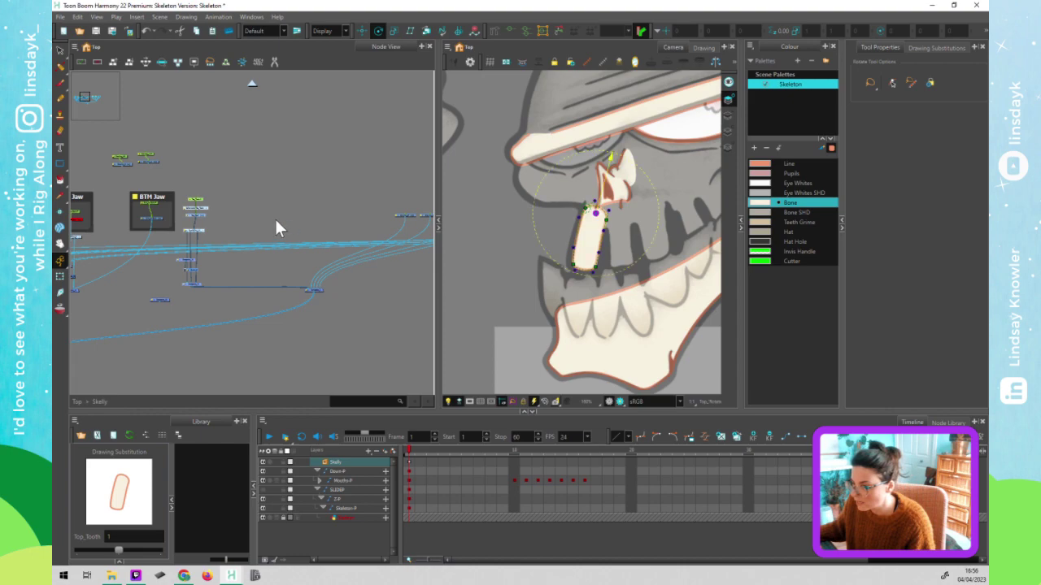
# - Place the duplicated tooth network beside the original, lower the shared composite and connect the duplicate's output to it
pyautogui.moveTo(266, 217); pyautogui.dragTo(247, 212)
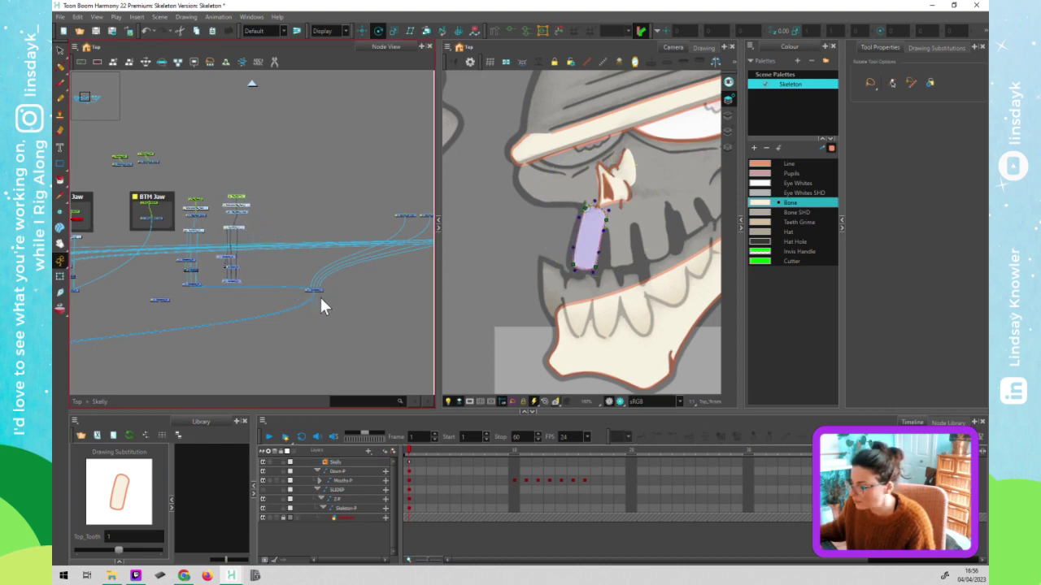
pyautogui.moveTo(320, 293); pyautogui.dragTo(317, 333)
pyautogui.moveTo(274, 296); pyautogui.dragTo(262, 328)
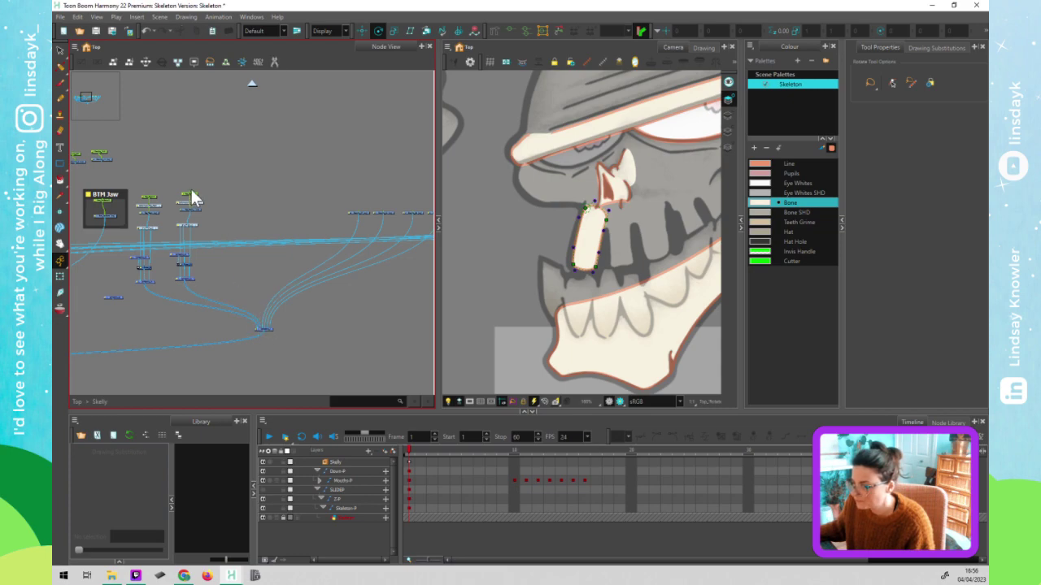
# - Move the duplicate tooth in the camera view to sit just right of the first tooth on the upper jaw
pyautogui.hotkey('shift', 't')
pyautogui.click(585, 243)
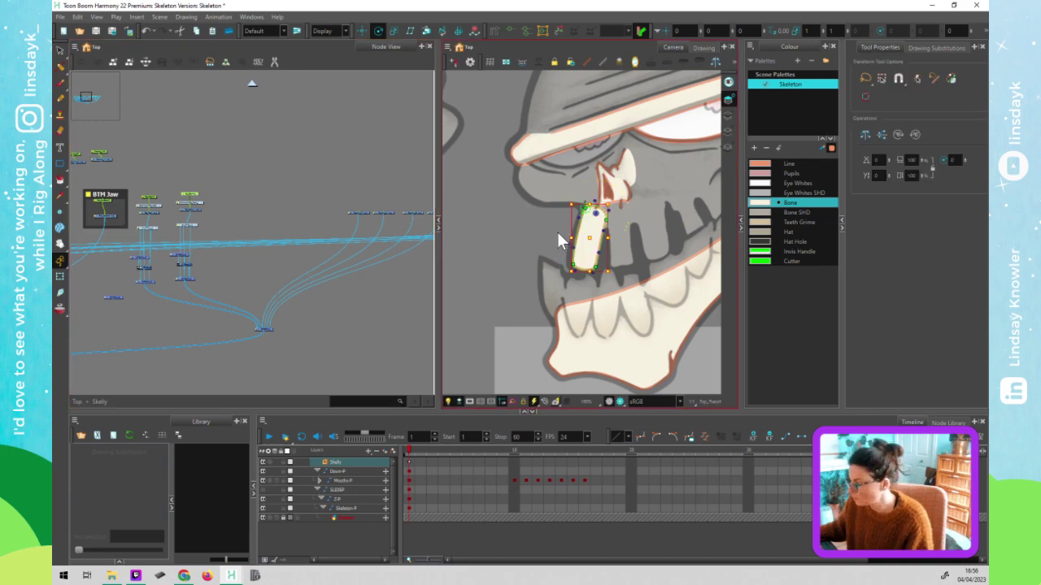
pyautogui.hotkey('ctrl', 'c')
pyautogui.hotkey('ctrl', 'v')
pyautogui.moveTo(589, 240); pyautogui.dragTo(611, 246)
pyautogui.scroll(-2, 597, 271)
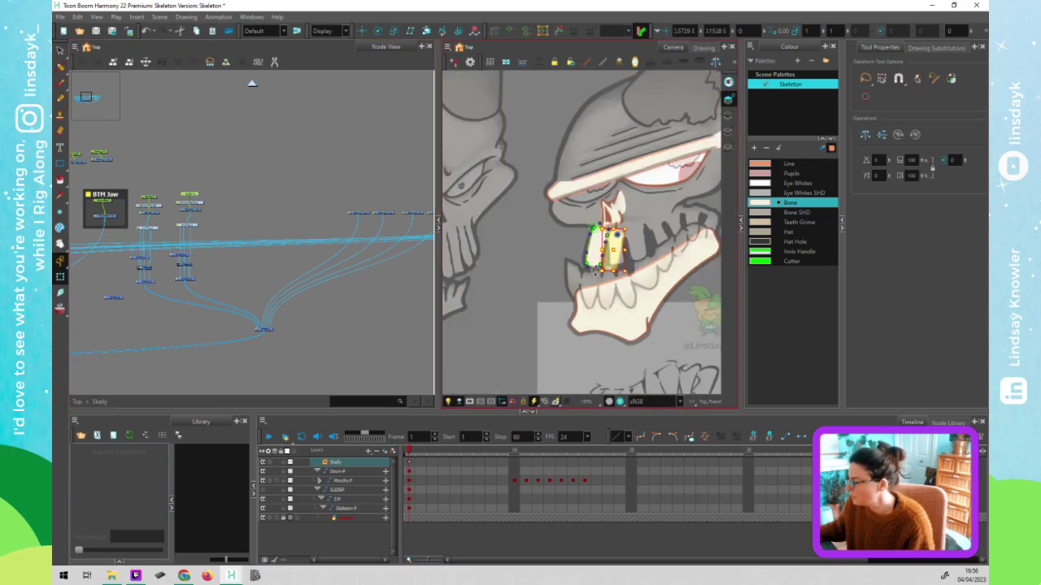
pyautogui.scroll(-2, 556, 265)
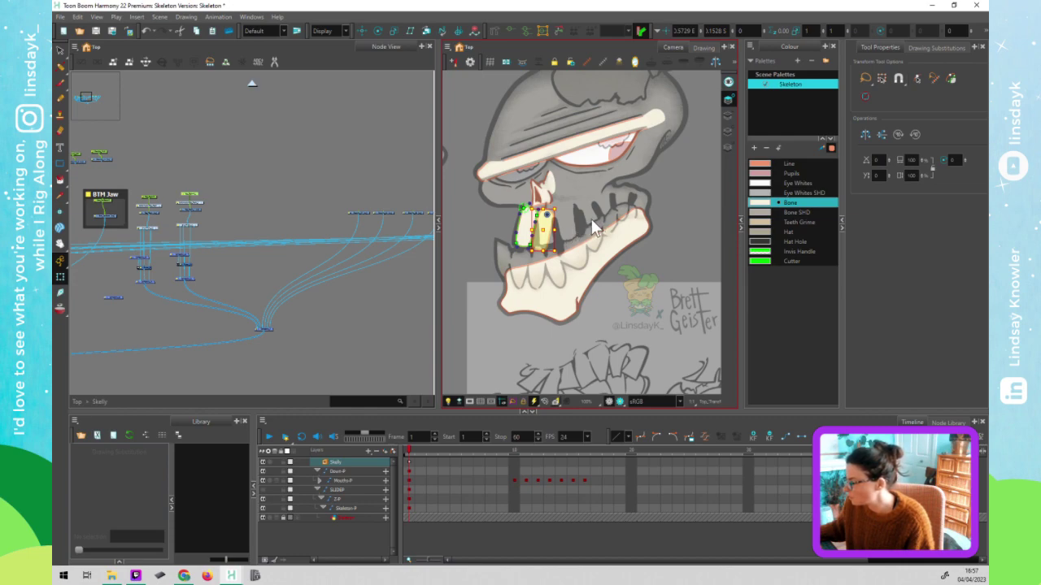
# - Paste another copy of the tooth's node network beside the second one with Paste Special, and check the mouth reference sketches
pyautogui.click(220, 194)
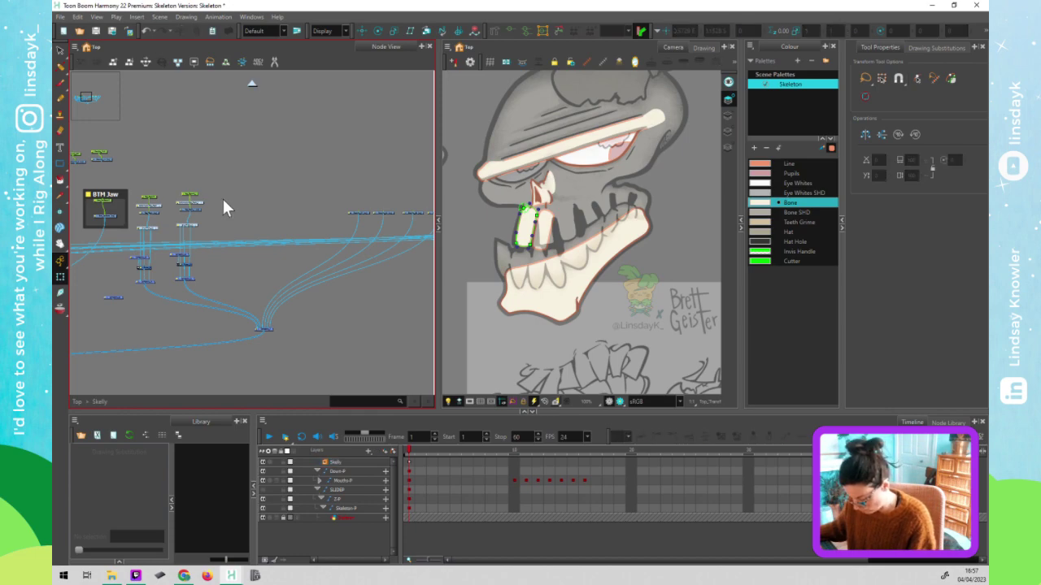
pyautogui.hotkey('ctrl', 'b')
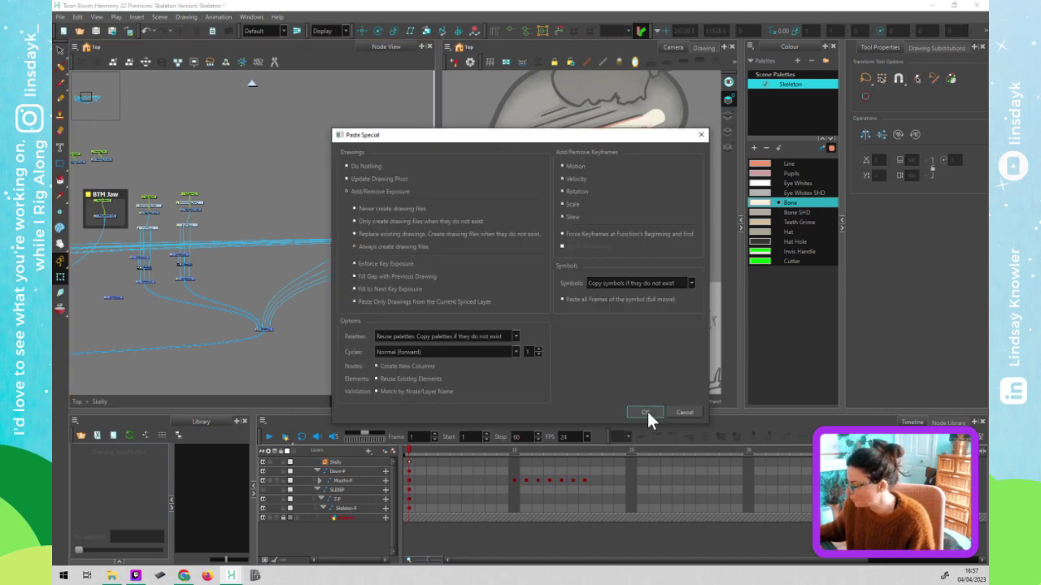
pyautogui.click(645, 412)
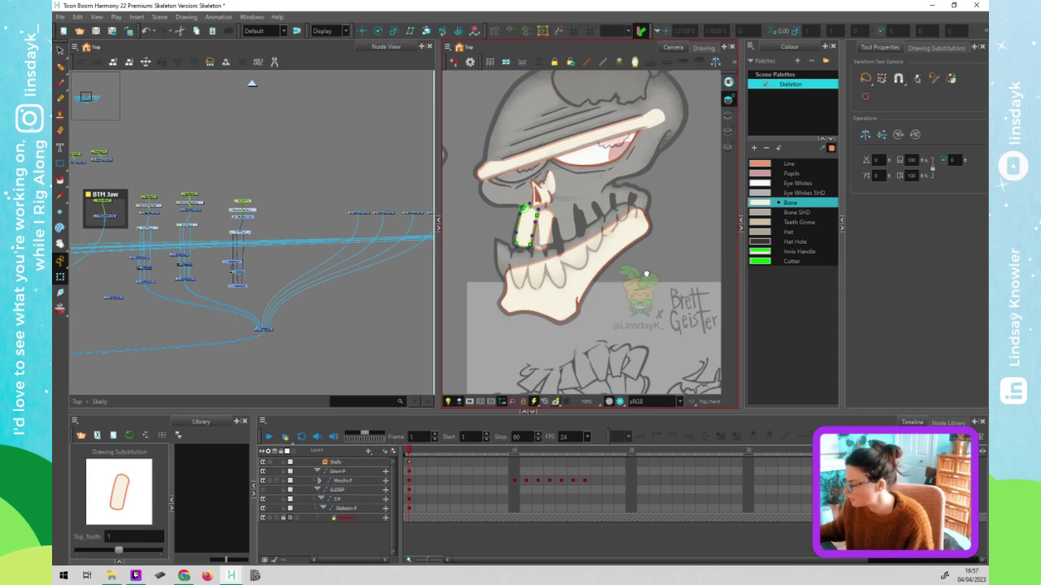
pyautogui.scroll(-5, 646, 274)
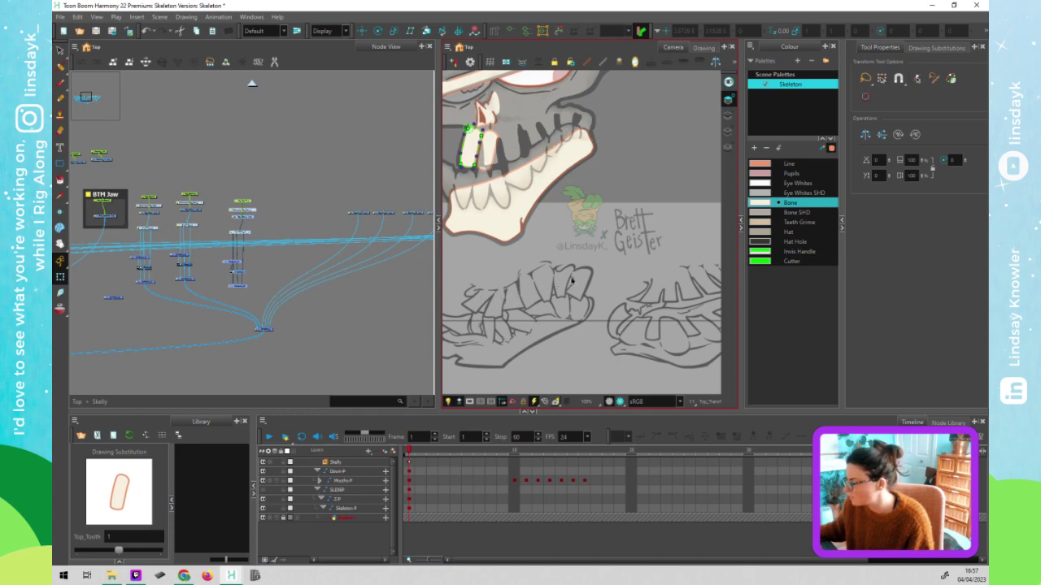
pyautogui.hscroll(5, 542, 276)
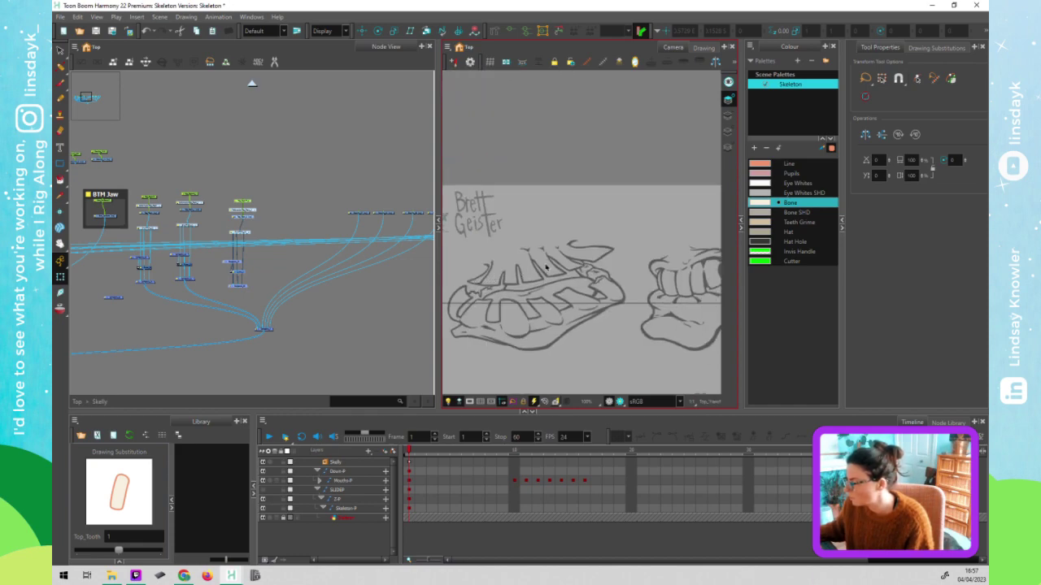
# - Examine the mouth-shape reference sketches across the chart to compare how the upper teeth look in each mouth shape
pyautogui.hscroll(5, 569, 259)
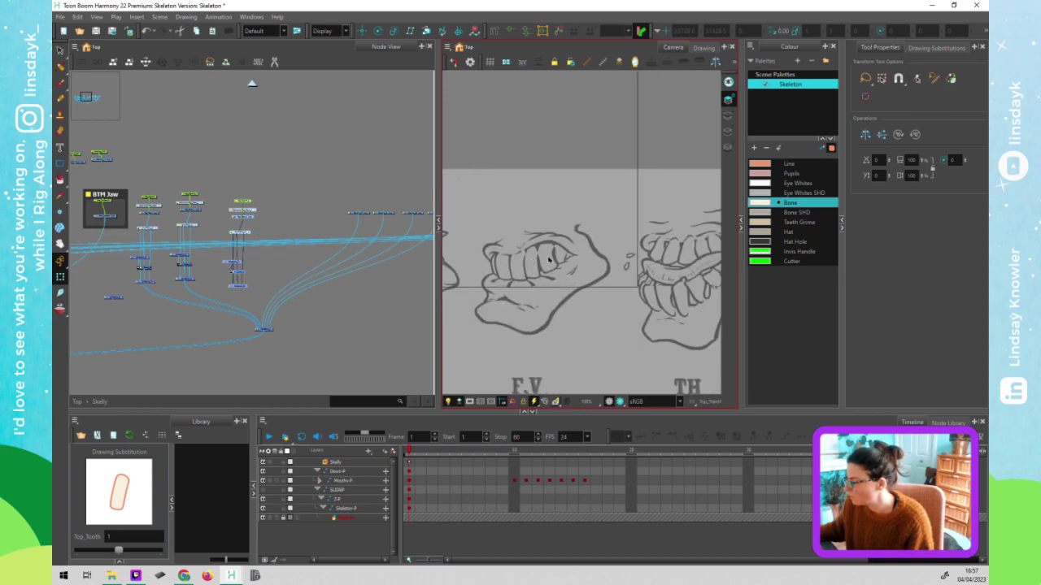
pyautogui.hscroll(4, 498, 257)
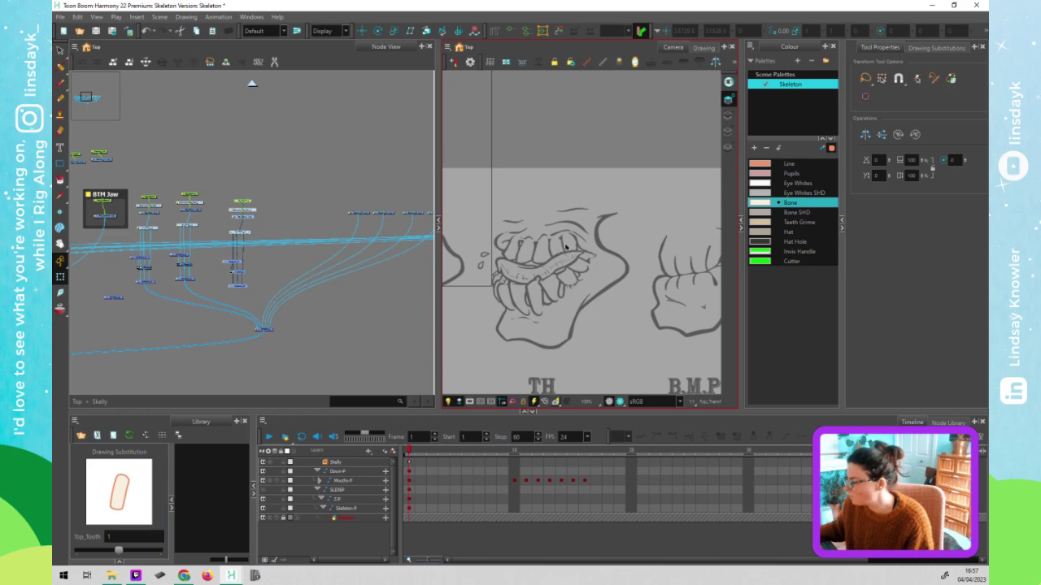
pyautogui.hscroll(3, 559, 253)
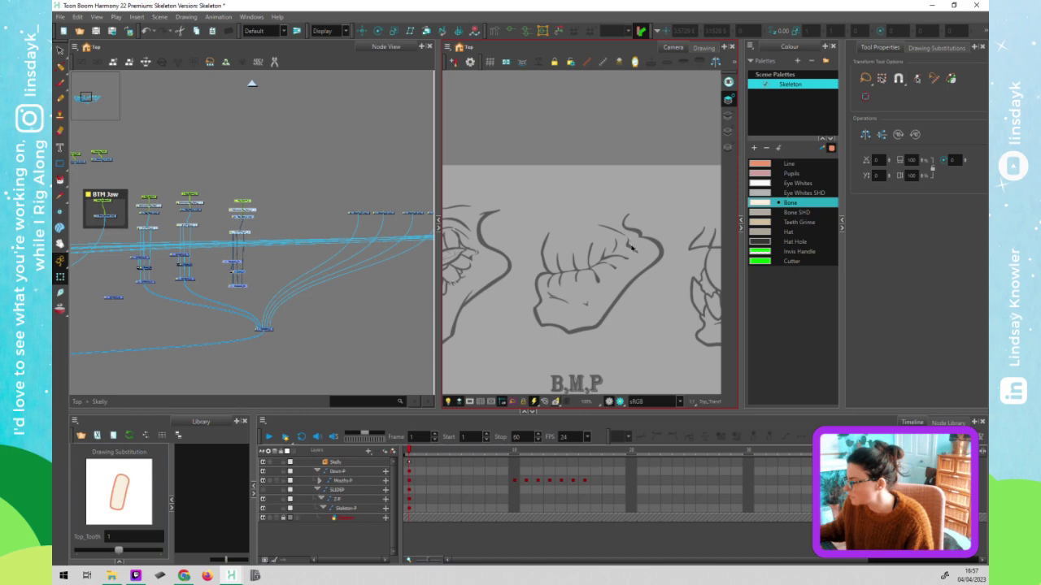
pyautogui.hscroll(3, 482, 272)
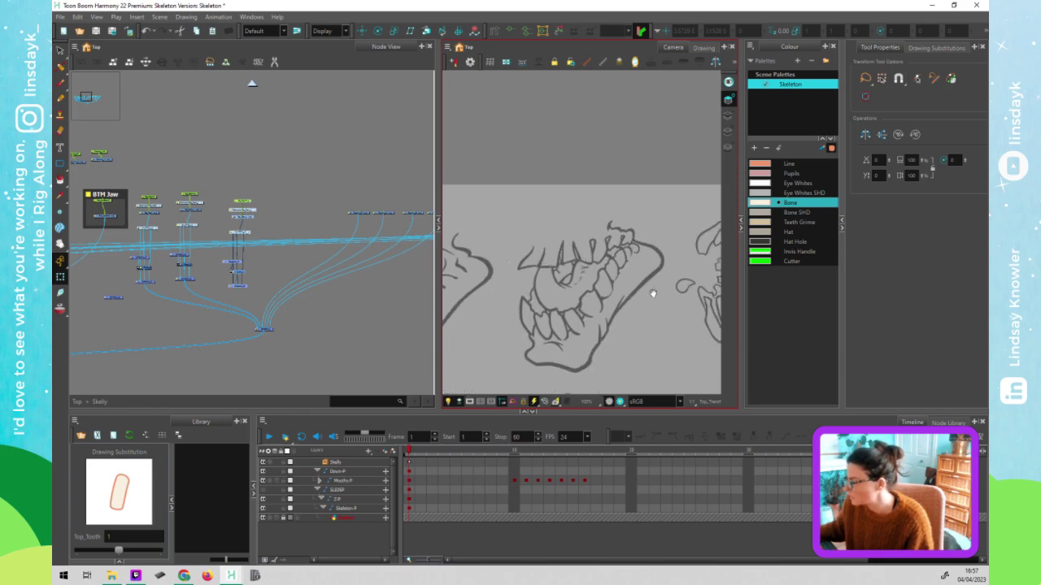
pyautogui.hscroll(3, 576, 292)
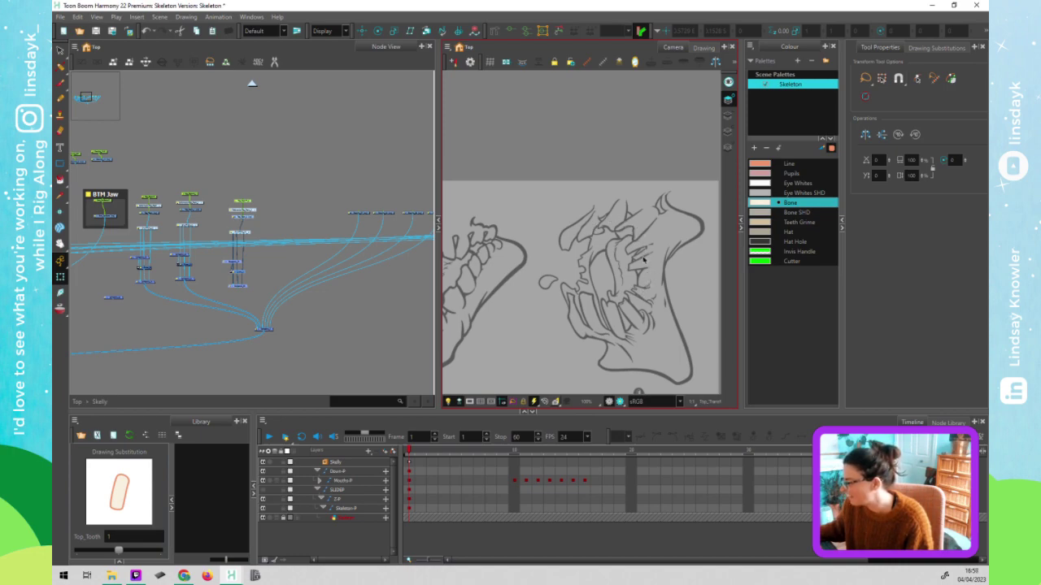
pyautogui.moveTo(488, 355); pyautogui.dragTo(595, 341)
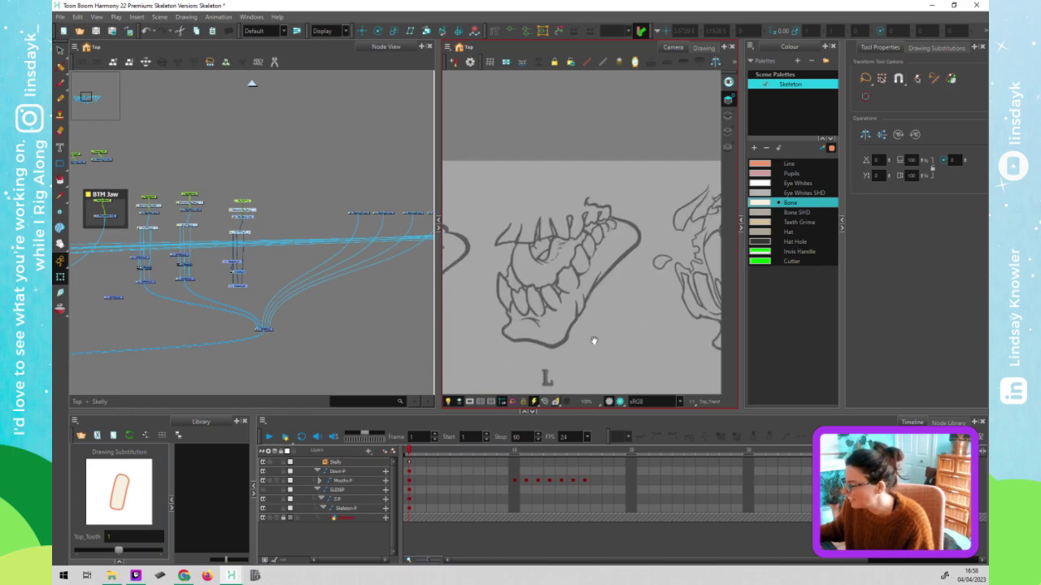
pyautogui.click(255, 228)
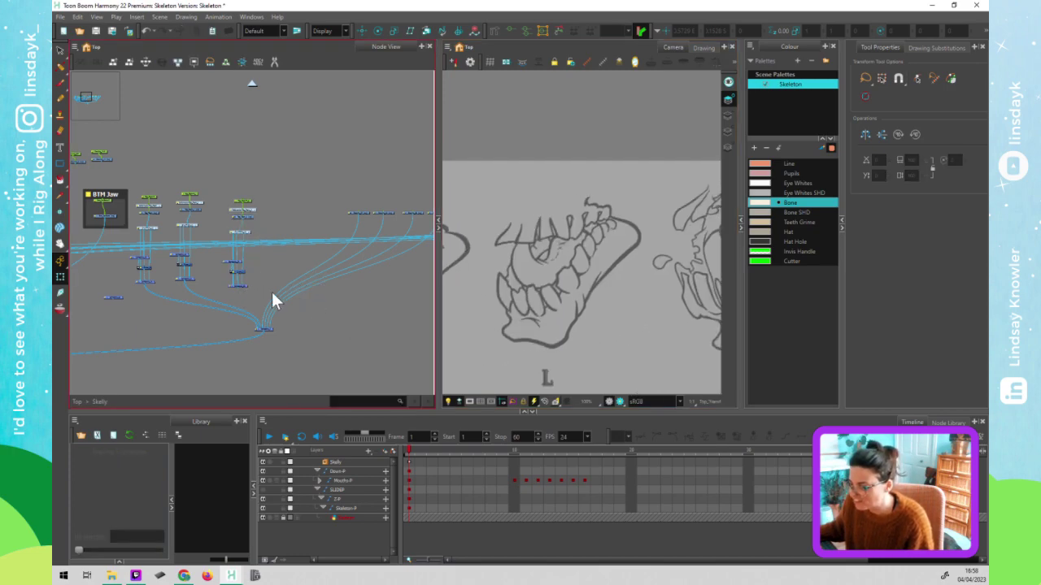
pyautogui.click(516, 232)
pyautogui.moveTo(445, 280); pyautogui.dragTo(650, 253)
pyautogui.moveTo(551, 263); pyautogui.dragTo(659, 280)
pyautogui.moveTo(520, 223); pyautogui.dragTo(556, 228)
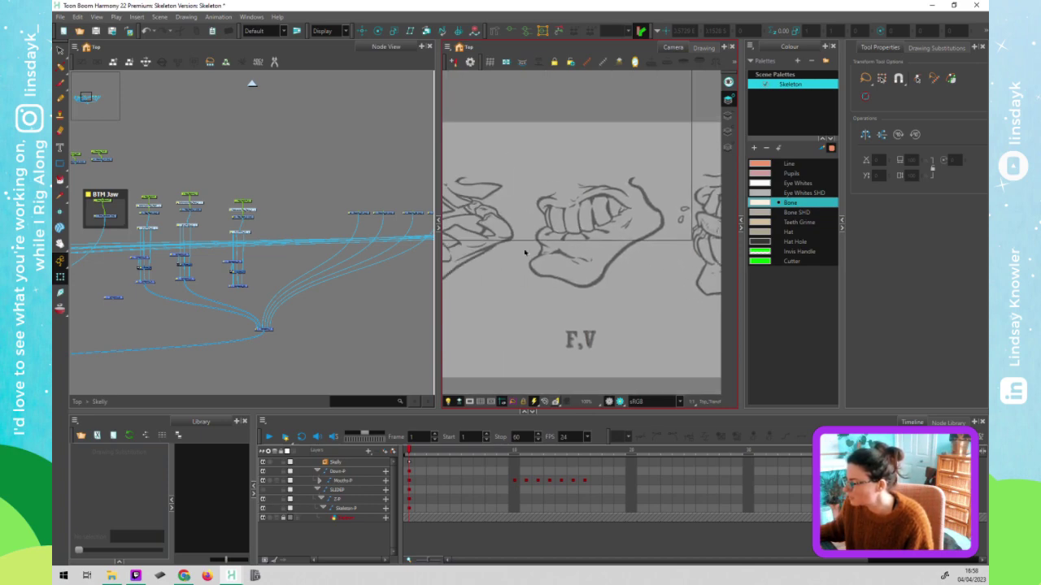
# - Paste another copy of the tooth's node network beside the third one with Paste Special, keeping the current options
pyautogui.click(275, 207)
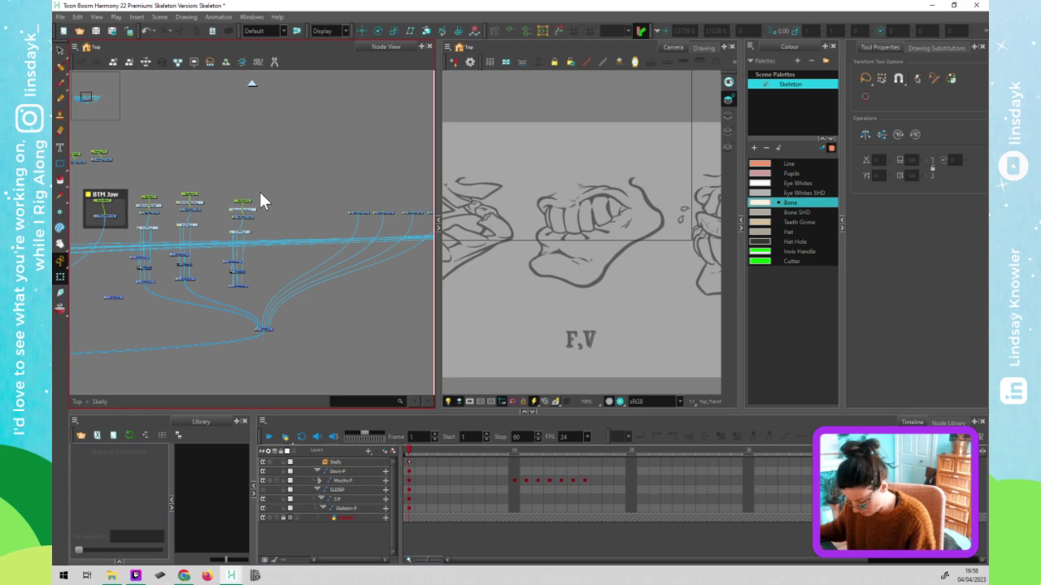
pyautogui.hotkey('ctrl', 'b')
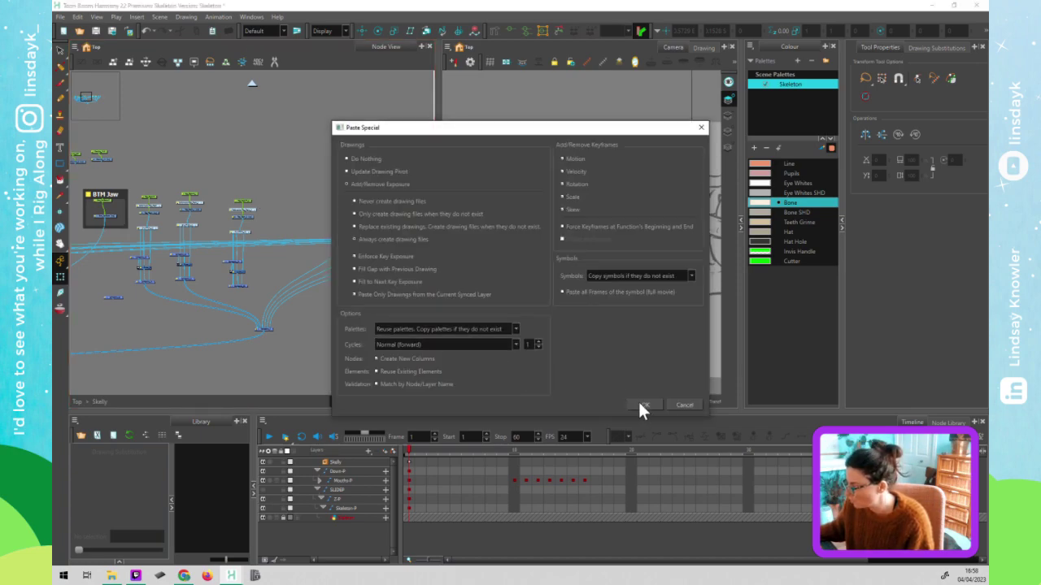
pyautogui.click(642, 405)
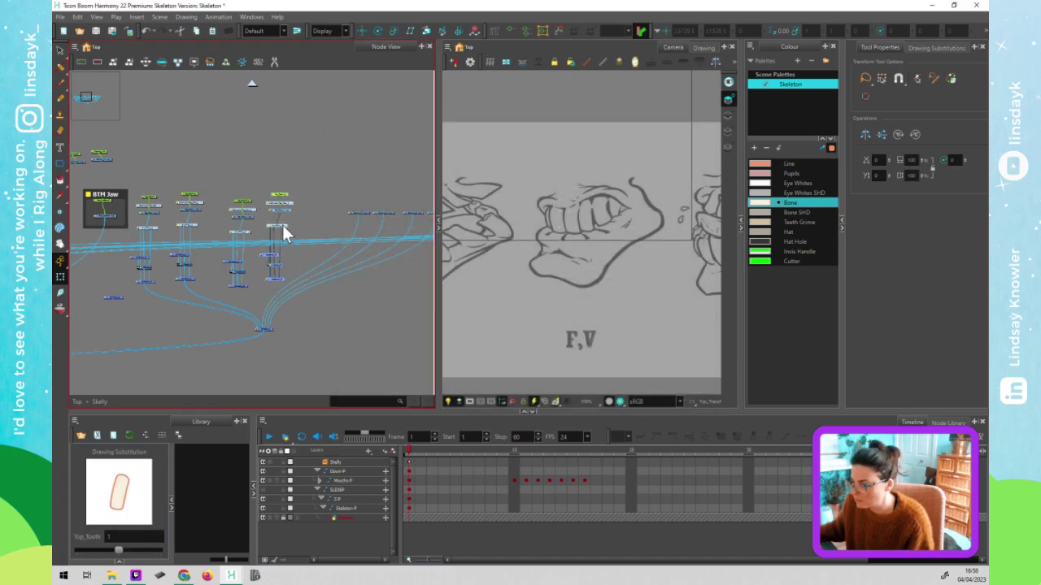
# - Connect the composites of the third and fourth tooth networks to the shared composite below them
pyautogui.click(325, 218)
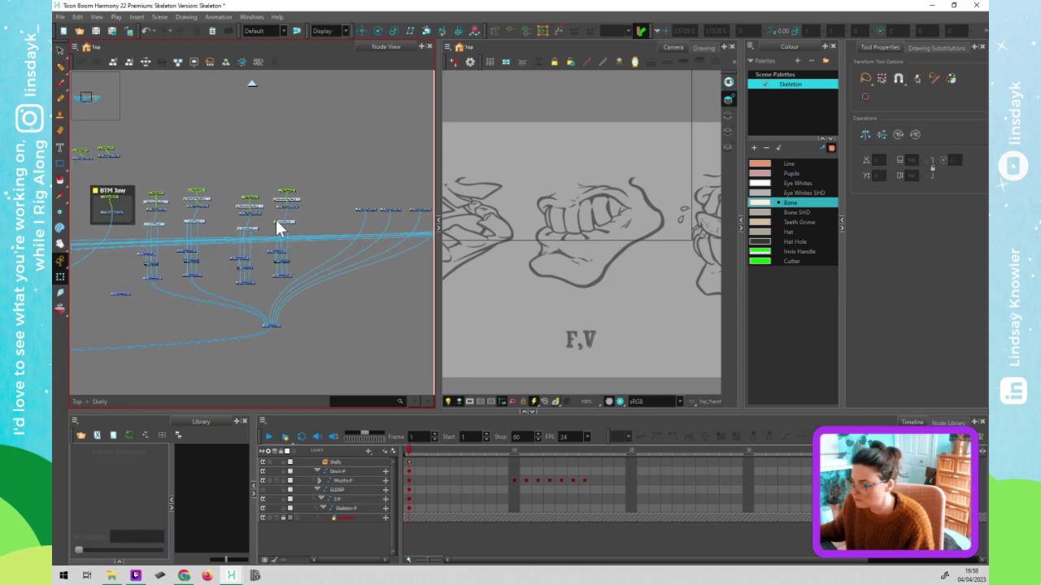
pyautogui.scroll(3, 247, 291)
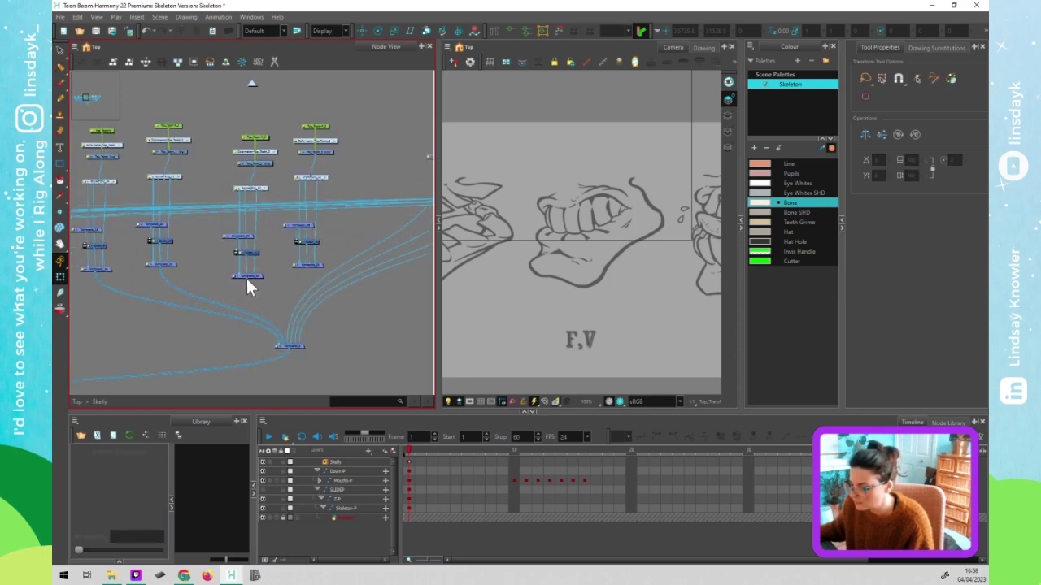
pyautogui.moveTo(247, 279); pyautogui.dragTo(286, 342)
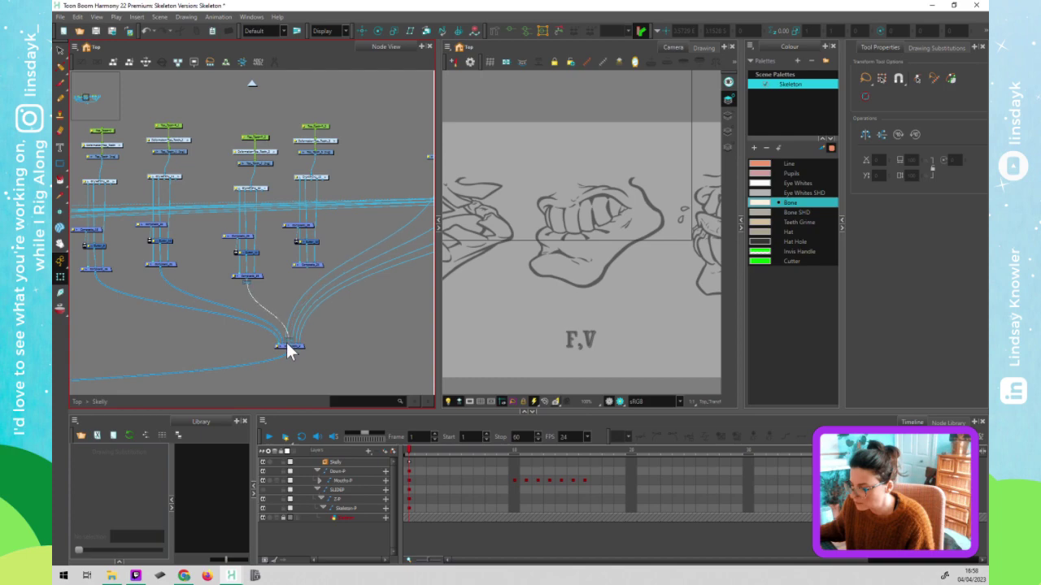
pyautogui.moveTo(306, 271); pyautogui.dragTo(291, 351)
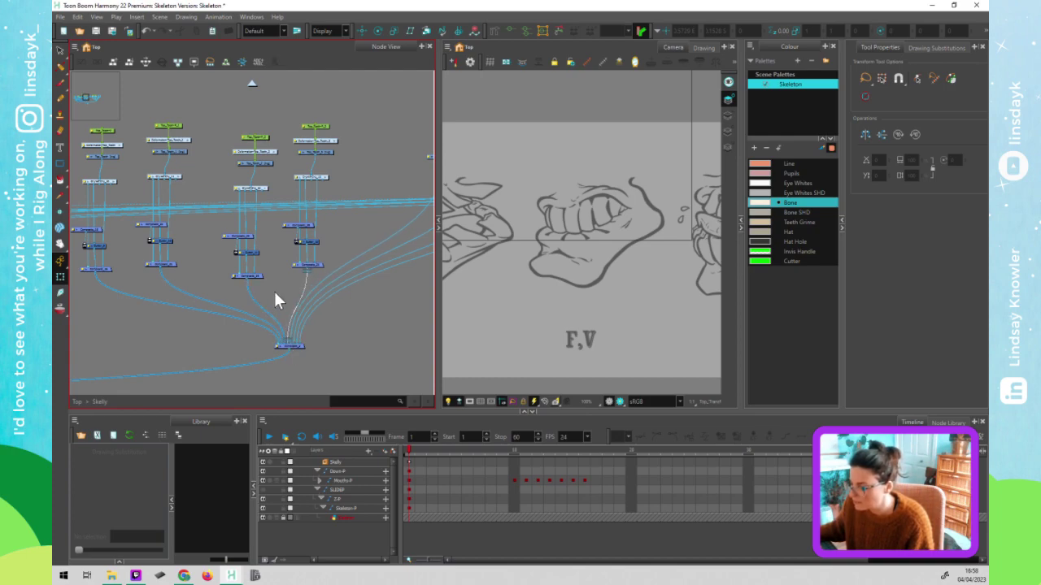
pyautogui.hotkey('ctrl', 'z')
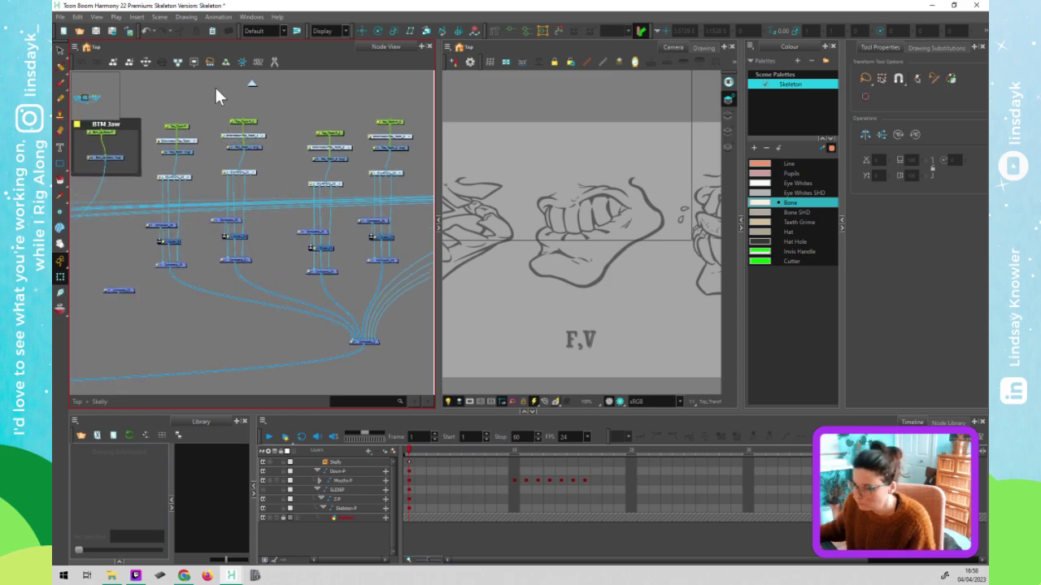
# - Add a Static Transformation node and place it above the first tooth's peg
pyautogui.press('Tab')
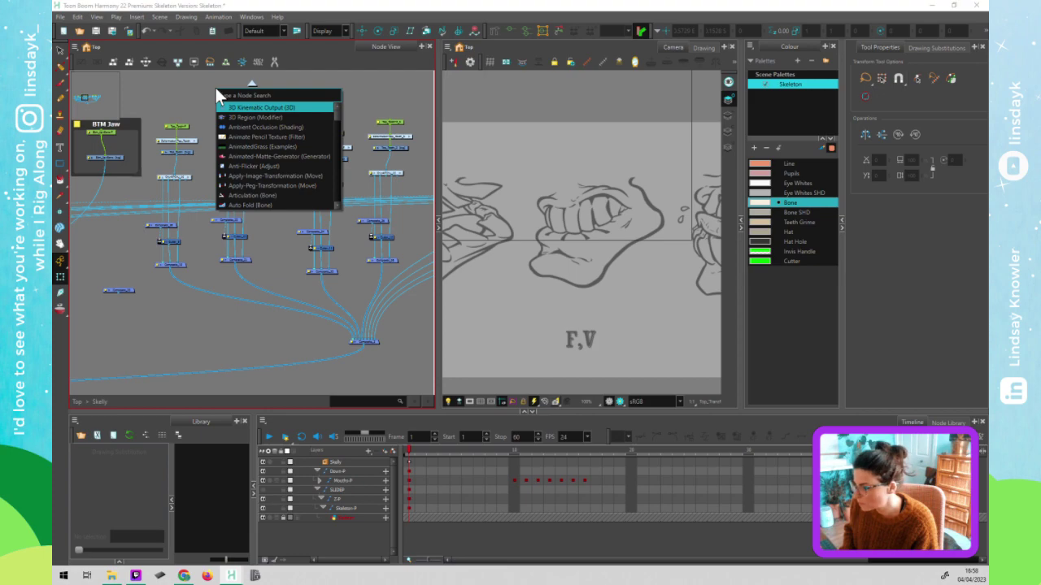
pyautogui.write('Stat')
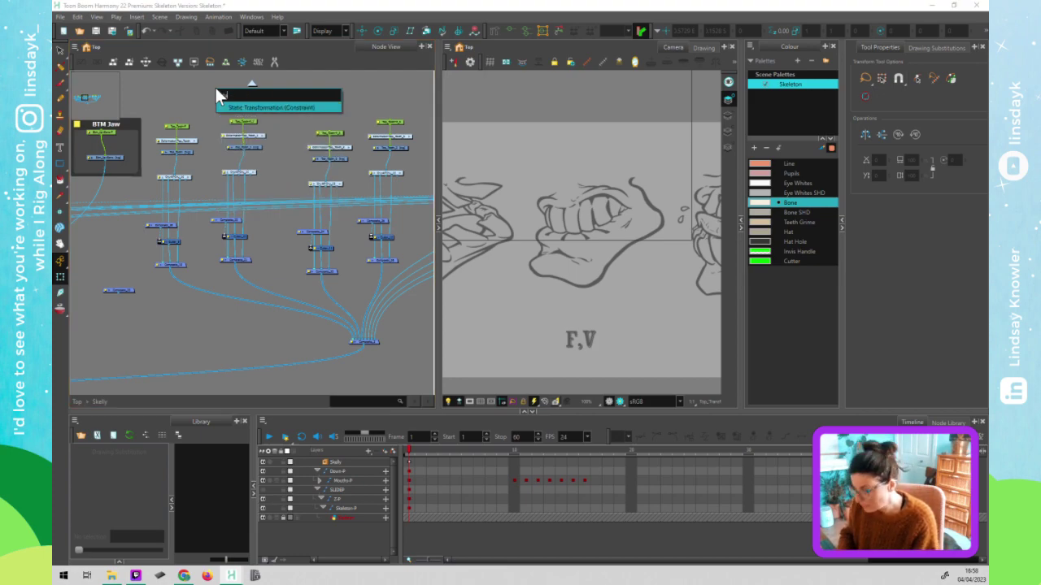
pyautogui.click(259, 105)
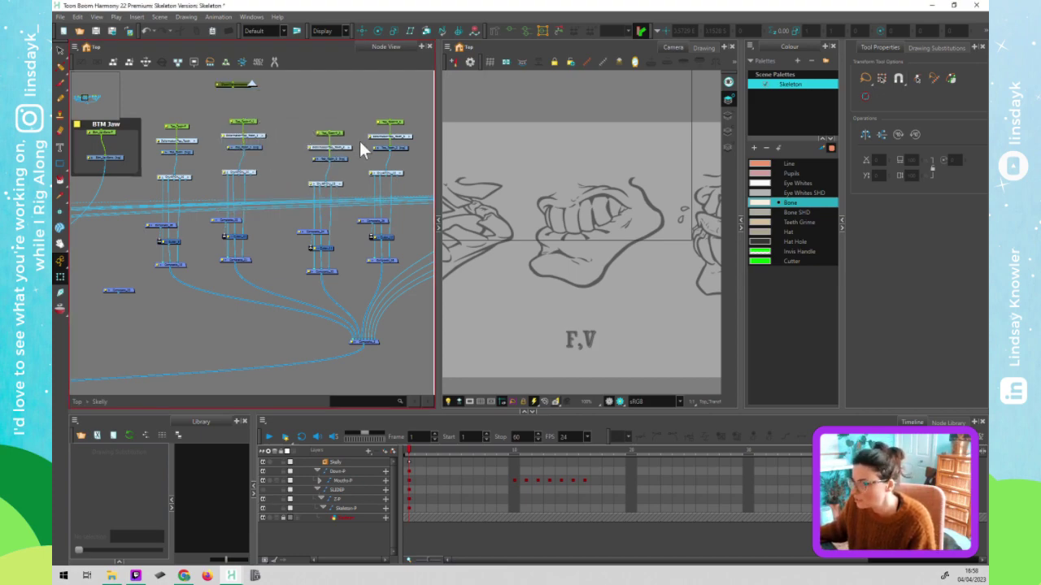
pyautogui.moveTo(542, 253); pyautogui.dragTo(712, 285)
pyautogui.scroll(-2, 618, 244)
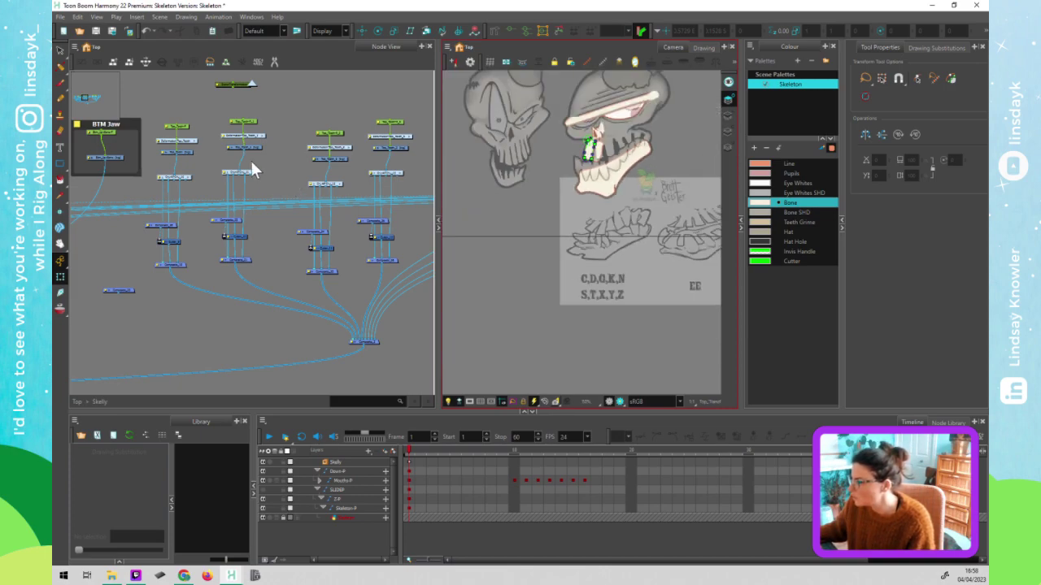
pyautogui.moveTo(231, 75); pyautogui.dragTo(162, 164)
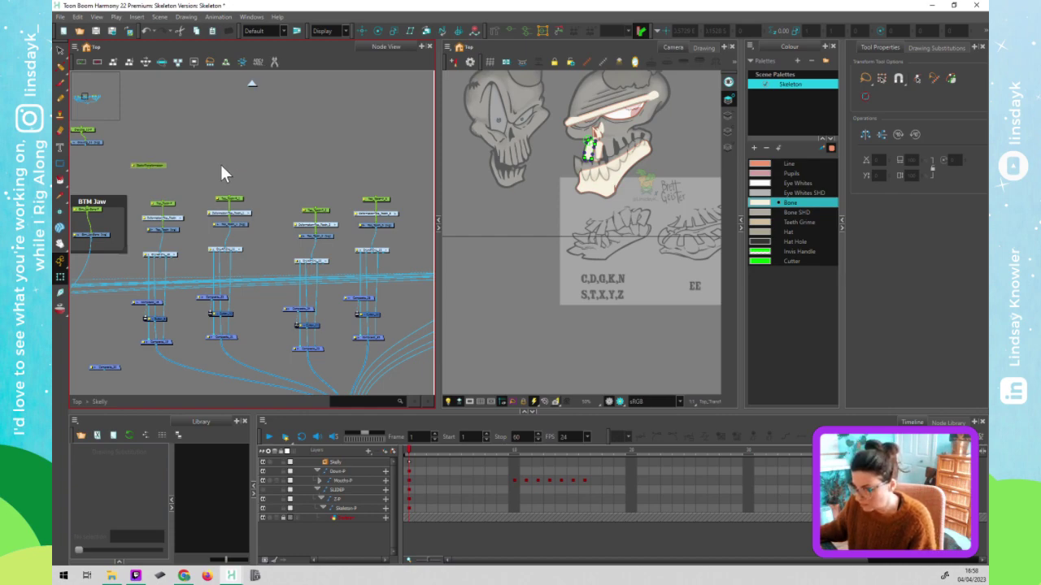
# - Paste copies of the Static Transformation node in a row above the other tooth networks
pyautogui.hotkey('ctrl', 'v')
pyautogui.hotkey('ctrl', 'v')
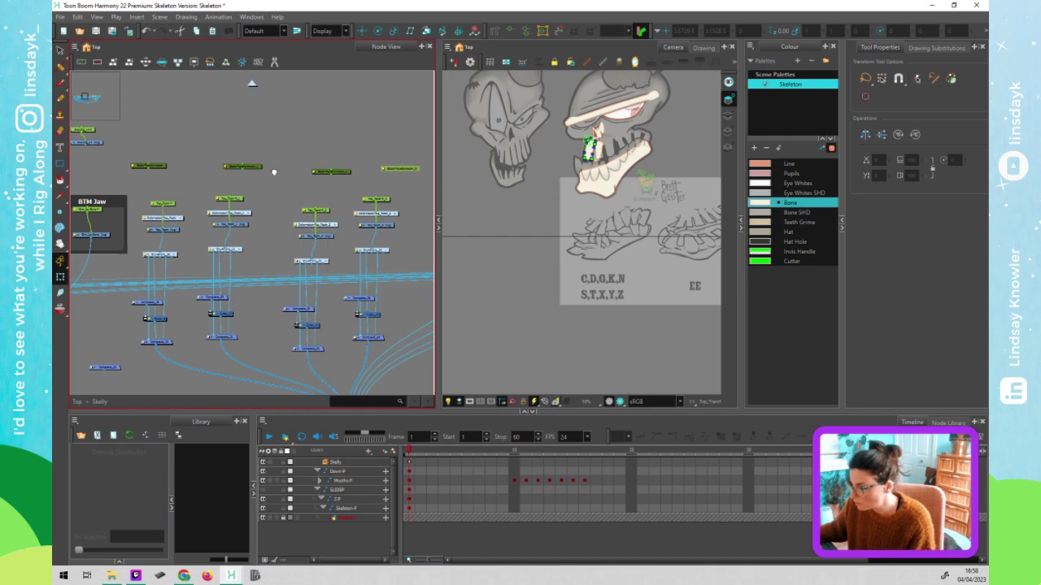
pyautogui.hotkey('ctrl', 'v')
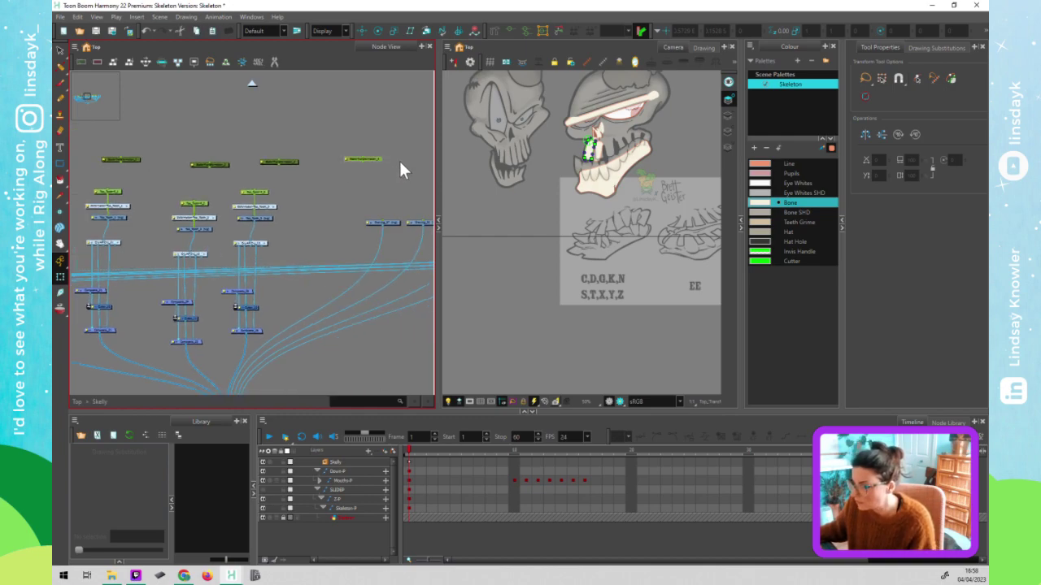
pyautogui.moveTo(395, 155); pyautogui.dragTo(277, 156)
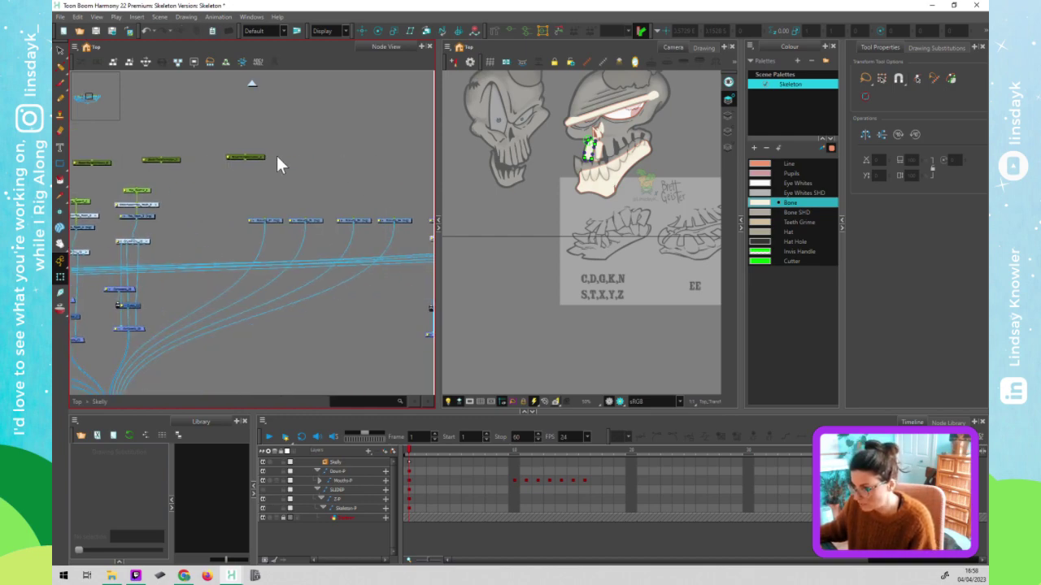
pyautogui.hotkey('ctrl', 'v')
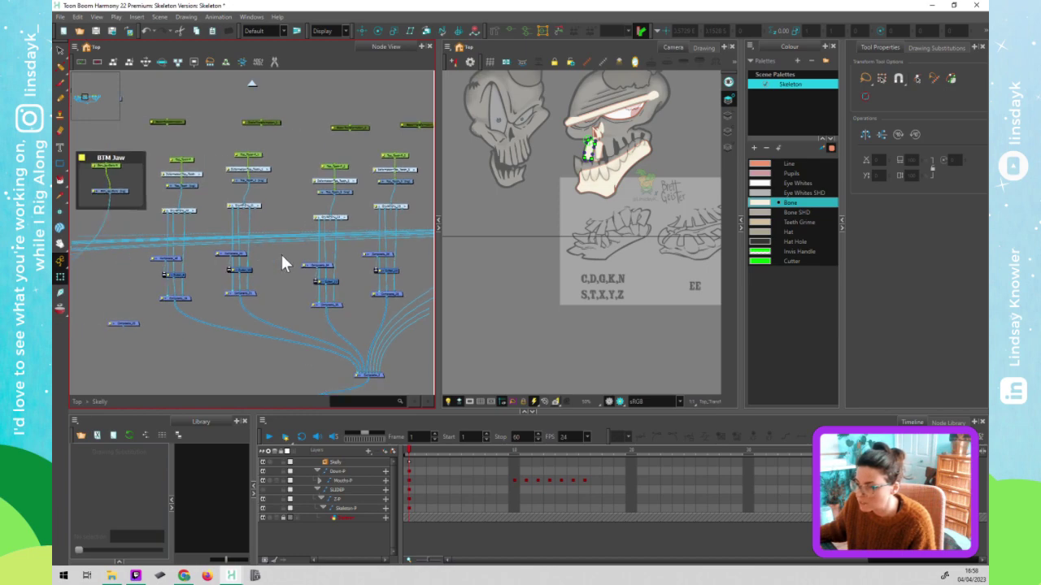
# - Insert a Static Transformation node between the peg and the deformation group in each of the four tooth networks
pyautogui.moveTo(179, 122); pyautogui.dragTo(195, 144)
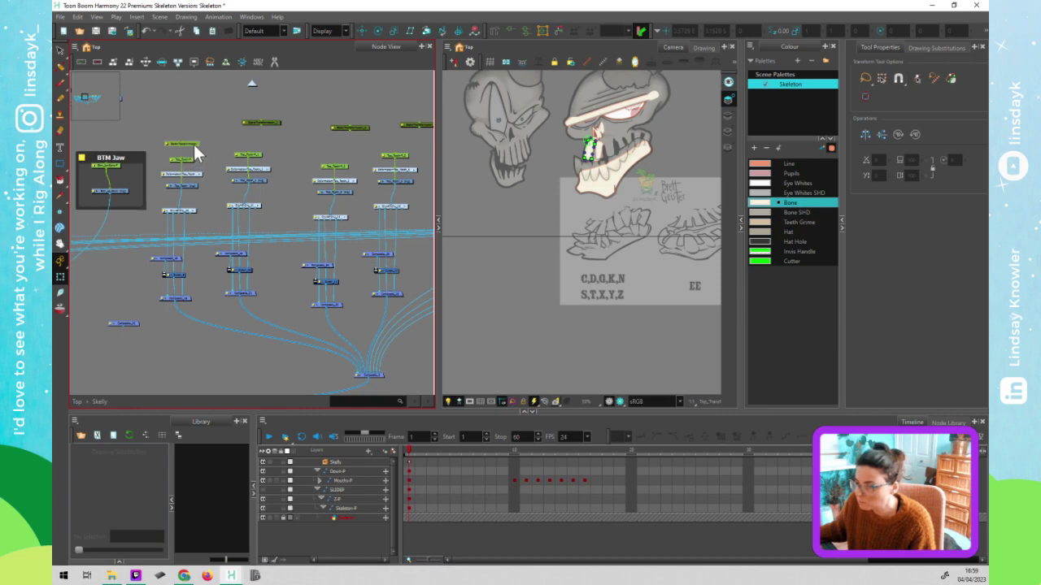
pyautogui.moveTo(187, 160); pyautogui.dragTo(195, 165)
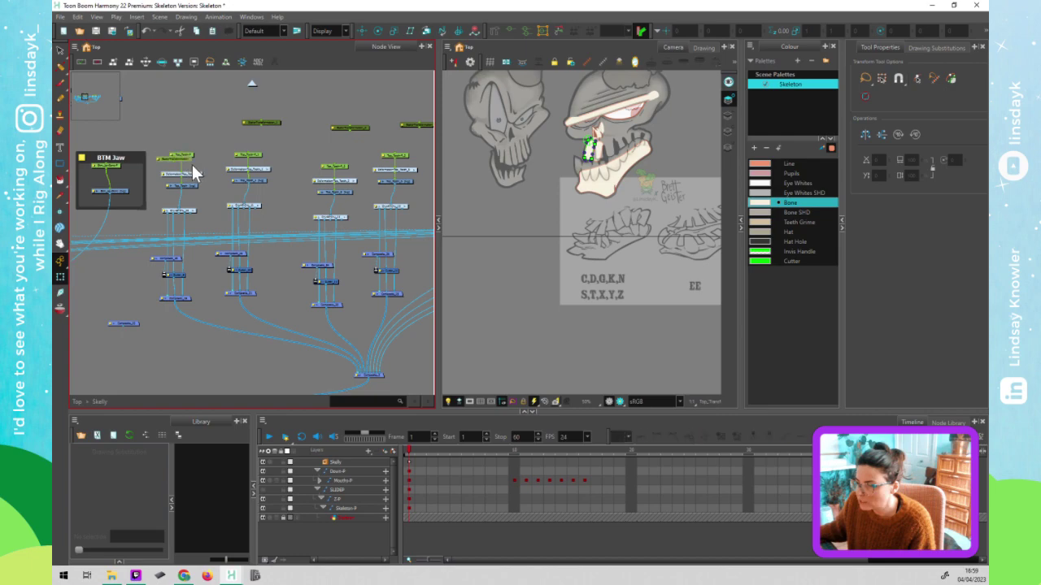
pyautogui.moveTo(256, 156); pyautogui.dragTo(256, 150)
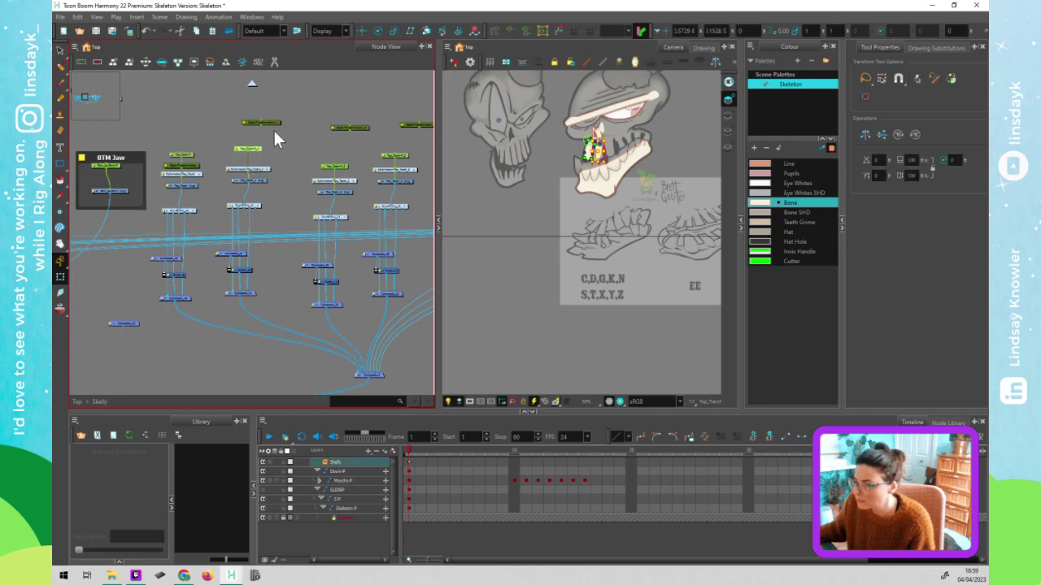
pyautogui.click(258, 152)
pyautogui.click(334, 165)
pyautogui.moveTo(340, 166); pyautogui.dragTo(401, 146)
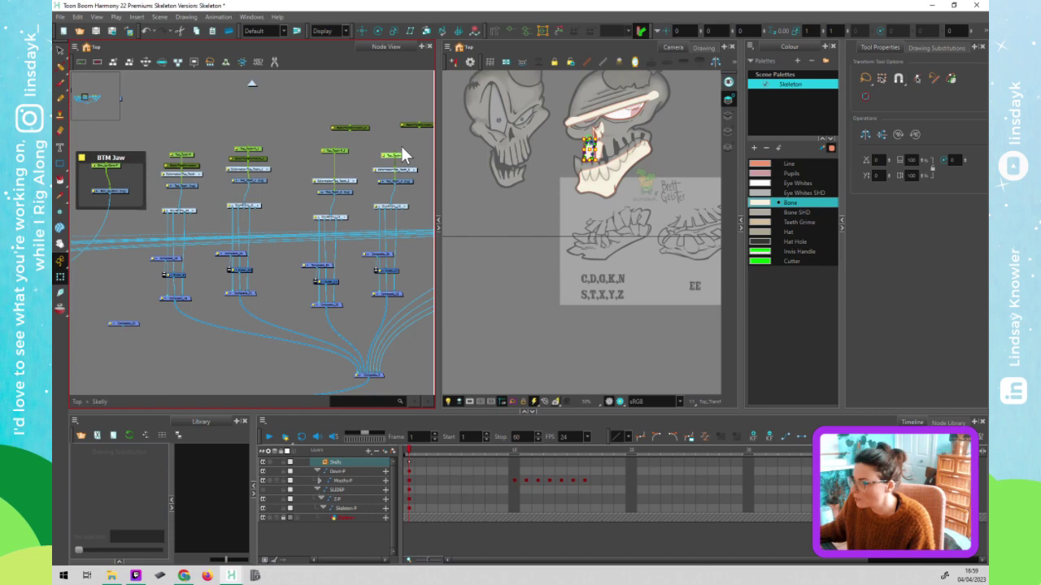
pyautogui.moveTo(350, 127); pyautogui.dragTo(335, 166)
pyautogui.moveTo(428, 123); pyautogui.dragTo(405, 159)
pyautogui.click(406, 158)
pyautogui.click(292, 139)
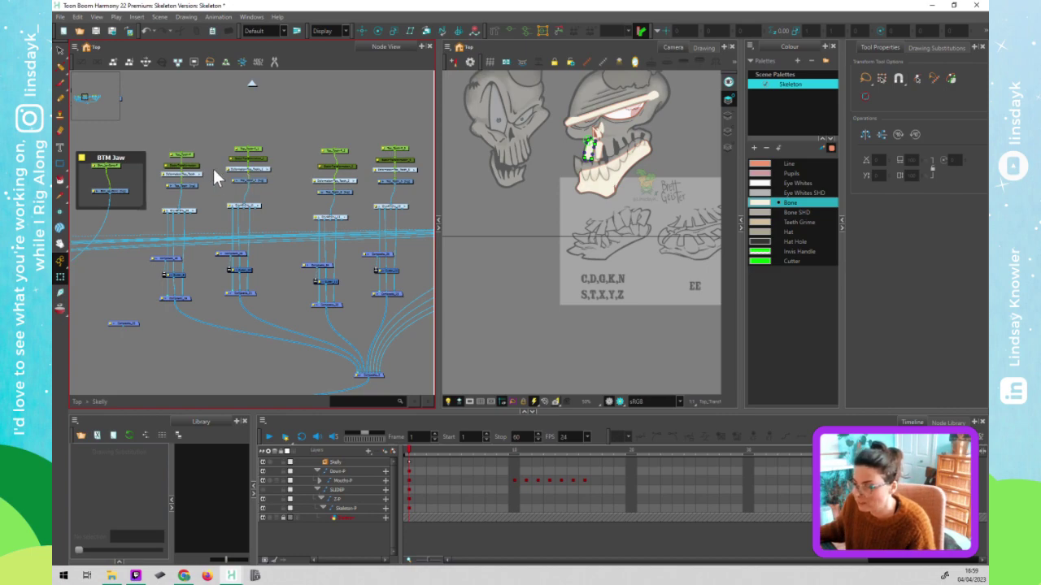
# - Detach the first tooth's Static Transformation node to above its peg and select the second tooth's peg
pyautogui.click(190, 160)
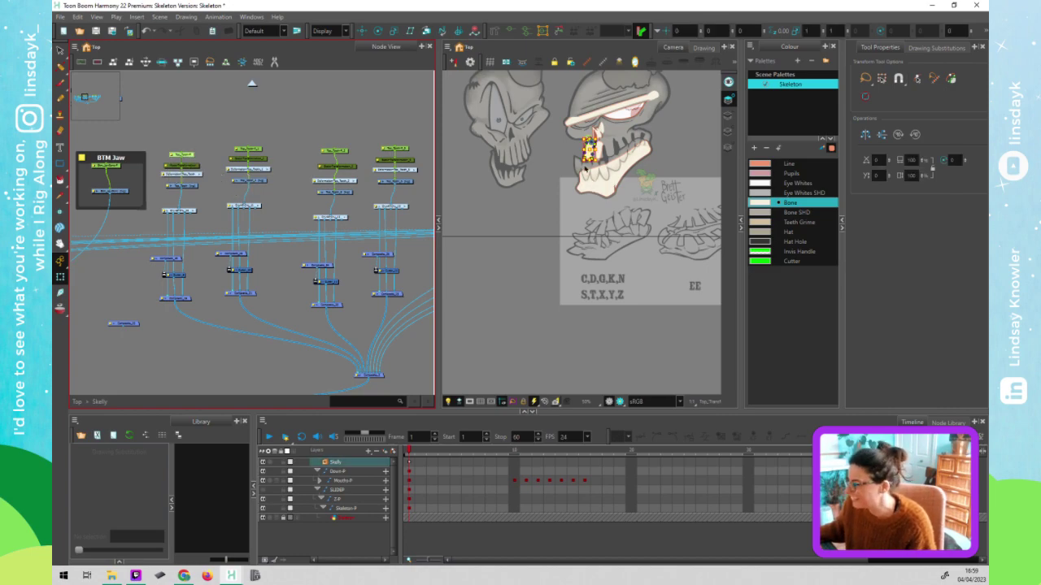
pyautogui.press('f')
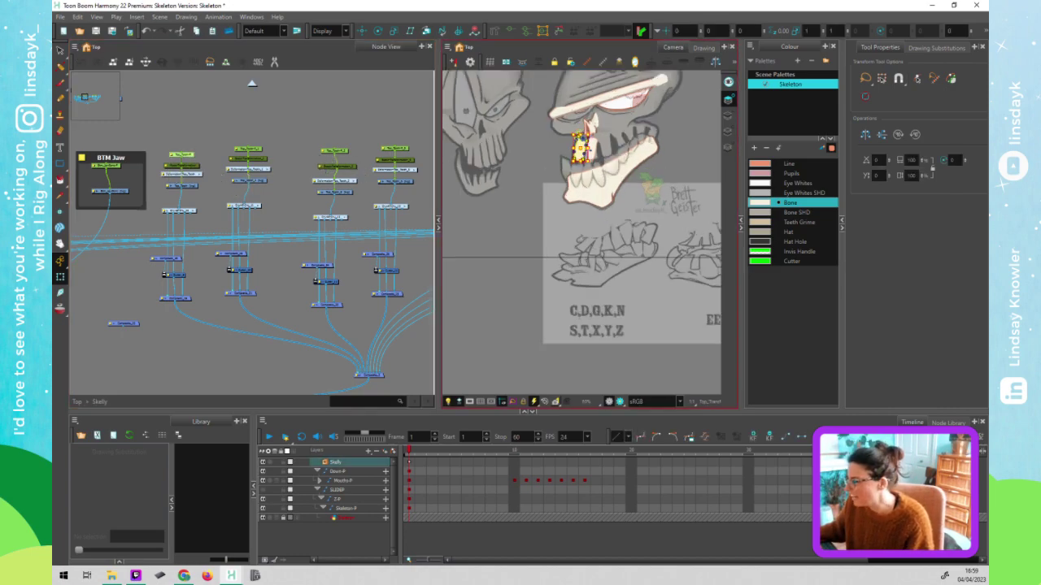
pyautogui.scroll(1, 191, 161)
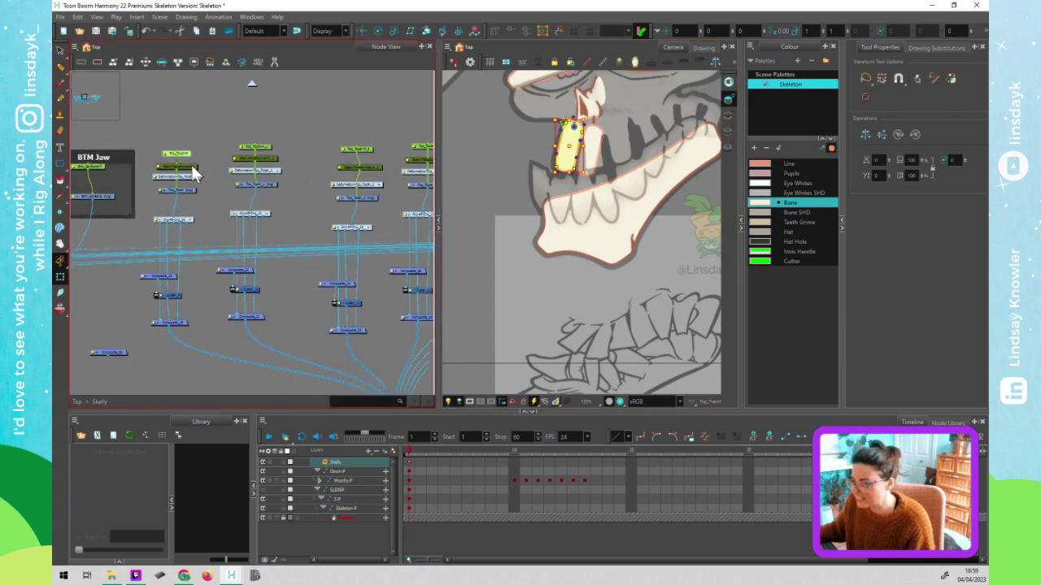
pyautogui.moveTo(191, 162); pyautogui.dragTo(162, 167)
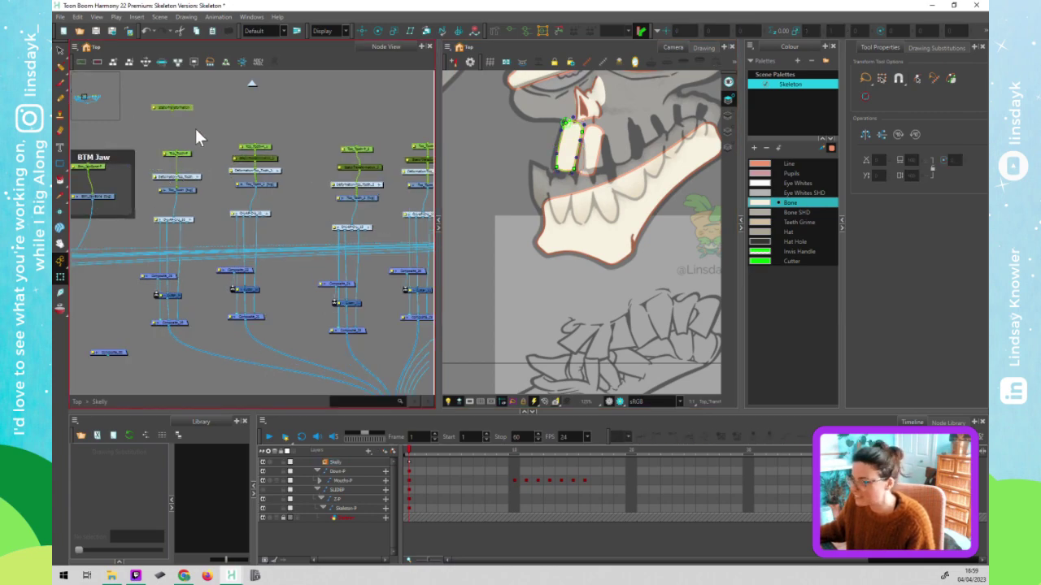
pyautogui.click(266, 148)
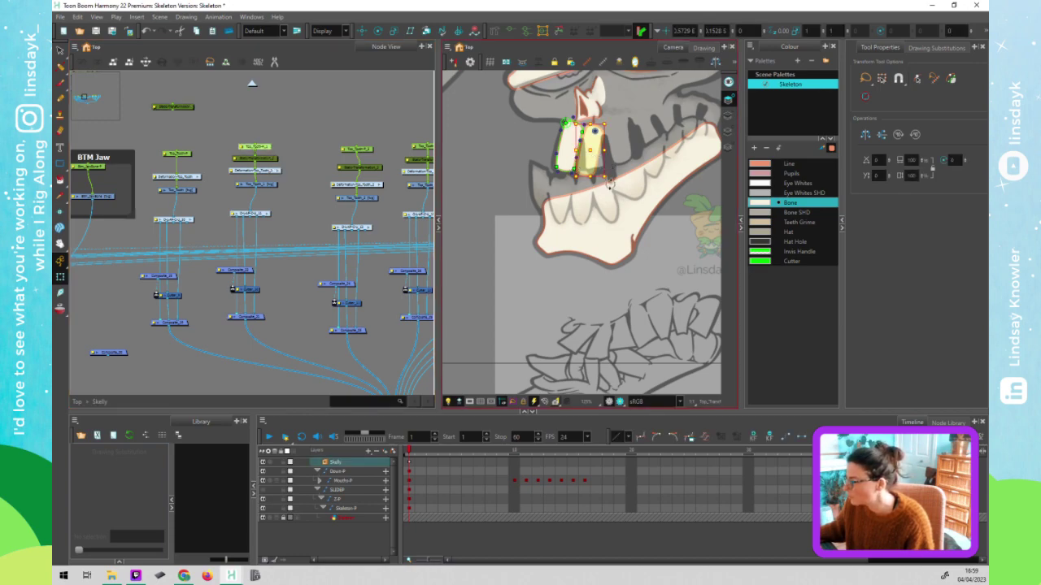
# - Rotate the second tooth to about 17.56° and the third to about 25.26°, fitting both over their sketched upper teeth
pyautogui.moveTo(612, 185)
pyautogui.mouseDown()
pyautogui.moveTo(640, 192)
pyautogui.moveTo(615, 171)
pyautogui.mouseUp()
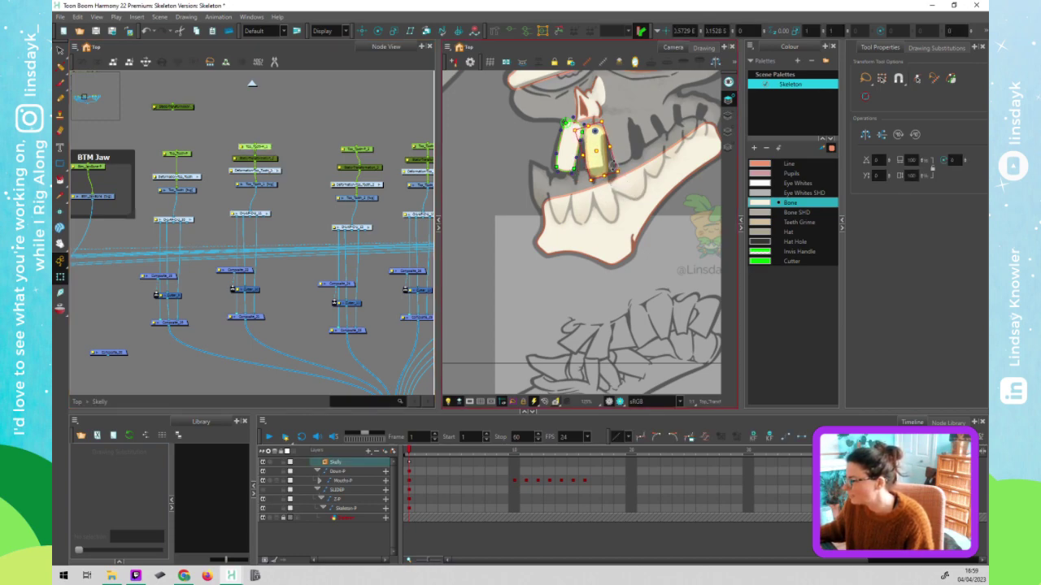
pyautogui.moveTo(595, 151); pyautogui.dragTo(593, 151)
pyautogui.click(300, 166)
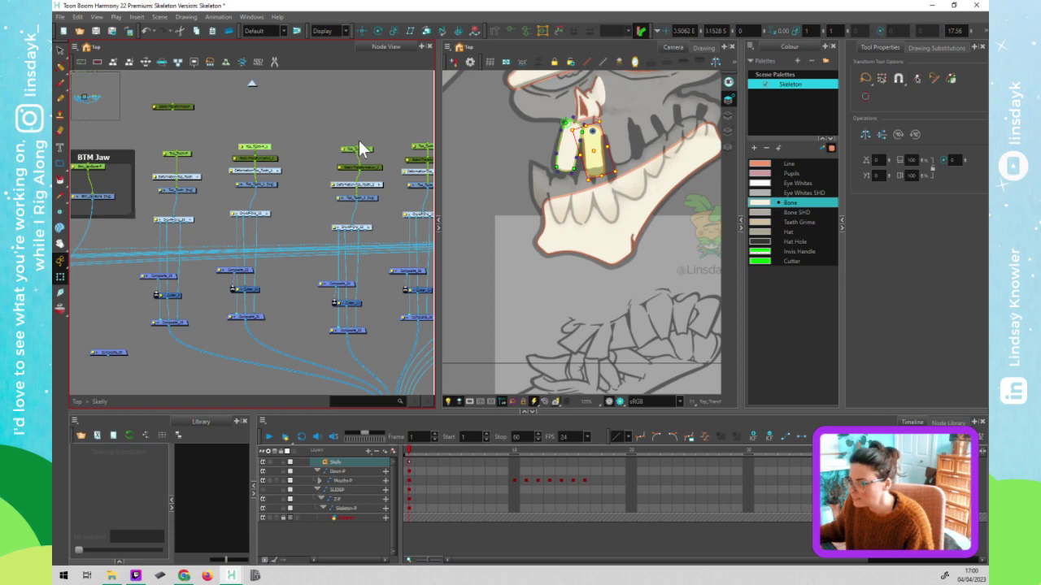
pyautogui.click(569, 147)
pyautogui.moveTo(605, 152); pyautogui.dragTo(668, 189)
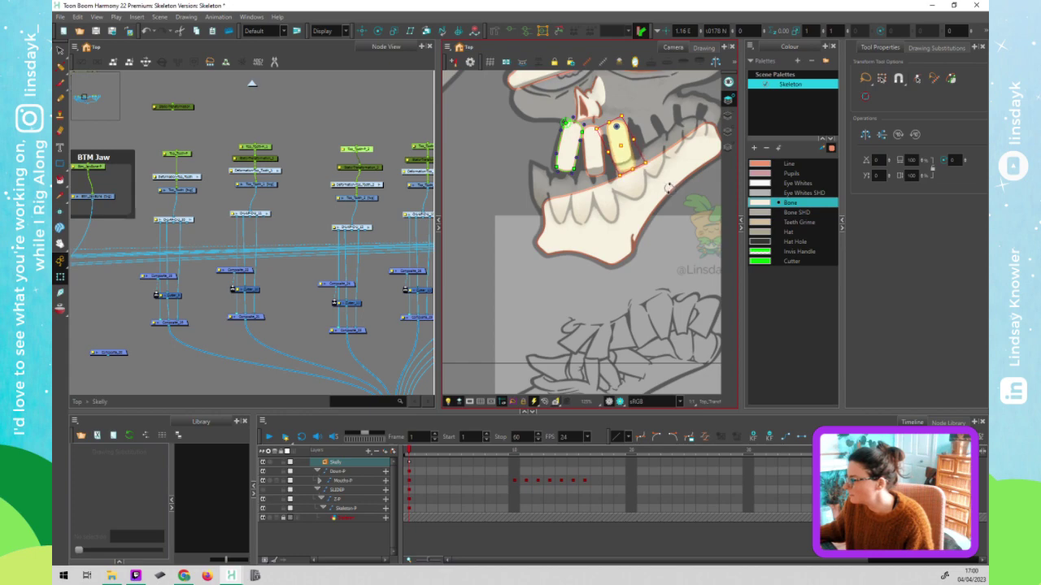
pyautogui.moveTo(618, 146); pyautogui.dragTo(617, 141)
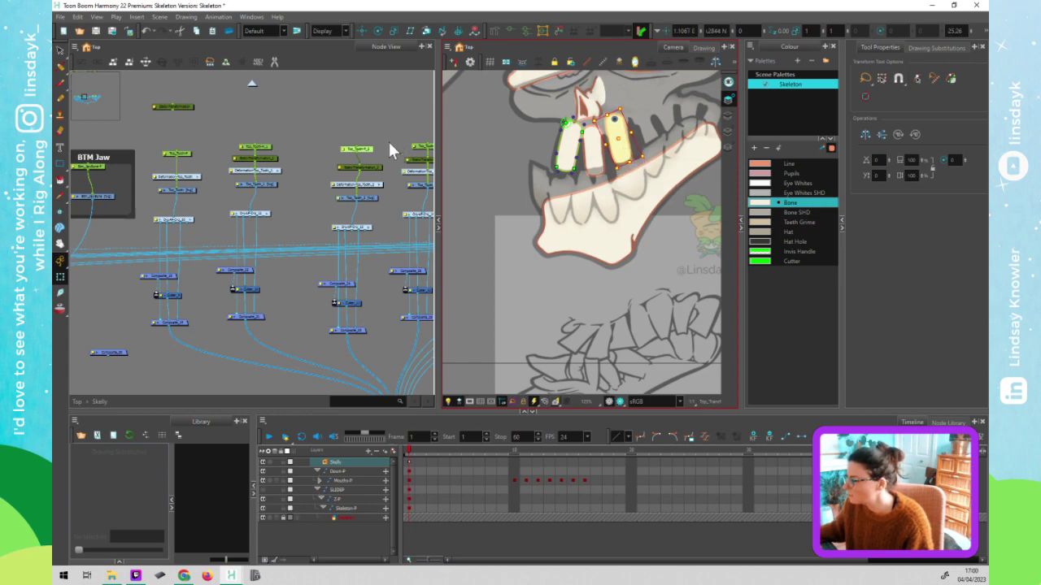
# - Reselect the second tooth's peg and nudge the tooth slightly upward to line up with its neighbours
pyautogui.click(268, 146)
pyautogui.click(595, 149)
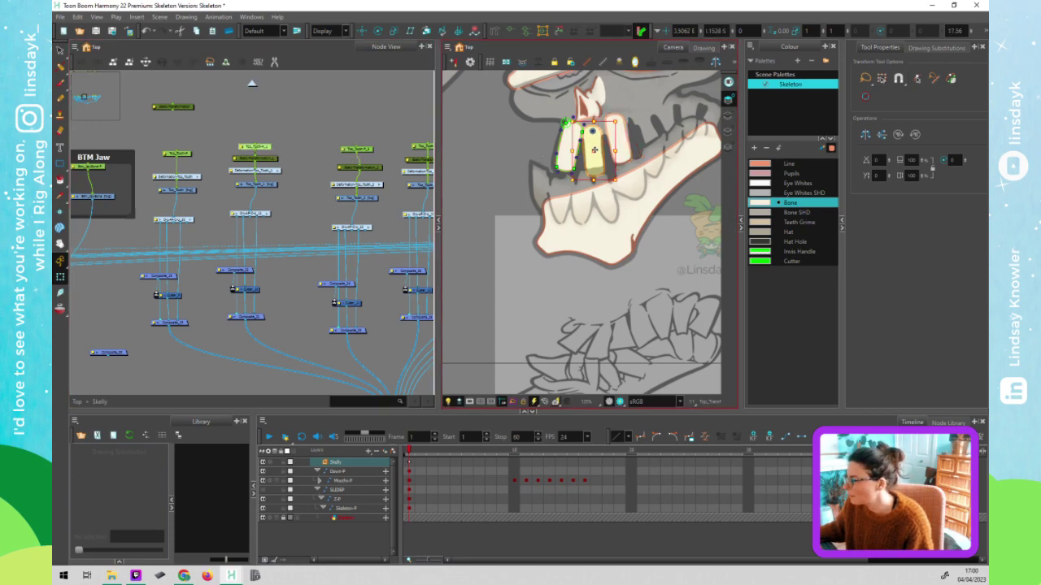
pyautogui.moveTo(595, 147); pyautogui.dragTo(592, 144)
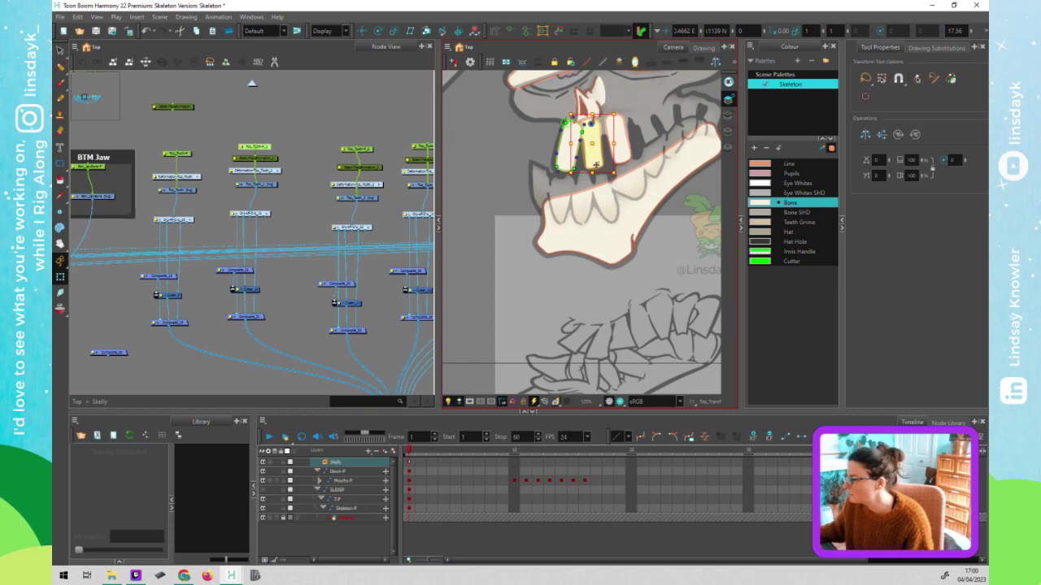
# - Place the fourth tooth over its sketched position beside the third and rotate it to about 42.59°
pyautogui.click(306, 169)
pyautogui.hscroll(3, 302, 169)
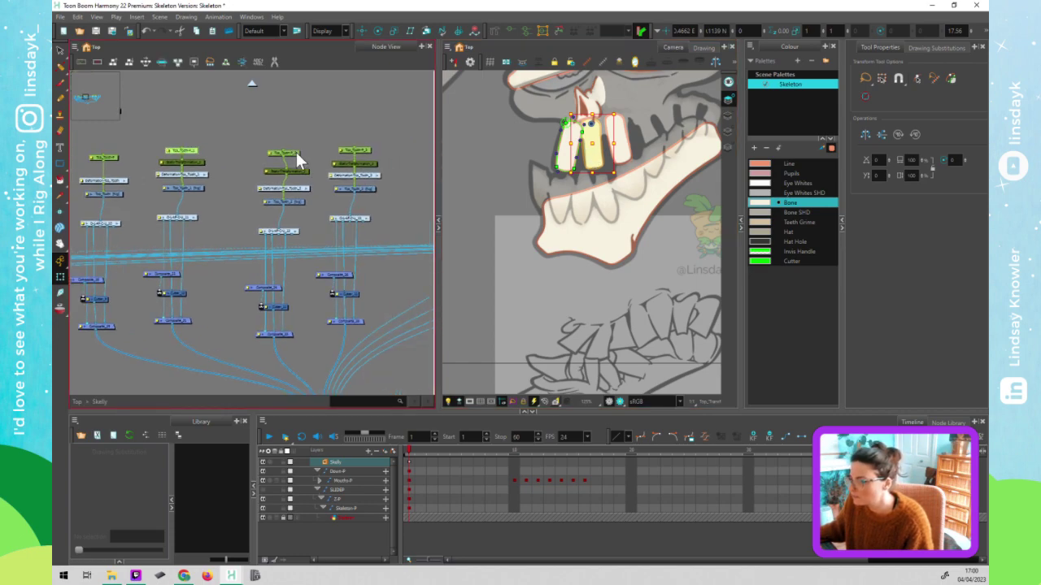
pyautogui.click(340, 159)
pyautogui.click(569, 145)
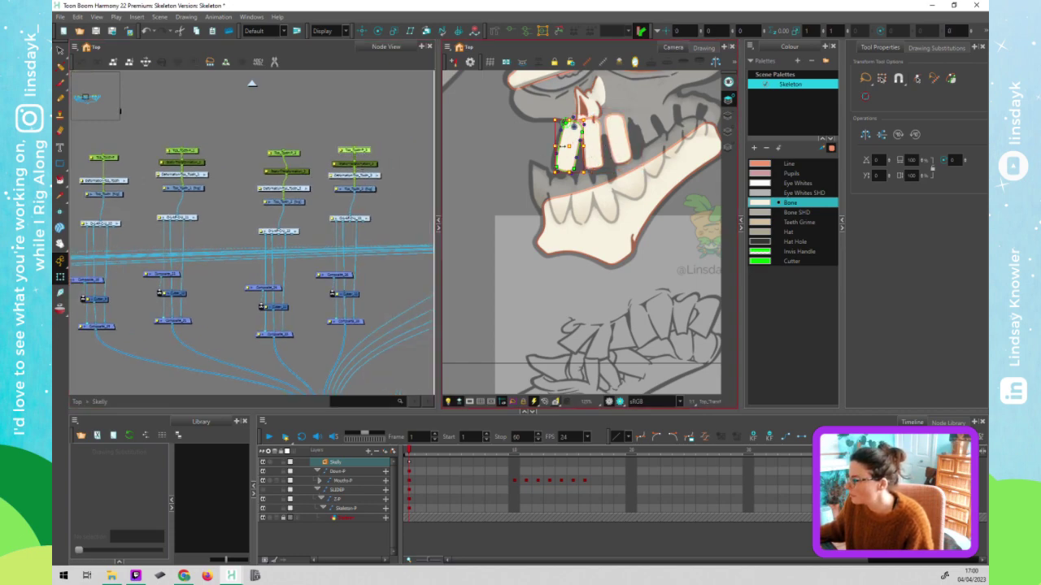
pyautogui.click(634, 138)
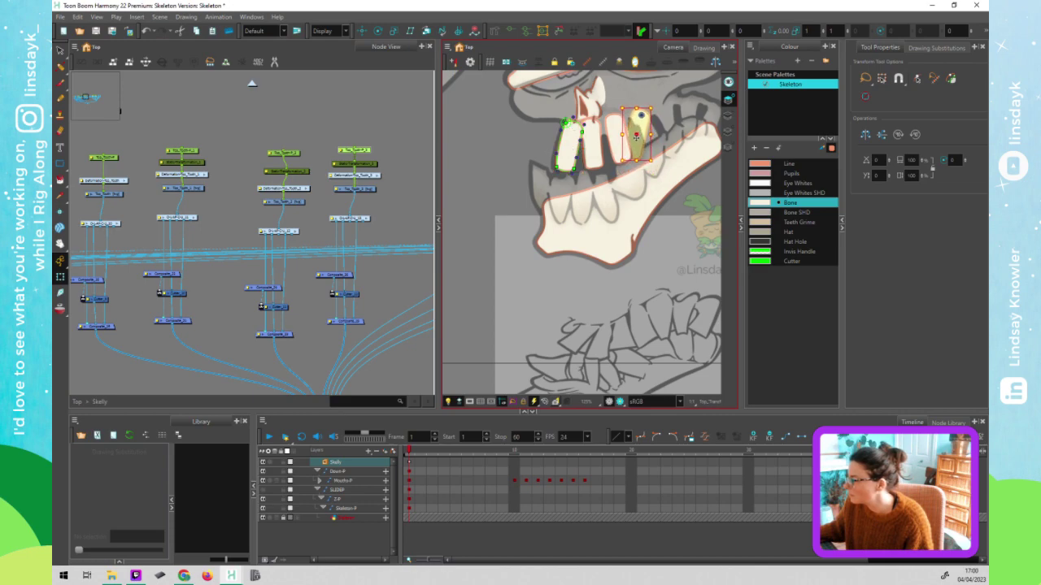
pyautogui.moveTo(653, 167); pyautogui.dragTo(713, 163)
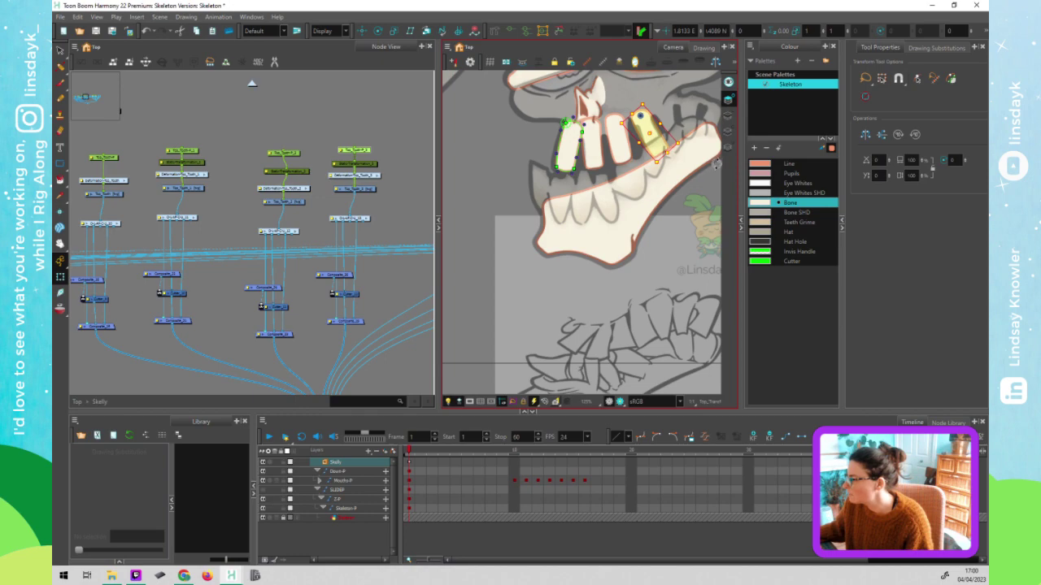
pyautogui.moveTo(650, 133); pyautogui.dragTo(652, 142)
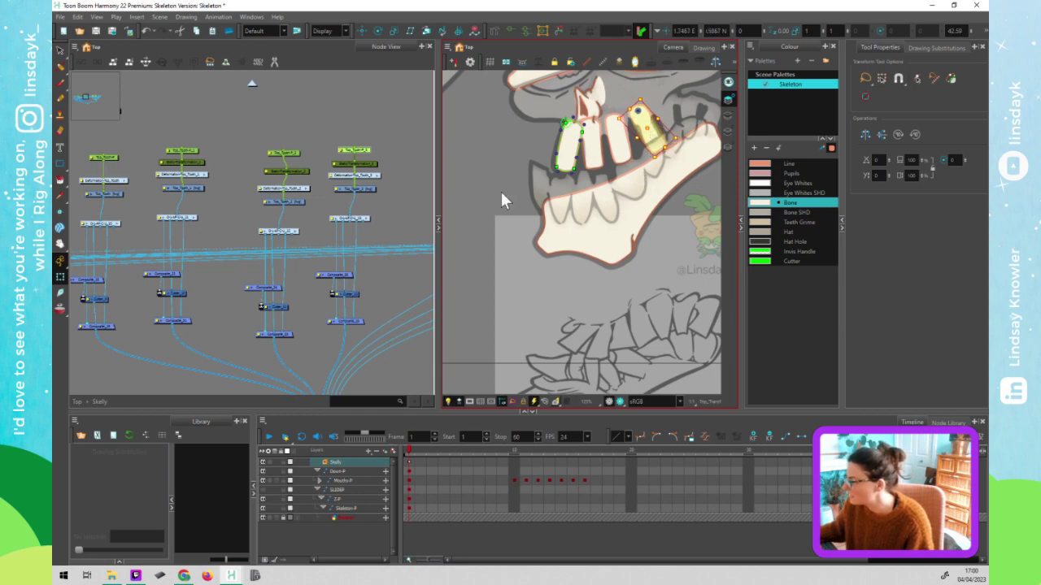
pyautogui.click(401, 208)
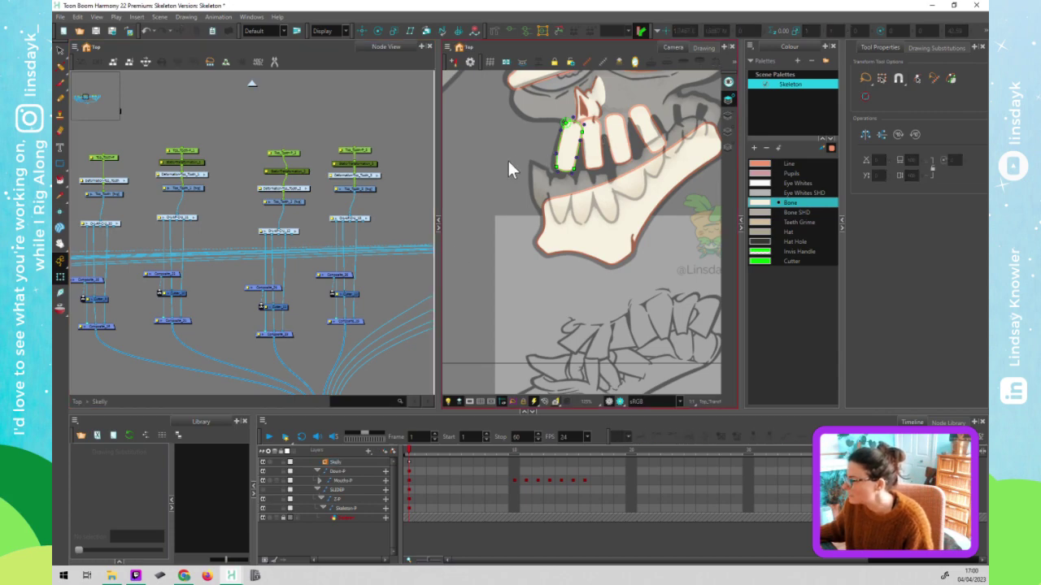
# - Try resetting the transformation on the second tooth's peg
pyautogui.click(285, 174)
pyautogui.moveTo(246, 155); pyautogui.dragTo(297, 152)
pyautogui.click(248, 159)
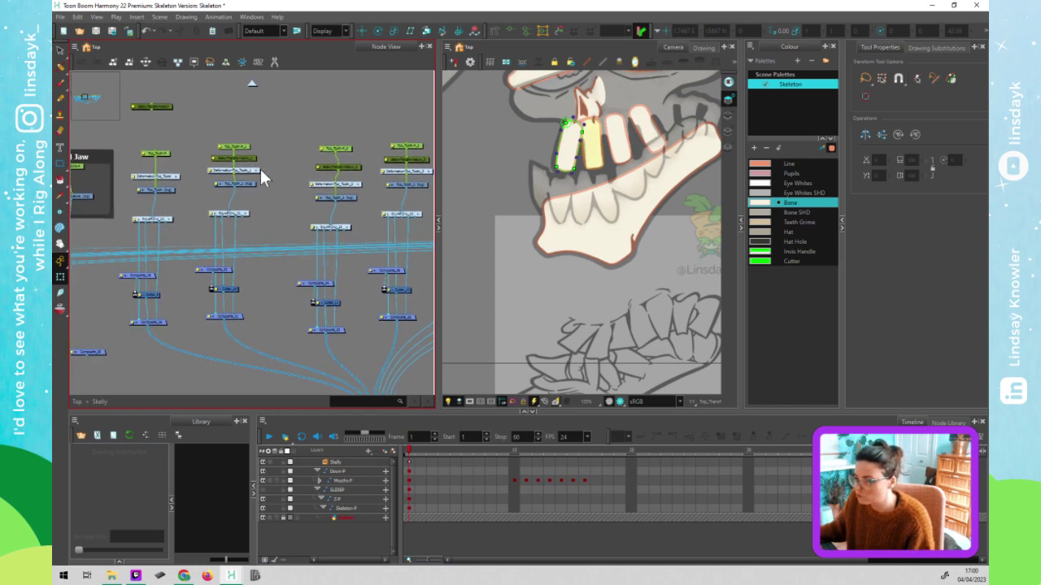
pyautogui.click(608, 147)
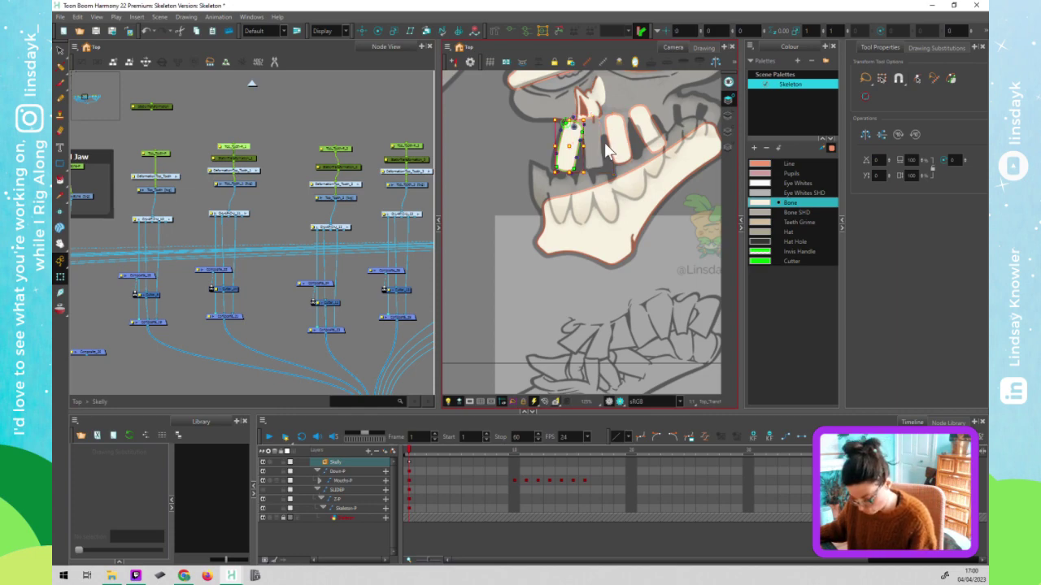
pyautogui.keyDown('shift'); pyautogui.click(606, 149); pyautogui.keyUp('shift')
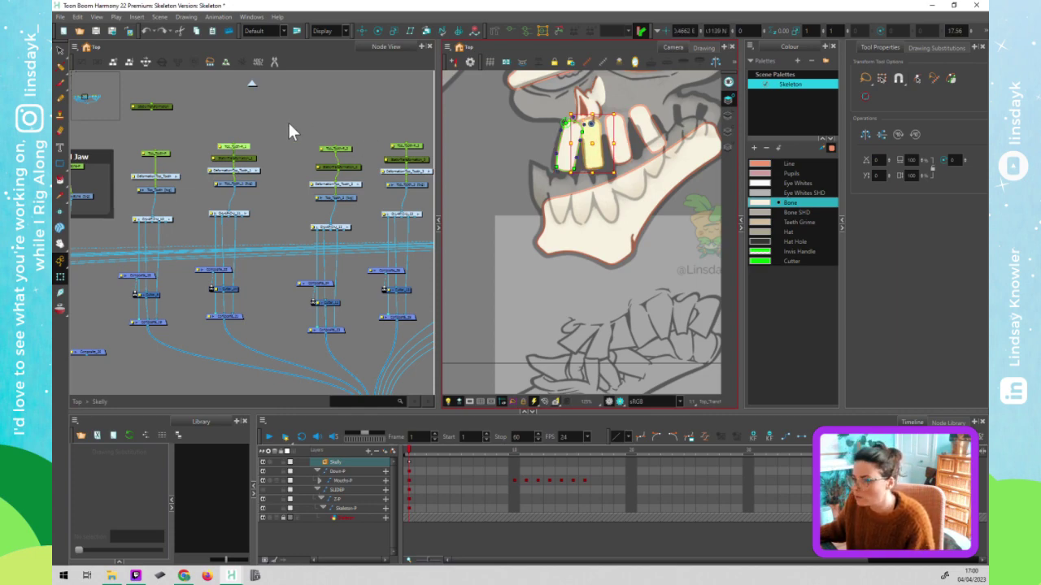
# - Bake the immediate parent's transformation into Static-Transformation_1 and reset the second tooth's peg
pyautogui.doubleClick(213, 158)
pyautogui.moveTo(870, 139); pyautogui.dragTo(831, 67)
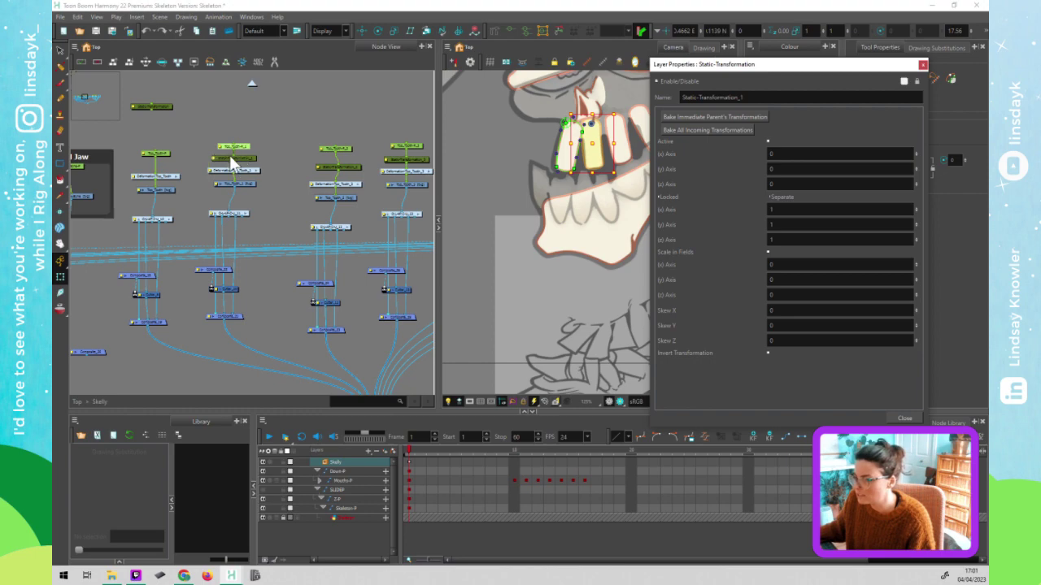
pyautogui.click(733, 114)
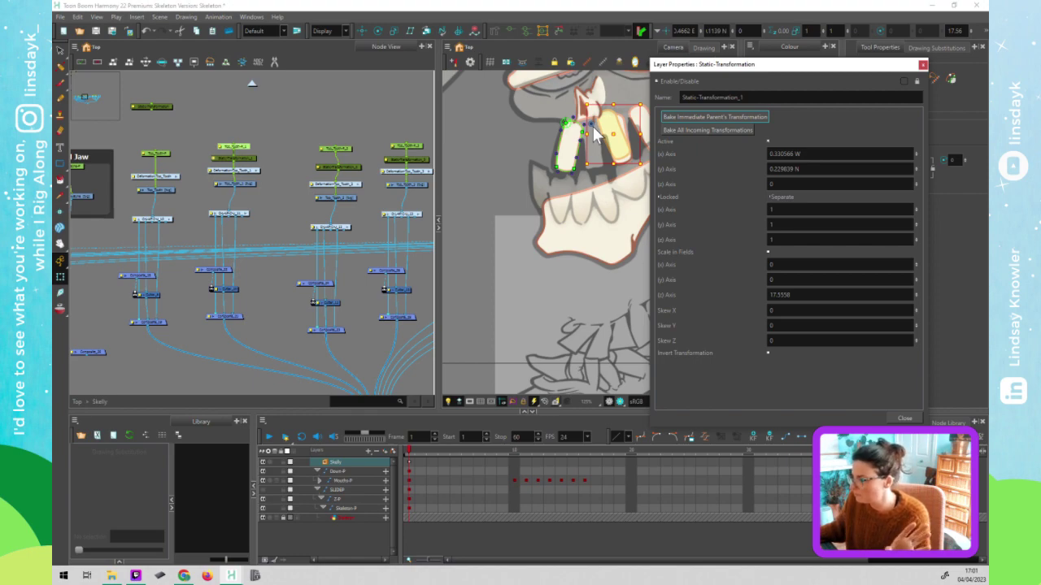
pyautogui.click(247, 146)
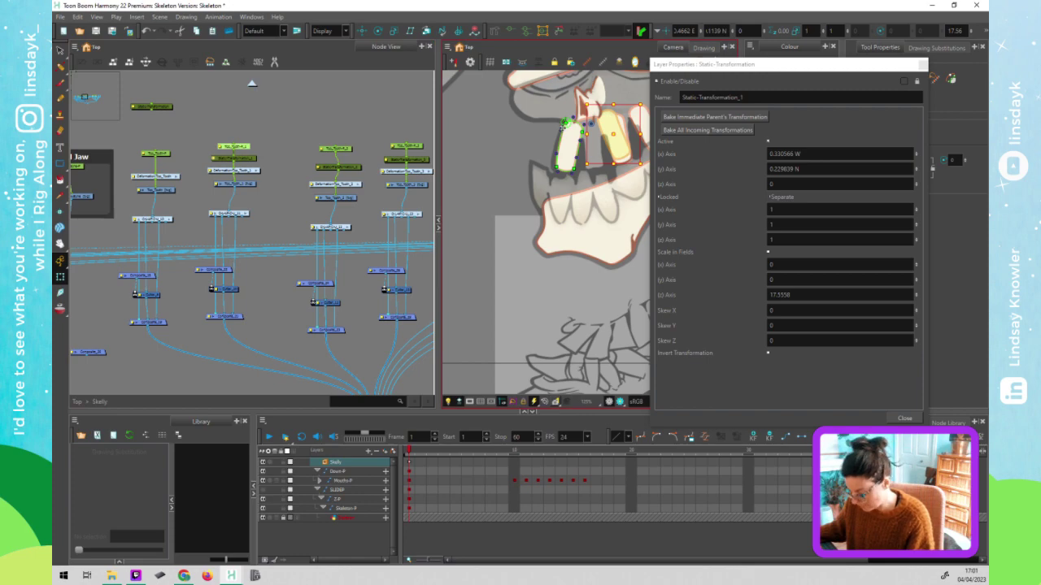
pyautogui.click(610, 145)
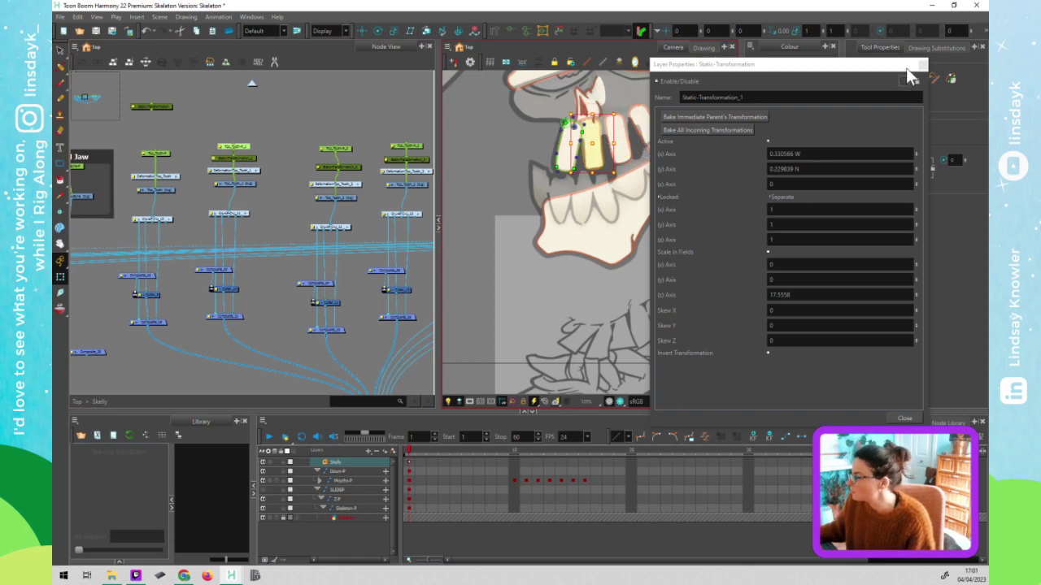
pyautogui.click(905, 417)
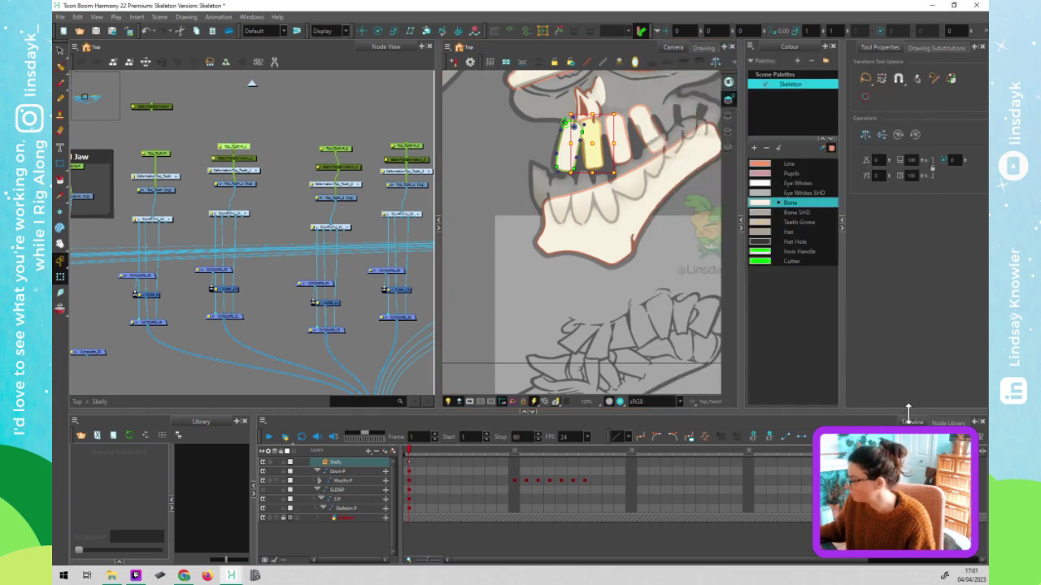
# - Bake the immediate parent's transformation into Static-Transformation_2 and reset the third tooth's peg
pyautogui.click(343, 149)
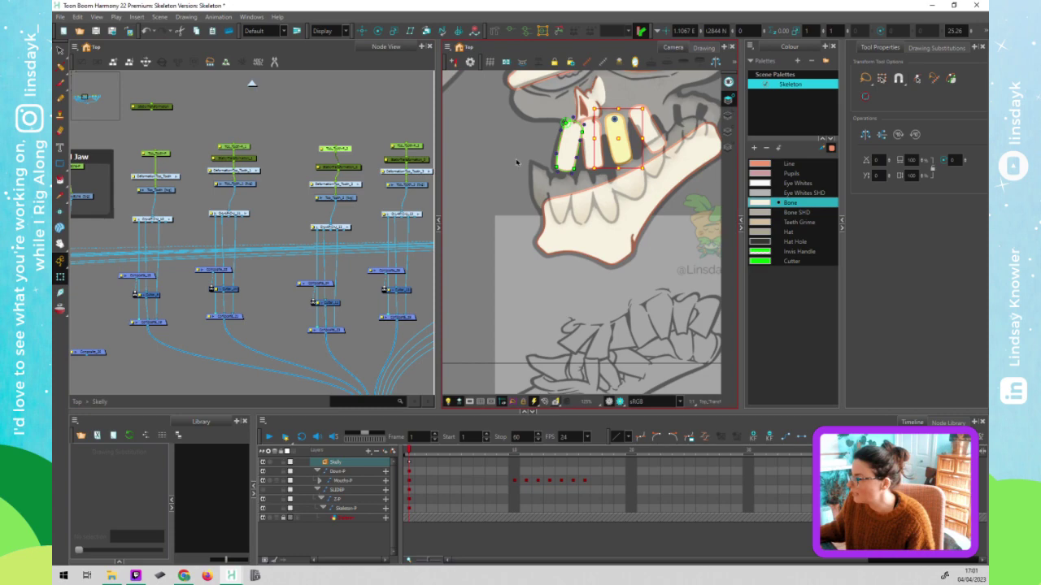
pyautogui.click(317, 168)
pyautogui.doubleClick(316, 167)
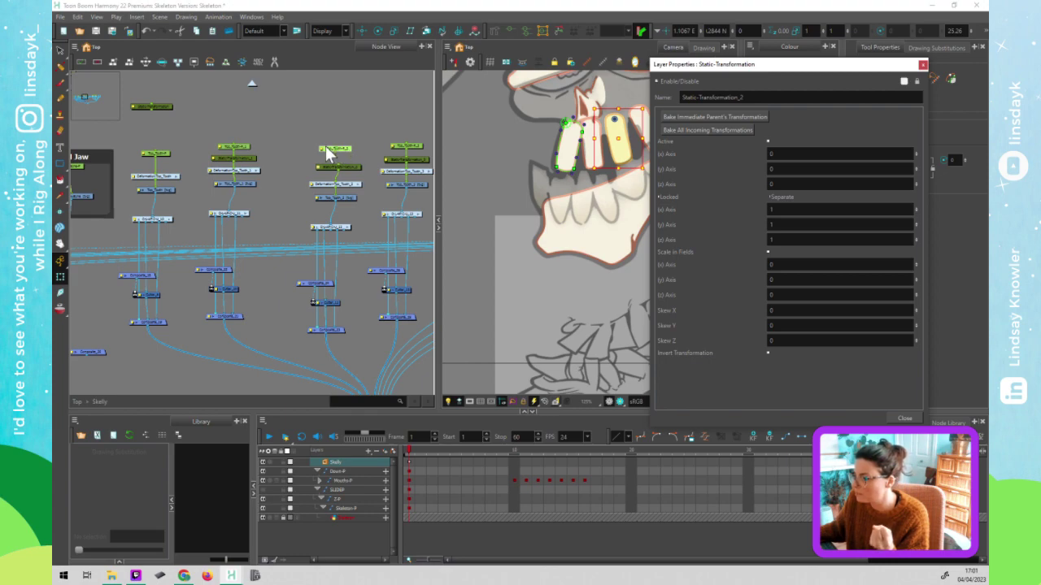
pyautogui.click(715, 116)
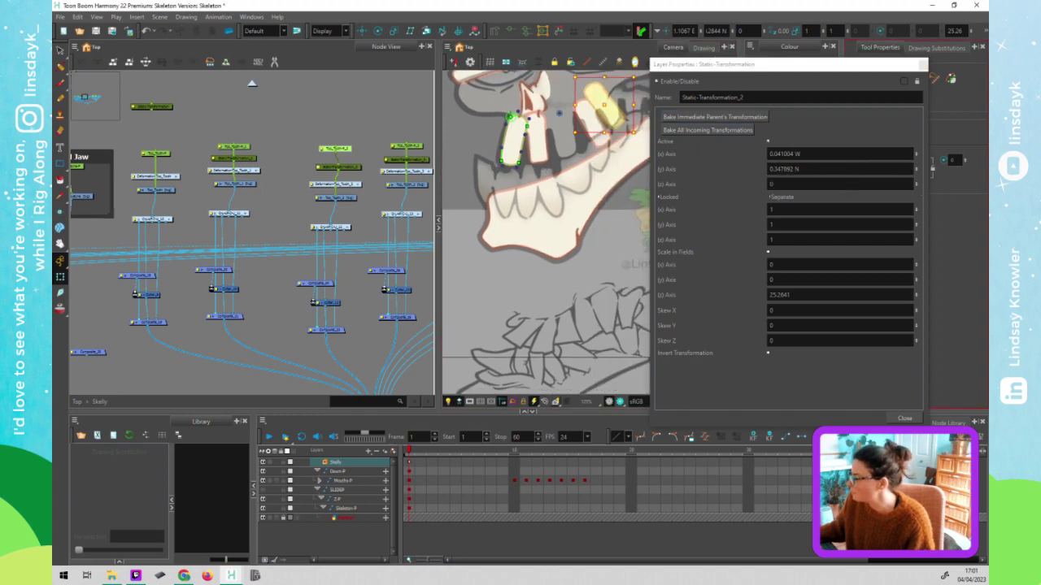
pyautogui.click(701, 164)
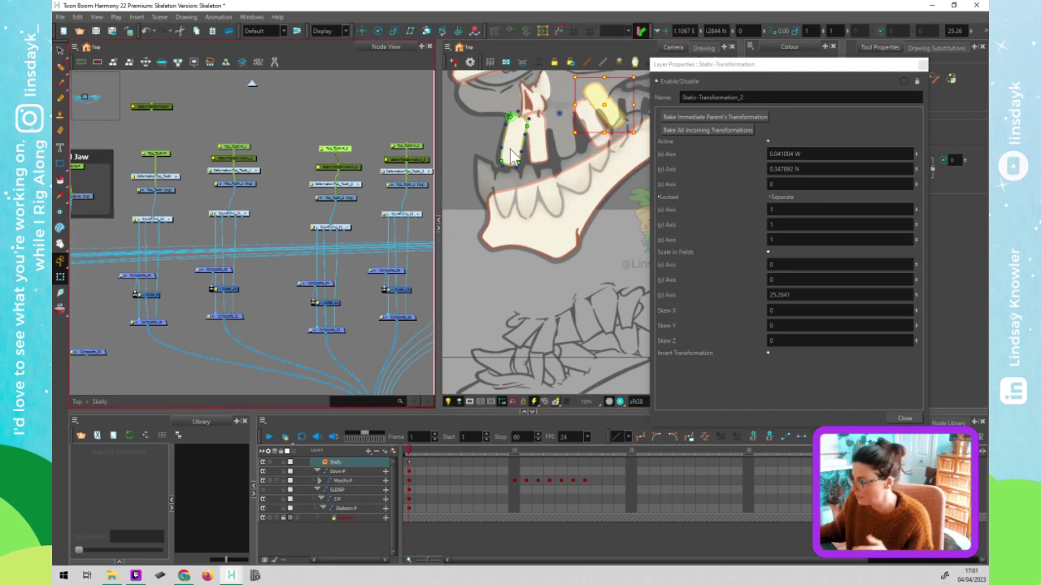
pyautogui.moveTo(603, 96); pyautogui.dragTo(563, 121)
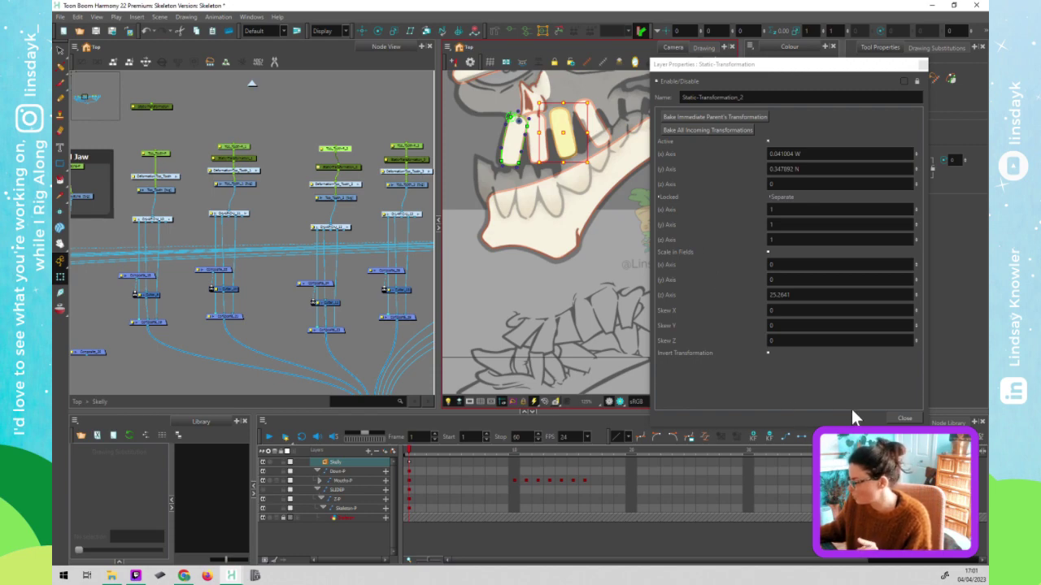
pyautogui.click(904, 418)
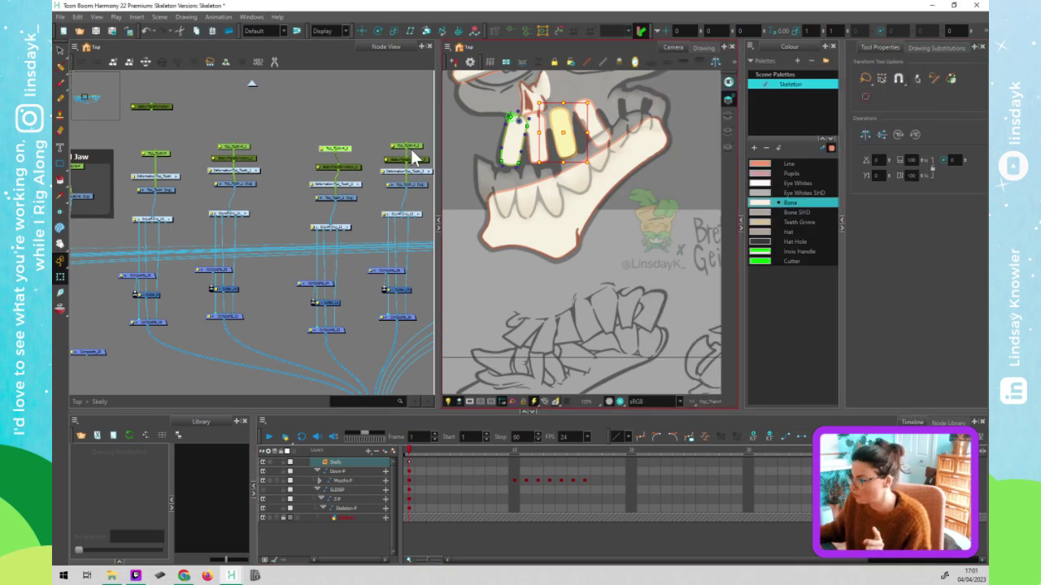
pyautogui.hotkey('ctrl', 'z')
# - Bake the immediate parent's transformation into Static-Transformation_3 and reset the fourth tooth's peg
pyautogui.doubleClick(385, 159)
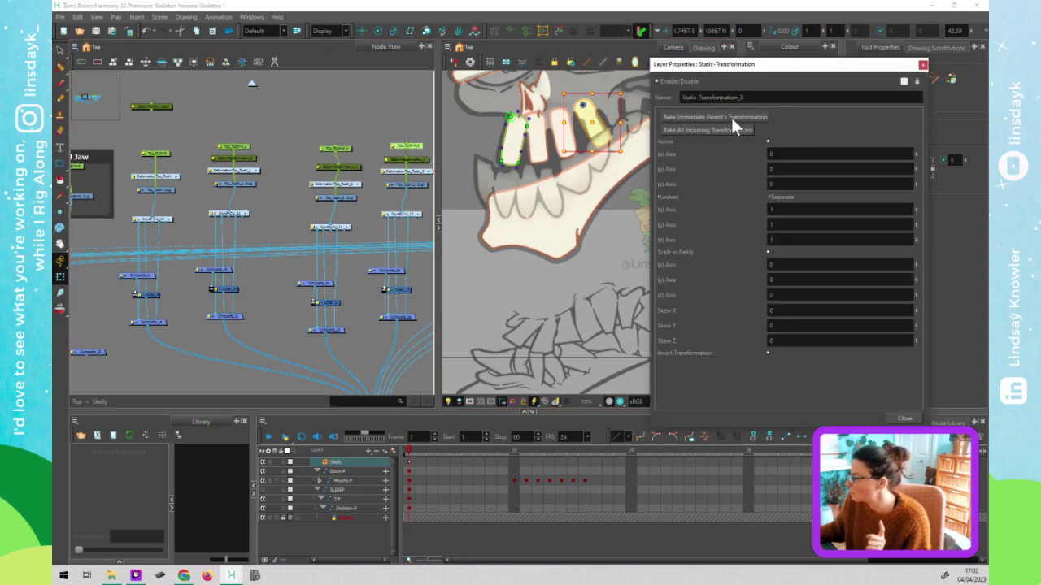
pyautogui.click(687, 115)
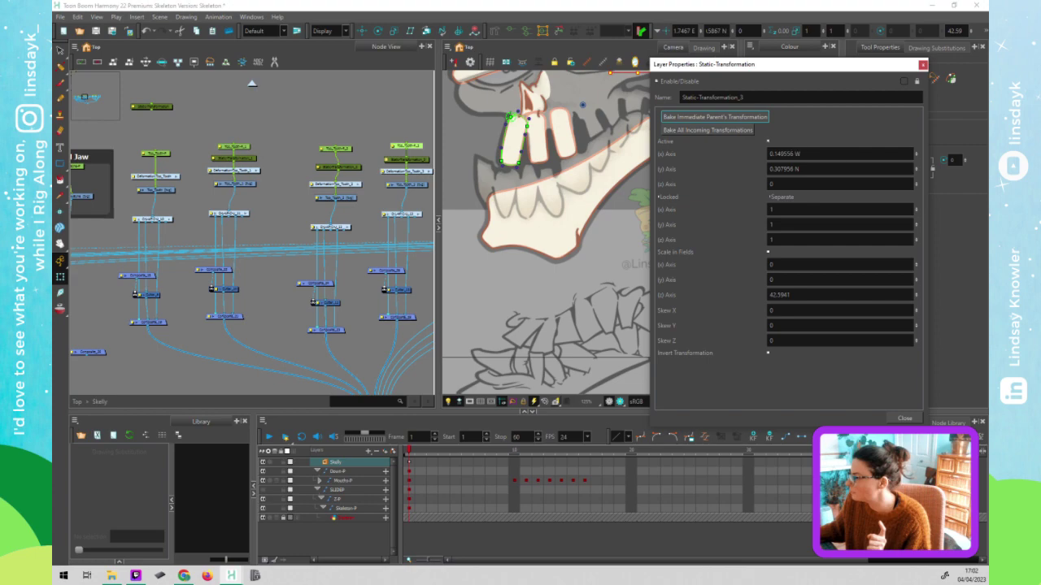
pyautogui.moveTo(642, 198); pyautogui.dragTo(680, 232)
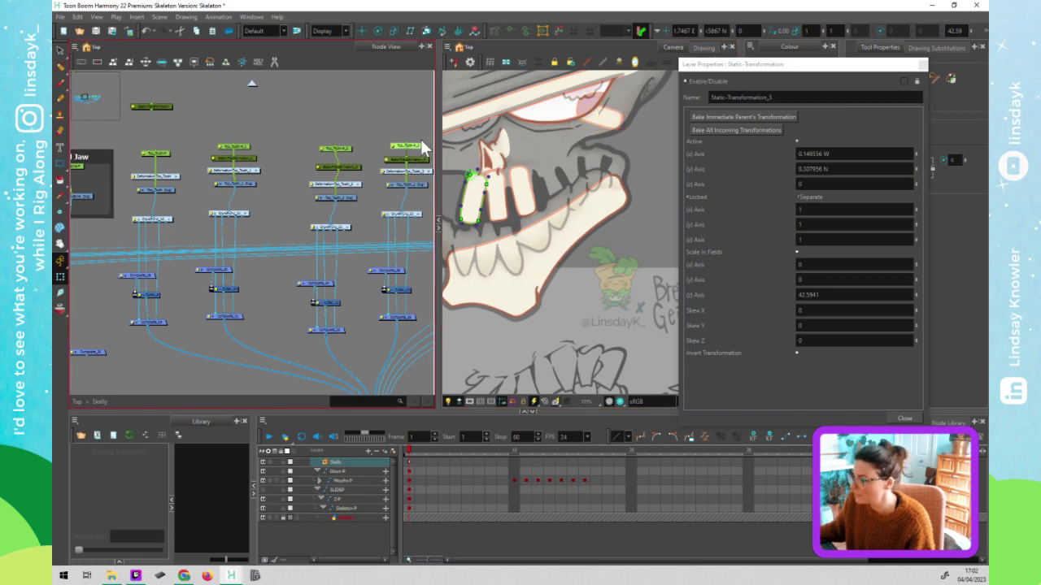
pyautogui.click(545, 167)
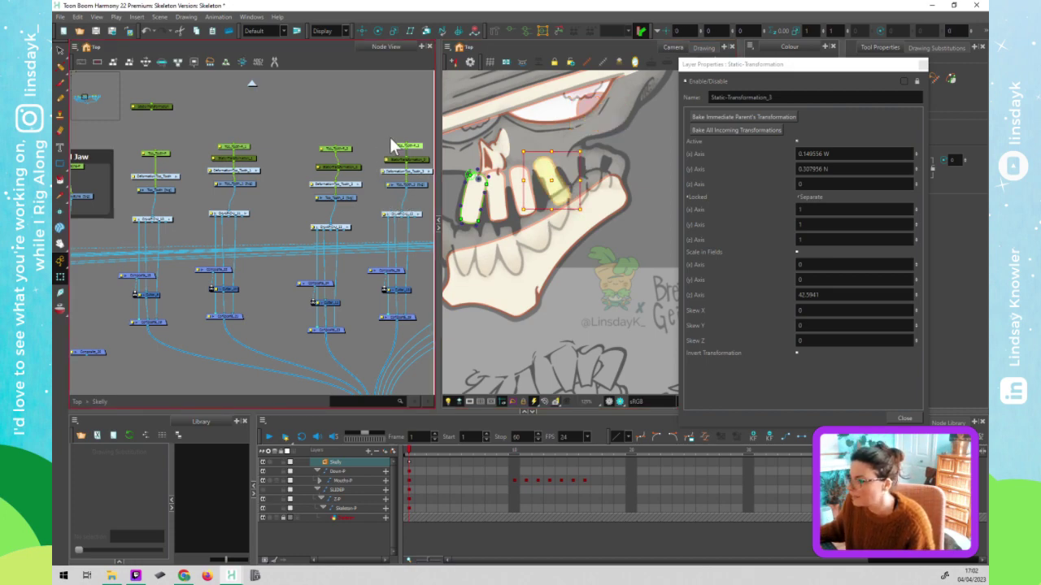
# - Move the peg pivots of the fourth, third and second teeth to the top of each tooth with the Rotate tool, and save the scene
pyautogui.click(376, 26)
pyautogui.click(530, 171)
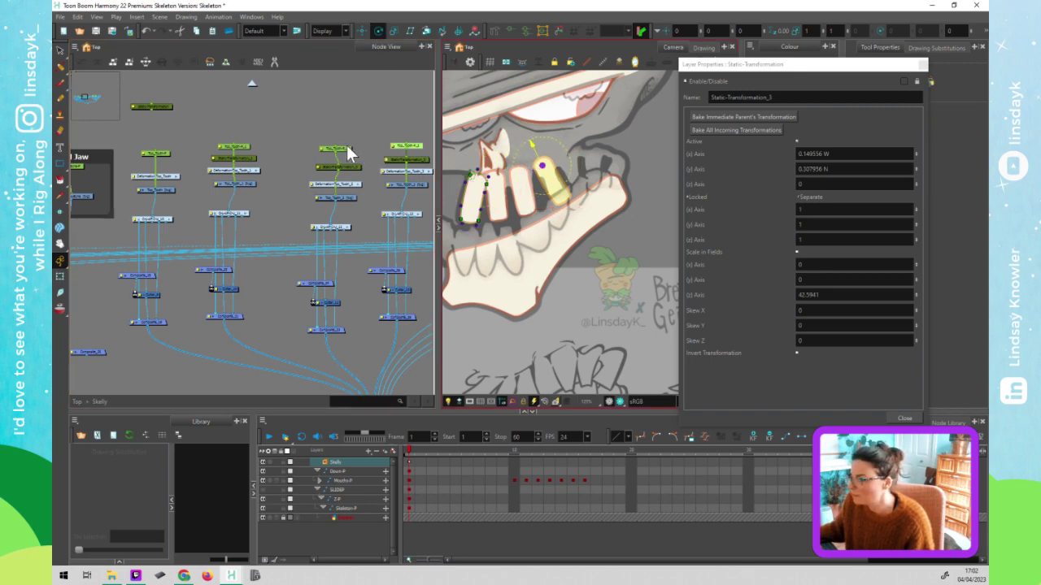
pyautogui.click(463, 189)
pyautogui.moveTo(491, 177); pyautogui.dragTo(517, 173)
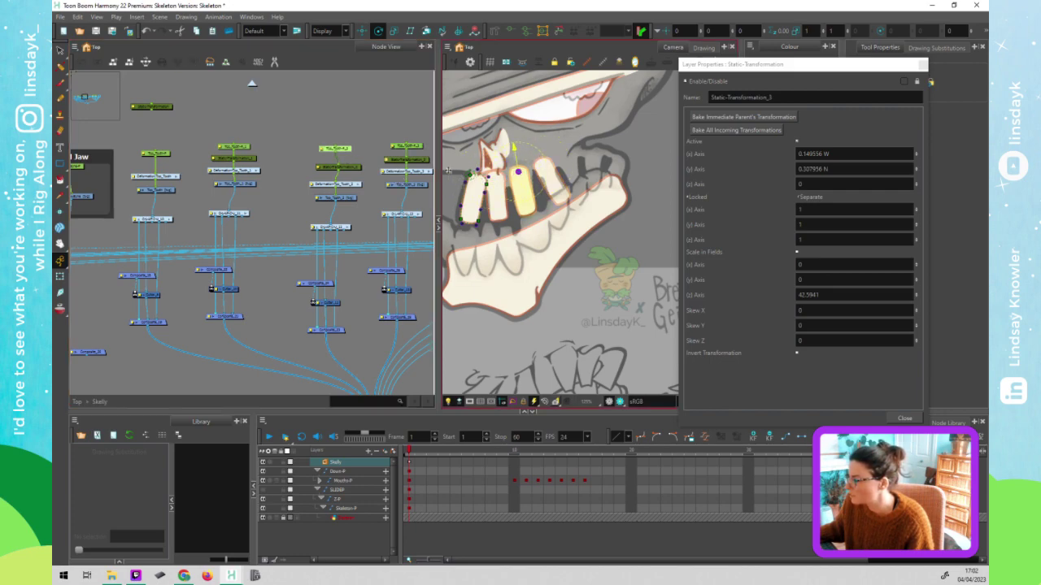
pyautogui.click(241, 147)
pyautogui.moveTo(480, 178); pyautogui.dragTo(494, 177)
pyautogui.click(156, 152)
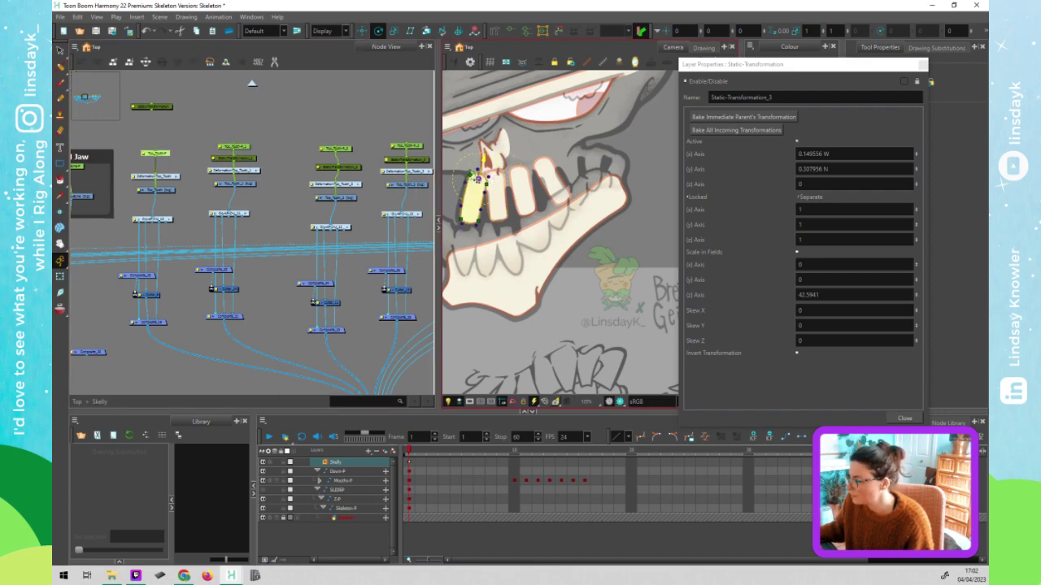
pyautogui.click(299, 102)
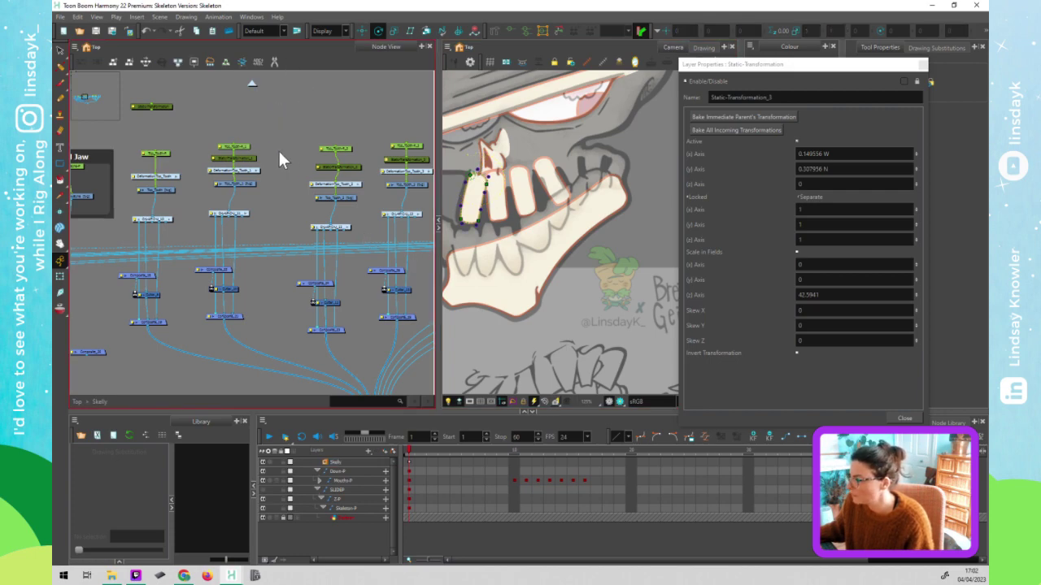
pyautogui.scroll(-2, 277, 148)
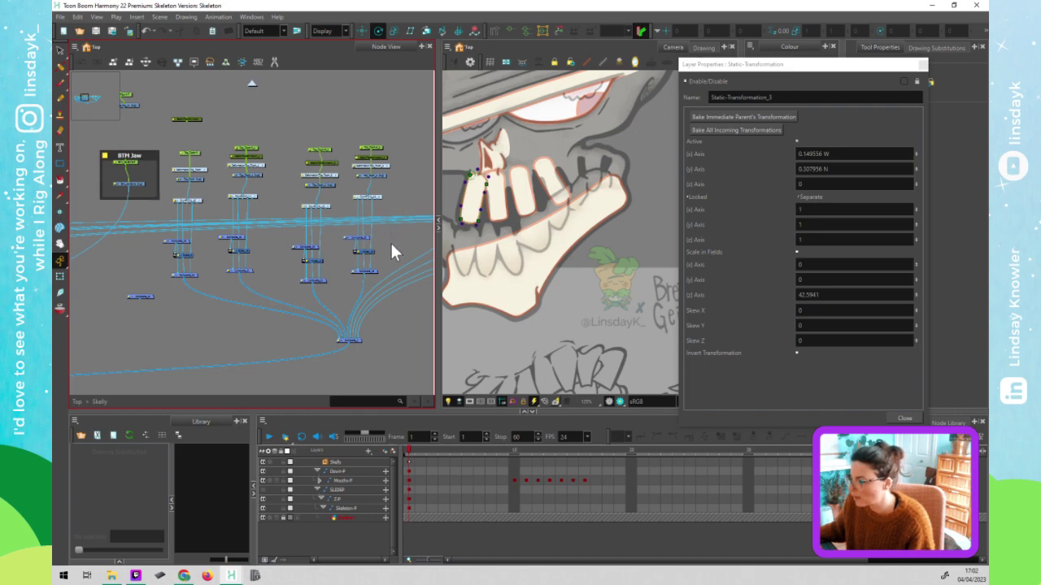
# - Delete the group of unused, unconnected drawing nodes at the far right of the node network
pyautogui.moveTo(390, 241); pyautogui.dragTo(333, 263)
pyautogui.scroll(-1, 283, 236)
pyautogui.scroll(2, 295, 202)
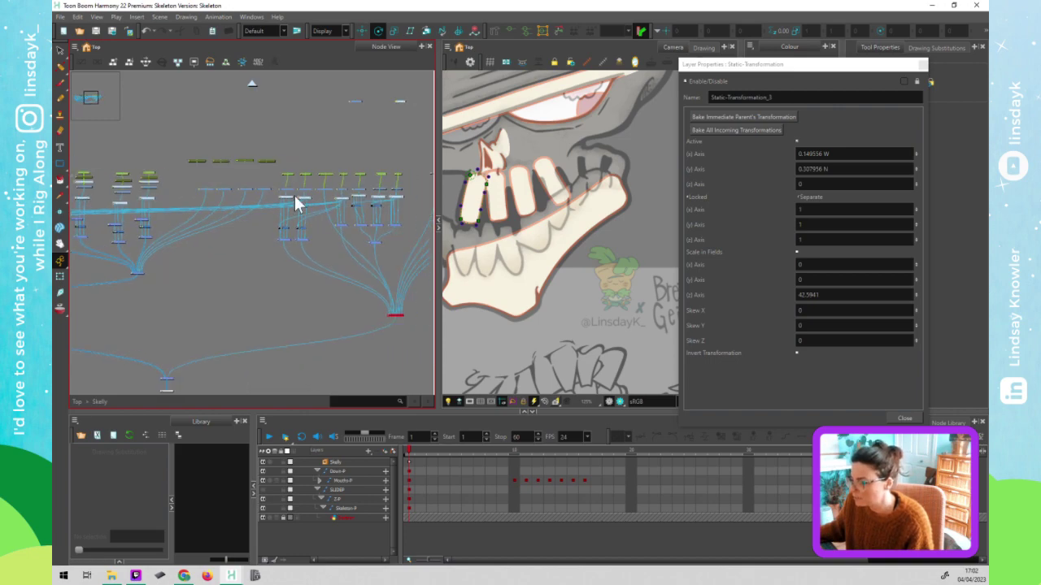
pyautogui.moveTo(295, 203); pyautogui.dragTo(344, 216)
pyautogui.scroll(-2, 341, 206)
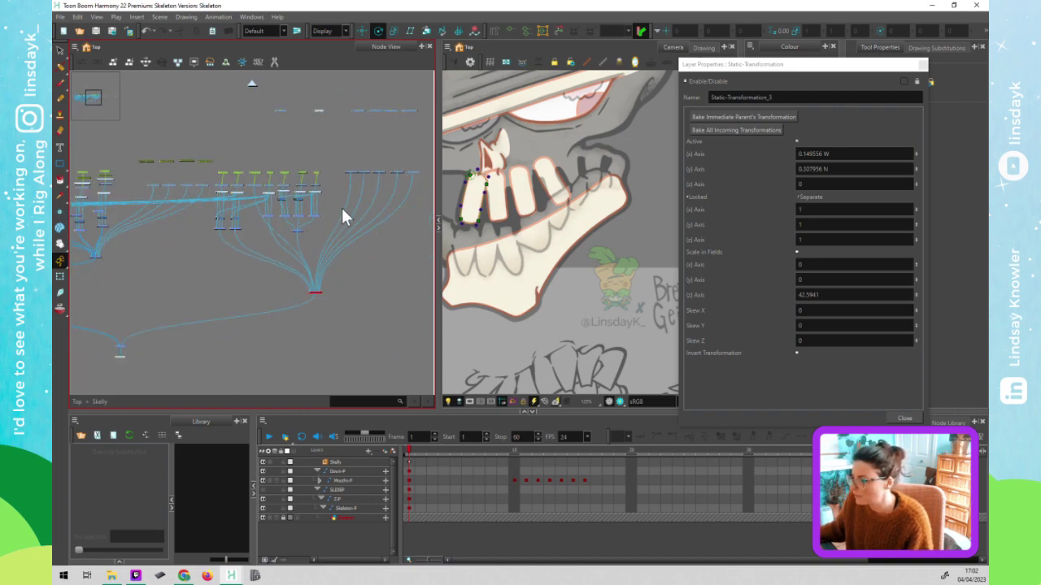
pyautogui.moveTo(365, 190); pyautogui.dragTo(311, 182)
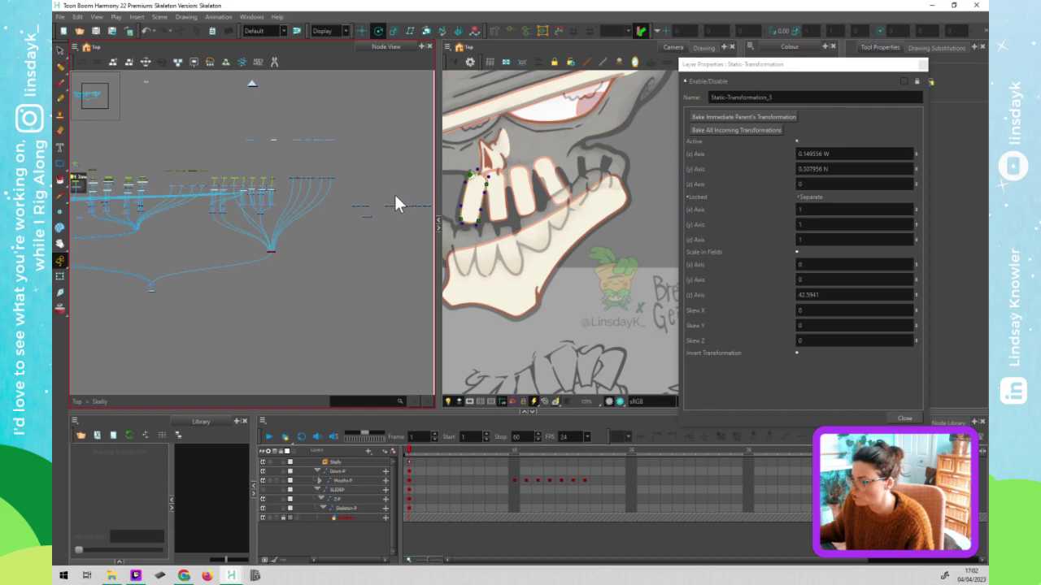
pyautogui.moveTo(370, 199); pyautogui.dragTo(248, 191)
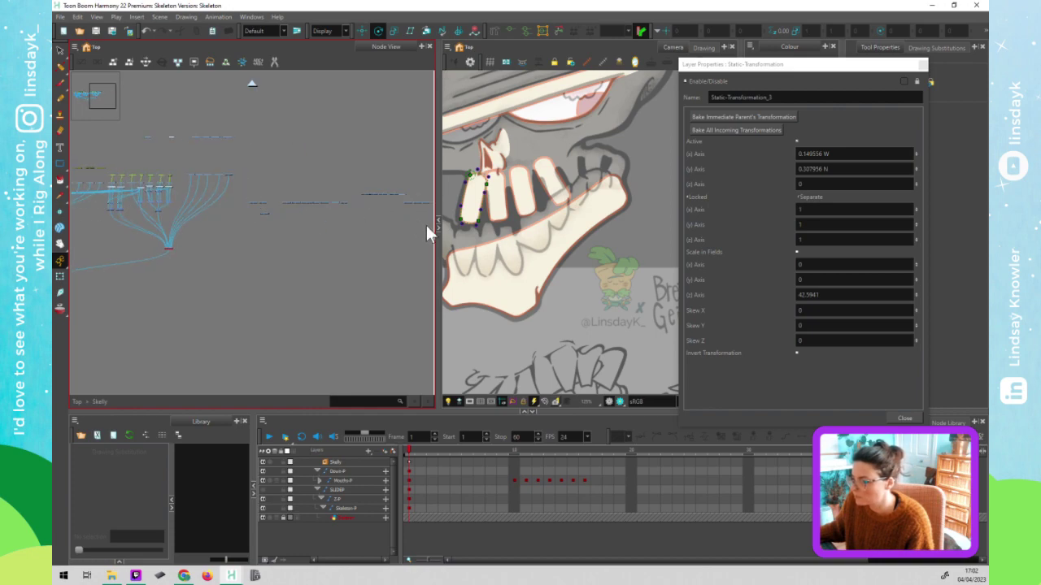
pyautogui.moveTo(390, 225); pyautogui.dragTo(358, 216)
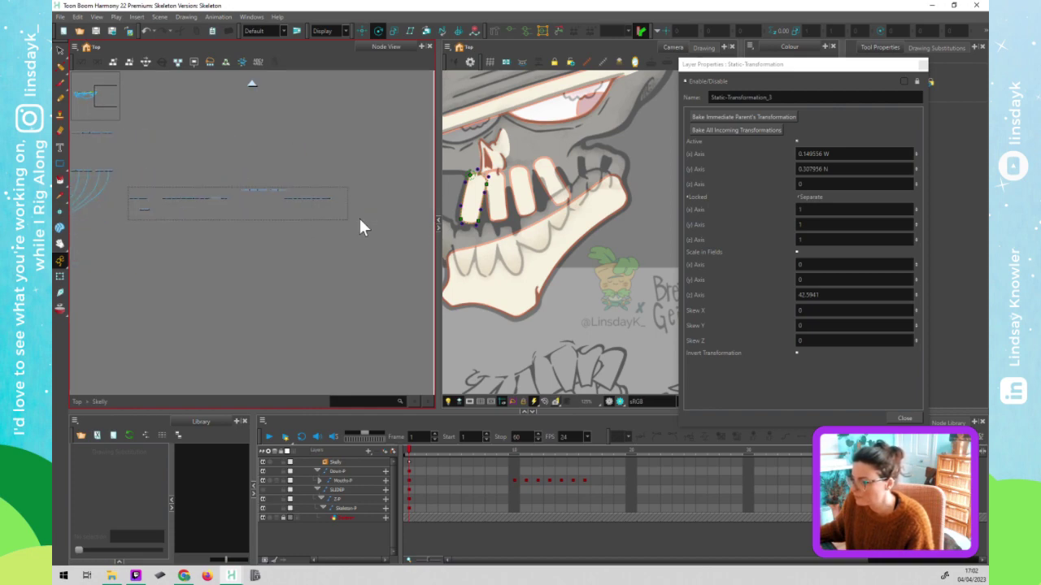
pyautogui.click(252, 190)
pyautogui.moveTo(262, 198); pyautogui.dragTo(252, 131)
pyautogui.scroll(-2, 352, 183)
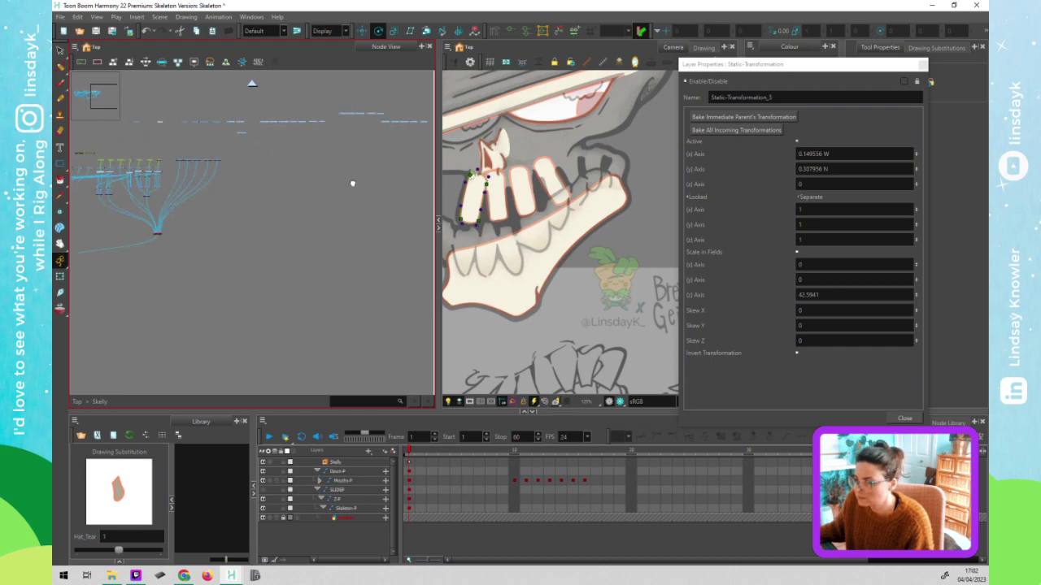
pyautogui.scroll(1, 352, 184)
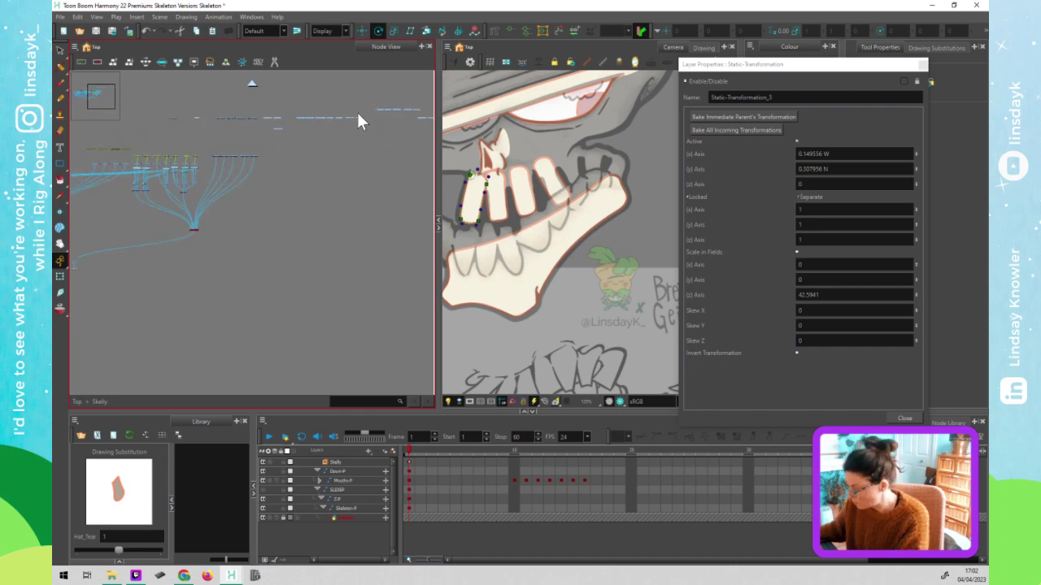
pyautogui.press('Delete')
pyautogui.click(524, 296)
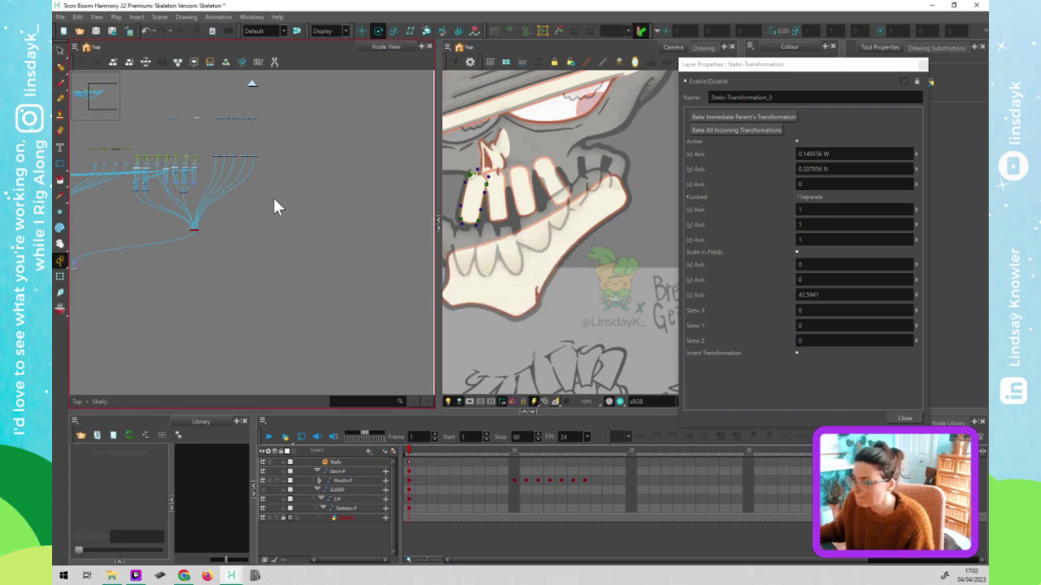
# - Shift the rightmost cluster of connected nodes with its composite farther right to make room in the network
pyautogui.moveTo(279, 147)
pyautogui.mouseDown()
pyautogui.moveTo(173, 230)
pyautogui.moveTo(133, 239)
pyautogui.mouseUp()
pyautogui.moveTo(197, 159); pyautogui.dragTo(344, 162)
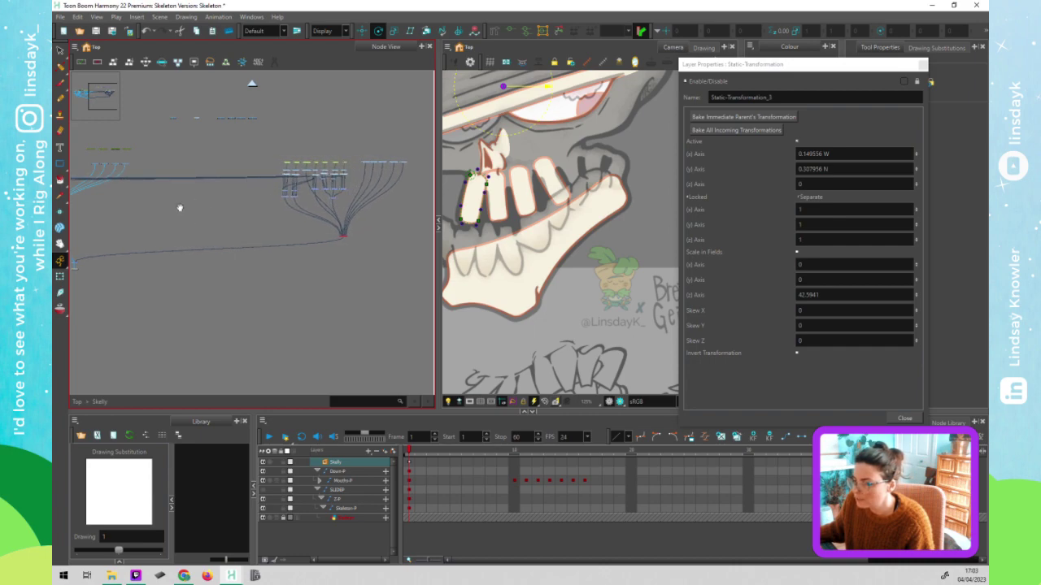
pyautogui.scroll(3, 301, 187)
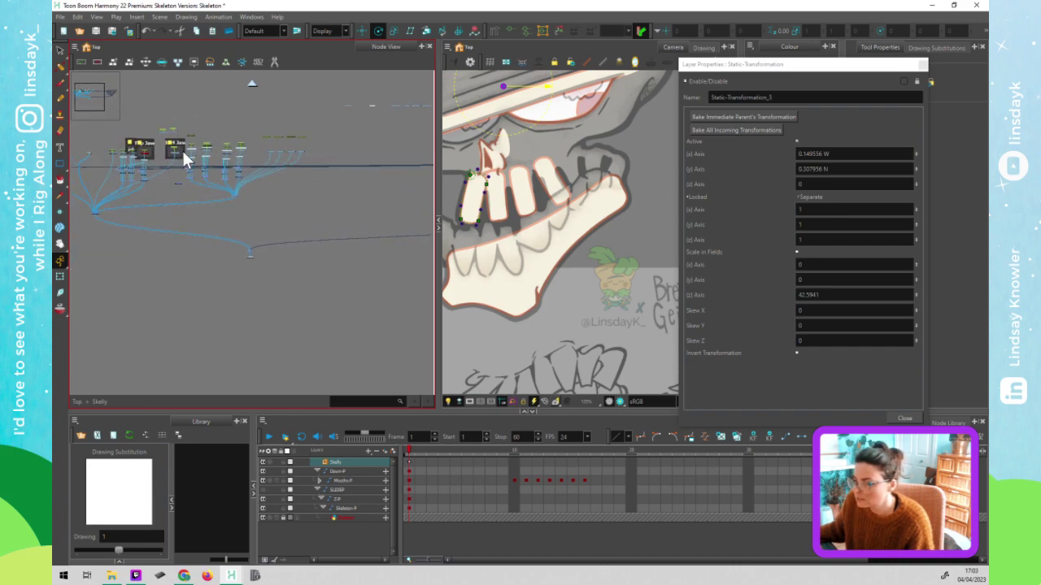
# - Examine the node network around the jaw backdrops and check which drawings feed the composite beside them
pyautogui.click(169, 192)
pyautogui.scroll(5, 172, 147)
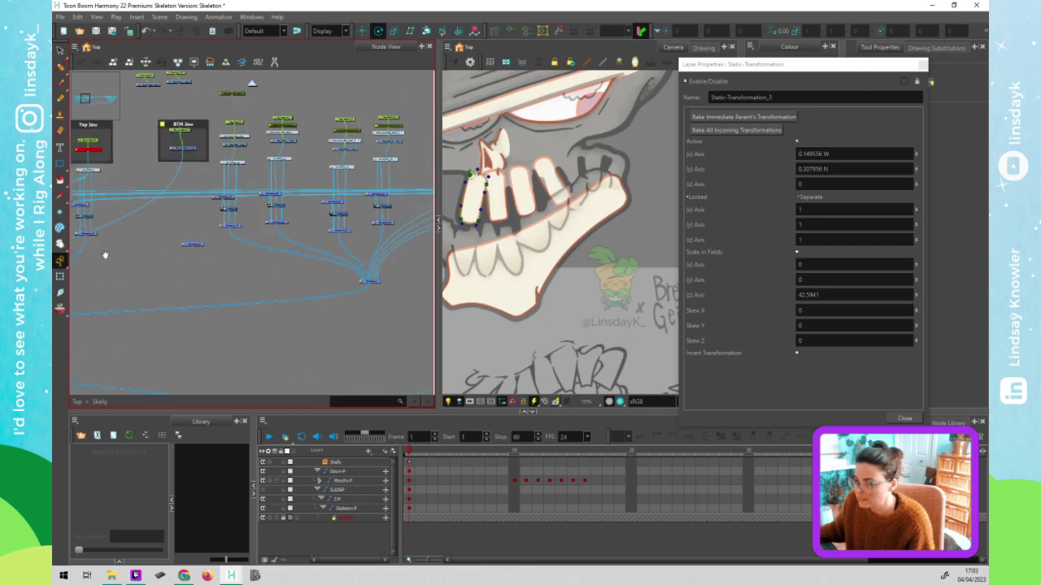
pyautogui.moveTo(110, 259); pyautogui.dragTo(185, 224)
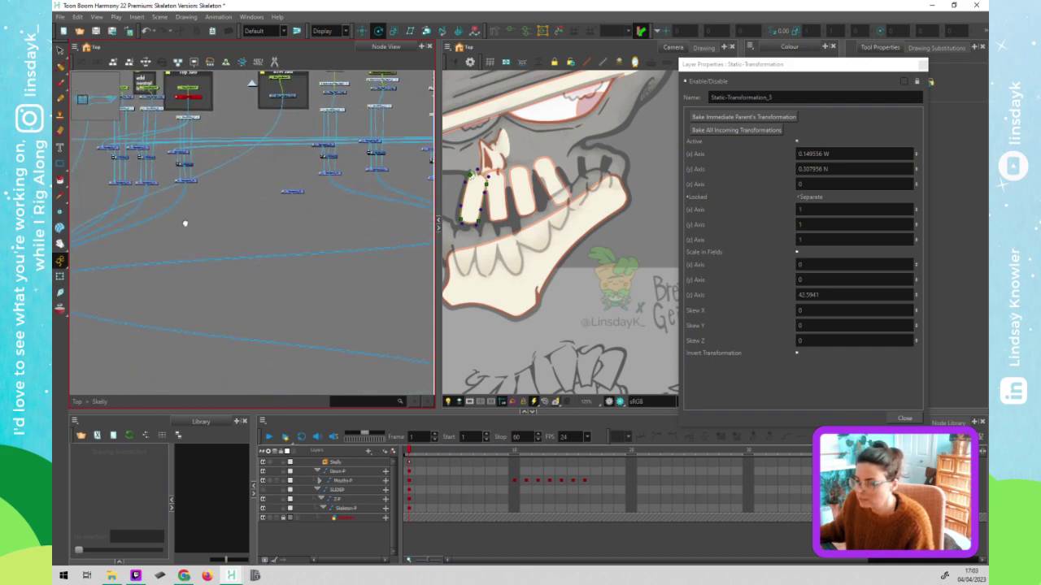
pyautogui.scroll(-2, 174, 226)
pyautogui.moveTo(119, 242); pyautogui.dragTo(372, 216)
pyautogui.click(375, 197)
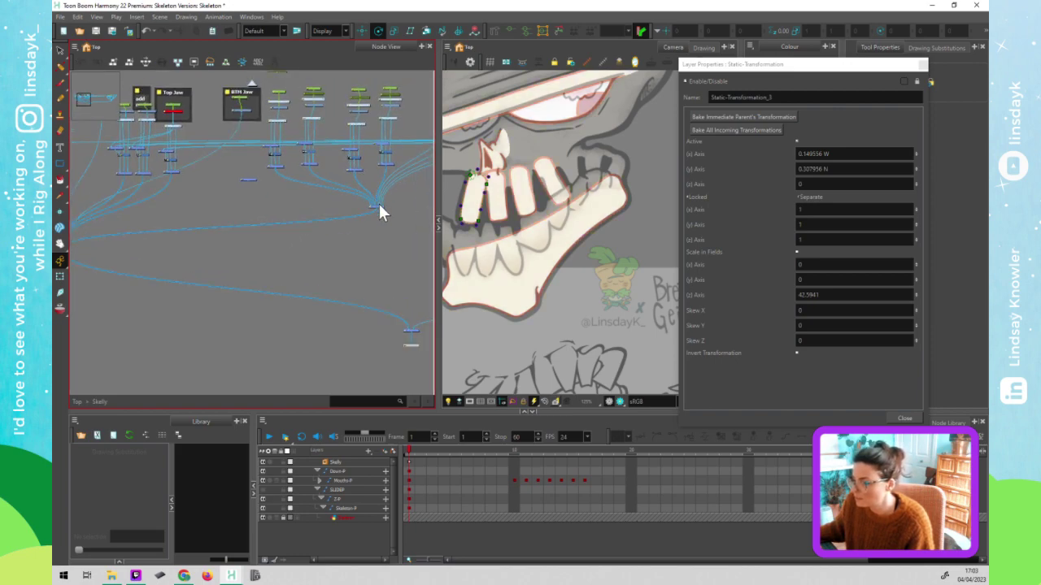
pyautogui.click(381, 206)
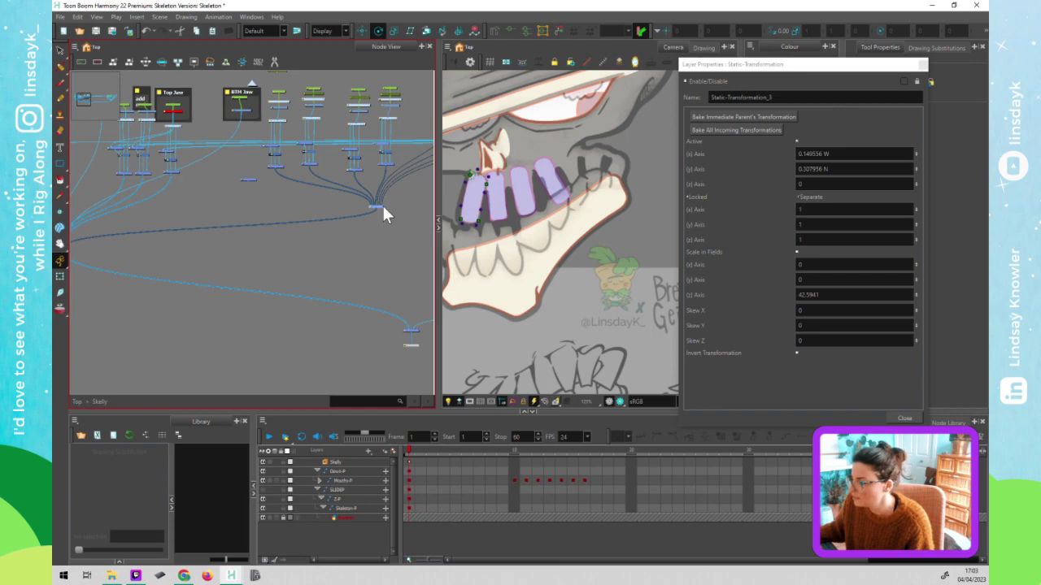
pyautogui.scroll(3, 379, 217)
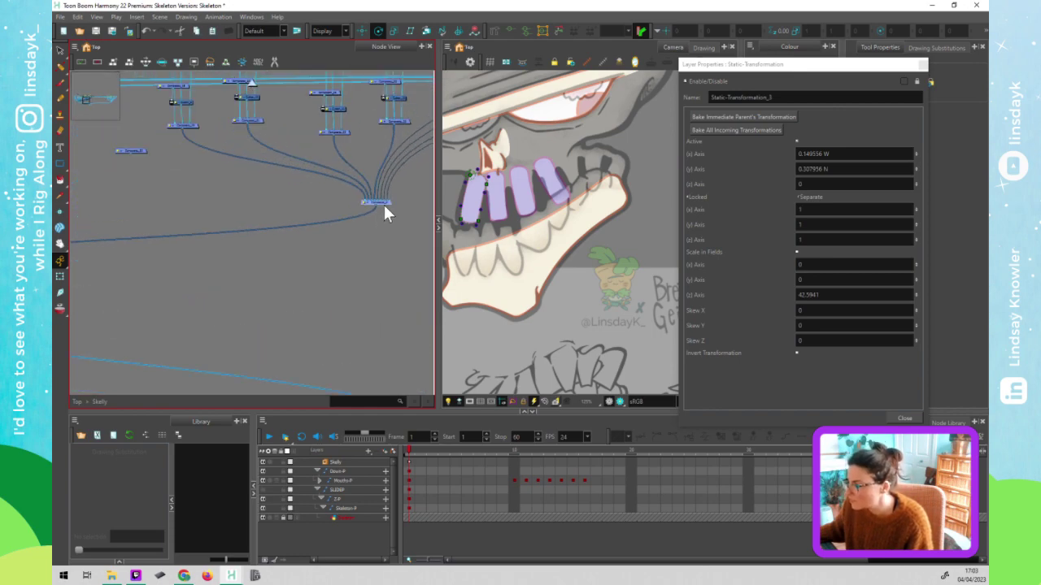
pyautogui.scroll(2, 386, 210)
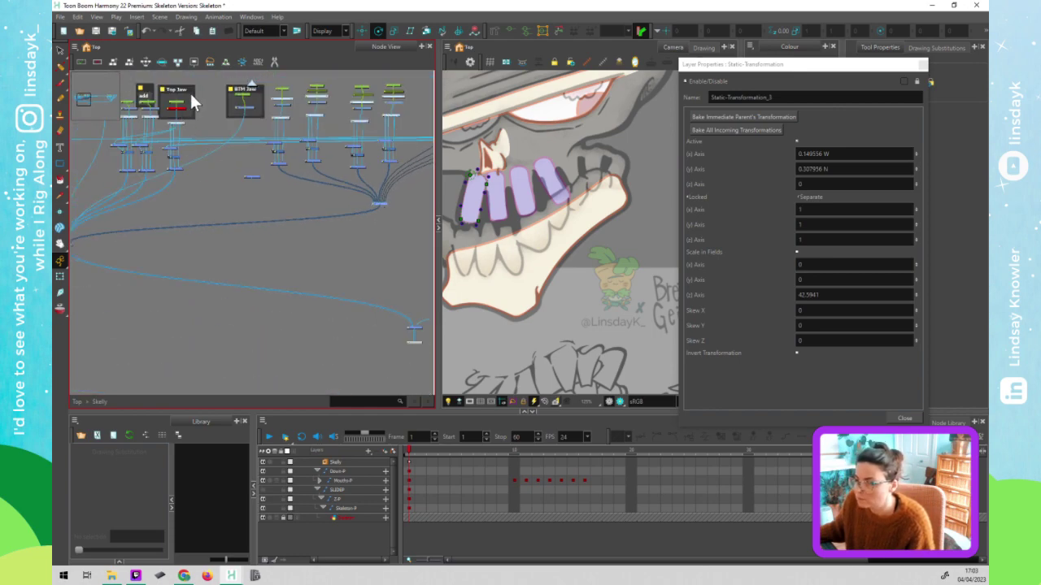
# - Move the BTM Jaw backdrop and its peg to the right of the teeth nodes, and save the scene
pyautogui.click(260, 97)
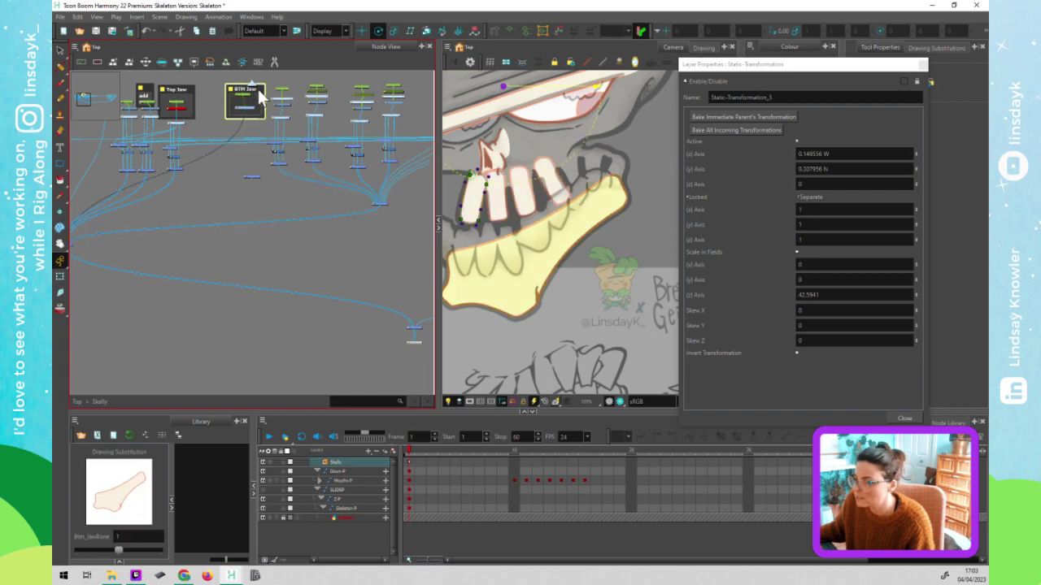
pyautogui.moveTo(284, 99); pyautogui.dragTo(431, 91)
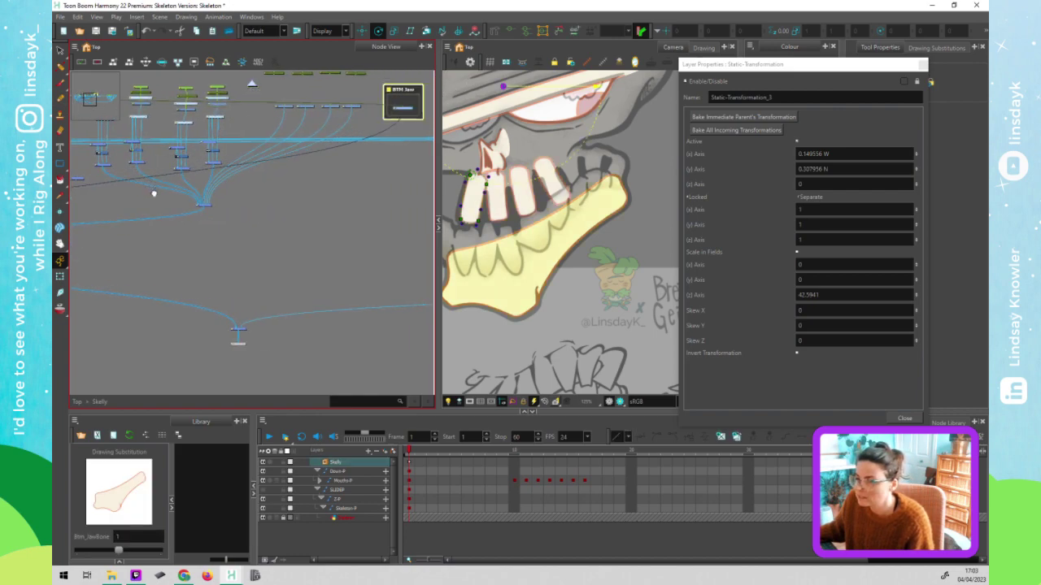
pyautogui.scroll(3, 122, 179)
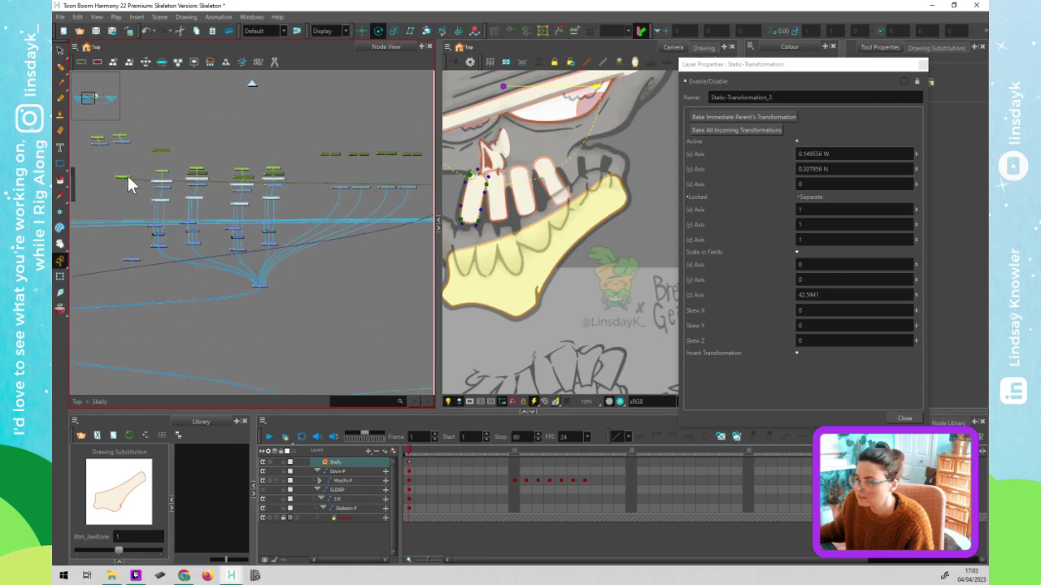
pyautogui.click(365, 183)
pyautogui.moveTo(309, 170); pyautogui.dragTo(224, 171)
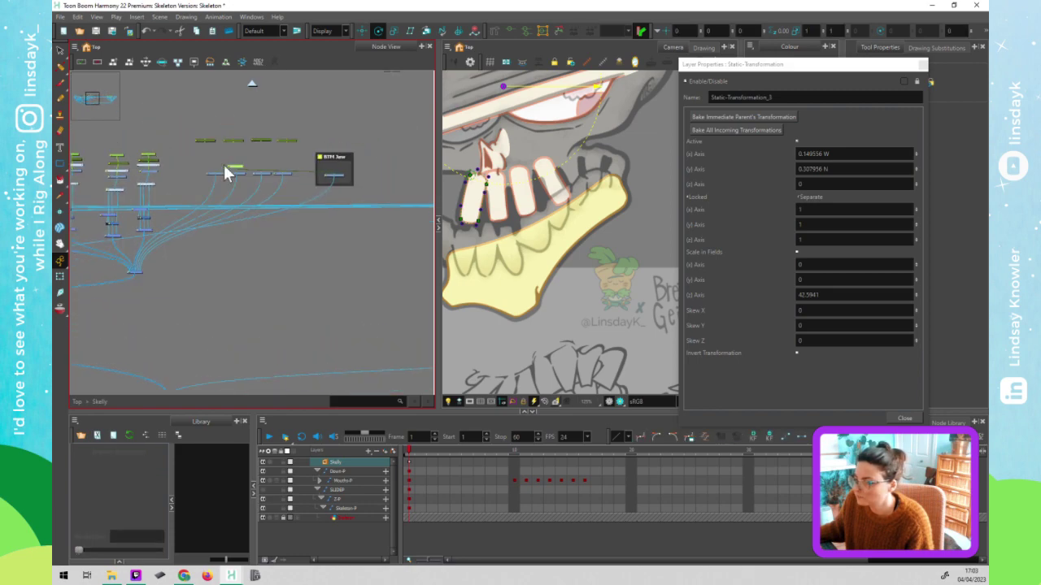
pyautogui.click(323, 169)
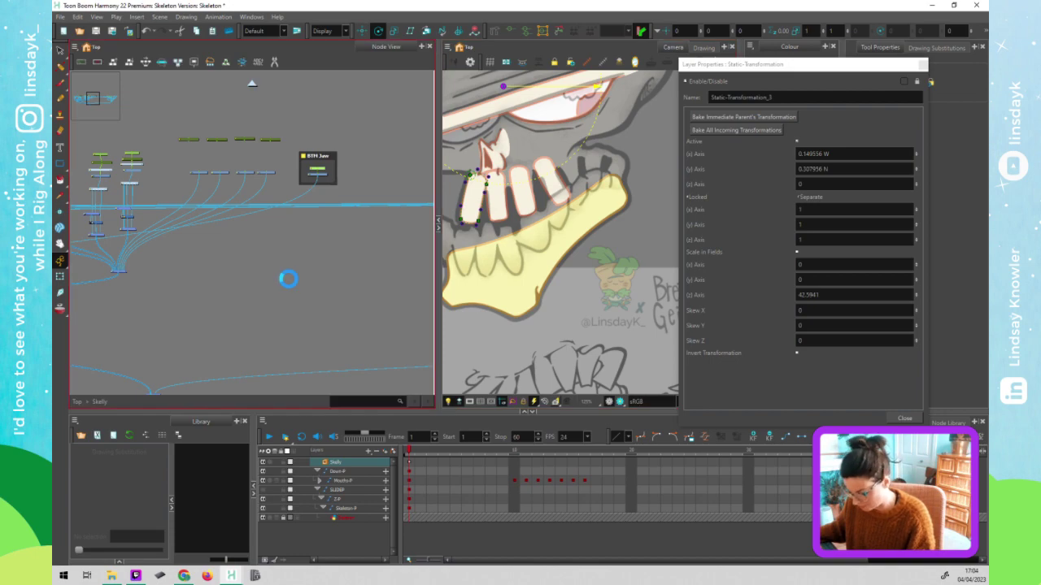
pyautogui.click(488, 228)
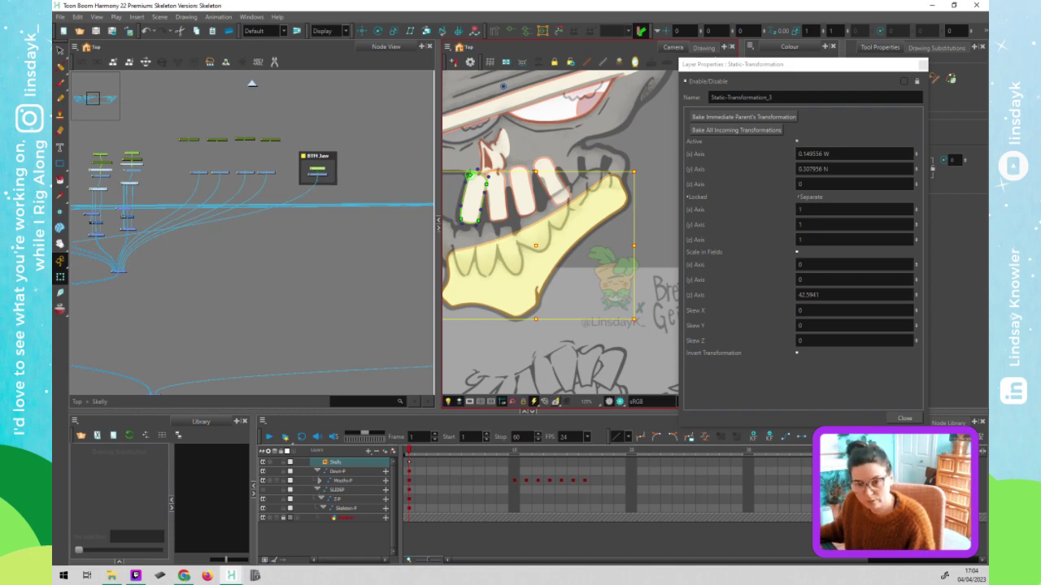
pyautogui.click(382, 179)
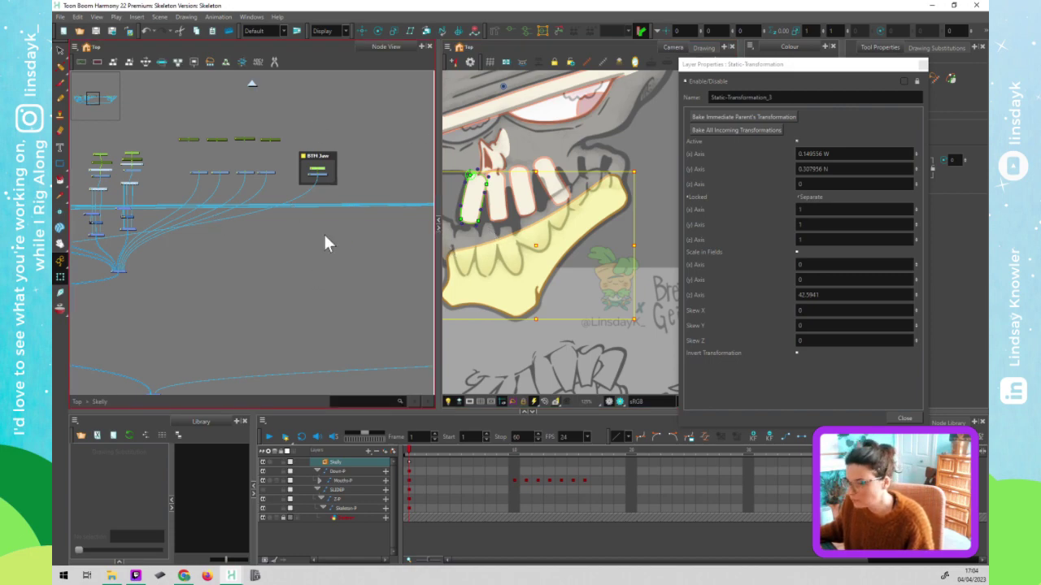
# - Move the BTM Jaw backdrop with its peg and drawing farther right, away from the four unrigged drawing nodes
pyautogui.click(336, 166)
pyautogui.keyDown('ctrl'); pyautogui.click(326, 161); pyautogui.keyUp('ctrl')
pyautogui.moveTo(328, 154); pyautogui.dragTo(435, 142)
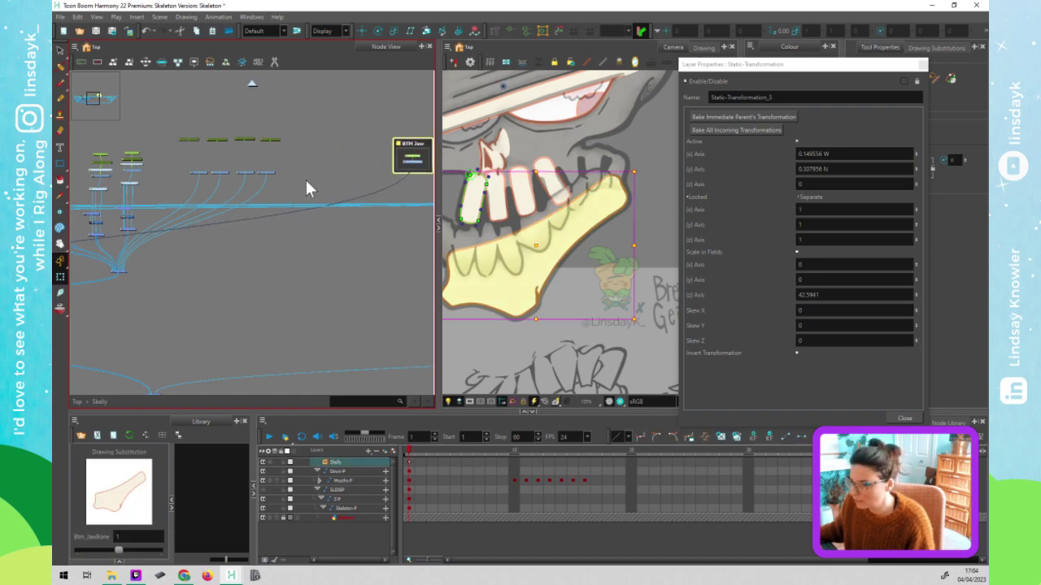
pyautogui.moveTo(243, 244); pyautogui.dragTo(449, 209)
# - Move the Top Jaw backdrop and the node chain beneath it slightly right, clear of the neighbouring nodes
pyautogui.click(181, 172)
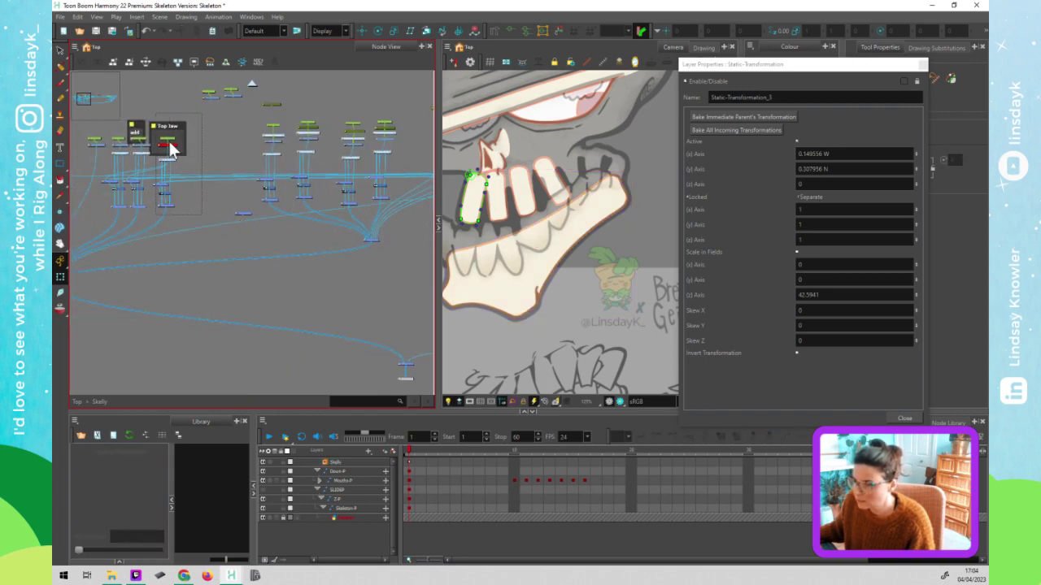
pyautogui.click(169, 145)
pyautogui.moveTo(180, 125); pyautogui.dragTo(206, 122)
pyautogui.click(232, 130)
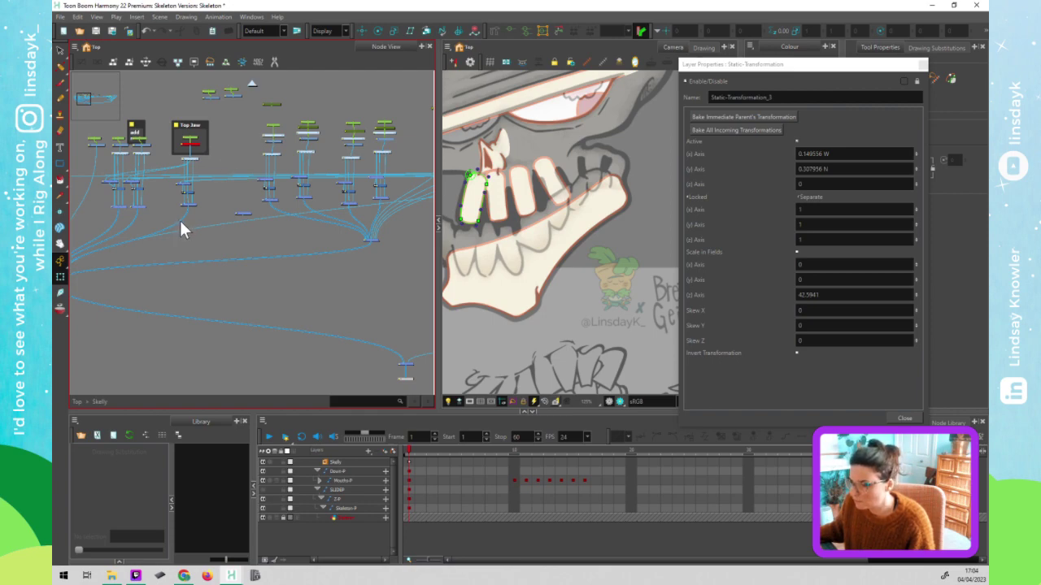
pyautogui.moveTo(185, 213); pyautogui.dragTo(257, 268)
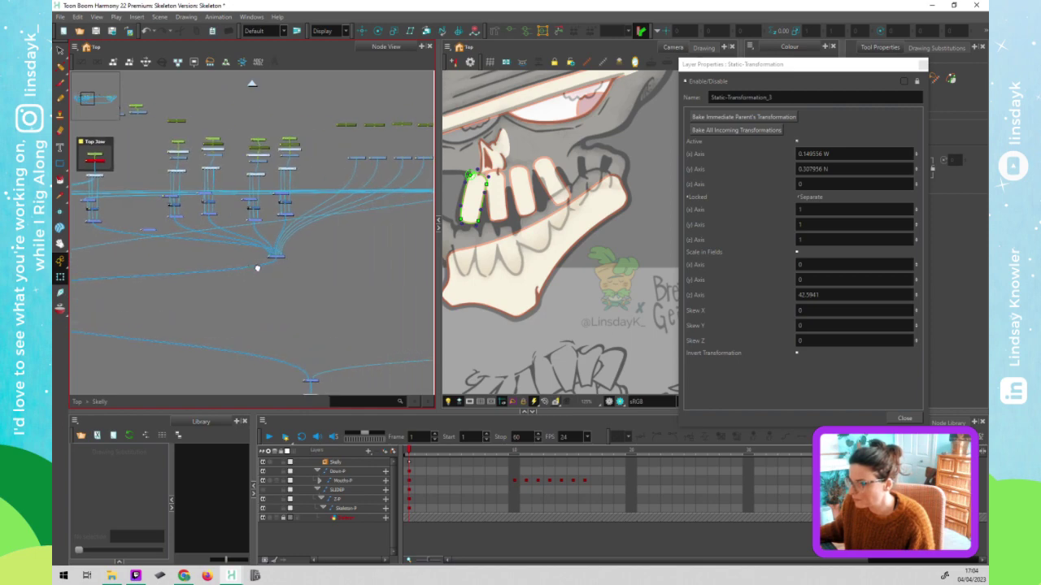
# - Move the first of the four unrigged drawing nodes left and select the remaining three
pyautogui.click(306, 162)
pyautogui.moveTo(302, 160); pyautogui.dragTo(295, 160)
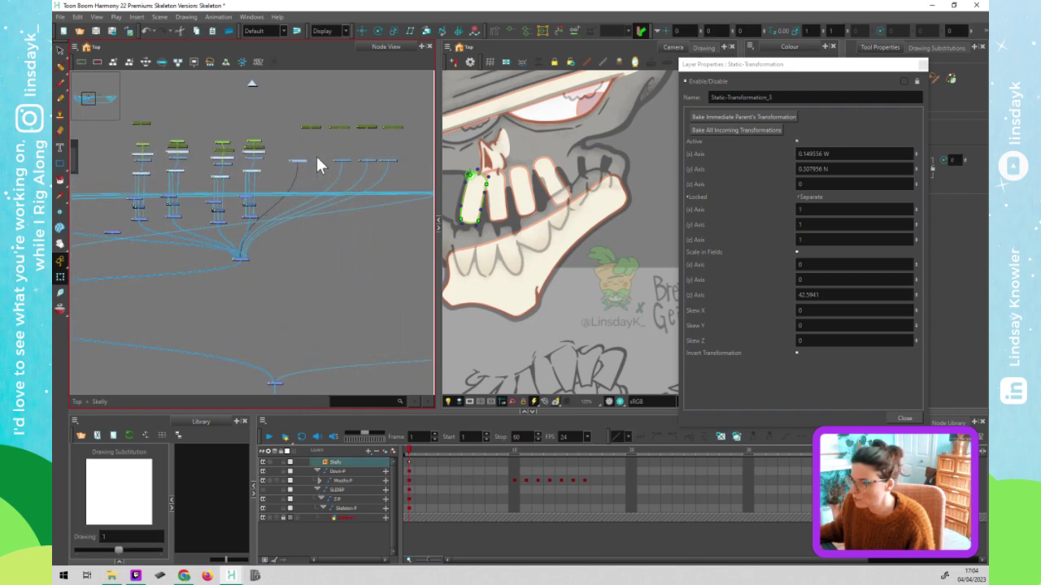
pyautogui.click(601, 173)
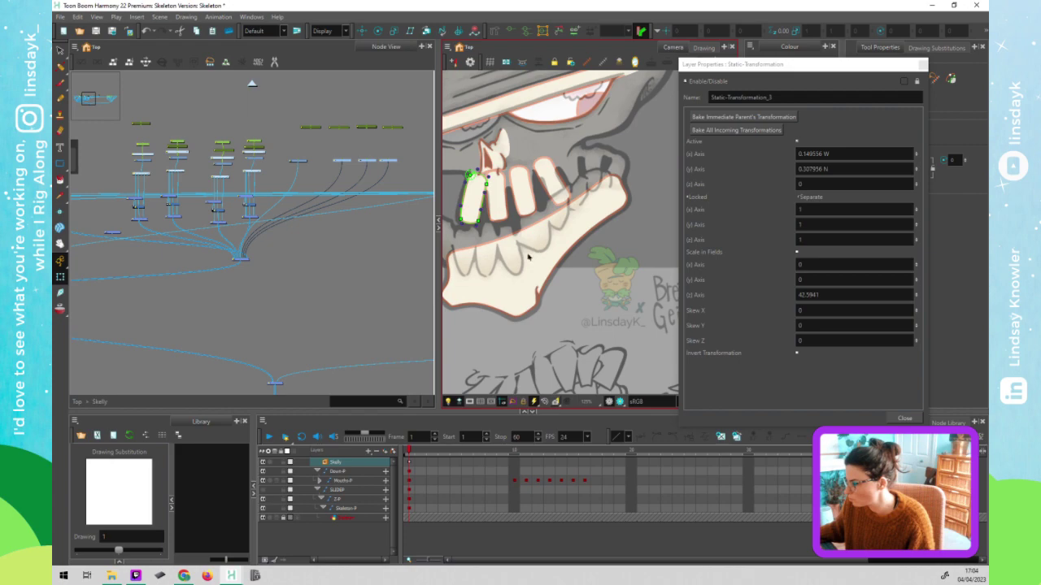
# - Examine the reference mouth-shape sketches D,G,K,N, EE, F,V and TH to compare how the teeth are drawn
pyautogui.moveTo(538, 256); pyautogui.dragTo(558, 242)
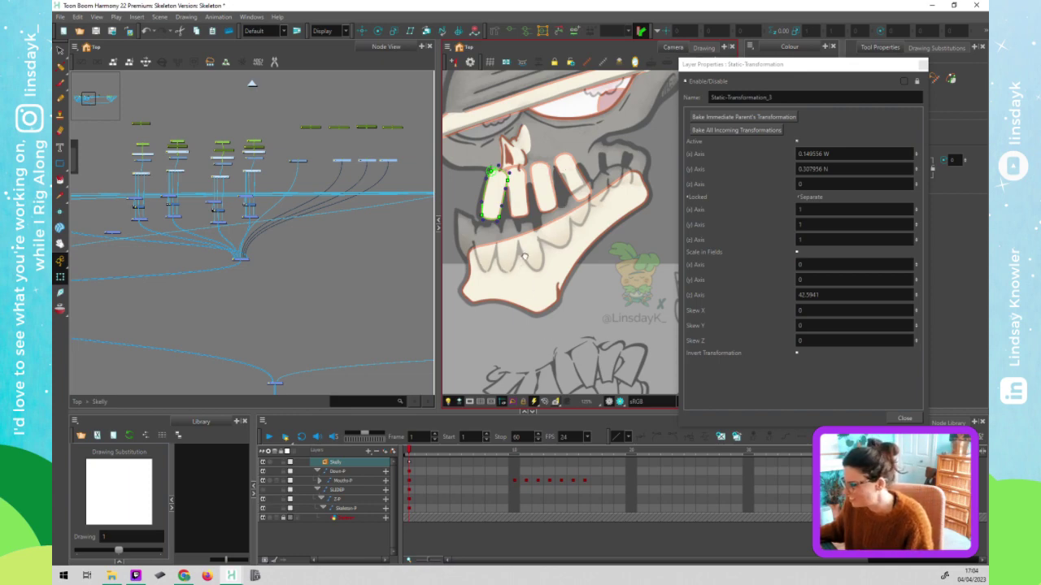
pyautogui.scroll(-4, 548, 334)
pyautogui.scroll(-2, 567, 342)
pyautogui.hscroll(3, 567, 342)
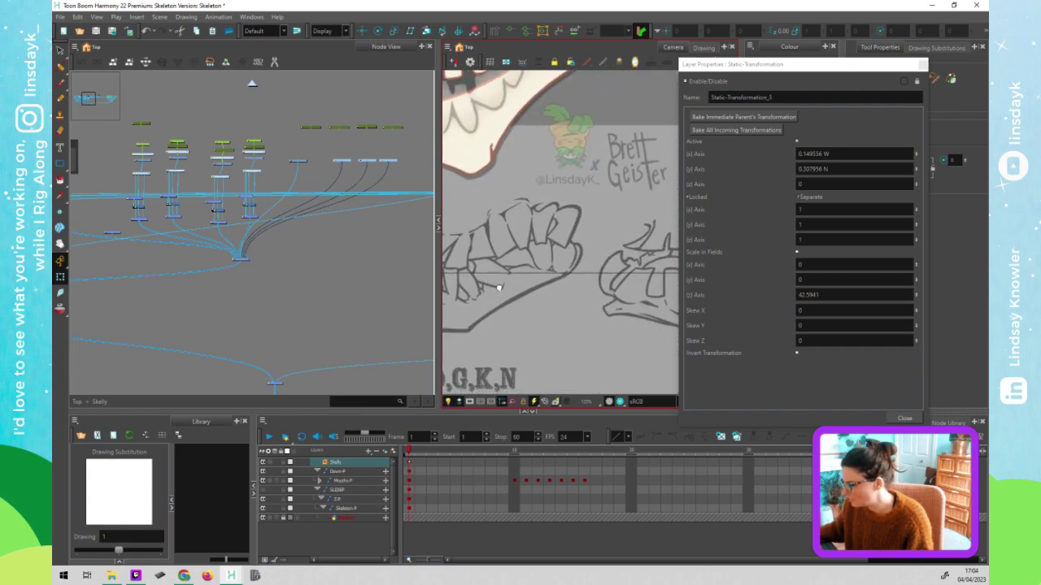
pyautogui.scroll(-1, 576, 263)
pyautogui.hscroll(3, 576, 263)
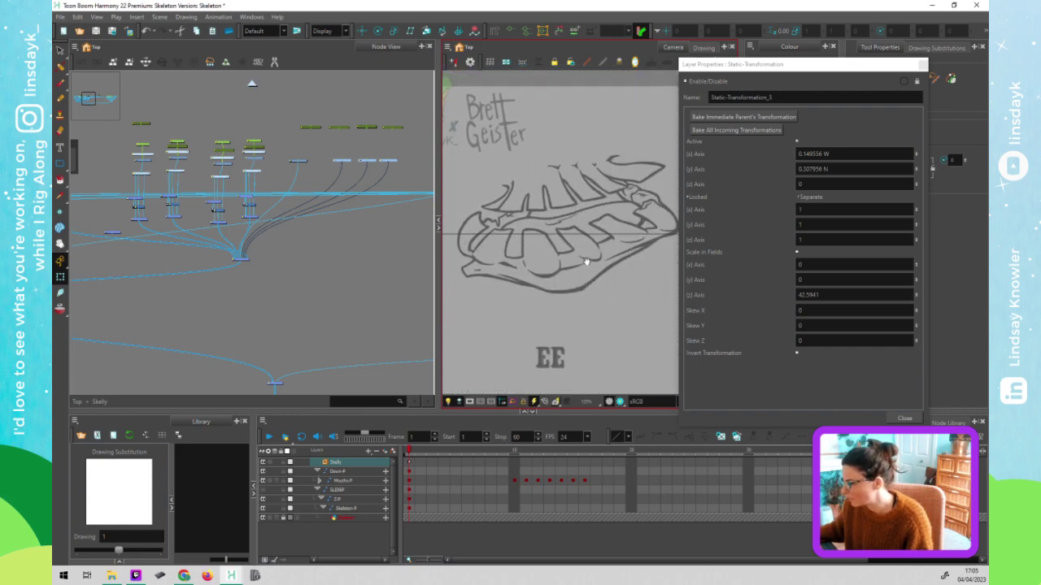
pyautogui.hscroll(3, 626, 271)
pyautogui.hscroll(6, 626, 271)
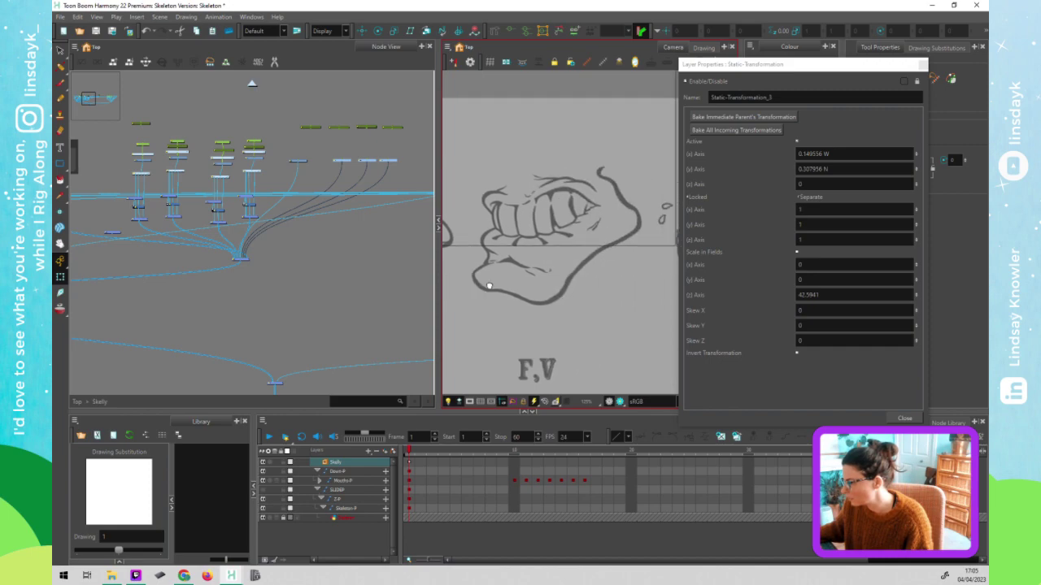
pyautogui.hscroll(3, 575, 268)
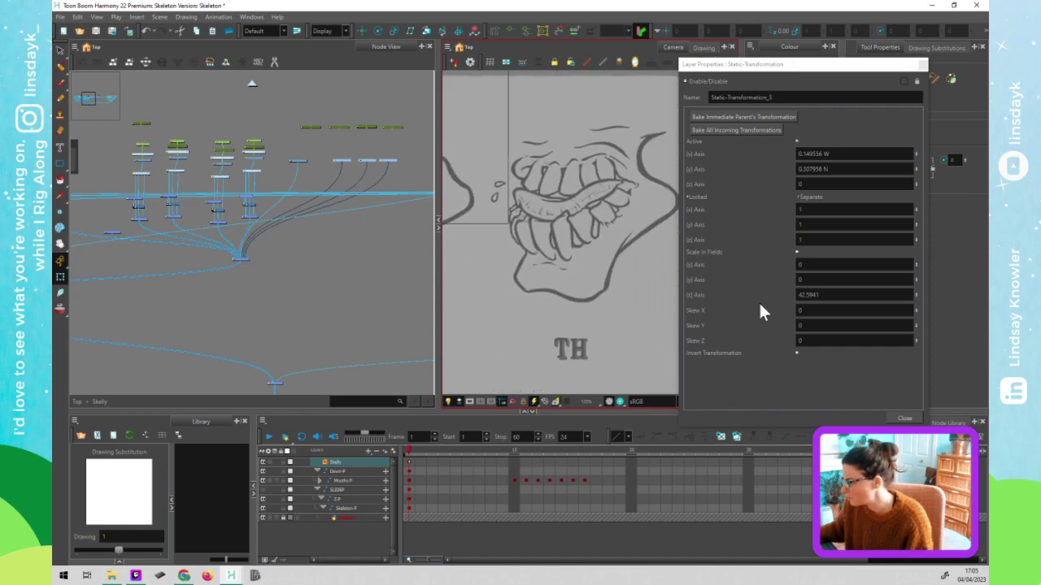
pyautogui.hscroll(-3, 549, 291)
pyautogui.scroll(3, 549, 291)
pyautogui.hscroll(-4, 549, 290)
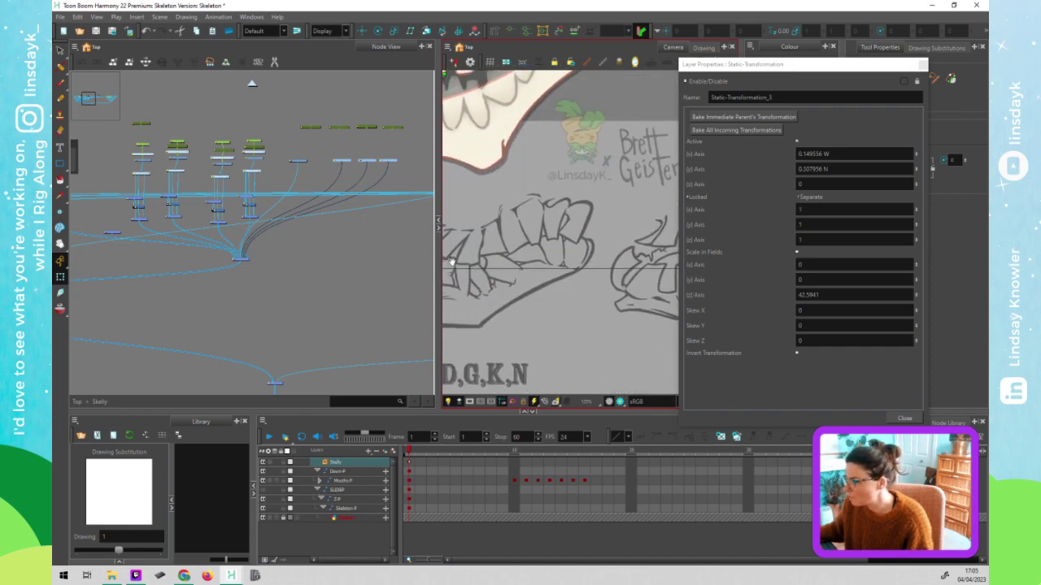
# - Disconnect the three remaining unrigged drawing nodes from the composite and move them up beneath the row of unconnected green nodes
pyautogui.hscroll(-2, 581, 270)
pyautogui.scroll(1, 580, 269)
pyautogui.scroll(5, 581, 269)
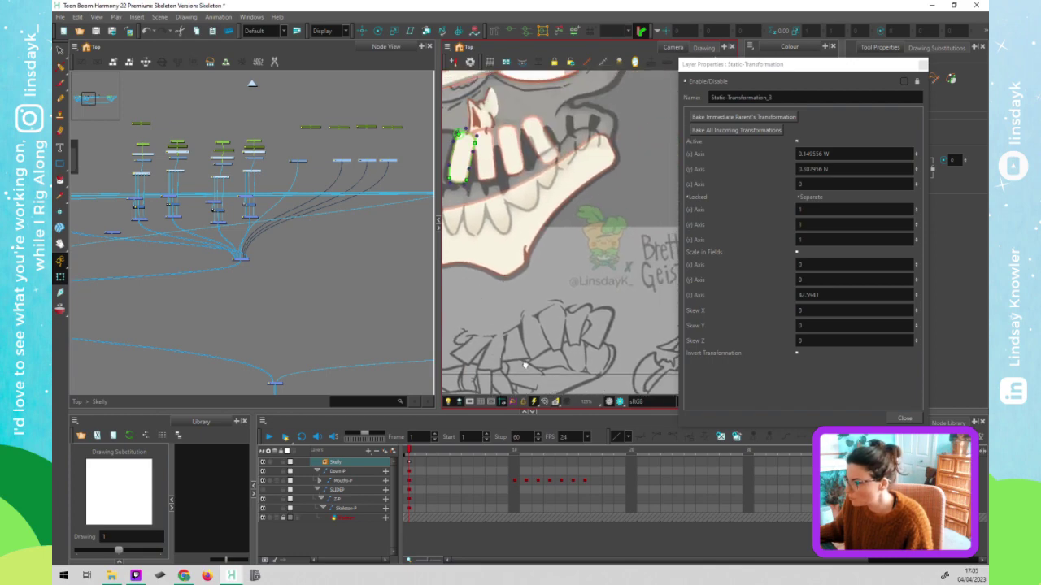
pyautogui.click(338, 167)
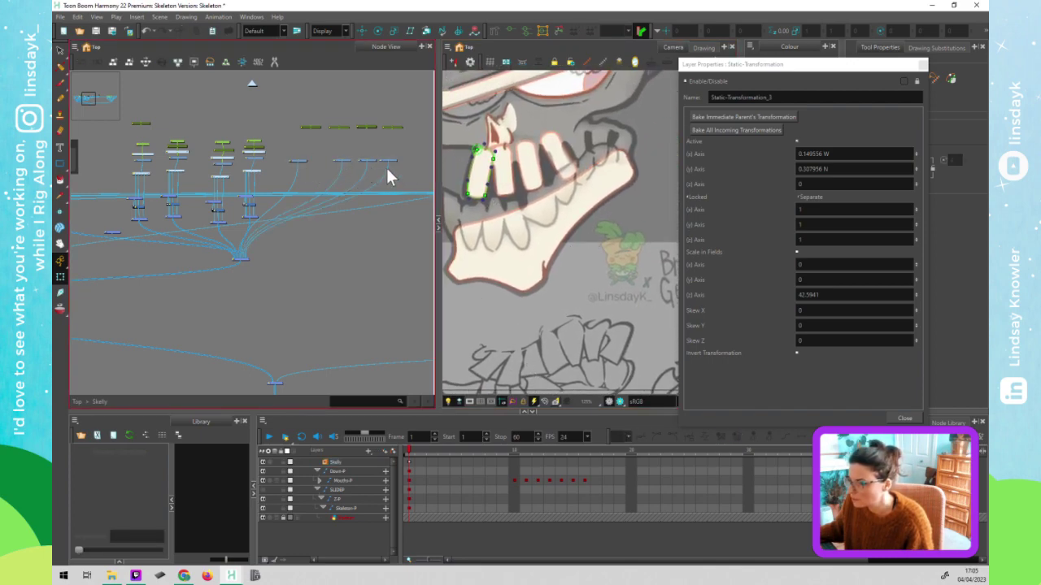
pyautogui.moveTo(377, 192); pyautogui.dragTo(375, 195)
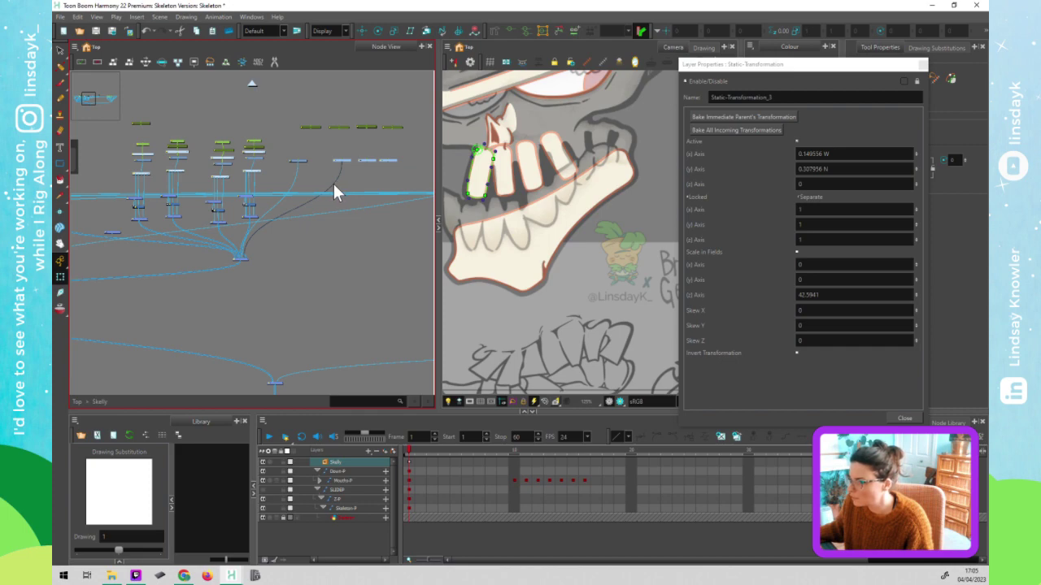
pyautogui.click(348, 173)
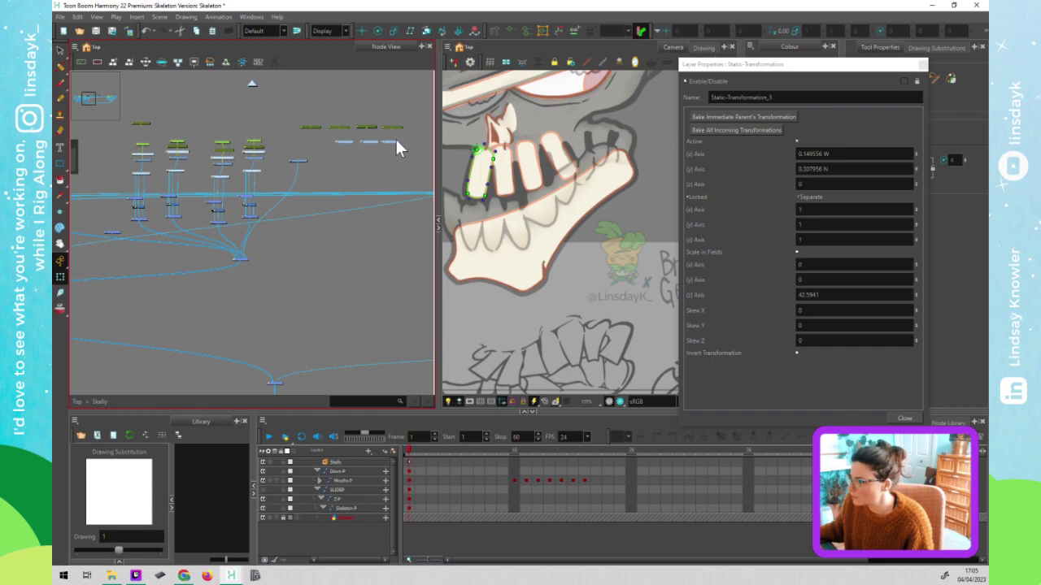
# - On the unrigged drawing node still connected, draw a Line-coloured rectangle over the next sketched upper tooth and rotate it to match the tooth's tilt
pyautogui.click(302, 162)
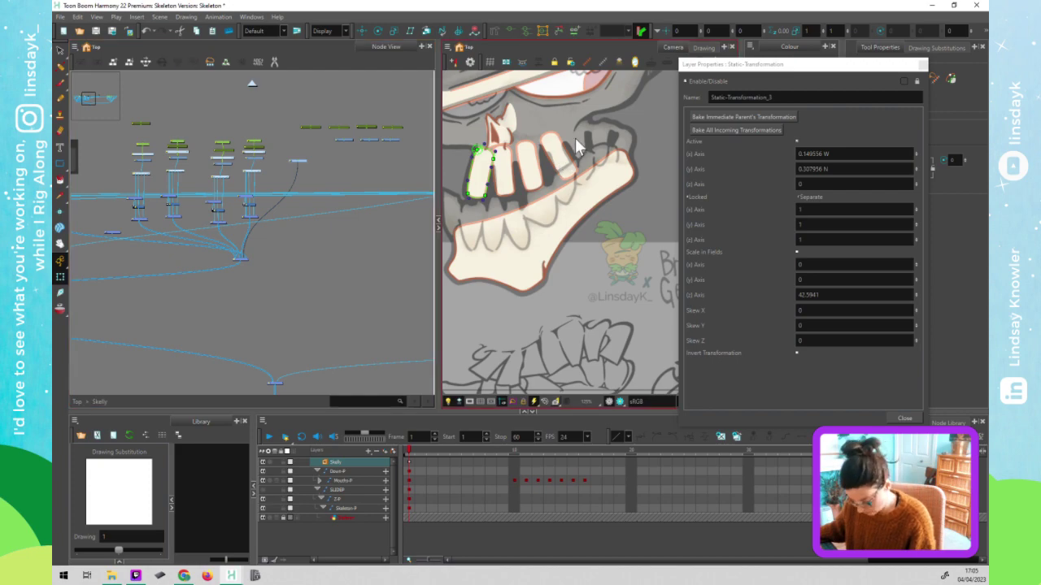
pyautogui.hotkey('alt', '/')
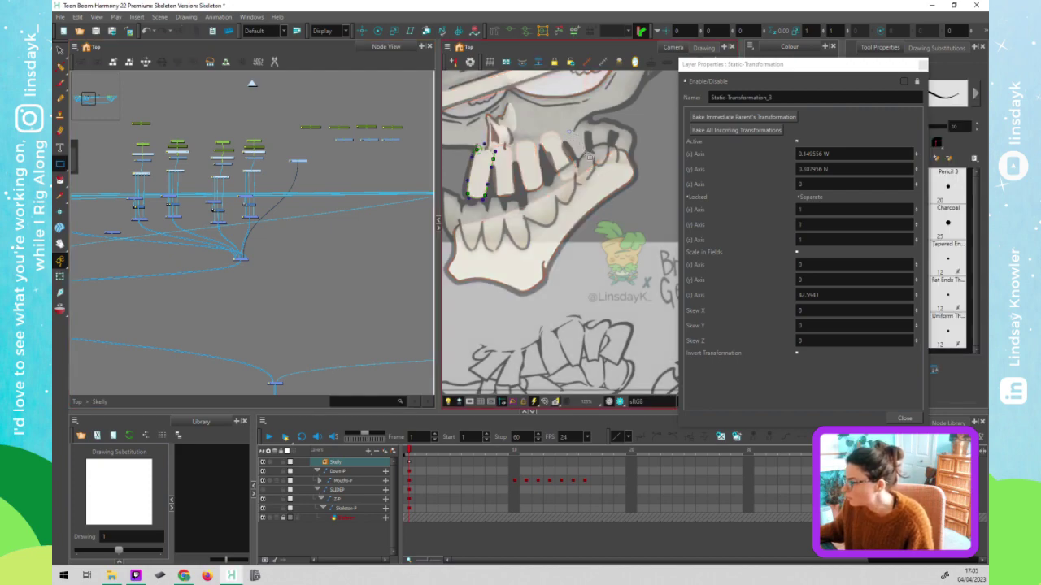
pyautogui.scroll(2, 589, 149)
pyautogui.scroll(2, 589, 149)
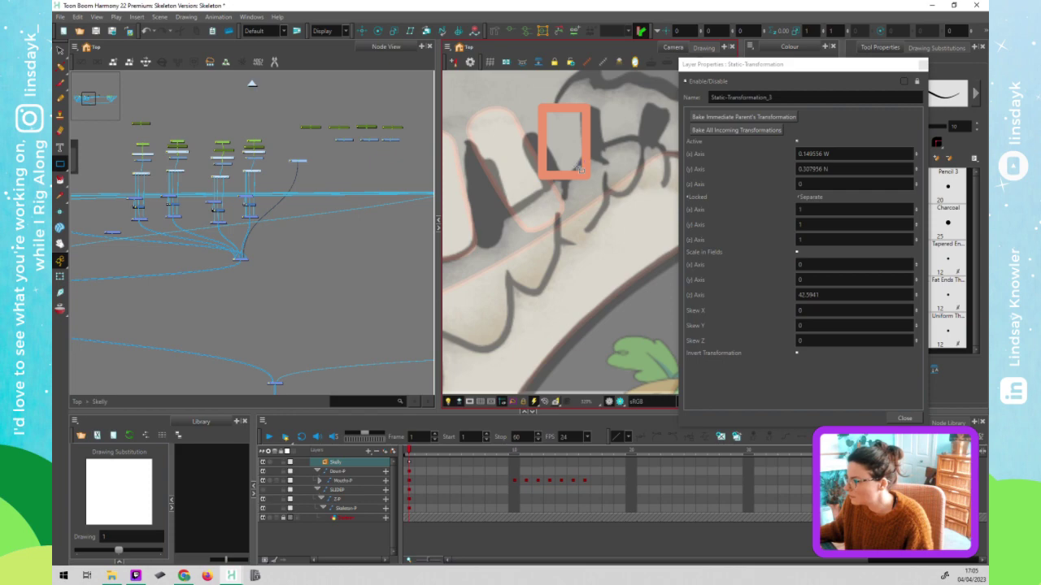
pyautogui.hotkey('alt', 's')
pyautogui.click(587, 174)
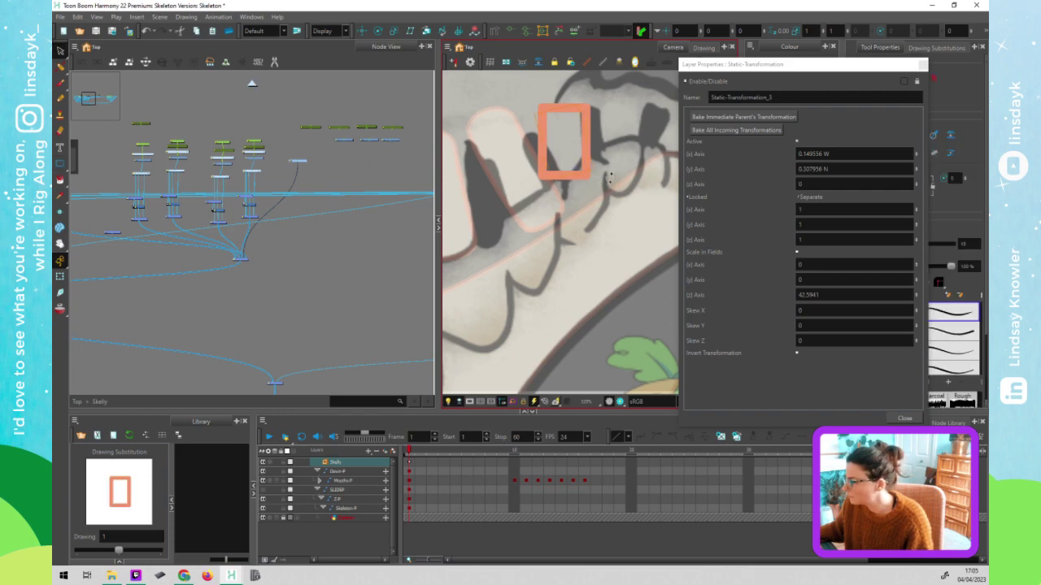
pyautogui.moveTo(610, 178); pyautogui.dragTo(618, 172)
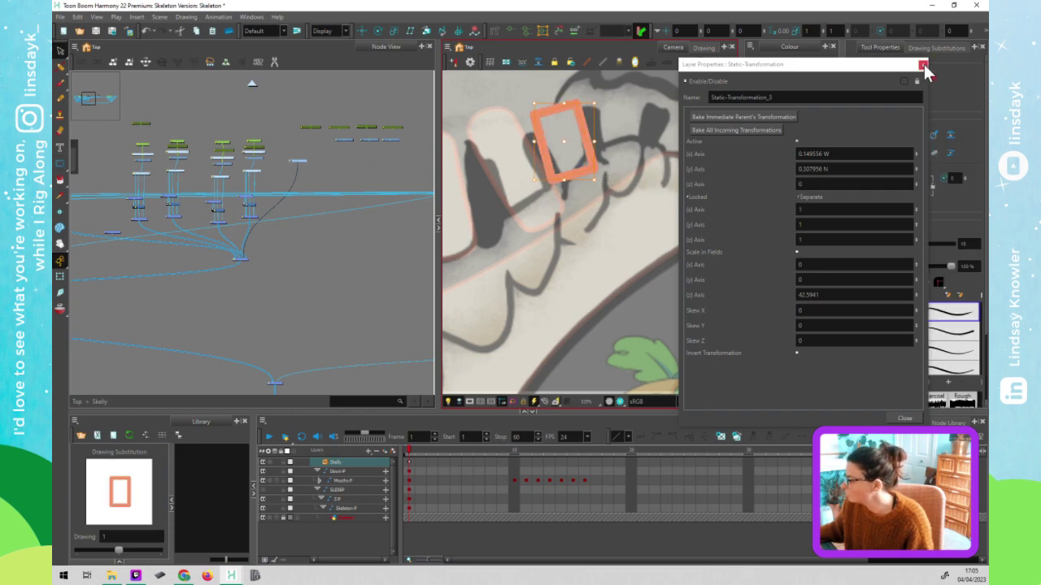
pyautogui.click(923, 66)
# - Reshape the rectangle's corners and sides with the Contour Editor to follow the sketched tooth, rounding off its lower end
pyautogui.hotkey('alt', 'q')
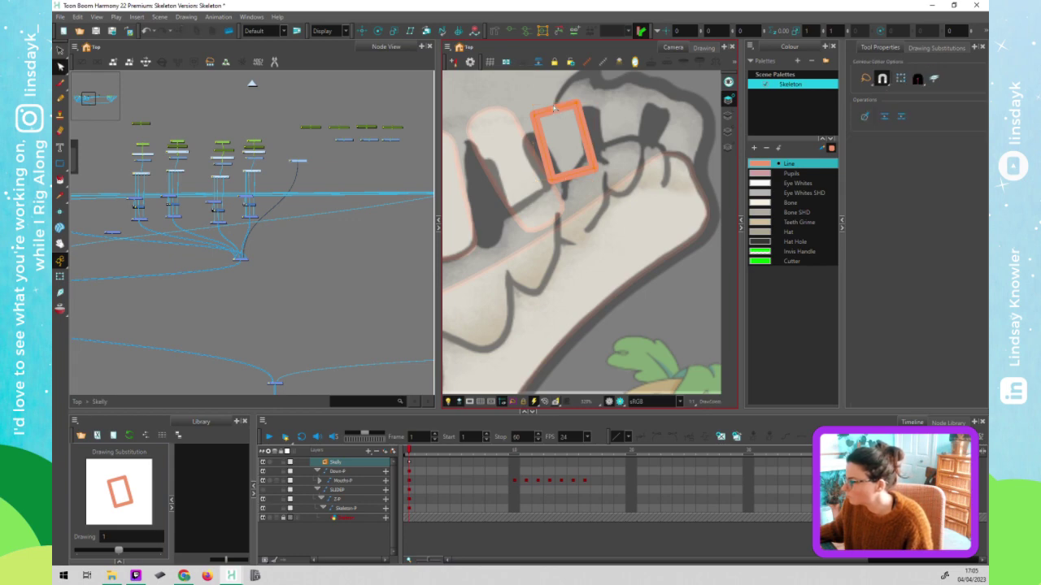
pyautogui.click(596, 176)
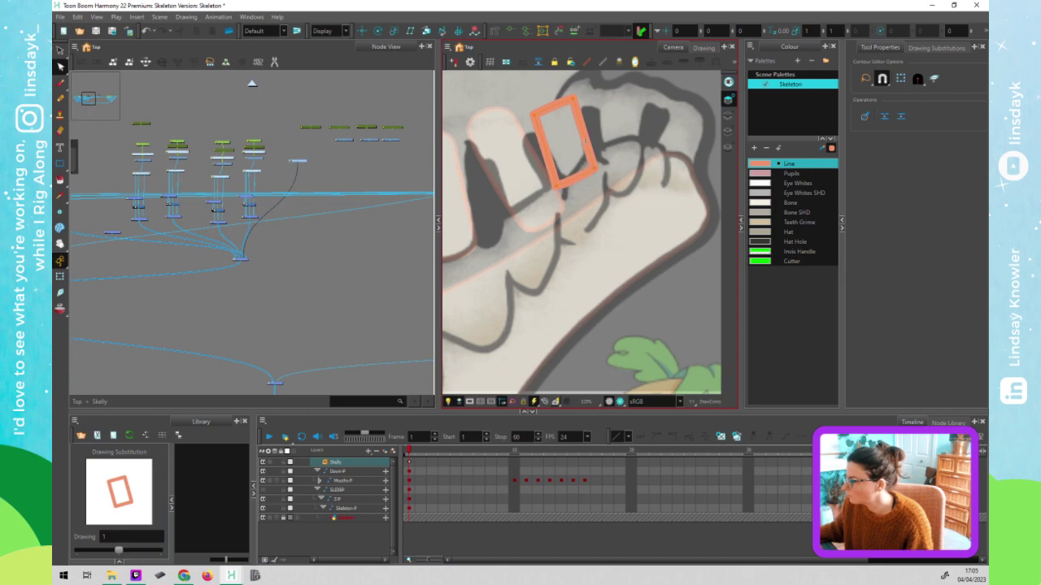
pyautogui.click(586, 138)
pyautogui.moveTo(544, 146); pyautogui.dragTo(539, 145)
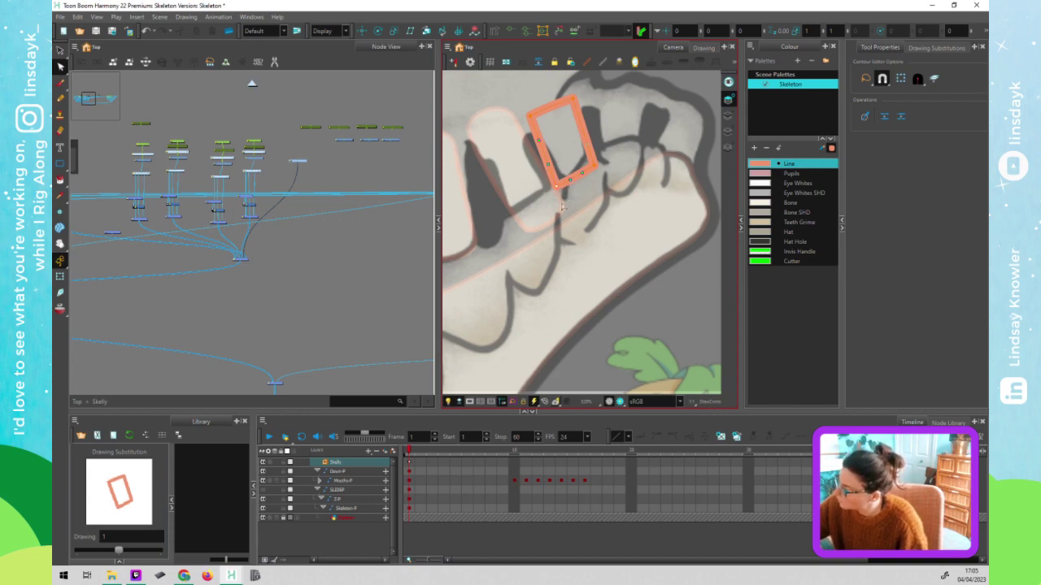
pyautogui.moveTo(567, 202); pyautogui.dragTo(564, 197)
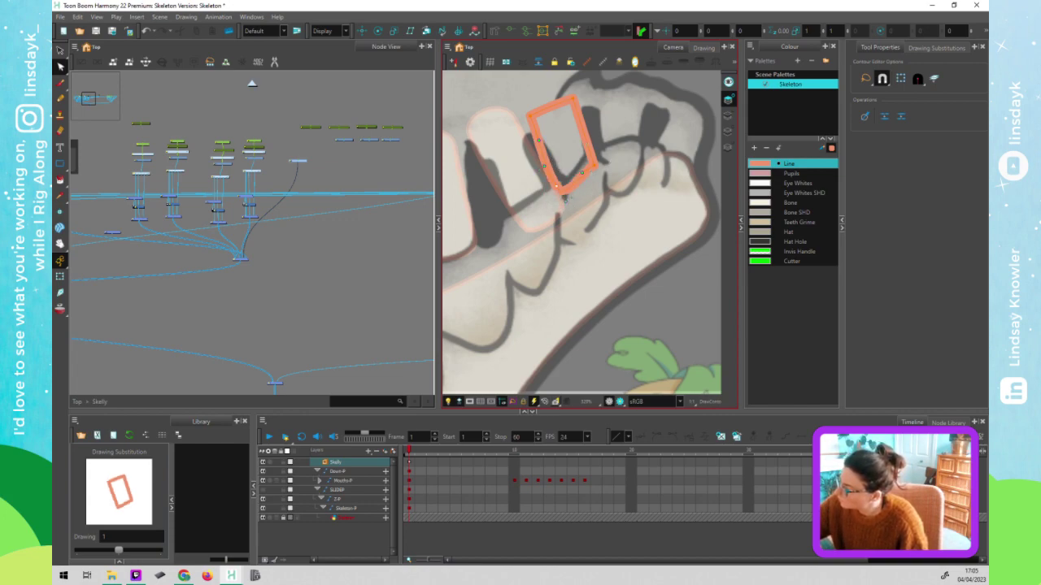
pyautogui.moveTo(601, 161); pyautogui.dragTo(574, 195)
pyautogui.click(594, 165)
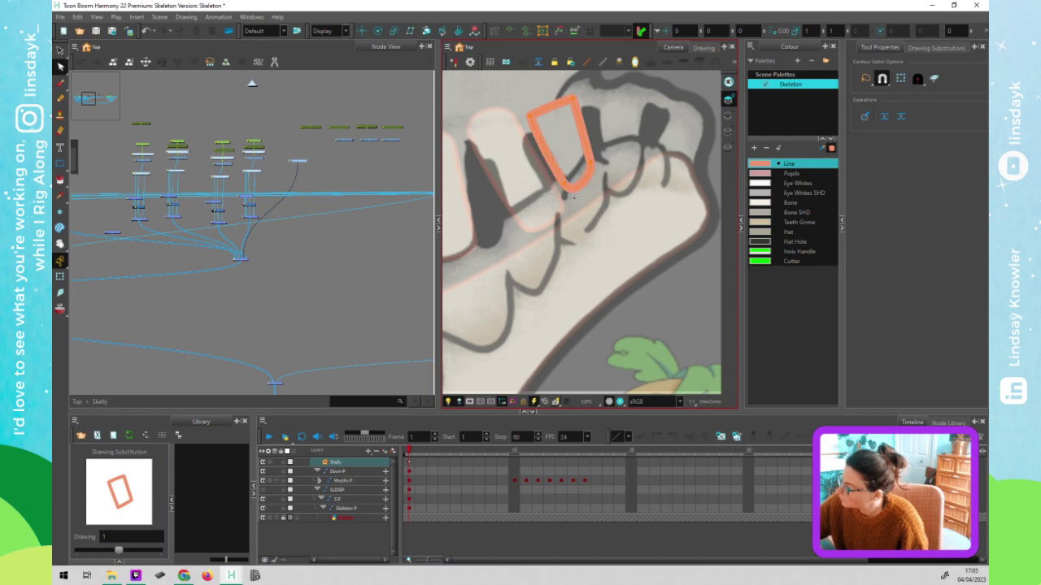
# - Curve the tooth outline's top edge and upper corners, and smooth the curve on its lower right side
pyautogui.moveTo(600, 159); pyautogui.dragTo(600, 183)
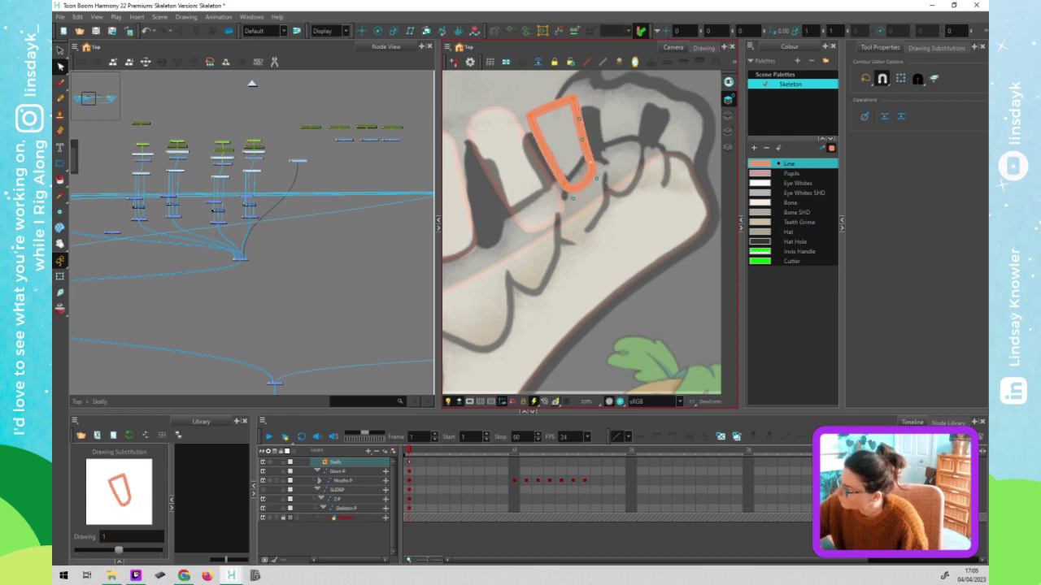
pyautogui.click(571, 86)
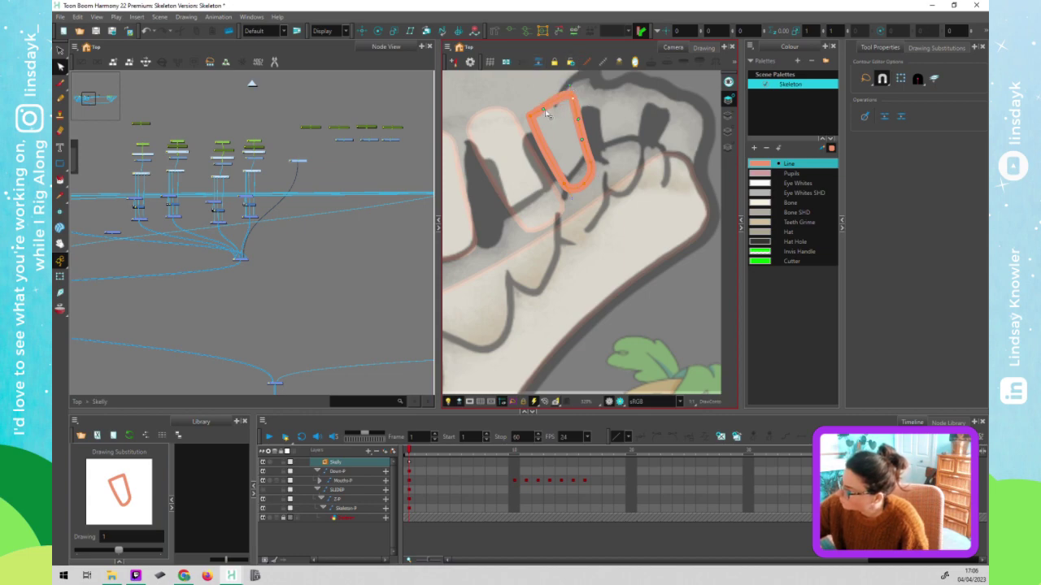
pyautogui.click(526, 103)
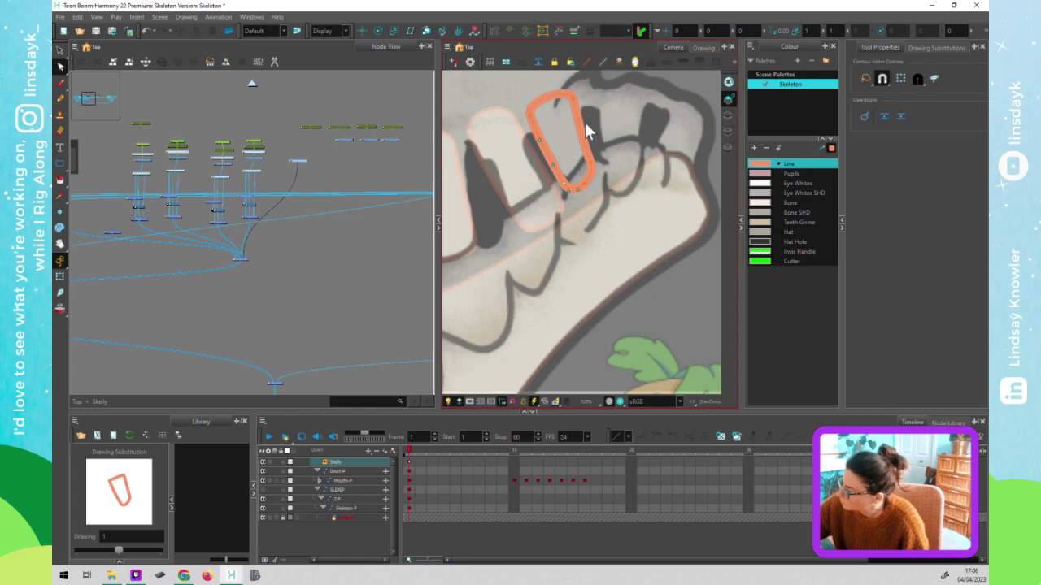
pyautogui.moveTo(595, 162); pyautogui.dragTo(603, 186)
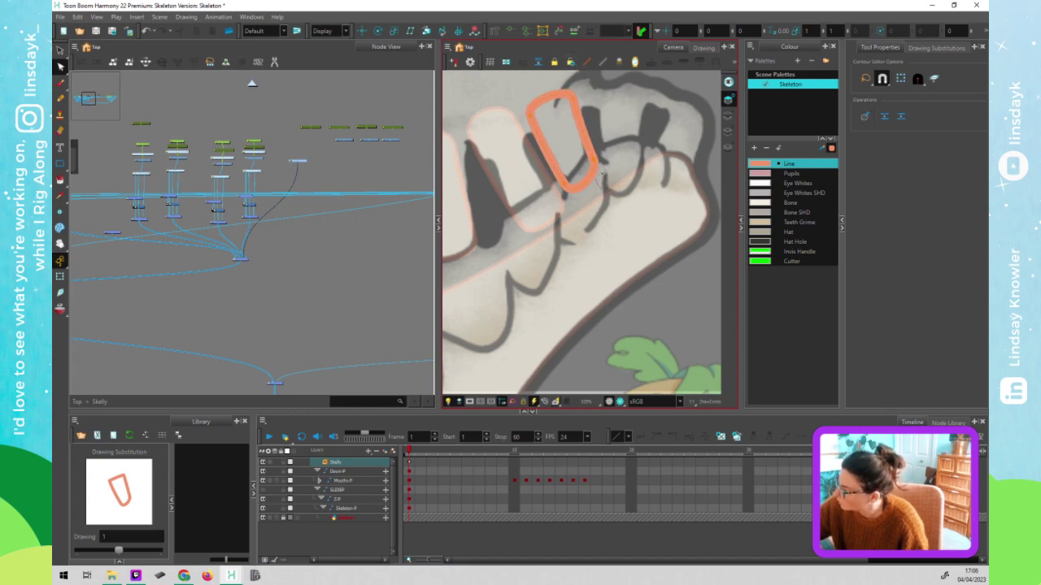
pyautogui.click(594, 162)
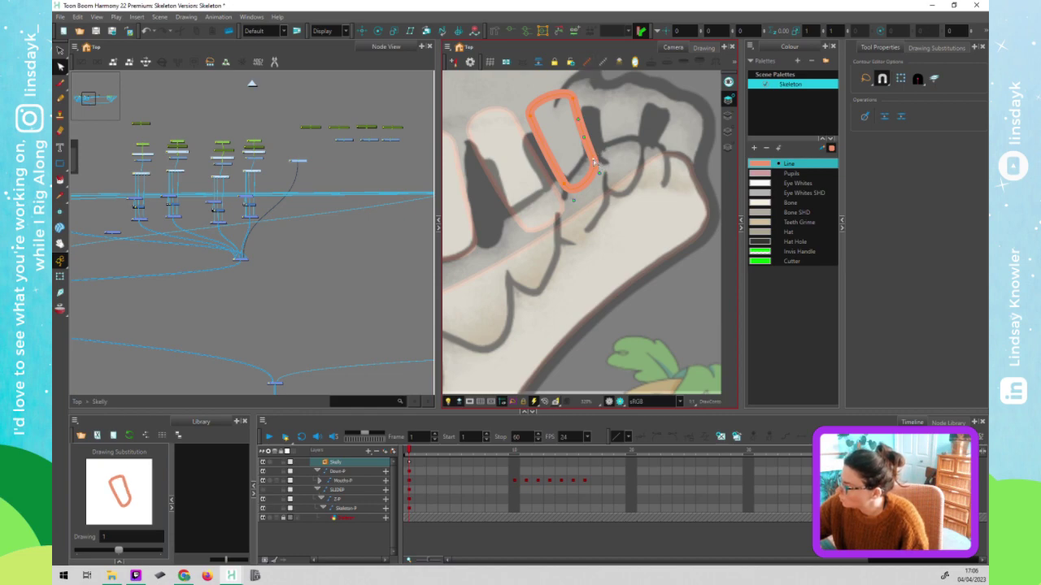
# - Set the Line colour's alpha to 153 so the sketch shows through the tooth outline
pyautogui.doubleClick(768, 166)
pyautogui.click(604, 300)
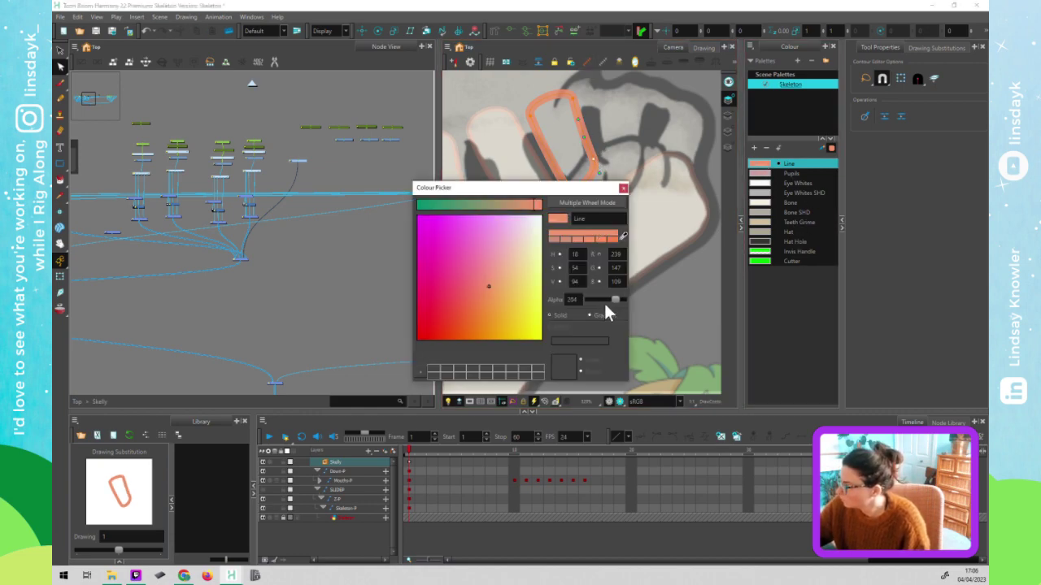
pyautogui.click(602, 300)
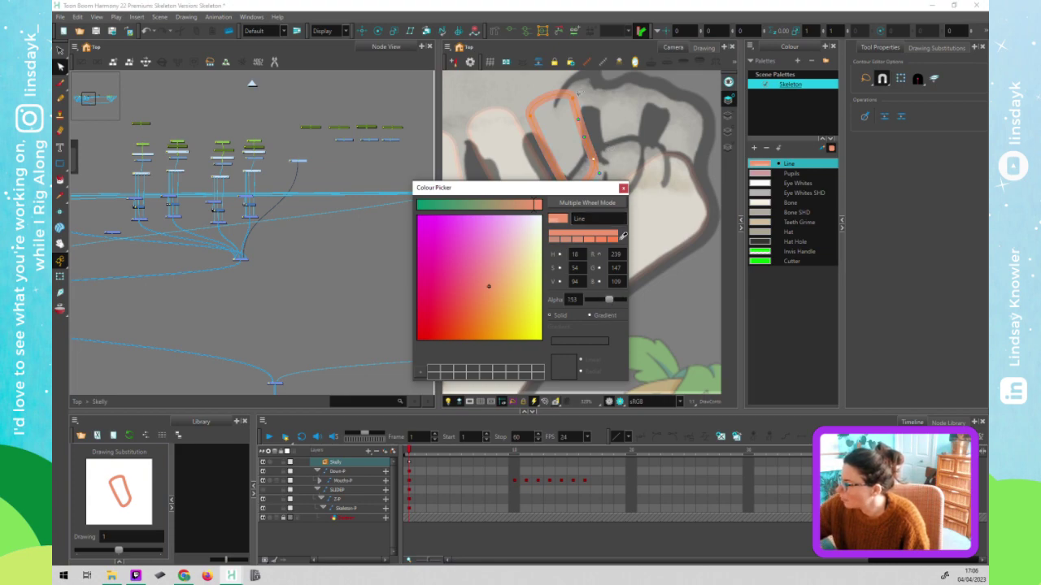
# - Close the colour picker and refine the tooth outline's right side, pulling its lower right curve outward
pyautogui.click(579, 98)
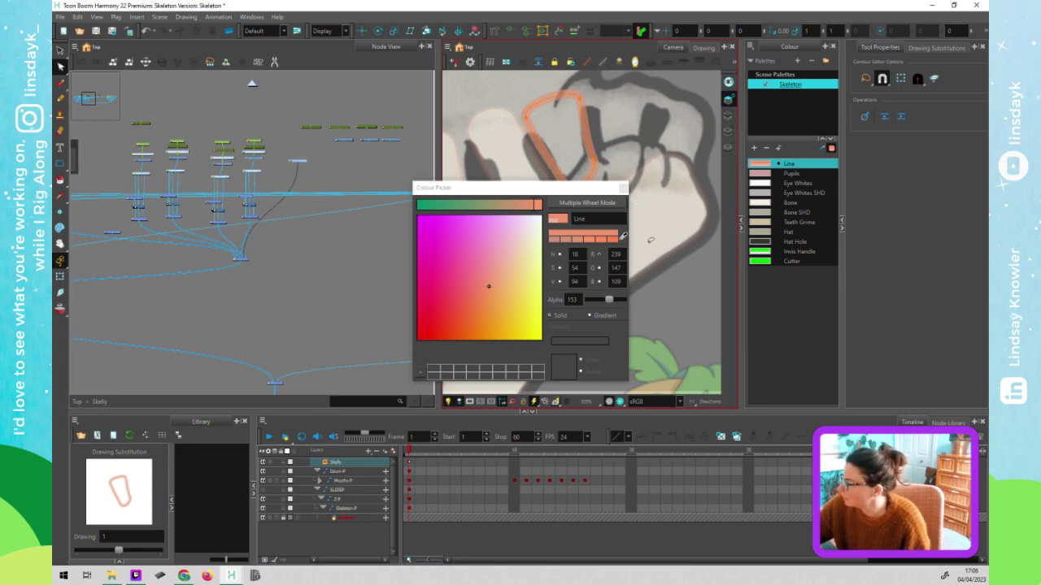
pyautogui.click(623, 190)
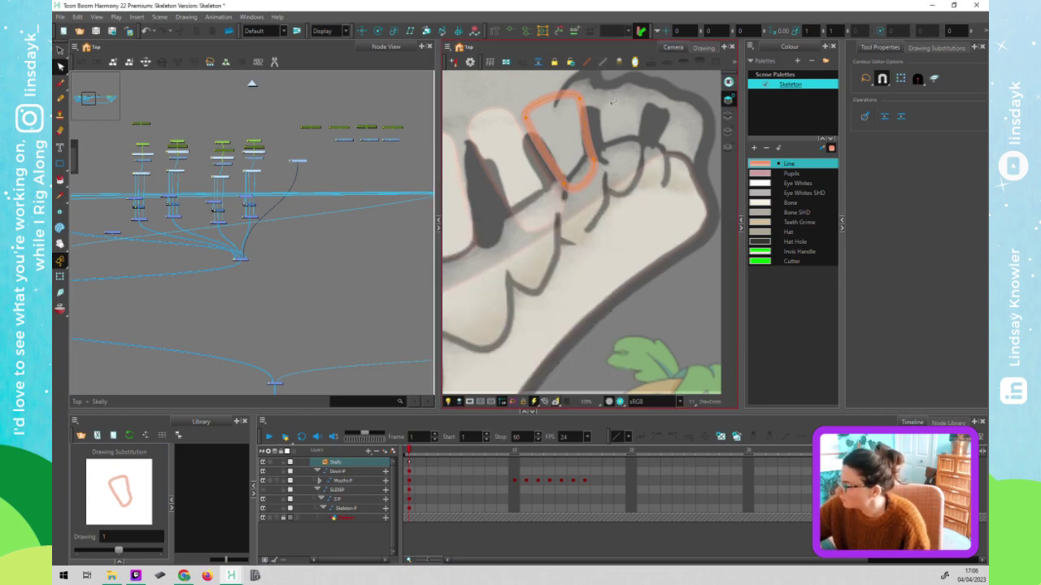
pyautogui.click(599, 118)
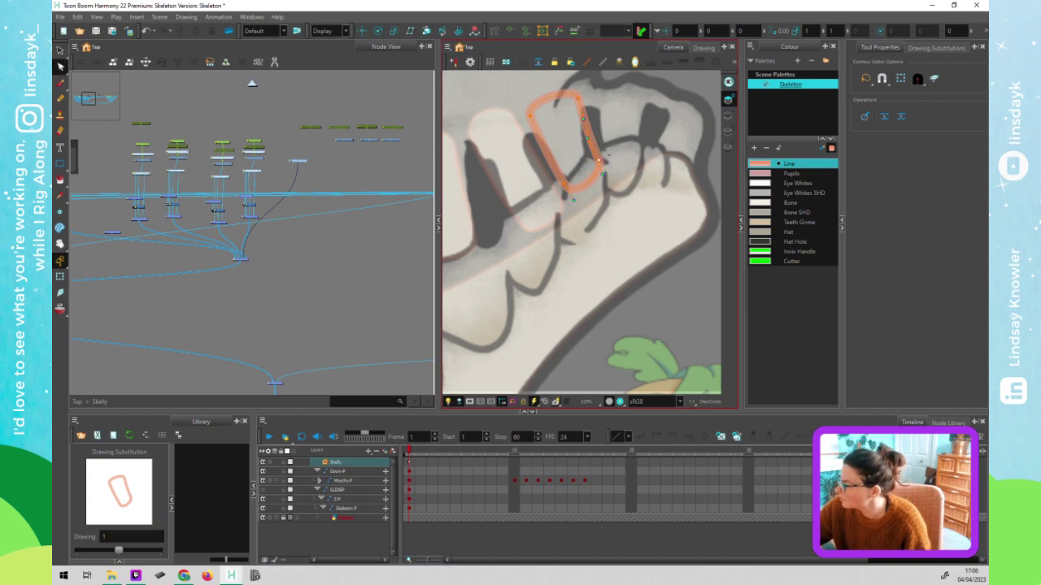
pyautogui.click(572, 147)
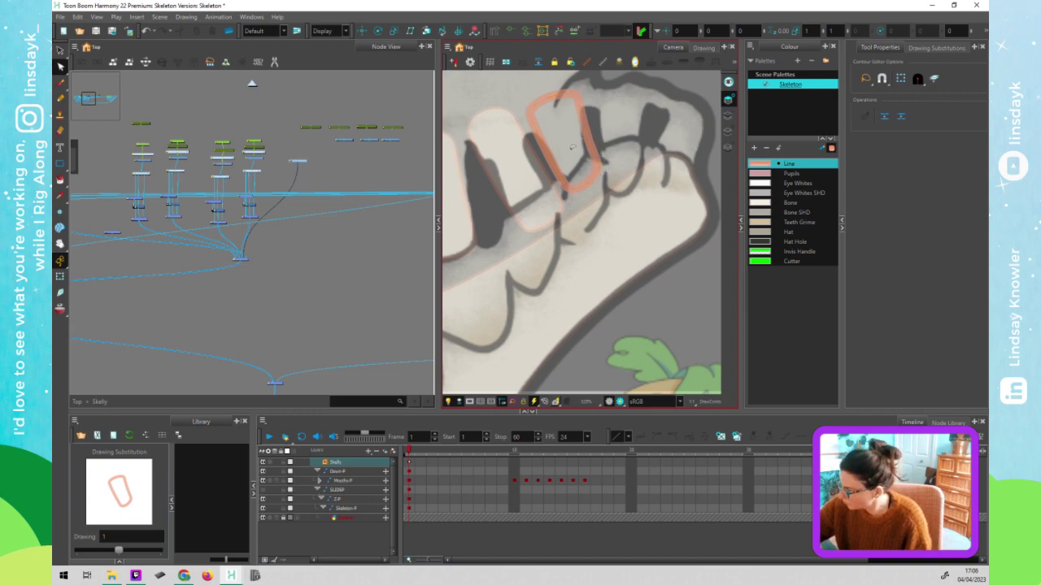
pyautogui.click(576, 154)
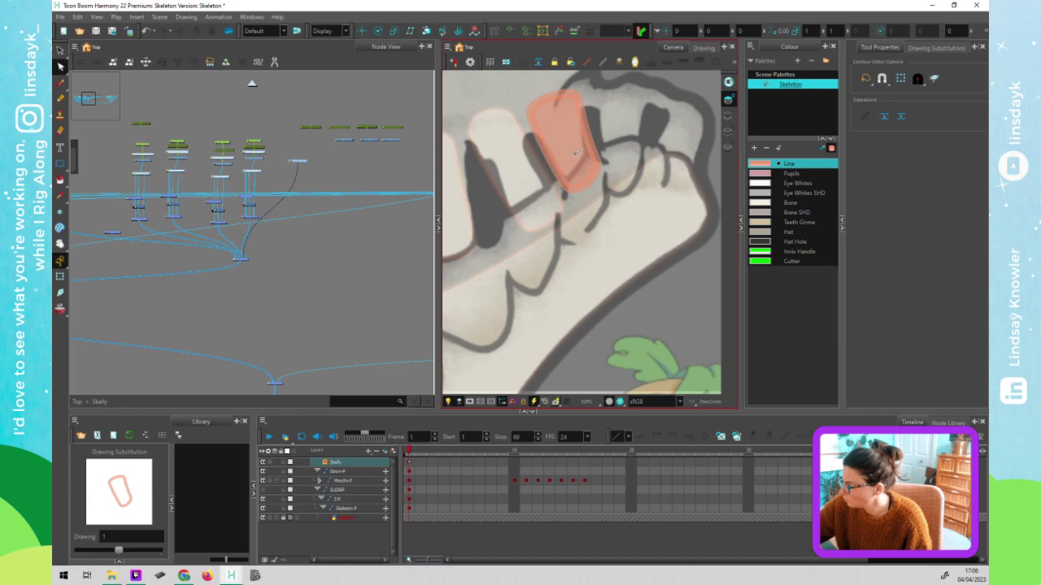
pyautogui.hotkey('alt', 's')
pyautogui.click(572, 155)
pyautogui.press('Delete')
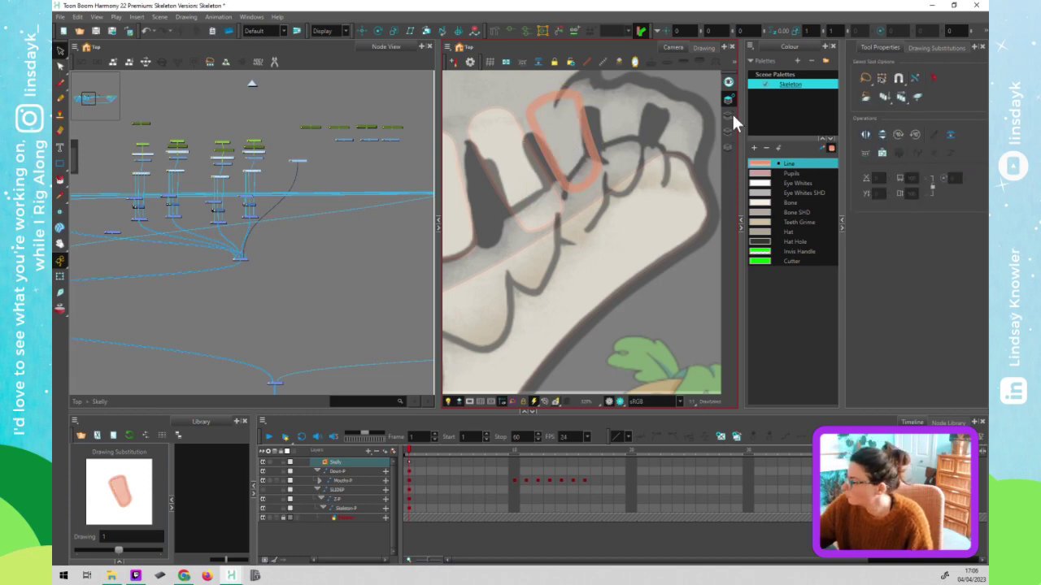
# - Fill the tooth with the Bone colour on a separate art layer from its outline
pyautogui.click(729, 130)
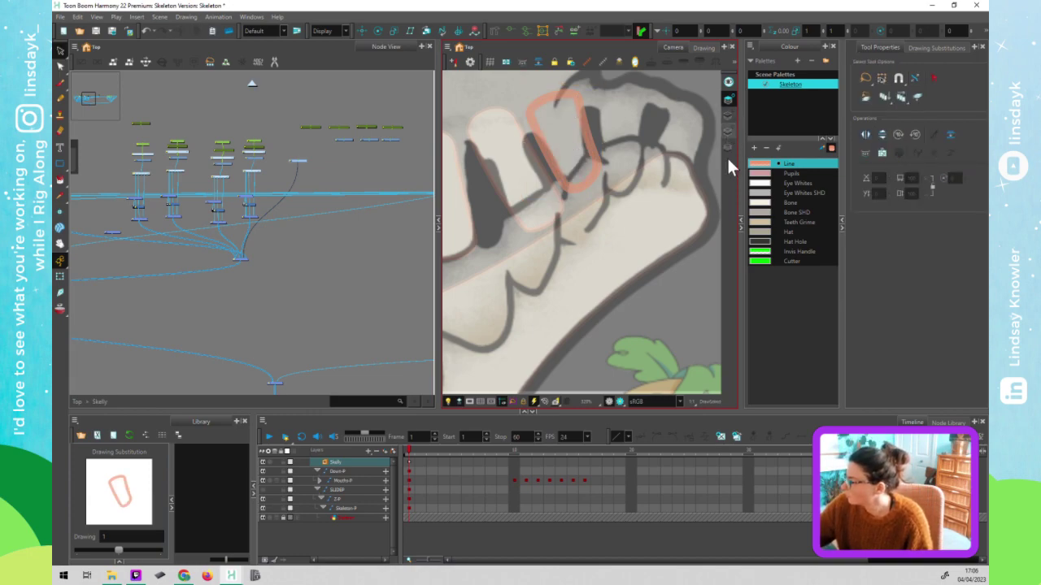
pyautogui.click(793, 203)
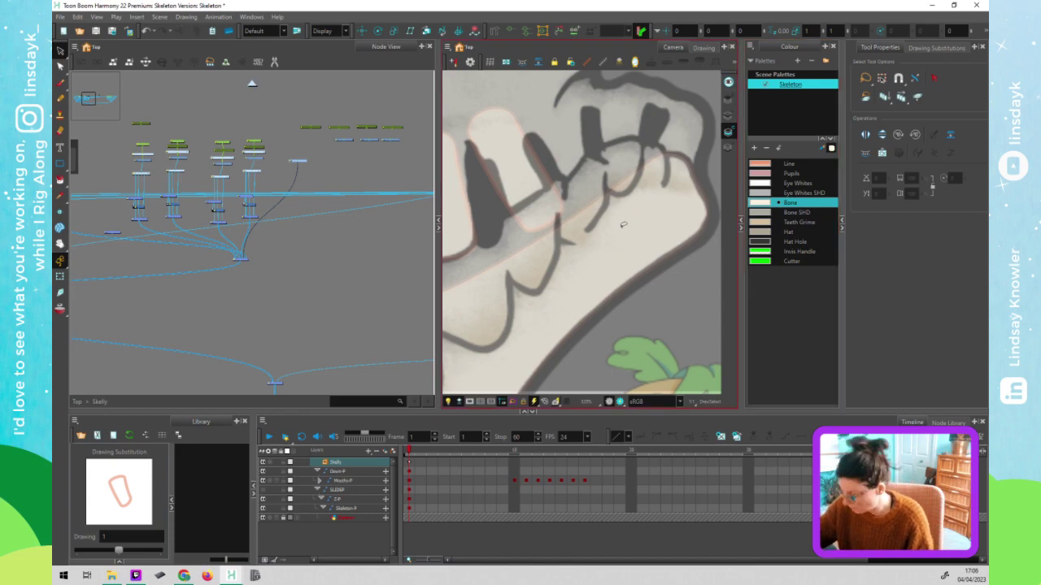
pyautogui.hotkey('ctrl', 'z')
pyautogui.click(790, 202)
pyautogui.click(728, 96)
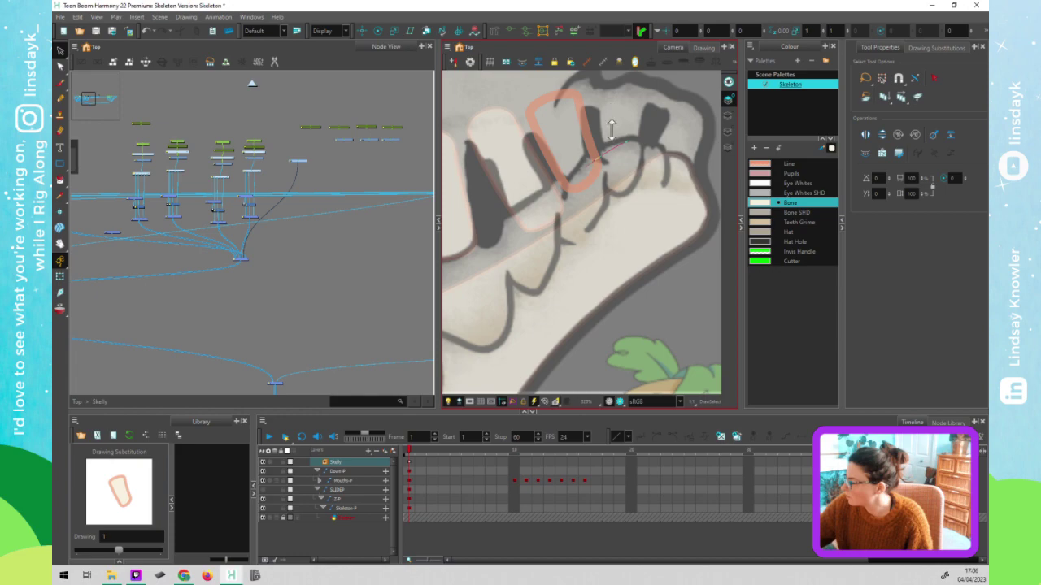
# - Check which art layers hold the tooth's outline and its Bone fill, selecting the artwork on each layer
pyautogui.click(606, 156)
pyautogui.click(728, 115)
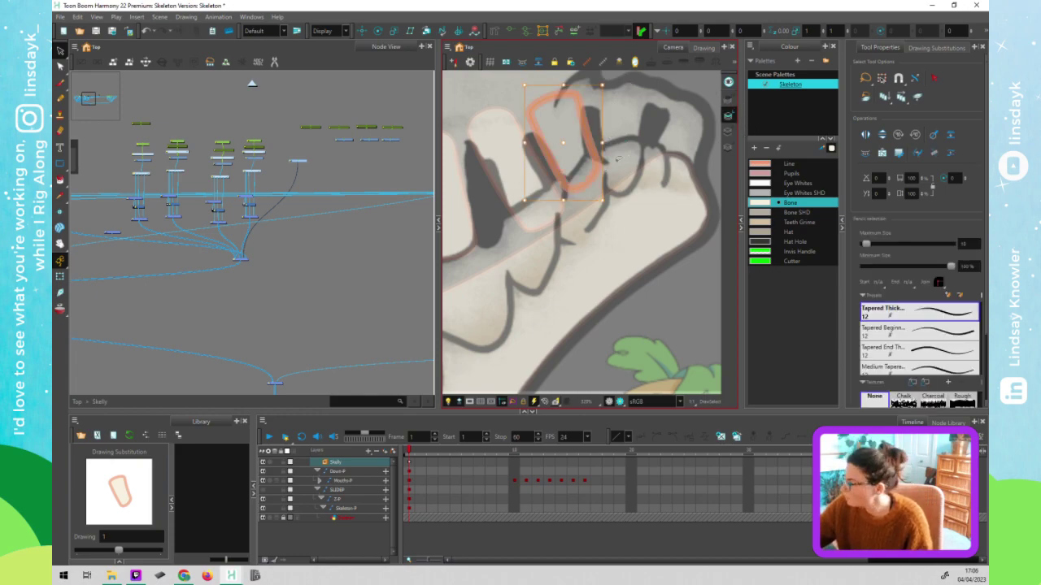
pyautogui.click(727, 116)
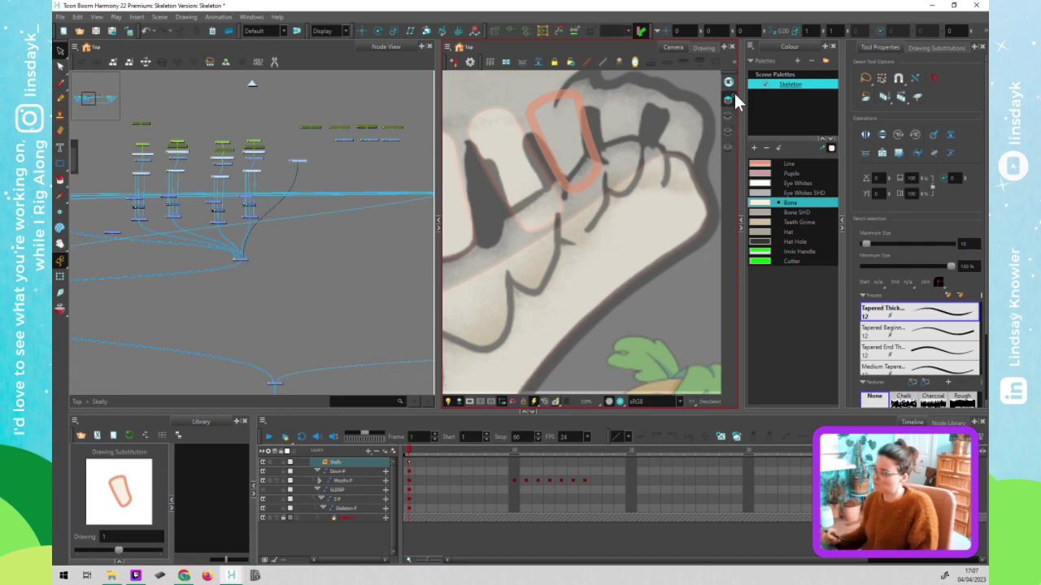
pyautogui.click(729, 99)
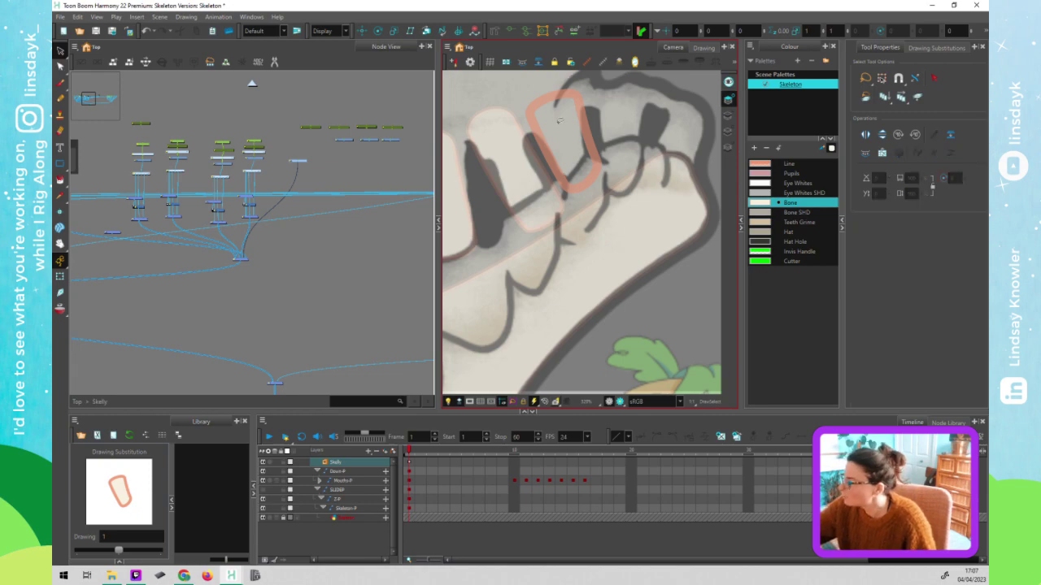
pyautogui.hotkey('alt', 'b')
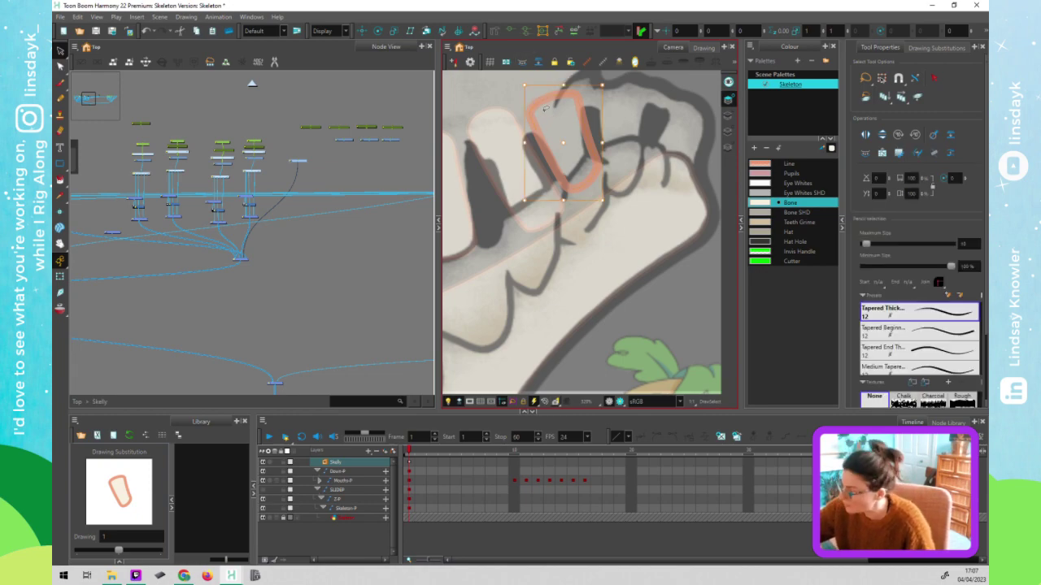
pyautogui.hotkey('alt', 'q')
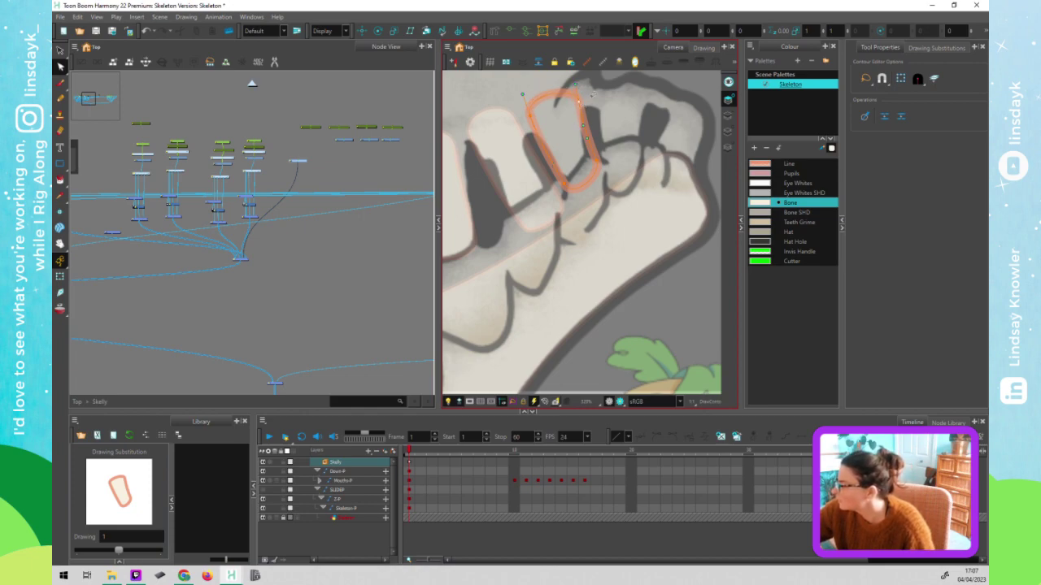
pyautogui.click(537, 127)
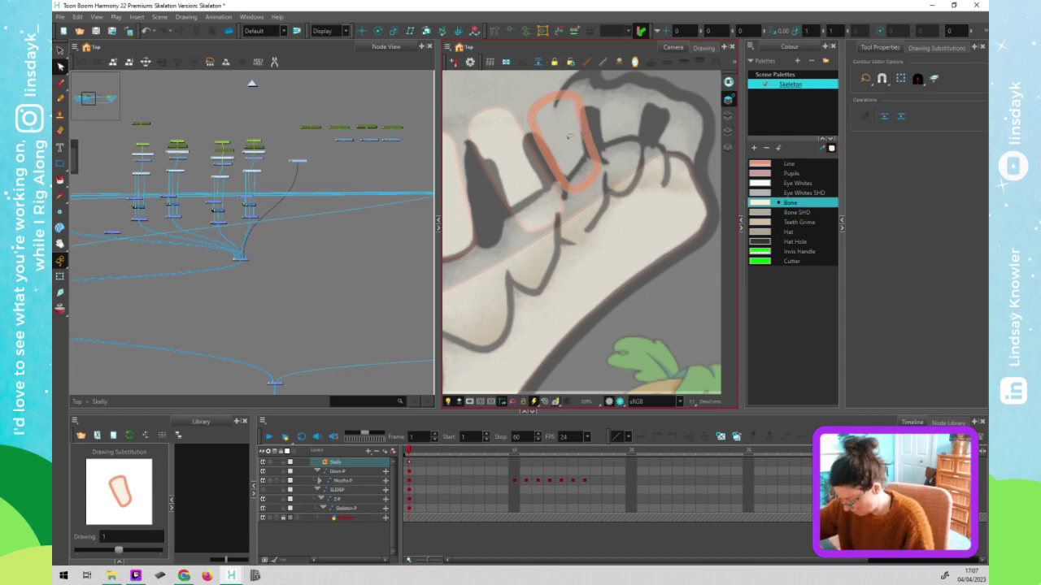
pyautogui.click(571, 144)
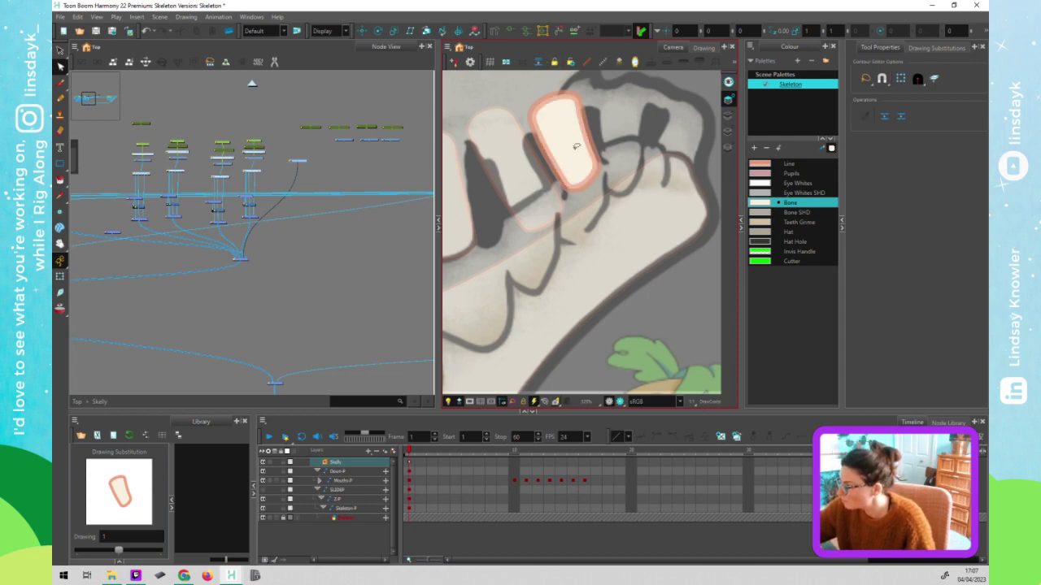
pyautogui.hotkey('alt', 's')
pyautogui.hotkey('ctrl', 'z')
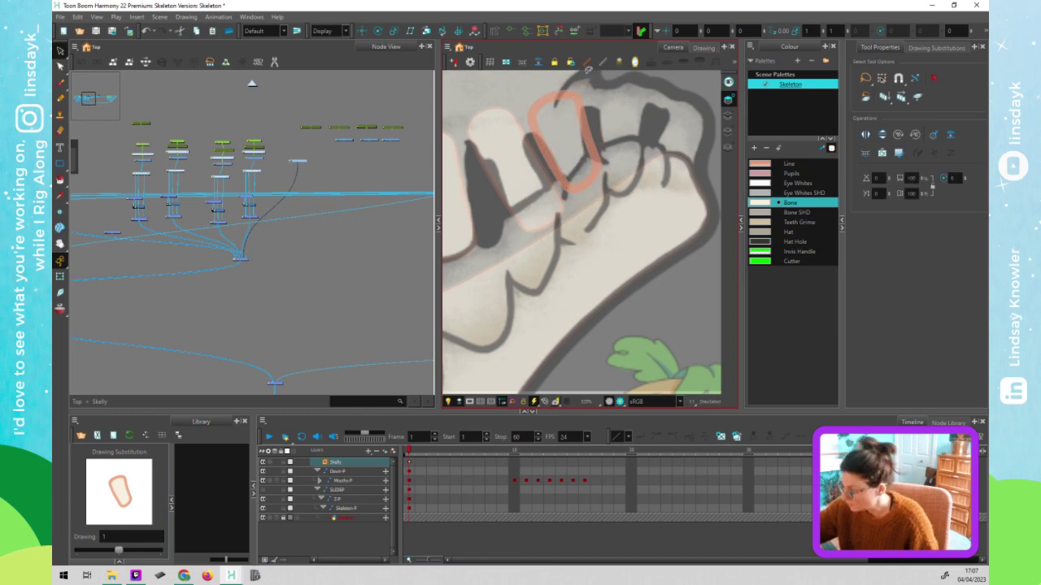
pyautogui.click(728, 129)
pyautogui.click(586, 166)
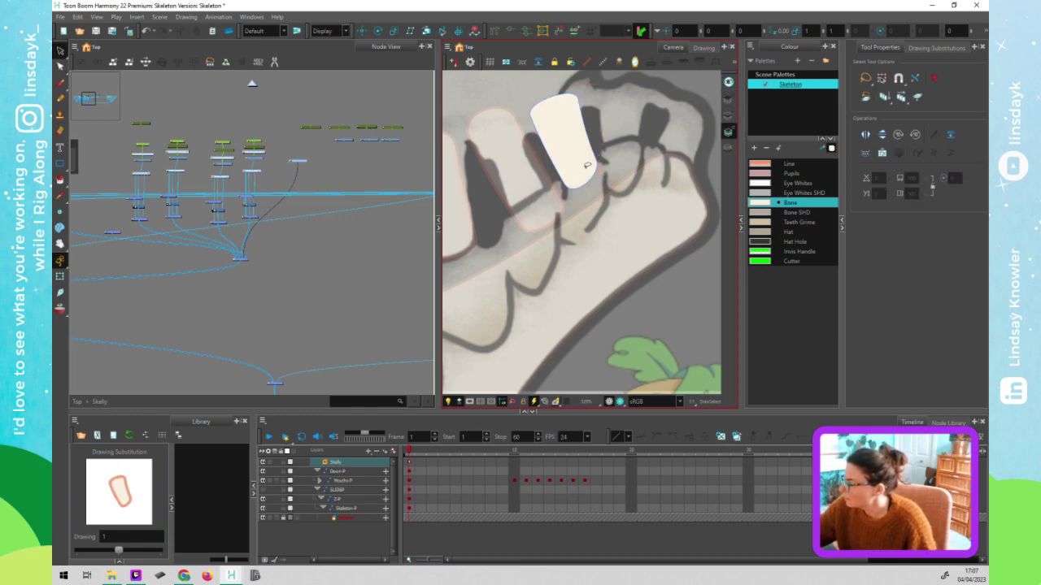
pyautogui.hotkey('ctrl', 'z')
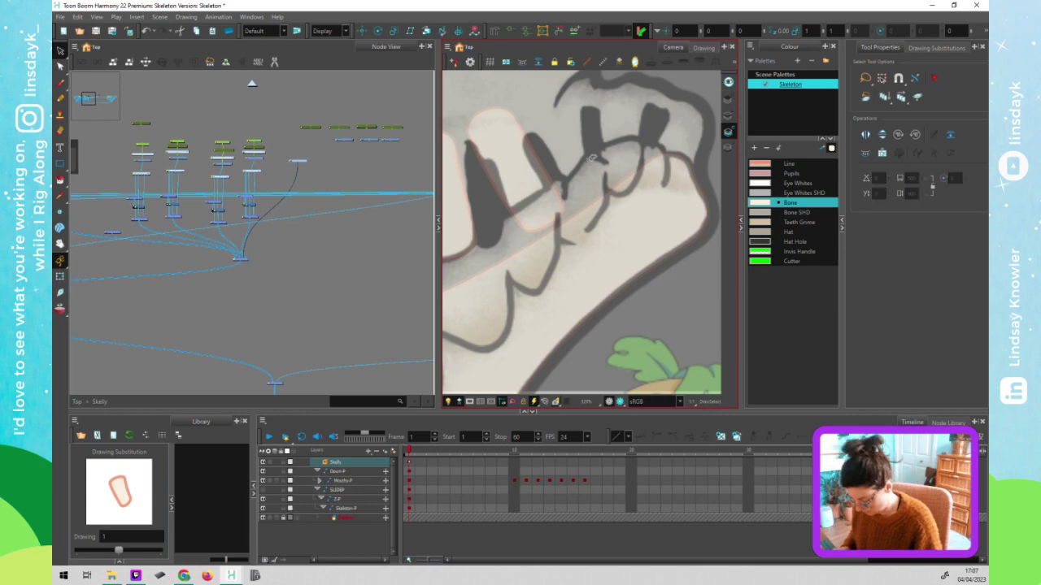
pyautogui.hotkey('ctrl', 'shift', 'z')
pyautogui.click(729, 115)
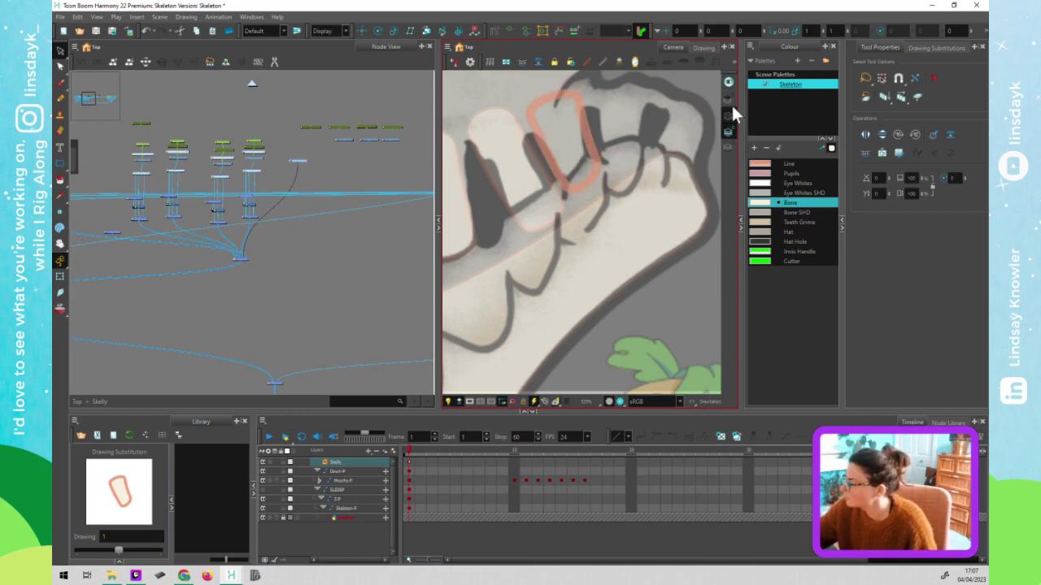
pyautogui.click(599, 144)
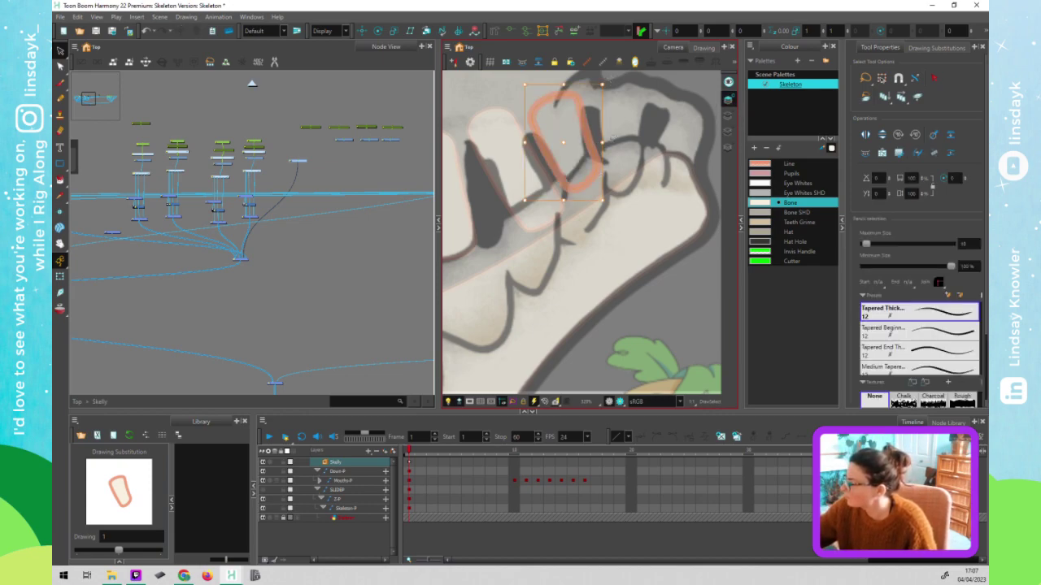
pyautogui.click(728, 113)
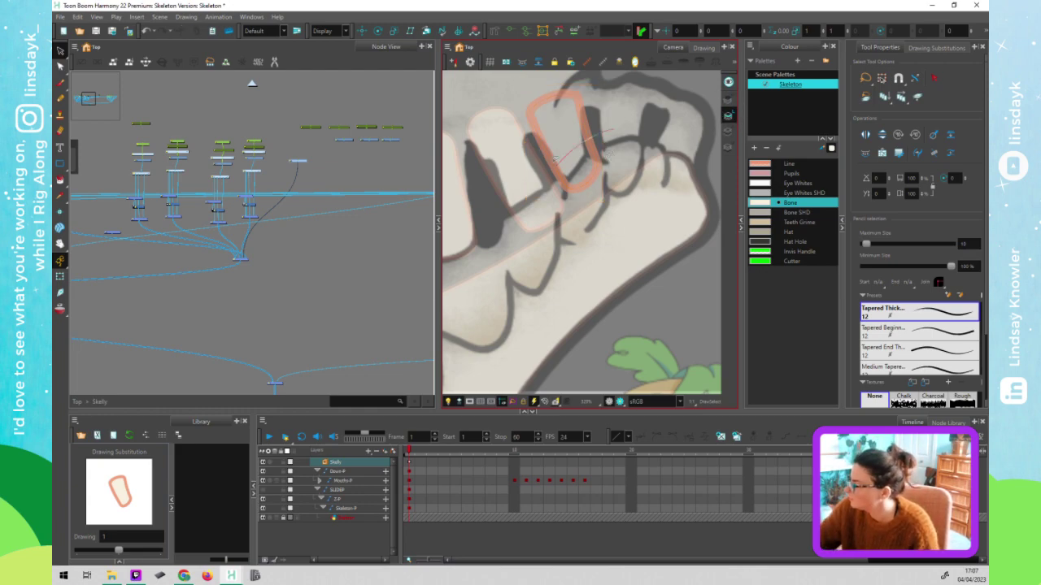
pyautogui.click(554, 160)
pyautogui.hotkey('ctrl', 'z')
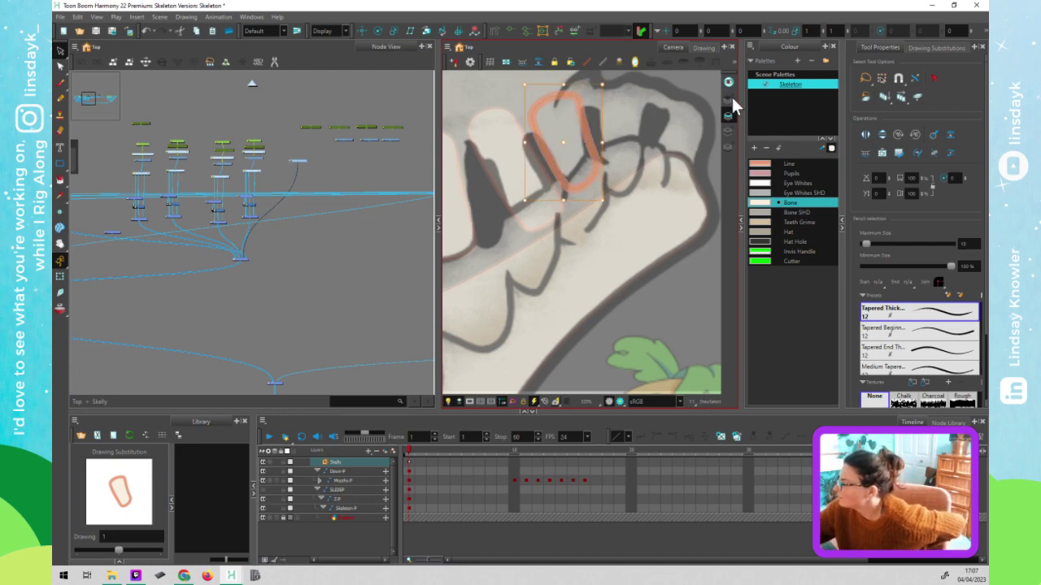
# - Delete the top edge of the tooth outline on the uppermost art layer, leaving an open U-shaped stroke
pyautogui.click(555, 94)
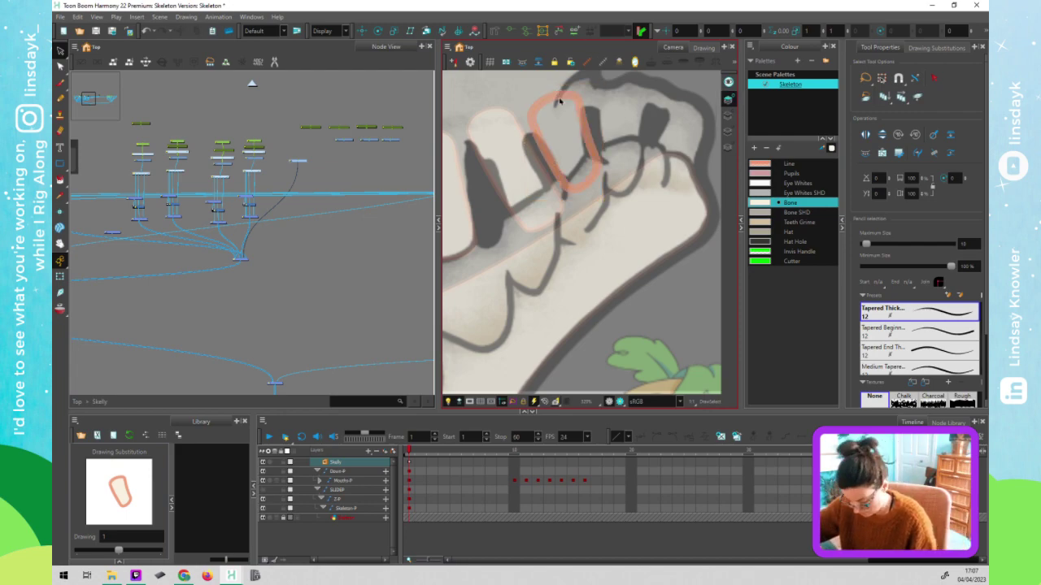
pyautogui.hotkey('alt', 'q')
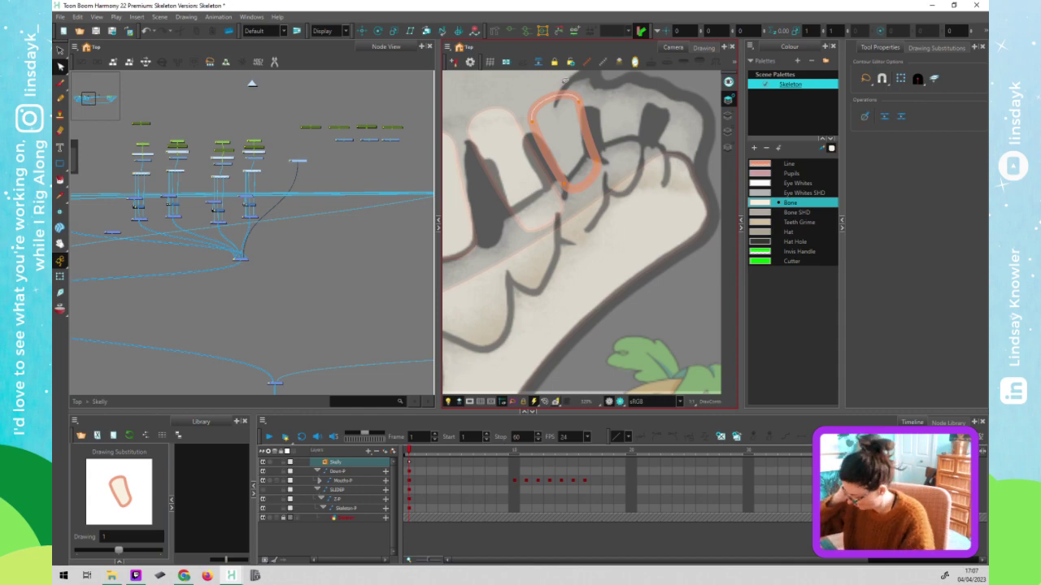
pyautogui.press('Delete')
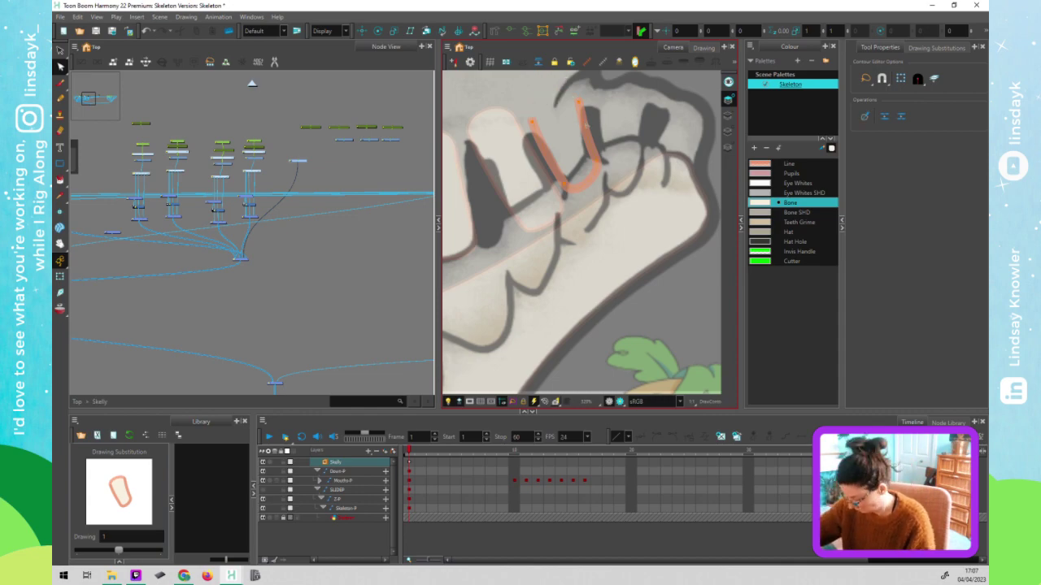
# - Taper both open ends of the U-shaped outline to points and adjust the stroke thickness along its two sides
pyautogui.hotkey('alt', 'x')
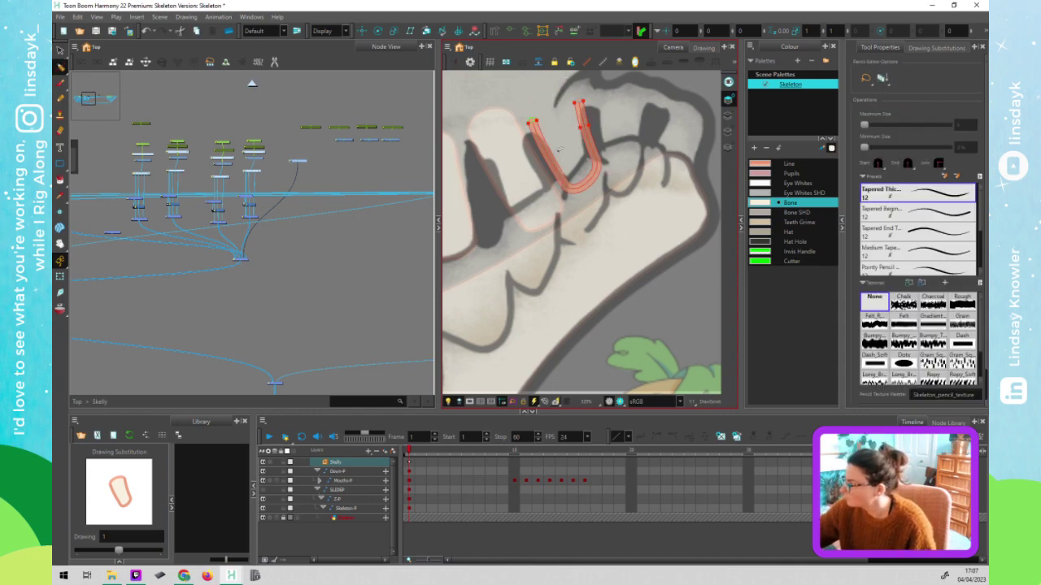
pyautogui.moveTo(531, 120); pyautogui.dragTo(540, 147)
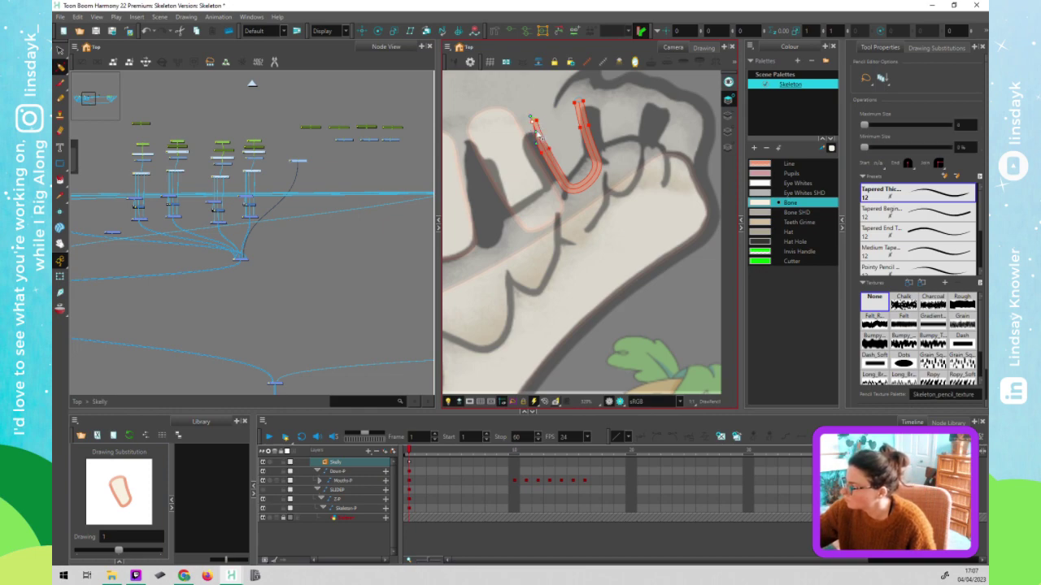
pyautogui.moveTo(576, 97); pyautogui.dragTo(585, 116)
pyautogui.press('Escape')
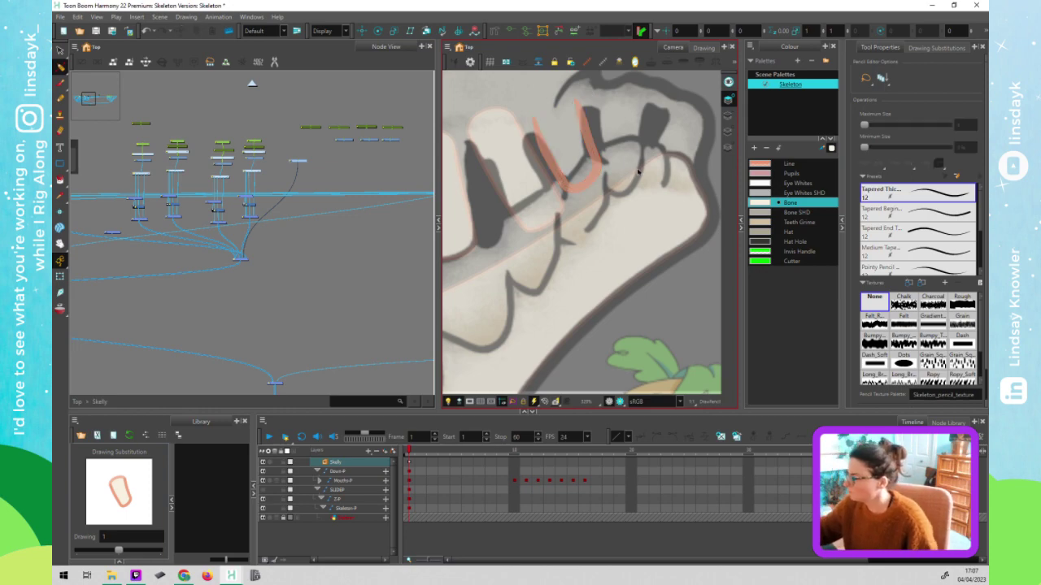
pyautogui.click(558, 169)
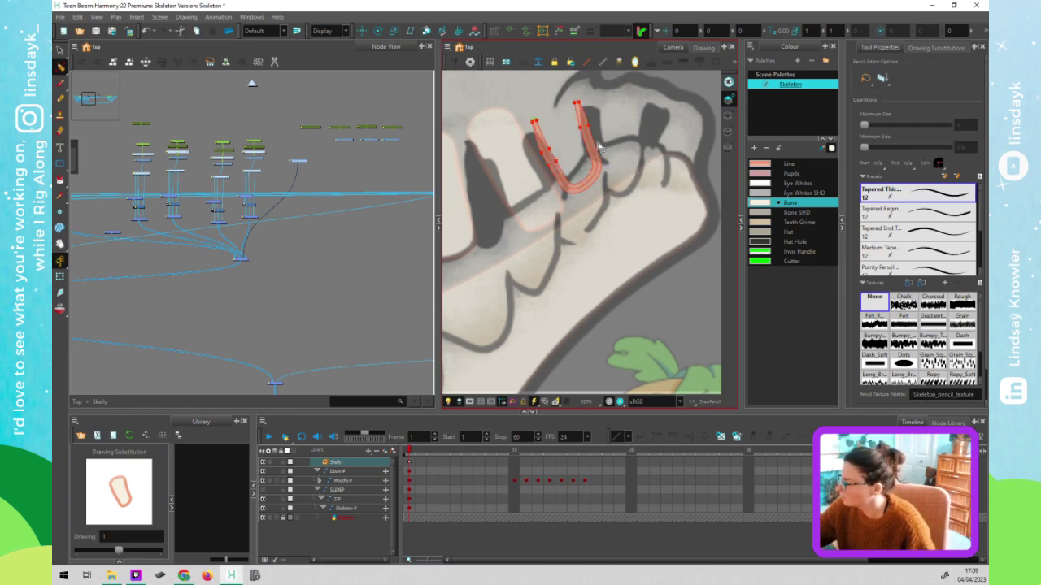
pyautogui.keyDown('shift'); pyautogui.click(585, 122); pyautogui.keyUp('shift')
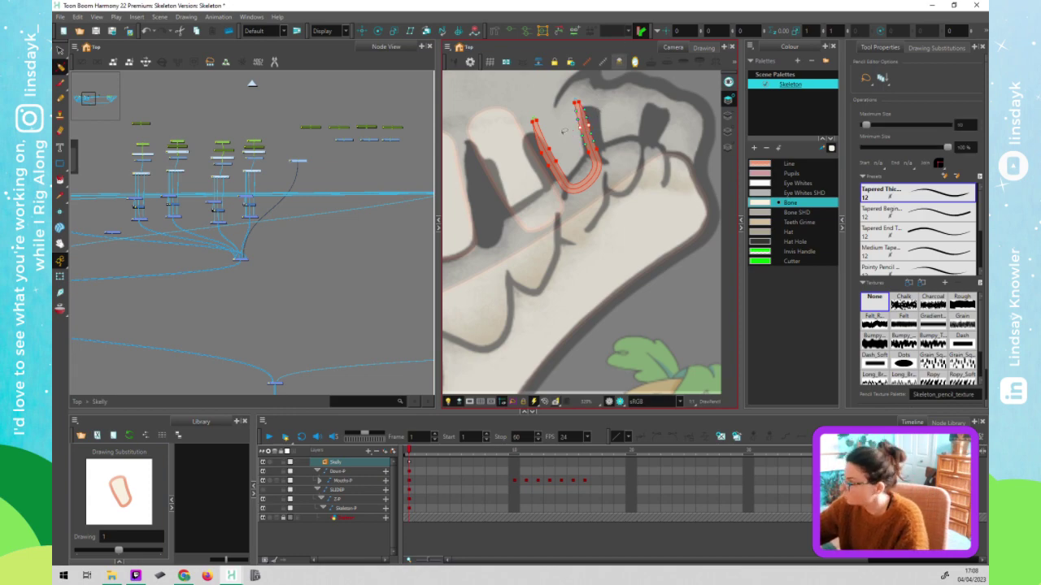
pyautogui.click(624, 122)
pyautogui.click(628, 147)
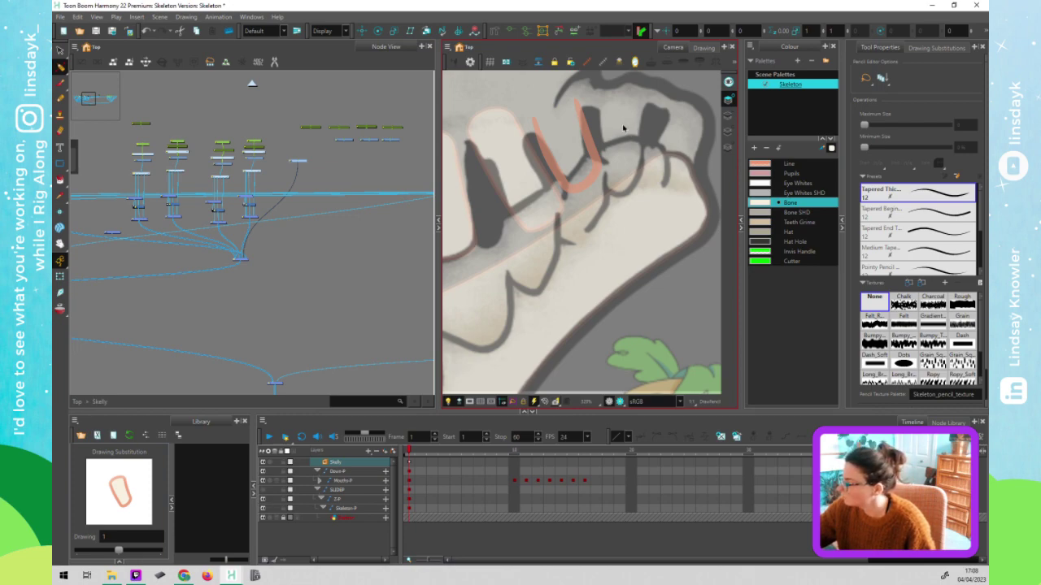
# - Add a peg above the new tooth's drawing node in the node network
pyautogui.hotkey('alt', 's')
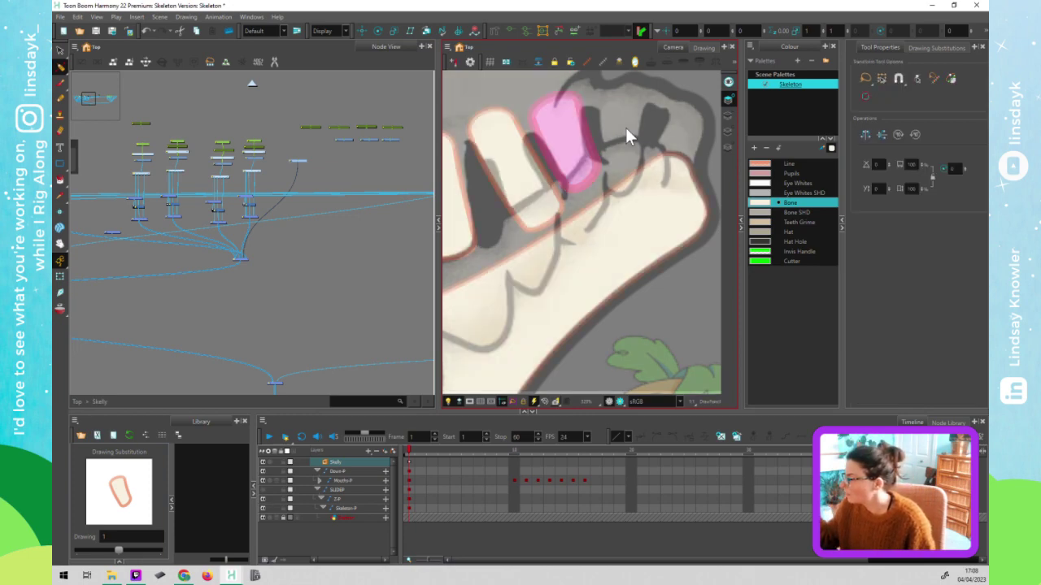
pyautogui.click(303, 162)
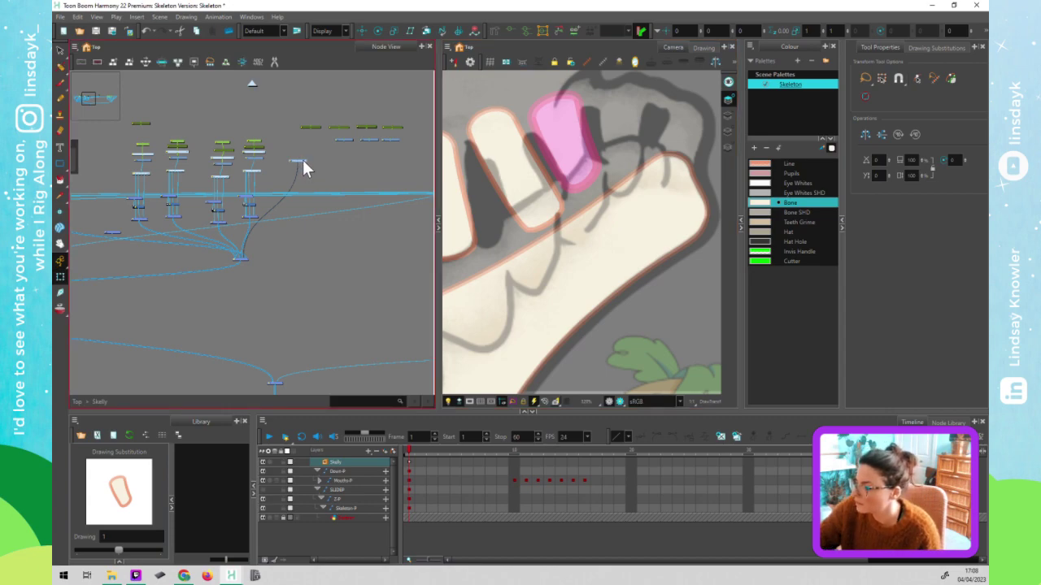
pyautogui.click(299, 161)
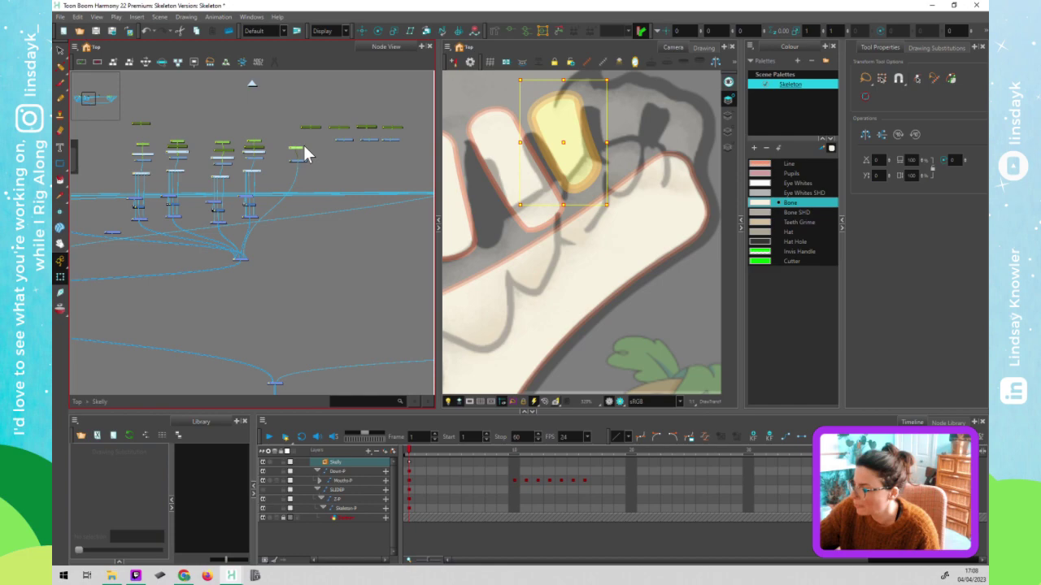
# - Rig the tooth with a closed curve deformer, placing points at its two upper corners, lower right side and bottom
pyautogui.click(461, 59)
pyautogui.click(324, 168)
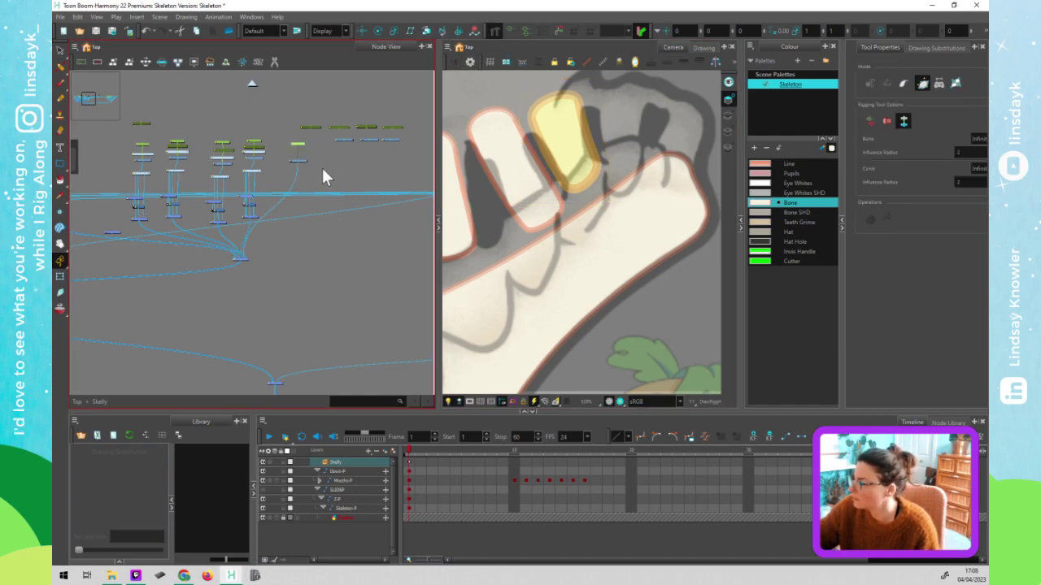
pyautogui.click(533, 117)
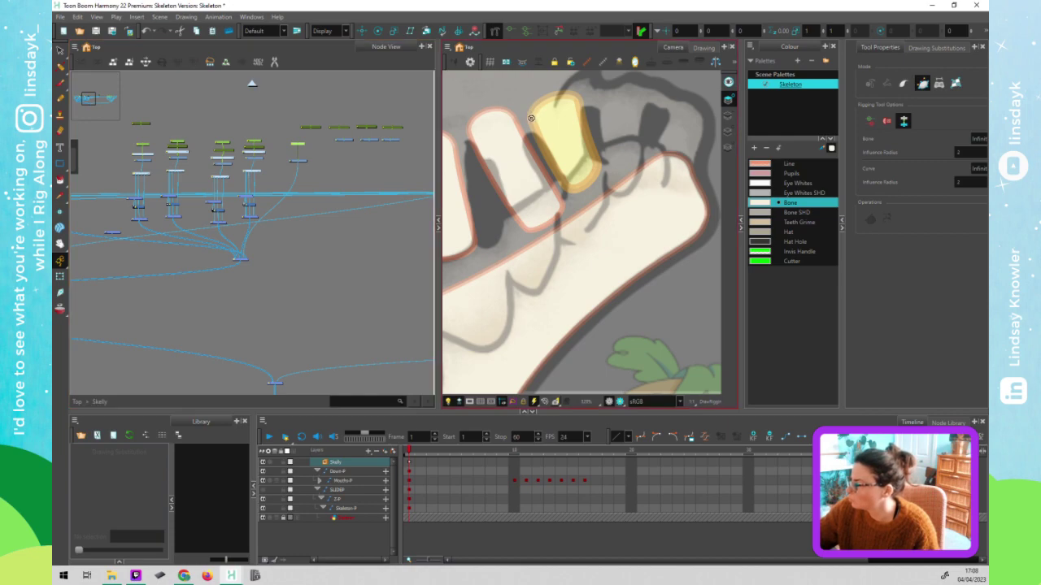
pyautogui.click(579, 99)
pyautogui.click(599, 170)
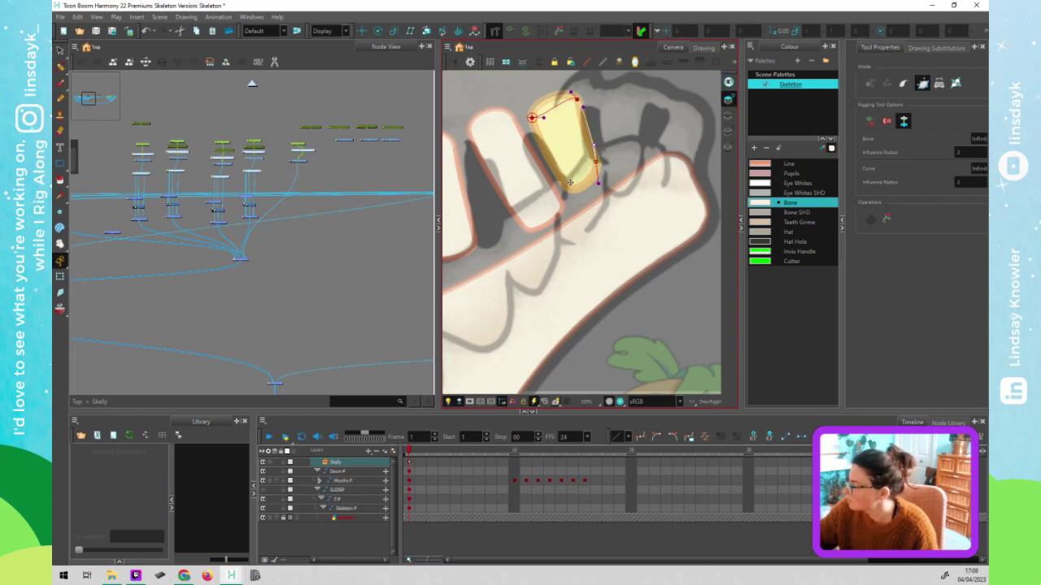
pyautogui.click(571, 189)
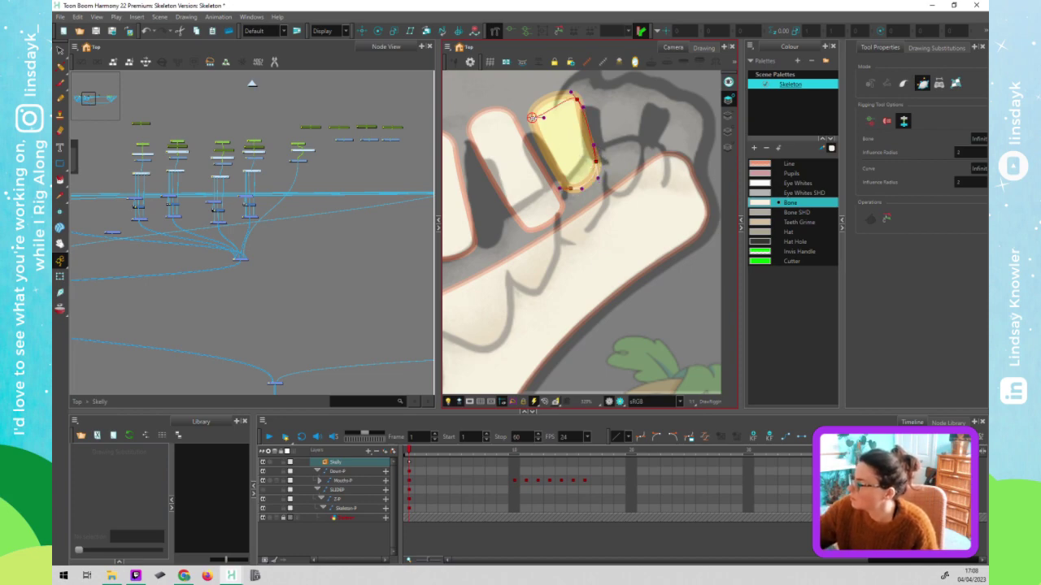
pyautogui.click(532, 118)
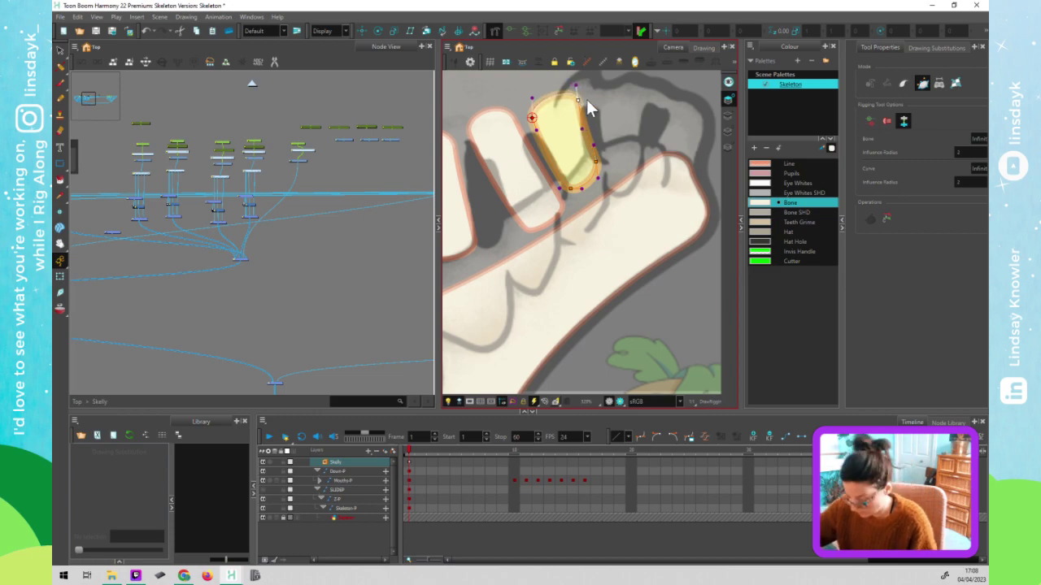
# - Adjust the new tooth's curve deformer points and handles along the top, sides and bottom to follow its outline
pyautogui.scroll(3, 585, 130)
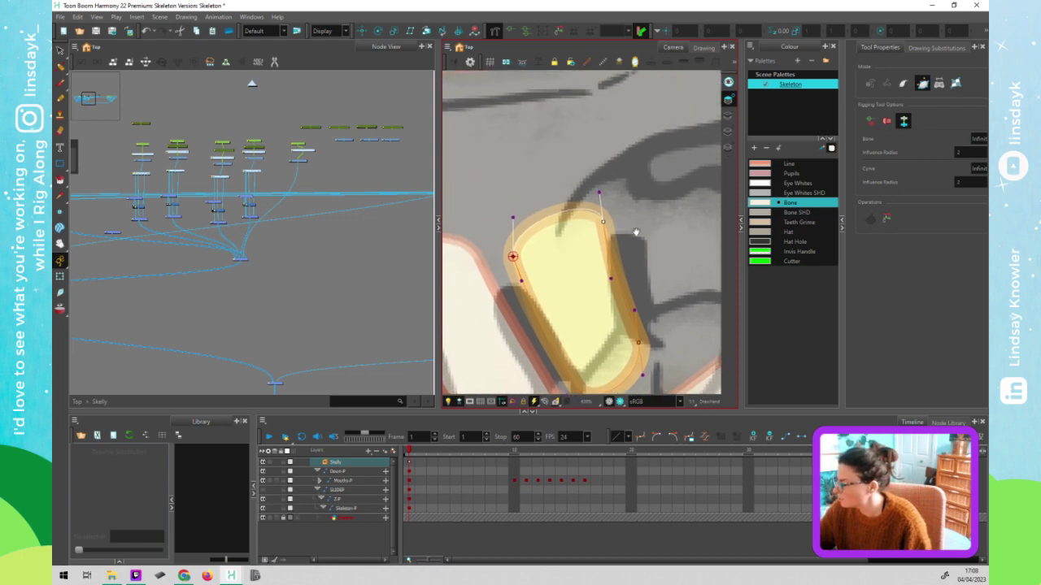
pyautogui.click(614, 281)
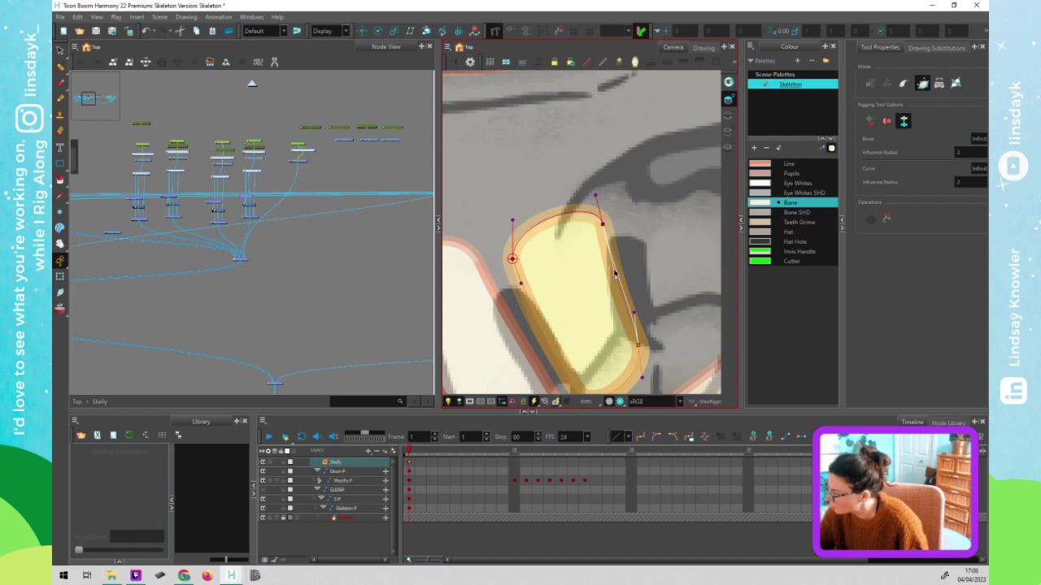
pyautogui.click(522, 289)
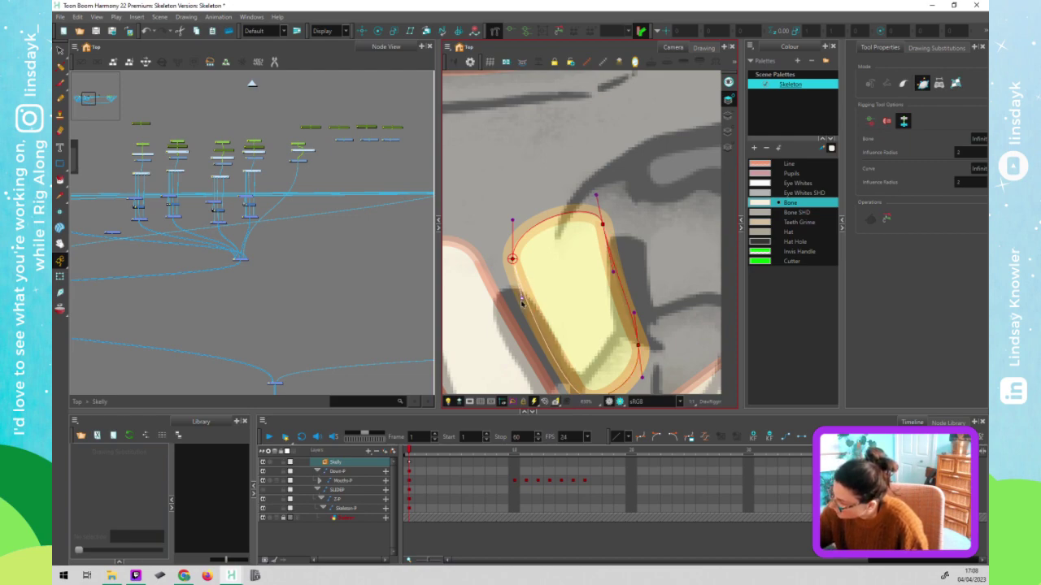
pyautogui.click(512, 259)
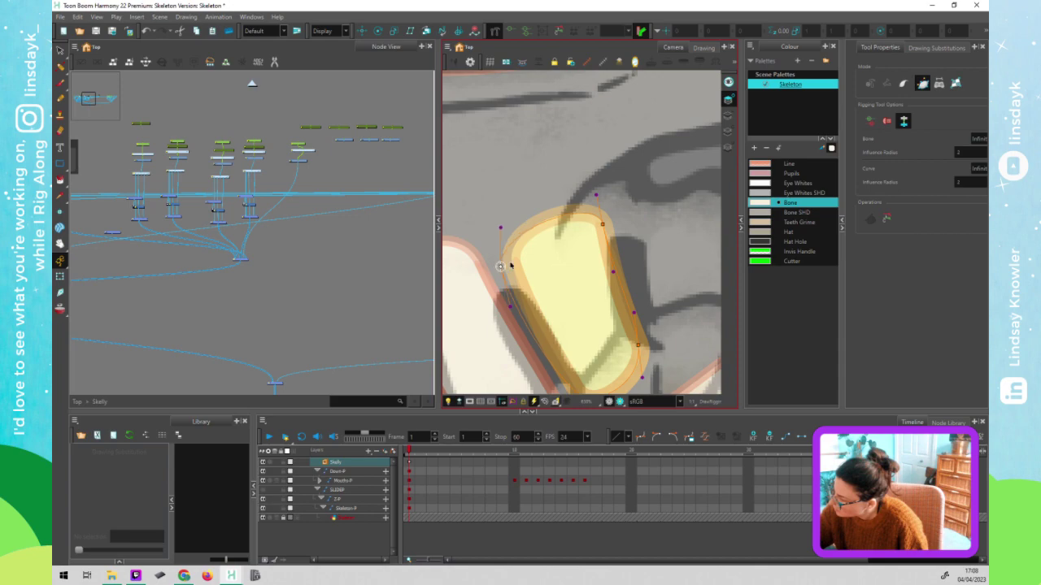
pyautogui.click(511, 222)
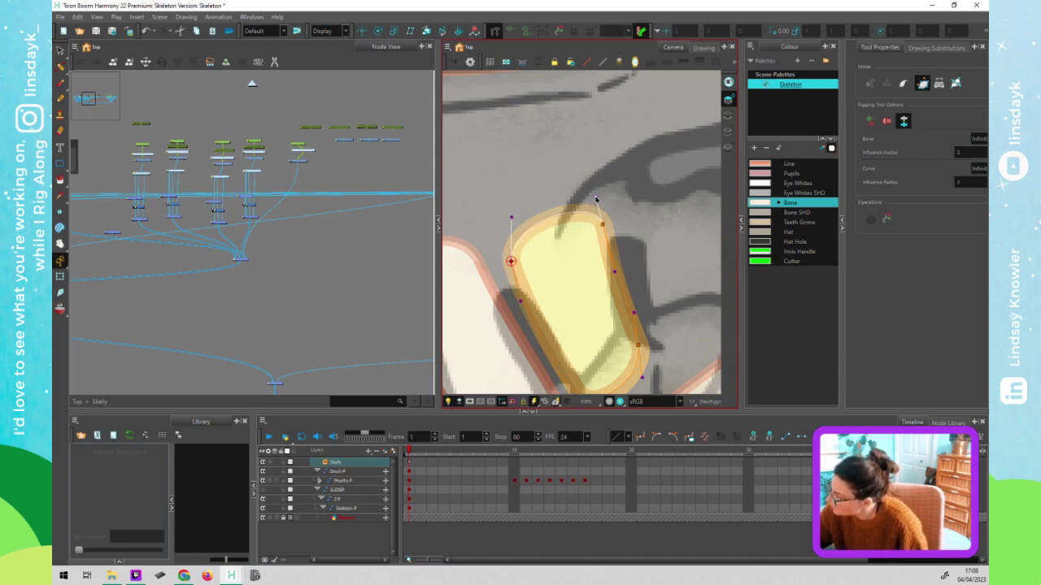
pyautogui.moveTo(638, 345); pyautogui.dragTo(617, 206)
pyautogui.moveTo(591, 293); pyautogui.dragTo(540, 270)
pyautogui.moveTo(585, 306); pyautogui.dragTo(586, 309)
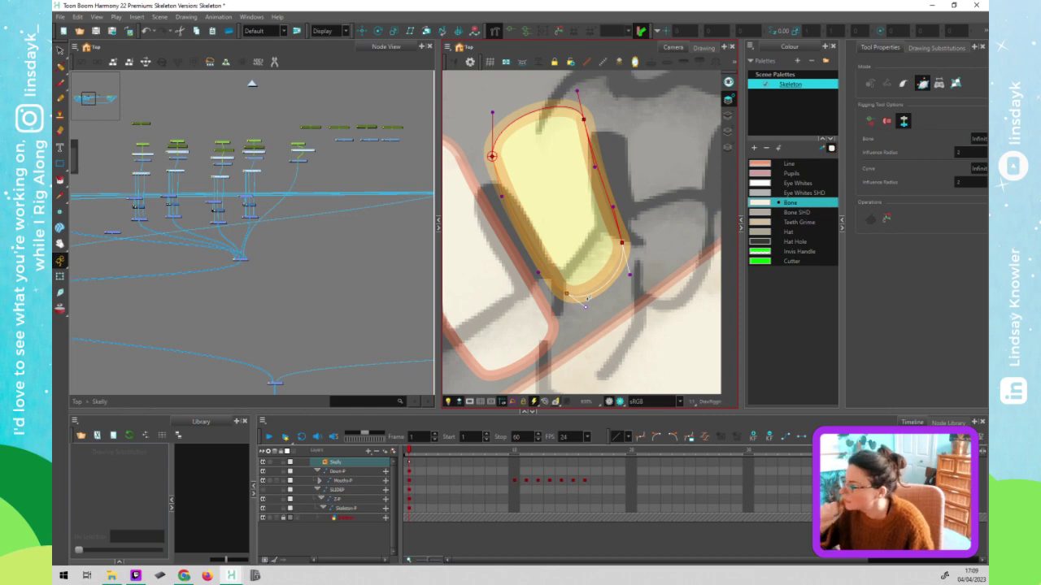
# - Paste a copy of the neighbouring tooth's lower node chain under the new tooth and wire it in before its composite
pyautogui.click(263, 179)
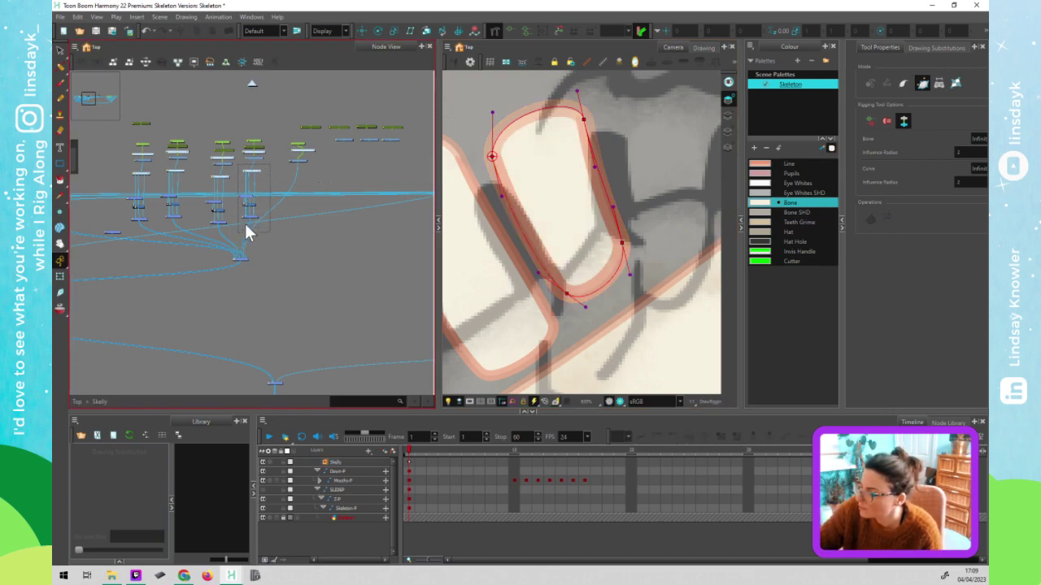
pyautogui.click(252, 213)
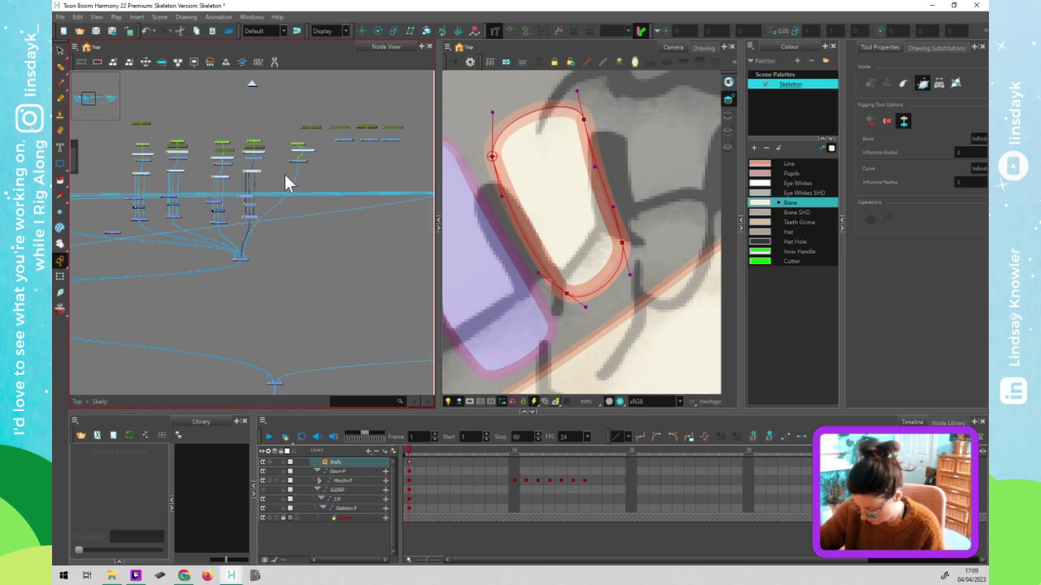
pyautogui.hotkey('ctrl', 'b')
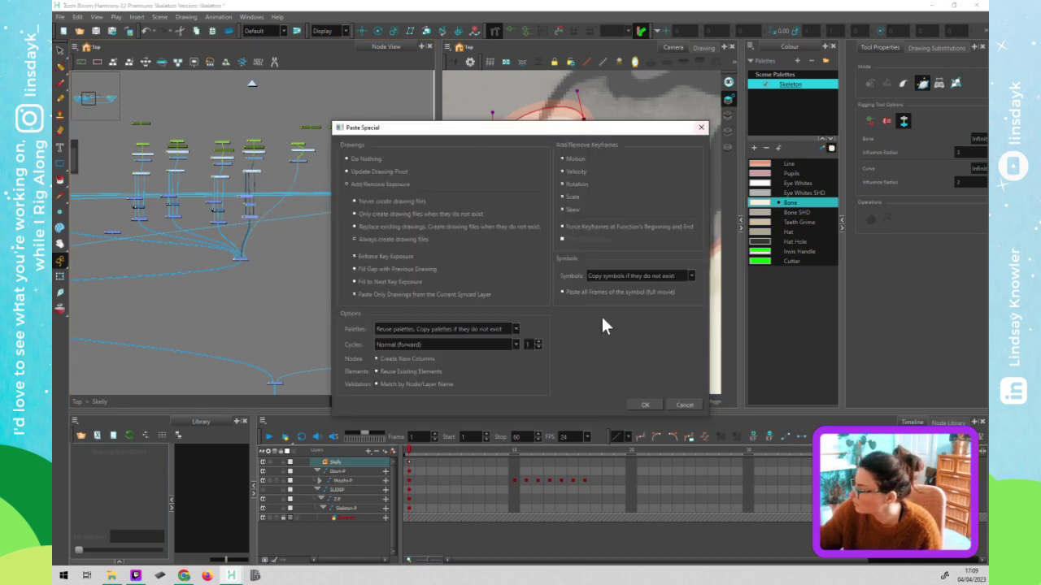
pyautogui.click(645, 405)
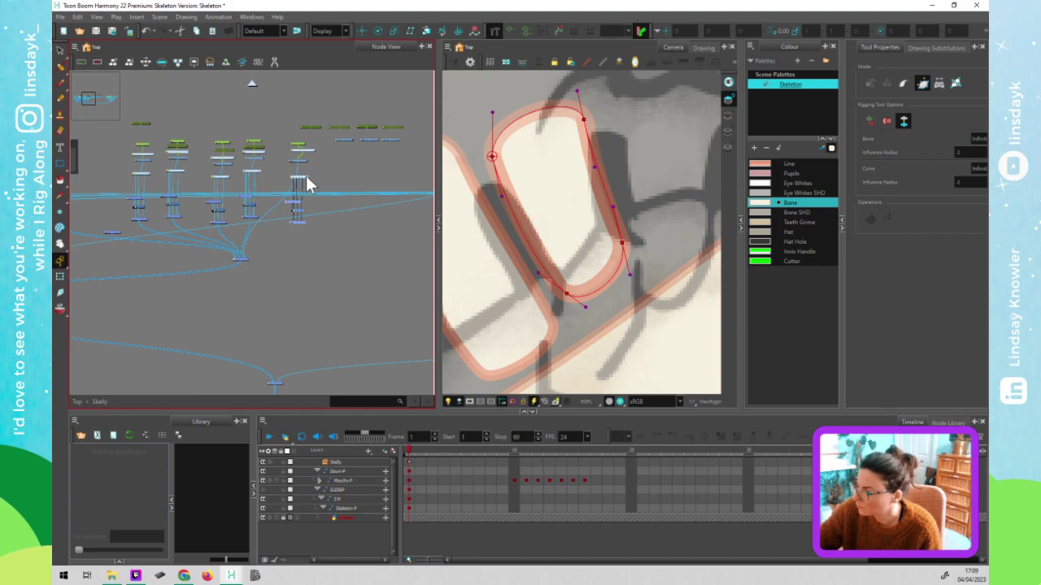
pyautogui.scroll(2, 314, 223)
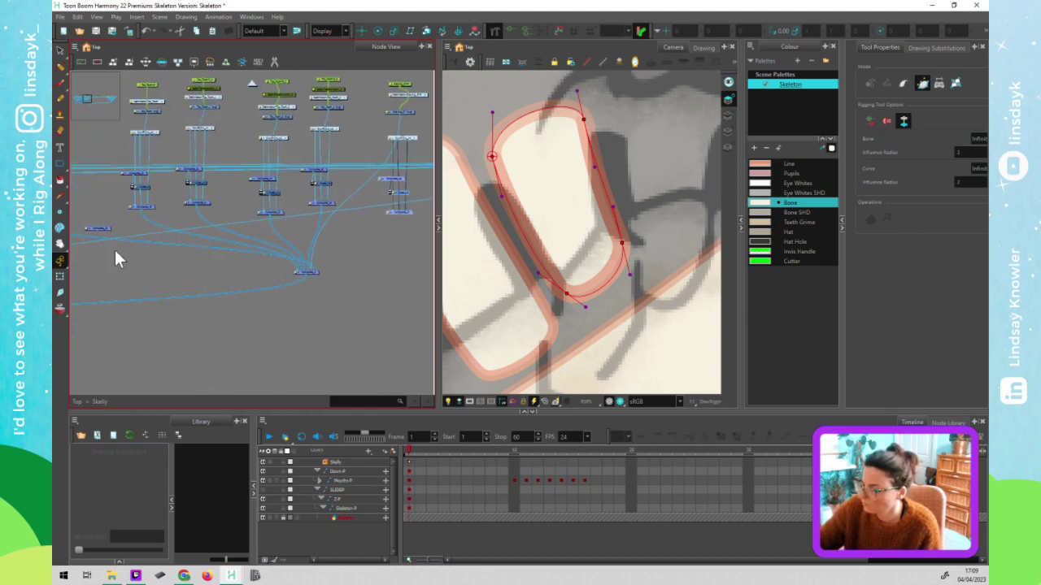
pyautogui.moveTo(105, 228)
pyautogui.mouseDown()
pyautogui.moveTo(339, 234)
pyautogui.moveTo(365, 193)
pyautogui.moveTo(374, 201)
pyautogui.moveTo(365, 198)
pyautogui.mouseUp()
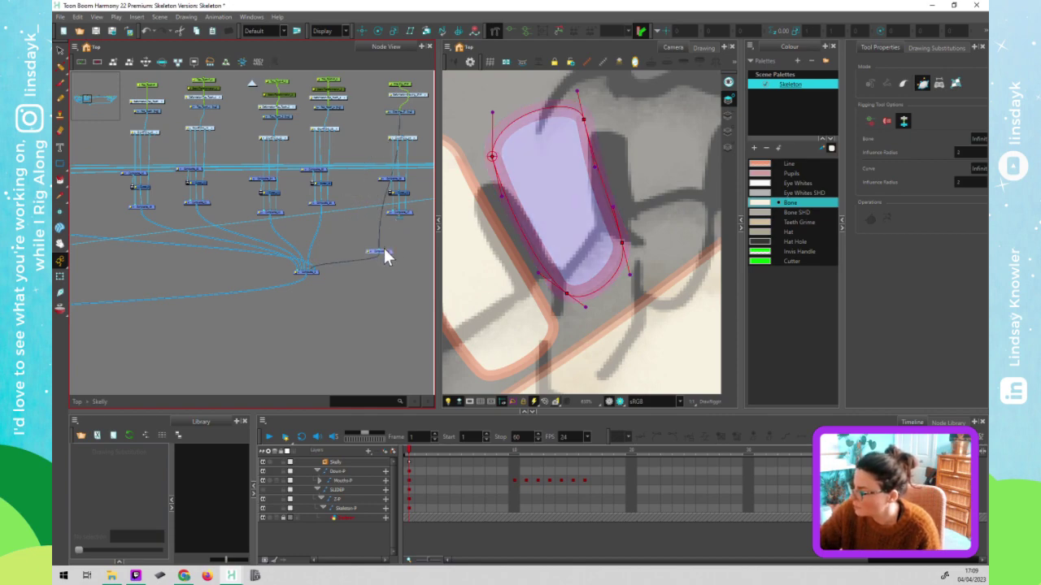
pyautogui.moveTo(378, 254); pyautogui.dragTo(405, 142)
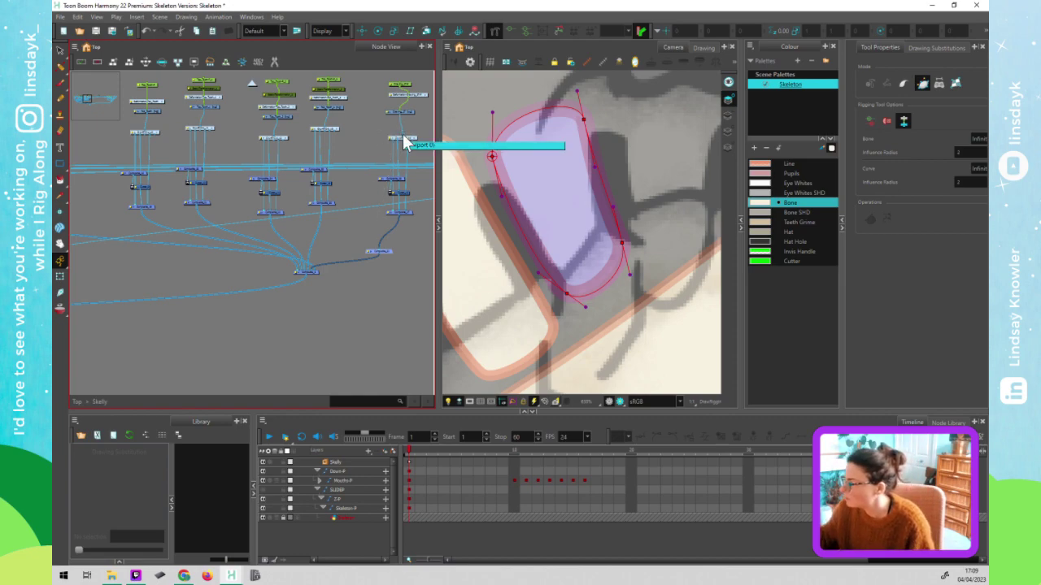
# - Disconnect the line art branch inside the new tooth's layer group and adjust the deformer's upper curve handles
pyautogui.click(416, 143)
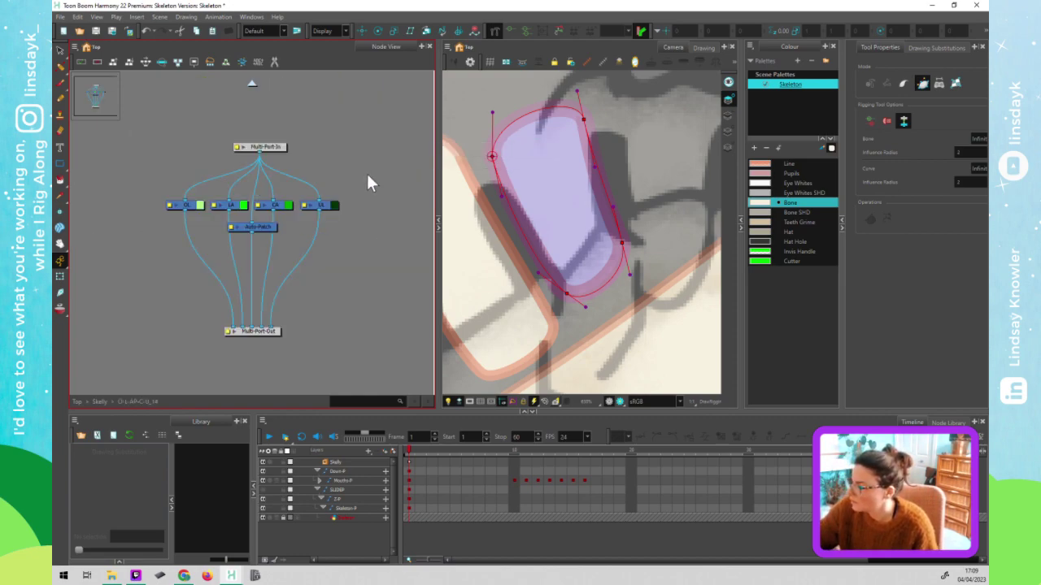
pyautogui.click(231, 206)
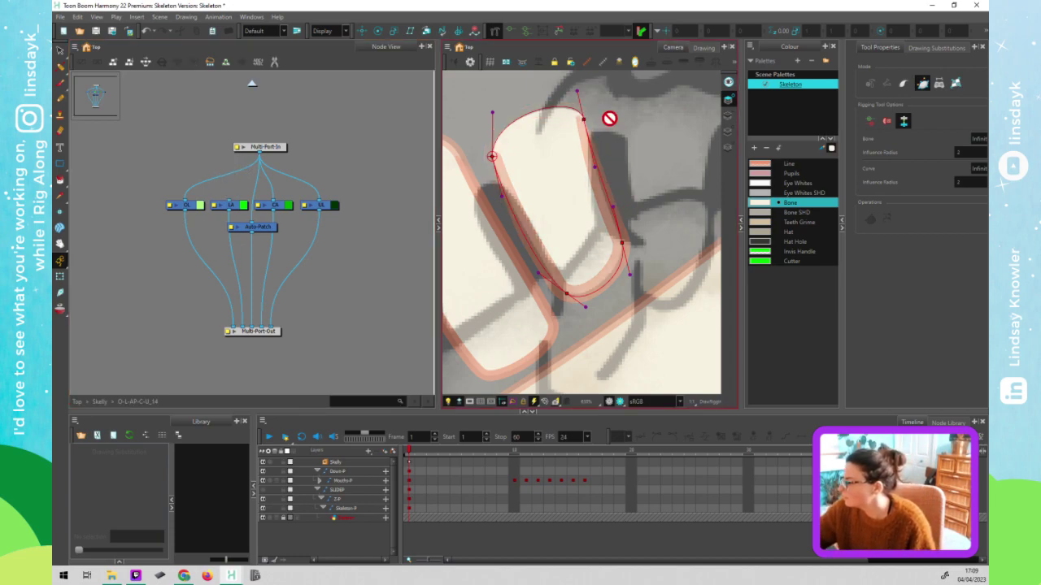
pyautogui.click(576, 91)
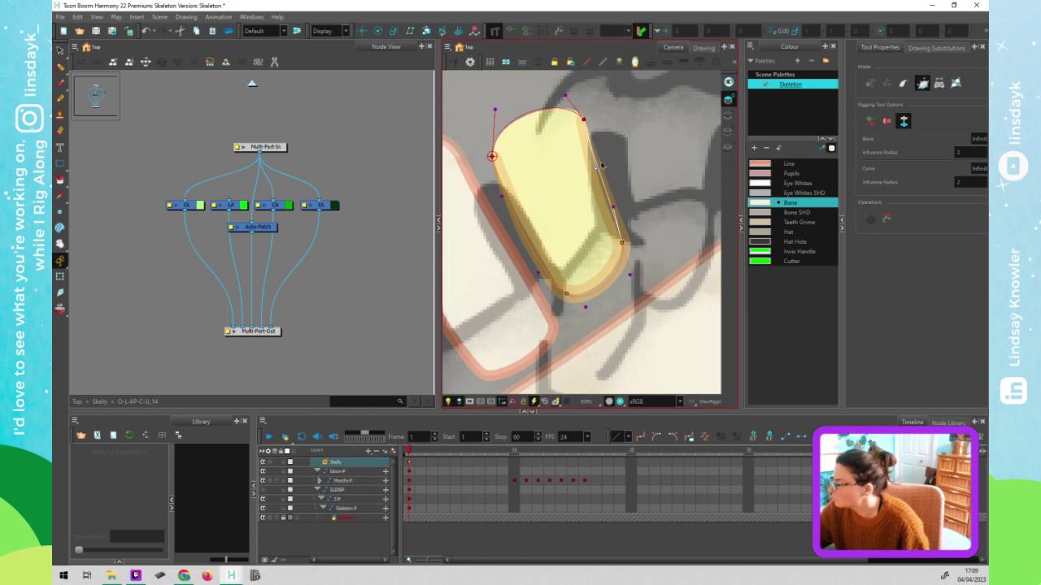
pyautogui.hotkey('shift', 't')
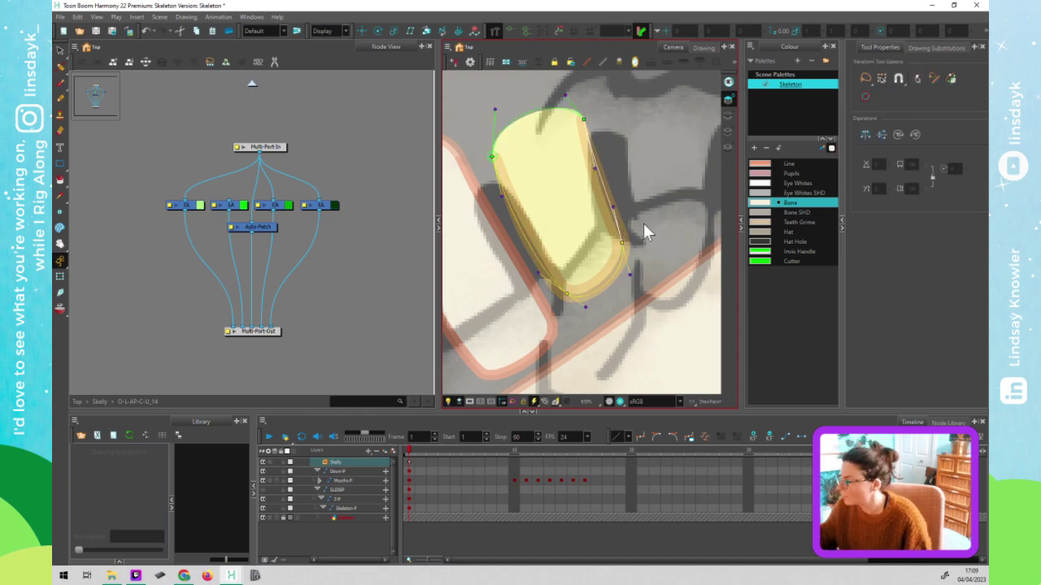
# - Reconnect the line art node to the group's Multi-Port-In and return to the parent network
pyautogui.scroll(-2, 643, 223)
pyautogui.moveTo(259, 158); pyautogui.dragTo(250, 81)
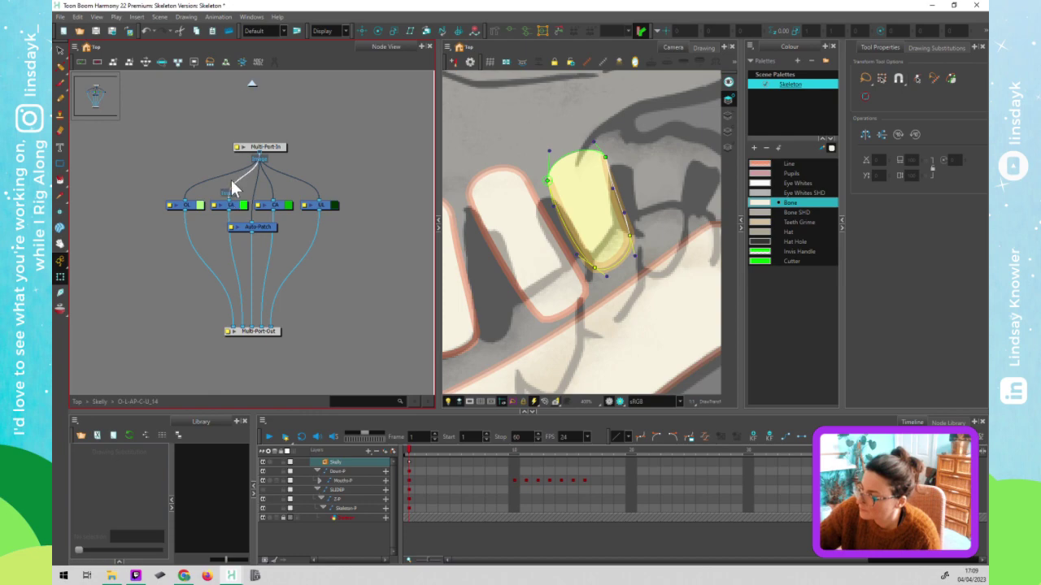
pyautogui.click(251, 82)
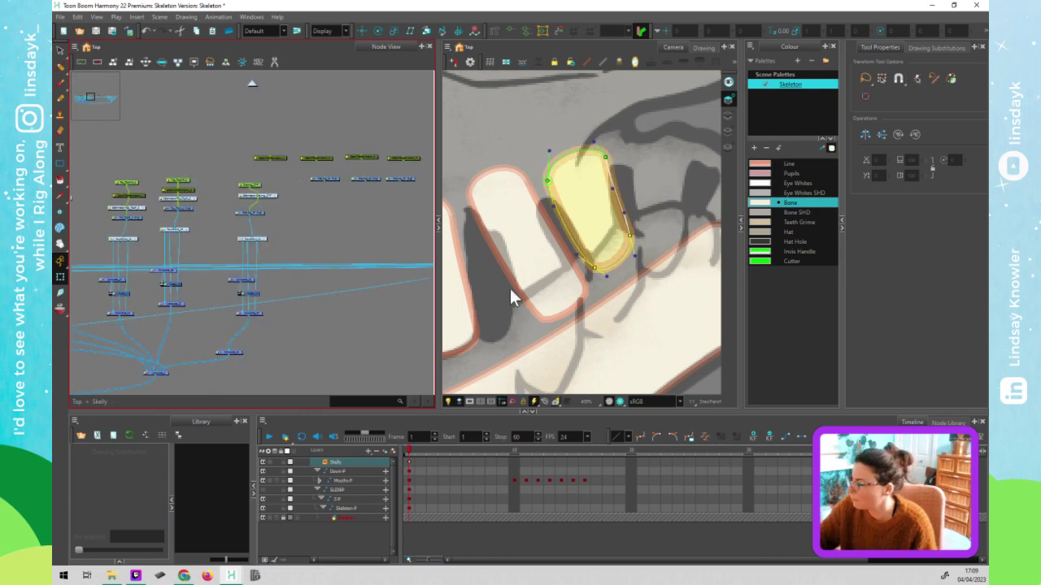
# - Duplicate the new tooth's complete node chain with Paste Special and place the copy beside the original
pyautogui.click(260, 198)
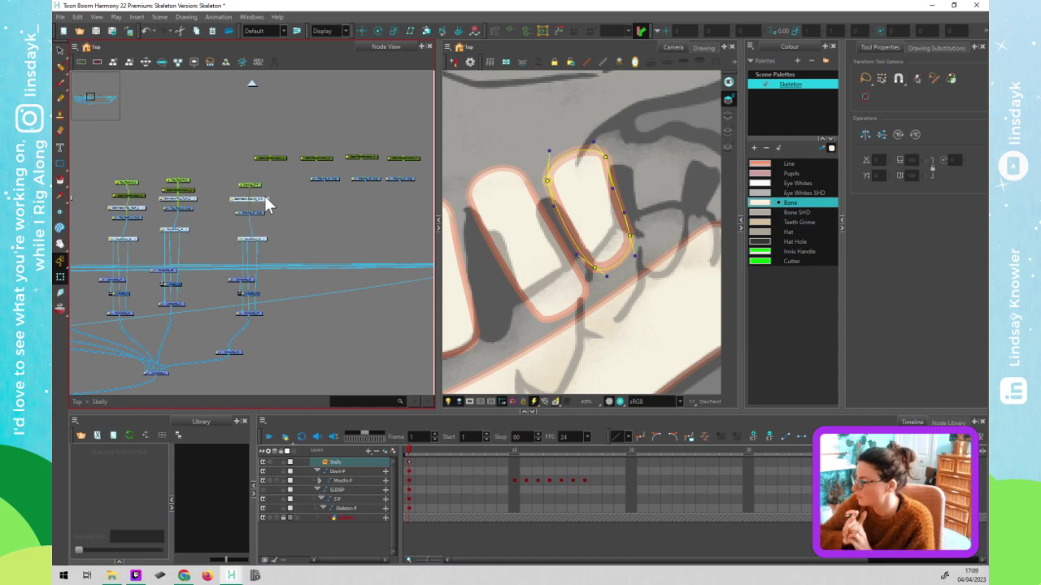
pyautogui.scroll(-3, 372, 219)
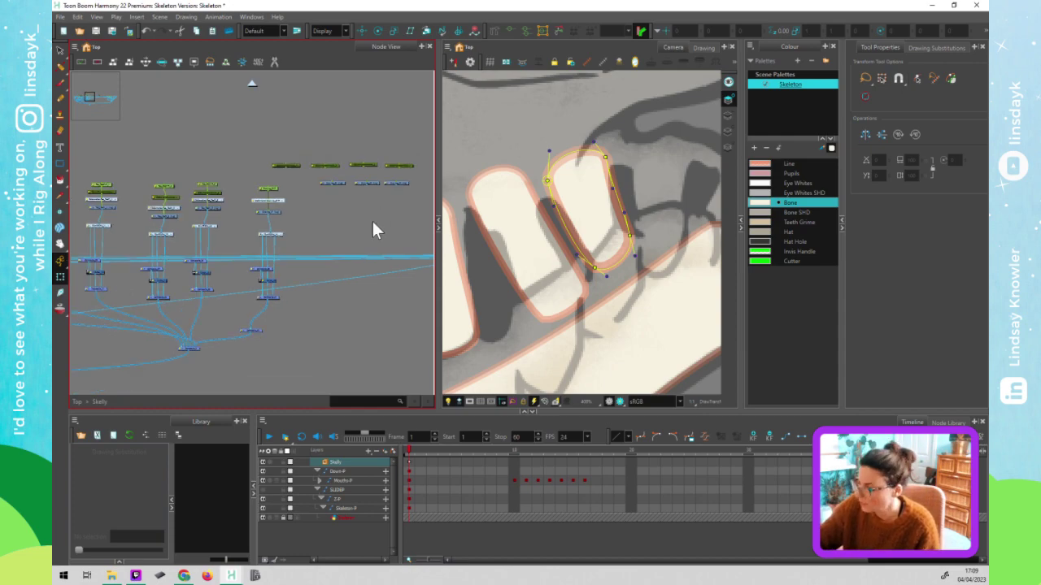
pyautogui.moveTo(263, 182); pyautogui.dragTo(305, 298)
pyautogui.moveTo(294, 215); pyautogui.dragTo(314, 288)
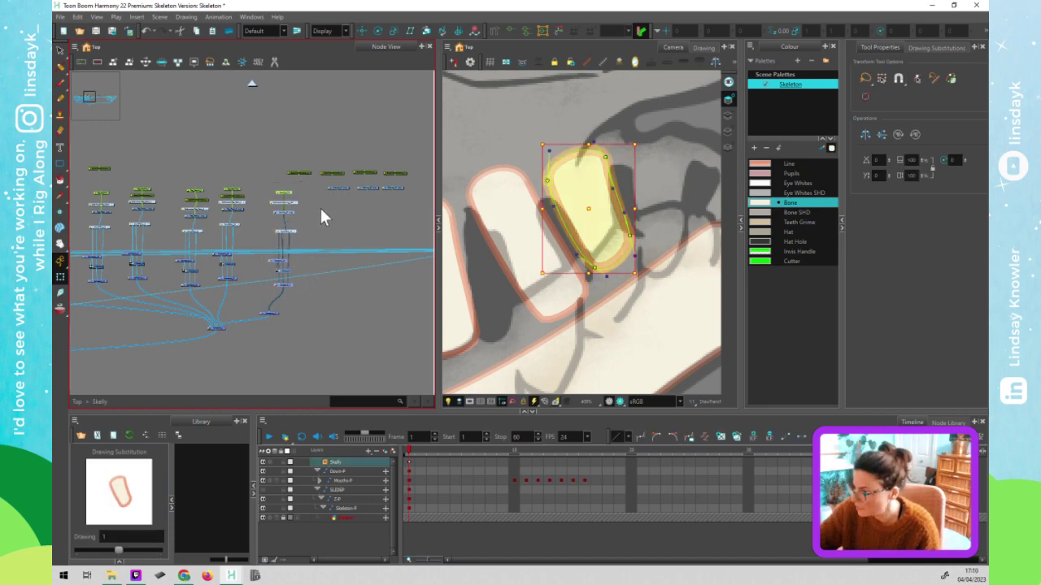
pyautogui.hotkey('ctrl', 'b')
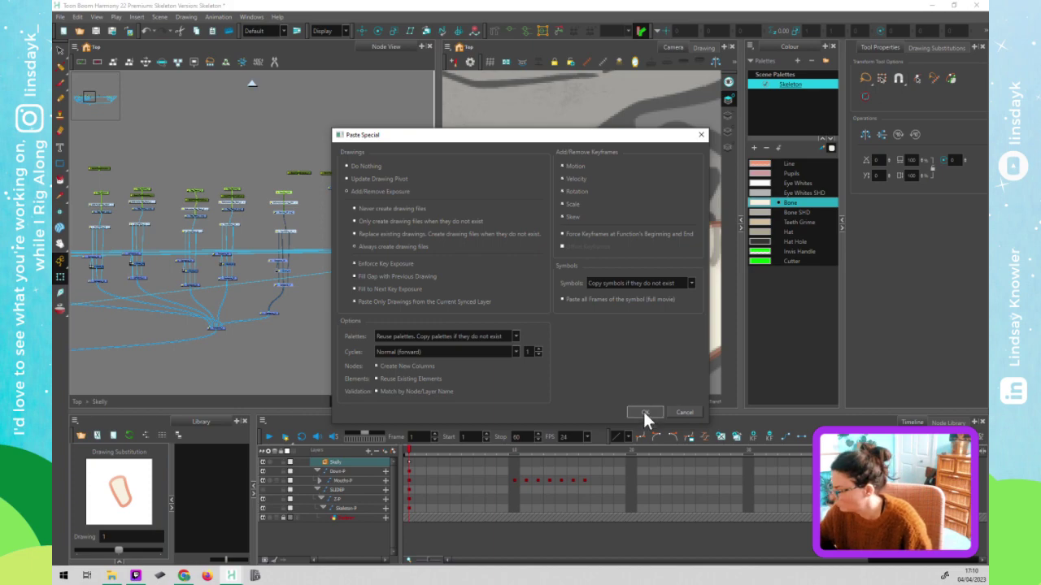
pyautogui.click(643, 413)
pyautogui.click(335, 212)
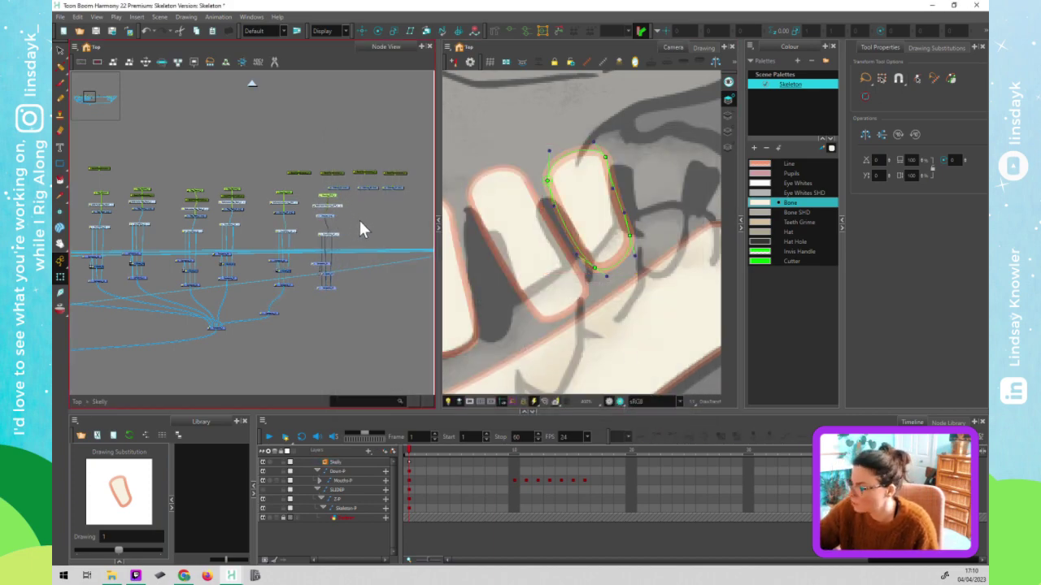
# - Paste a second copy of the tooth's node chain and place it beside the first copy
pyautogui.hotkey('ctrl', 'b')
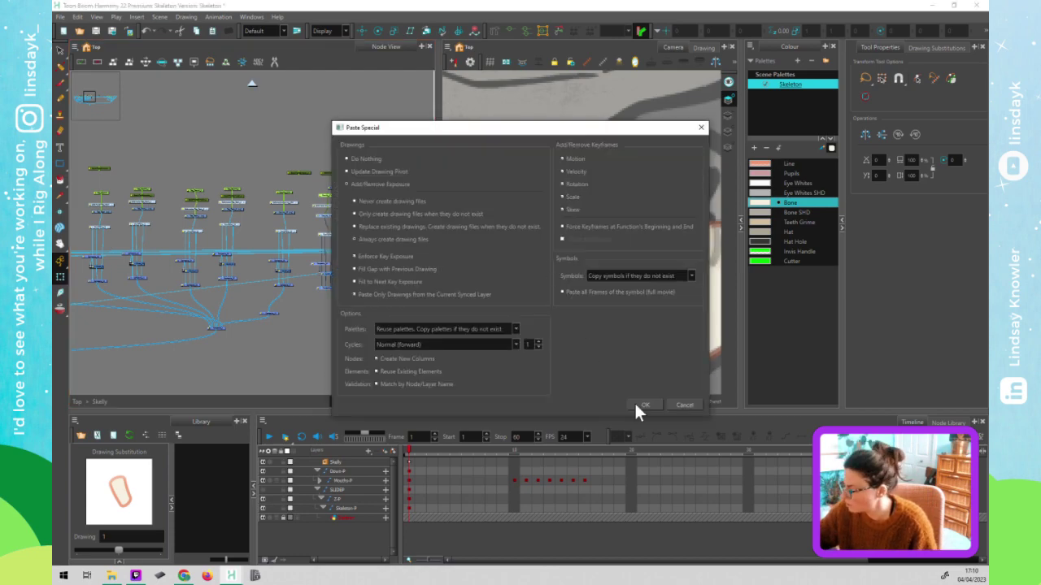
pyautogui.click(643, 407)
pyautogui.moveTo(387, 264); pyautogui.dragTo(379, 204)
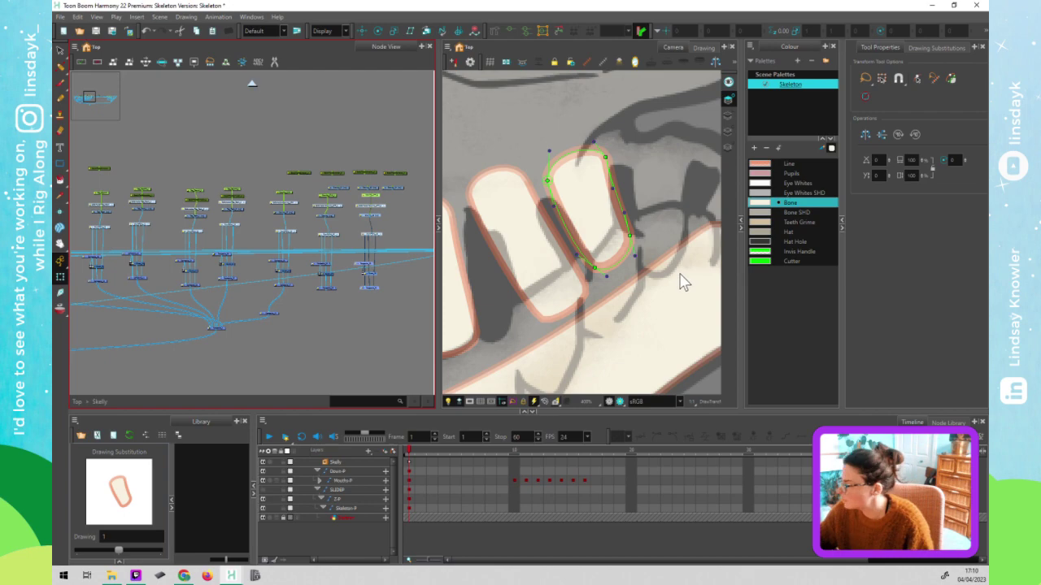
# - Move the loose pegs and drawing nodes higher to clear space above the copied tooth chains
pyautogui.scroll(-2, 680, 290)
pyautogui.scroll(-2, 682, 291)
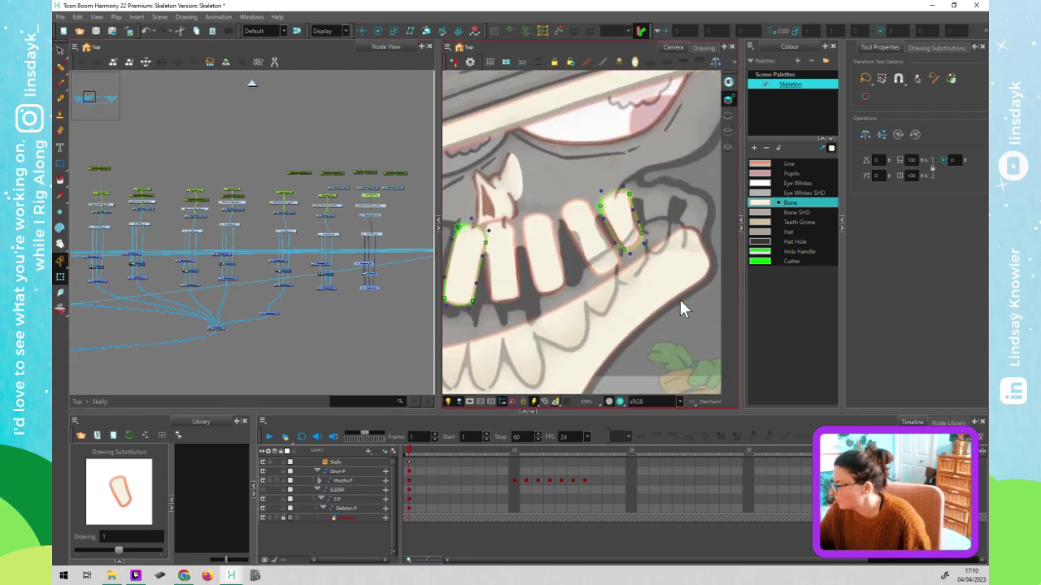
pyautogui.click(311, 165)
pyautogui.moveTo(294, 148)
pyautogui.mouseDown()
pyautogui.moveTo(401, 174)
pyautogui.moveTo(402, 192)
pyautogui.moveTo(402, 149)
pyautogui.mouseUp()
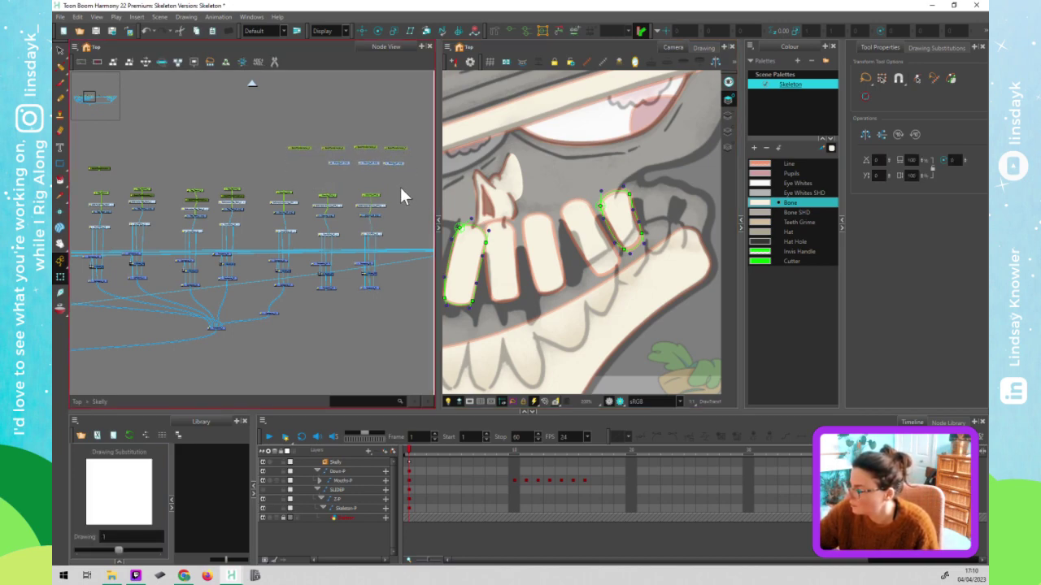
pyautogui.click(400, 189)
# - Connect the new tooth and its two copied chains directly to the shared teeth composite, leaving the spare composite detached
pyautogui.moveTo(323, 296); pyautogui.dragTo(277, 314)
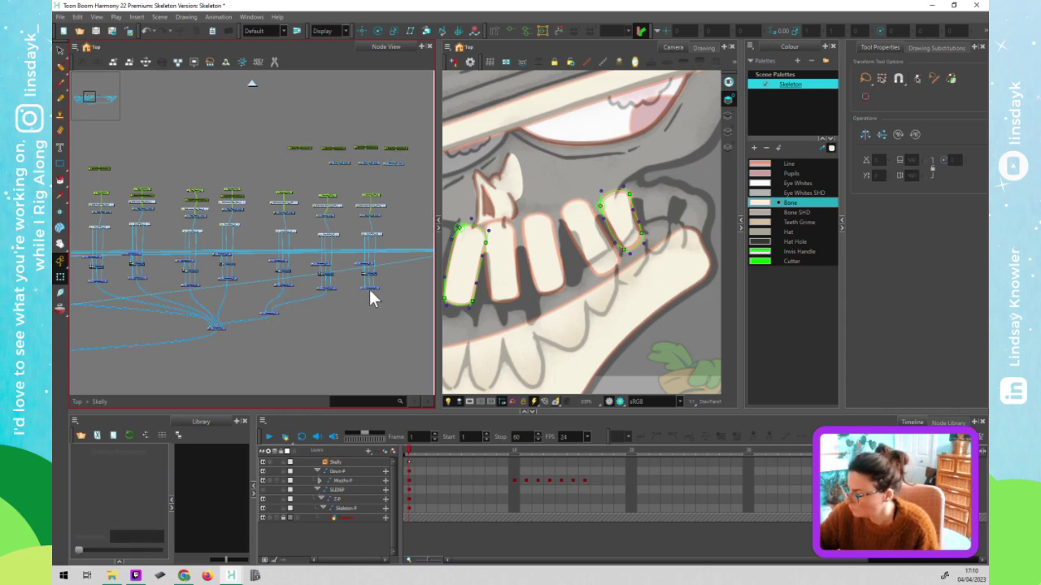
pyautogui.moveTo(369, 294); pyautogui.dragTo(280, 339)
pyautogui.hotkey('ctrl', 'z')
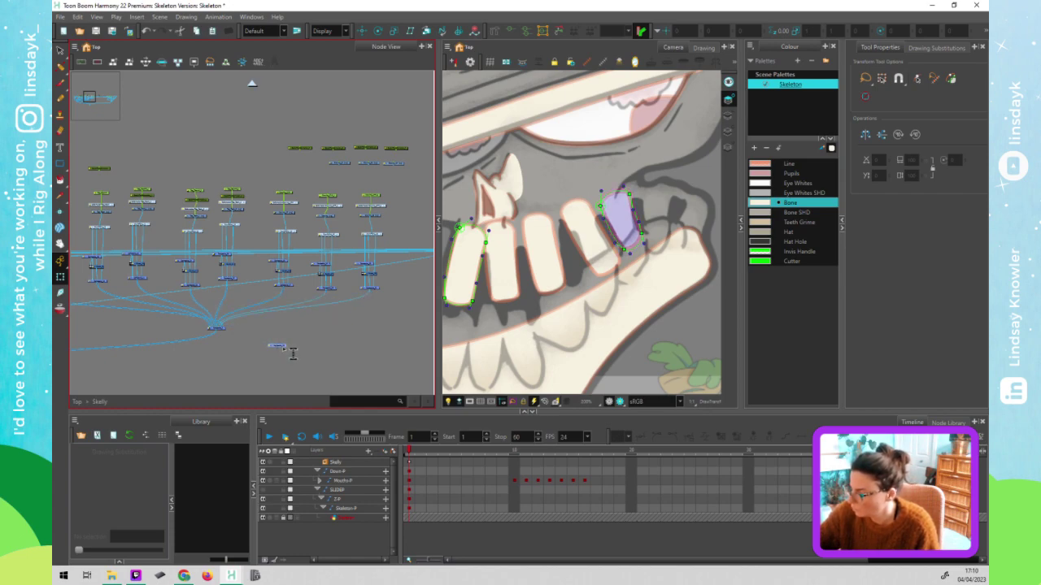
pyautogui.click(309, 286)
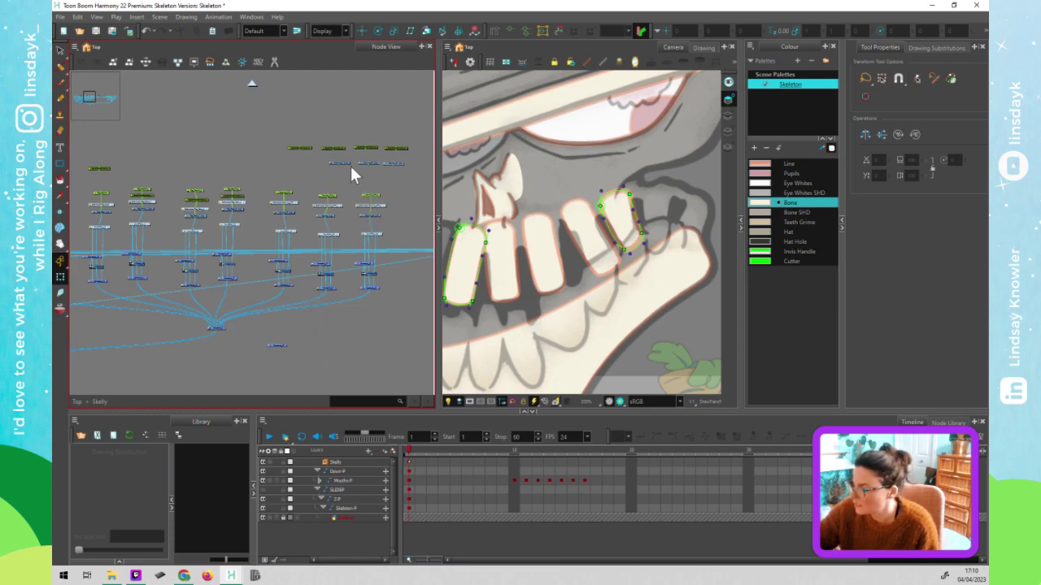
# - Bring two spare static transformation nodes down to the two copied tooth chains and raise those chains' pegs to make room
pyautogui.moveTo(288, 128); pyautogui.dragTo(369, 144)
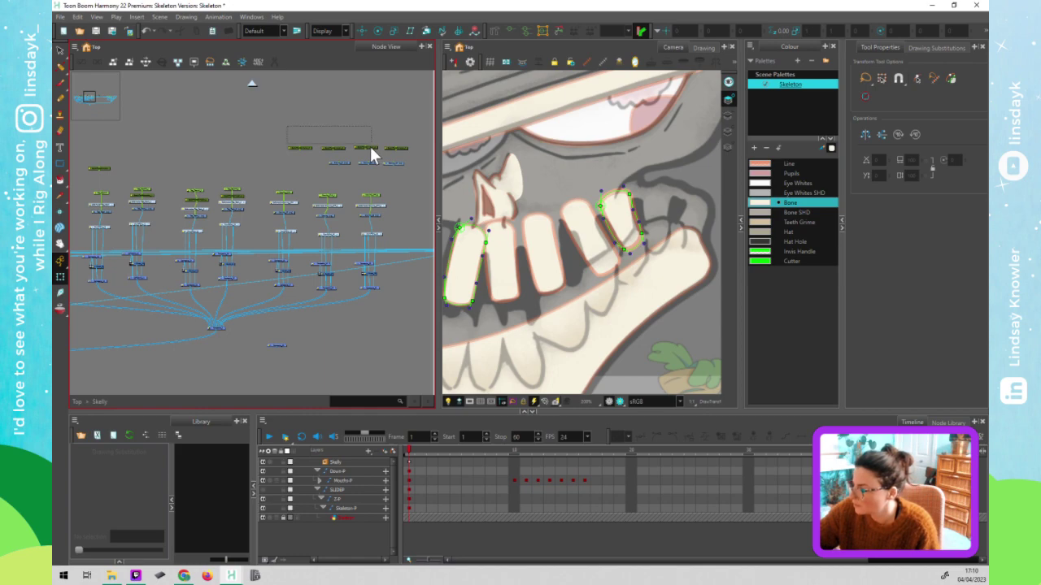
pyautogui.click(382, 147)
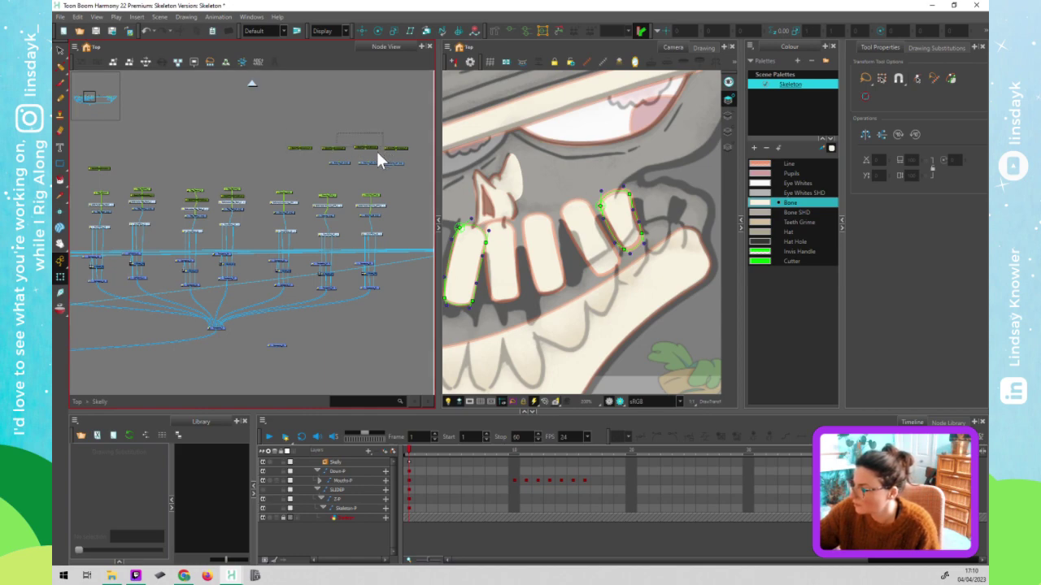
pyautogui.moveTo(374, 147); pyautogui.dragTo(371, 186)
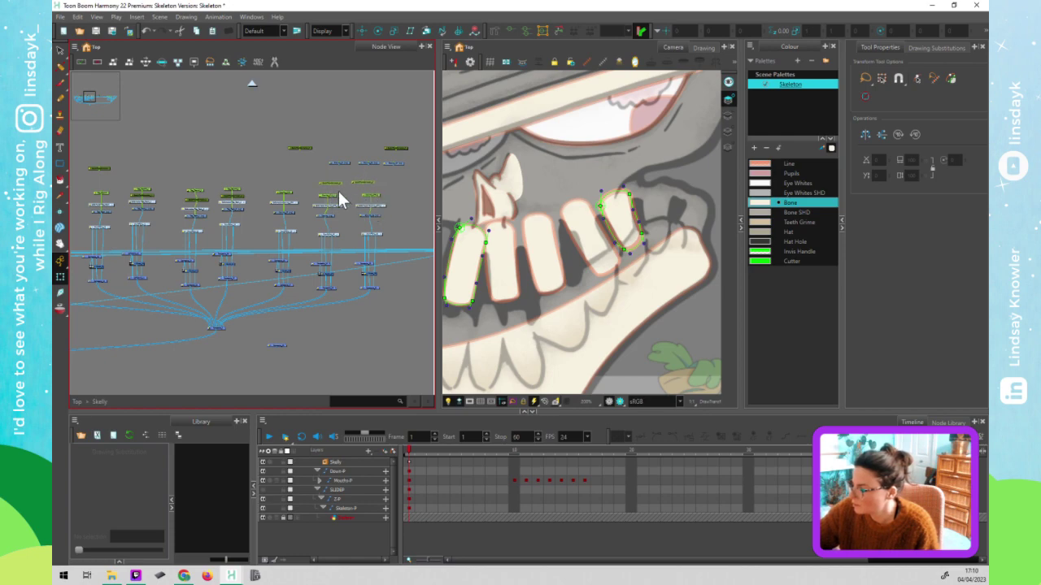
pyautogui.click(377, 192)
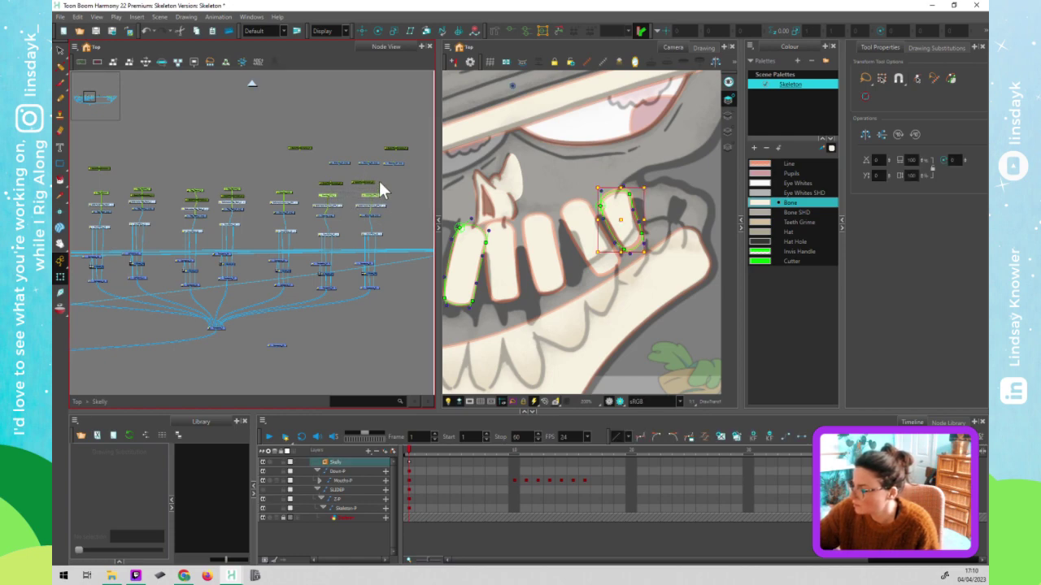
pyautogui.click(351, 182)
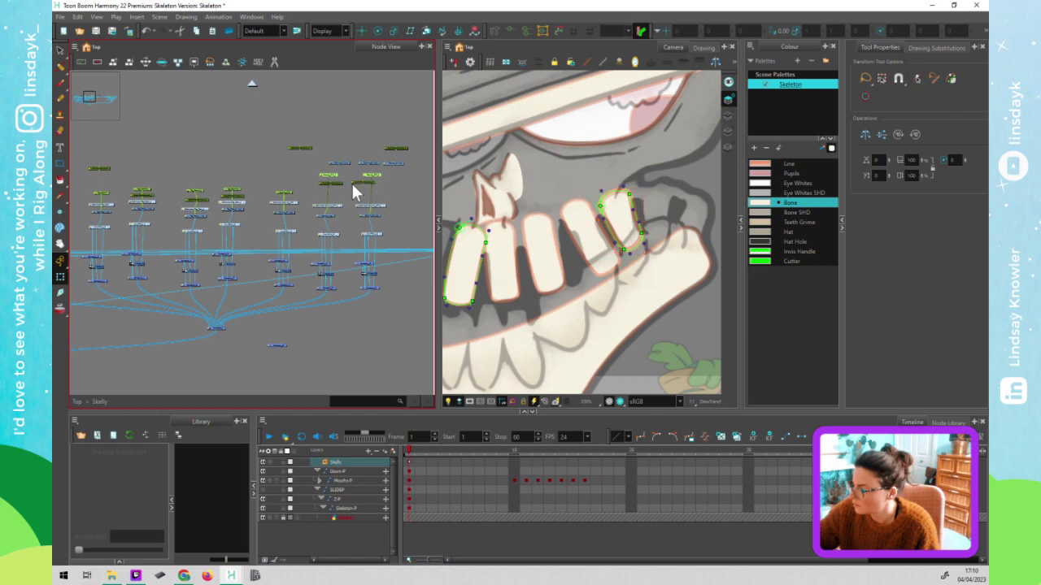
# - Insert a static transformation between the peg and deformation group of each copied tooth chain, then save the scene
pyautogui.click(372, 183)
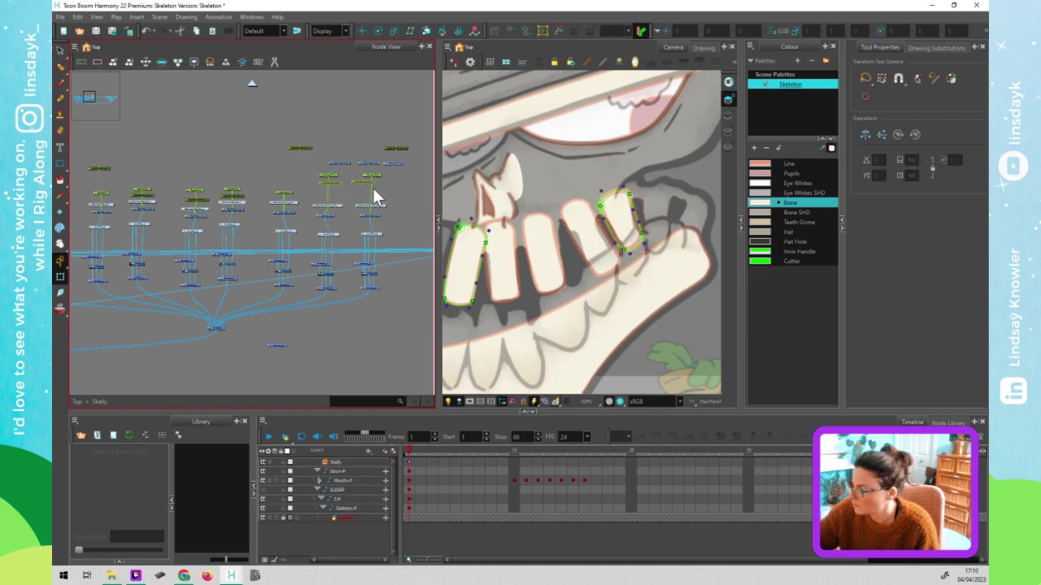
pyautogui.moveTo(373, 193); pyautogui.dragTo(371, 196)
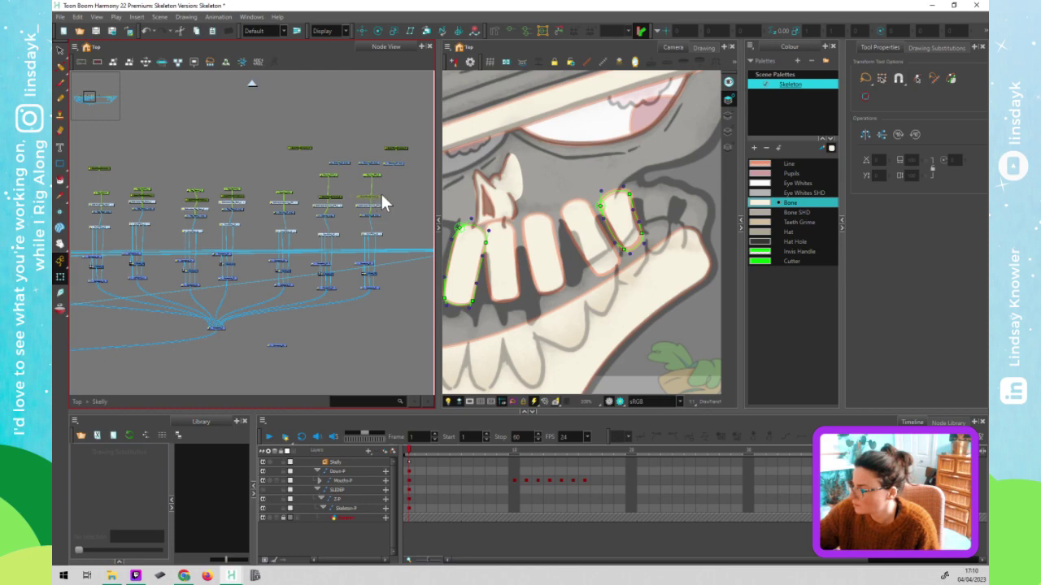
pyautogui.click(333, 198)
pyautogui.click(333, 192)
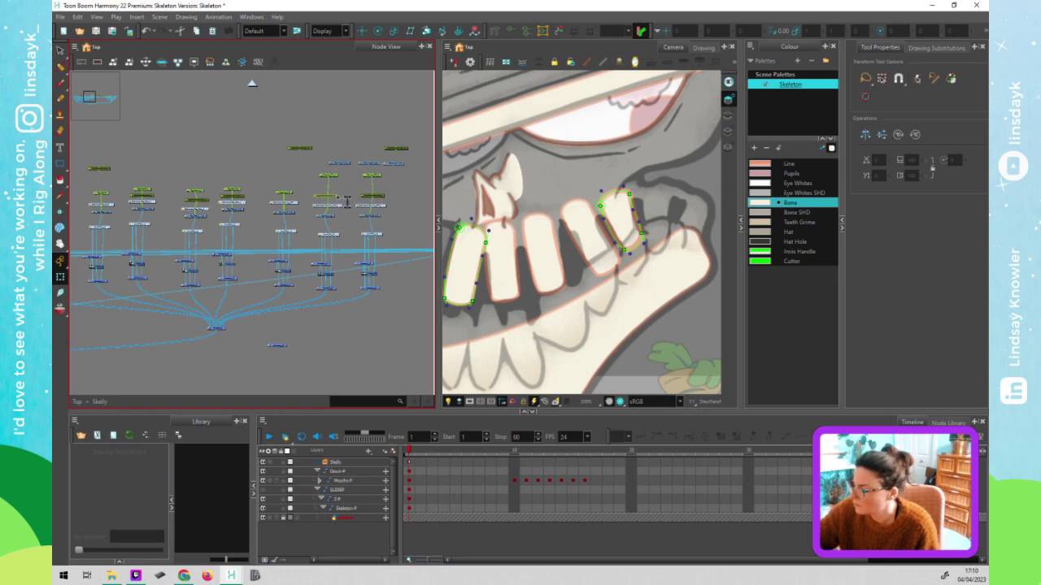
pyautogui.hotkey('ctrl', 's')
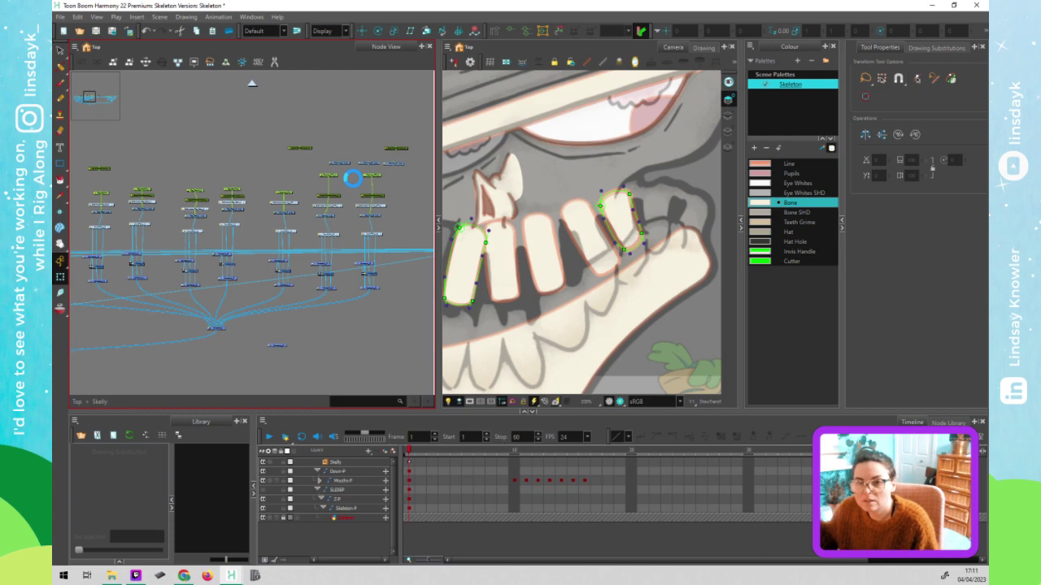
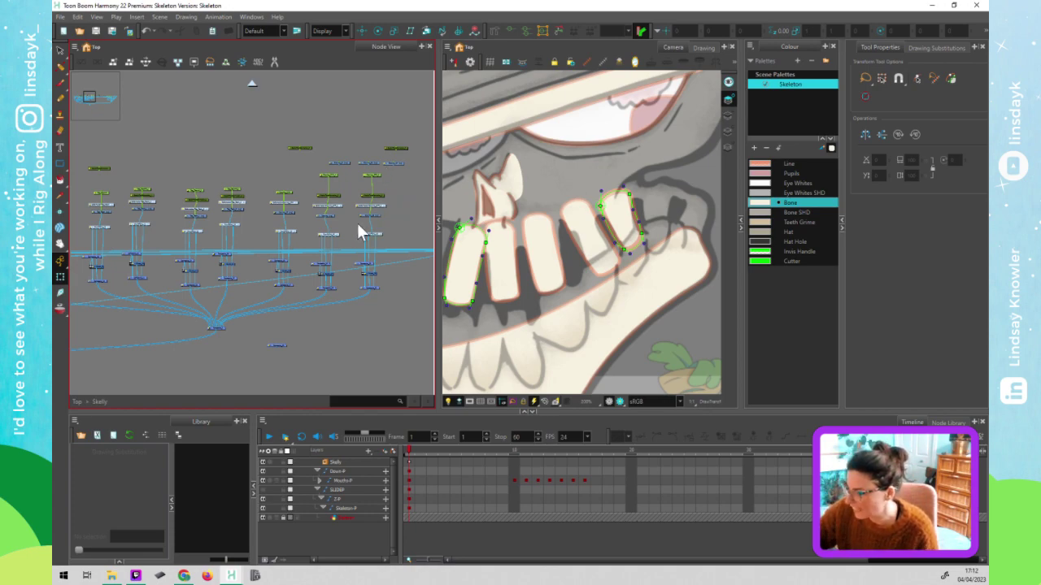
# - Move the two copied tooth pegs down so they sit just above their static transformation nodes
pyautogui.click(332, 215)
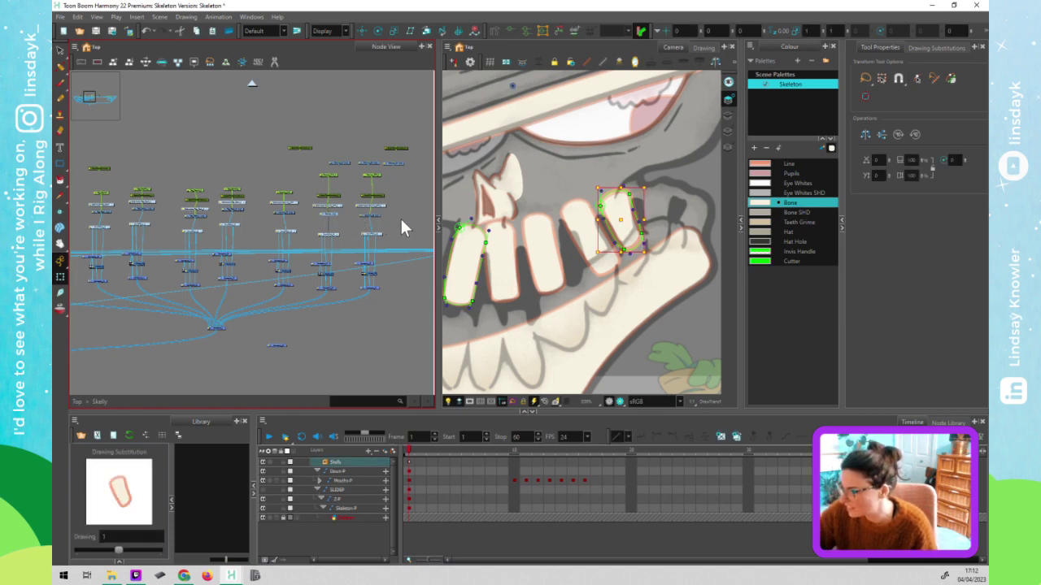
pyautogui.click(271, 213)
pyautogui.click(235, 206)
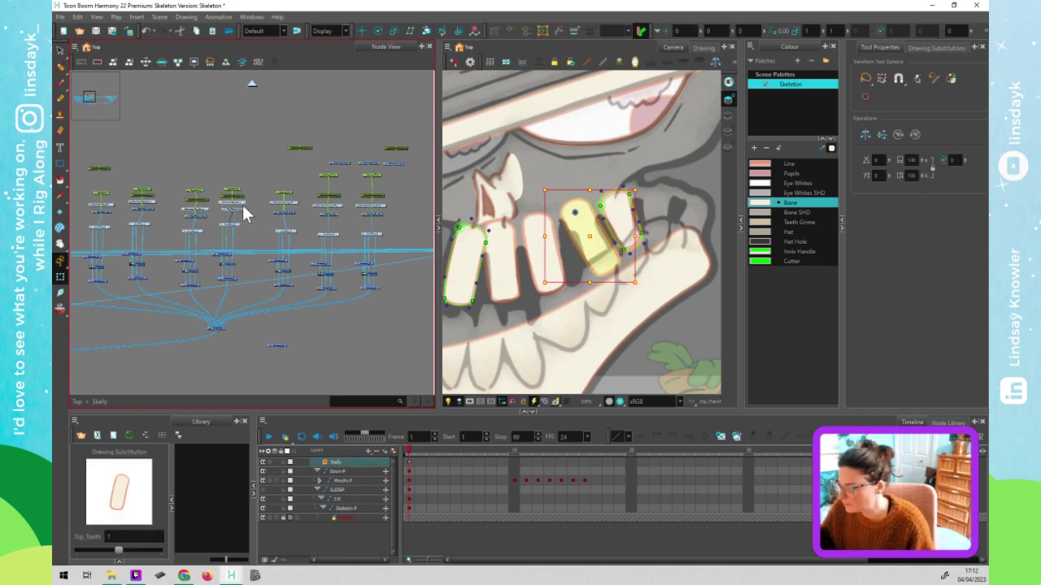
pyautogui.moveTo(311, 169); pyautogui.dragTo(384, 189)
pyautogui.moveTo(378, 172); pyautogui.dragTo(378, 182)
pyautogui.click(371, 177)
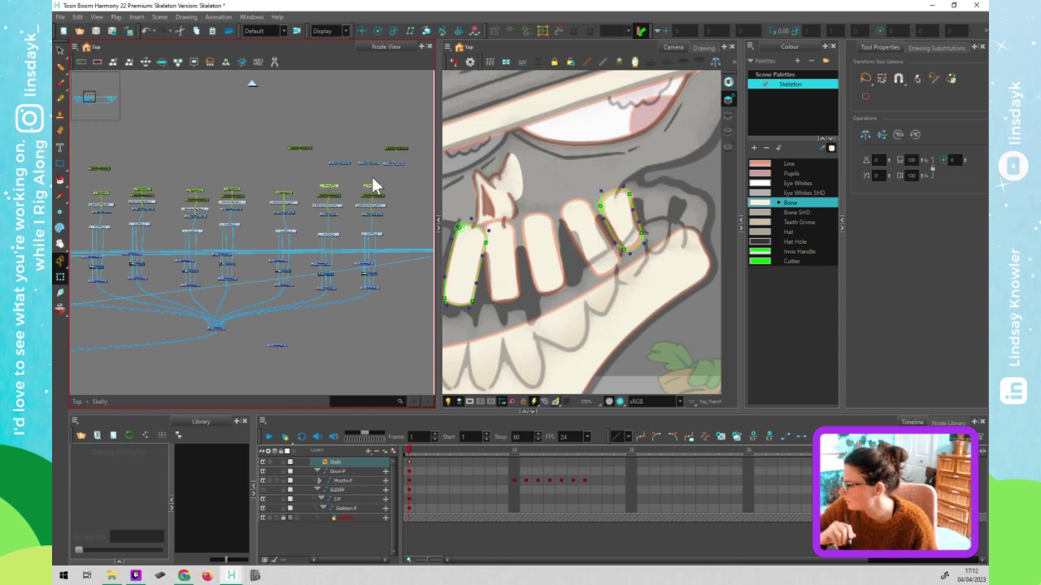
# - Move the first copied tooth back along the upper jaw, just behind the original tooth
pyautogui.click(291, 203)
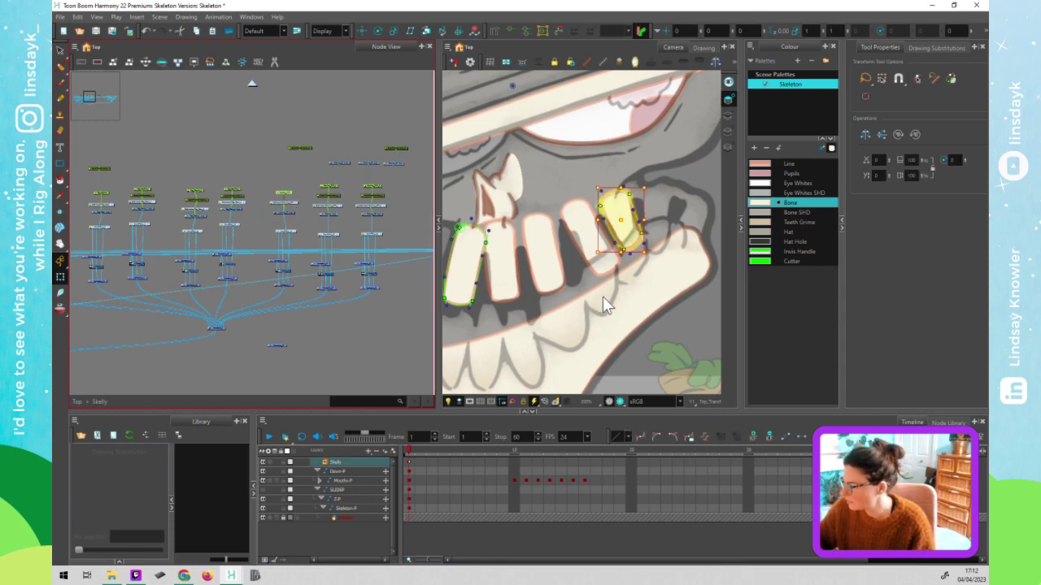
pyautogui.scroll(-3, 609, 301)
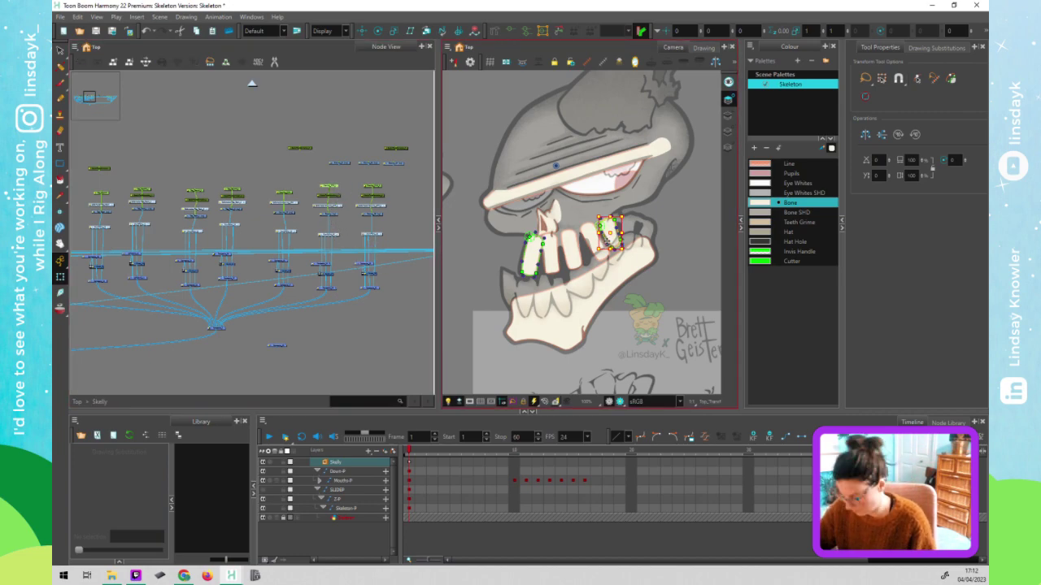
pyautogui.moveTo(610, 234); pyautogui.dragTo(631, 234)
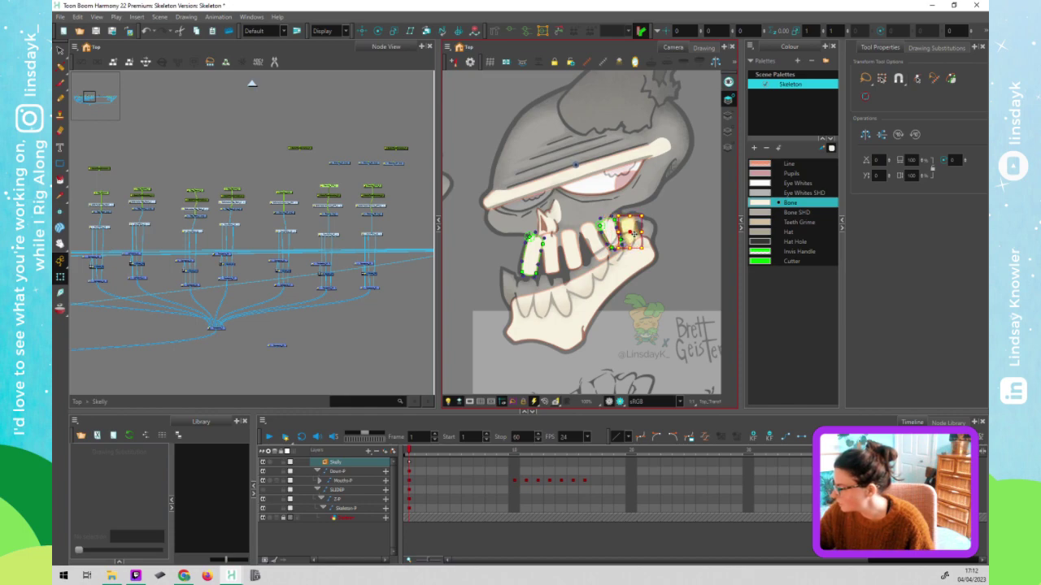
pyautogui.hotkey('ctrl', 'z')
pyautogui.click(611, 248)
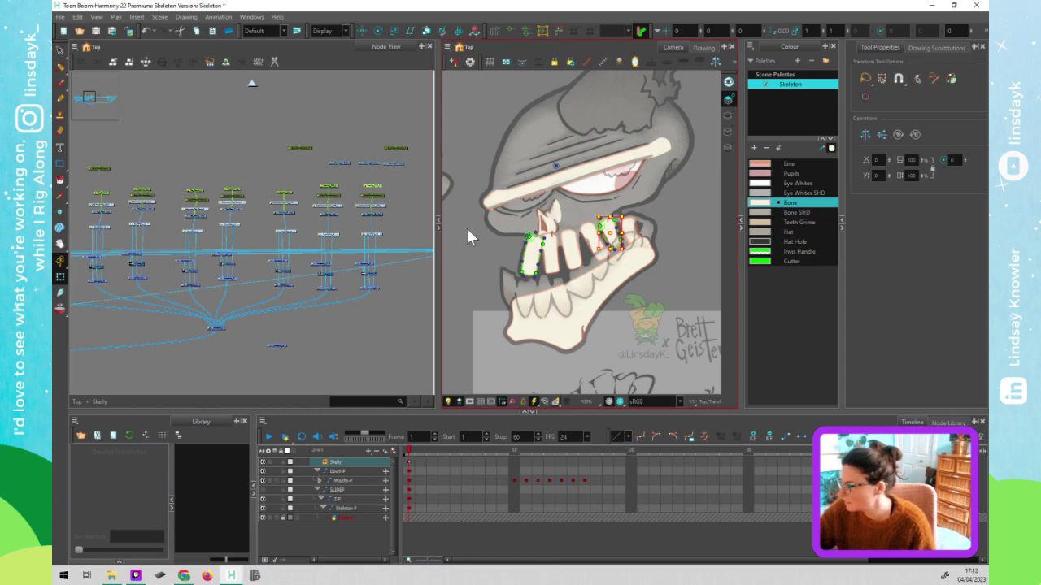
# - Move the second copied tooth to the back end of the upper row and rotate it clockwise to fit the jaw
pyautogui.moveTo(612, 235); pyautogui.dragTo(662, 228)
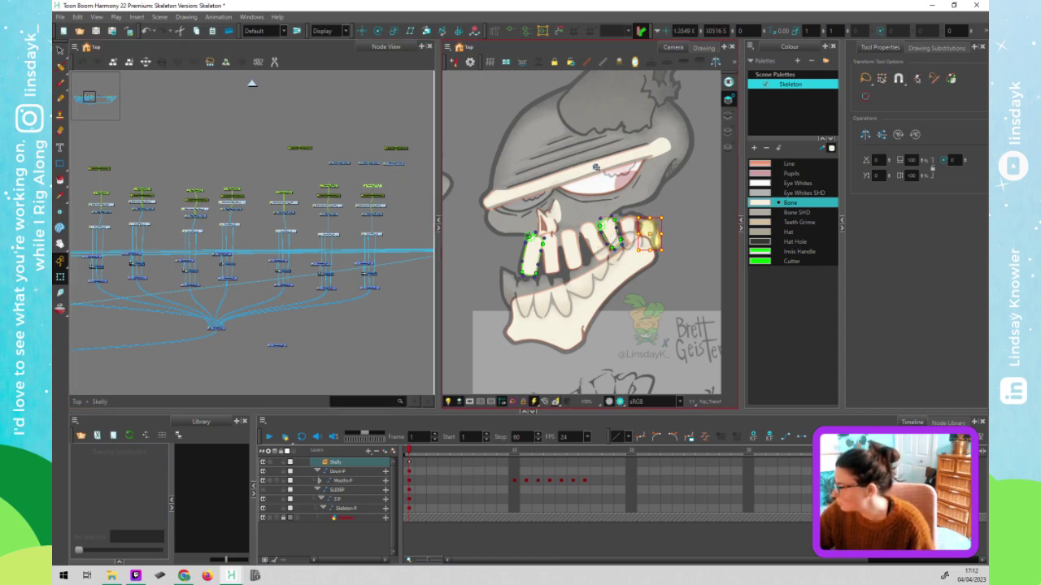
pyautogui.moveTo(665, 255); pyautogui.dragTo(654, 262)
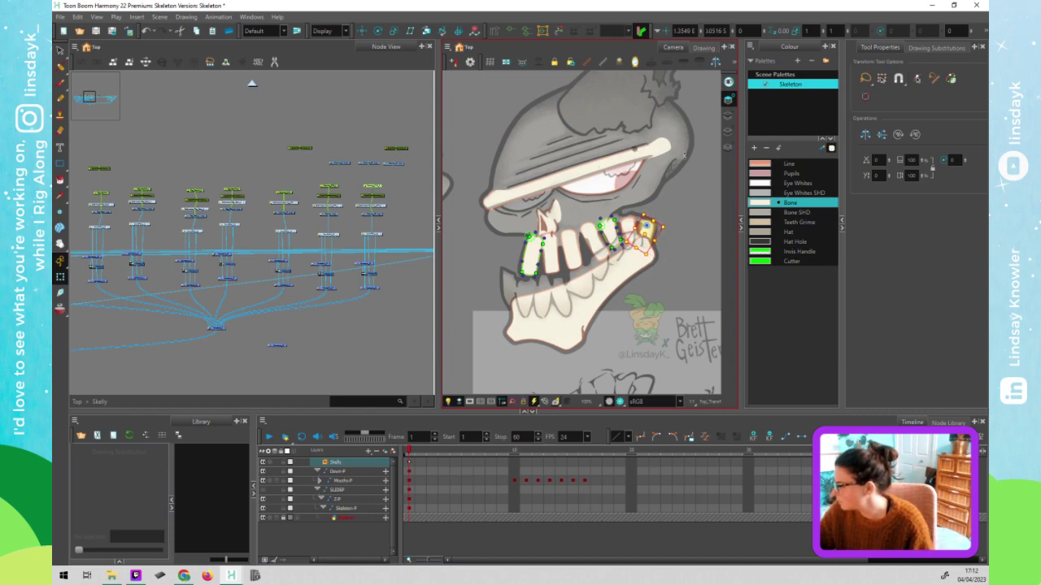
pyautogui.scroll(3, 663, 284)
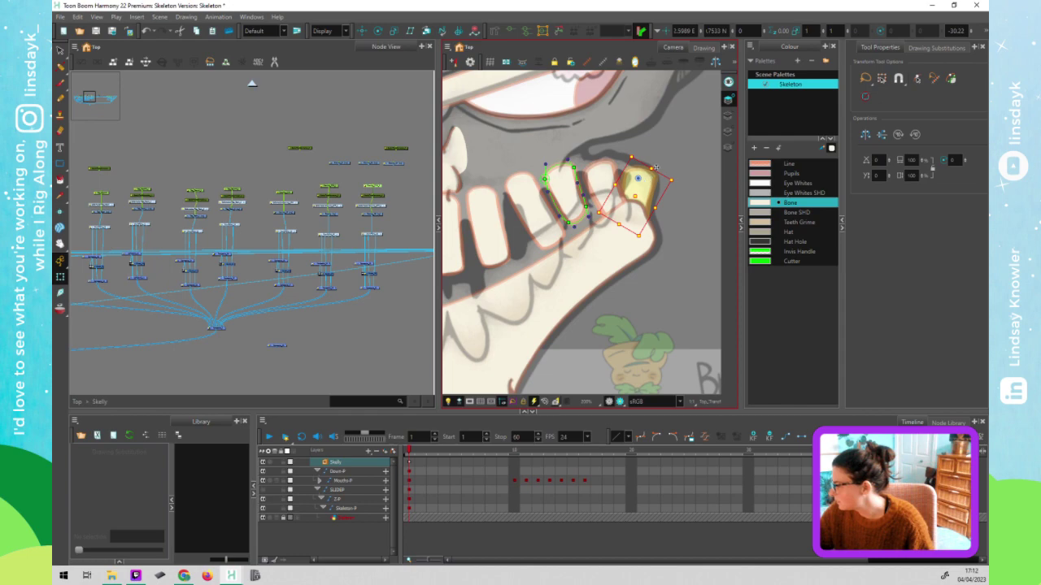
pyautogui.moveTo(639, 193); pyautogui.dragTo(676, 195)
# - Rotate the first copied tooth to about -23° and nudge it into the gap before the last tooth
pyautogui.click(331, 187)
pyautogui.keyDown('ctrl'); pyautogui.click(370, 193); pyautogui.keyUp('ctrl')
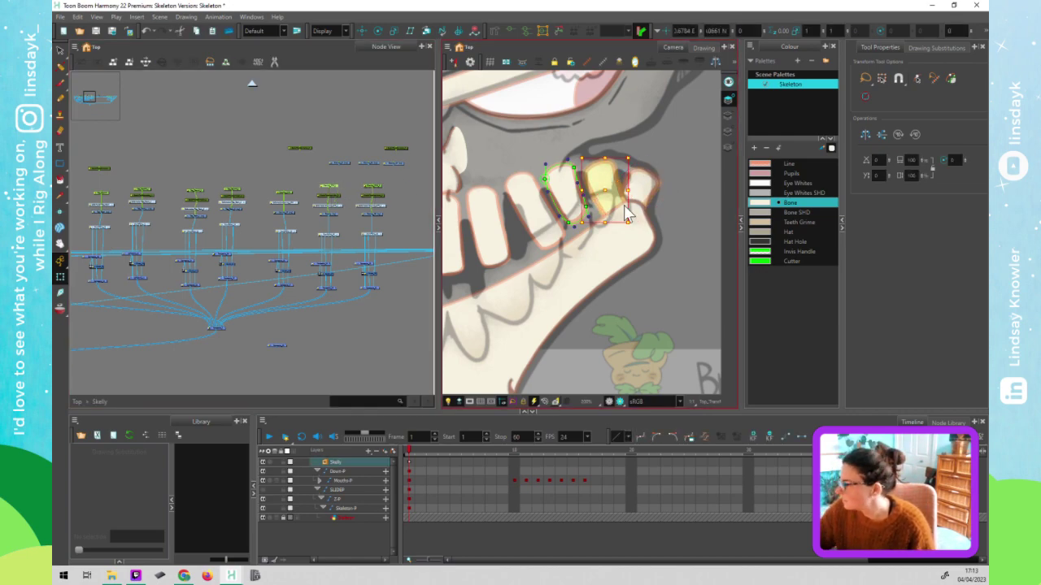
pyautogui.scroll(-3, 574, 124)
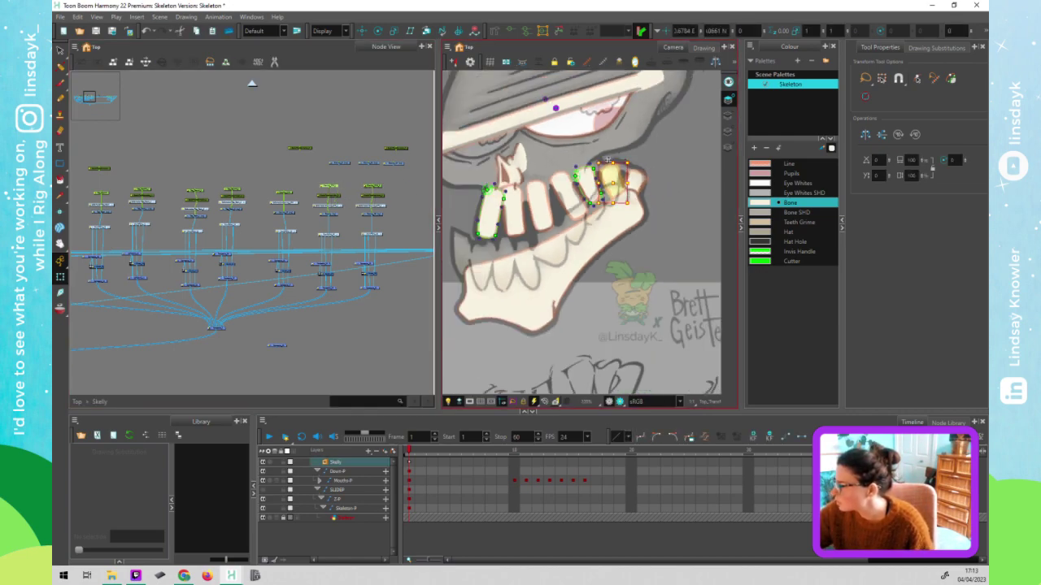
pyautogui.moveTo(634, 156); pyautogui.dragTo(611, 180)
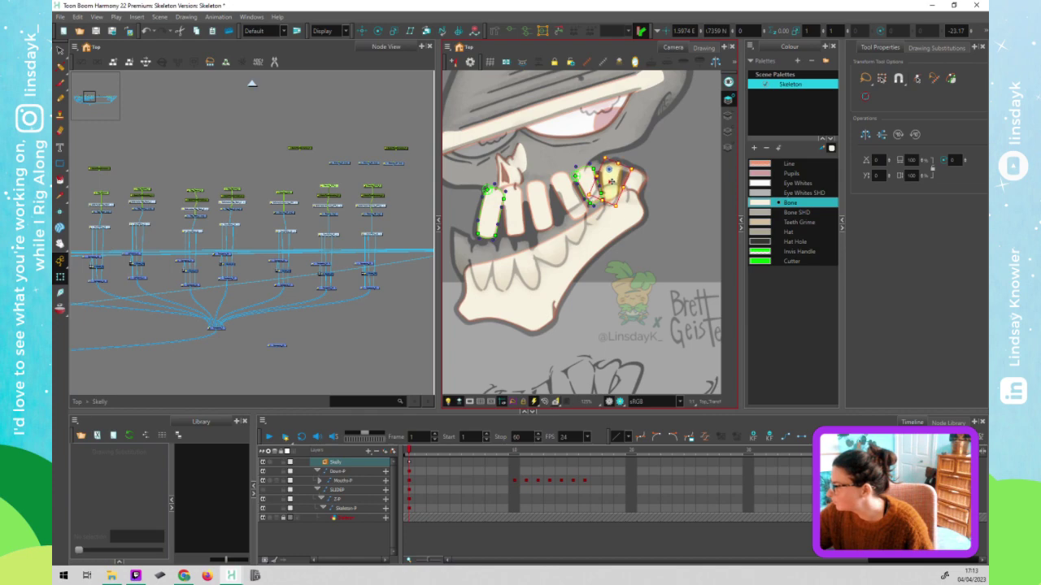
pyautogui.click(655, 147)
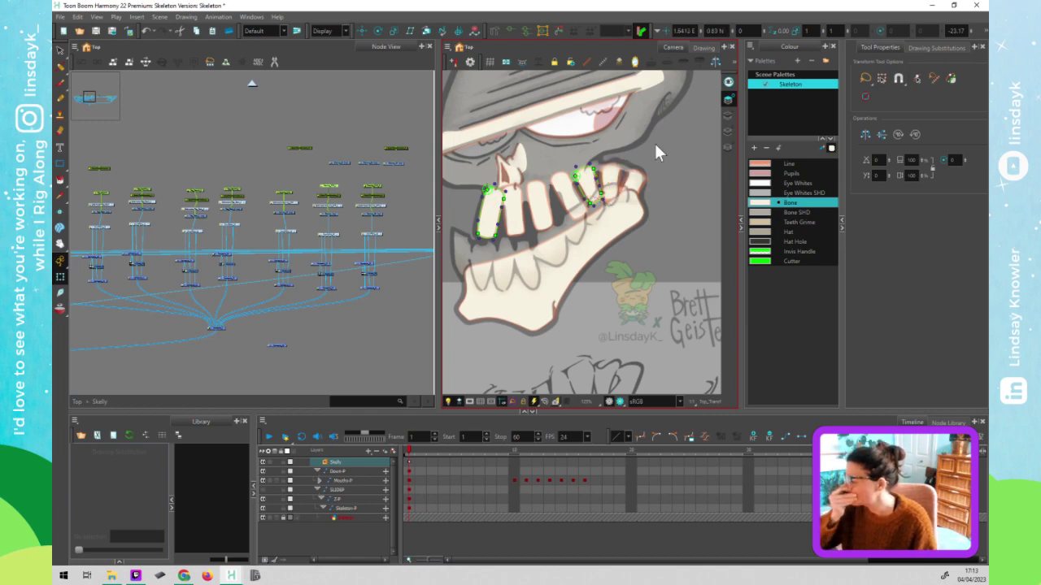
# - Bake the immediate parent's transformation into both copied teeth's static transformations and reset their pegs
pyautogui.click(370, 230)
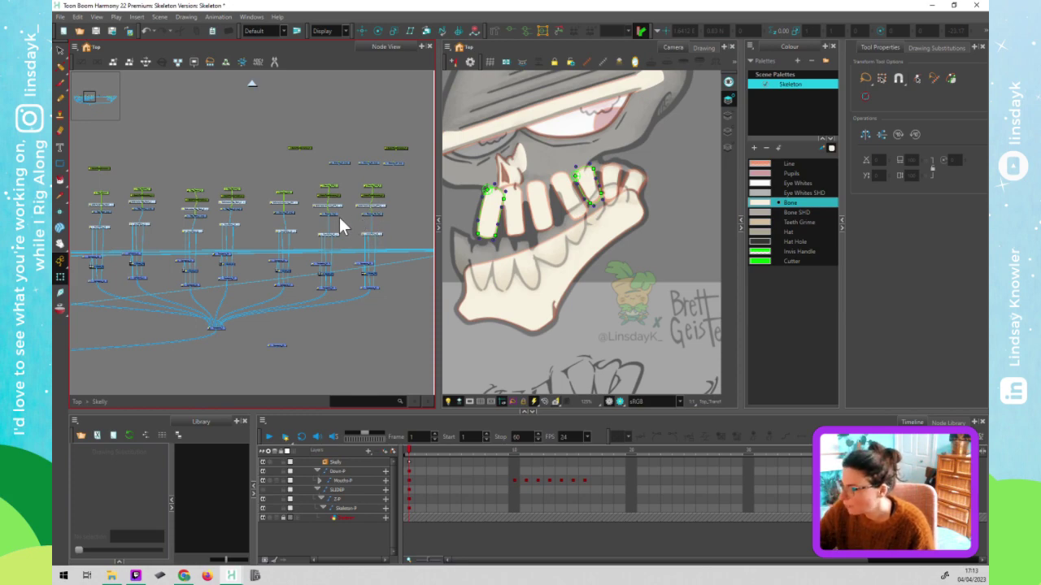
pyautogui.scroll(6, 345, 227)
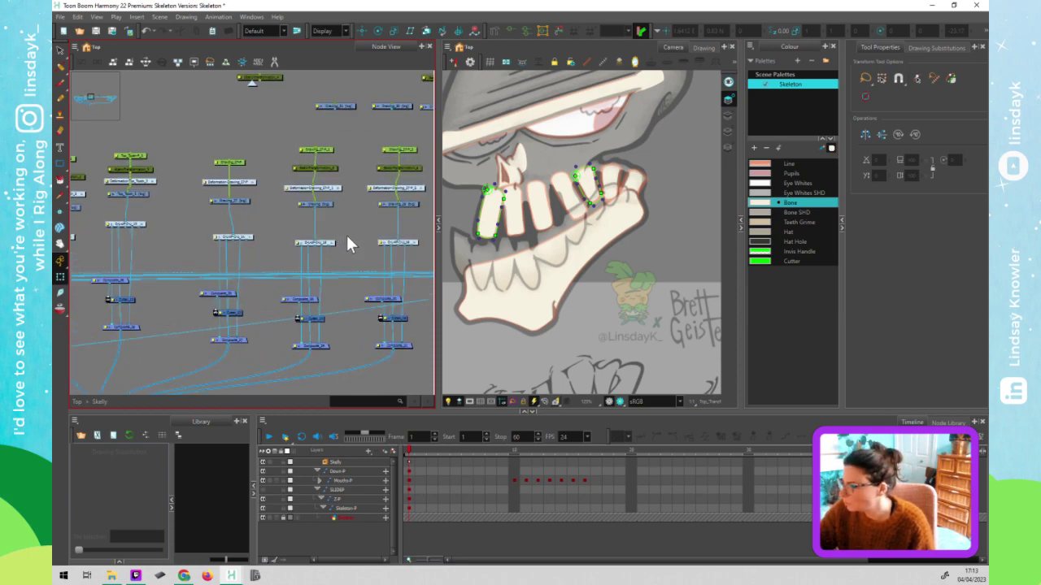
pyautogui.moveTo(272, 244); pyautogui.dragTo(191, 263)
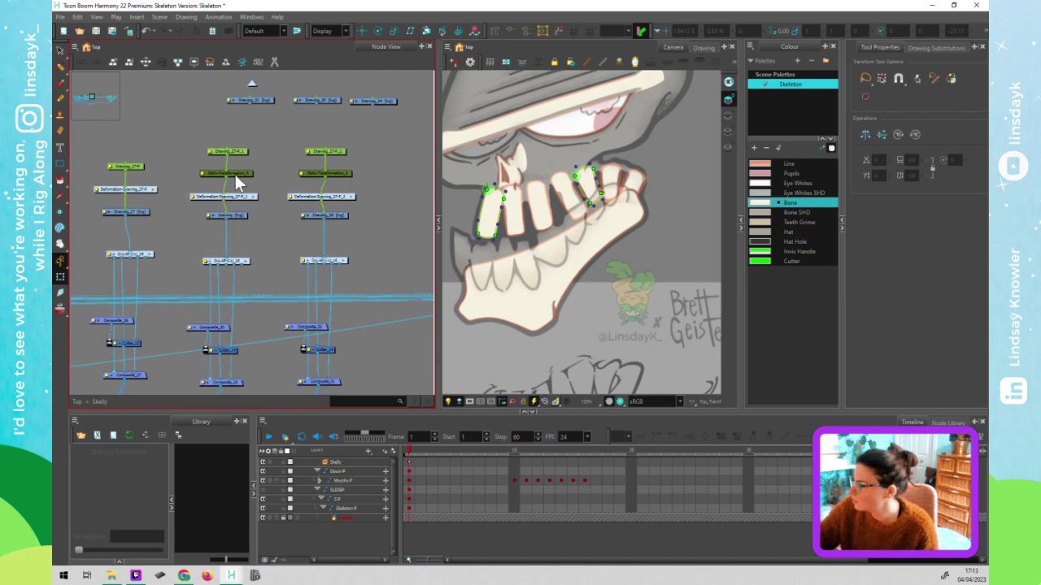
pyautogui.doubleClick(202, 172)
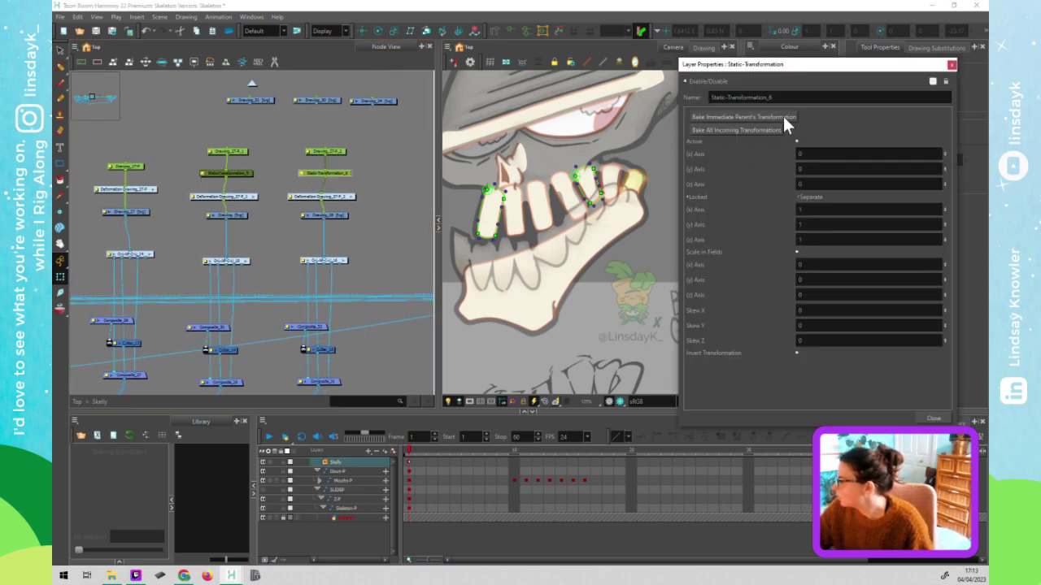
pyautogui.click(781, 114)
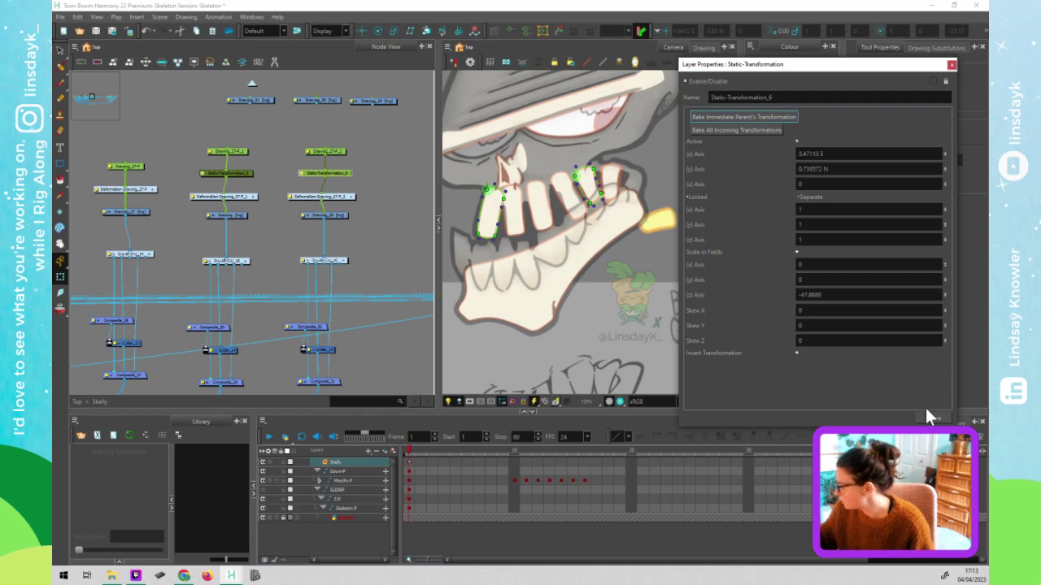
pyautogui.click(793, 115)
pyautogui.click(927, 419)
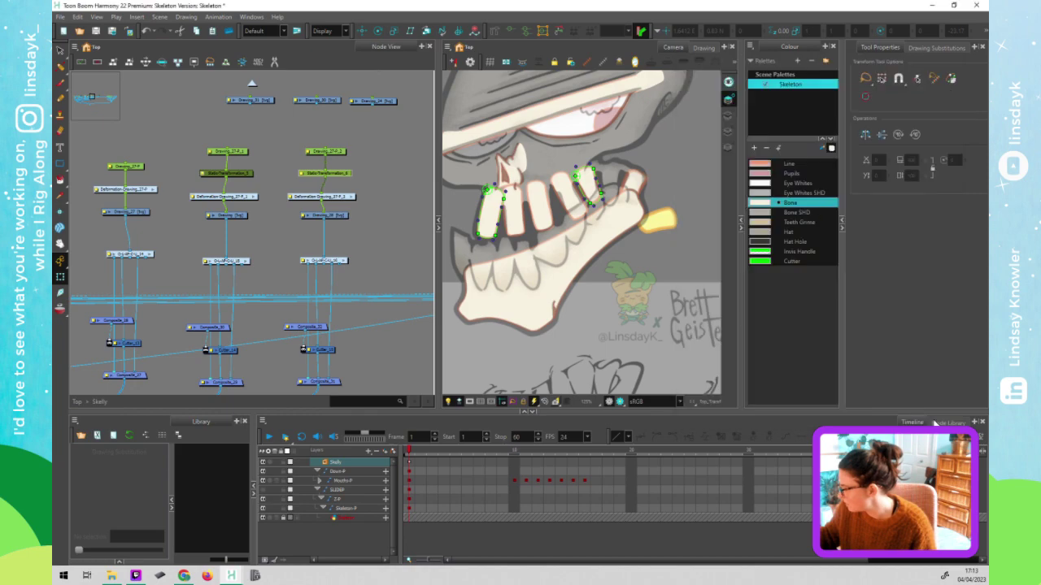
pyautogui.moveTo(364, 146); pyautogui.dragTo(217, 154)
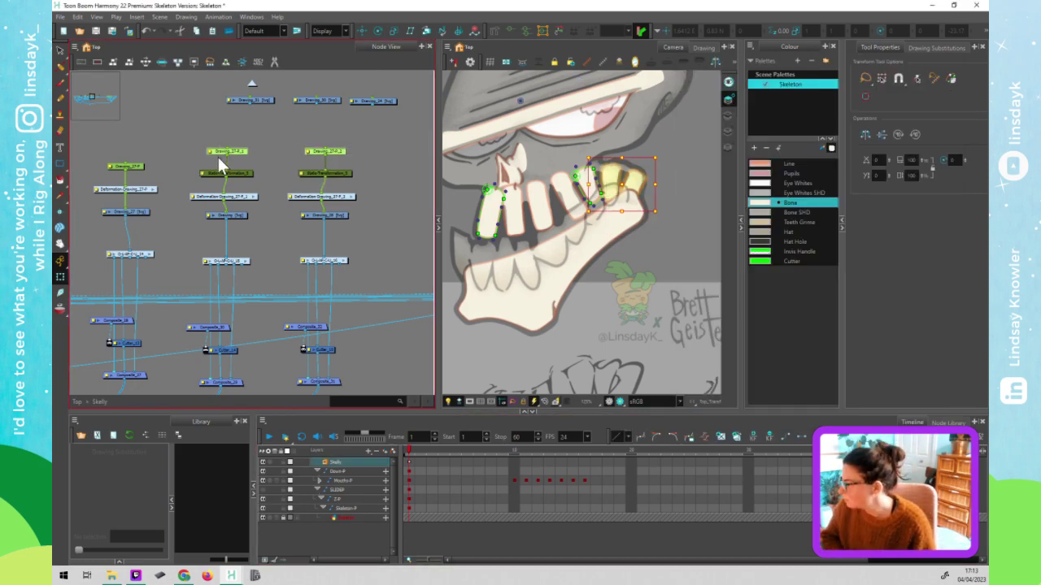
# - Rename the peg of the original back upper tooth from Drawing_27-P to BK_TopTooth-P and copy the base name
pyautogui.click(129, 166)
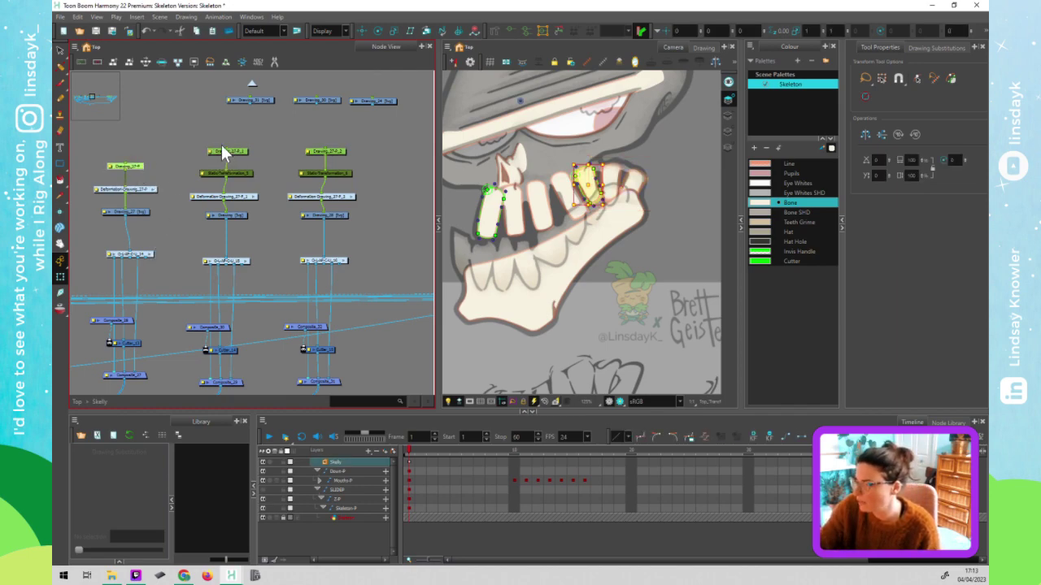
pyautogui.hscroll(-5, 195, 175)
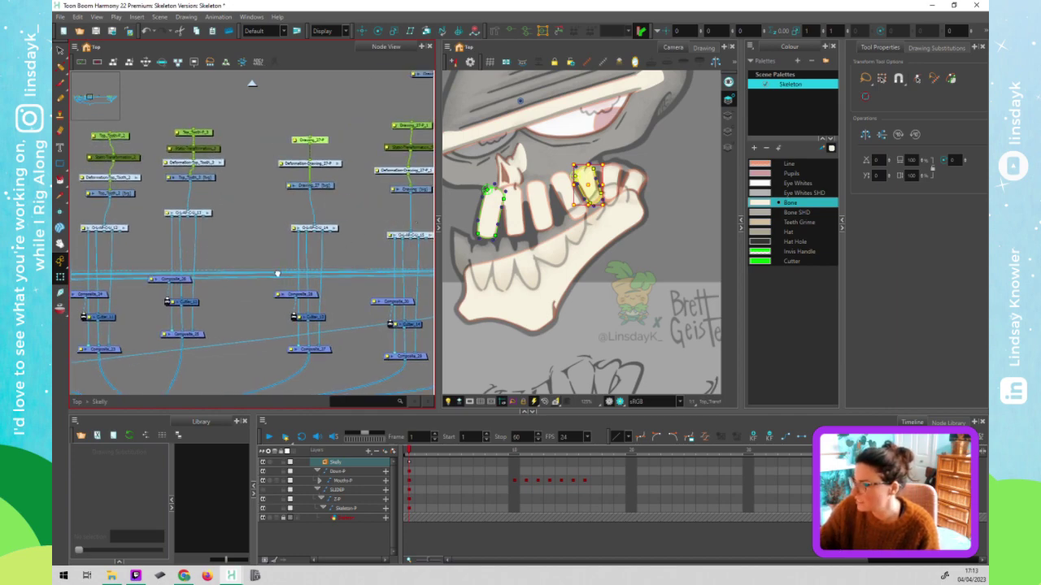
pyautogui.hscroll(3, 272, 275)
pyautogui.hscroll(2, 272, 275)
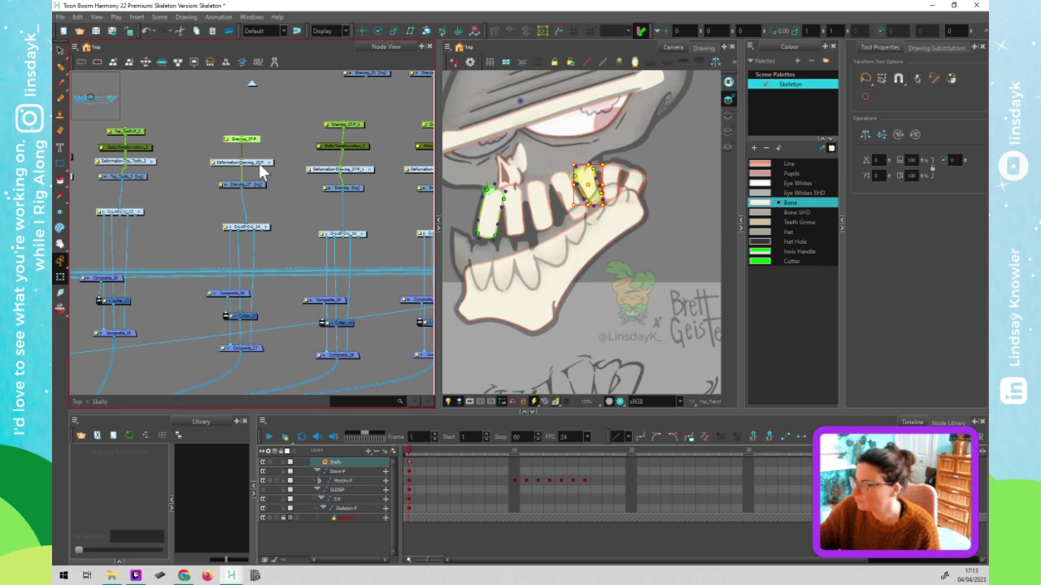
pyautogui.doubleClick(213, 164)
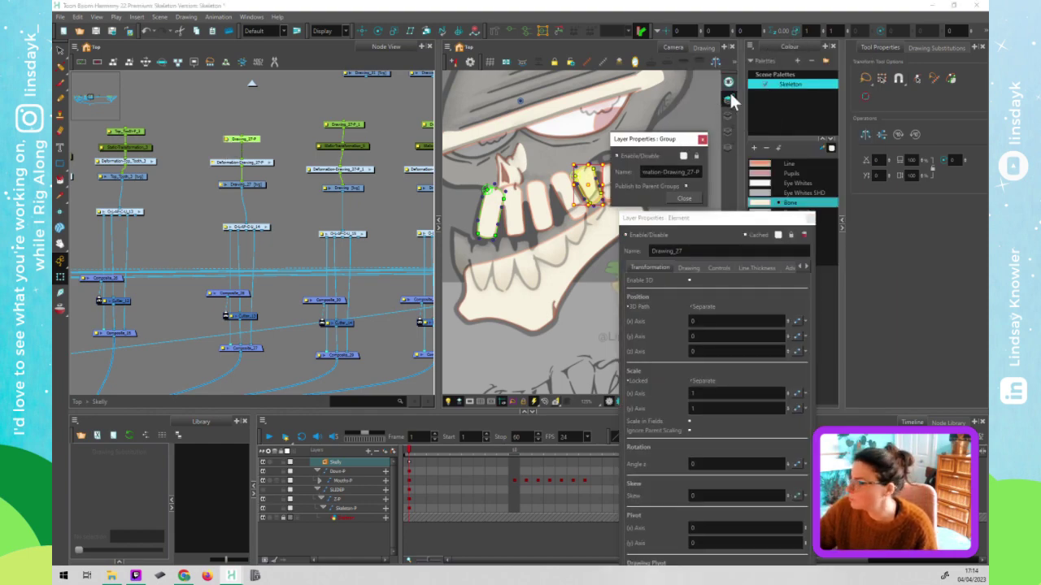
pyautogui.moveTo(750, 101); pyautogui.dragTo(850, 92)
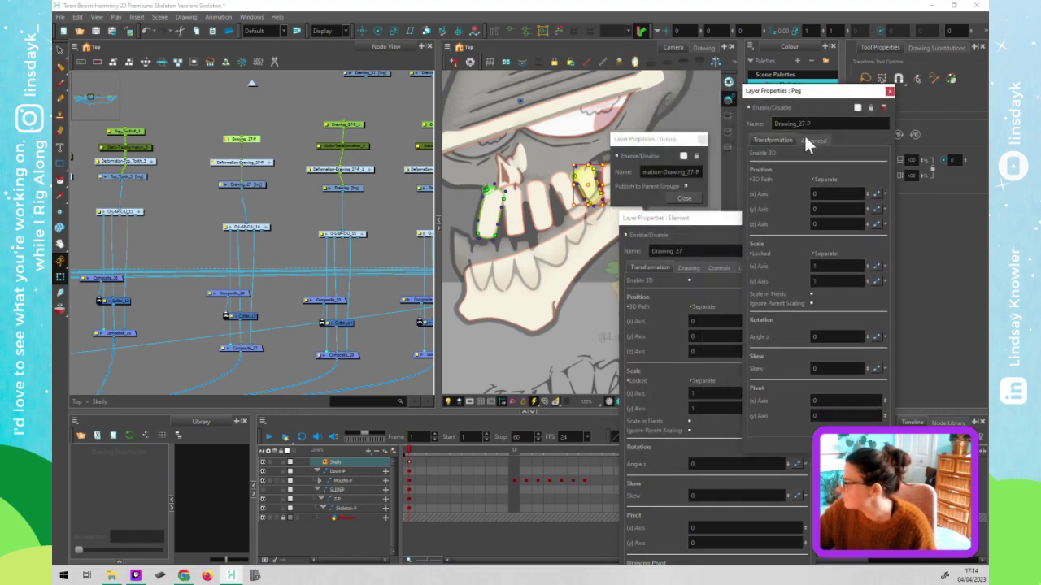
pyautogui.doubleClick(773, 123)
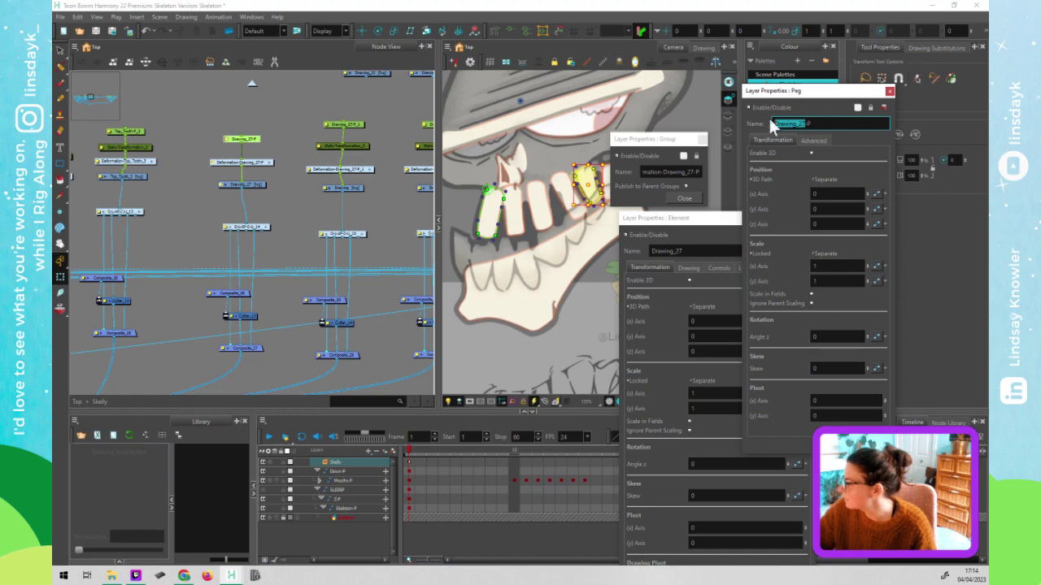
pyautogui.press('BackSpace')
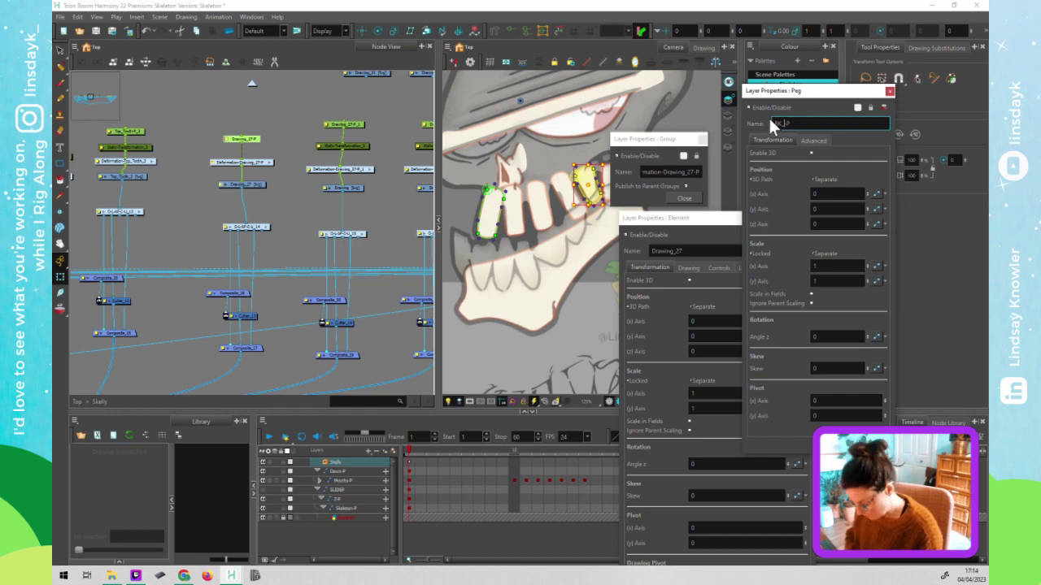
pyautogui.write('BK_TopTee')
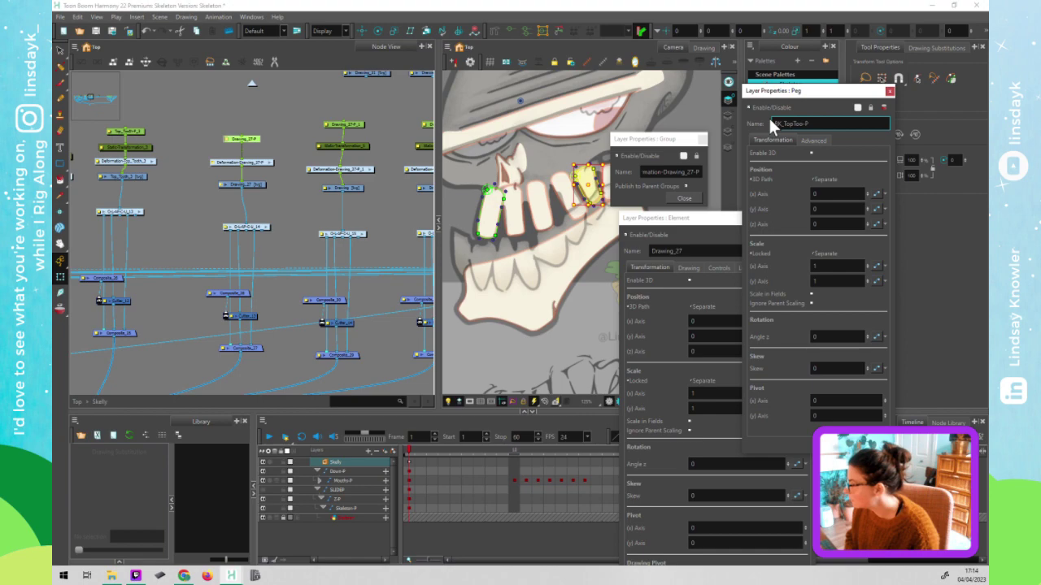
pyautogui.write('th')
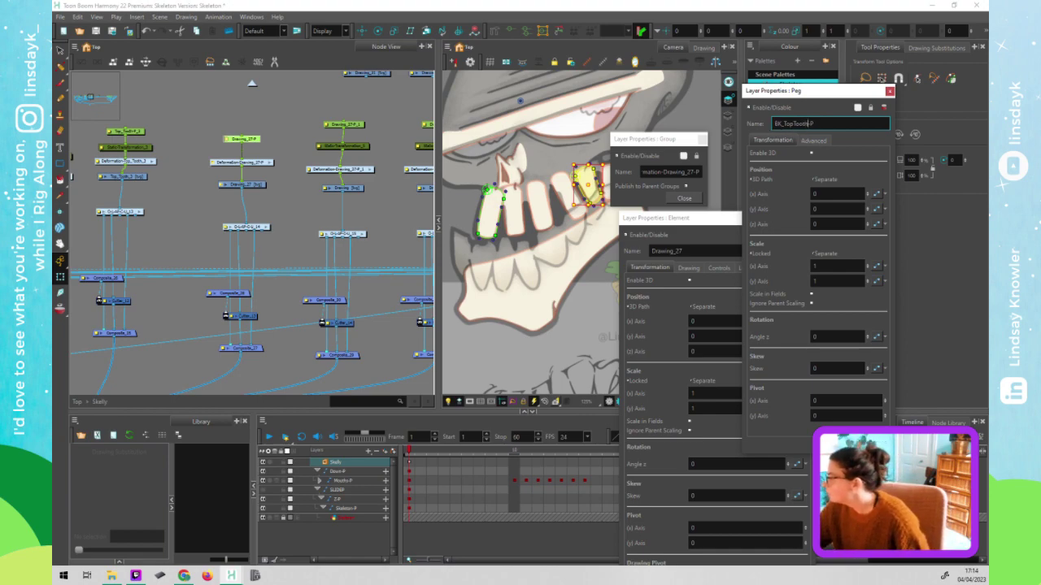
pyautogui.hotkey('shift', 'Home')
pyautogui.hotkey('ctrl', 'c')
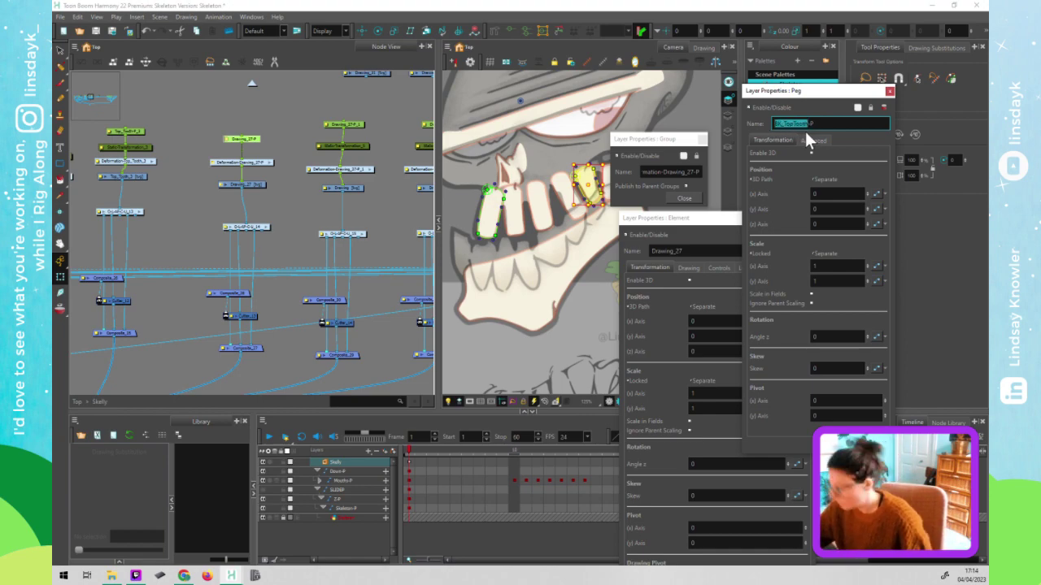
pyautogui.click(890, 91)
# - Rename the same tooth's drawing layer to BK_TopTooth and its deformation group to end in BK_TopTooth-P
pyautogui.click(667, 250)
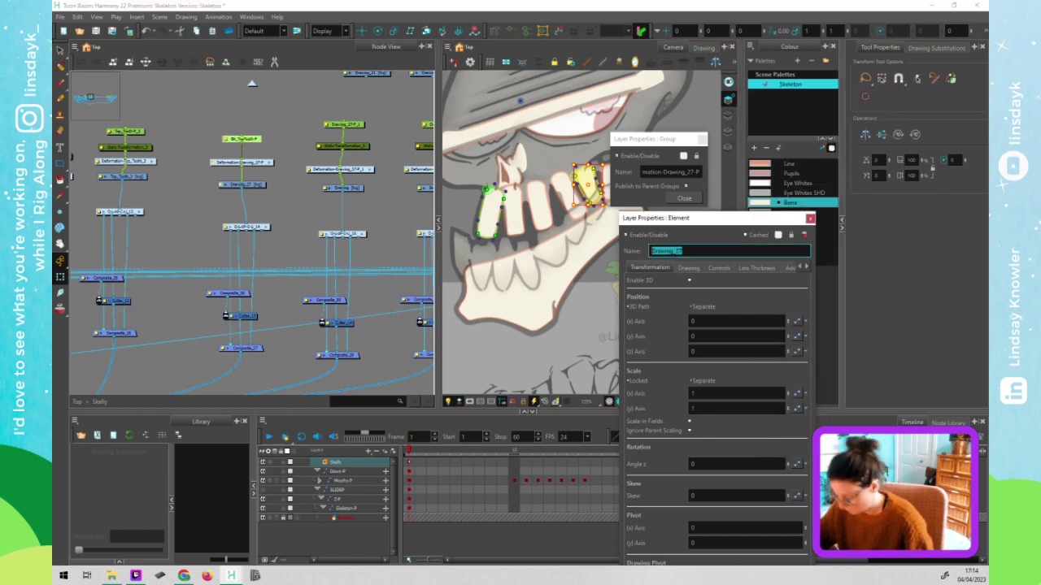
pyautogui.hotkey('ctrl', 'v')
pyautogui.click(810, 220)
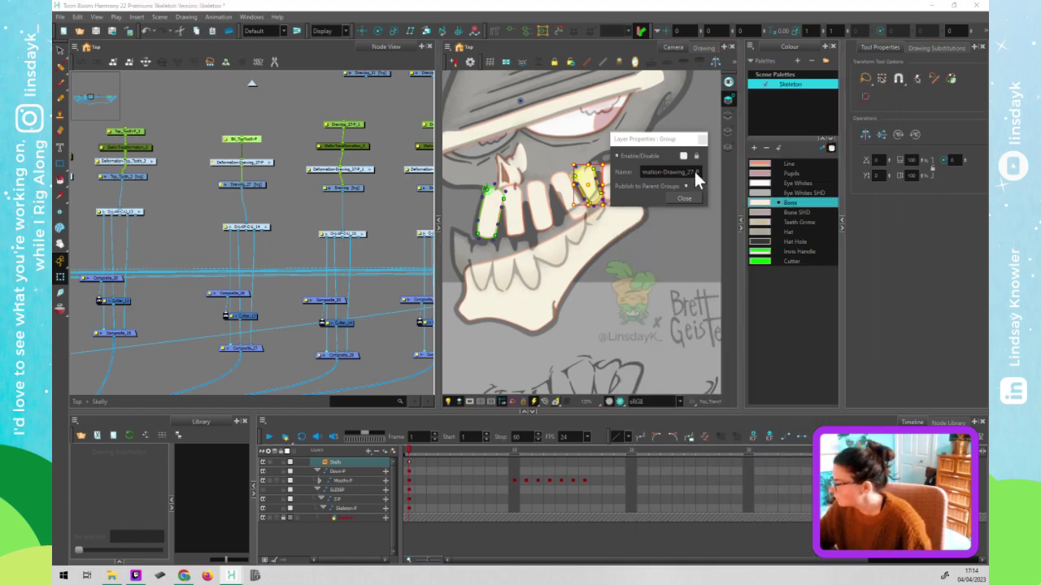
pyautogui.moveTo(693, 172); pyautogui.dragTo(668, 173)
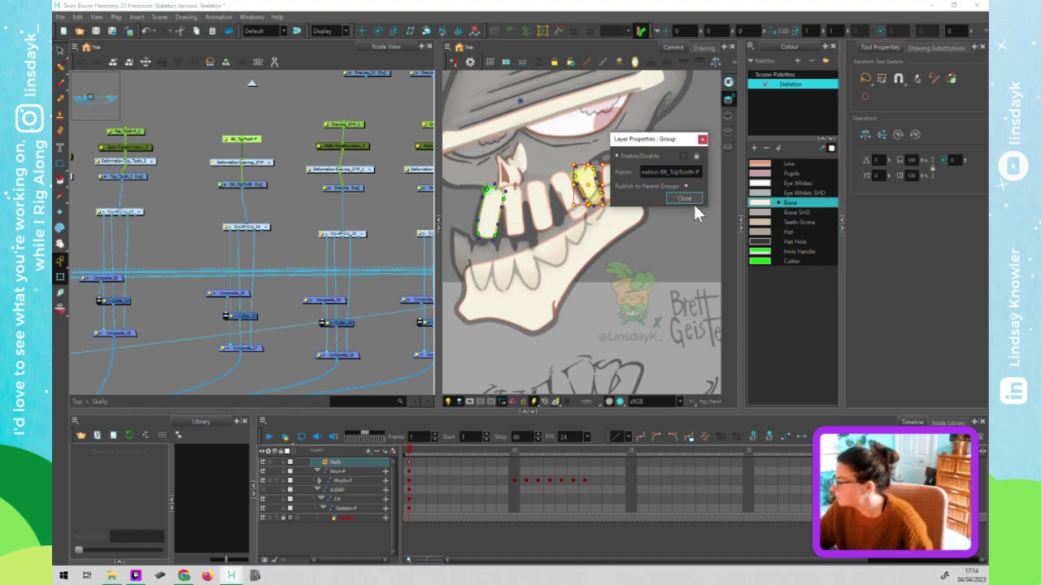
pyautogui.click(691, 200)
pyautogui.click(237, 199)
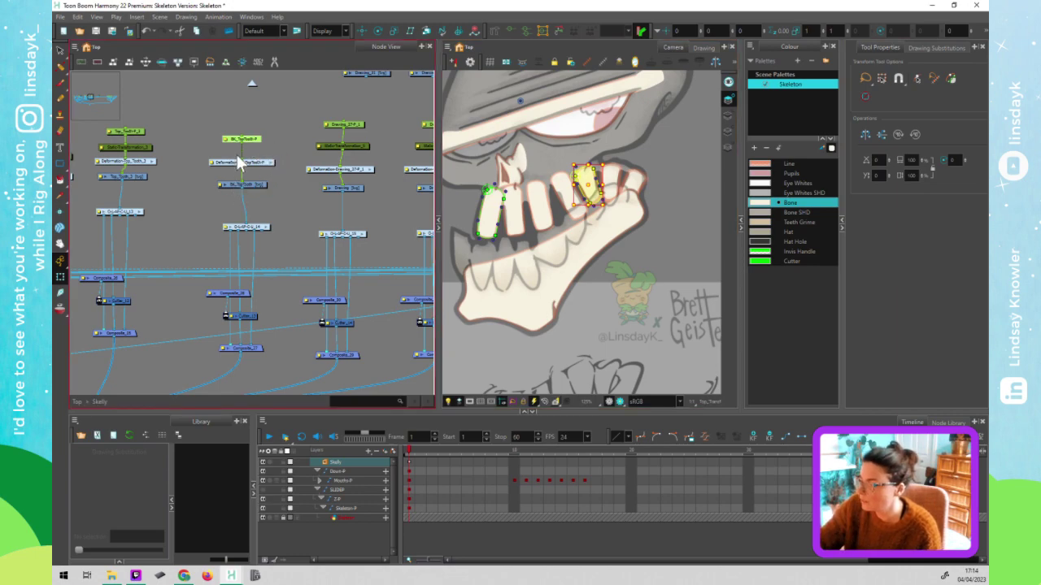
# - Delete the two copied teeth's old pegs, deformation groups and drawings, keeping their static transformations and lower node groups
pyautogui.scroll(-3, 327, 279)
pyautogui.hscroll(2, 296, 283)
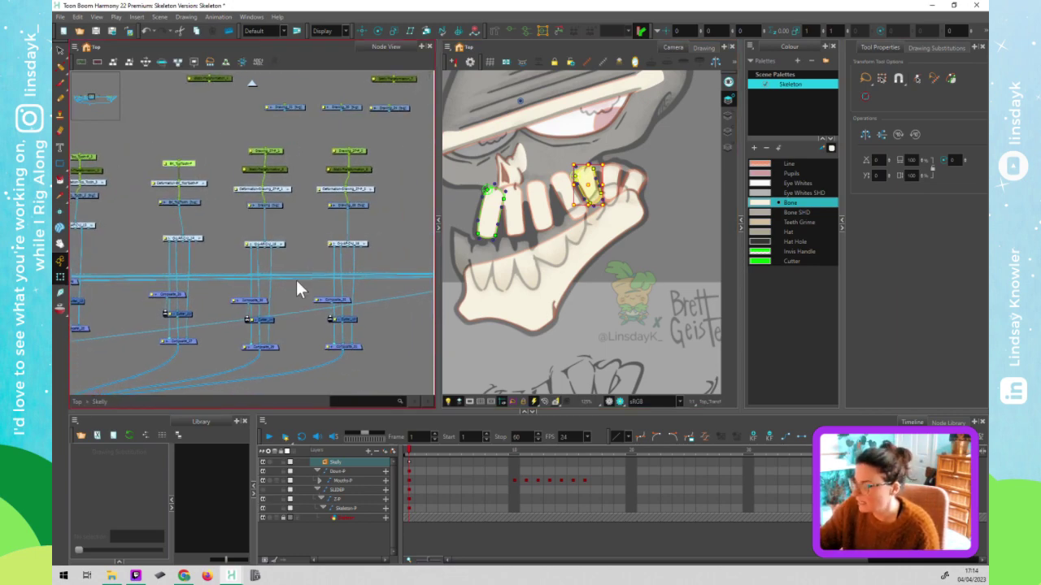
pyautogui.moveTo(380, 184); pyautogui.dragTo(247, 213)
pyautogui.press('Delete')
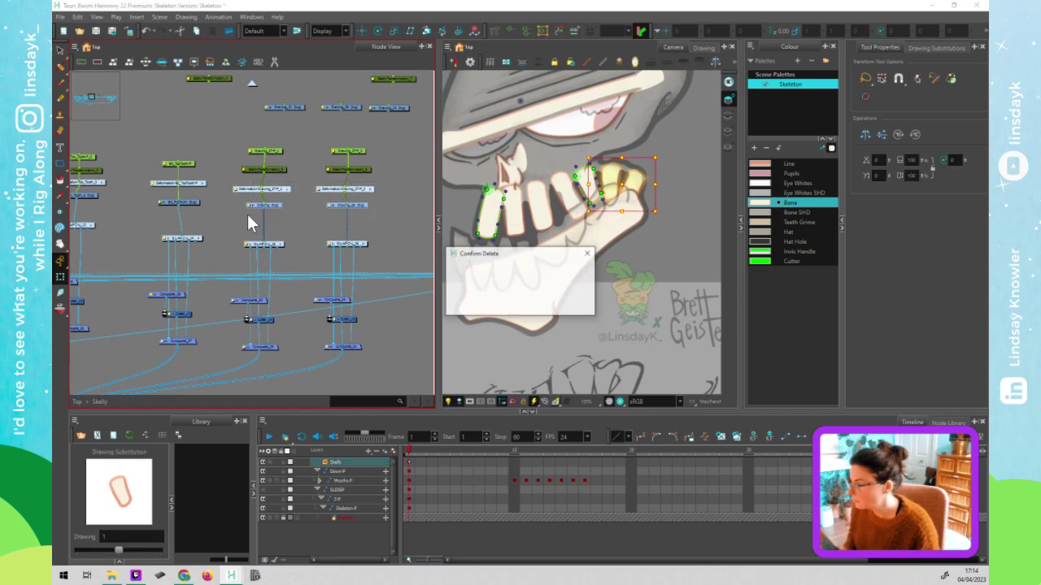
pyautogui.press('Return')
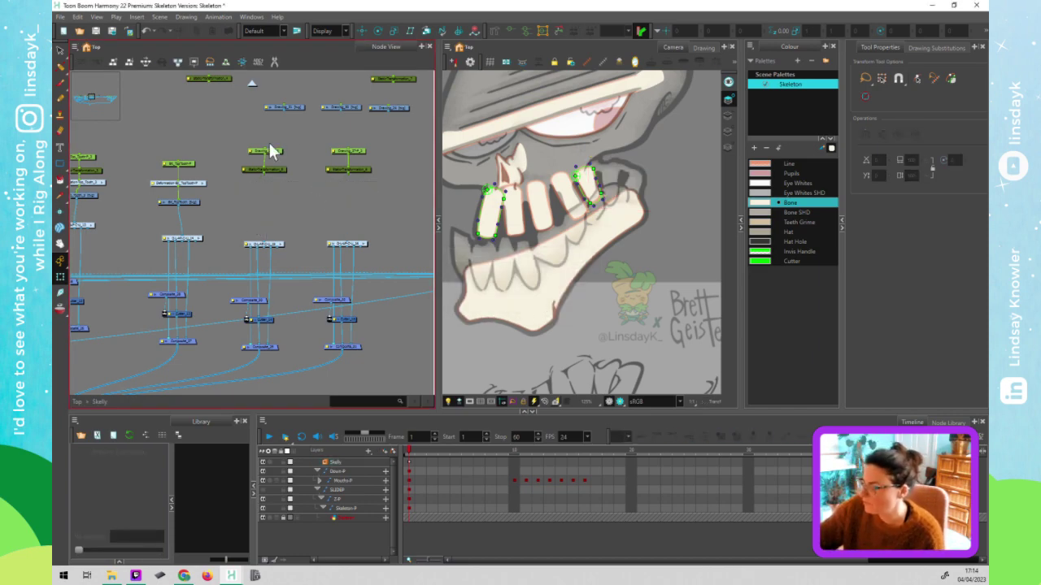
pyautogui.moveTo(250, 130); pyautogui.dragTo(377, 153)
pyautogui.press('Delete')
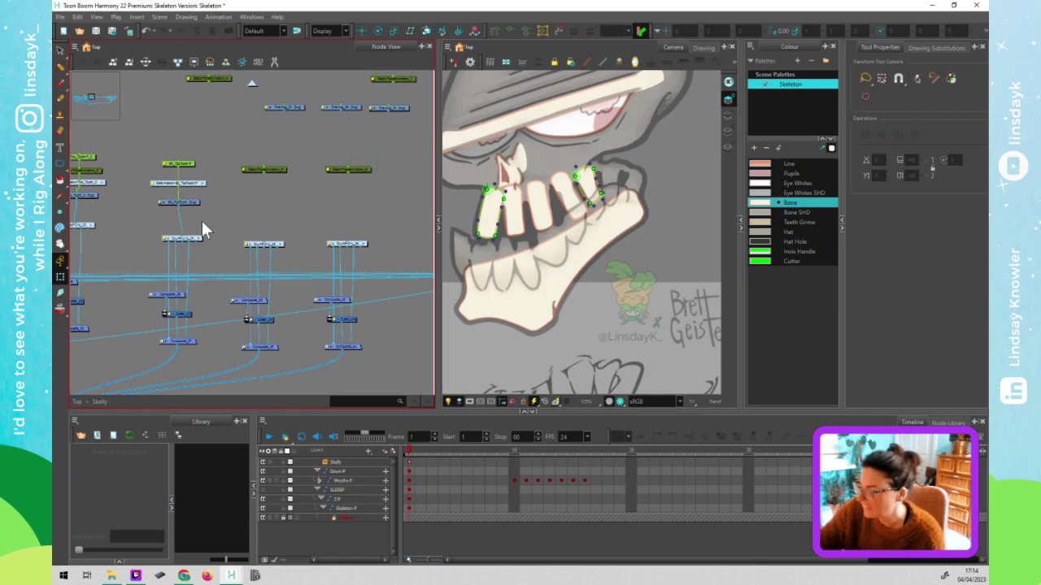
# - Duplicate the BK_TopTooth peg, deformation group and drawing with Paste Special, next to the original nodes
pyautogui.moveTo(160, 218); pyautogui.dragTo(175, 216)
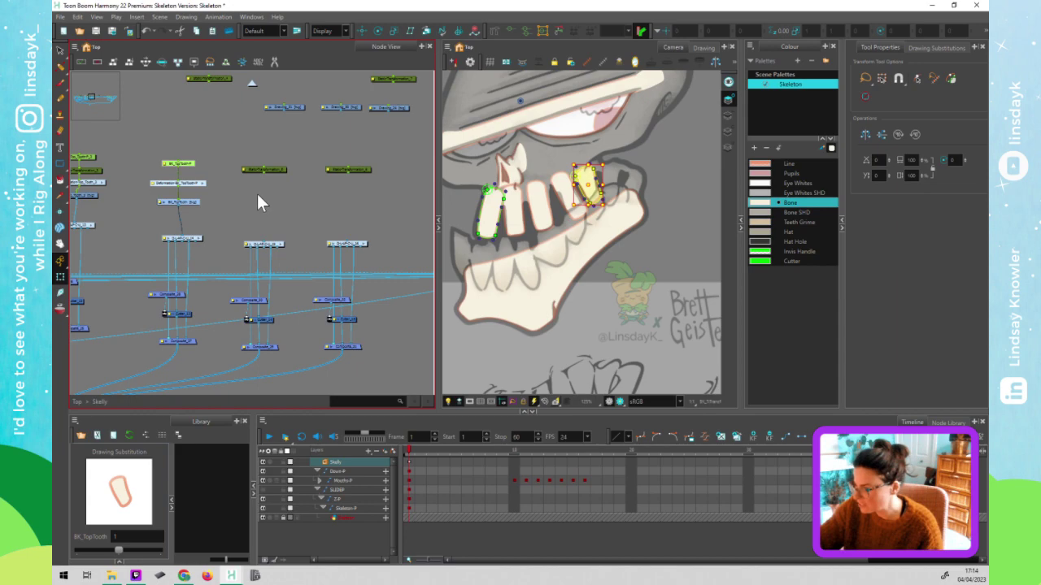
pyautogui.hotkey('ctrl', 'b')
pyautogui.click(640, 404)
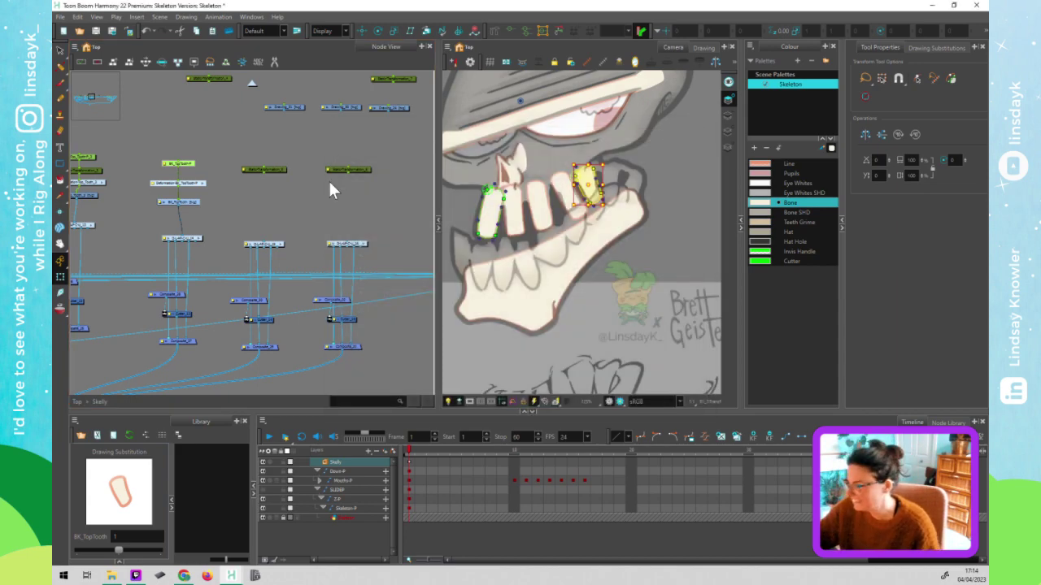
pyautogui.moveTo(305, 216); pyautogui.dragTo(307, 204)
# - Set the rotation pivot of the BK_TopTooth peg near the top of the tooth
pyautogui.moveTo(203, 153); pyautogui.dragTo(184, 167)
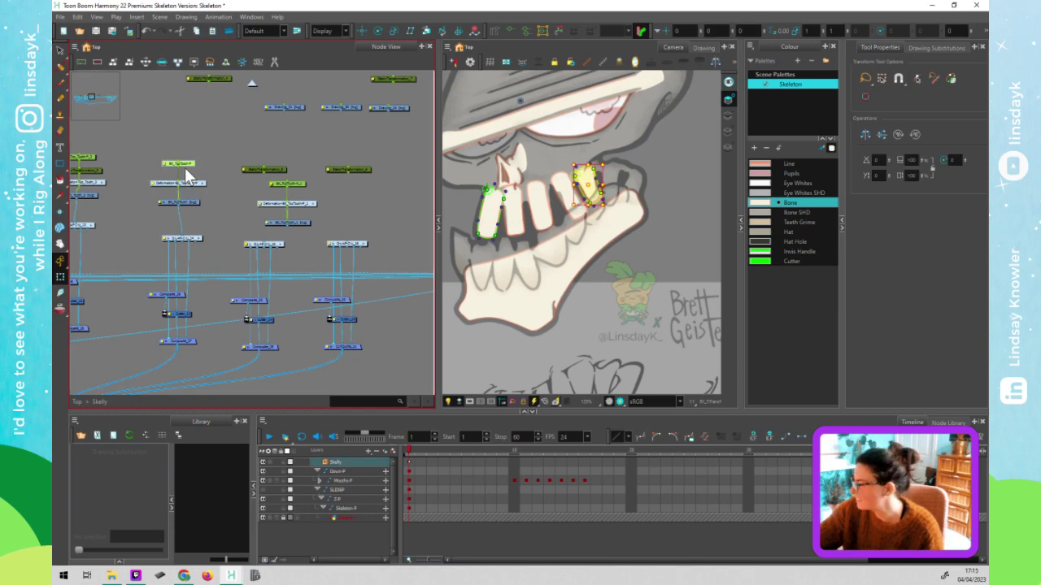
pyautogui.click(392, 30)
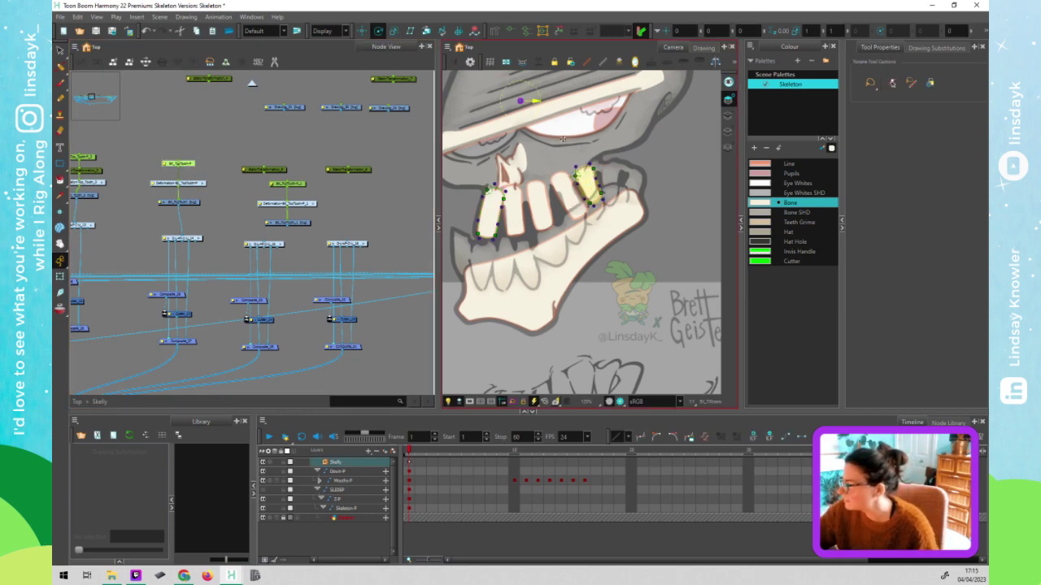
pyautogui.click(585, 174)
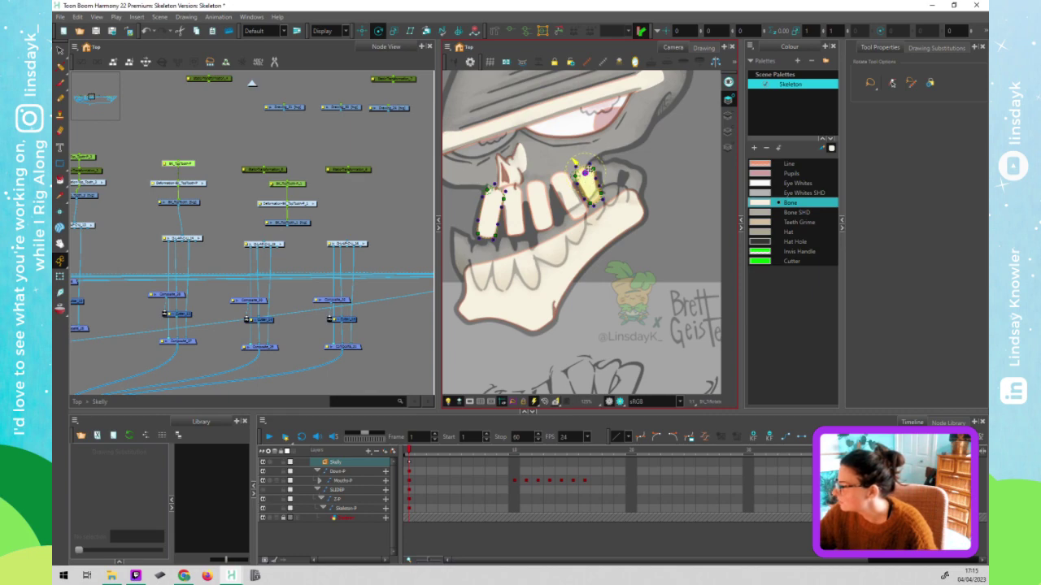
# - Delete the duplicated BK_TopTooth peg, deformation group and drawing, including the drawing files
pyautogui.click(294, 228)
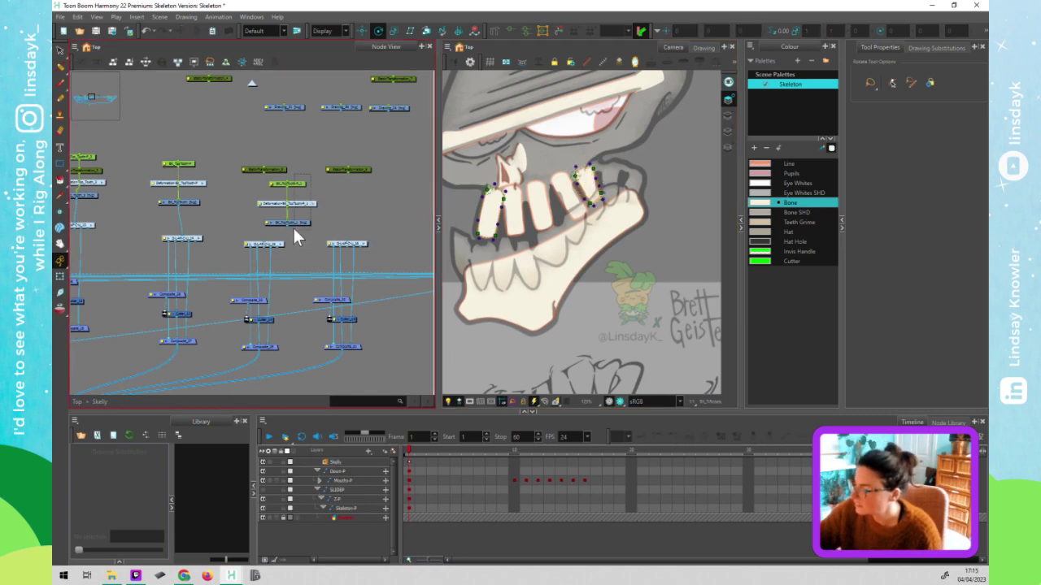
pyautogui.click(294, 230)
pyautogui.press('Delete')
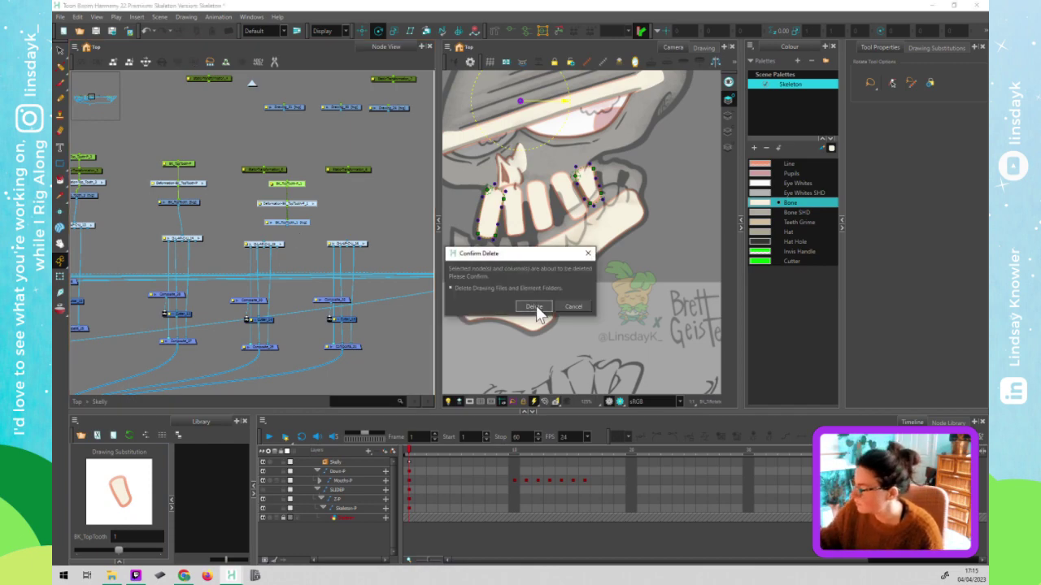
pyautogui.click(534, 307)
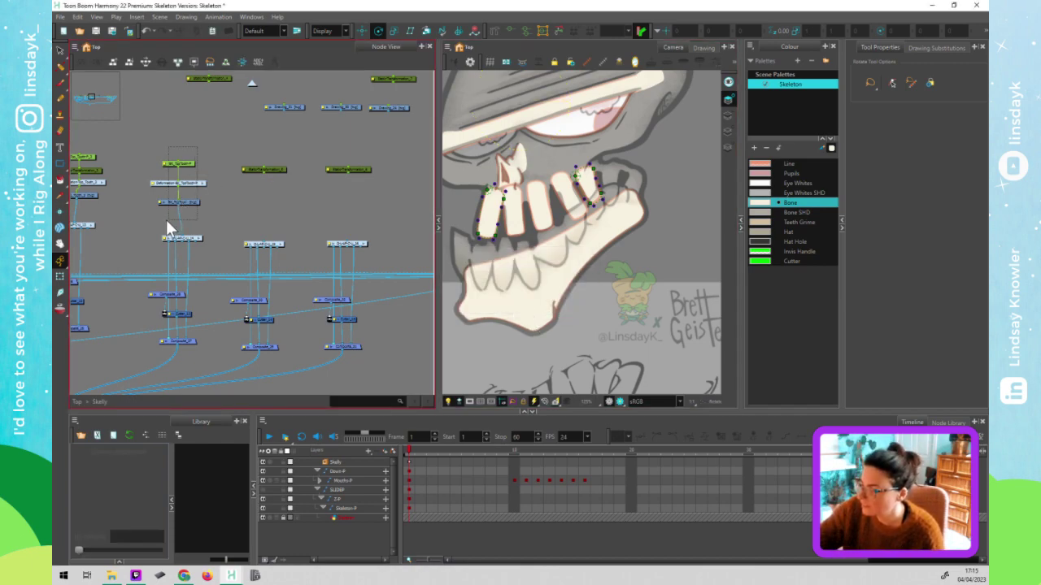
# - Duplicate the BK_TopTooth node chain twice with Paste Special and place each copy over a leftover static transformation
pyautogui.moveTo(166, 220); pyautogui.dragTo(164, 217)
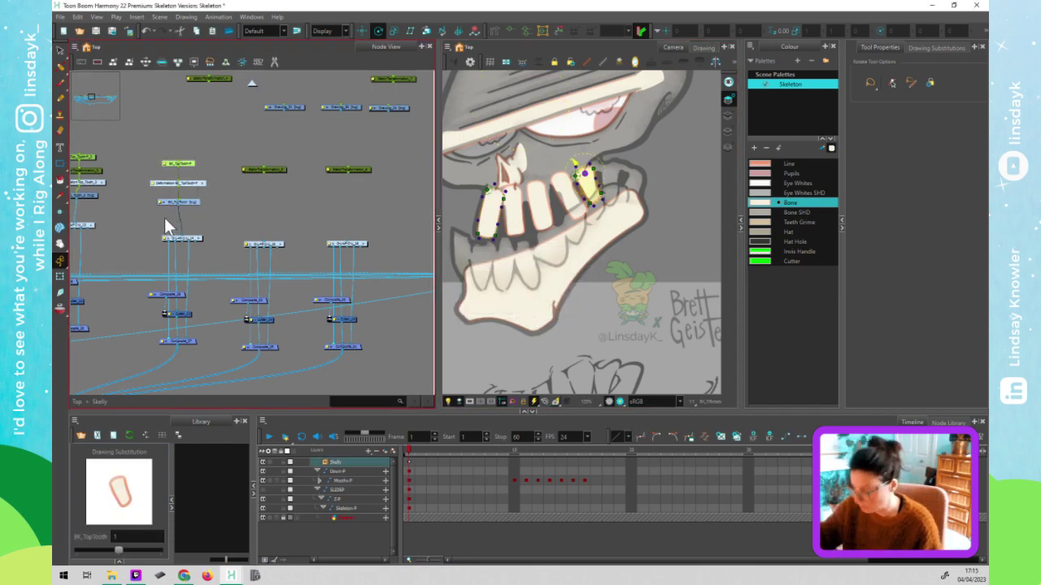
pyautogui.hotkey('ctrl', 'b')
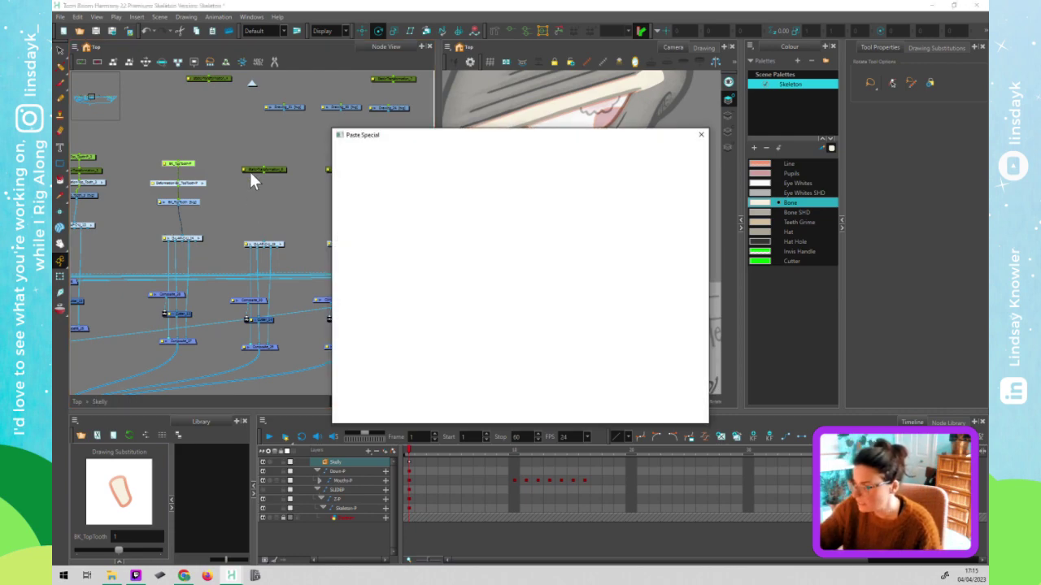
pyautogui.click(644, 412)
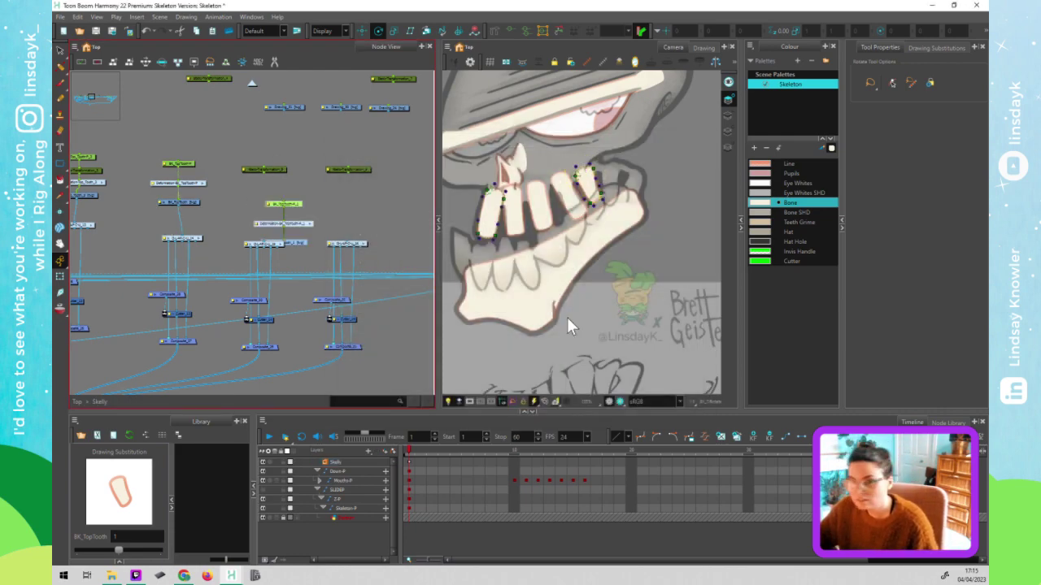
pyautogui.moveTo(301, 232); pyautogui.dragTo(274, 180)
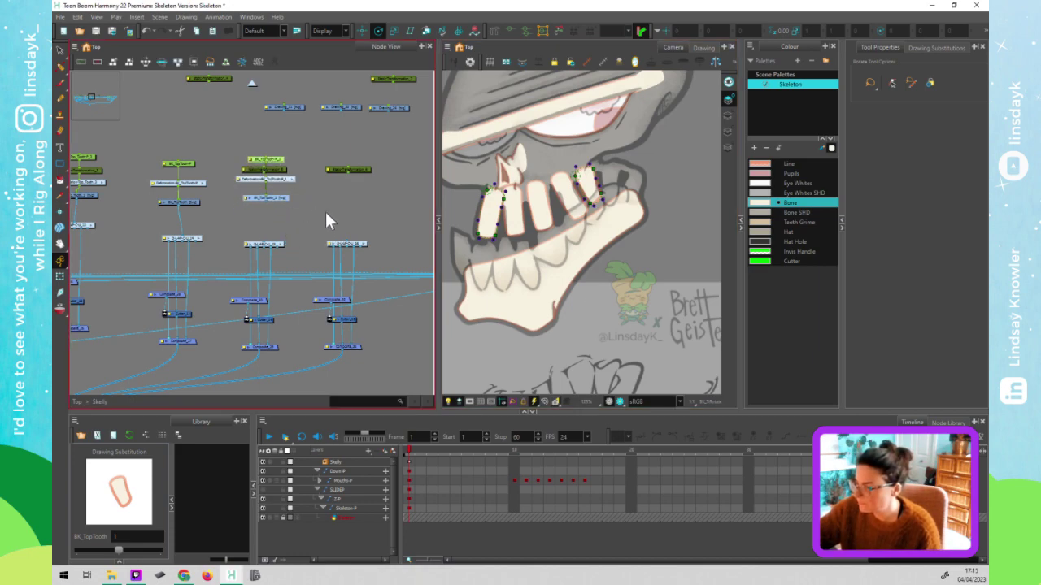
pyautogui.hotkey('ctrl', 'b')
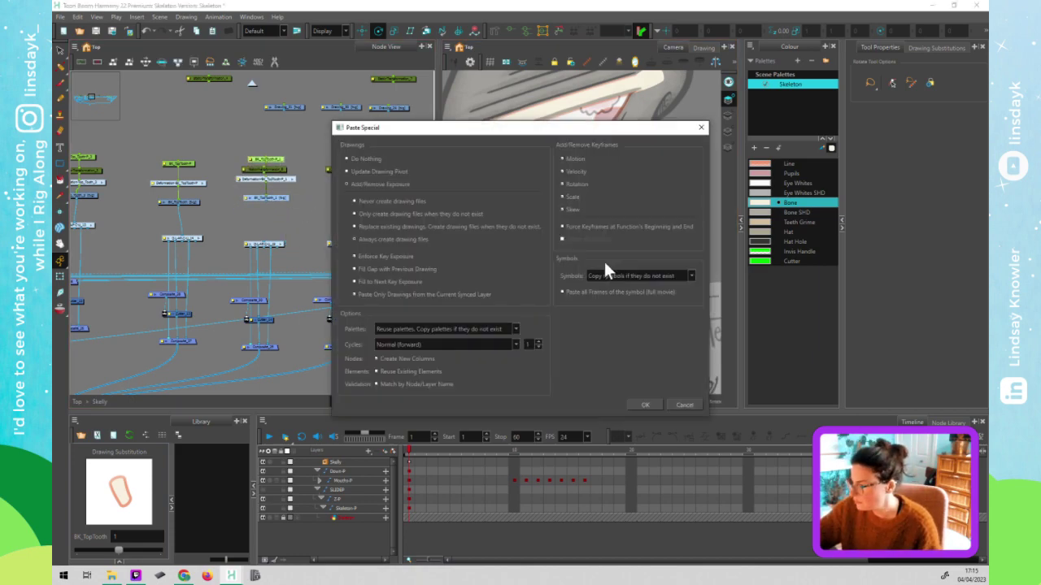
pyautogui.click(649, 411)
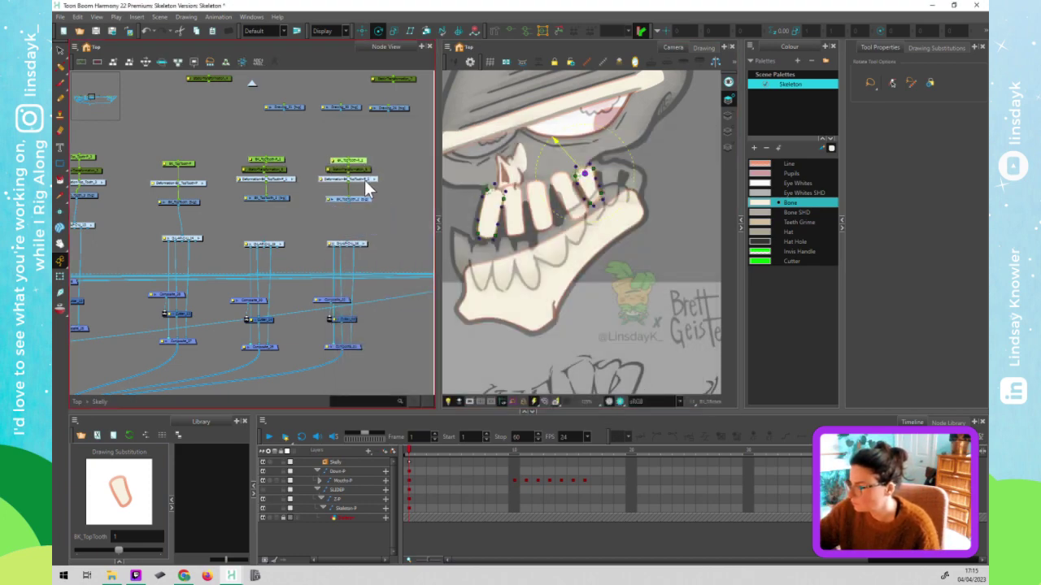
# - Connect both duplicated drawings to the groups beneath them and insert the static transformations directly under their raised pegs
pyautogui.moveTo(348, 241); pyautogui.dragTo(348, 239)
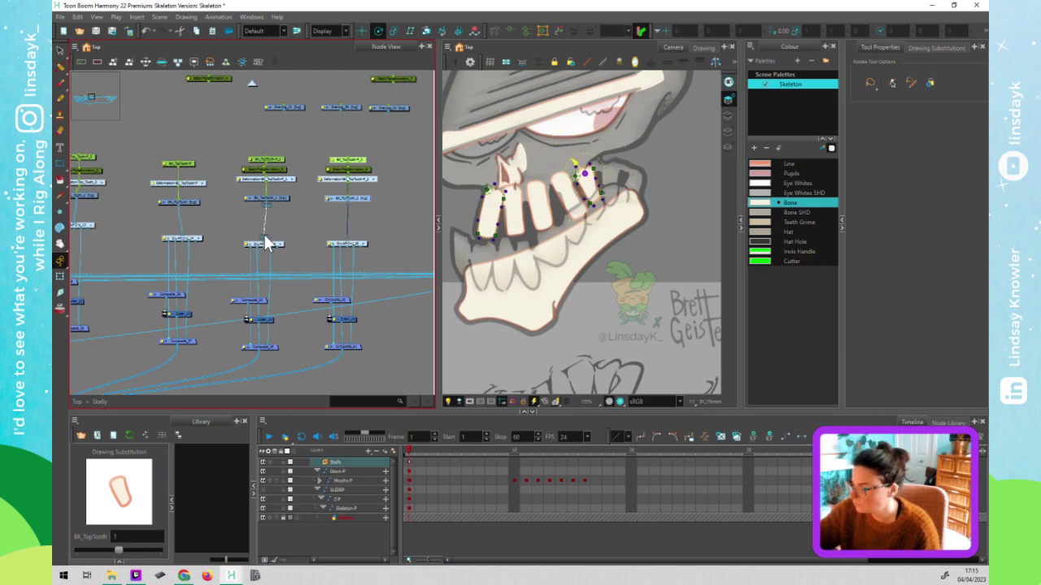
pyautogui.click(362, 171)
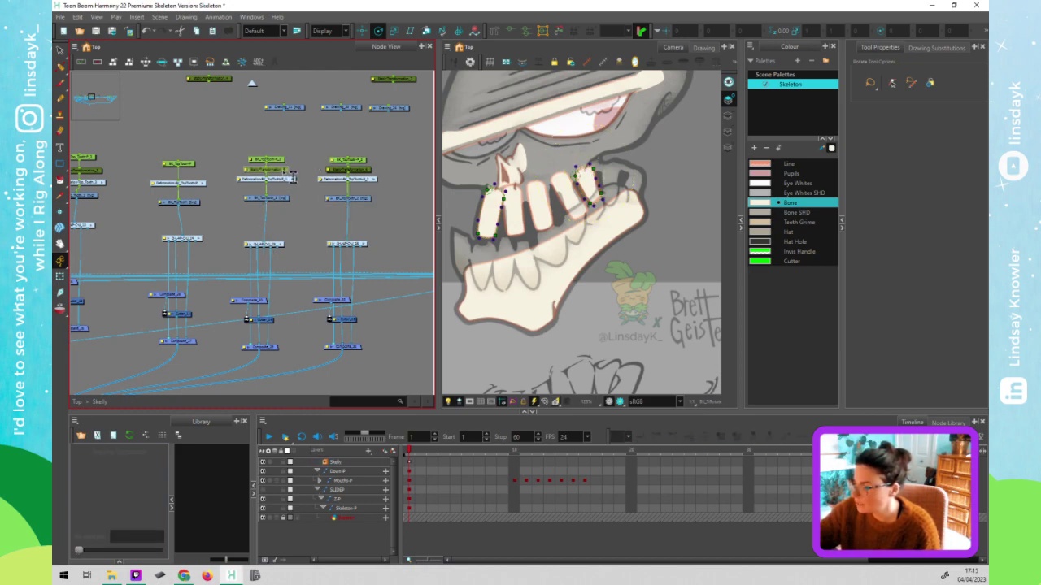
pyautogui.click(359, 163)
pyautogui.click(278, 157)
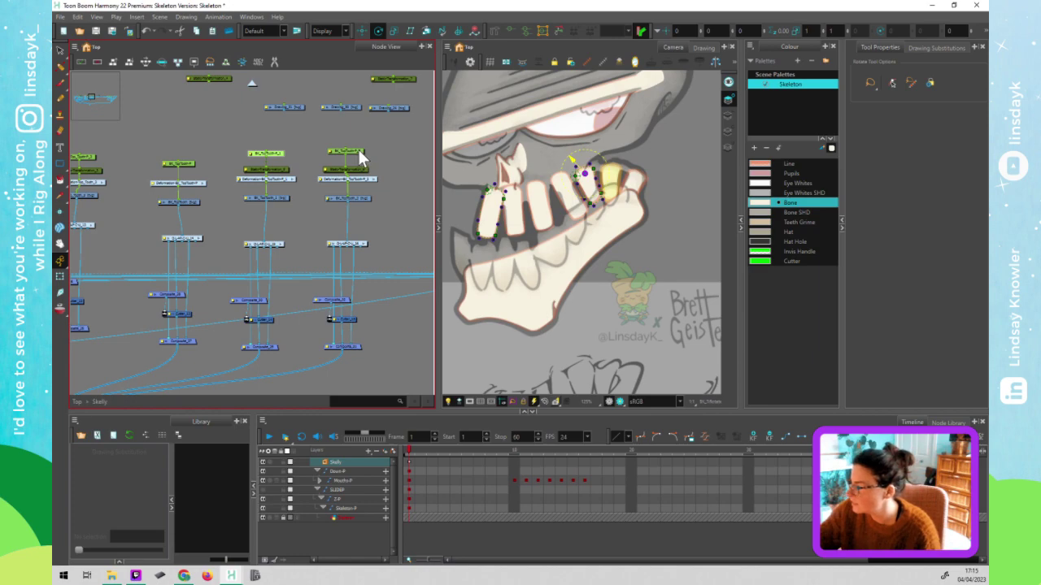
# - Compare the original and duplicated BK_TopTooth pegs and their static transformations, including the neighbouring tooth's peg, by checking each one's pivot on the character
pyautogui.click(349, 173)
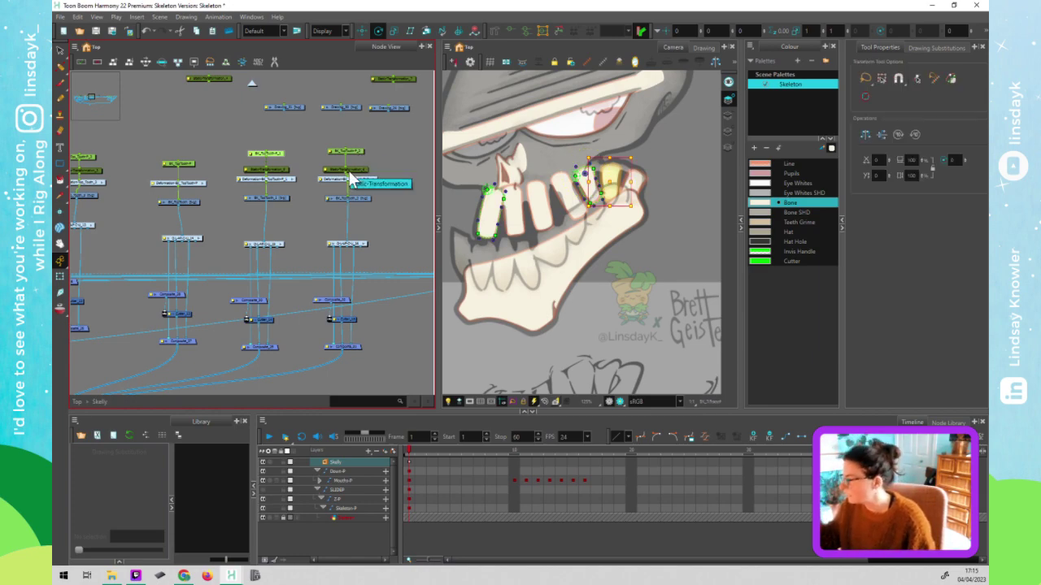
pyautogui.click(280, 155)
pyautogui.click(359, 179)
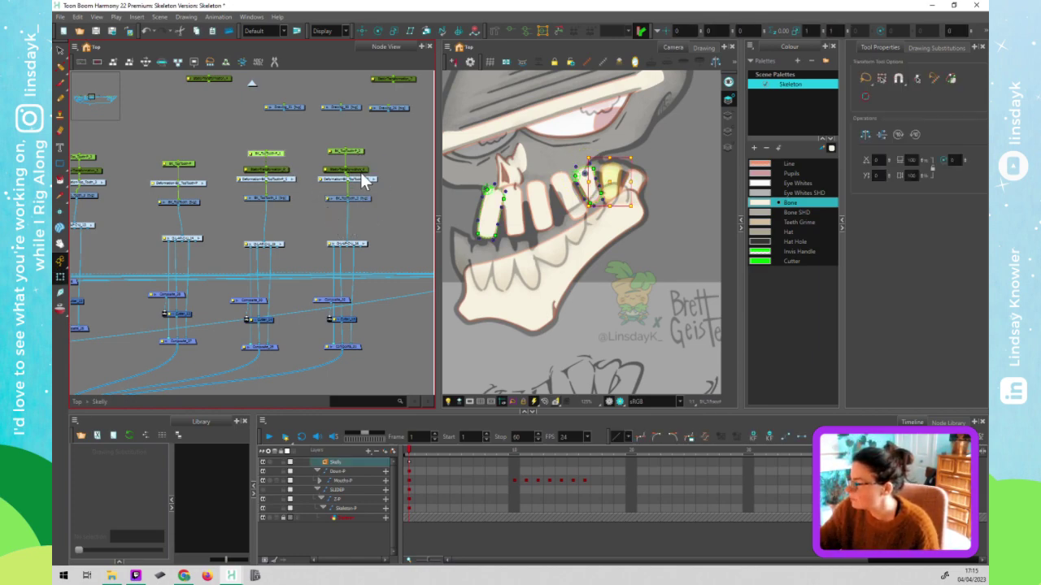
pyautogui.click(190, 163)
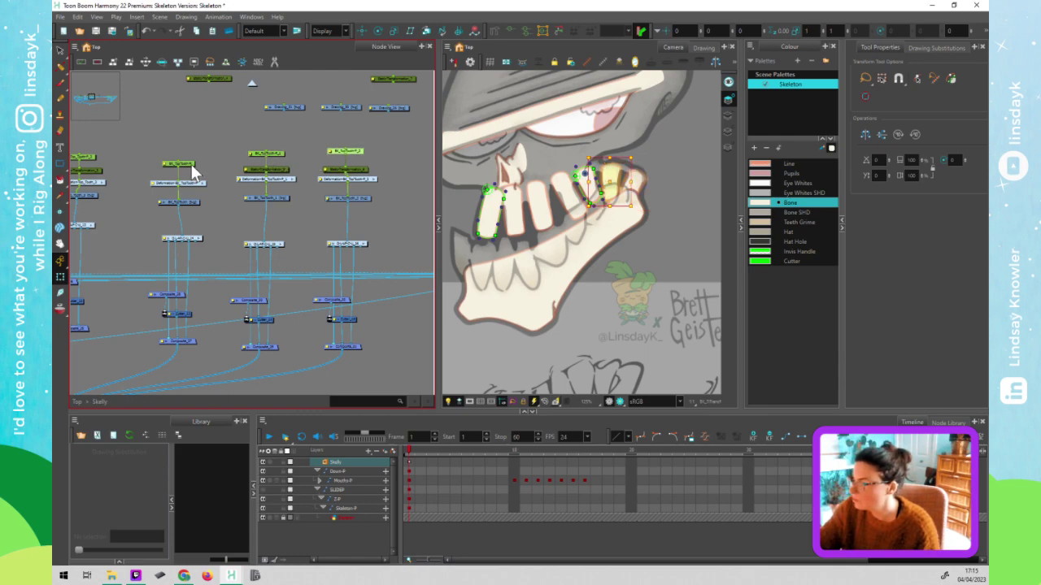
pyautogui.click(279, 153)
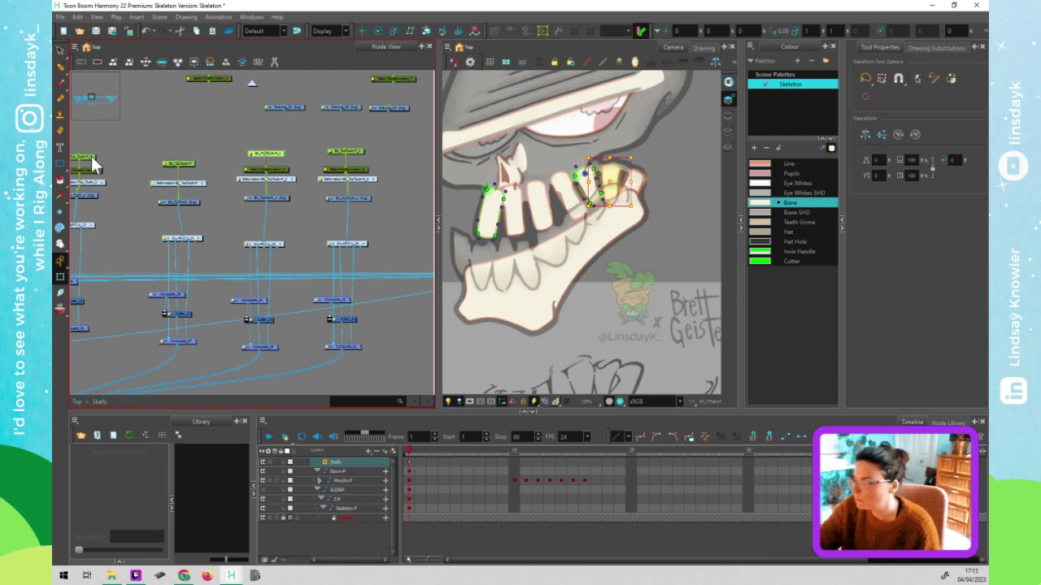
pyautogui.click(88, 163)
pyautogui.click(278, 168)
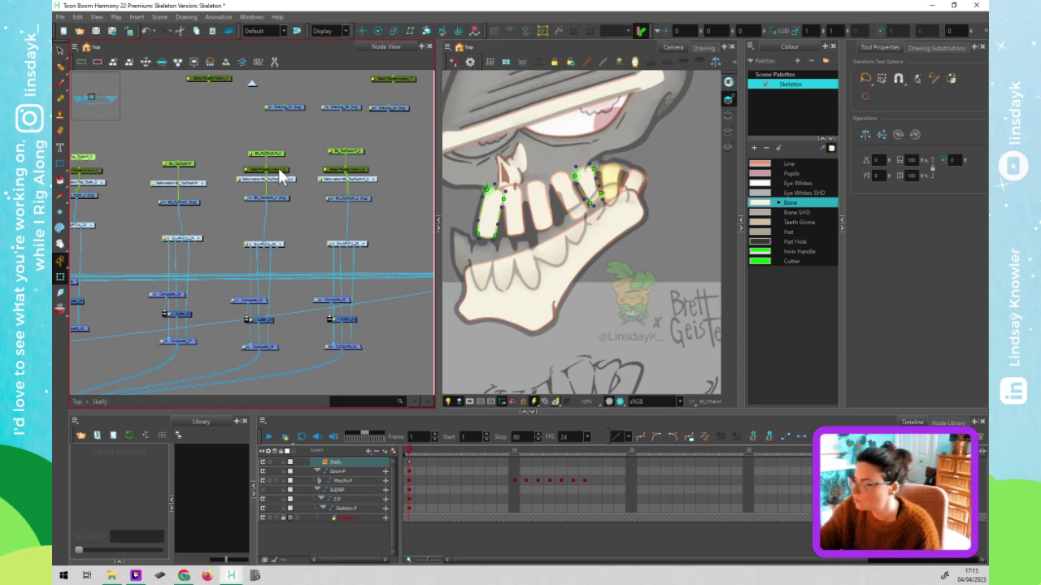
# - Try placing the static transformations above the two duplicated BK_TopTooth pegs and check the second duplicate's pivot
pyautogui.moveTo(267, 171); pyautogui.dragTo(272, 137)
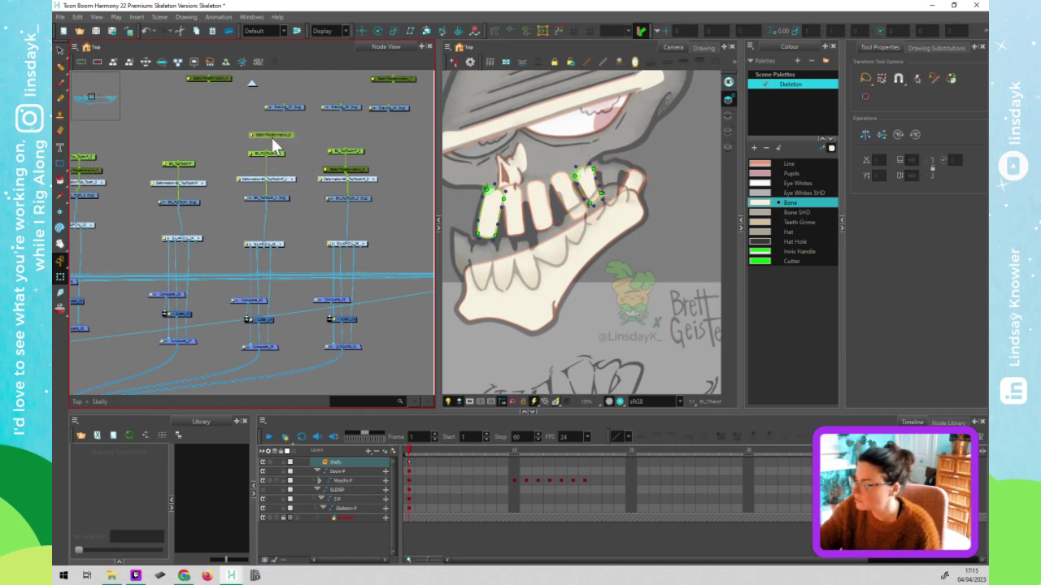
pyautogui.click(355, 169)
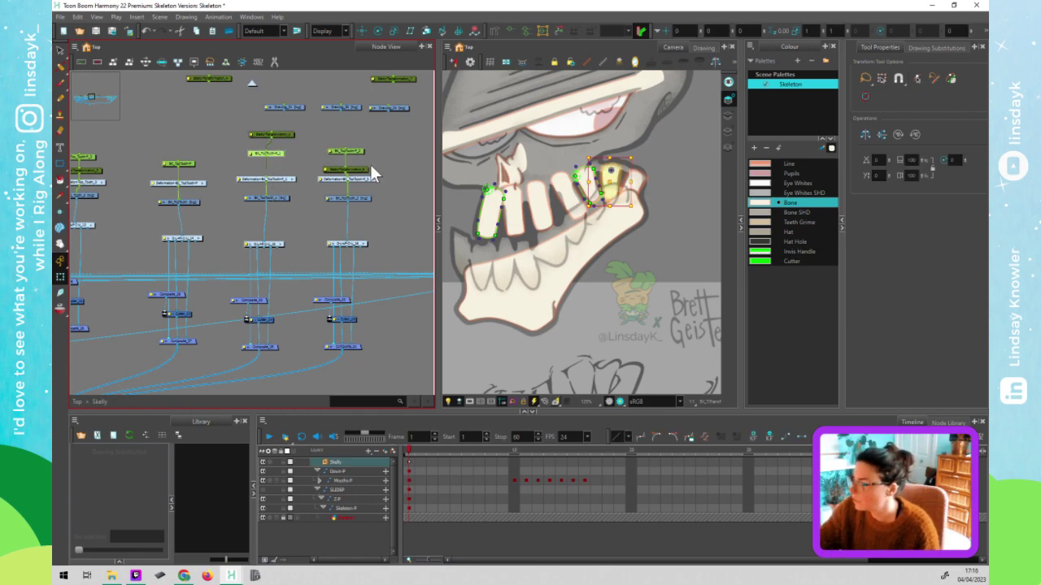
pyautogui.moveTo(351, 170); pyautogui.dragTo(355, 139)
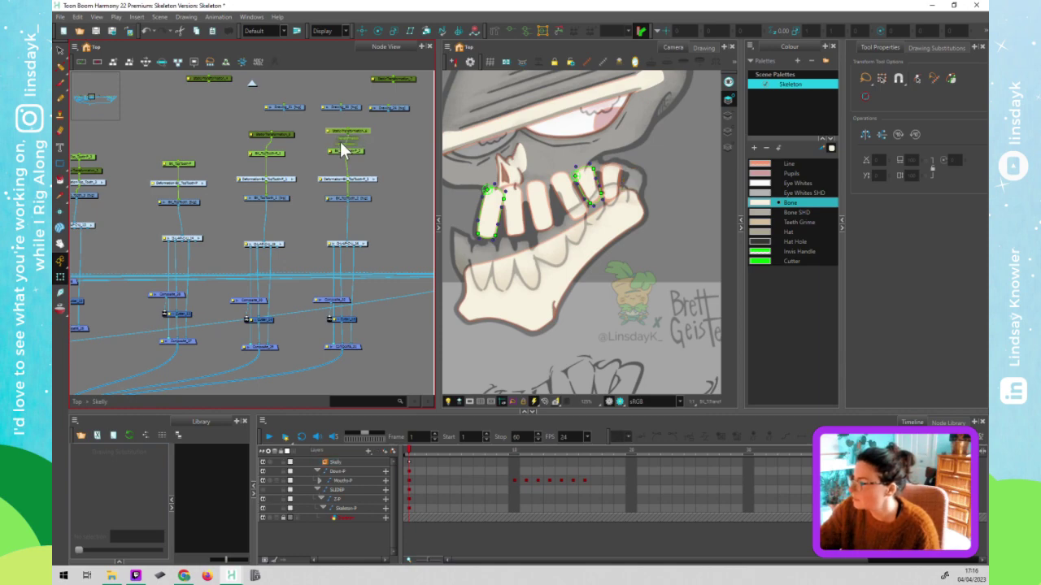
pyautogui.click(343, 154)
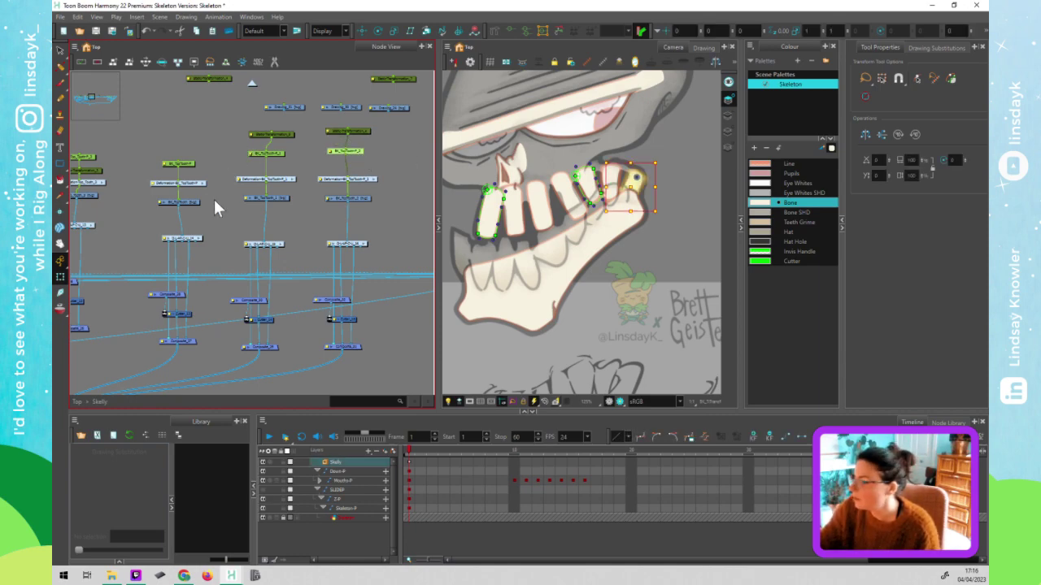
# - Inspect the pivots and layer properties of the Top_Tooth-P_1, Top_Tooth-P_2 and Top_Tooth-P_3 pegs for comparison with the back teeth
pyautogui.moveTo(236, 196); pyautogui.dragTo(355, 176)
pyautogui.click(355, 176)
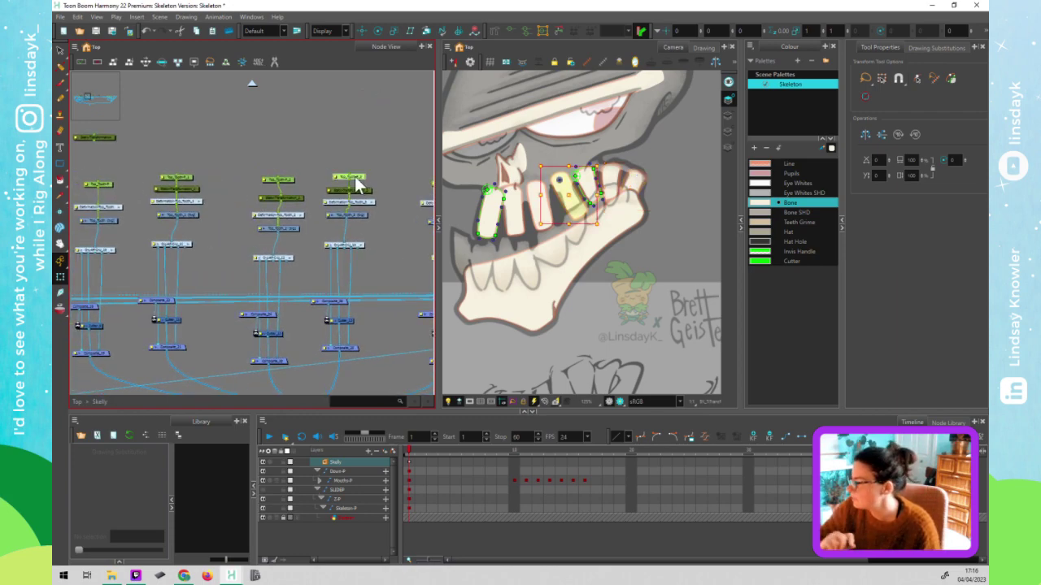
pyautogui.click(277, 179)
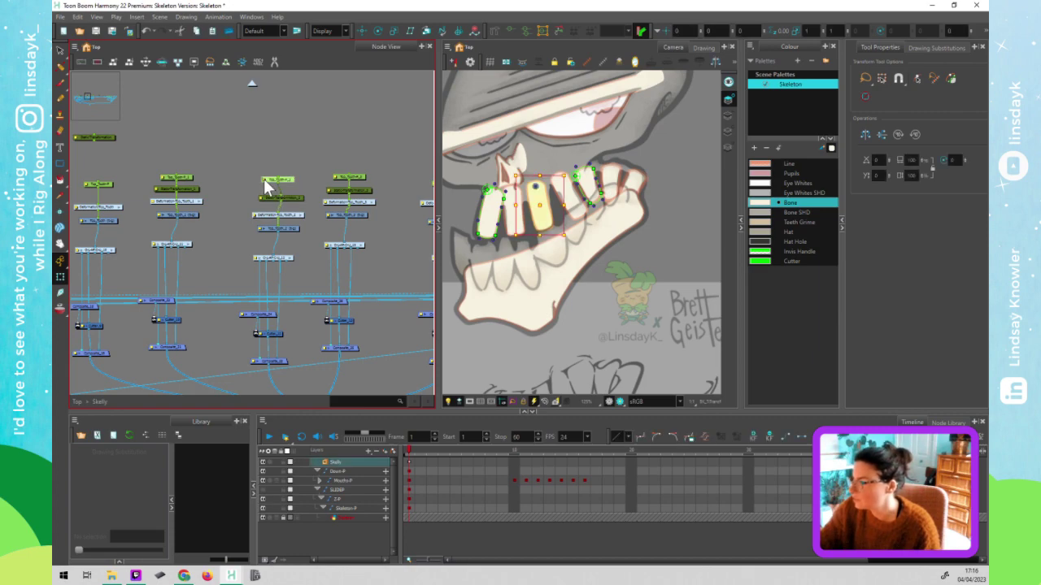
pyautogui.doubleClick(362, 178)
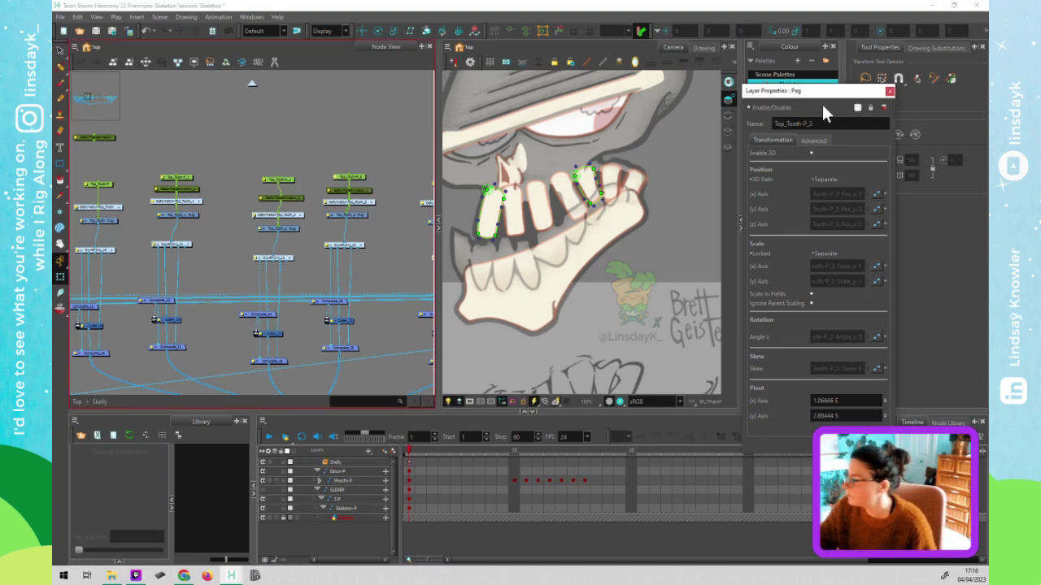
pyautogui.click(889, 90)
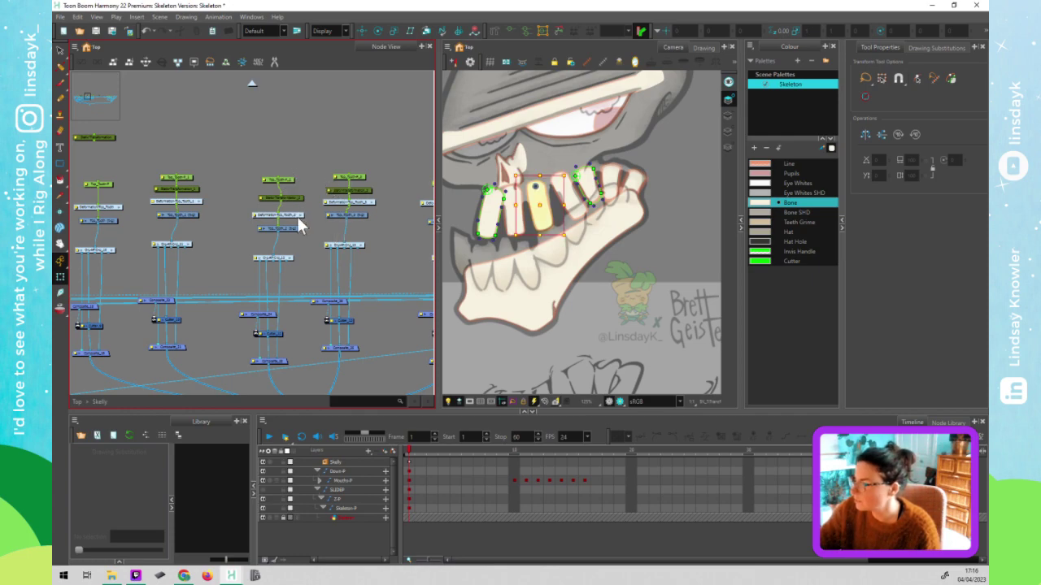
pyautogui.click(291, 179)
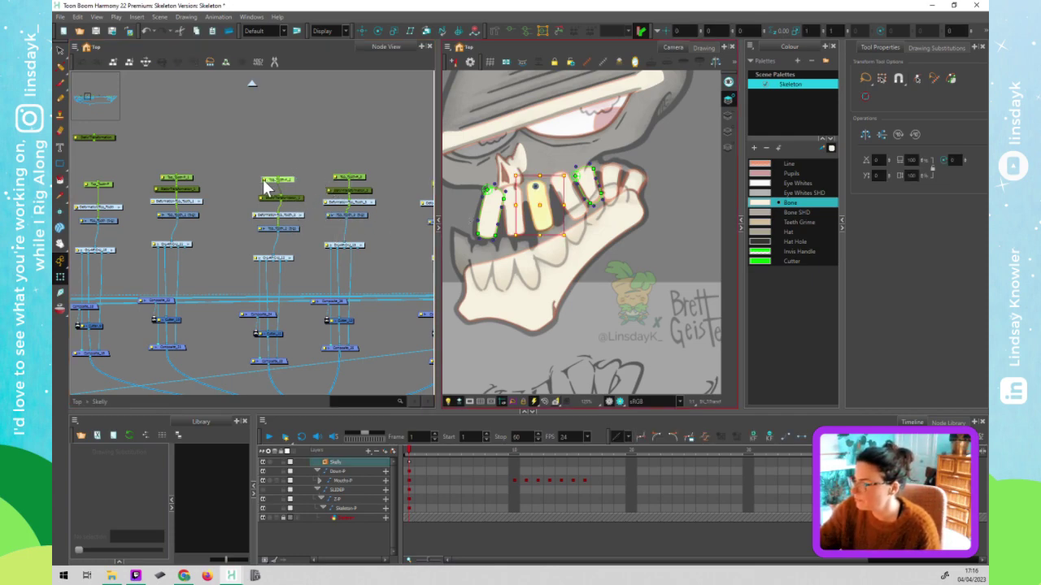
pyautogui.doubleClick(163, 183)
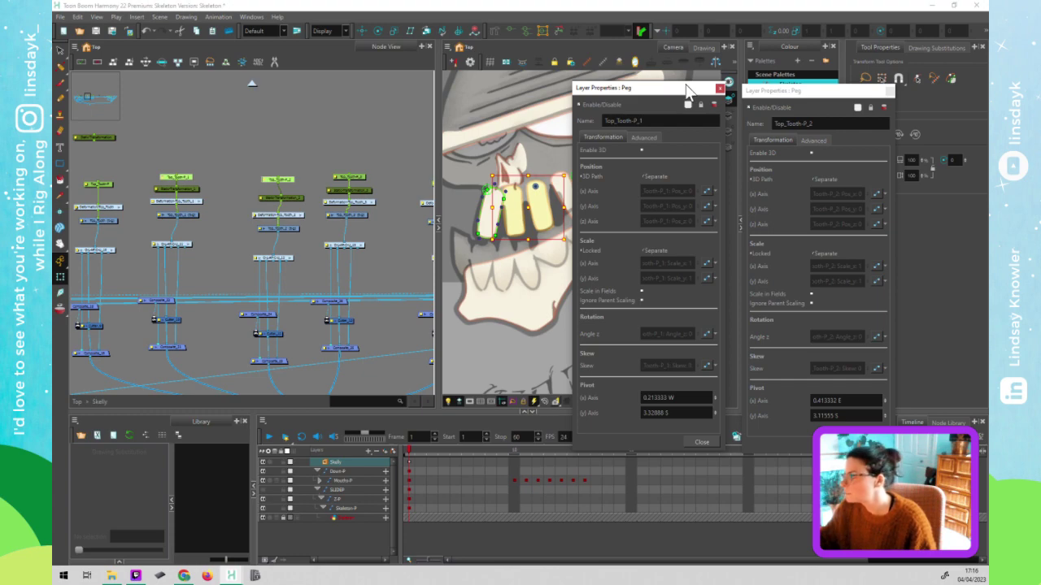
pyautogui.click(704, 441)
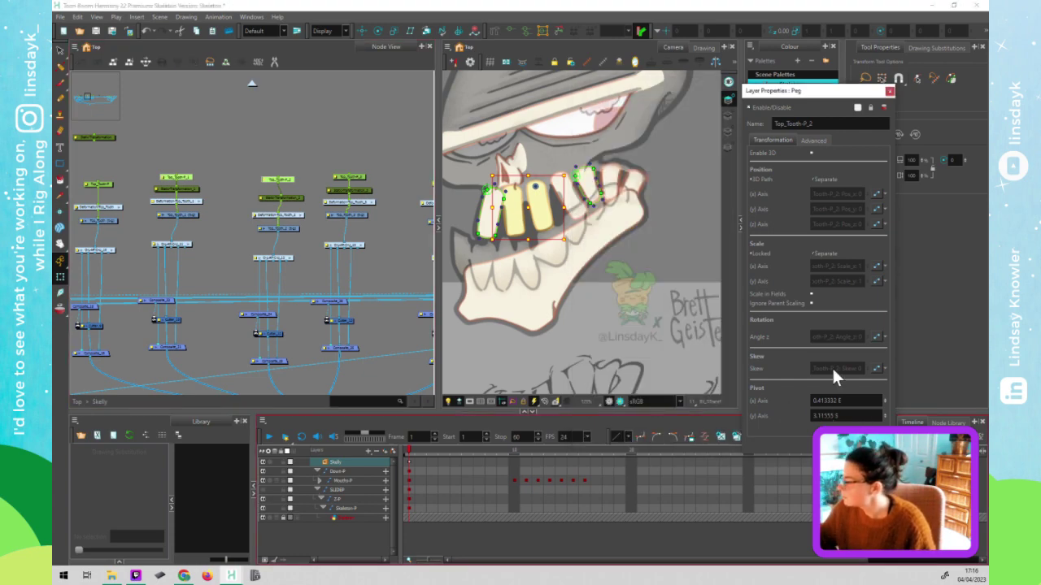
pyautogui.click(855, 431)
pyautogui.click(372, 278)
pyautogui.moveTo(384, 260); pyautogui.dragTo(342, 274)
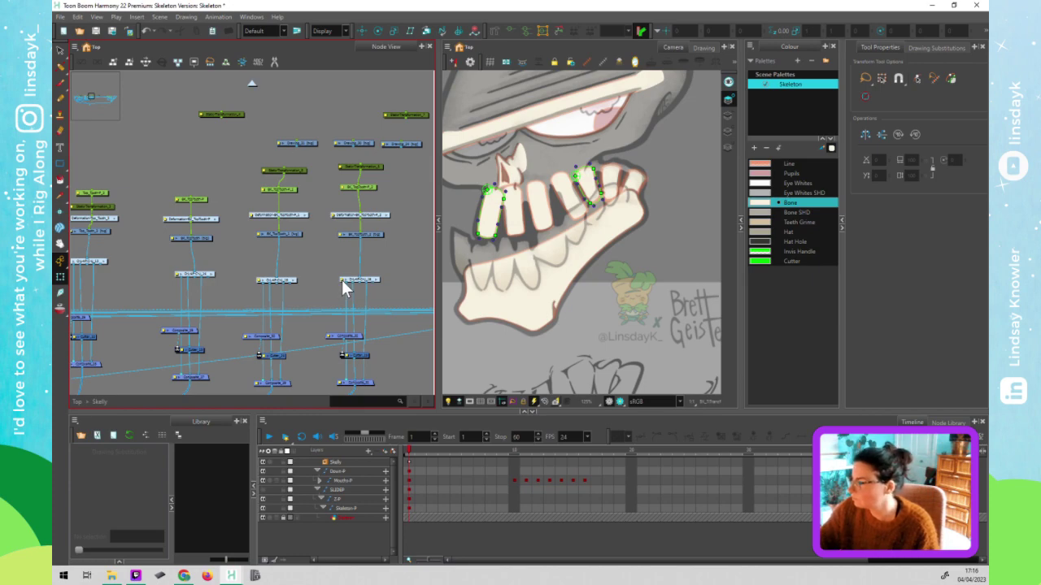
# - Undo both moves of the static transformations above the duplicated BK_TopTooth pegs
pyautogui.hotkey('ctrl', 'z')
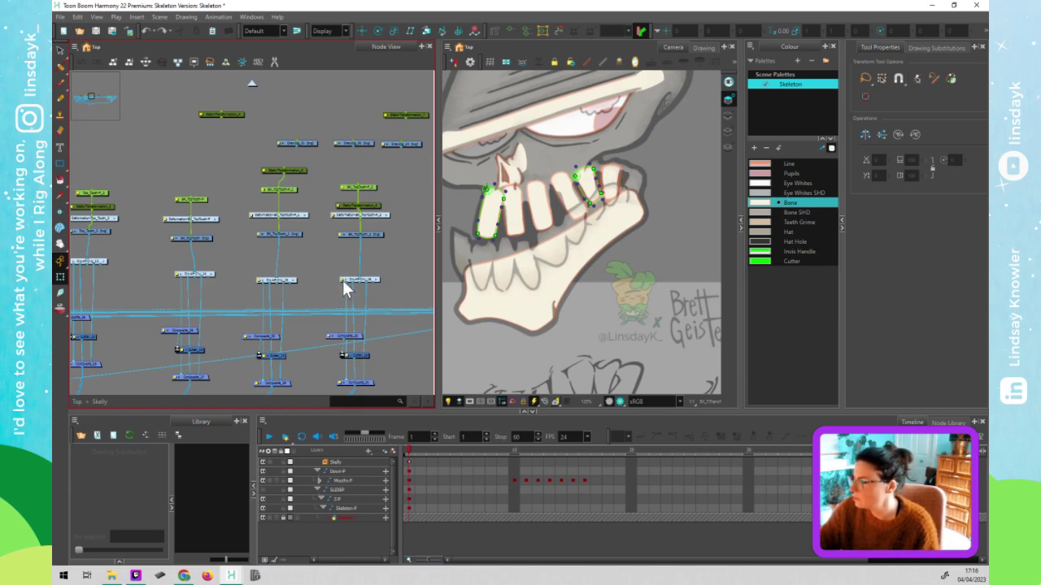
pyautogui.hotkey('ctrl', 'z')
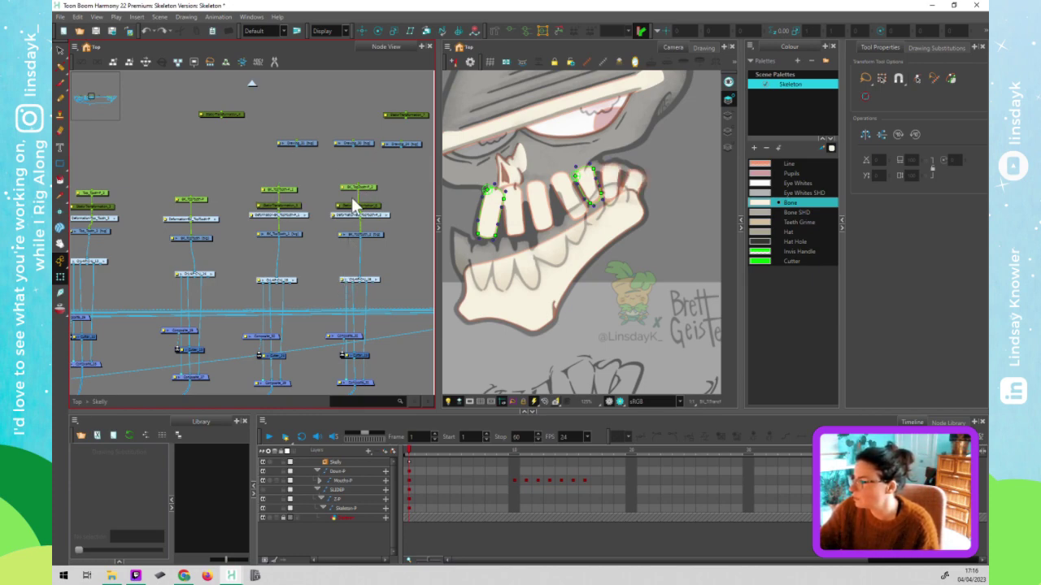
# - Check the rotation pivots of both duplicated BK_TopTooth pegs with the Rotate tool and save the scene
pyautogui.click(279, 195)
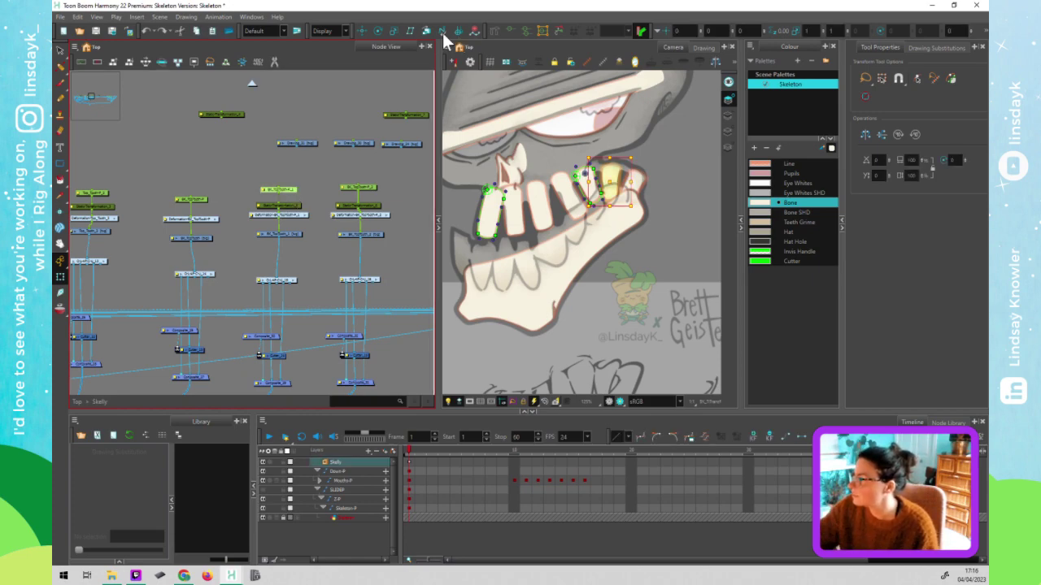
pyautogui.click(379, 31)
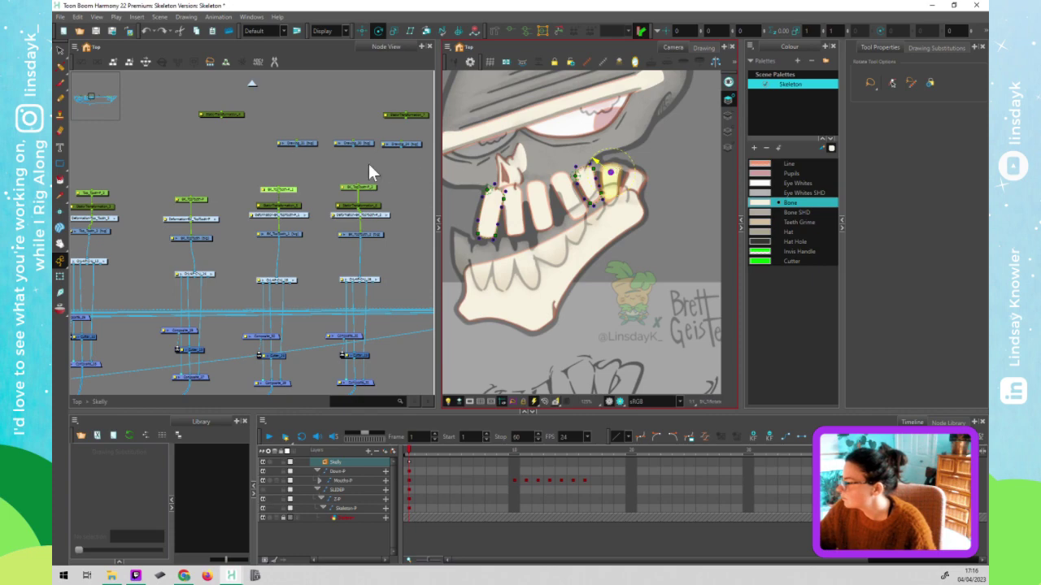
pyautogui.click(371, 188)
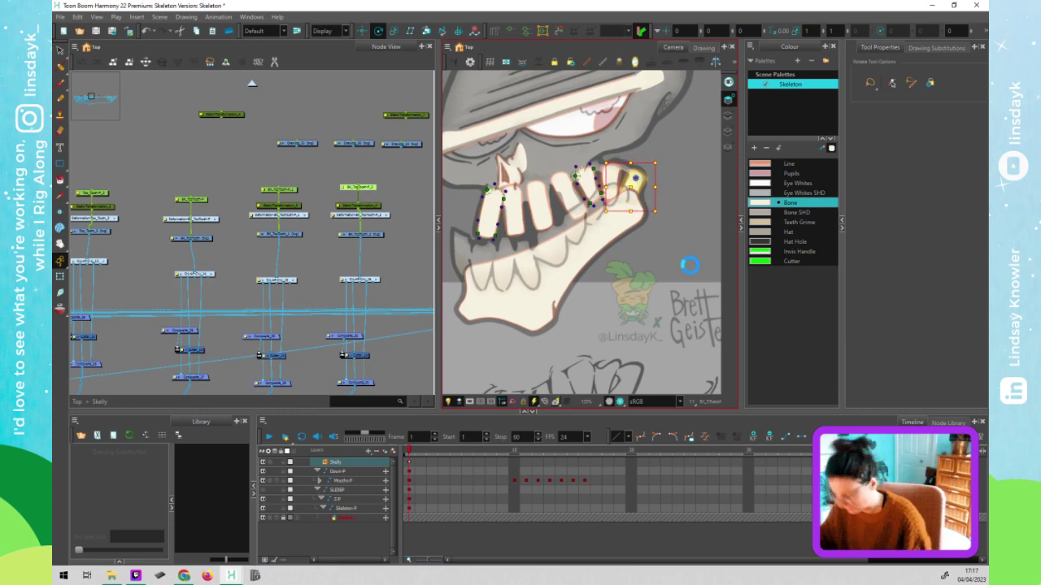
pyautogui.click(405, 262)
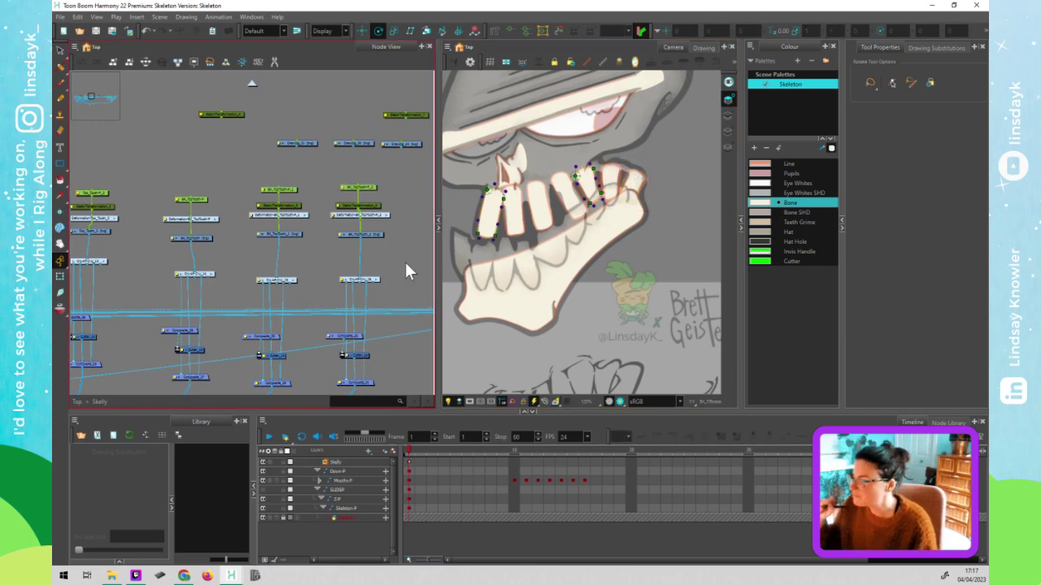
# - Disable the nose nodes beside the Top Jaw group to hide the nose on the character
pyautogui.scroll(-2, 405, 262)
pyautogui.scroll(-4, 365, 335)
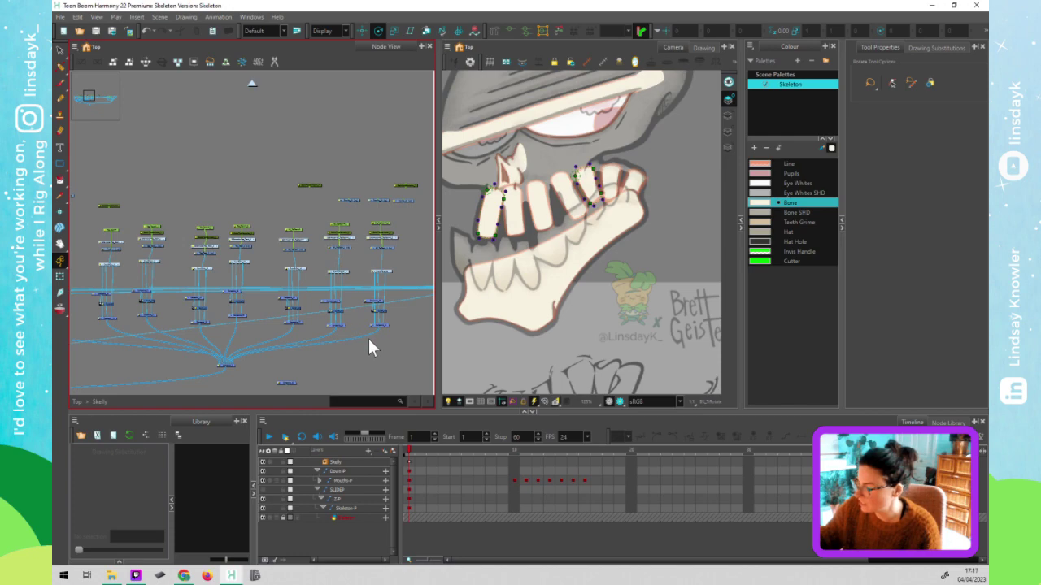
pyautogui.moveTo(318, 301); pyautogui.dragTo(251, 242)
pyautogui.moveTo(249, 173)
pyautogui.mouseDown()
pyautogui.moveTo(332, 208)
pyautogui.moveTo(320, 158)
pyautogui.mouseUp()
pyautogui.hscroll(-5, 294, 327)
pyautogui.scroll(-1, 295, 327)
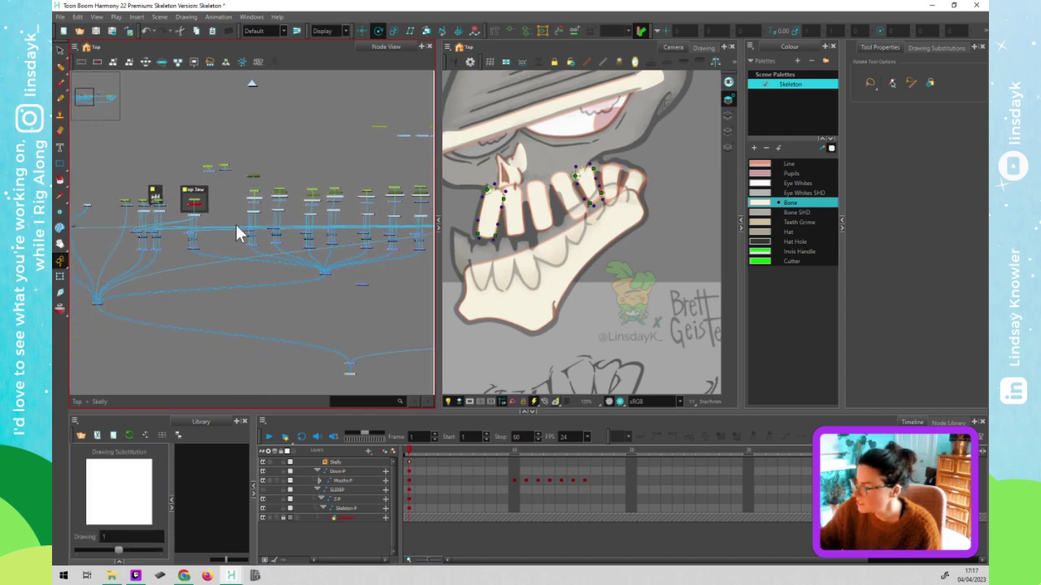
pyautogui.click(122, 227)
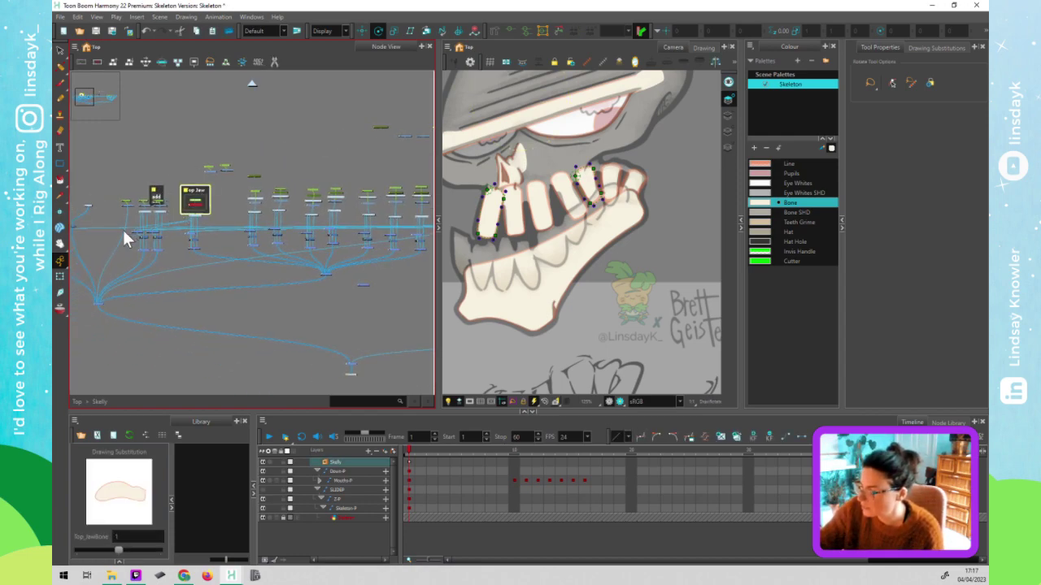
pyautogui.moveTo(119, 230); pyautogui.dragTo(120, 229)
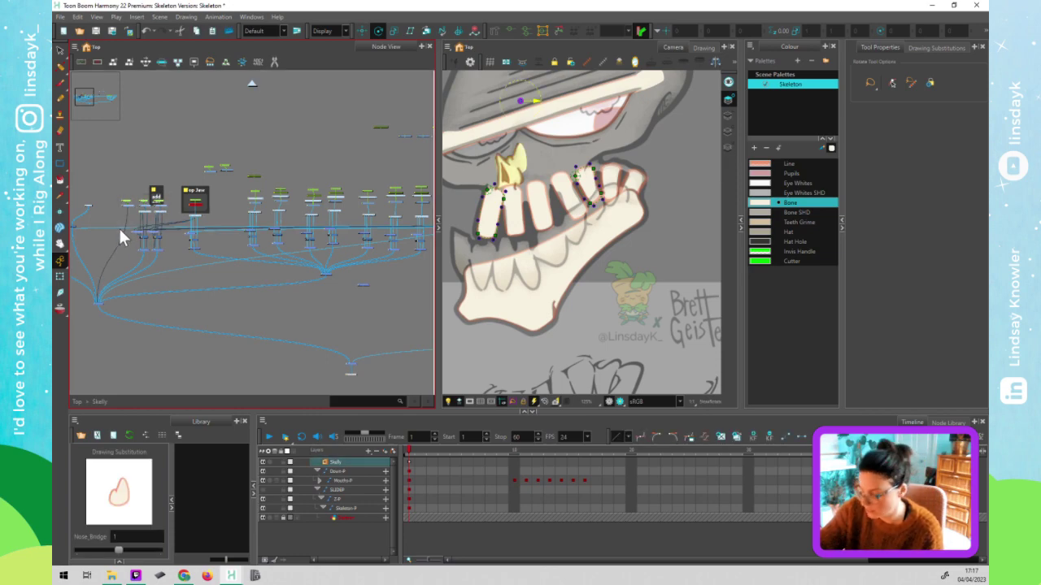
pyautogui.click(156, 209)
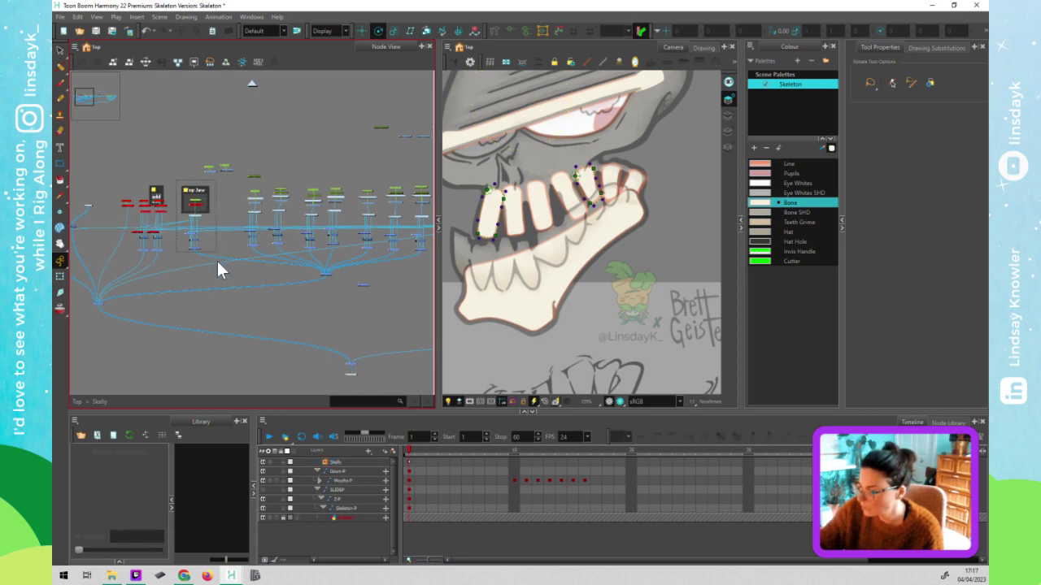
# - Move the Top Jaw group and its connected nodes past the upper-tooth chains, next to the other jaw group
pyautogui.moveTo(207, 193)
pyautogui.mouseDown()
pyautogui.moveTo(384, 192)
pyautogui.moveTo(324, 201)
pyautogui.moveTo(322, 188)
pyautogui.mouseUp()
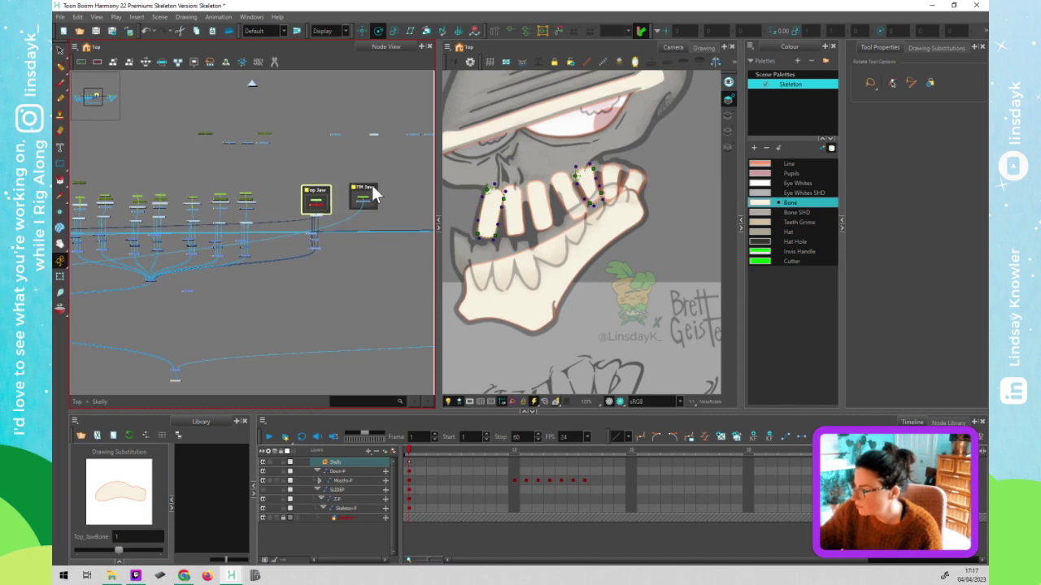
pyautogui.click(361, 275)
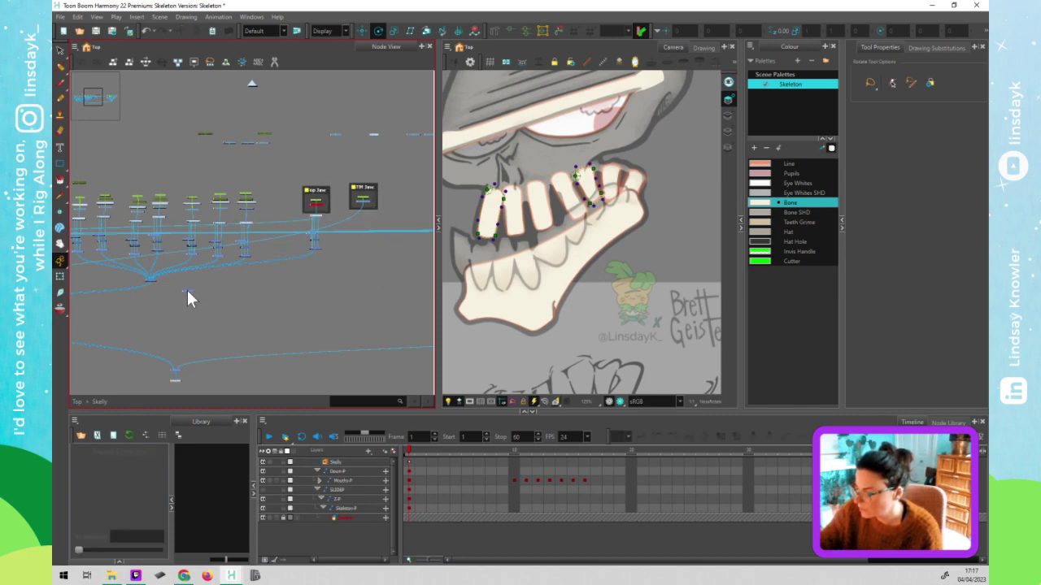
# - Add a spare composite node below the upper teeth's composite and connect it to the main composite at the far end
pyautogui.click(156, 282)
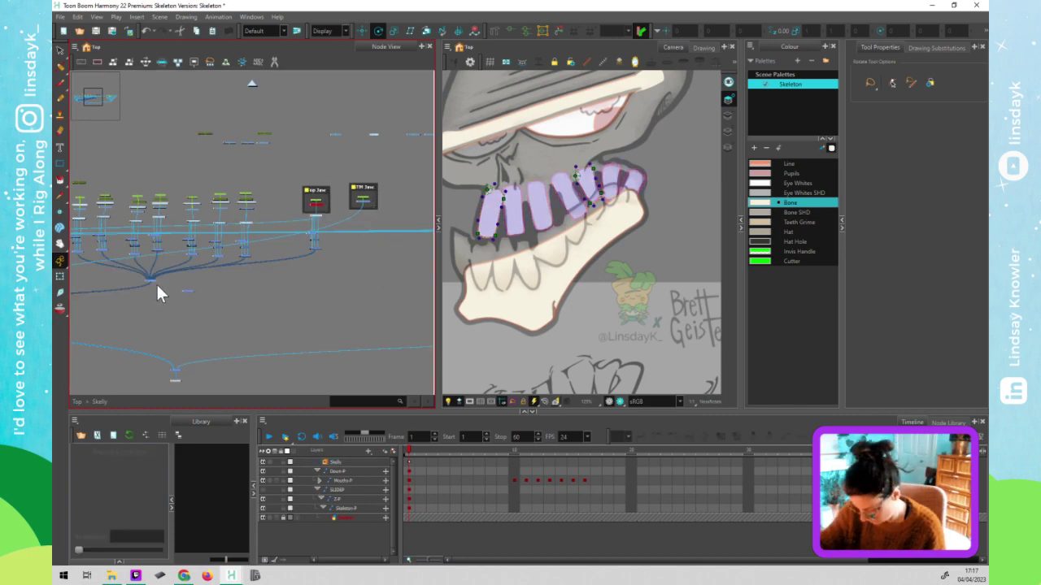
pyautogui.click(175, 294)
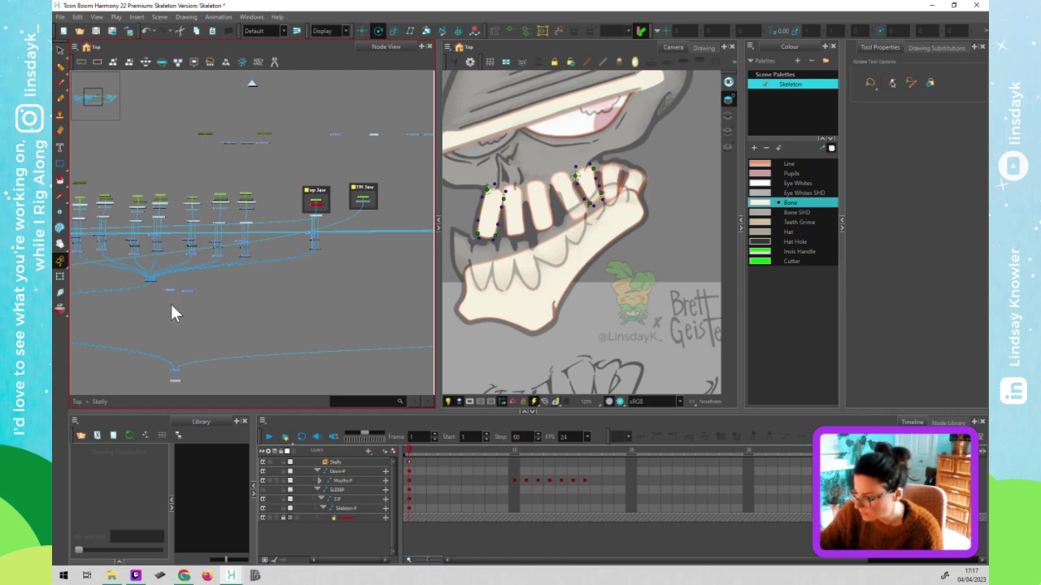
pyautogui.hscroll(-6, 196, 295)
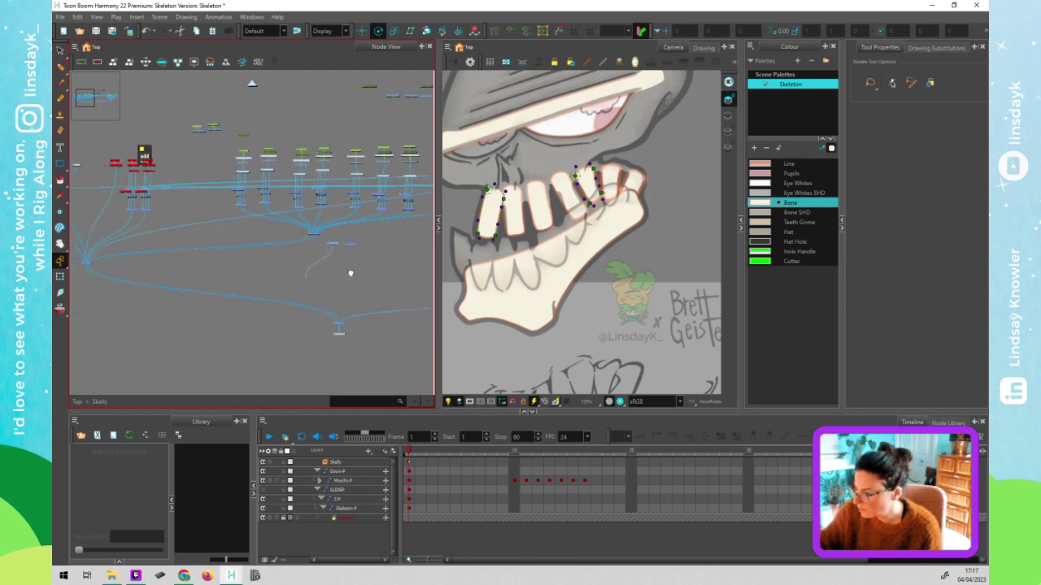
pyautogui.moveTo(199, 255); pyautogui.dragTo(133, 259)
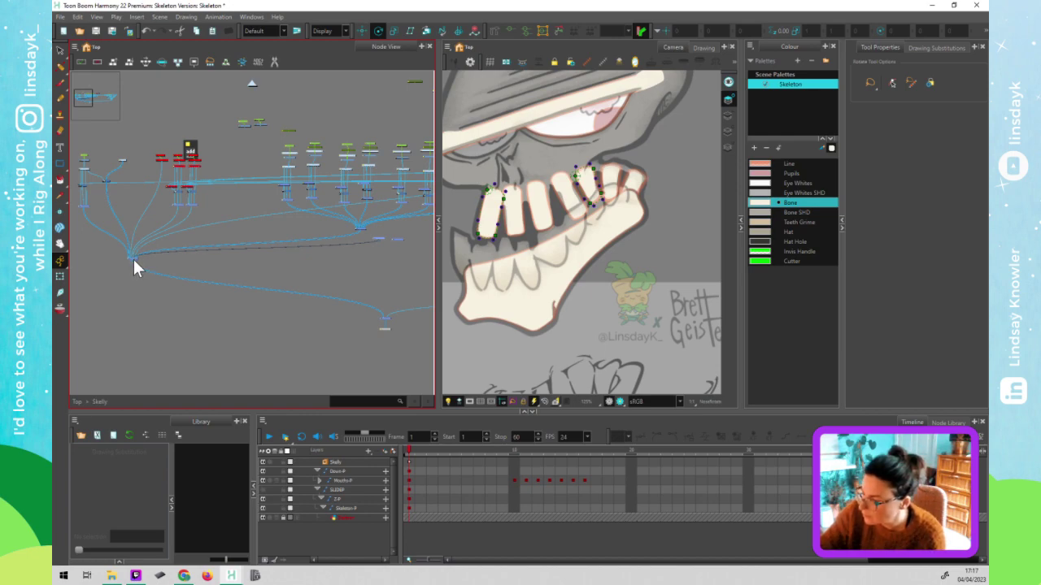
pyautogui.scroll(5, 133, 259)
pyautogui.scroll(5, 134, 260)
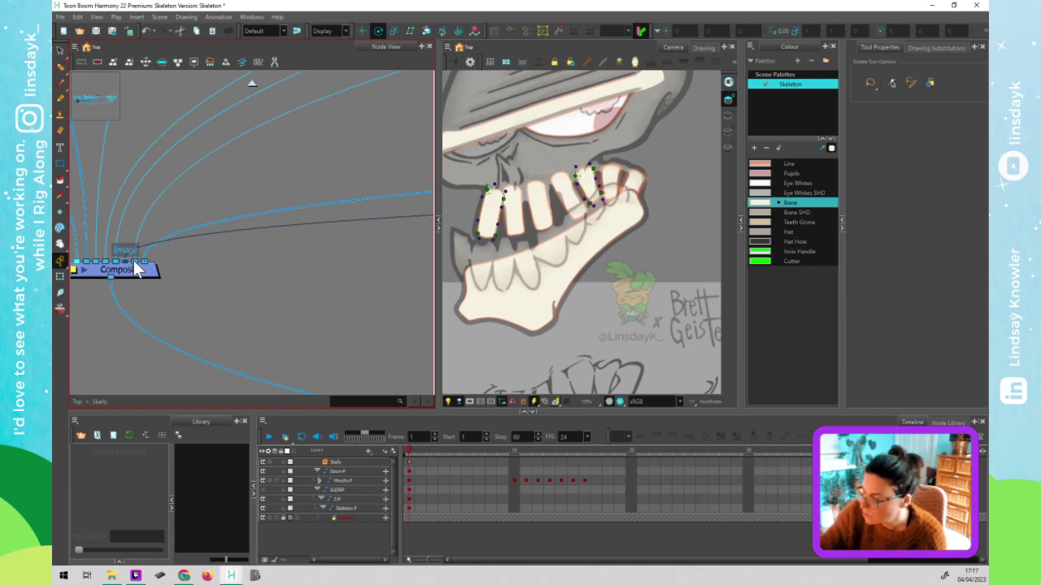
pyautogui.scroll(-8, 228, 271)
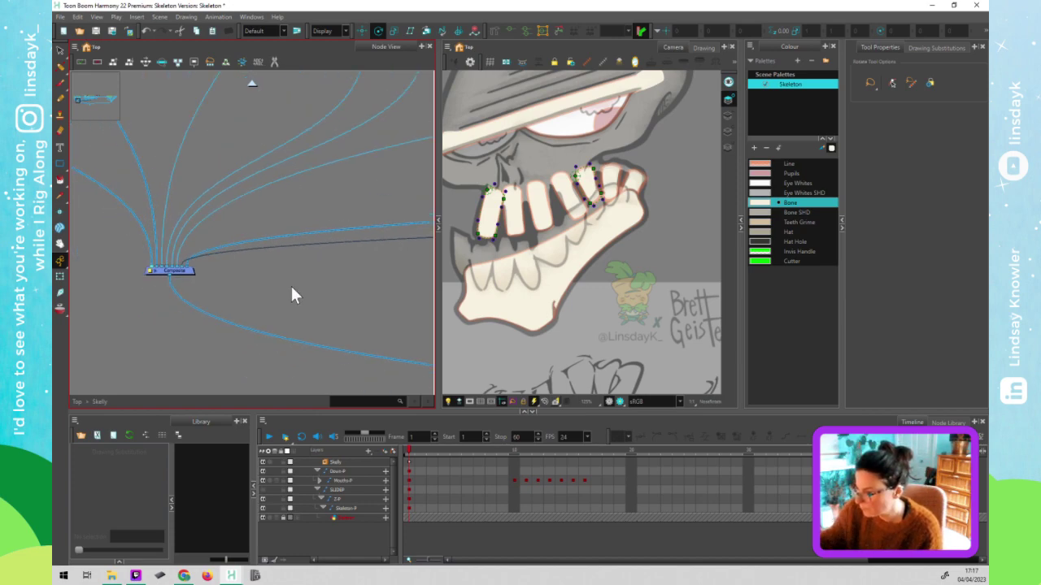
# - Move the other unconnected composite node to the empty area beneath the Top Jaw and BTM Jaw groups
pyautogui.moveTo(334, 273); pyautogui.dragTo(260, 280)
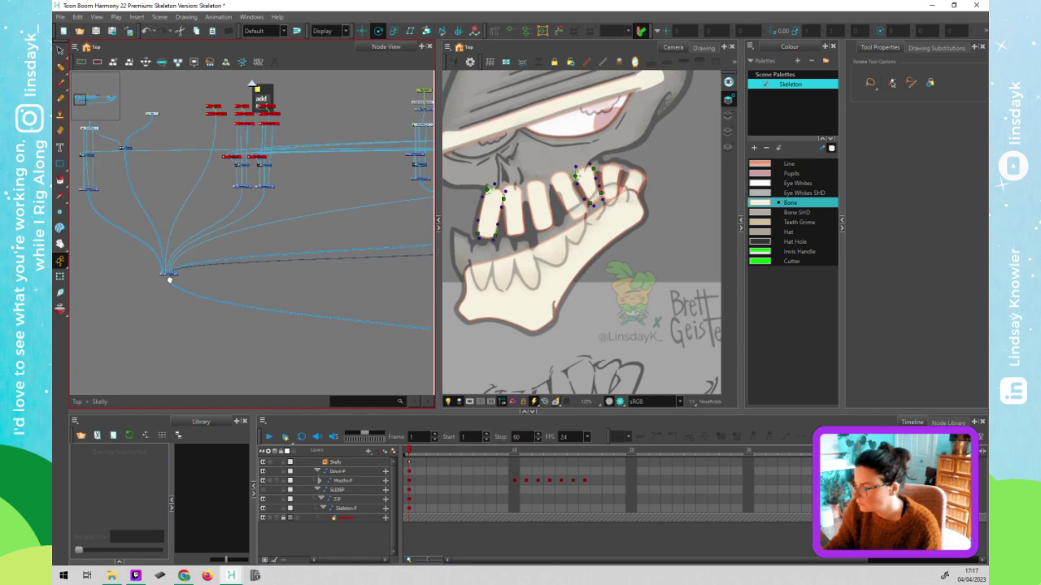
pyautogui.moveTo(332, 285); pyautogui.dragTo(154, 274)
pyautogui.moveTo(301, 220); pyautogui.dragTo(218, 238)
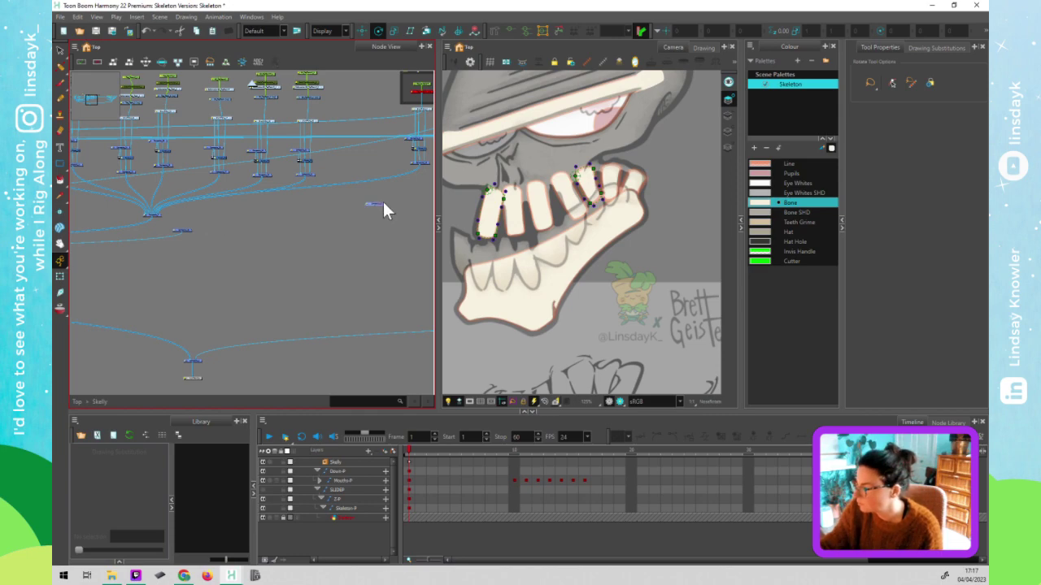
# - Disconnect the new composite and the upper teeth's composite from the main composite
pyautogui.scroll(-2, 331, 320)
pyautogui.moveTo(359, 354); pyautogui.dragTo(245, 286)
pyautogui.hscroll(-4, 295, 302)
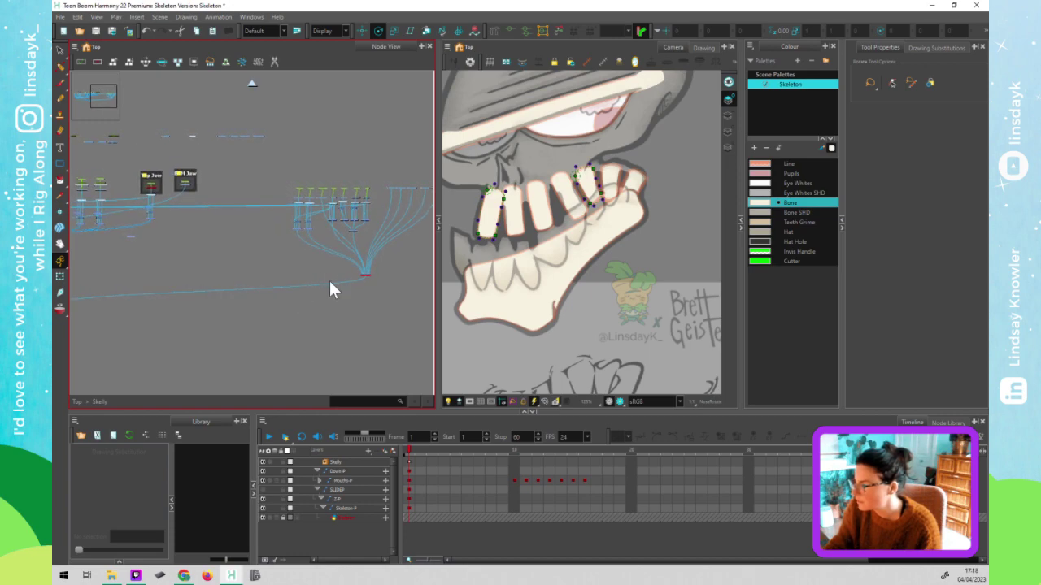
pyautogui.moveTo(300, 312); pyautogui.dragTo(343, 248)
pyautogui.scroll(3, 343, 249)
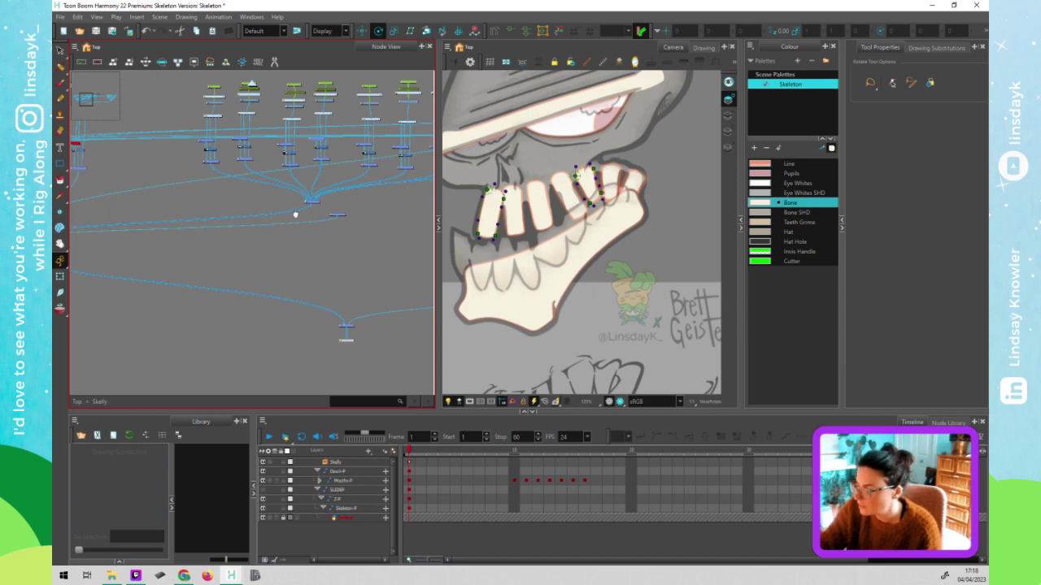
pyautogui.moveTo(295, 215); pyautogui.dragTo(339, 239)
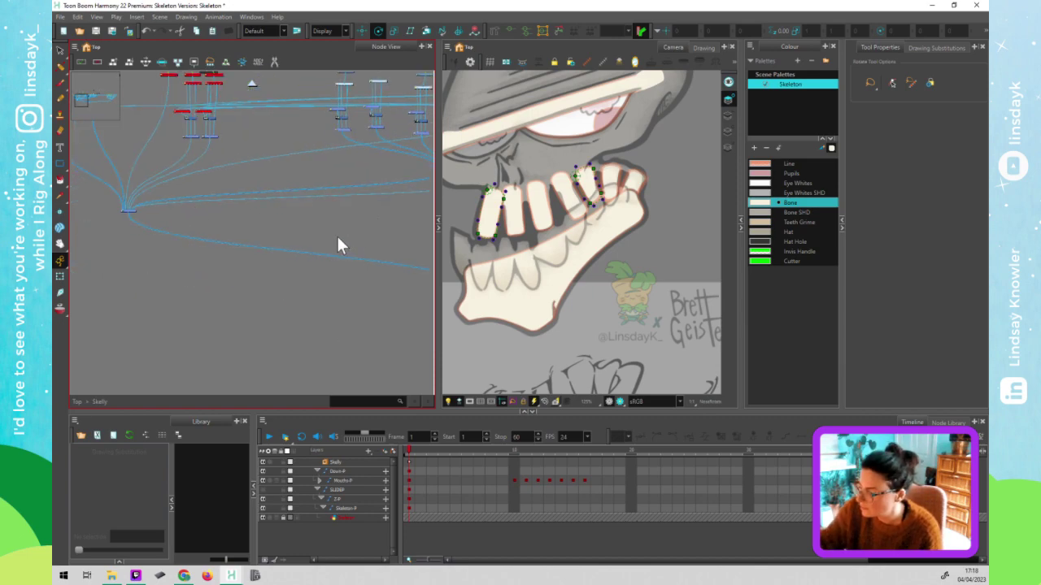
pyautogui.click(165, 207)
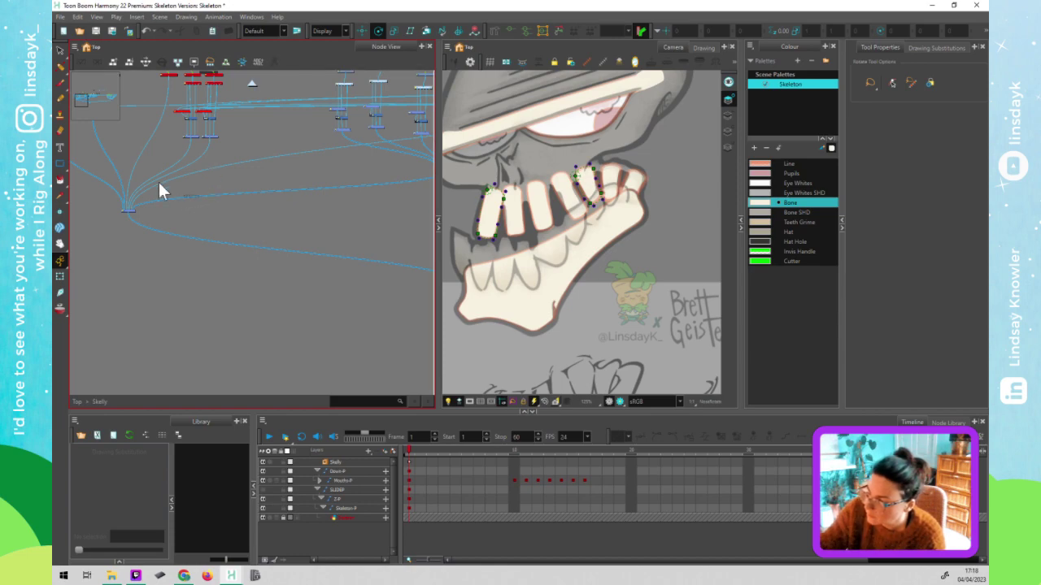
pyautogui.click(131, 207)
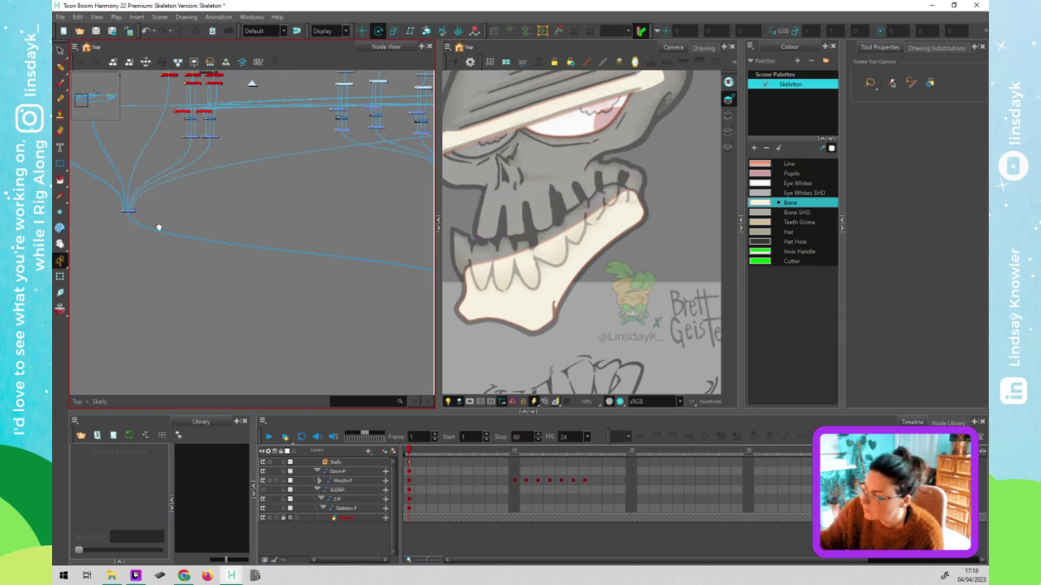
# - Connect the upper teeth's composite and the spare composite beneath the jaw groups to the final composite above the group output
pyautogui.scroll(5, 158, 227)
pyautogui.moveTo(239, 151)
pyautogui.mouseDown()
pyautogui.moveTo(284, 265)
pyautogui.moveTo(279, 277)
pyautogui.mouseUp()
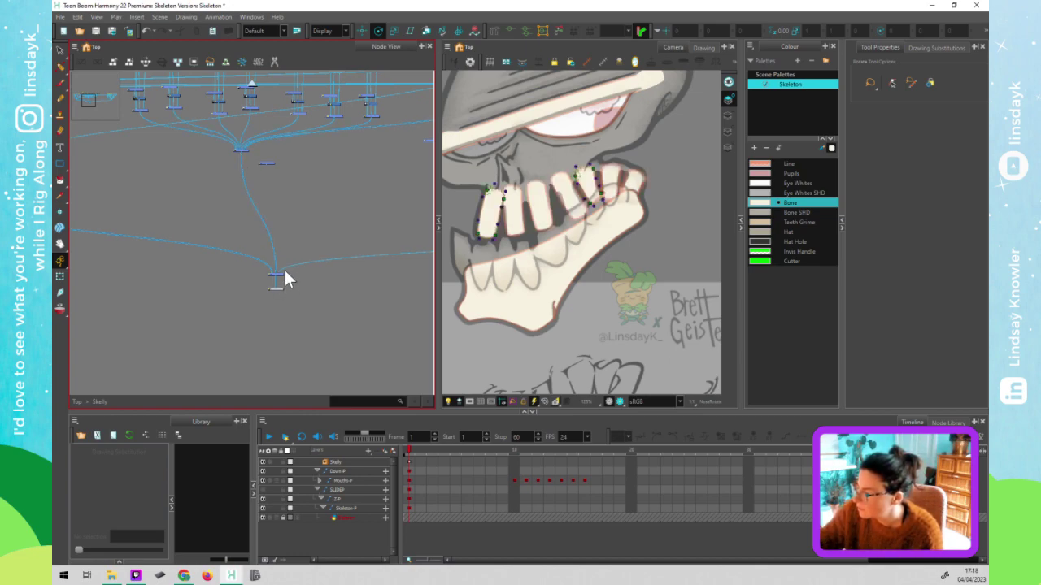
pyautogui.hscroll(4, 268, 228)
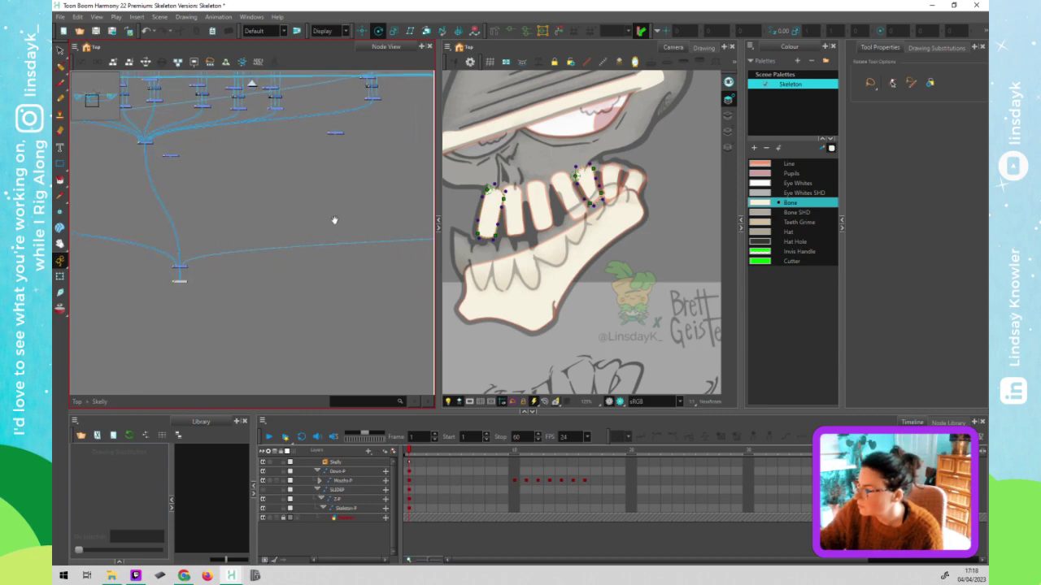
pyautogui.scroll(-2, 337, 235)
pyautogui.moveTo(334, 161); pyautogui.dragTo(220, 256)
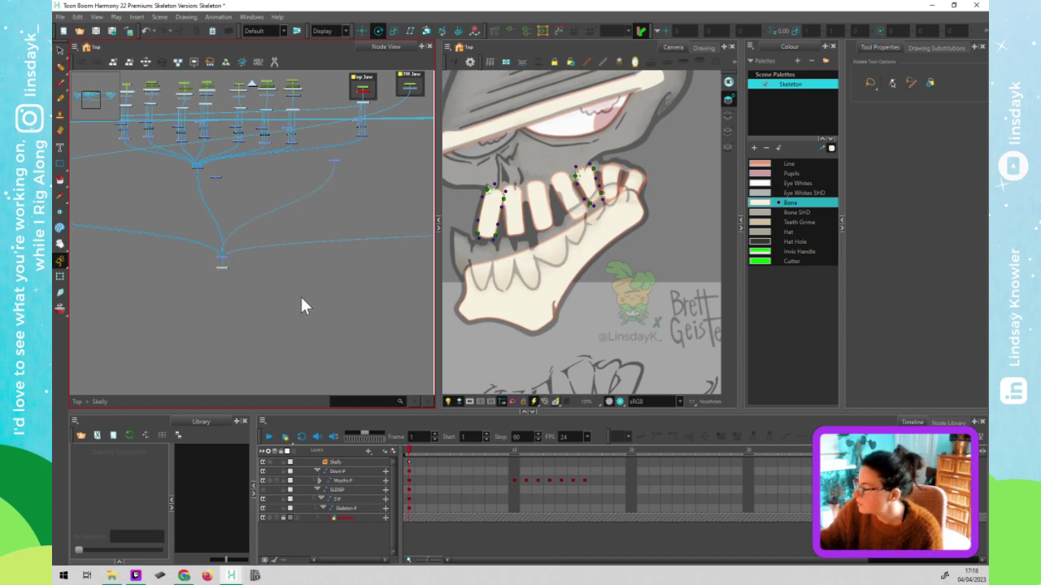
# - Move the spare jaw composite beyond the BTM Jaw group and reroute the BTM Jaw output into it
pyautogui.moveTo(250, 282); pyautogui.dragTo(152, 308)
pyautogui.click(594, 221)
pyautogui.click(237, 186)
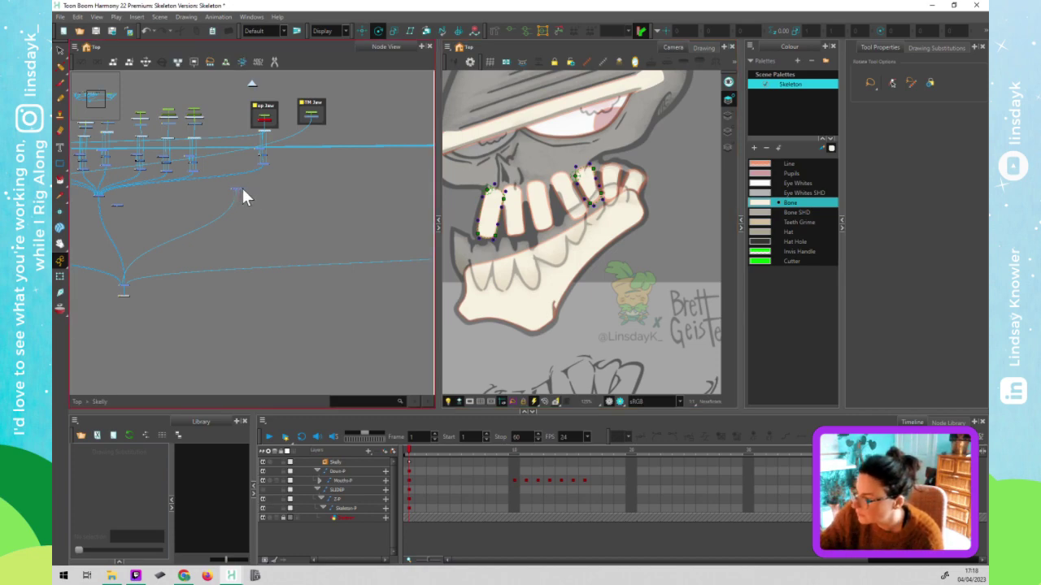
pyautogui.moveTo(251, 192); pyautogui.dragTo(352, 192)
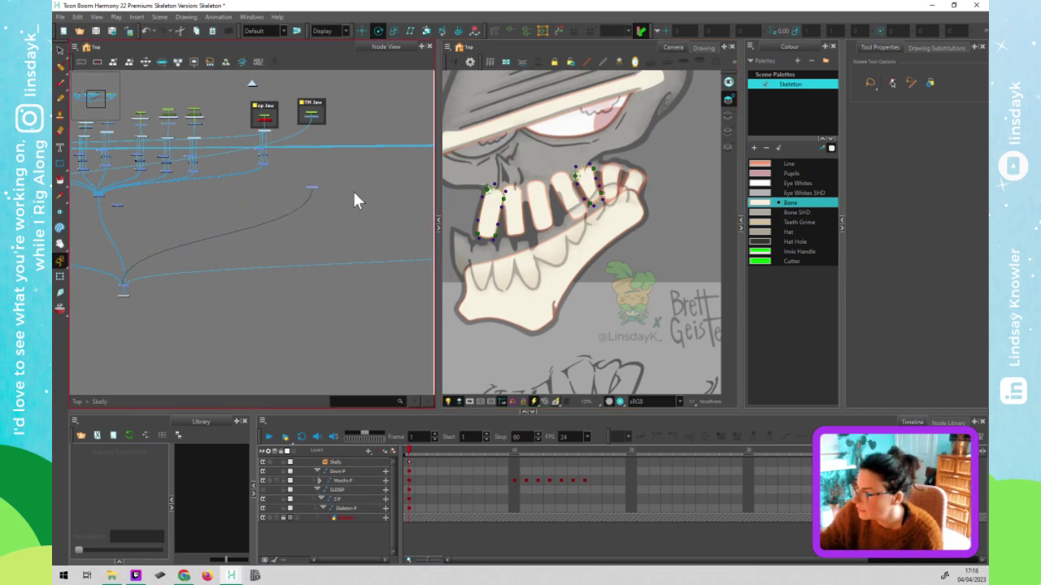
pyautogui.click(300, 128)
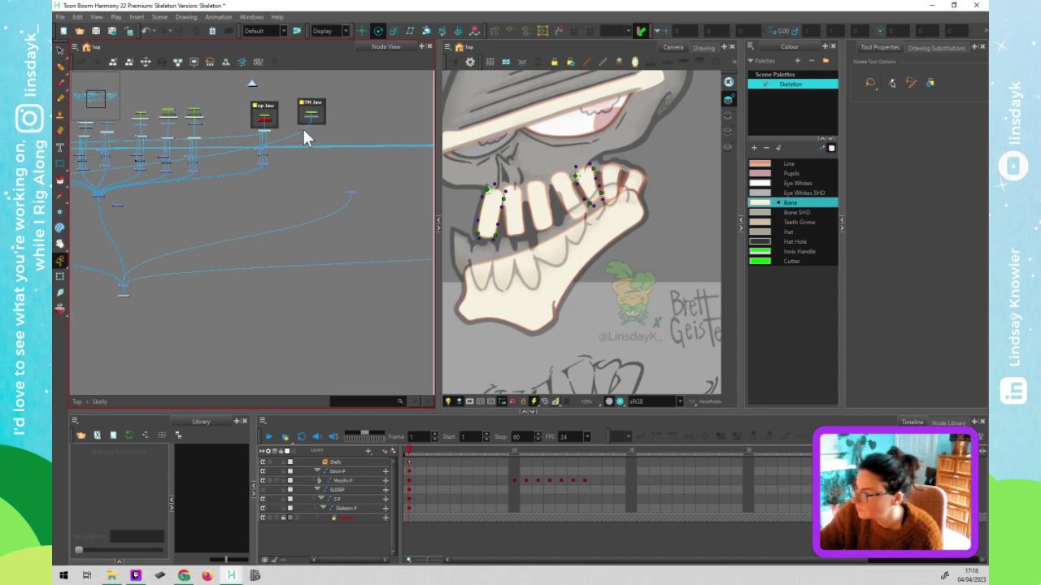
pyautogui.moveTo(309, 126); pyautogui.dragTo(351, 190)
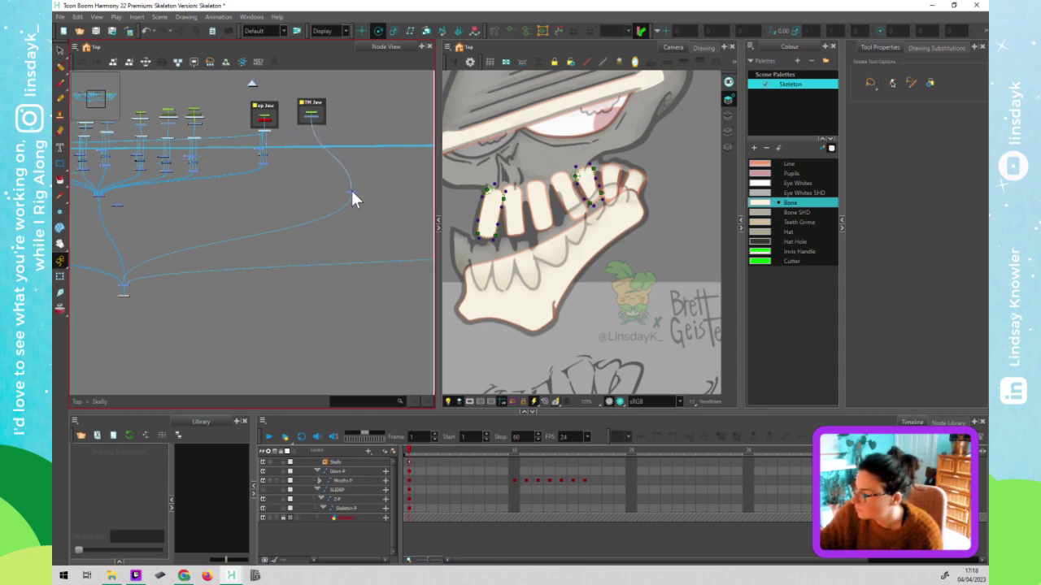
# - Enable the disabled Top Jaw artwork and inspect the jaw bone behind the upper teeth
pyautogui.click(256, 136)
pyautogui.click(279, 185)
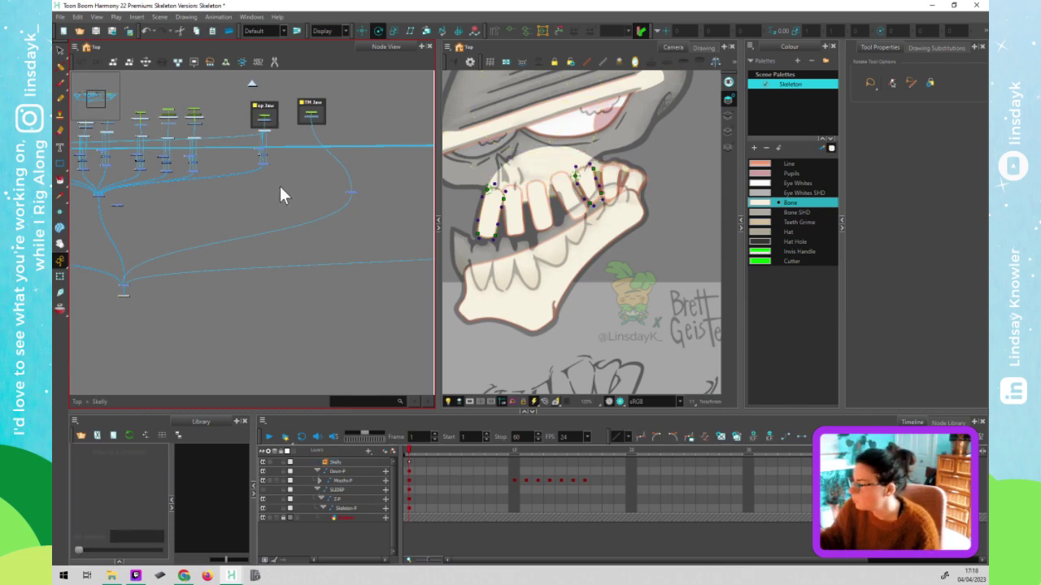
pyautogui.scroll(3, 615, 213)
pyautogui.scroll(-3, 615, 213)
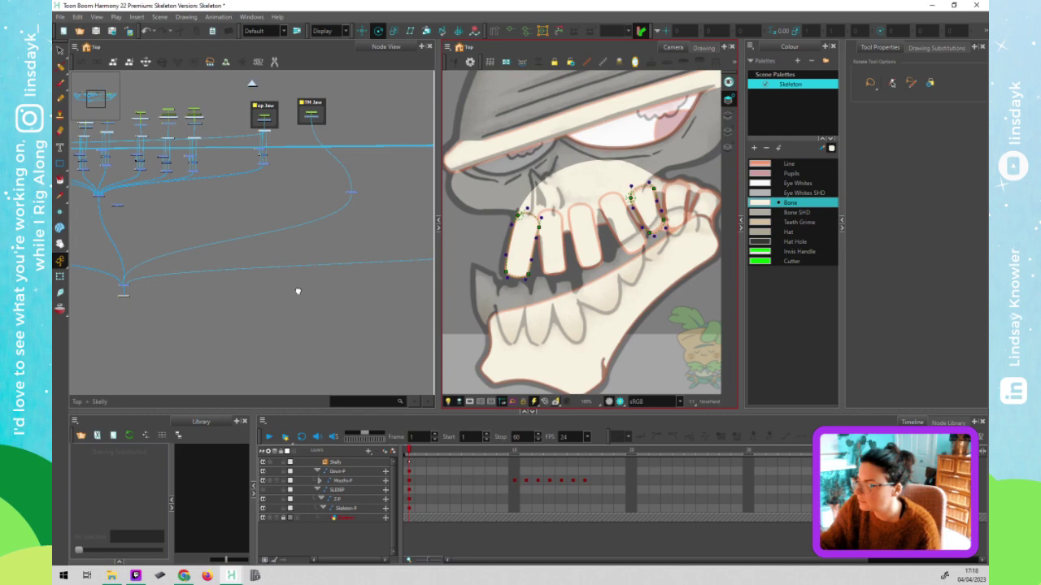
pyautogui.scroll(5, 297, 291)
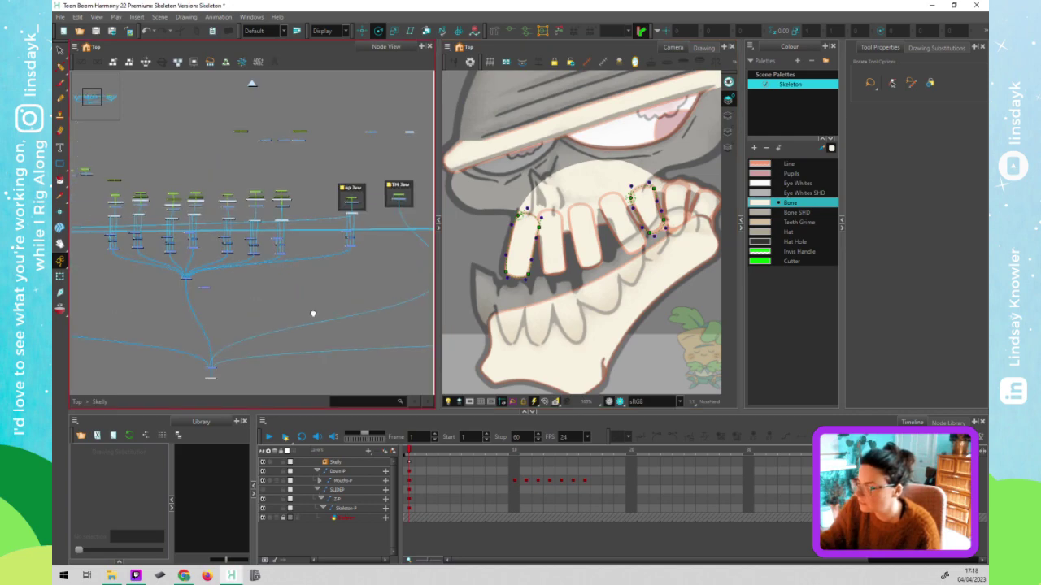
# - Select the top jaw bone and connect the node below the Top Jaw group to the lower nodes of the three nearest teeth
pyautogui.click(582, 192)
pyautogui.click(613, 175)
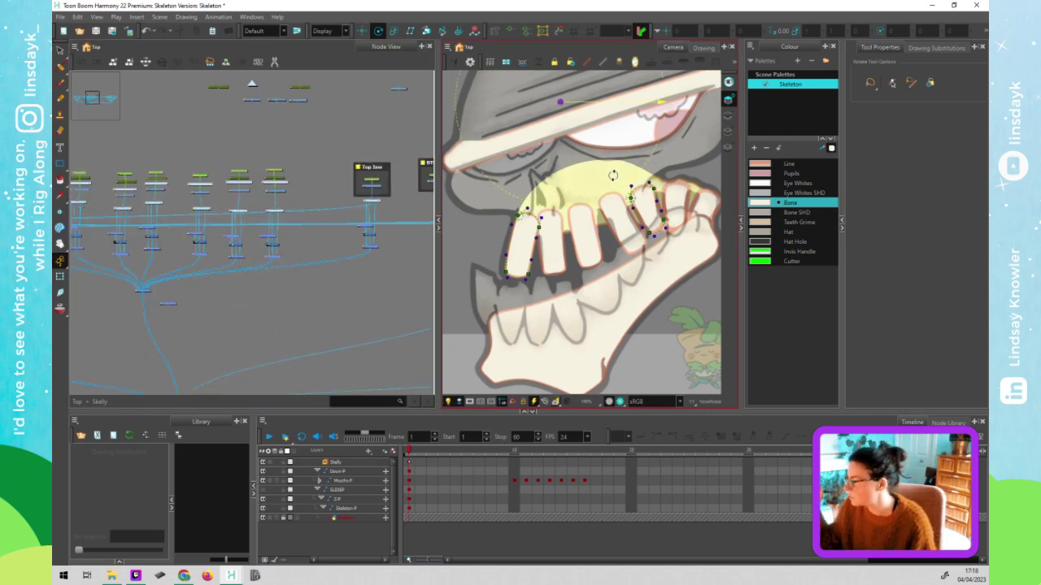
pyautogui.hotkey('shift', 't')
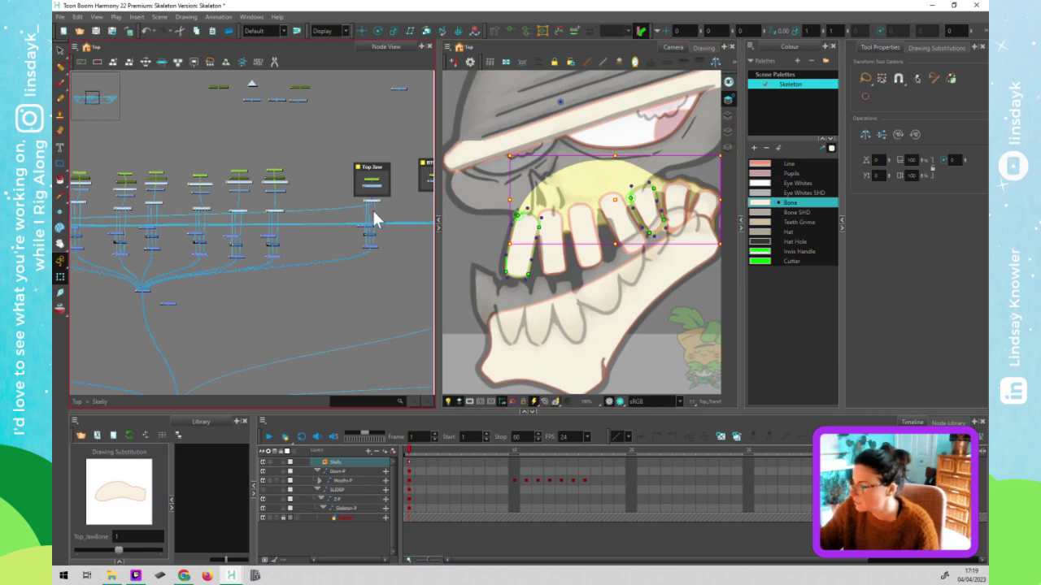
pyautogui.scroll(2, 373, 220)
pyautogui.moveTo(370, 202); pyautogui.dragTo(235, 247)
pyautogui.moveTo(371, 200); pyautogui.dragTo(234, 233)
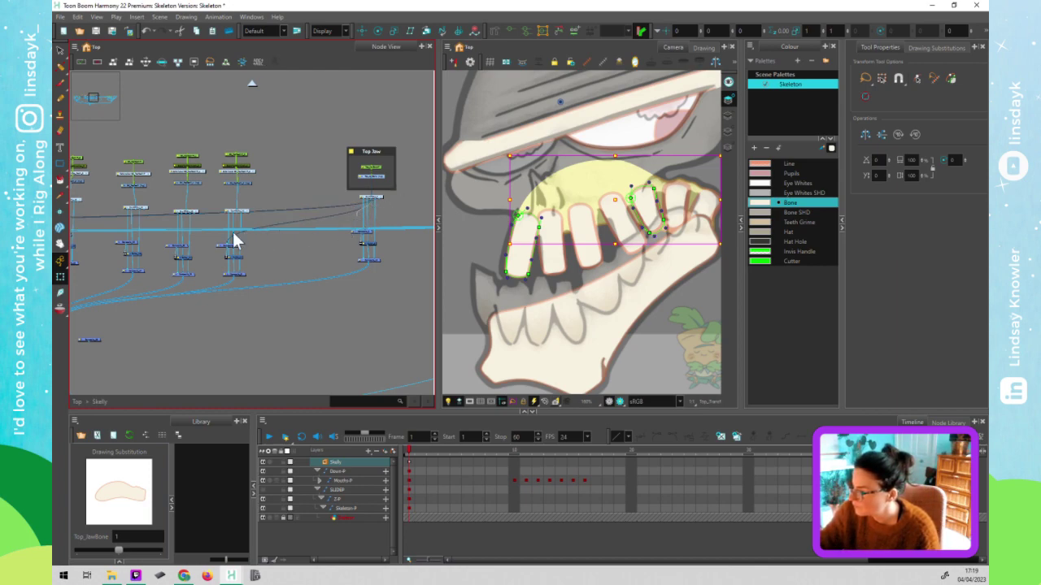
pyautogui.click(179, 249)
pyautogui.moveTo(372, 209); pyautogui.dragTo(126, 248)
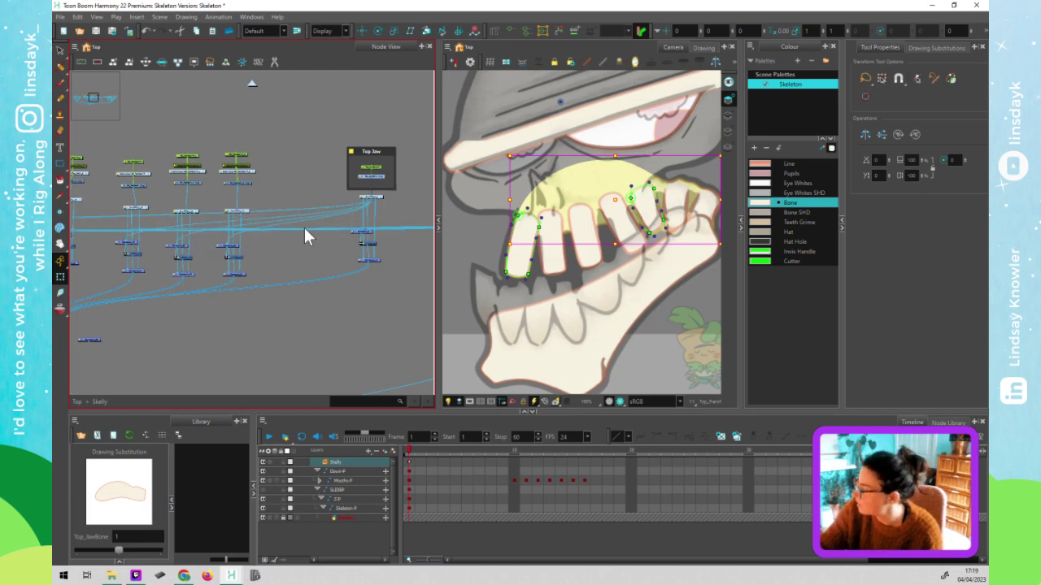
# - Hide the teeth's deformation controls and connect the node below the Top Jaw group to the remaining upper teeth
pyautogui.click(387, 218)
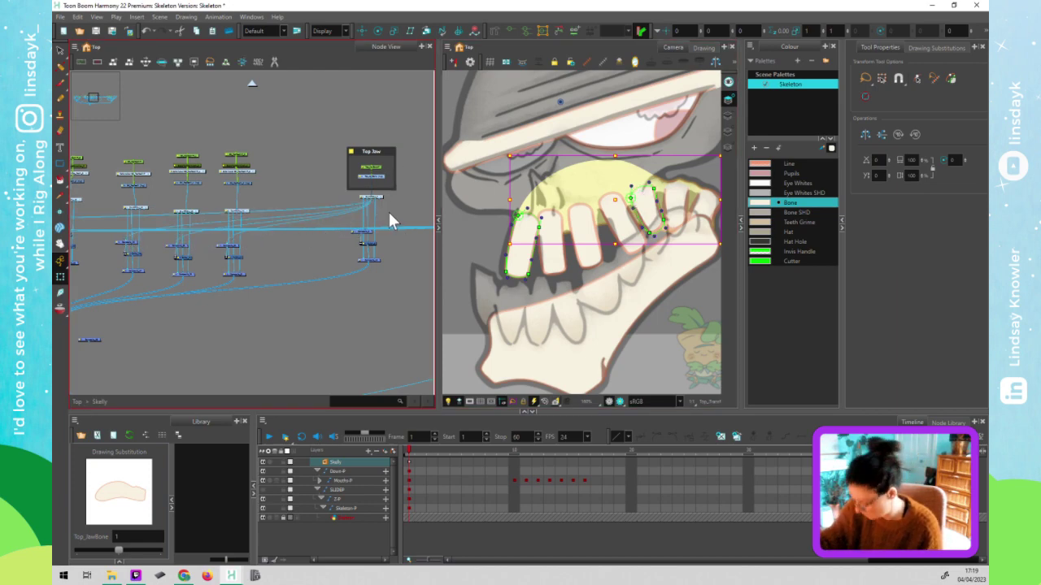
pyautogui.click(387, 169)
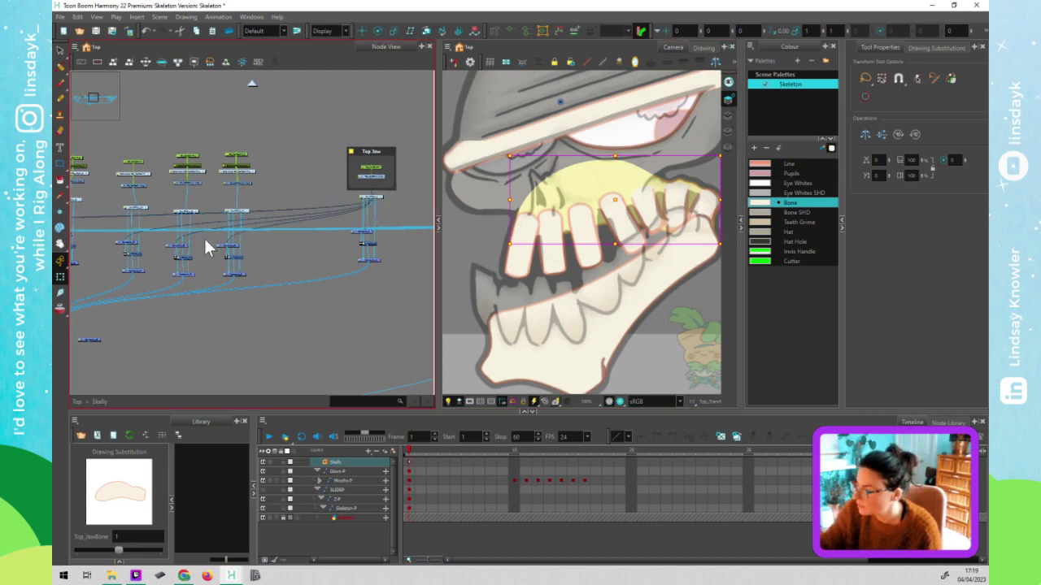
pyautogui.moveTo(208, 230); pyautogui.dragTo(249, 214)
pyautogui.moveTo(387, 297); pyautogui.dragTo(369, 162)
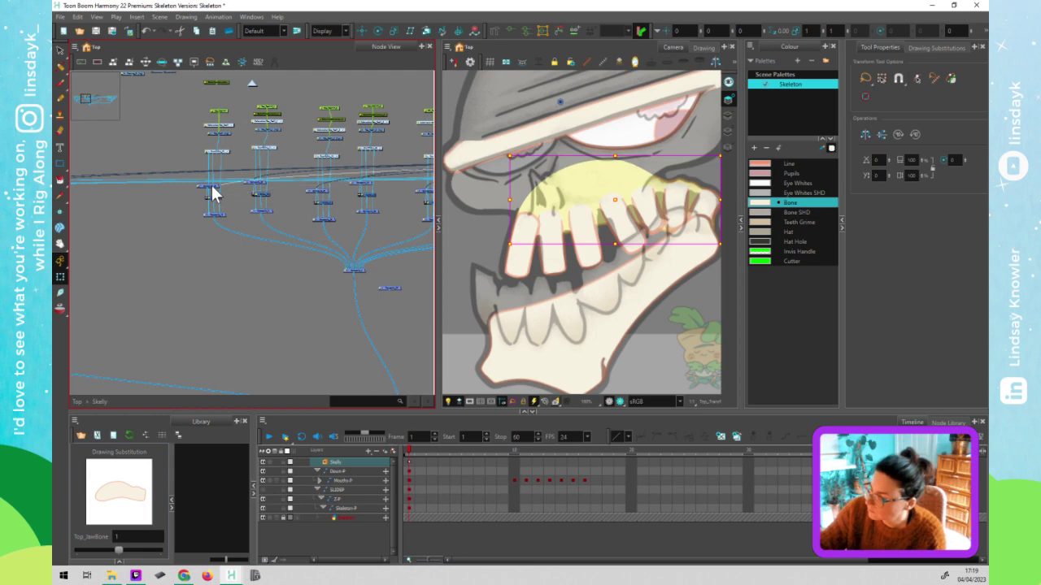
pyautogui.click(244, 261)
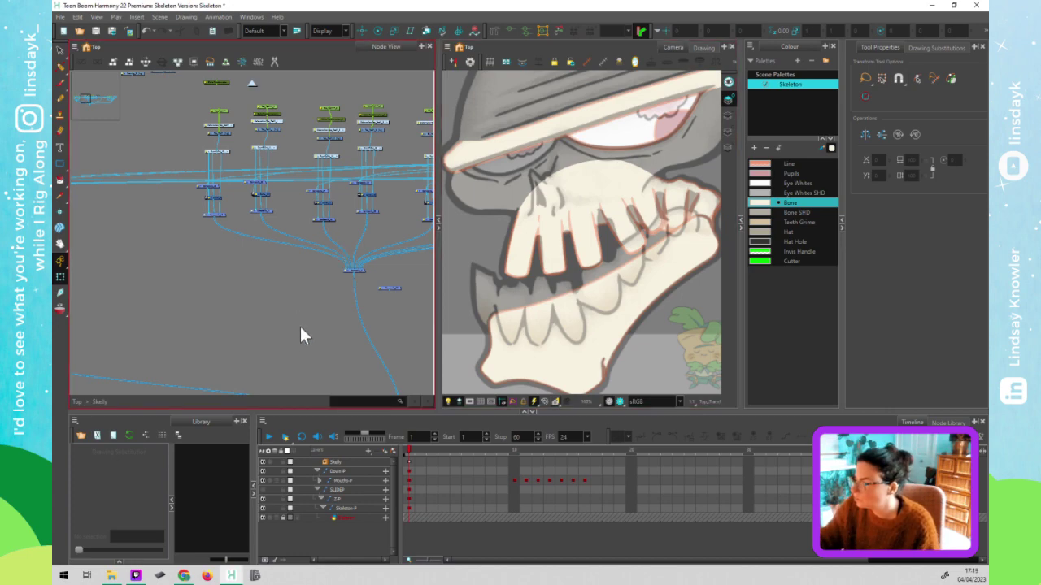
# - Move the node below the Top Jaw group slightly down to clear the group, and check the whole head
pyautogui.moveTo(279, 315); pyautogui.dragTo(158, 290)
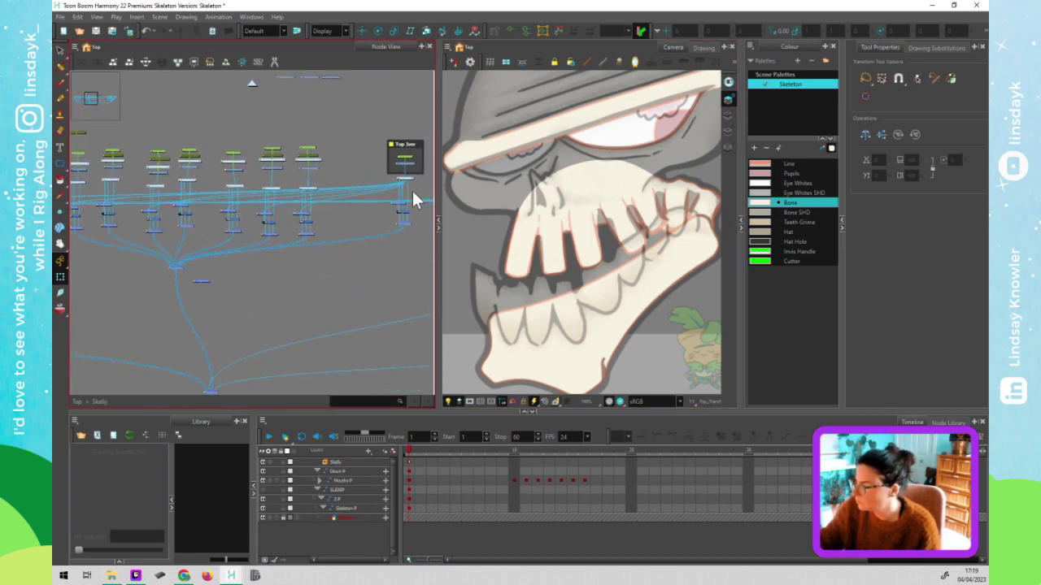
pyautogui.moveTo(411, 183); pyautogui.dragTo(415, 188)
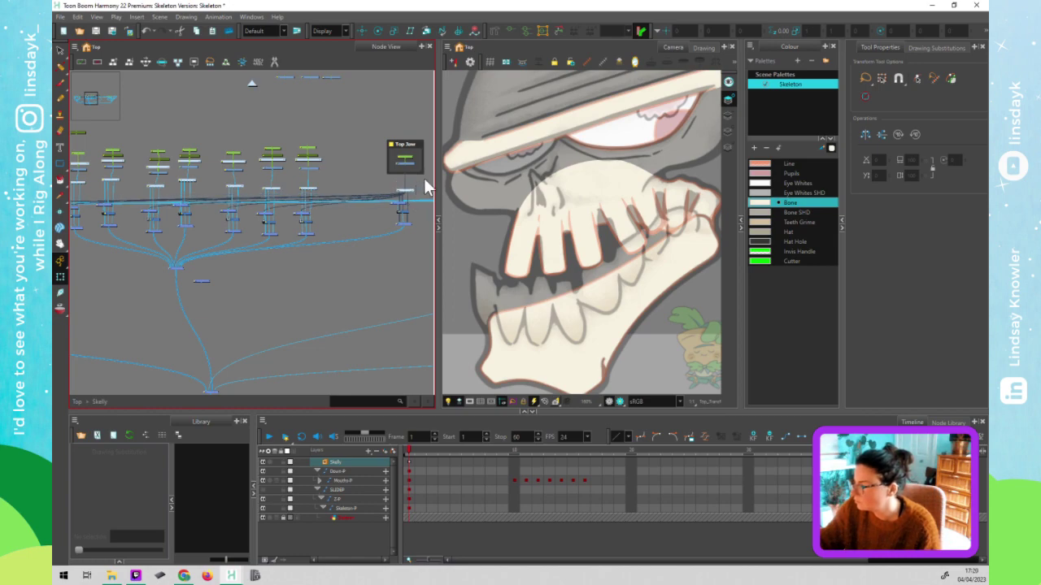
pyautogui.click(425, 188)
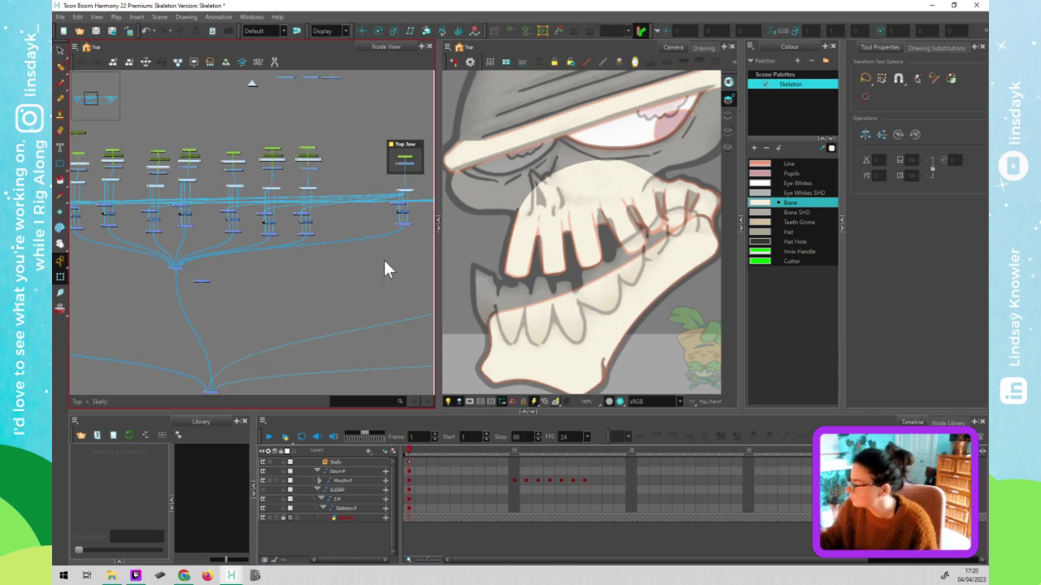
pyautogui.scroll(-3, 679, 292)
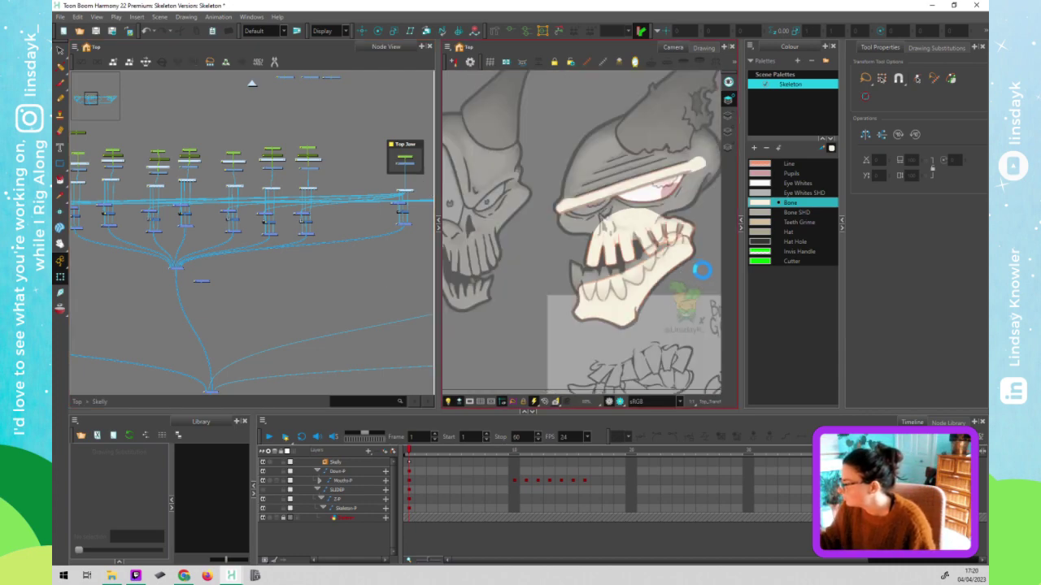
# - Show the deformation controls of the third upper tooth from the front and lower its upper corners
pyautogui.scroll(4, 688, 250)
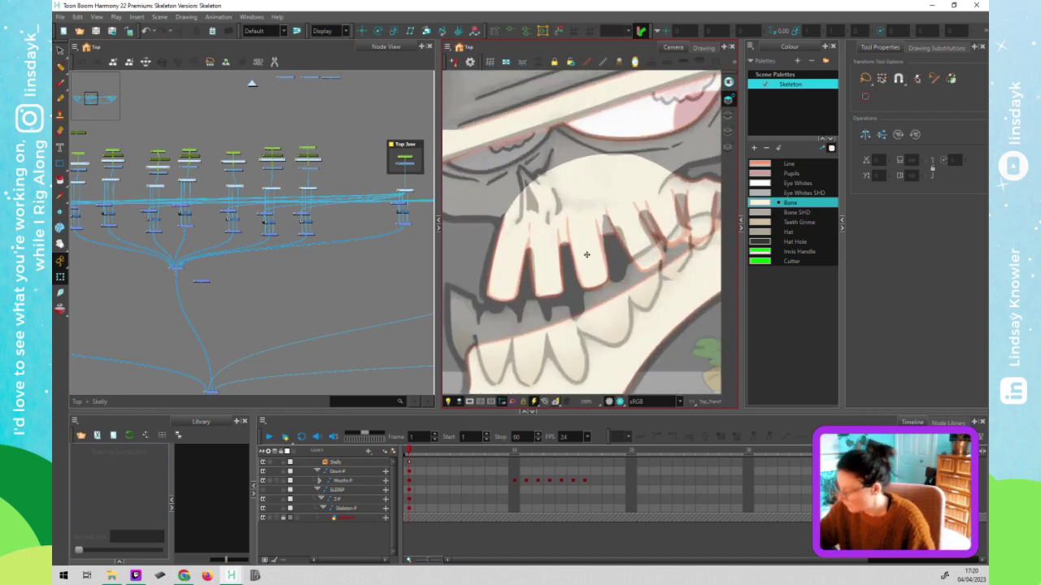
pyautogui.click(586, 255)
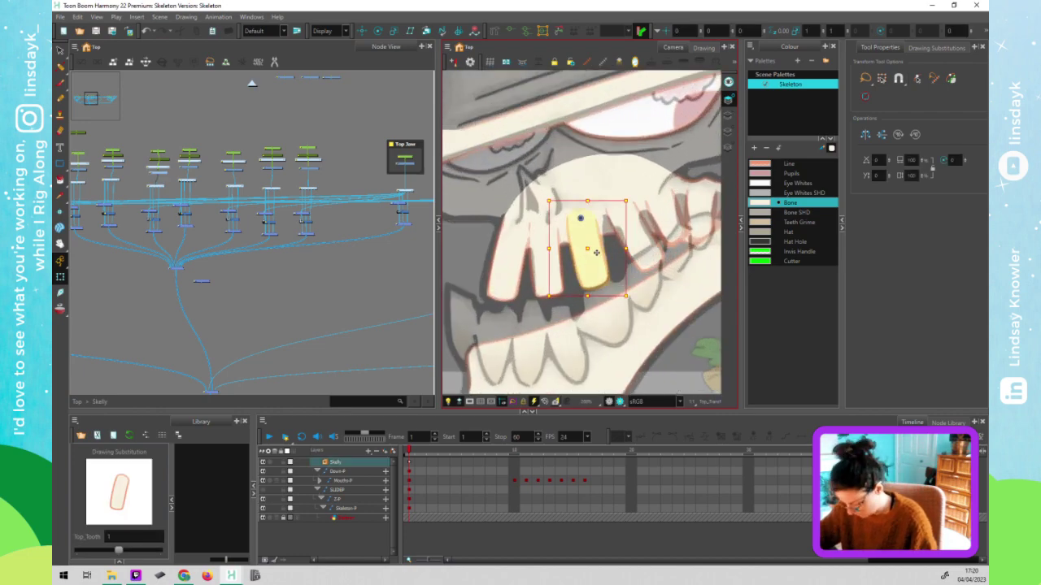
pyautogui.click(600, 225)
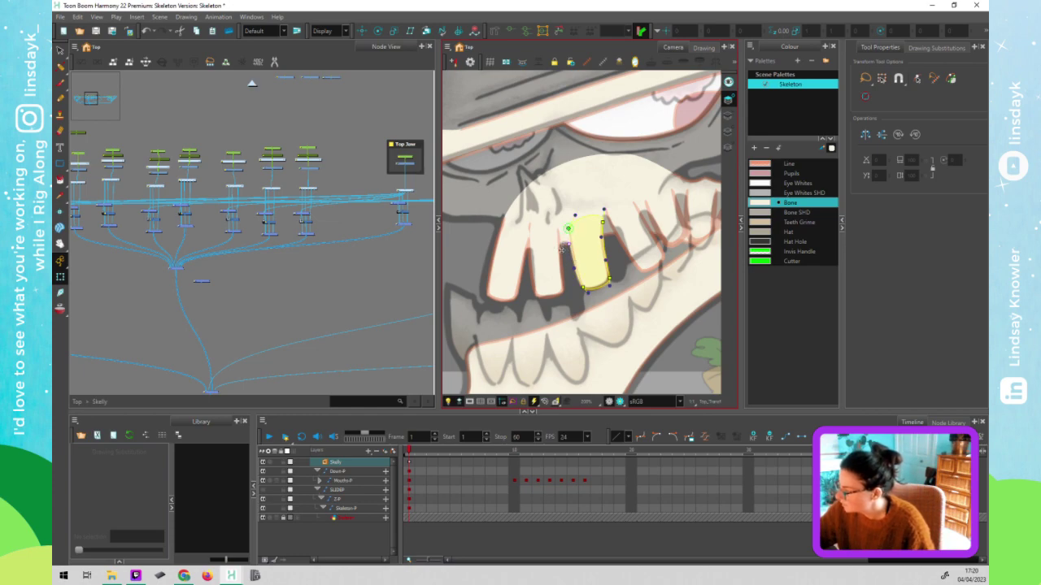
# - Lower the upper corners of the second upper tooth, straighten its front edge, and lower the first tooth's rear upper corner
pyautogui.moveTo(561, 249); pyautogui.dragTo(521, 256)
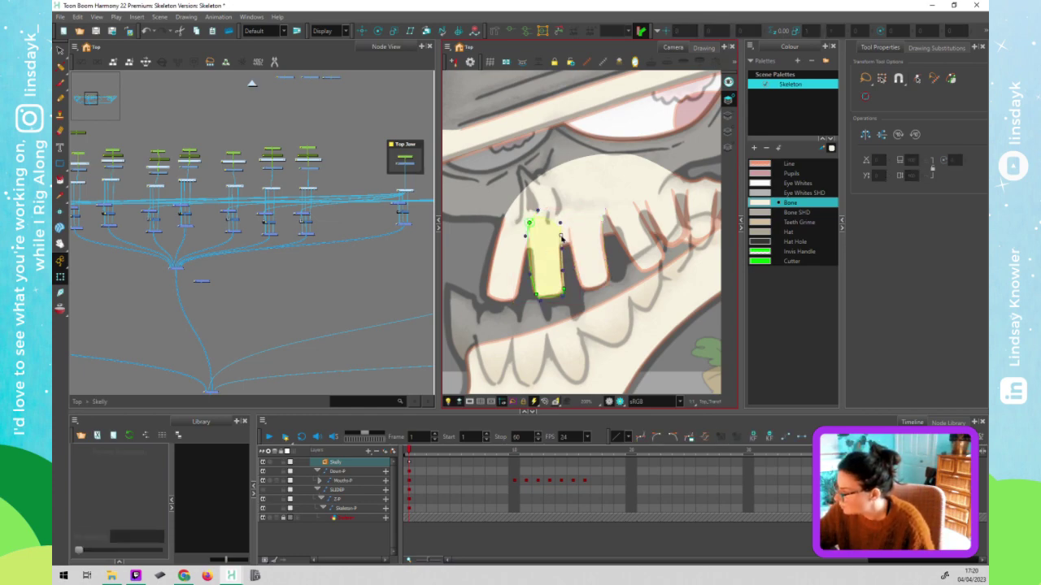
pyautogui.moveTo(530, 228); pyautogui.dragTo(531, 239)
pyautogui.click(531, 240)
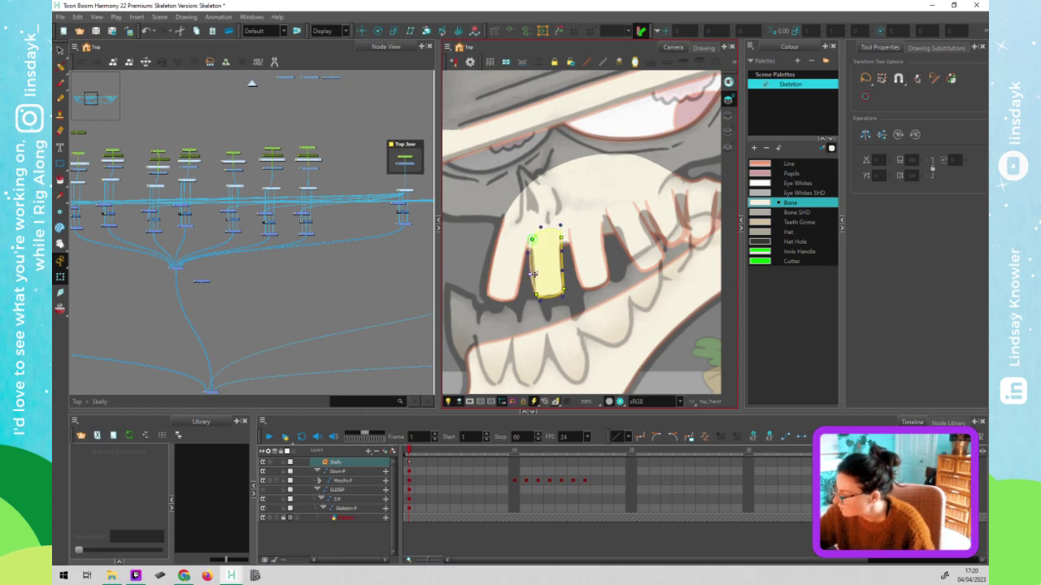
pyautogui.click(545, 298)
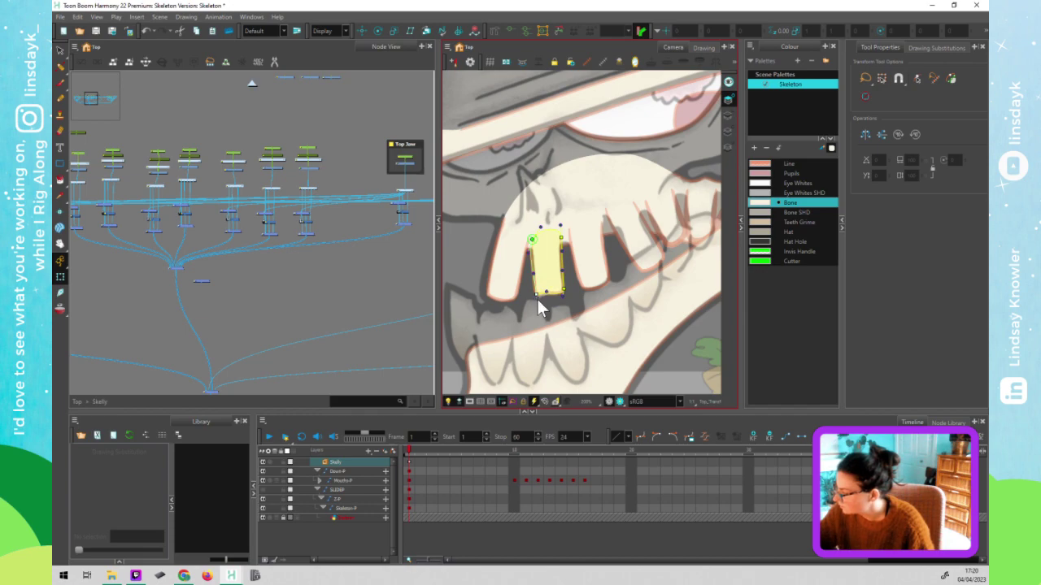
pyautogui.moveTo(520, 251); pyautogui.dragTo(529, 253)
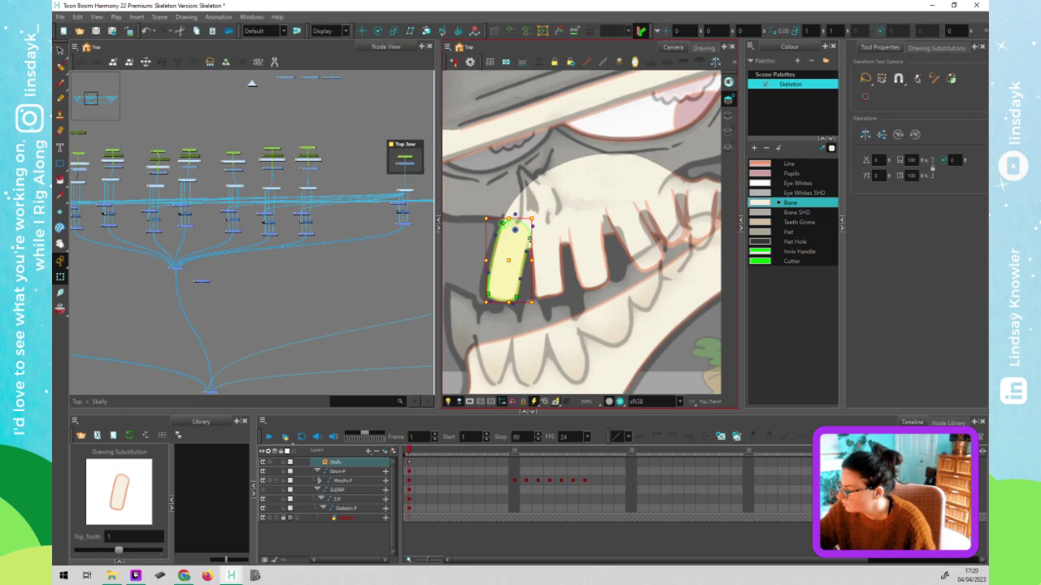
pyautogui.press('Escape')
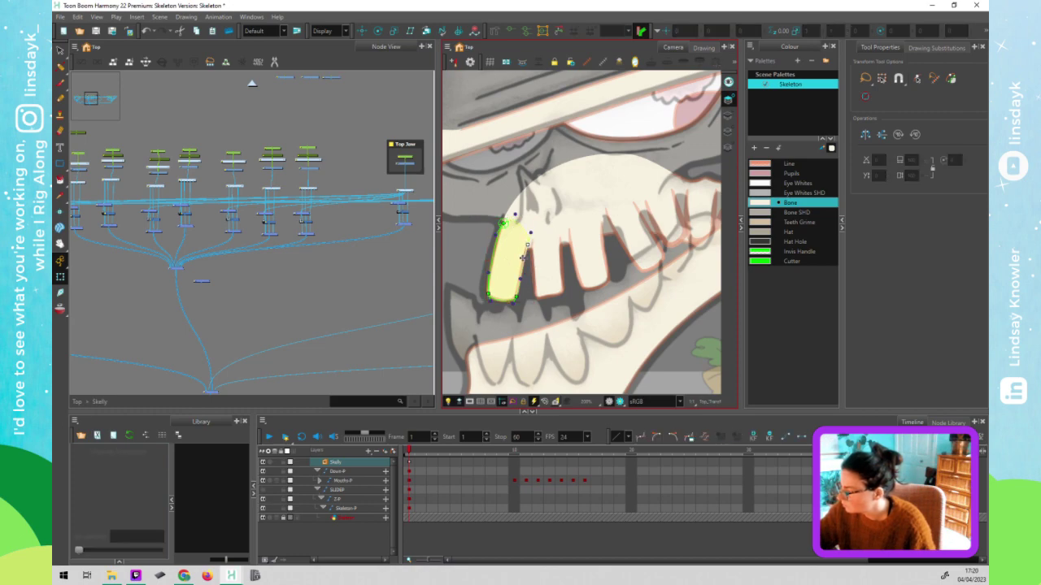
# - Show the fifth upper tooth's deformation controls and lower its front upper corner
pyautogui.moveTo(648, 228); pyautogui.dragTo(575, 224)
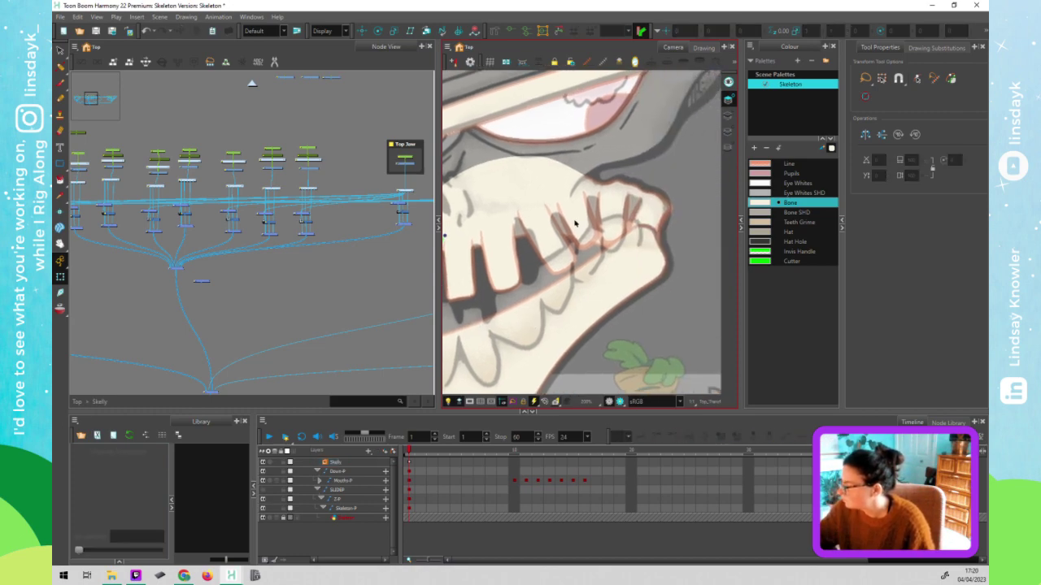
pyautogui.click(575, 223)
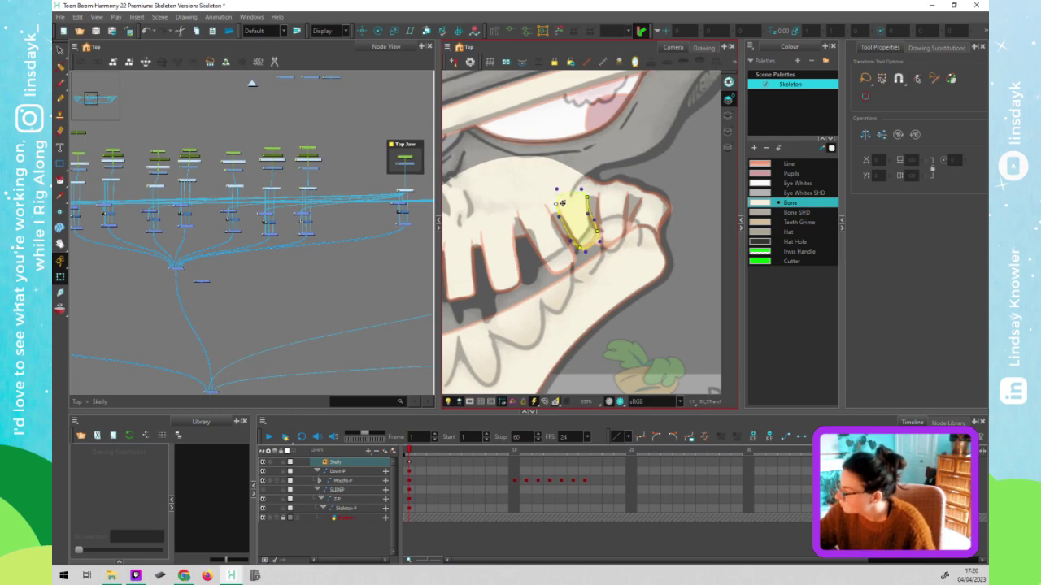
pyautogui.click(570, 218)
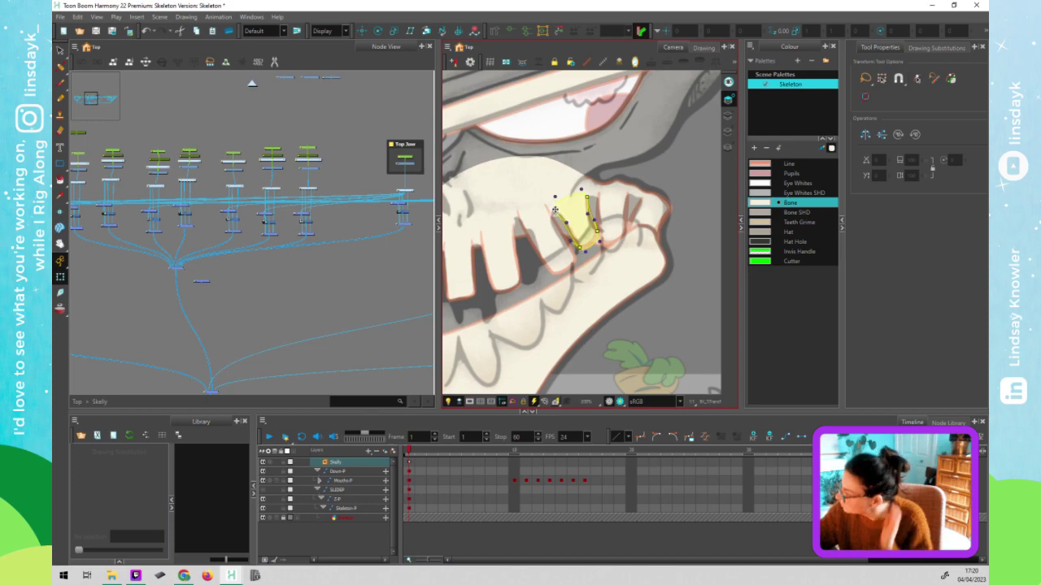
# - Reshape the fourth upper tooth with its deformation points, lowering the upper corners and raising the lower tip
pyautogui.click(533, 220)
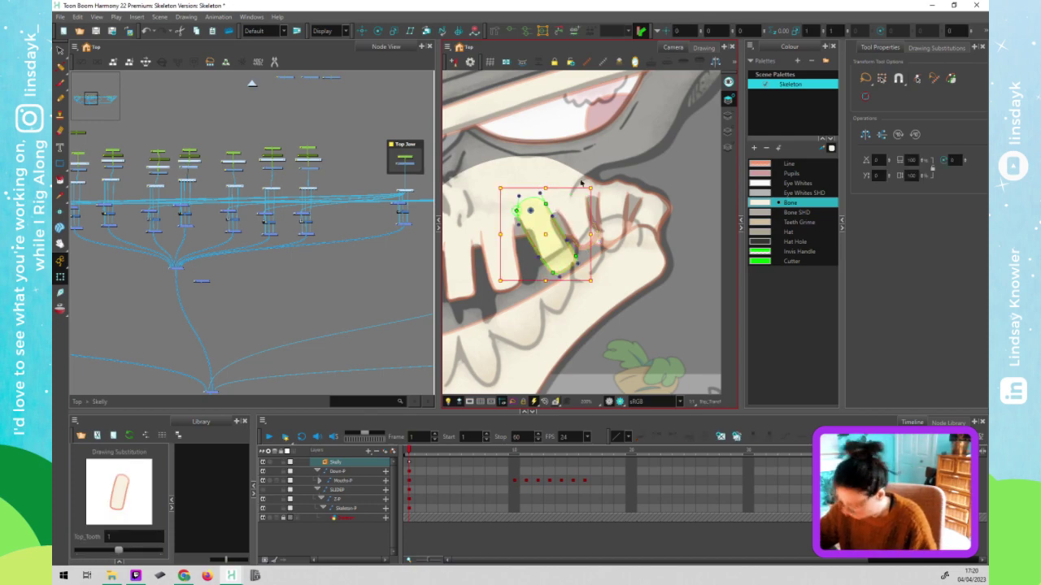
pyautogui.moveTo(561, 229); pyautogui.dragTo(550, 218)
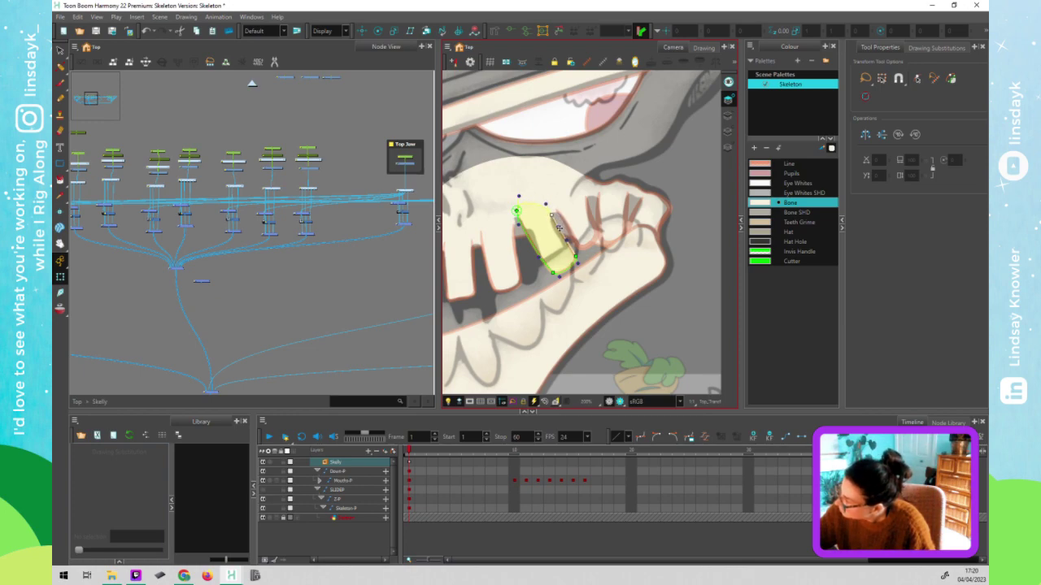
pyautogui.moveTo(519, 225)
pyautogui.mouseDown()
pyautogui.moveTo(527, 228)
pyautogui.moveTo(517, 213)
pyautogui.mouseUp()
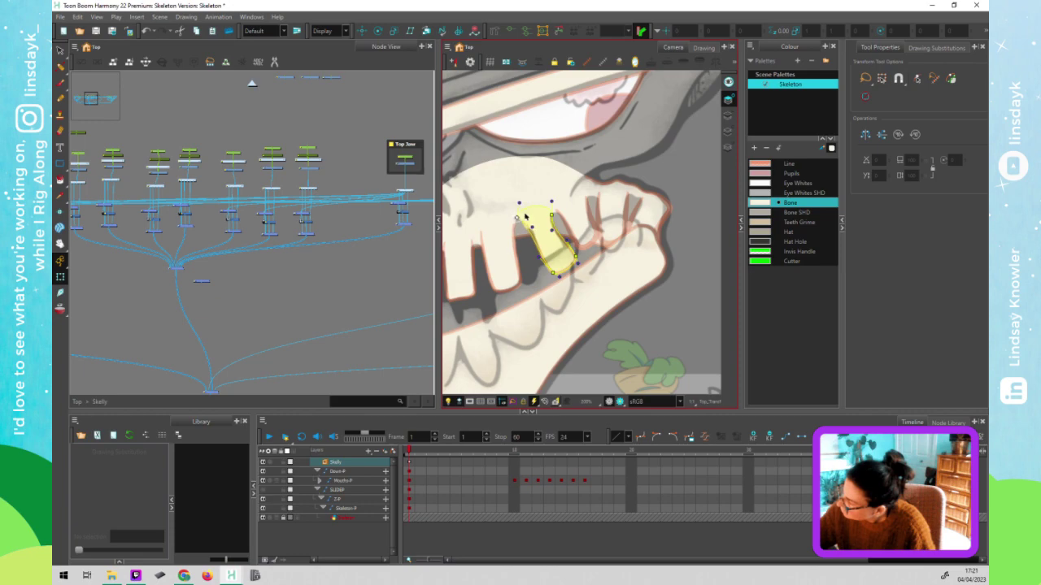
pyautogui.moveTo(552, 274); pyautogui.dragTo(567, 252)
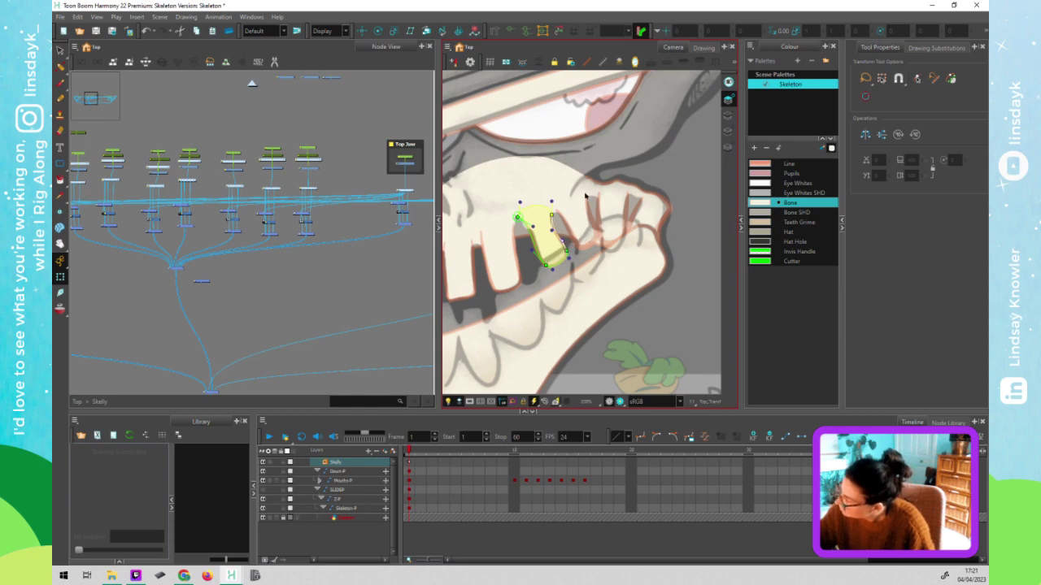
pyautogui.hotkey('ctrl', 'z')
pyautogui.hotkey('ctrl', 'z')
pyautogui.hotkey('ctrl', 'z')
# - Shorten the fifth and sixth upper teeth slightly by adjusting their lower deformation points
pyautogui.click(596, 233)
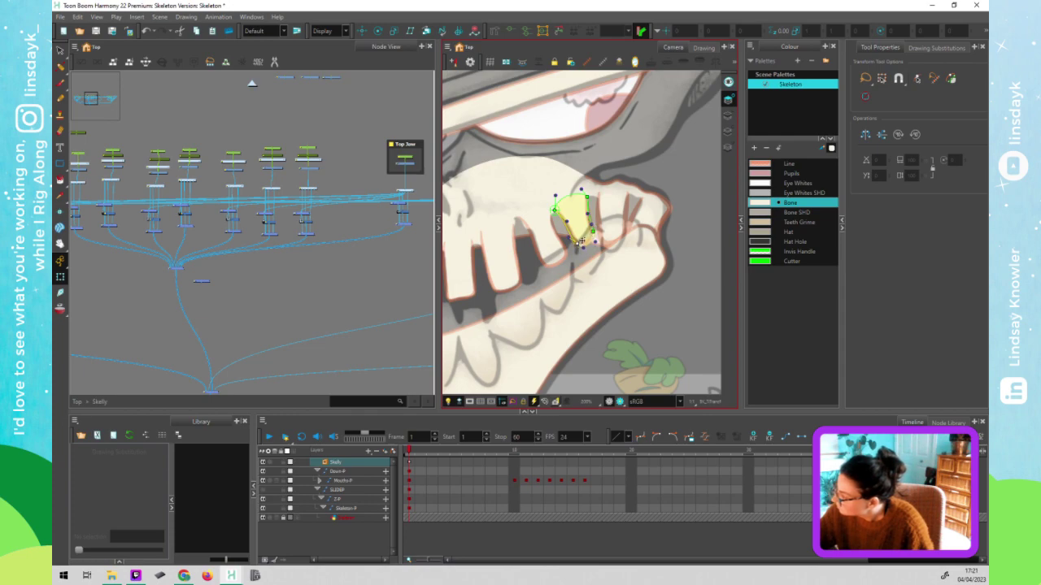
pyautogui.hotkey('ctrl', 'z')
pyautogui.hotkey('ctrl', 'z')
pyautogui.hotkey('ctrl', 'z')
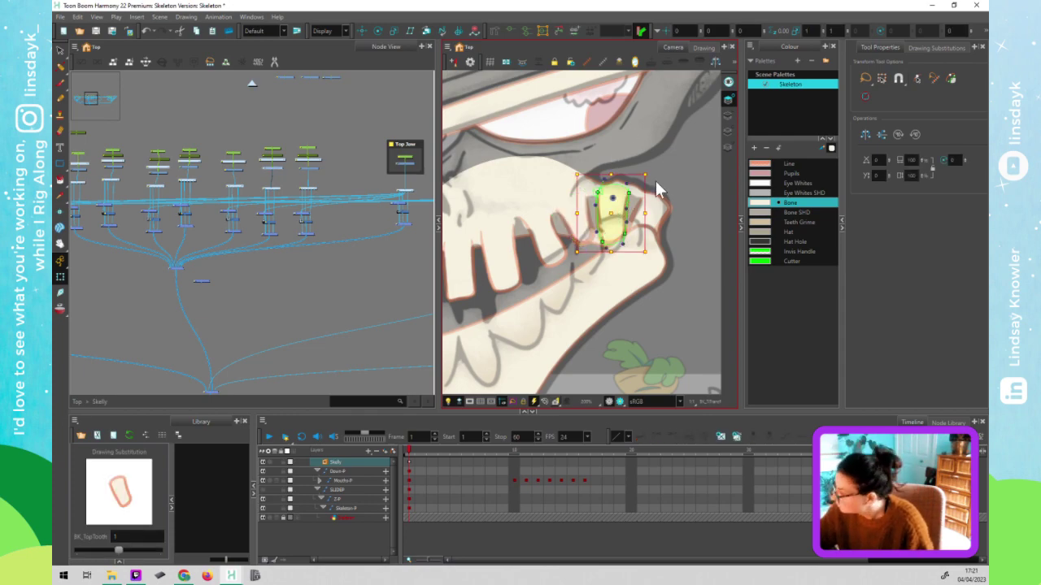
pyautogui.click(601, 241)
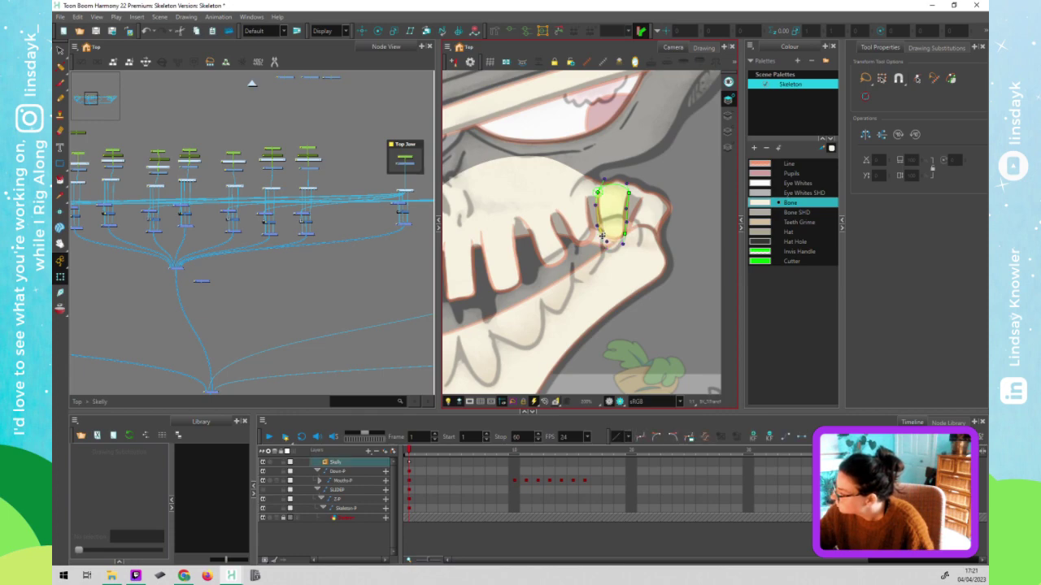
pyautogui.moveTo(625, 233); pyautogui.dragTo(627, 228)
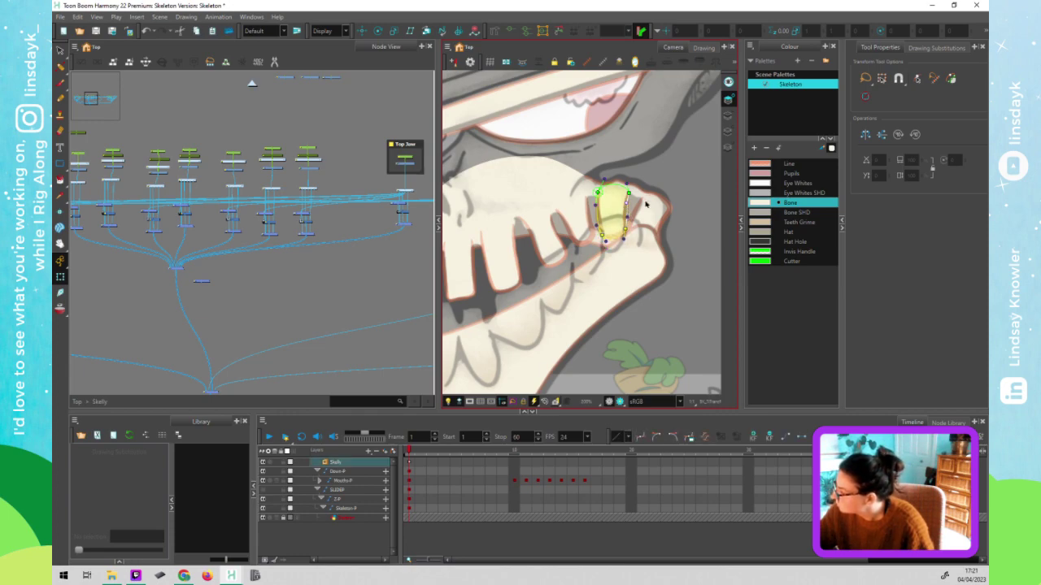
# - Reshape the rearmost upper tooth to stand more upright inside the jaw outline, and check the top jaw bone behind the teeth
pyautogui.click(635, 207)
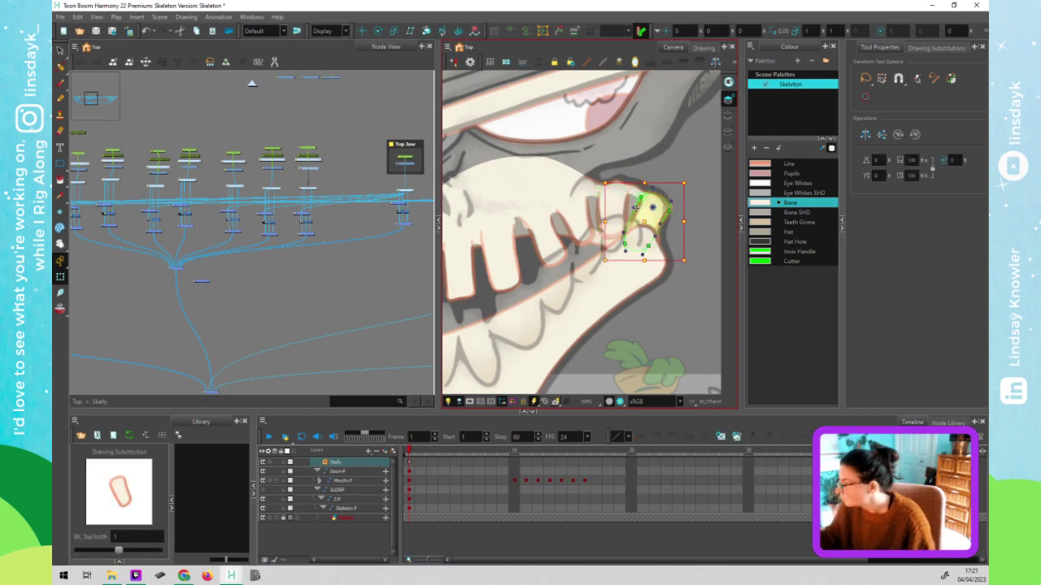
pyautogui.click(640, 204)
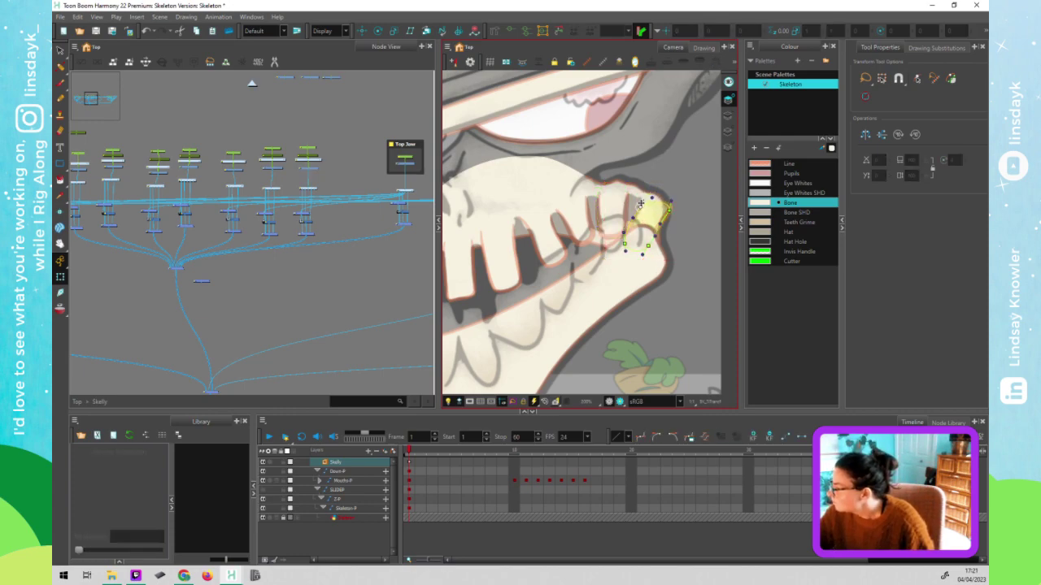
pyautogui.click(636, 213)
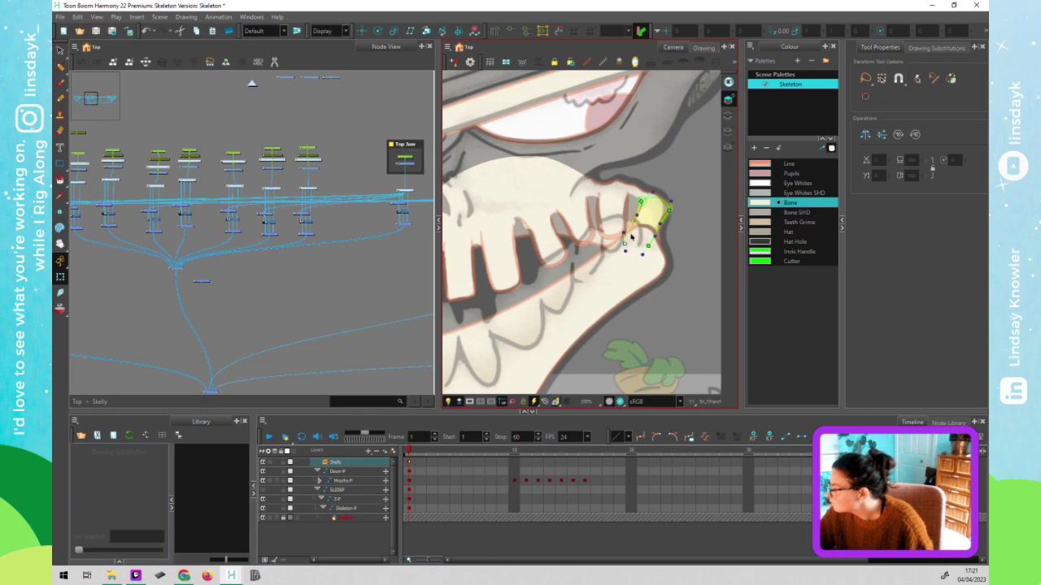
pyautogui.moveTo(651, 246)
pyautogui.mouseDown()
pyautogui.moveTo(660, 224)
pyautogui.moveTo(673, 226)
pyautogui.moveTo(664, 209)
pyautogui.moveTo(659, 231)
pyautogui.mouseUp()
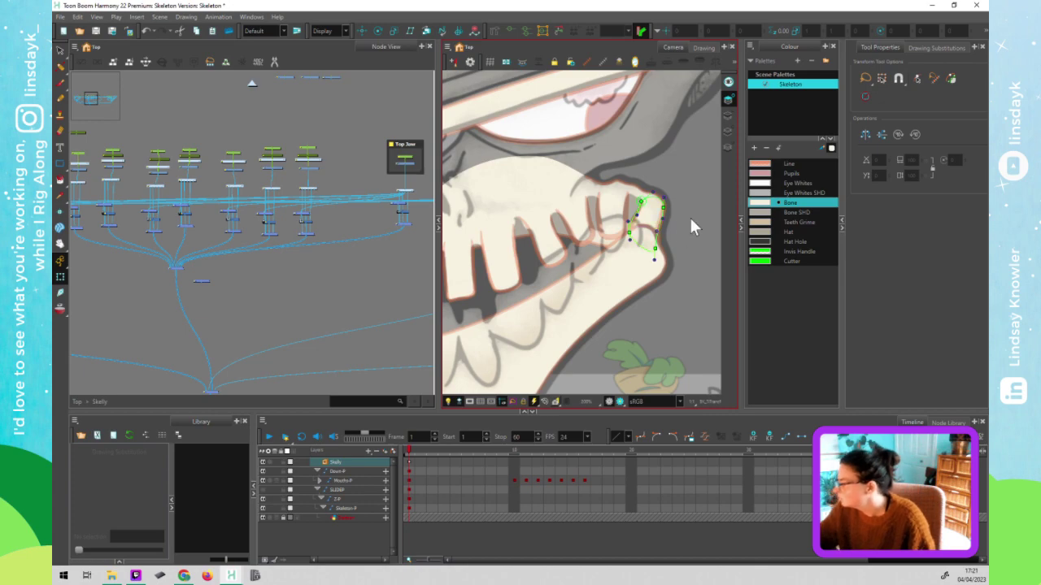
pyautogui.scroll(-3, 659, 271)
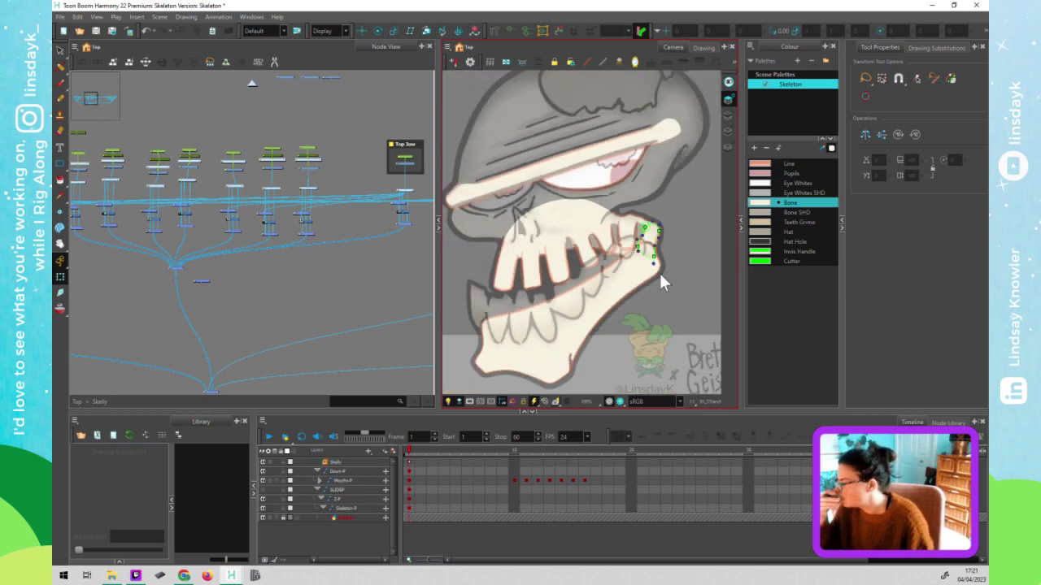
pyautogui.scroll(-1, 658, 271)
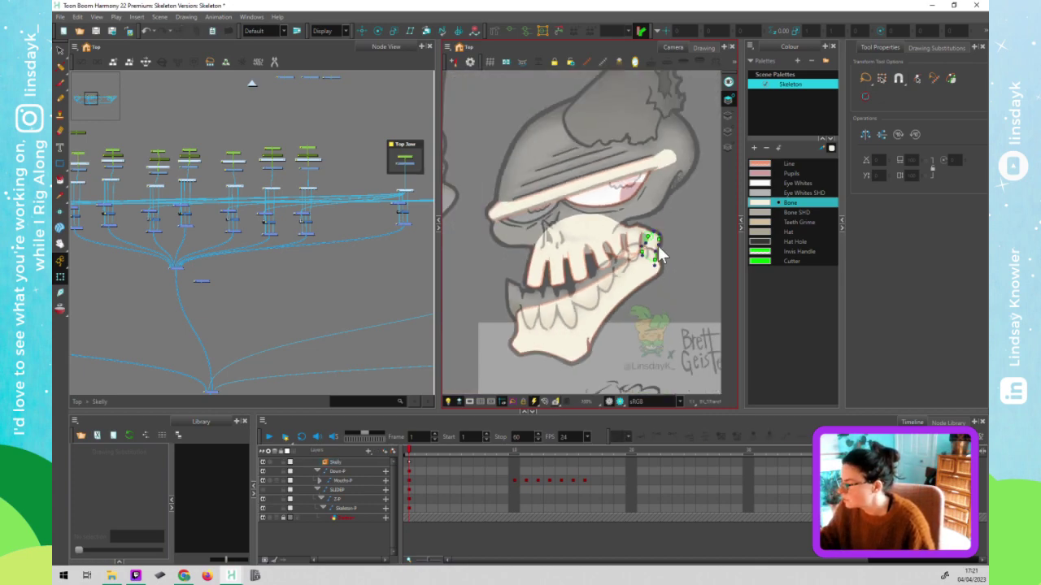
pyautogui.click(608, 248)
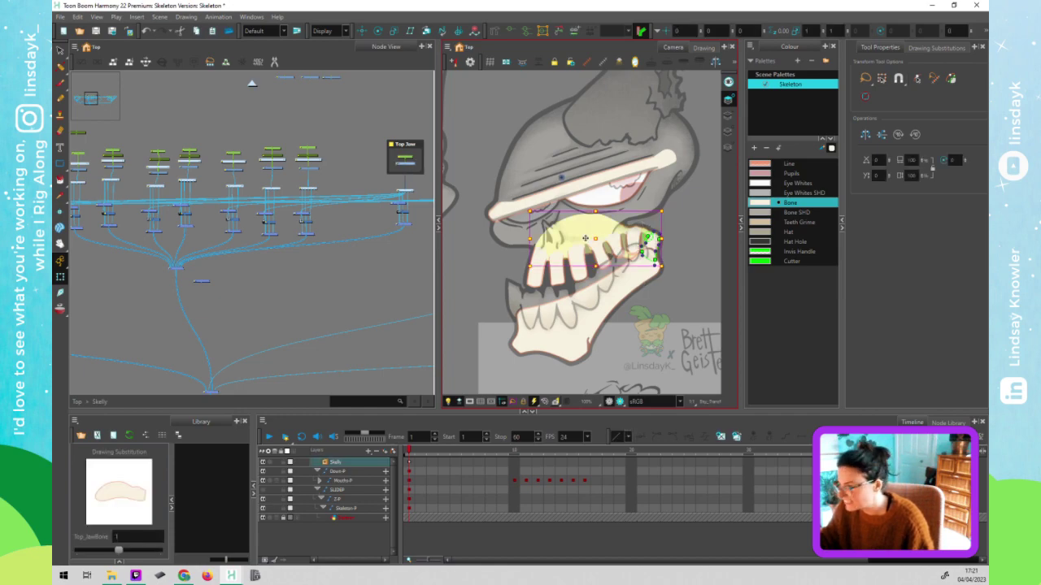
# - Move the nearest unconnected drawing node from the row above the jaw groups to beside the BTM Jaw group
pyautogui.click(340, 317)
pyautogui.click(342, 293)
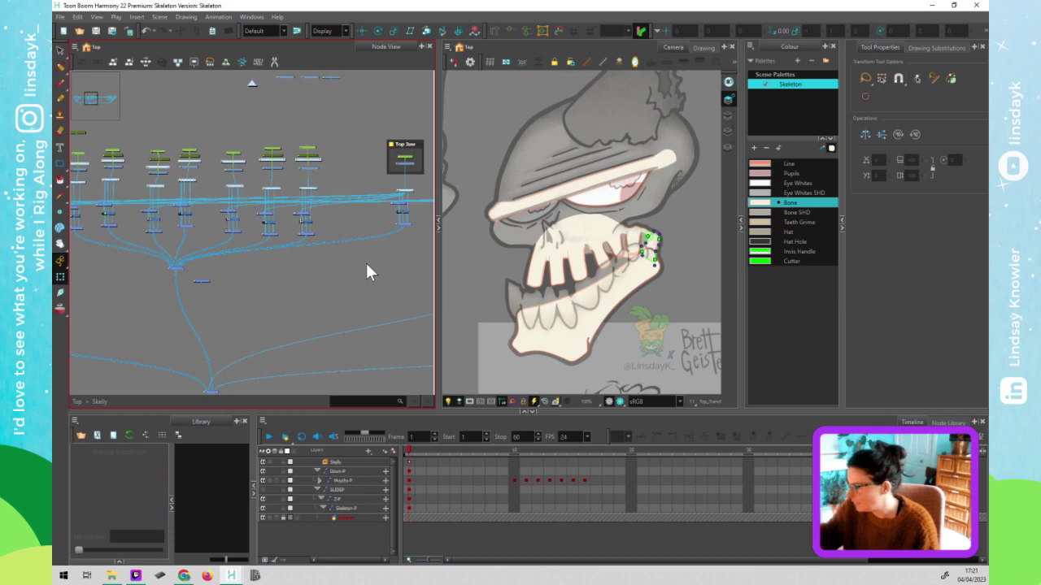
pyautogui.moveTo(370, 282); pyautogui.dragTo(237, 276)
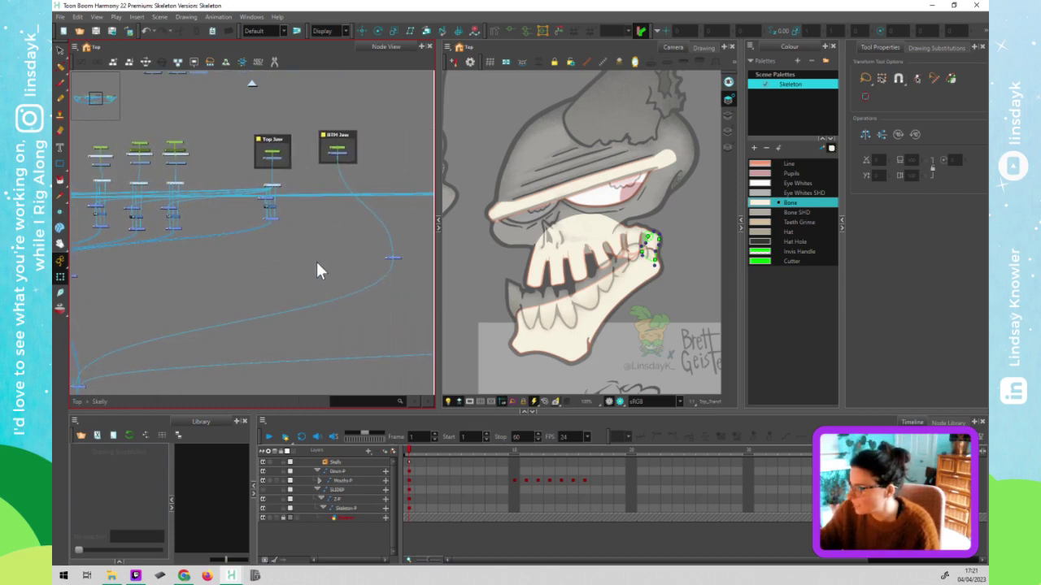
pyautogui.scroll(3, 267, 206)
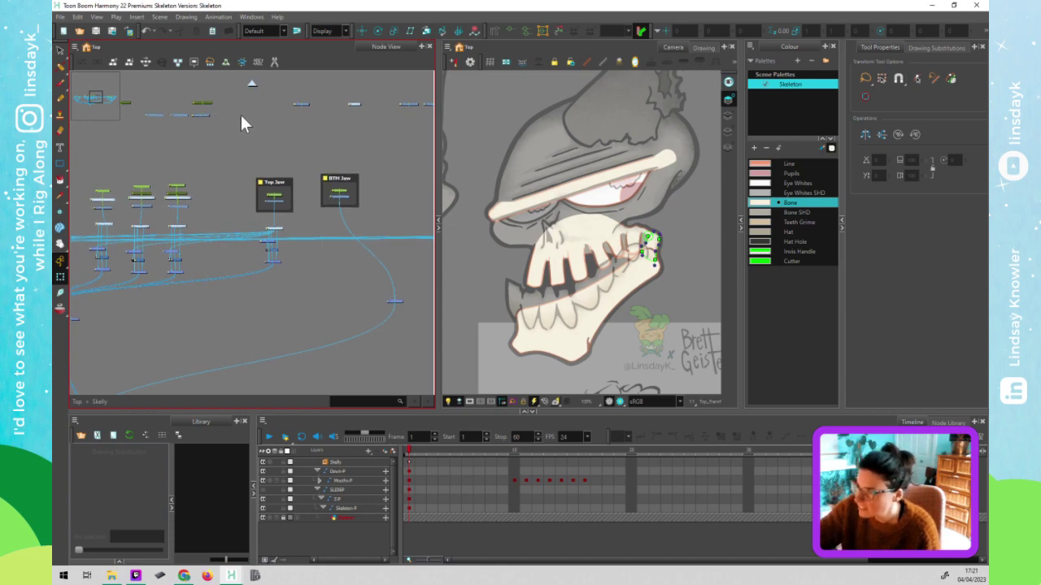
pyautogui.hotkey('ctrl', 'r')
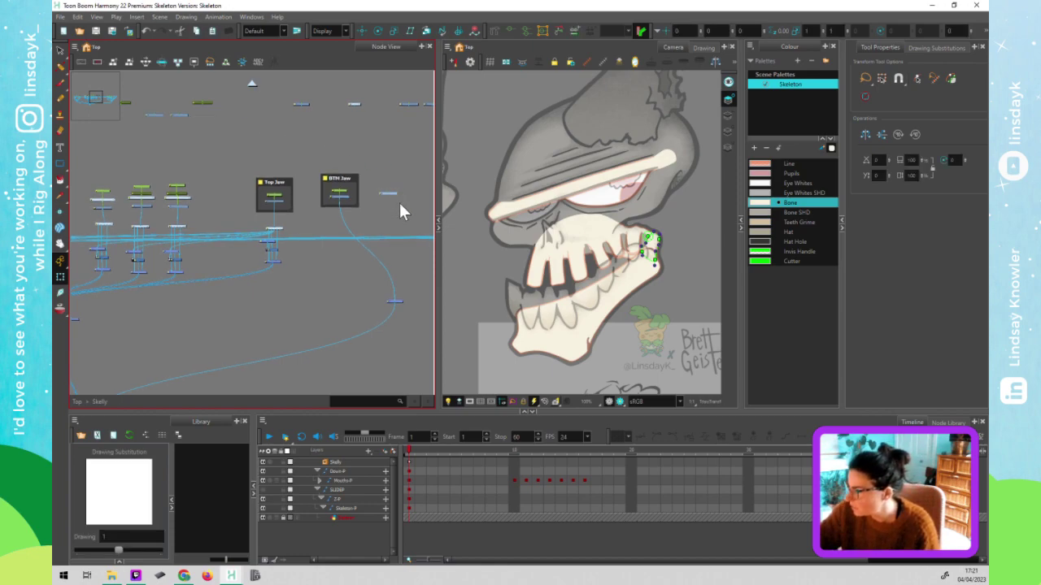
# - Examine the reference mouth-shape sketches below the character and compare them with the skeleton's lower jaw
pyautogui.click(549, 318)
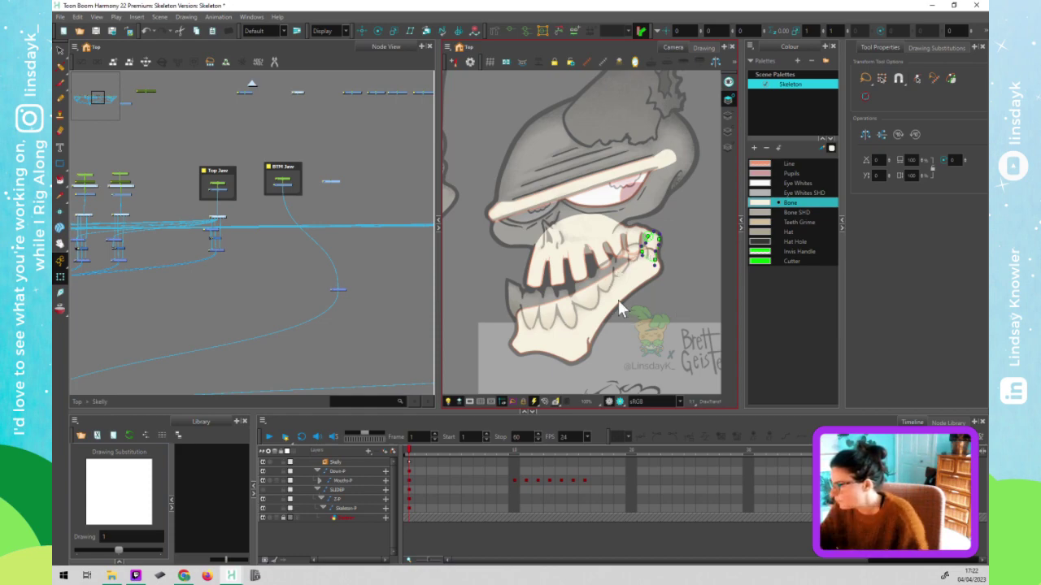
pyautogui.moveTo(628, 340); pyautogui.dragTo(604, 294)
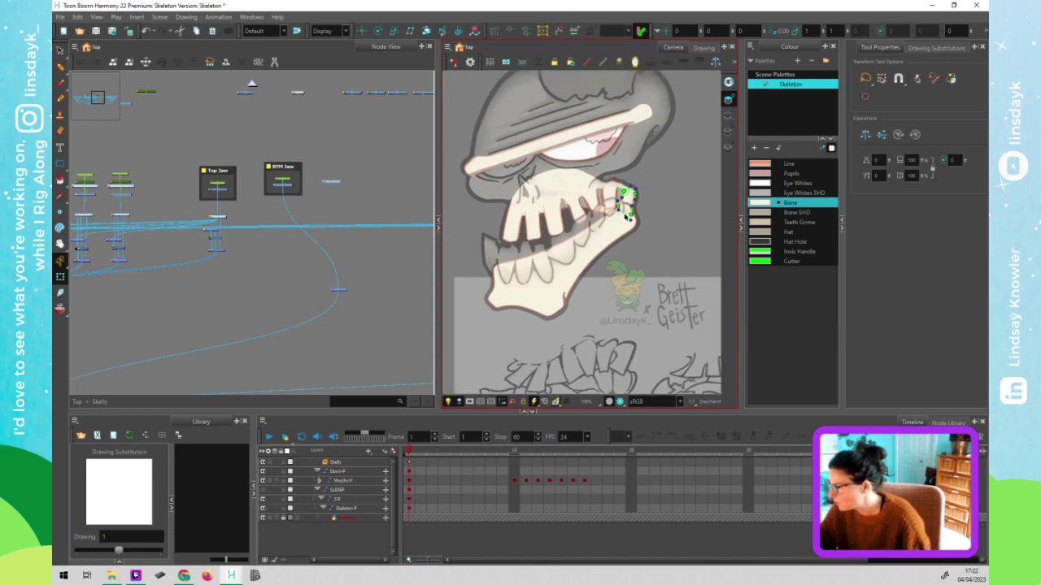
pyautogui.moveTo(676, 388); pyautogui.dragTo(576, 283)
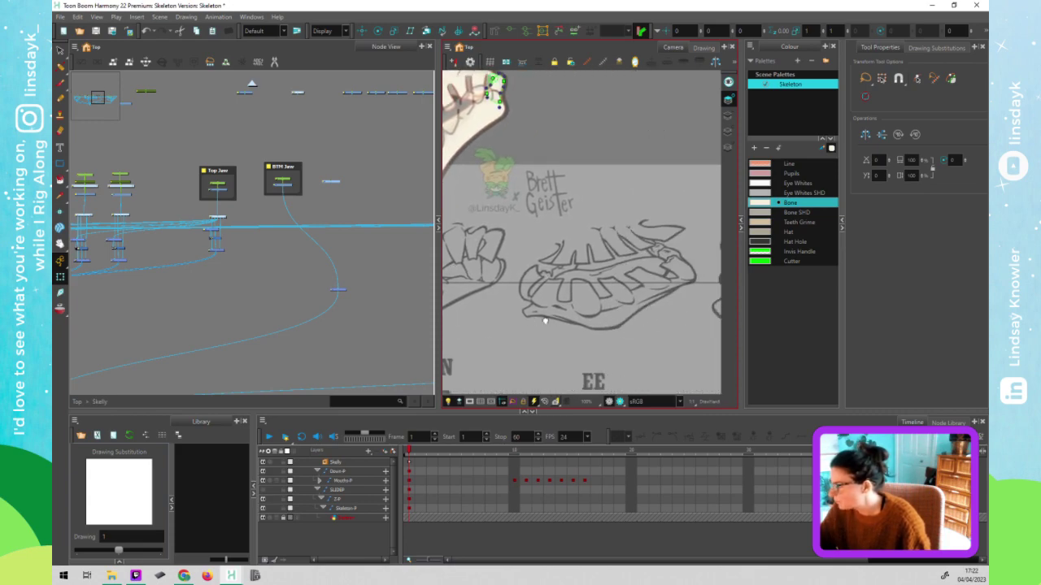
pyautogui.moveTo(546, 320); pyautogui.dragTo(688, 392)
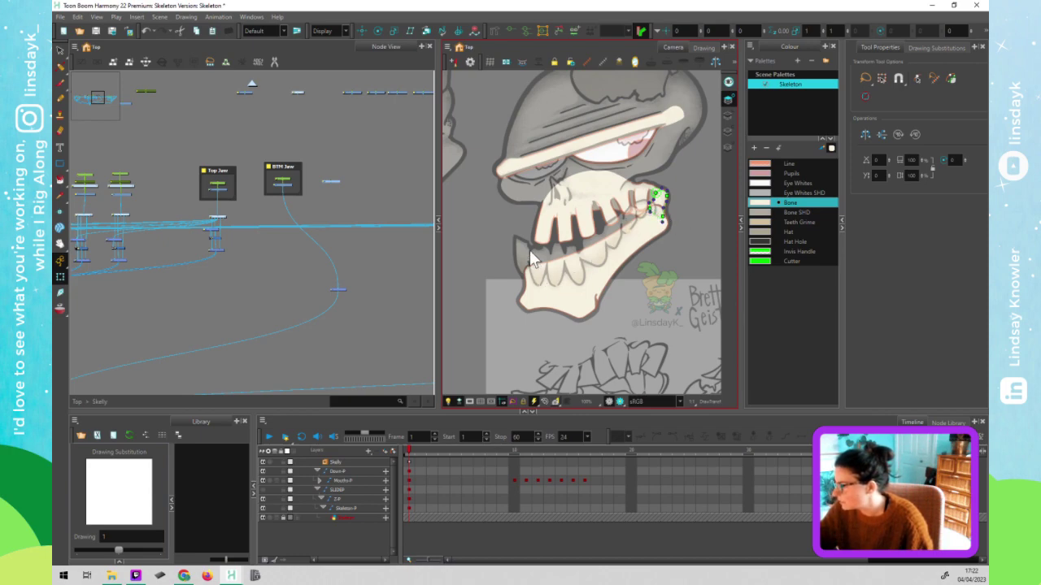
pyautogui.scroll(-3, 635, 323)
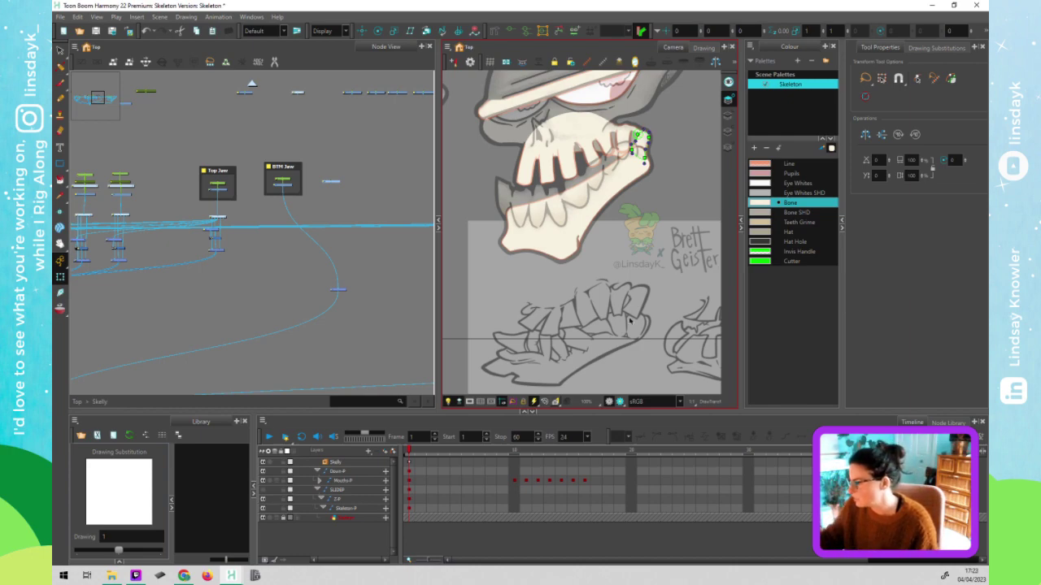
# - Study the neighbouring closed-mouth reference sketch, including how its teeth overlap, and compare it with the skeleton's lower front teeth
pyautogui.hscroll(5, 636, 324)
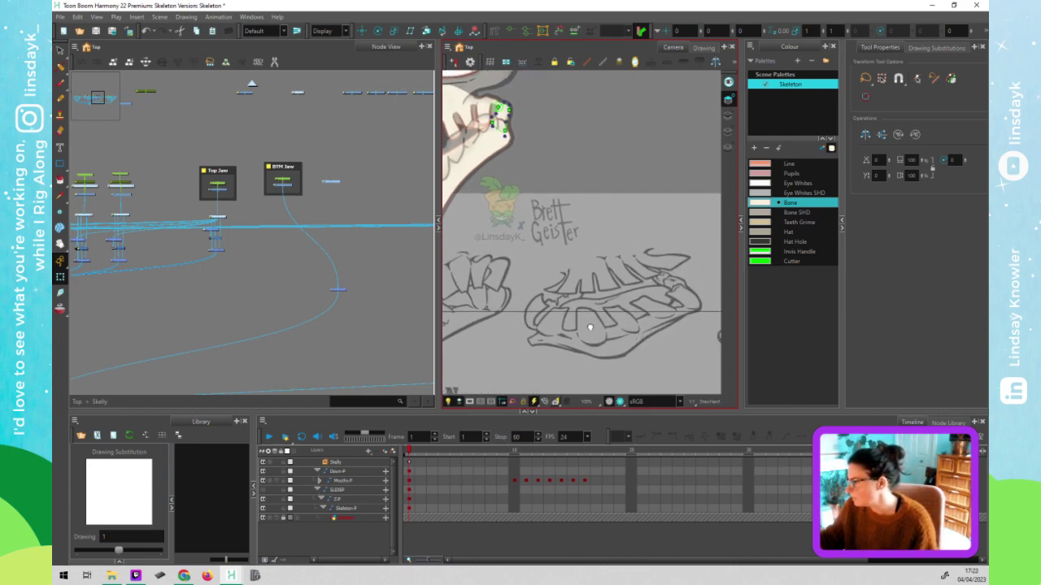
pyautogui.hscroll(3, 667, 313)
pyautogui.hscroll(-5, 670, 300)
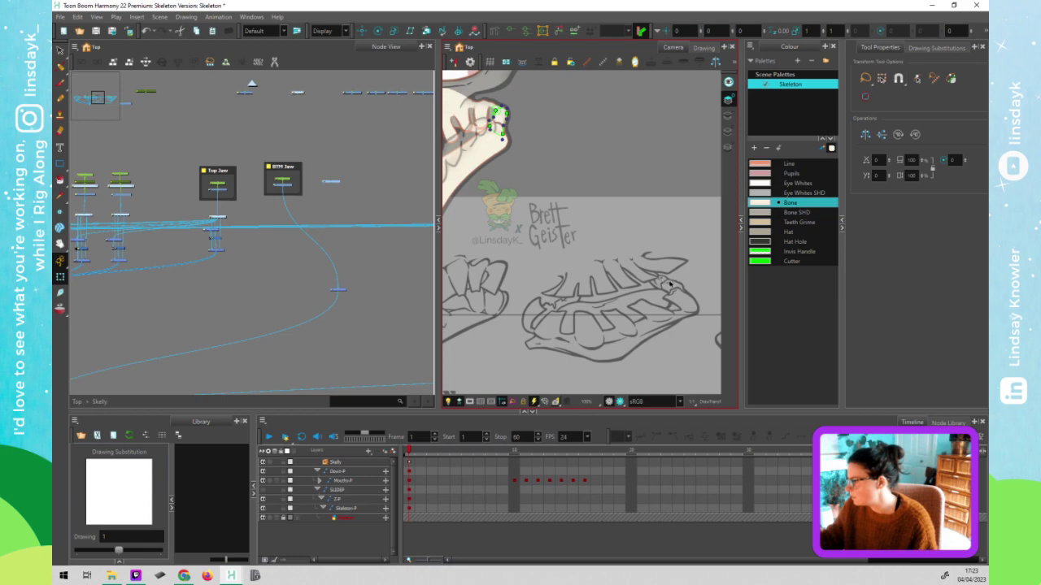
pyautogui.moveTo(665, 275)
pyautogui.mouseDown()
pyautogui.moveTo(485, 341)
pyautogui.moveTo(472, 328)
pyautogui.moveTo(525, 353)
pyautogui.moveTo(509, 339)
pyautogui.moveTo(560, 327)
pyautogui.moveTo(674, 339)
pyautogui.moveTo(567, 330)
pyautogui.mouseUp()
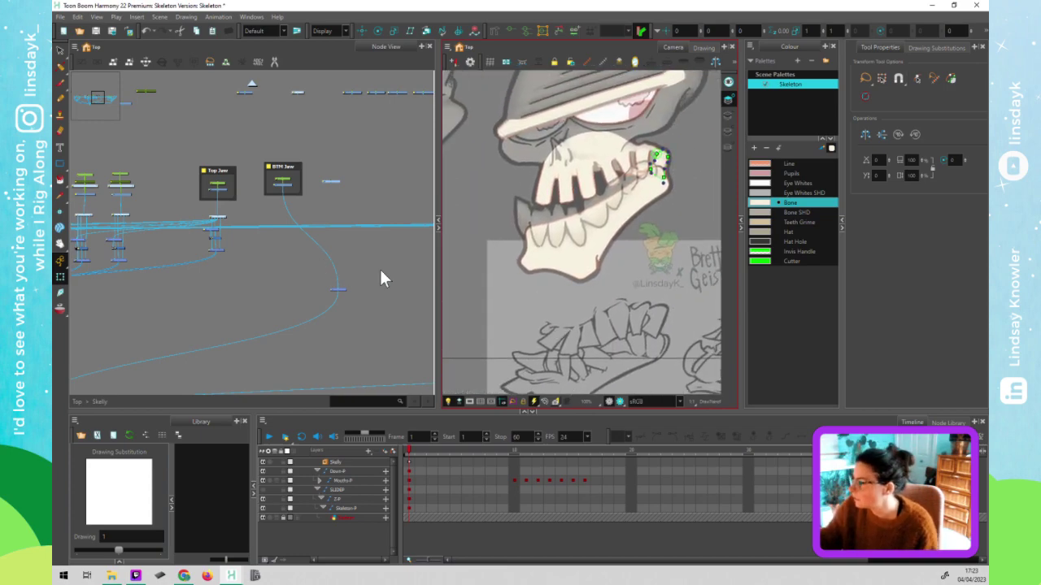
pyautogui.click(531, 236)
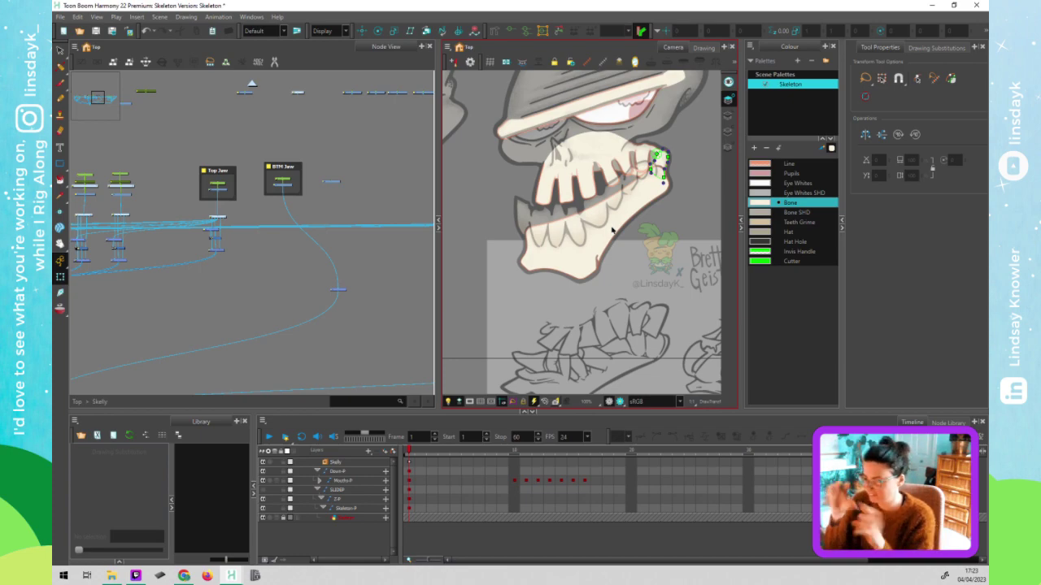
# - Connect the loose drawing node beside the BTM Jaw group to the composite below it and make it the active drawing
pyautogui.moveTo(331, 182); pyautogui.dragTo(340, 287)
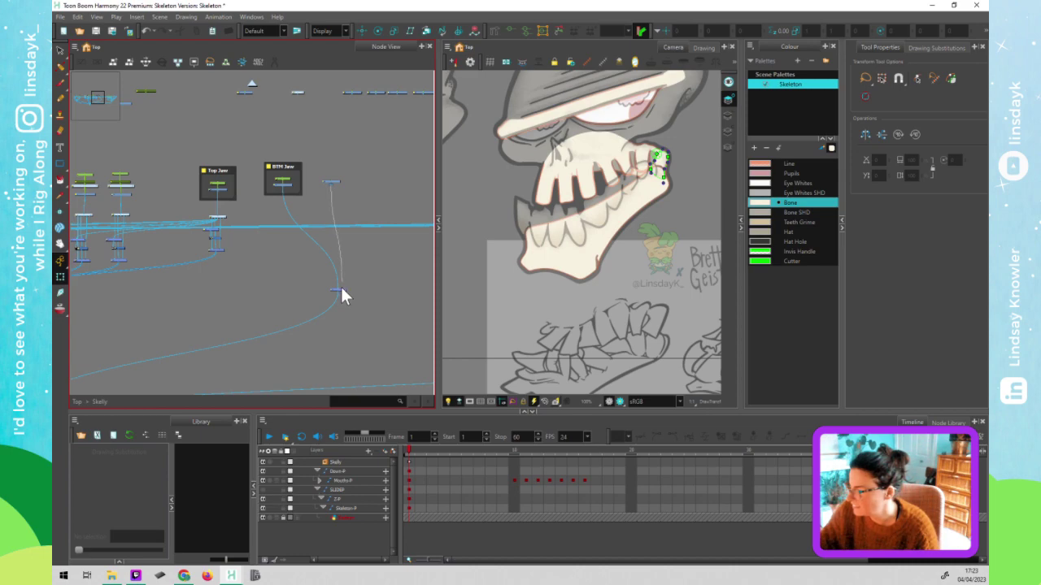
pyautogui.click(318, 196)
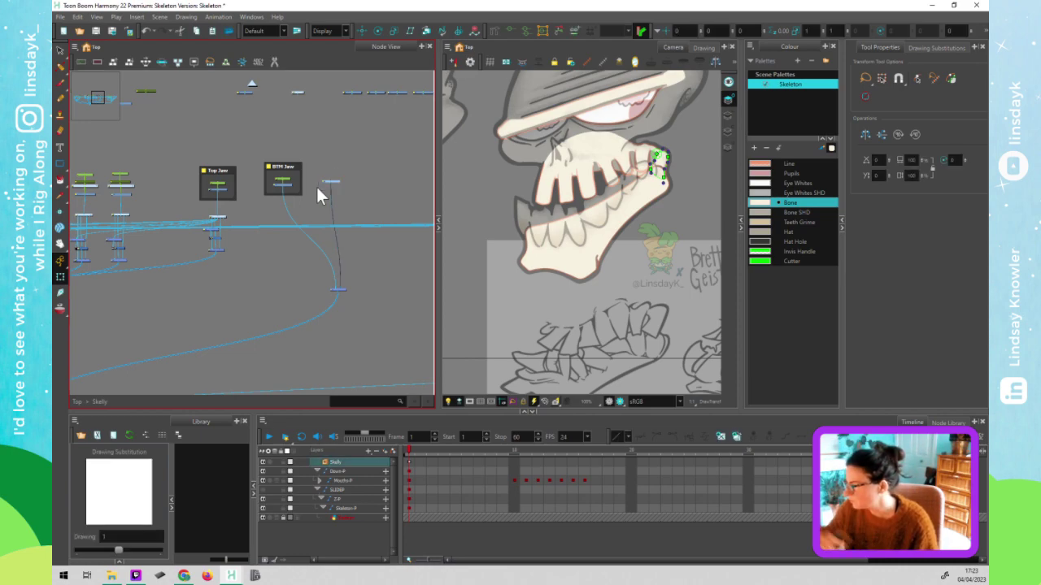
# - Draw a tall, narrow rectangle over the first lower front tooth and recolour it with the Line swatch
pyautogui.scroll(6, 539, 218)
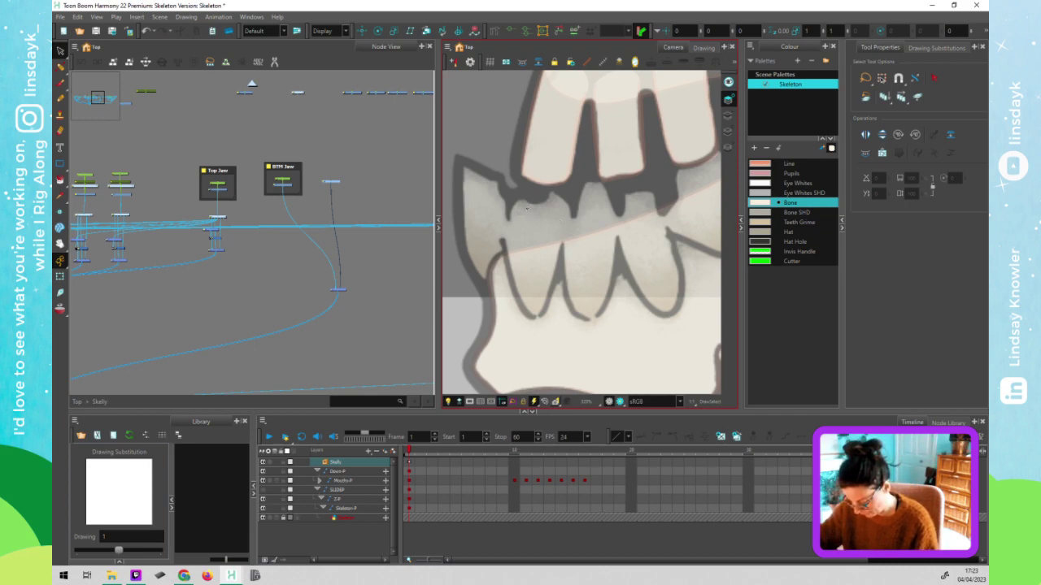
pyautogui.hotkey('alt', '7')
pyautogui.moveTo(509, 186)
pyautogui.mouseDown()
pyautogui.moveTo(572, 294)
pyautogui.moveTo(559, 308)
pyautogui.mouseUp()
pyautogui.hotkey('alt', 's')
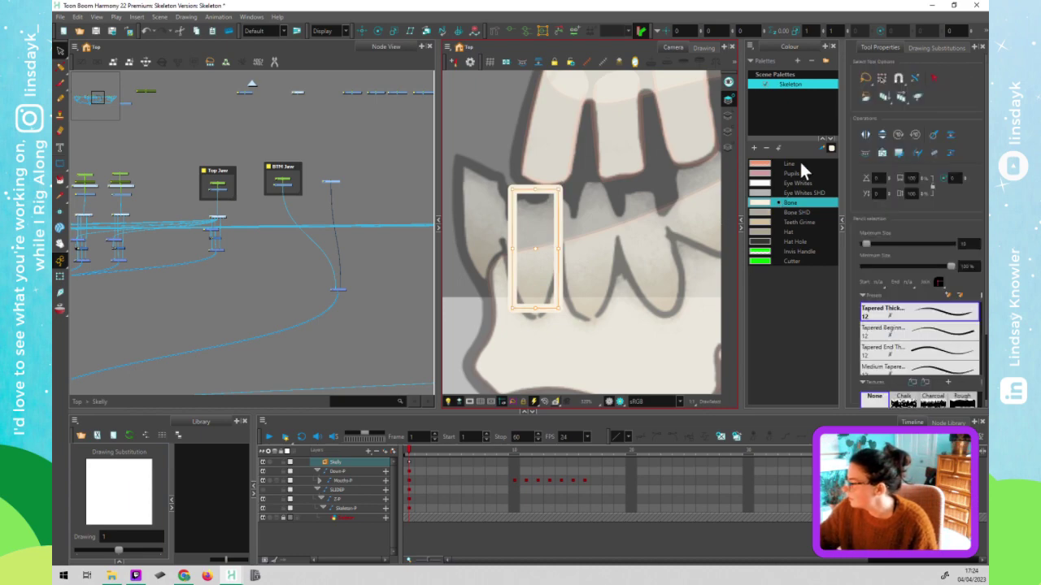
pyautogui.click(803, 163)
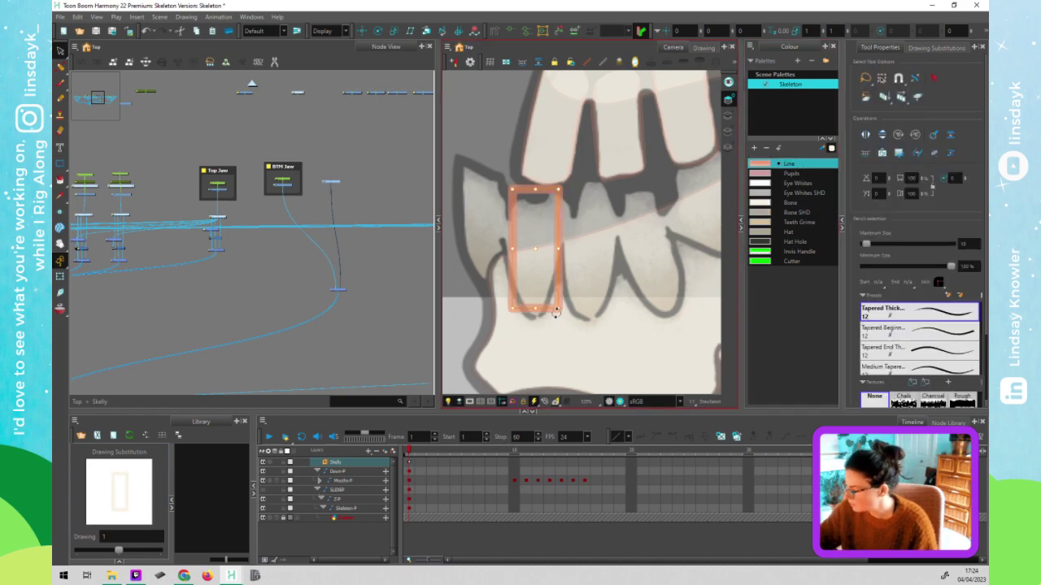
# - Reshape the rectangle with the Contour Editor into a tooth outline with a rounded upper edge and a narrow curved lower tip
pyautogui.hotkey('alt', 'q')
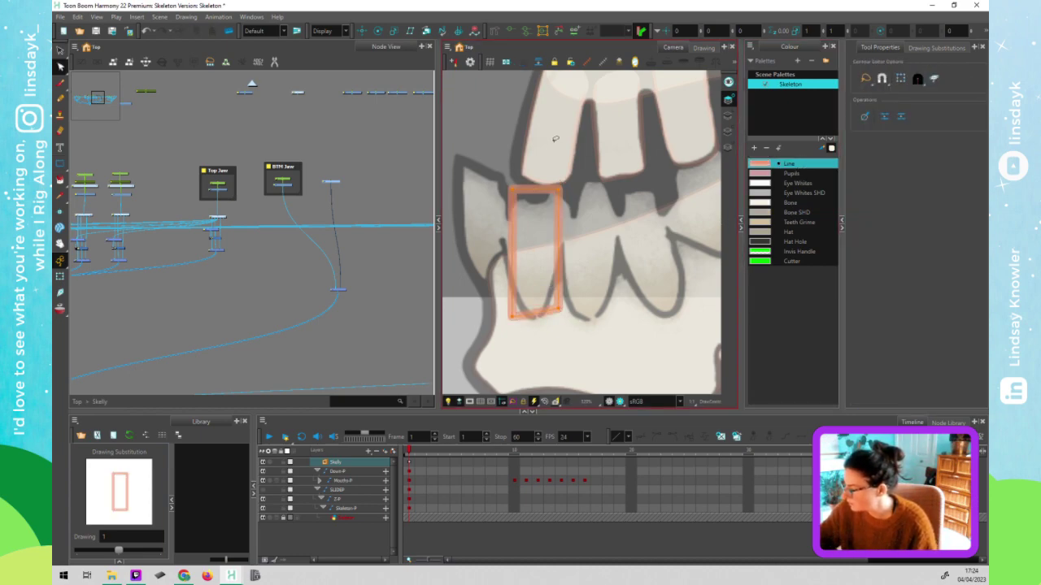
pyautogui.moveTo(560, 189); pyautogui.dragTo(569, 190)
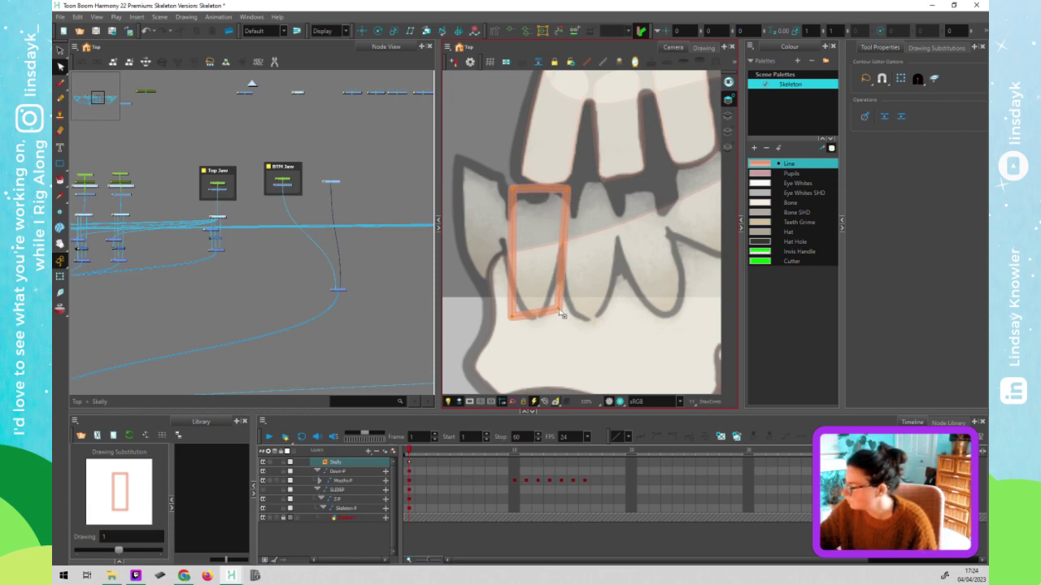
pyautogui.moveTo(560, 309); pyautogui.dragTo(518, 328)
pyautogui.moveTo(541, 291); pyautogui.dragTo(547, 317)
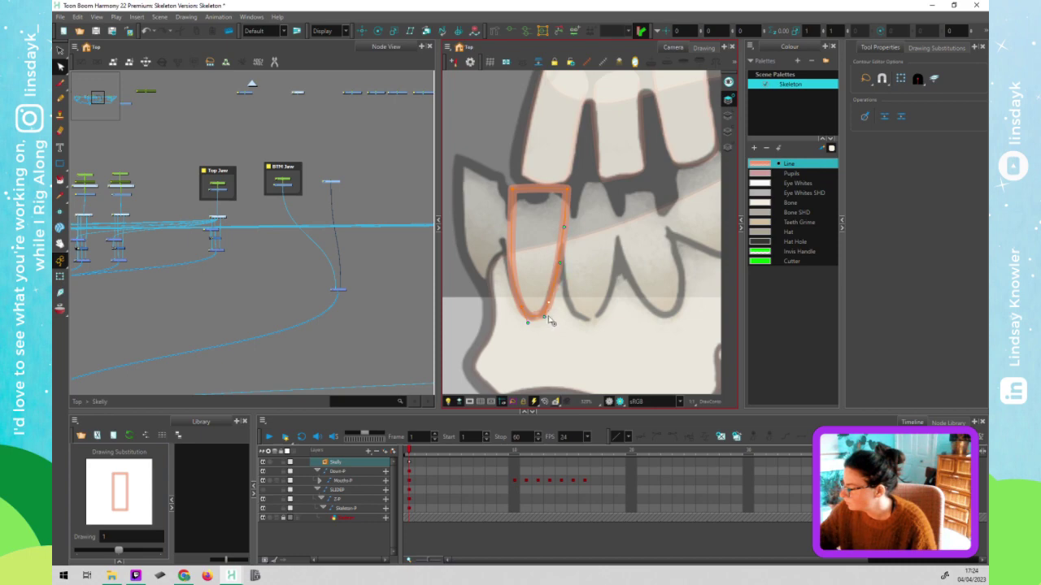
pyautogui.click(569, 195)
pyautogui.moveTo(558, 188); pyautogui.dragTo(520, 192)
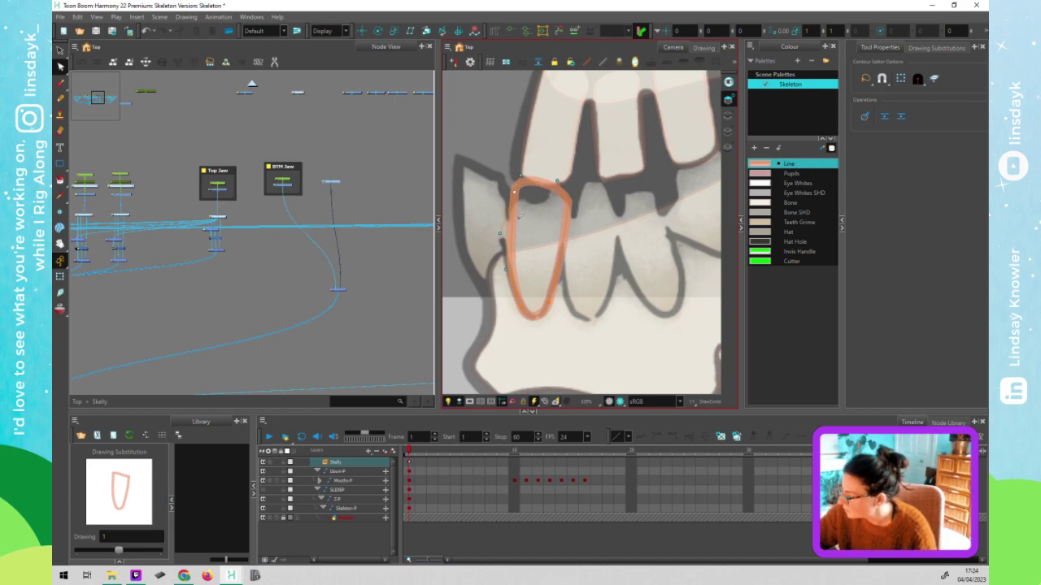
pyautogui.moveTo(564, 186); pyautogui.dragTo(568, 178)
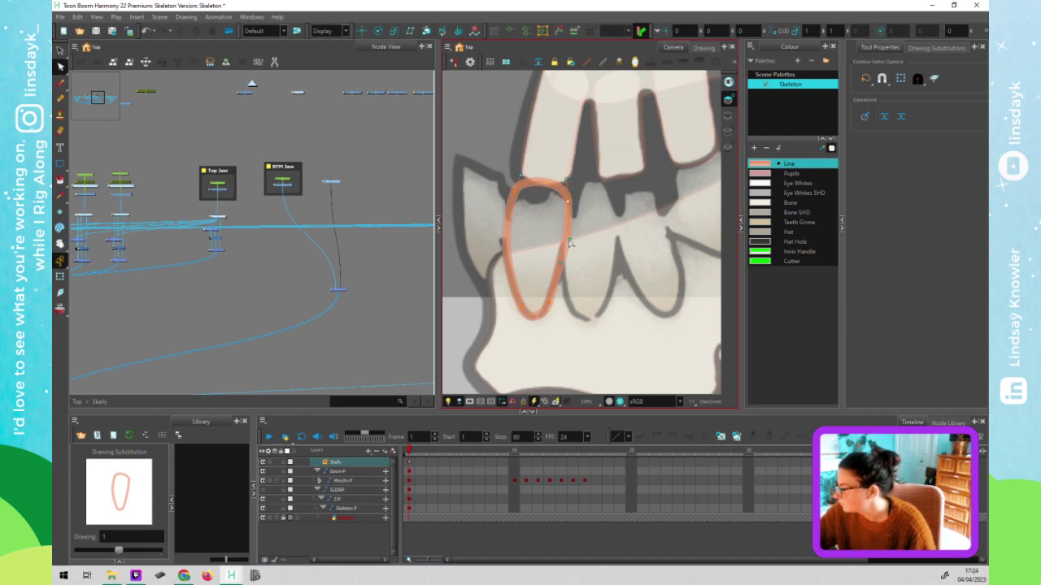
pyautogui.moveTo(571, 185); pyautogui.dragTo(523, 187)
pyautogui.click(542, 250)
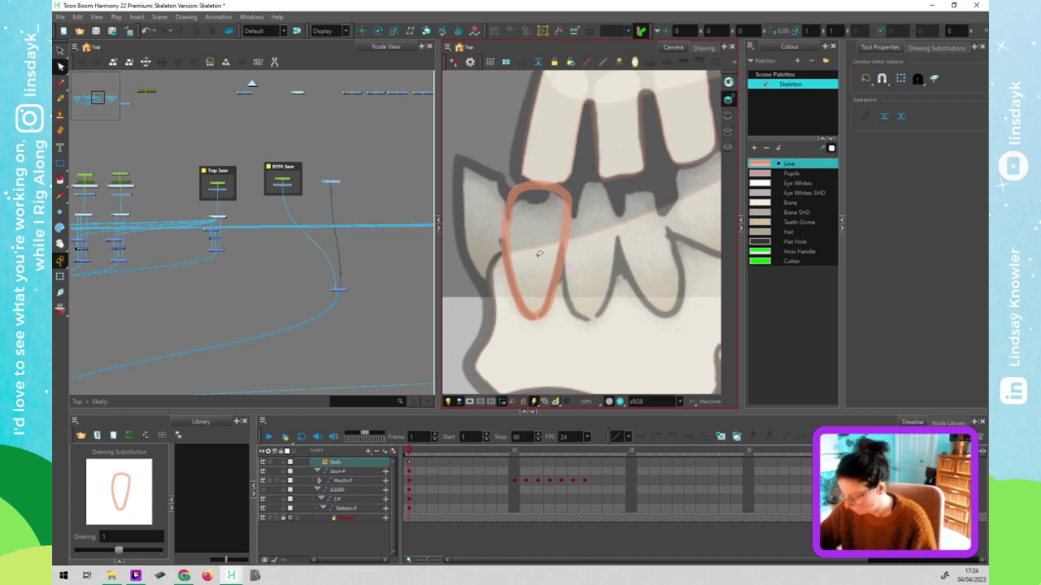
# - Fill the tooth outline with Bone and transfer the filled artwork to the next art layer, keeping only the outline on the original
pyautogui.click(538, 260)
pyautogui.hotkey('alt', 's')
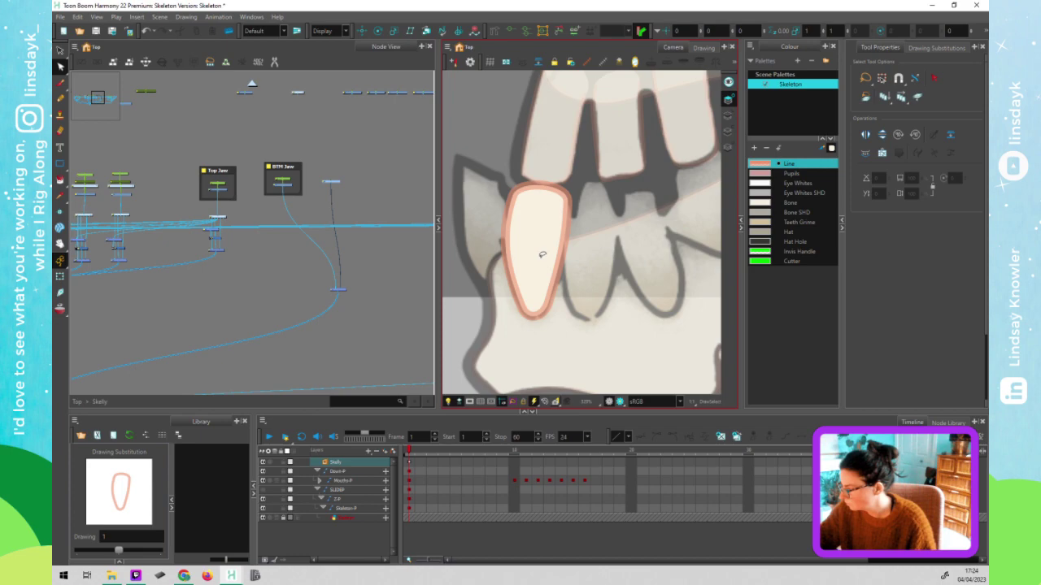
pyautogui.hotkey('alt', '/')
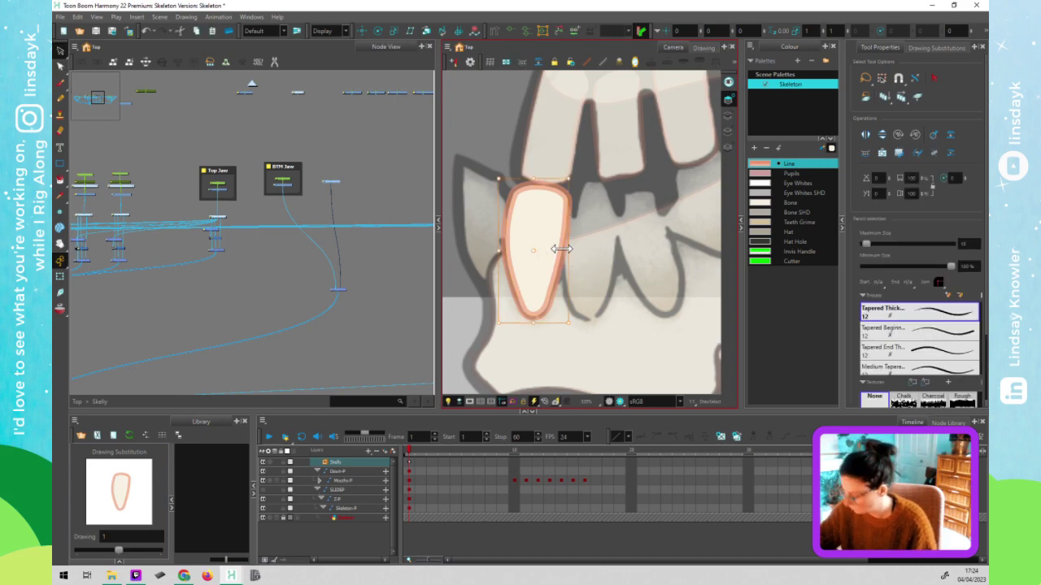
pyautogui.click(729, 114)
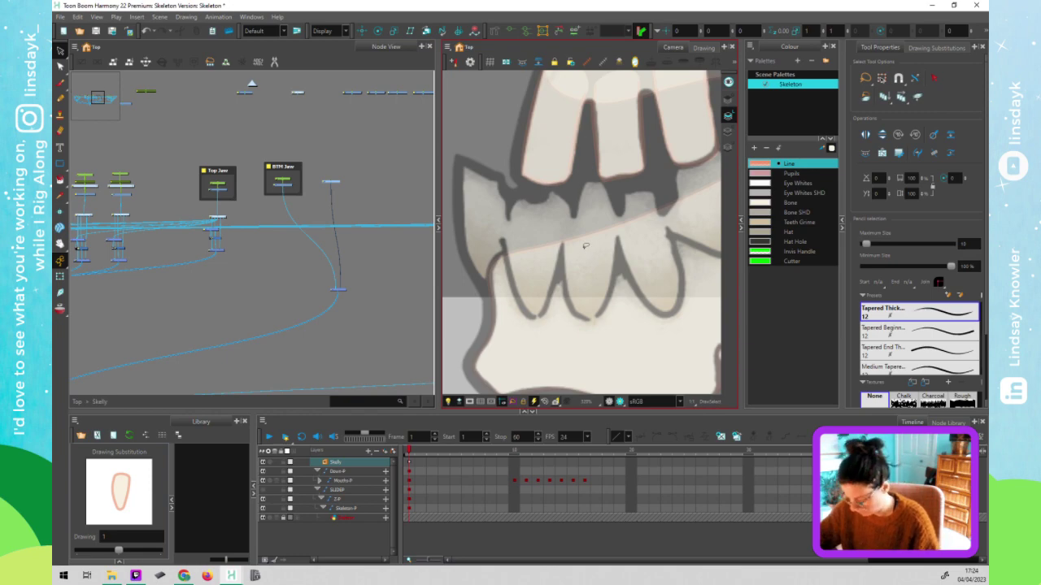
pyautogui.hotkey('alt', 's')
pyautogui.click(547, 237)
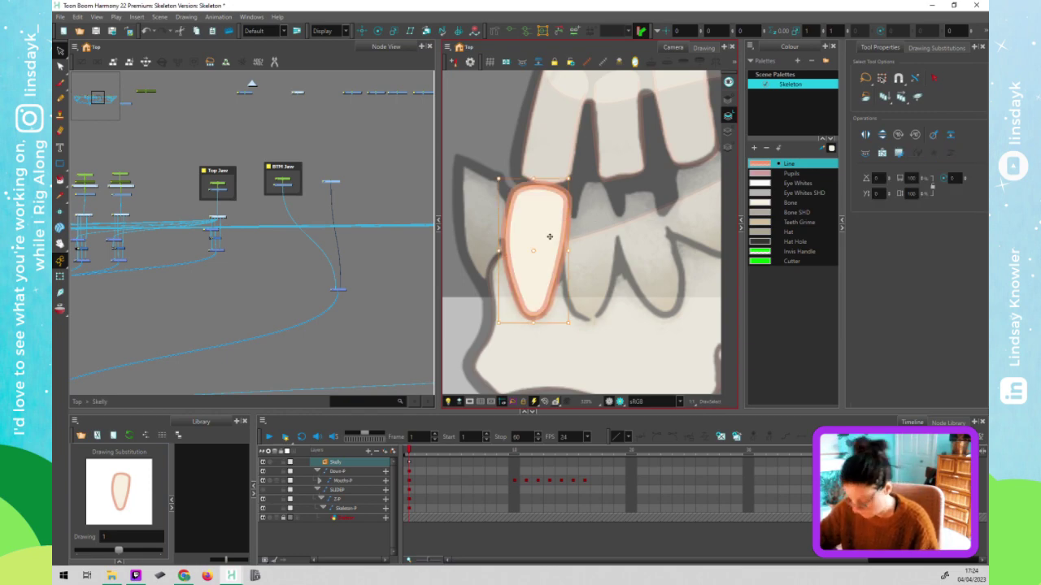
pyautogui.click(727, 134)
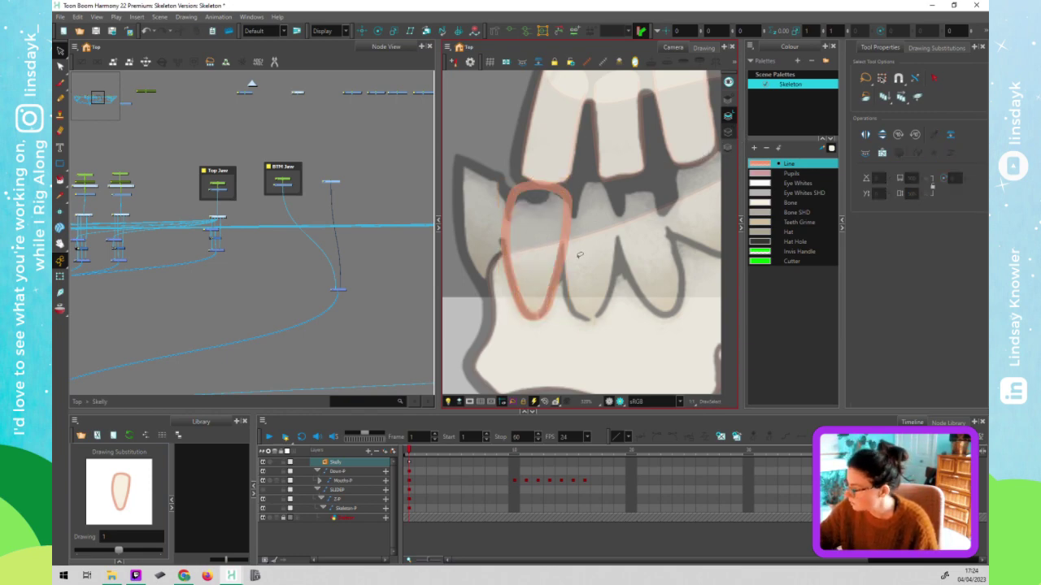
pyautogui.click(727, 97)
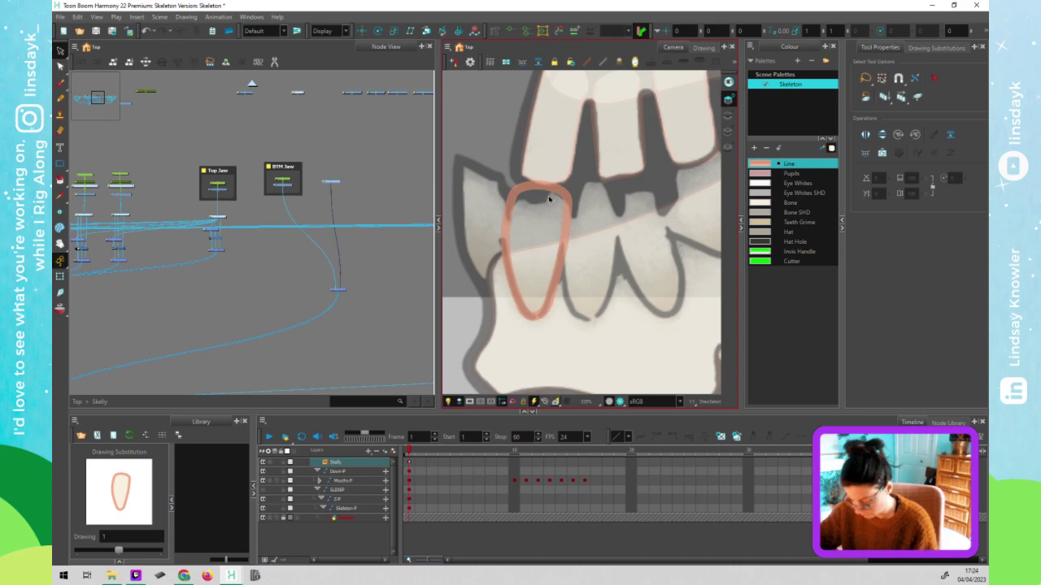
# - Try opening the tooth outline by removing its upper segment and tapering the two open ends with the Pencil Editor
pyautogui.hotkey('alt', 'q')
pyautogui.press('Delete')
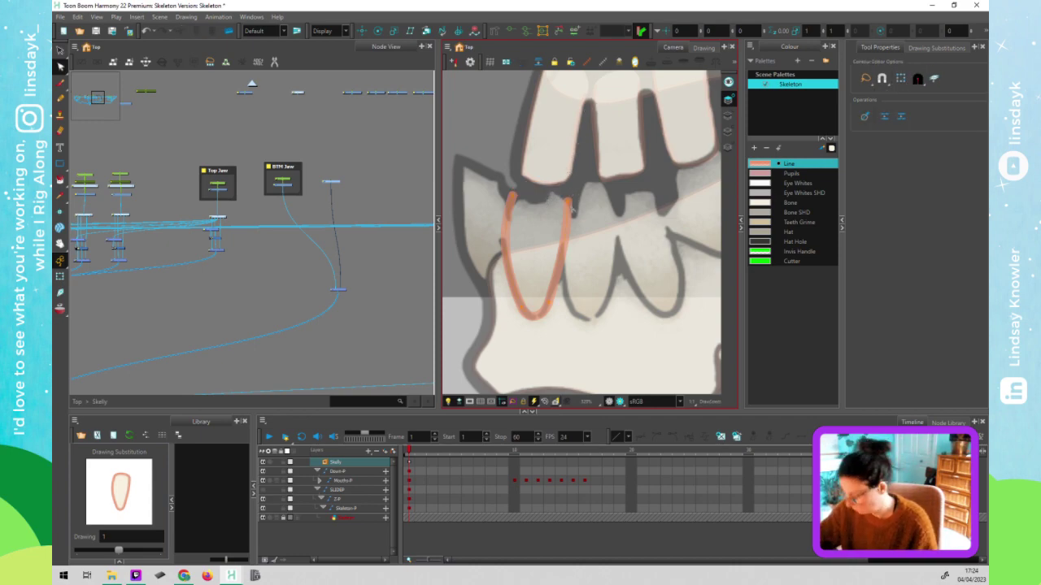
pyautogui.hotkey('alt', 'shift', 'q')
pyautogui.click(512, 197)
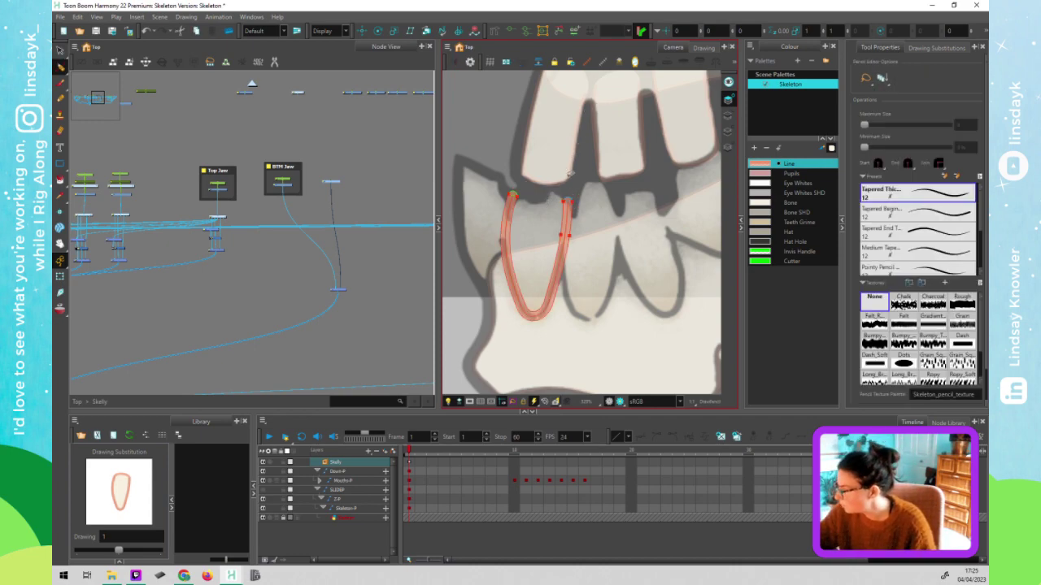
pyautogui.click(513, 198)
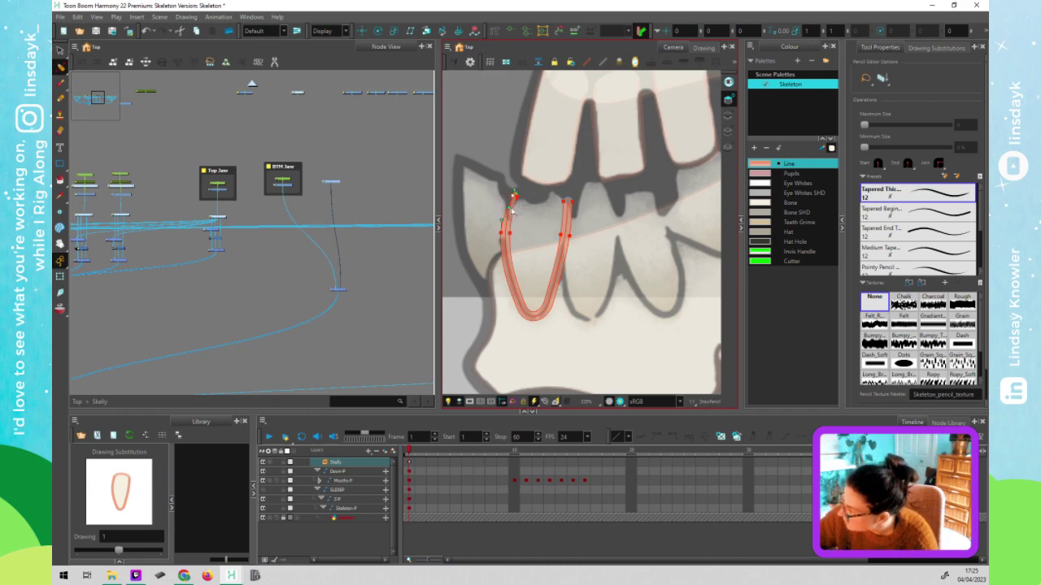
pyautogui.click(568, 200)
pyautogui.click(605, 211)
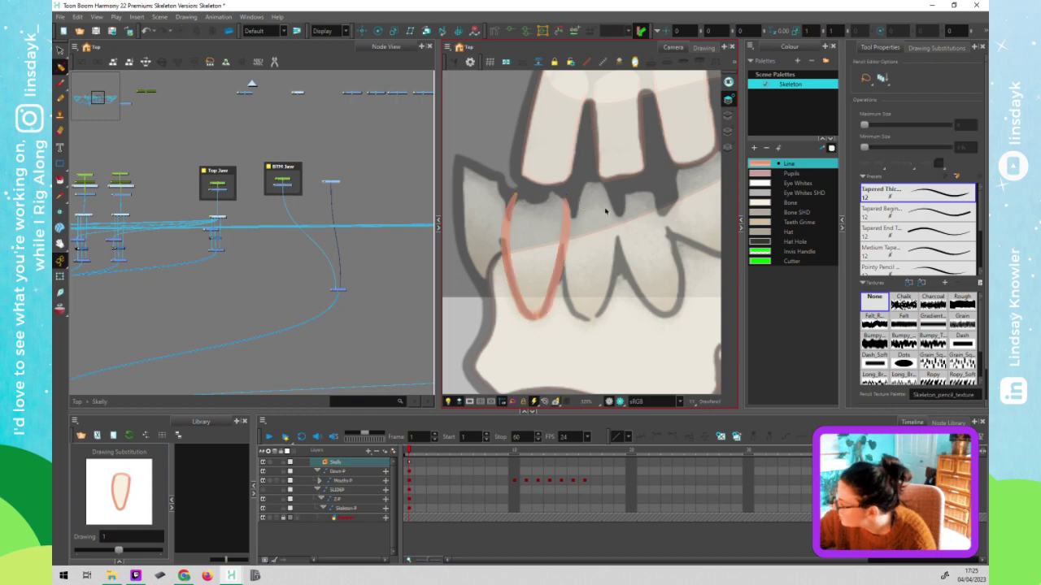
pyautogui.click(569, 199)
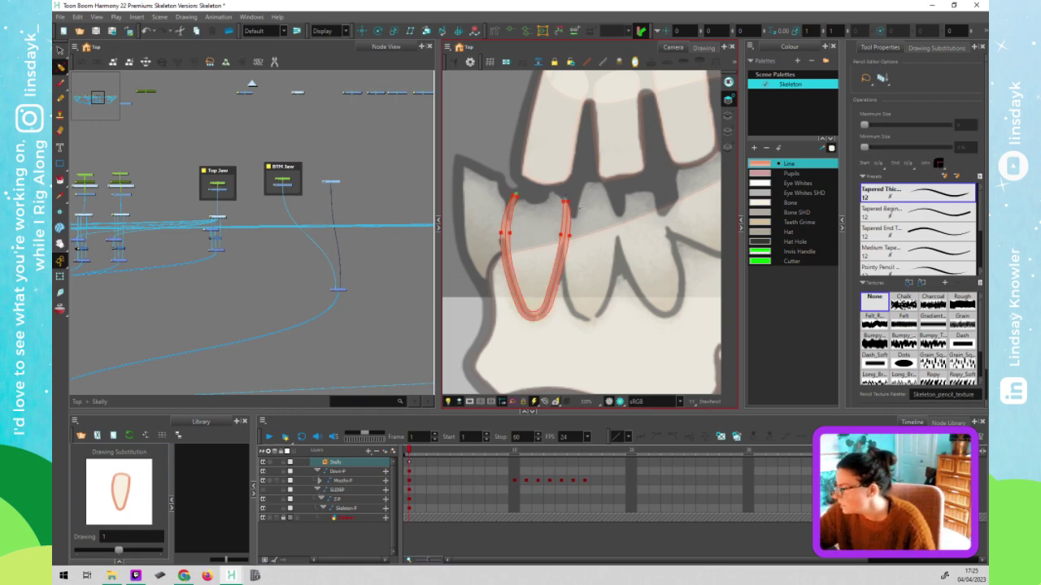
pyautogui.scroll(-1, 600, 250)
pyautogui.scroll(-1, 600, 249)
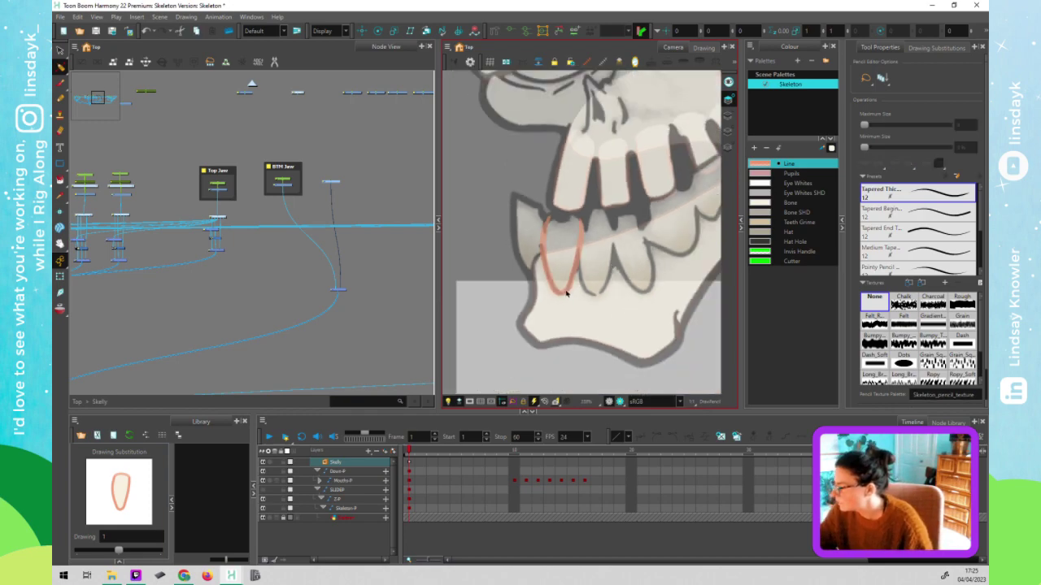
pyautogui.click(566, 294)
pyautogui.scroll(2, 567, 294)
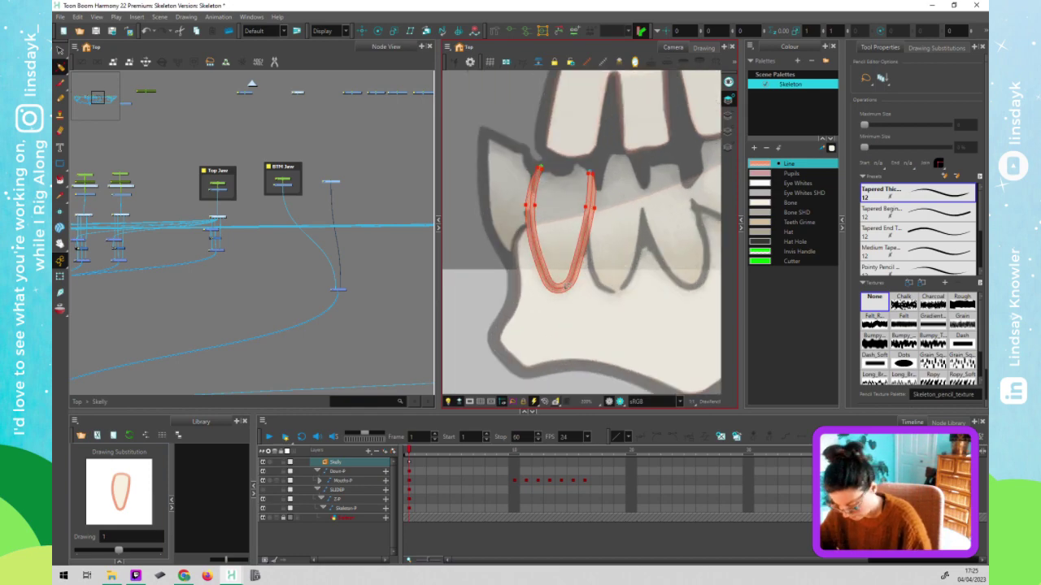
# - Disable the lower node in the BTM Jaw group to check the whole tooth without the jaw bone covering it
pyautogui.hotkey('shift', 't')
pyautogui.click(572, 203)
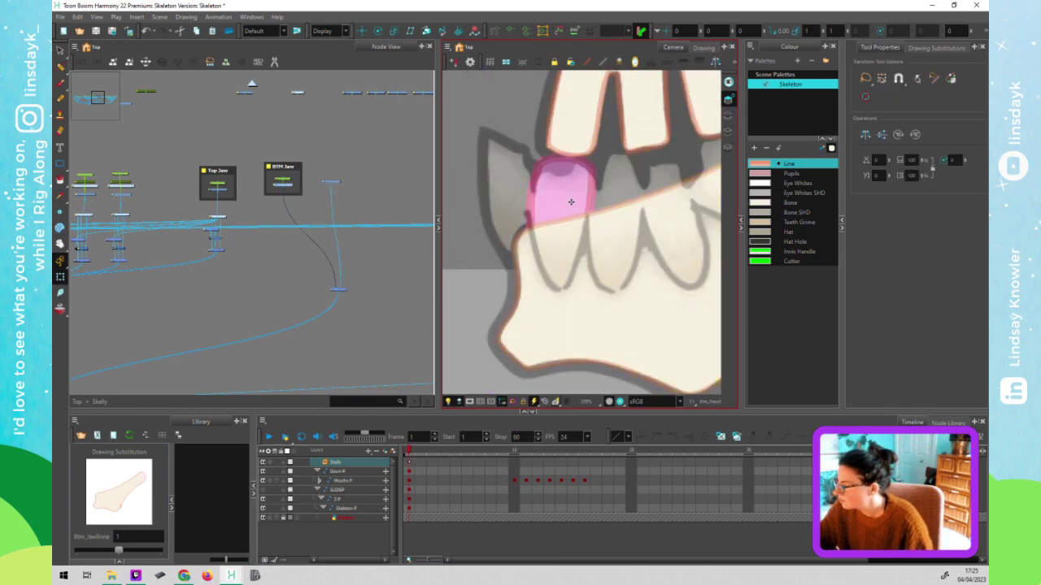
pyautogui.click(571, 202)
pyautogui.hotkey('alt', 's')
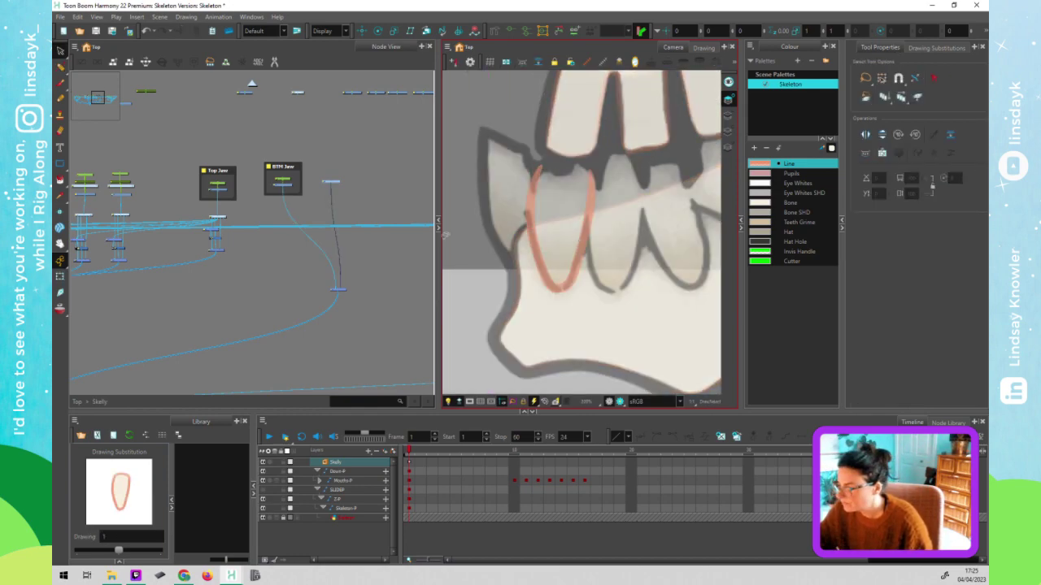
pyautogui.click(286, 183)
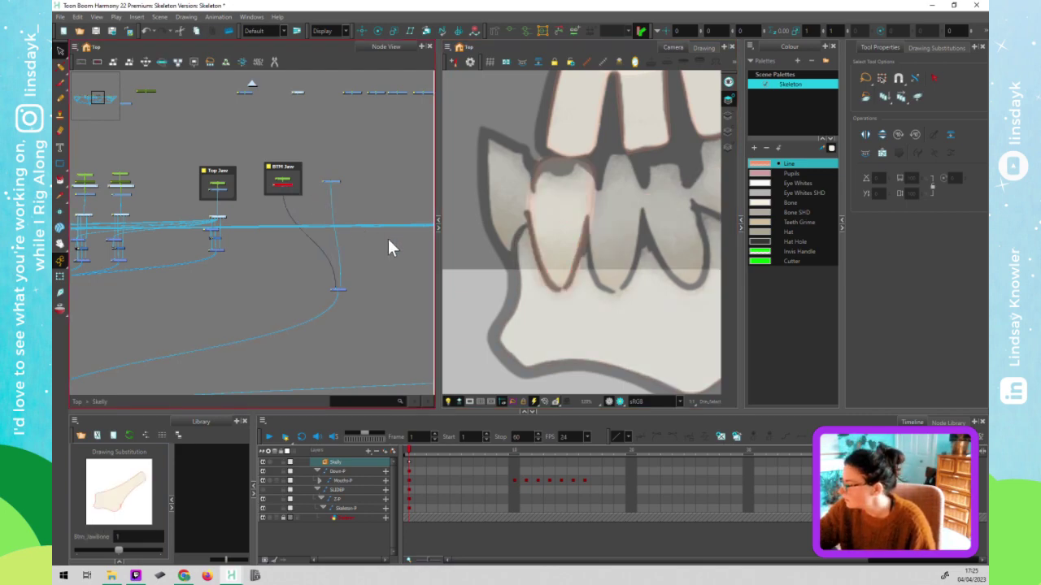
pyautogui.click(567, 253)
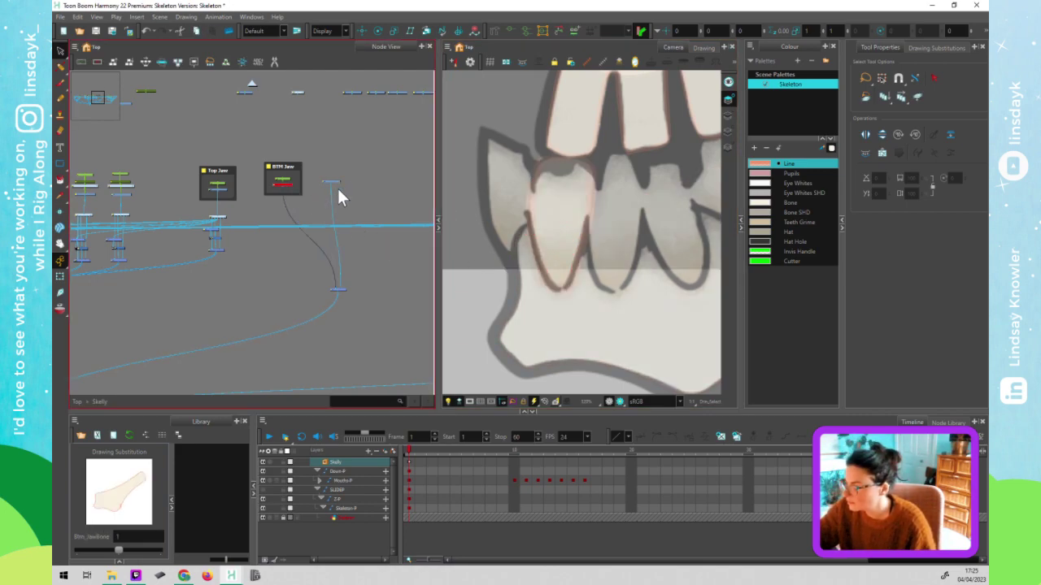
# - Re-enable the BTM Jaw node and revert the tooth outline to its closed, even-width shape
pyautogui.click(558, 246)
pyautogui.hotkey('alt', 'b')
pyautogui.scroll(2, 576, 290)
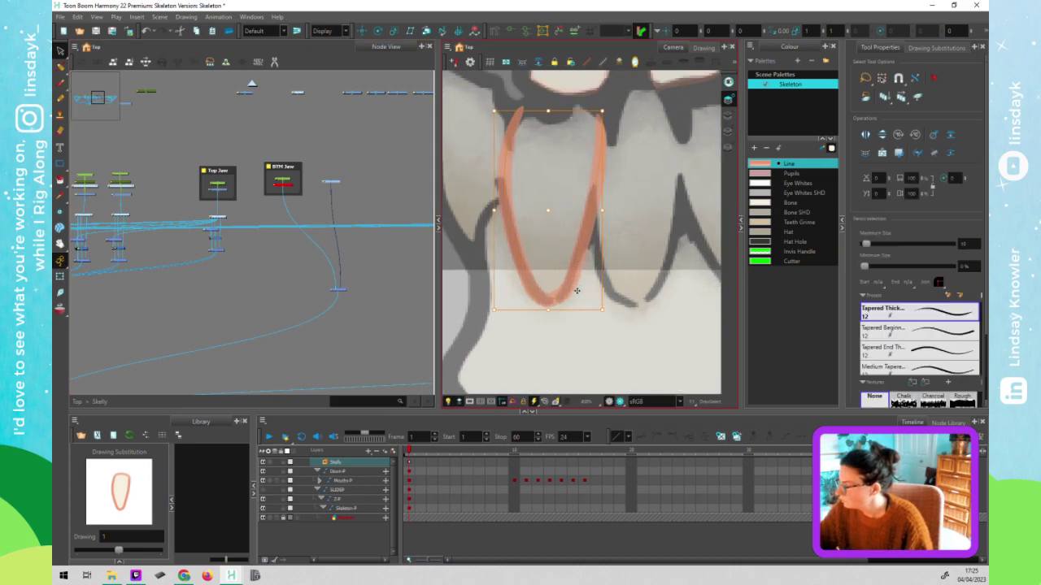
pyautogui.scroll(3, 577, 290)
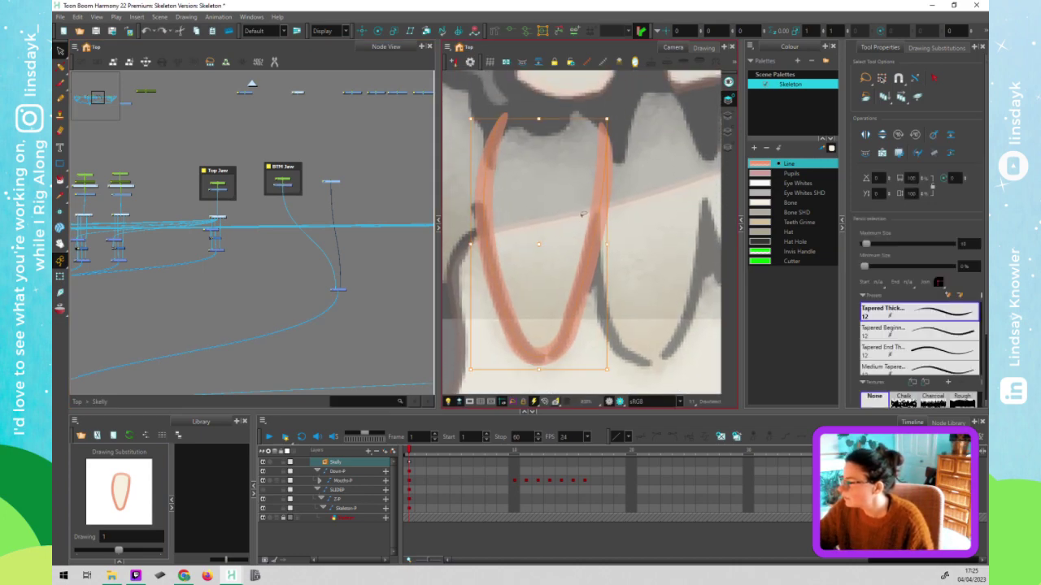
pyautogui.scroll(-2, 582, 214)
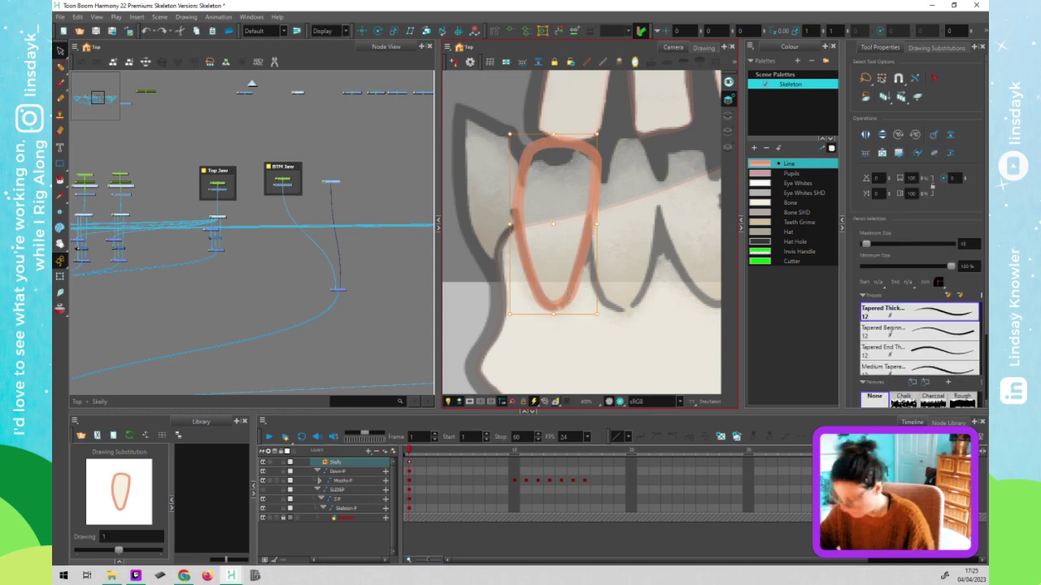
# - Try opening the tooth outline by removing its bottom segment with the Contour Editor
pyautogui.hotkey('alt', 'q')
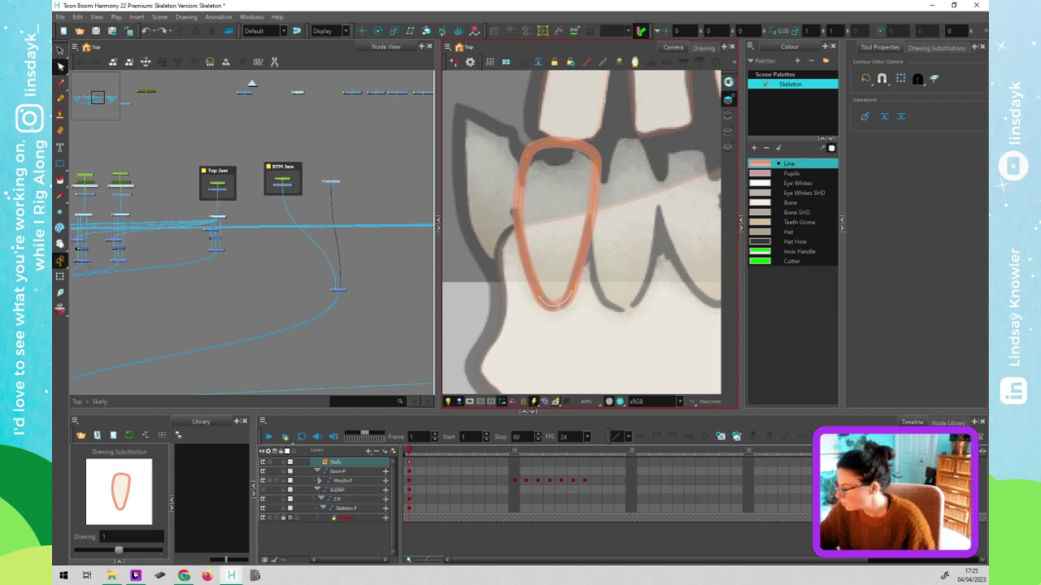
pyautogui.click(574, 293)
pyautogui.press('Delete')
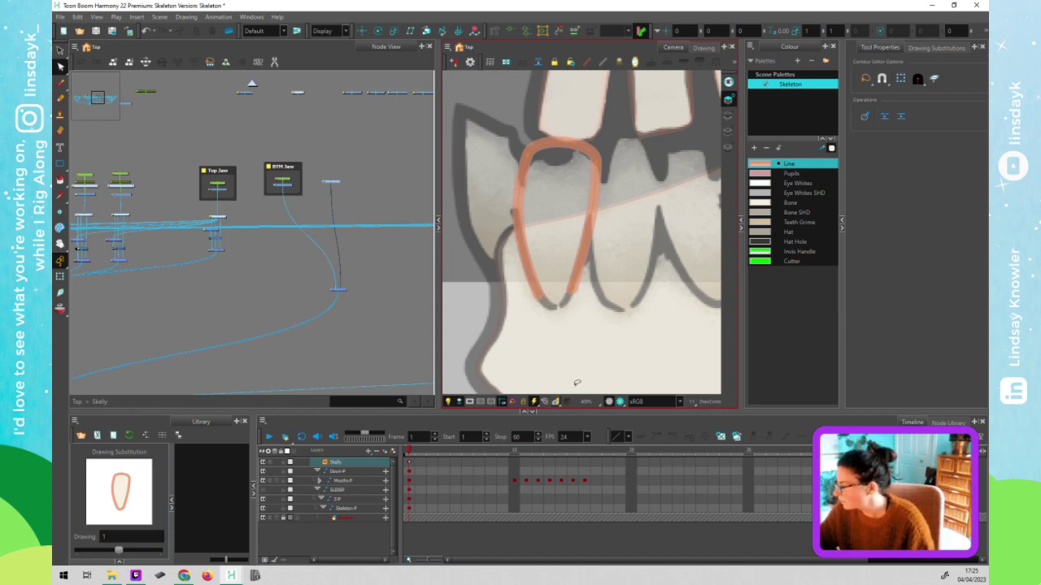
pyautogui.scroll(-5, 574, 320)
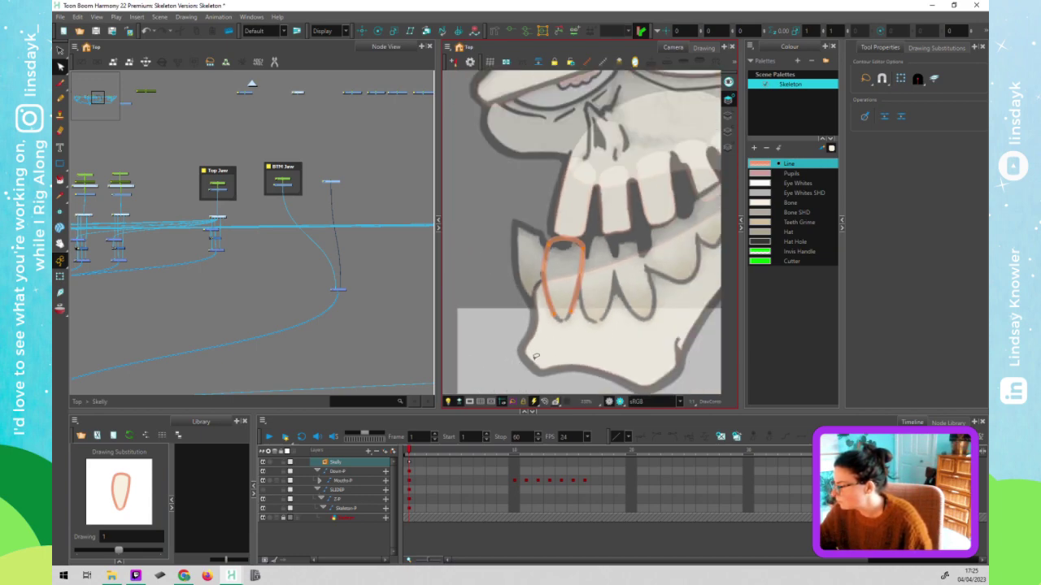
pyautogui.scroll(5, 574, 321)
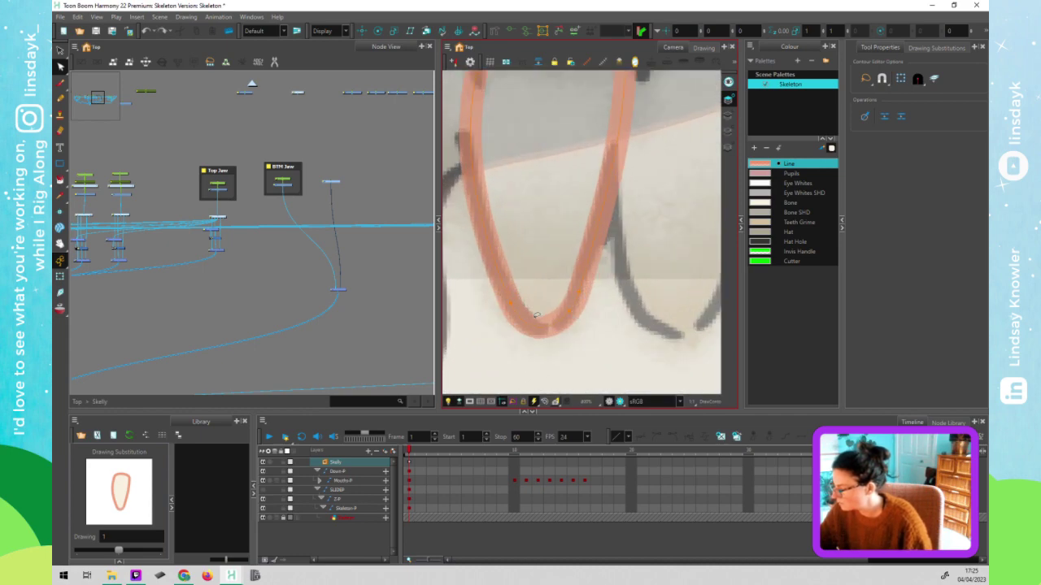
pyautogui.moveTo(558, 319); pyautogui.dragTo(581, 298)
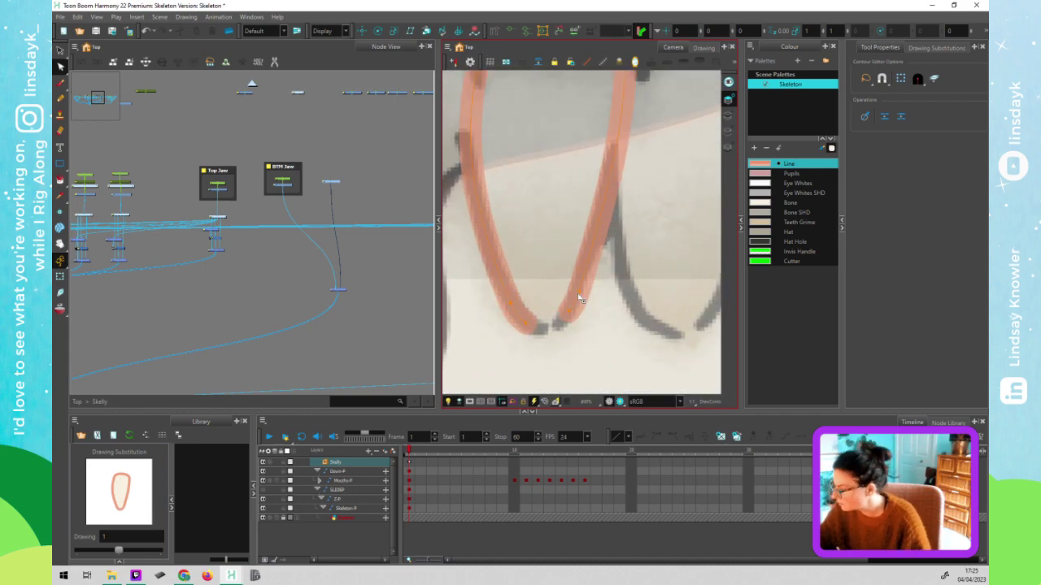
# - Try tapering the two open ends at the bottom of the tooth outline with the Pencil Editor
pyautogui.hotkey('alt', 'shift', 'q')
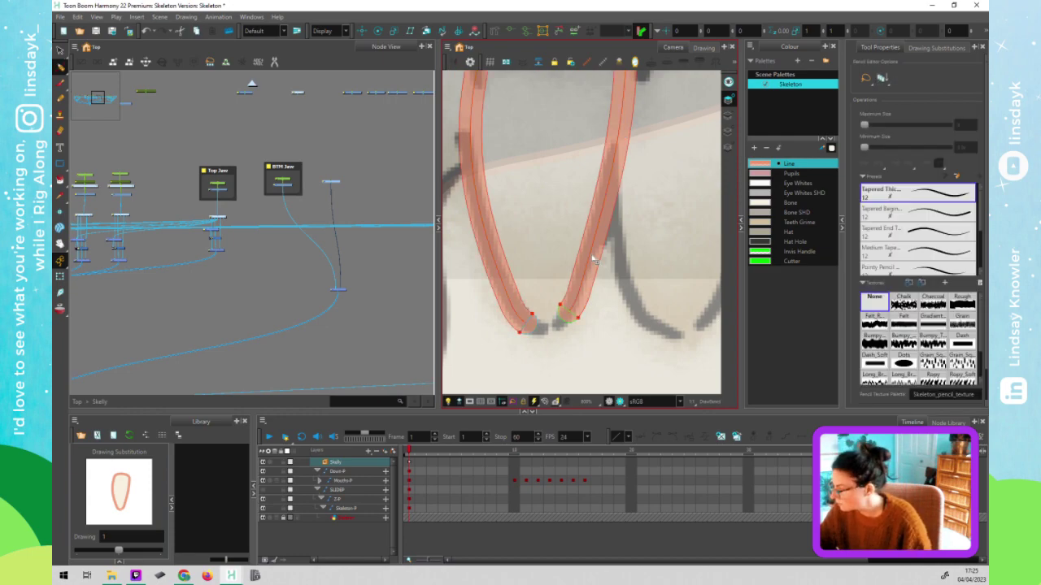
pyautogui.click(497, 253)
pyautogui.click(505, 316)
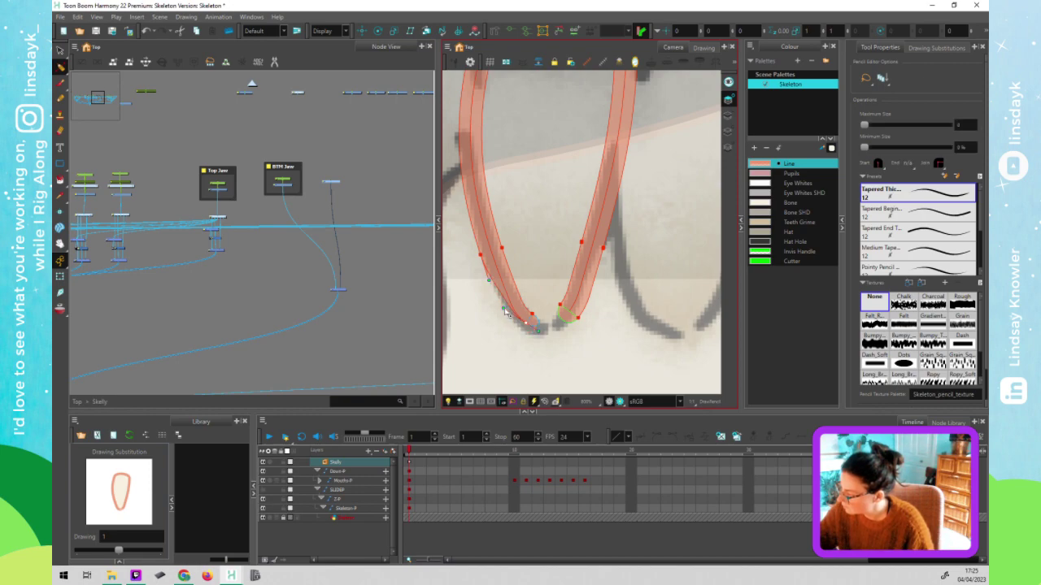
pyautogui.click(602, 247)
pyautogui.click(607, 257)
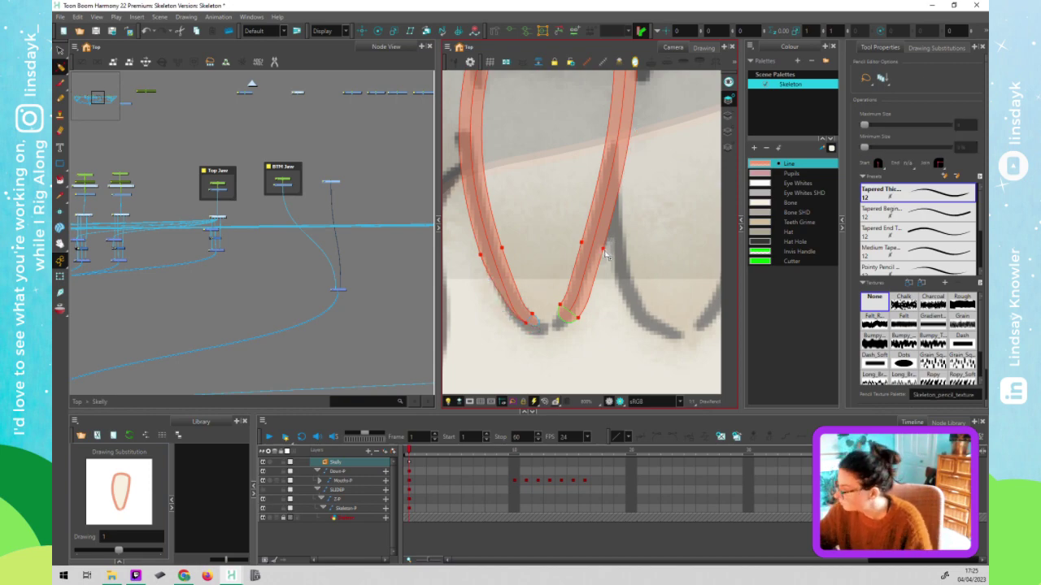
pyautogui.click(583, 307)
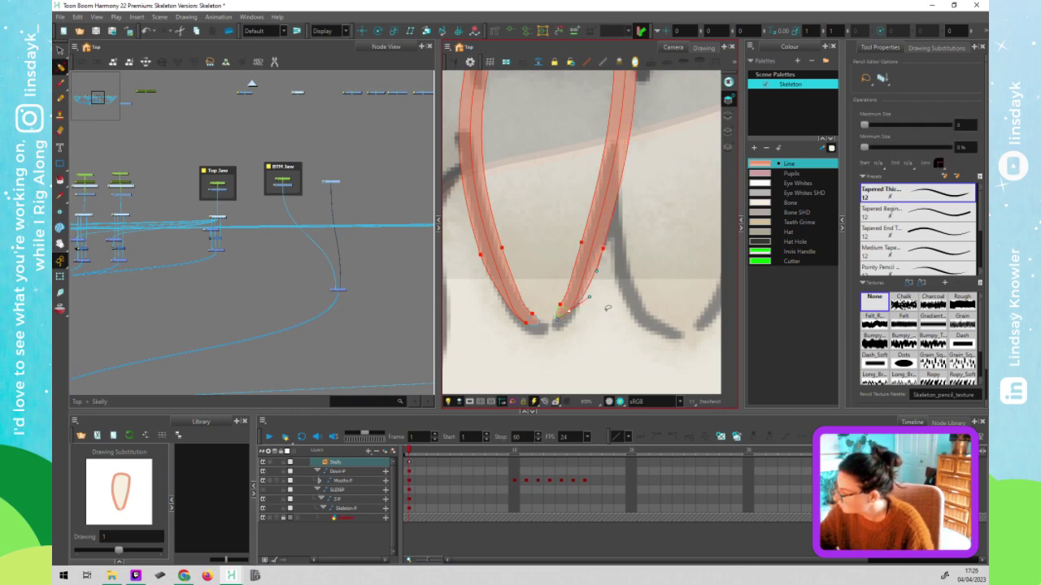
pyautogui.click(611, 329)
pyautogui.scroll(-3, 611, 329)
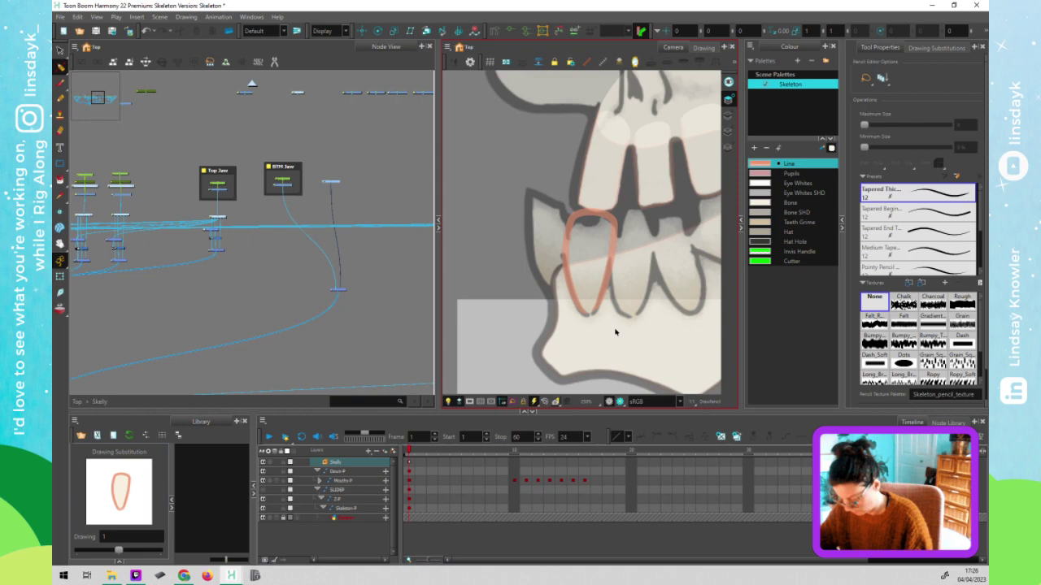
# - Disable the lower node in the BTM Jaw group to expose the whole tooth, and select the tooth's node with the Rigging tool active
pyautogui.hotkey('alt', 's')
pyautogui.click(396, 333)
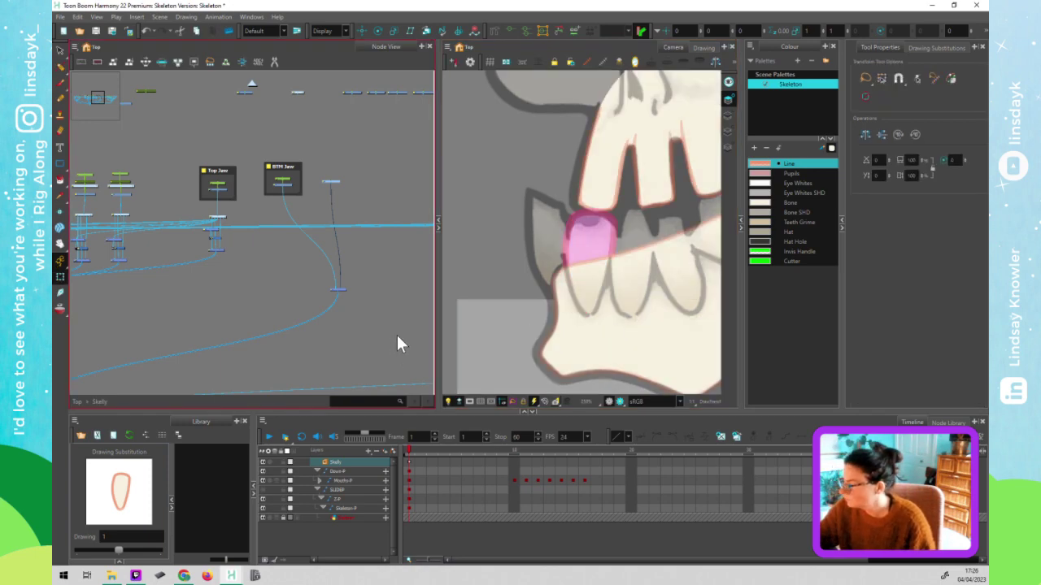
pyautogui.click(330, 181)
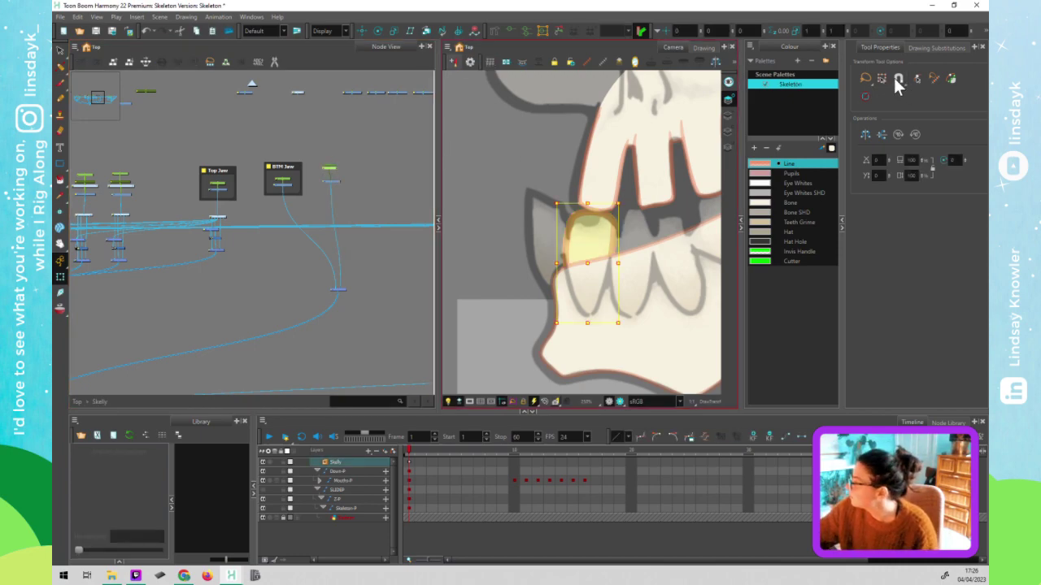
pyautogui.click(491, 32)
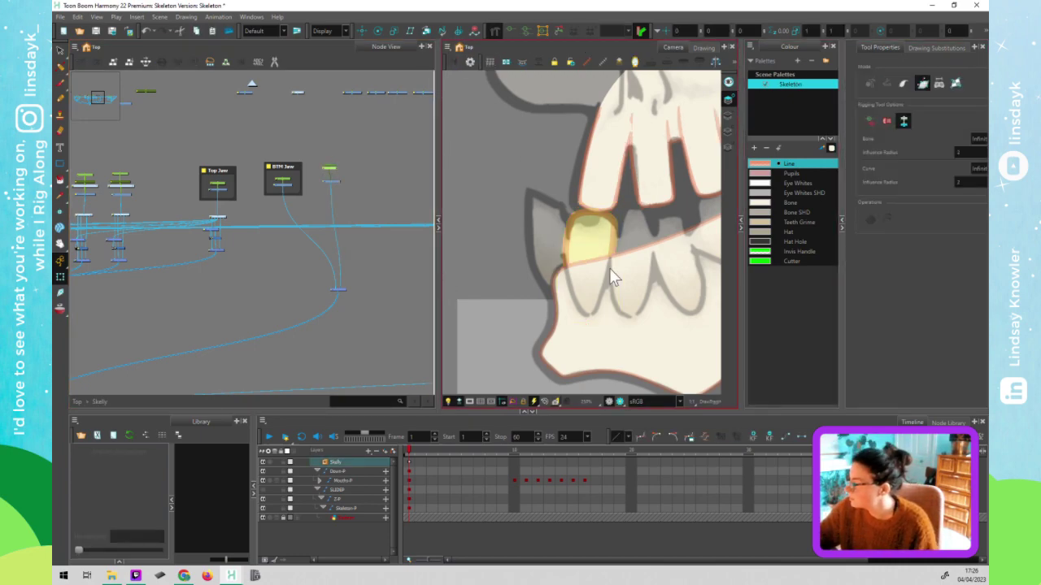
pyautogui.click(287, 182)
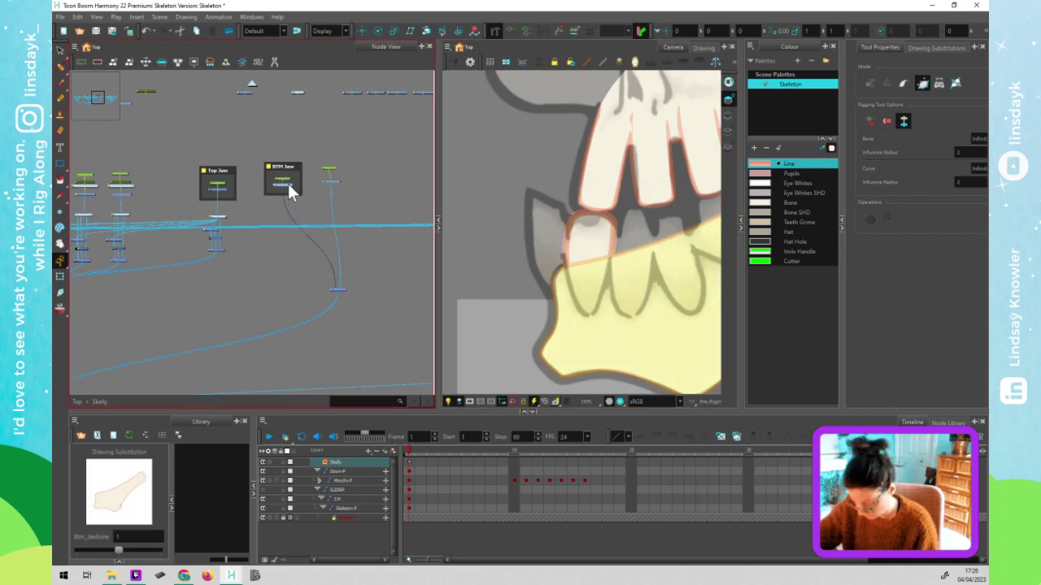
pyautogui.press('d')
pyautogui.click(331, 180)
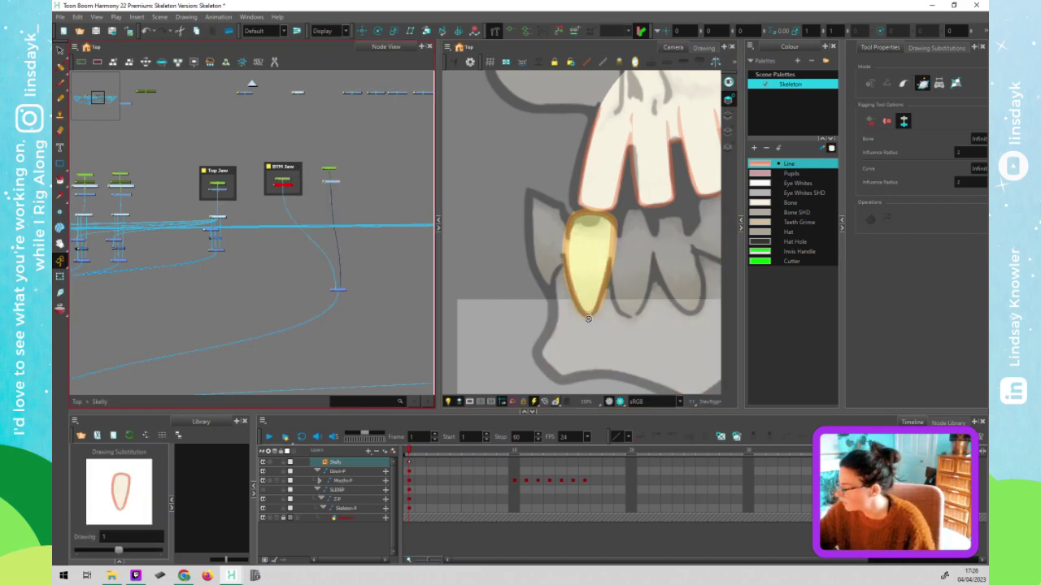
# - Draw a closed curve deformer around the tooth outline, with two points at the root and one at each upper corner
pyautogui.scroll(2, 601, 325)
pyautogui.scroll(2, 601, 325)
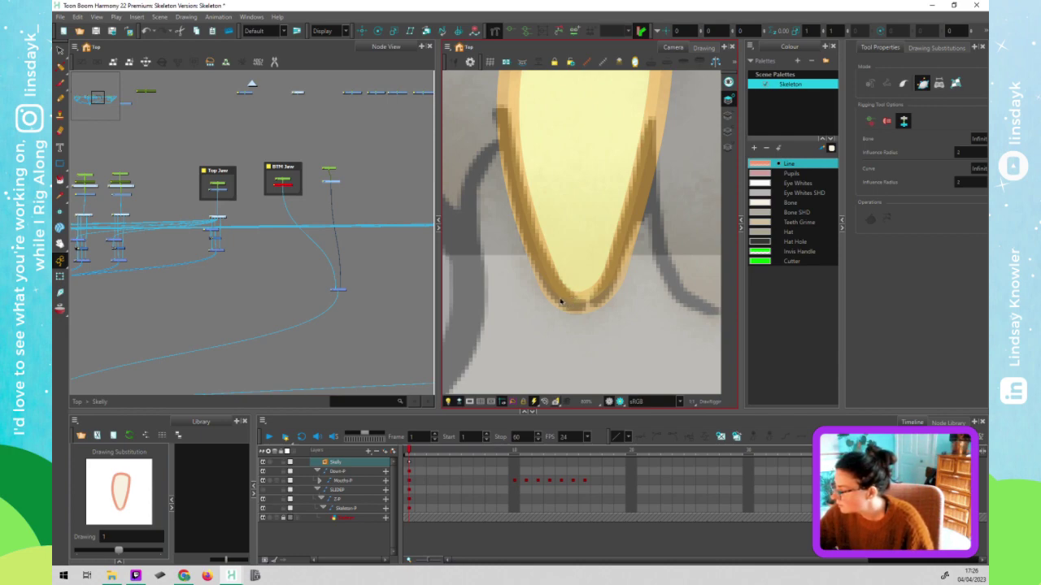
pyautogui.scroll(-2, 583, 279)
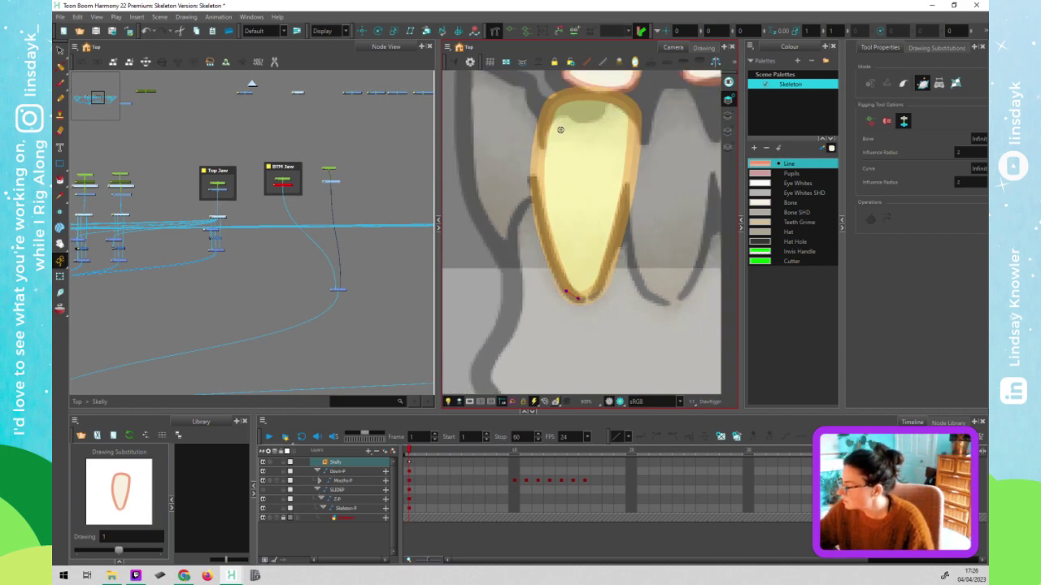
pyautogui.moveTo(550, 104); pyautogui.dragTo(524, 145)
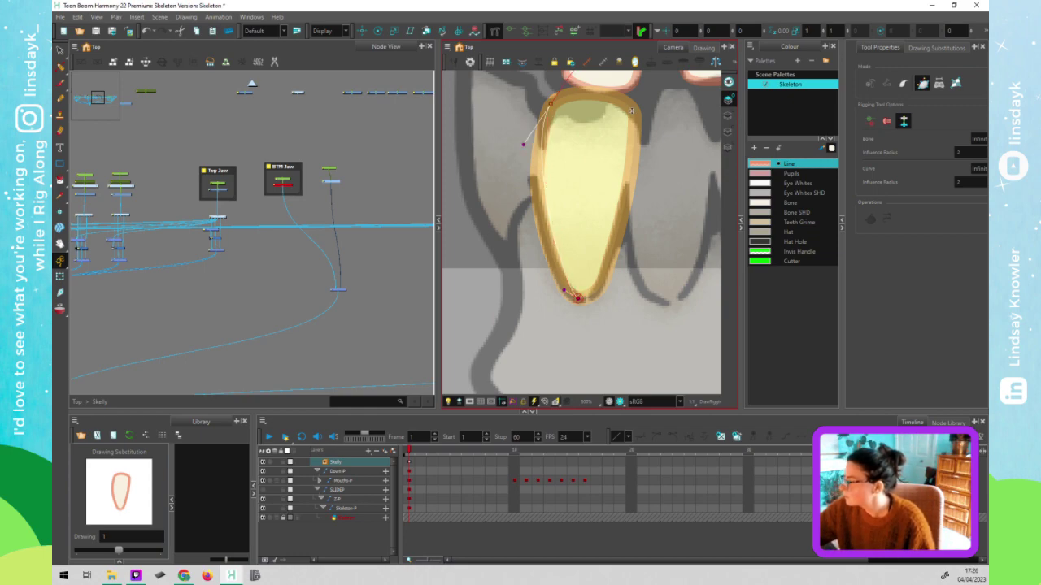
pyautogui.moveTo(631, 111); pyautogui.dragTo(654, 133)
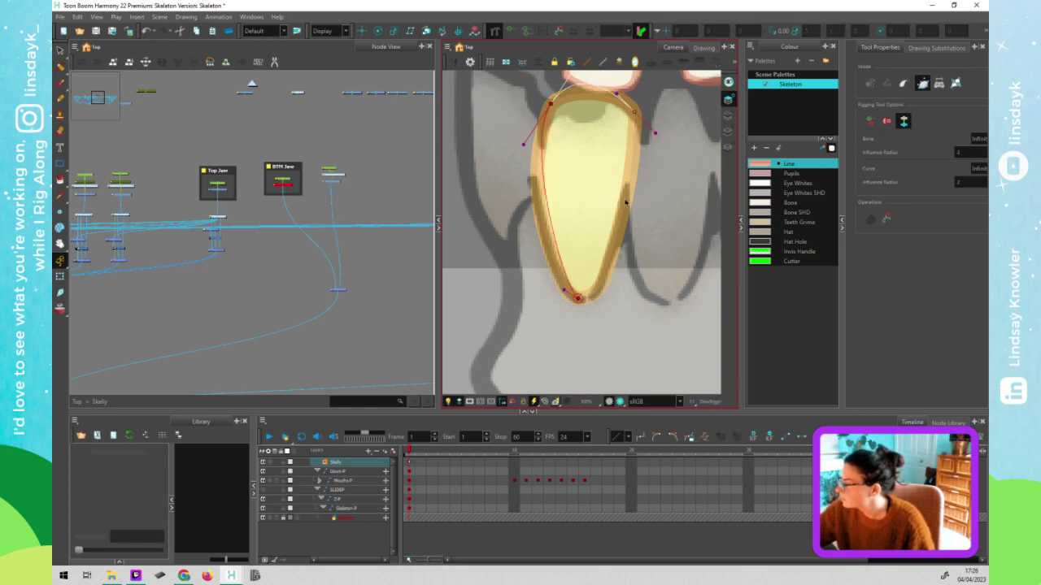
pyautogui.moveTo(602, 286); pyautogui.dragTo(622, 262)
pyautogui.moveTo(578, 299); pyautogui.dragTo(591, 283)
# - Adjust the two root points and their handles so the deformer curve follows the rounded bottom of the tooth outline
pyautogui.scroll(4, 591, 342)
pyautogui.moveTo(569, 357); pyautogui.dragTo(519, 370)
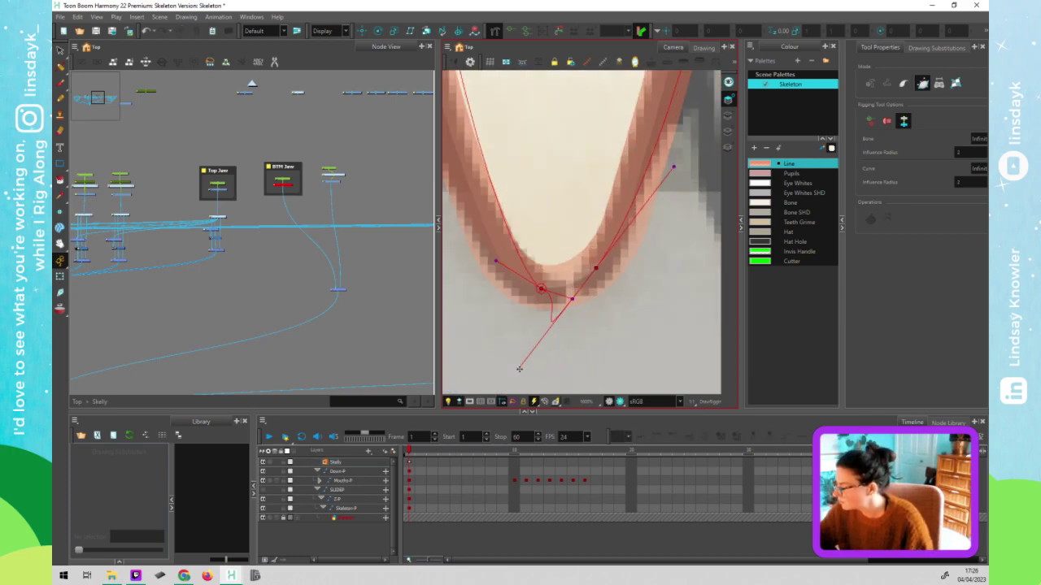
pyautogui.moveTo(574, 315); pyautogui.dragTo(601, 262)
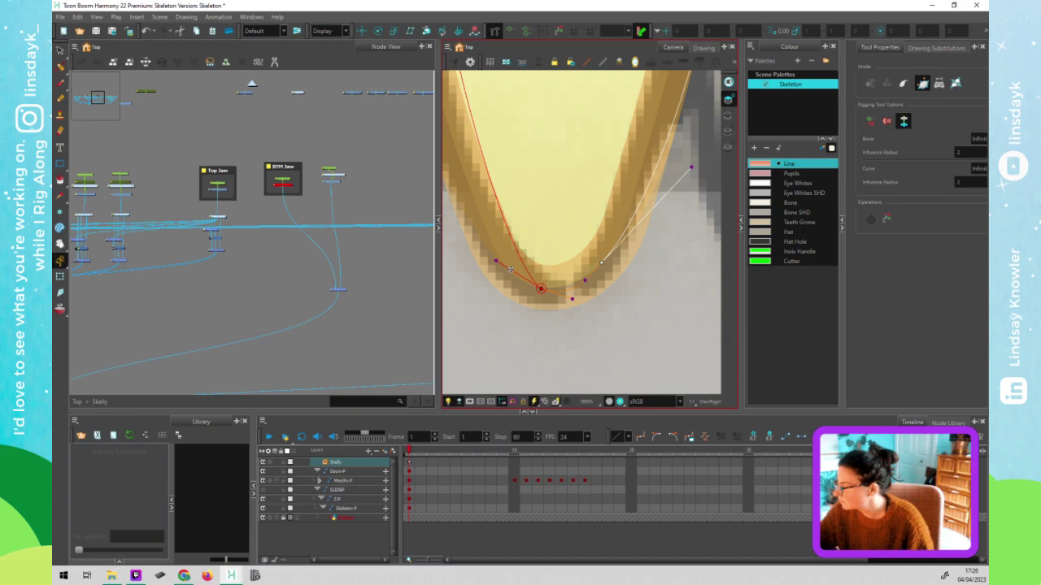
pyautogui.moveTo(493, 261); pyautogui.dragTo(460, 247)
pyautogui.moveTo(541, 289); pyautogui.dragTo(532, 284)
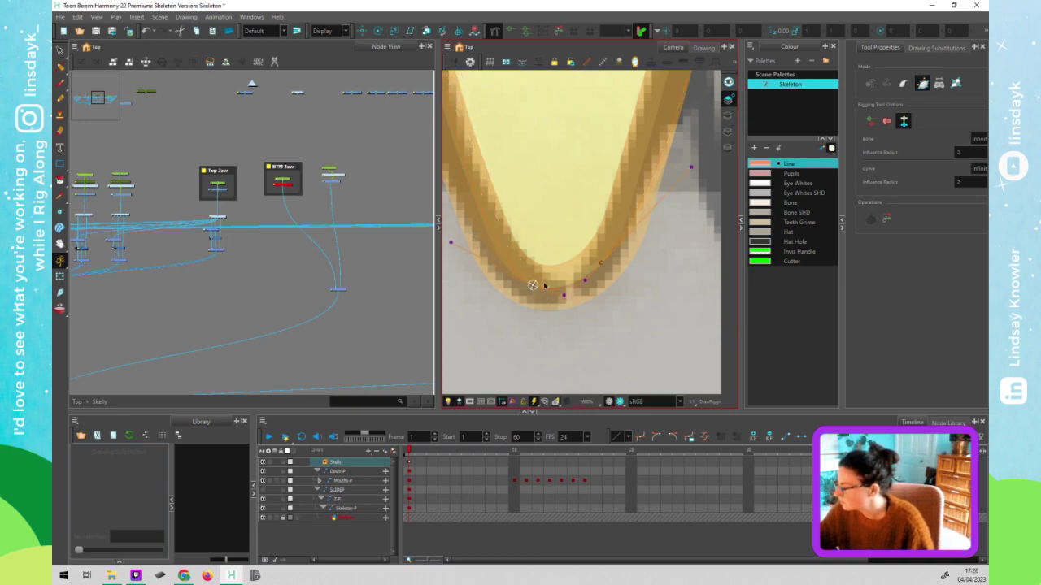
pyautogui.click(585, 279)
pyautogui.moveTo(562, 296); pyautogui.dragTo(582, 284)
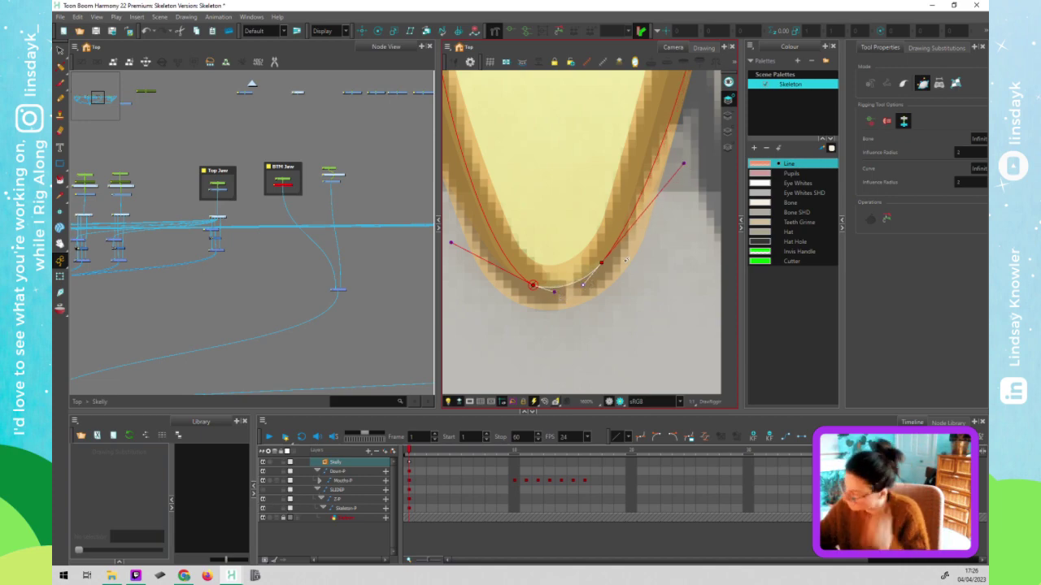
# - Reshape the deformer's right side by adjusting the upper-right point and its handles to follow the tooth outline
pyautogui.scroll(-4, 635, 357)
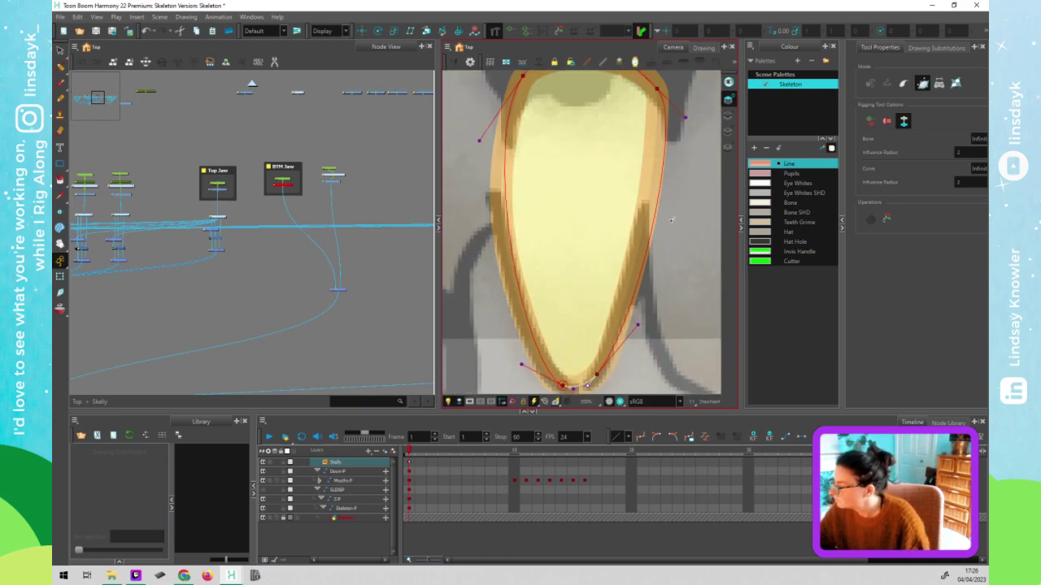
pyautogui.click(685, 118)
pyautogui.moveTo(660, 139); pyautogui.dragTo(659, 96)
pyautogui.click(659, 96)
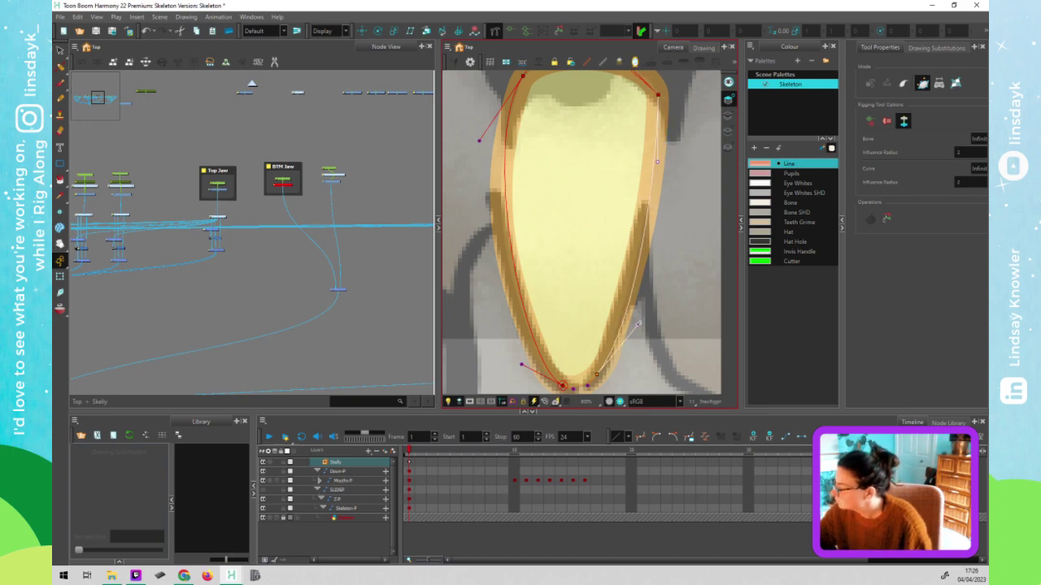
pyautogui.moveTo(638, 327); pyautogui.dragTo(639, 289)
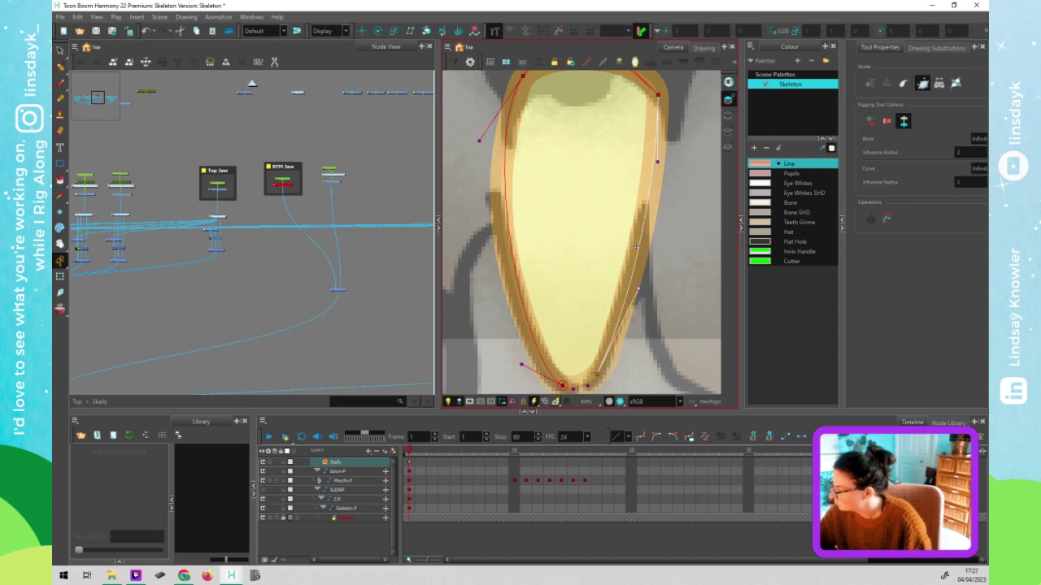
# - Reshape the deformer's left side by adjusting the upper-left point and the side handles to follow the tooth outline
pyautogui.click(479, 143)
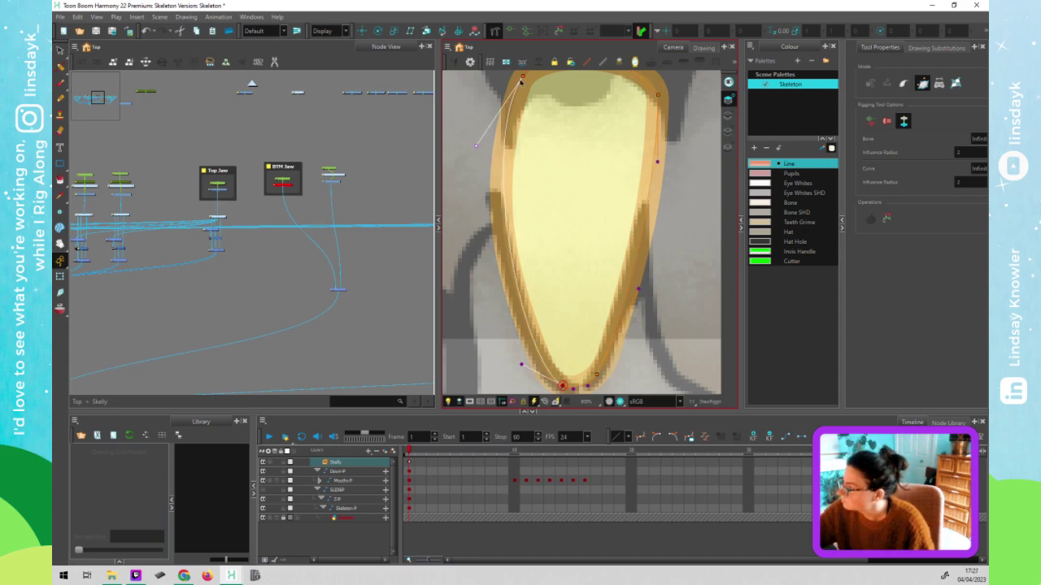
pyautogui.moveTo(521, 77); pyautogui.dragTo(521, 80)
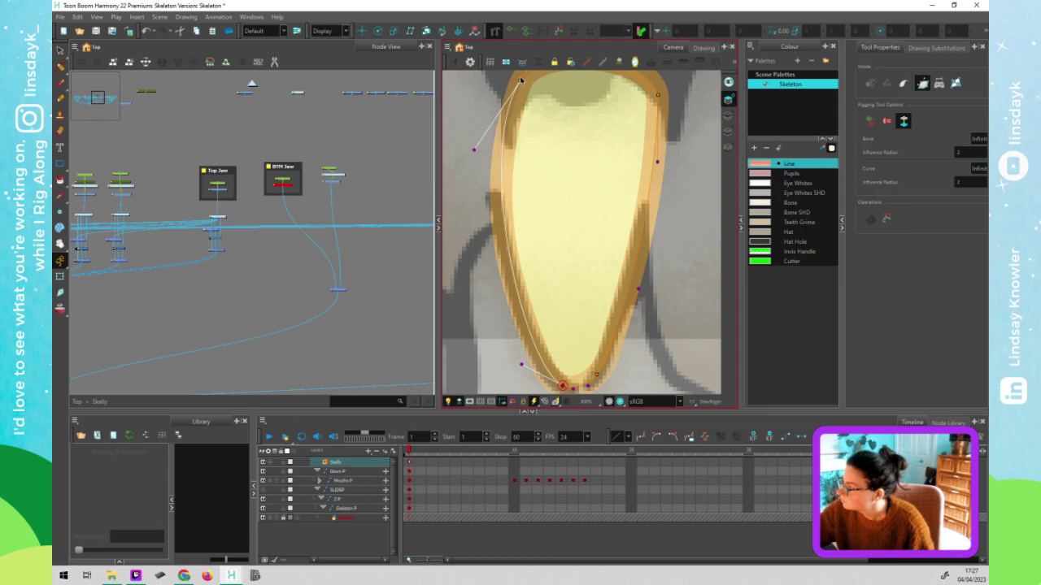
pyautogui.moveTo(475, 149); pyautogui.dragTo(481, 155)
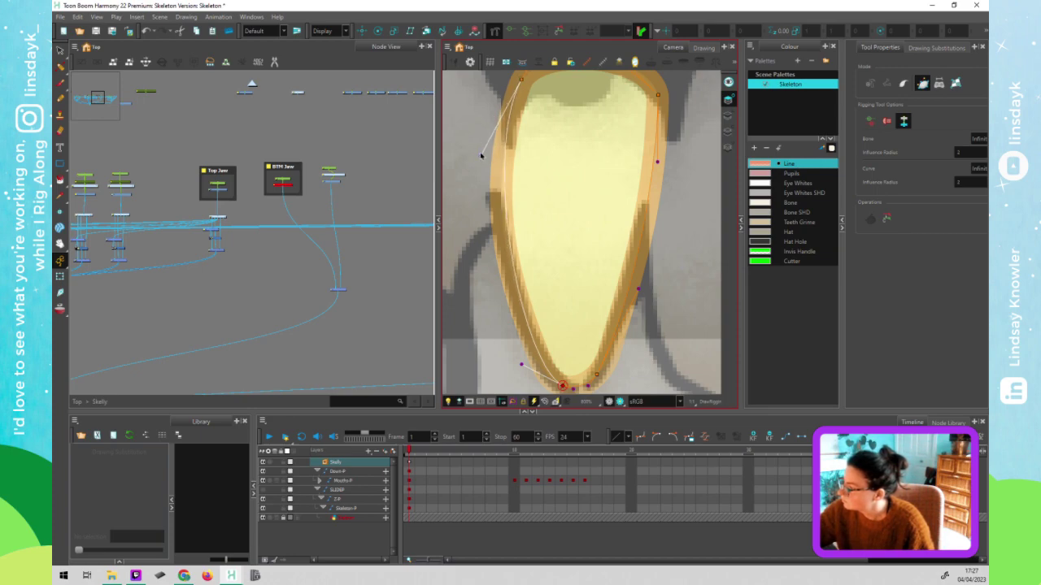
pyautogui.moveTo(522, 363); pyautogui.dragTo(499, 309)
pyautogui.scroll(-3, 612, 173)
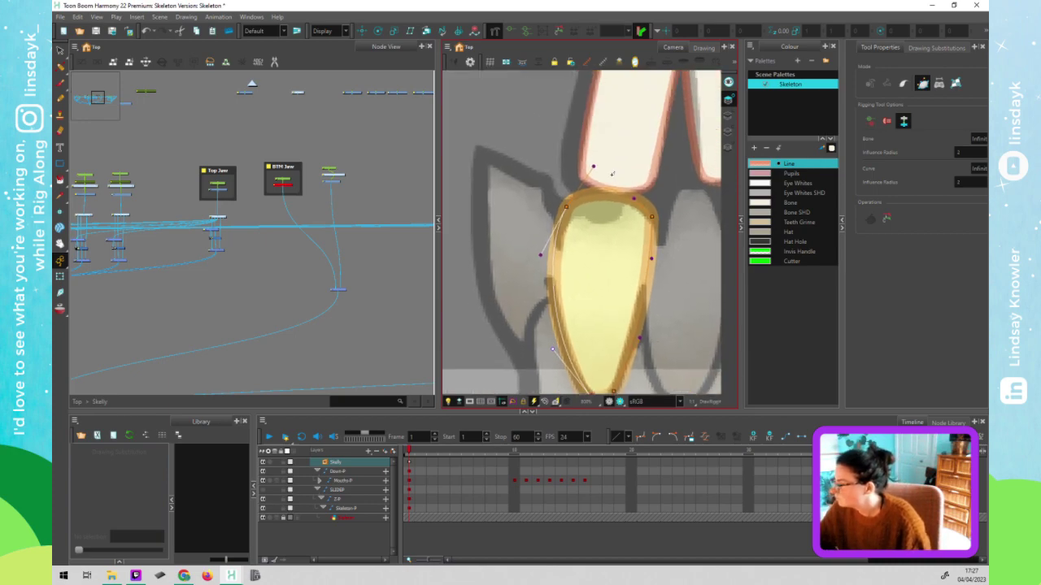
# - Refine the deformer's top and upper-right handles to match the tooth outline, and leave rigging mode for the Transform tool
pyautogui.moveTo(594, 167); pyautogui.dragTo(648, 184)
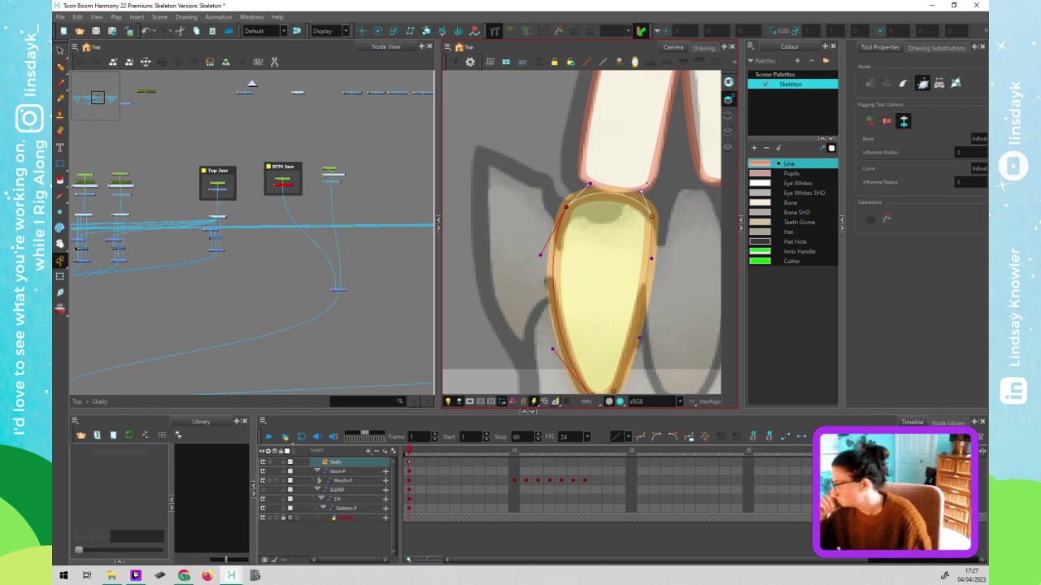
pyautogui.moveTo(651, 262); pyautogui.dragTo(652, 267)
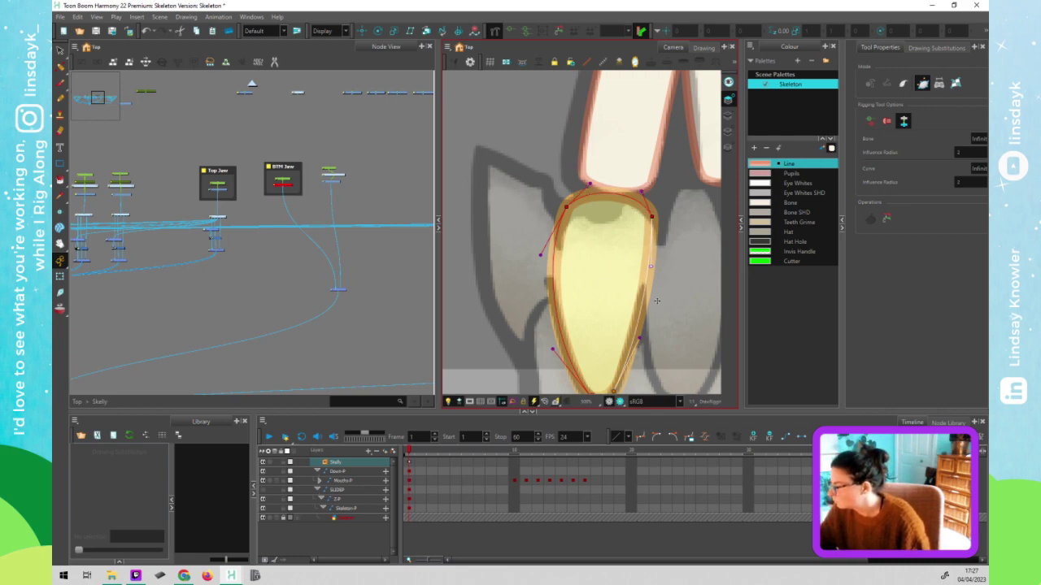
pyautogui.scroll(-3, 655, 286)
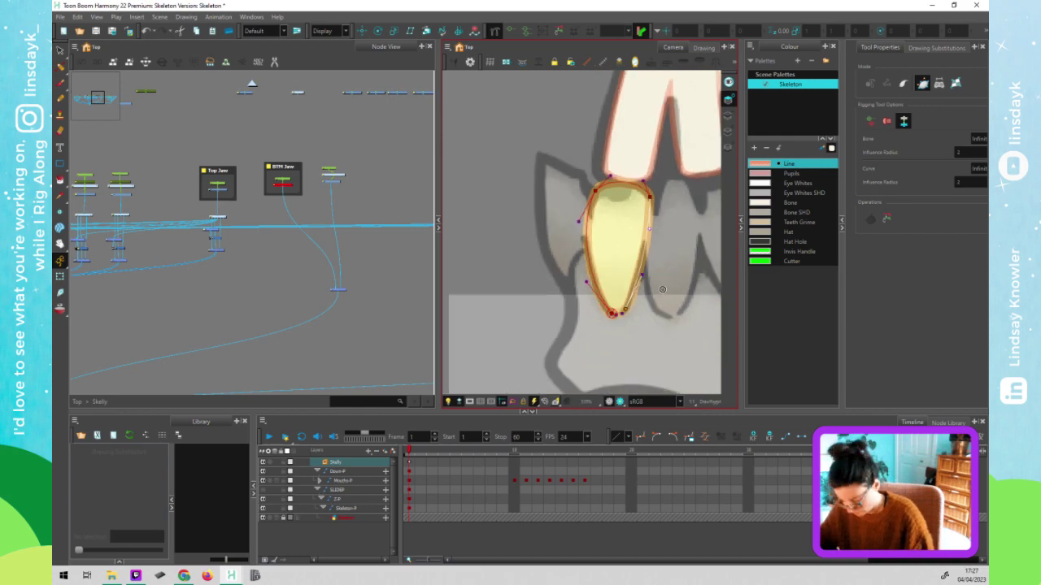
pyautogui.hotkey('alt', 's')
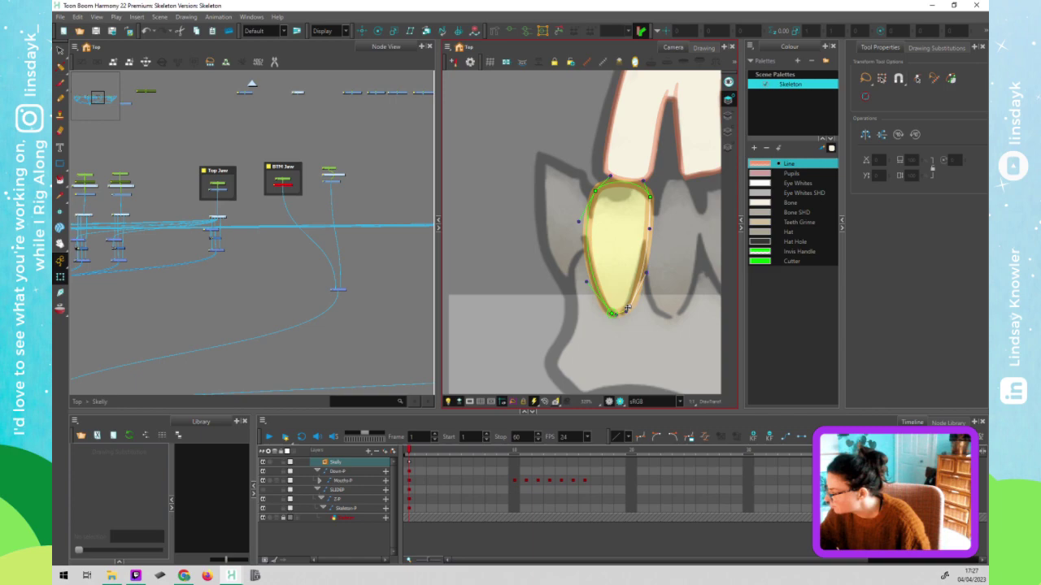
pyautogui.click(281, 219)
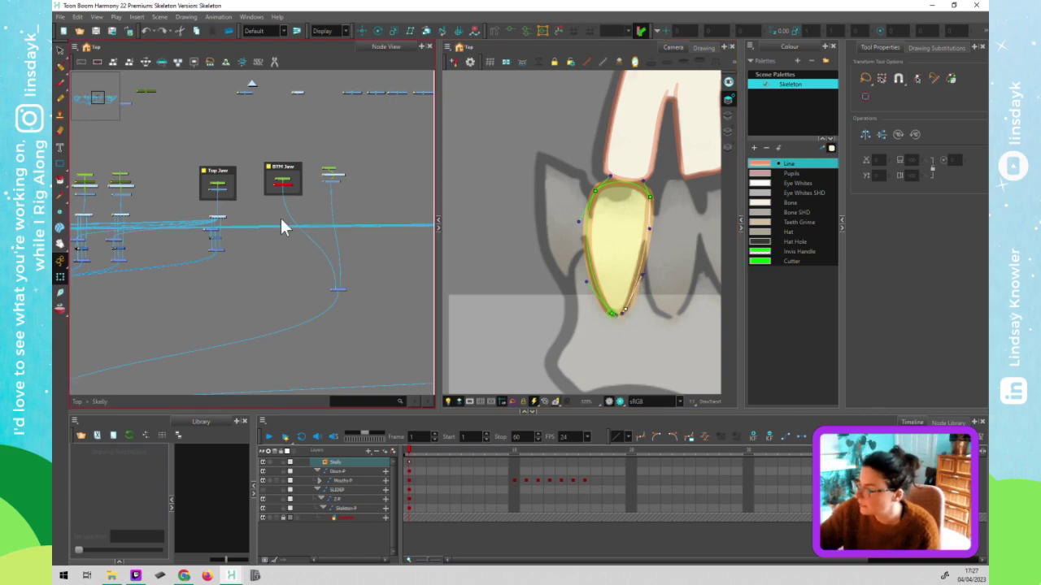
# - Duplicate the patch-and-composite node group below the Top Jaw for use with the lower tooth
pyautogui.click(193, 267)
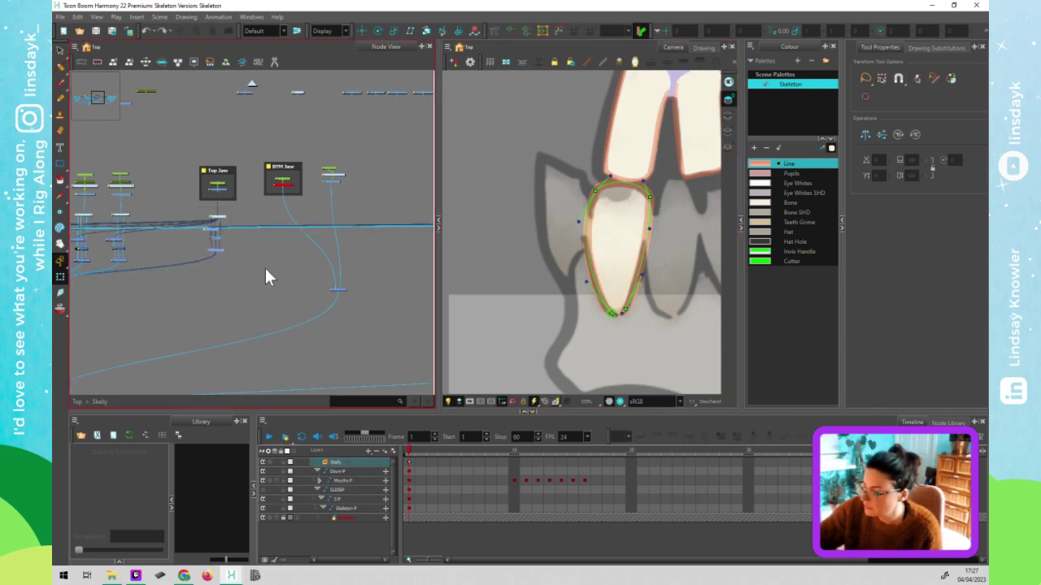
pyautogui.hotkey('ctrl', 'c')
pyautogui.hotkey('ctrl', 'v')
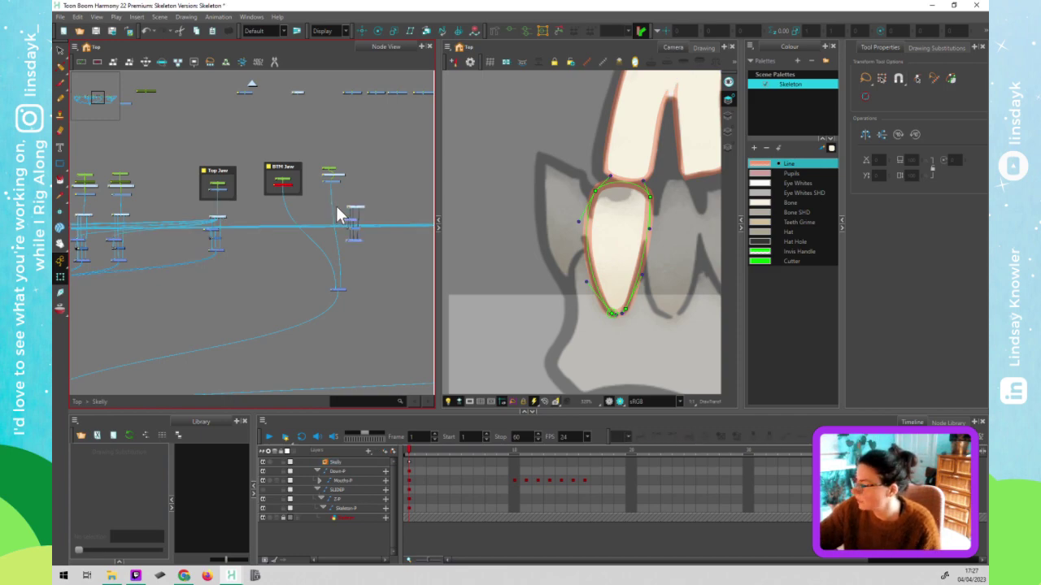
pyautogui.scroll(3, 345, 203)
# - Connect the tooth drawing through the duplicated patch group to the lower composite, and remove the redundant cable to that composite
pyautogui.moveTo(317, 187); pyautogui.dragTo(339, 250)
pyautogui.moveTo(360, 353); pyautogui.dragTo(355, 220)
pyautogui.moveTo(300, 240); pyautogui.dragTo(313, 353)
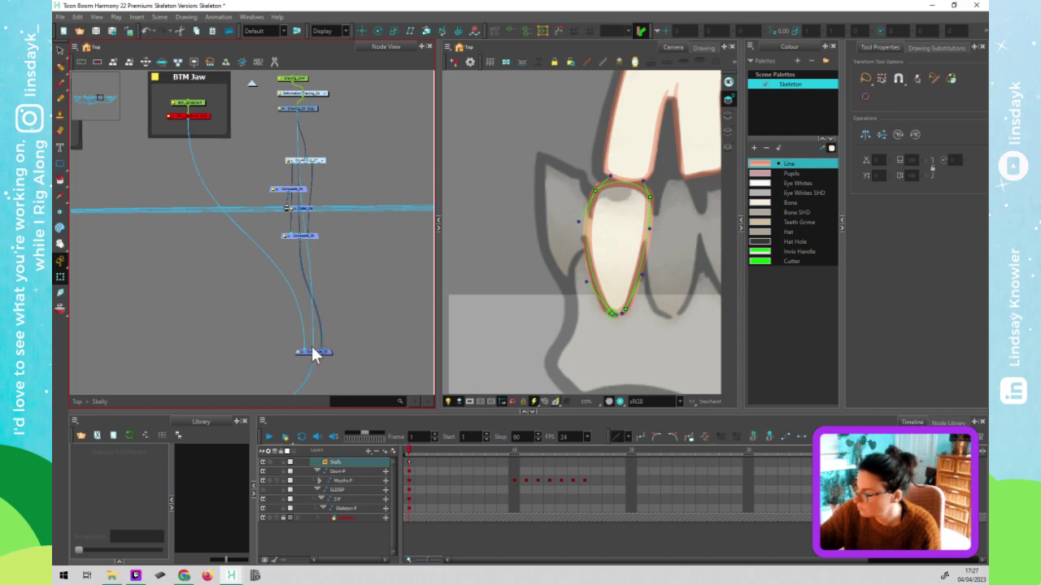
pyautogui.click(325, 159)
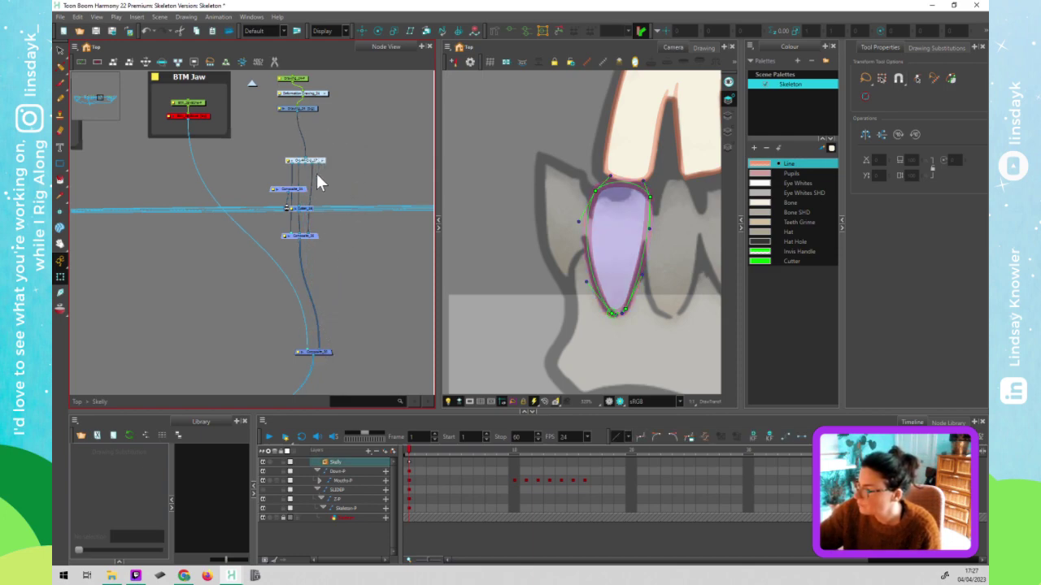
# - Fine-tune the deformer's two root points in rigging mode to follow the tooth's rounded bottom, and return to the Transform tool
pyautogui.click(320, 162)
pyautogui.moveTo(228, 179); pyautogui.dragTo(219, 187)
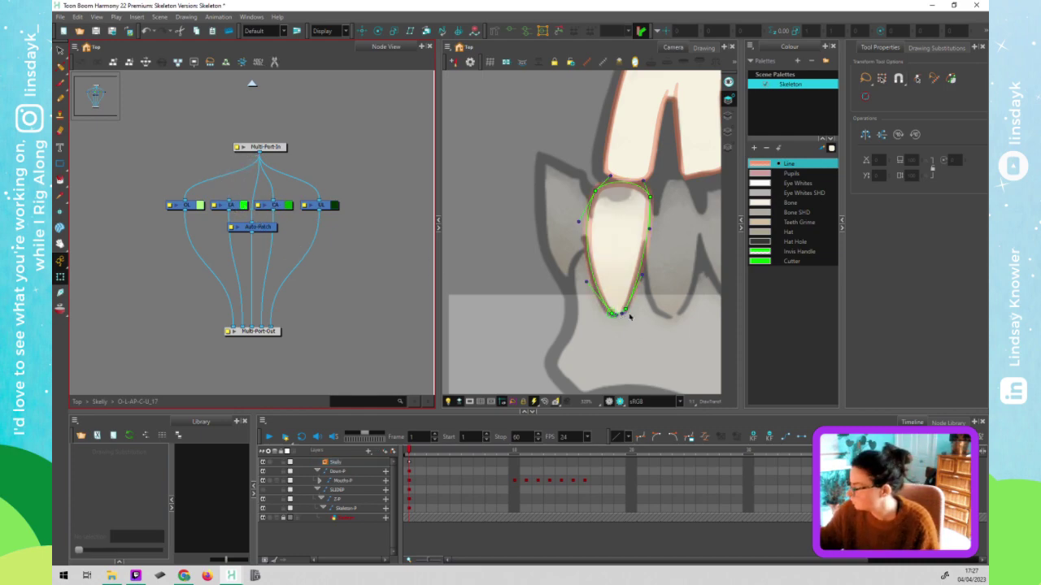
pyautogui.scroll(5, 623, 325)
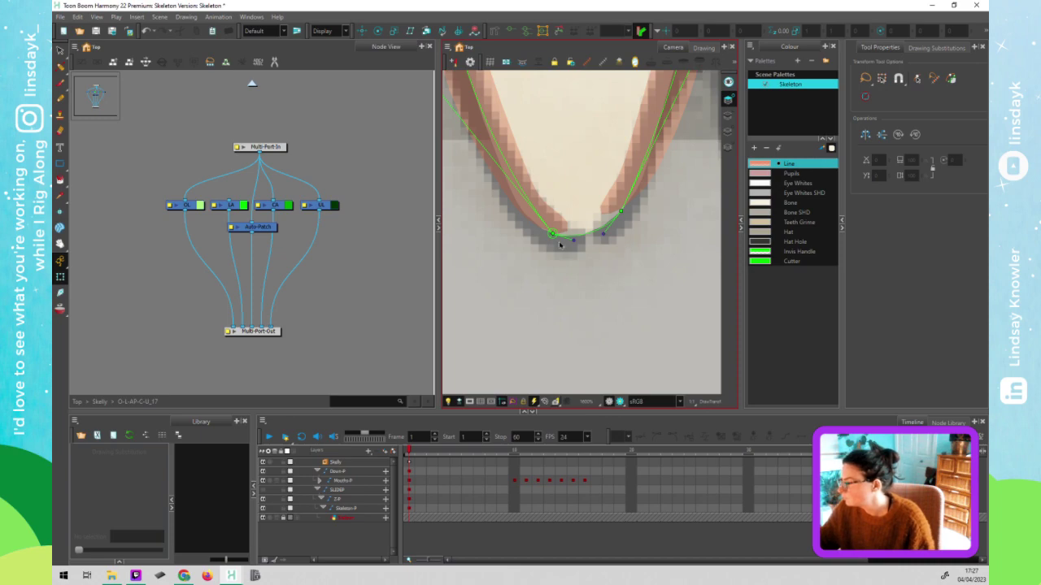
pyautogui.click(496, 32)
pyautogui.click(546, 234)
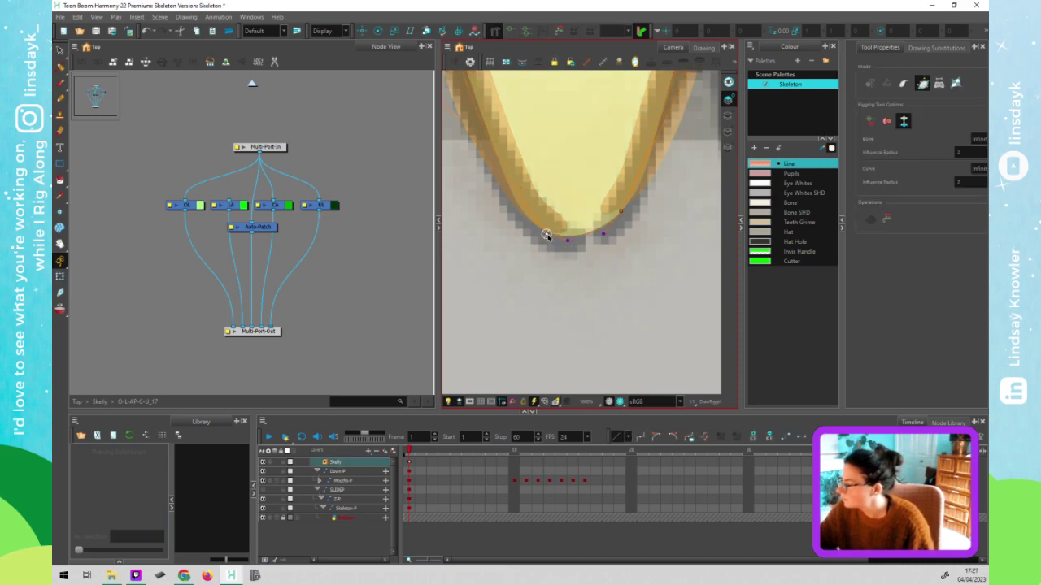
pyautogui.click(623, 214)
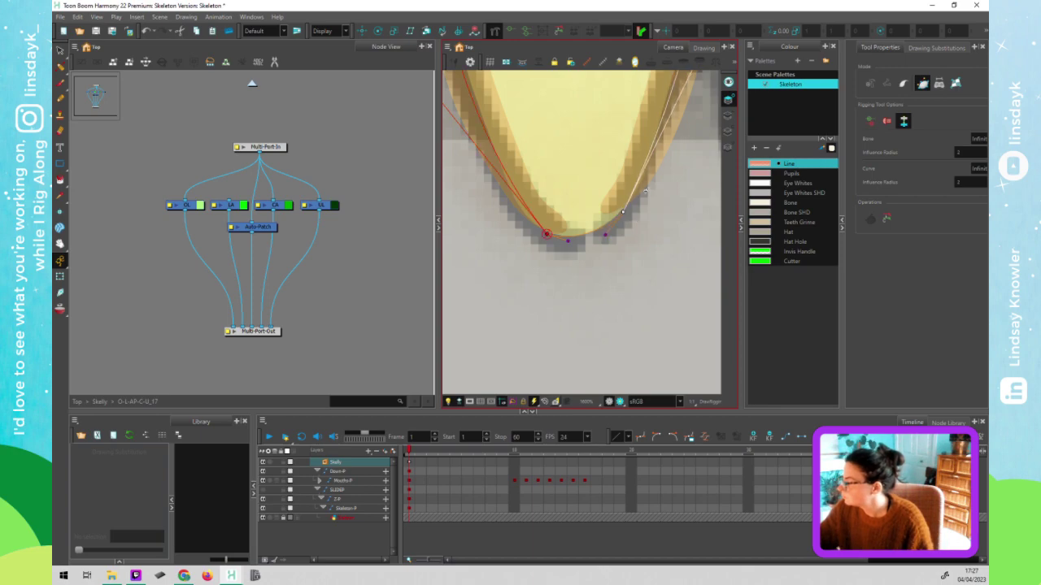
pyautogui.scroll(-4, 645, 191)
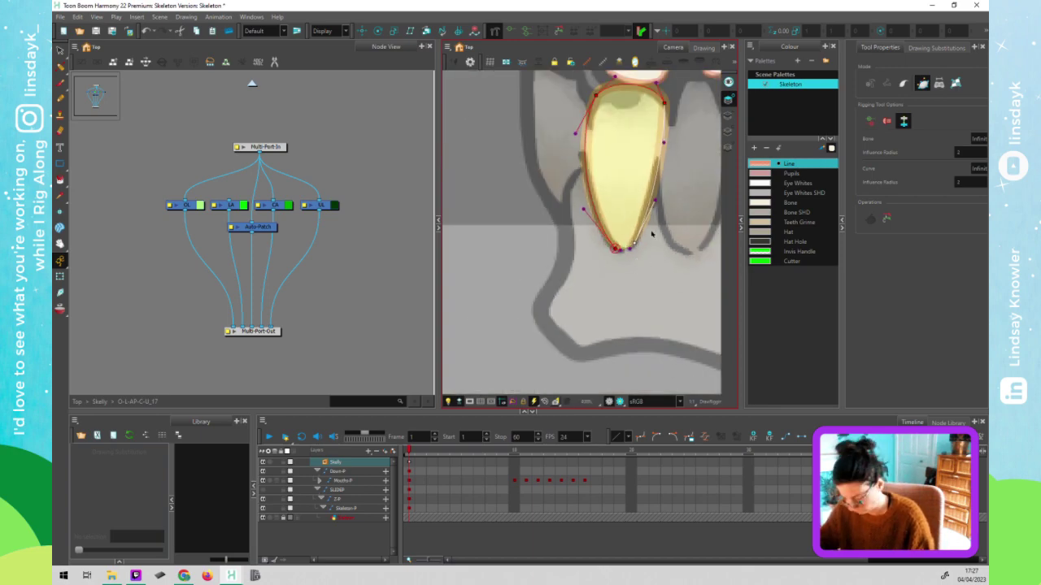
pyautogui.hotkey('shift', 't')
# - Leave the D-L-AP-C-U_17 group and line up the tooth's deformation group and peg above its drawing node
pyautogui.click(310, 292)
pyautogui.click(233, 204)
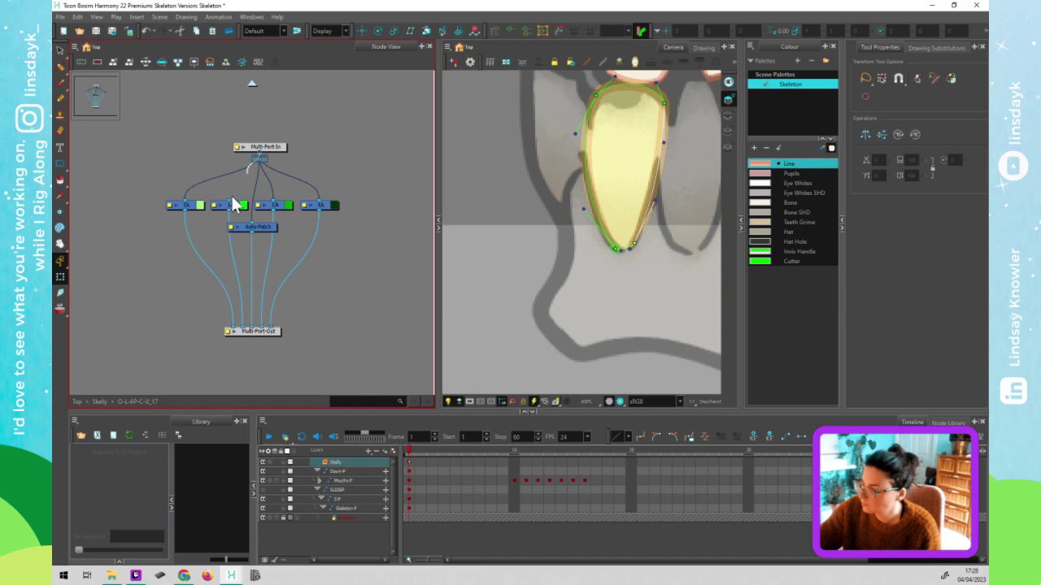
pyautogui.click(289, 109)
pyautogui.hotkey('ctrl', 'shift', 'Return')
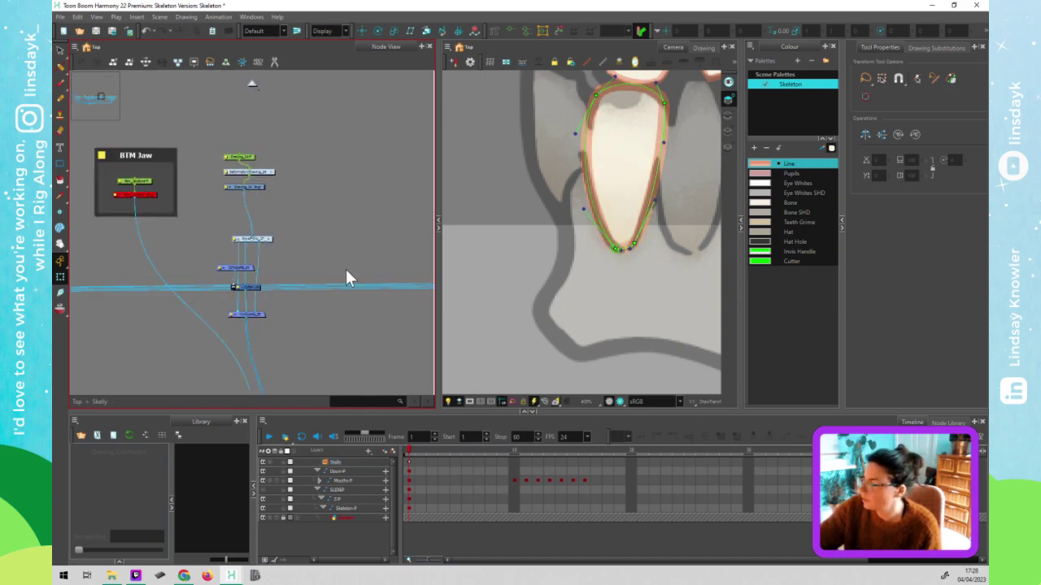
pyautogui.click(252, 172)
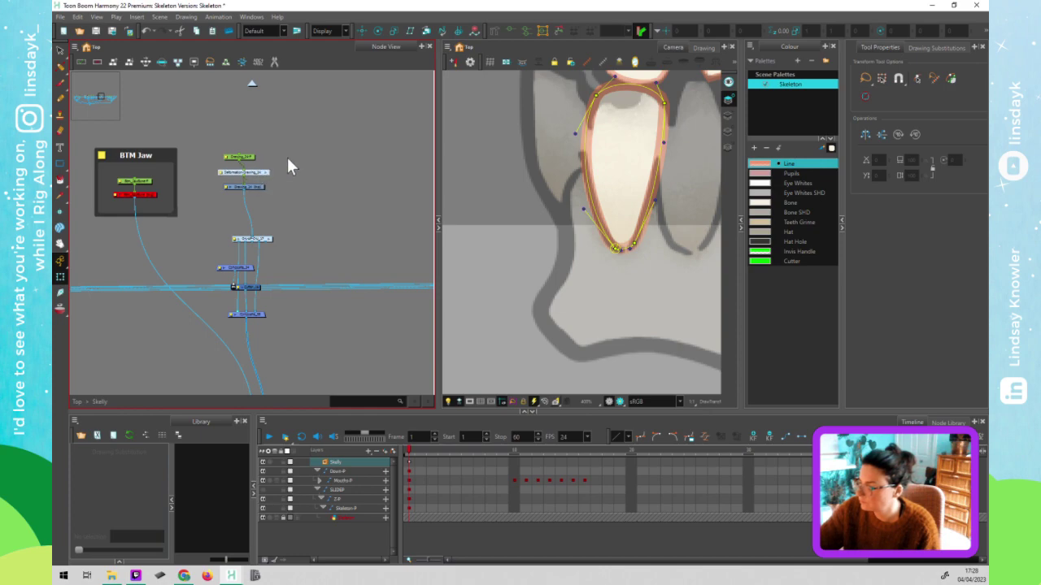
pyautogui.click(255, 157)
pyautogui.click(227, 188)
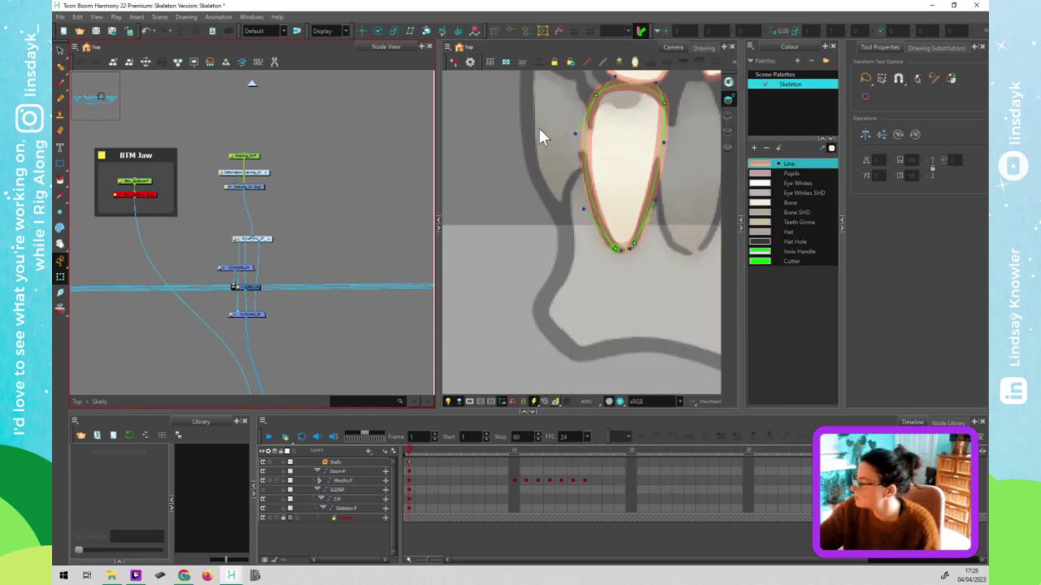
# - Rename the tooth's drawing node as BTM_Tooth and copy that name for reuse
pyautogui.click(226, 187)
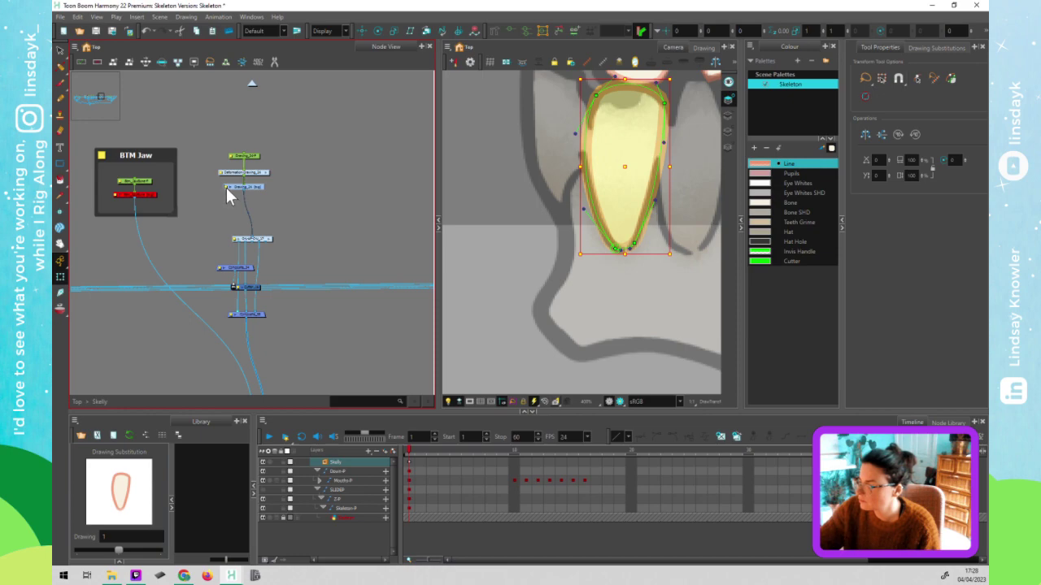
pyautogui.doubleClick(226, 187)
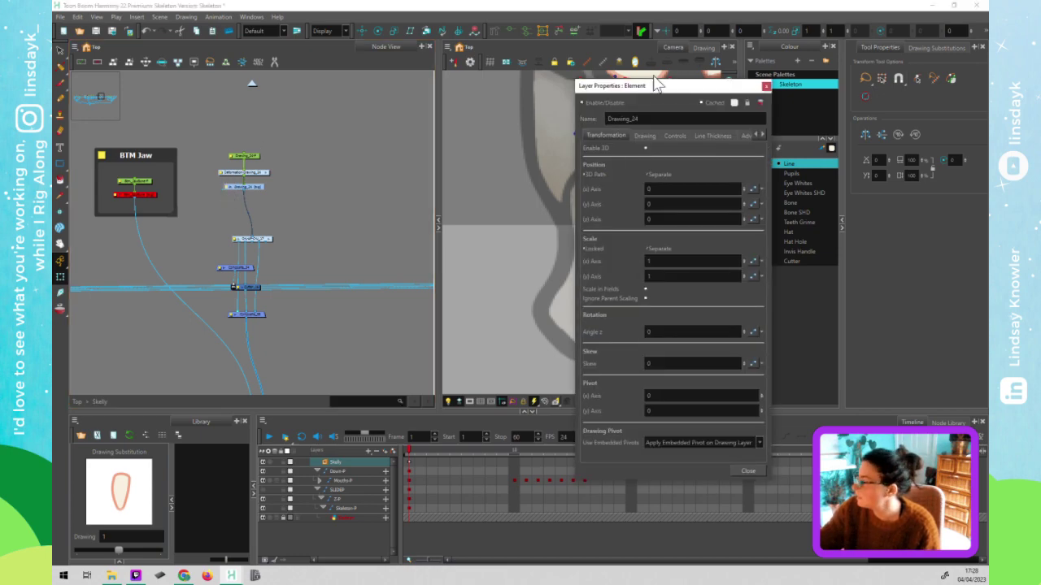
pyautogui.moveTo(722, 86); pyautogui.dragTo(784, 97)
pyautogui.doubleClick(675, 129)
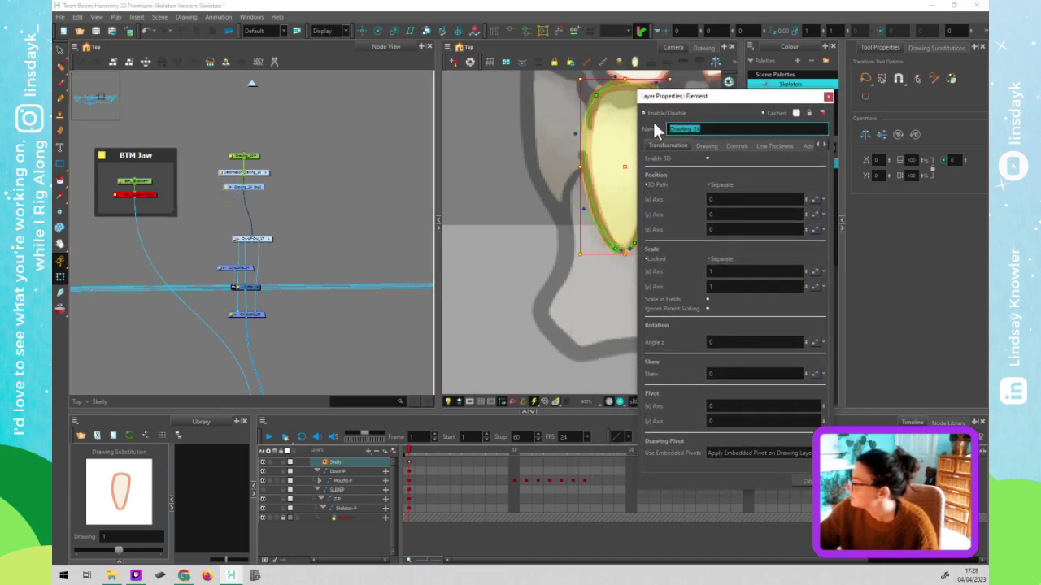
pyautogui.write('BTM')
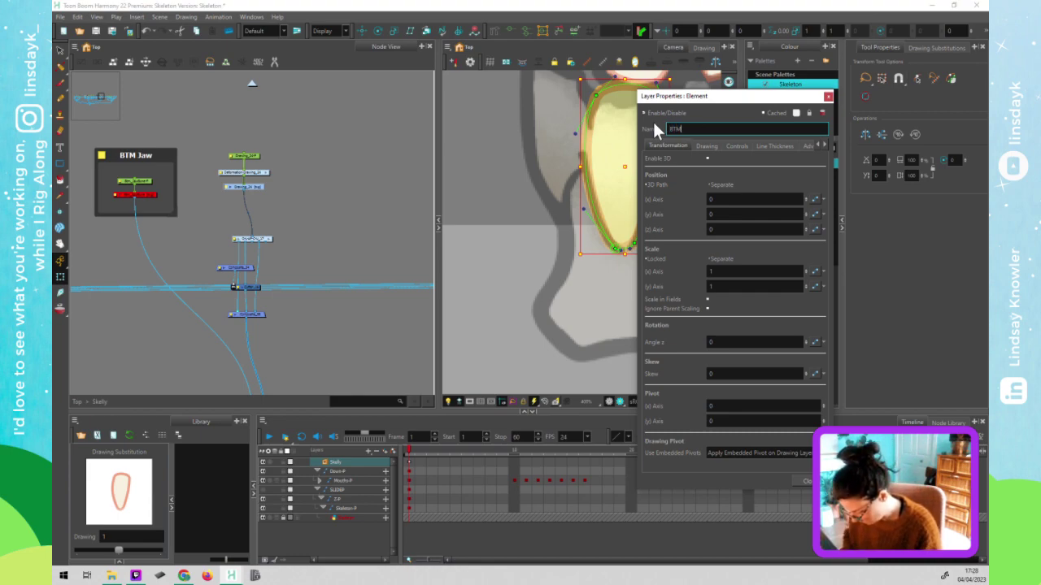
pyautogui.write('_')
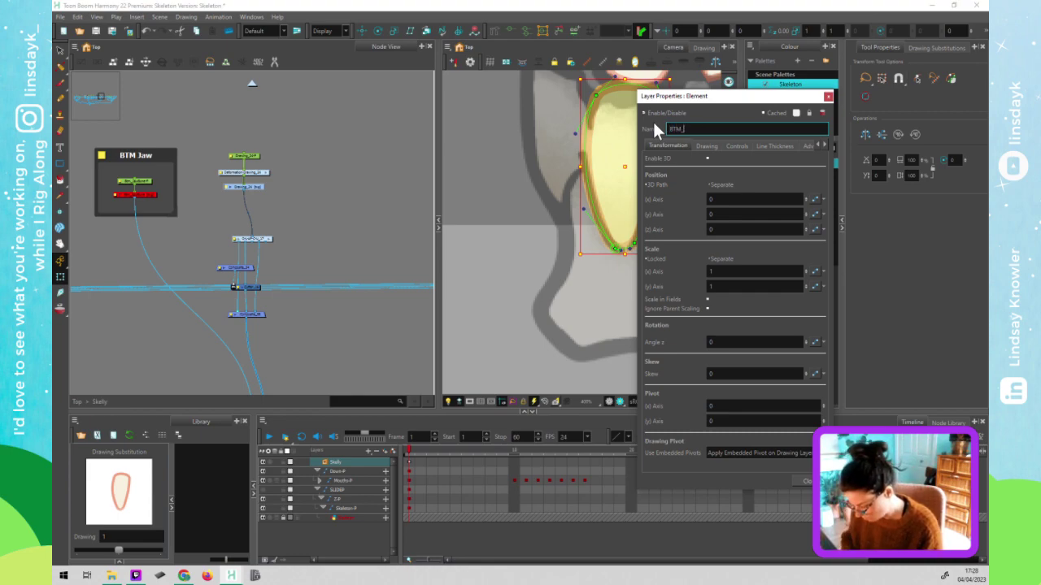
pyautogui.write('Tooth')
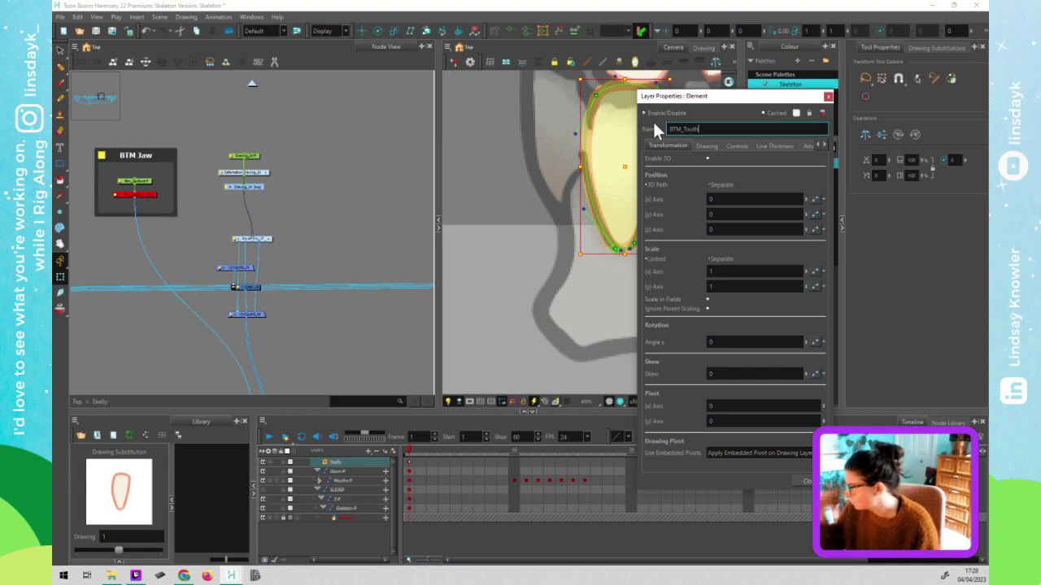
pyautogui.hotkey('ctrl', 'a')
pyautogui.hotkey('ctrl', 'c')
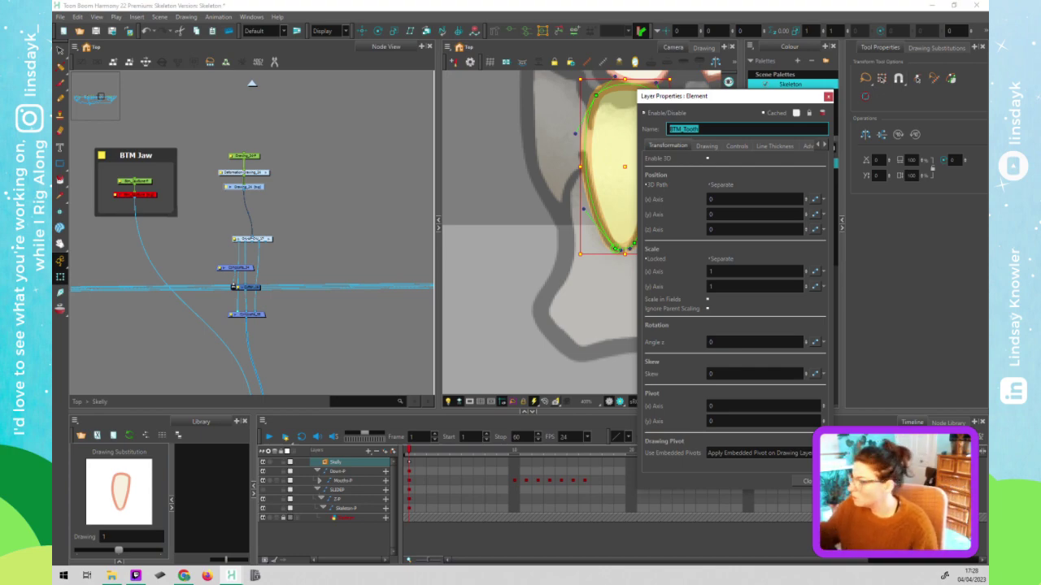
pyautogui.click(828, 96)
# - Rename the tooth's peg as BTM_Tooth-P
pyautogui.doubleClick(220, 173)
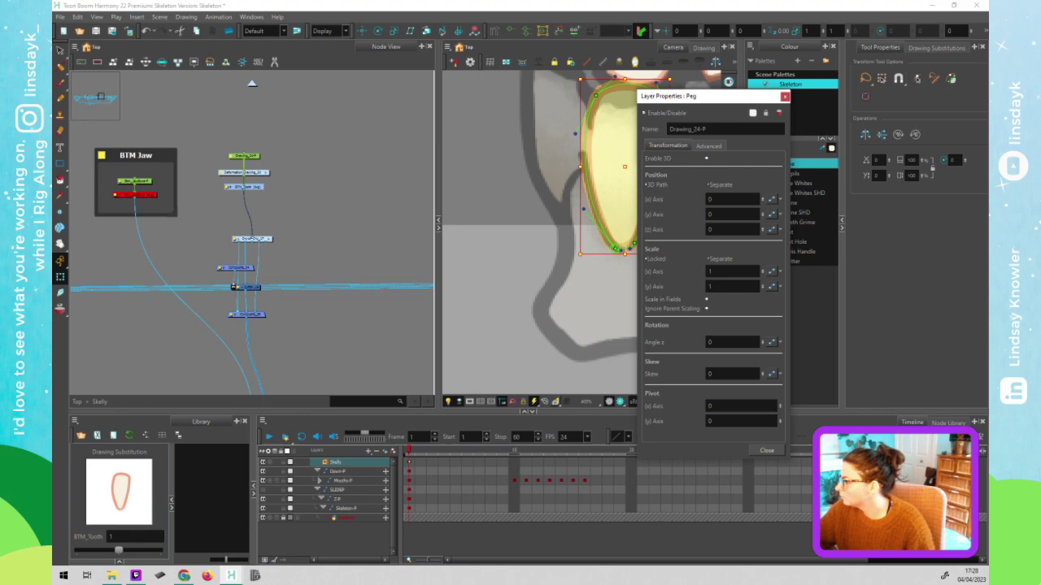
pyautogui.doubleClick(699, 127)
pyautogui.hotkey('ctrl', 'v')
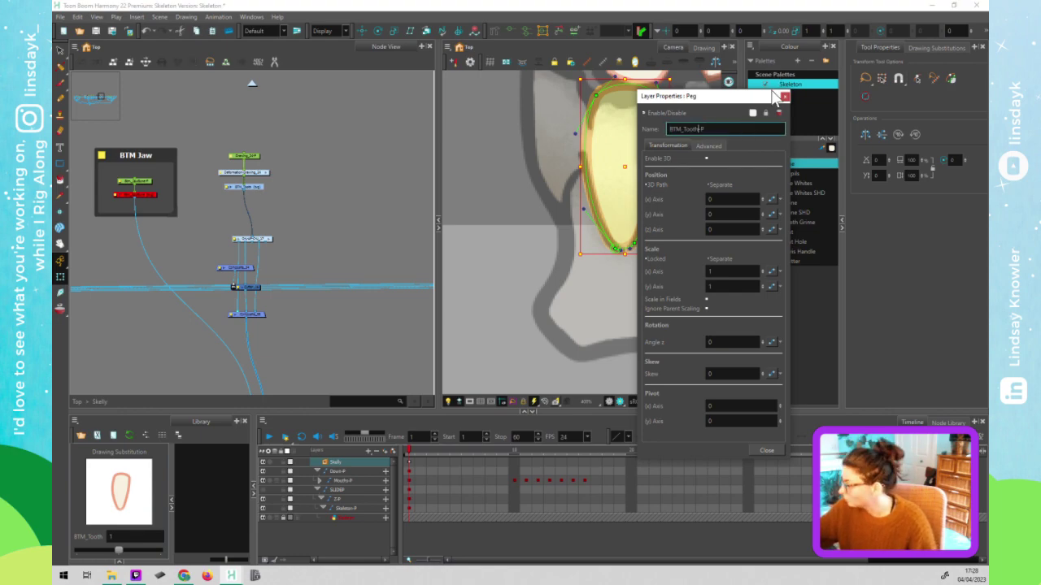
pyautogui.click(785, 97)
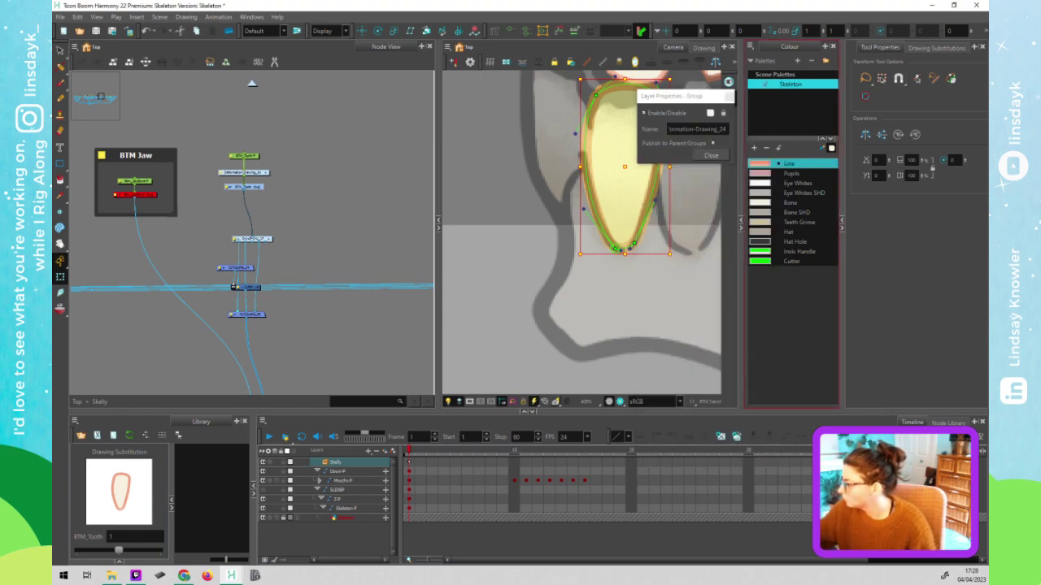
# - Rename the tooth's deformation group as Deformation-BTM_Tooth and save the scene
pyautogui.moveTo(695, 128); pyautogui.dragTo(726, 128)
pyautogui.hotkey('ctrl', 'v')
pyautogui.click(714, 155)
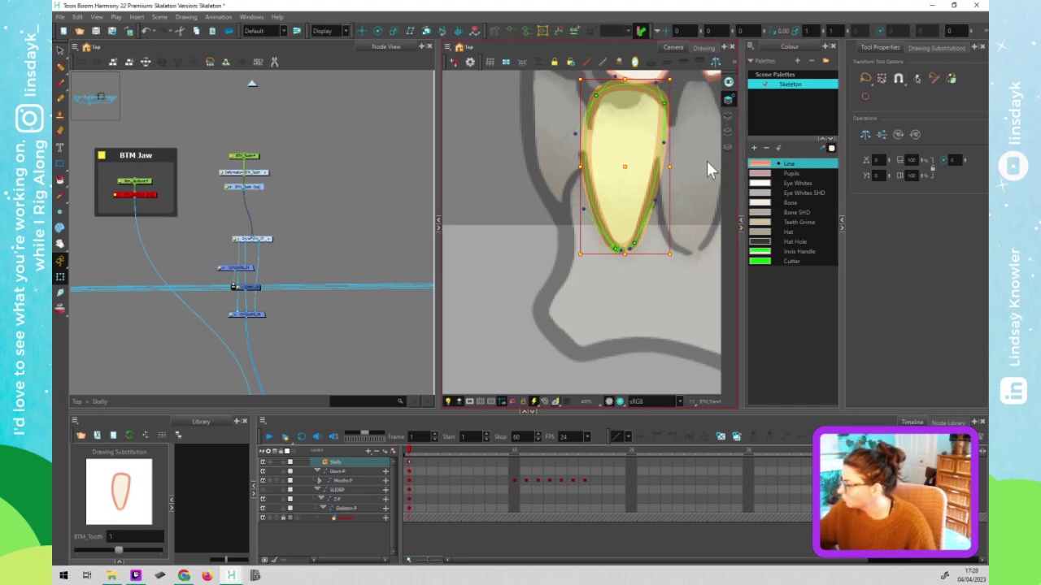
pyautogui.click(340, 229)
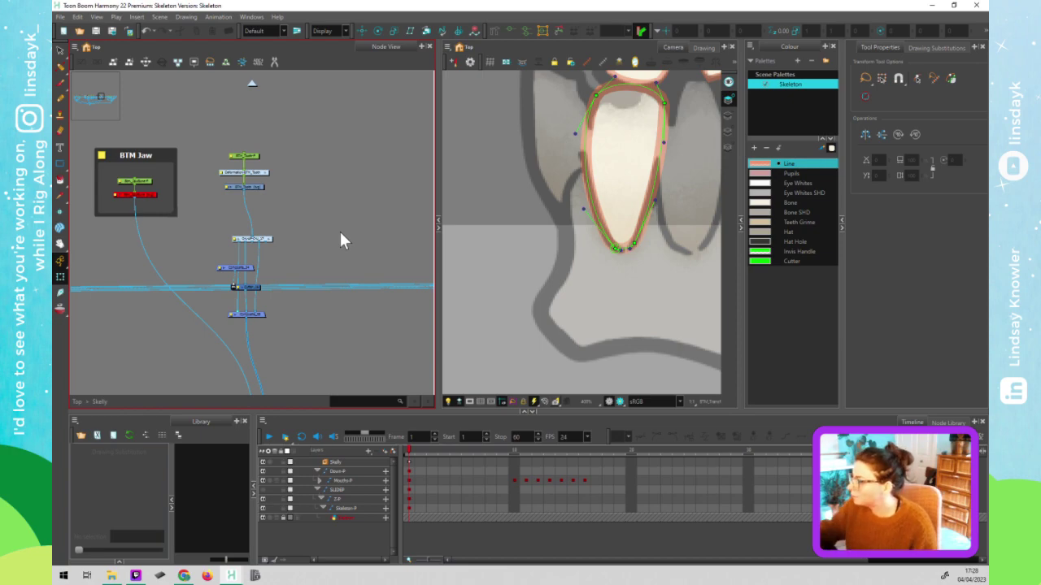
pyautogui.click(646, 283)
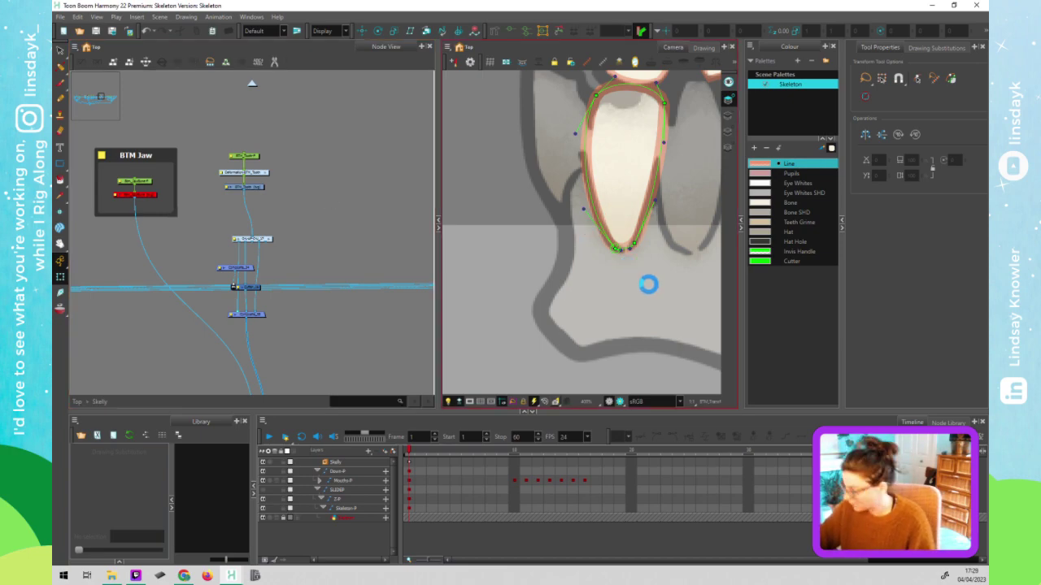
# - Copy the complete BTM_Tooth node network and paste two copies beside the original, using Paste Special for the first
pyautogui.click(262, 152)
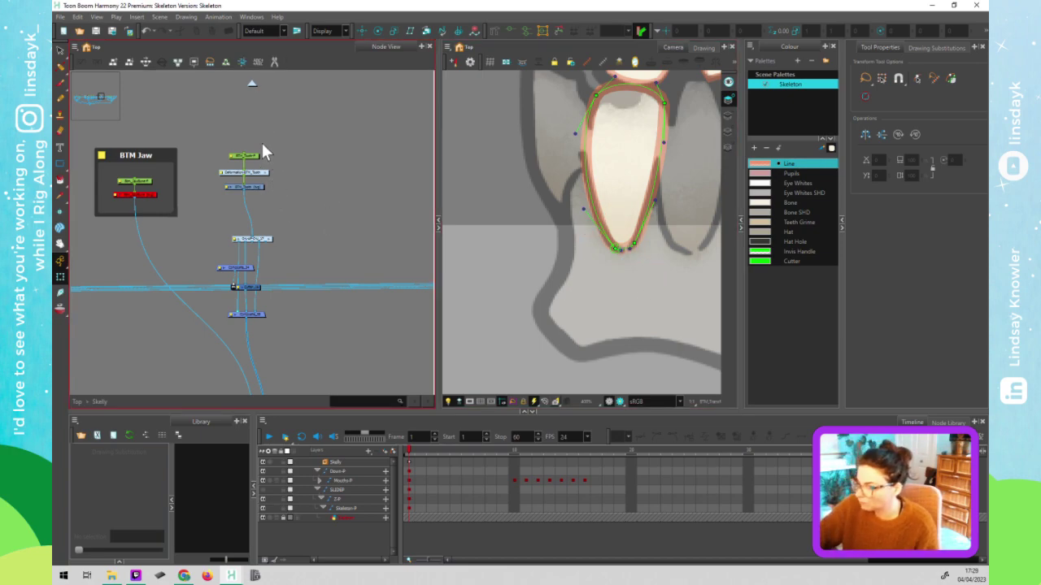
pyautogui.moveTo(213, 143)
pyautogui.mouseDown()
pyautogui.moveTo(298, 355)
pyautogui.moveTo(274, 288)
pyautogui.moveTo(295, 346)
pyautogui.mouseUp()
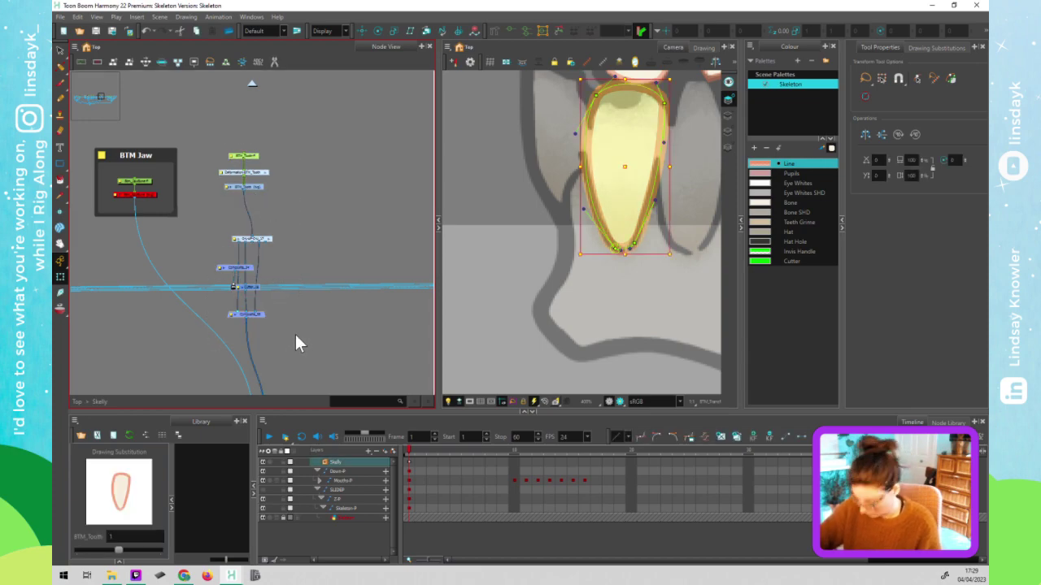
pyautogui.scroll(-4, 297, 332)
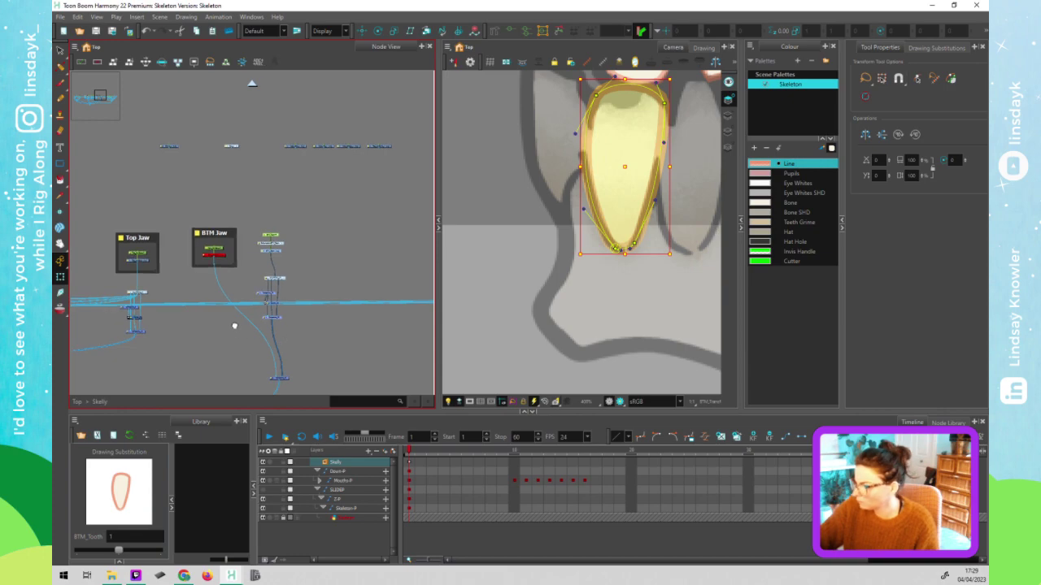
pyautogui.hscroll(2, 234, 326)
pyautogui.scroll(-3, 642, 297)
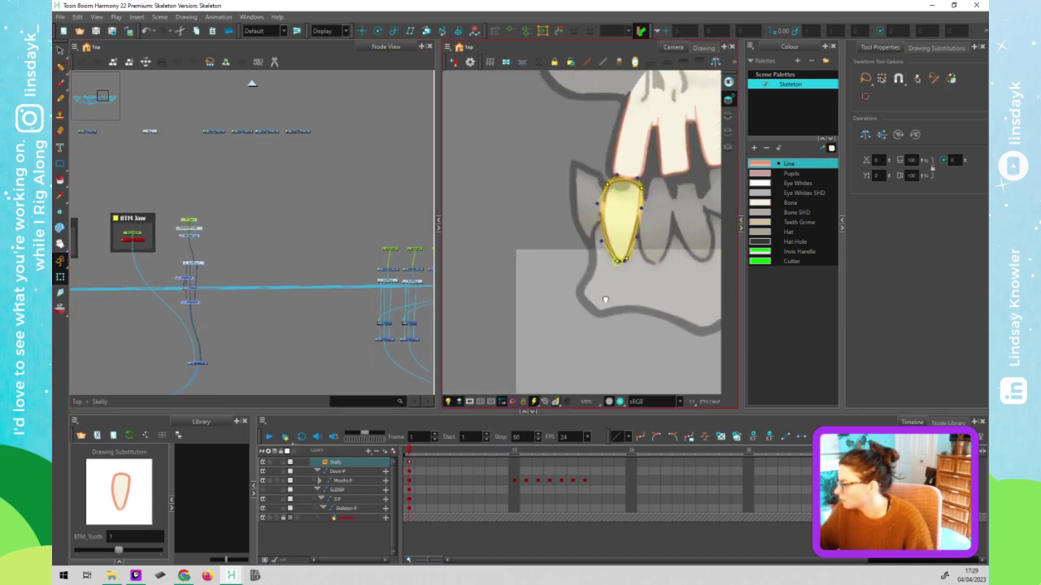
pyautogui.click(228, 246)
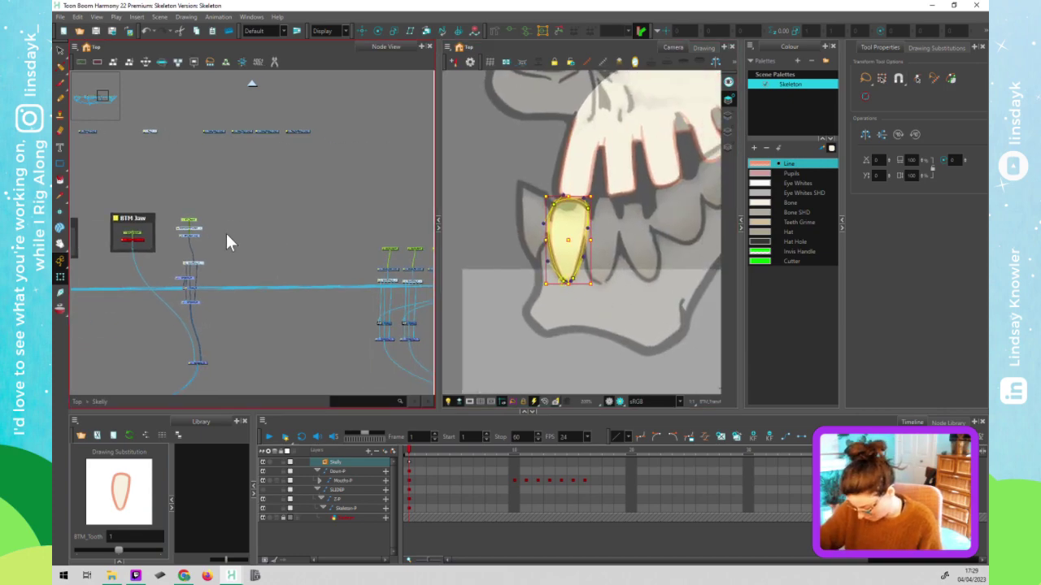
pyautogui.hotkey('ctrl', 'b')
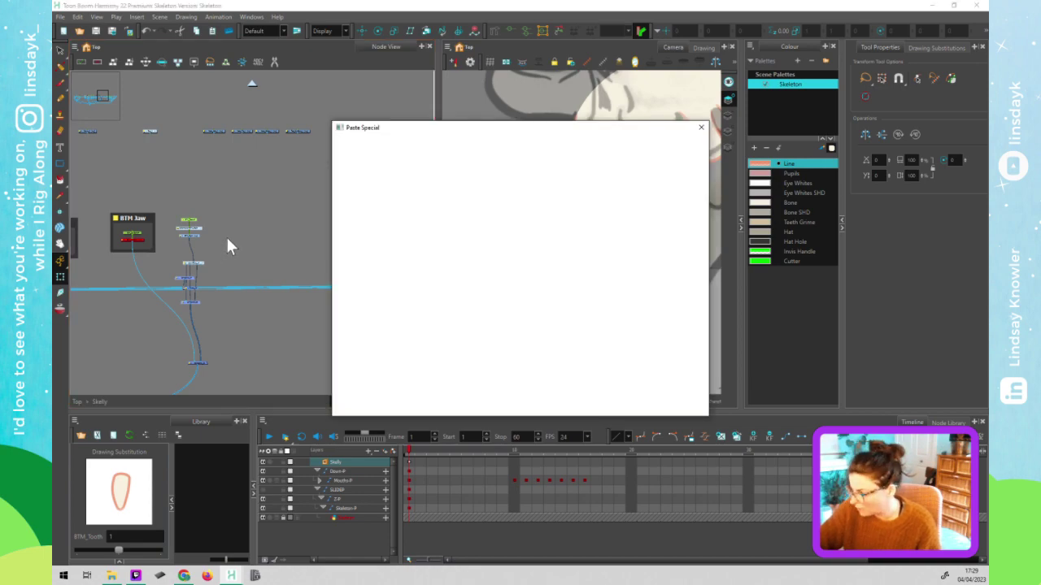
pyautogui.click(644, 404)
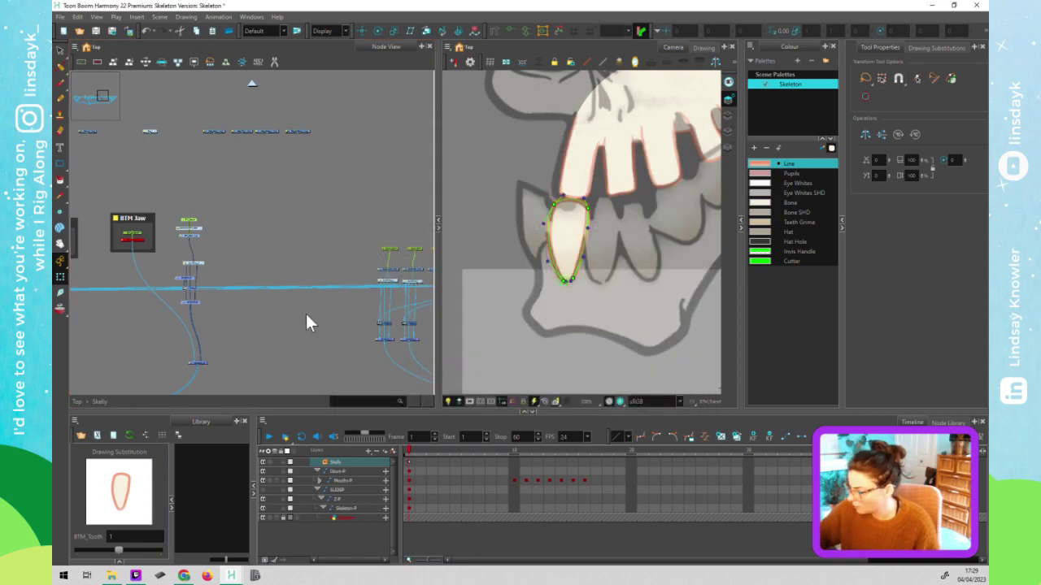
pyautogui.moveTo(242, 229); pyautogui.dragTo(236, 213)
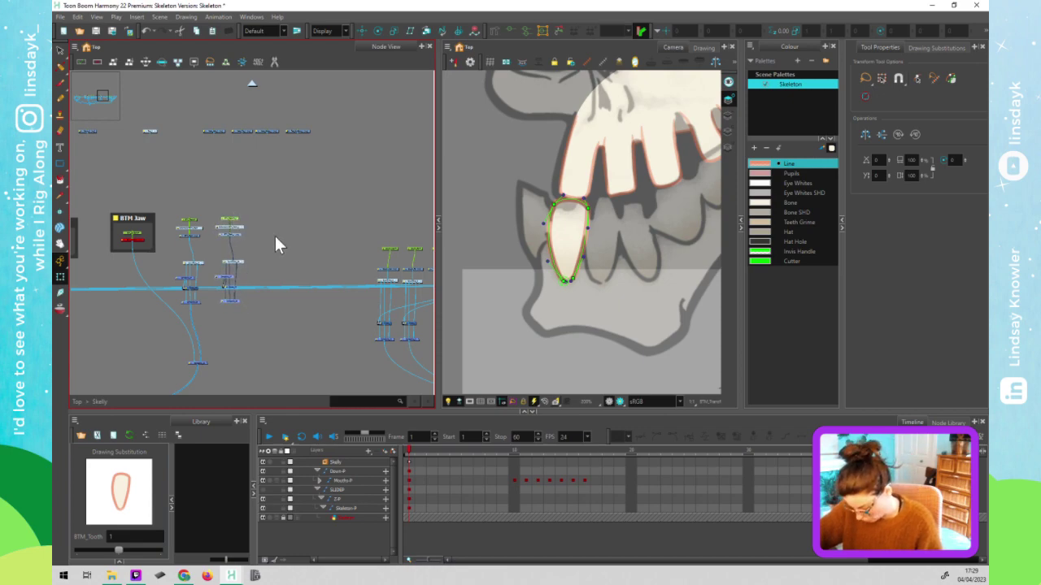
pyautogui.hotkey('ctrl', 'v')
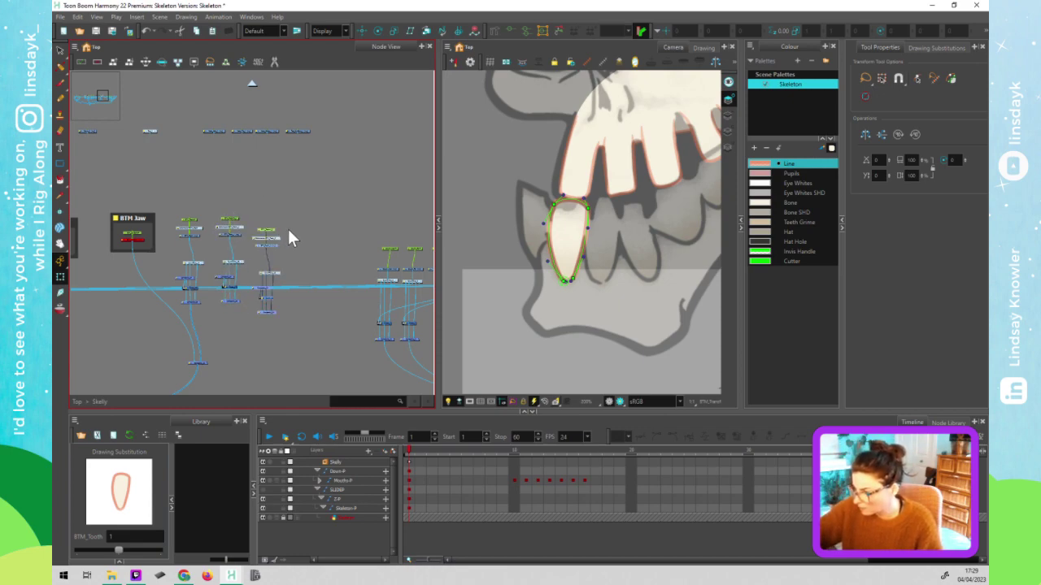
# - Paste a third copy of the BTM_Tooth network and connect the last two tooth copies to the lower jaw's composite
pyautogui.hotkey('ctrl', 'v')
pyautogui.moveTo(228, 304); pyautogui.dragTo(200, 366)
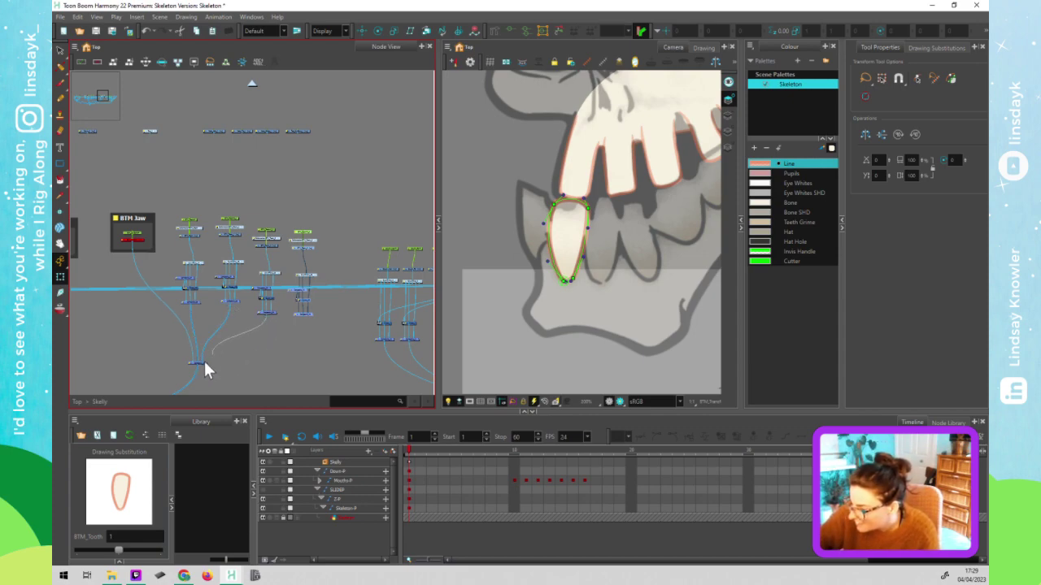
pyautogui.moveTo(203, 360)
pyautogui.mouseDown()
pyautogui.moveTo(302, 314)
pyautogui.moveTo(204, 361)
pyautogui.mouseUp()
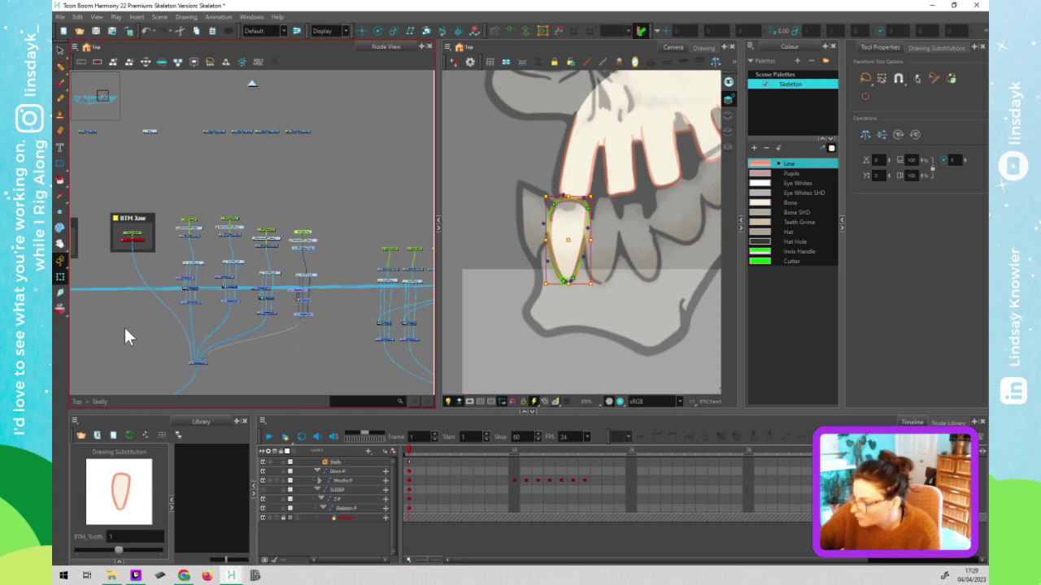
# - Move the spare peg from beside the Top Jaw group to just above the first lower tooth network
pyautogui.moveTo(161, 334); pyautogui.dragTo(360, 317)
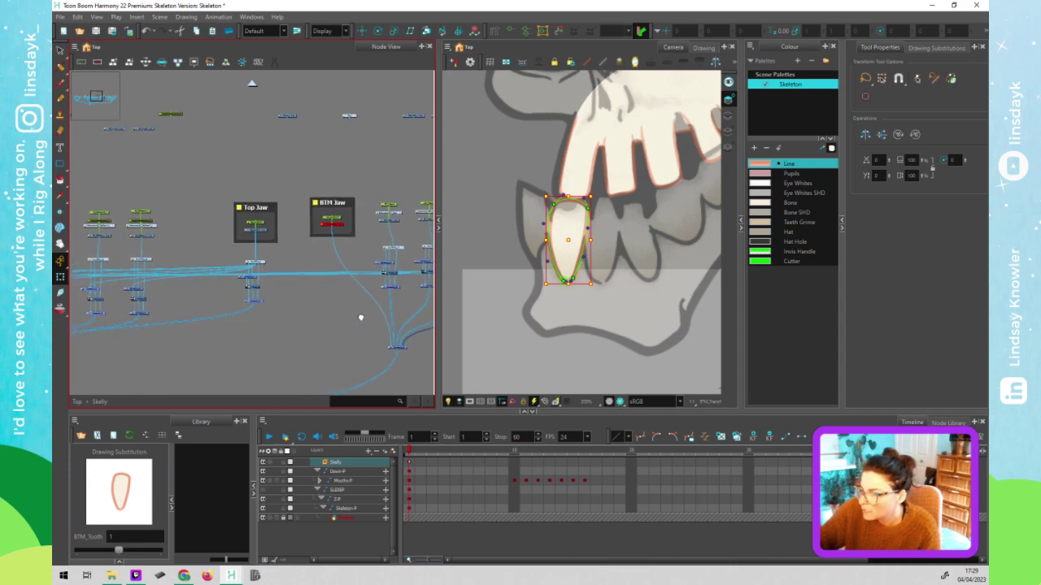
pyautogui.click(212, 110)
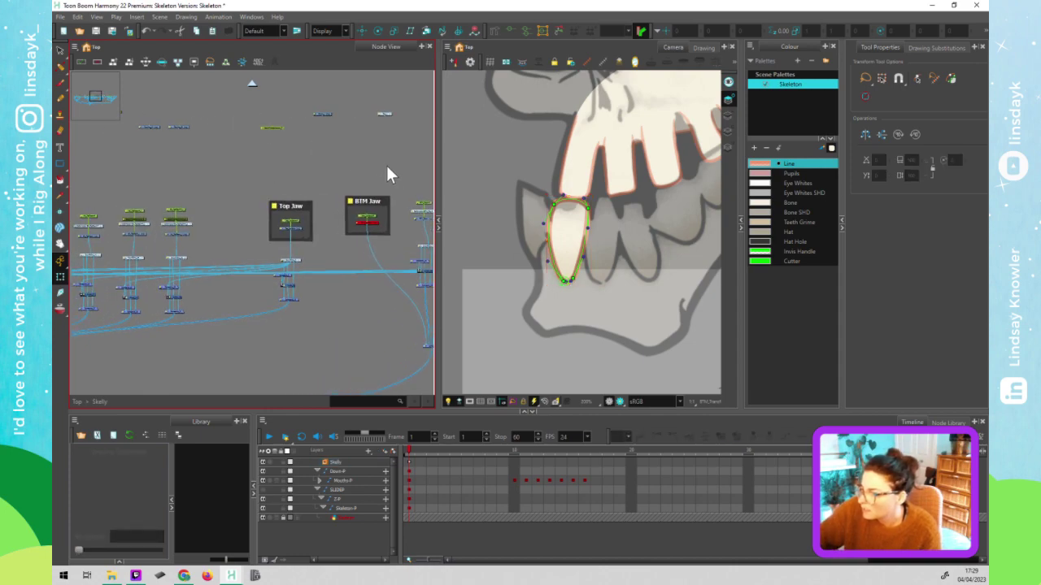
pyautogui.moveTo(408, 168); pyautogui.dragTo(258, 156)
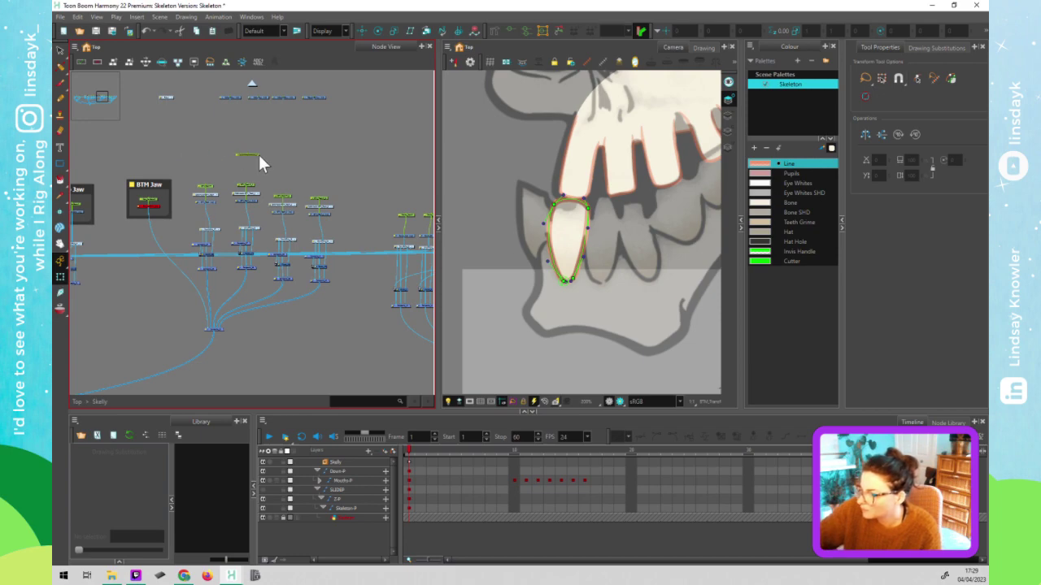
pyautogui.click(561, 254)
pyautogui.moveTo(249, 156); pyautogui.dragTo(210, 163)
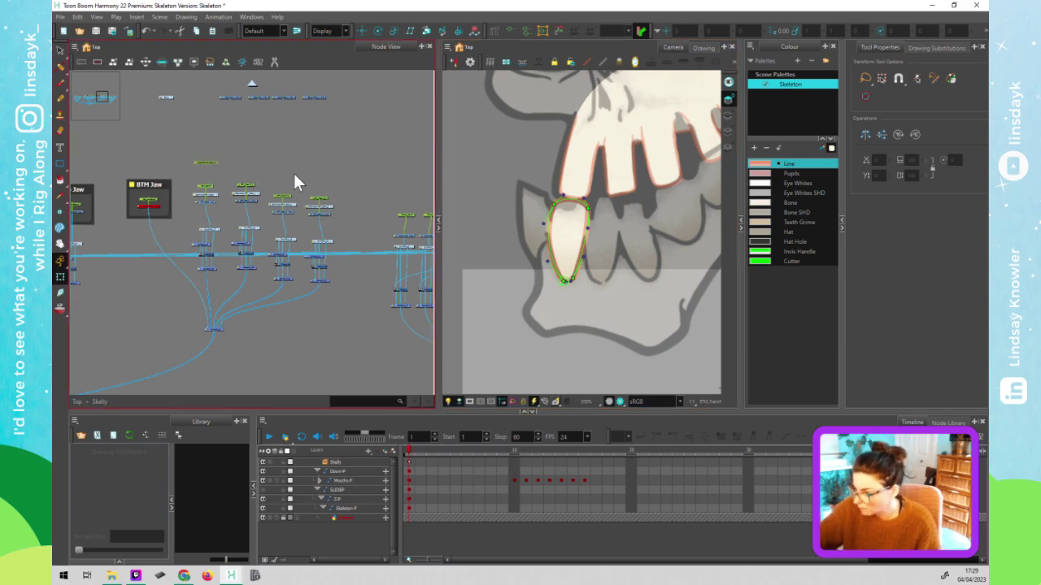
# - Paste further pegs above the other lower teeth and along the neighbouring rig networks
pyautogui.hotkey('ctrl', 'v')
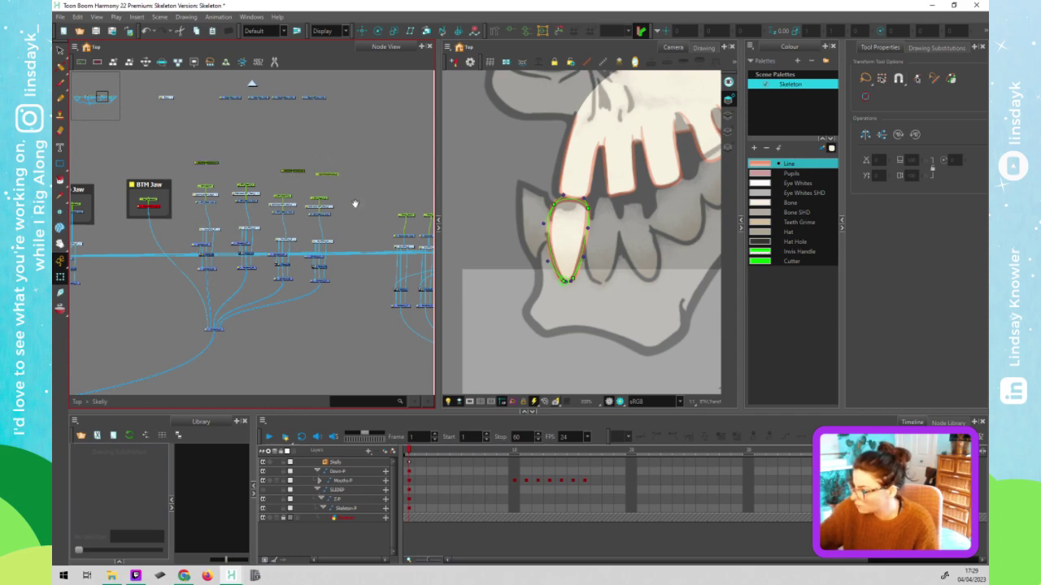
pyautogui.moveTo(354, 203); pyautogui.dragTo(232, 182)
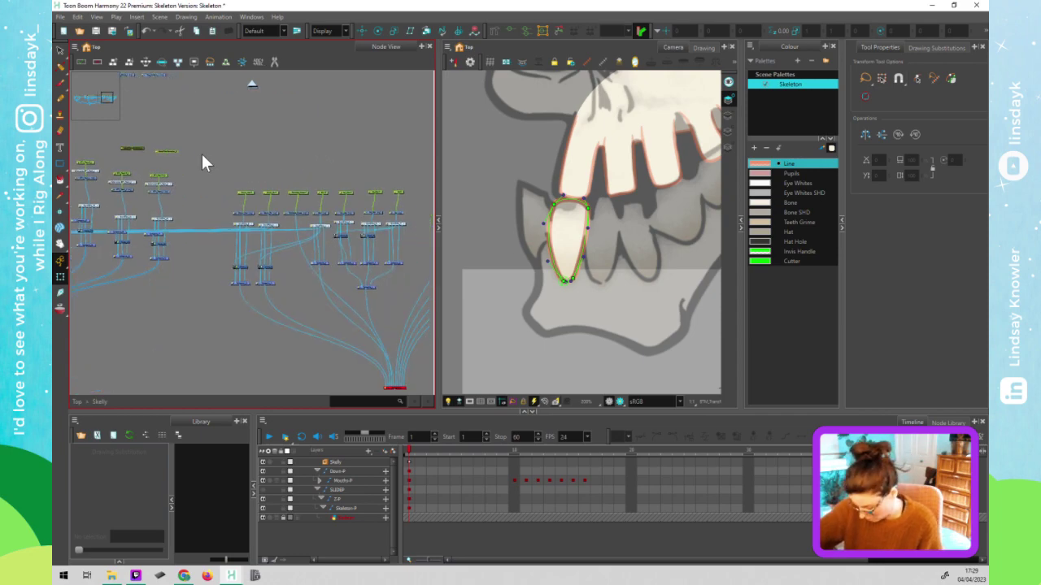
pyautogui.hotkey('ctrl', 'v')
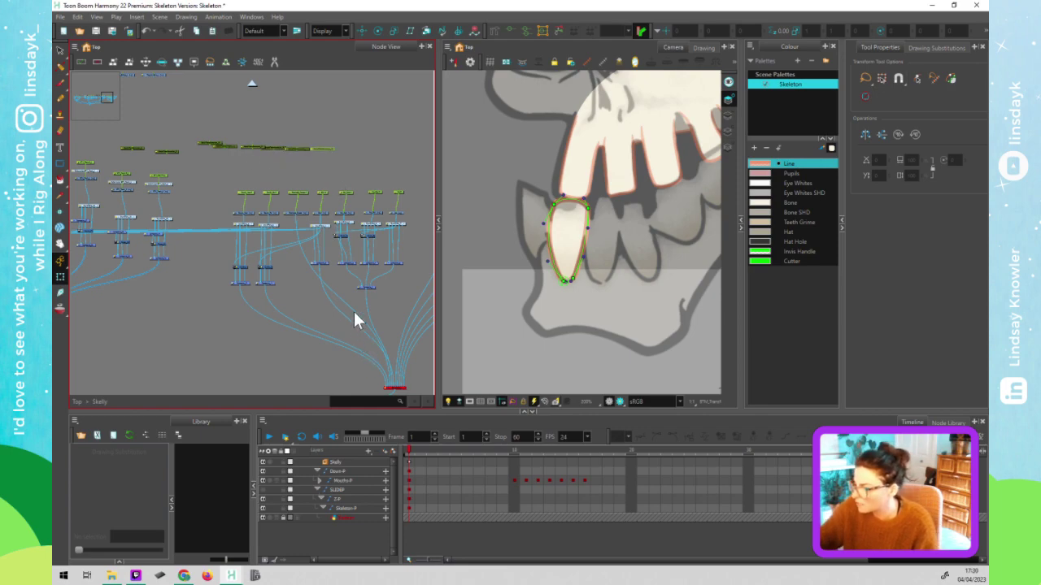
# - Review the far end of the node network and widen the Node View around the lower jaw and teeth
pyautogui.scroll(-3, 381, 350)
pyautogui.moveTo(407, 325); pyautogui.dragTo(261, 244)
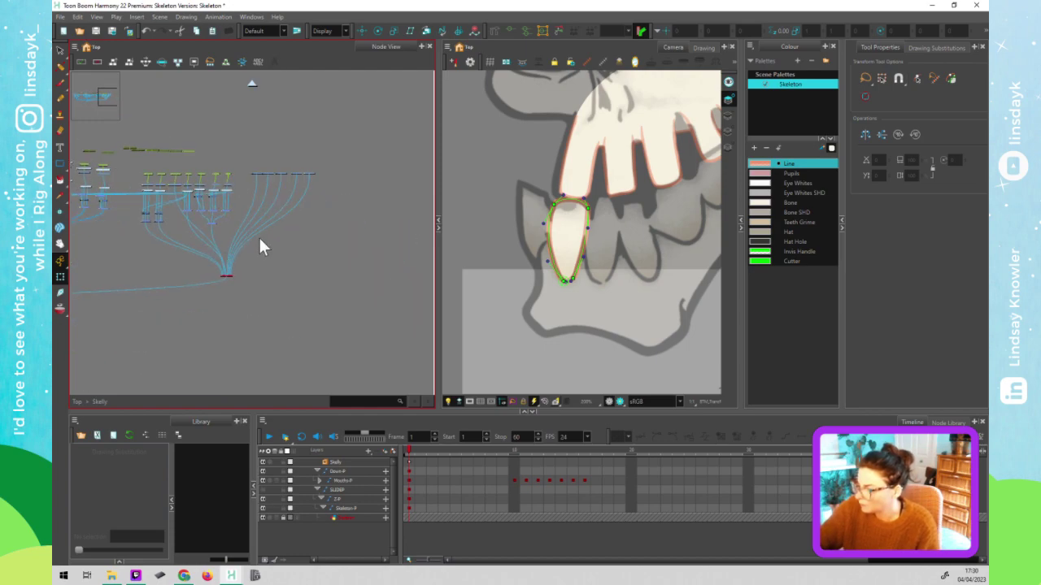
pyautogui.click(312, 176)
pyautogui.moveTo(313, 176); pyautogui.dragTo(429, 170)
pyautogui.scroll(4, 237, 258)
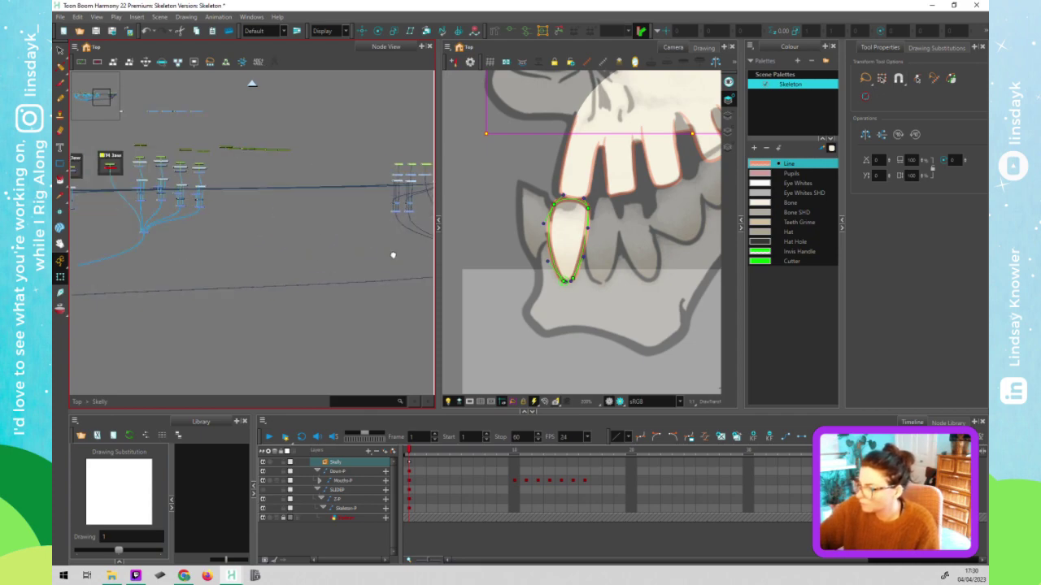
pyautogui.scroll(-2, 309, 269)
pyautogui.scroll(3, 383, 320)
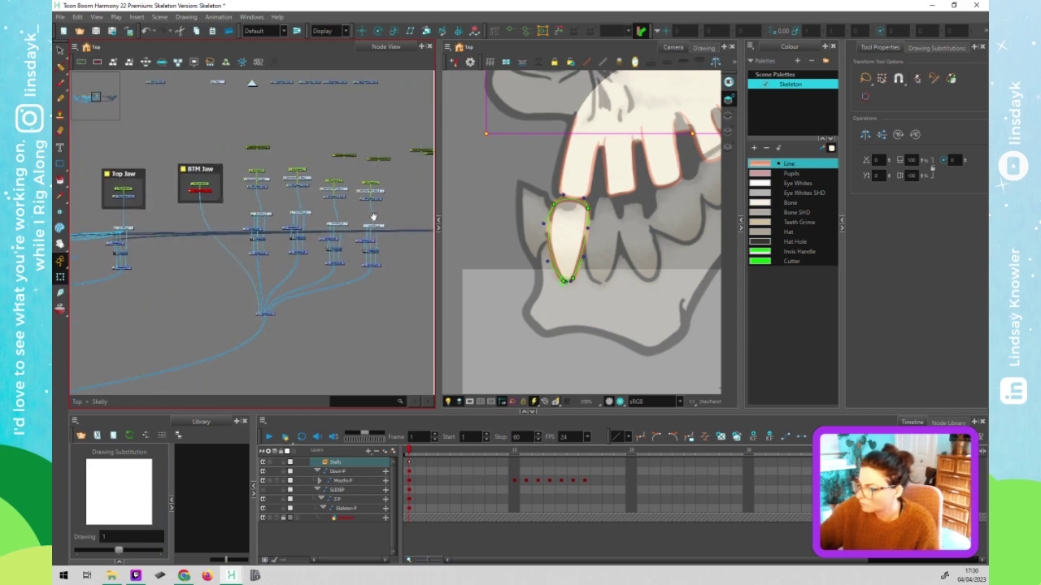
pyautogui.scroll(-1, 435, 320)
pyautogui.moveTo(443, 318); pyautogui.dragTo(499, 323)
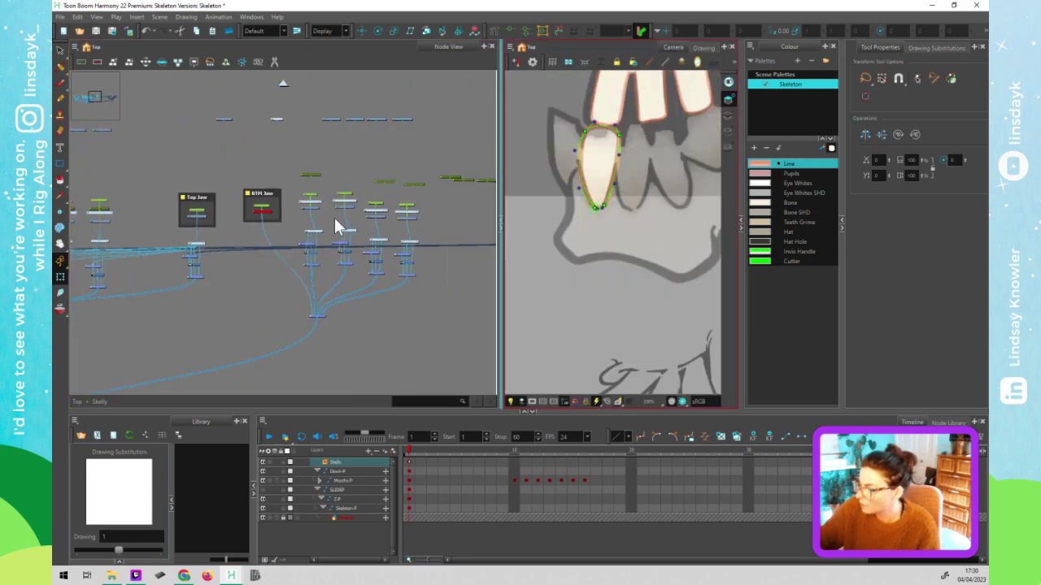
pyautogui.click(413, 301)
pyautogui.moveTo(234, 230)
pyautogui.mouseDown()
pyautogui.moveTo(428, 341)
pyautogui.moveTo(419, 151)
pyautogui.mouseUp()
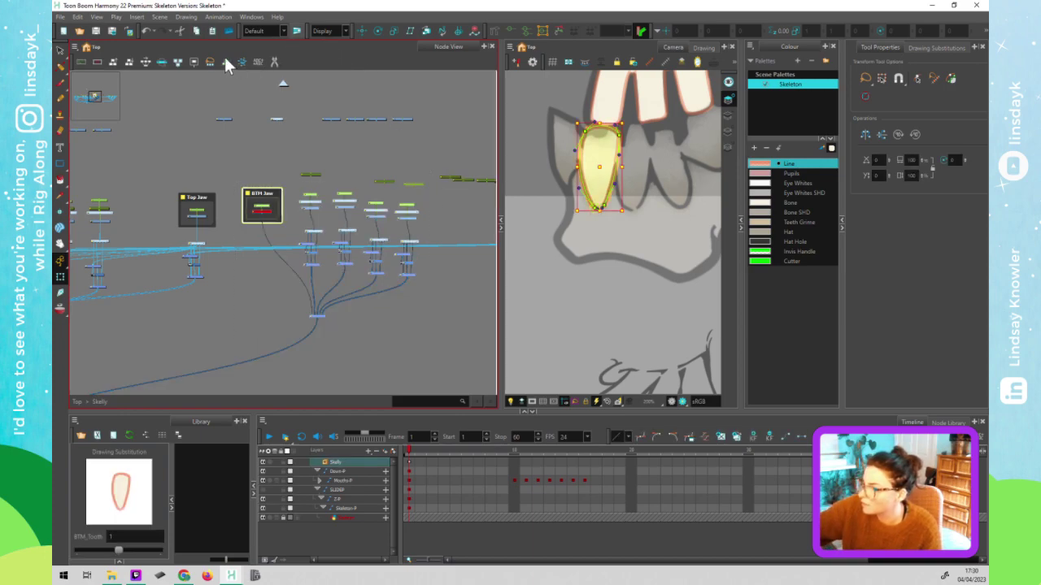
pyautogui.click(147, 63)
pyautogui.hotkey('ctrl', 'z')
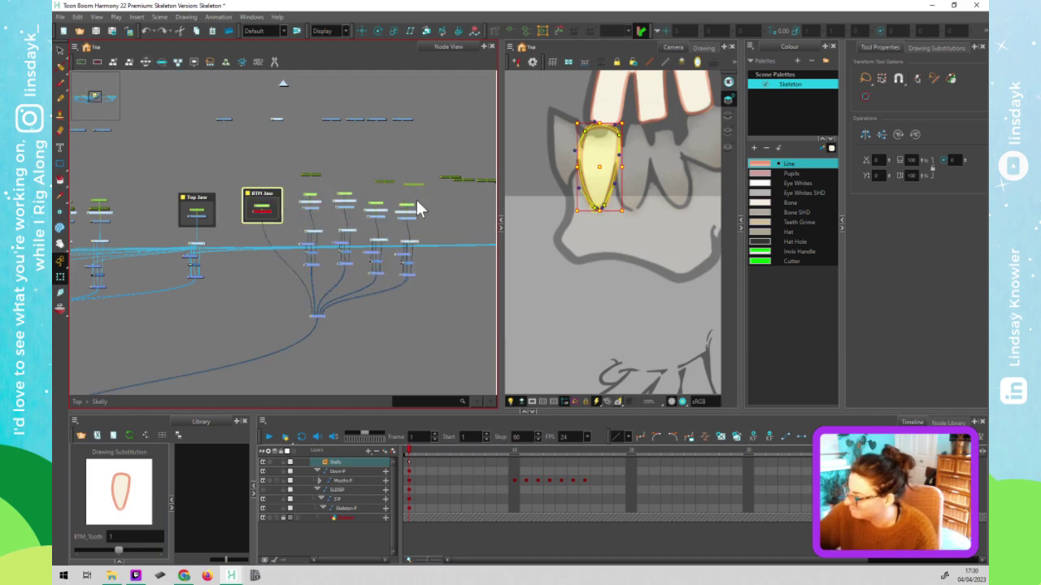
# - Arrange the BTM Jaw and upper lower-tooth nodes into an ordered row and shift it over the tooth networks
pyautogui.click(284, 207)
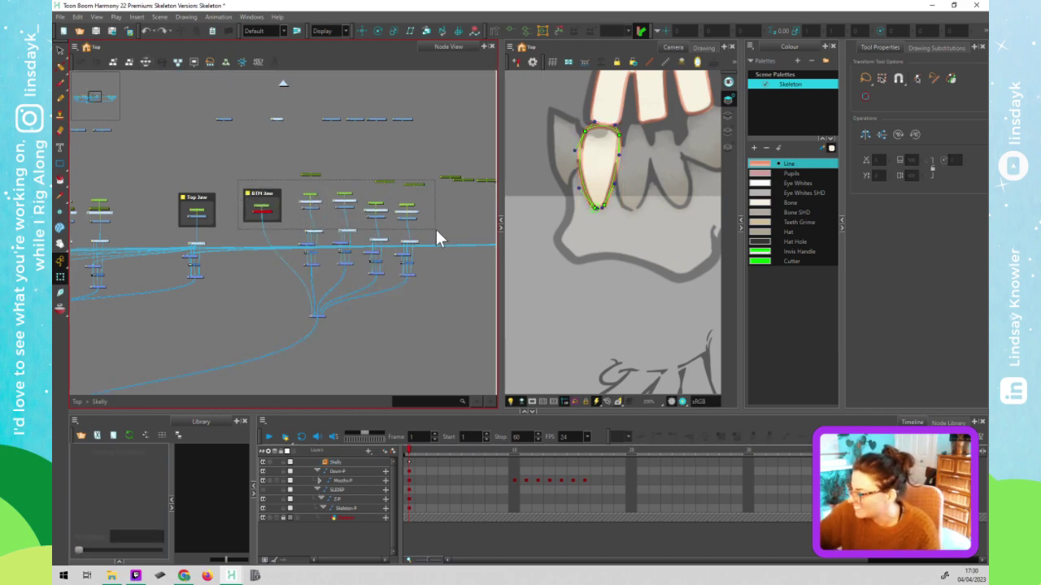
pyautogui.hotkey('ctrl', 'z')
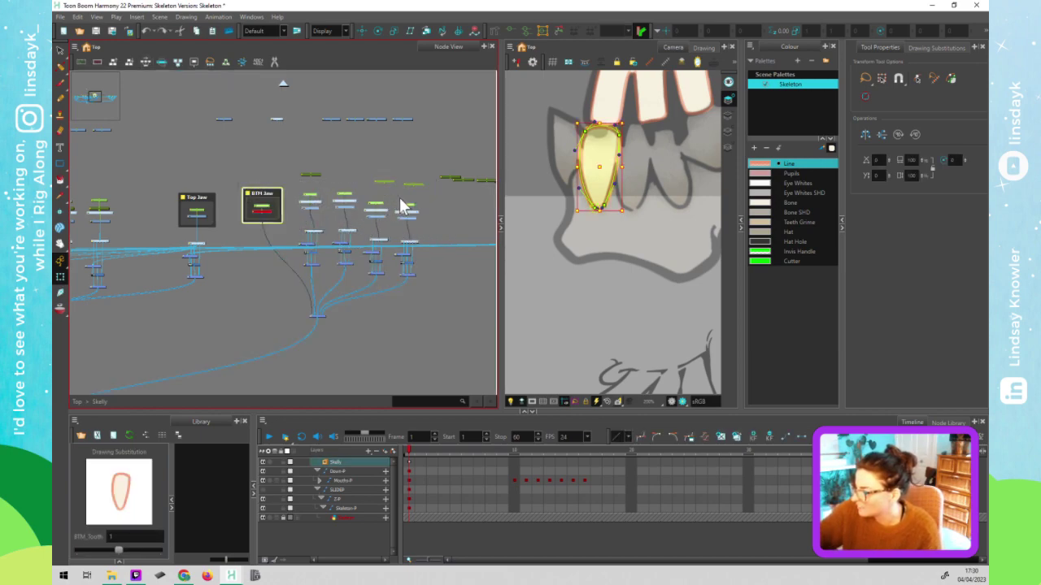
pyautogui.click(150, 56)
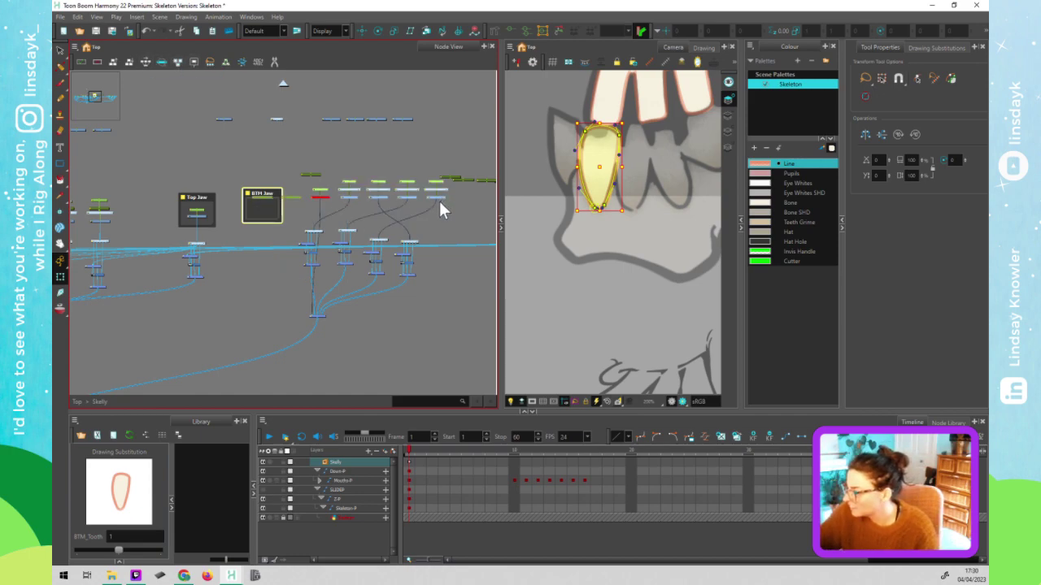
pyautogui.hotkey('ctrl', 'z')
pyautogui.hotkey('ctrl', 'z')
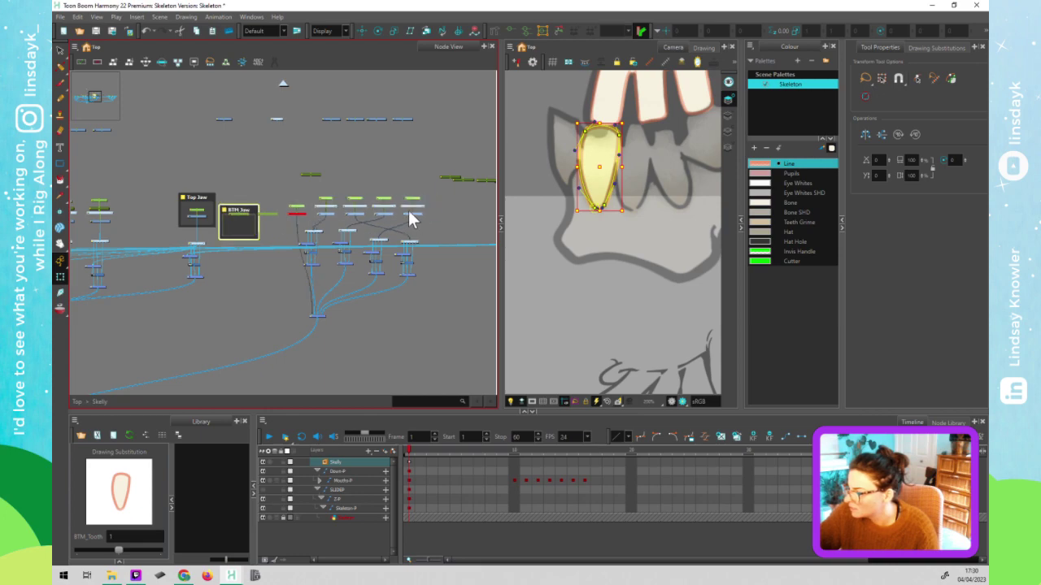
pyautogui.hotkey('ctrl', 'z')
pyautogui.hotkey('ctrl', 'z')
pyautogui.hotkey('ctrl', 'z')
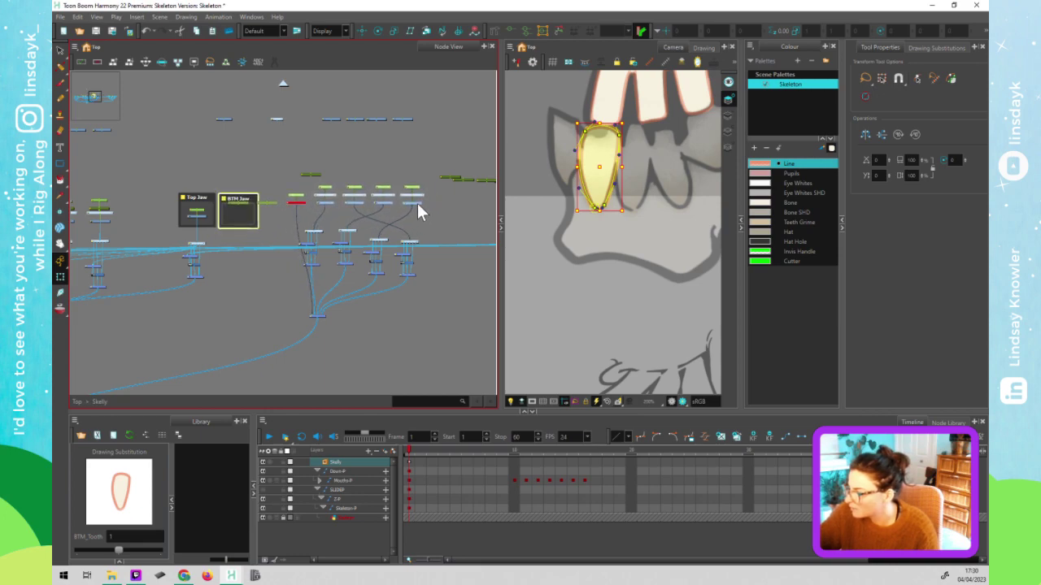
# - Rearrange the upper node groups of the four lower teeth so each sits above its own connected network
pyautogui.click(376, 196)
pyautogui.click(356, 187)
pyautogui.moveTo(358, 205)
pyautogui.mouseDown()
pyautogui.moveTo(363, 193)
pyautogui.moveTo(446, 206)
pyautogui.mouseUp()
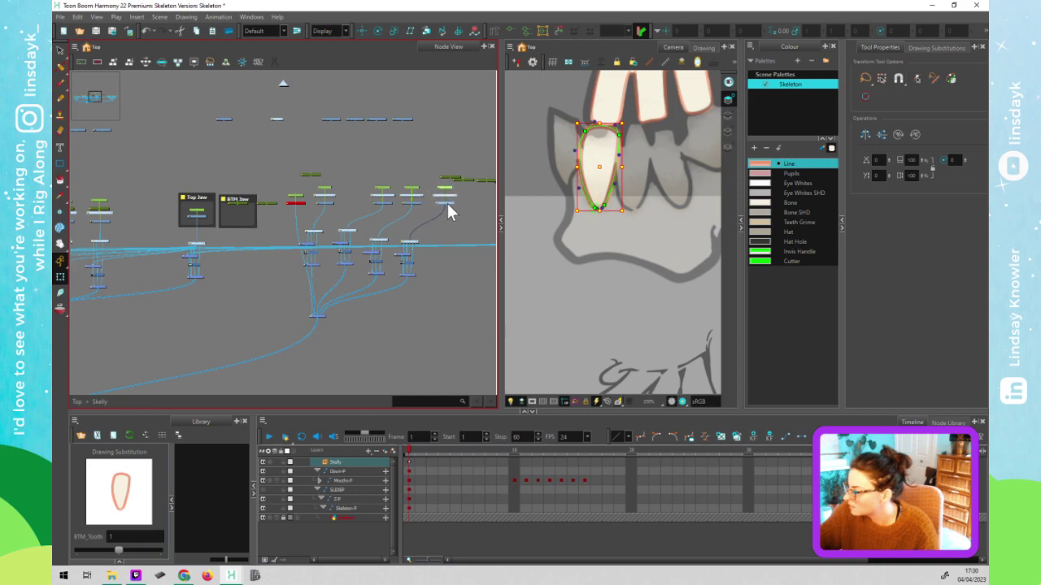
pyautogui.click(451, 215)
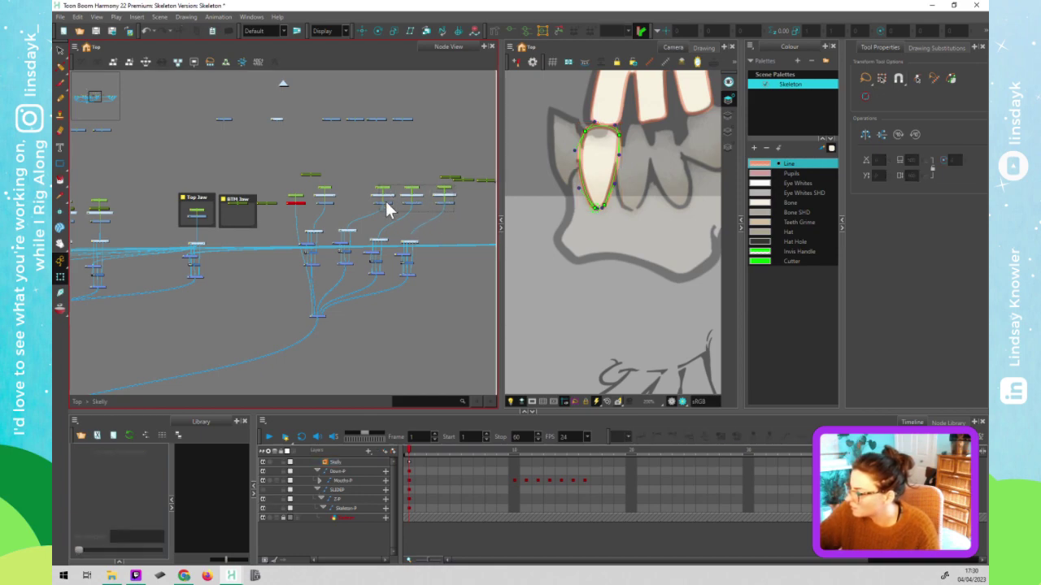
pyautogui.moveTo(386, 204); pyautogui.dragTo(356, 205)
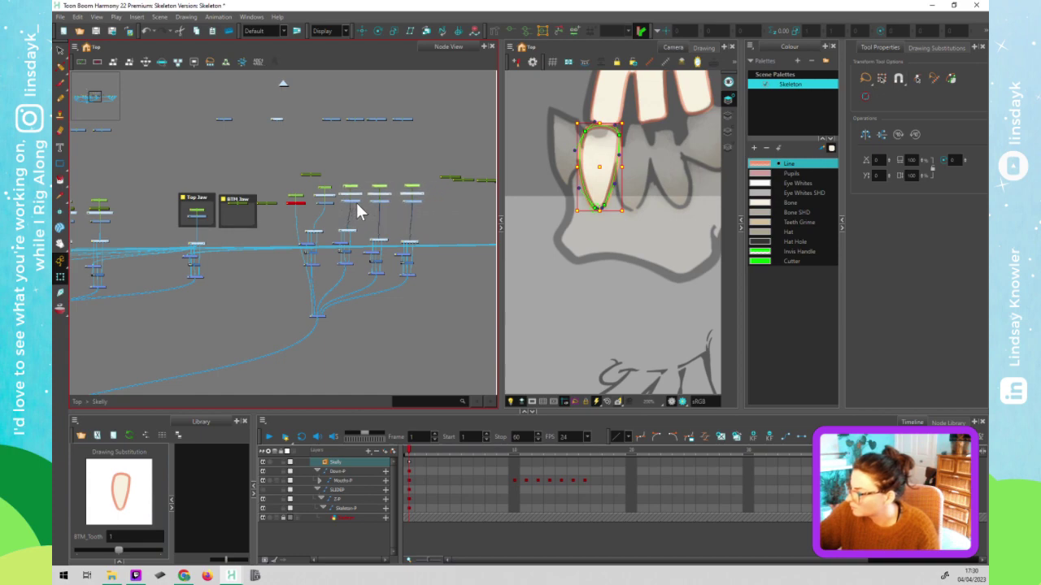
pyautogui.click(440, 264)
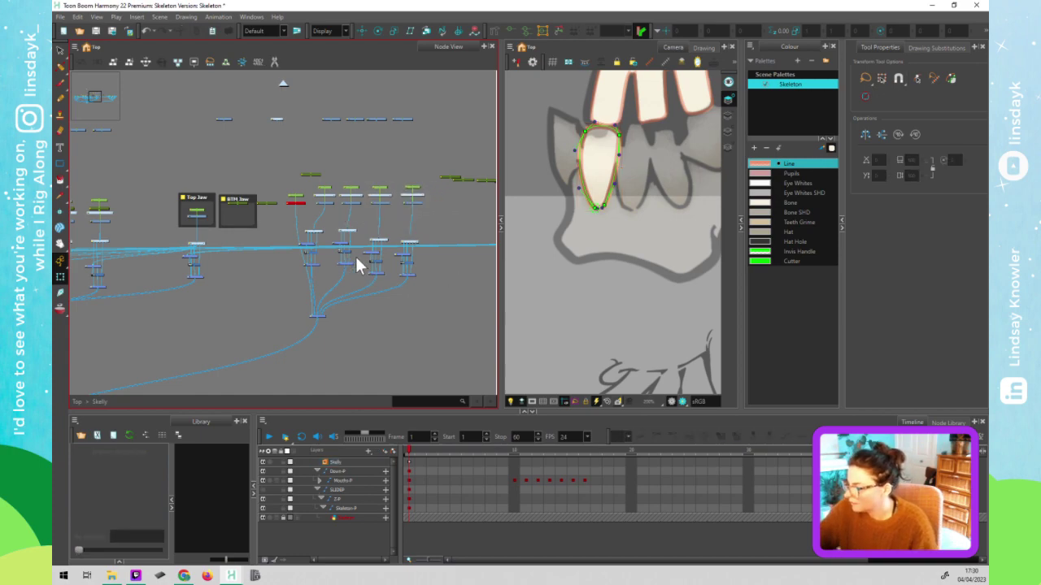
pyautogui.moveTo(328, 202); pyautogui.dragTo(320, 203)
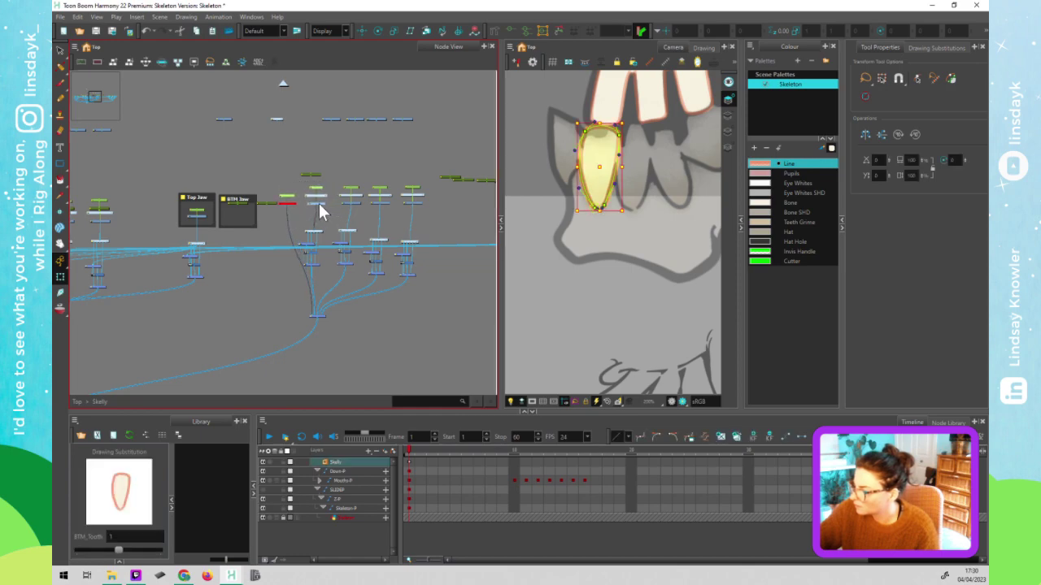
# - Move the two loose pegs above the BTM Jaw backdrop and place the lower jaw drawing with its peg back inside it
pyautogui.click(267, 206)
pyautogui.moveTo(271, 185); pyautogui.dragTo(271, 163)
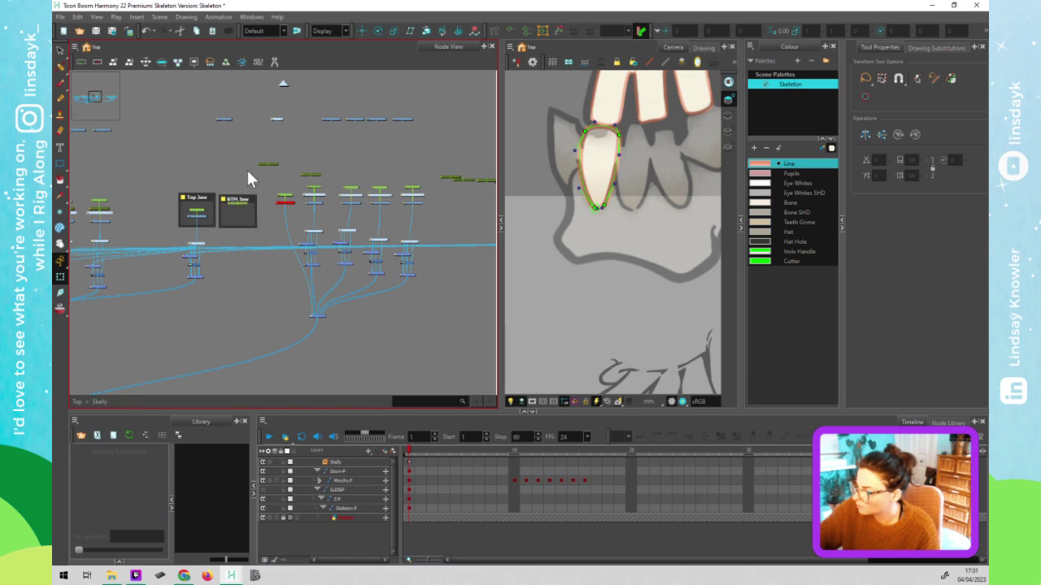
pyautogui.moveTo(289, 187)
pyautogui.mouseDown()
pyautogui.moveTo(290, 211)
pyautogui.moveTo(242, 215)
pyautogui.mouseUp()
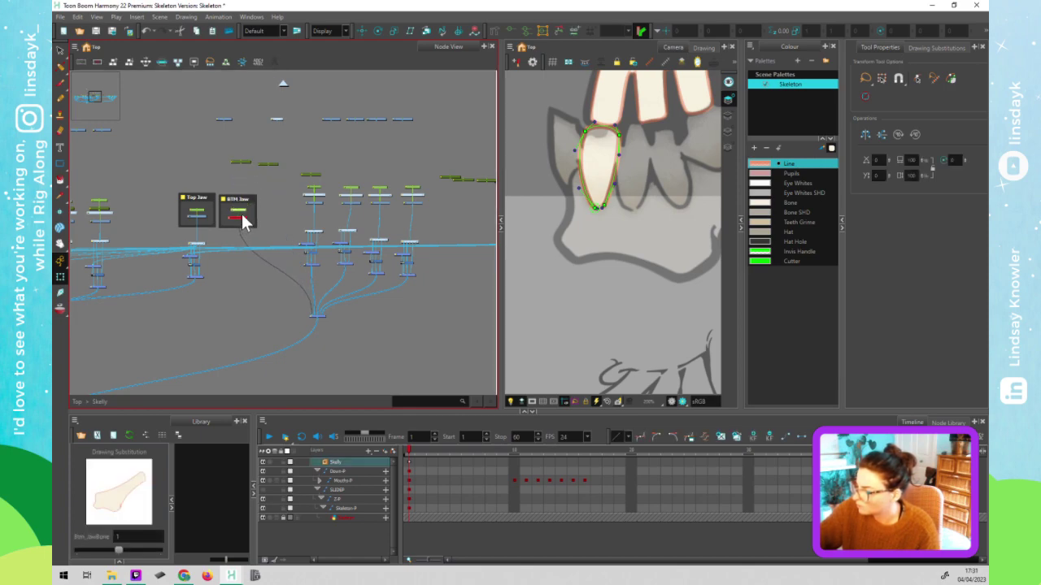
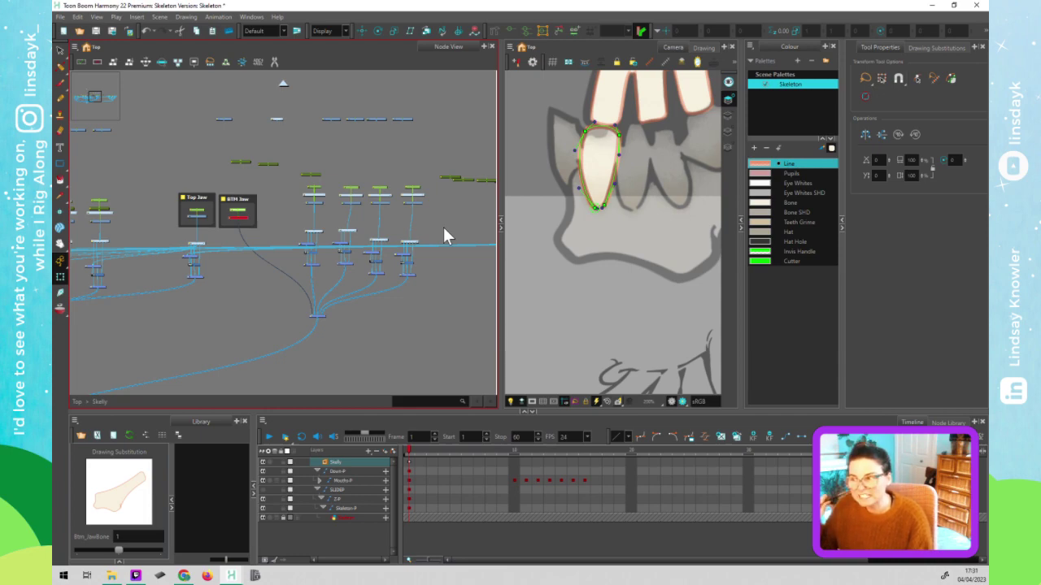
# - Align the lower nodes of the last lower teeth with the others, and line up the third loose peg beside the other two
pyautogui.moveTo(383, 238)
pyautogui.mouseDown()
pyautogui.moveTo(383, 227)
pyautogui.moveTo(413, 229)
pyautogui.mouseUp()
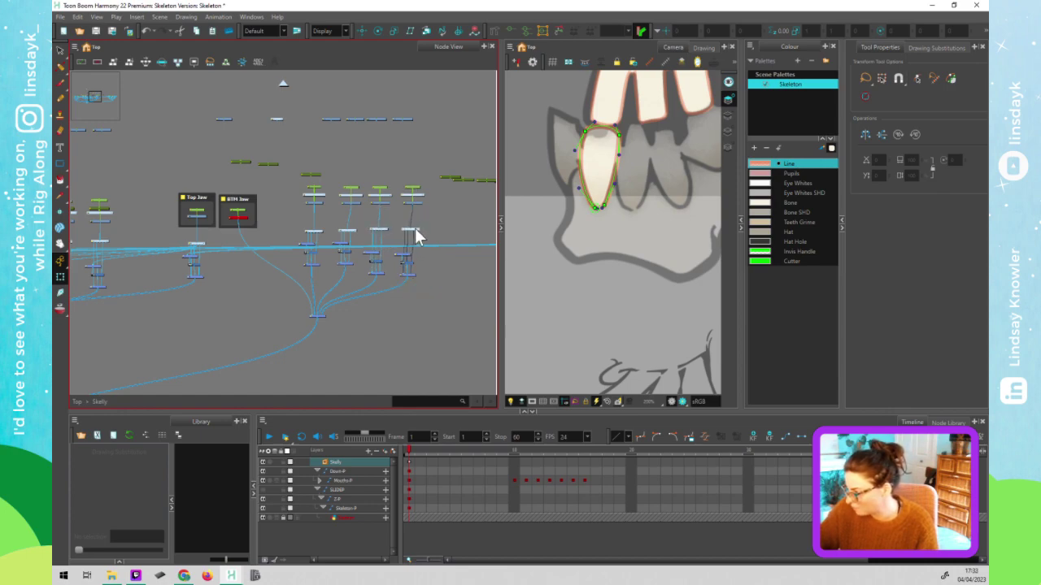
pyautogui.moveTo(426, 284); pyautogui.dragTo(382, 266)
pyautogui.click(423, 274)
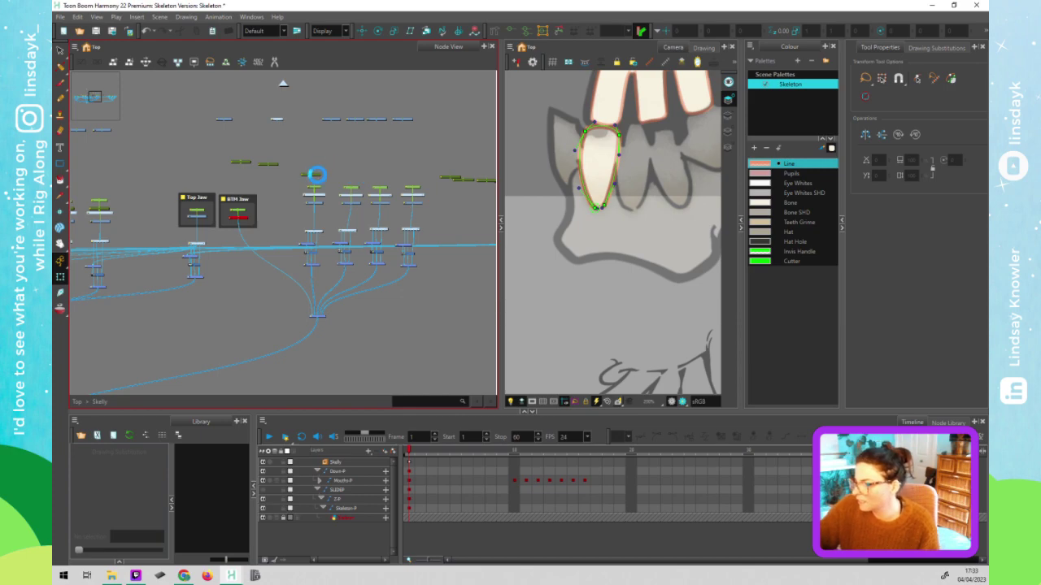
pyautogui.moveTo(313, 174); pyautogui.dragTo(302, 160)
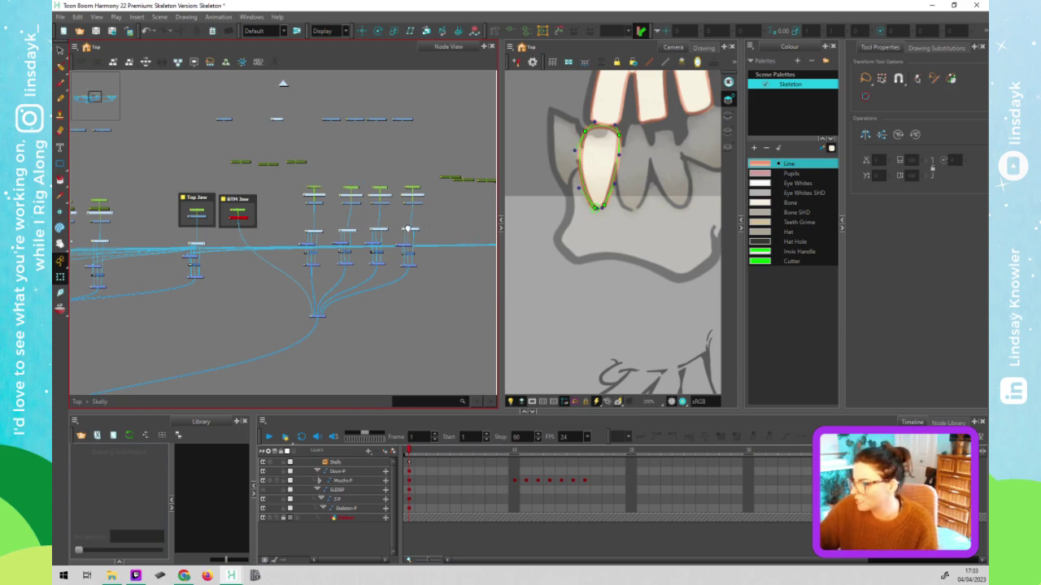
# - Nudge the upper nodes of all four lower teeth down, closer to their lower networks
pyautogui.moveTo(465, 237); pyautogui.dragTo(412, 218)
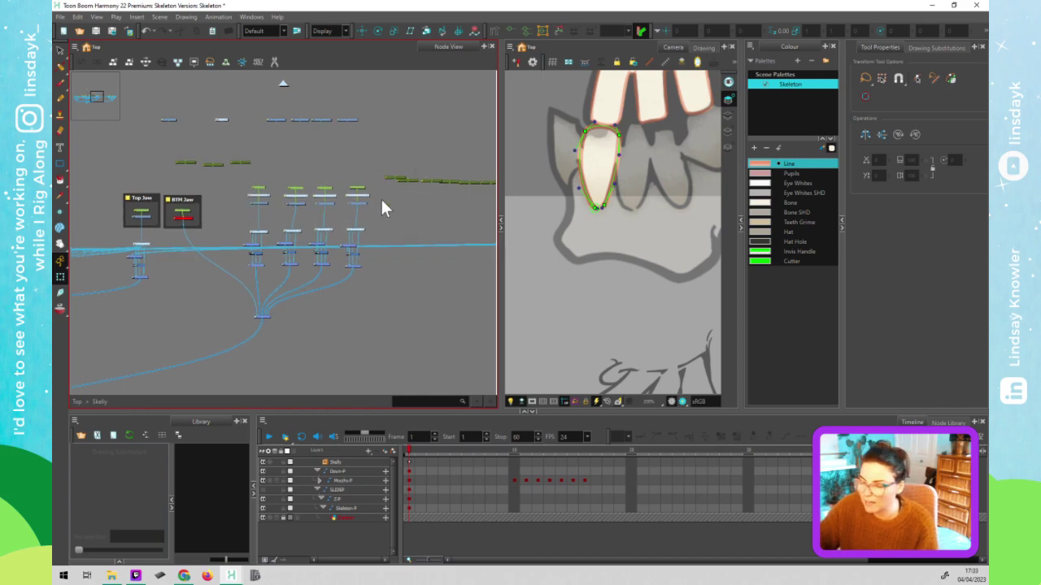
pyautogui.moveTo(248, 187); pyautogui.dragTo(371, 224)
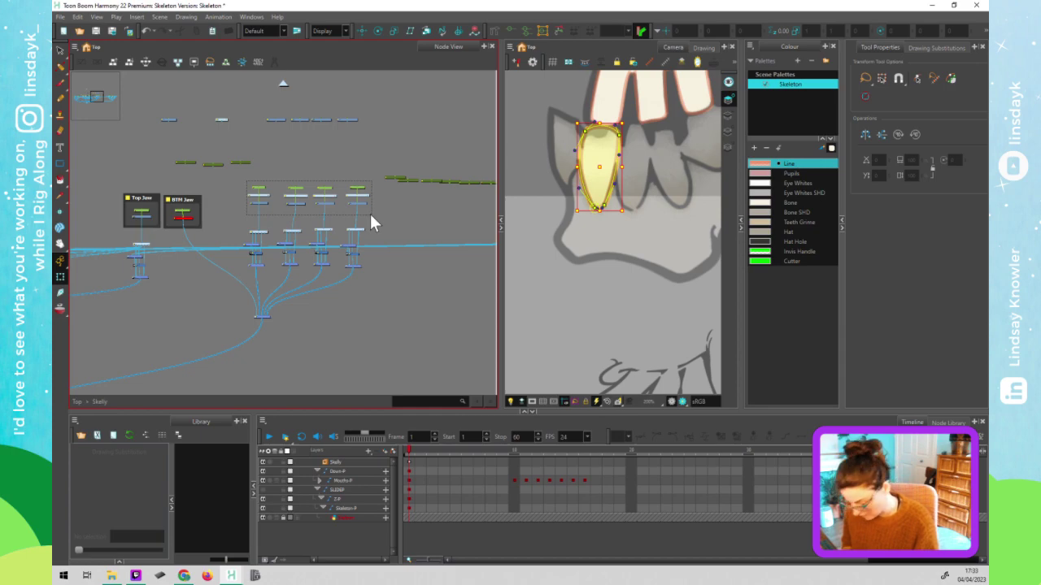
pyautogui.press('Down')
pyautogui.press('Down')
pyautogui.press('Down')
pyautogui.press('Down')
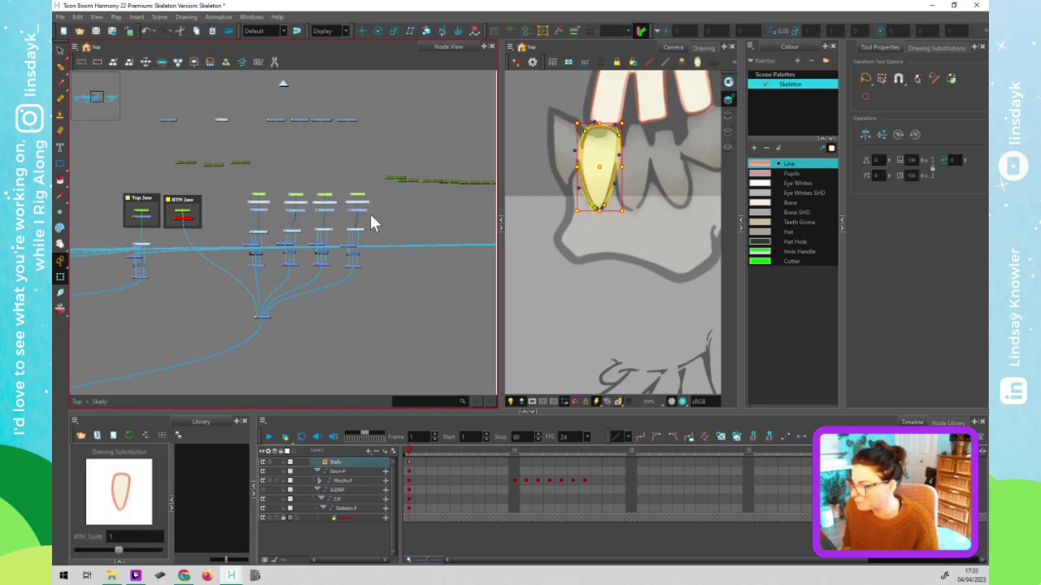
pyautogui.press('Left')
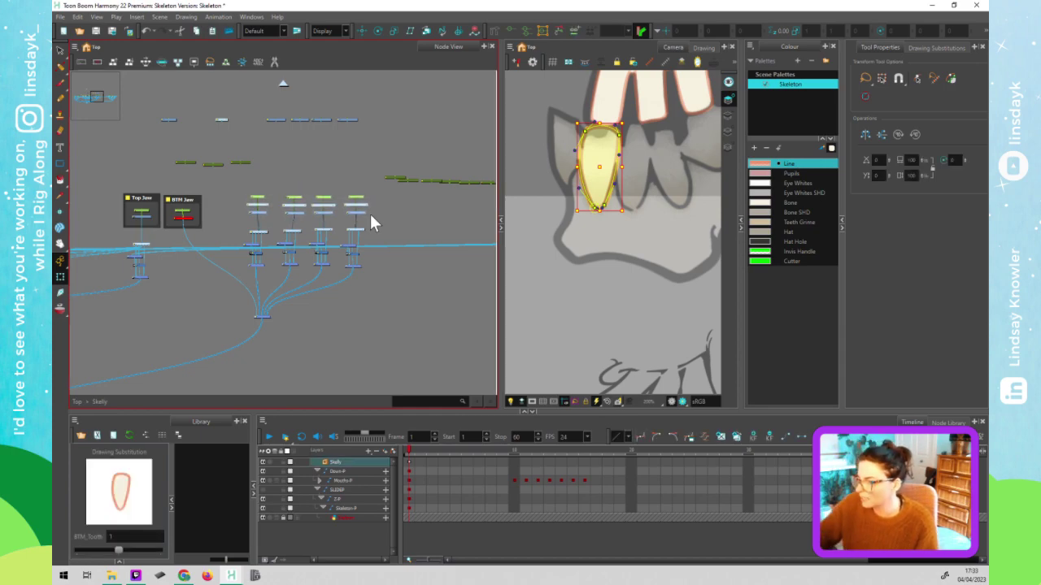
# - Move three Static-Transformation nodes out of the loose row and place them above the second, third and fourth lower teeth's pegs
pyautogui.click(288, 221)
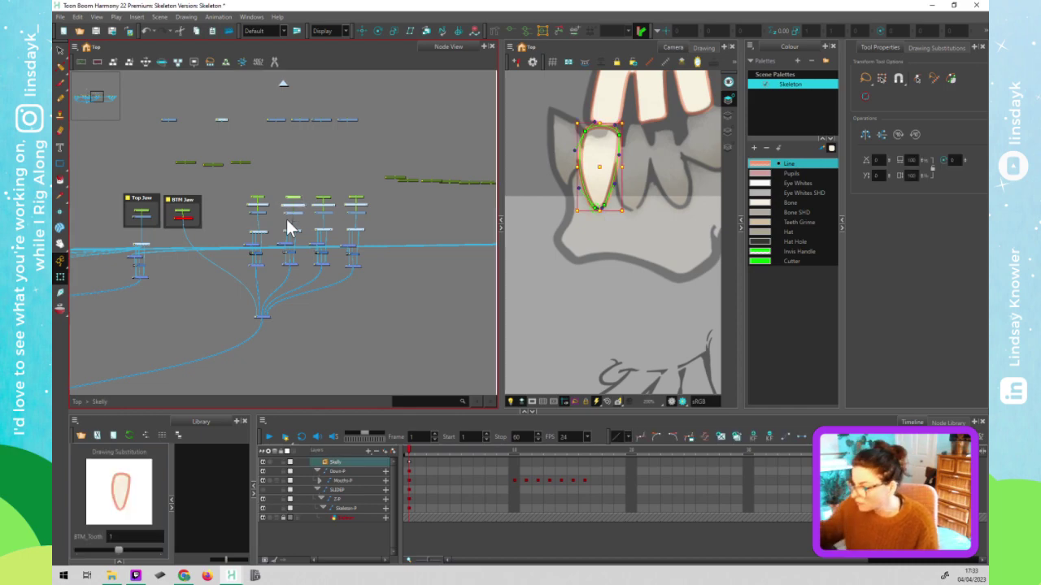
pyautogui.moveTo(398, 179); pyautogui.dragTo(298, 189)
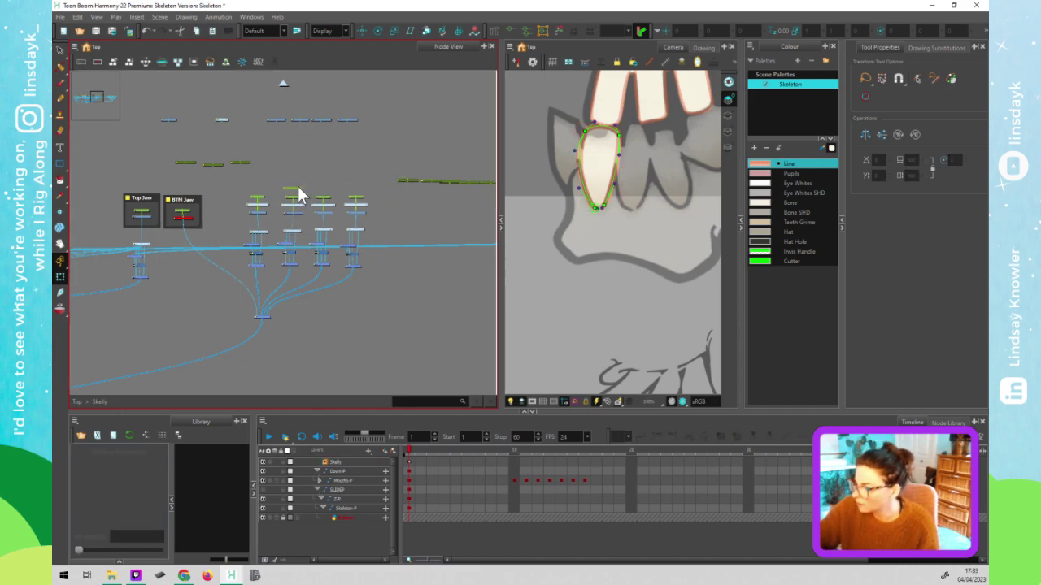
pyautogui.moveTo(411, 183); pyautogui.dragTo(330, 186)
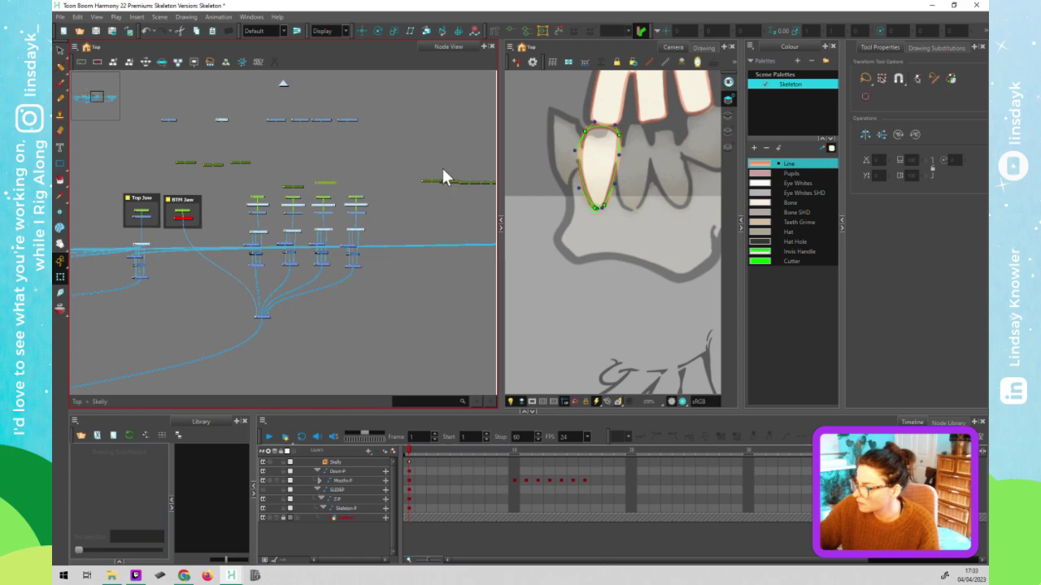
pyautogui.moveTo(433, 180); pyautogui.dragTo(357, 180)
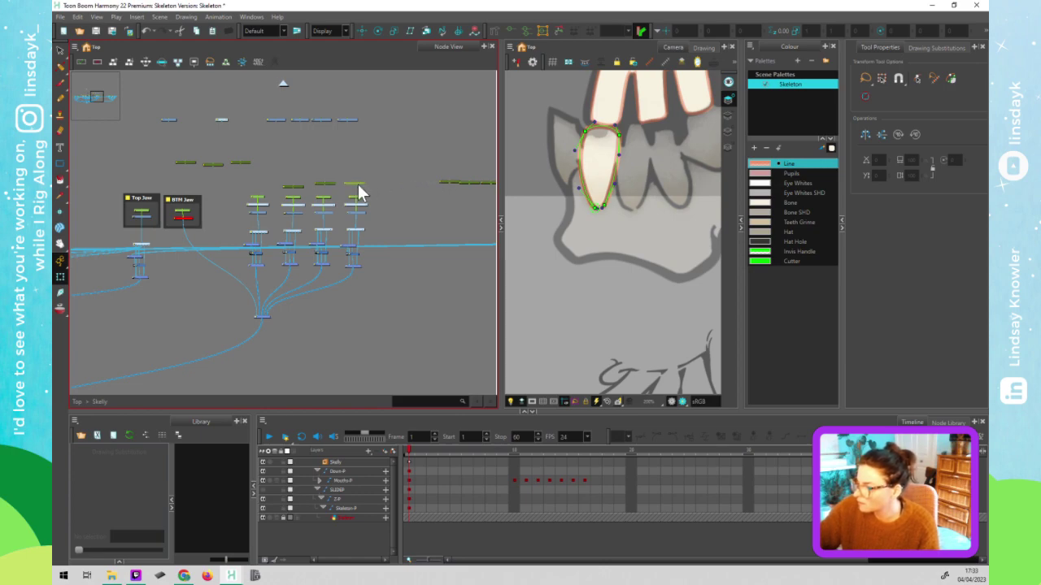
# - Raise the pegs of the second, third and fourth lower teeth and insert a Static-Transformation node beneath each one
pyautogui.click(360, 202)
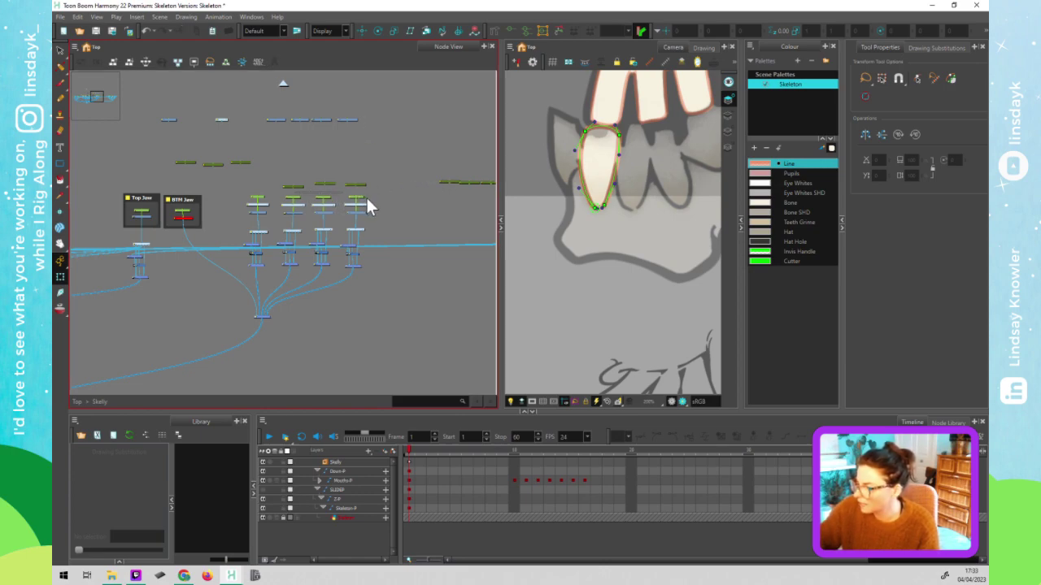
pyautogui.moveTo(361, 196); pyautogui.dragTo(360, 171)
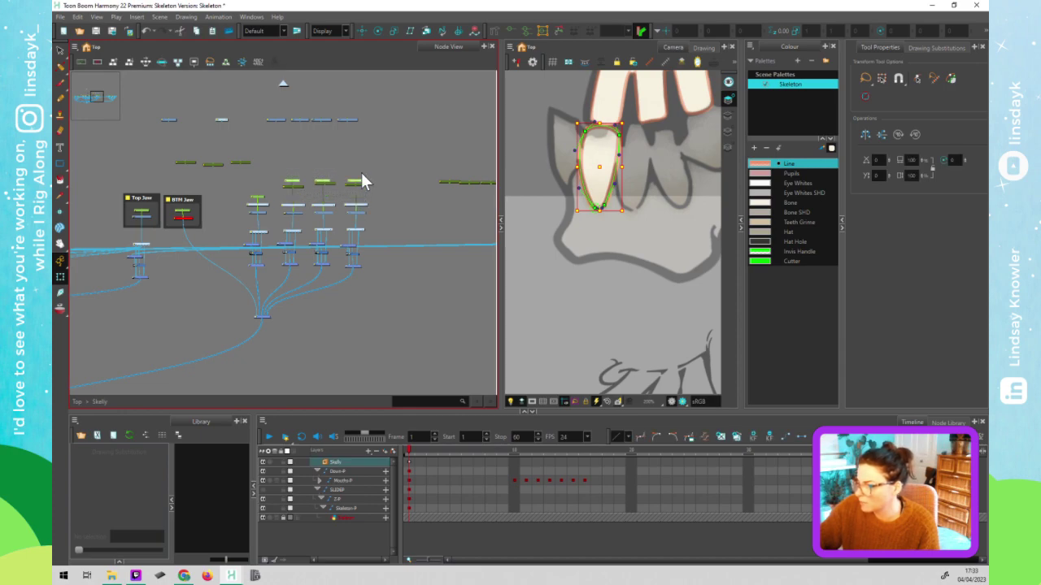
pyautogui.click(378, 187)
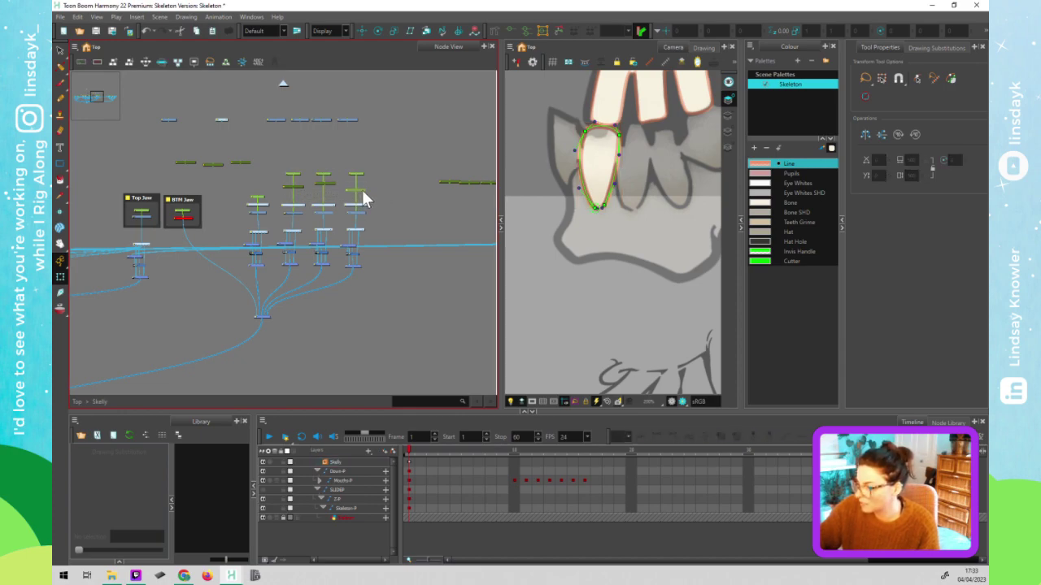
pyautogui.moveTo(330, 181); pyautogui.dragTo(299, 193)
pyautogui.click(339, 198)
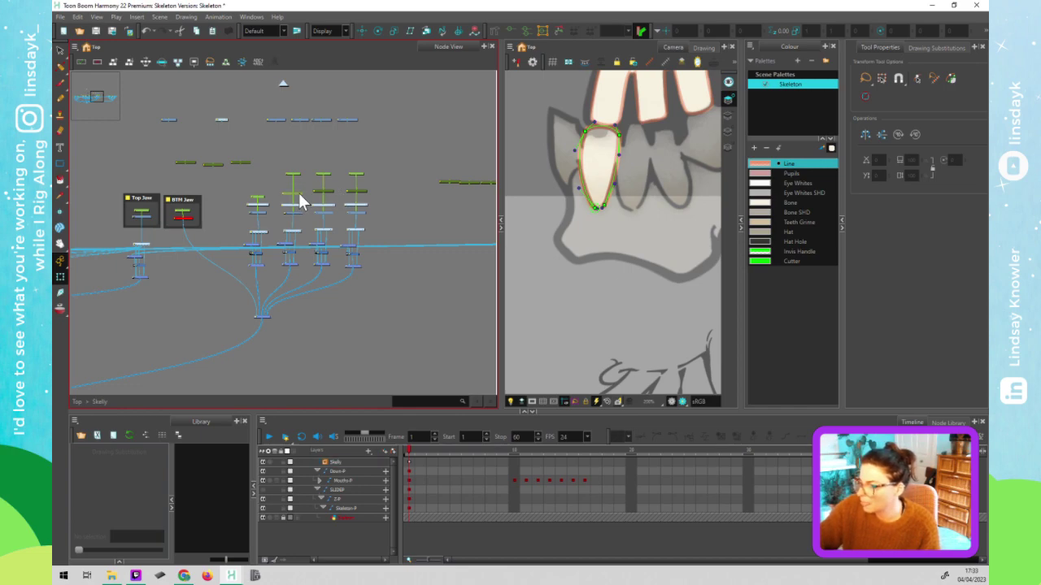
# - Bring the three raised lower-tooth pegs back down, close above their Static-Transformation nodes
pyautogui.click(361, 172)
pyautogui.moveTo(361, 180); pyautogui.dragTo(370, 182)
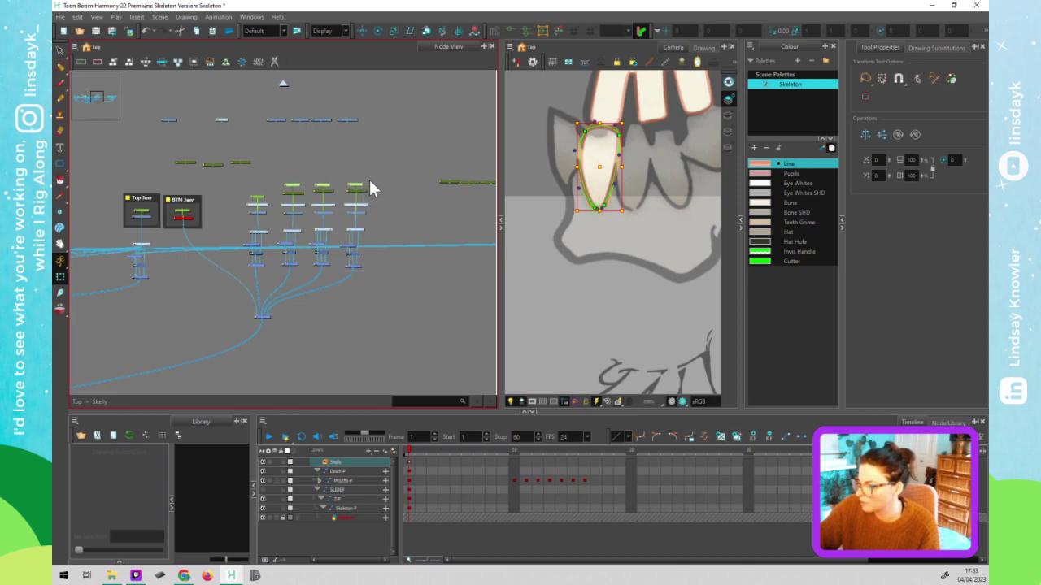
pyautogui.moveTo(292, 172); pyautogui.dragTo(374, 194)
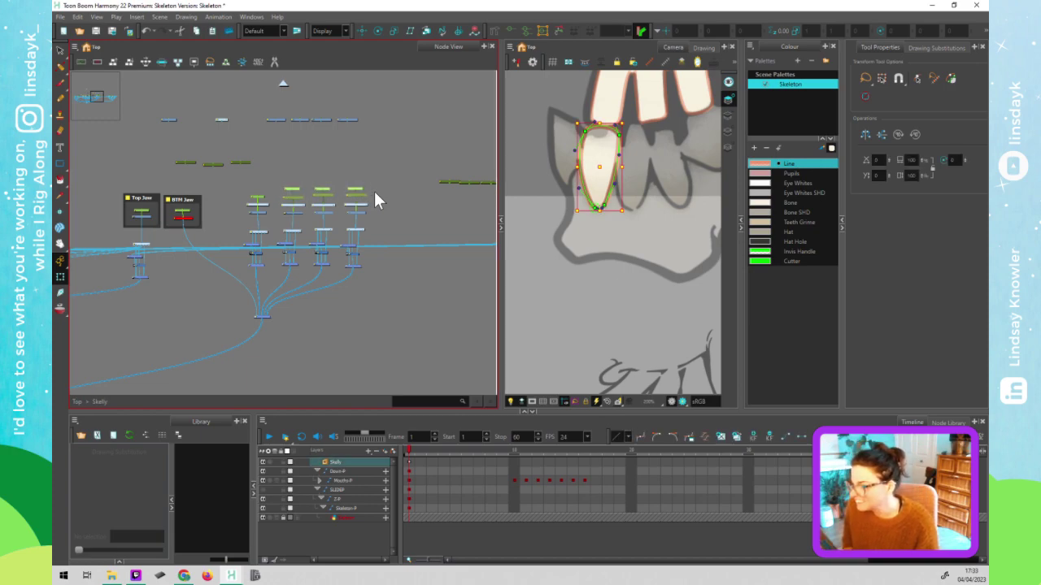
pyautogui.click(391, 202)
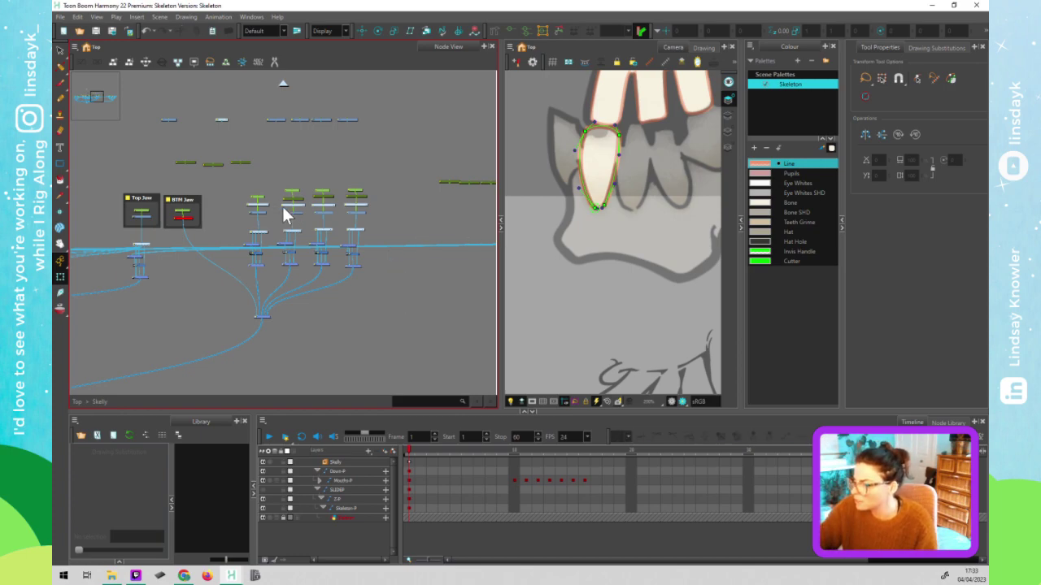
# - Move the second lower tooth's Static-Transformation node beneath the first tooth's peg and align that peg with the others
pyautogui.click(258, 197)
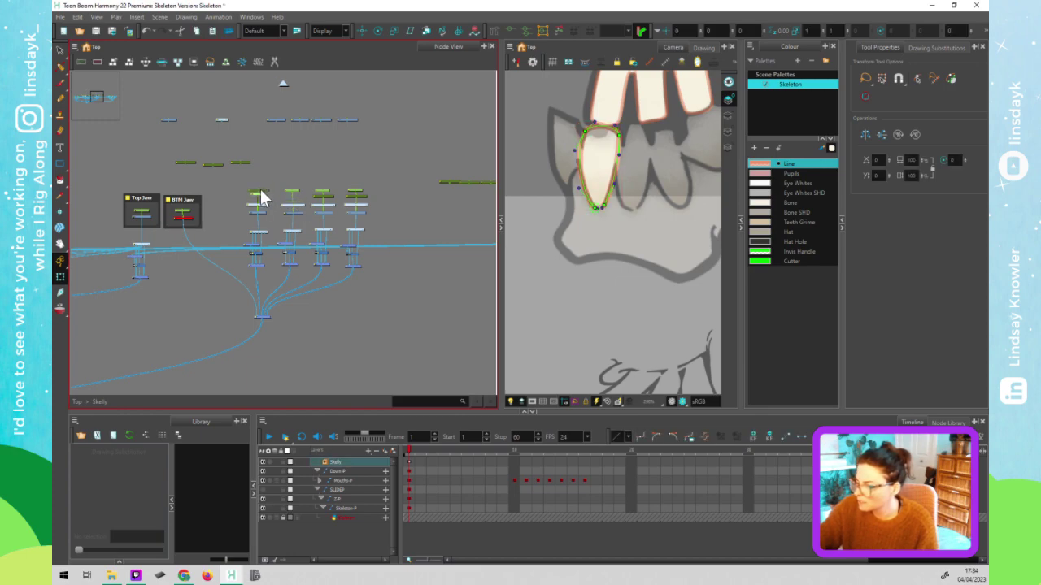
pyautogui.click(264, 196)
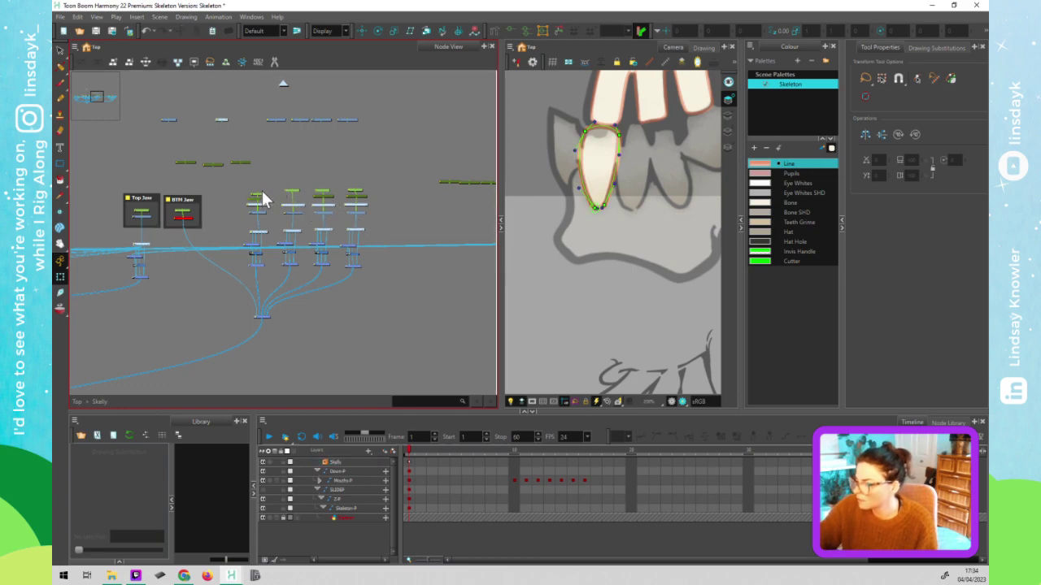
pyautogui.click(262, 198)
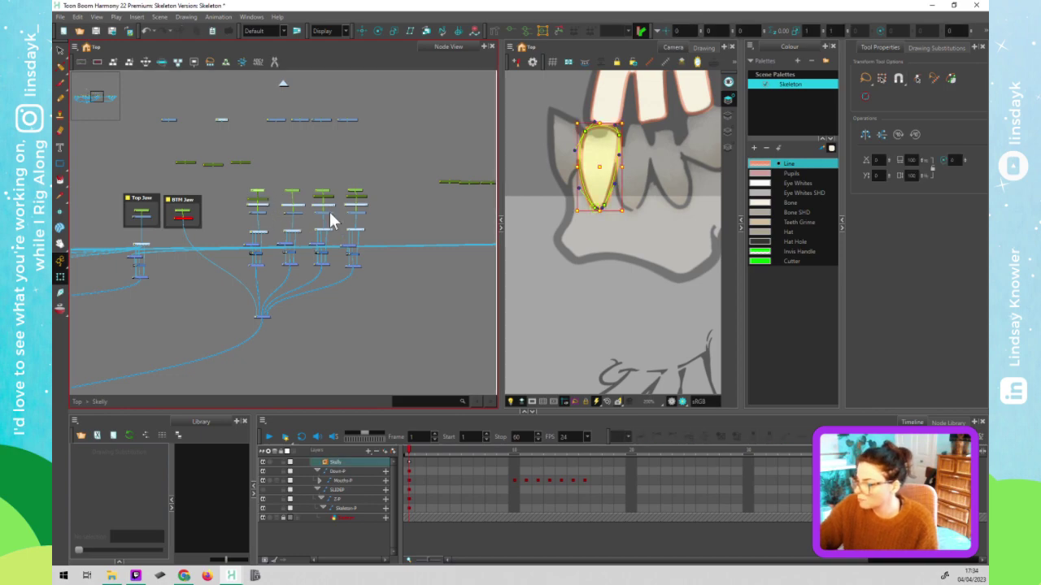
# - Move the first lower tooth to the front end of the lower jaw and rotate it slightly
pyautogui.scroll(2, 337, 221)
pyautogui.scroll(2, 350, 243)
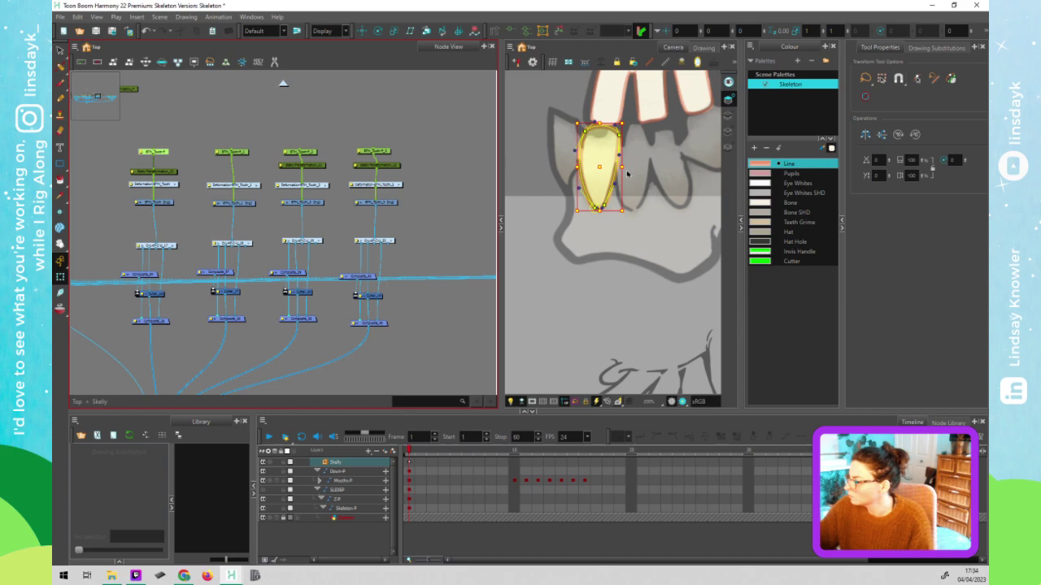
pyautogui.scroll(-3, 635, 145)
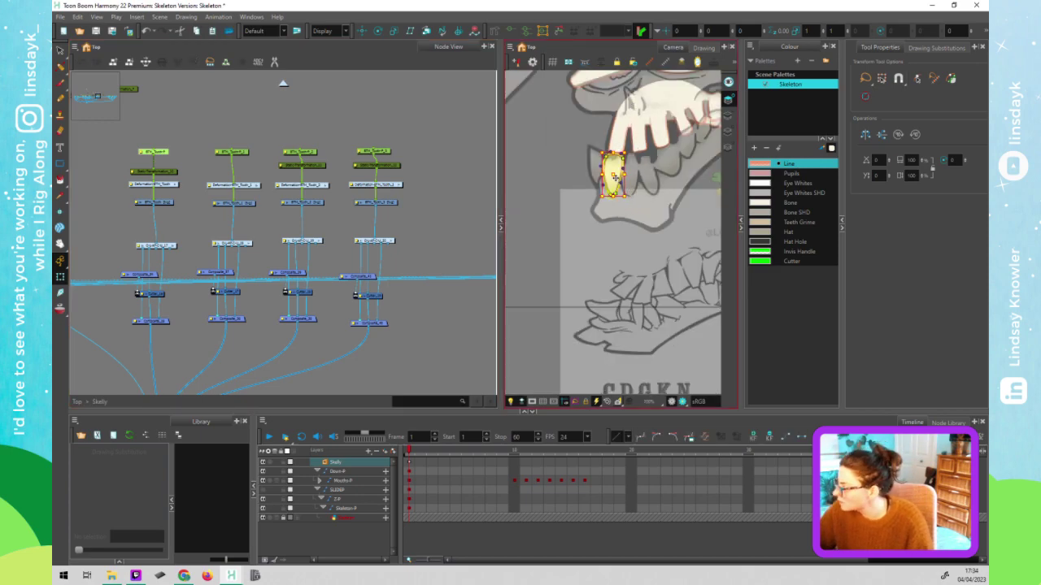
pyautogui.moveTo(612, 180); pyautogui.dragTo(598, 161)
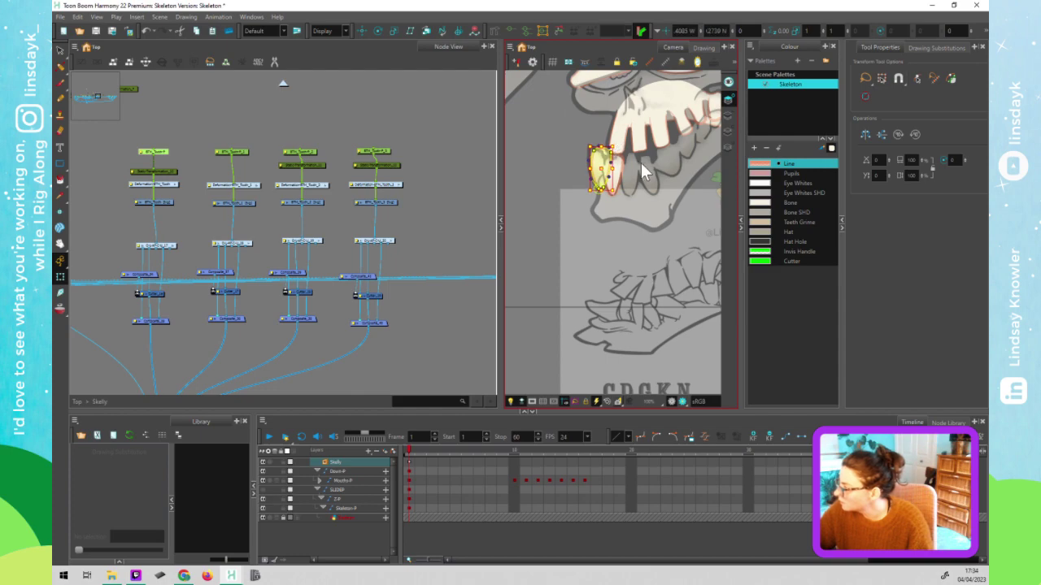
pyautogui.scroll(-1, 661, 196)
pyautogui.scroll(3, 662, 196)
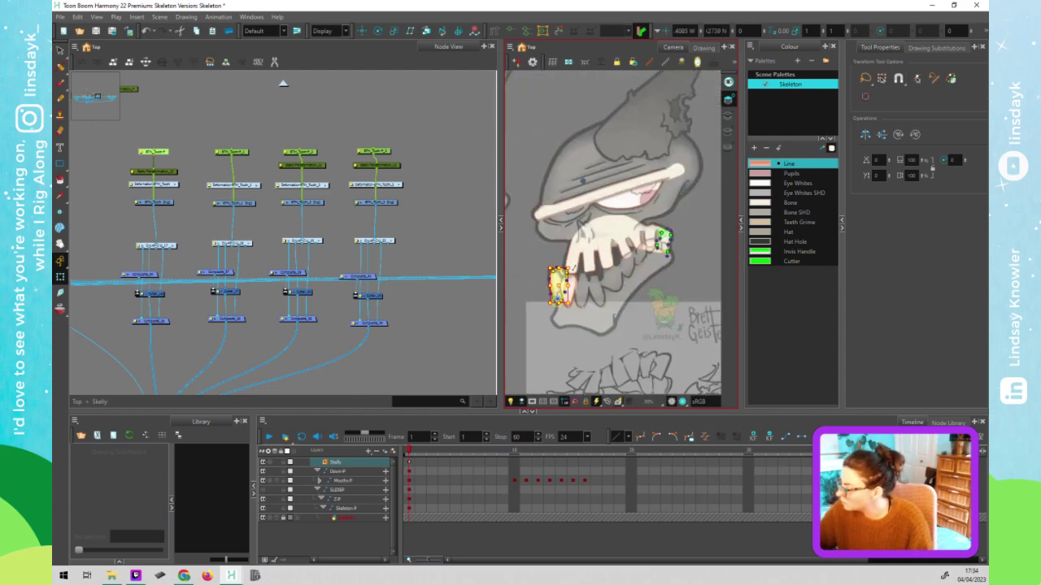
pyautogui.moveTo(574, 267)
pyautogui.mouseDown()
pyautogui.moveTo(561, 268)
pyautogui.moveTo(579, 264)
pyautogui.mouseUp()
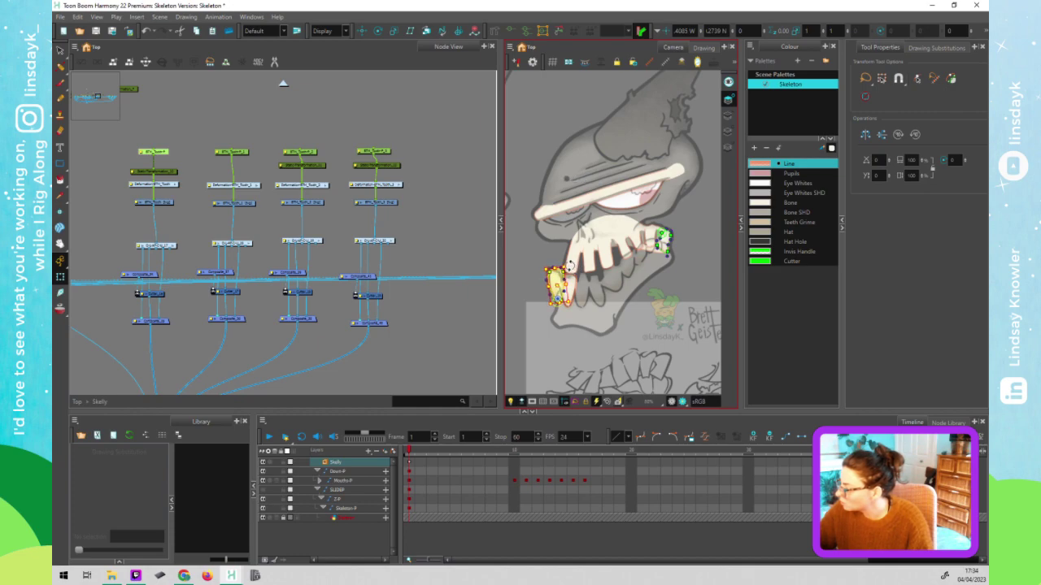
# - Move the third lower tooth through its peg so it sits beside the second tooth on the jaw
pyautogui.click(239, 150)
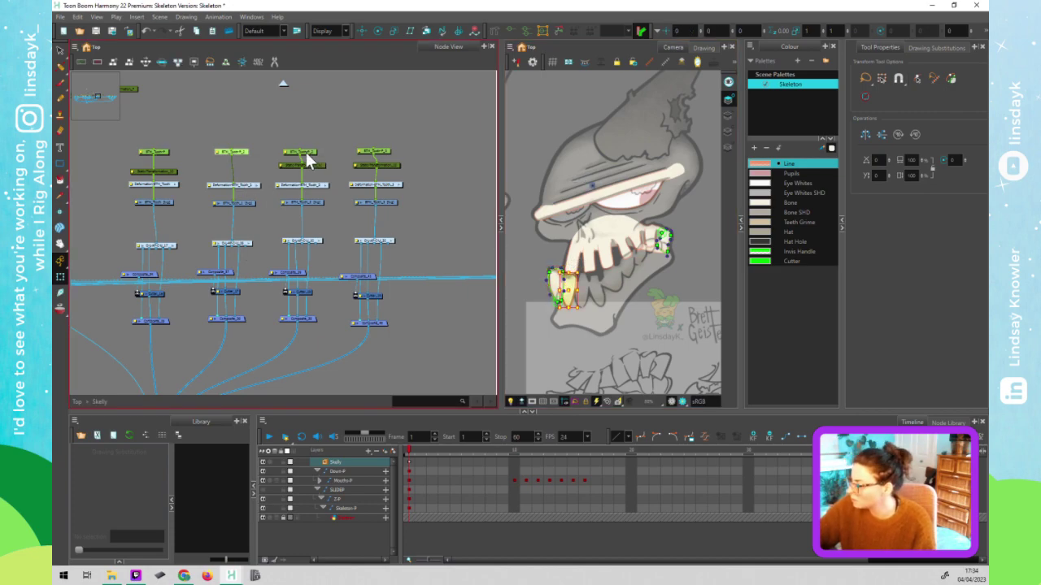
pyautogui.click(566, 286)
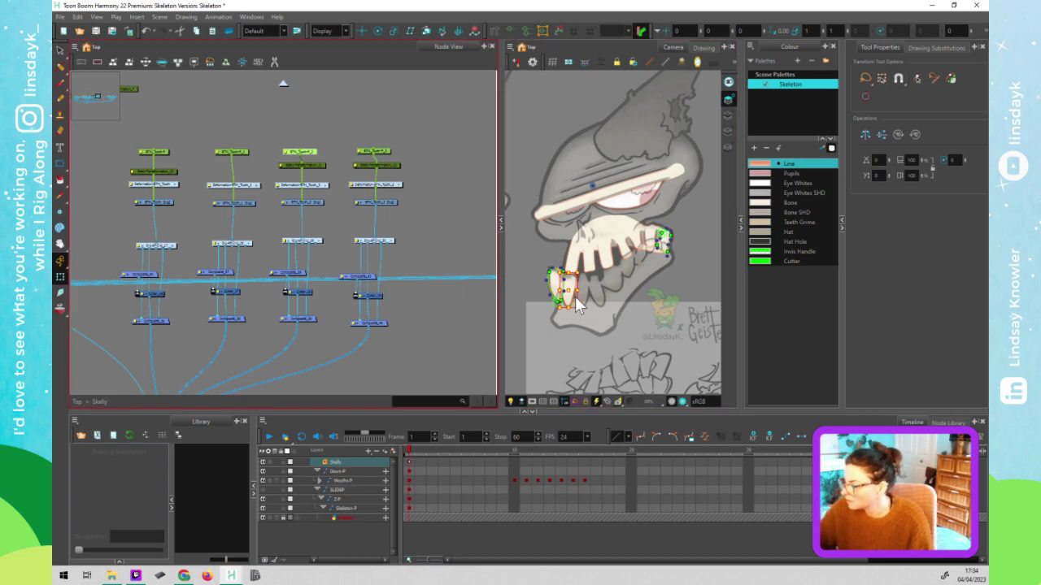
pyautogui.moveTo(567, 286); pyautogui.dragTo(586, 294)
# - Place the fourth lower tooth beside the third using its peg and tilt it about 25 degrees
pyautogui.click(385, 148)
pyautogui.click(584, 307)
pyautogui.moveTo(568, 293); pyautogui.dragTo(607, 292)
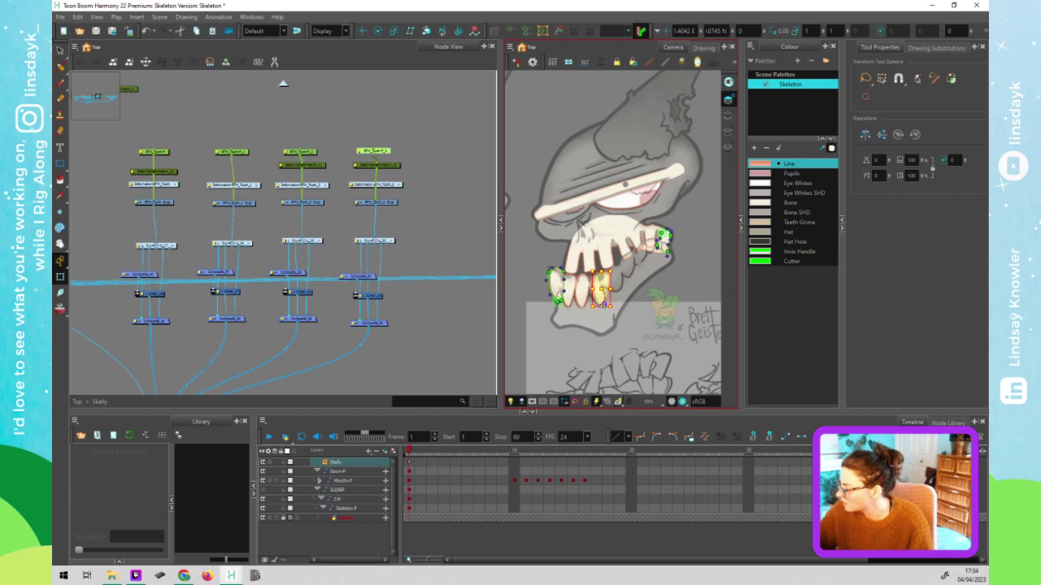
pyautogui.moveTo(617, 264); pyautogui.dragTo(600, 271)
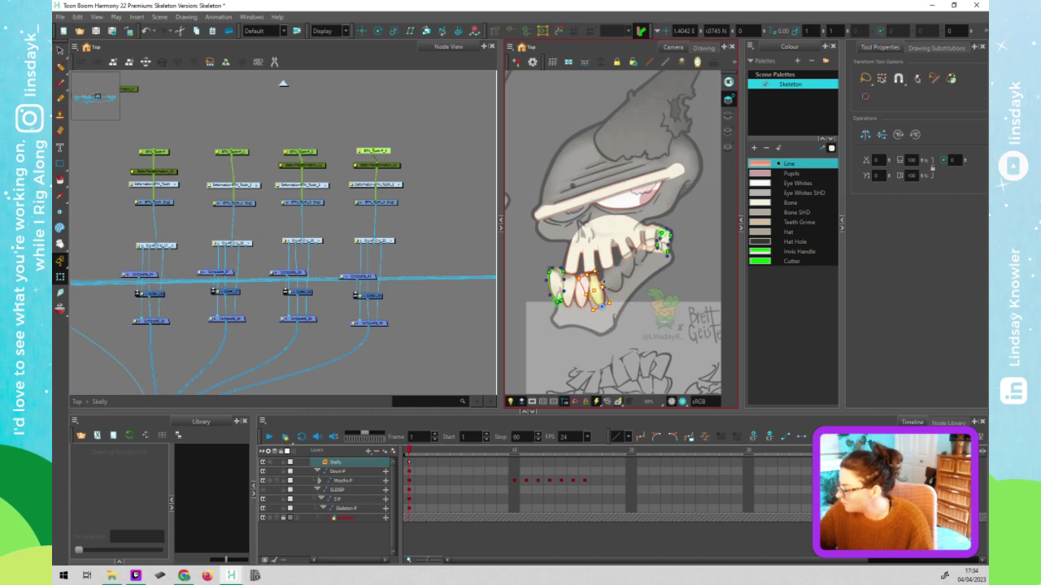
# - Nudge the tilted fourth tooth slightly away from the third to match the sketch, and deselect it
pyautogui.scroll(4, 597, 281)
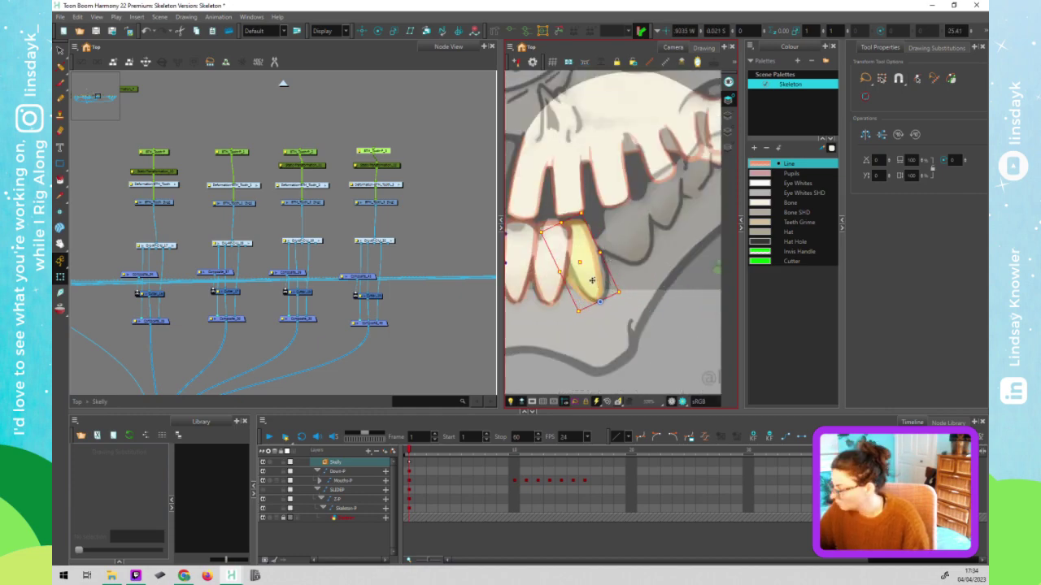
pyautogui.moveTo(591, 279); pyautogui.dragTo(596, 281)
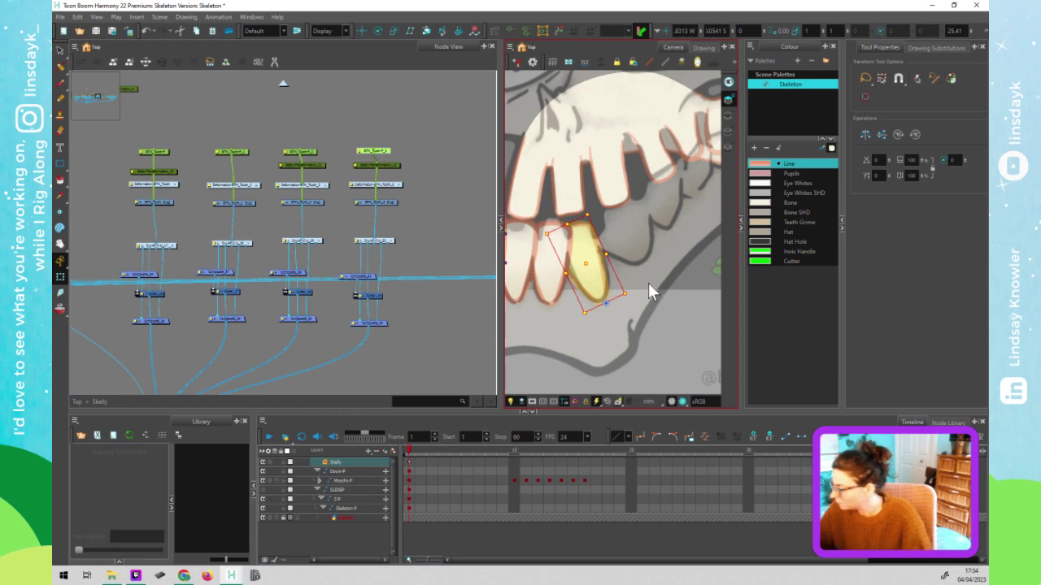
pyautogui.scroll(-4, 642, 277)
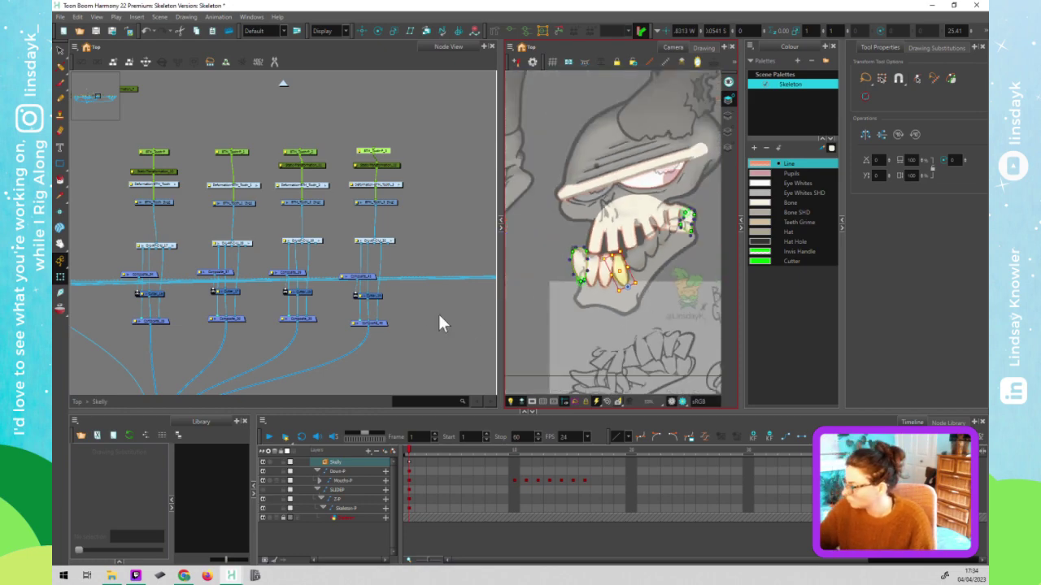
pyautogui.click(439, 323)
pyautogui.click(636, 311)
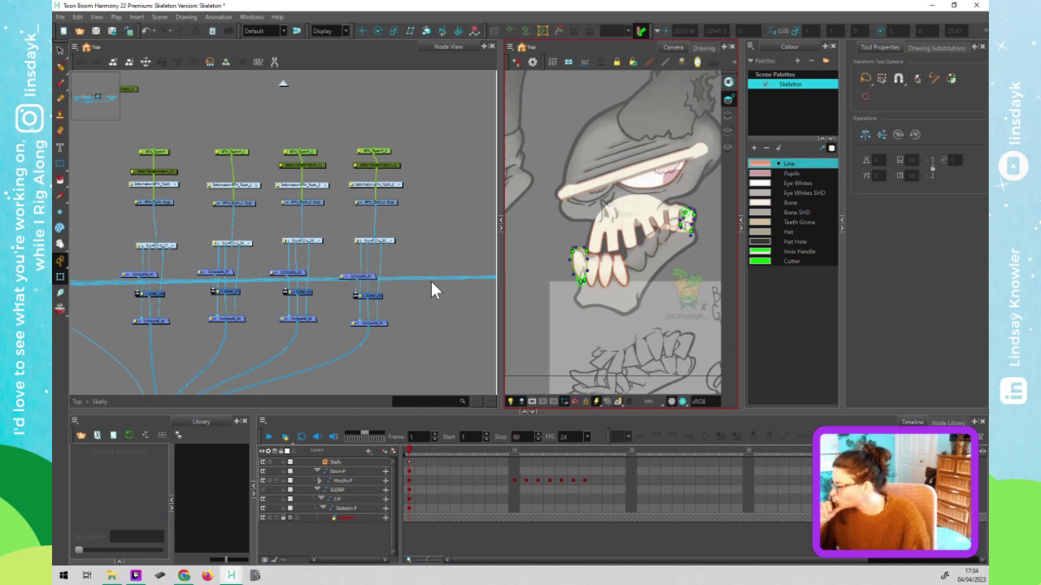
# - Check the pivot position of the fourth lower tooth's peg with the Rotate tool
pyautogui.click(390, 166)
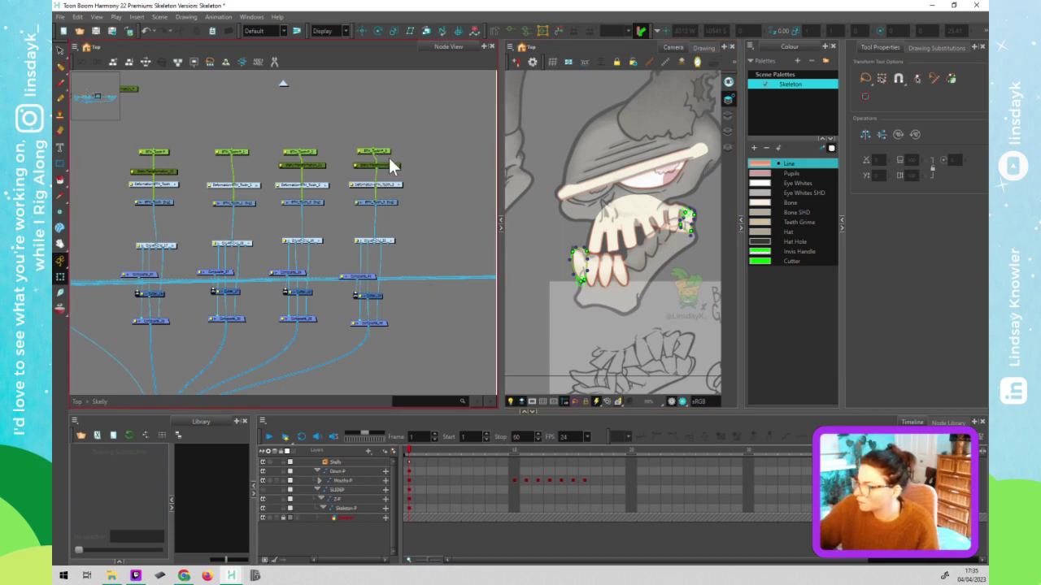
pyautogui.click(385, 153)
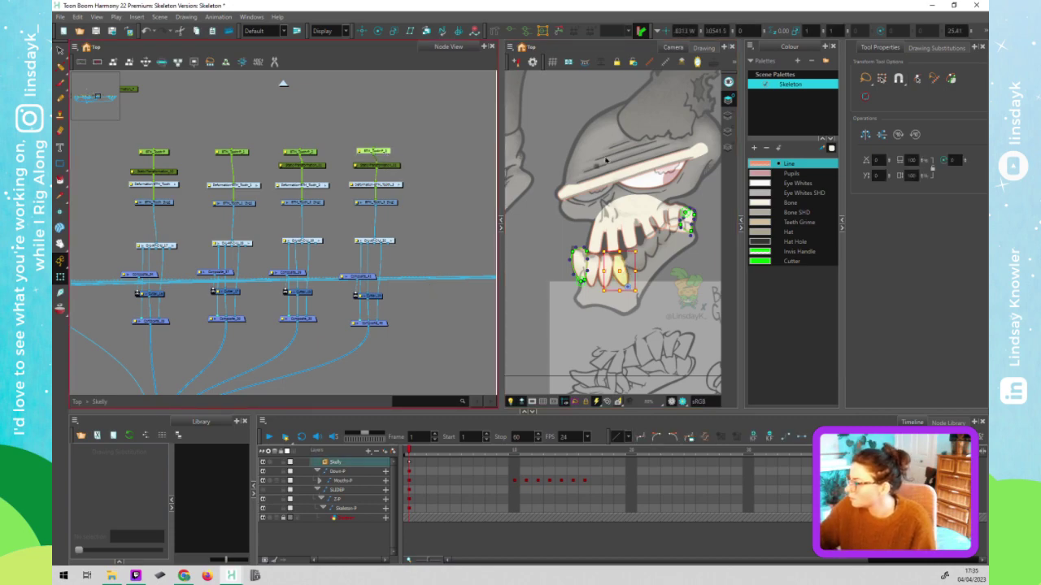
pyautogui.click(378, 31)
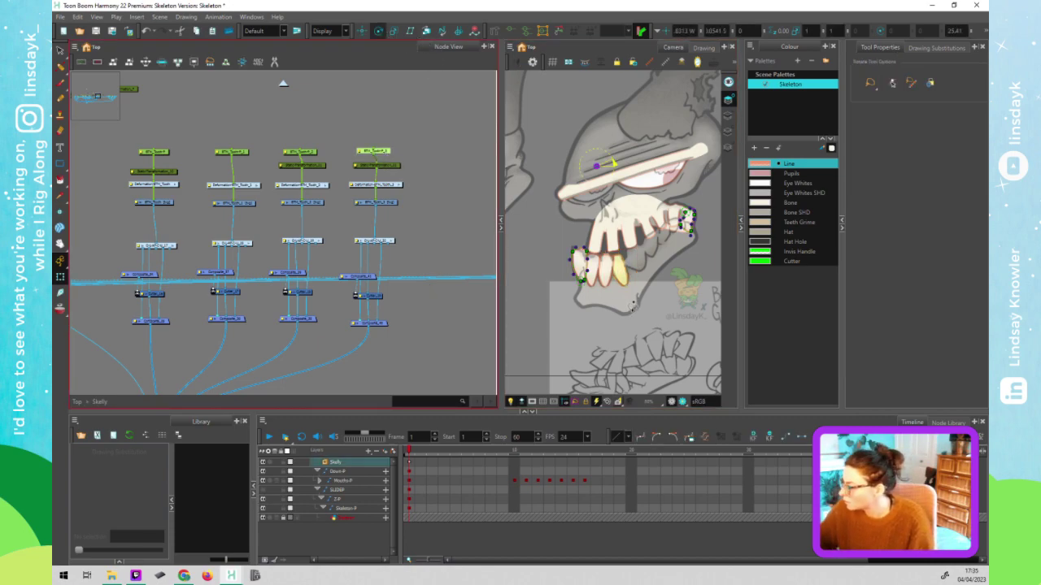
pyautogui.click(632, 303)
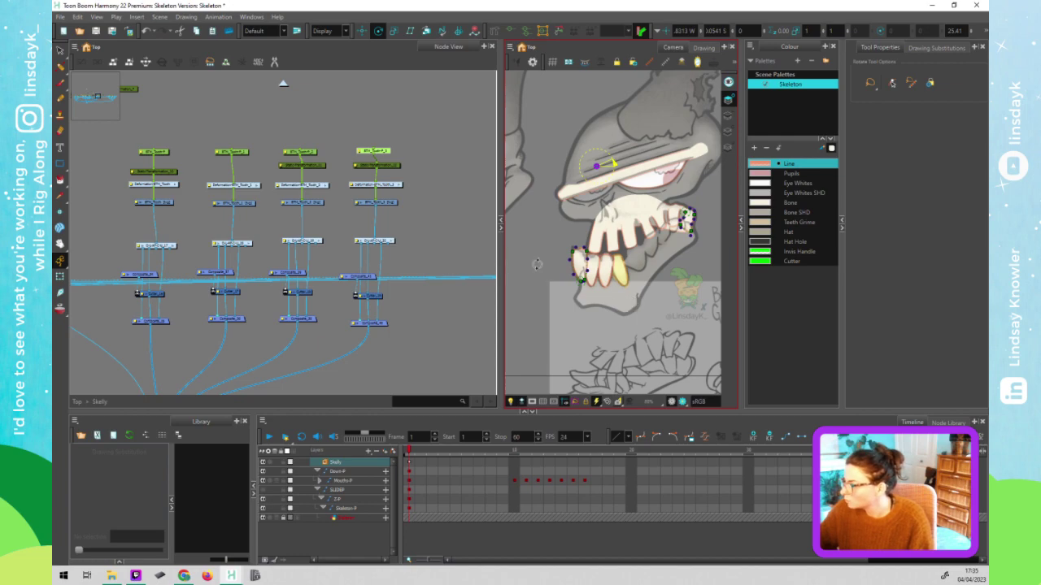
# - Bake the immediate parent's transformation into the lower teeth's three Static-Transformation nodes and reset the pegs above them
pyautogui.click(411, 197)
pyautogui.doubleClick(361, 166)
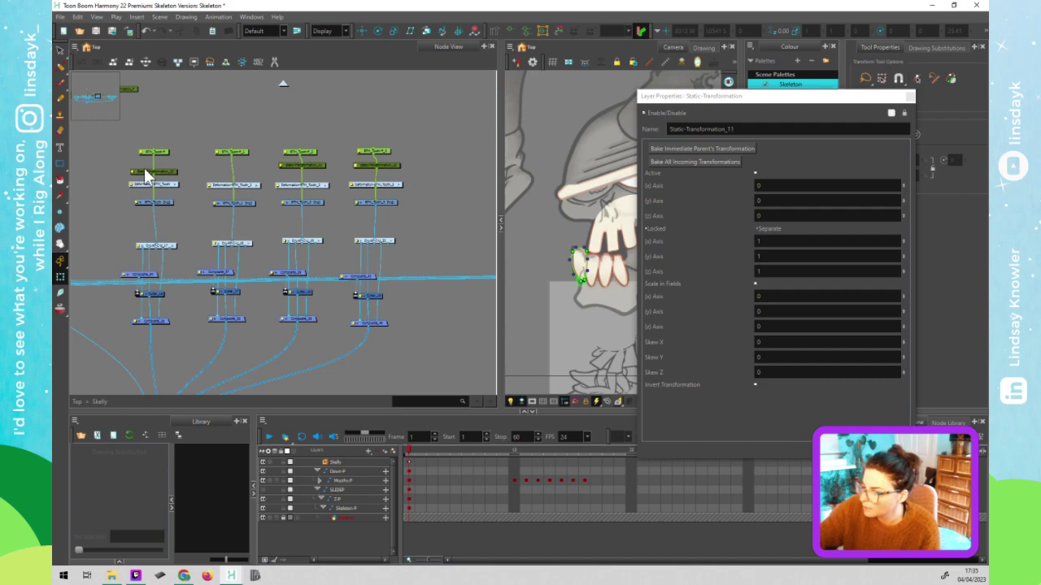
pyautogui.doubleClick(144, 169)
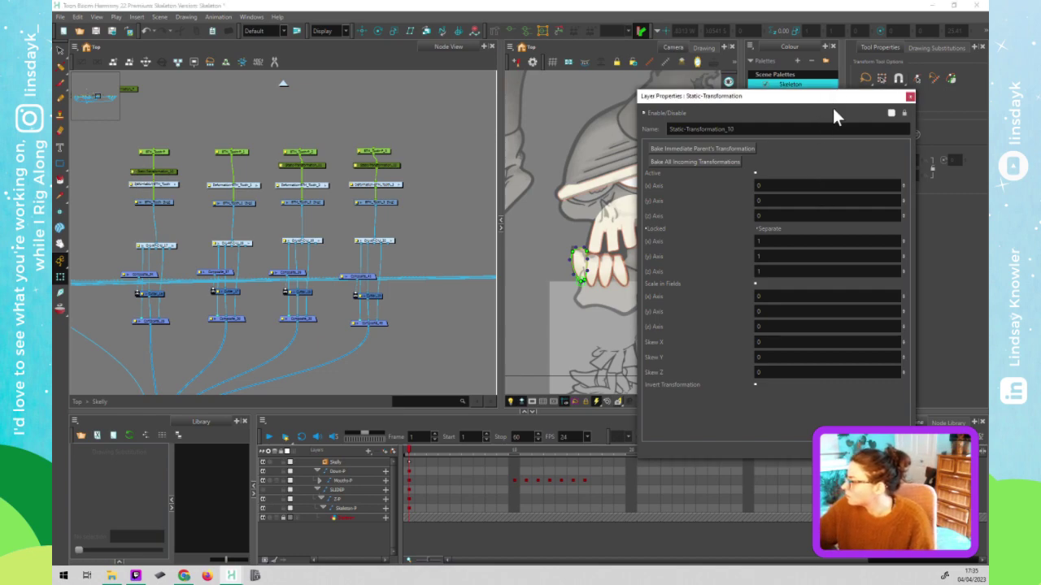
pyautogui.moveTo(836, 102); pyautogui.dragTo(847, 167)
pyautogui.press('Escape')
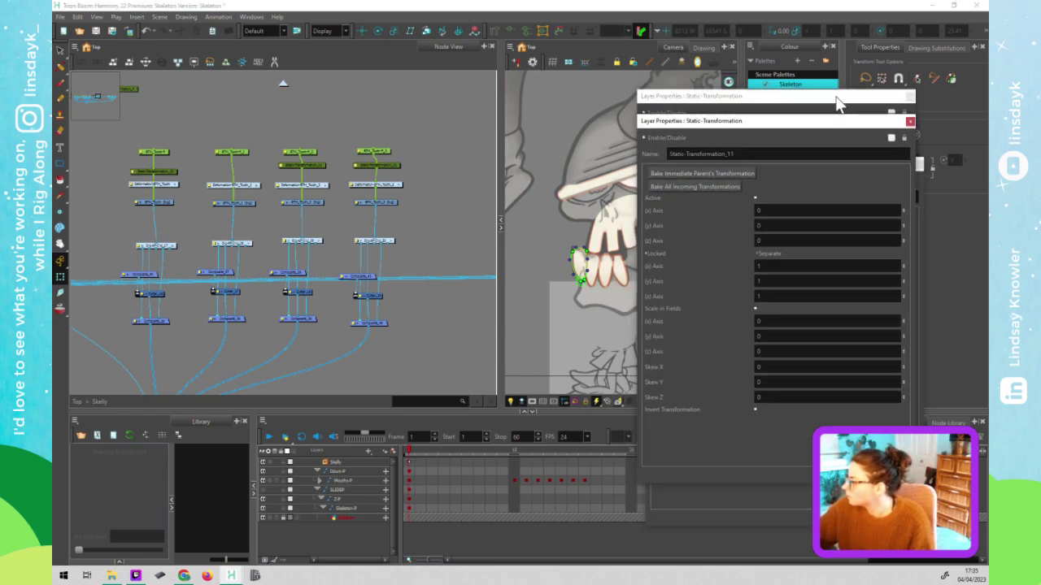
pyautogui.press('Escape')
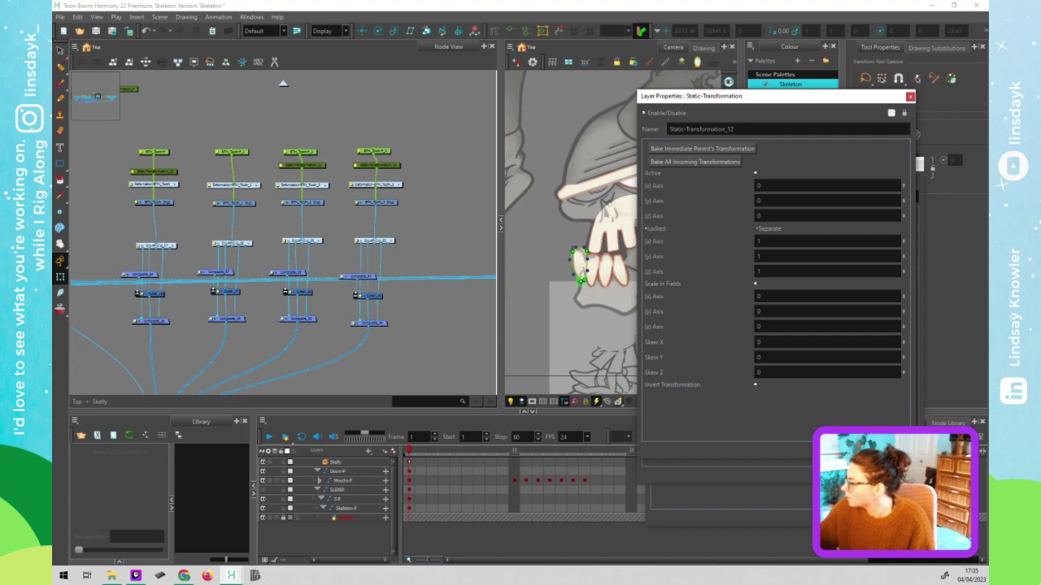
pyautogui.click(722, 147)
pyautogui.press('Escape')
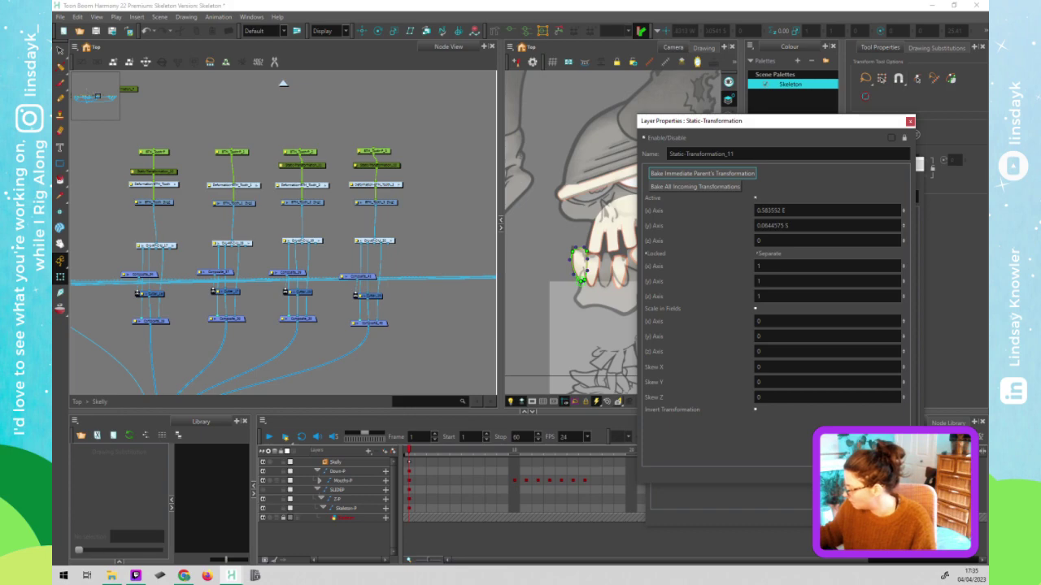
pyautogui.press('Escape')
pyautogui.click(736, 216)
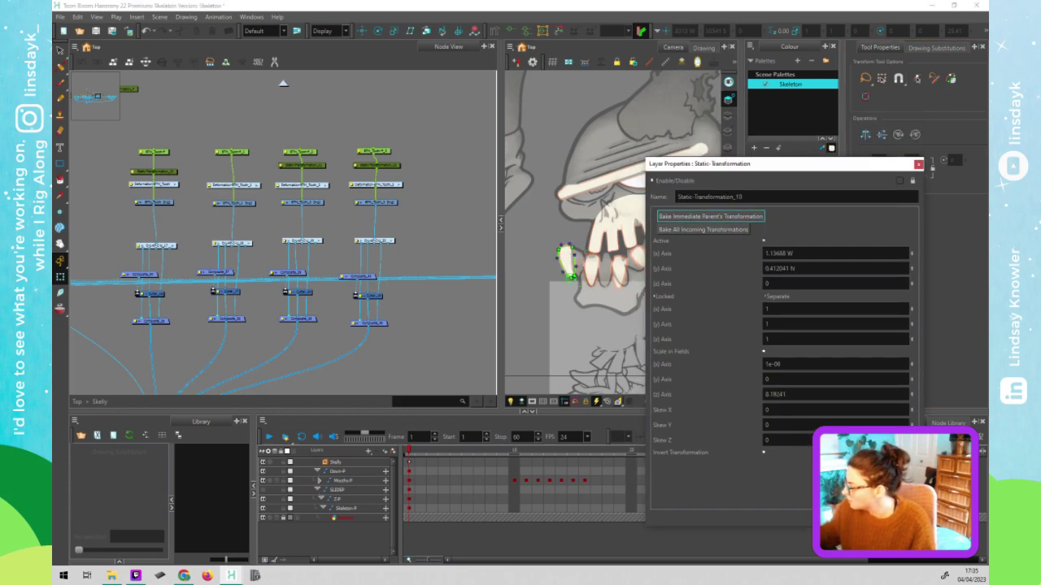
pyautogui.press('Escape')
pyautogui.click(470, 350)
pyautogui.click(412, 165)
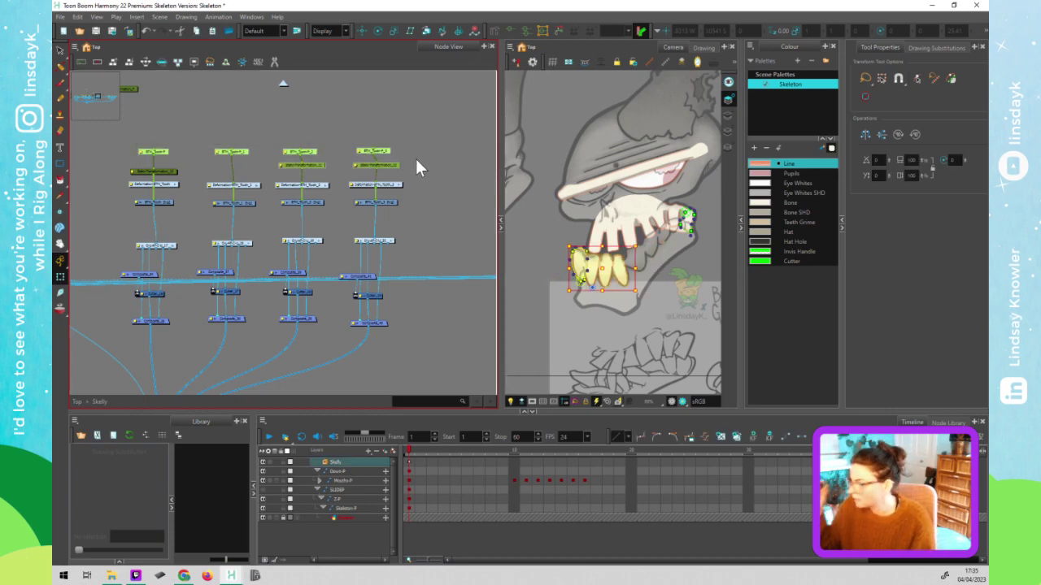
# - Set the pivot of each of the four lower teeth pegs at the tooth's root with the Rotate tool
pyautogui.click(163, 151)
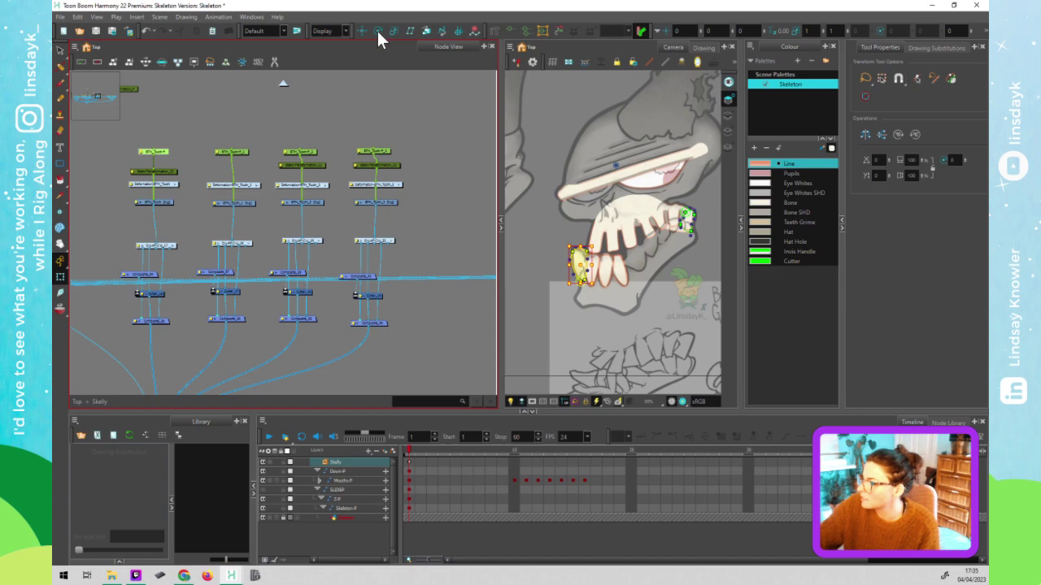
pyautogui.hotkey('alt', '3')
pyautogui.click(580, 268)
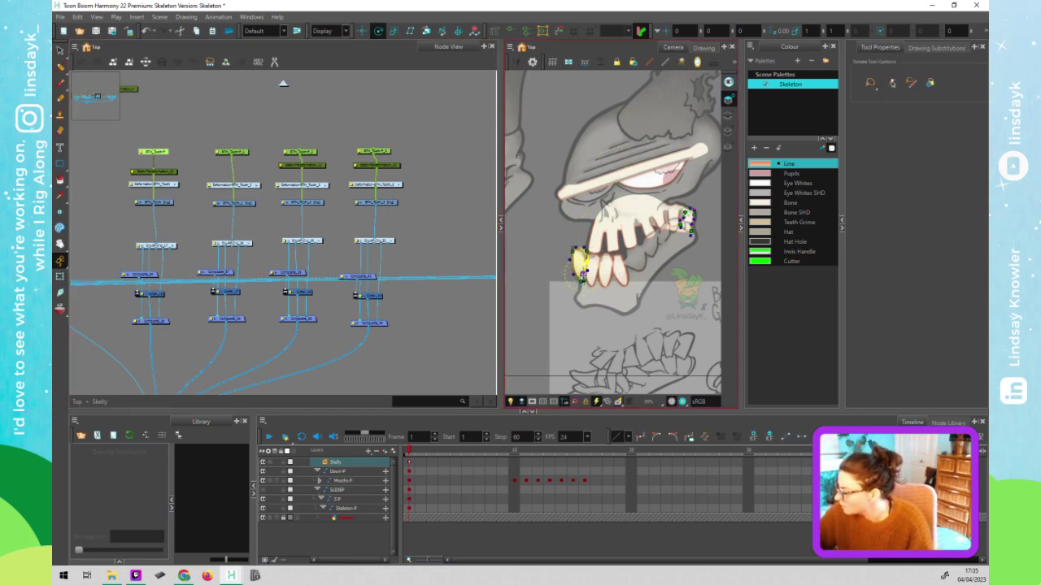
pyautogui.click(233, 153)
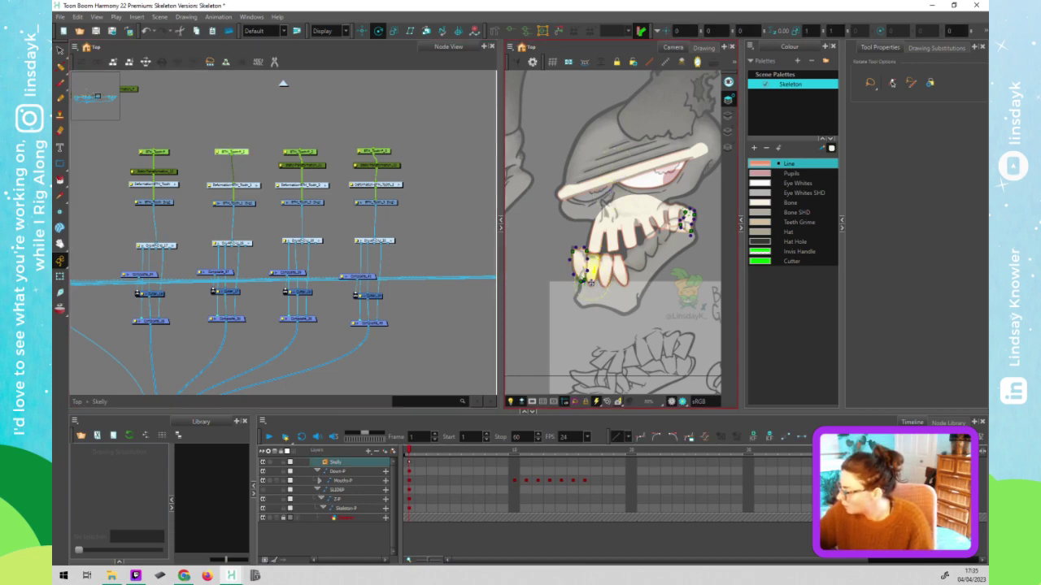
pyautogui.click(310, 153)
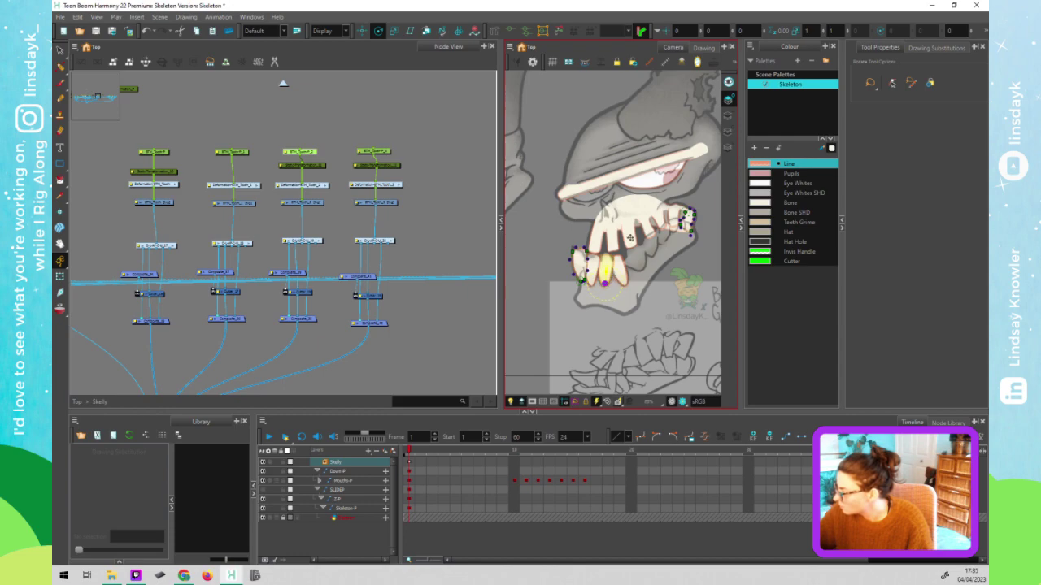
pyautogui.click(385, 150)
pyautogui.click(618, 169)
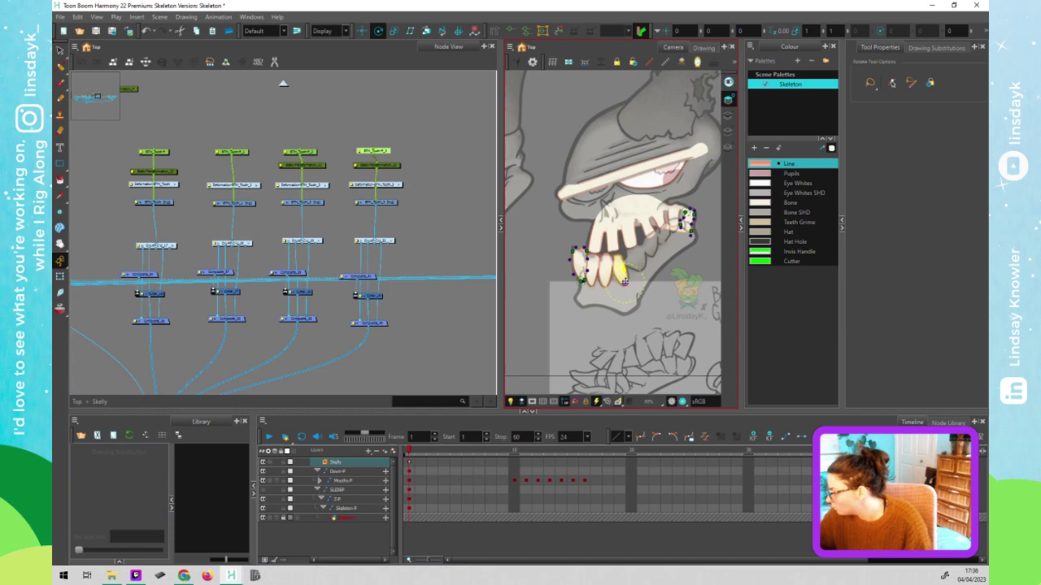
pyautogui.click(624, 281)
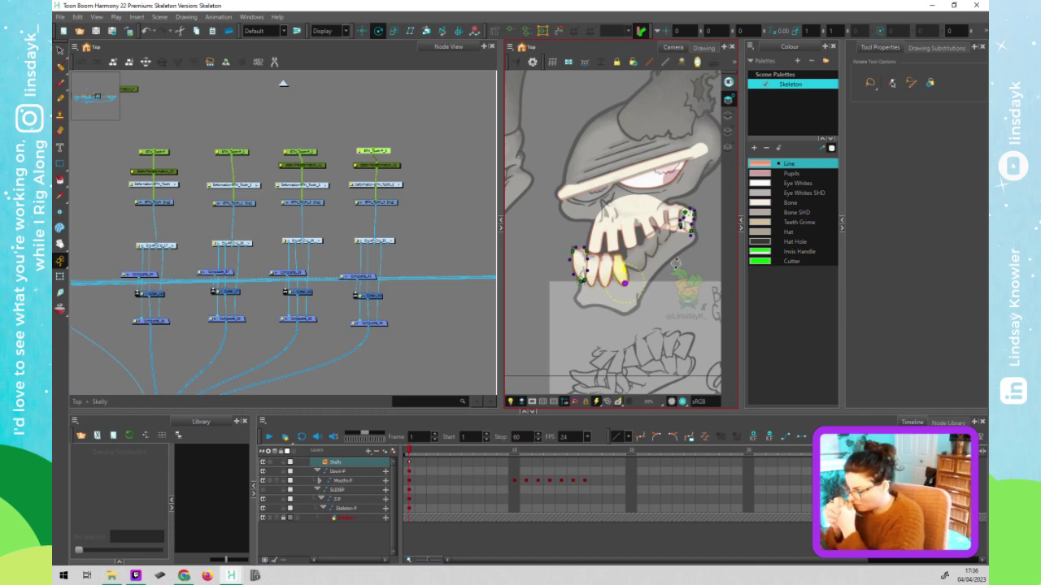
# - Align the third and fourth tooth pegs directly above their node columns and save the scene
pyautogui.click(314, 151)
pyautogui.moveTo(314, 147); pyautogui.dragTo(318, 149)
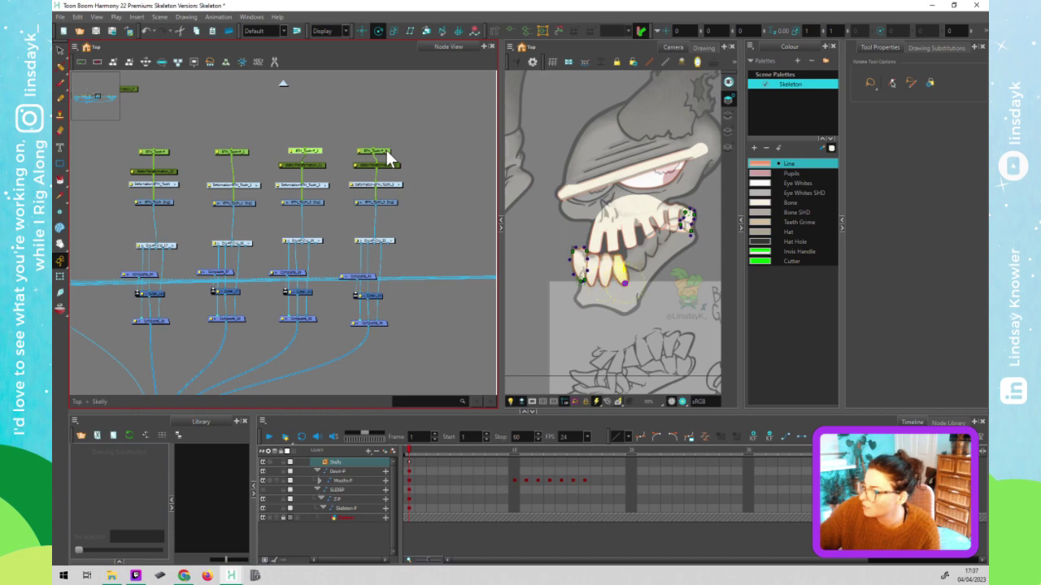
pyautogui.click(312, 150)
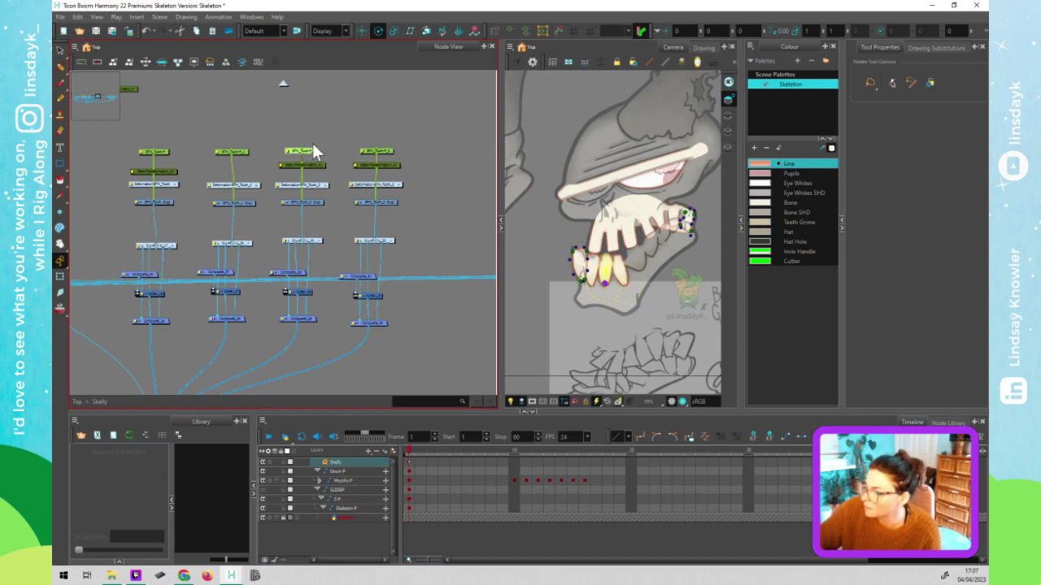
pyautogui.click(427, 257)
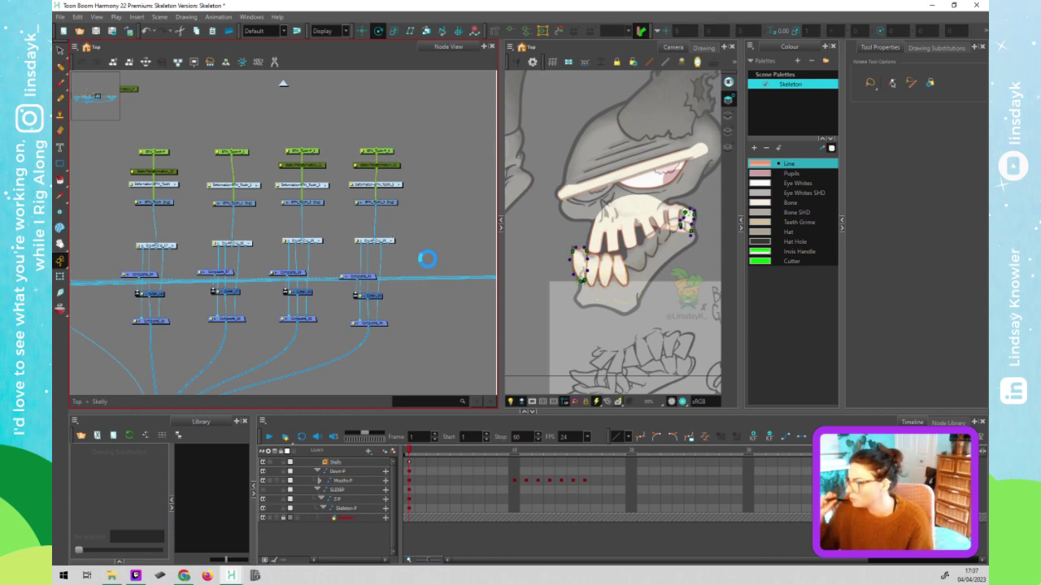
pyautogui.hotkey('ctrl', 's')
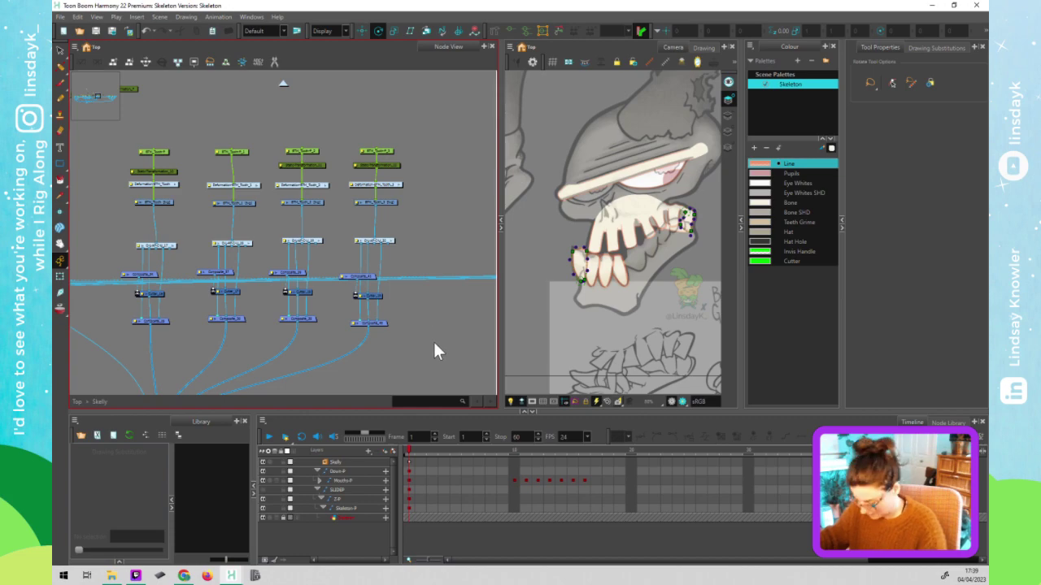
# - Move the Nose_Hole and Top_JawBone drawing nodes out of the spare row to separate spots beside the lower teeth columns
pyautogui.hotkey('ctrl', 'z')
pyautogui.hotkey('ctrl', 'z')
pyautogui.hotkey('ctrl', 'z')
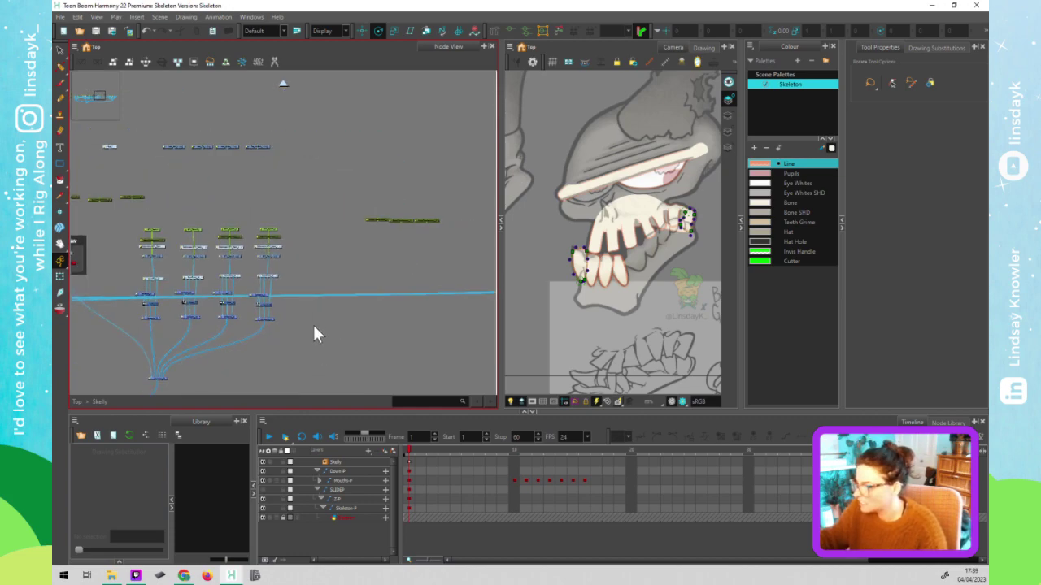
pyautogui.moveTo(179, 149)
pyautogui.mouseDown()
pyautogui.moveTo(278, 184)
pyautogui.moveTo(332, 233)
pyautogui.moveTo(330, 254)
pyautogui.mouseUp()
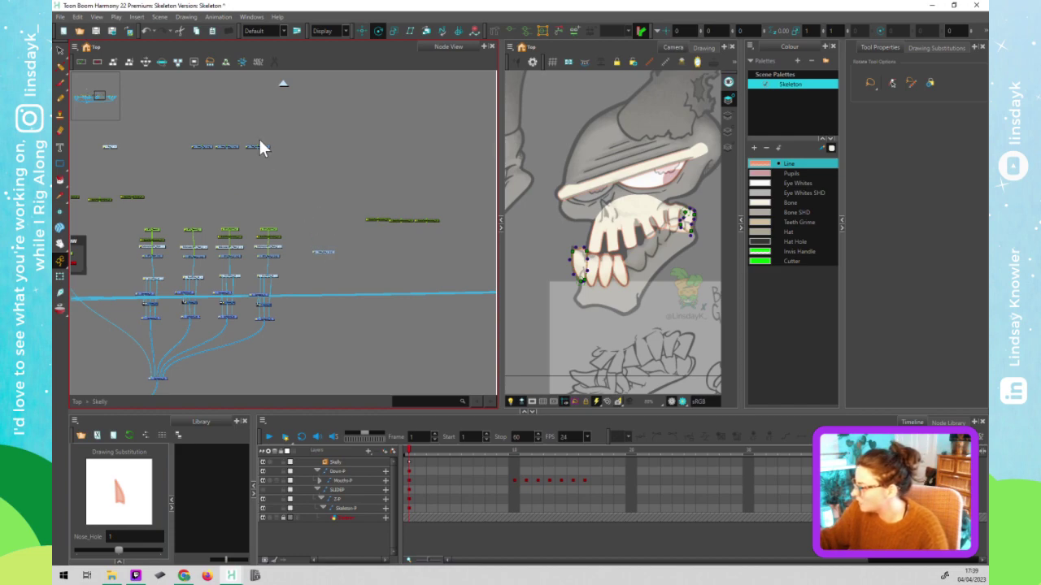
pyautogui.moveTo(258, 147)
pyautogui.mouseDown()
pyautogui.moveTo(374, 255)
pyautogui.moveTo(461, 258)
pyautogui.moveTo(439, 260)
pyautogui.mouseUp()
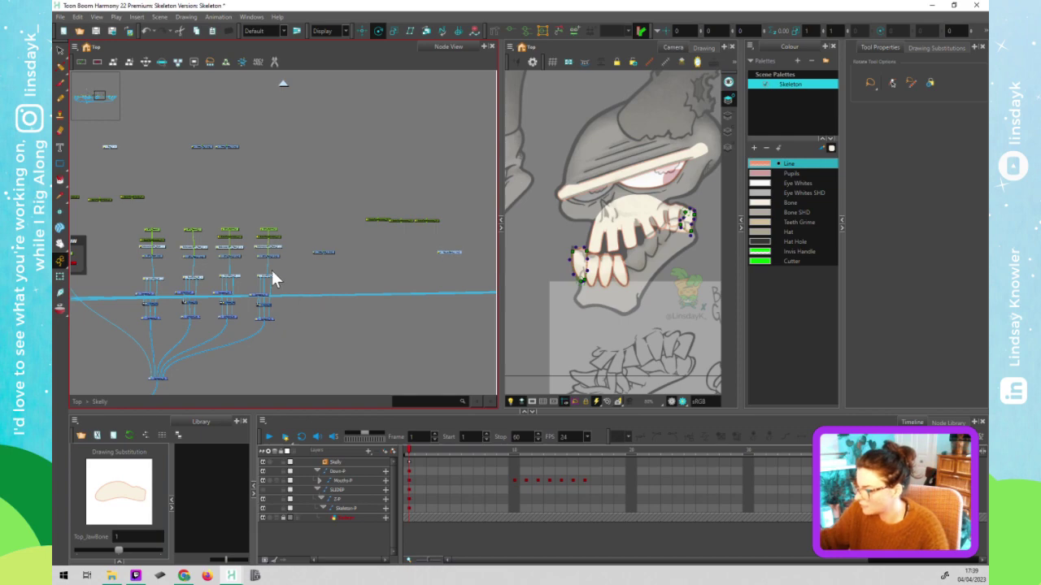
# - Copy the fourth tooth's lower node group with its cutter and composites, and paste one copy under each moved drawing node
pyautogui.moveTo(252, 268); pyautogui.dragTo(298, 339)
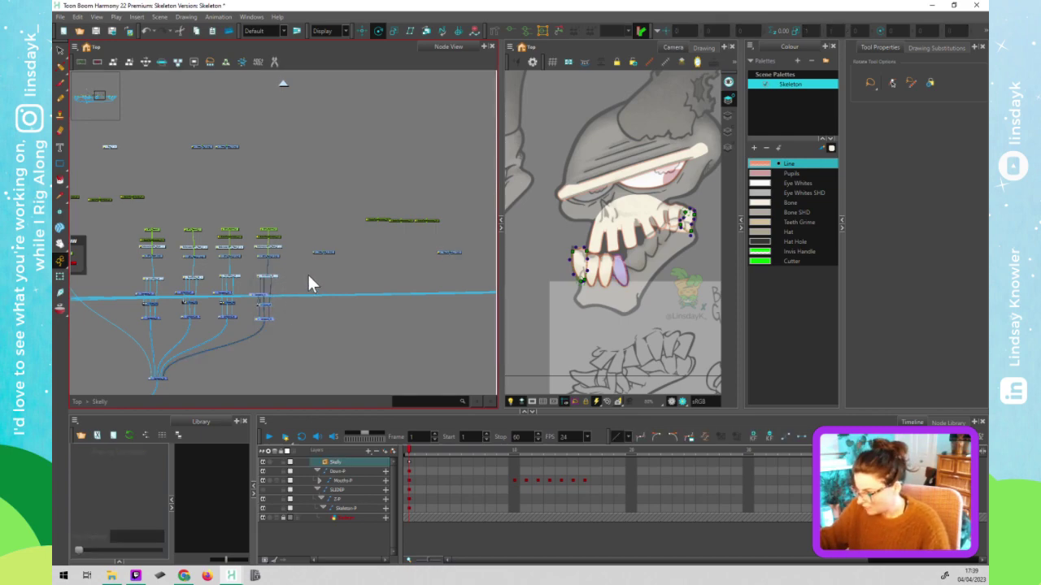
pyautogui.hotkey('ctrl', 'v')
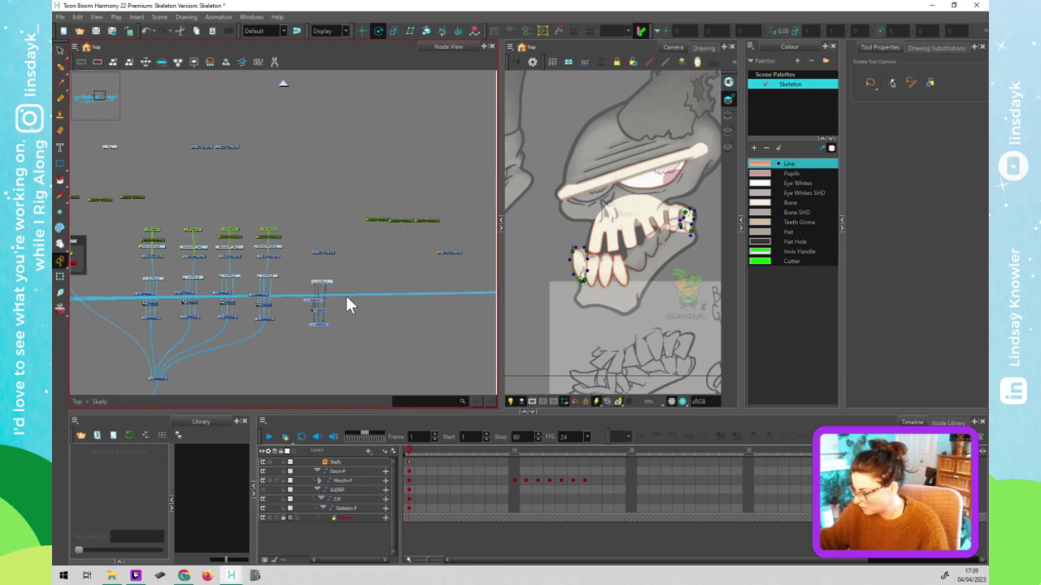
pyautogui.hotkey('ctrl', 'v')
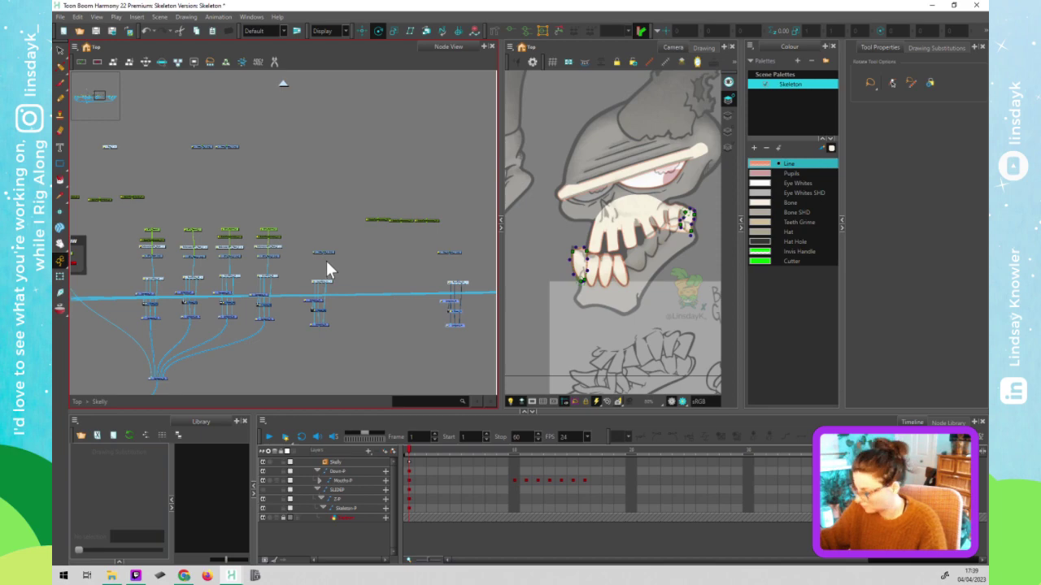
# - Connect the first pasted group's bottom composite to the shared teeth composite and the Nose_Hole drawing to the group's top node
pyautogui.scroll(3, 328, 268)
pyautogui.scroll(-3, 373, 235)
pyautogui.hscroll(-1, 374, 235)
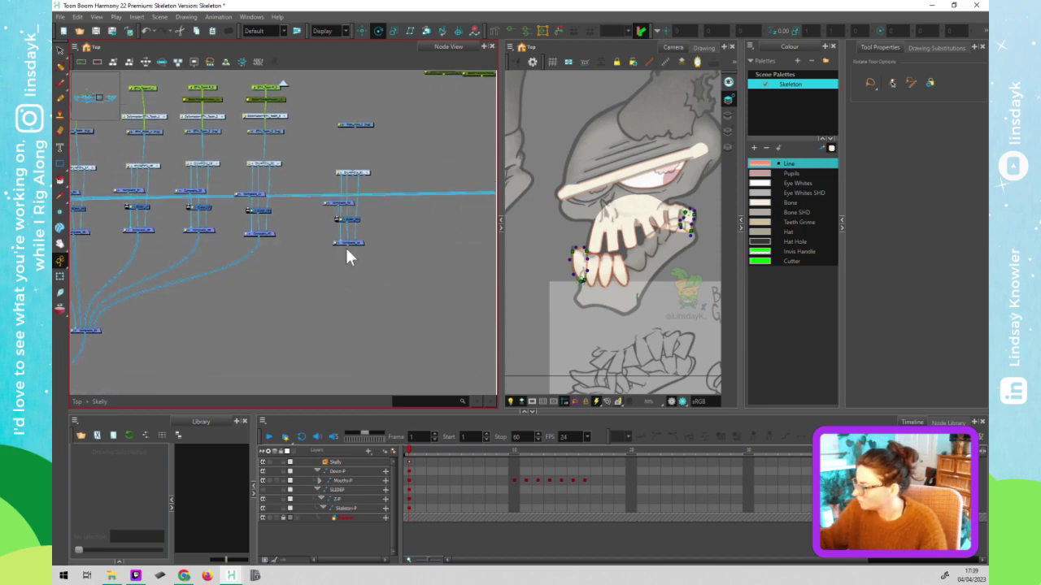
pyautogui.moveTo(280, 328); pyautogui.dragTo(95, 326)
pyautogui.moveTo(353, 128); pyautogui.dragTo(356, 175)
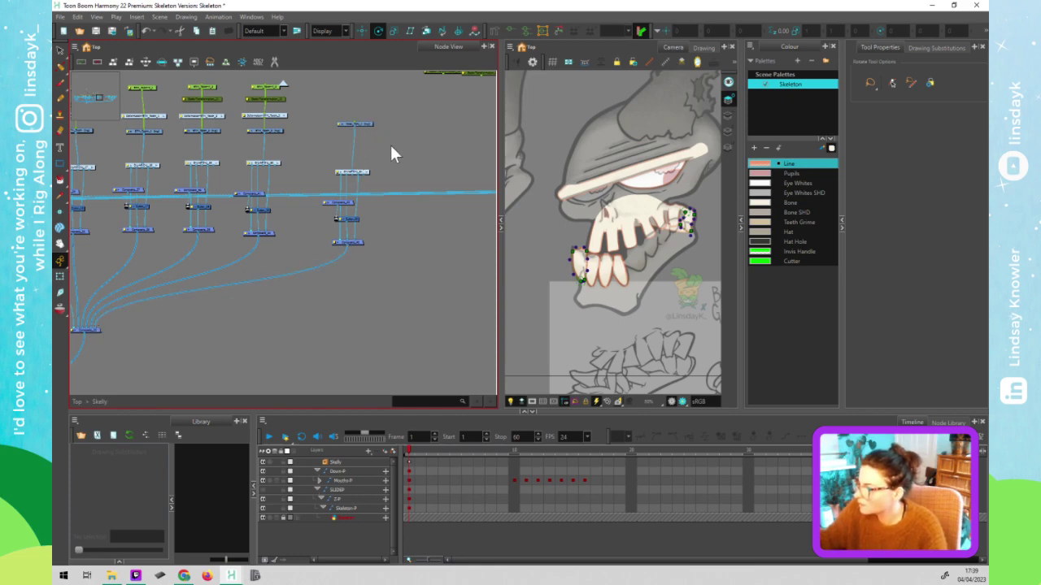
# - Rename the connected Nose_Hole drawing as MID_BTM_Tooth in its layer properties
pyautogui.scroll(2, 392, 139)
pyautogui.scroll(3, 384, 170)
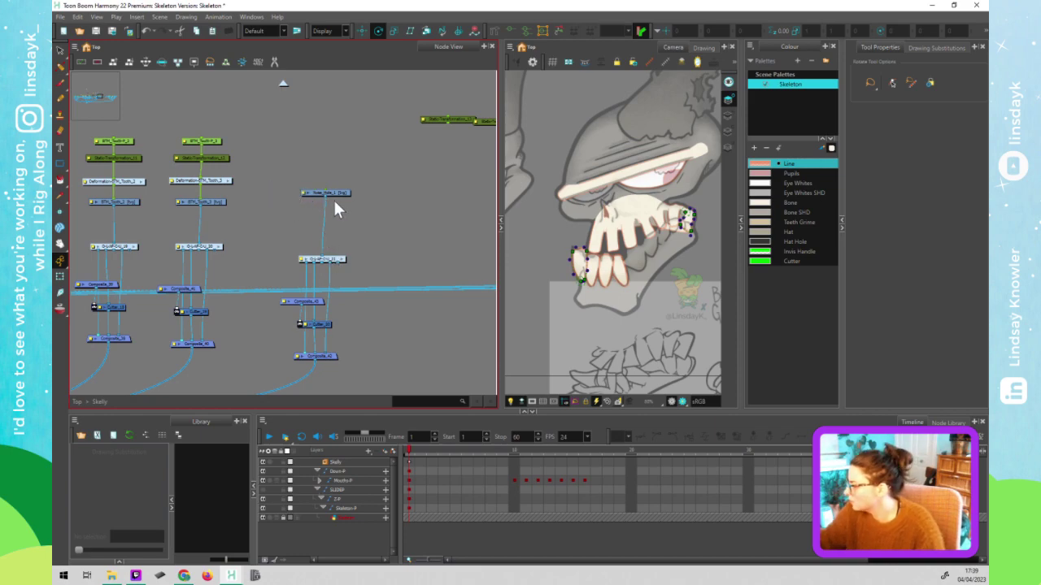
pyautogui.doubleClick(304, 191)
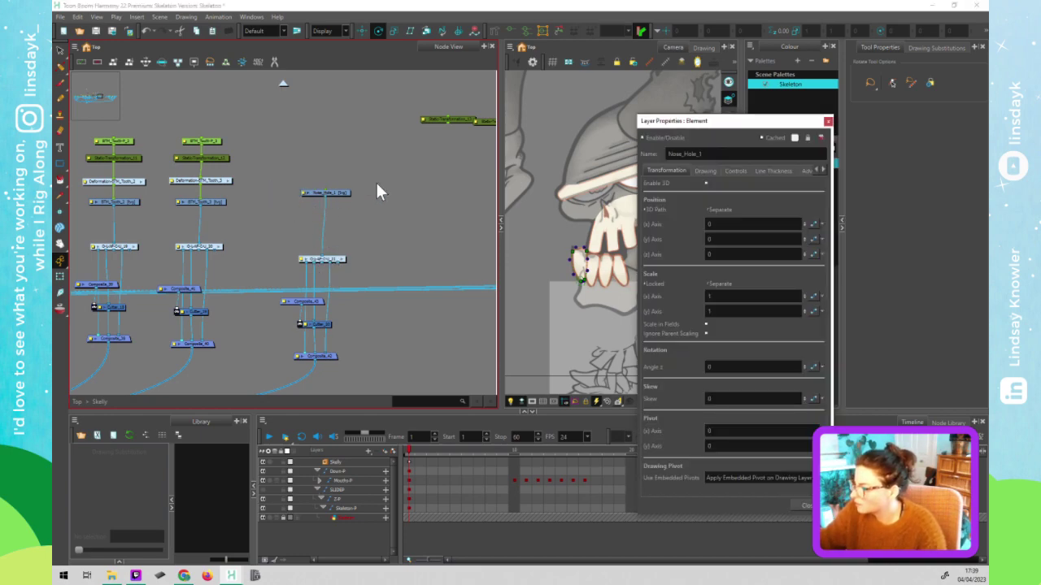
pyautogui.moveTo(716, 153); pyautogui.dragTo(658, 153)
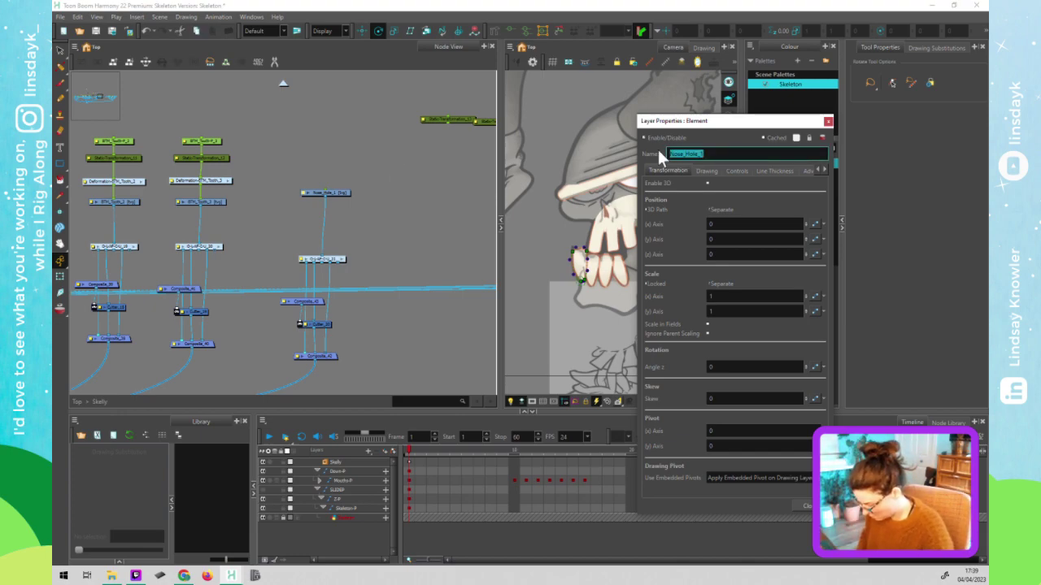
pyautogui.write('Ni')
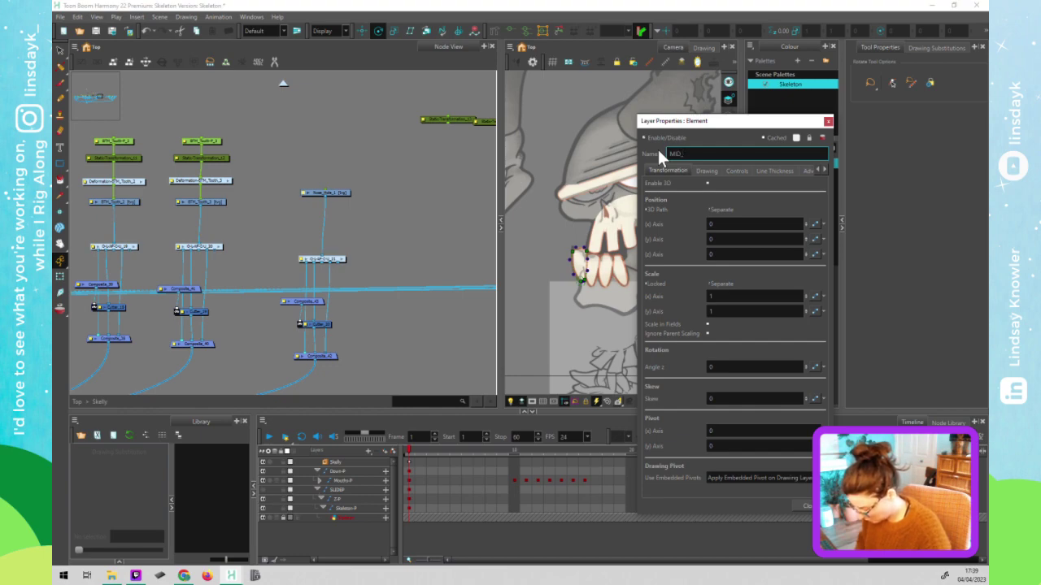
pyautogui.write('D_BTM_Tooth')
pyautogui.press('Return')
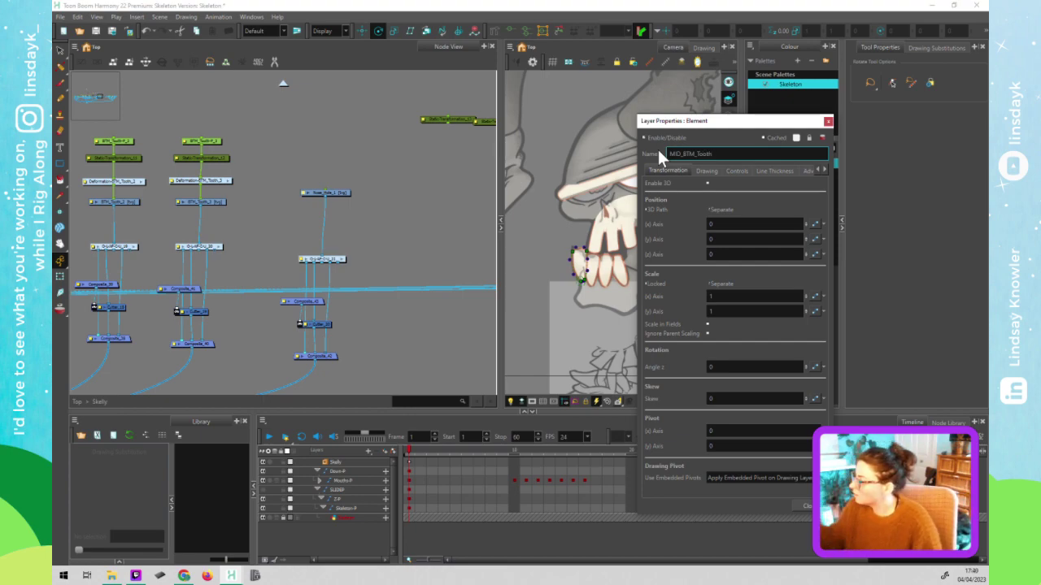
pyautogui.click(829, 120)
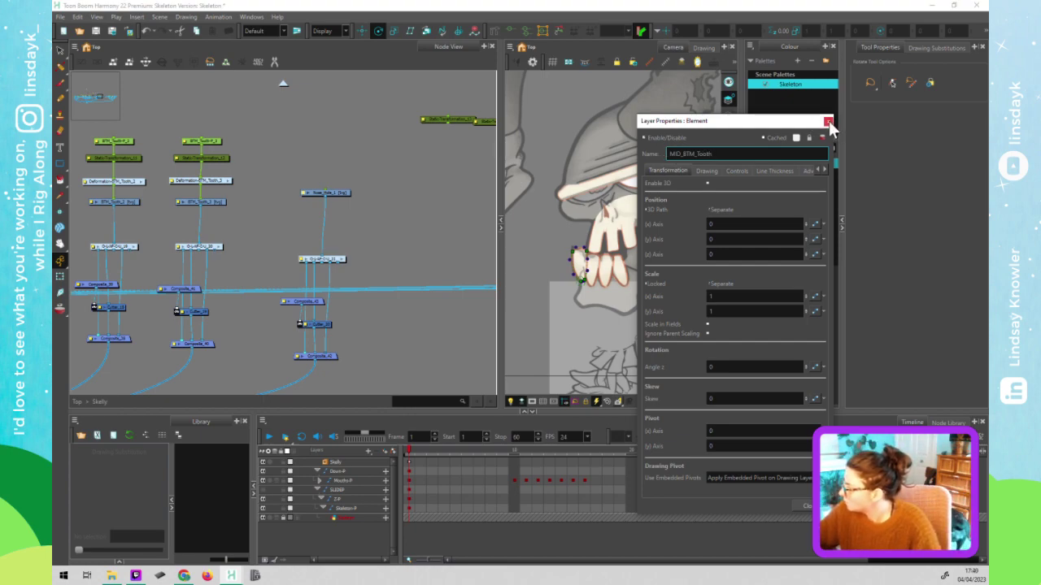
# - Line up the MID_BTM_Tooth drawing above its group, add a parent peg and place the peg level with the other tooth pegs
pyautogui.moveTo(336, 191); pyautogui.dragTo(334, 201)
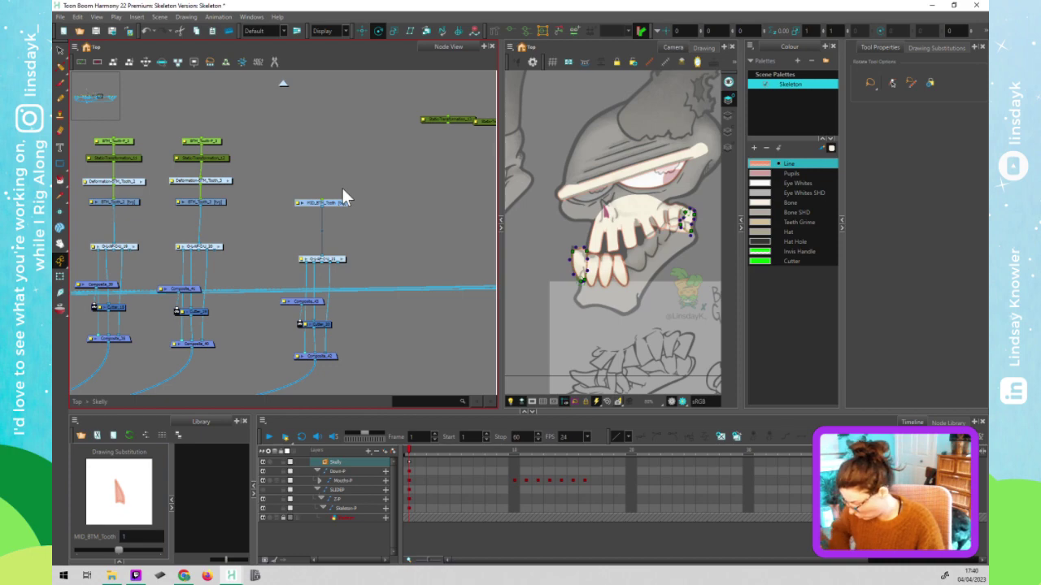
pyautogui.hotkey('ctrl', 'p')
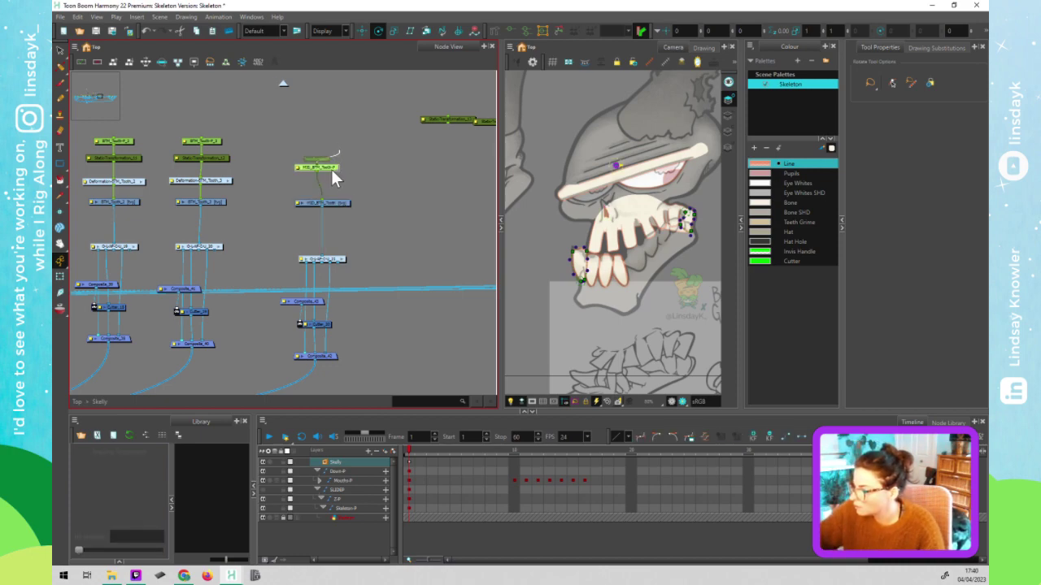
pyautogui.moveTo(334, 152); pyautogui.dragTo(335, 140)
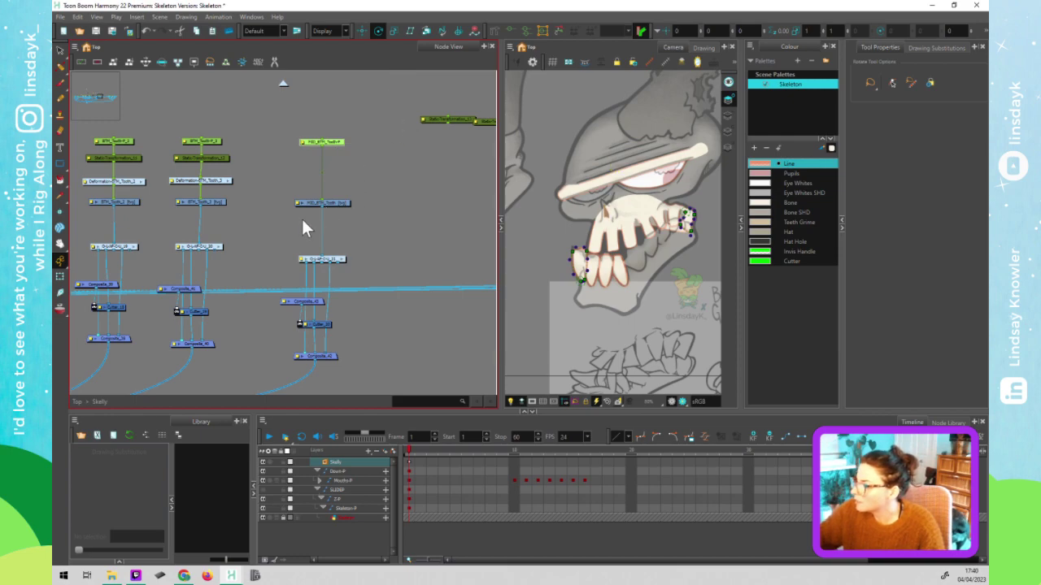
pyautogui.hotkey('shift', 'b')
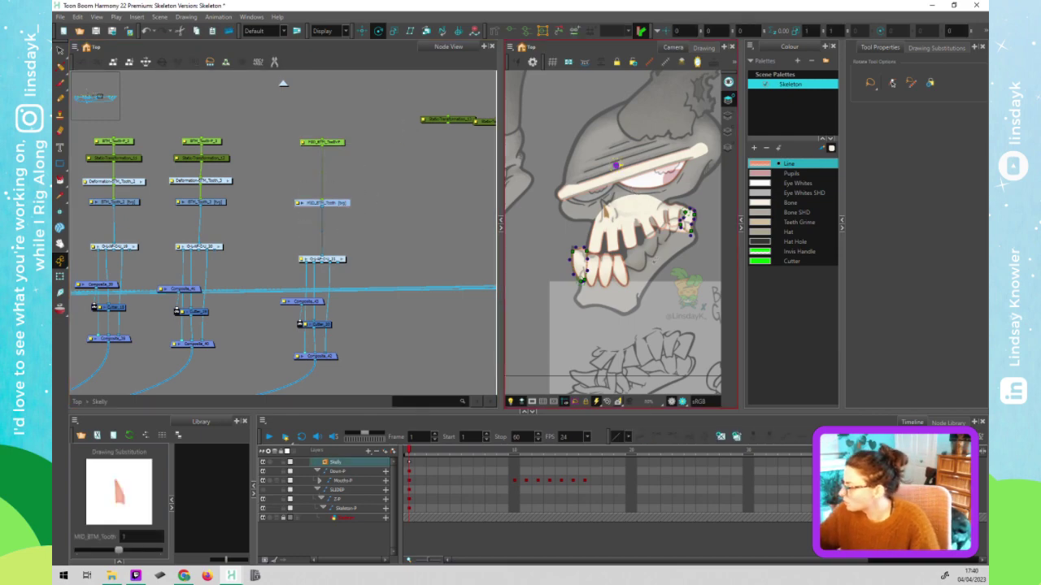
# - Draw a rectangle over the sketched lower tooth behind the three front bottom teeth and recolour it with the Line colour
pyautogui.scroll(2, 654, 260)
pyautogui.hotkey('alt', 's')
pyautogui.scroll(4, 650, 256)
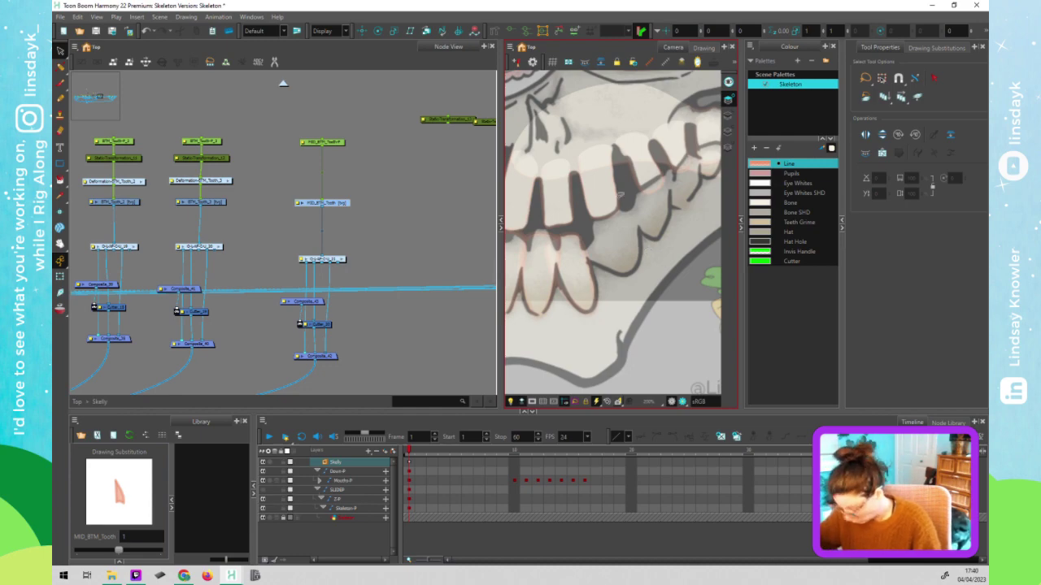
pyautogui.hotkey('alt', 'r')
pyautogui.moveTo(592, 217); pyautogui.dragTo(641, 269)
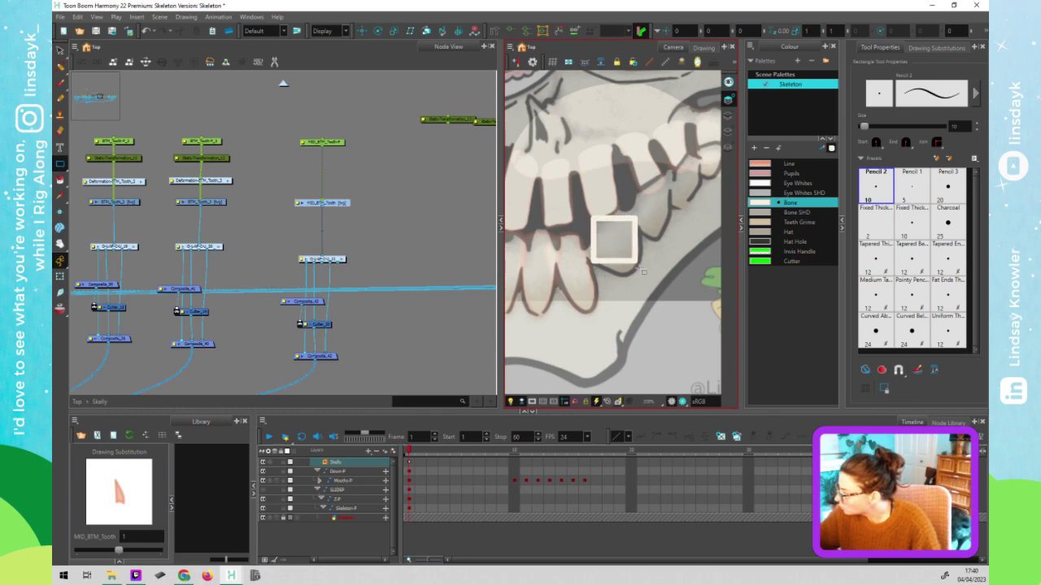
pyautogui.hotkey('alt', 's')
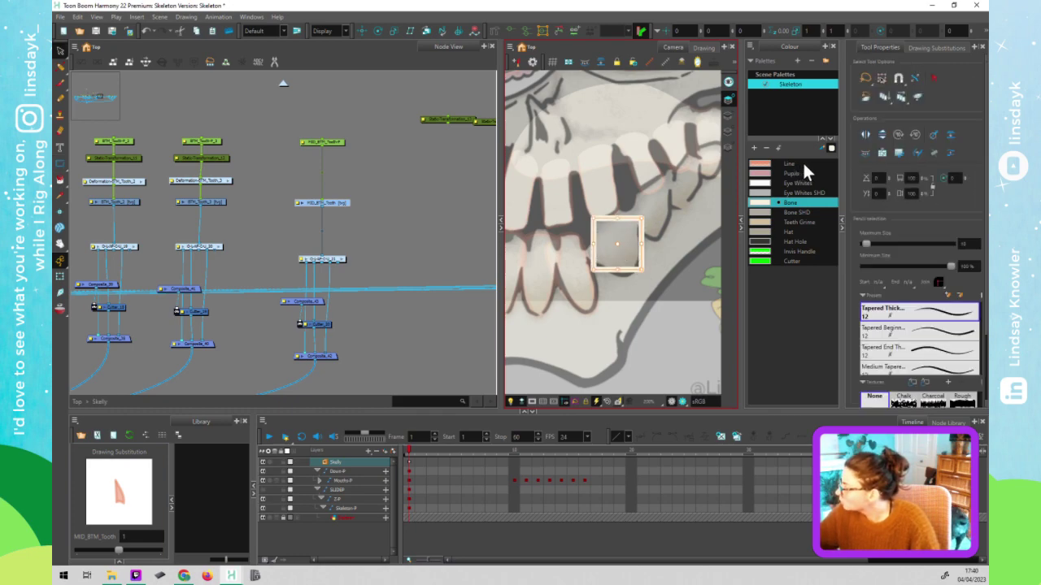
pyautogui.click(804, 164)
pyautogui.click(648, 226)
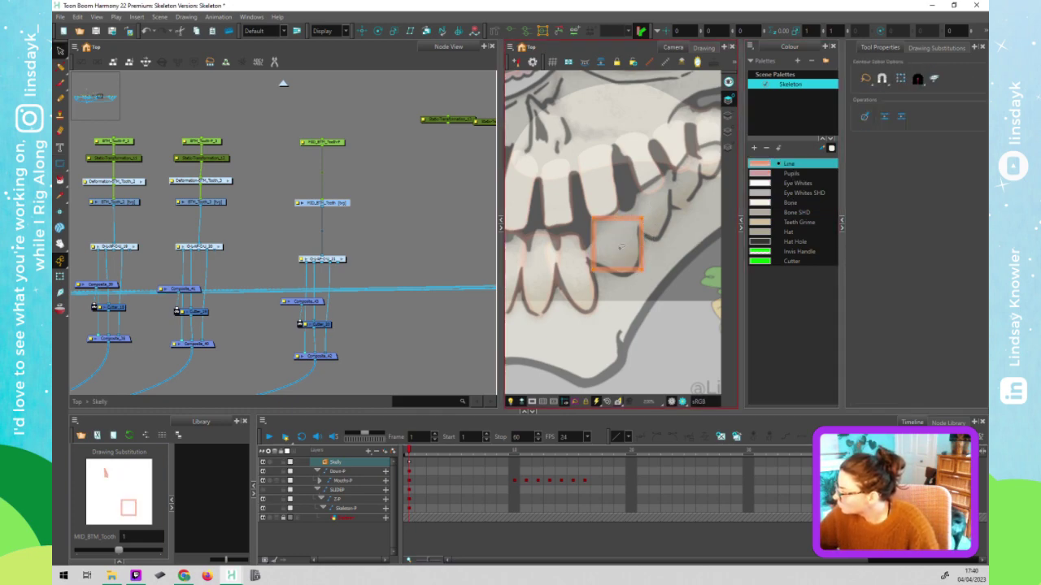
# - Reshape the rectangle with the Contour Editor, fitting its corners to the sketched tooth and bending the lower edge around the tooth's rounded tip
pyautogui.hotkey('alt', 'q')
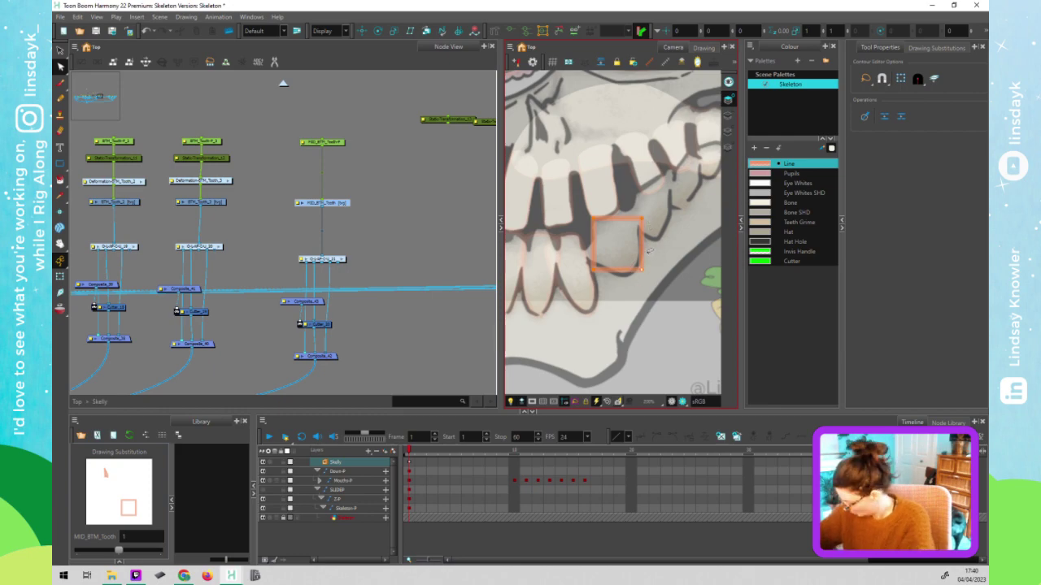
pyautogui.moveTo(642, 271); pyautogui.dragTo(649, 213)
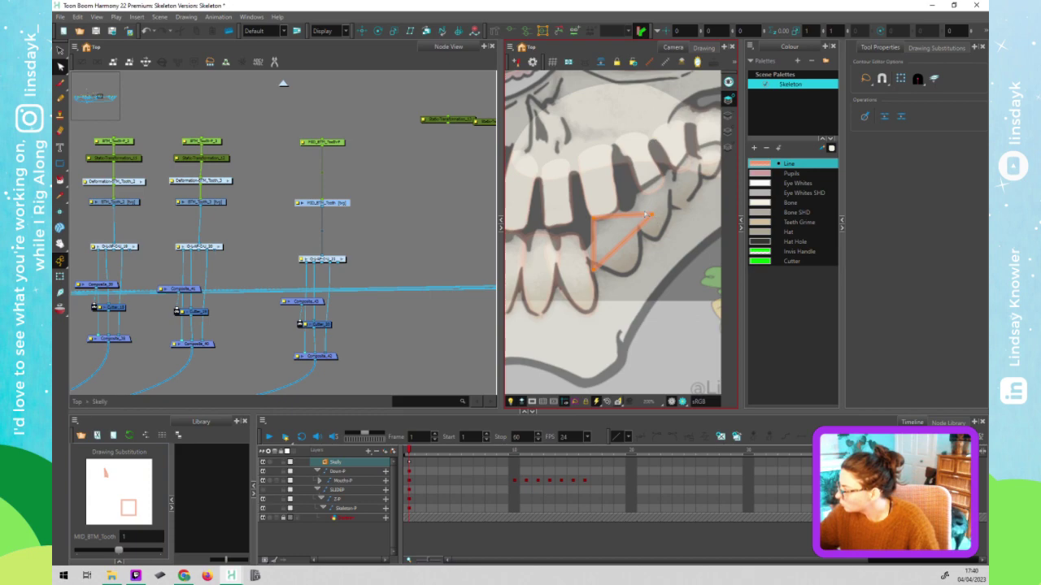
pyautogui.hotkey('ctrl', 'z')
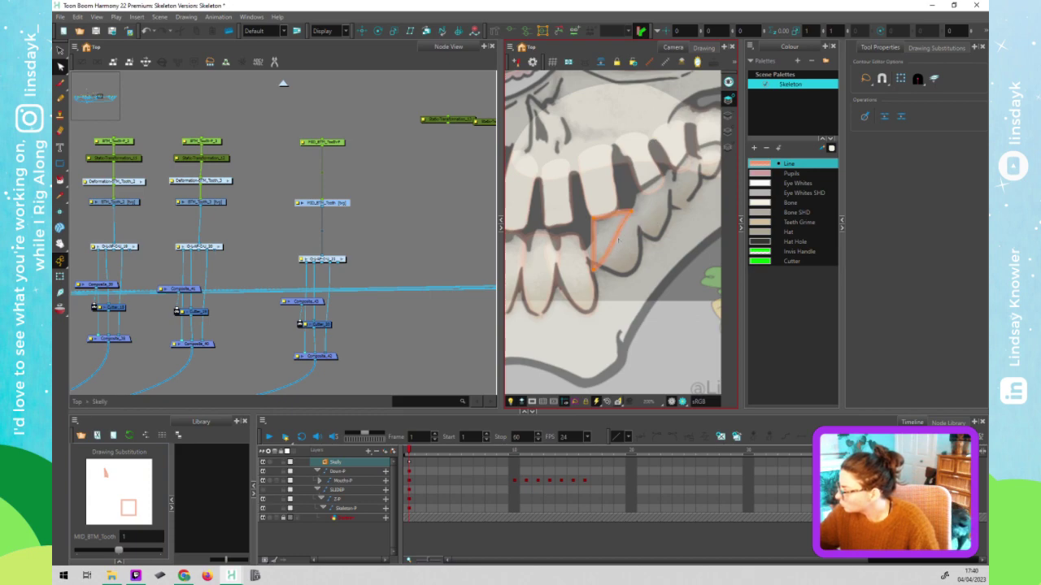
pyautogui.moveTo(633, 213)
pyautogui.mouseDown()
pyautogui.moveTo(645, 216)
pyautogui.moveTo(620, 223)
pyautogui.mouseUp()
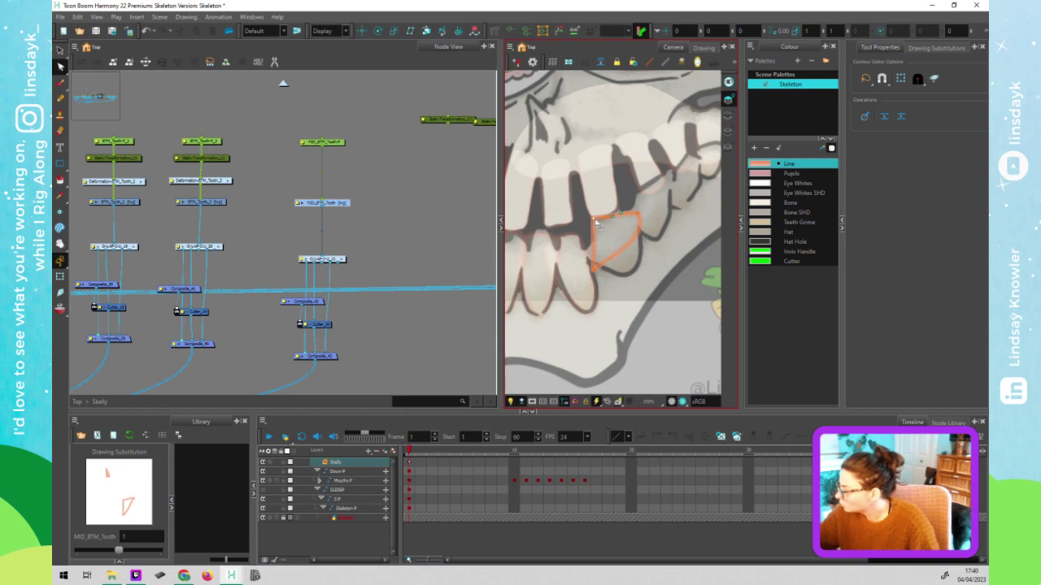
pyautogui.moveTo(595, 219); pyautogui.dragTo(587, 232)
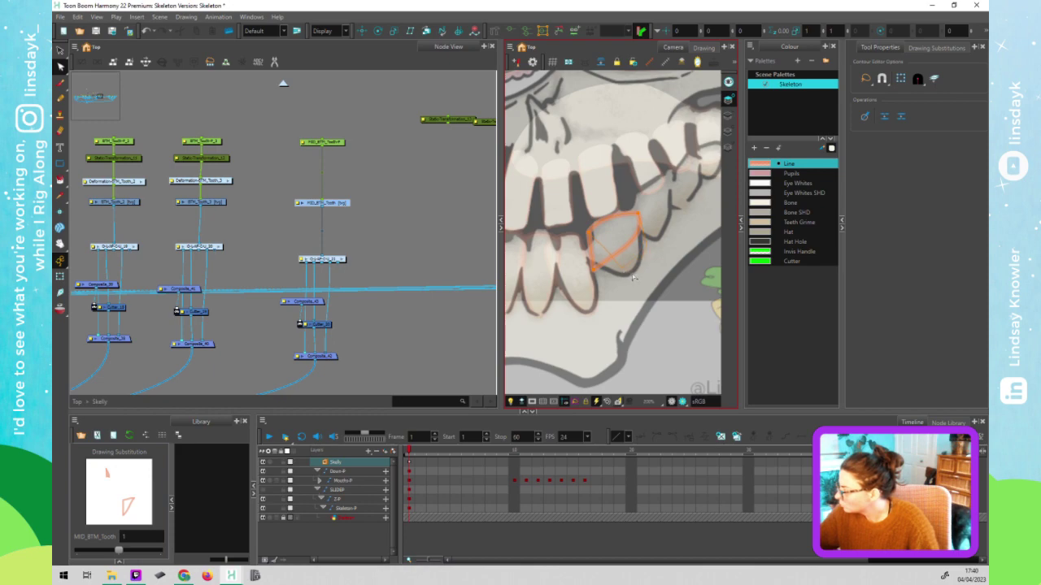
pyautogui.moveTo(634, 278); pyautogui.dragTo(625, 277)
pyautogui.click(609, 238)
pyautogui.moveTo(618, 269); pyautogui.dragTo(611, 284)
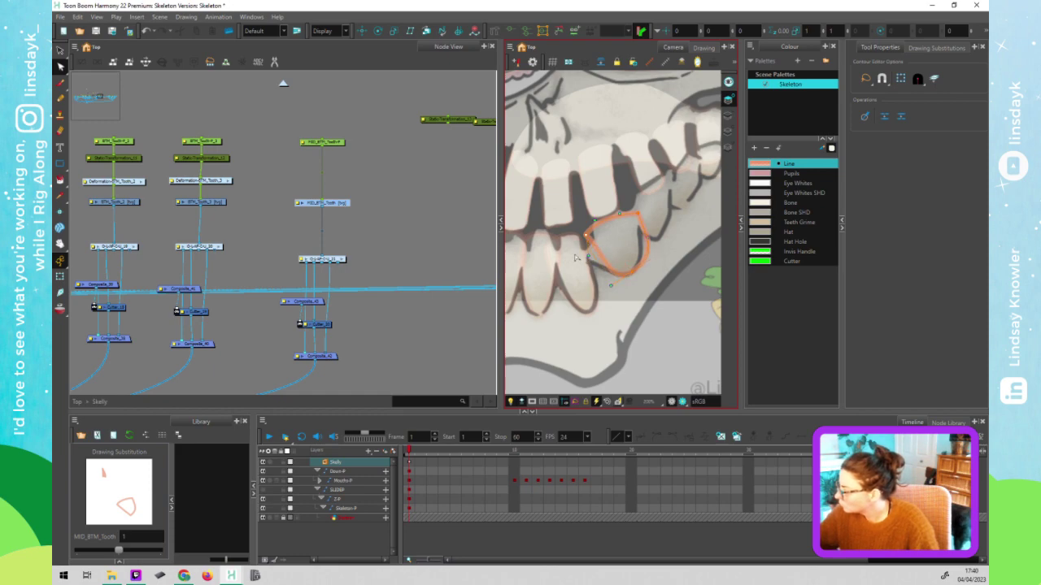
# - Refine the tooth outline's upper edge and sides so the curves follow the sketched tooth
pyautogui.moveTo(591, 256); pyautogui.dragTo(594, 226)
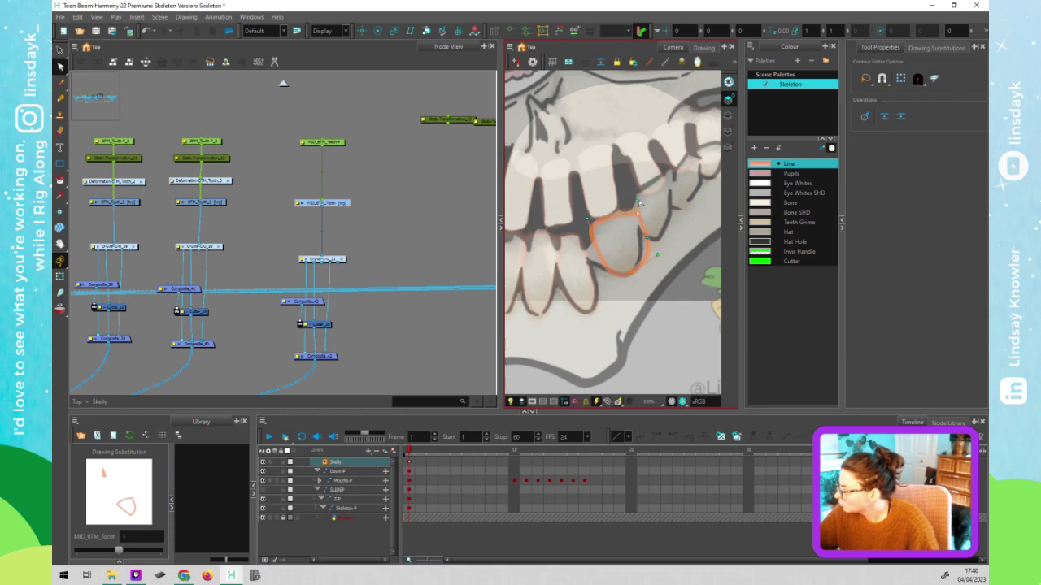
pyautogui.moveTo(634, 203); pyautogui.dragTo(646, 262)
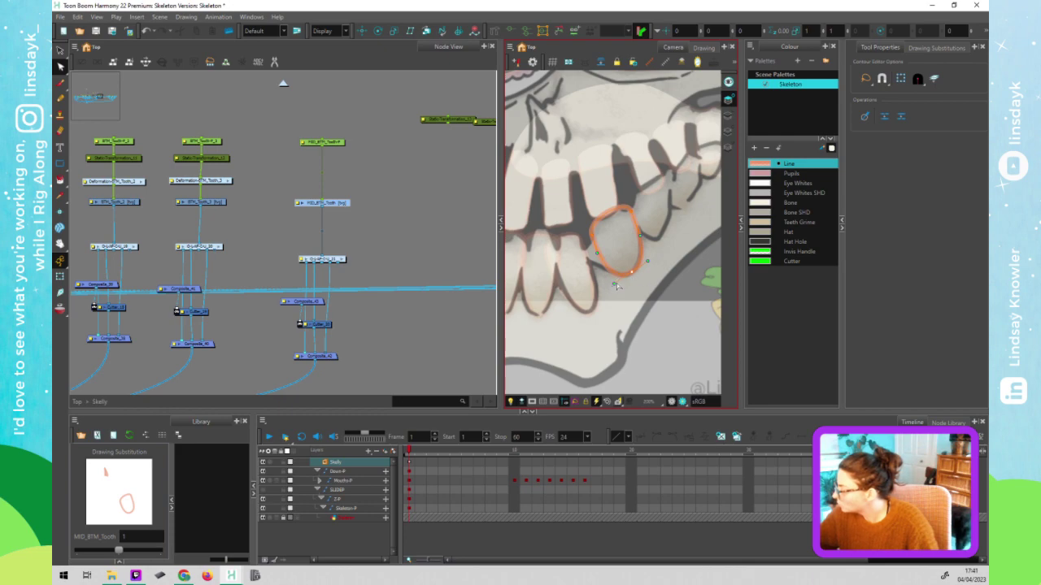
pyautogui.click(652, 269)
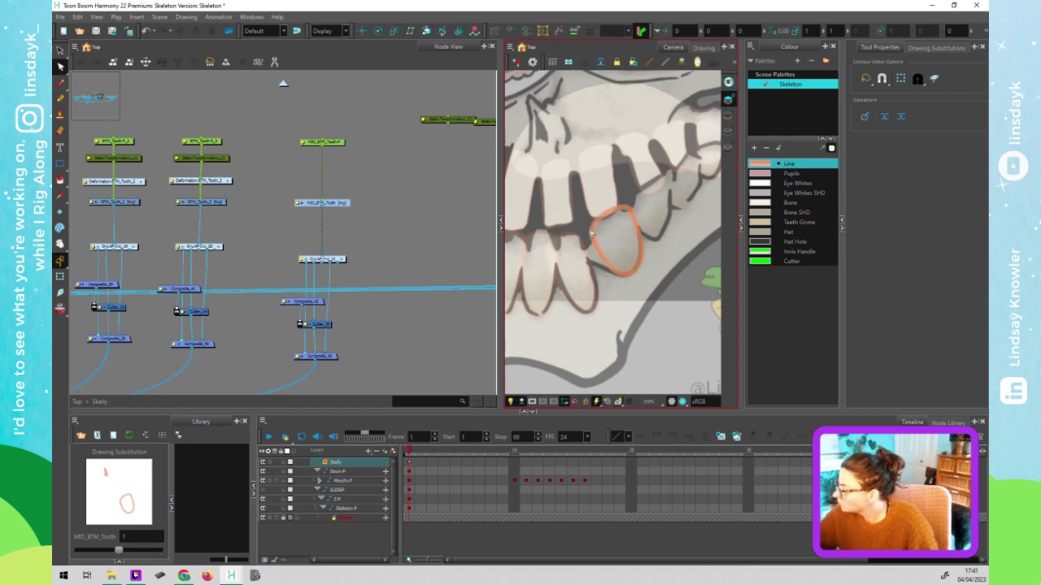
pyautogui.moveTo(629, 226)
pyautogui.mouseDown()
pyautogui.moveTo(633, 216)
pyautogui.moveTo(591, 242)
pyautogui.moveTo(587, 232)
pyautogui.mouseUp()
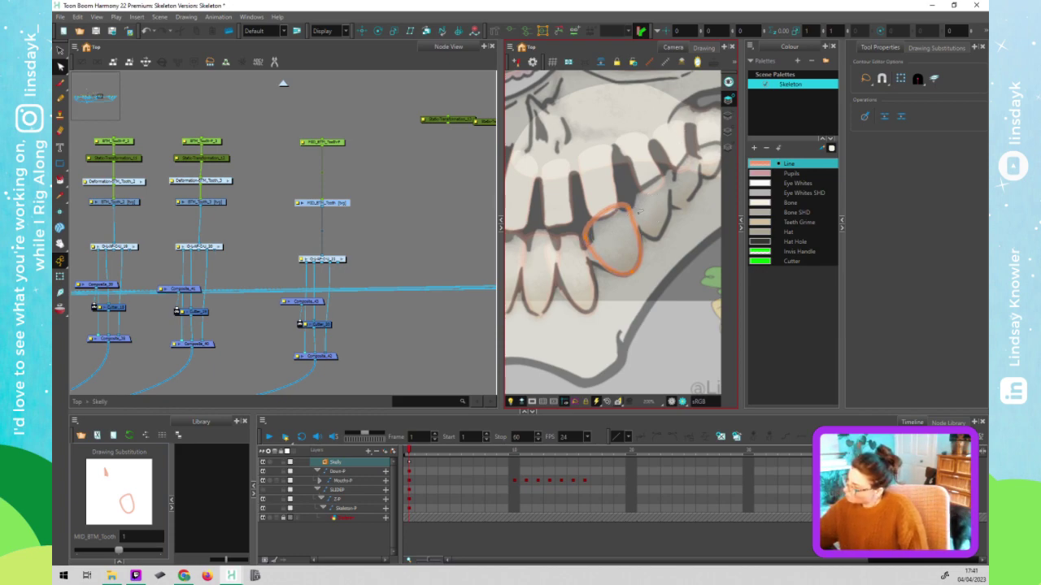
pyautogui.click(609, 240)
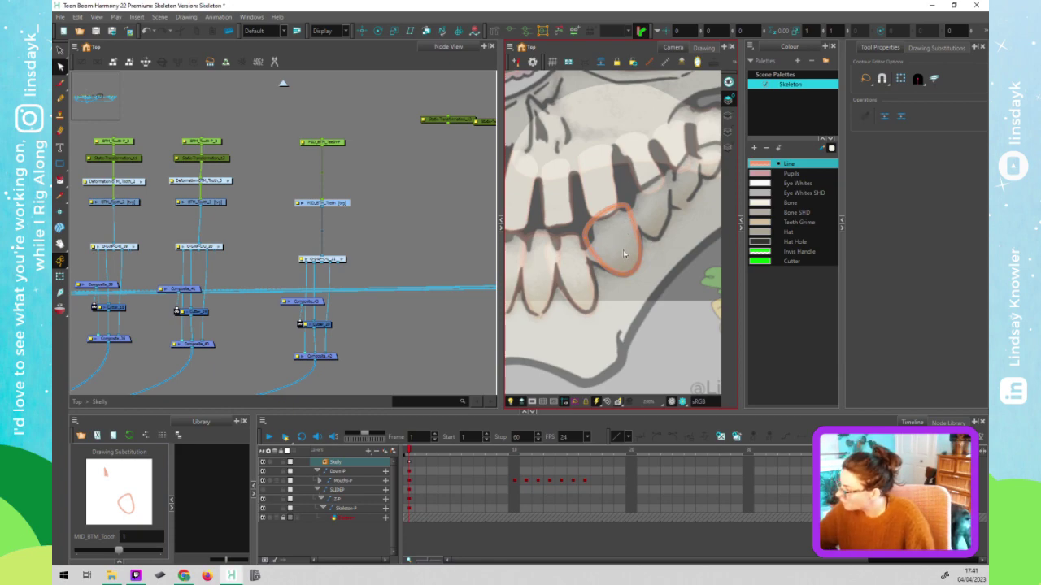
# - Select the traced tooth outline, switch to the other art layer and check the nose-hole shape held in the same drawing
pyautogui.hotkey('alt', 's')
pyautogui.click(626, 264)
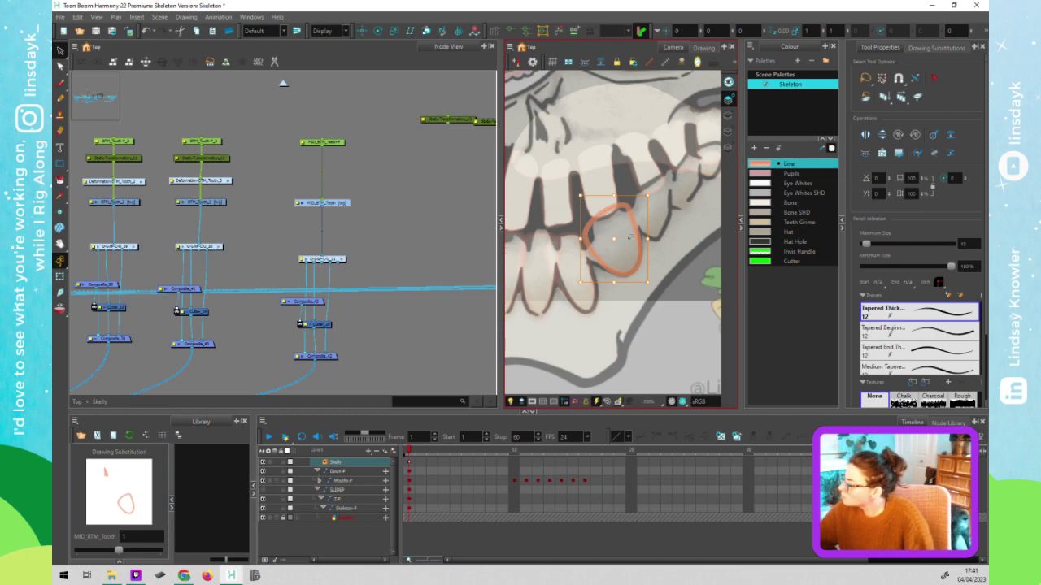
pyautogui.press('Delete')
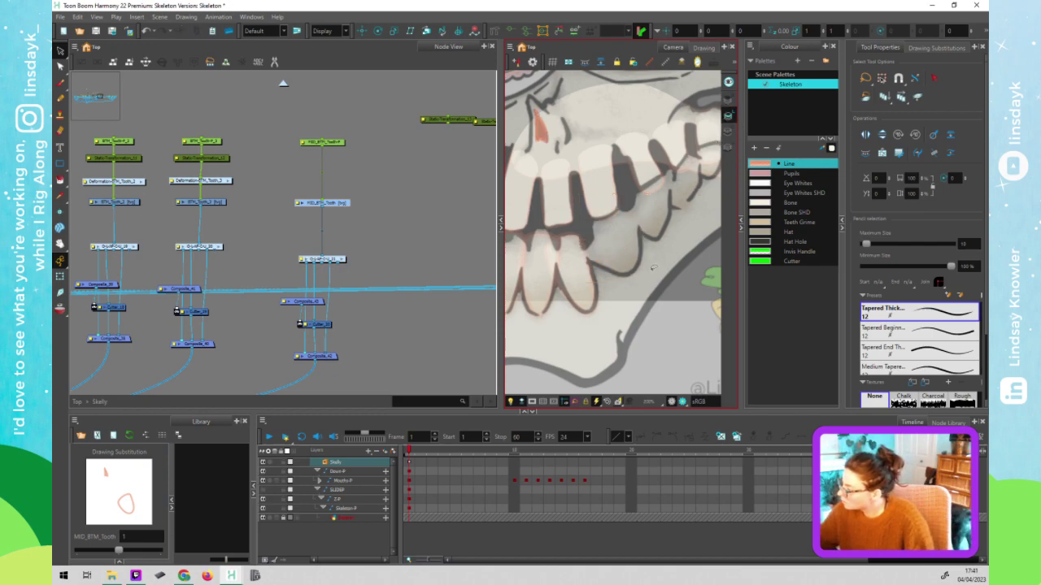
pyautogui.moveTo(548, 114); pyautogui.dragTo(551, 141)
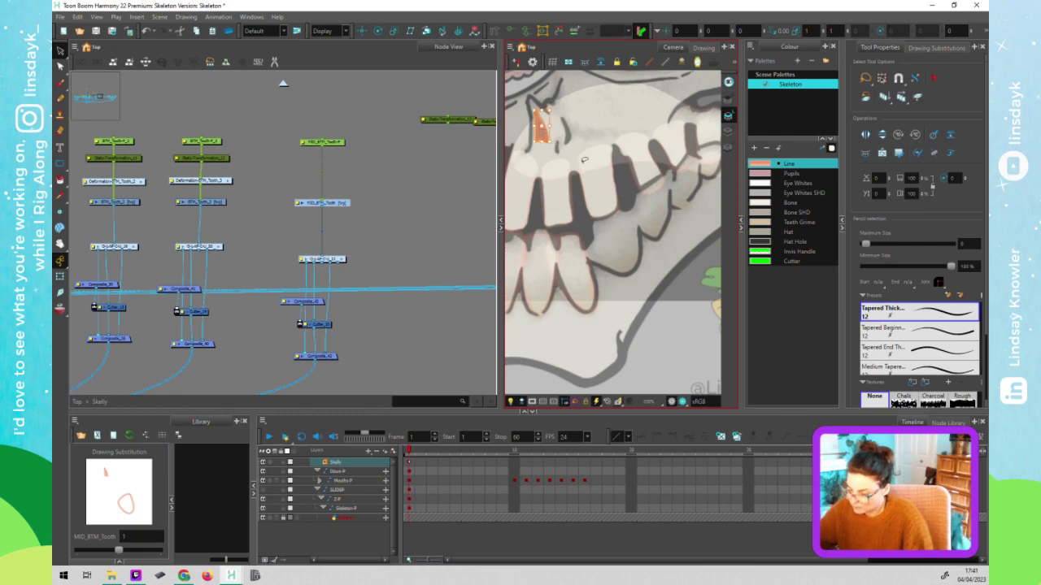
pyautogui.scroll(-5, 584, 161)
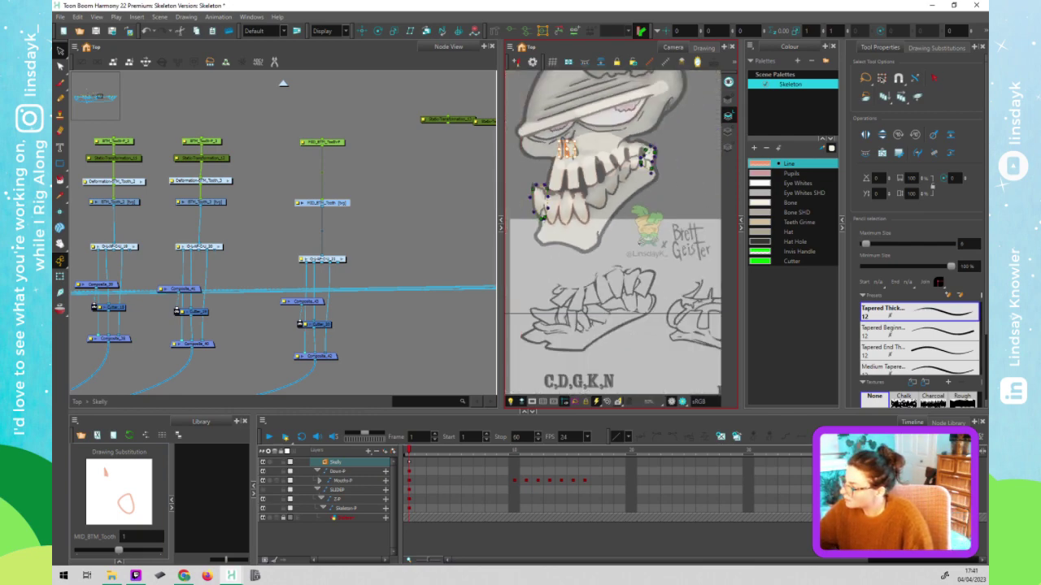
# - Locate the nose nodes and examine the drawings held by Nose_Hole, Nose_Tip and Nose_Bridge
pyautogui.click(397, 211)
pyautogui.scroll(-3, 371, 244)
pyautogui.moveTo(373, 244); pyautogui.dragTo(439, 240)
pyautogui.moveTo(146, 268); pyautogui.dragTo(649, 305)
pyautogui.moveTo(81, 293); pyautogui.dragTo(261, 297)
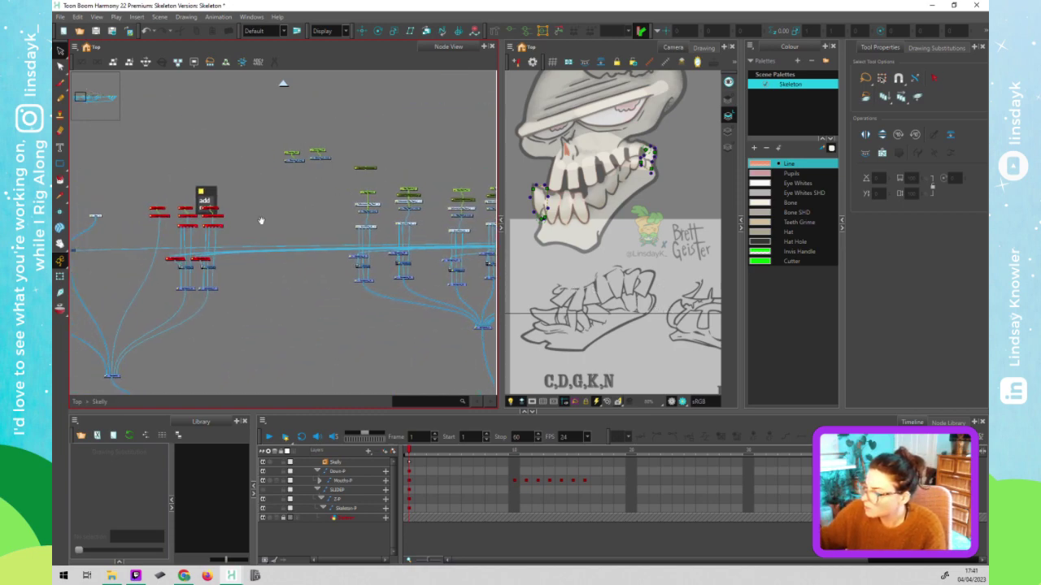
pyautogui.moveTo(144, 190); pyautogui.dragTo(265, 304)
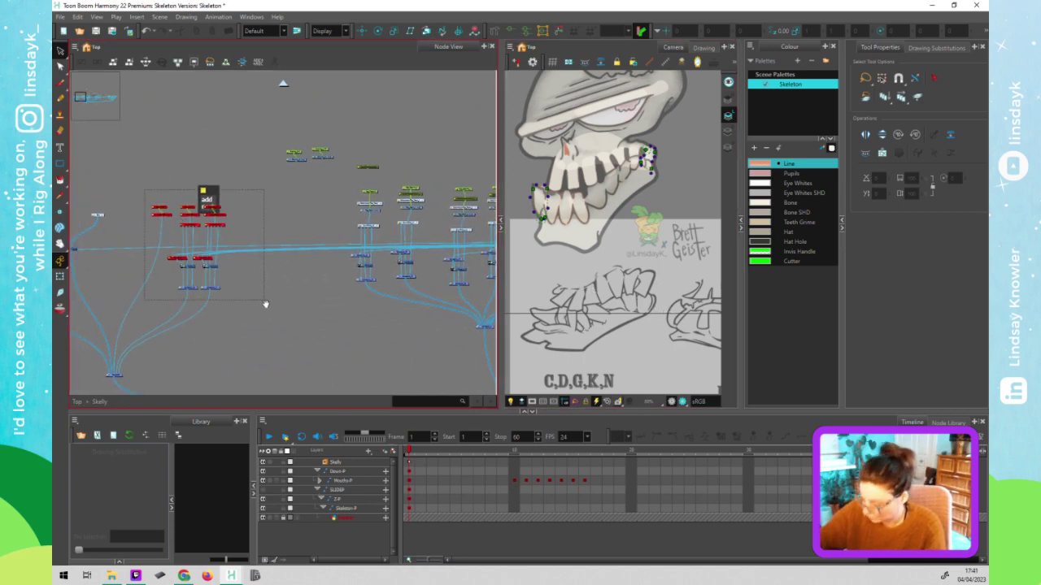
pyautogui.click(261, 312)
pyautogui.scroll(2, 170, 214)
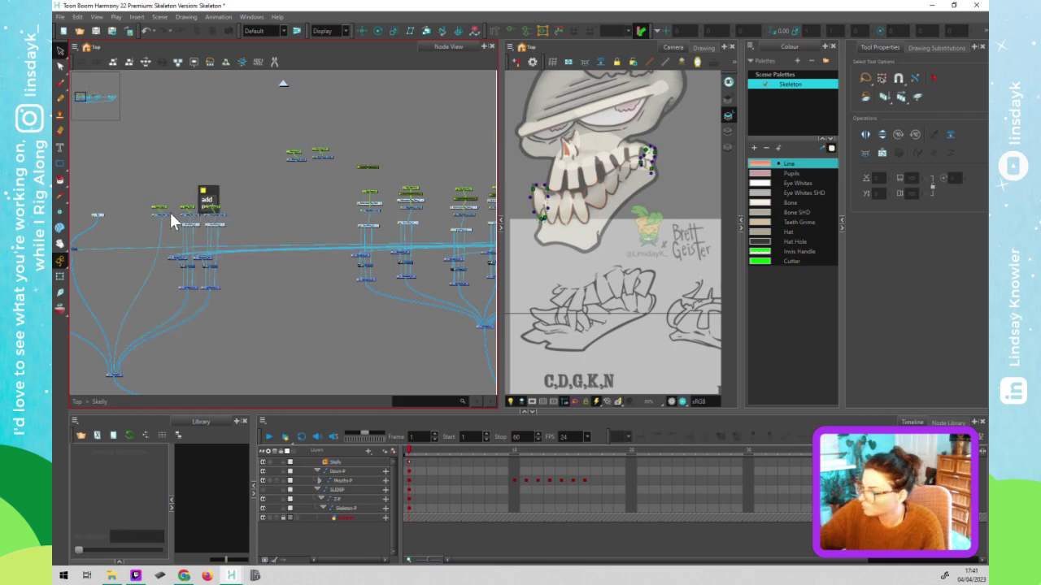
pyautogui.scroll(4, 162, 219)
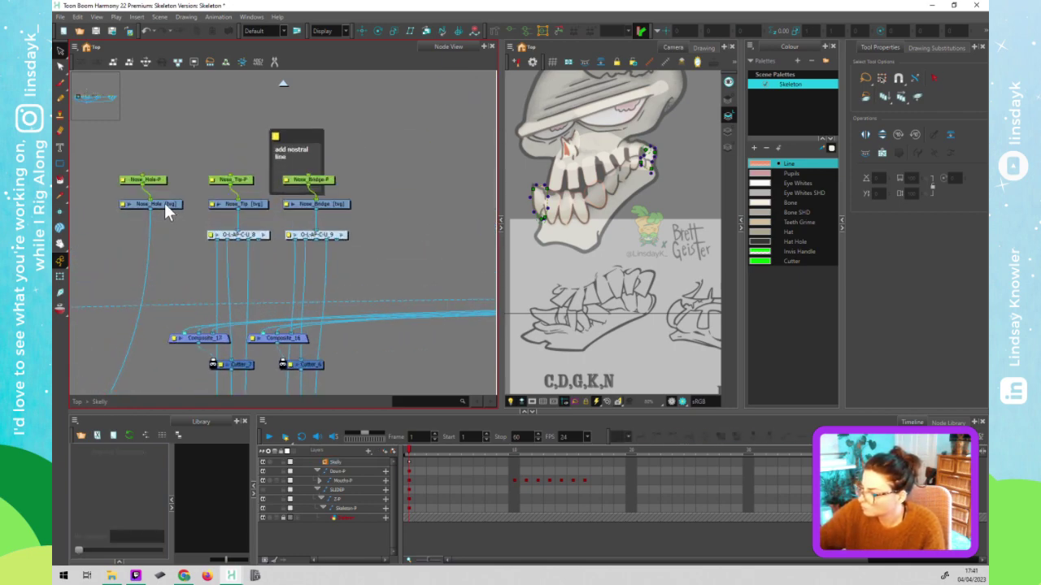
pyautogui.click(164, 205)
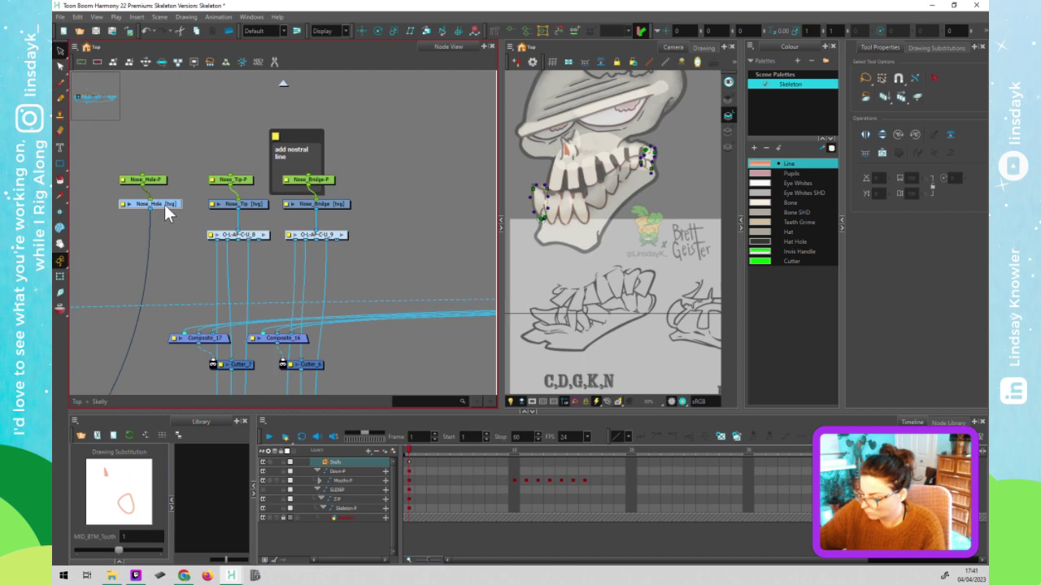
pyautogui.scroll(-1, 349, 321)
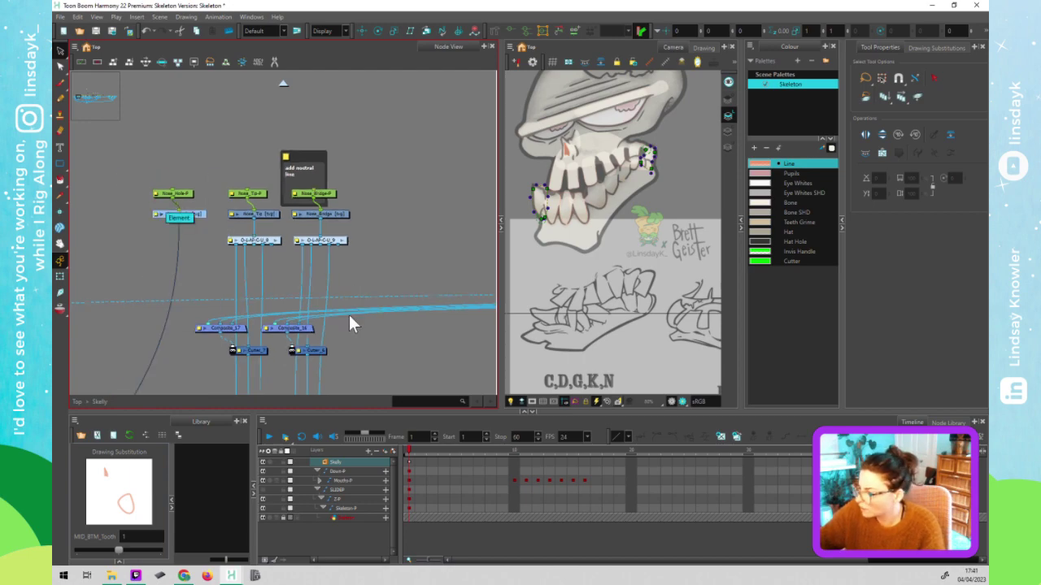
pyautogui.click(273, 216)
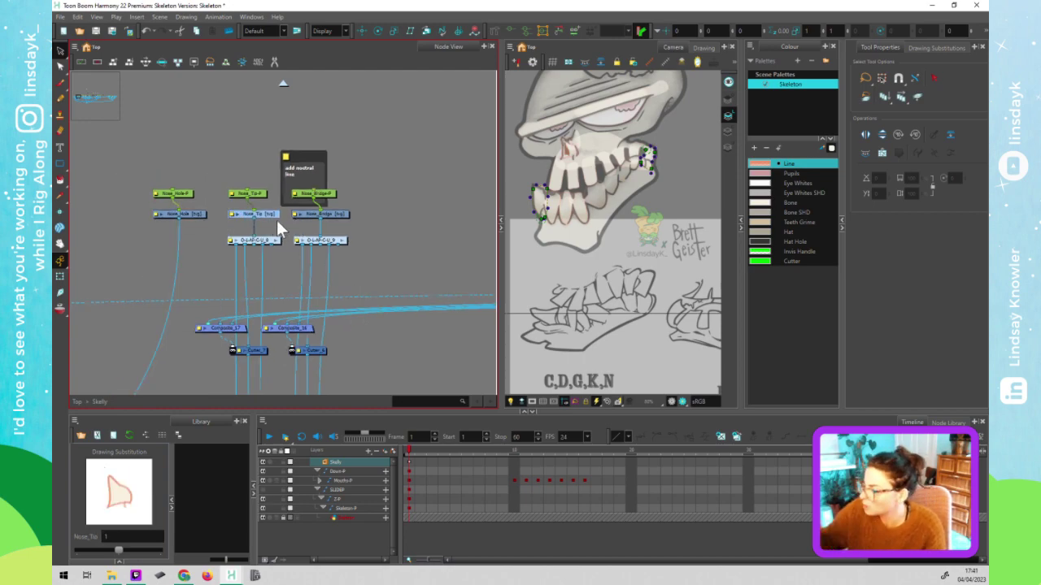
pyautogui.click(337, 213)
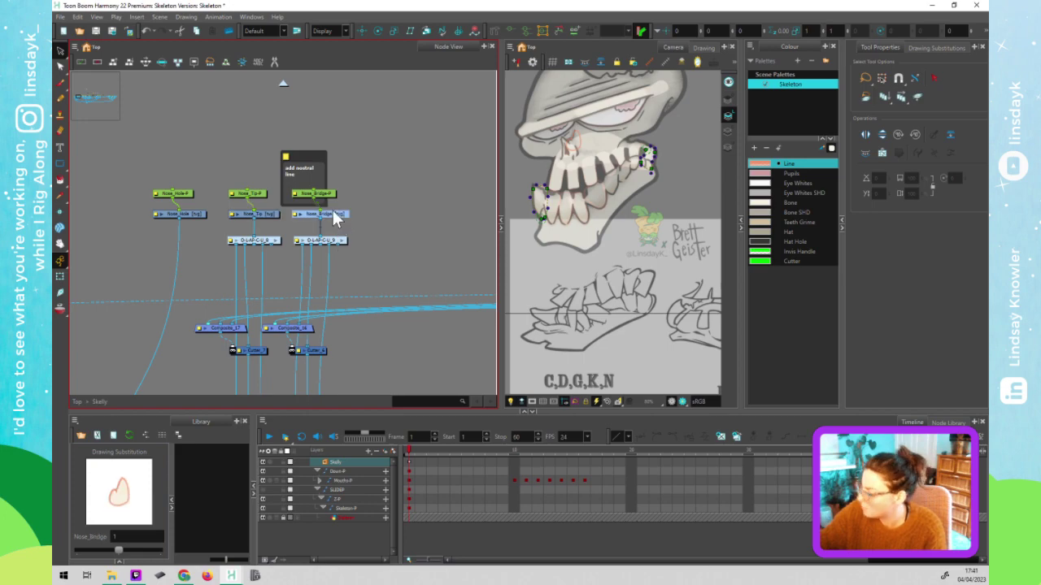
pyautogui.click(195, 213)
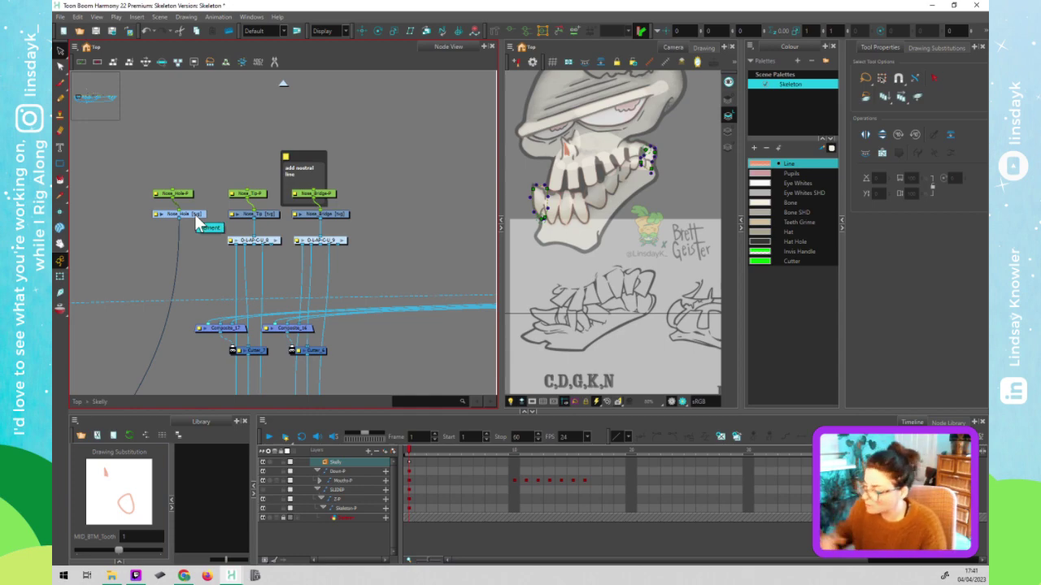
# - Duplicate the middle bottom tooth's drawing node with Paste Special, placing the copy beside the original
pyautogui.scroll(-5, 403, 260)
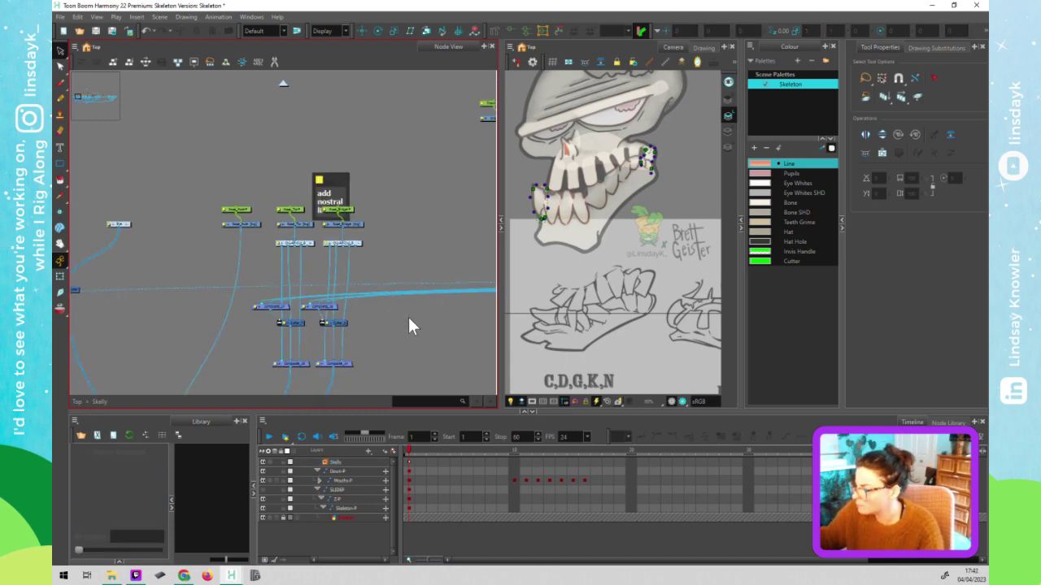
pyautogui.scroll(5, 192, 297)
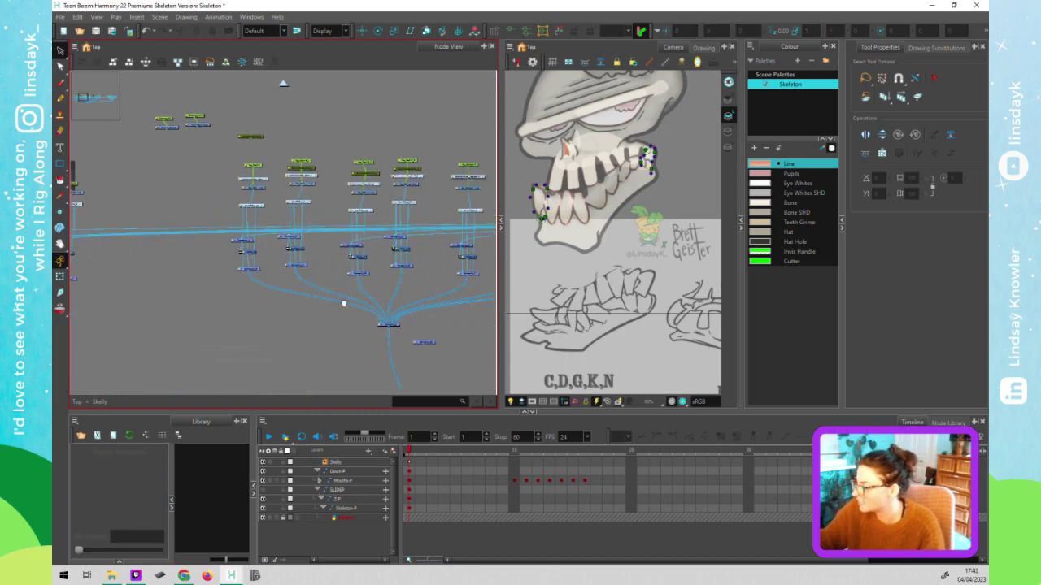
pyautogui.hscroll(8, 440, 242)
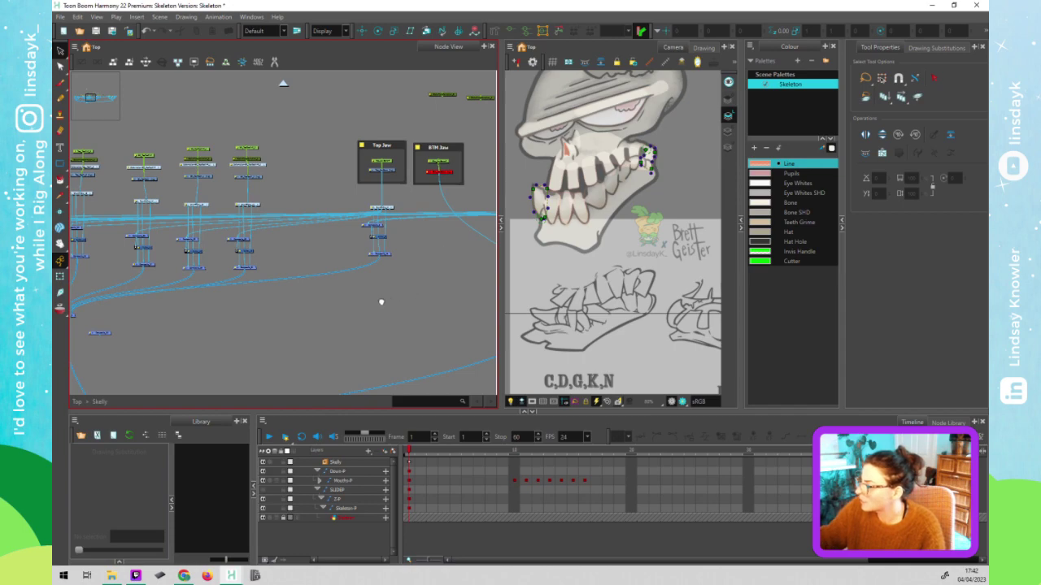
pyautogui.hscroll(6, 258, 305)
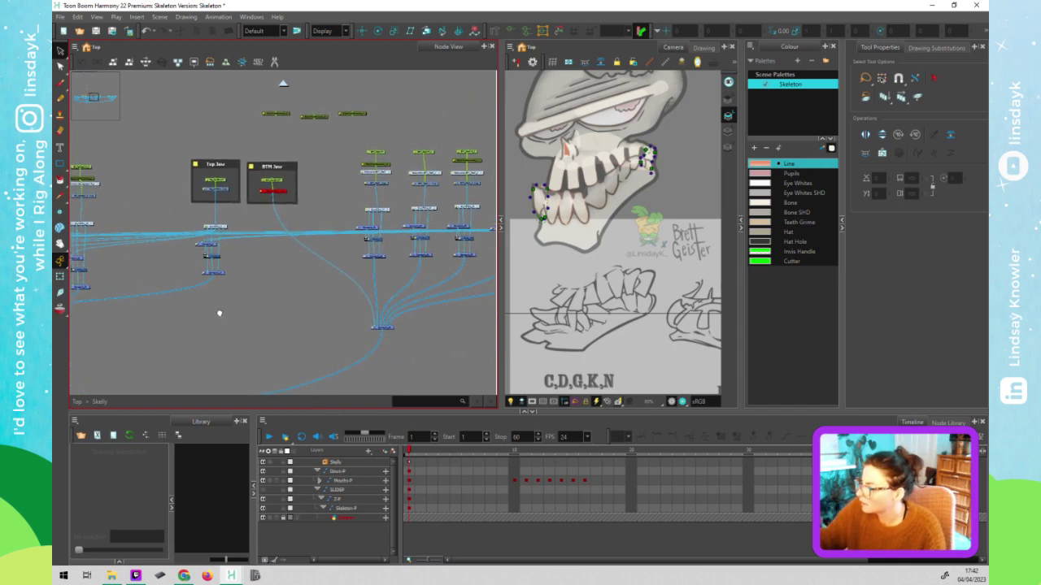
pyautogui.click(424, 188)
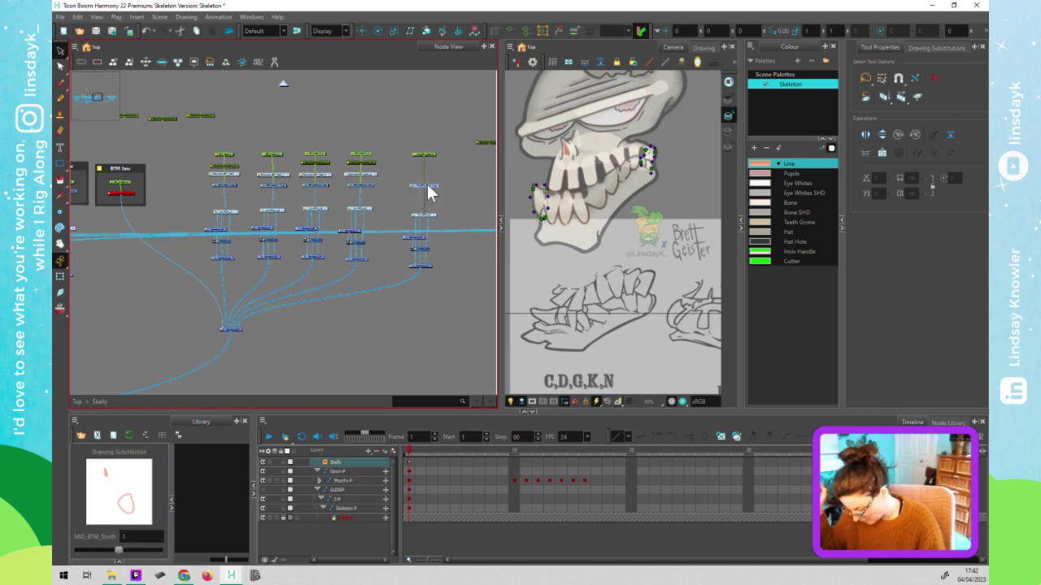
pyautogui.hotkey('ctrl', 'b')
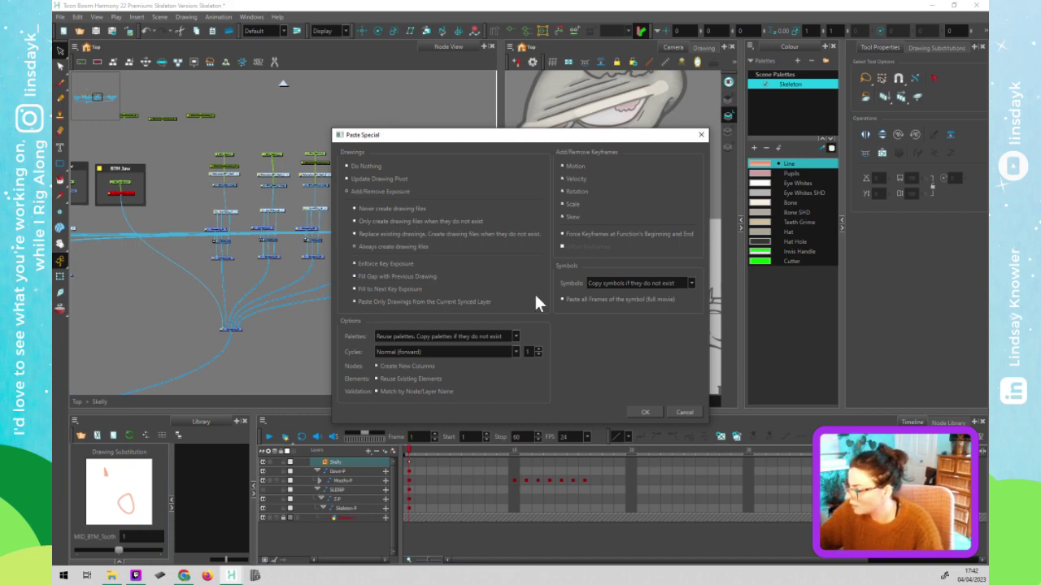
pyautogui.click(632, 414)
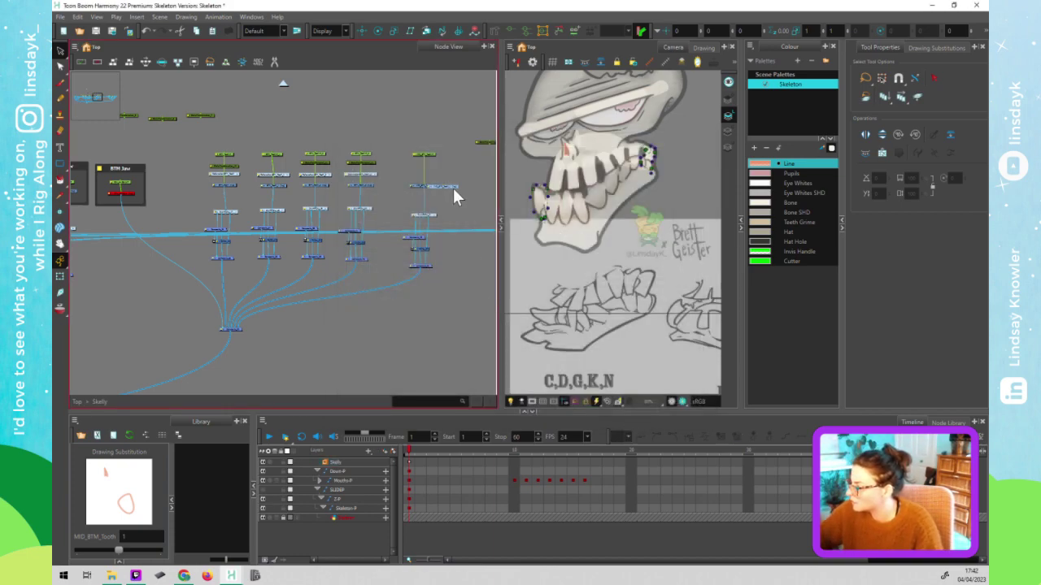
# - Swap the duplicated middle bottom tooth node into the rig connections, move the original node aside above, and check the connected node's layer properties
pyautogui.moveTo(439, 186); pyautogui.dragTo(467, 183)
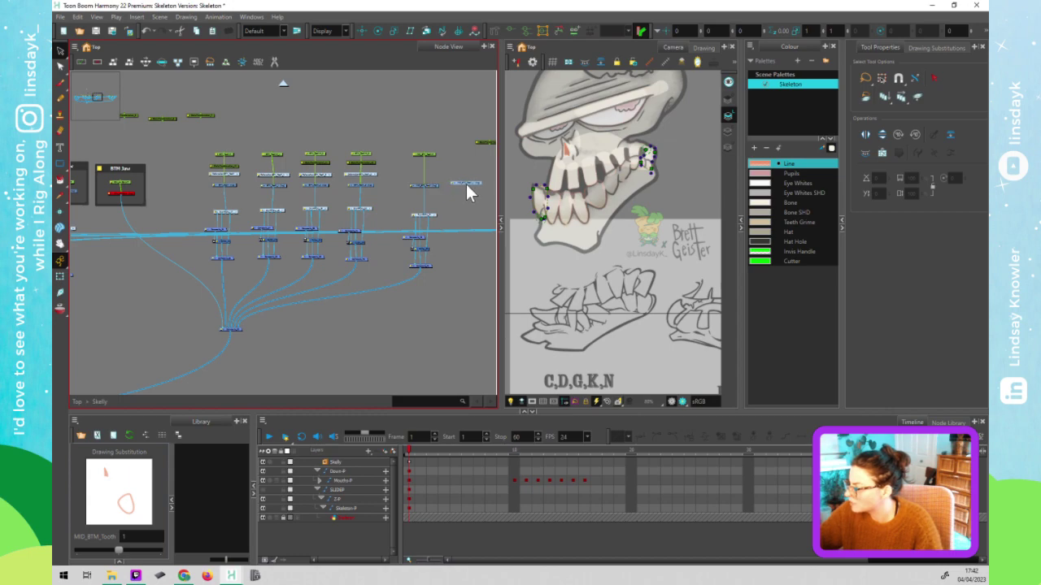
pyautogui.moveTo(424, 213); pyautogui.dragTo(416, 184)
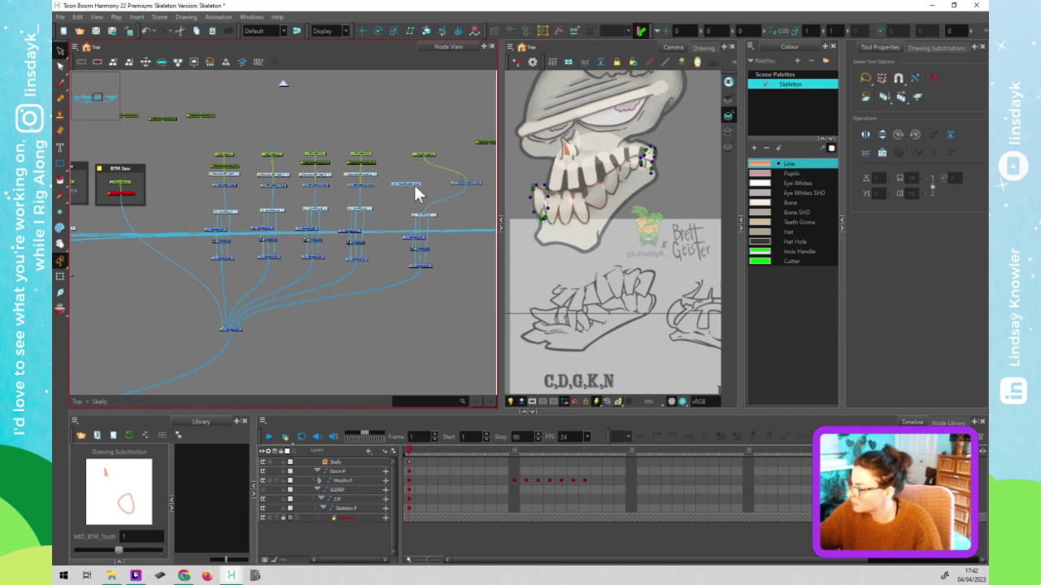
pyautogui.moveTo(410, 126); pyautogui.dragTo(411, 122)
pyautogui.moveTo(428, 186); pyautogui.dragTo(431, 188)
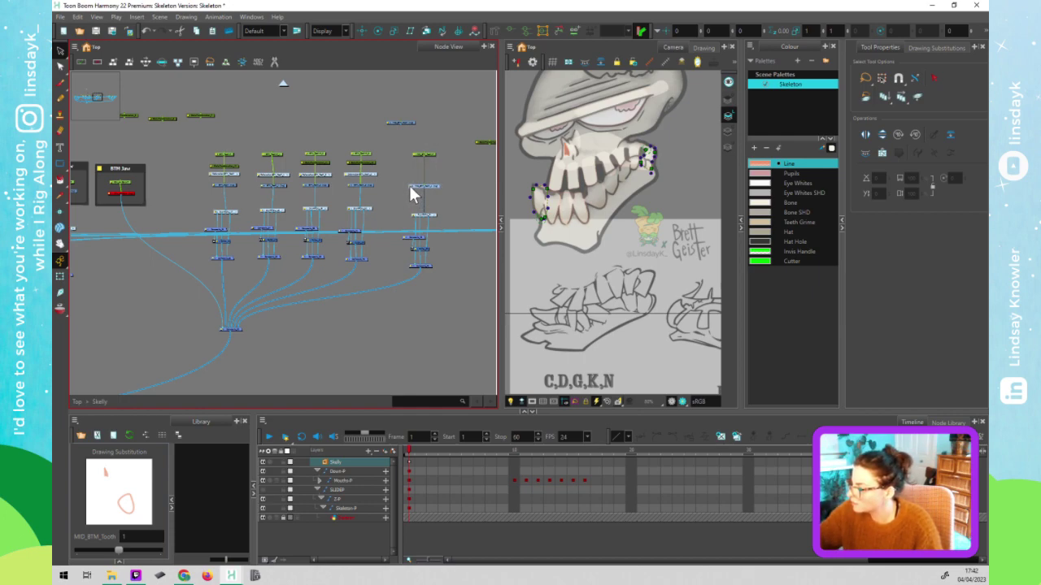
pyautogui.doubleClick(413, 192)
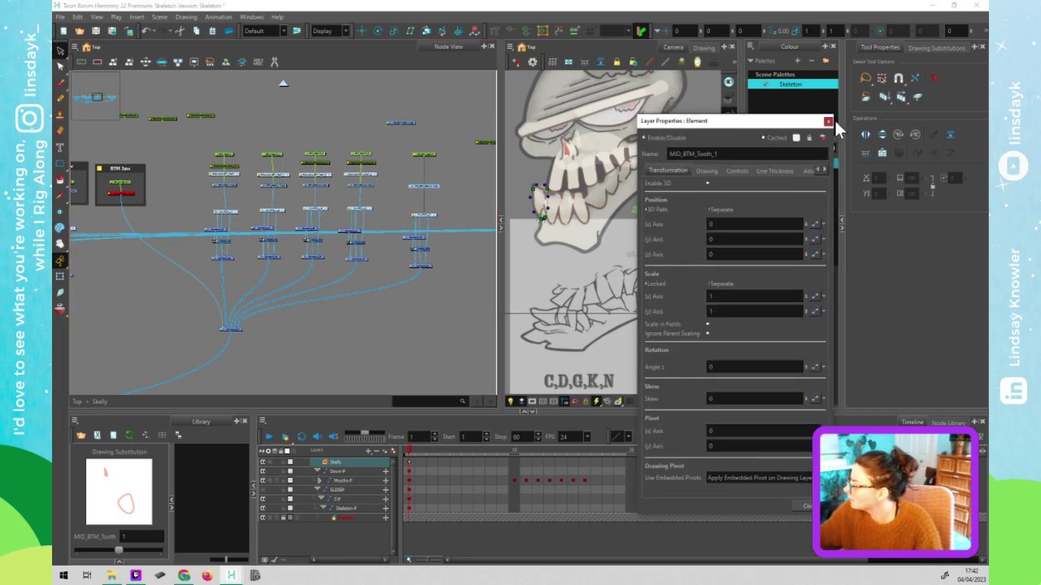
pyautogui.click(823, 122)
# - Remove the nose-hole shape from the duplicated middle bottom tooth drawing, keeping the tooth outline
pyautogui.click(428, 195)
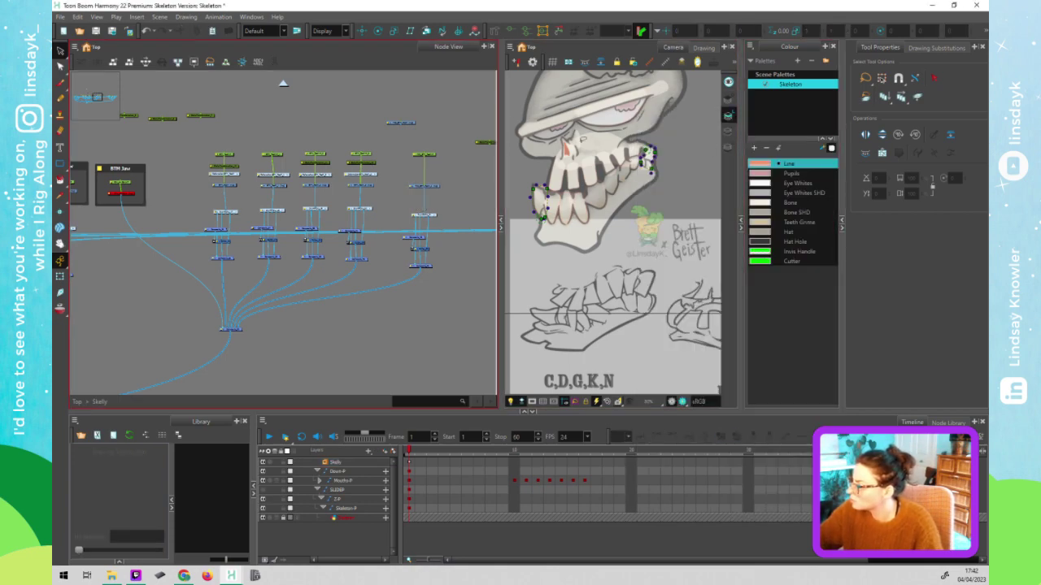
pyautogui.click(567, 149)
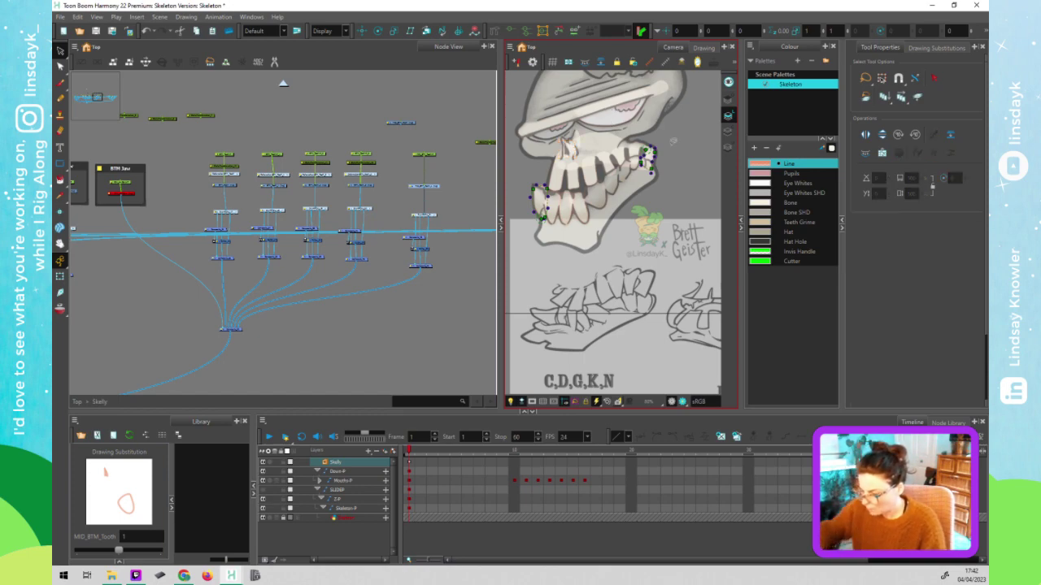
pyautogui.click(129, 496)
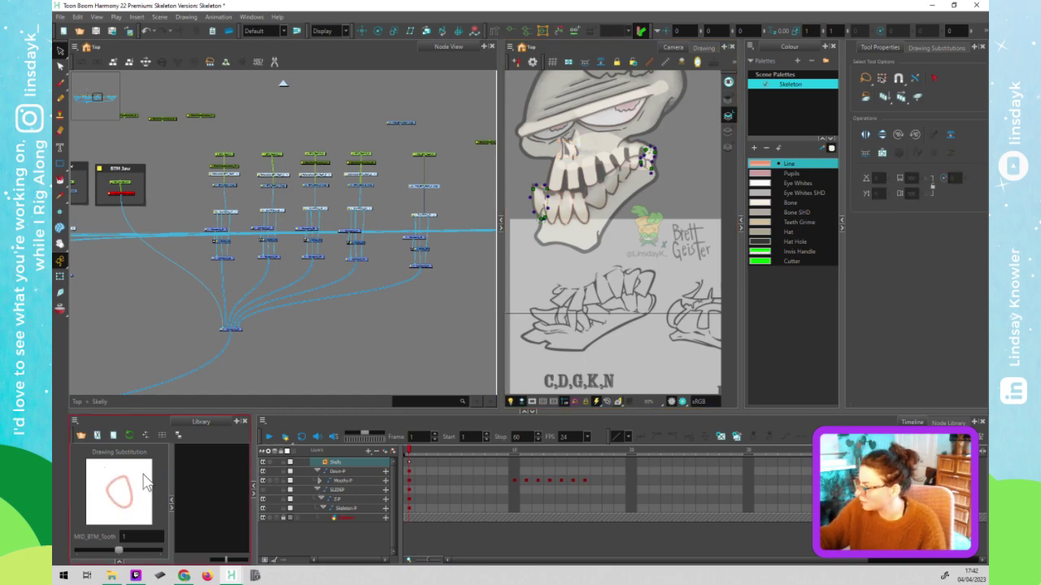
pyautogui.click(408, 337)
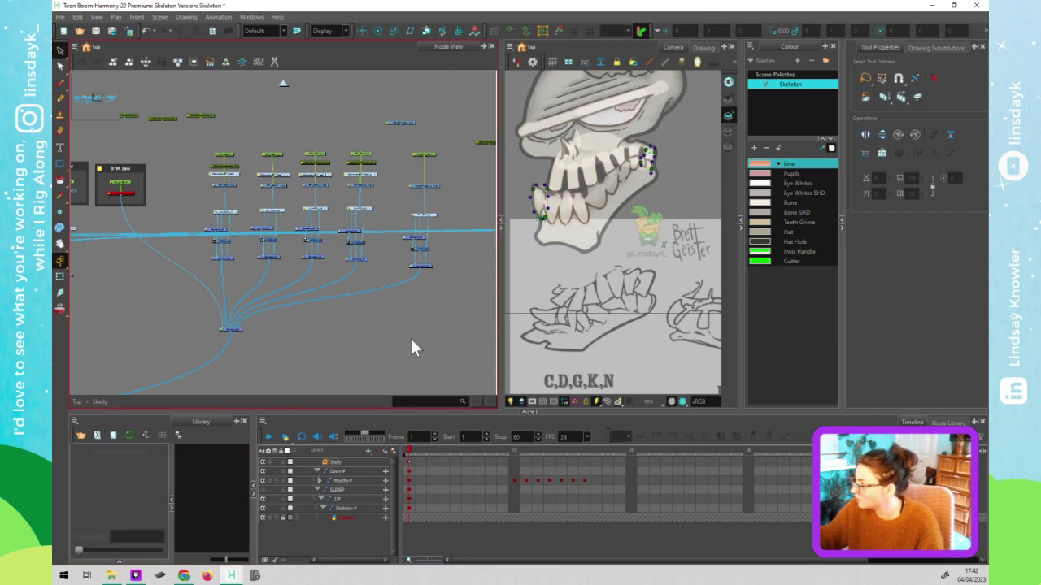
# - Locate the nose-hole drawing node and delete the tooth outline from its drawing, keeping the nose-hole shape
pyautogui.hotkey('shift', 't')
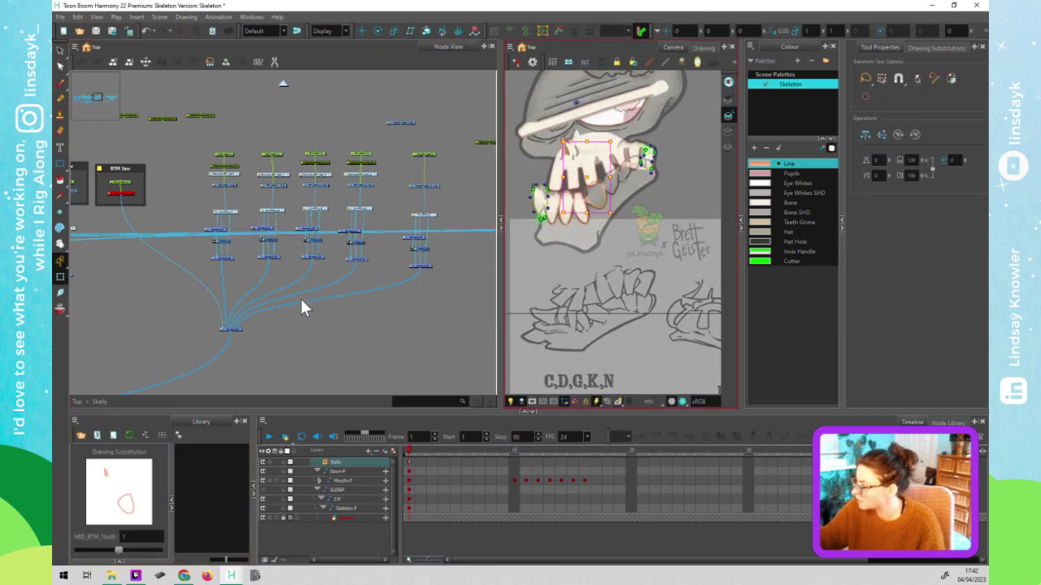
pyautogui.scroll(1, 303, 296)
pyautogui.press('f')
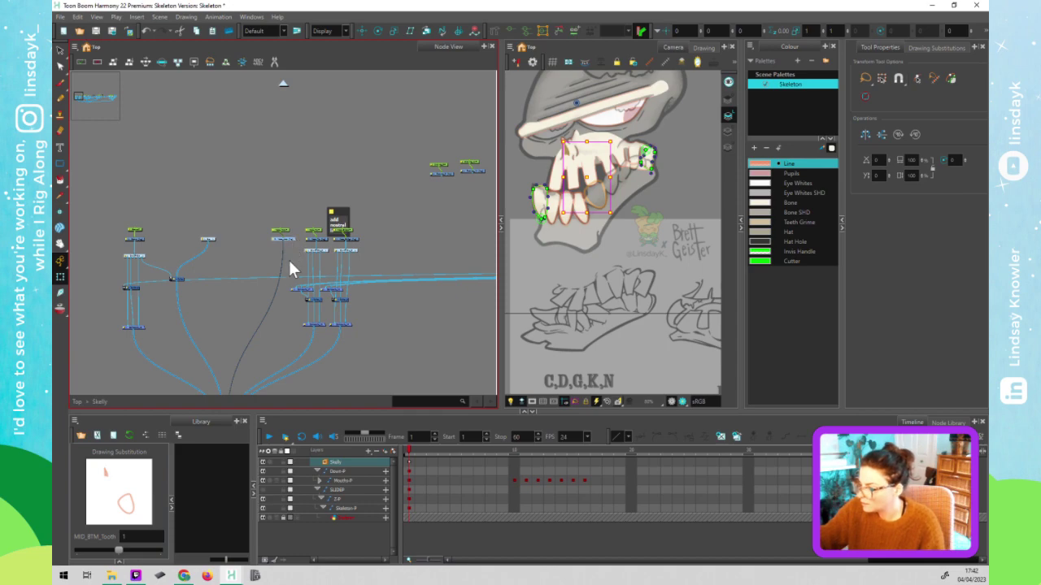
pyautogui.click(288, 236)
pyautogui.click(610, 195)
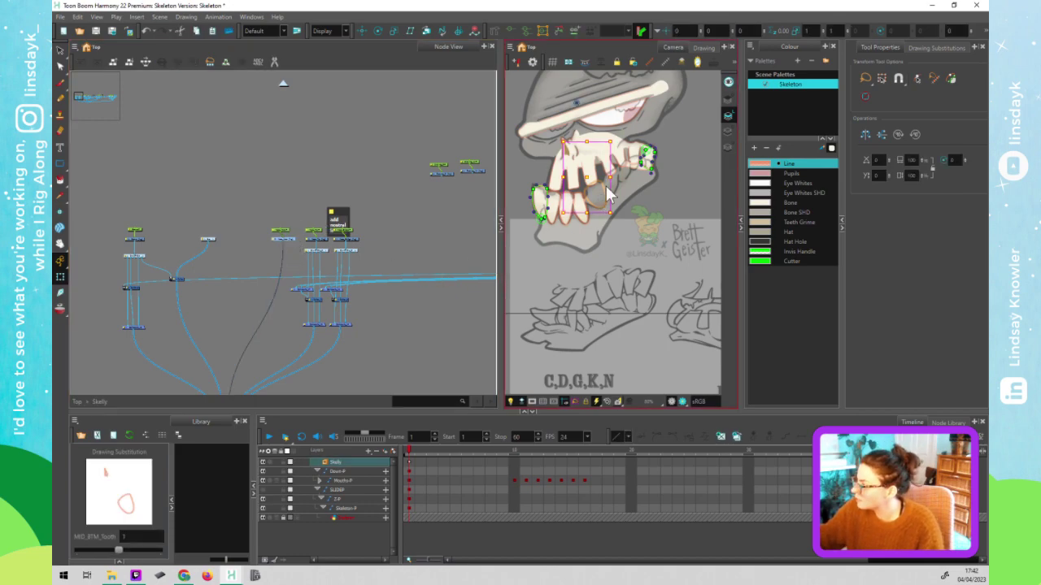
pyautogui.hotkey('alt', 's')
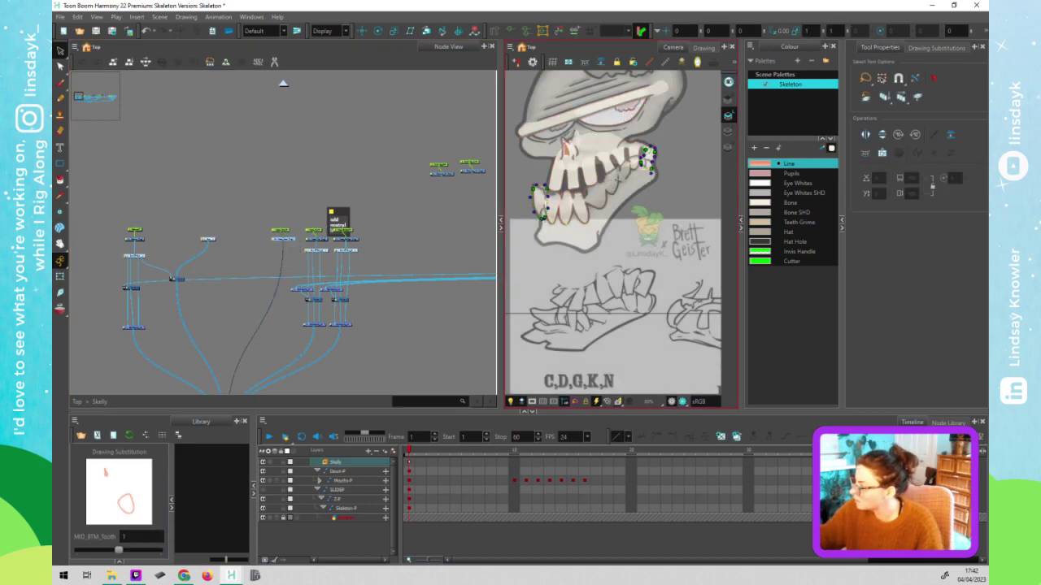
pyautogui.click(728, 98)
pyautogui.hotkey('alt', 'b')
pyautogui.moveTo(579, 204); pyautogui.dragTo(605, 189)
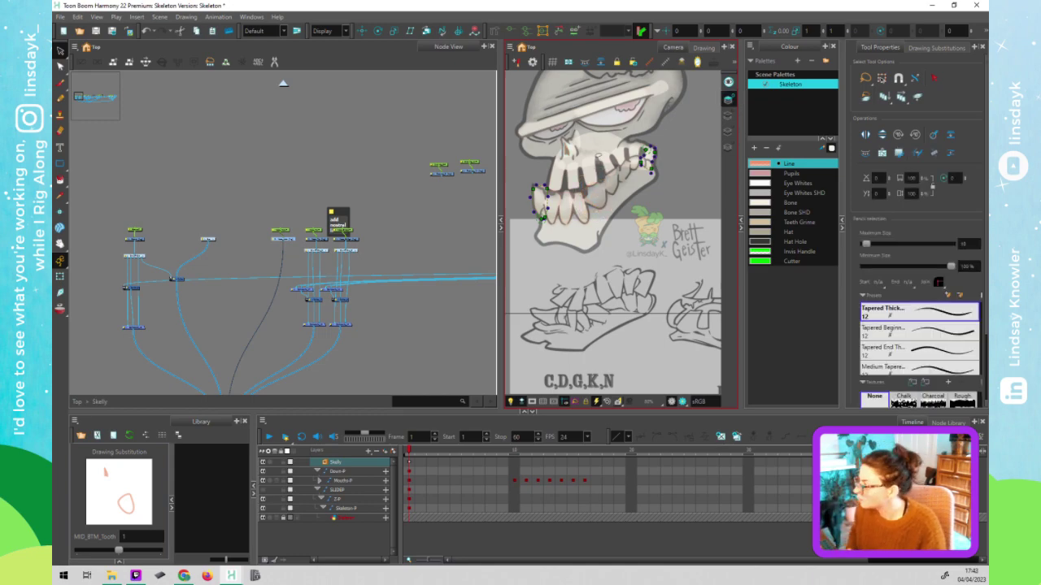
pyautogui.hotkey('alt', 's')
pyautogui.click(321, 271)
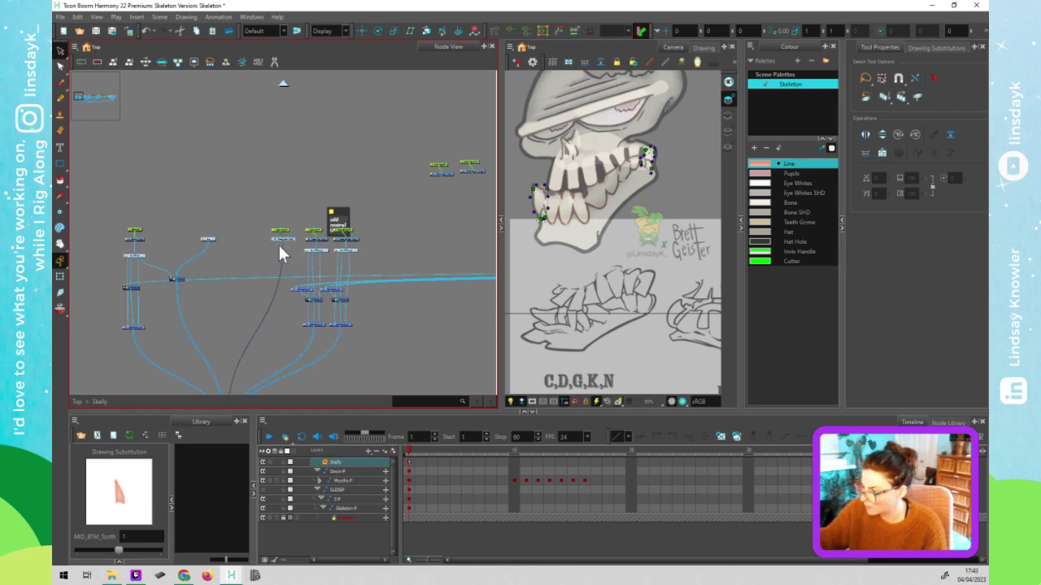
pyautogui.click(245, 253)
# - Return to the middle bottom tooth's drawing and copy its outline onto the art layer used for the colour fill
pyautogui.scroll(3, 223, 322)
pyautogui.hscroll(10, 353, 309)
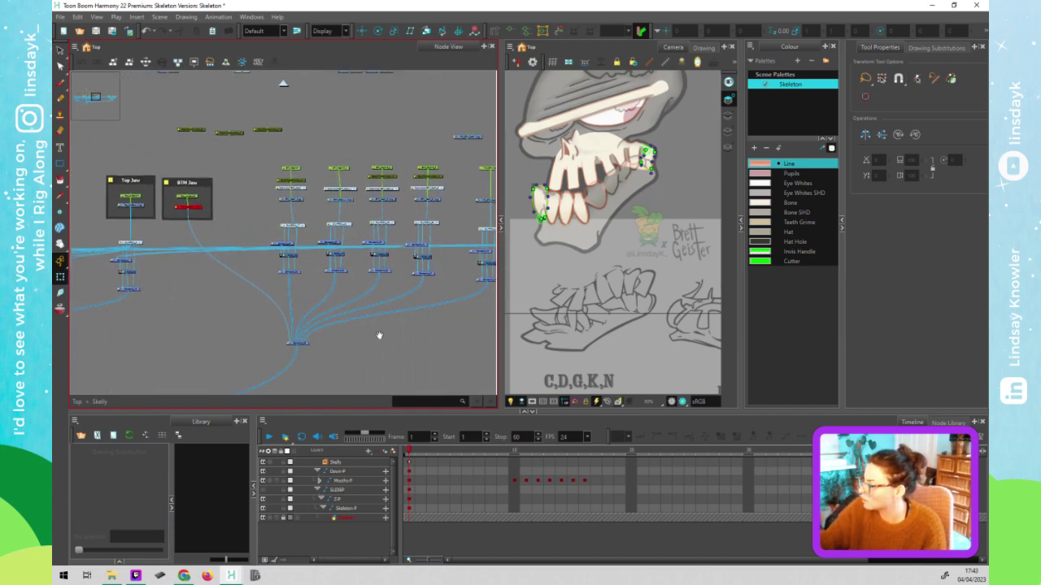
pyautogui.hscroll(12, 378, 335)
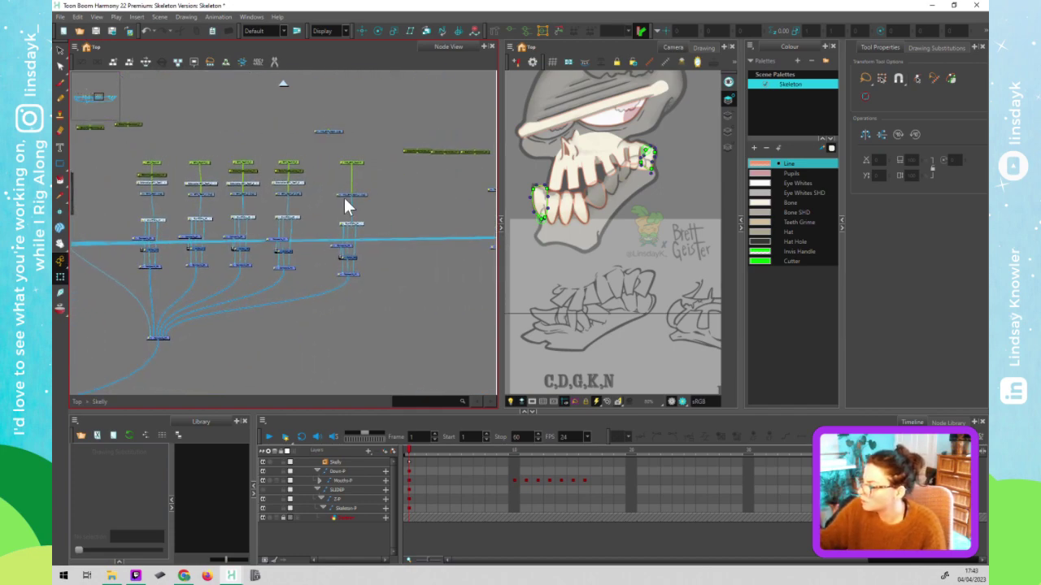
pyautogui.click(346, 197)
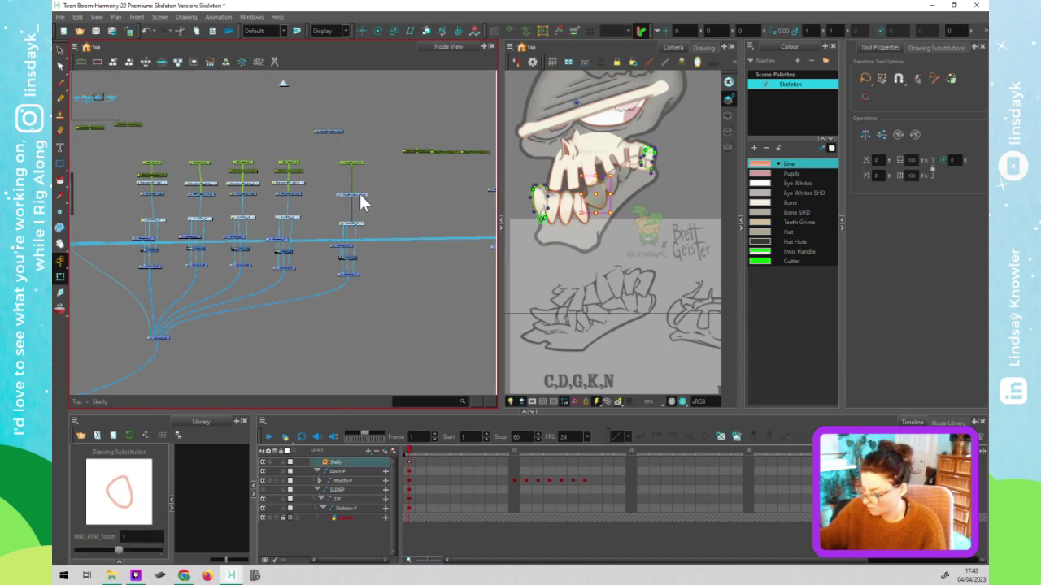
pyautogui.click(610, 202)
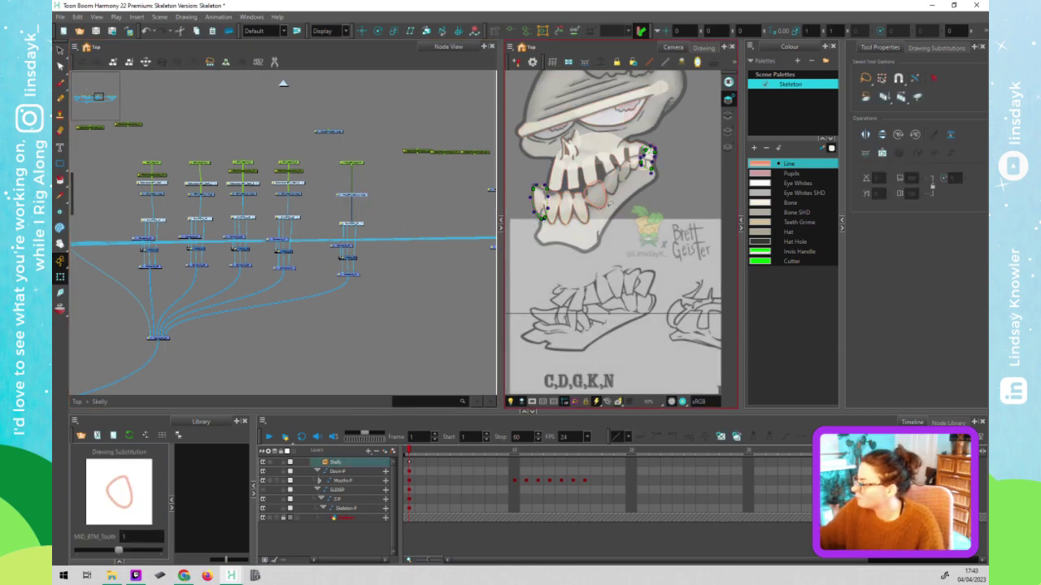
pyautogui.click(728, 112)
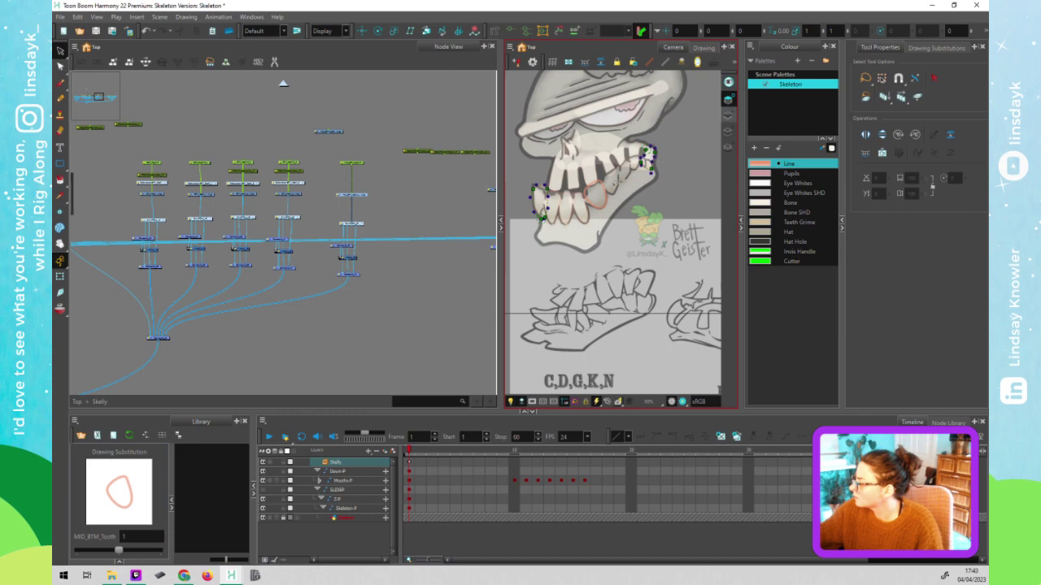
pyautogui.click(622, 129)
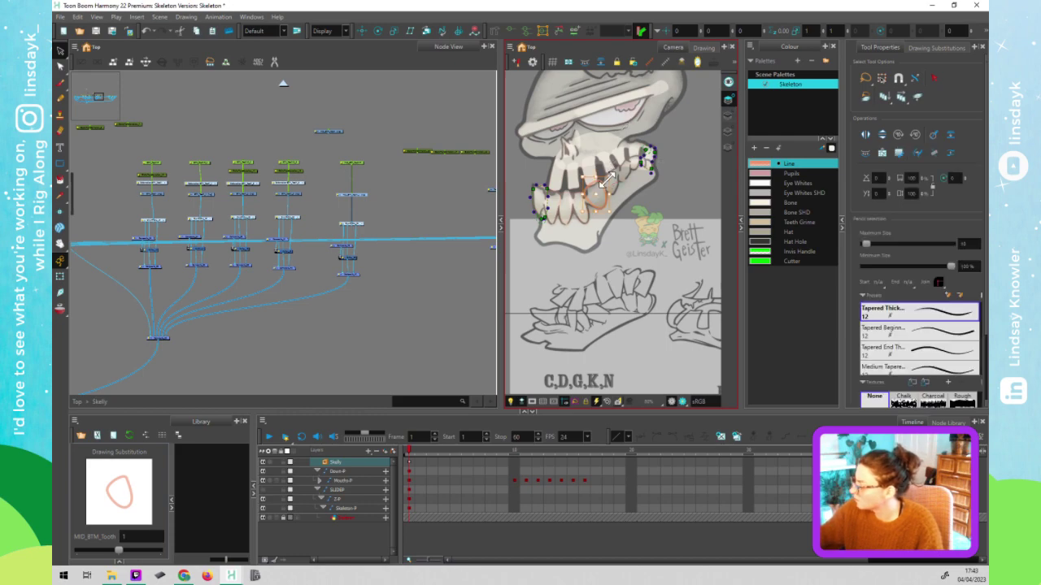
pyautogui.click(727, 115)
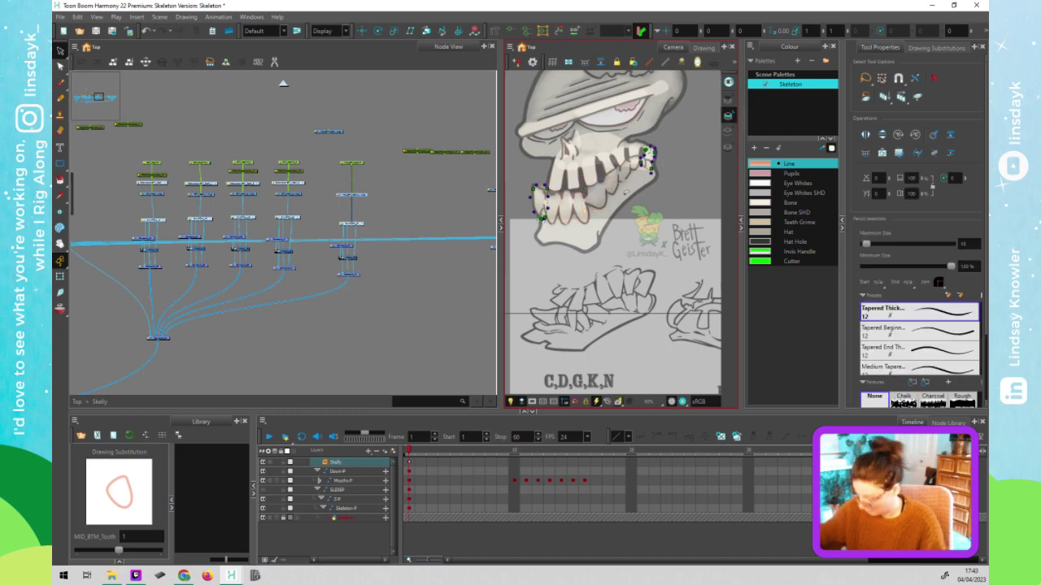
pyautogui.click(728, 131)
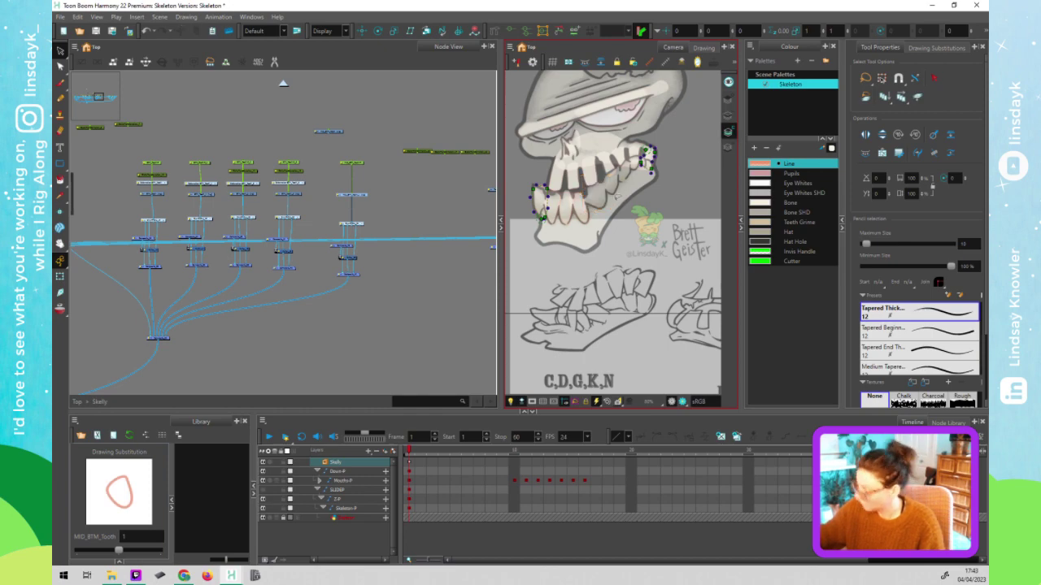
pyautogui.click(598, 189)
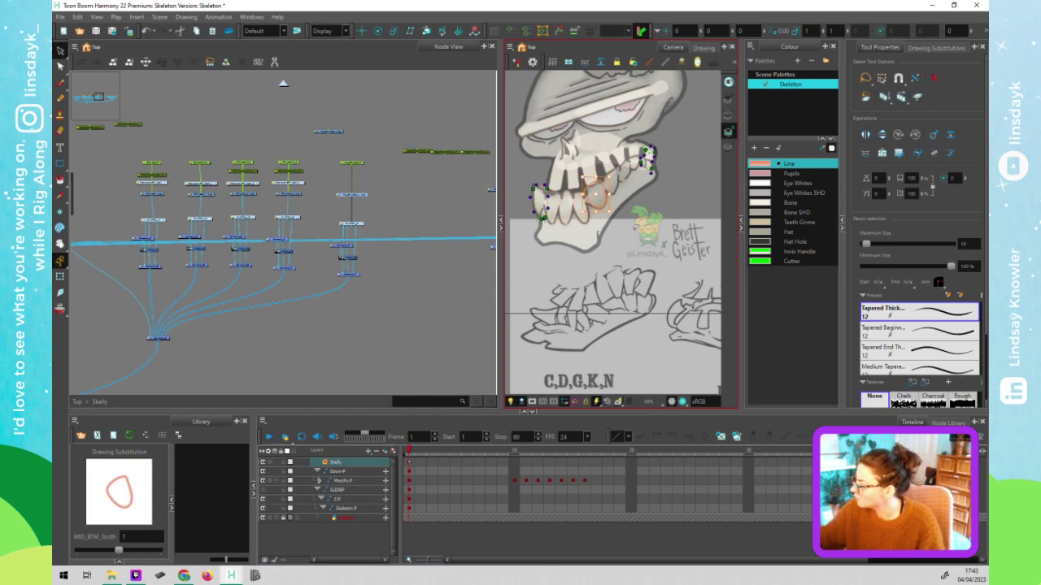
# - Fill the copied tooth outline with the Bone colour and return to the art layer holding the tooth's line
pyautogui.click(793, 202)
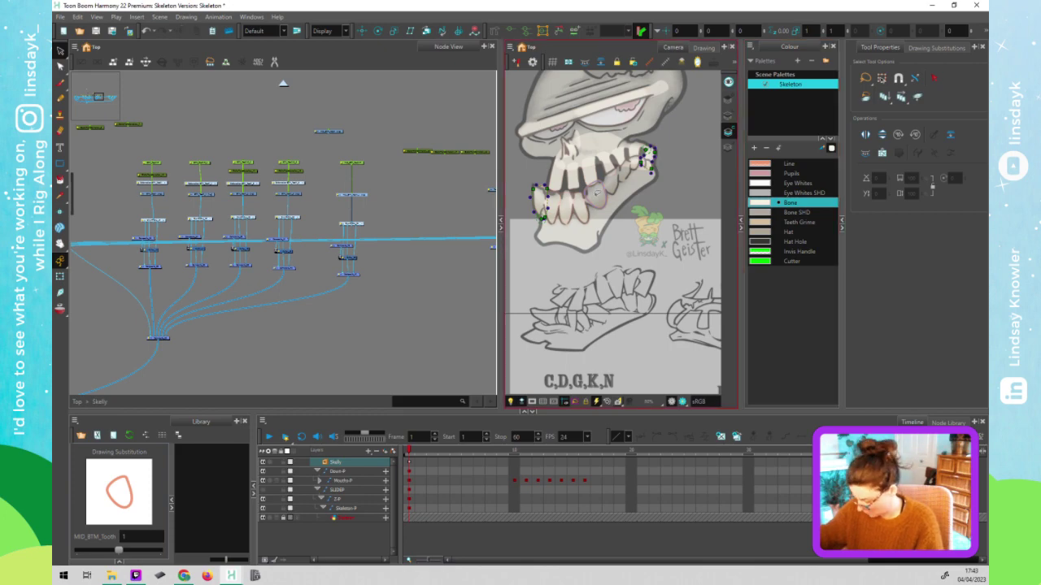
pyautogui.hotkey('alt', '/')
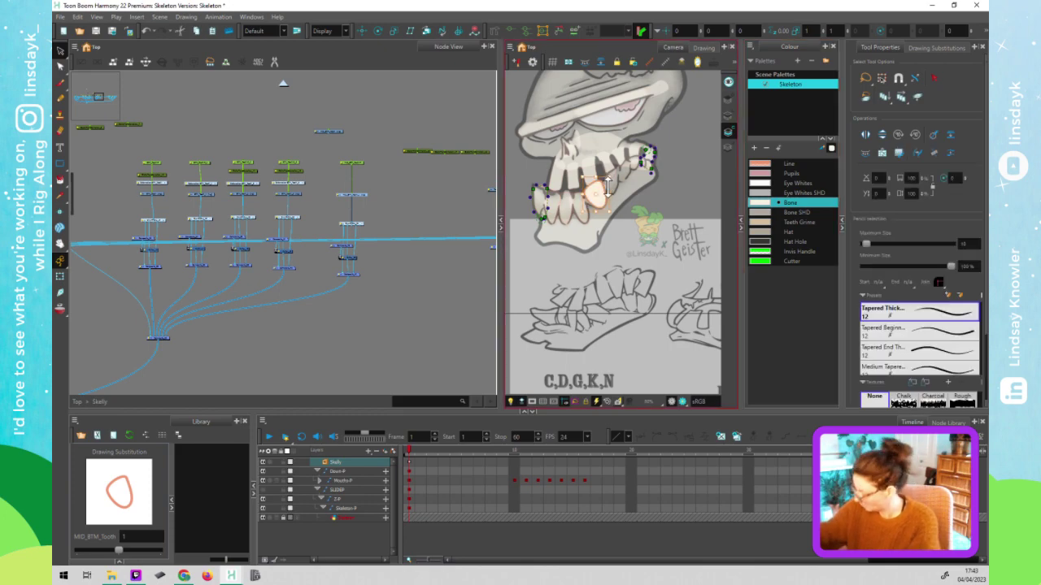
pyautogui.hotkey('alt', 's')
pyautogui.click(729, 115)
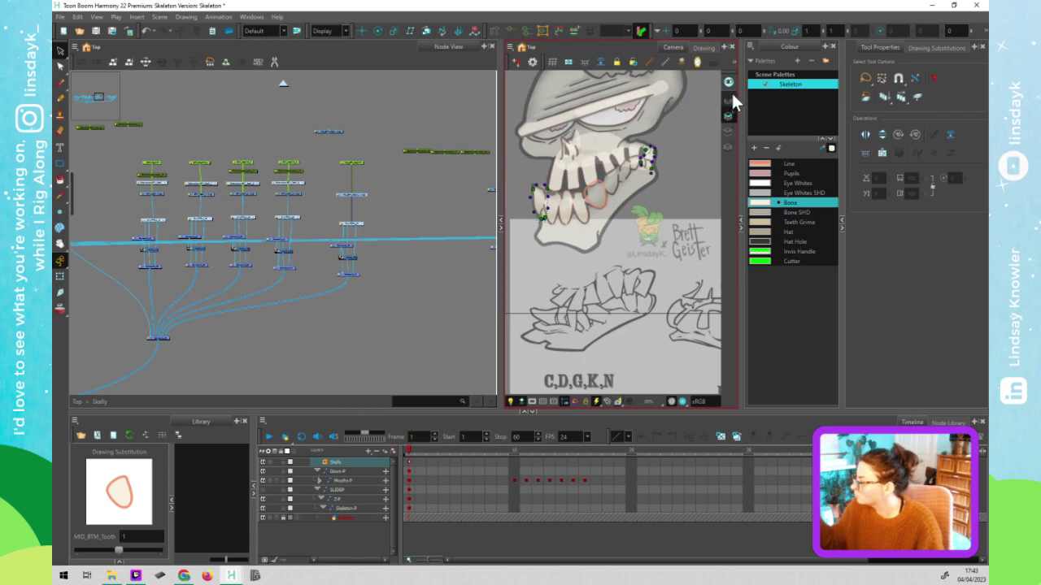
pyautogui.click(729, 97)
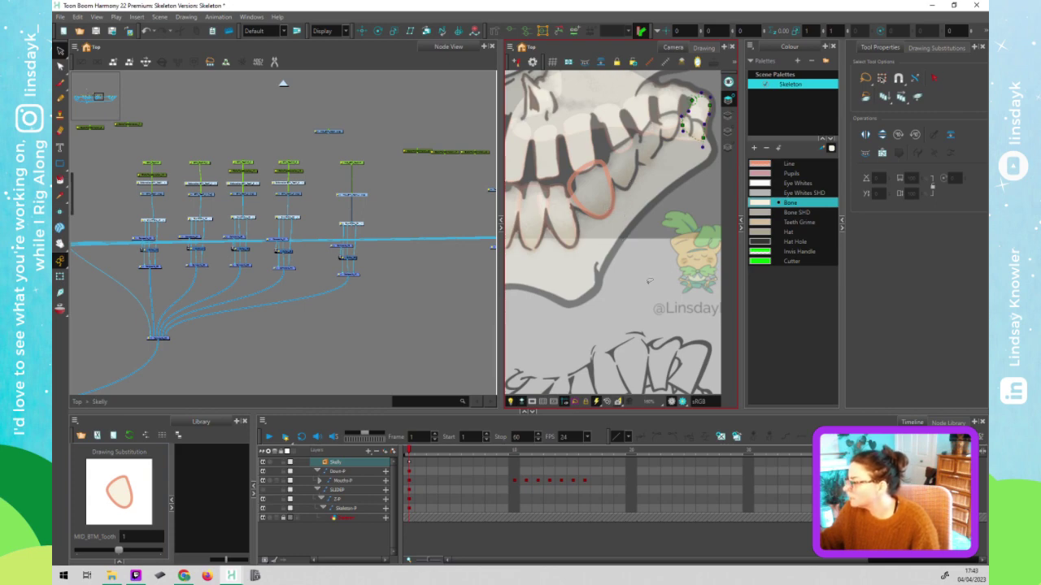
# - Build a closed curve deformer around the middle bottom tooth with the Rigging tool, placing points at its lower tip, outer side and upper edge
pyautogui.scroll(-3, 649, 281)
pyautogui.hscroll(3, 578, 296)
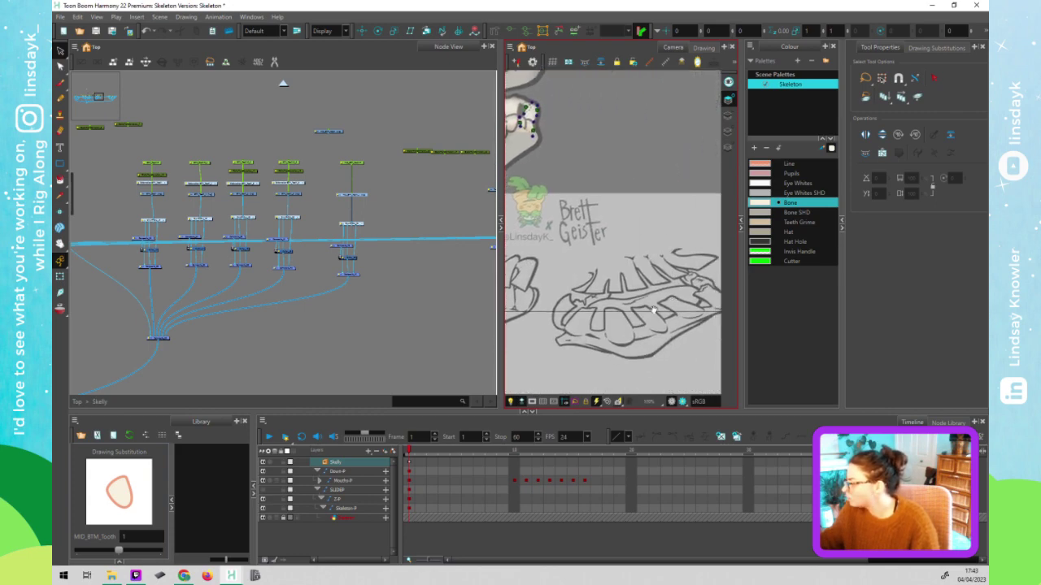
pyautogui.scroll(5, 569, 297)
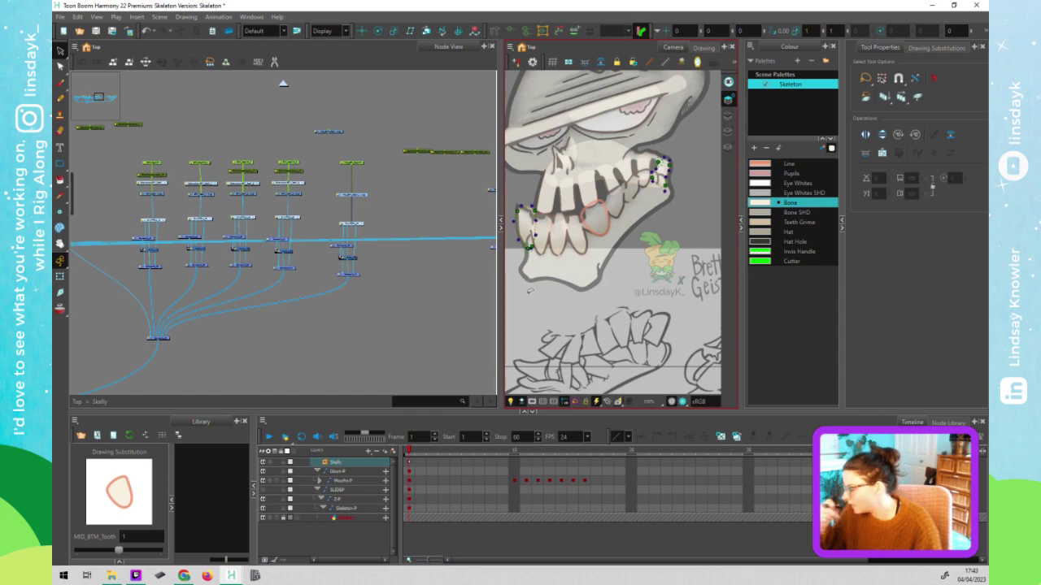
pyautogui.click(398, 222)
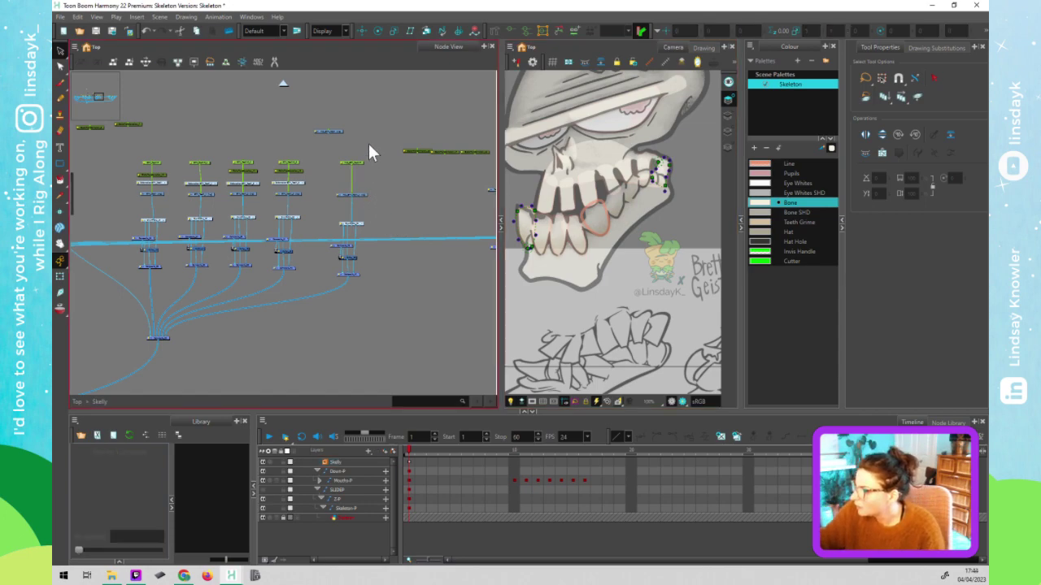
pyautogui.click(495, 30)
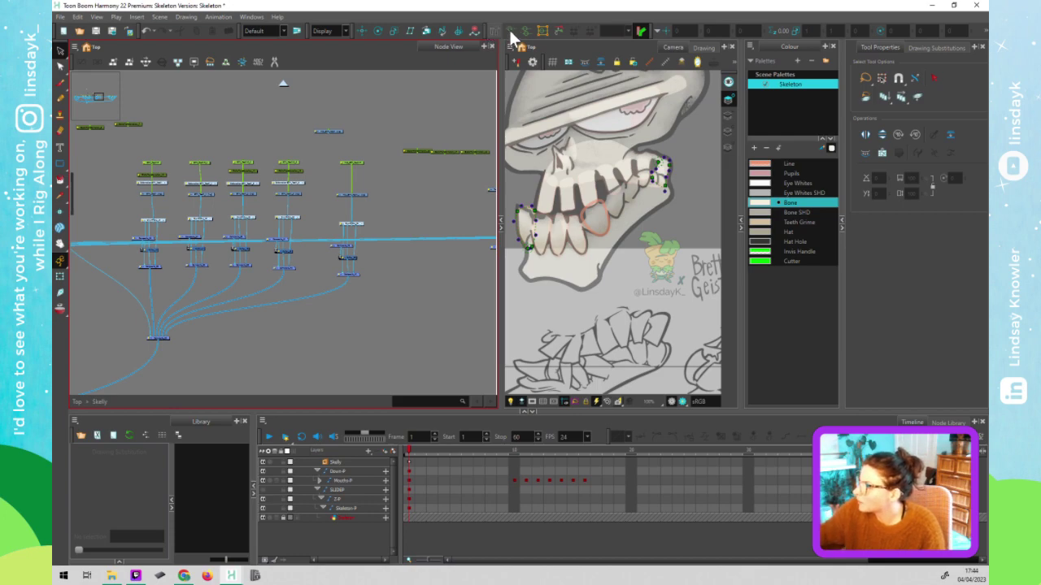
pyautogui.scroll(5, 601, 203)
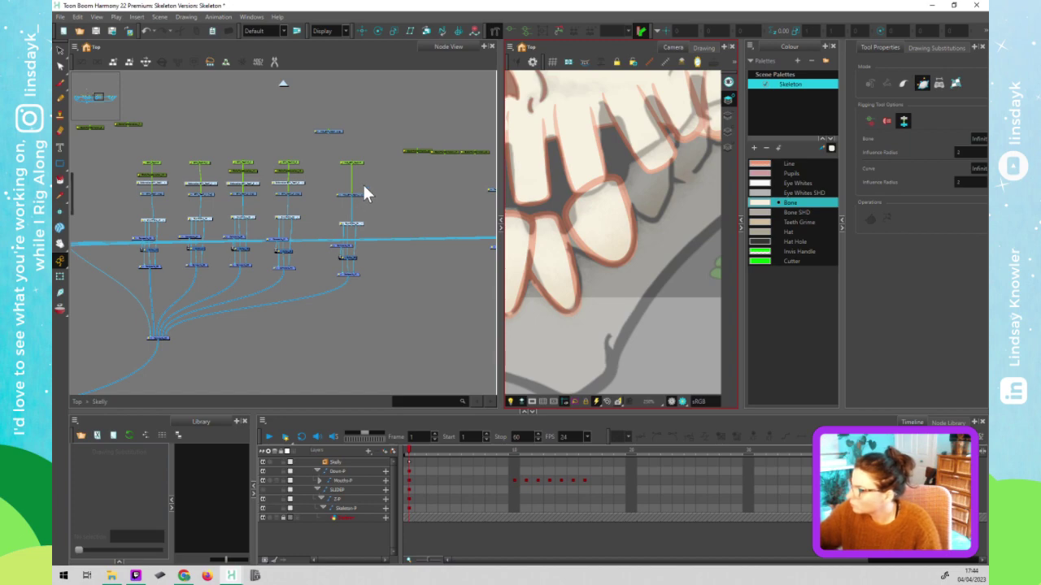
pyautogui.click(618, 207)
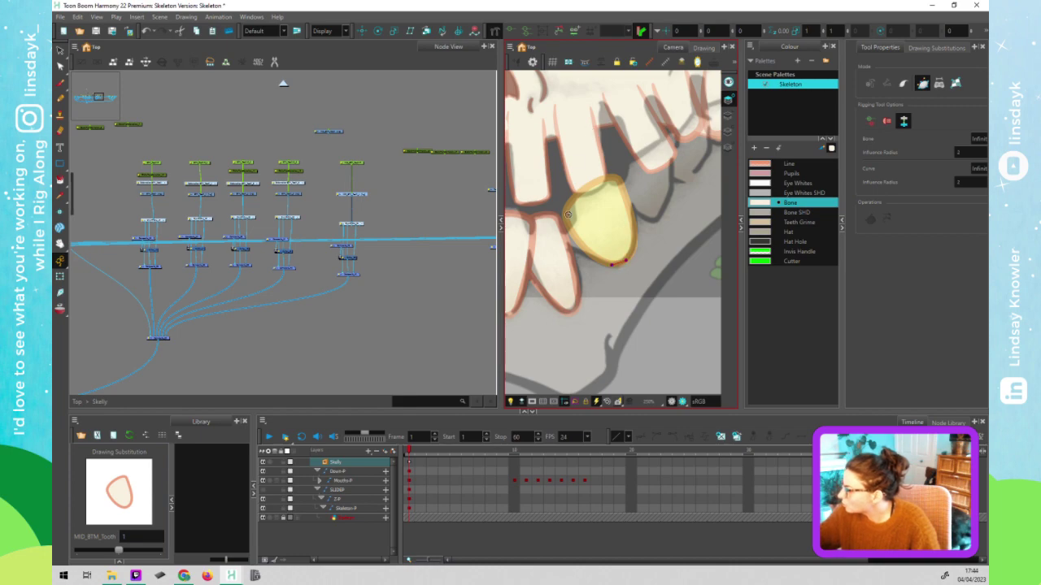
pyautogui.moveTo(618, 259); pyautogui.dragTo(564, 215)
pyautogui.click(618, 177)
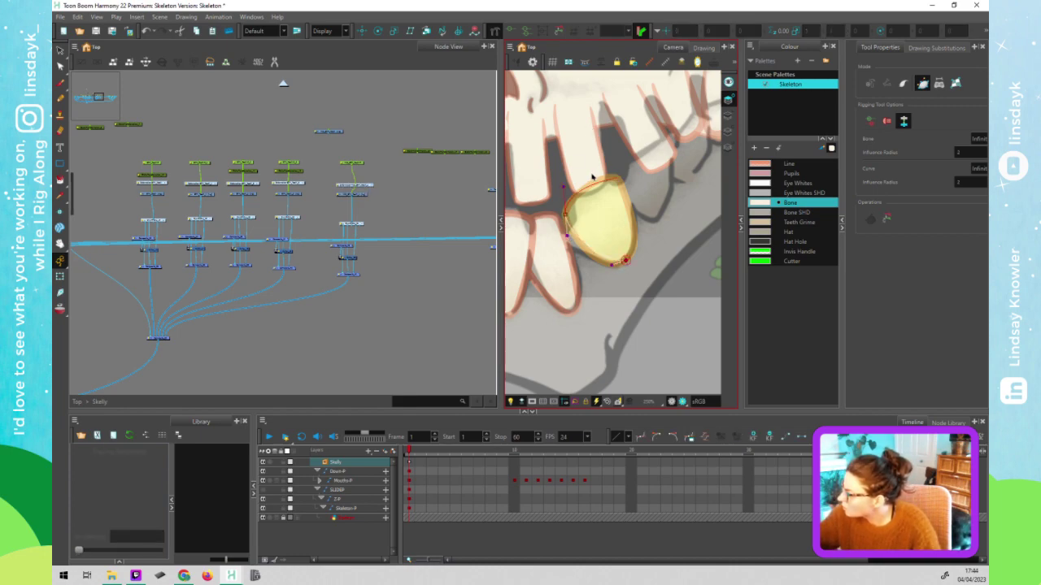
pyautogui.click(626, 260)
pyautogui.click(642, 252)
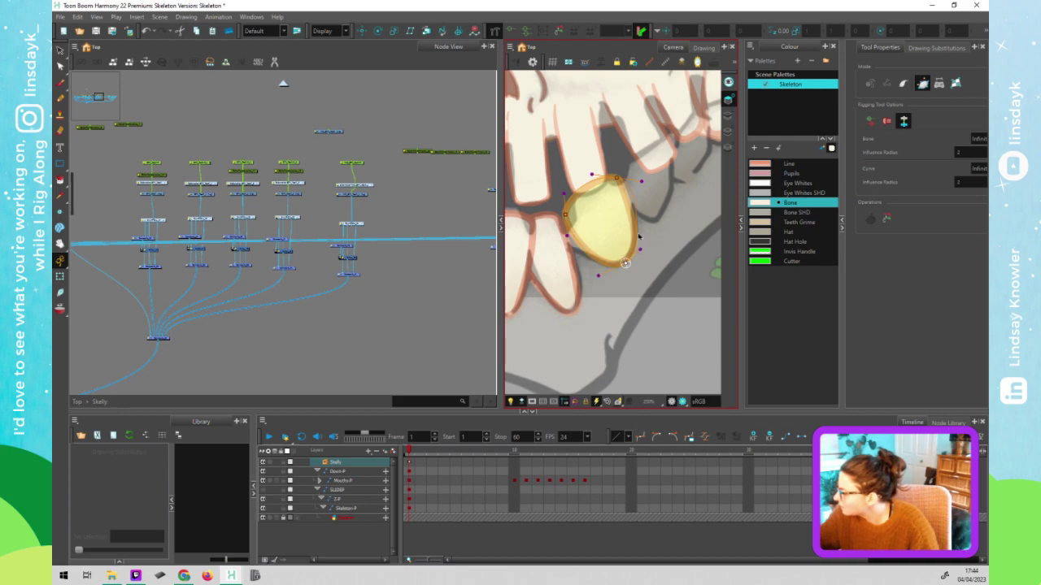
# - Refine the curve handles of the closed deformer so it follows the middle bottom tooth's outline
pyautogui.click(633, 192)
pyautogui.moveTo(633, 192); pyautogui.dragTo(572, 196)
pyautogui.moveTo(564, 236); pyautogui.dragTo(571, 237)
pyautogui.click(593, 174)
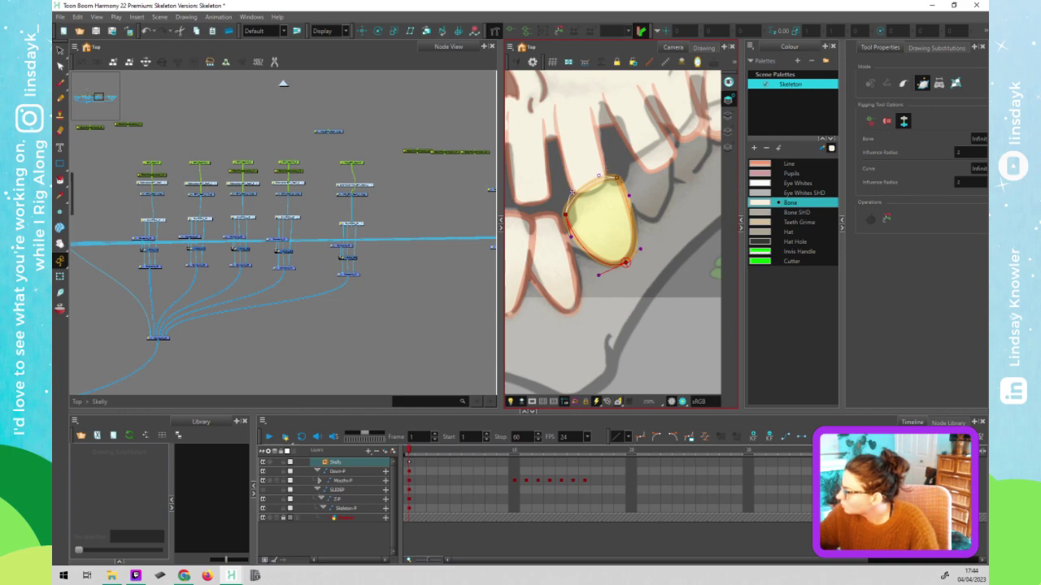
pyautogui.click(630, 196)
pyautogui.moveTo(642, 248); pyautogui.dragTo(645, 250)
pyautogui.click(626, 261)
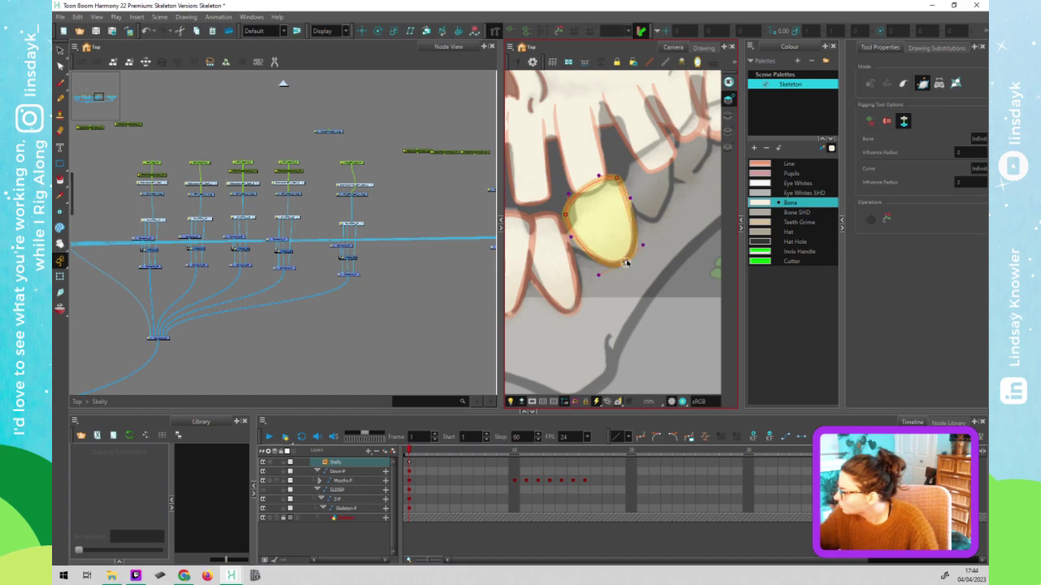
pyautogui.scroll(-5, 650, 240)
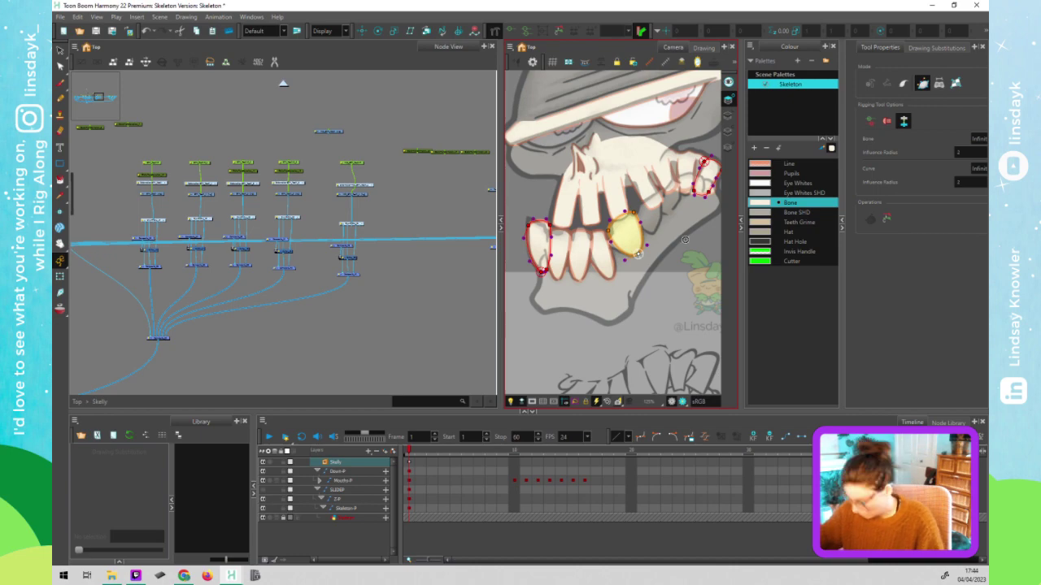
# - Duplicate the middle bottom tooth's node group twice with Paste Special and connect both copies to the shared teeth composite
pyautogui.hotkey('shift', 't')
pyautogui.click(361, 182)
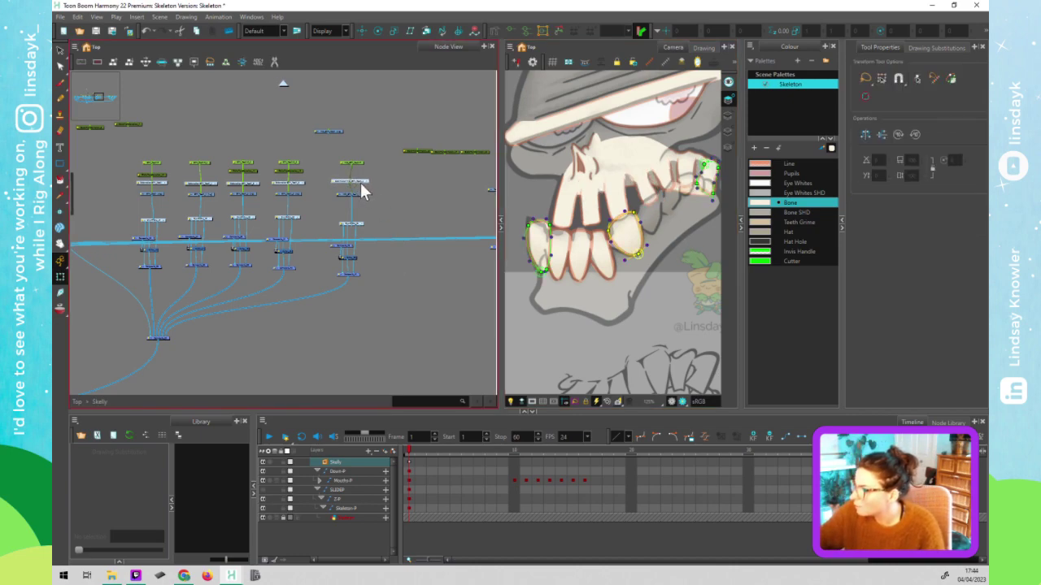
pyautogui.moveTo(362, 189); pyautogui.dragTo(363, 192)
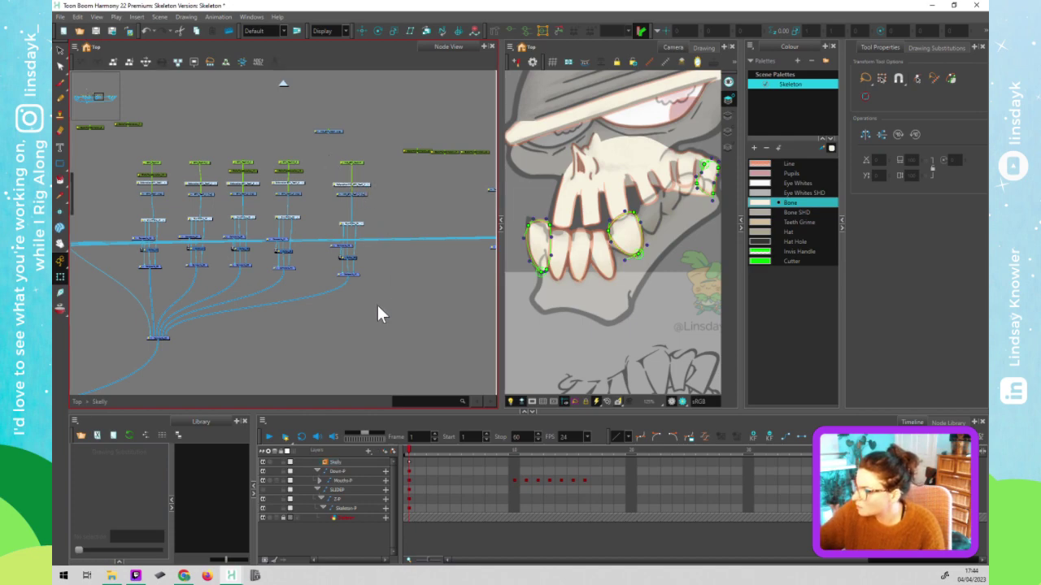
pyautogui.click(376, 185)
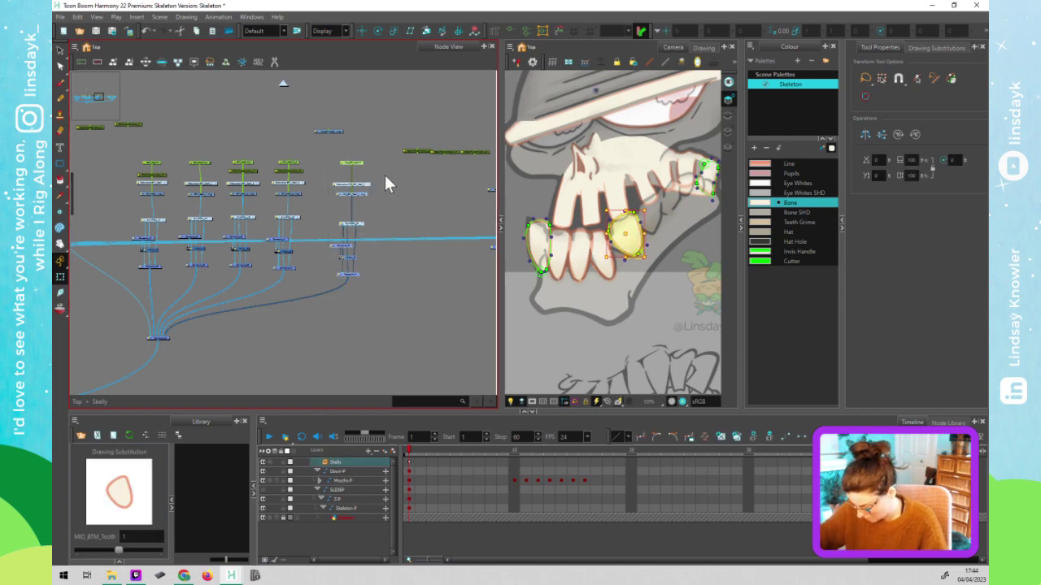
pyautogui.hotkey('ctrl', 'b')
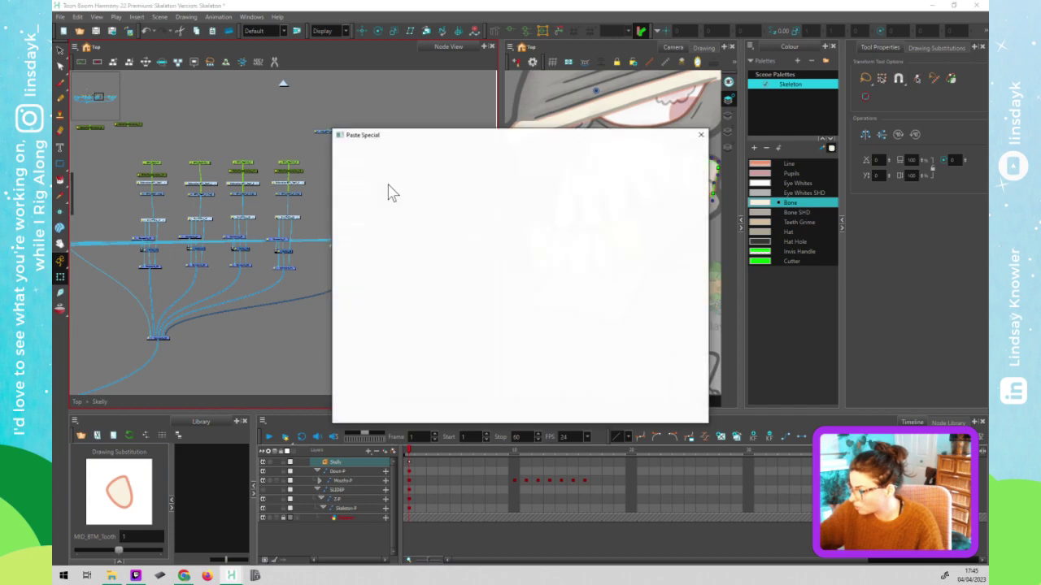
pyautogui.click(643, 412)
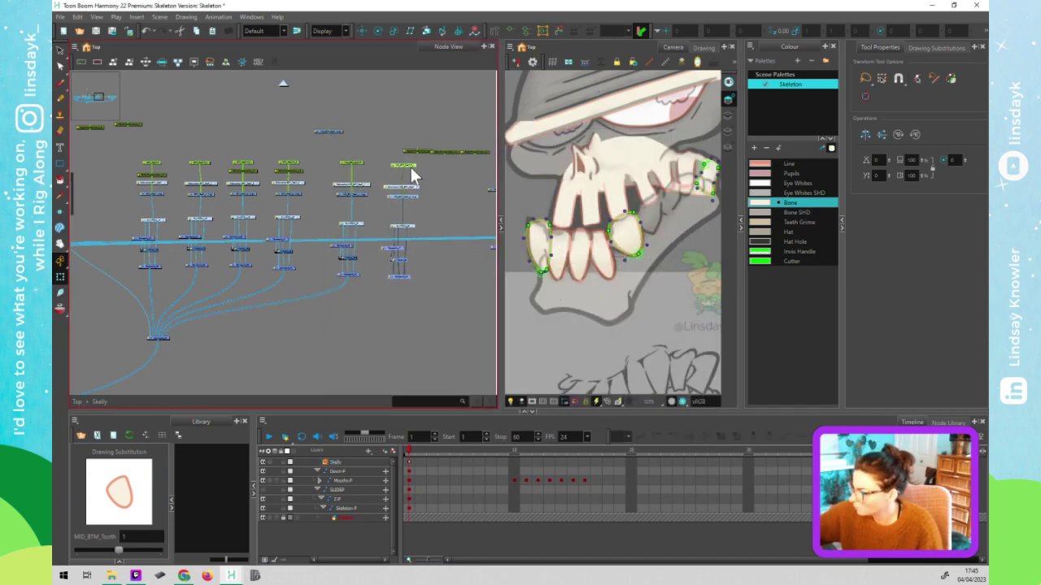
pyautogui.click(433, 191)
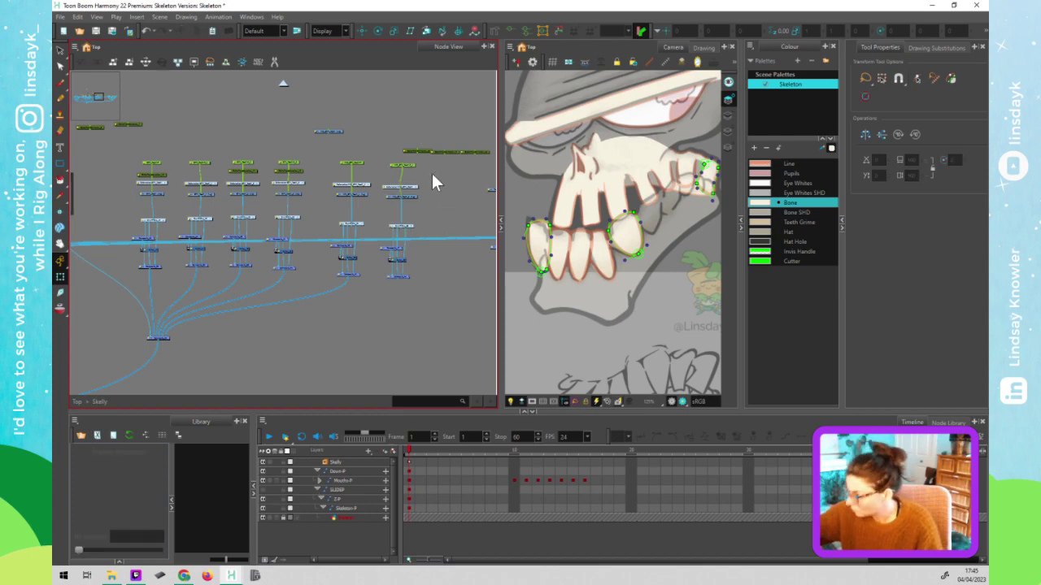
pyautogui.hotkey('ctrl', 'b')
pyautogui.press('Return')
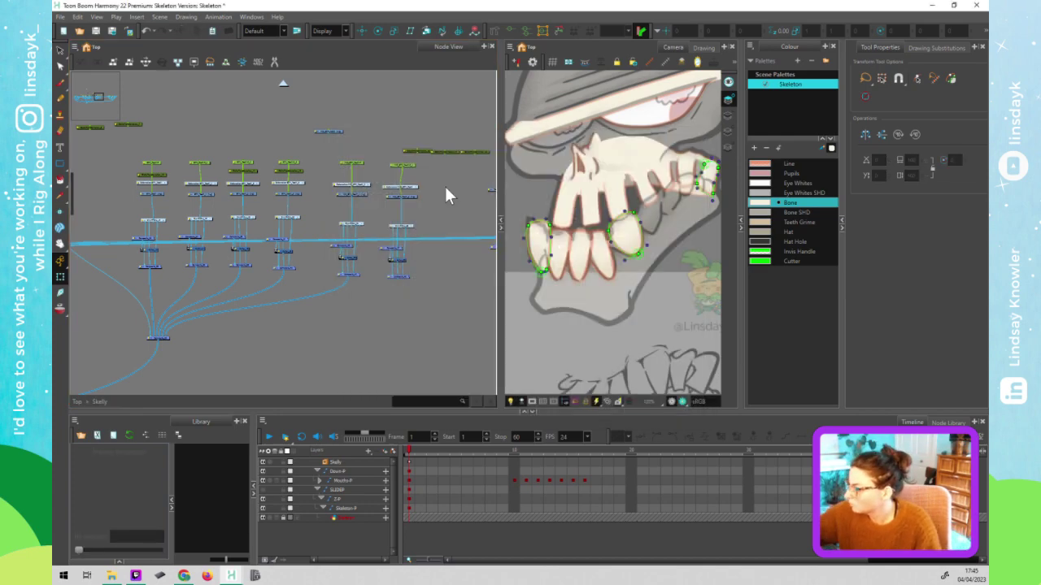
pyautogui.moveTo(466, 199); pyautogui.dragTo(458, 170)
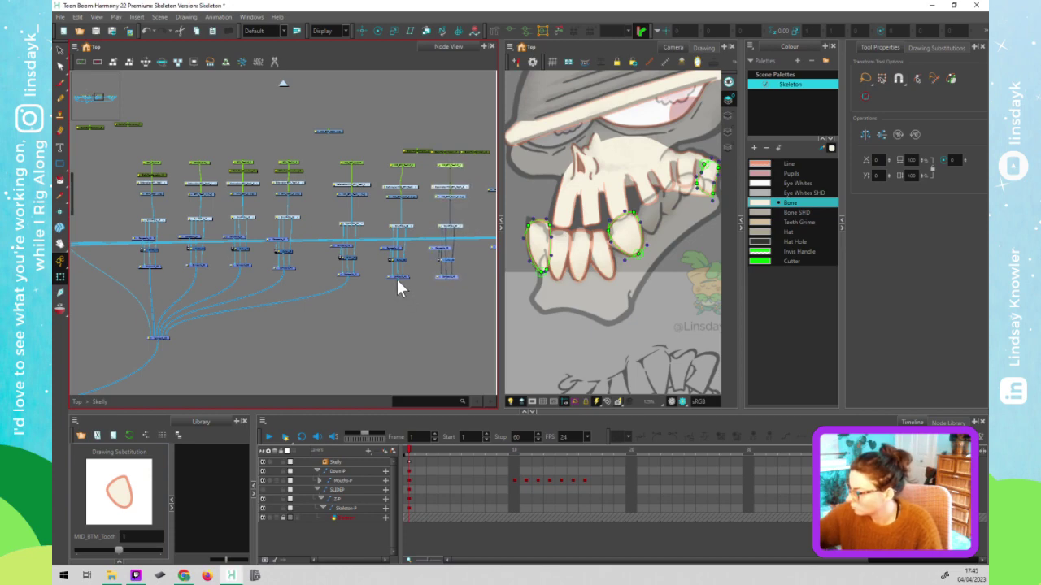
pyautogui.moveTo(398, 282); pyautogui.dragTo(167, 338)
pyautogui.moveTo(446, 281); pyautogui.dragTo(177, 338)
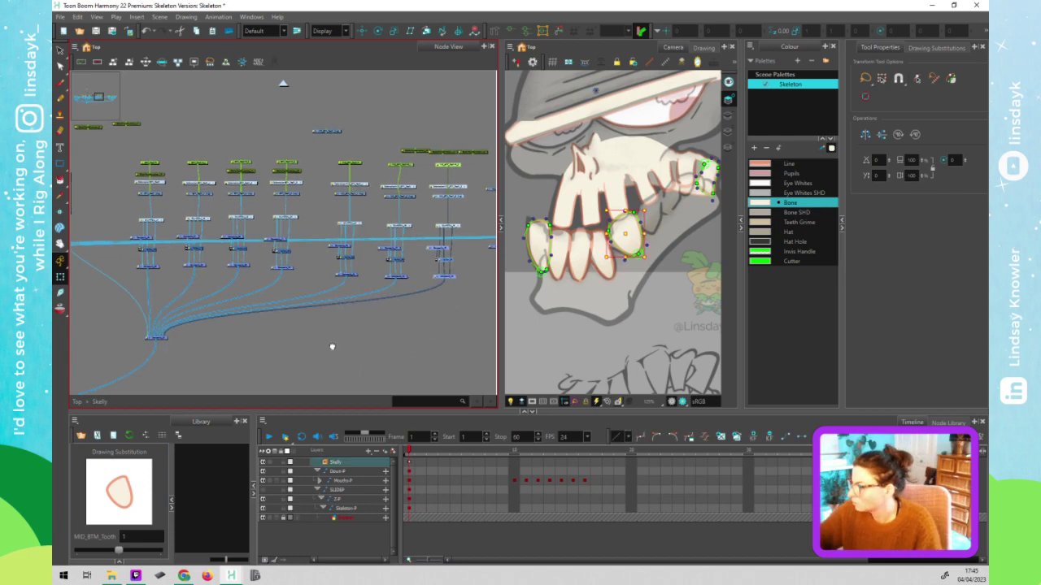
# - Insert two of the three spare green nodes beneath the pegs of the two tooth copies and save the scene
pyautogui.hscroll(3, 332, 347)
pyautogui.moveTo(297, 145); pyautogui.dragTo(371, 109)
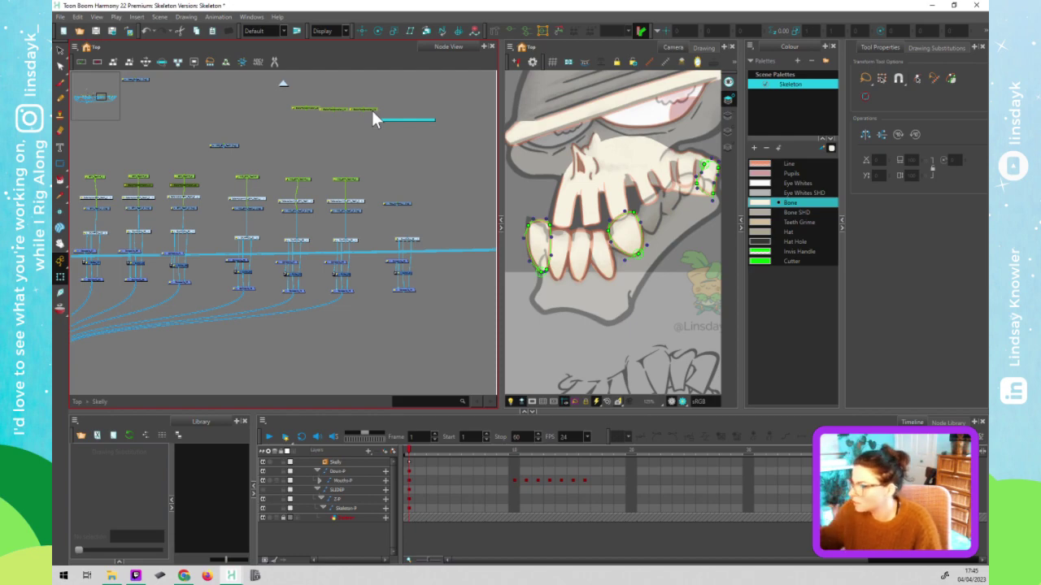
pyautogui.click(343, 140)
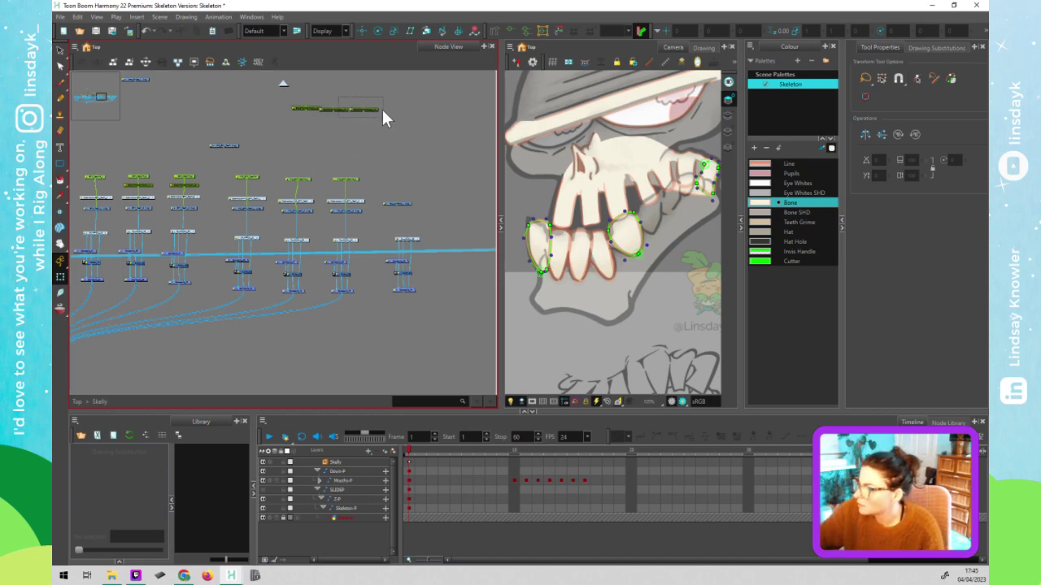
pyautogui.moveTo(373, 109); pyautogui.dragTo(365, 166)
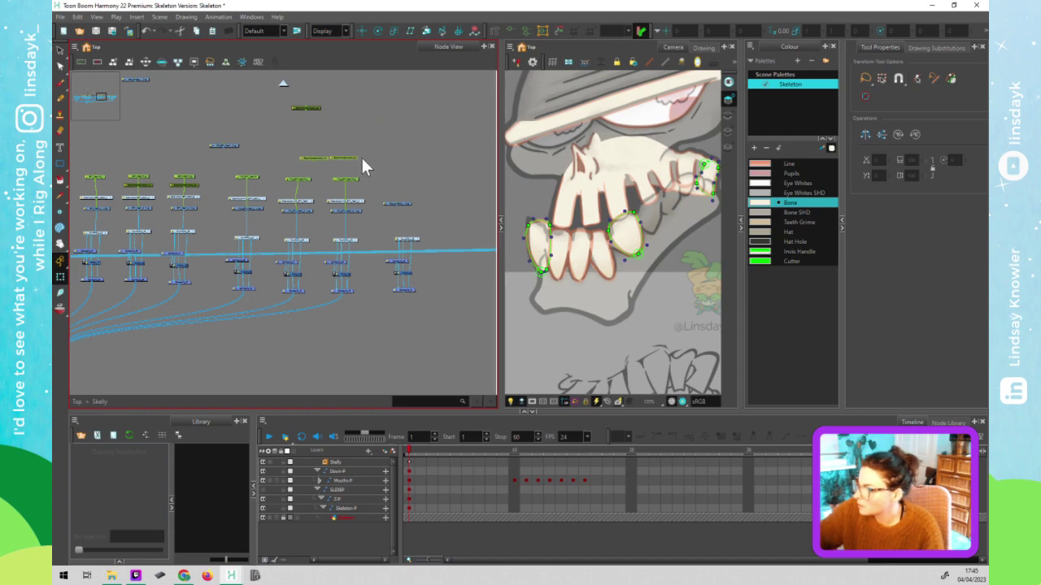
pyautogui.click(253, 184)
pyautogui.click(406, 240)
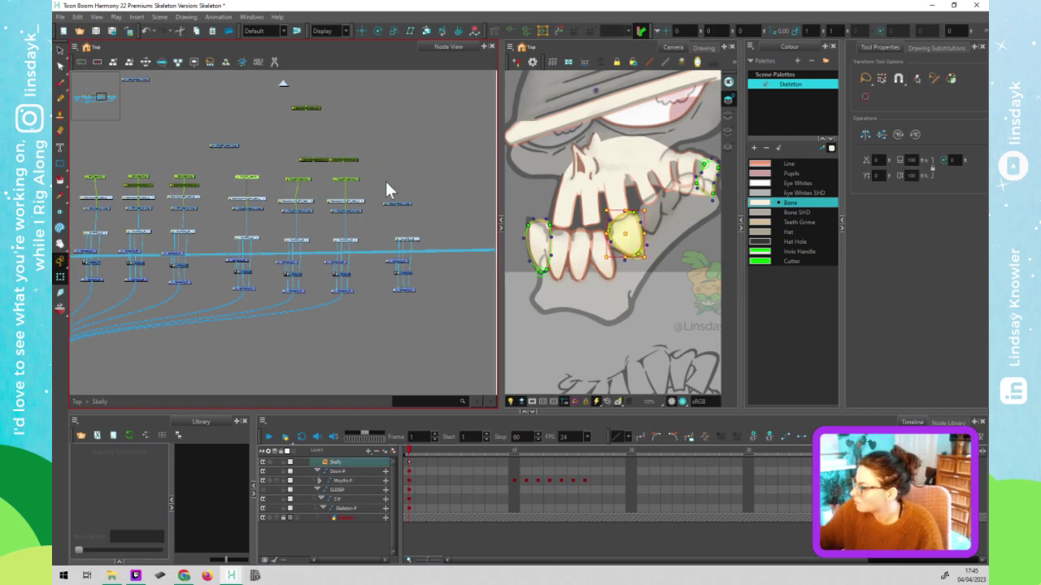
pyautogui.click(322, 157)
pyautogui.moveTo(313, 176); pyautogui.dragTo(308, 195)
pyautogui.moveTo(348, 162); pyautogui.dragTo(351, 171)
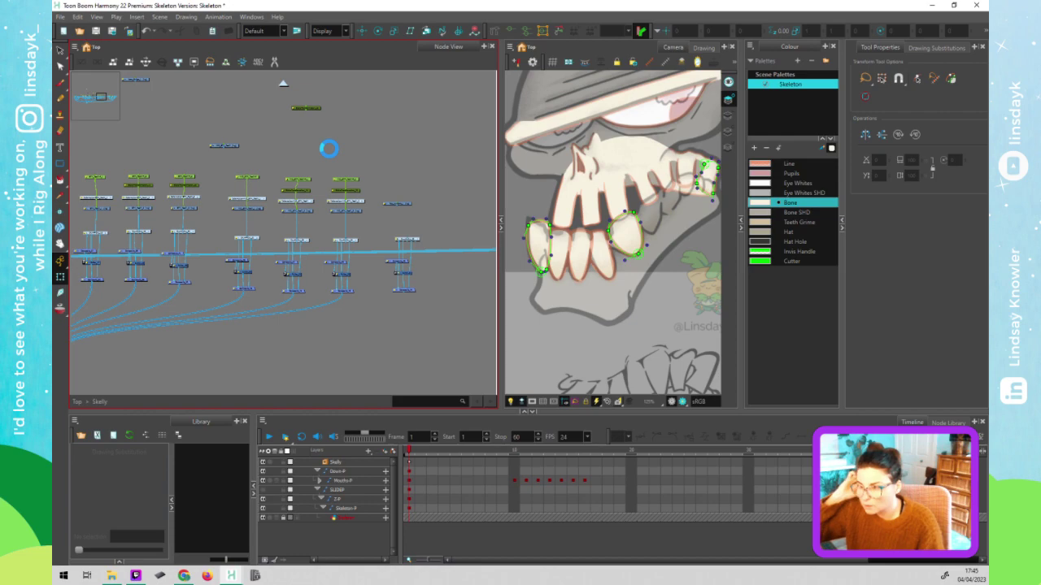
pyautogui.hotkey('ctrl', 's')
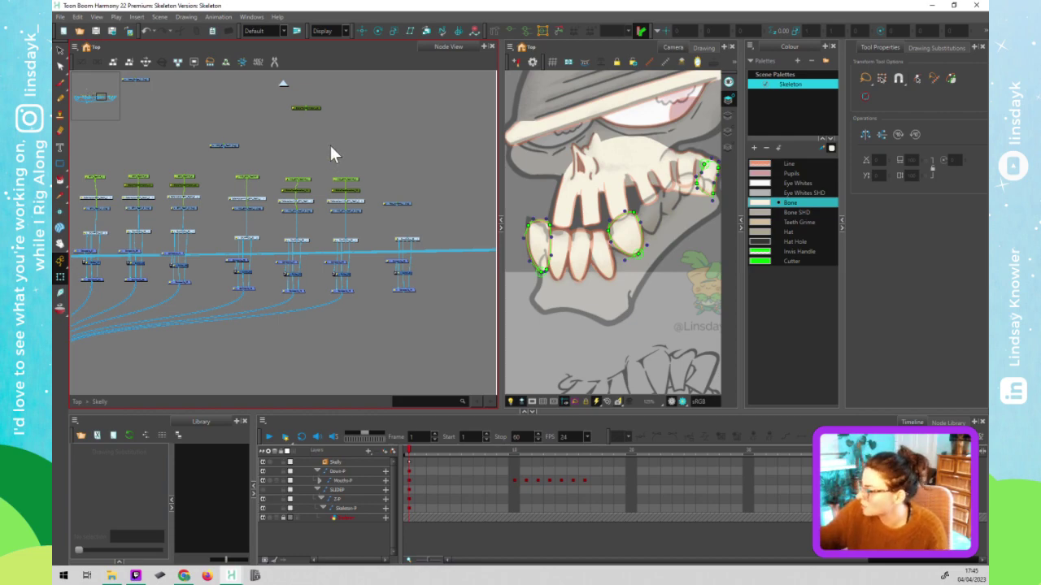
# - Position the two tooth copies behind the middle bottom tooth along the jaw and rotate the farther one to about -12.5 degrees
pyautogui.click(298, 179)
pyautogui.click(626, 235)
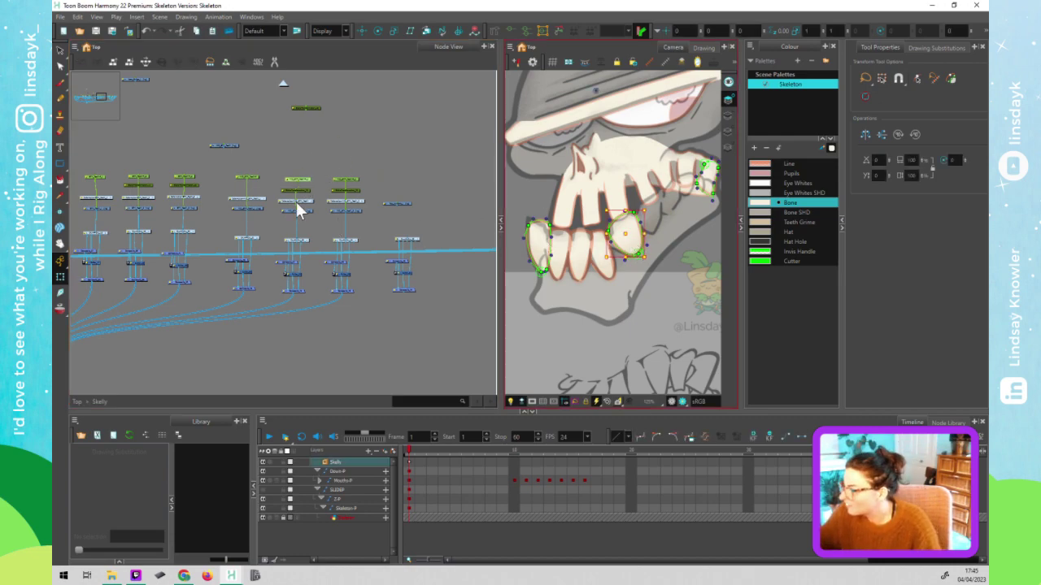
pyautogui.click(252, 179)
pyautogui.click(630, 236)
pyautogui.moveTo(661, 218); pyautogui.dragTo(665, 196)
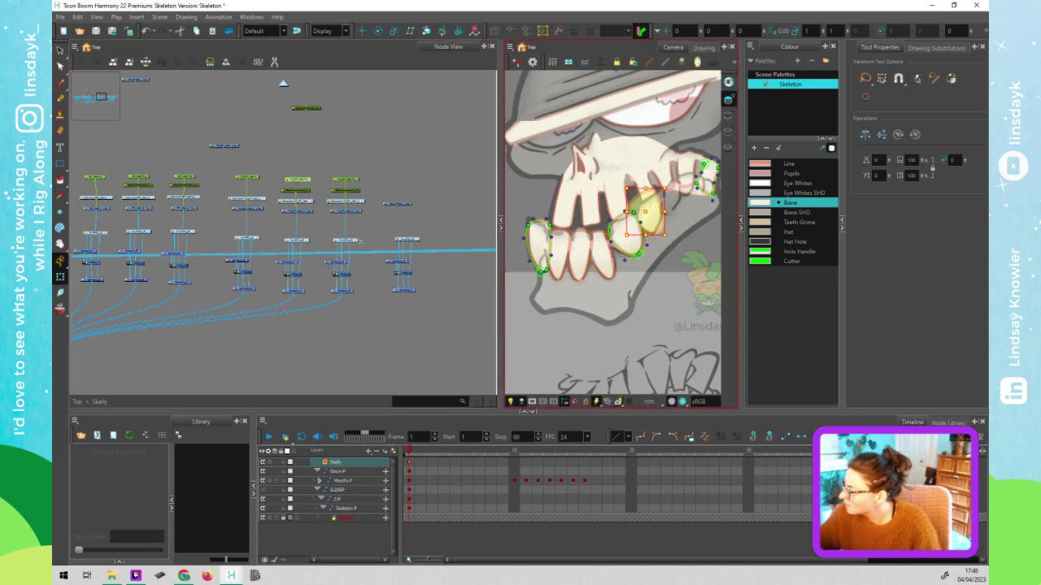
pyautogui.hotkey('ctrl', 'z')
pyautogui.moveTo(626, 235); pyautogui.dragTo(649, 303)
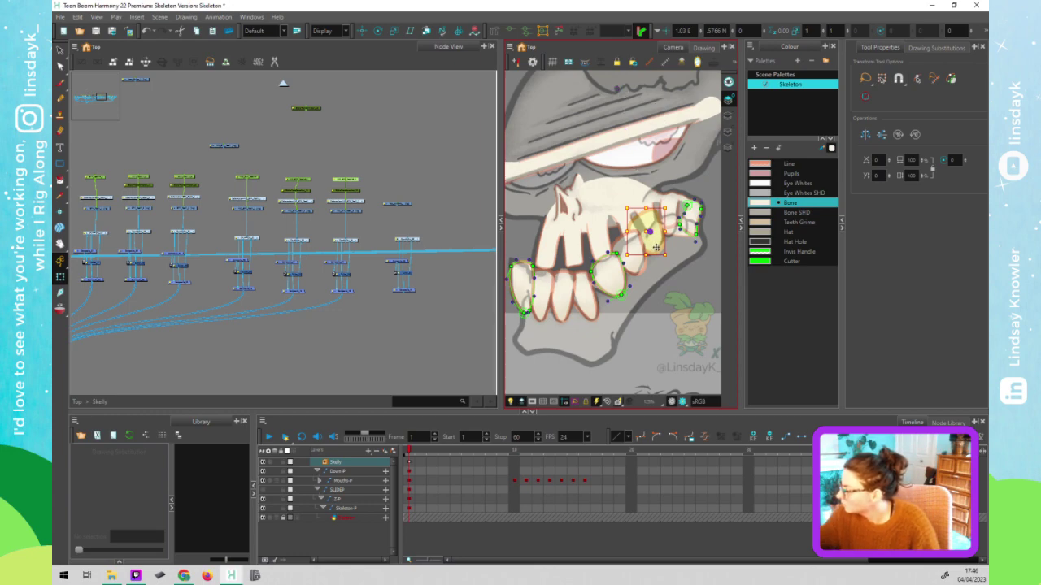
pyautogui.moveTo(669, 205); pyautogui.dragTo(659, 241)
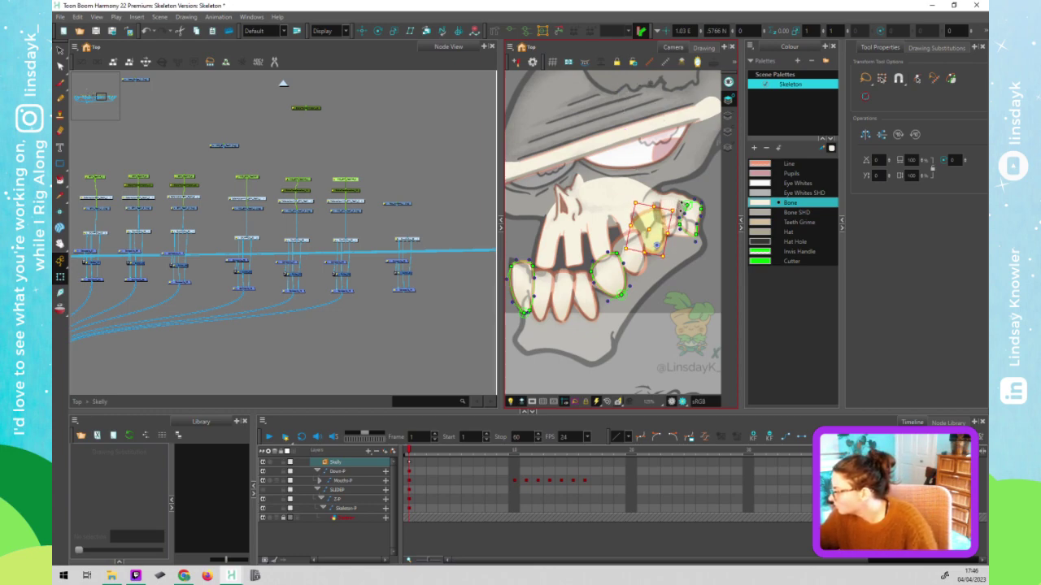
# - Rotate the nearer tooth copy to about -8.7 degrees and nudge it into place beside the middle bottom tooth
pyautogui.click(307, 181)
pyautogui.click(599, 112)
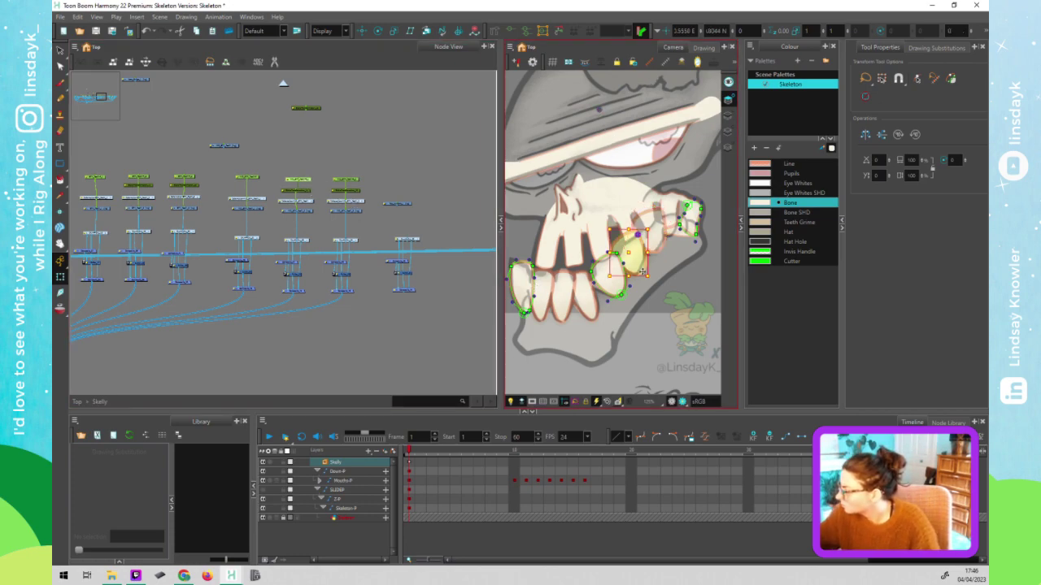
pyautogui.moveTo(651, 220); pyautogui.dragTo(661, 221)
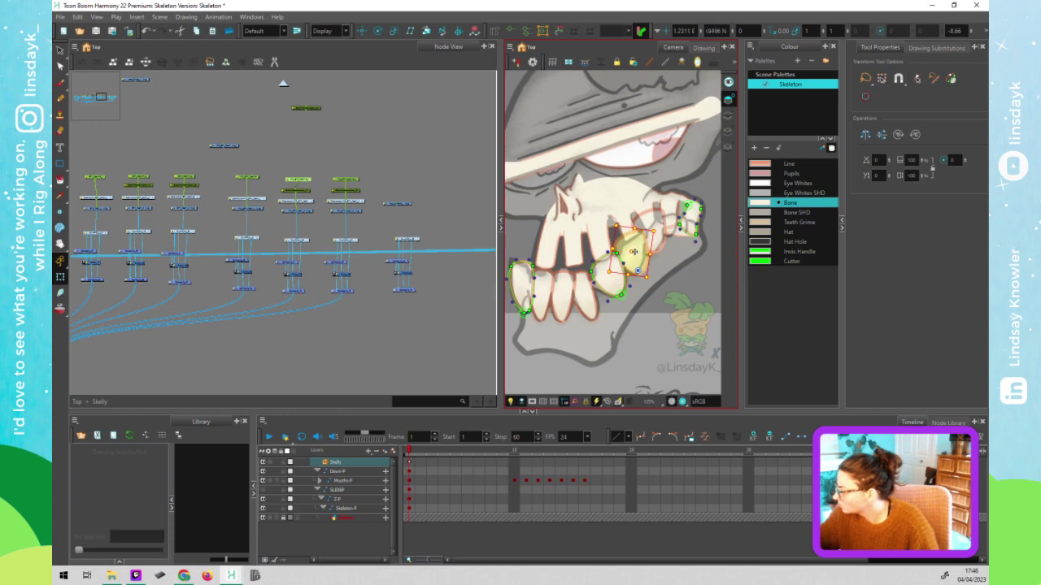
pyautogui.hotkey('ctrl', 'z')
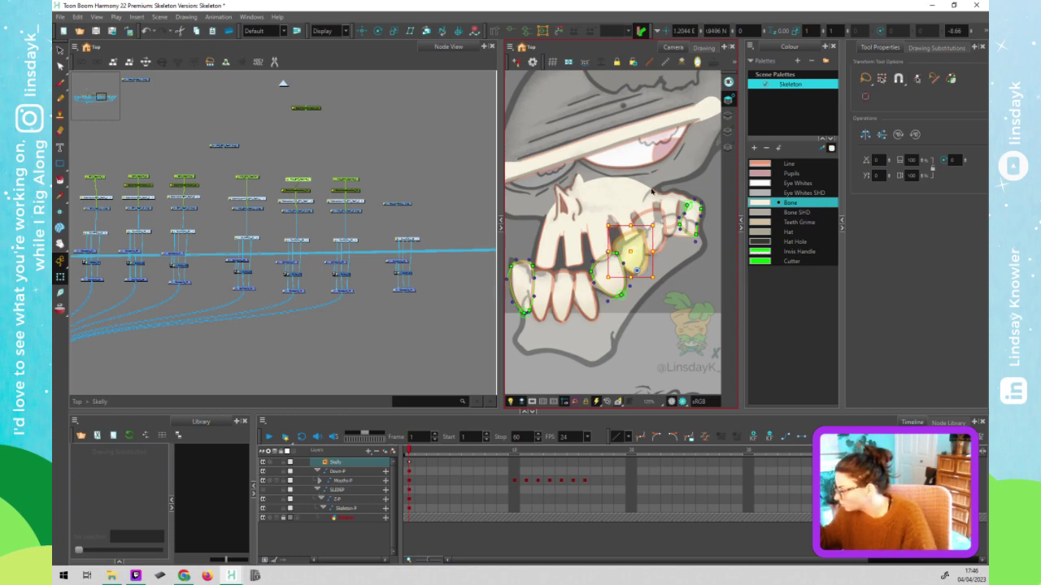
pyautogui.hotkey('ctrl', 'z')
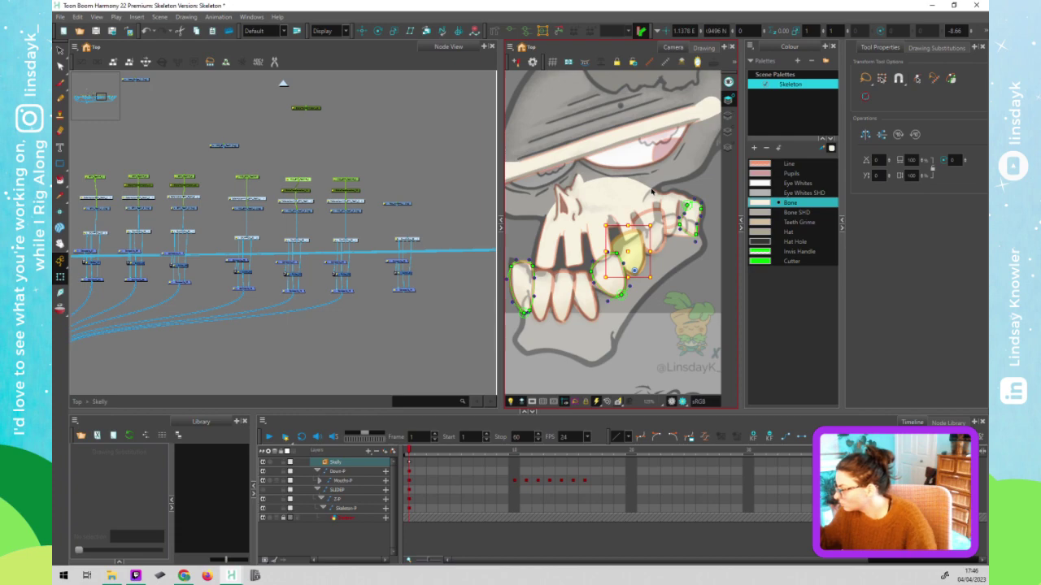
pyautogui.hotkey('ctrl', 'z')
pyautogui.hotkey('ctrl', 'z')
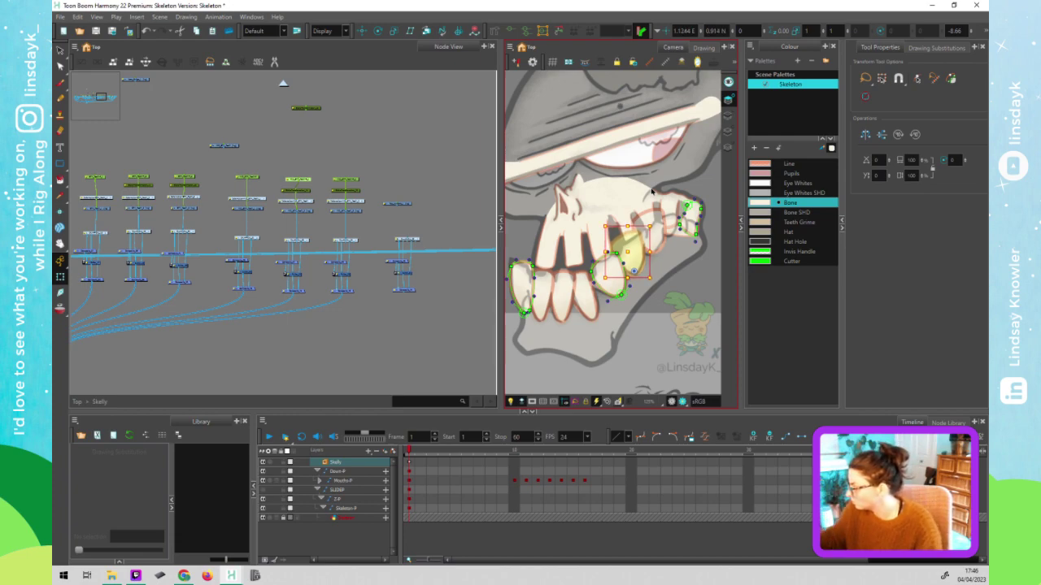
pyautogui.click(302, 194)
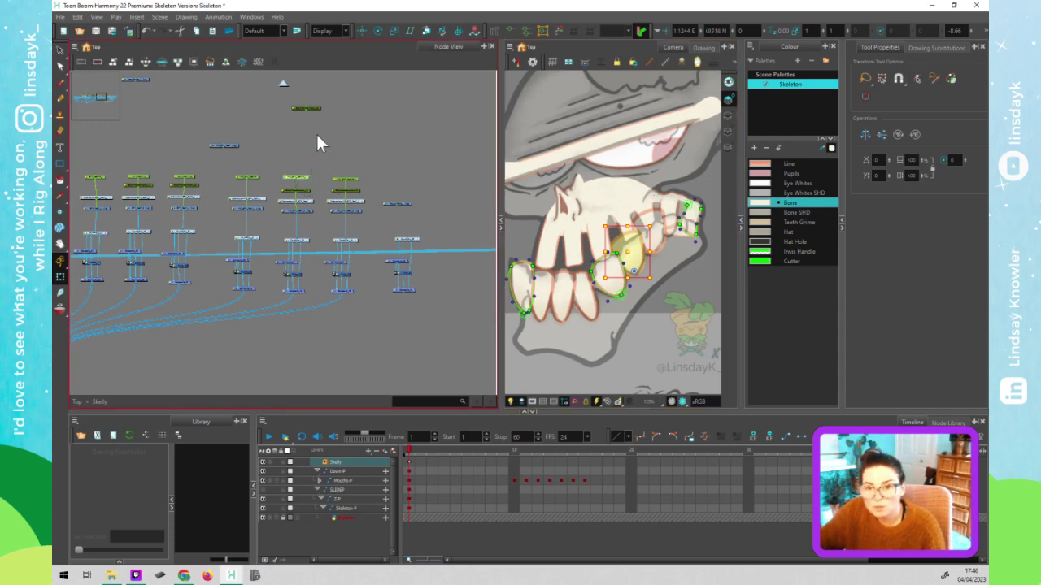
pyautogui.click(315, 158)
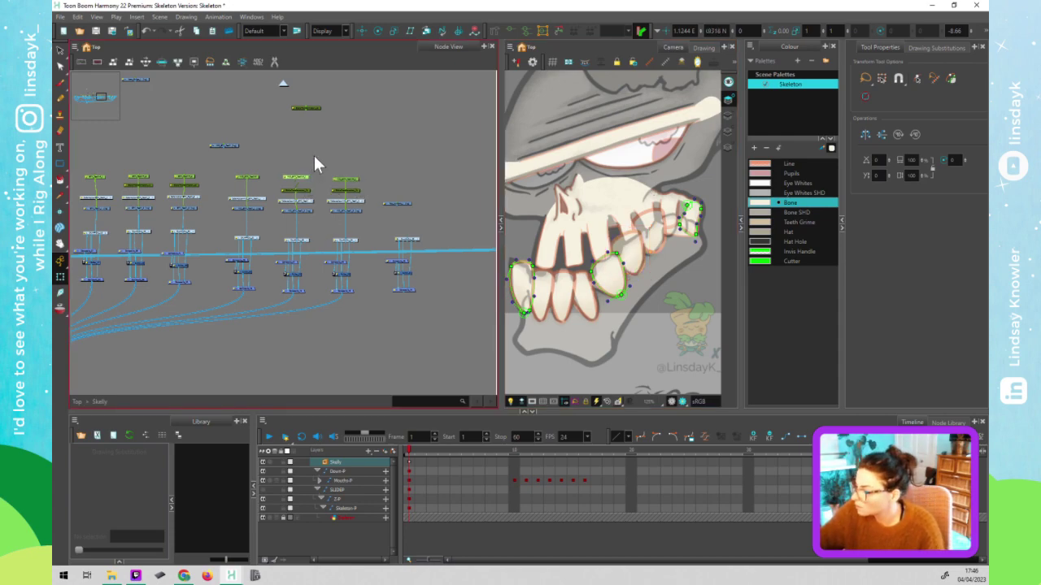
# - Move the middle bottom tooth's rotation pivot onto the lower tip of the tooth
pyautogui.click(394, 31)
pyautogui.moveTo(578, 132); pyautogui.dragTo(624, 283)
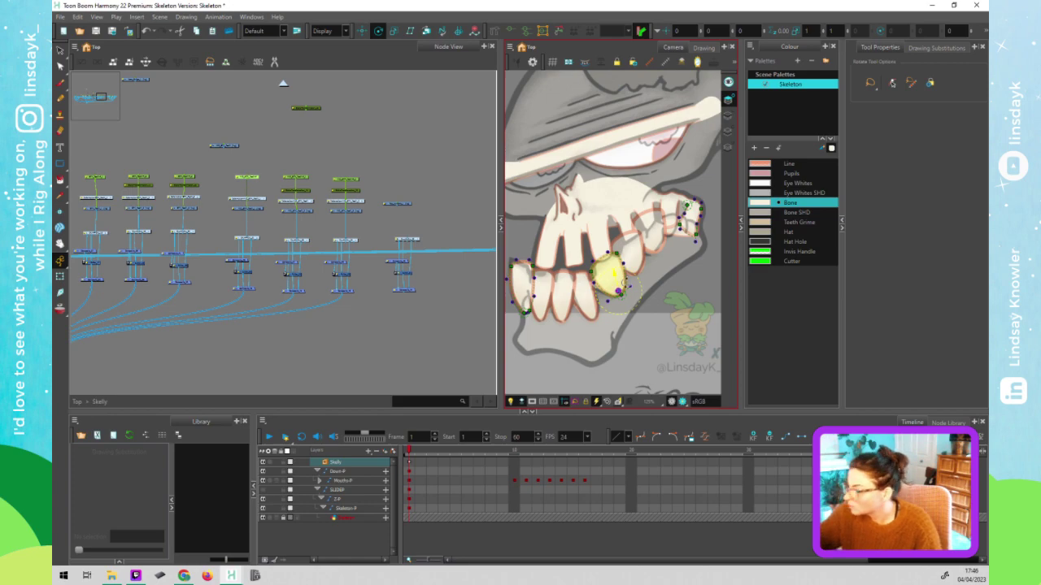
# - Try to move the nearer tooth copy's pivot to its lower tip and test its rotation, and undo the changes
pyautogui.click(315, 184)
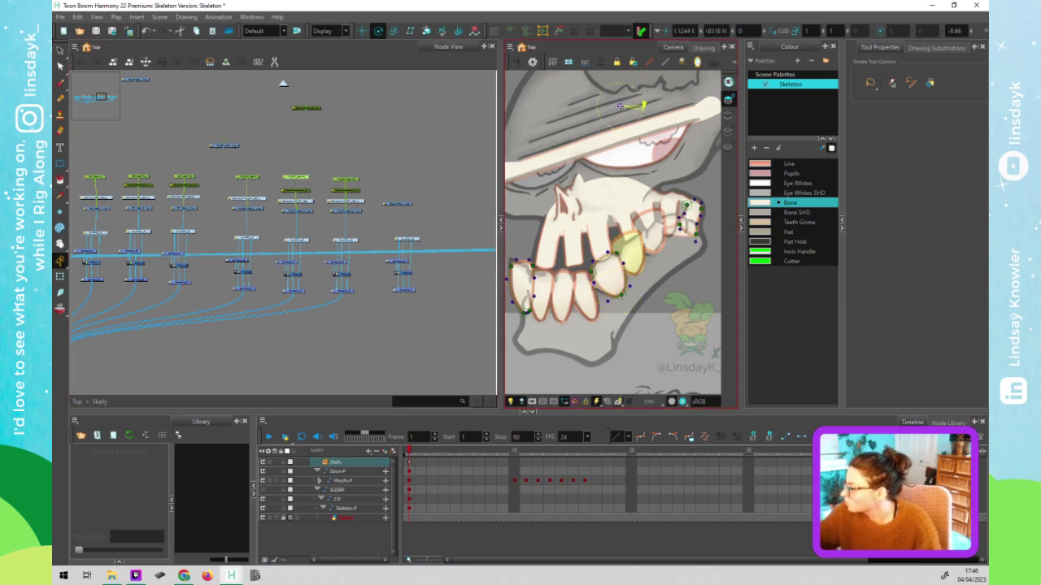
pyautogui.moveTo(621, 107); pyautogui.dragTo(633, 269)
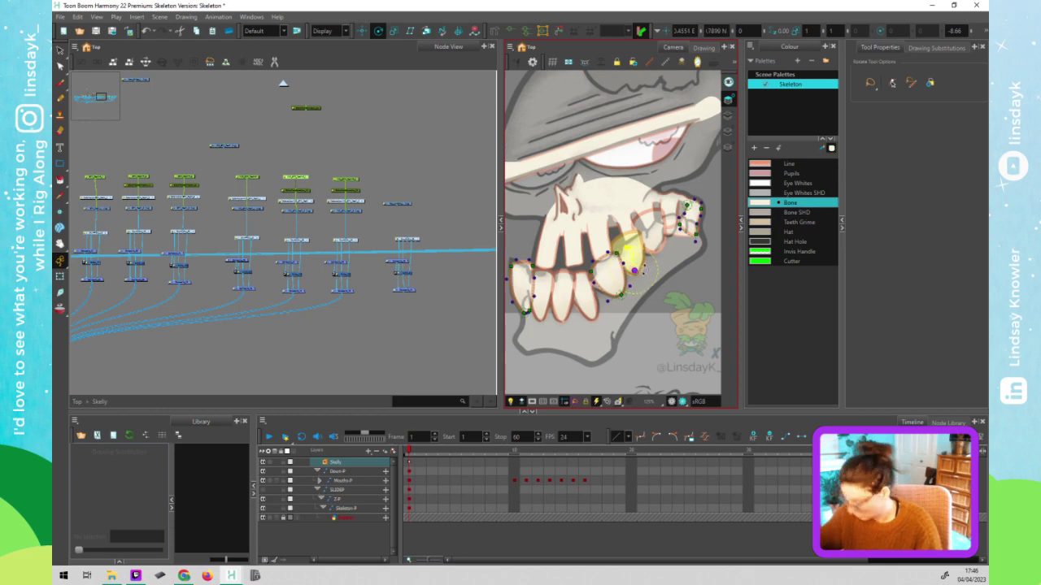
pyautogui.moveTo(633, 269); pyautogui.dragTo(646, 257)
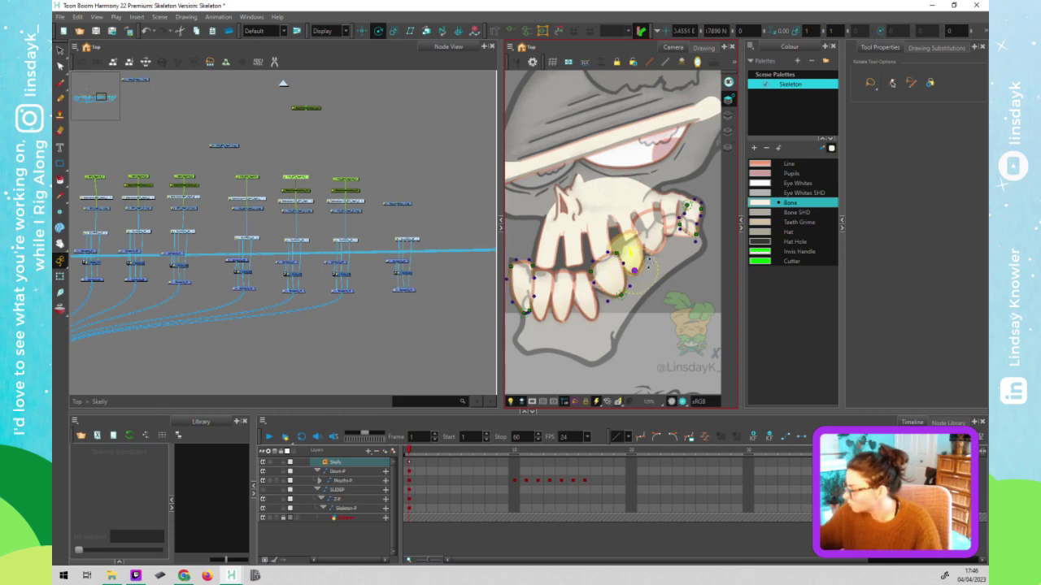
pyautogui.hotkey('ctrl', 'z')
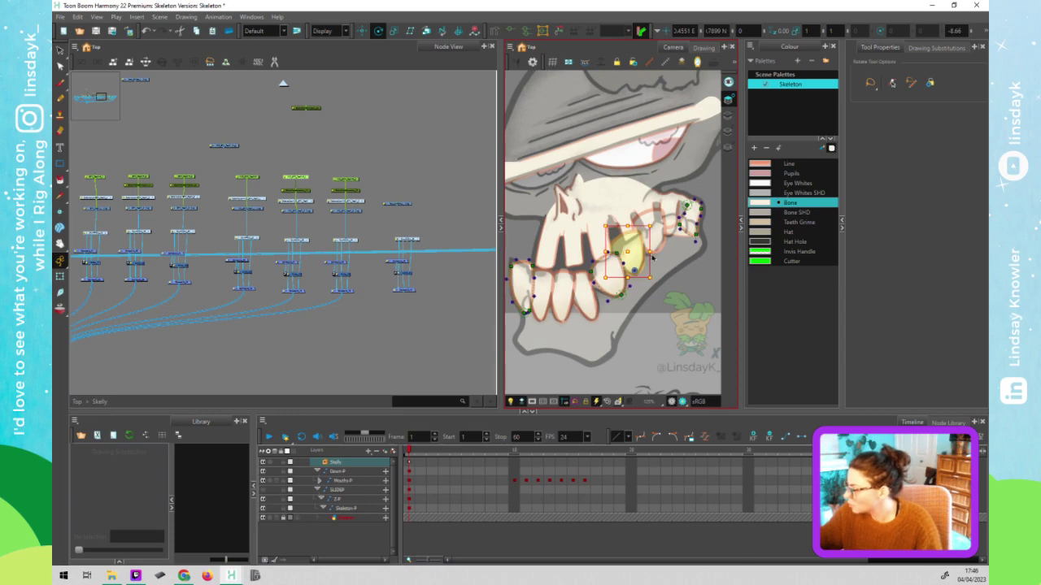
pyautogui.hotkey('ctrl', 'z')
# - Bake the immediate parent's transformation into both tooth copies' Static-Transformation nodes and reset the pegs' transformations
pyautogui.click(346, 181)
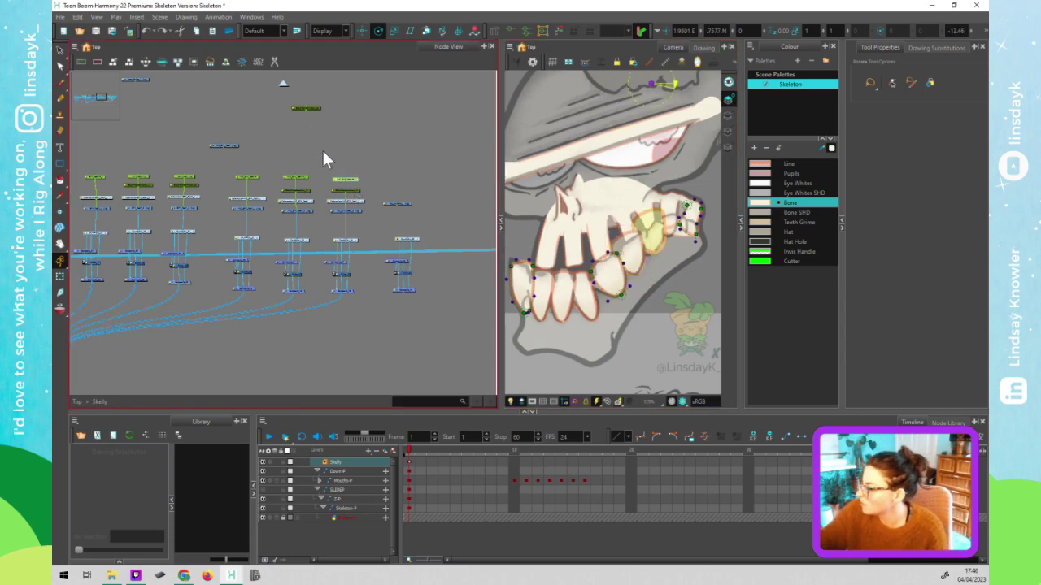
pyautogui.click(301, 183)
pyautogui.click(301, 189)
pyautogui.click(300, 181)
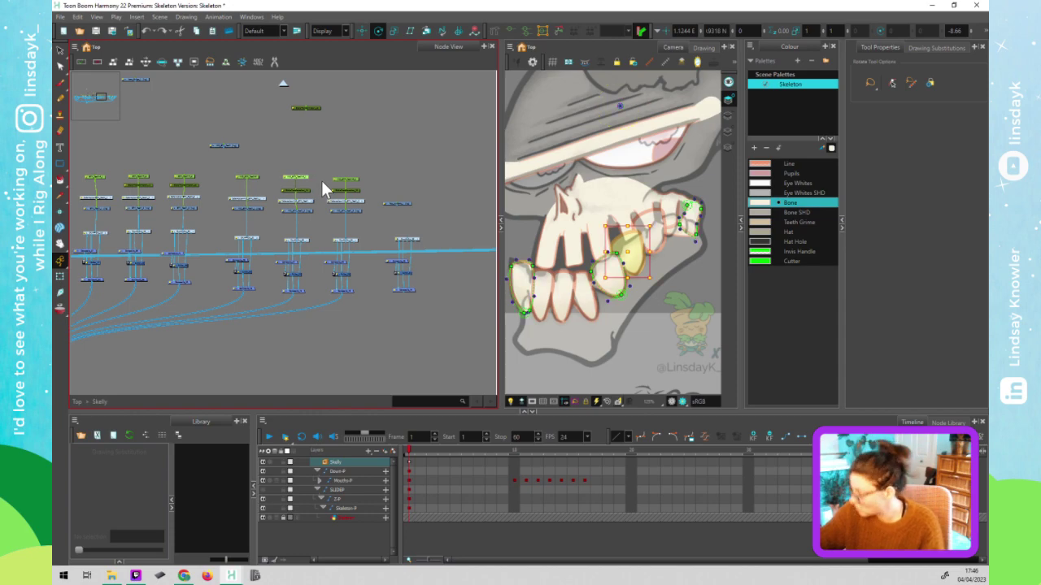
pyautogui.click(295, 195)
pyautogui.doubleClick(336, 191)
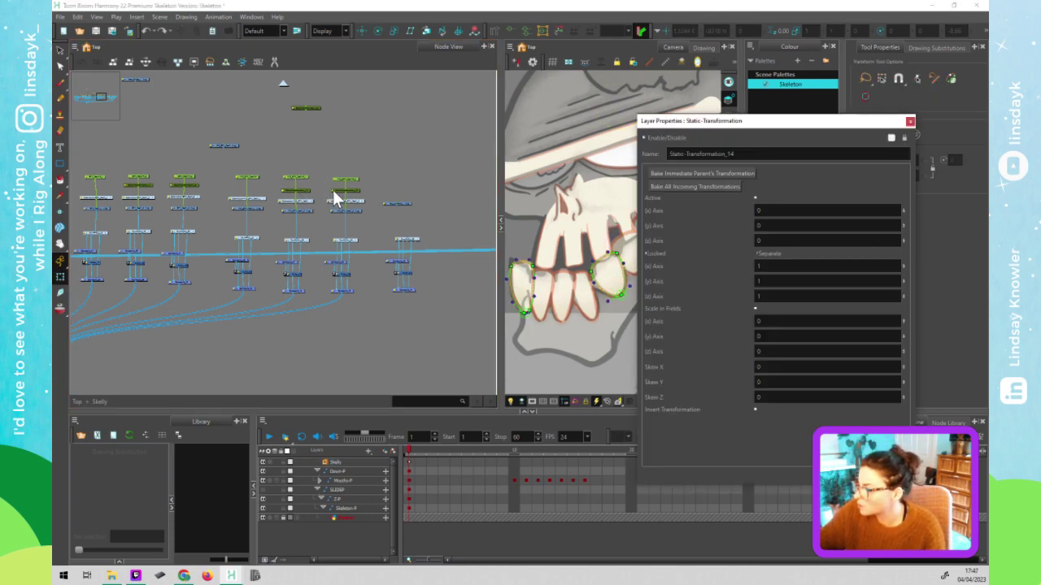
pyautogui.moveTo(802, 124); pyautogui.dragTo(468, 111)
pyautogui.click(399, 160)
pyautogui.click(745, 171)
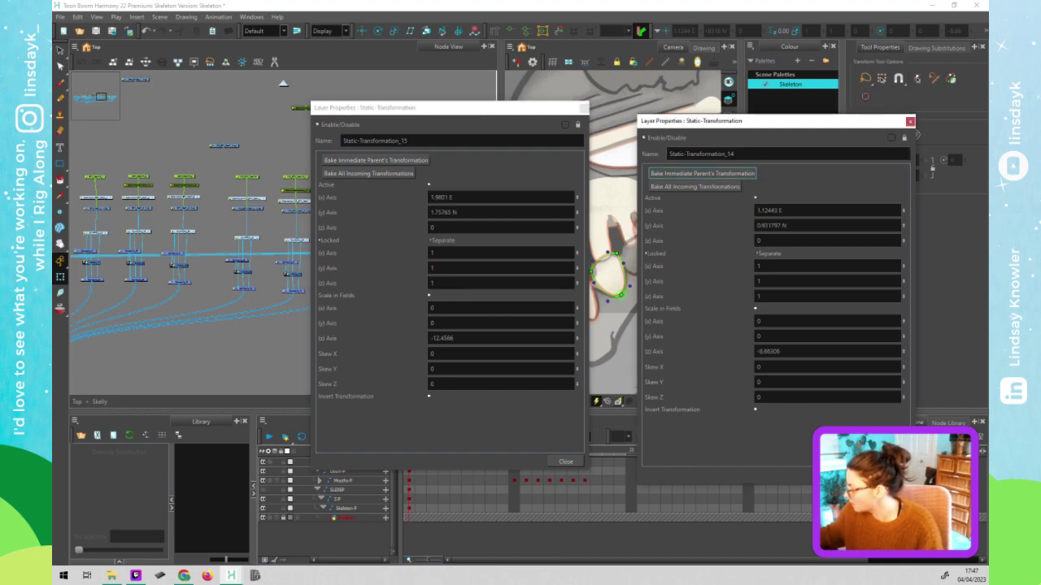
pyautogui.click(891, 460)
pyautogui.click(563, 460)
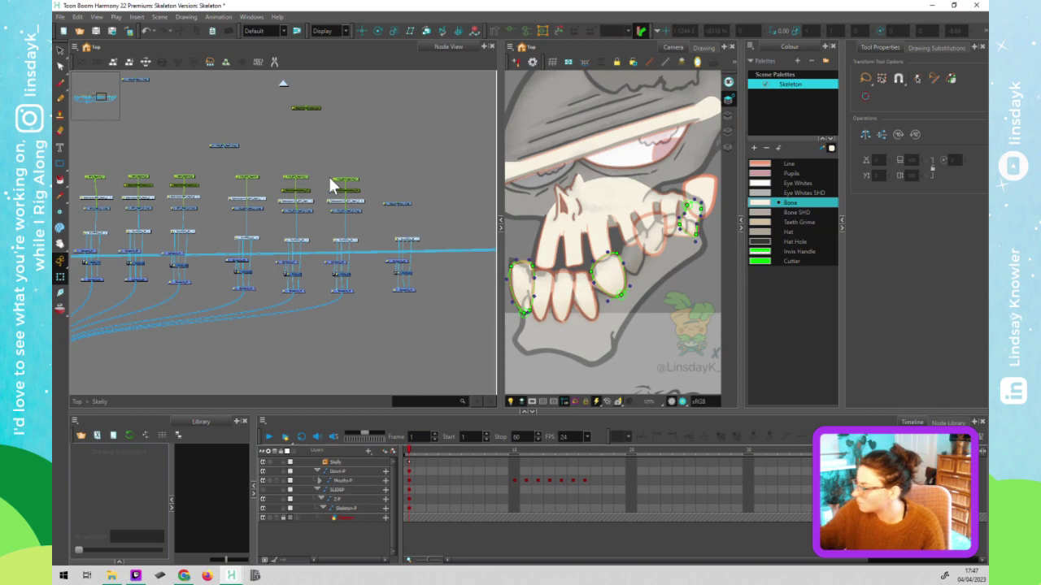
pyautogui.moveTo(244, 161); pyautogui.dragTo(366, 182)
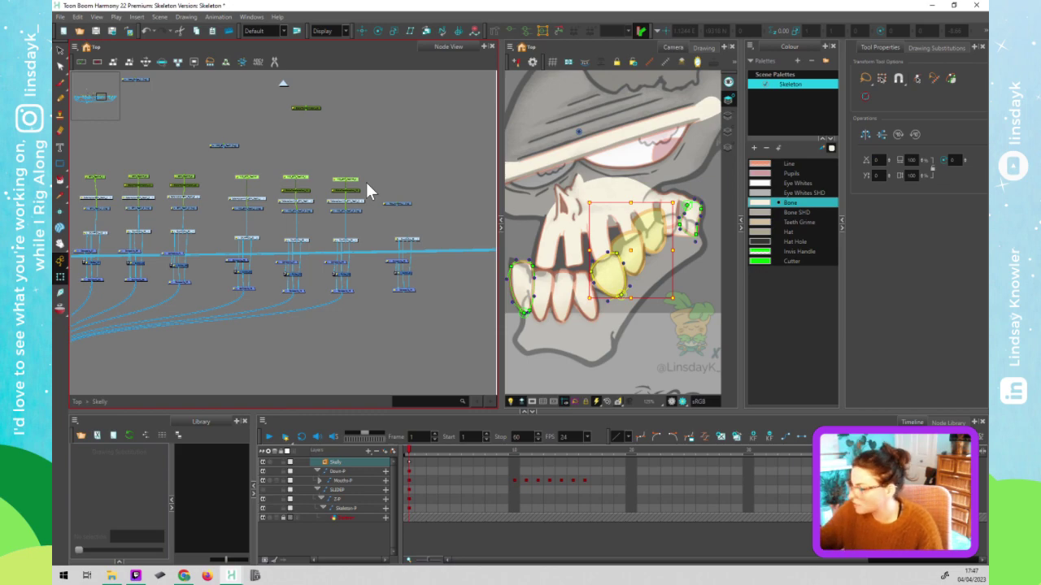
# - Set the rotation pivots of the nearer and farther tooth copies at their lower tips and save the scene
pyautogui.click(258, 182)
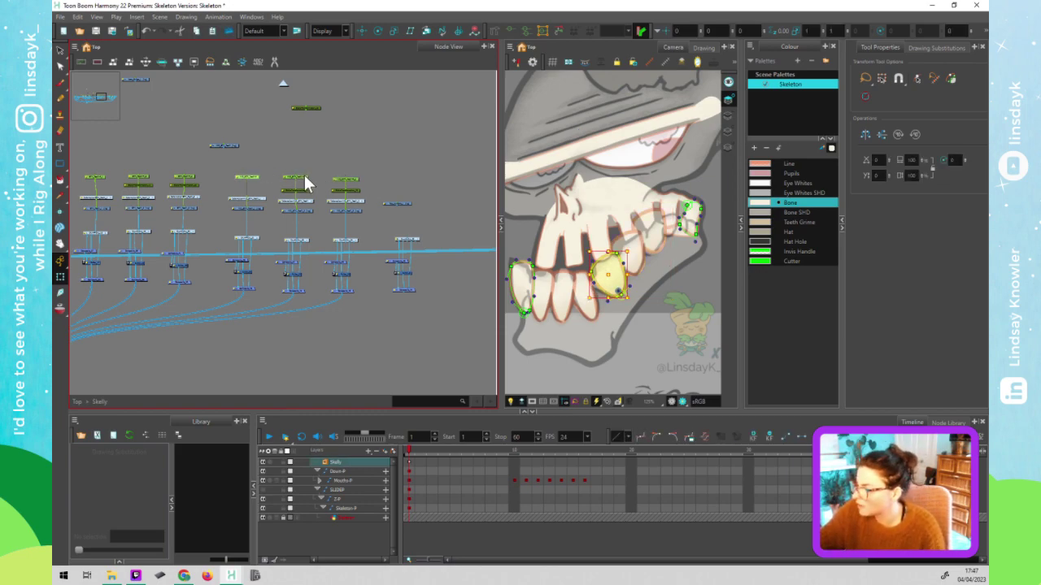
pyautogui.click(284, 202)
pyautogui.click(379, 31)
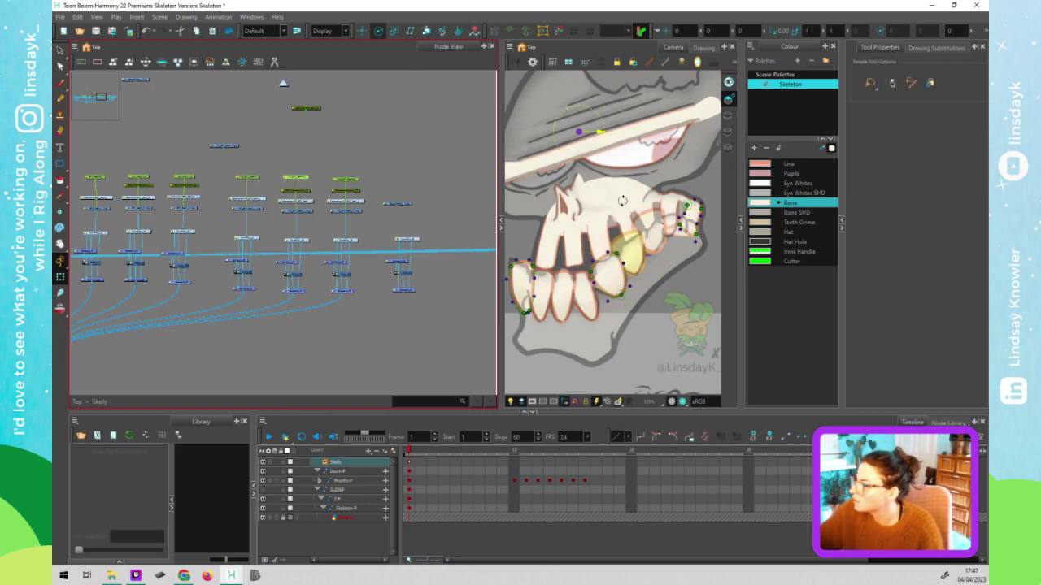
pyautogui.click(348, 178)
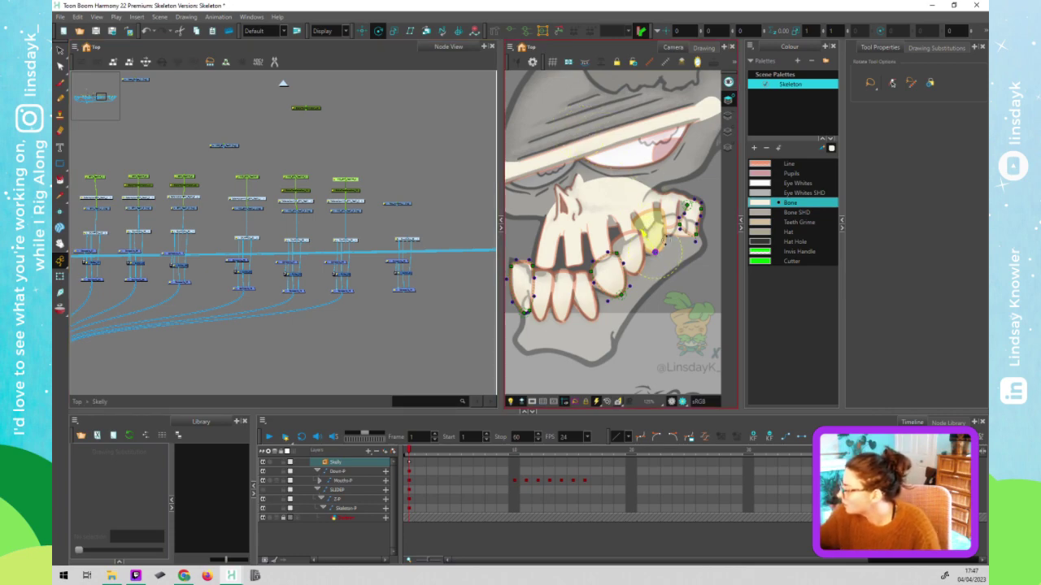
pyautogui.moveTo(546, 337); pyautogui.dragTo(656, 253)
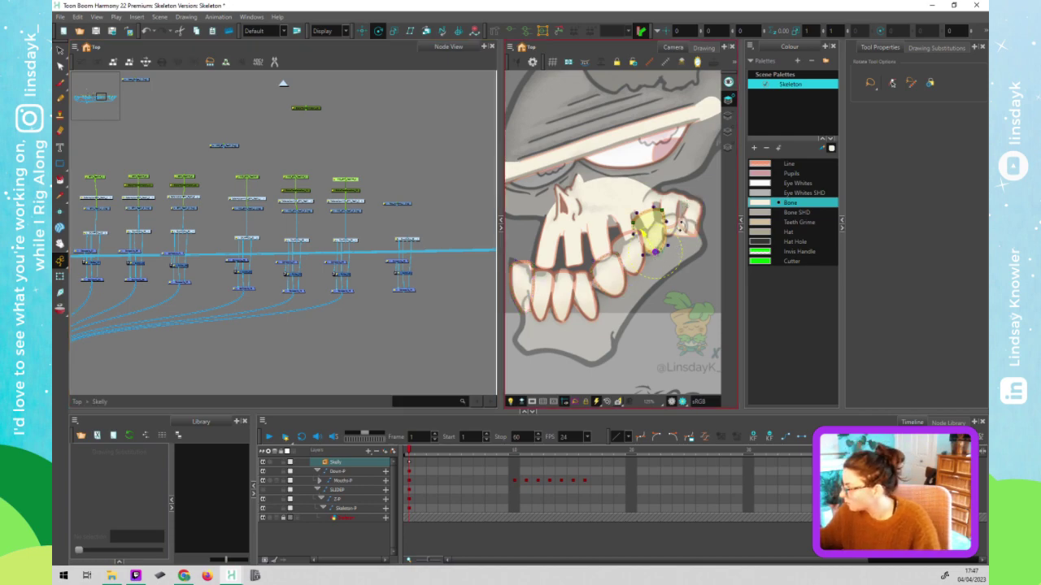
pyautogui.scroll(4, 681, 229)
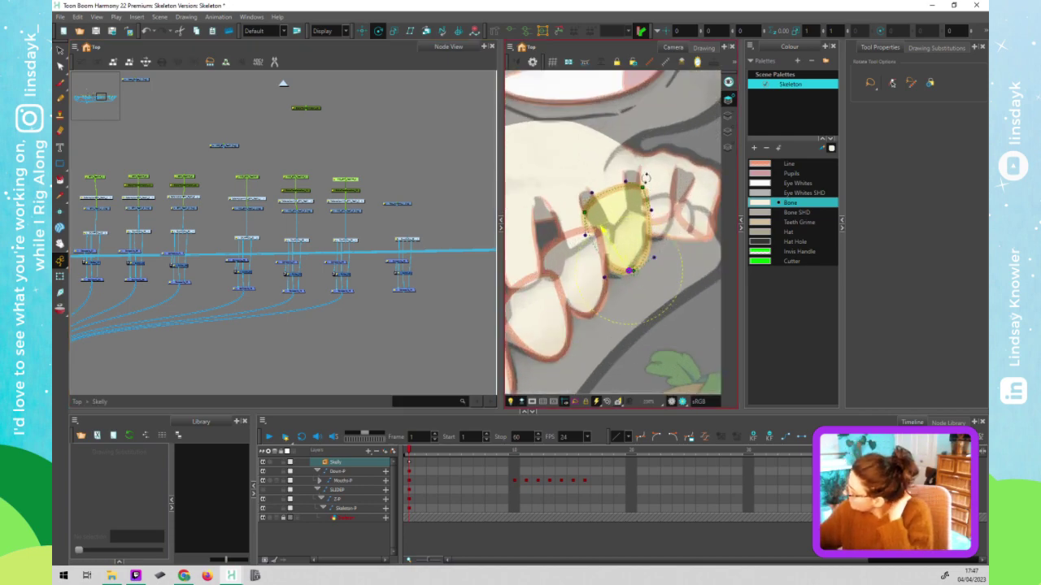
pyautogui.click(414, 173)
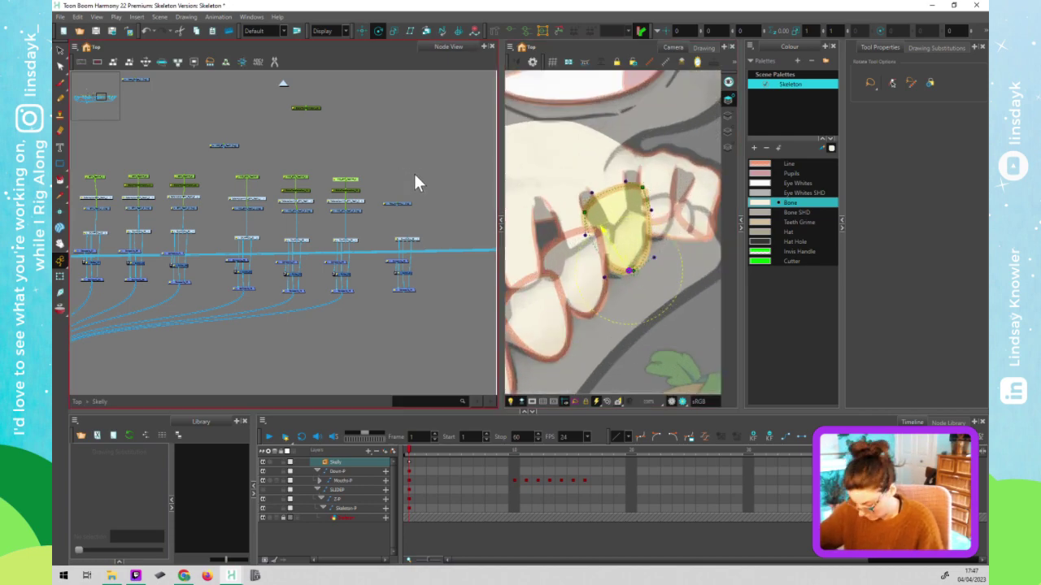
# - Reshape the farther tooth copy into a smaller, narrower tooth by moving its deformation points with the Transform tool
pyautogui.click(642, 188)
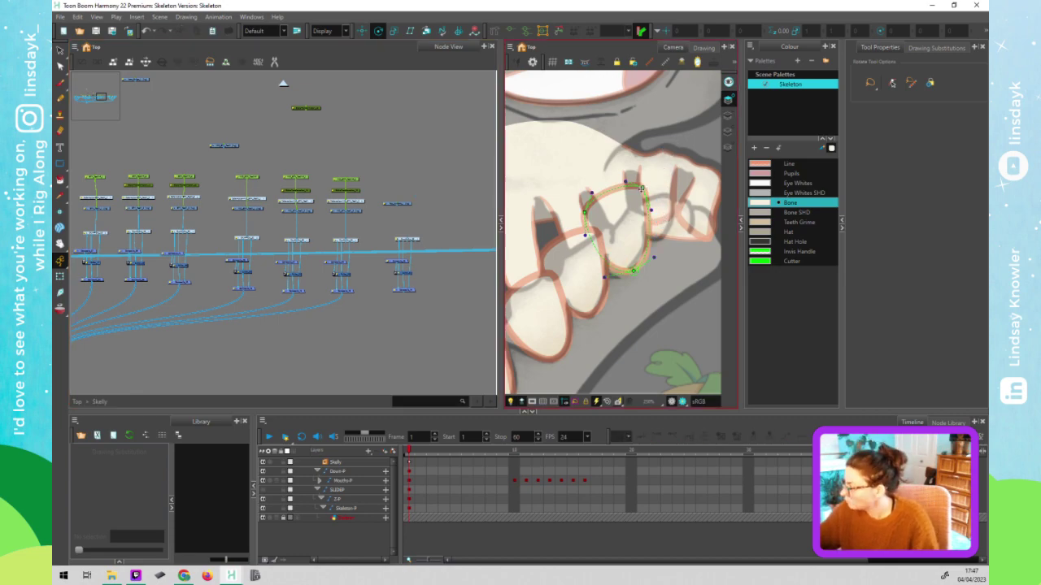
pyautogui.hotkey('shift', 't')
pyautogui.click(644, 193)
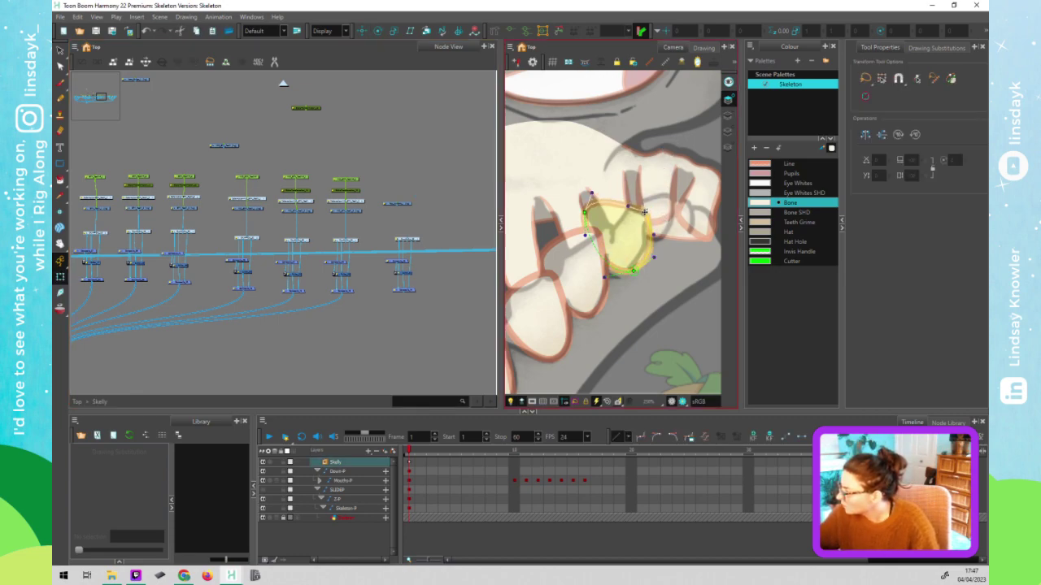
pyautogui.moveTo(585, 213); pyautogui.dragTo(604, 236)
pyautogui.moveTo(633, 270)
pyautogui.mouseDown()
pyautogui.moveTo(652, 260)
pyautogui.moveTo(615, 276)
pyautogui.mouseUp()
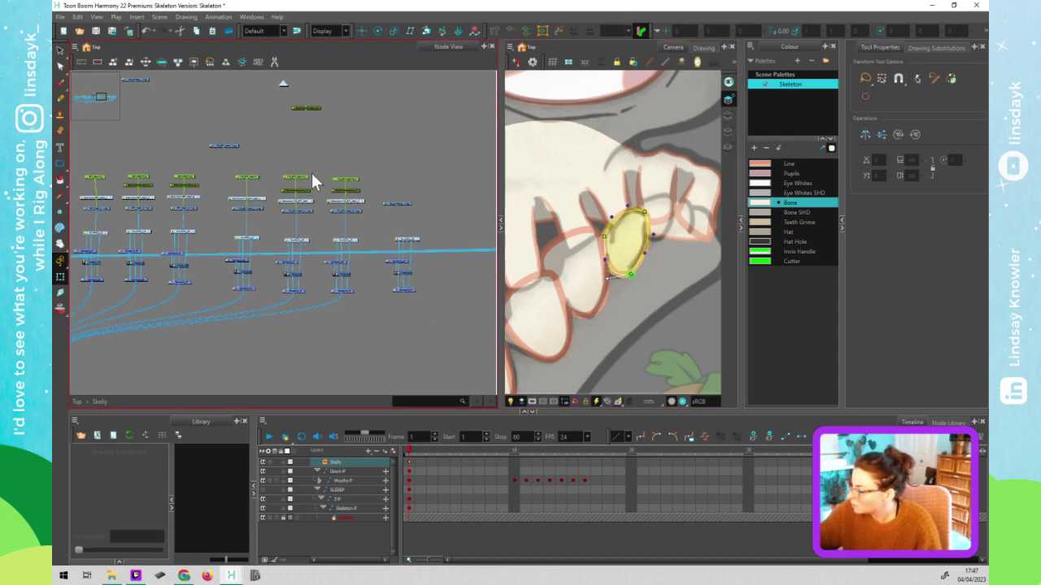
# - Reshape the nearer tooth copy by moving its deformation points
pyautogui.click(616, 279)
pyautogui.click(597, 232)
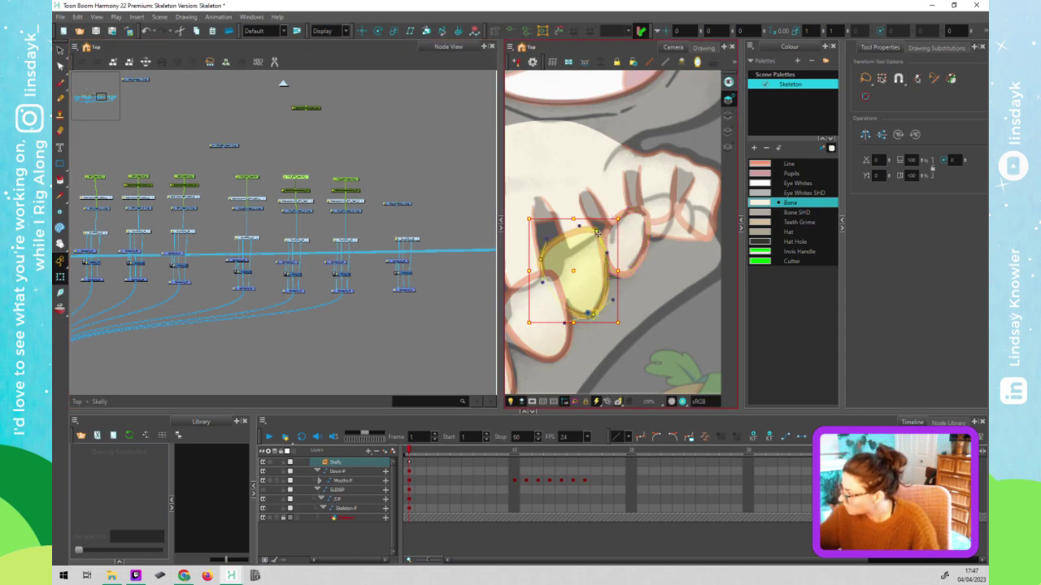
# - Reshape the selected lower tooth by shifting its upper-right and left deformer points to fit the sketch
pyautogui.moveTo(598, 232); pyautogui.dragTo(601, 234)
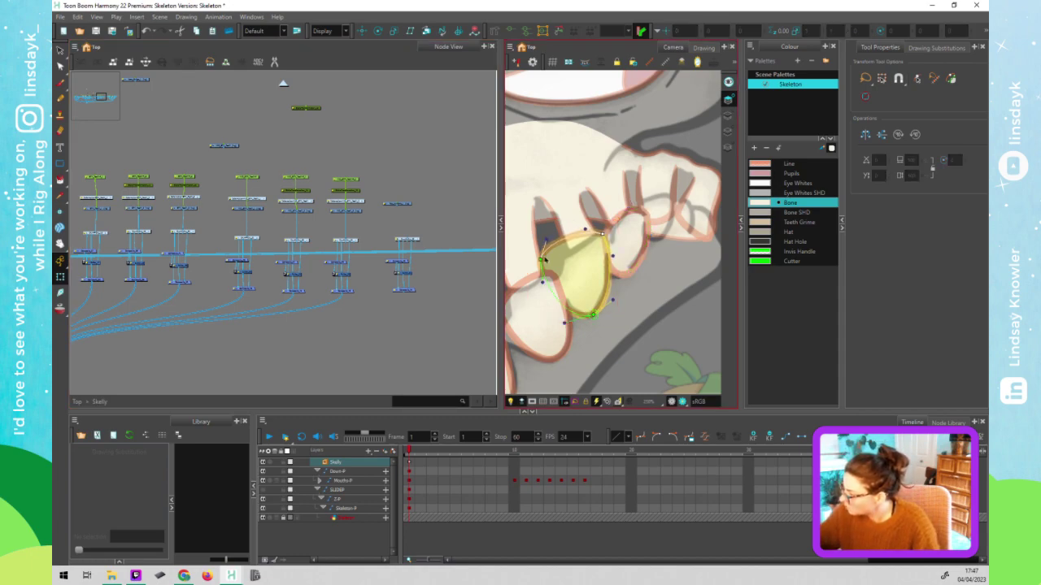
pyautogui.moveTo(548, 271); pyautogui.dragTo(550, 273)
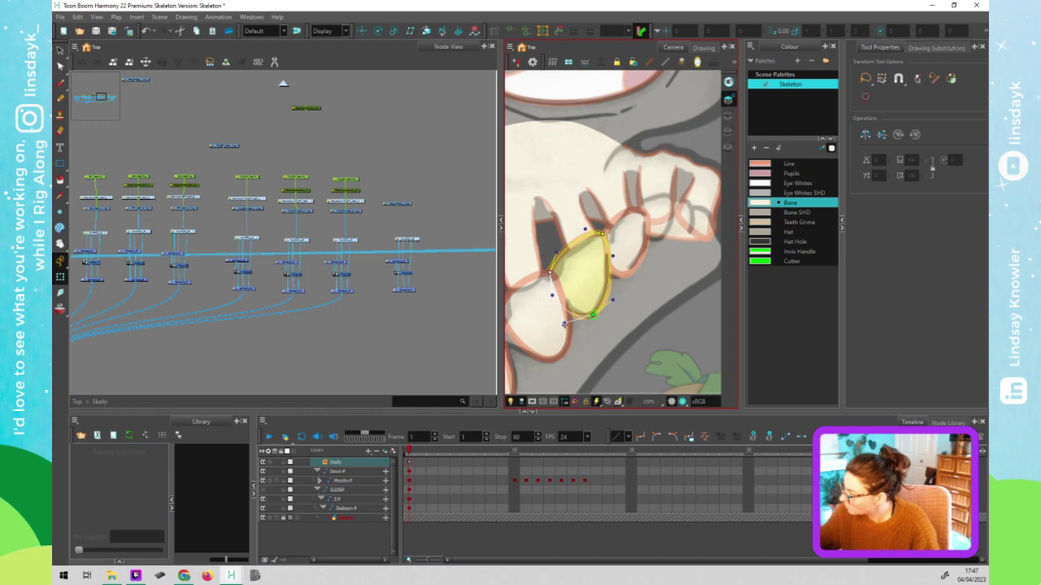
pyautogui.scroll(-1, 655, 327)
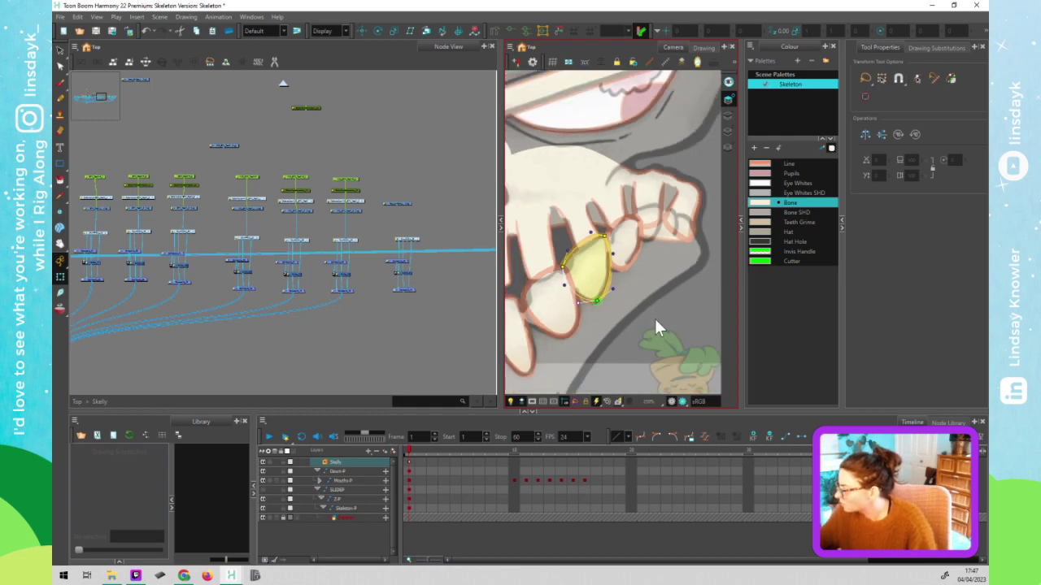
pyautogui.scroll(-2, 657, 327)
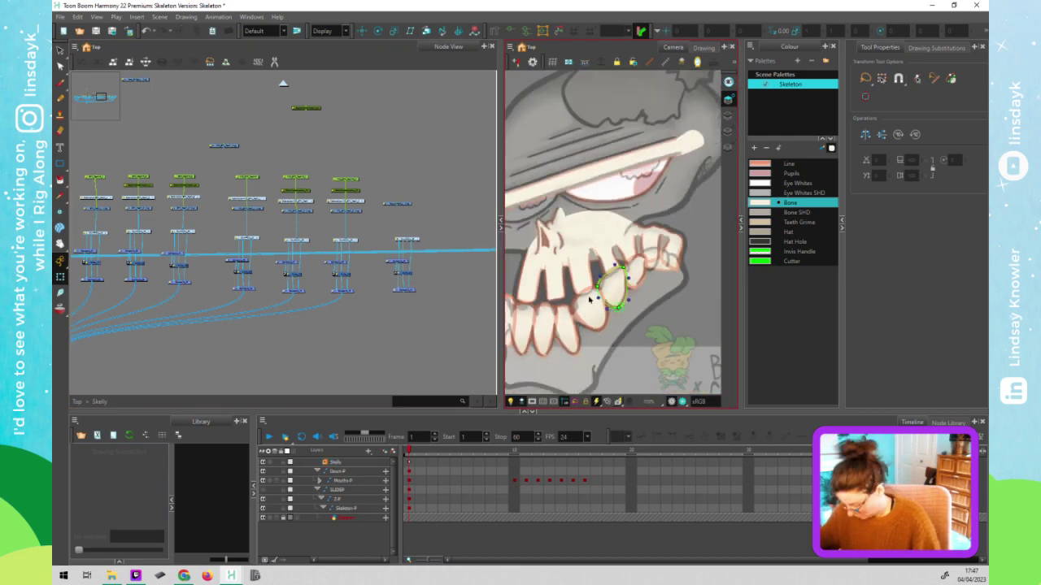
# - Adjust the deformed shape of the wide lower tooth beside it and save the scene
pyautogui.moveTo(590, 300); pyautogui.dragTo(568, 313)
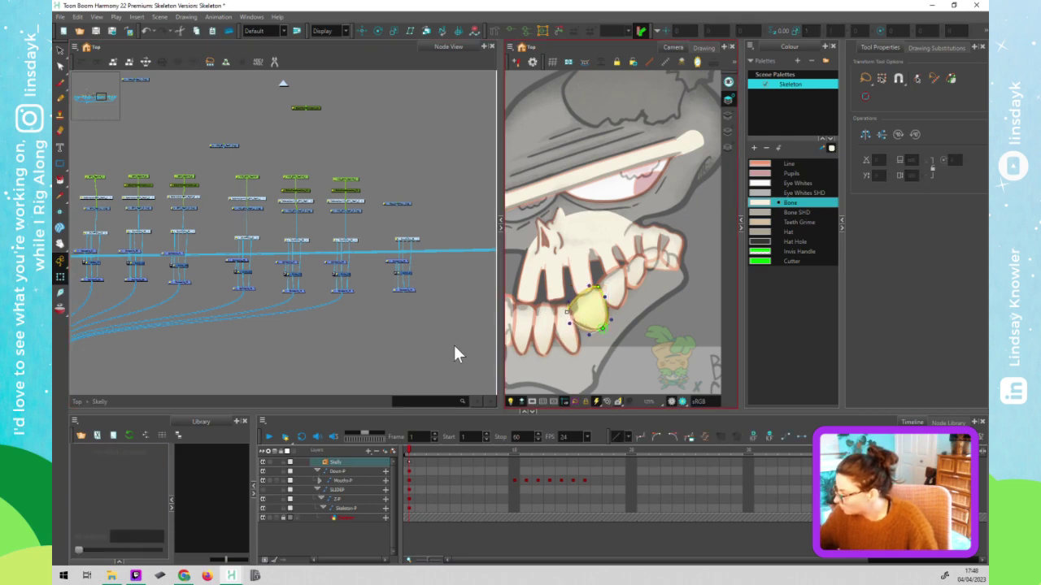
pyautogui.click(541, 321)
pyautogui.hotkey('ctrl', 's')
# - Narrow the upper end of the slim lower front tooth with its deformer points and adjust its lower-right curve handle
pyautogui.click(549, 335)
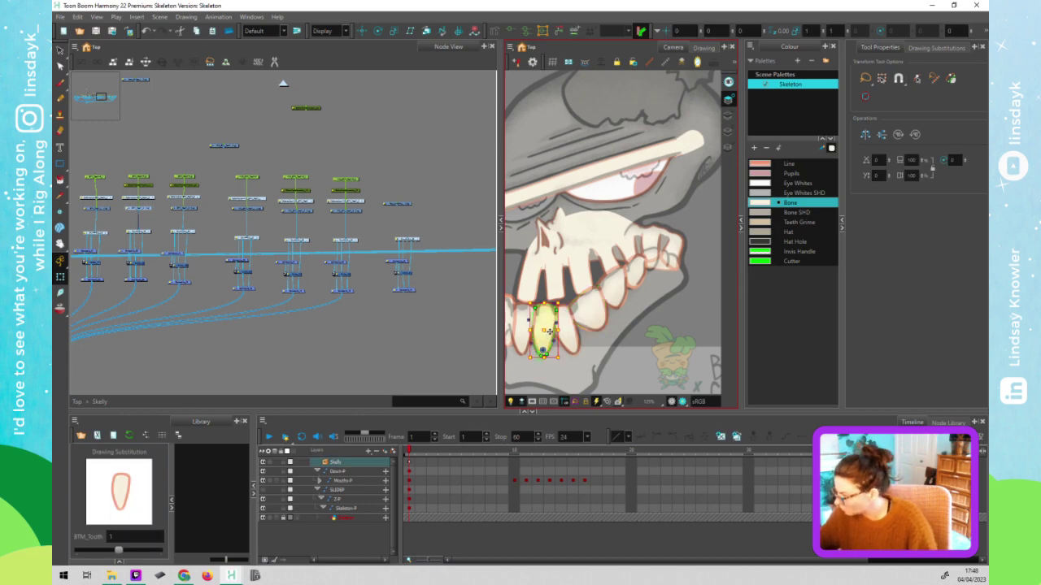
pyautogui.click(536, 309)
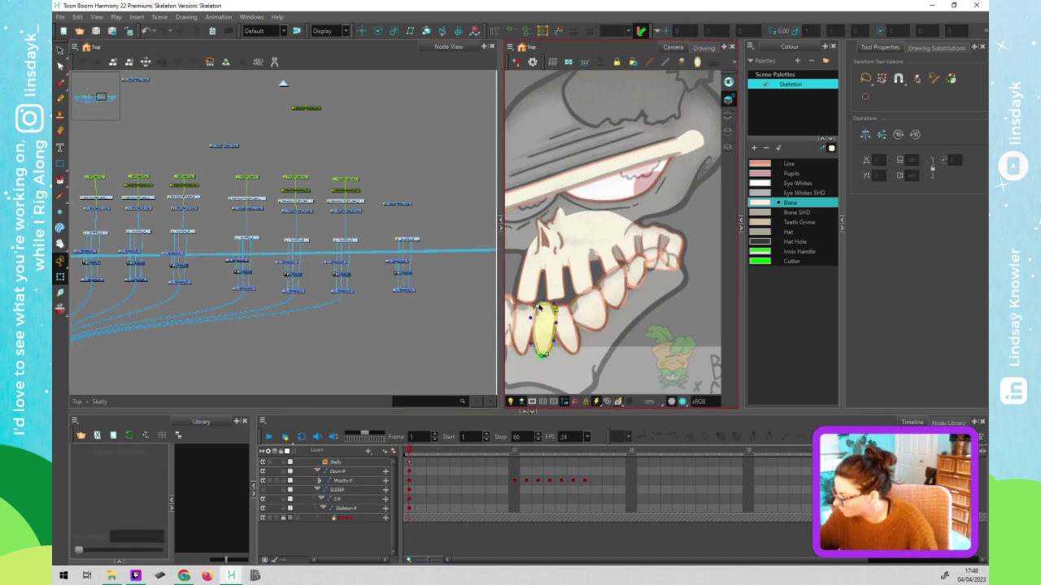
pyautogui.moveTo(555, 309); pyautogui.dragTo(553, 308)
pyautogui.click(557, 344)
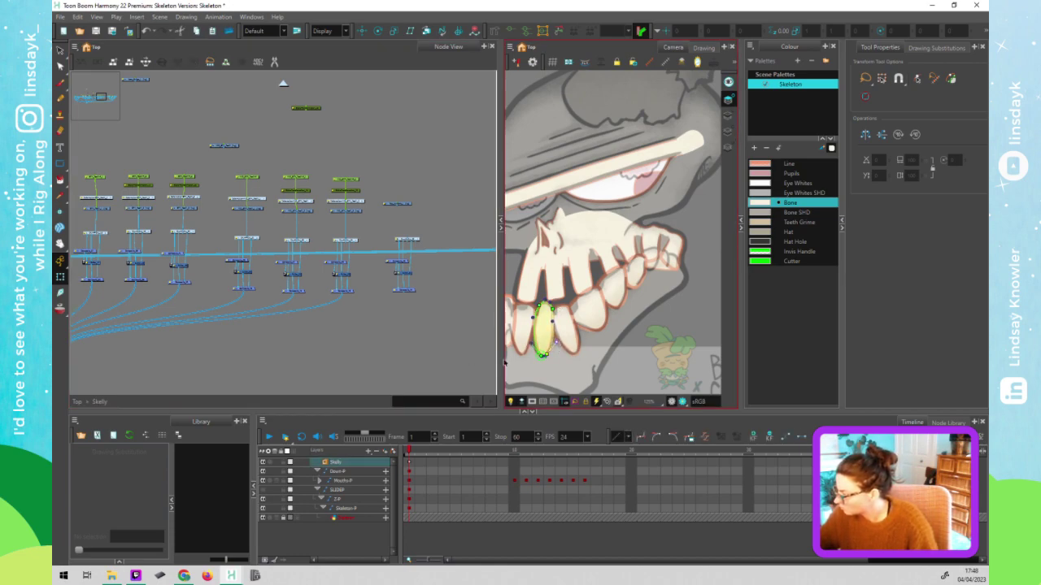
pyautogui.click(659, 339)
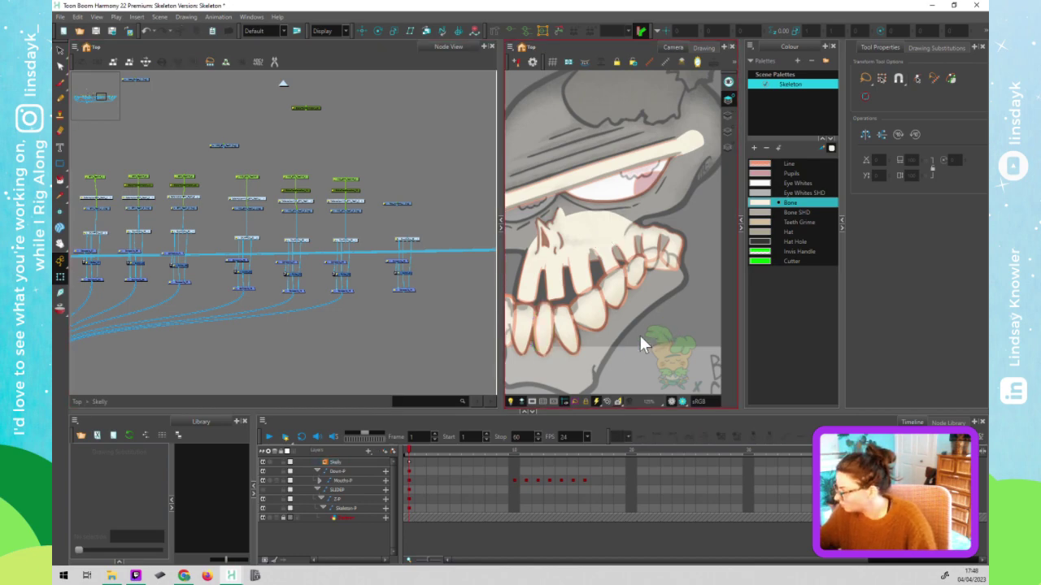
# - Locate the bottom jaw bone drawing in the BTM Jaw group of the node network and enable it
pyautogui.moveTo(639, 334); pyautogui.dragTo(691, 293)
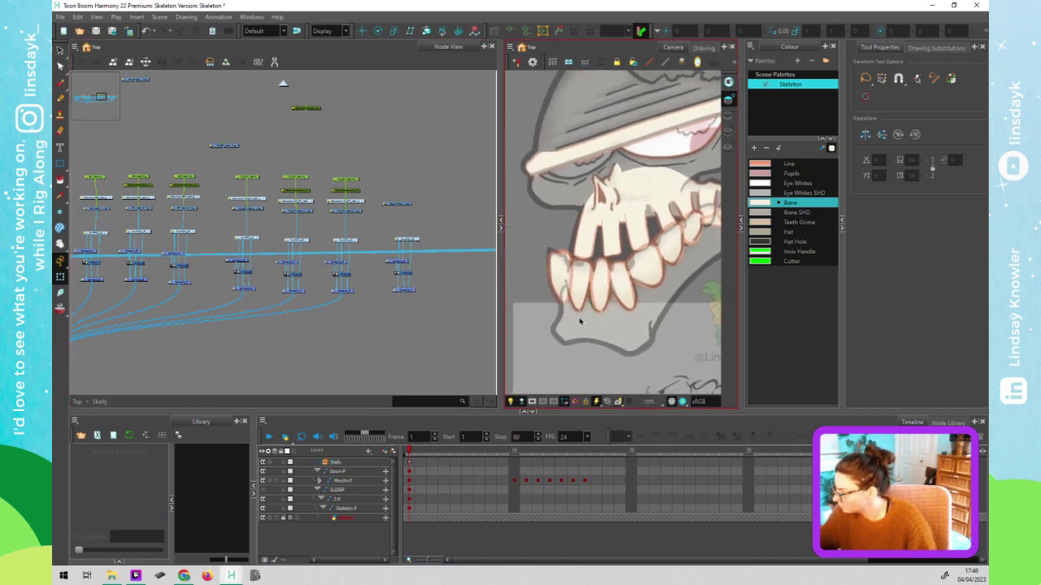
pyautogui.click(560, 275)
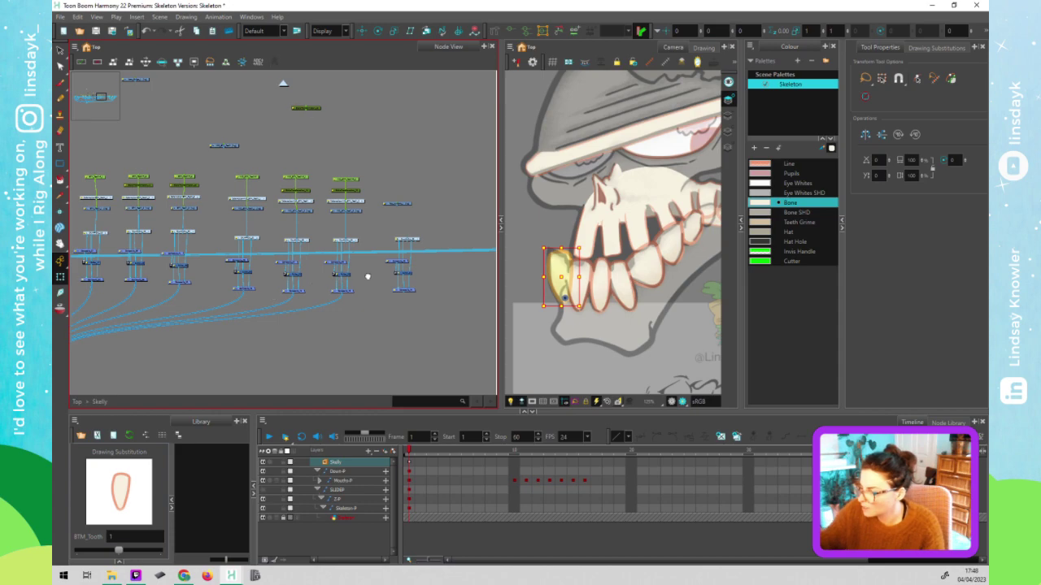
pyautogui.click(254, 234)
pyautogui.click(257, 281)
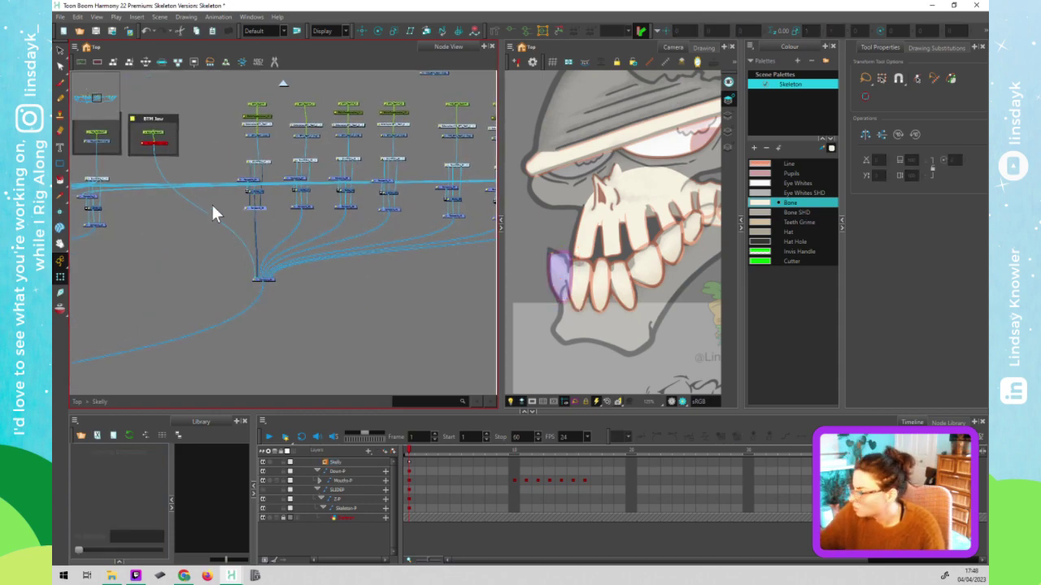
pyautogui.click(134, 135)
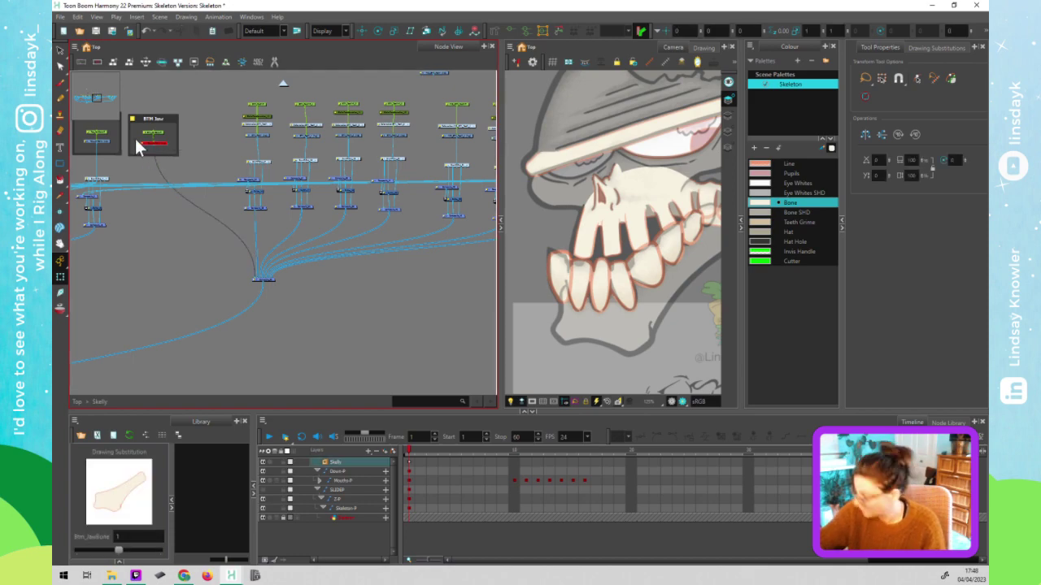
# - Reorder the bottom jaw bone's connection at the mouth composite so the bone sits behind the lower teeth
pyautogui.click(264, 289)
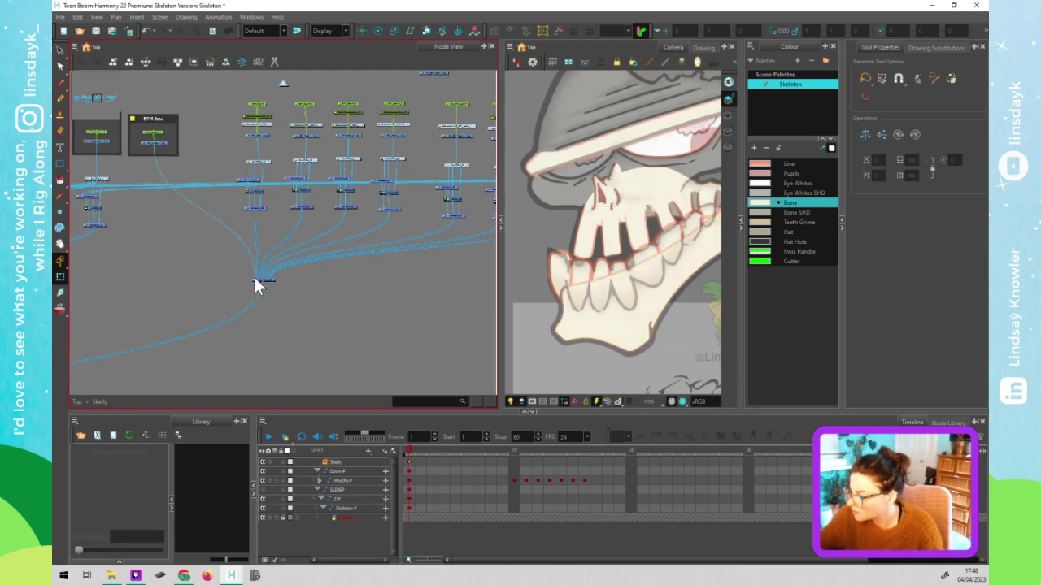
pyautogui.click(271, 280)
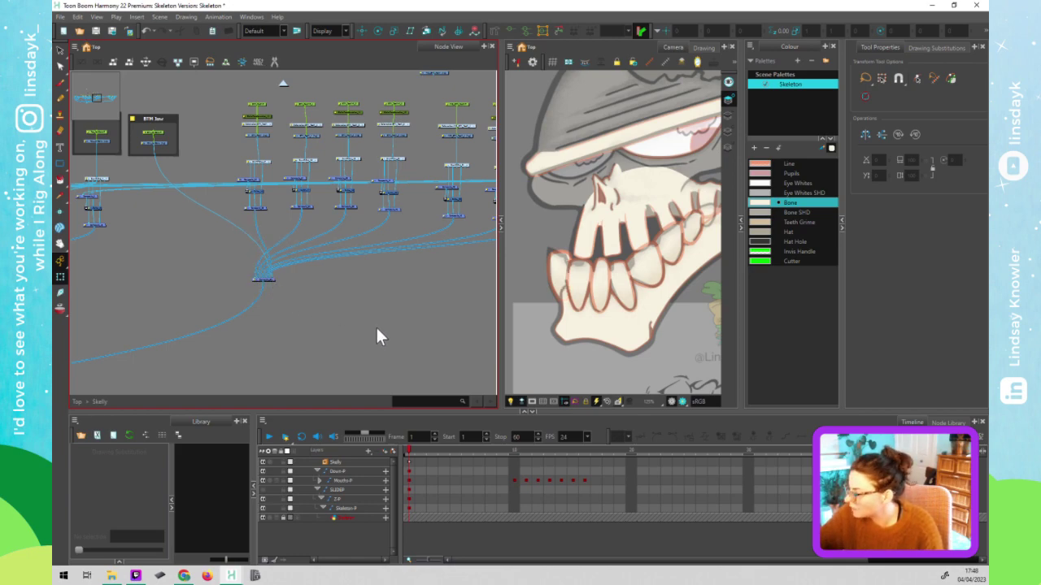
pyautogui.scroll(-2, 651, 324)
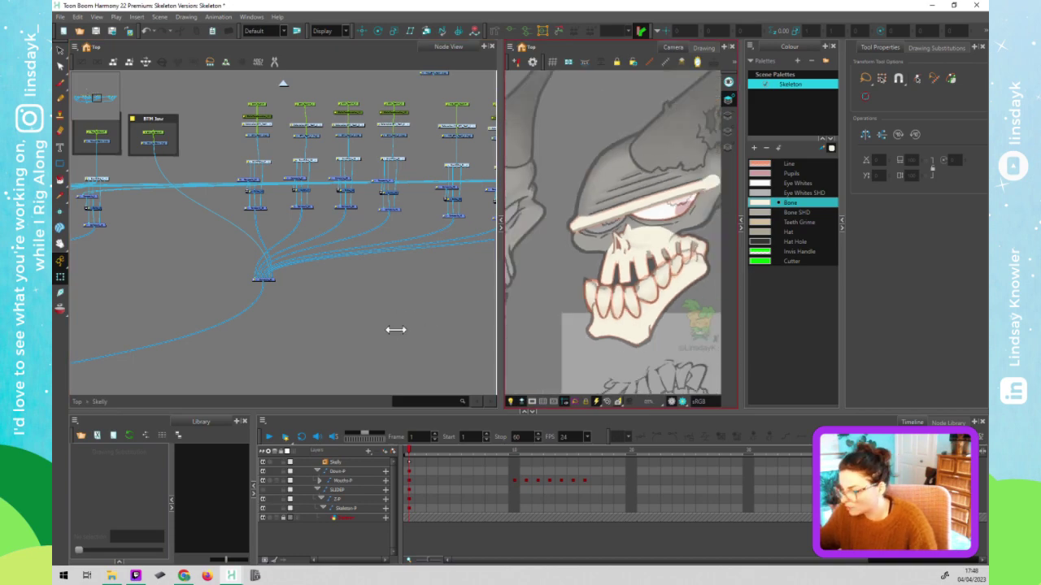
# - Align the spare Top_JawBone node above its node chain, connect it, and link the chain's composite to the lower teeth's composite
pyautogui.moveTo(393, 298); pyautogui.dragTo(204, 302)
pyautogui.moveTo(385, 297); pyautogui.dragTo(354, 278)
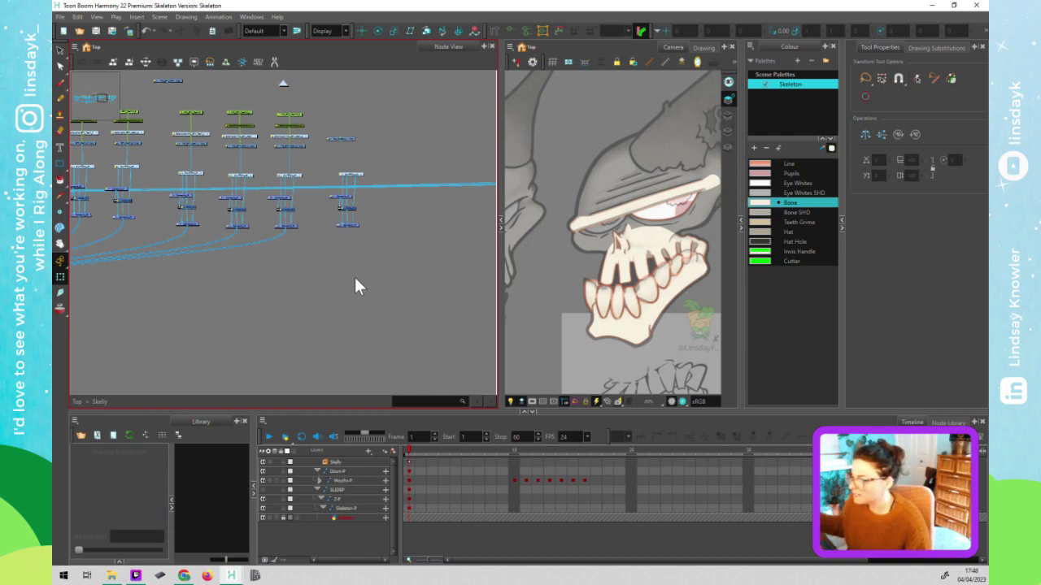
pyautogui.click(295, 144)
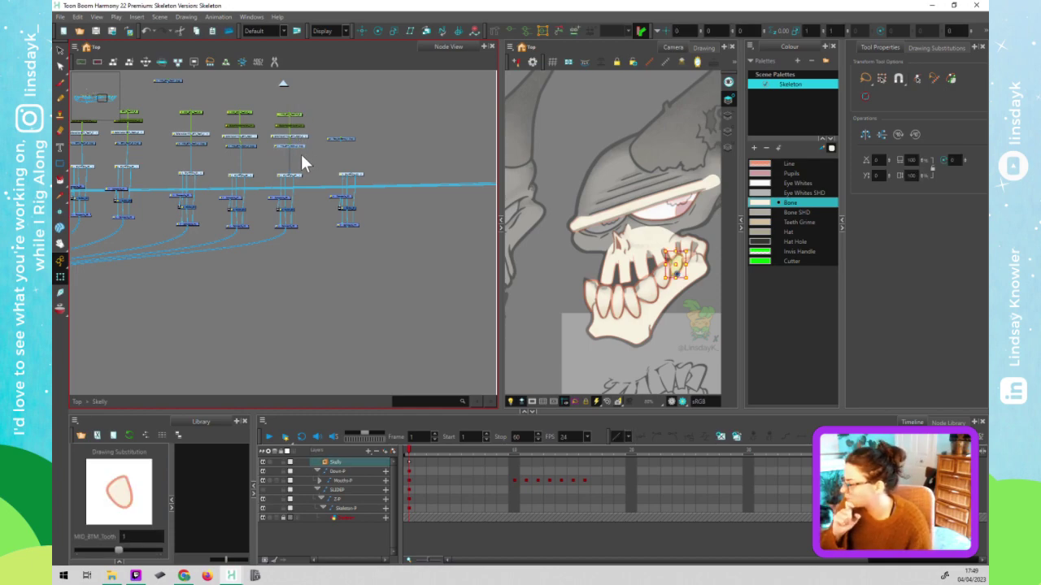
pyautogui.moveTo(356, 139); pyautogui.dragTo(363, 139)
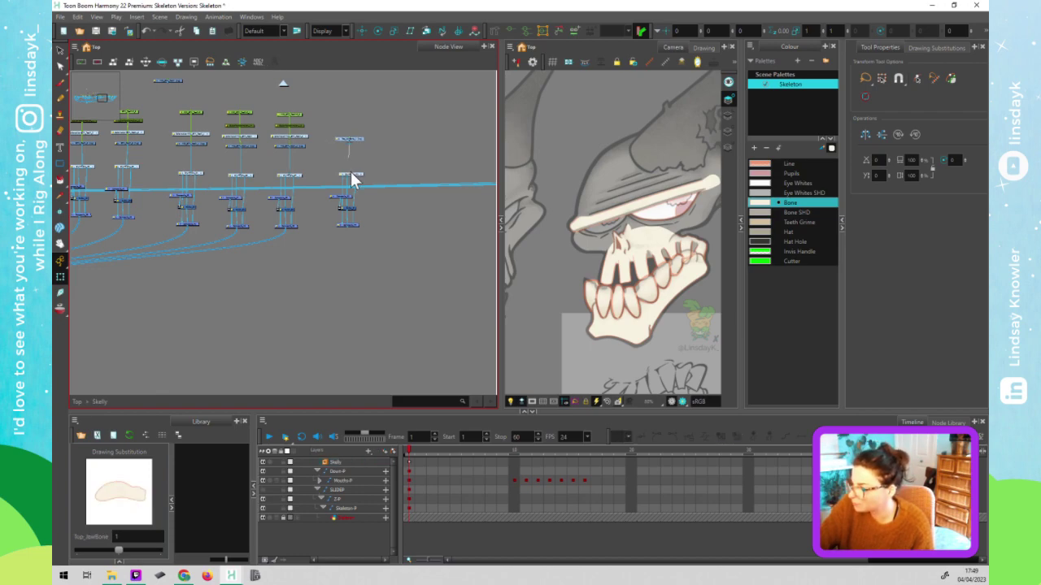
pyautogui.moveTo(347, 244); pyautogui.dragTo(209, 218)
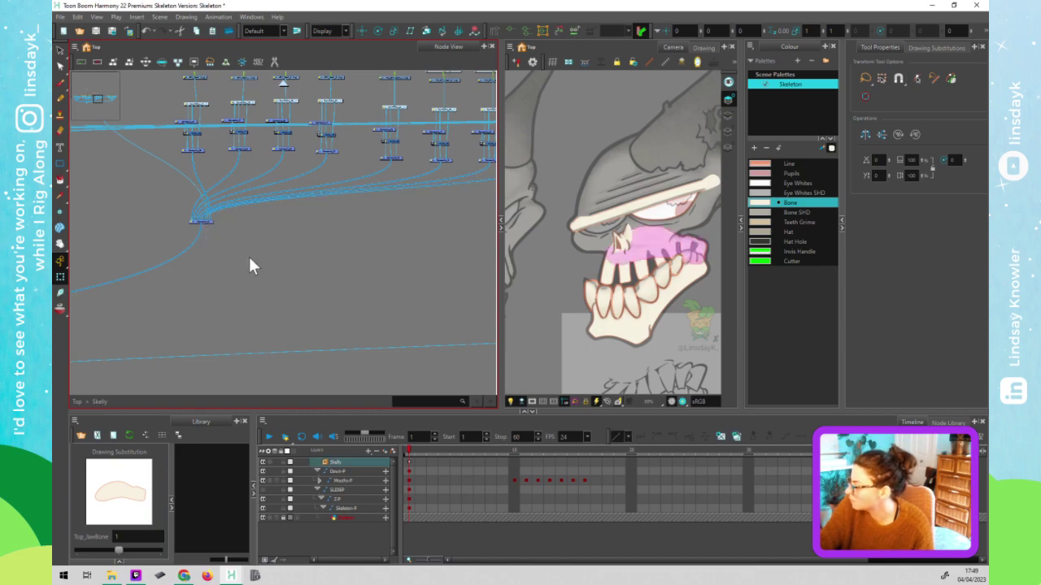
pyautogui.scroll(5, 211, 292)
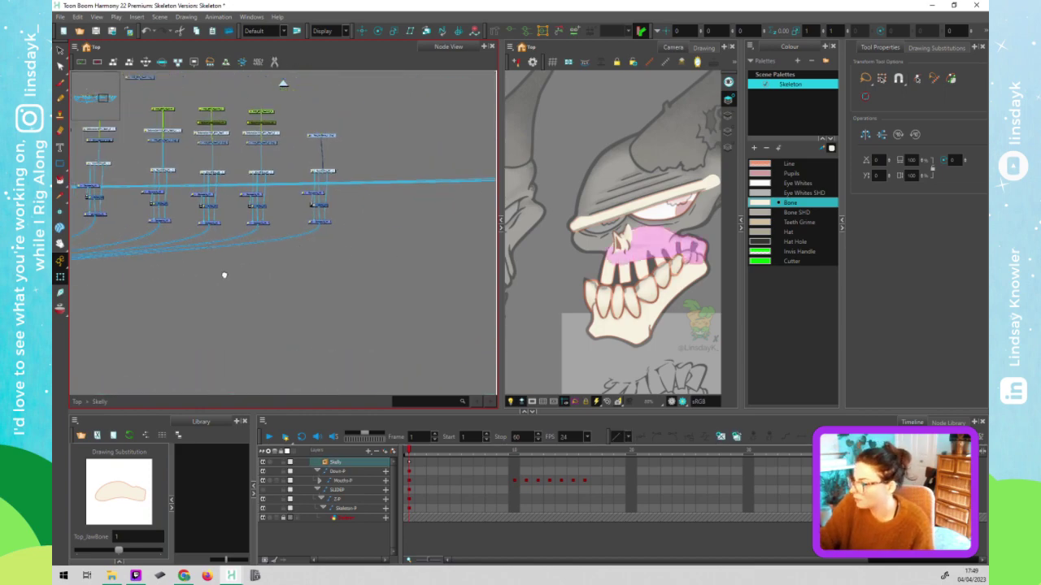
pyautogui.moveTo(441, 297); pyautogui.dragTo(233, 309)
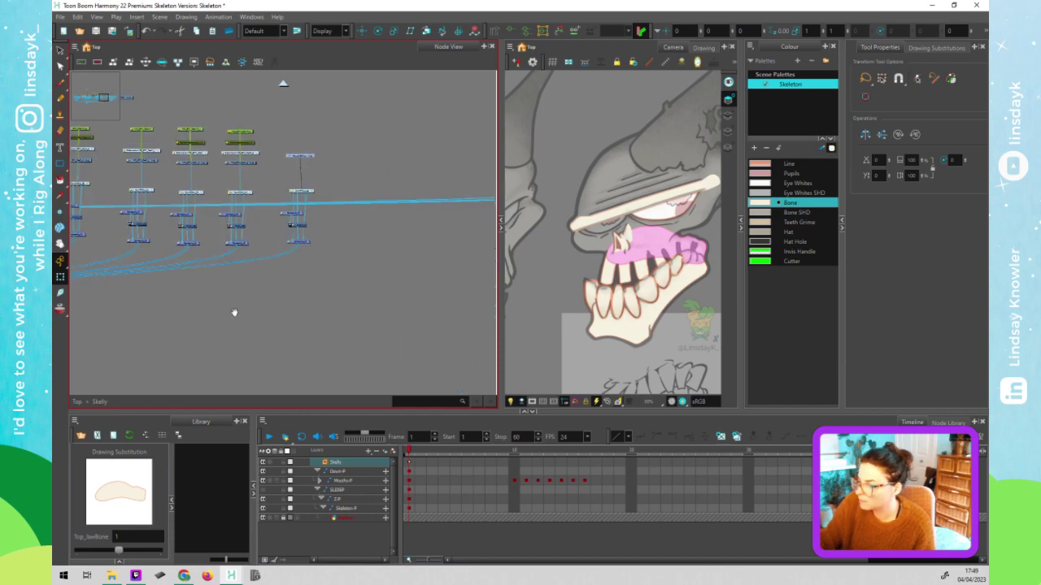
pyautogui.moveTo(312, 157); pyautogui.dragTo(312, 186)
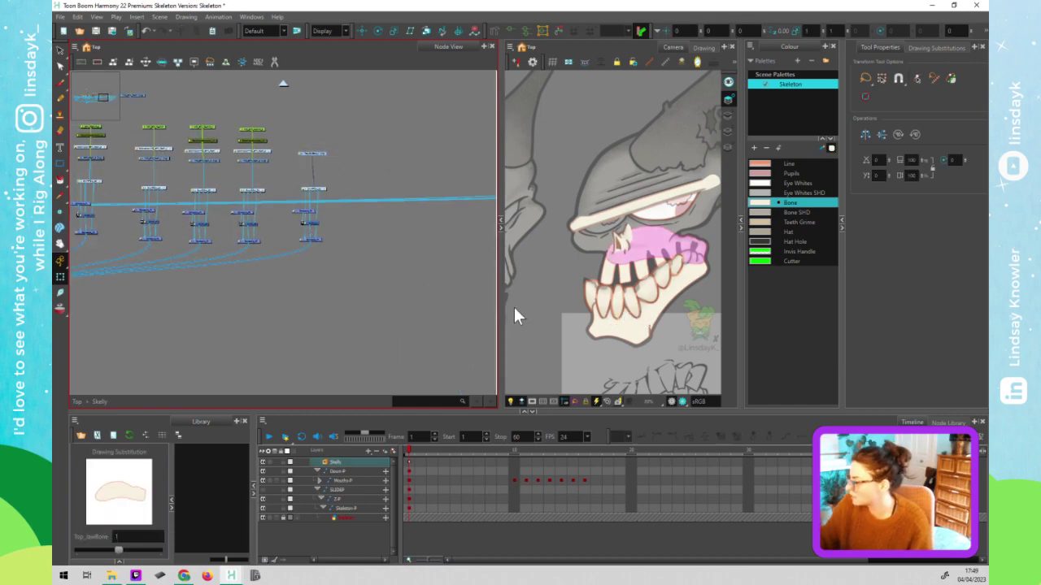
# - Try stretching the duplicated Top_JawBone drawing's outline upward on the Line Art layer to test whether it is linked to the original
pyautogui.scroll(-3, 267, 311)
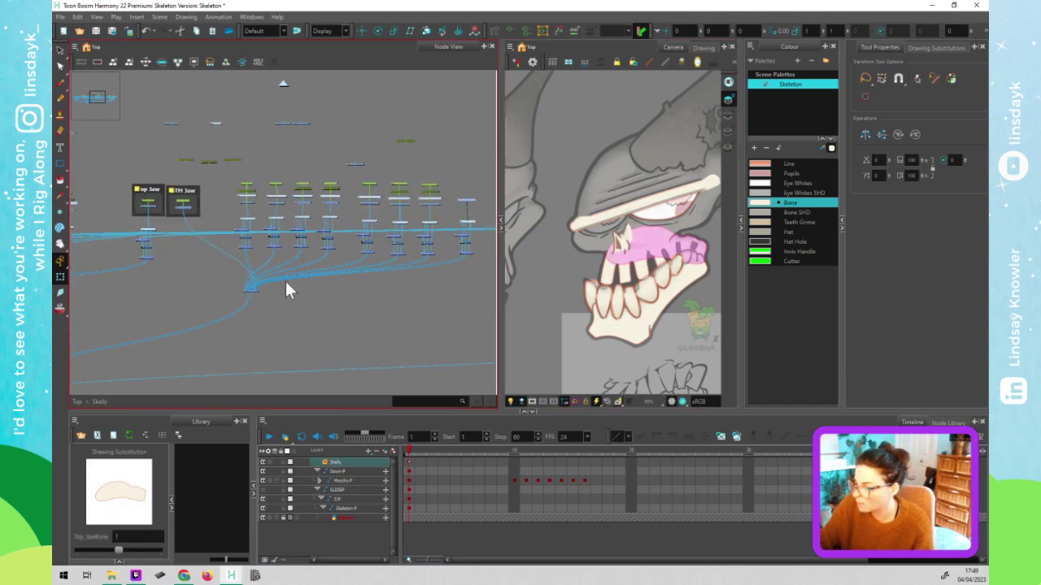
pyautogui.click(150, 202)
pyautogui.moveTo(387, 327); pyautogui.dragTo(171, 314)
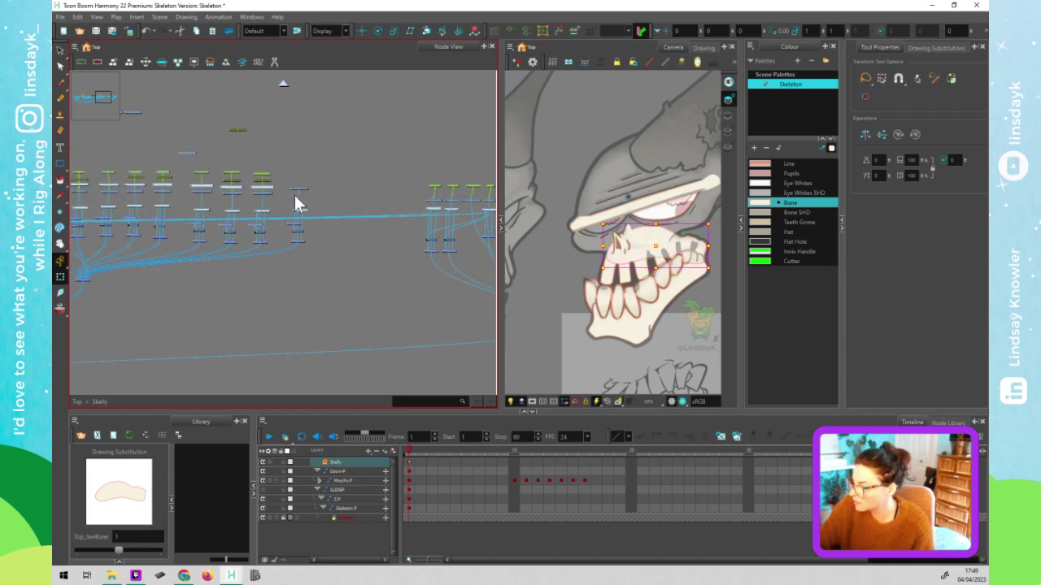
pyautogui.click(655, 295)
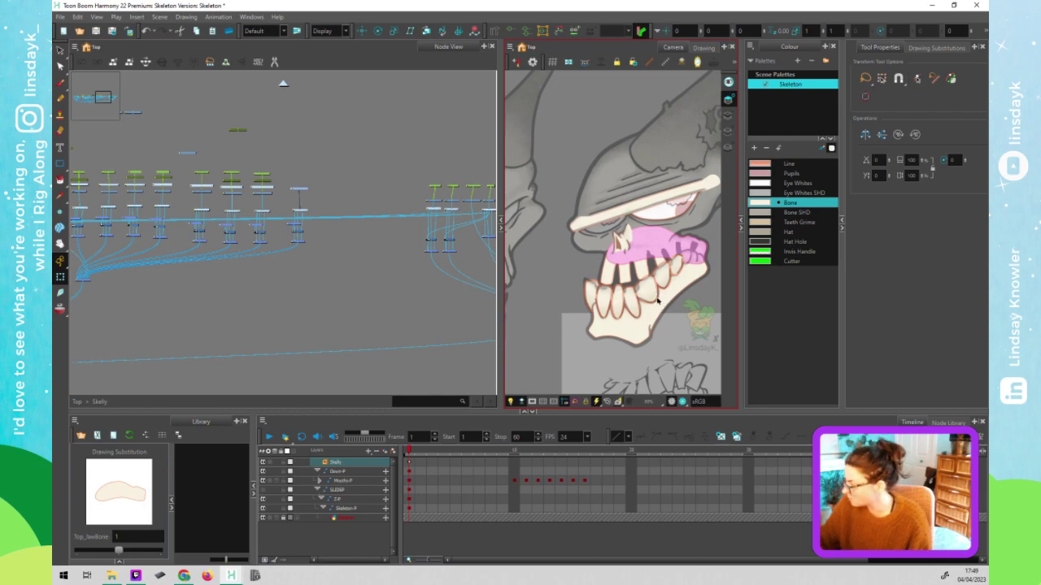
pyautogui.hotkey('alt', 's')
pyautogui.click(286, 208)
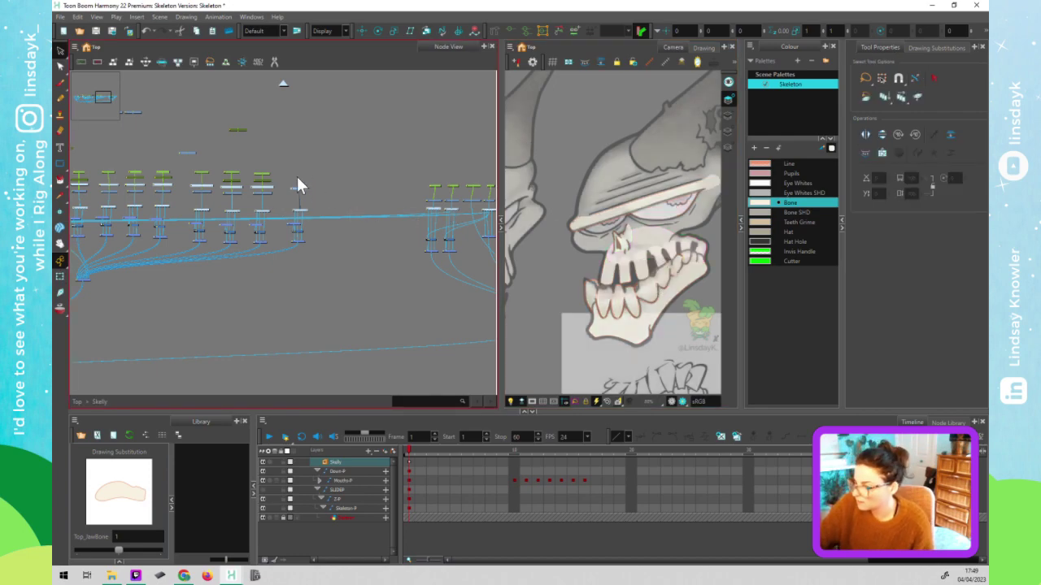
pyautogui.click(657, 256)
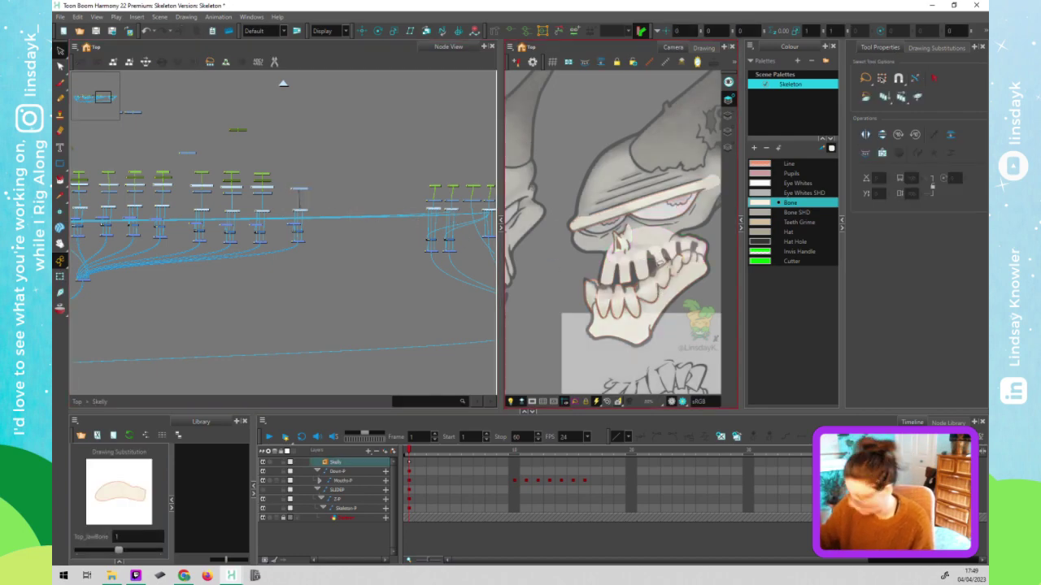
pyautogui.click(727, 115)
pyautogui.click(661, 265)
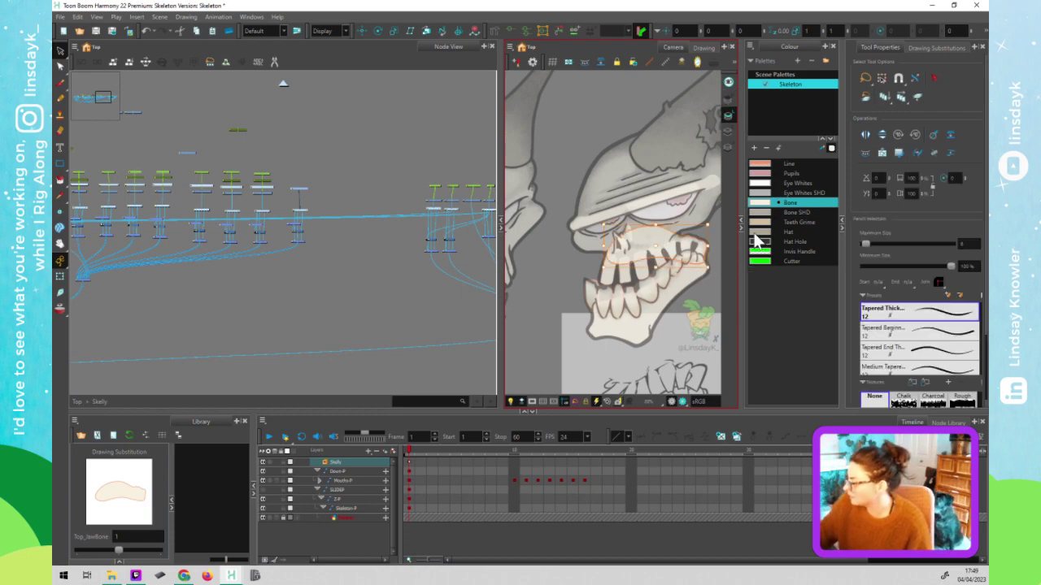
pyautogui.click(669, 273)
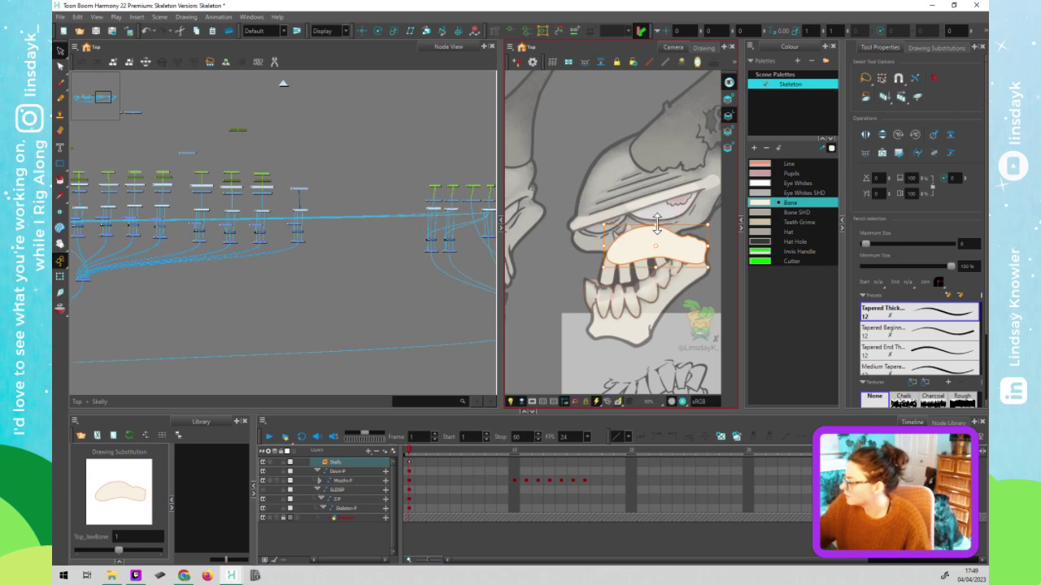
pyautogui.moveTo(656, 216); pyautogui.dragTo(657, 106)
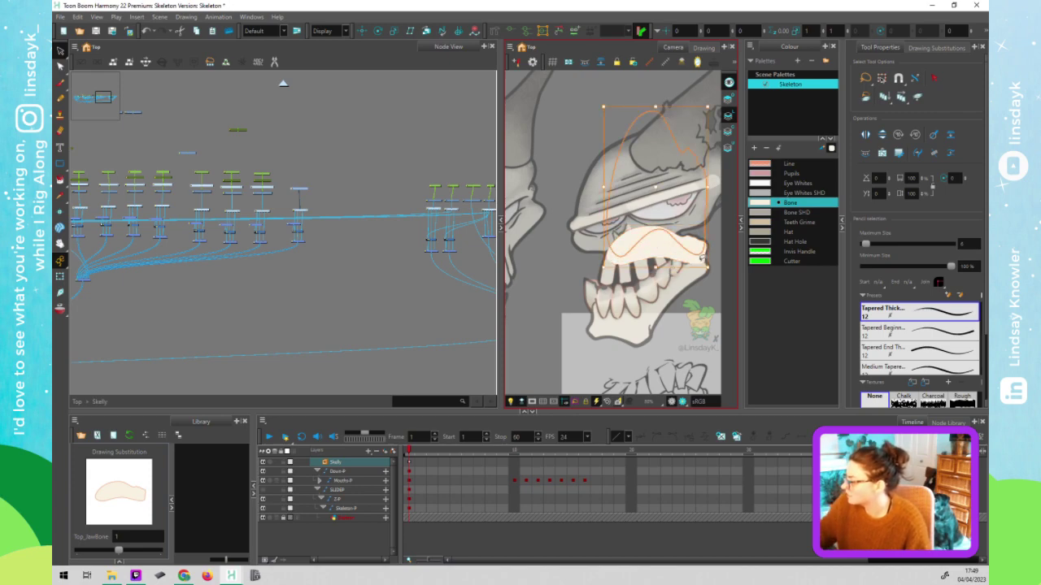
pyautogui.hotkey('shift', 't')
pyautogui.click(307, 315)
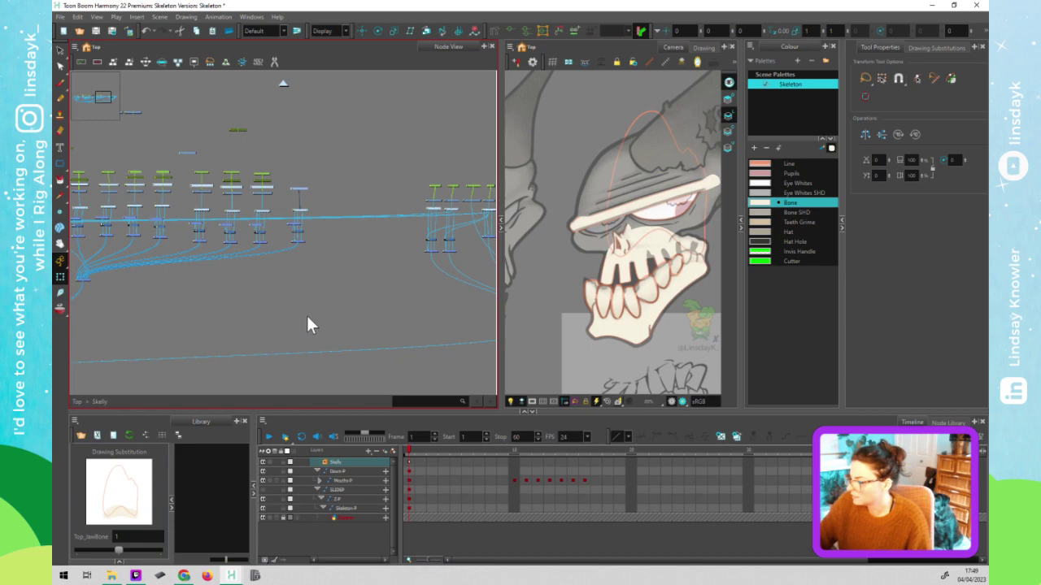
# - Check the original Top Jaw drawing against the duplicate and undo the test stretch of the outline
pyautogui.hscroll(-3, 400, 280)
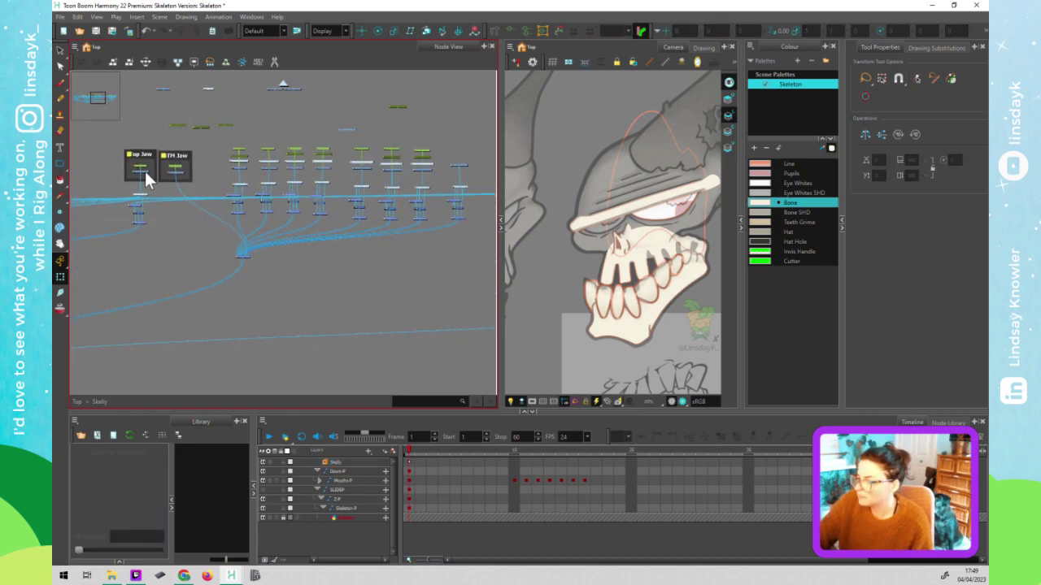
pyautogui.click(145, 177)
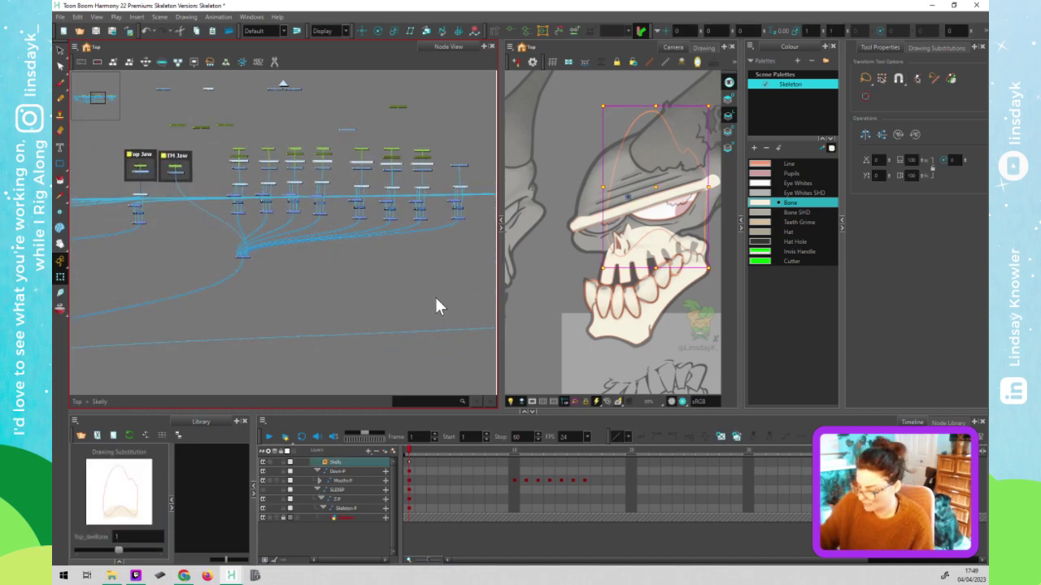
pyautogui.hscroll(5, 285, 283)
pyautogui.click(288, 160)
pyautogui.click(313, 156)
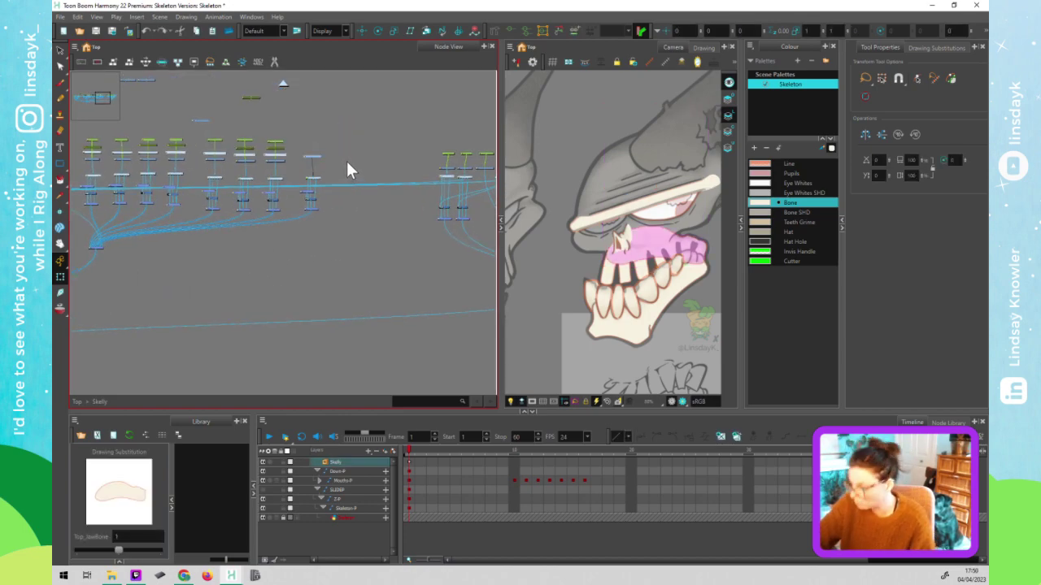
# - Replace the linked Top_JawBone duplicate with a Paste Special copy that always creates drawing files, placed above the same node chain
pyautogui.hotkey('ctrl', 'shift', 'v')
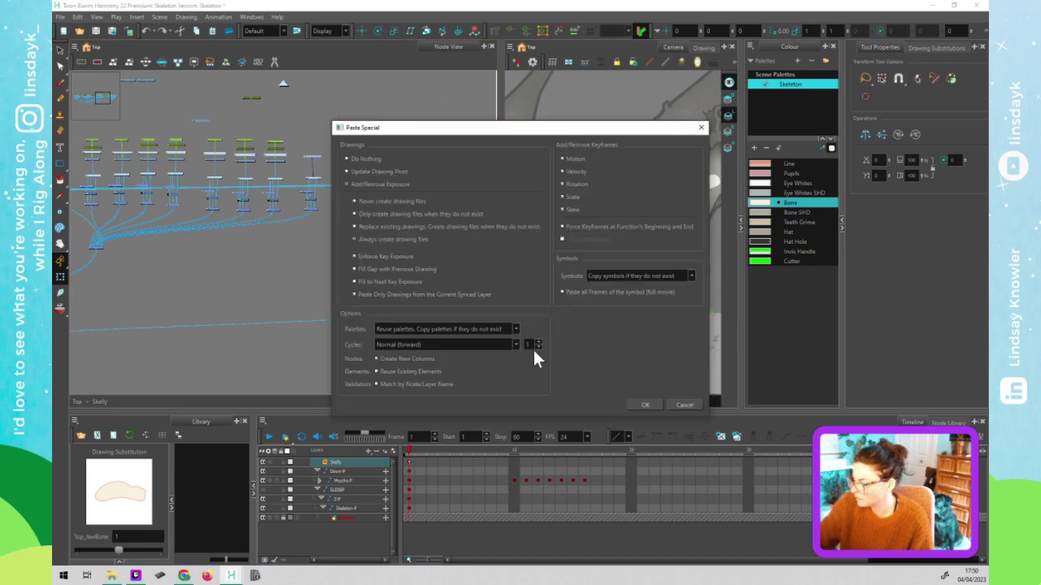
pyautogui.click(646, 405)
pyautogui.scroll(5, 354, 151)
pyautogui.moveTo(403, 231)
pyautogui.mouseDown()
pyautogui.moveTo(415, 268)
pyautogui.moveTo(349, 209)
pyautogui.moveTo(317, 219)
pyautogui.moveTo(348, 208)
pyautogui.moveTo(302, 235)
pyautogui.mouseUp()
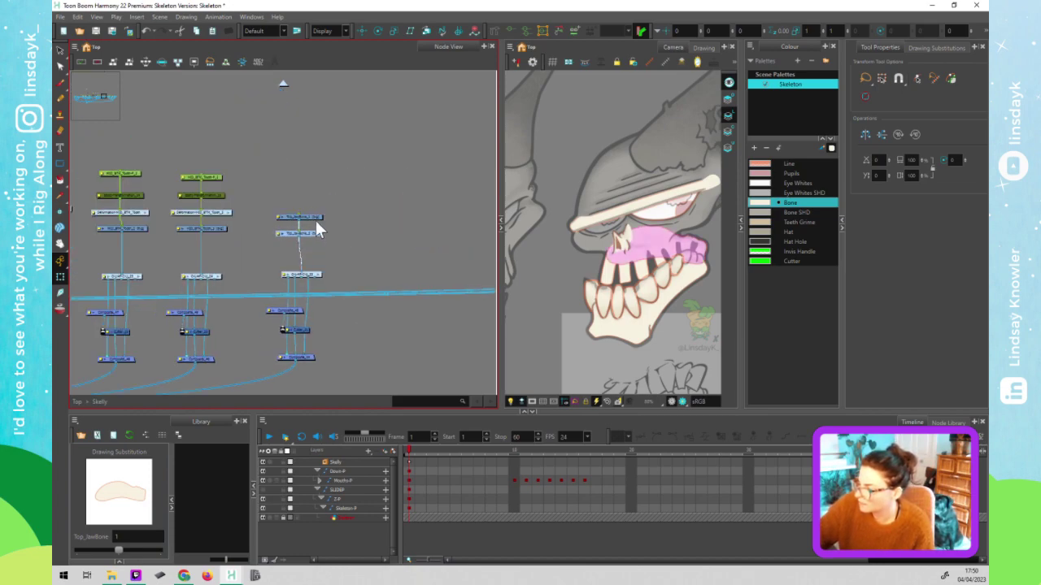
pyautogui.press('Delete')
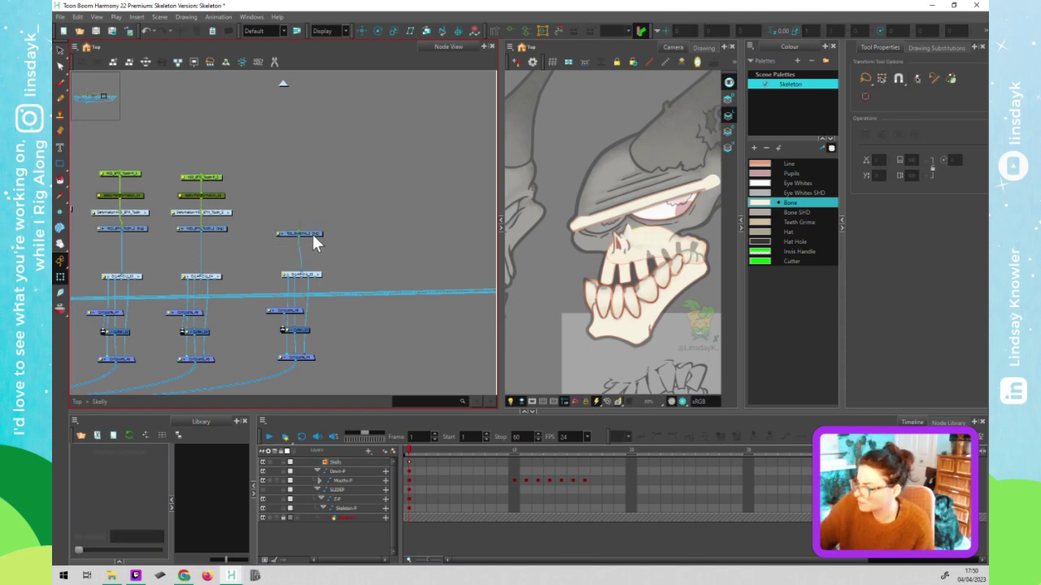
pyautogui.moveTo(318, 228)
pyautogui.mouseDown()
pyautogui.moveTo(320, 216)
pyautogui.moveTo(316, 227)
pyautogui.mouseUp()
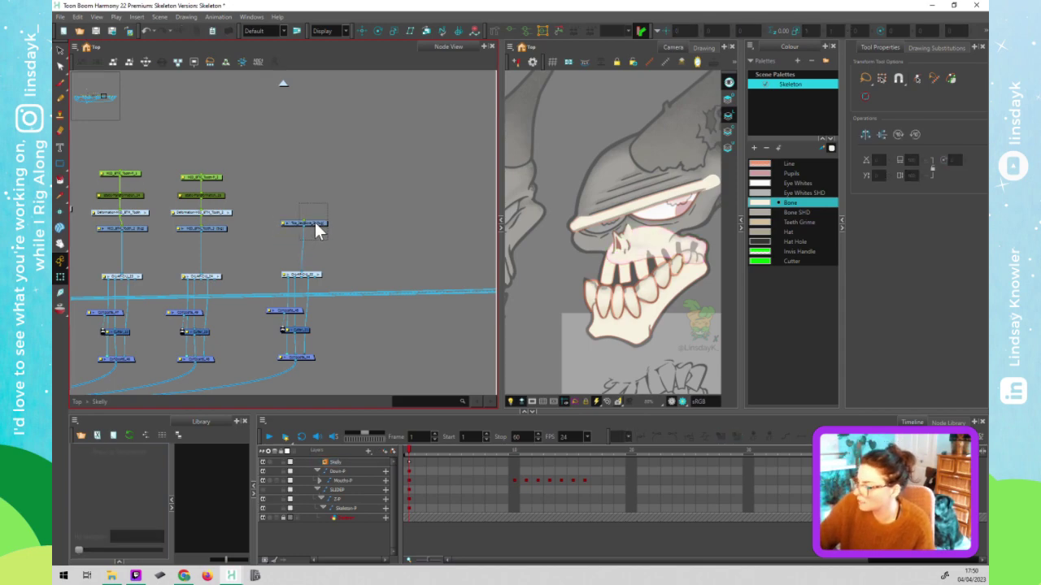
# - Clear the jaw bone artwork from the pasted Top_JawBone drawing
pyautogui.click(642, 253)
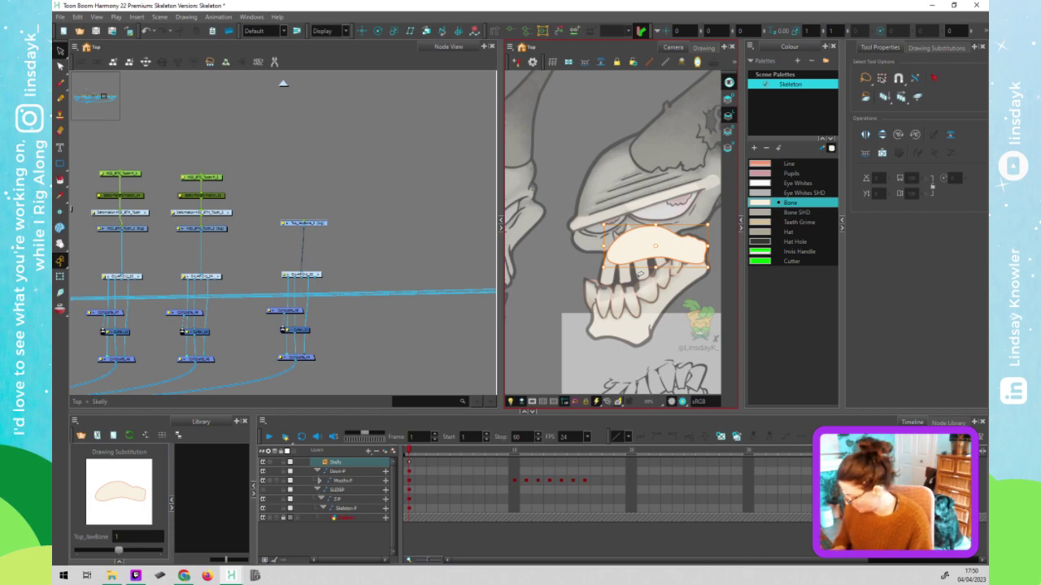
pyautogui.press('Escape')
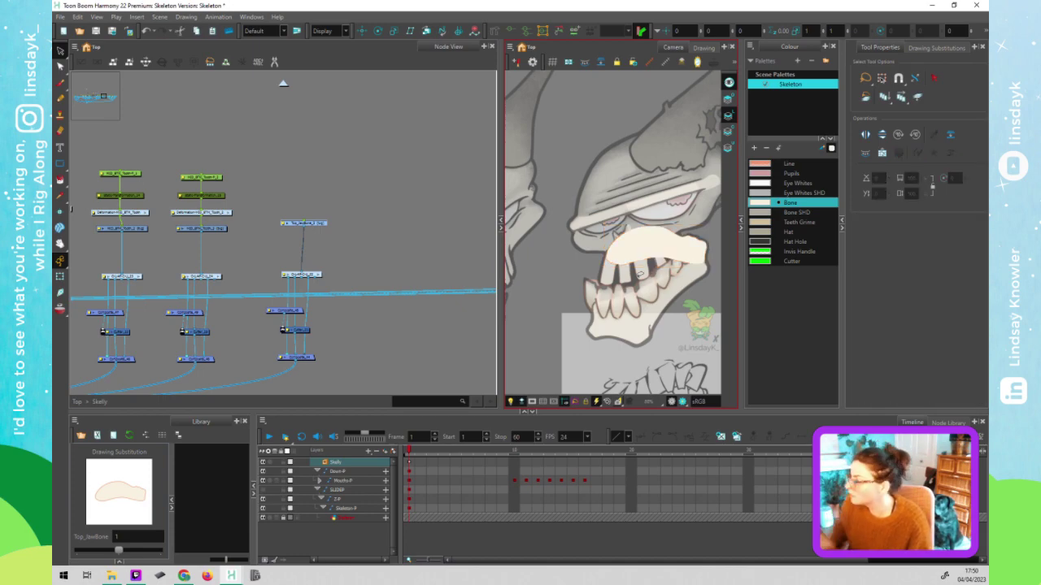
pyautogui.click(920, 96)
pyautogui.click(686, 275)
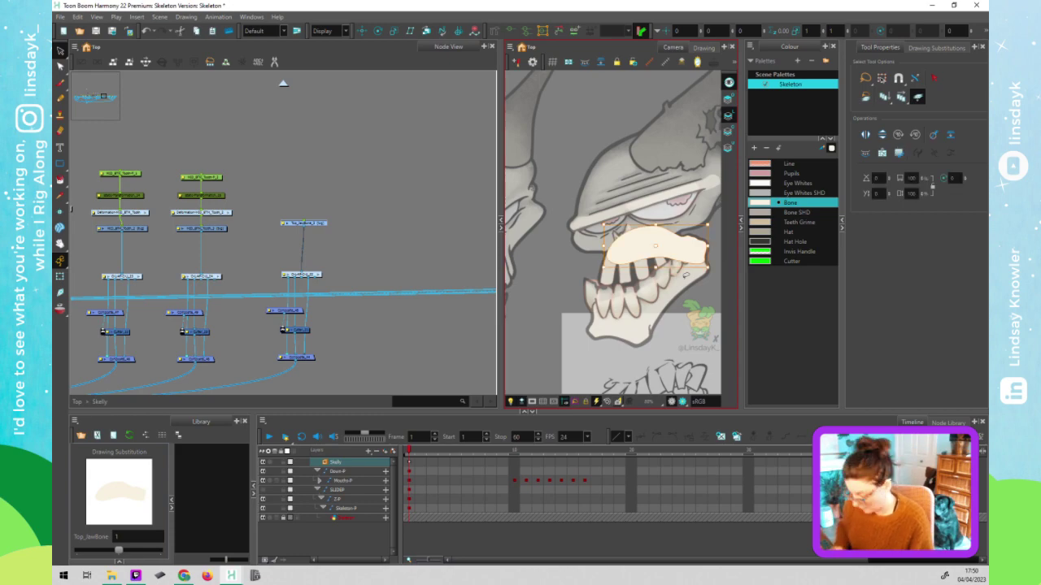
pyautogui.press('Delete')
pyautogui.hotkey('ctrl', 'z')
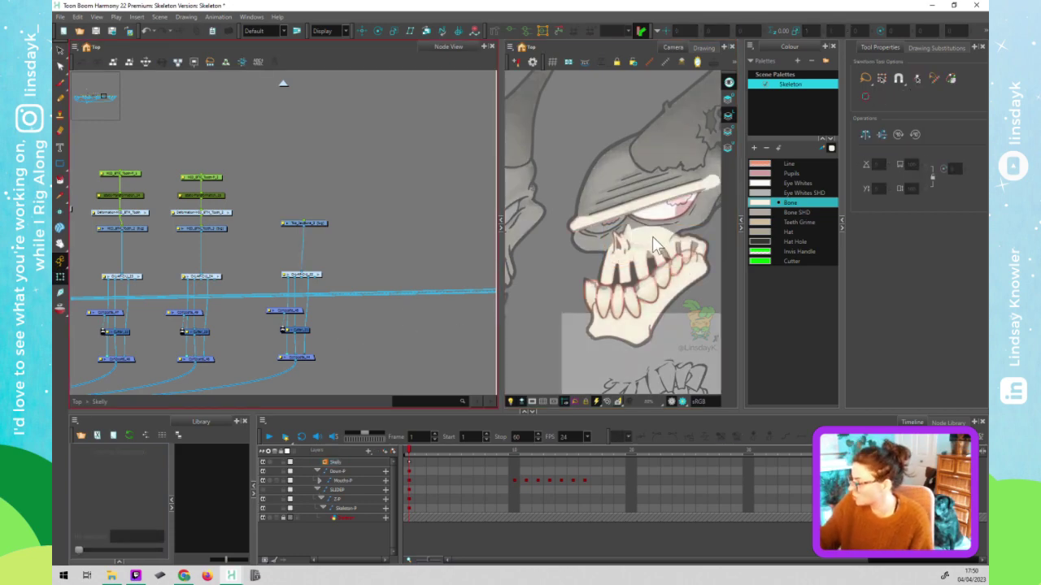
# - Check the original Top Jaw and BTM Jaw drawings against the emptied Top_JawBone copy
pyautogui.click(368, 298)
pyautogui.press('f')
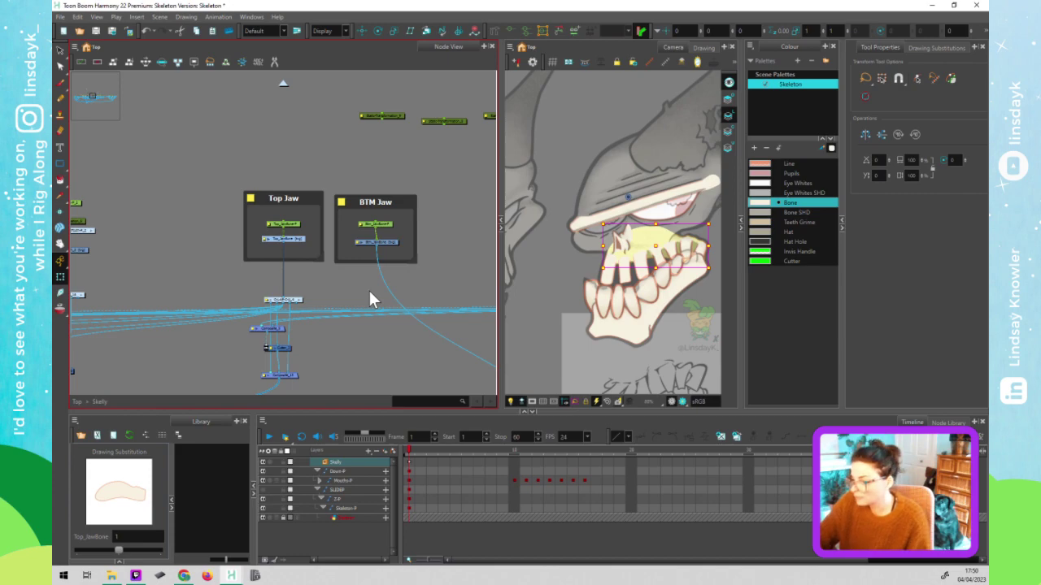
pyautogui.scroll(-4, 370, 300)
pyautogui.click(713, 245)
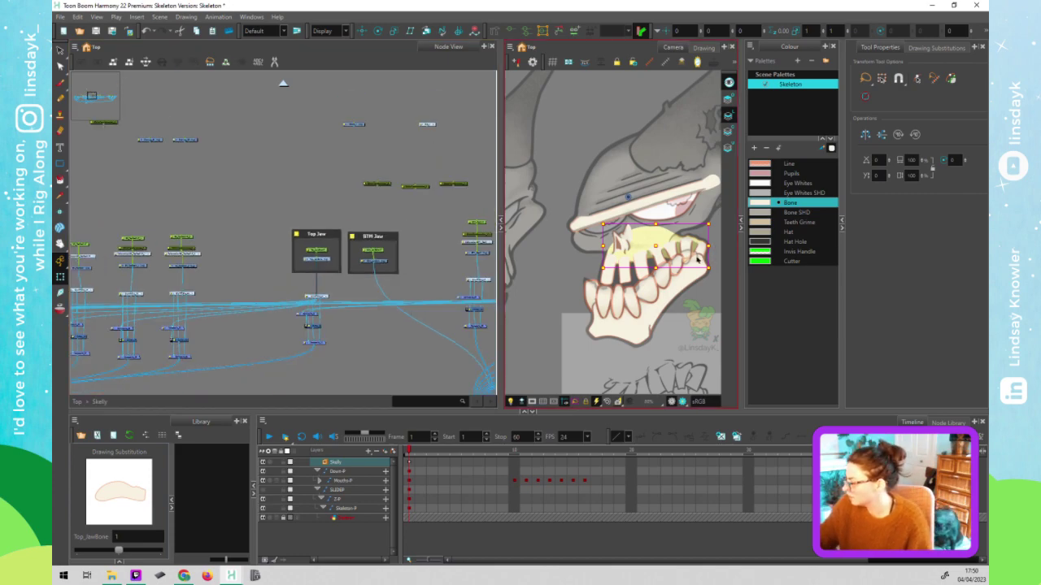
pyautogui.click(688, 260)
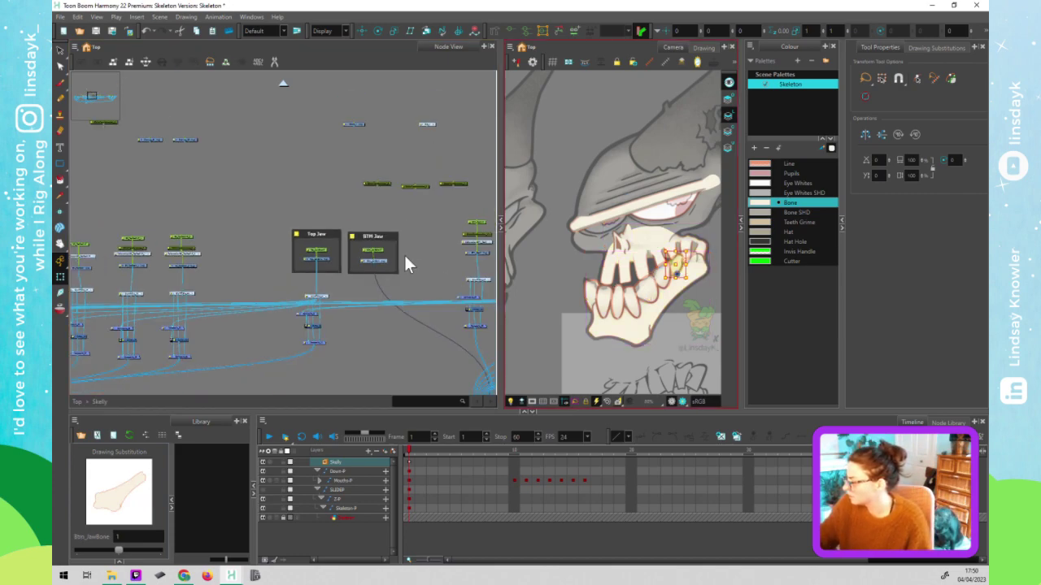
pyautogui.click(407, 291)
pyautogui.press('f')
pyautogui.click(347, 238)
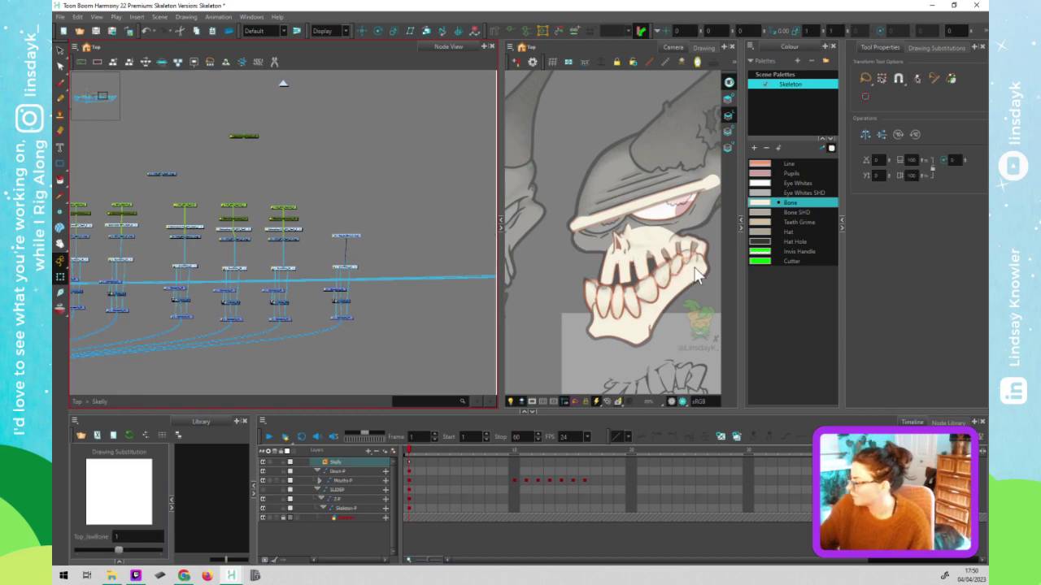
# - Draw a small rectangle over the back lower tooth in the emptied drawing and recolour it with the Line colour
pyautogui.click(696, 300)
pyautogui.scroll(5, 697, 300)
pyautogui.click(359, 236)
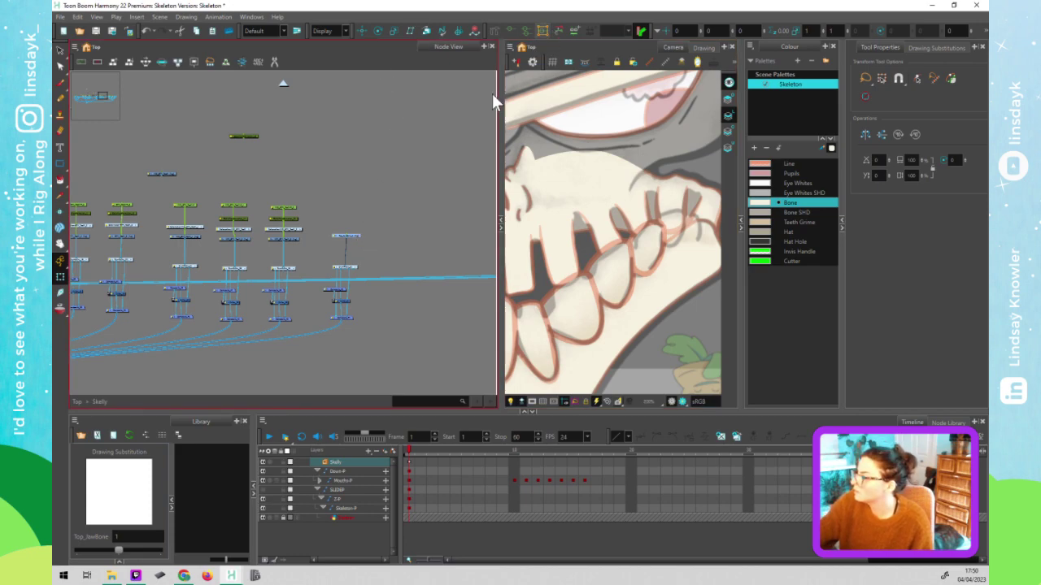
pyautogui.click(669, 261)
pyautogui.hotkey('alt', 's')
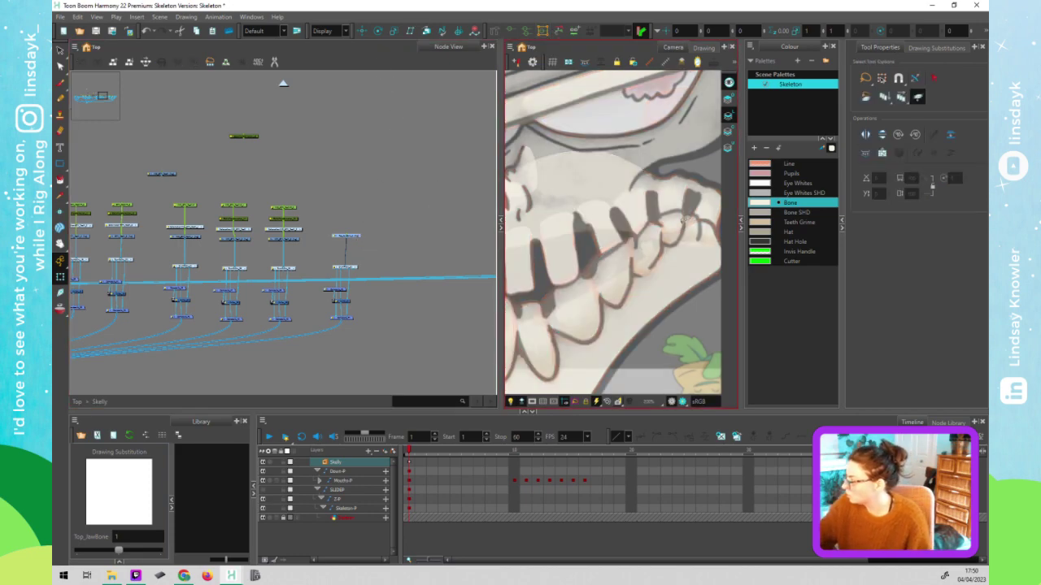
pyautogui.hotkey('alt', '7')
pyautogui.moveTo(657, 210); pyautogui.dragTo(683, 246)
pyautogui.hotkey('alt', 's')
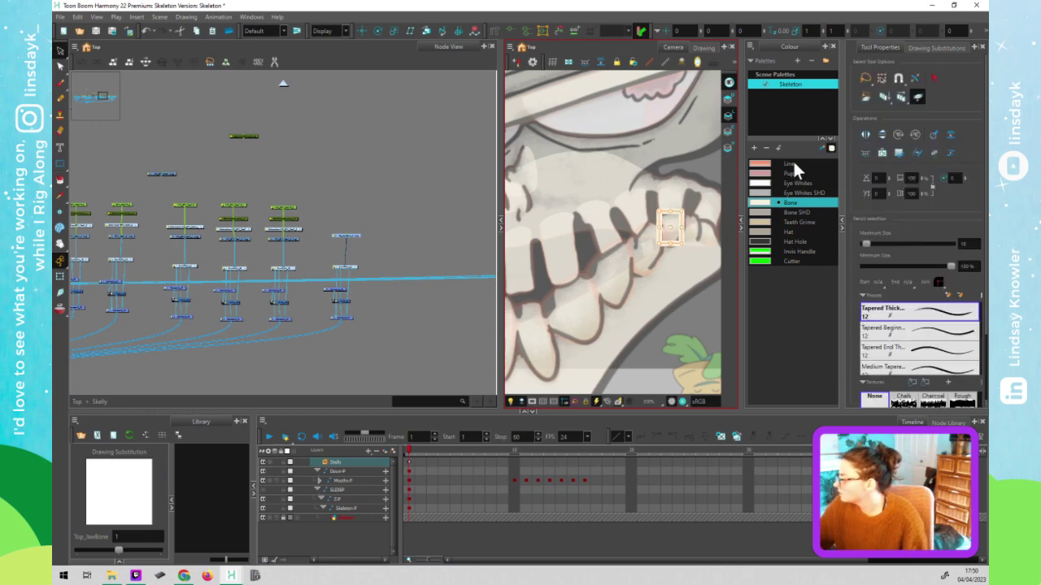
pyautogui.click(787, 163)
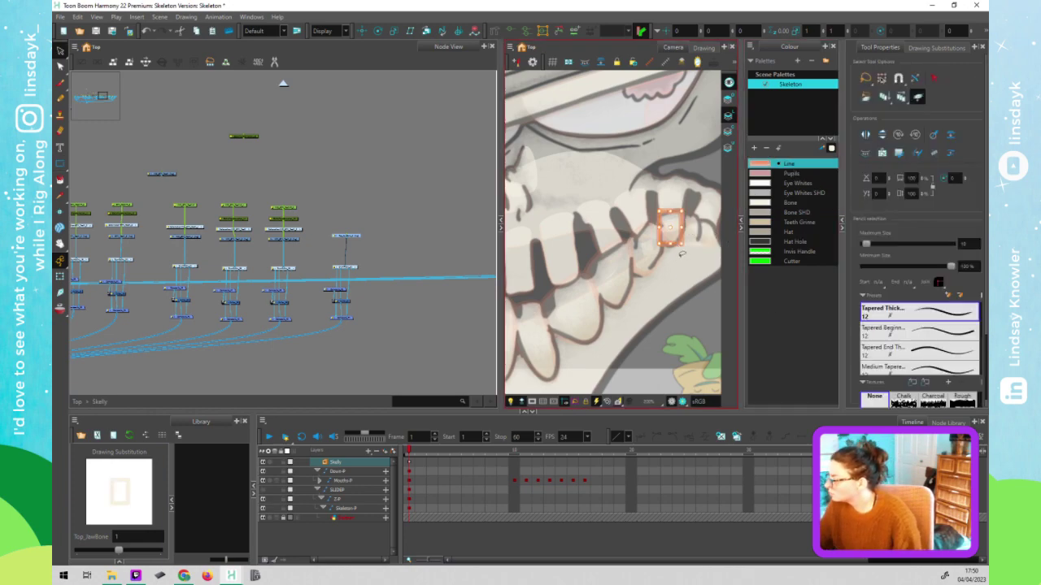
# - Reshape the rectangle into a rounded outline following the sketched back lower tooth with the Contour Editor
pyautogui.scroll(-2, 681, 270)
pyautogui.scroll(5, 682, 270)
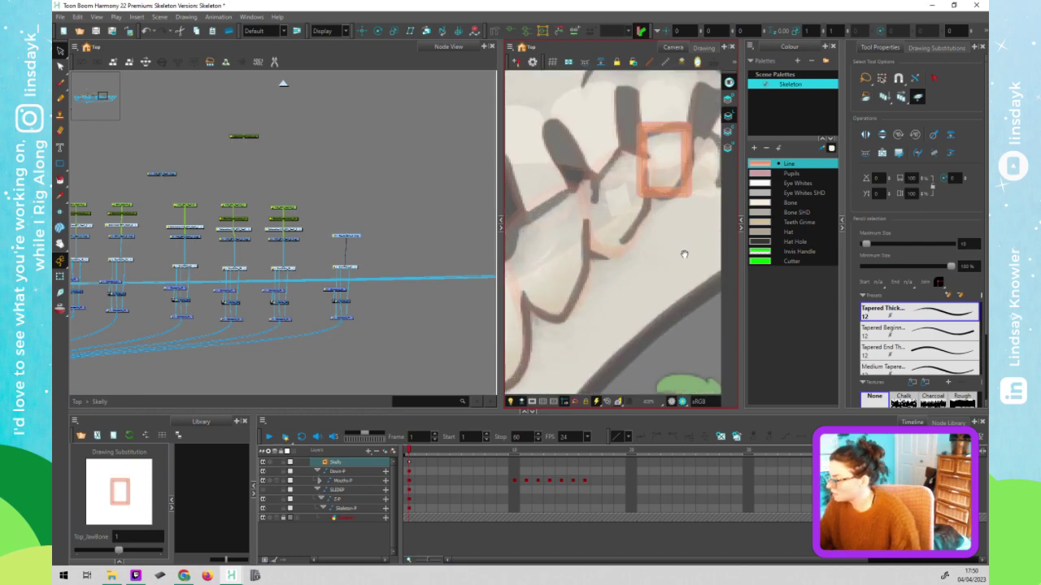
pyautogui.moveTo(667, 221); pyautogui.dragTo(613, 265)
pyautogui.hotkey('alt', 'q')
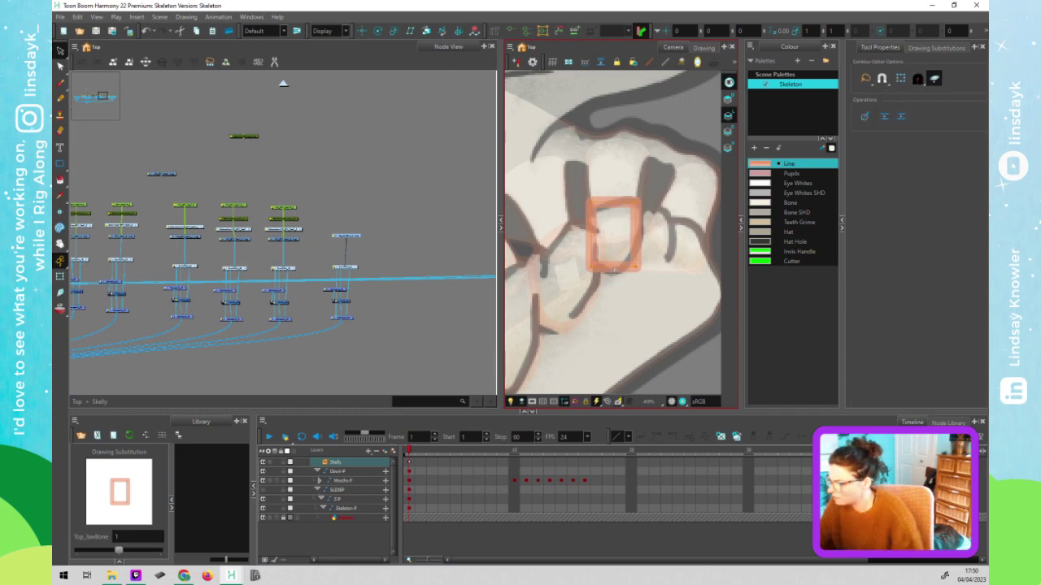
pyautogui.moveTo(598, 269); pyautogui.dragTo(593, 272)
pyautogui.click(593, 272)
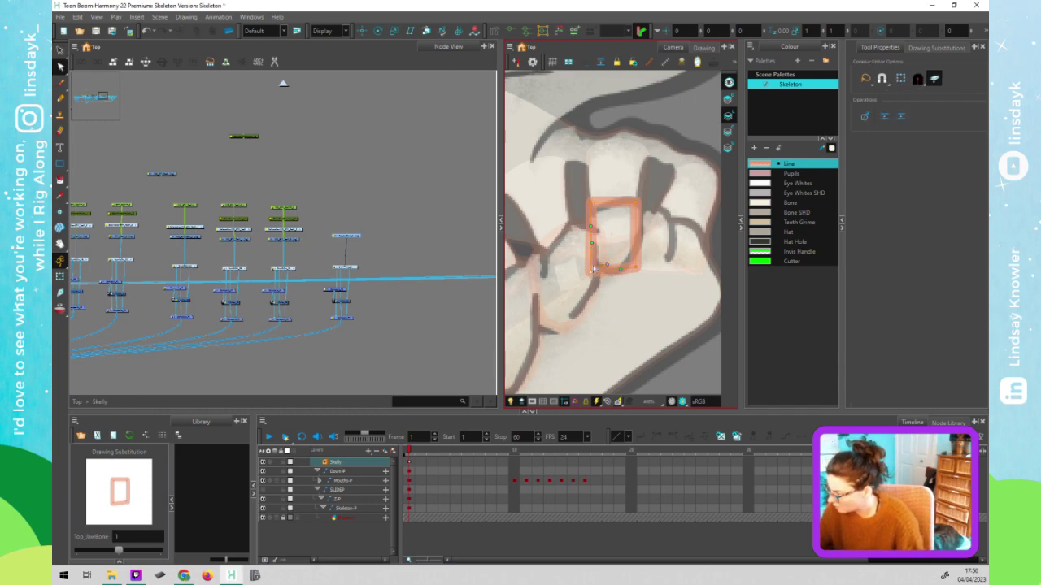
pyautogui.click(638, 275)
pyautogui.moveTo(626, 271); pyautogui.dragTo(602, 274)
pyautogui.moveTo(611, 205); pyautogui.dragTo(612, 197)
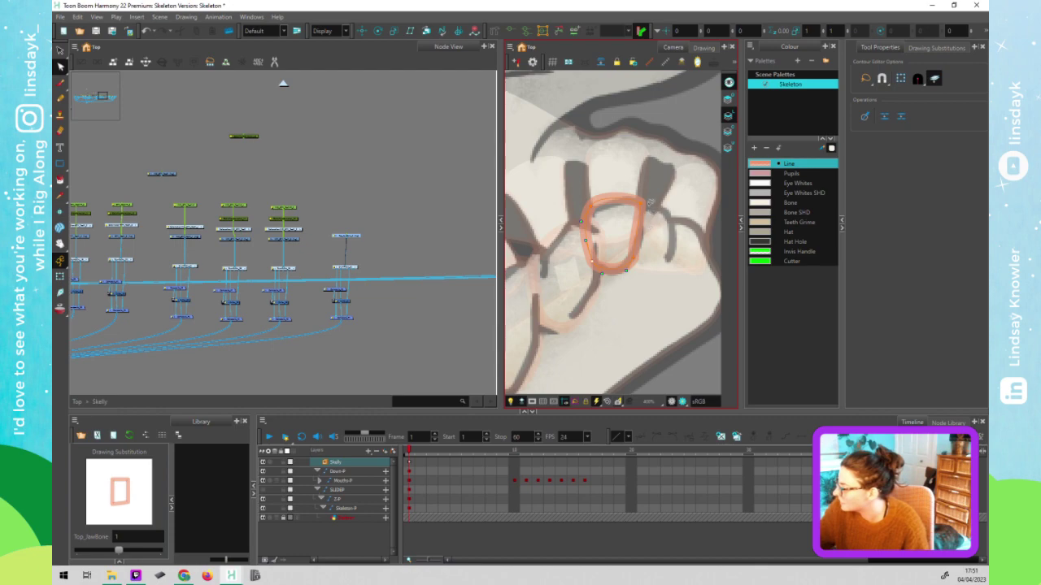
pyautogui.moveTo(643, 232); pyautogui.dragTo(646, 220)
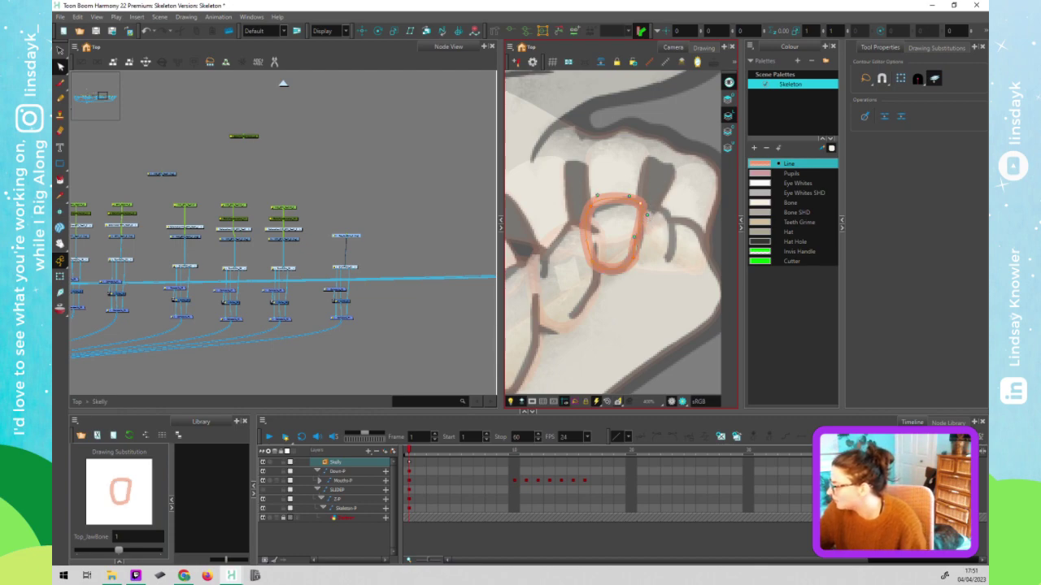
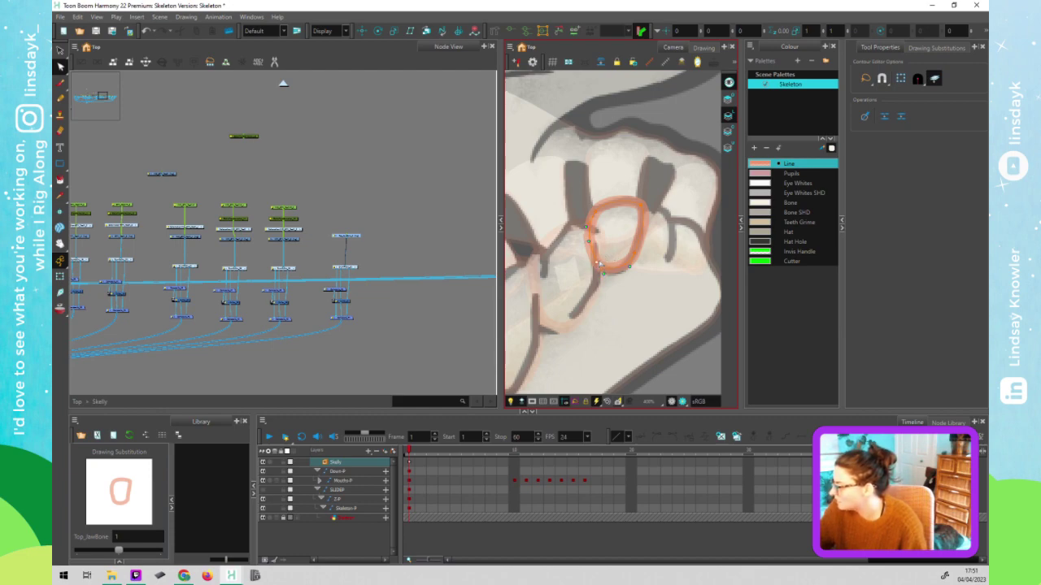
pyautogui.click(619, 231)
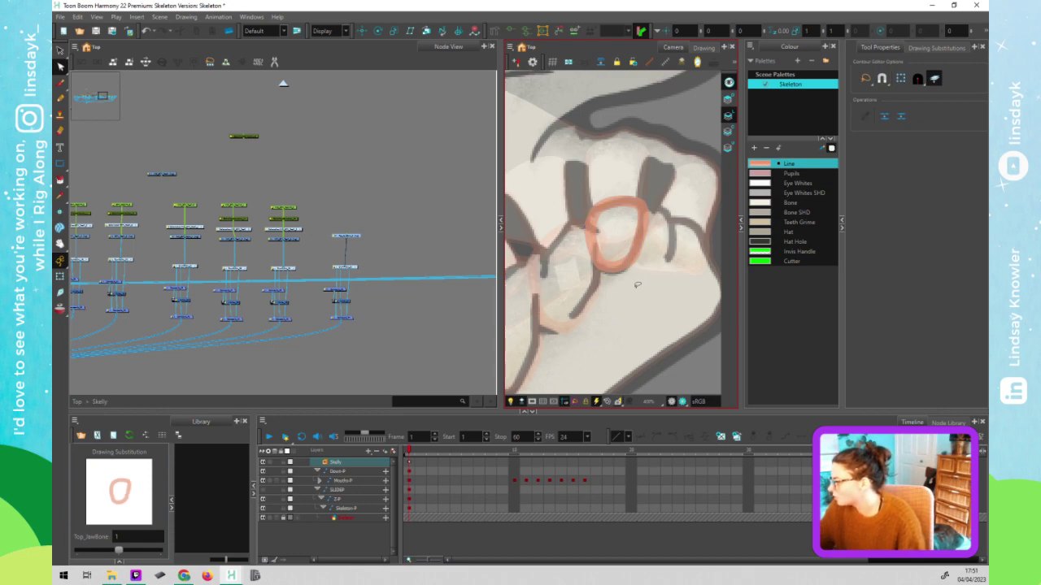
# - Try narrowing the lower curve of the back tooth's outline and undo the last adjustments
pyautogui.scroll(-1, 636, 282)
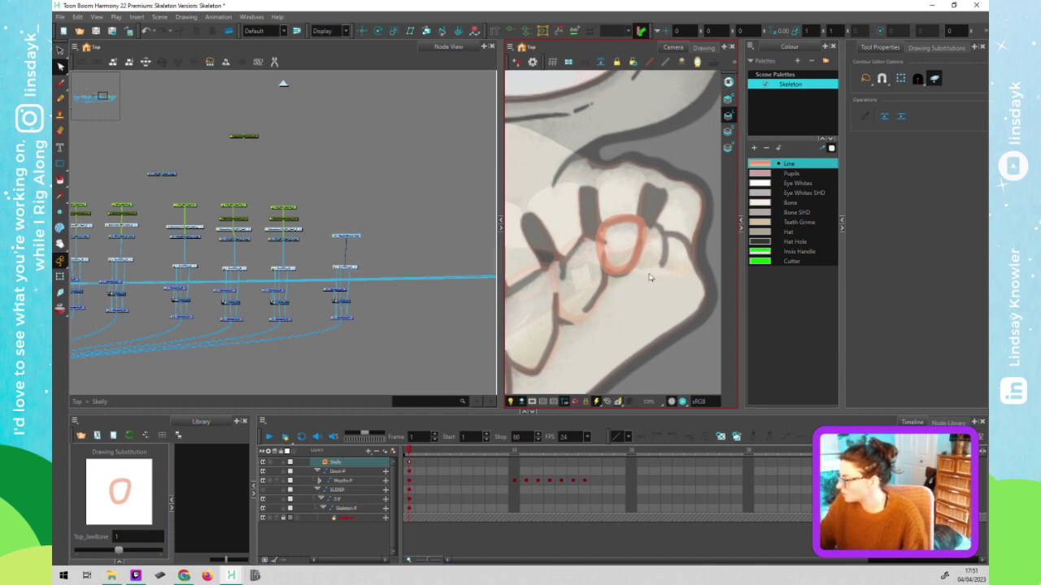
pyautogui.hotkey('alt', 's')
pyautogui.hotkey('alt', 'q')
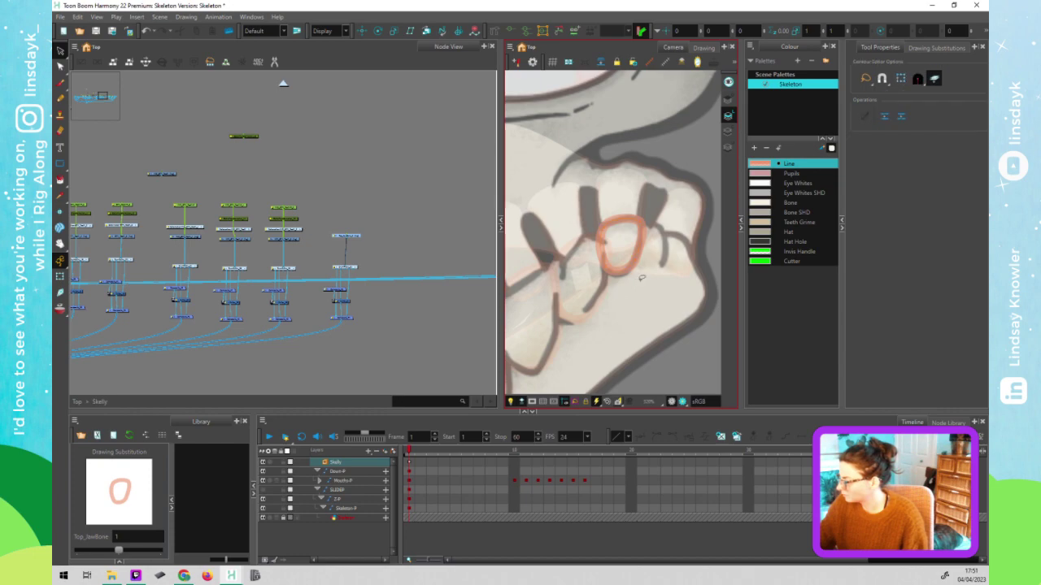
pyautogui.click(620, 271)
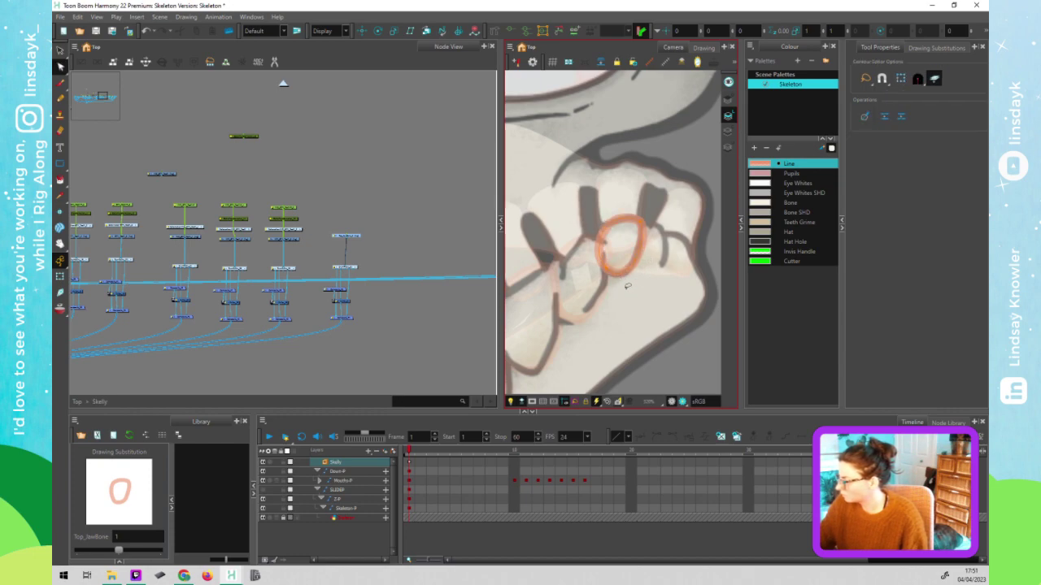
pyautogui.click(610, 237)
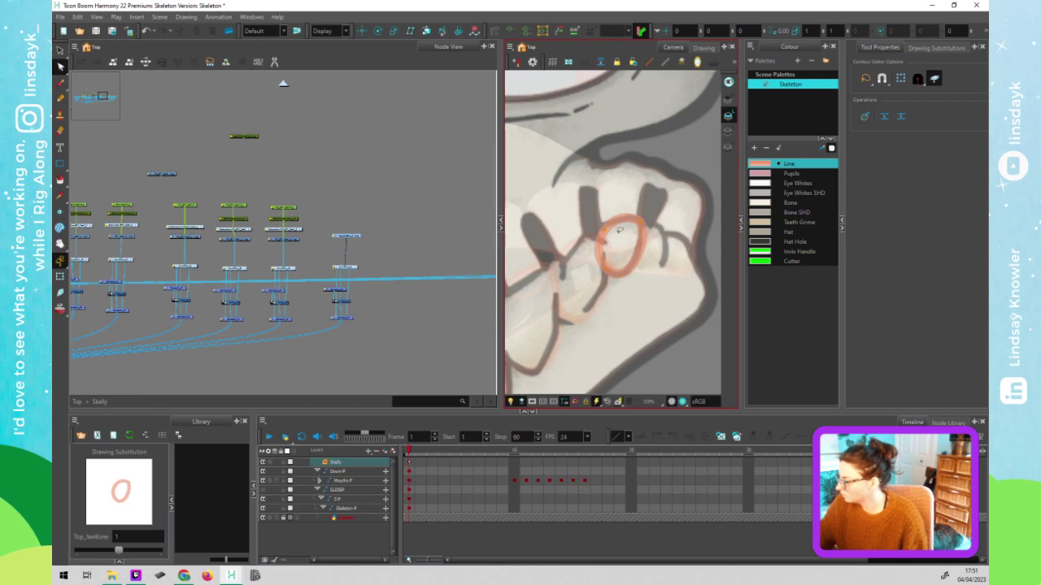
pyautogui.hotkey('ctrl', 'z')
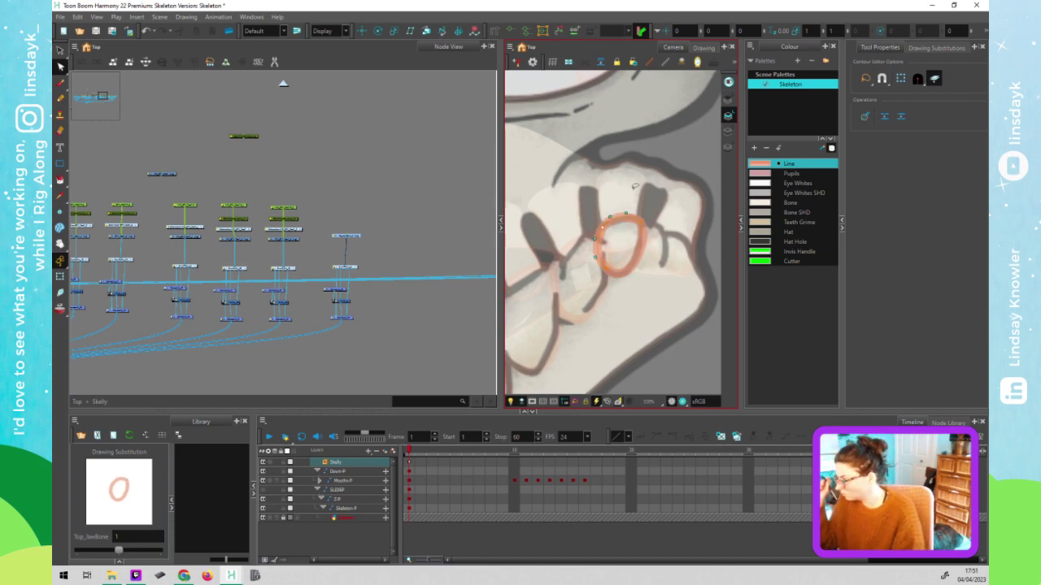
pyautogui.hotkey('ctrl', 'z')
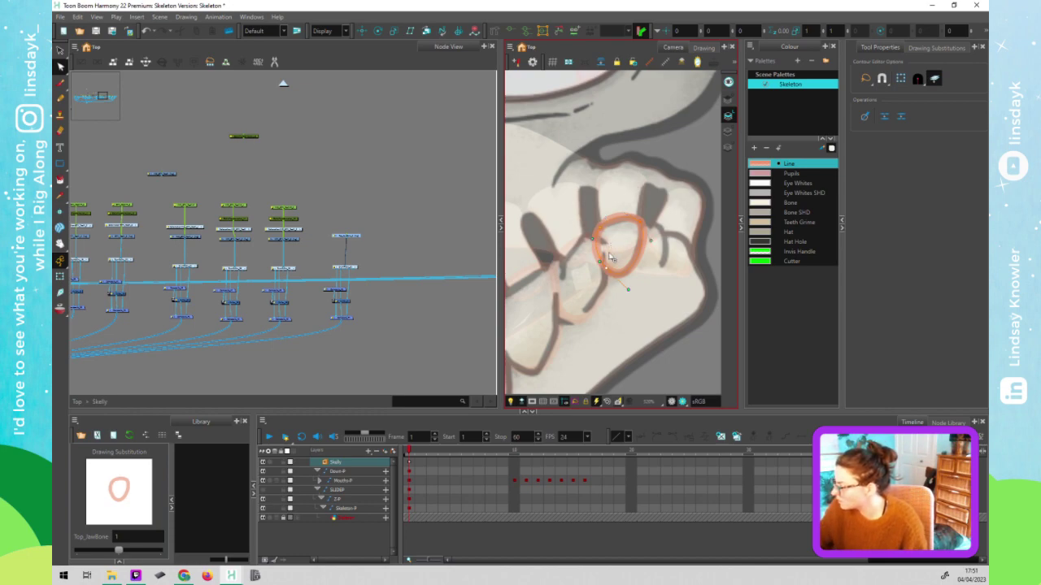
# - Finish adjusting the back tooth's outline and save the scene
pyautogui.click(613, 200)
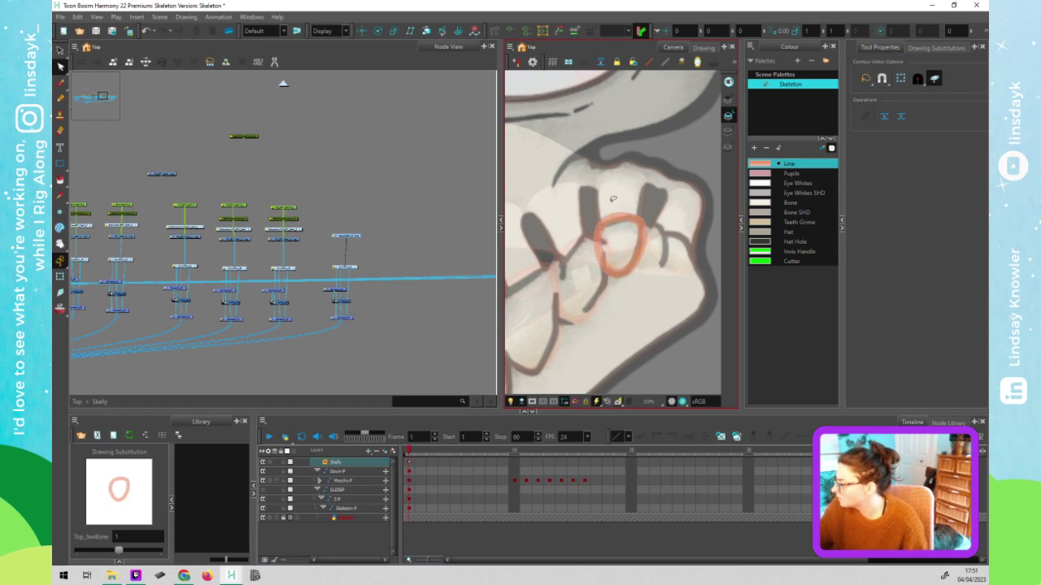
pyautogui.click(605, 236)
pyautogui.click(634, 244)
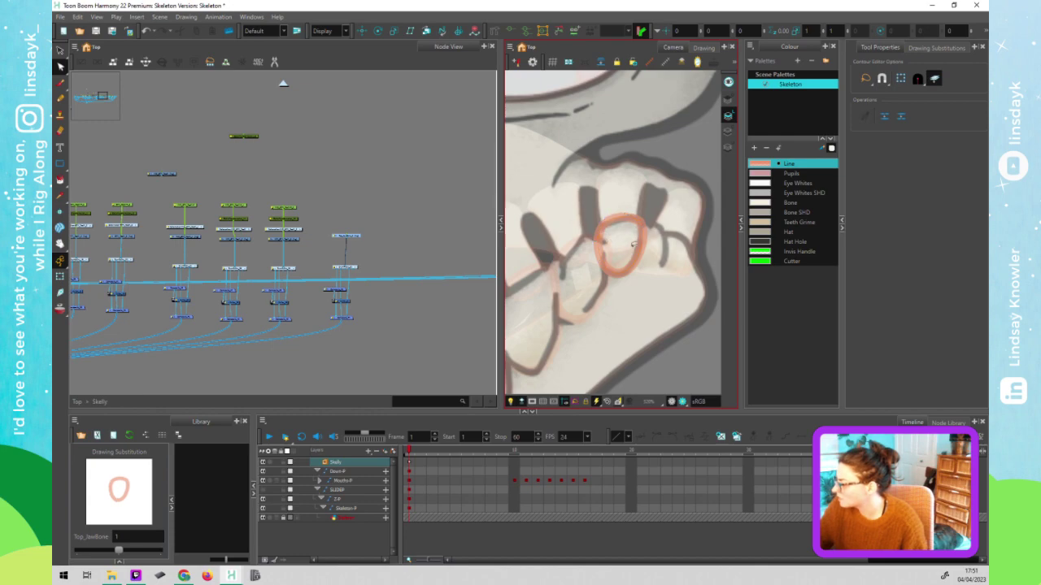
pyautogui.scroll(-3, 642, 255)
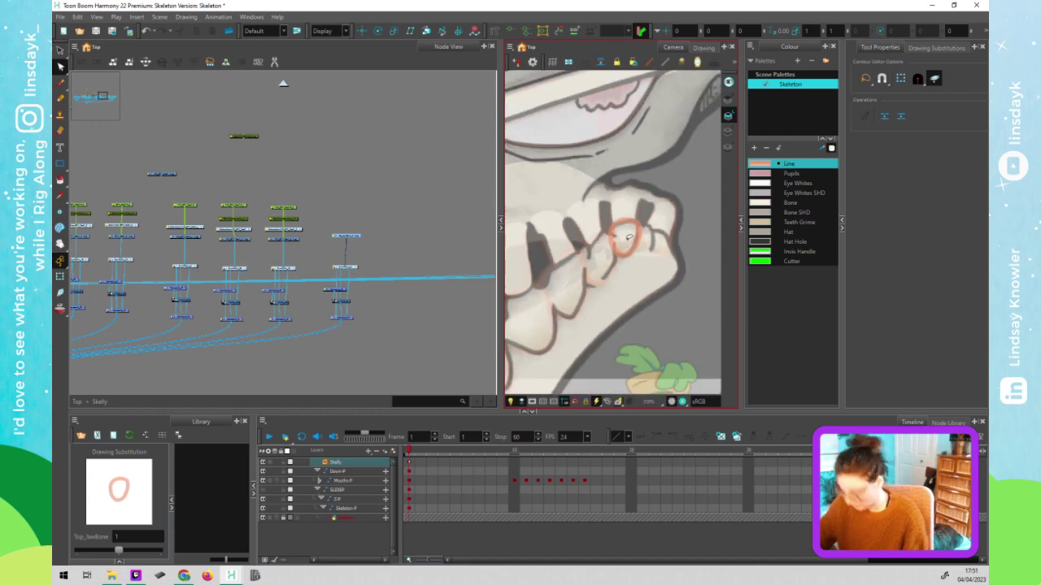
pyautogui.hotkey('ctrl', 's')
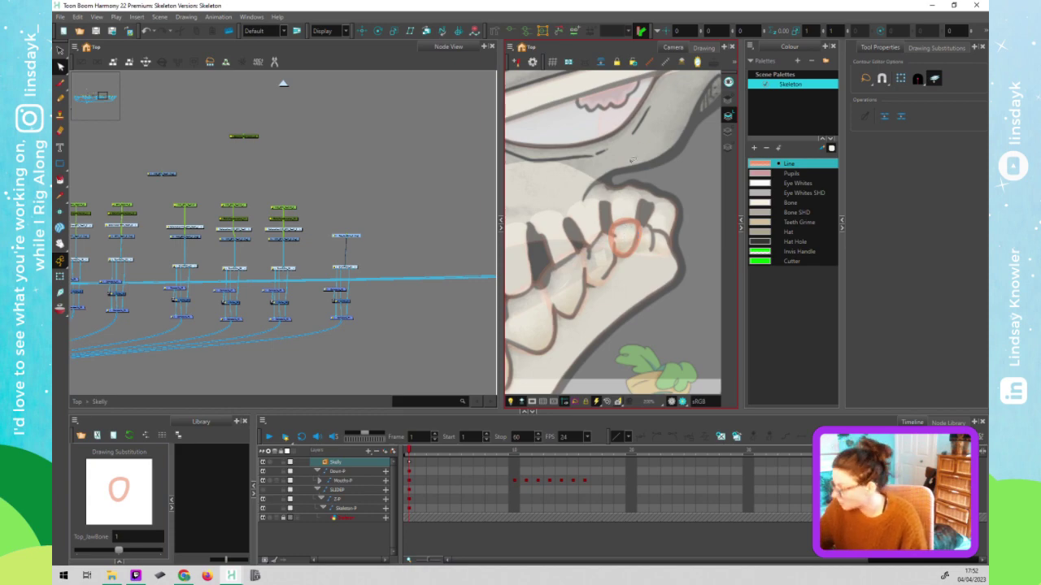
# - Fill the inside of the back lower tooth and select its outline
pyautogui.click(628, 236)
pyautogui.hotkey('alt', 's')
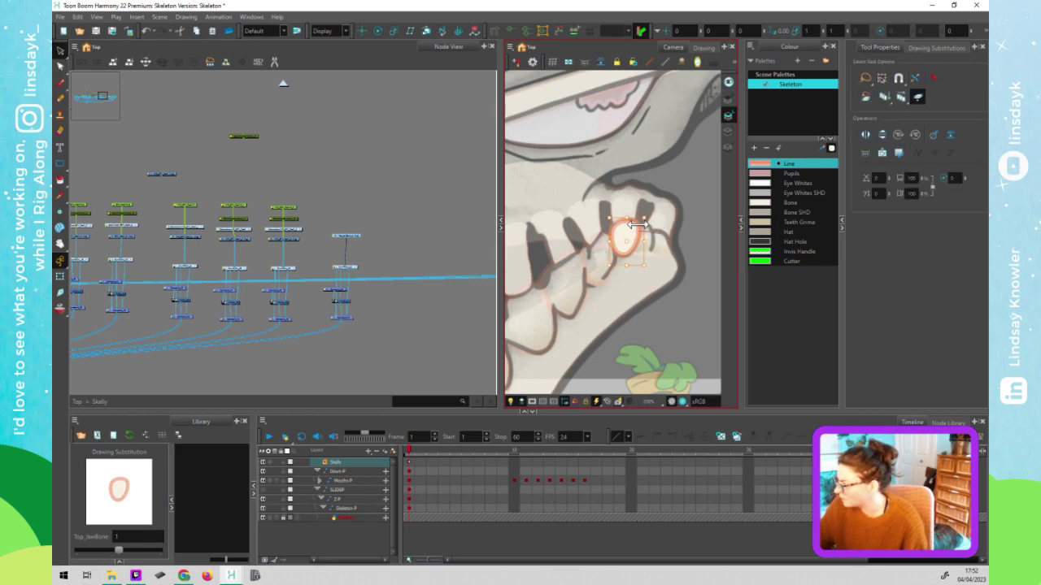
pyautogui.click(640, 230)
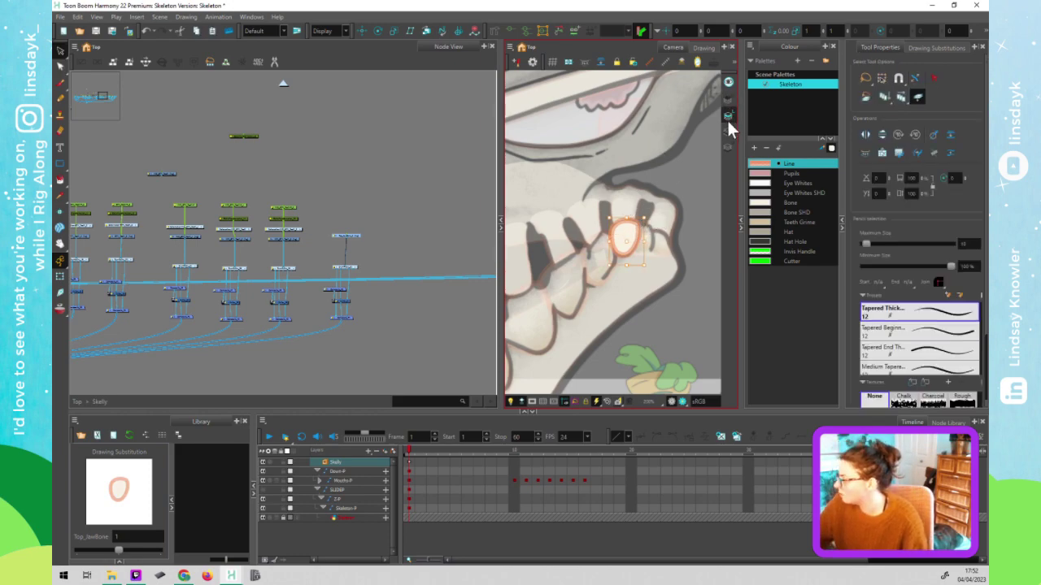
# - Move the back lower tooth's bone fill onto a separate art layer from its outline and save the scene
pyautogui.click(658, 235)
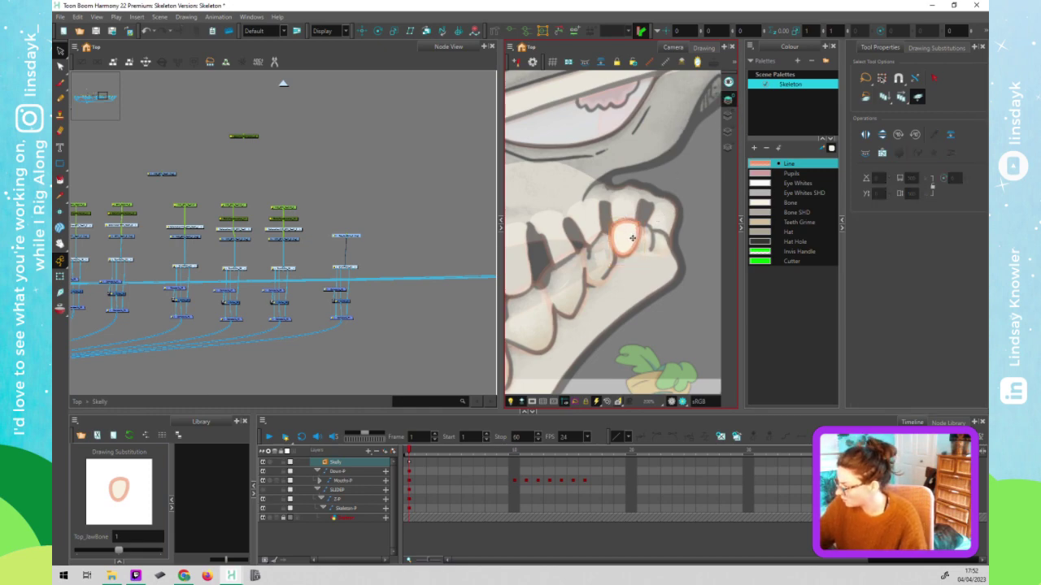
pyautogui.click(730, 116)
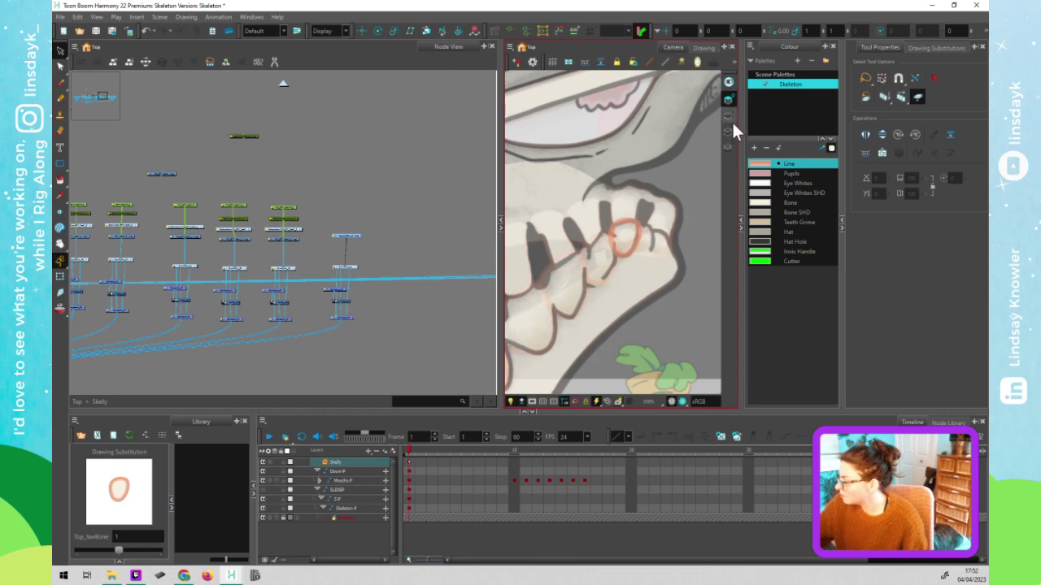
pyautogui.click(629, 233)
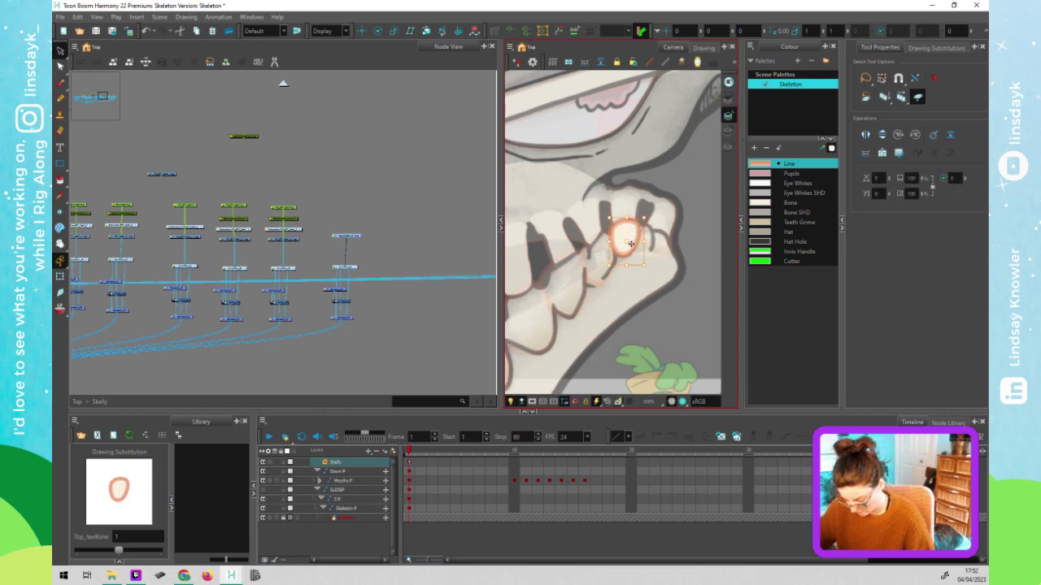
pyautogui.click(729, 116)
pyautogui.click(727, 131)
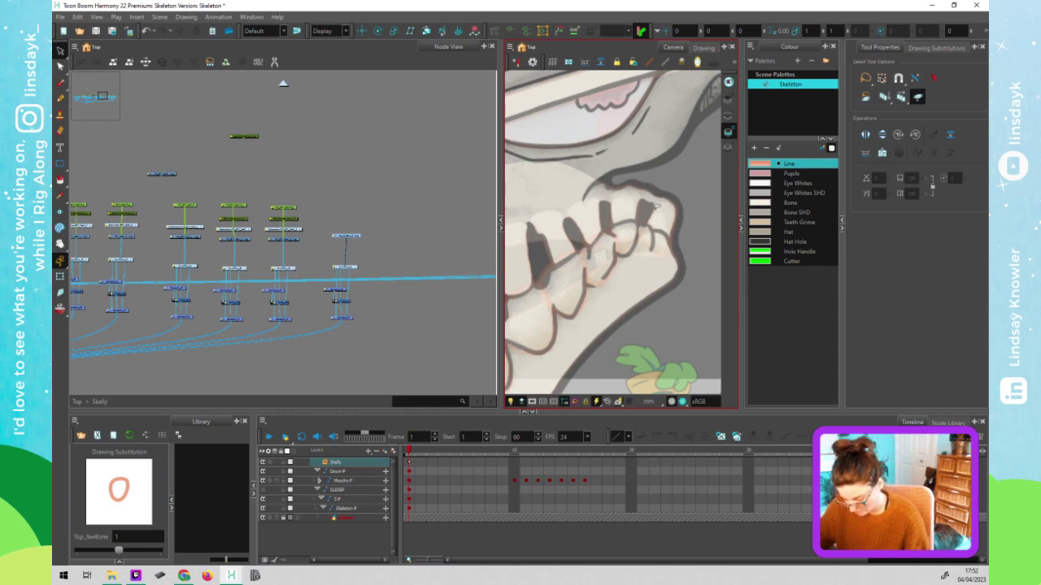
pyautogui.click(657, 224)
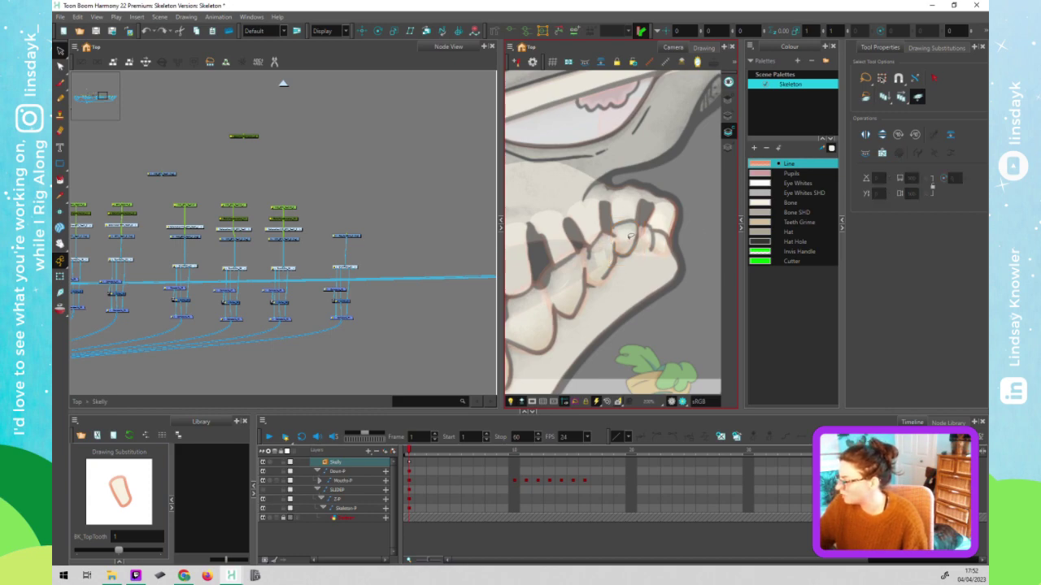
pyautogui.click(629, 231)
pyautogui.click(698, 253)
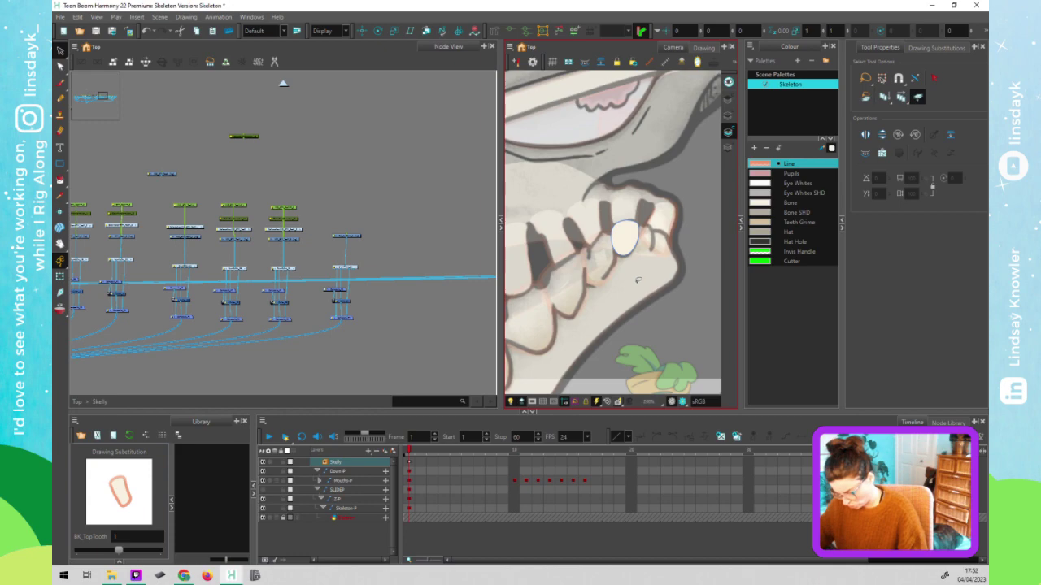
pyautogui.click(681, 301)
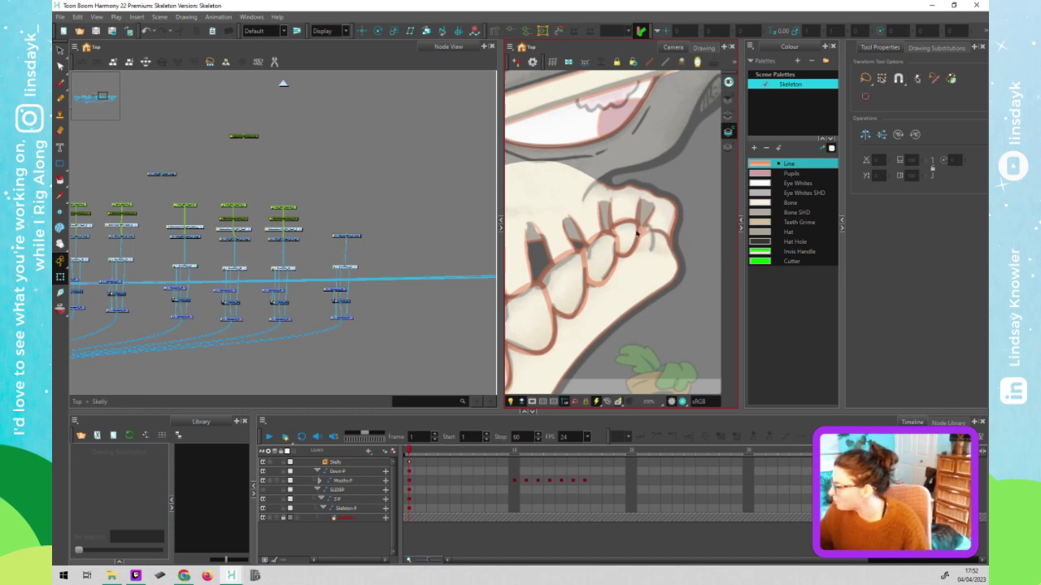
# - Rename the new back lower tooth's drawing node as BK_BTM_Tooth
pyautogui.click(351, 235)
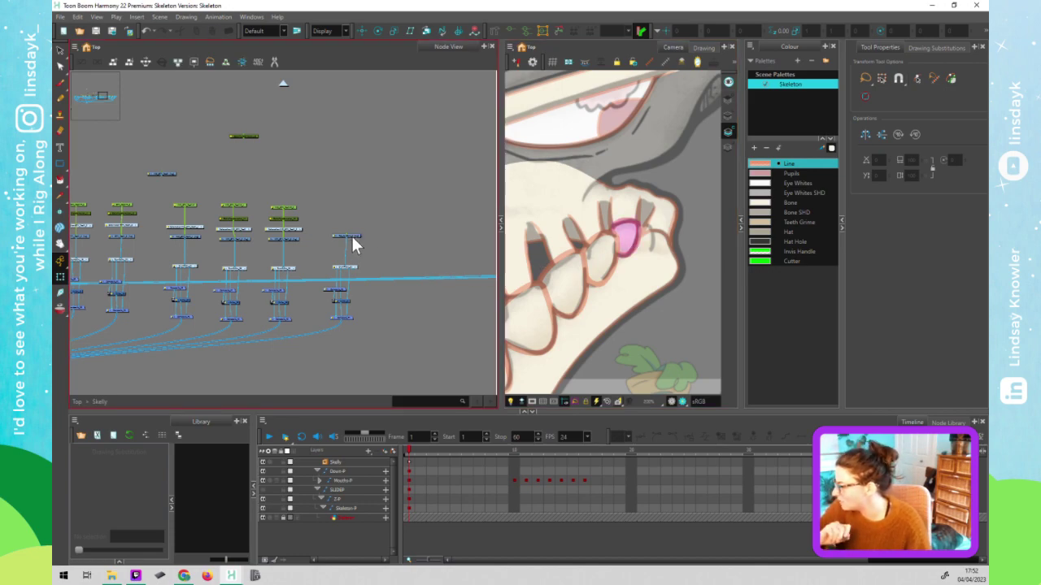
pyautogui.click(371, 229)
pyautogui.click(338, 241)
pyautogui.click(338, 243)
pyautogui.click(337, 244)
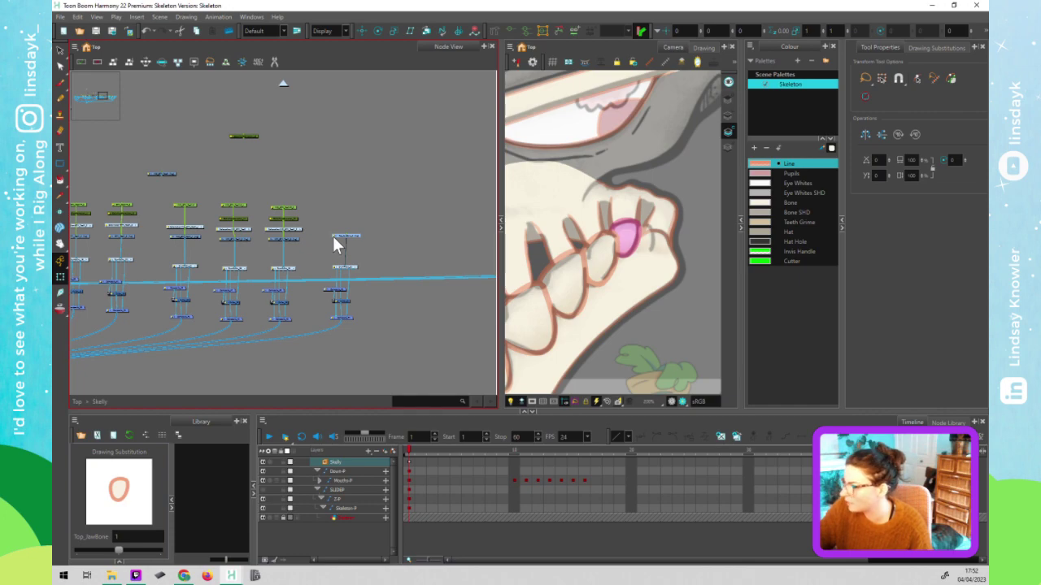
pyautogui.doubleClick(337, 243)
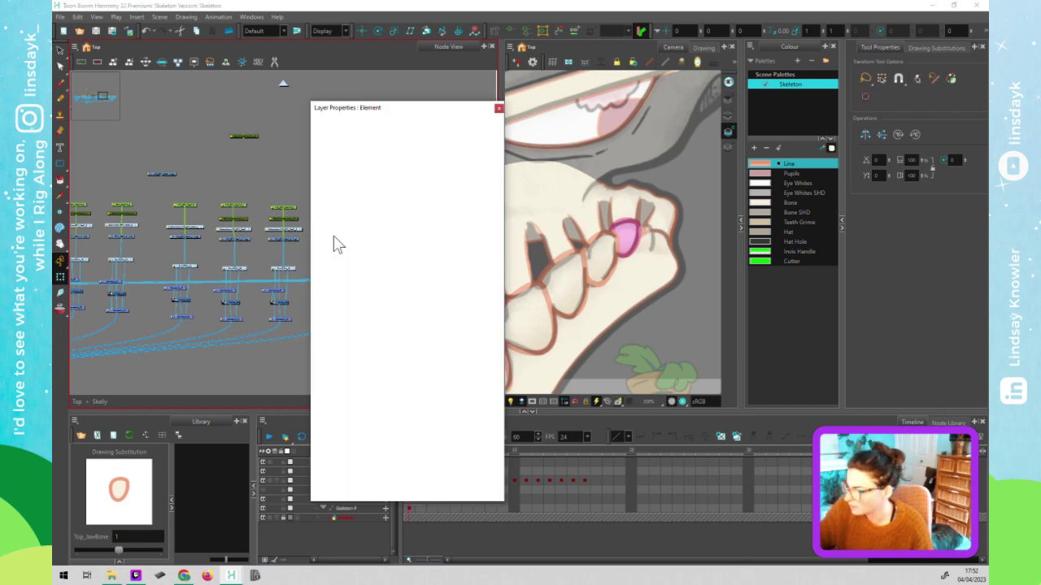
pyautogui.click(391, 142)
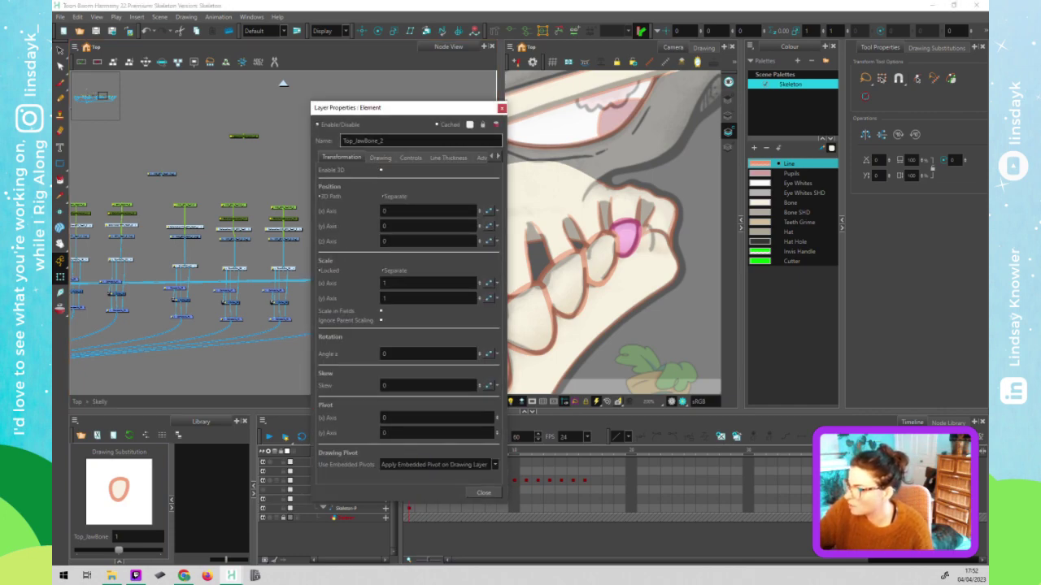
pyautogui.moveTo(356, 142); pyautogui.dragTo(342, 142)
pyautogui.write('IK_B')
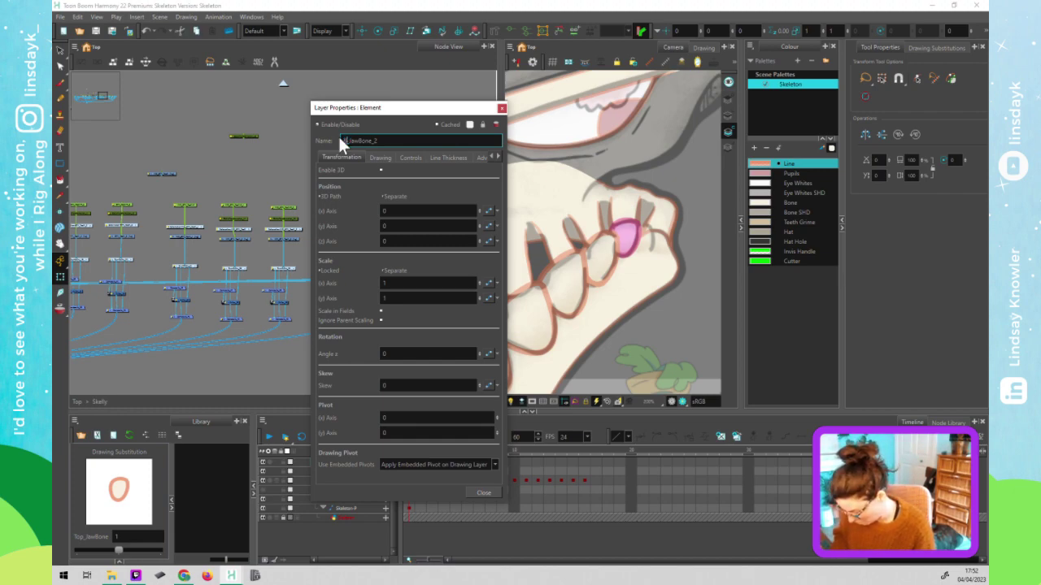
pyautogui.write('TM_Tool')
pyautogui.write('h')
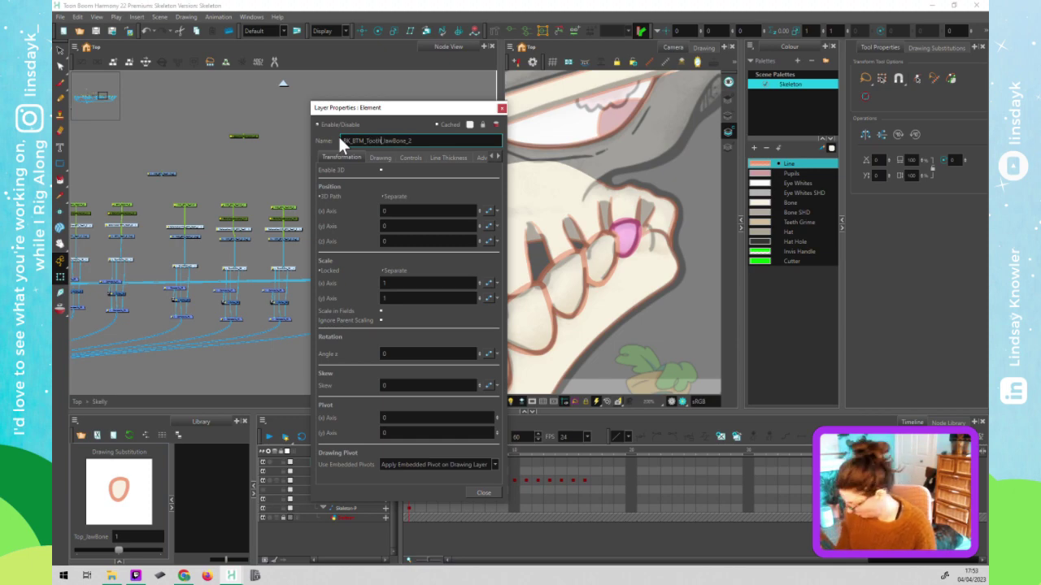
pyautogui.press('Delete')
pyautogui.press('Delete')
pyautogui.press('Delete')
pyautogui.press('Delete')
pyautogui.press('Delete')
pyautogui.press('Delete')
pyautogui.press('Delete')
pyautogui.press('Delete')
pyautogui.press('Delete')
pyautogui.press('Delete')
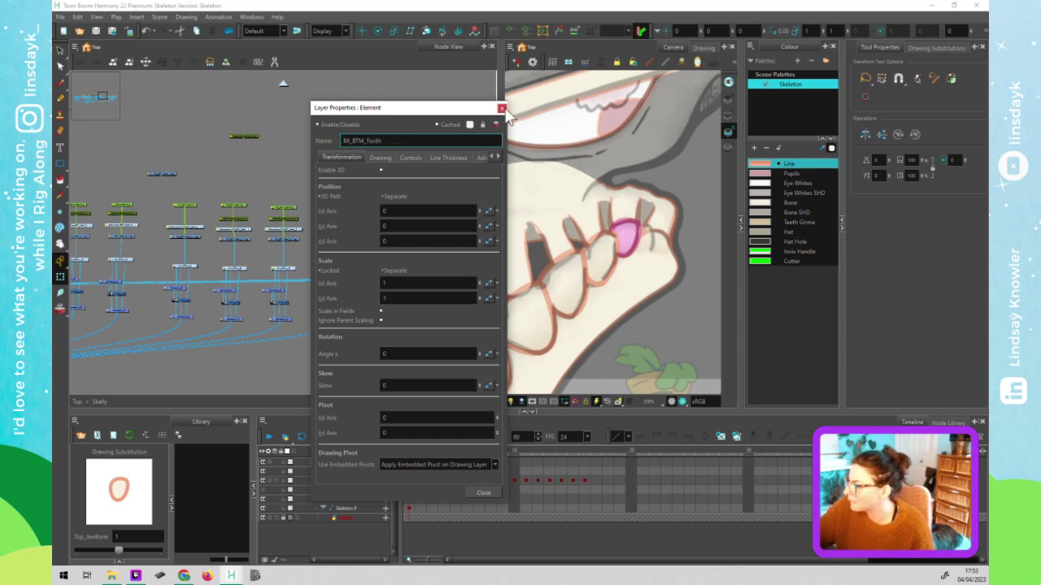
pyautogui.click(502, 108)
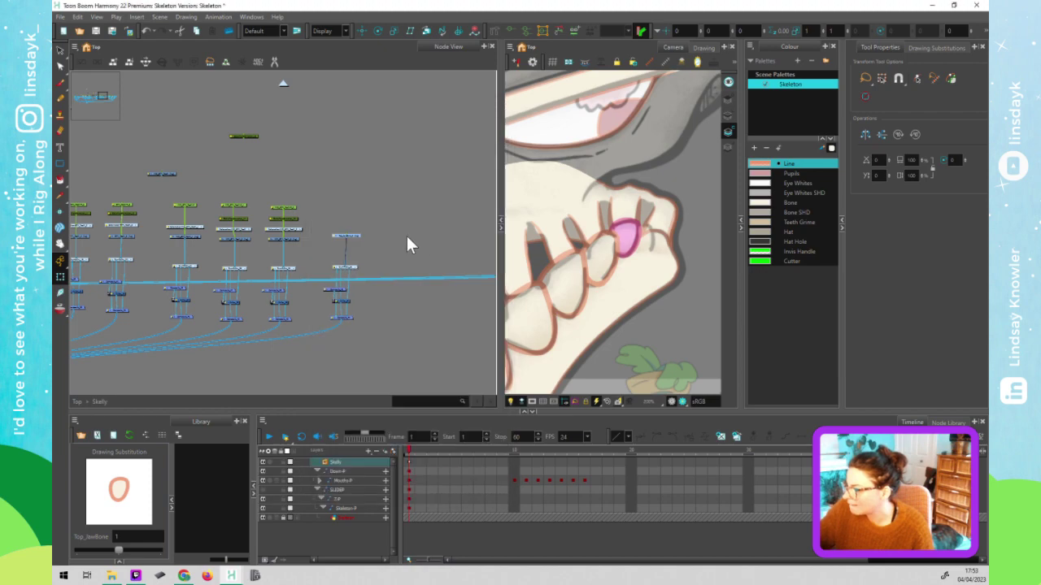
# - Add a parent peg to the BK_BTM_Tooth drawing, align it with the neighbouring tooth pegs, and save the scene
pyautogui.click(332, 241)
pyautogui.moveTo(332, 242); pyautogui.dragTo(332, 242)
pyautogui.hotkey('ctrl', 'p')
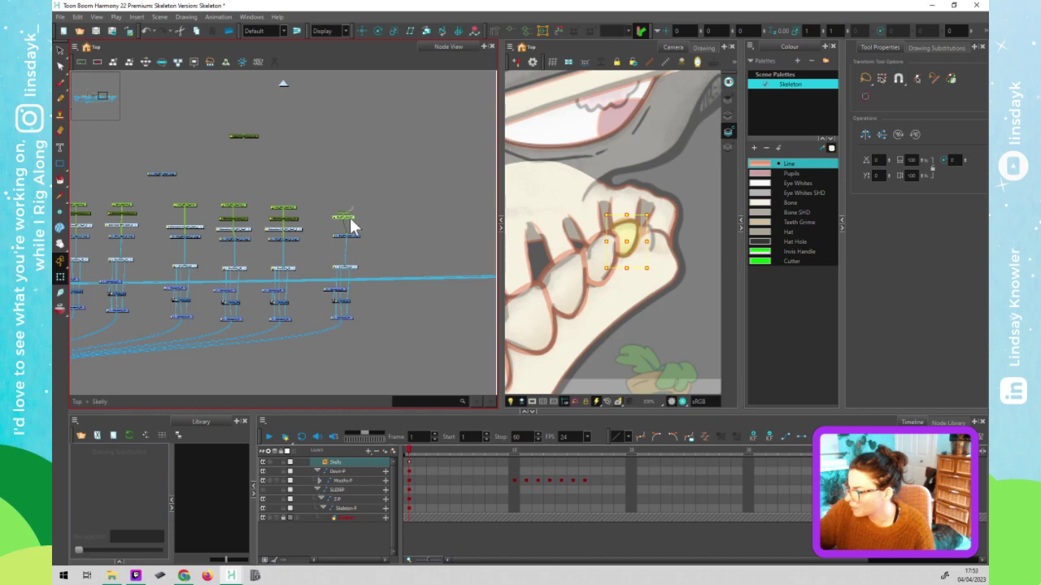
pyautogui.moveTo(351, 216); pyautogui.dragTo(354, 208)
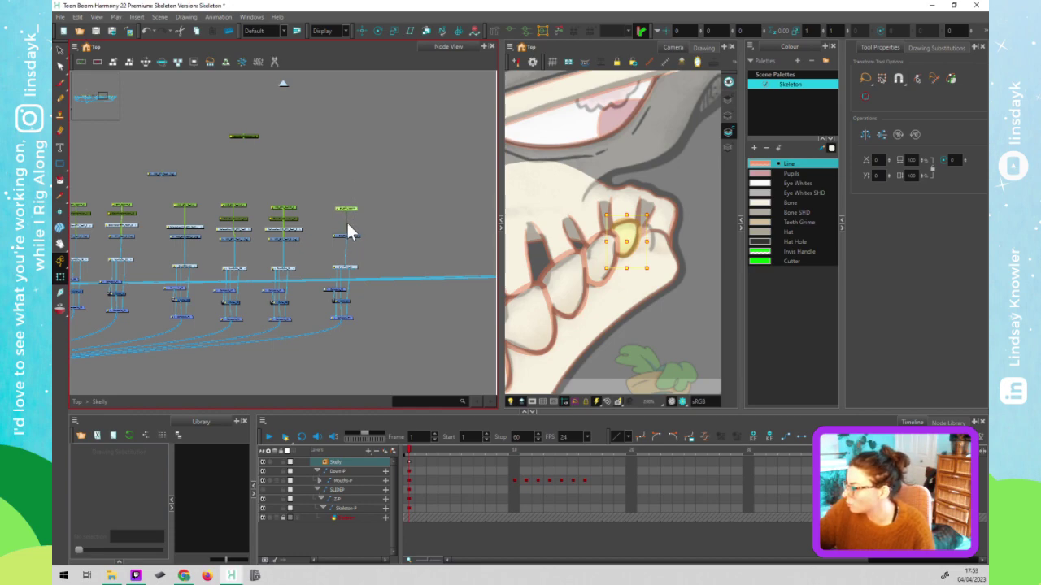
pyautogui.click(380, 216)
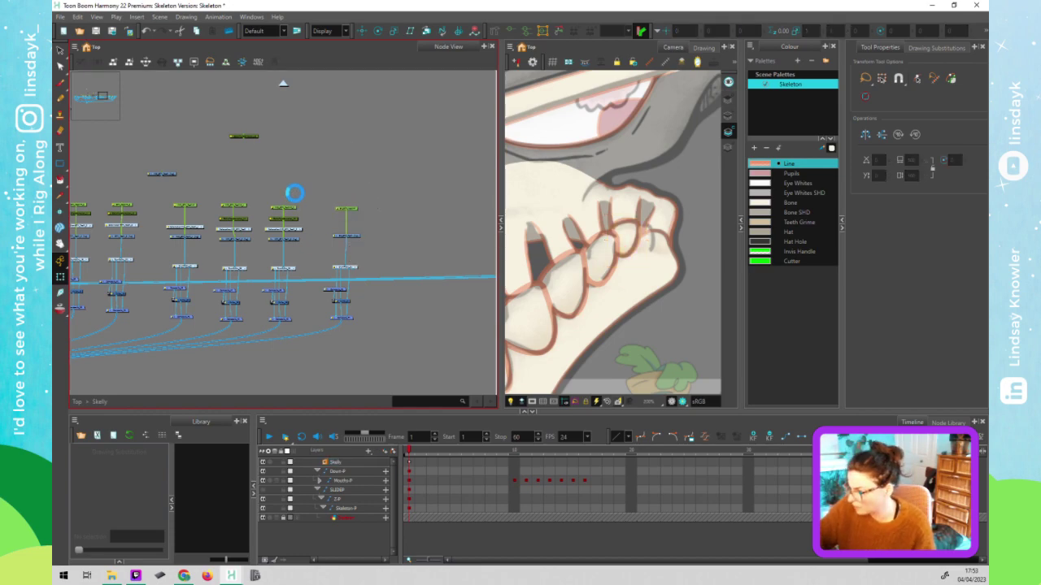
# - Duplicate the complete BK_BTM_Tooth node group, from its peg down to its composite and cutter, using Paste Special
pyautogui.scroll(1, 347, 204)
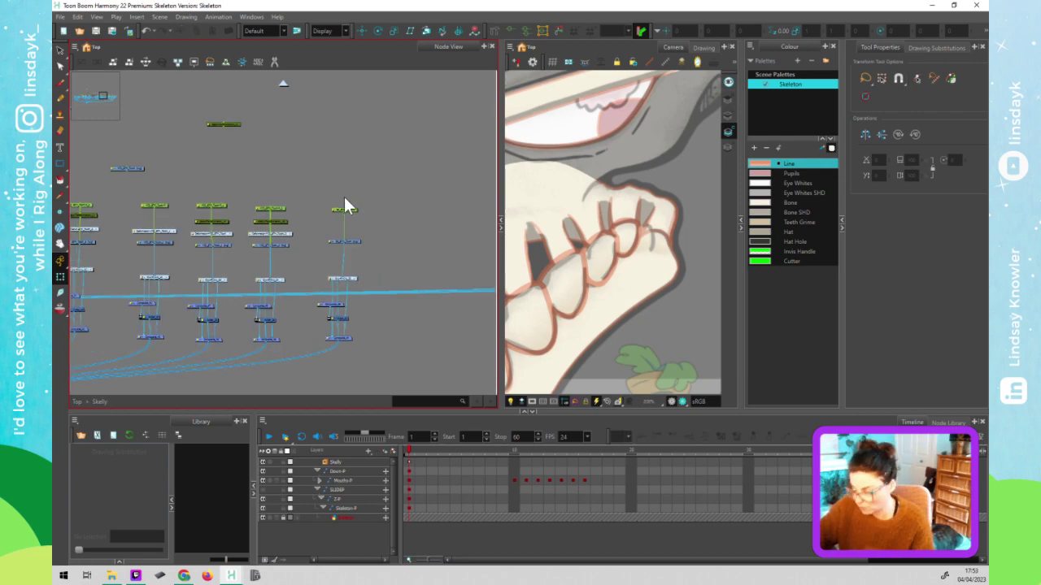
pyautogui.scroll(5, 322, 242)
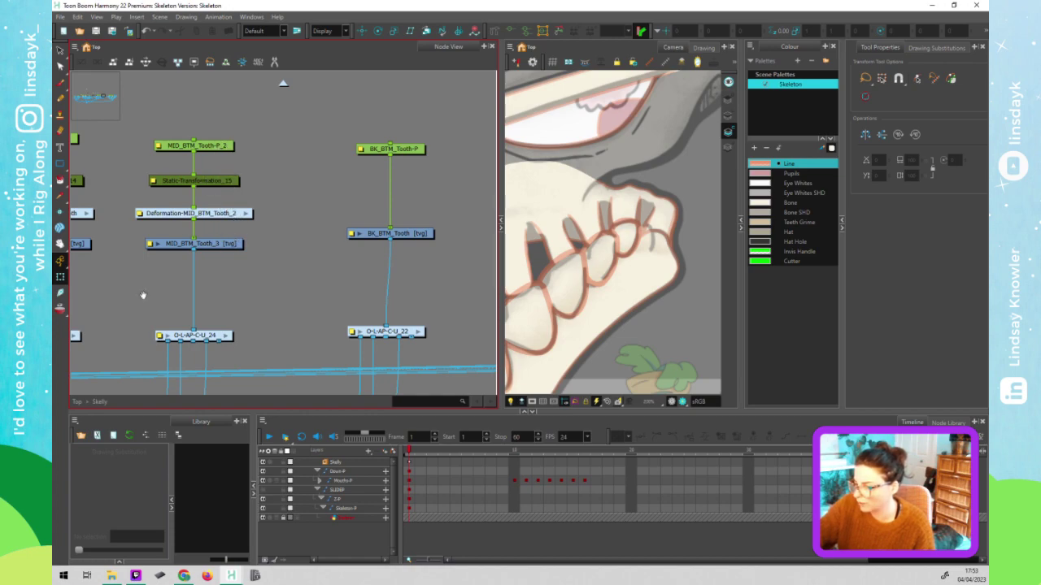
pyautogui.moveTo(147, 286); pyautogui.dragTo(302, 275)
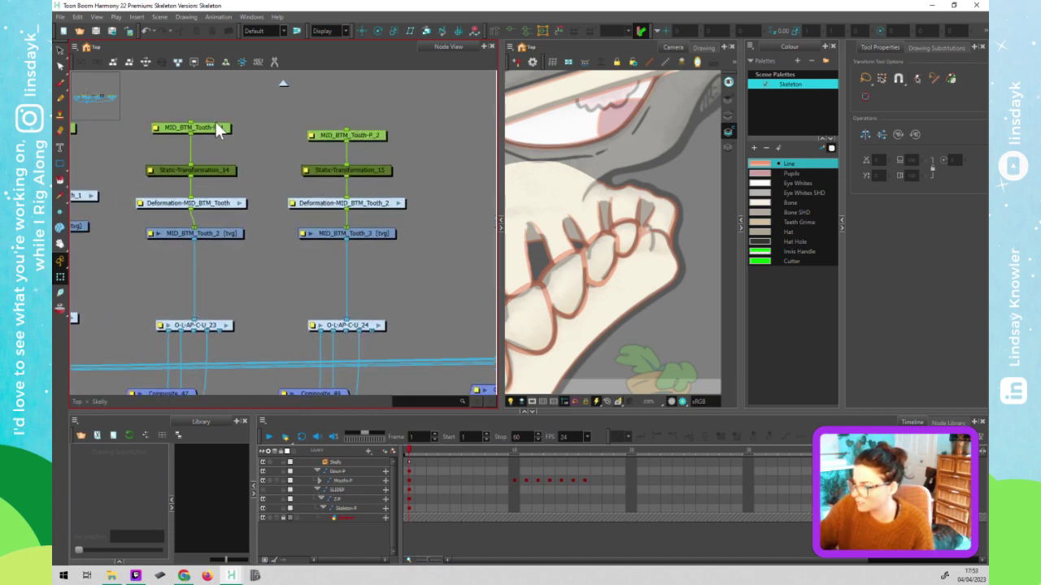
pyautogui.scroll(-2, 204, 268)
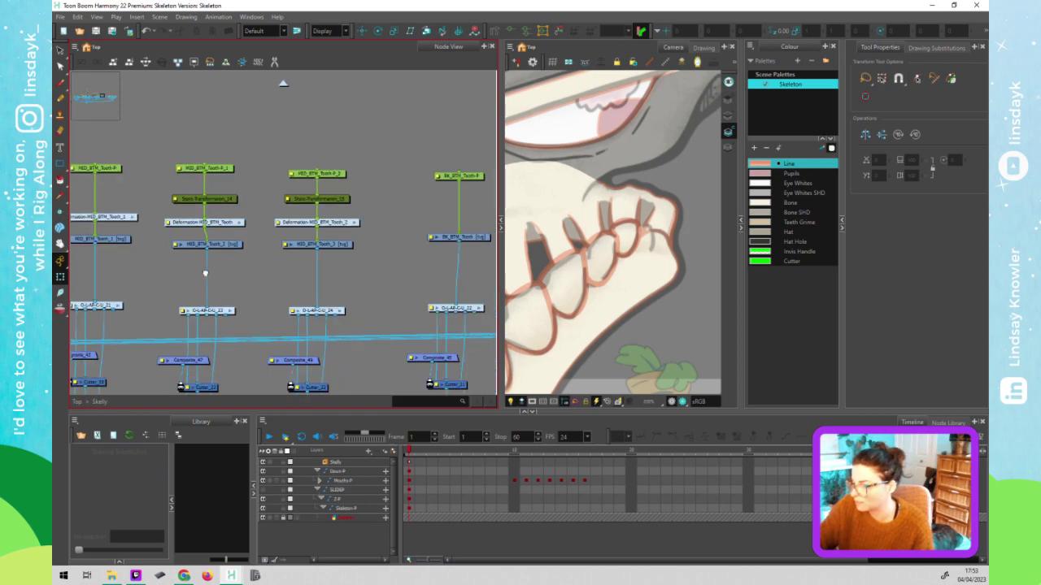
pyautogui.scroll(-3, 315, 180)
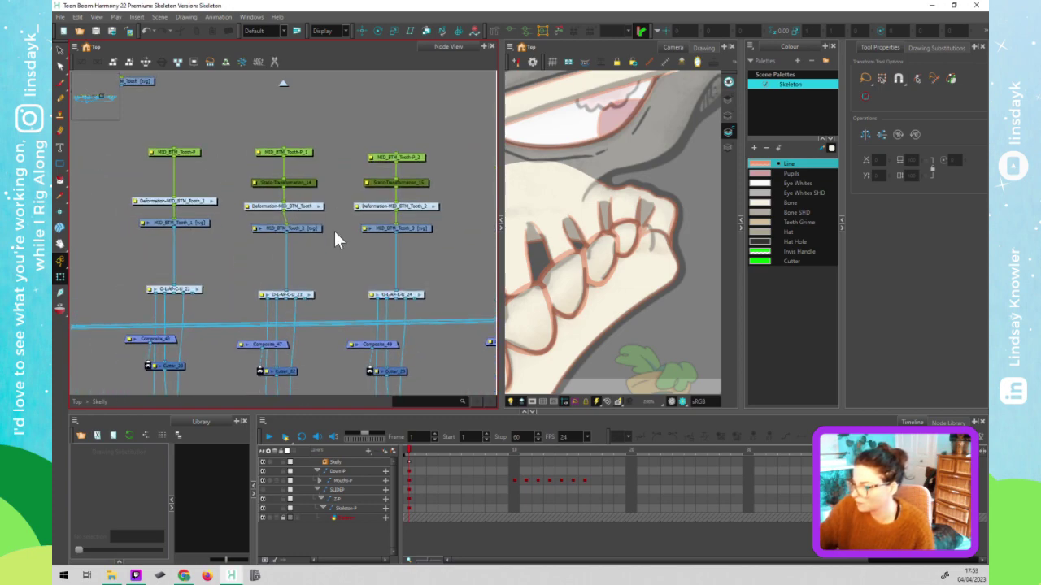
pyautogui.scroll(-4, 349, 270)
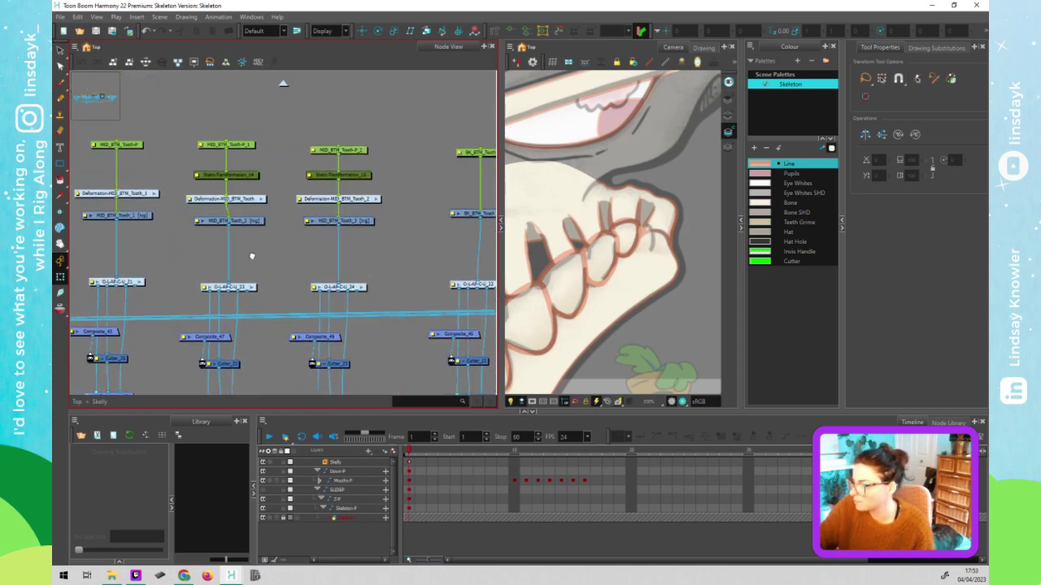
pyautogui.hscroll(3, 391, 228)
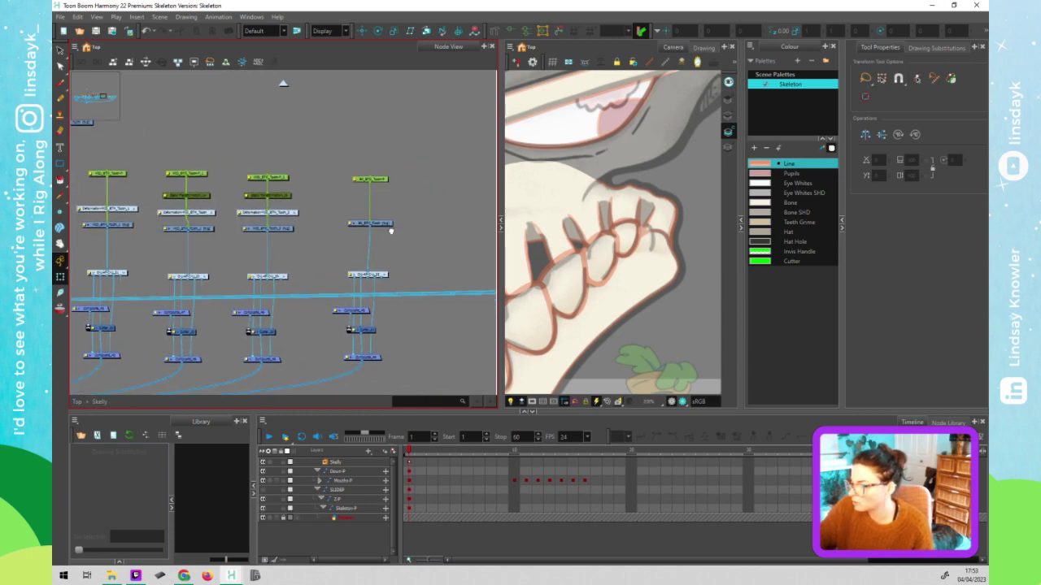
pyautogui.click(371, 222)
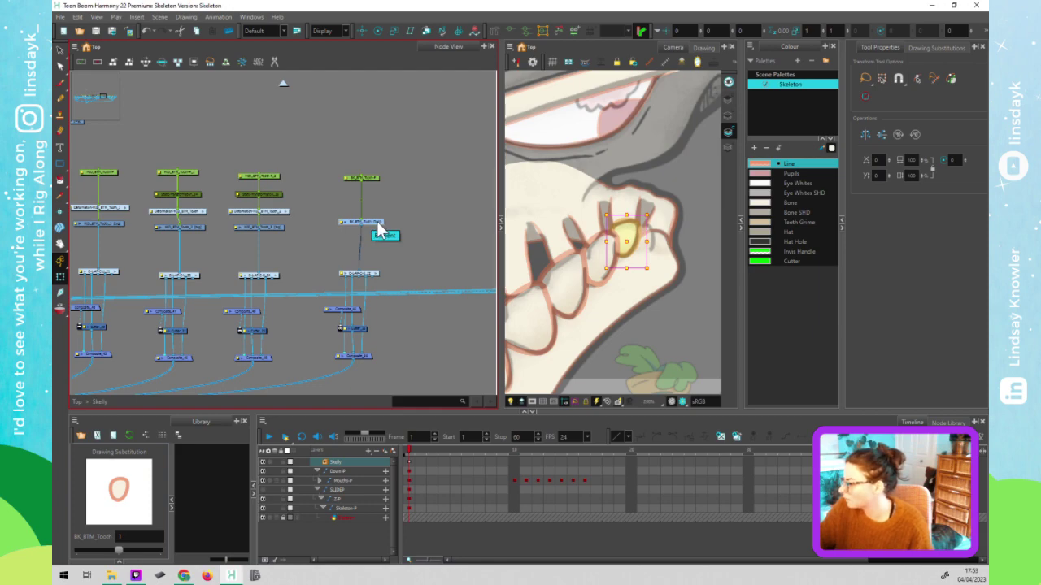
pyautogui.click(371, 178)
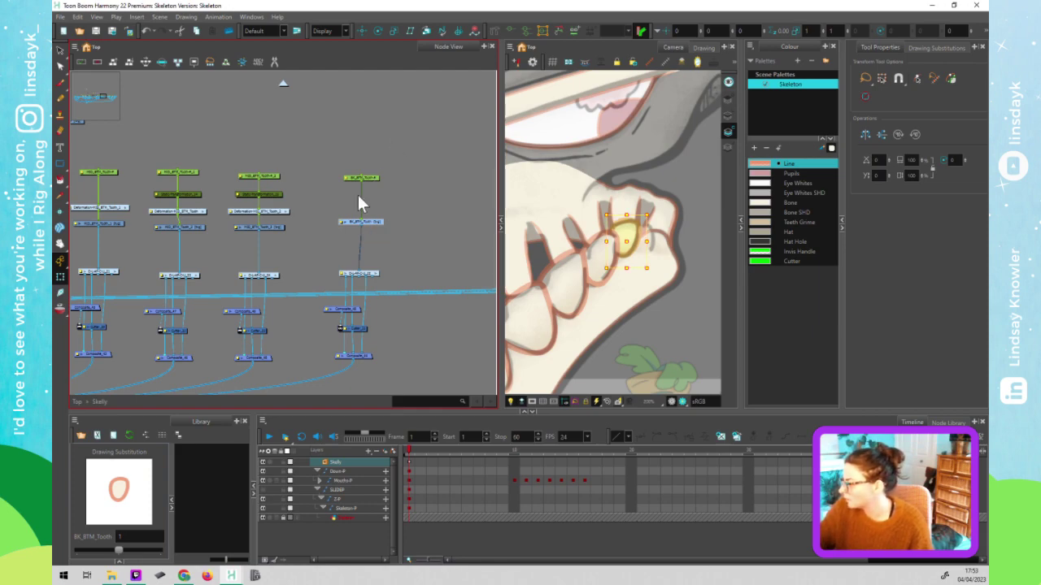
pyautogui.moveTo(391, 167); pyautogui.dragTo(392, 375)
pyautogui.click(370, 303)
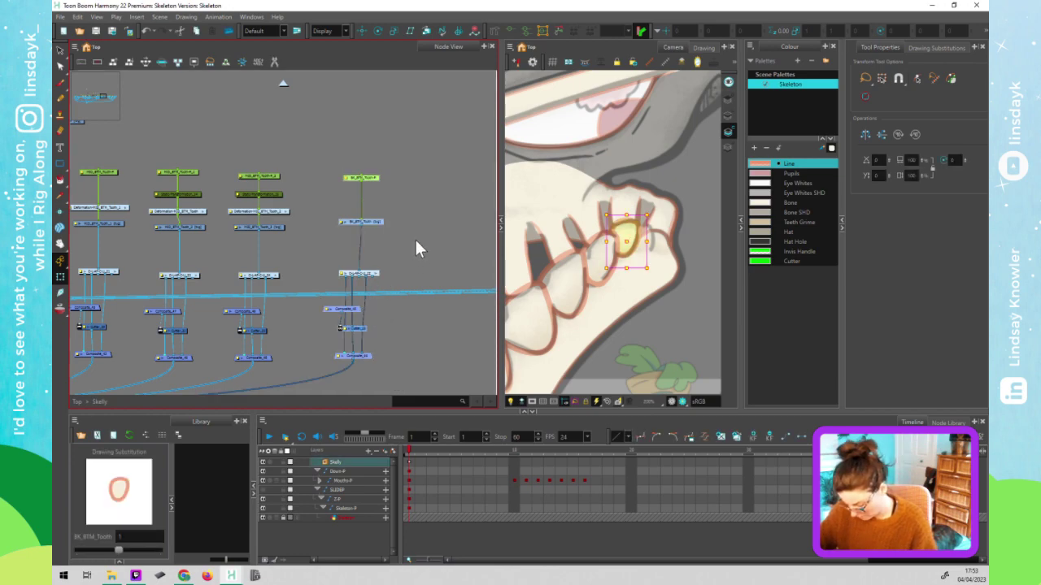
pyautogui.hotkey('ctrl', 'b')
pyautogui.click(647, 412)
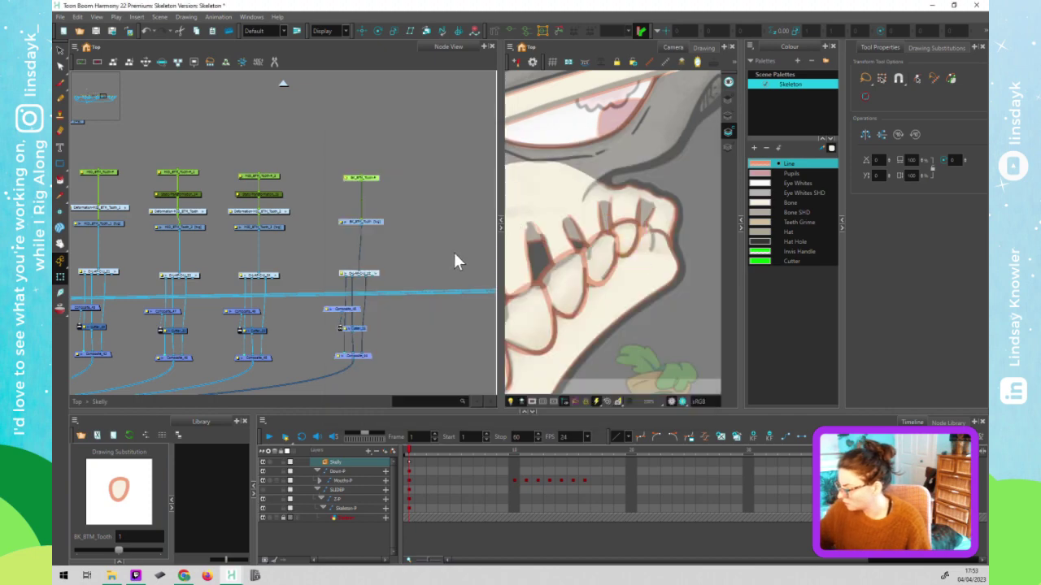
# - Paste a second copy of the back lower tooth node group and line both copies up with the existing row
pyautogui.moveTo(340, 215); pyautogui.dragTo(214, 161)
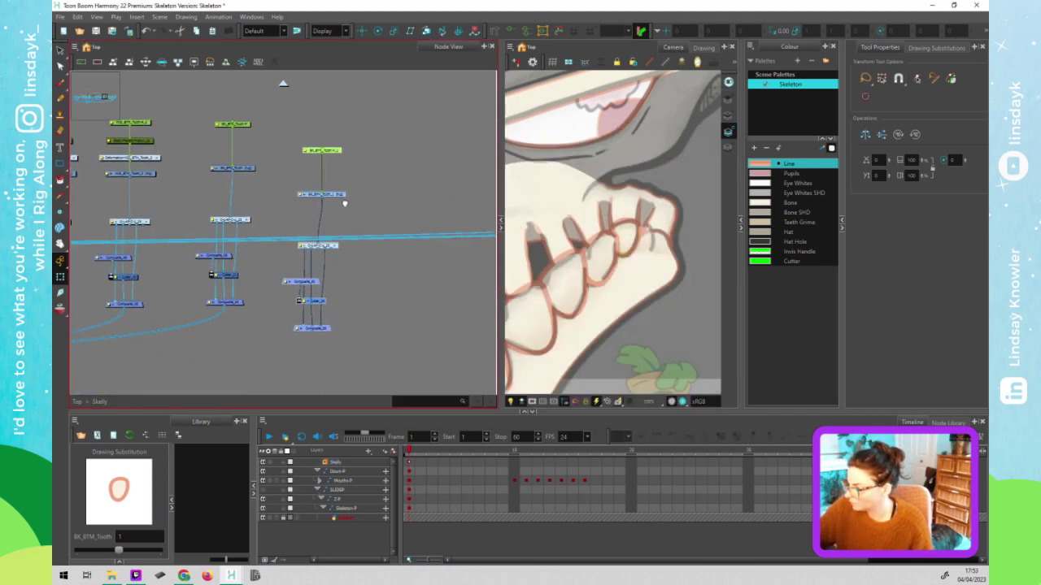
pyautogui.click(374, 171)
pyautogui.hotkey('ctrl', 'b')
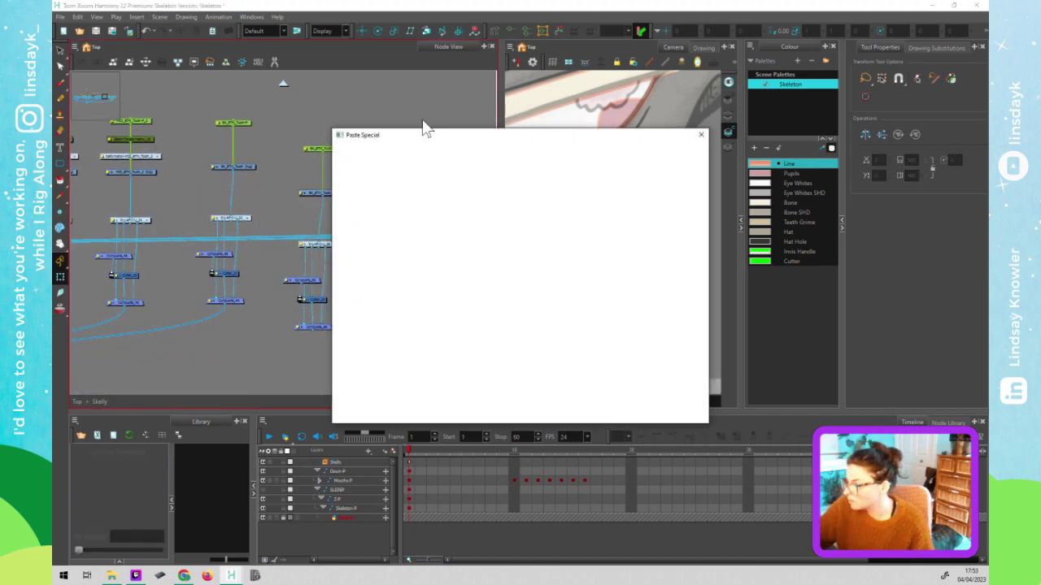
pyautogui.click(648, 413)
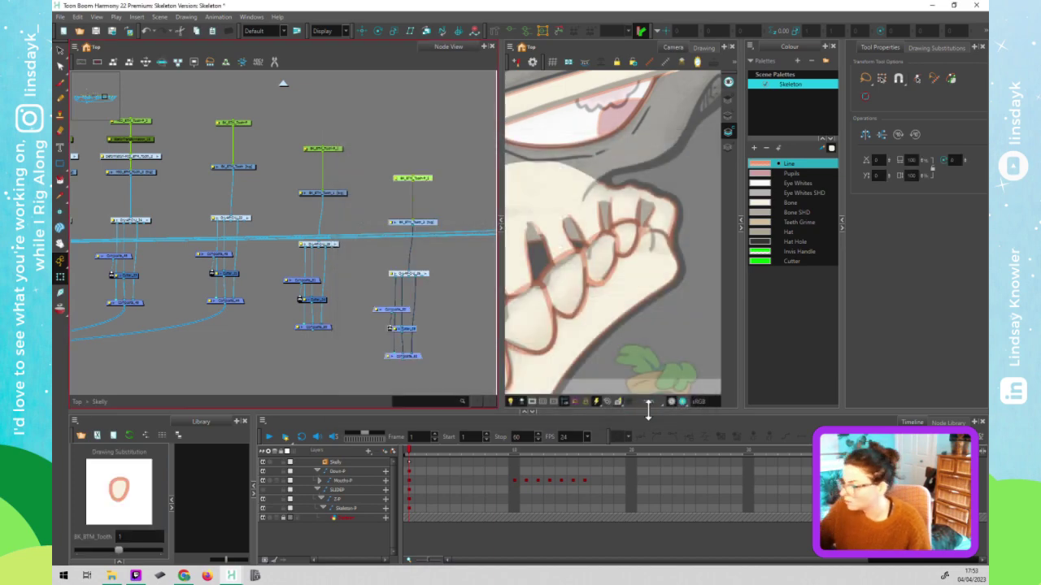
pyautogui.moveTo(425, 174); pyautogui.dragTo(427, 119)
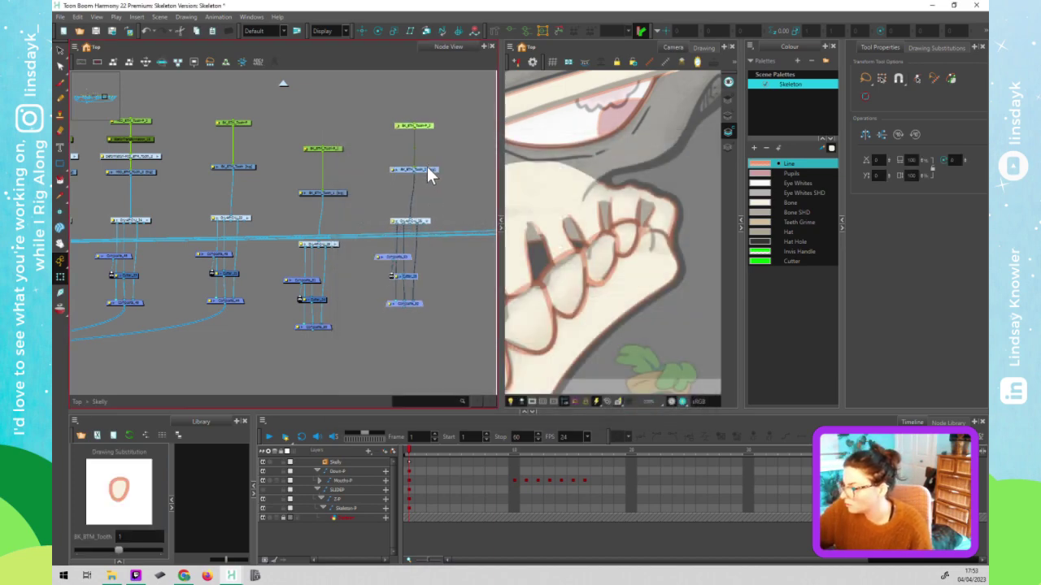
pyautogui.moveTo(282, 136)
pyautogui.mouseDown()
pyautogui.moveTo(350, 348)
pyautogui.moveTo(332, 299)
pyautogui.mouseUp()
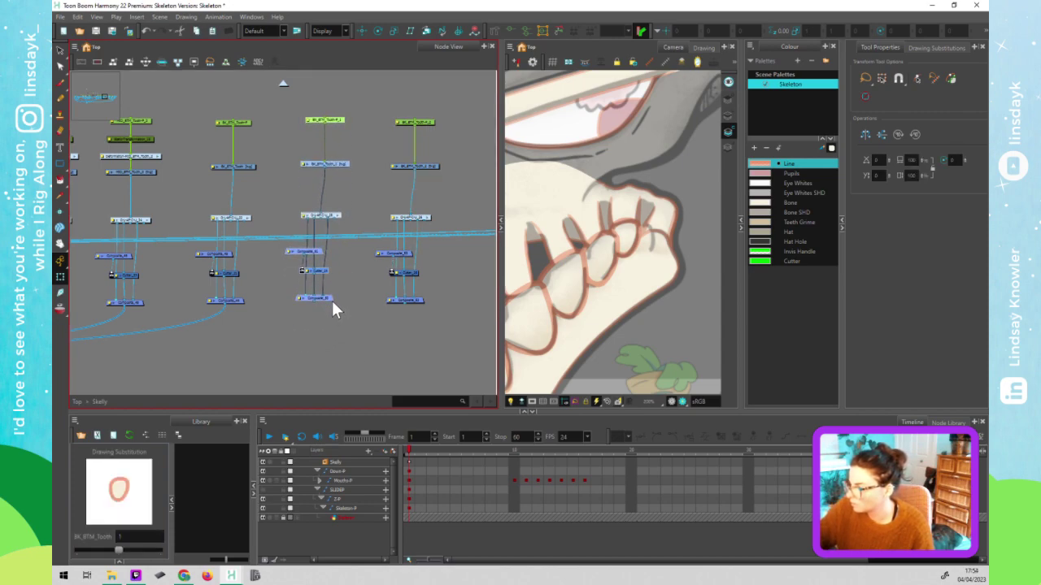
# - Wire the composites of the two duplicated back lower tooth groups into the shared teeth composite
pyautogui.moveTo(314, 322); pyautogui.dragTo(409, 293)
pyautogui.scroll(-3, 413, 275)
pyautogui.moveTo(195, 326); pyautogui.dragTo(358, 298)
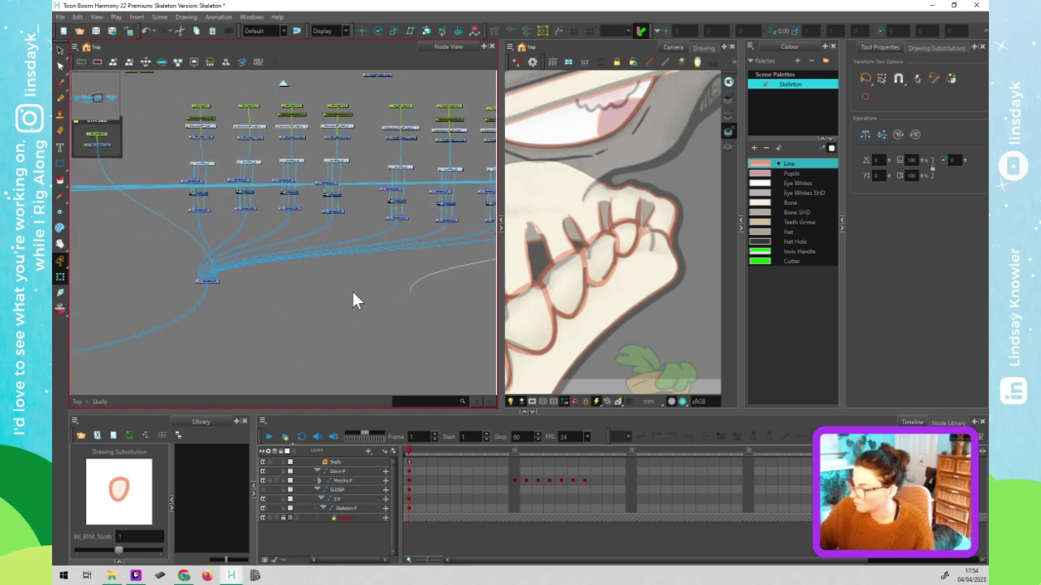
pyautogui.click(214, 281)
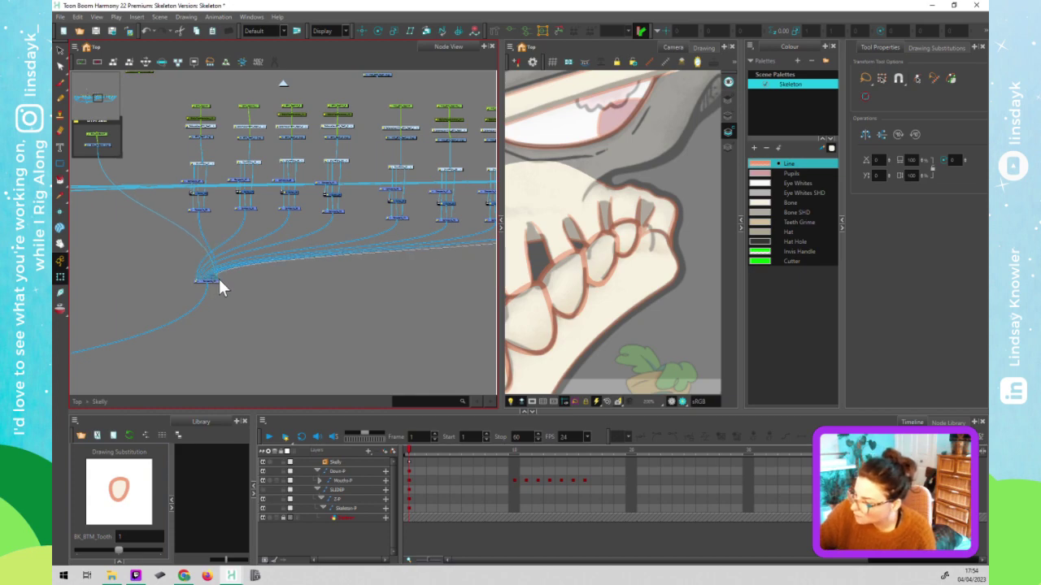
pyautogui.click(428, 302)
pyautogui.scroll(-2, 434, 244)
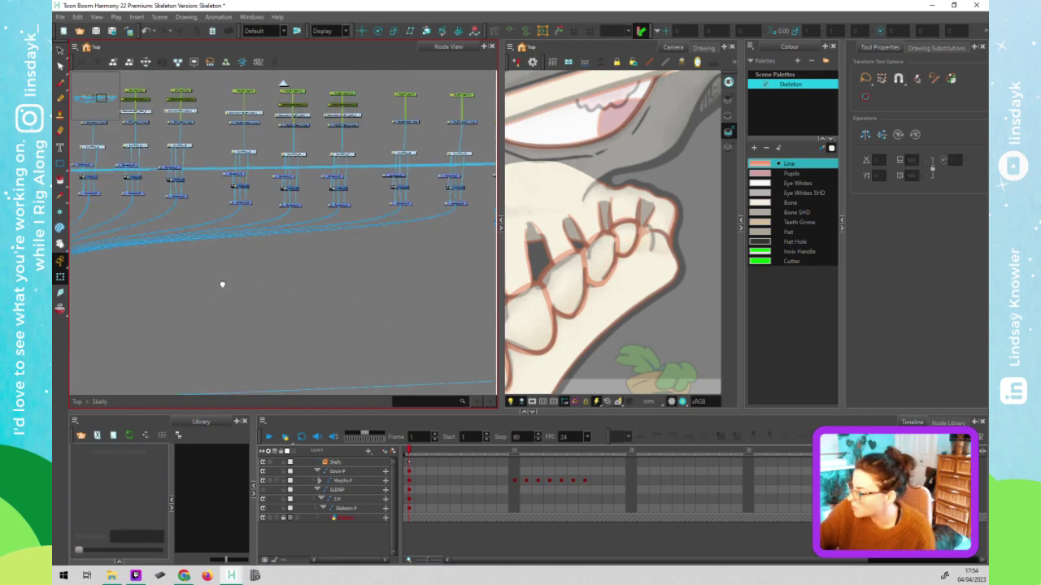
pyautogui.click(455, 204)
pyautogui.click(380, 279)
pyautogui.hscroll(-5, 325, 269)
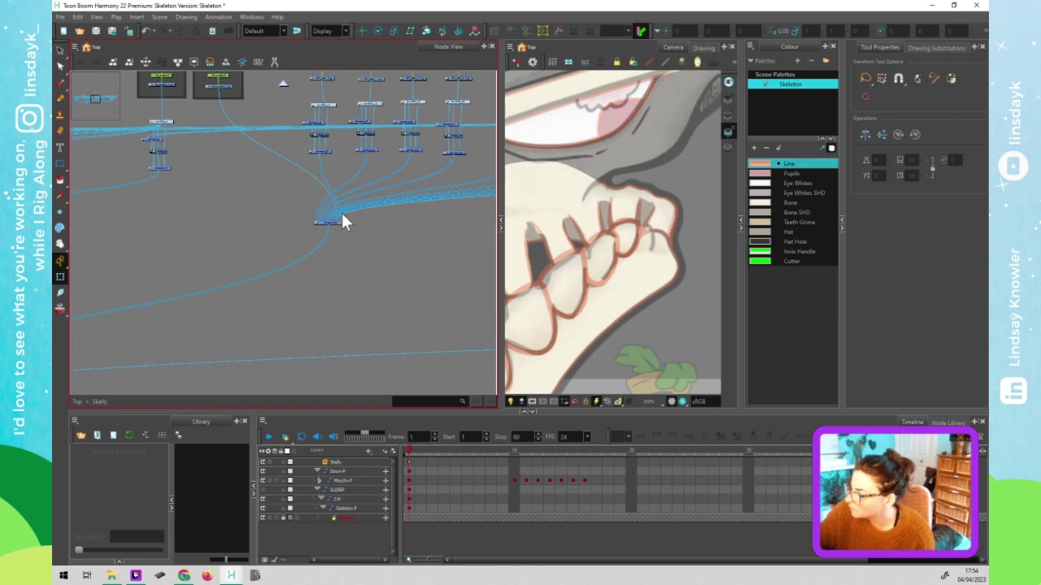
pyautogui.moveTo(320, 279); pyautogui.dragTo(264, 289)
# - Move the first duplicated back lower tooth along the jaw so it sits beside the original back tooth
pyautogui.scroll(2, 411, 290)
pyautogui.scroll(-1, 270, 314)
pyautogui.scroll(1, 333, 304)
pyautogui.scroll(-2, 389, 184)
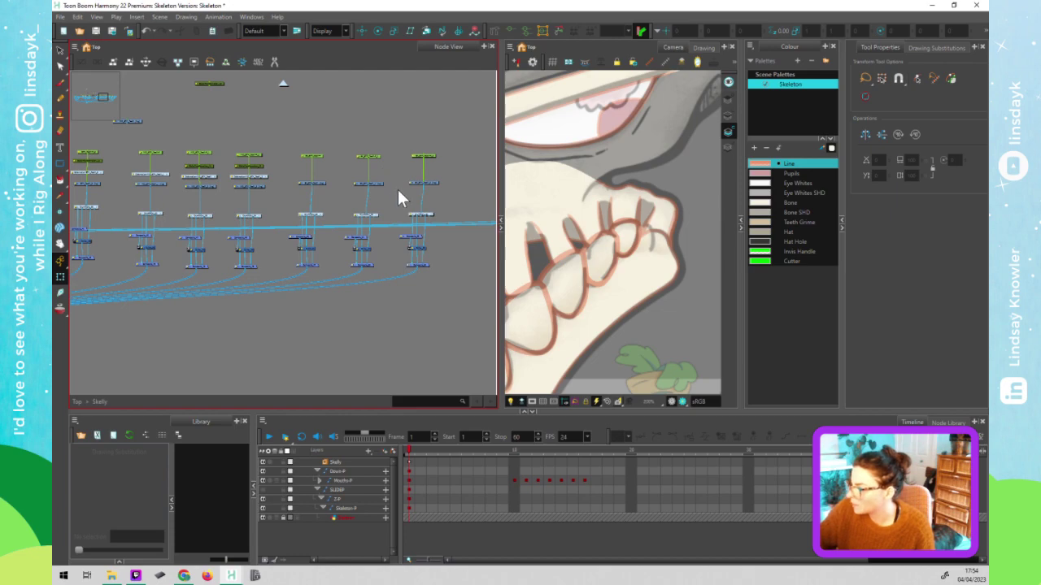
pyautogui.click(367, 161)
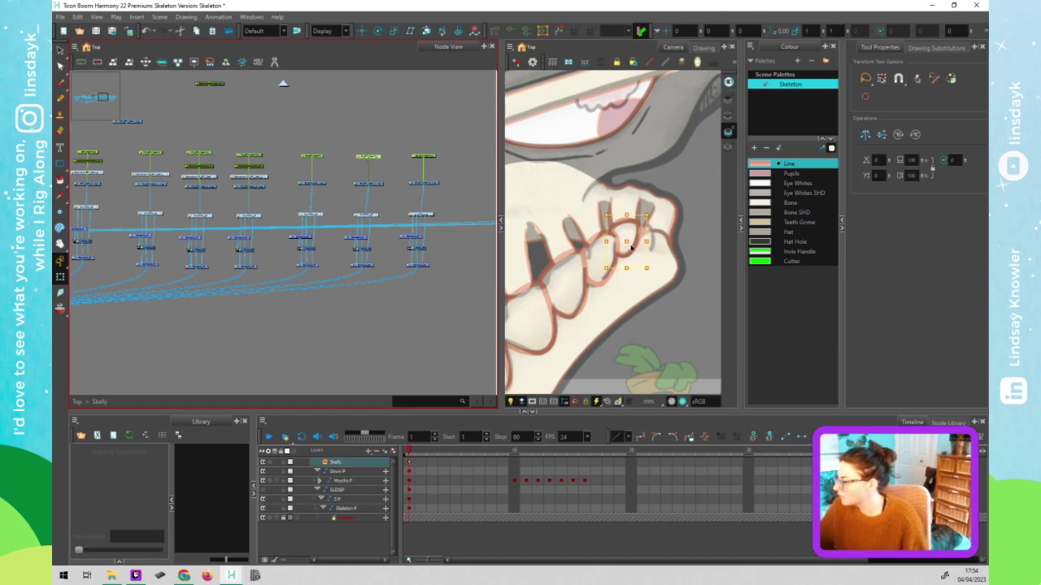
pyautogui.moveTo(626, 243); pyautogui.dragTo(641, 246)
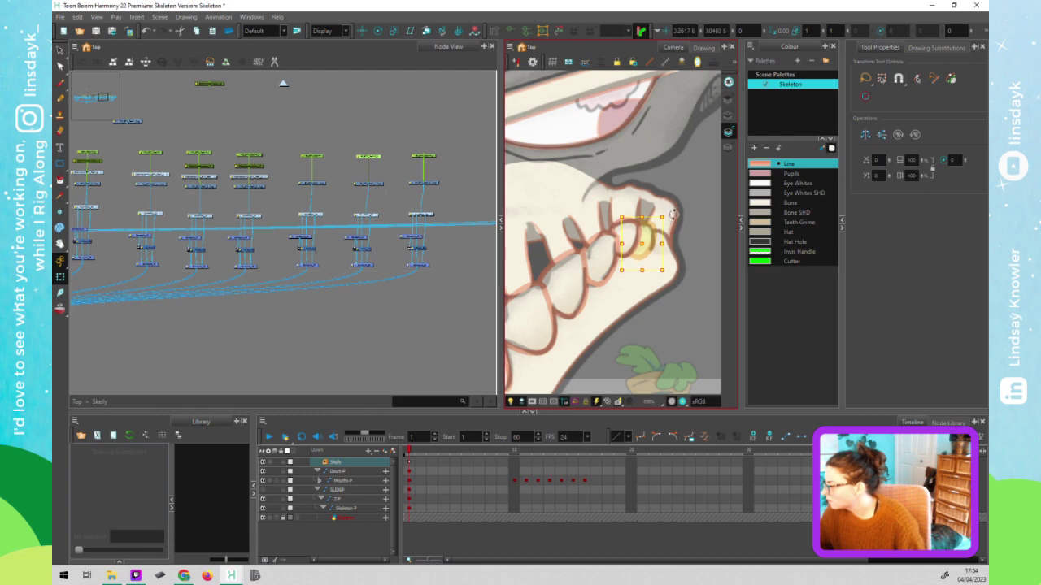
# - Place the second duplicated tooth at the far end of the lower row and fine-tune the angle of the middle copy
pyautogui.click(435, 155)
pyautogui.hotkey('ctrl', 'z')
pyautogui.moveTo(627, 244); pyautogui.dragTo(663, 243)
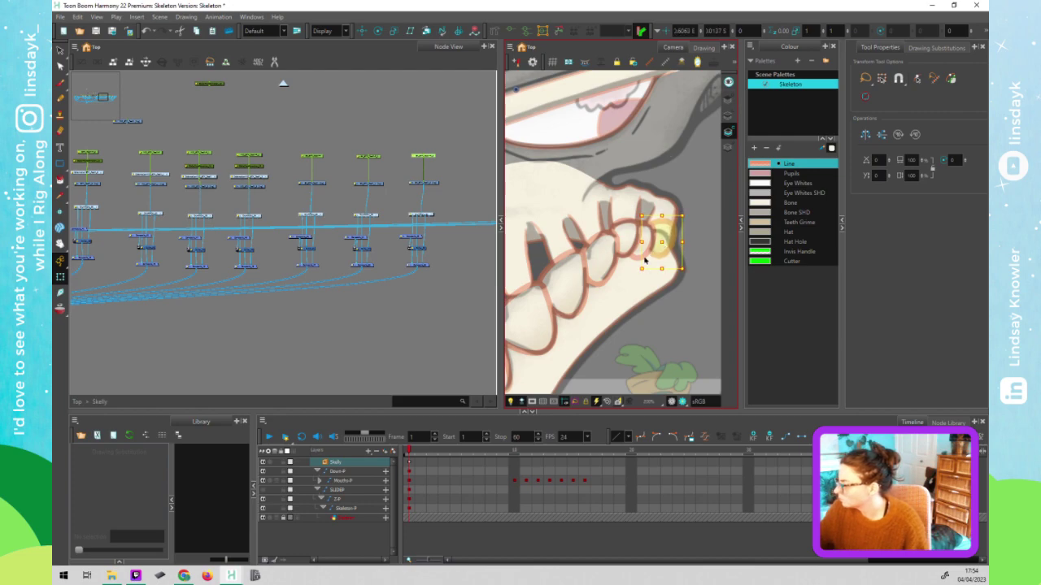
pyautogui.click(370, 162)
pyautogui.click(654, 244)
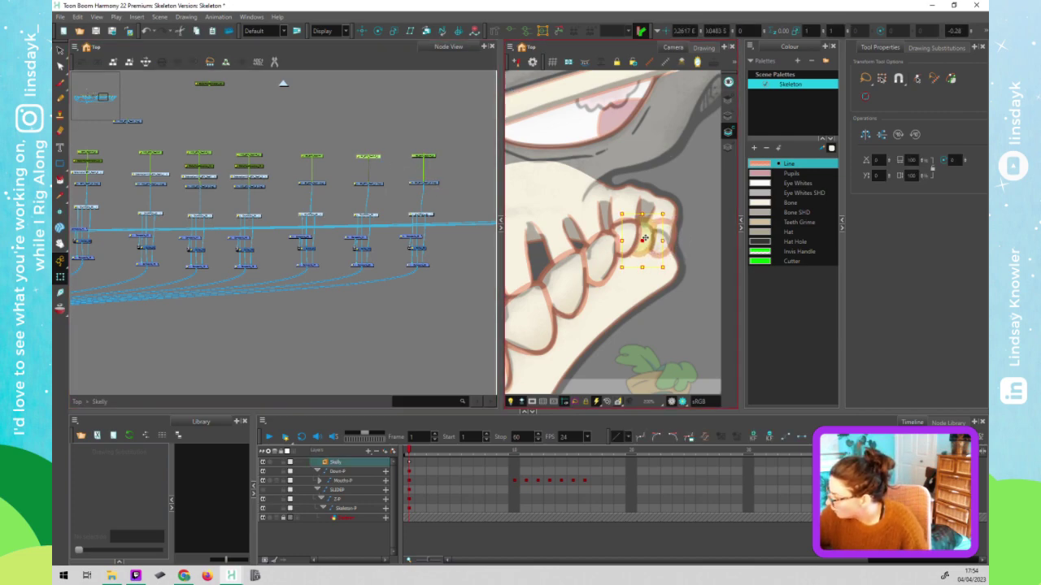
pyautogui.scroll(-2, 675, 274)
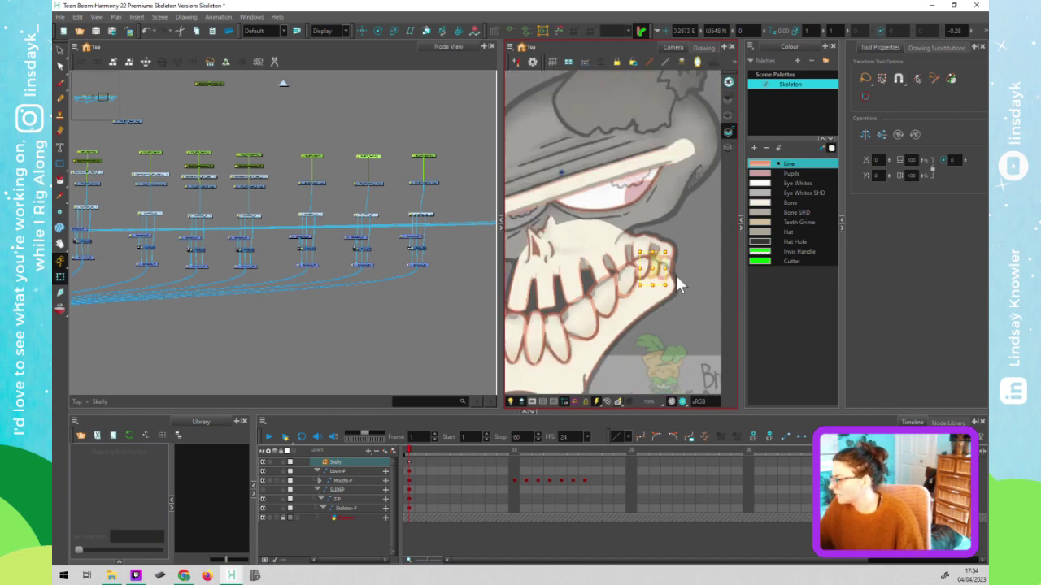
pyautogui.click(682, 303)
pyautogui.scroll(3, 675, 277)
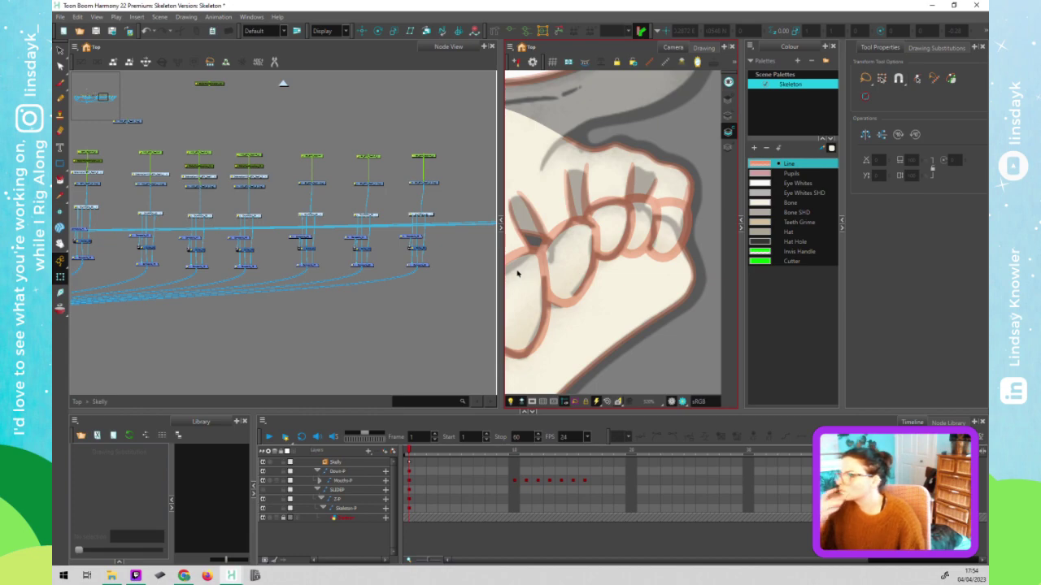
# - Move the original back lower tooth drawing off the jaw to the area above the duplicated teeth
pyautogui.click(314, 198)
pyautogui.click(614, 243)
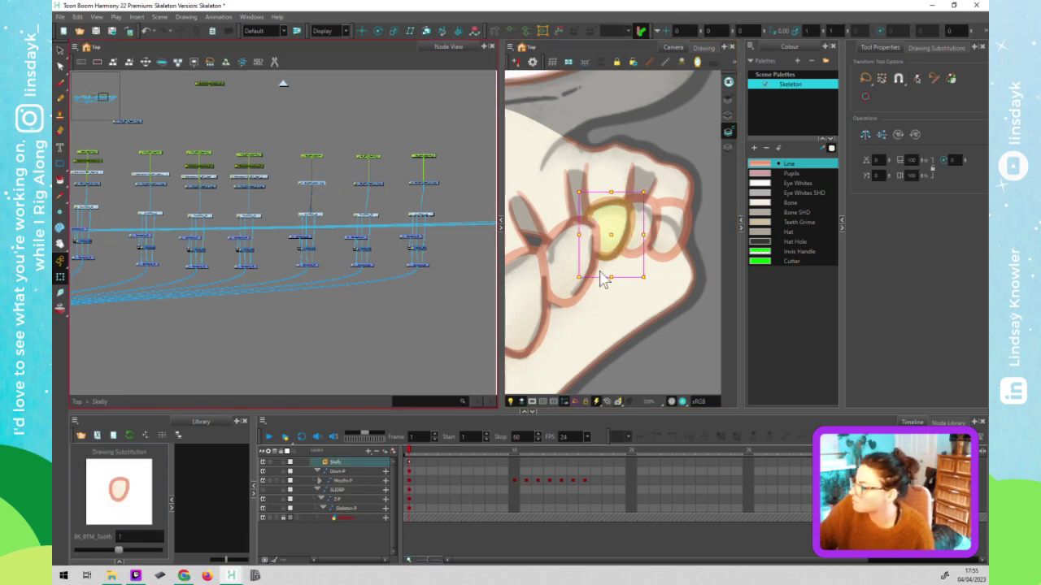
pyautogui.moveTo(612, 242)
pyautogui.mouseDown()
pyautogui.moveTo(603, 230)
pyautogui.moveTo(638, 102)
pyautogui.moveTo(644, 115)
pyautogui.mouseUp()
pyautogui.click(693, 126)
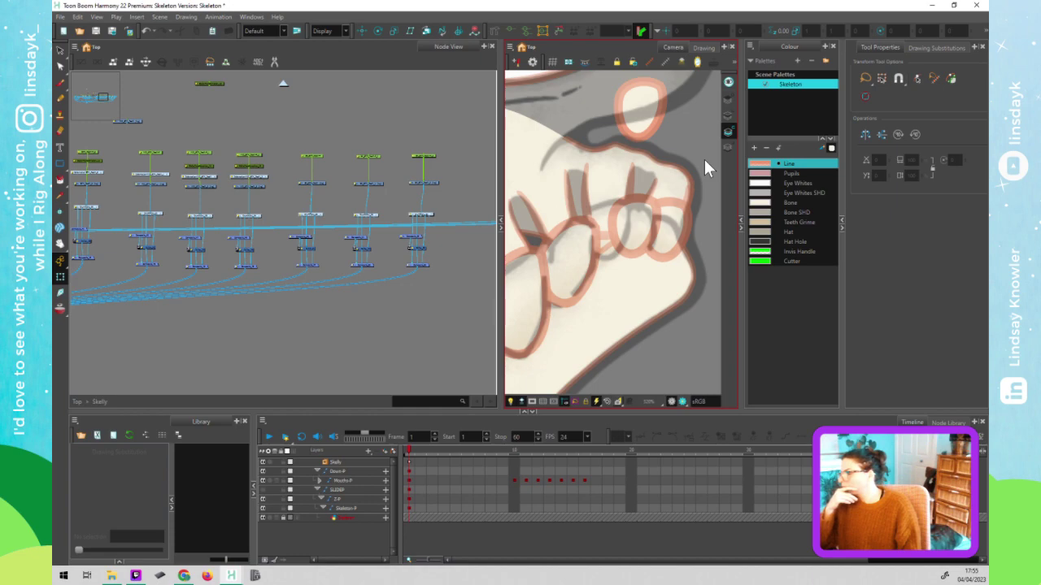
# - Build a curve deformer chain around the outline of the original BK_BTM_Tooth drawing with the Rigging tool
pyautogui.click(593, 271)
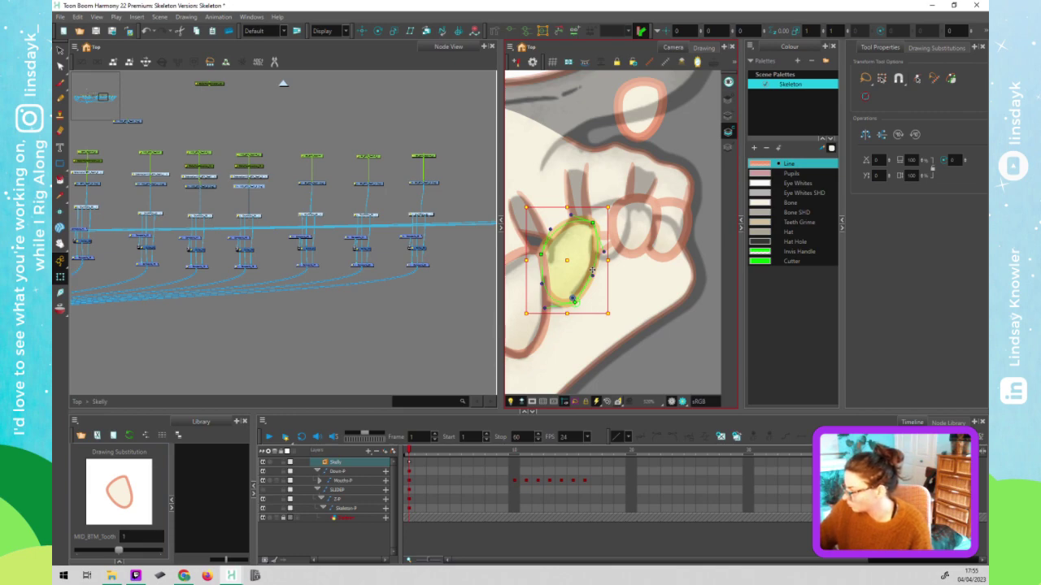
pyautogui.click(642, 112)
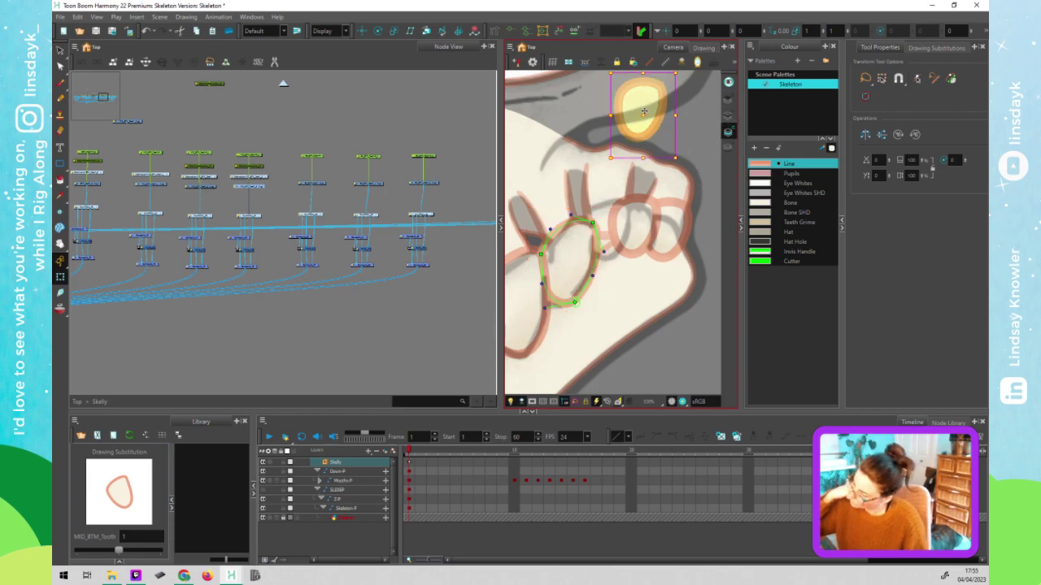
pyautogui.click(355, 142)
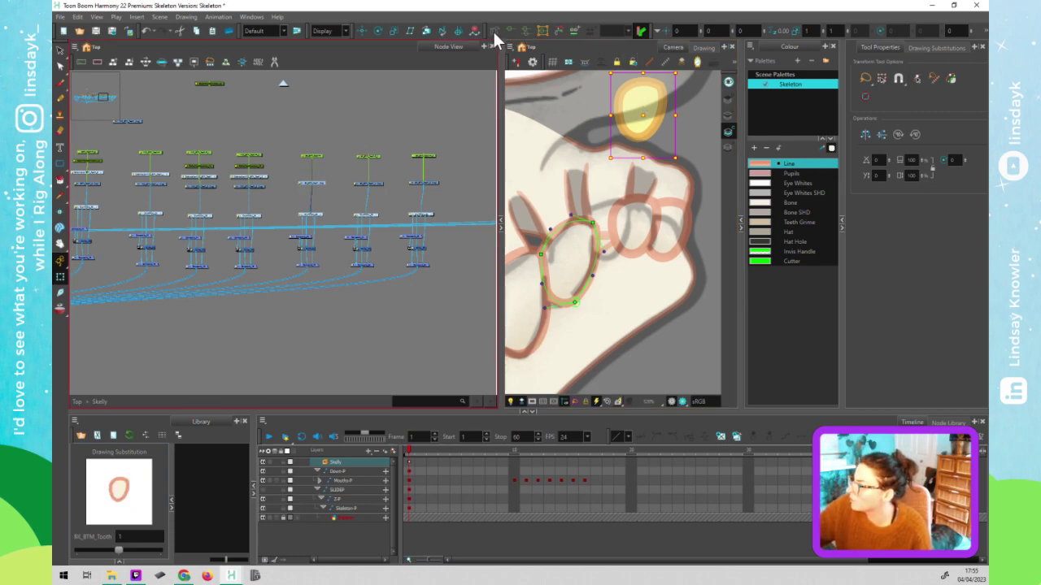
pyautogui.click(626, 91)
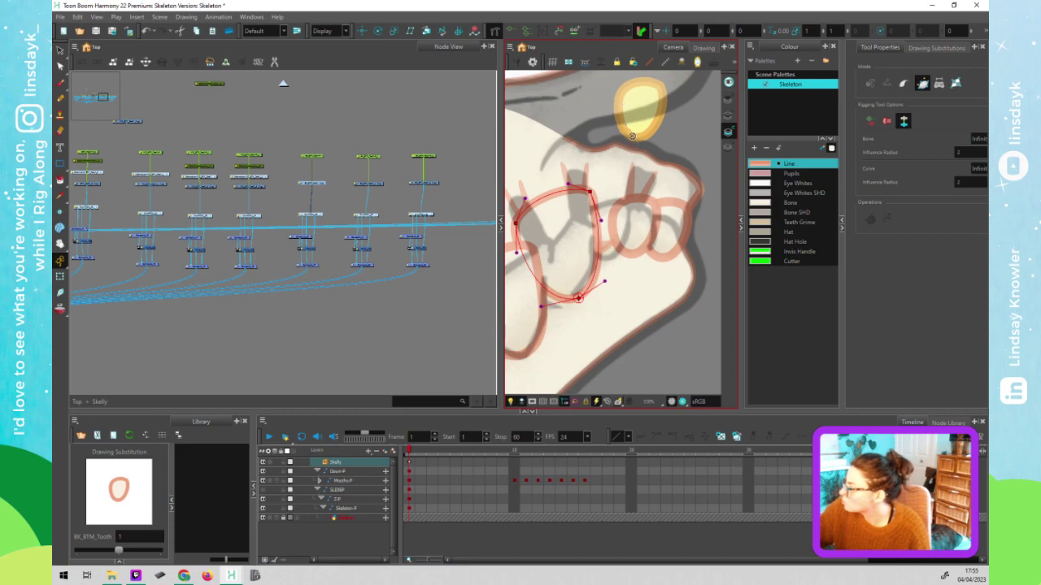
pyautogui.moveTo(626, 134)
pyautogui.mouseDown()
pyautogui.moveTo(617, 104)
pyautogui.moveTo(623, 75)
pyautogui.mouseUp()
pyautogui.hotkey('ctrl', 'z')
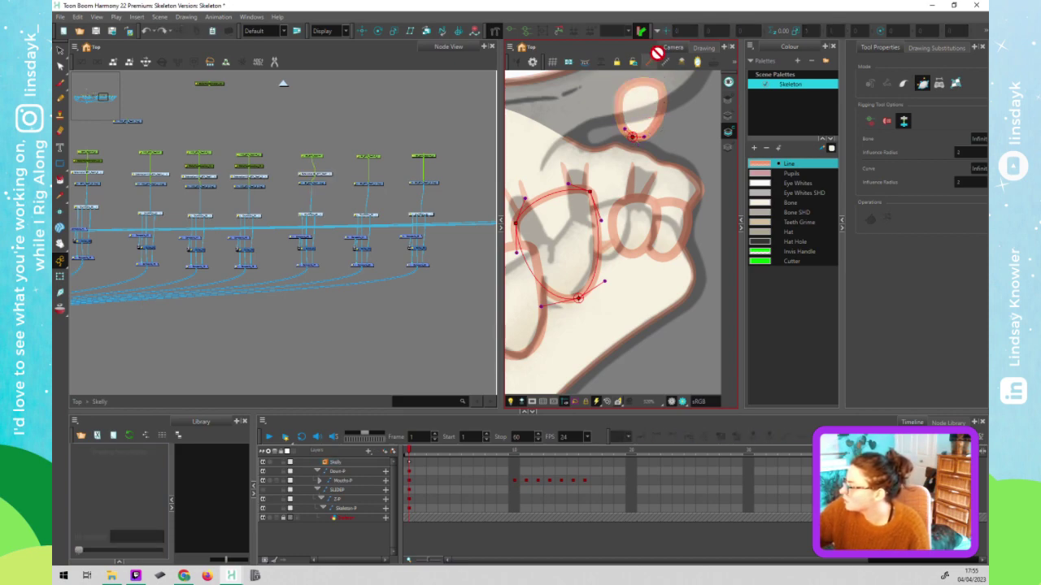
pyautogui.click(320, 187)
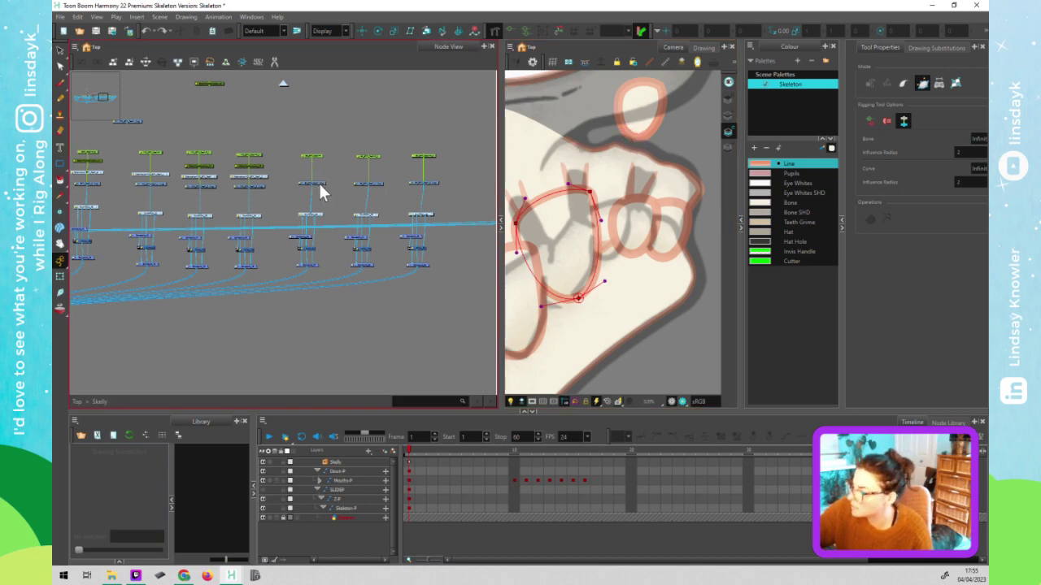
pyautogui.moveTo(632, 135)
pyautogui.mouseDown()
pyautogui.moveTo(615, 106)
pyautogui.moveTo(632, 75)
pyautogui.moveTo(660, 87)
pyautogui.moveTo(659, 139)
pyautogui.mouseUp()
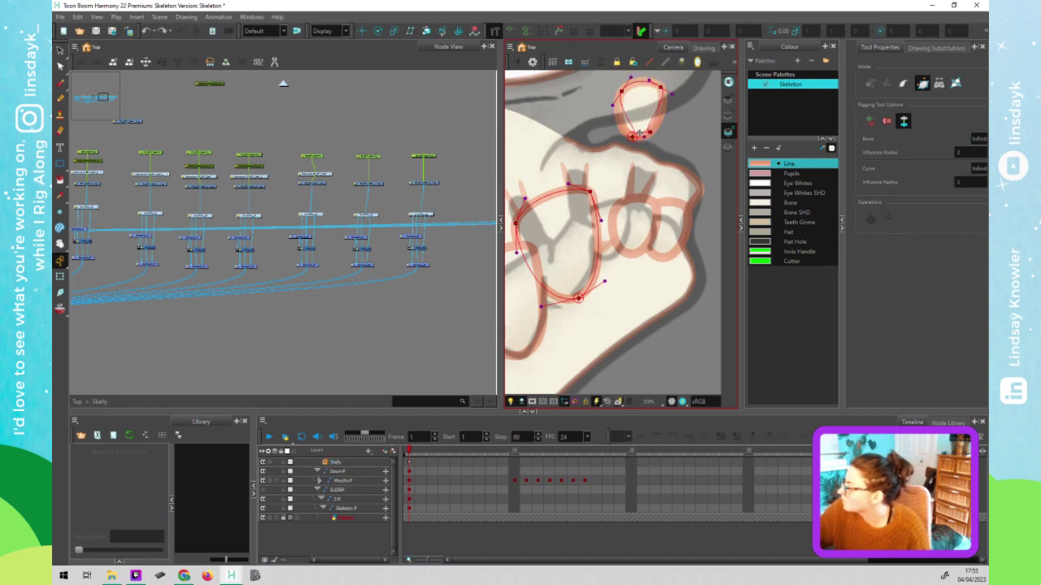
pyautogui.click(644, 122)
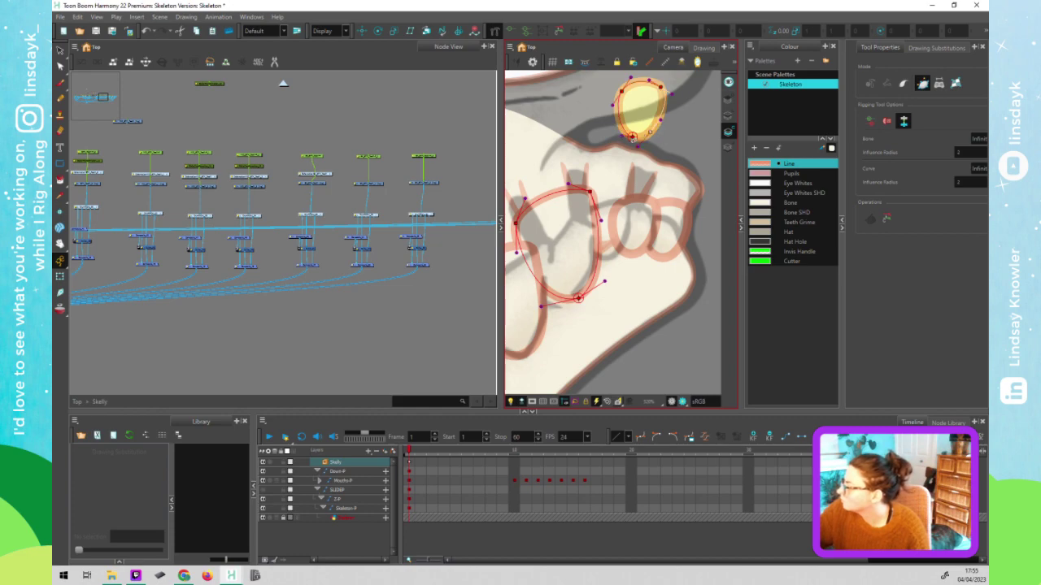
# - Adjust the deformer's points and Bezier handles so the curve follows the centre of the back tooth's outline
pyautogui.scroll(5, 655, 138)
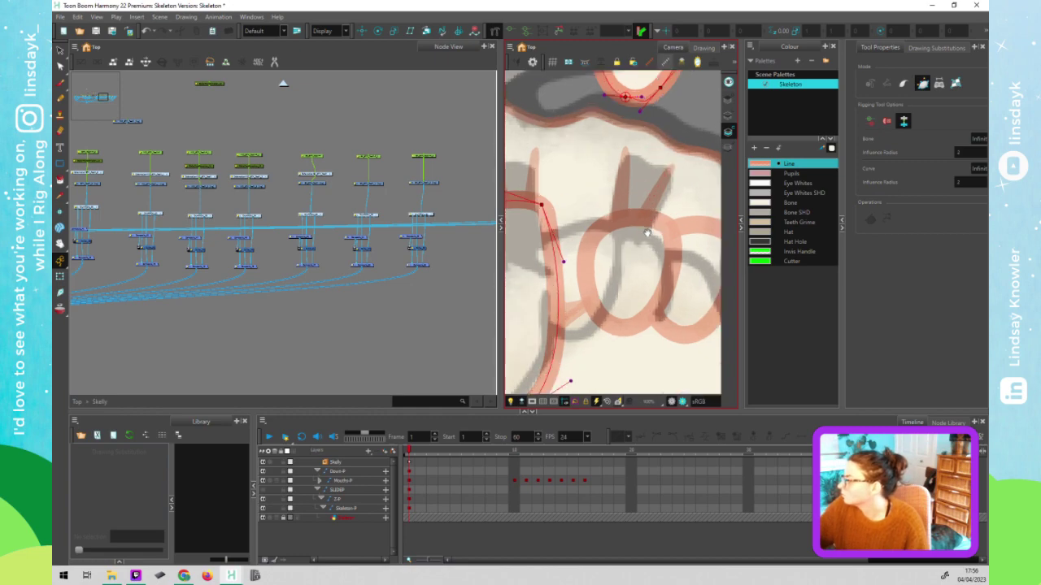
pyautogui.scroll(6, 645, 242)
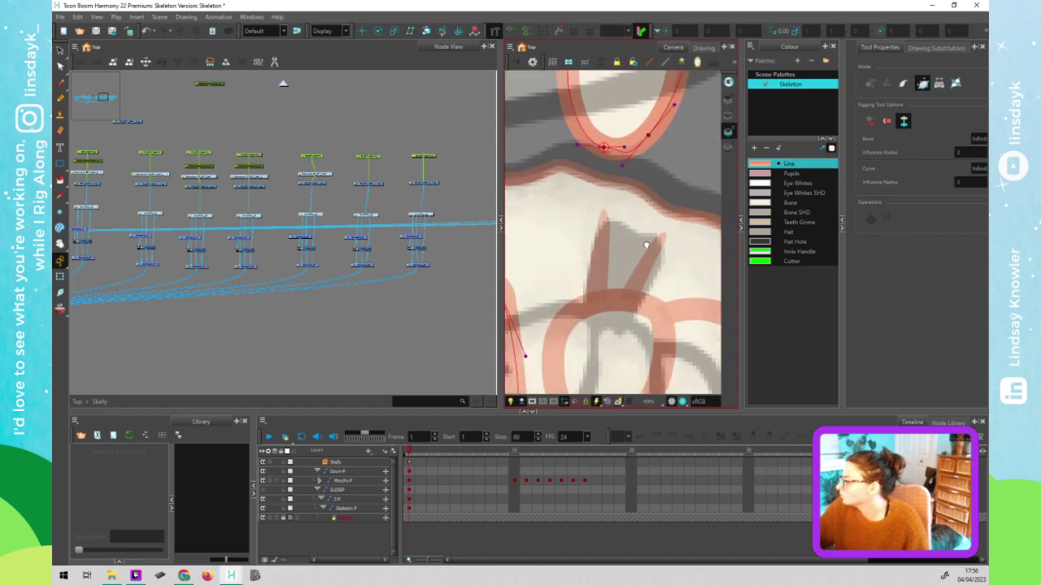
pyautogui.scroll(-2, 626, 326)
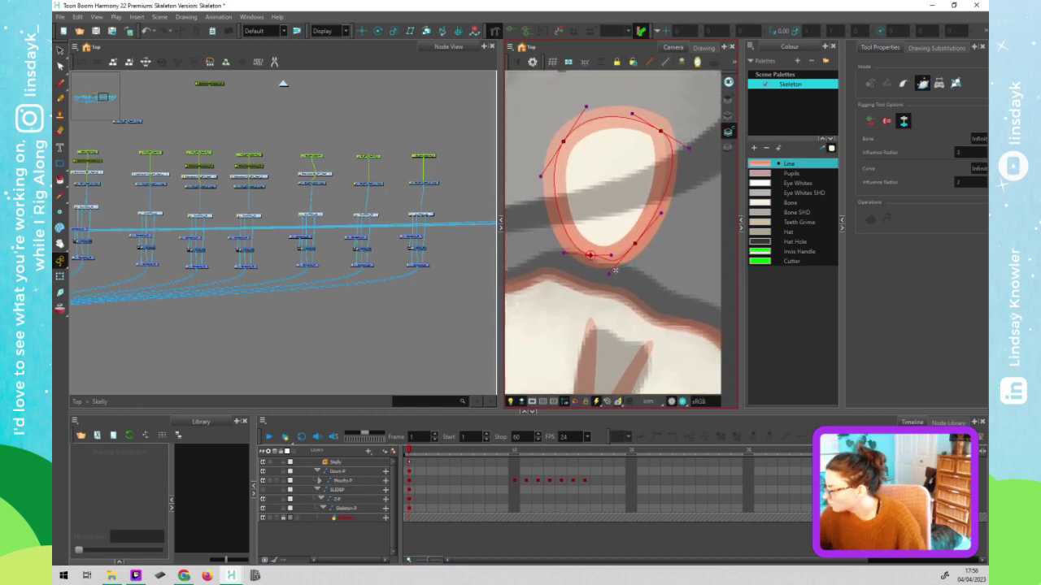
pyautogui.click(609, 255)
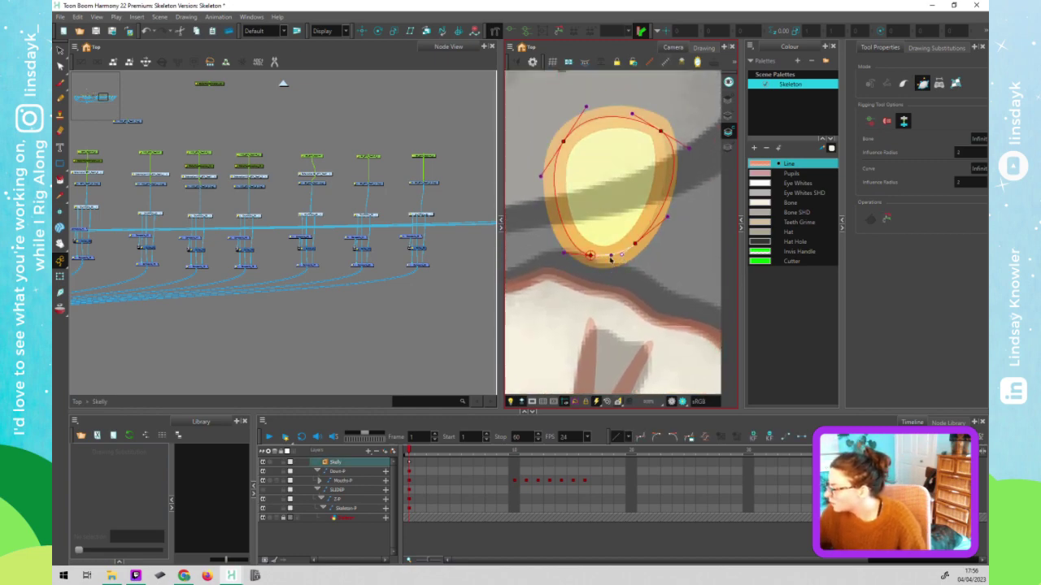
pyautogui.click(561, 249)
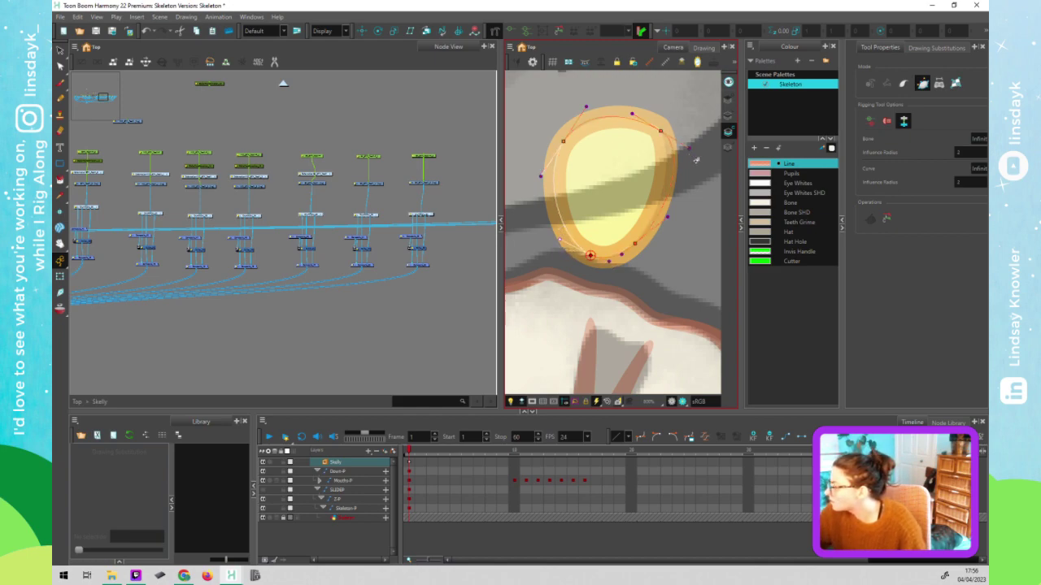
pyautogui.moveTo(683, 160); pyautogui.dragTo(674, 158)
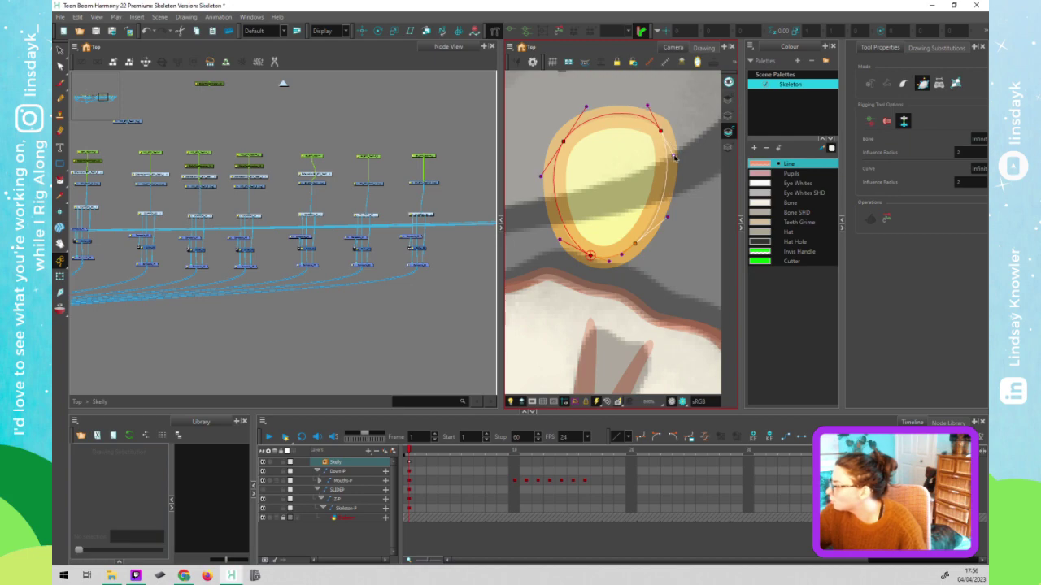
pyautogui.click(650, 107)
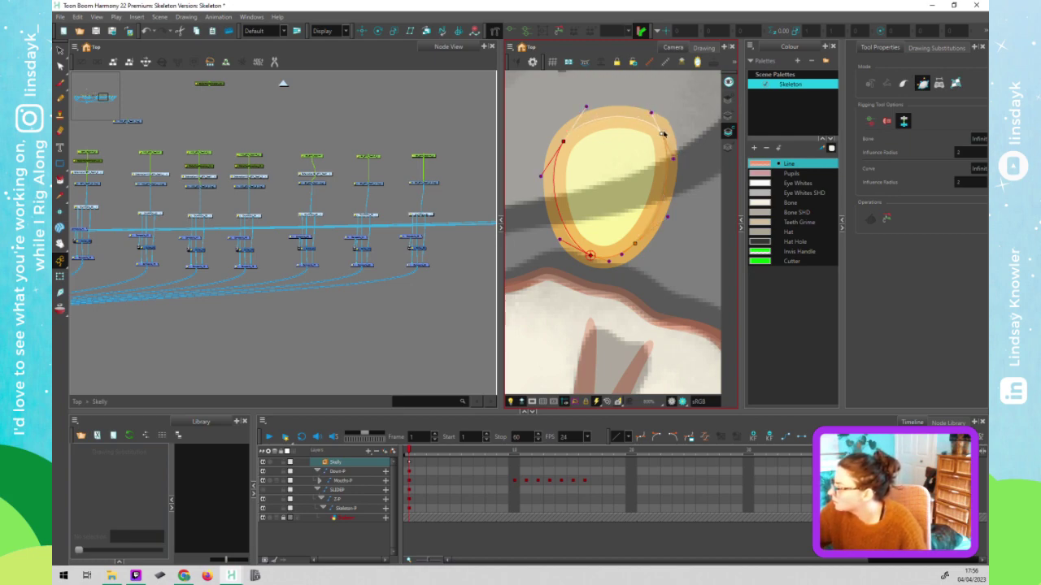
pyautogui.click(662, 132)
pyautogui.click(661, 218)
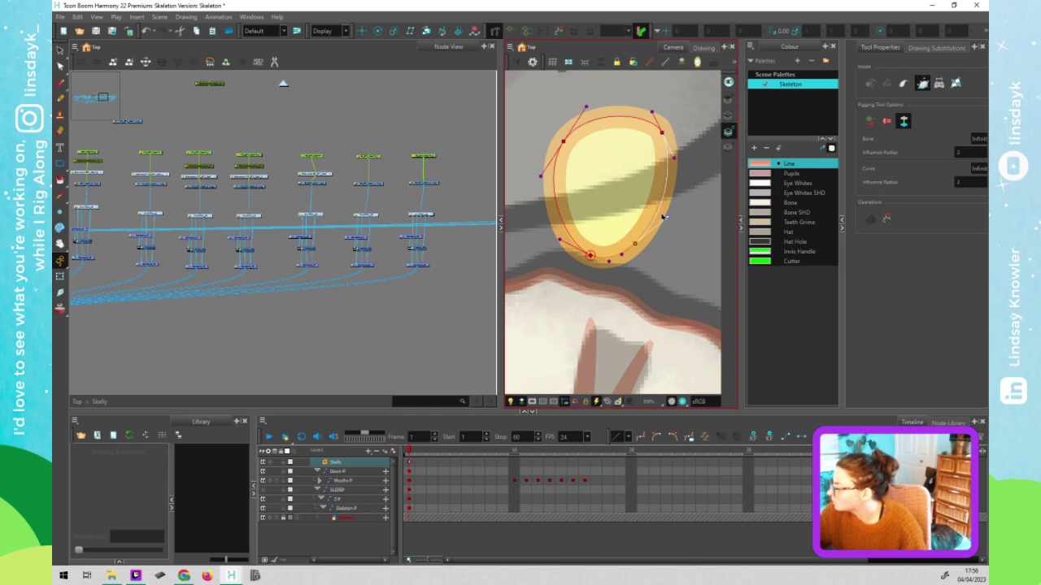
pyautogui.click(590, 256)
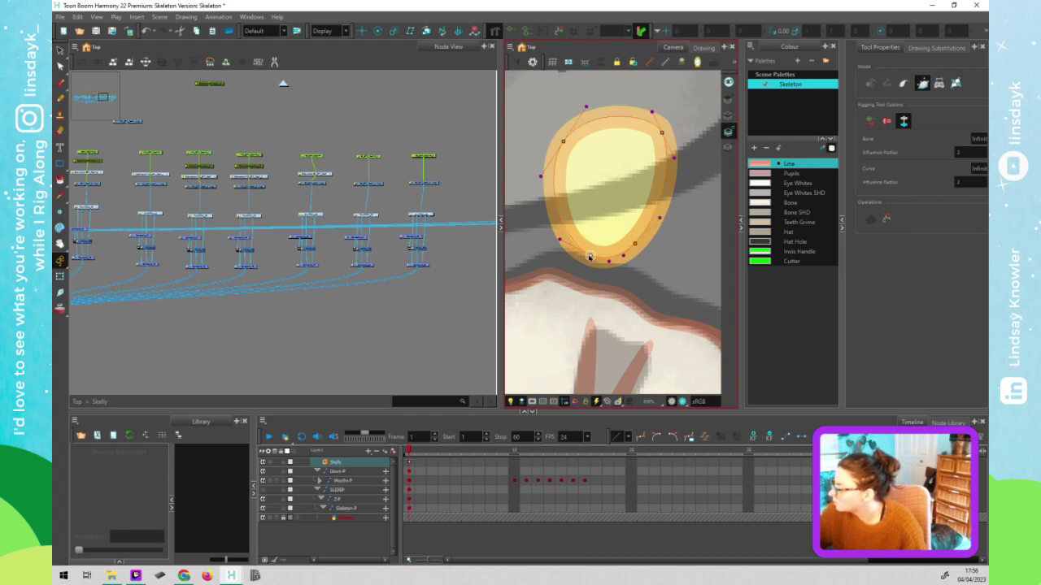
# - Show the back tooth's line art and delete the bottom segment of its outline with the Contour Editor
pyautogui.hotkey('shift', 't')
pyautogui.scroll(-2, 672, 272)
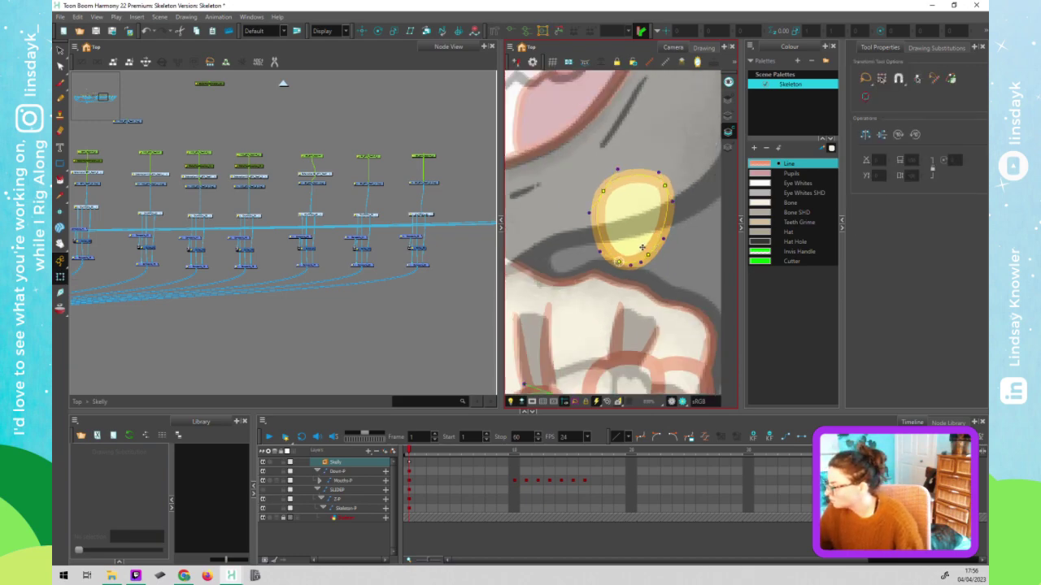
pyautogui.click(641, 246)
pyautogui.click(726, 132)
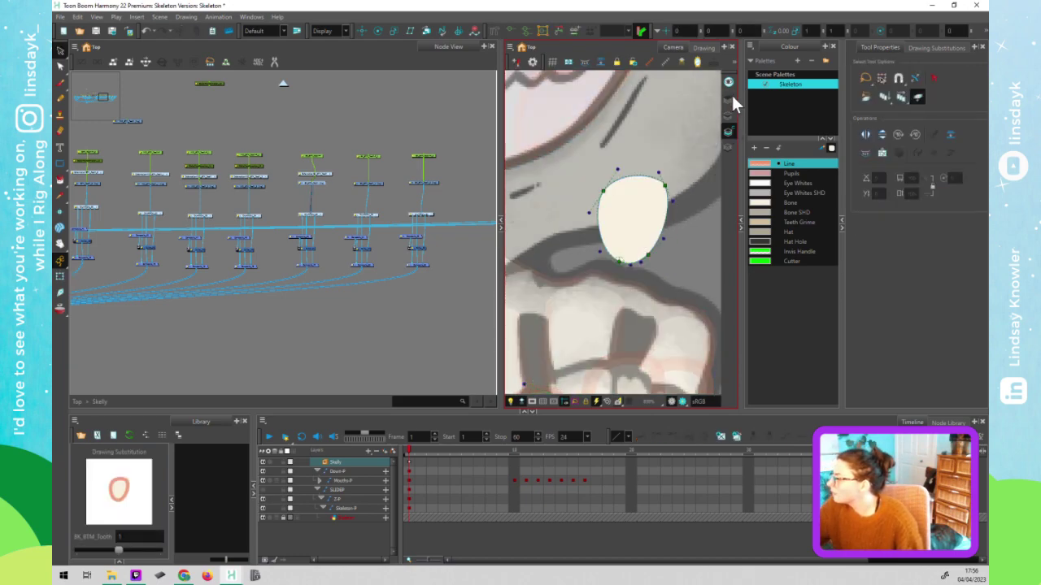
pyautogui.click(729, 97)
pyautogui.scroll(1, 642, 256)
pyautogui.scroll(1, 629, 240)
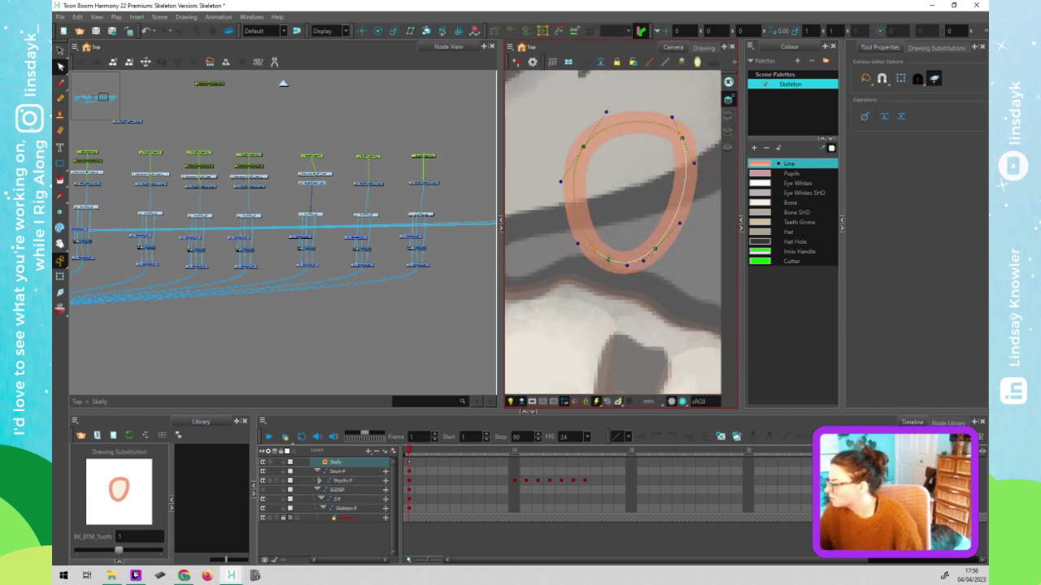
pyautogui.click(641, 262)
pyautogui.press('Delete')
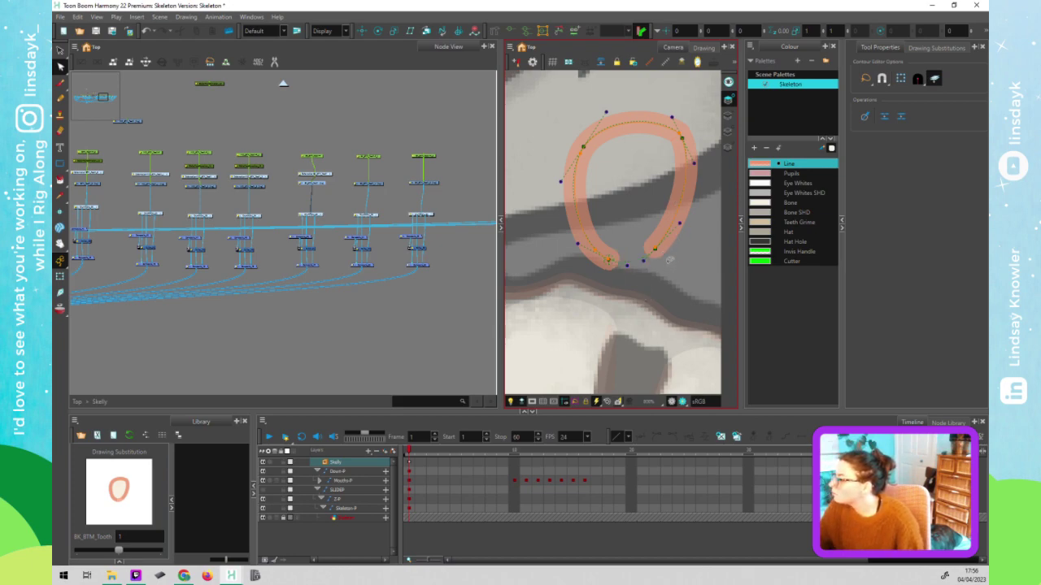
# - Taper both lower ends of the back tooth's outline to points with the Pencil Editor
pyautogui.hotkey('alt', 'shift', '4')
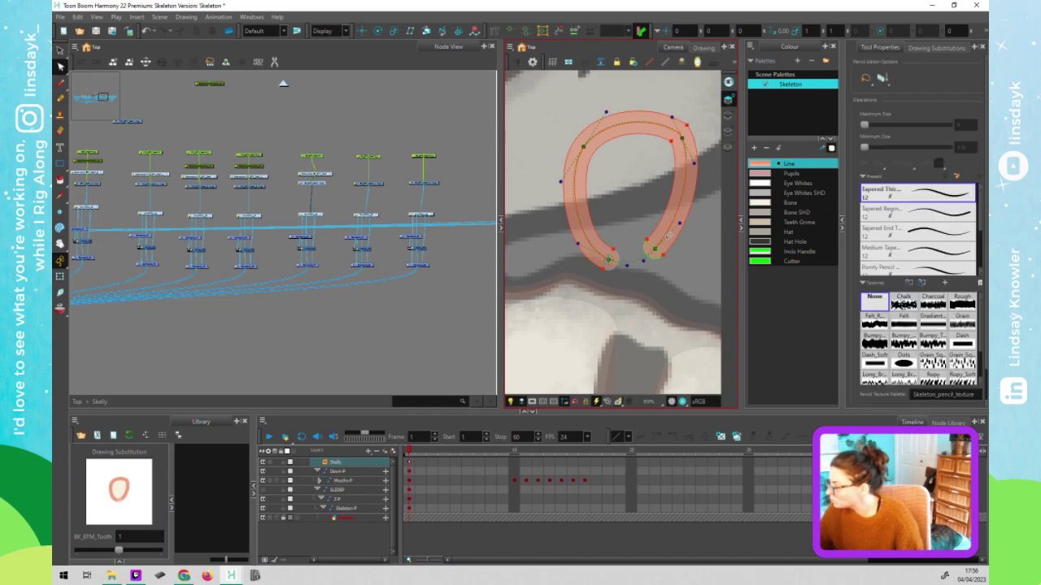
pyautogui.click(673, 229)
pyautogui.click(609, 268)
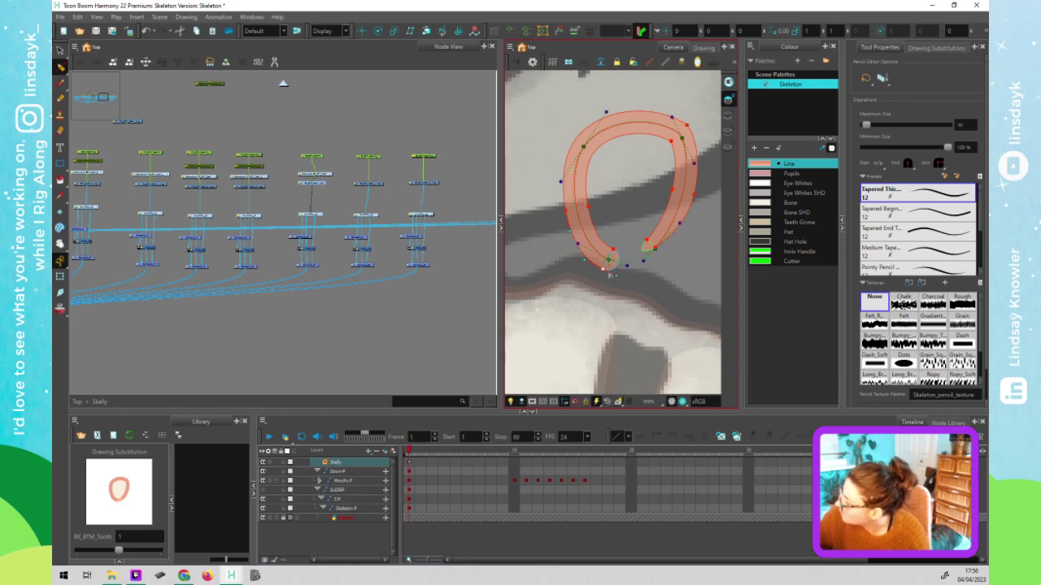
pyautogui.moveTo(608, 262); pyautogui.dragTo(592, 259)
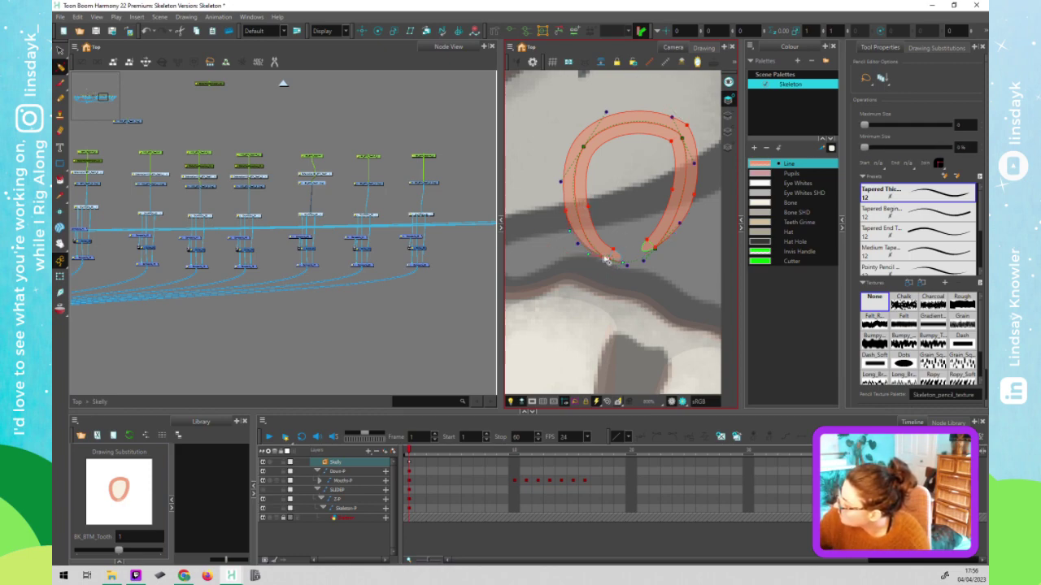
pyautogui.scroll(-2, 675, 302)
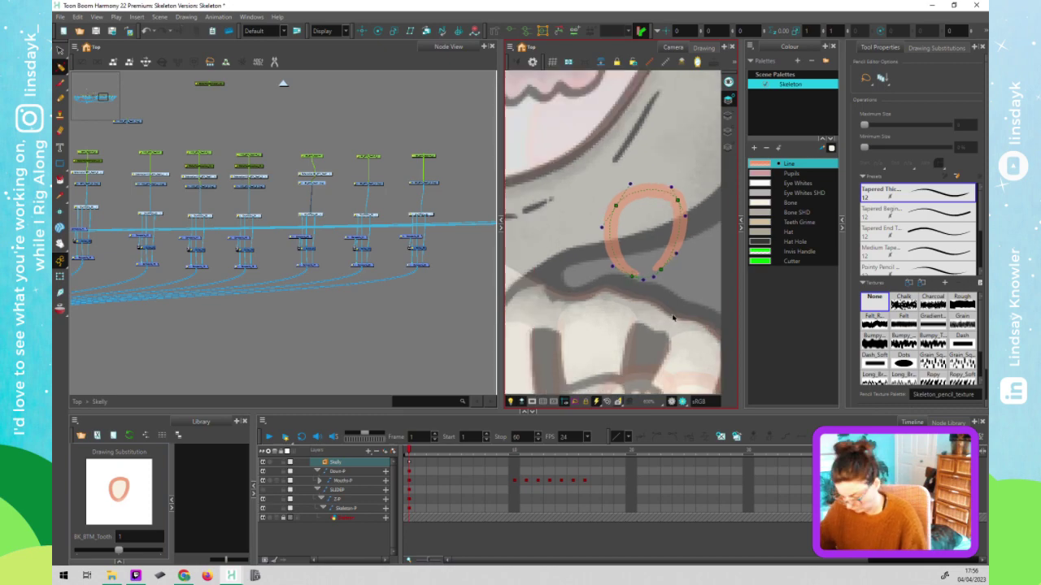
# - Save the scene with the back tooth deselected, and compare the teeth at frame 11 and frame 1
pyautogui.hotkey('shift', 't')
pyautogui.click(675, 313)
pyautogui.scroll(-2, 676, 309)
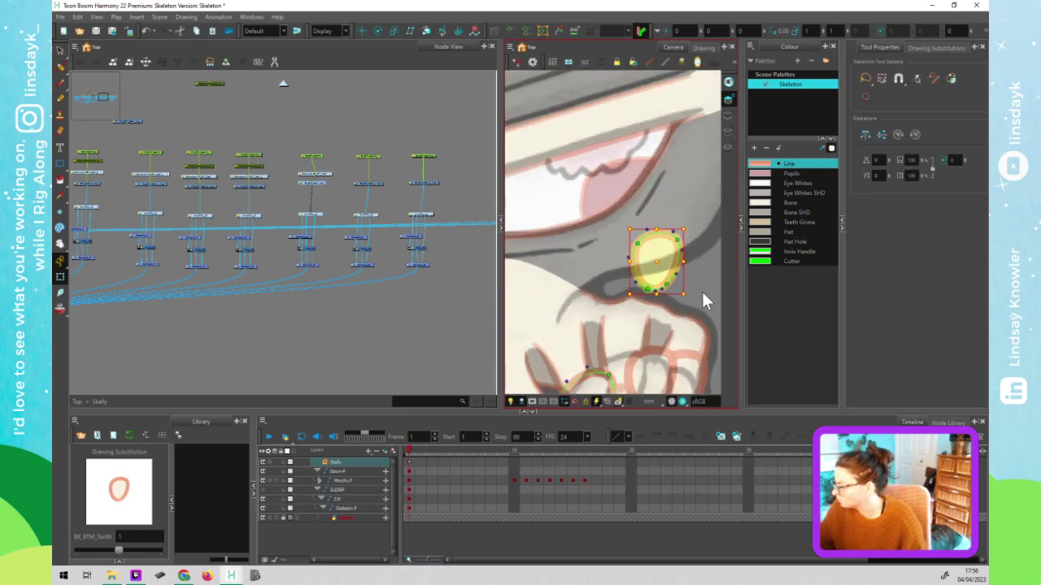
pyautogui.press('Delete')
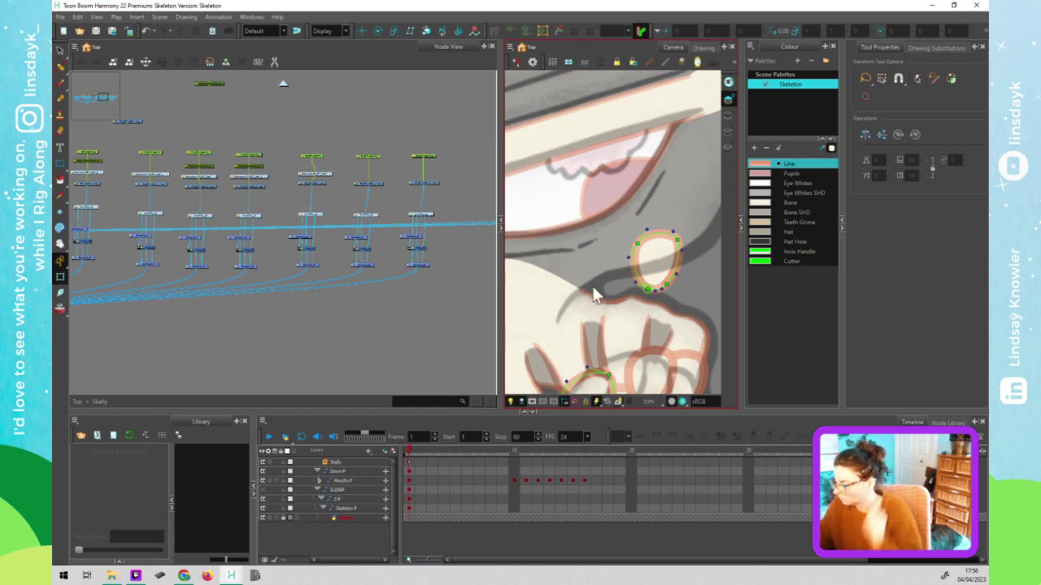
pyautogui.click(515, 452)
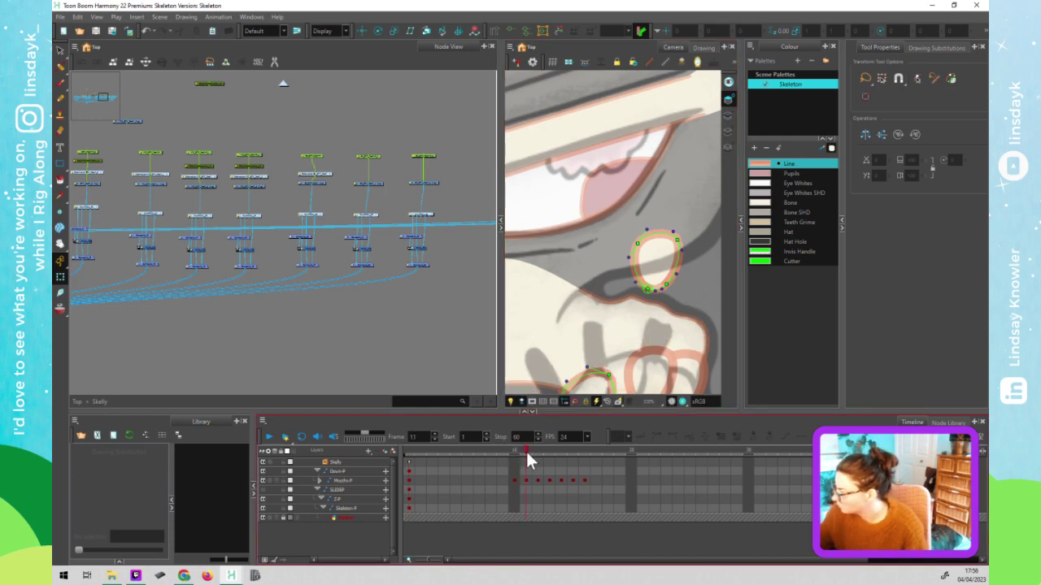
pyautogui.click(409, 450)
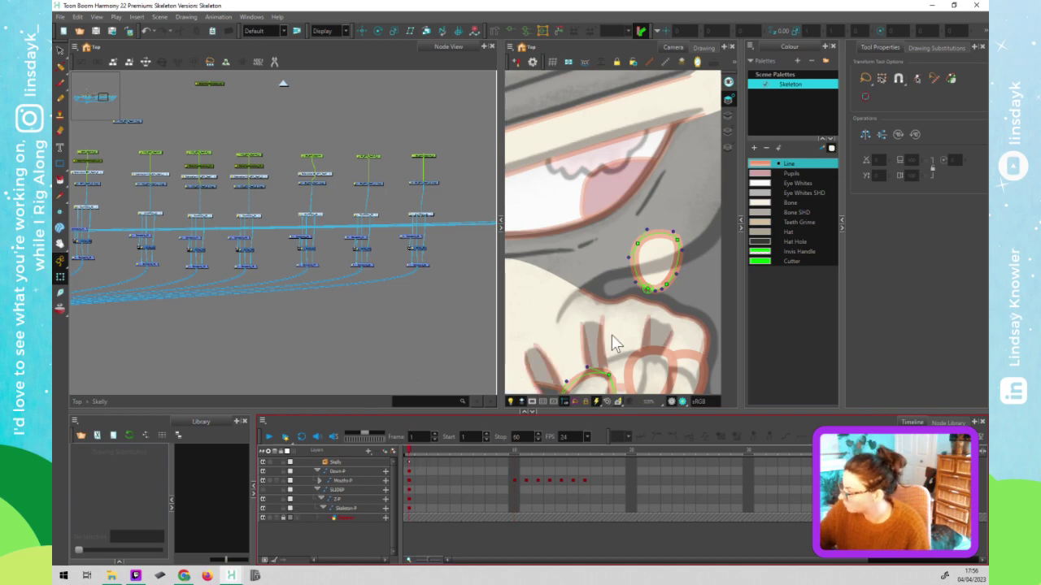
# - Return the original back lower tooth from above the teeth to its place on the jaw
pyautogui.moveTo(681, 291); pyautogui.dragTo(650, 213)
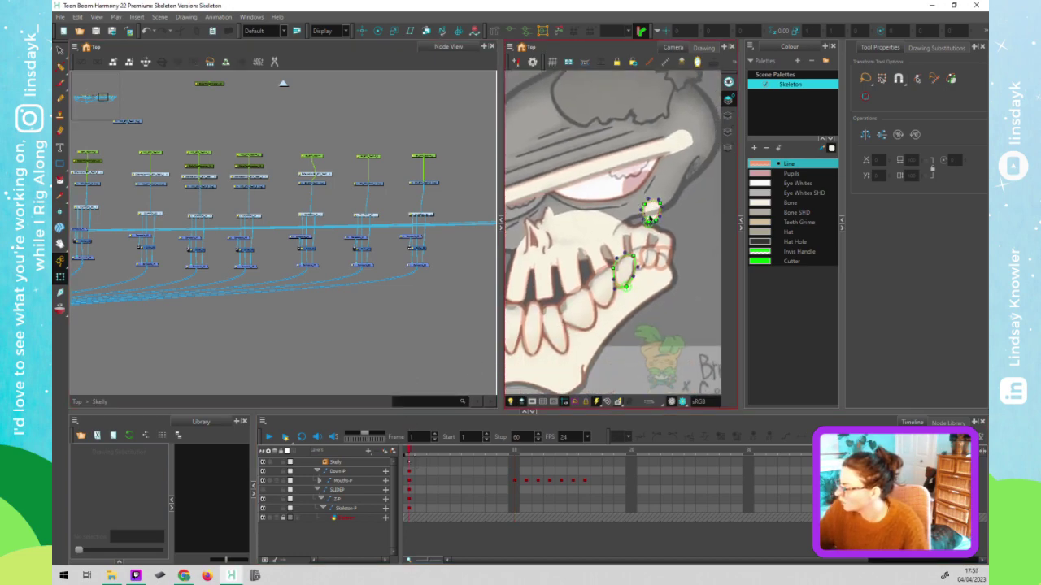
pyautogui.click(651, 211)
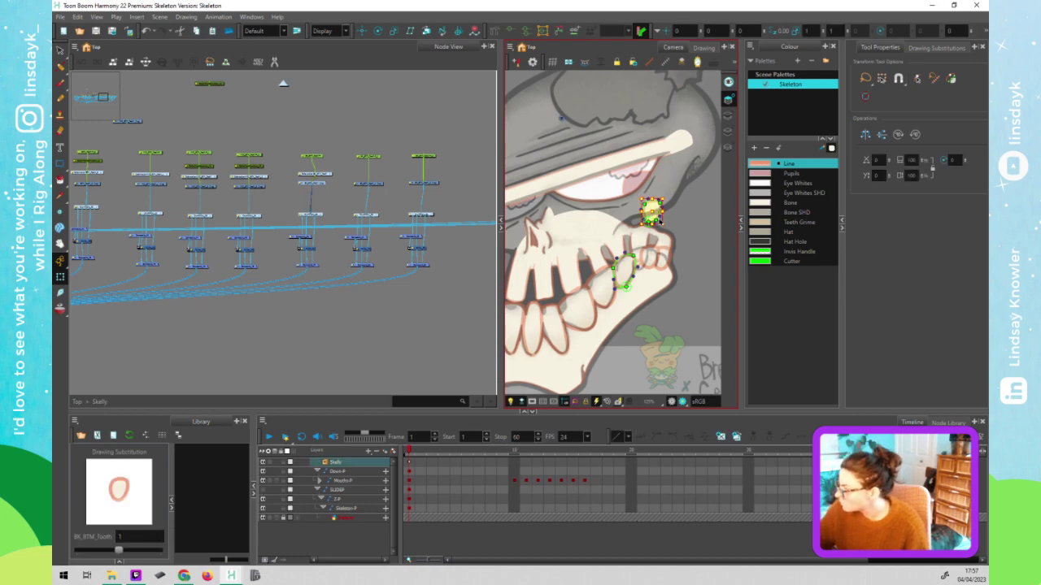
pyautogui.click(652, 211)
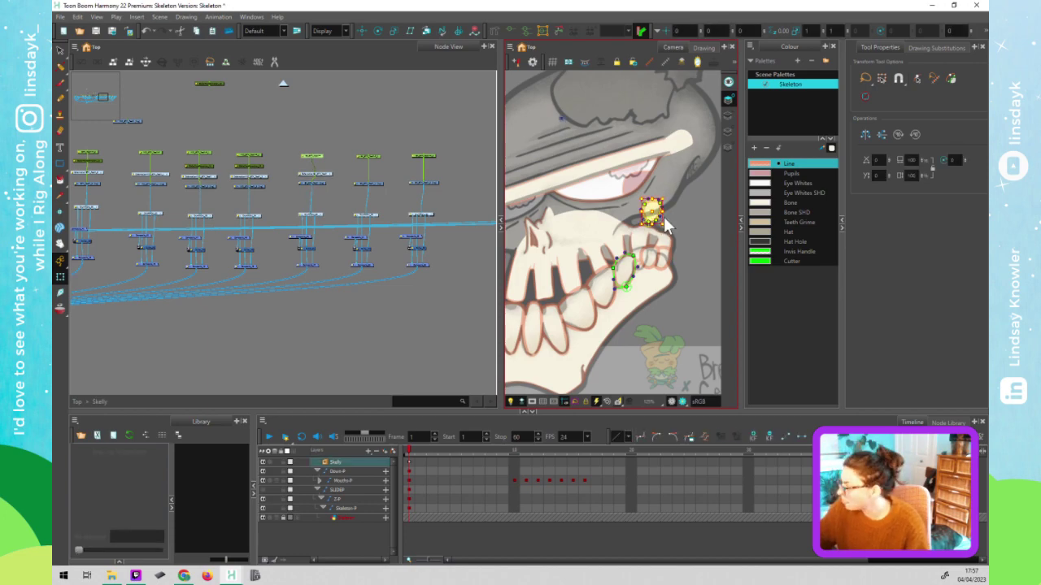
pyautogui.click(666, 215)
# - Paste a copy of the original tooth's deformation group between the peg and drawing of the middle duplicate tooth
pyautogui.click(322, 172)
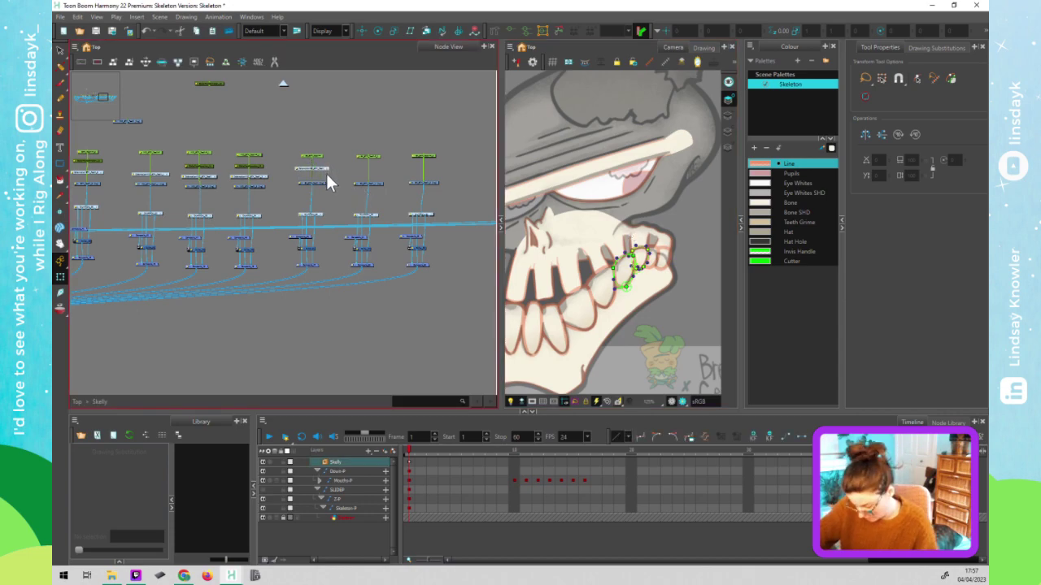
pyautogui.hotkey('ctrl', 'b')
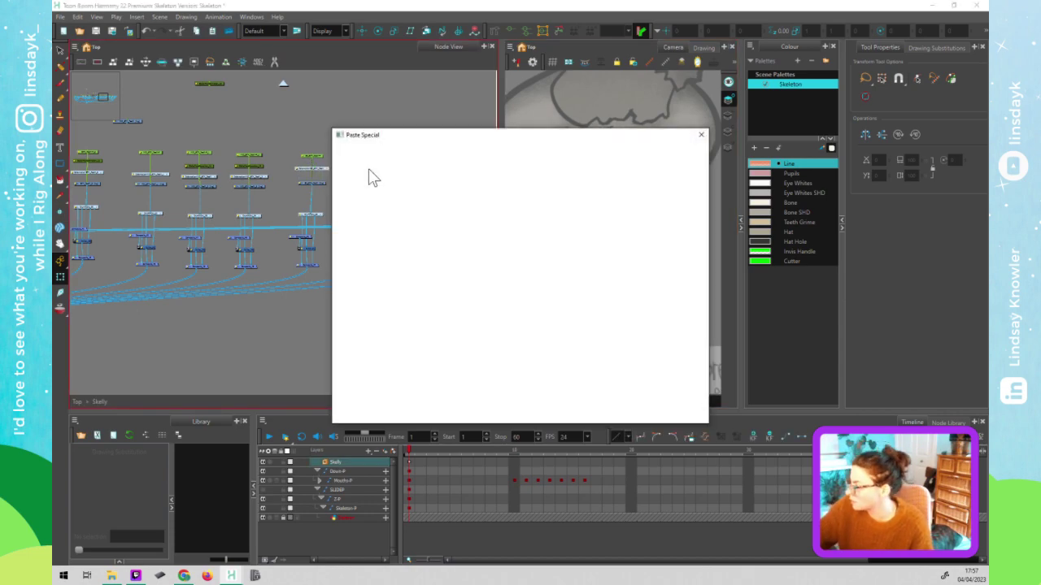
pyautogui.click(647, 412)
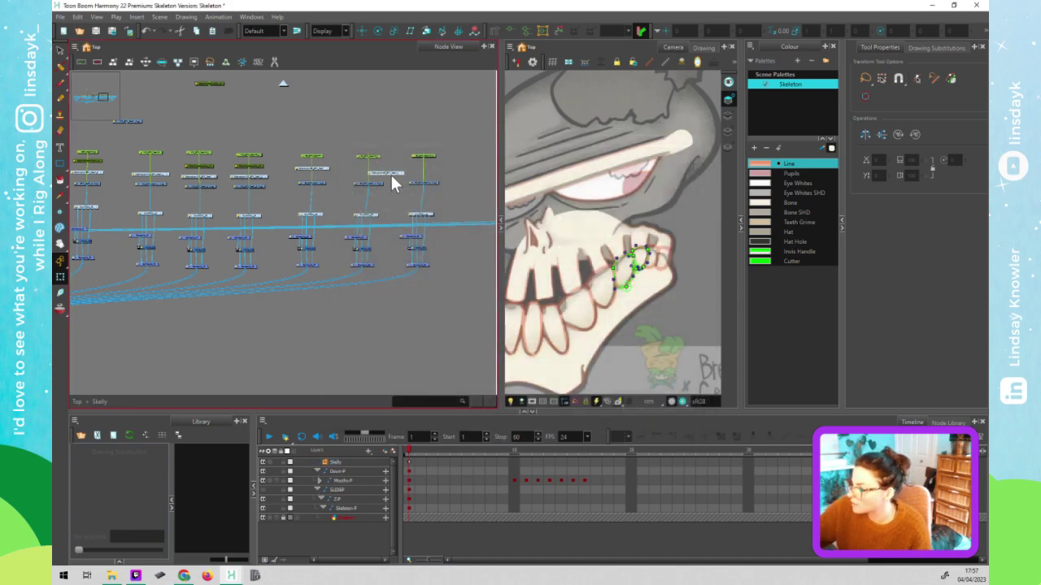
pyautogui.click(378, 172)
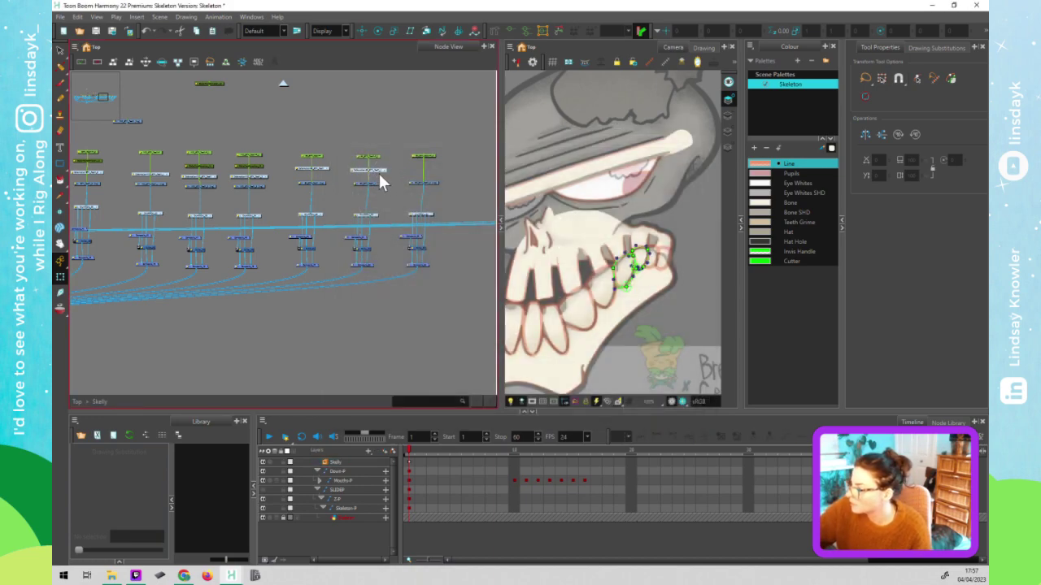
pyautogui.click(364, 195)
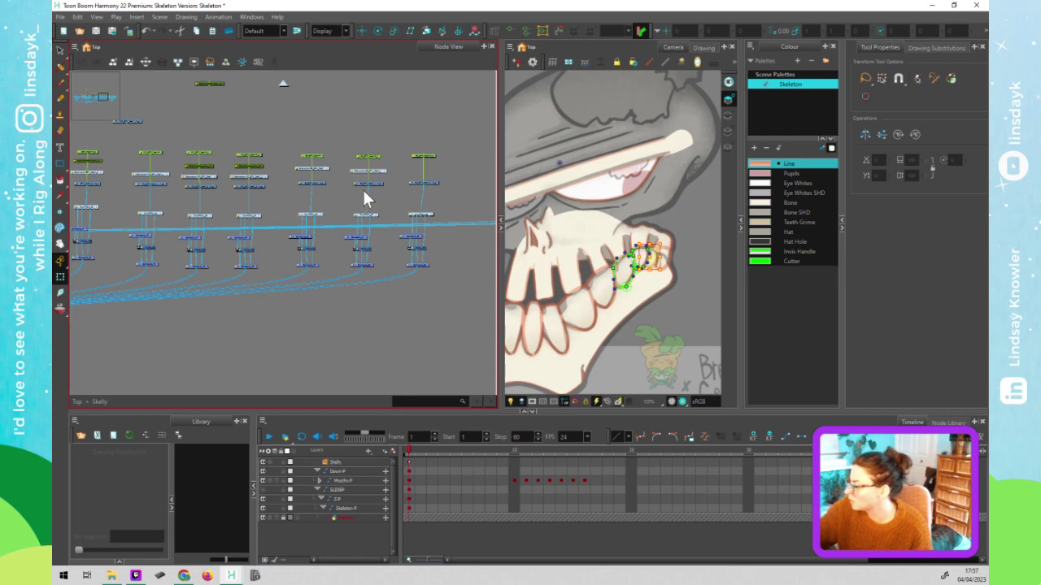
# - Paste another copy of the deformation group between the peg and drawing of the last duplicate tooth
pyautogui.click(400, 169)
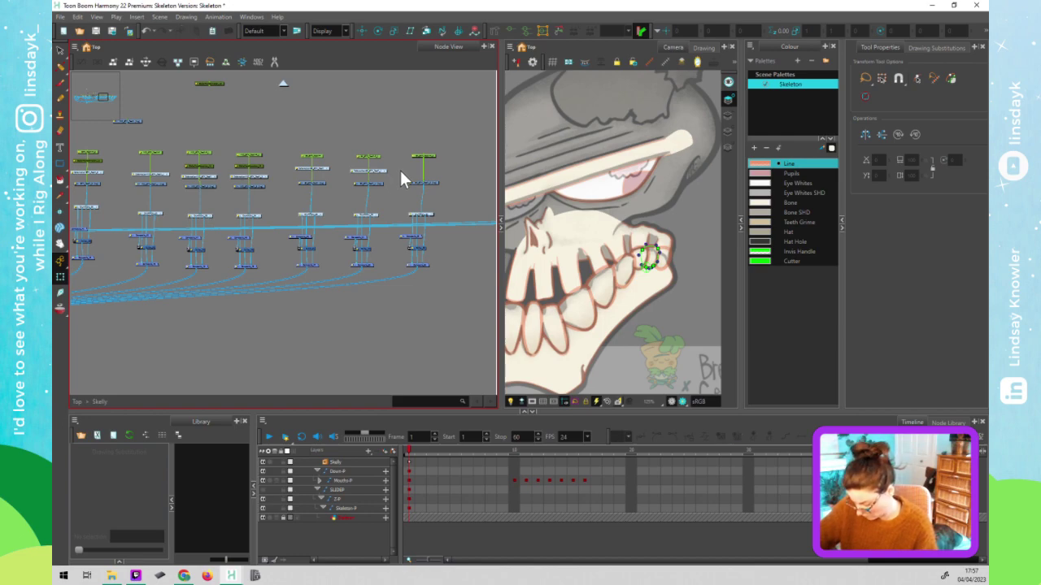
pyautogui.hotkey('ctrl', 'u')
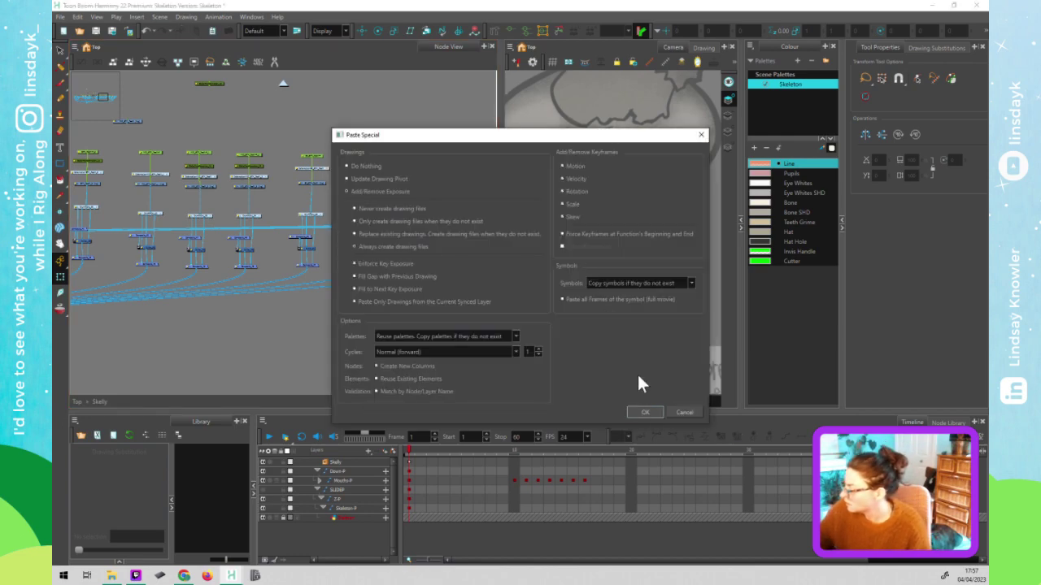
pyautogui.press('Escape')
pyautogui.click(428, 173)
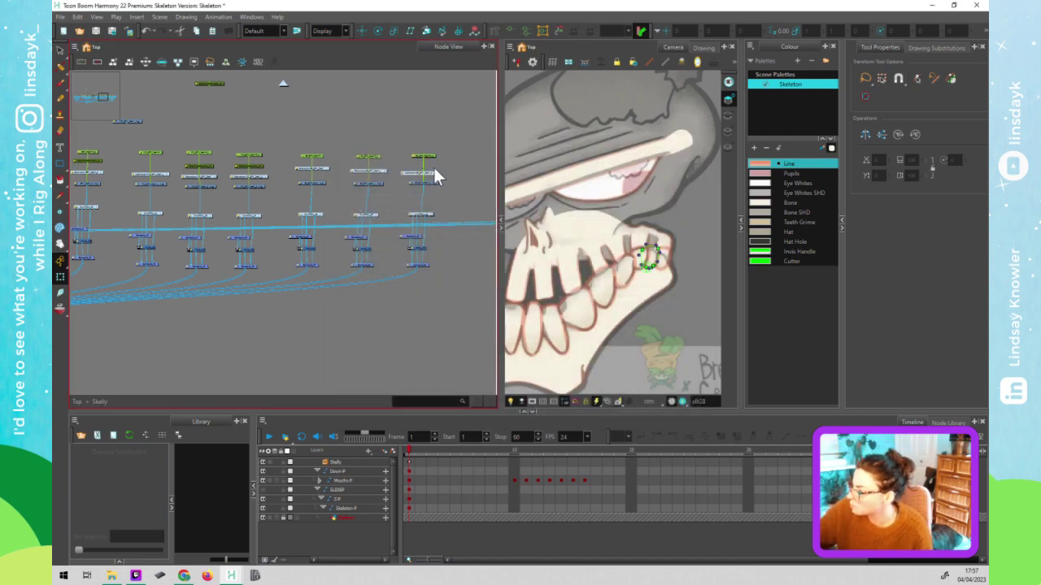
# - Duplicate the spare Static-Transformation node and insert one below the peg of each of the two duplicate back teeth
pyautogui.moveTo(213, 83); pyautogui.dragTo(407, 131)
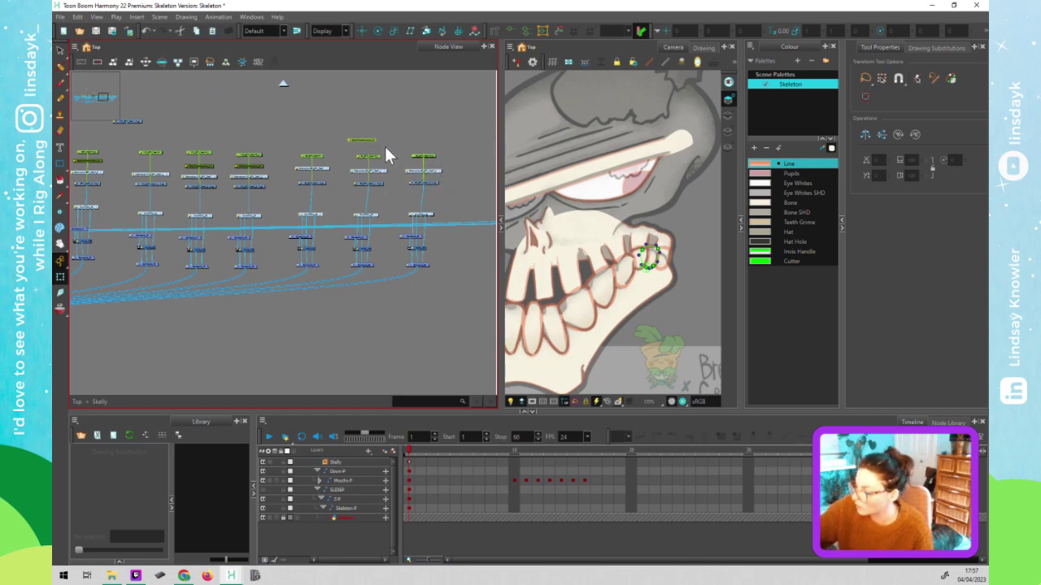
pyautogui.hotkey('ctrl', 'v')
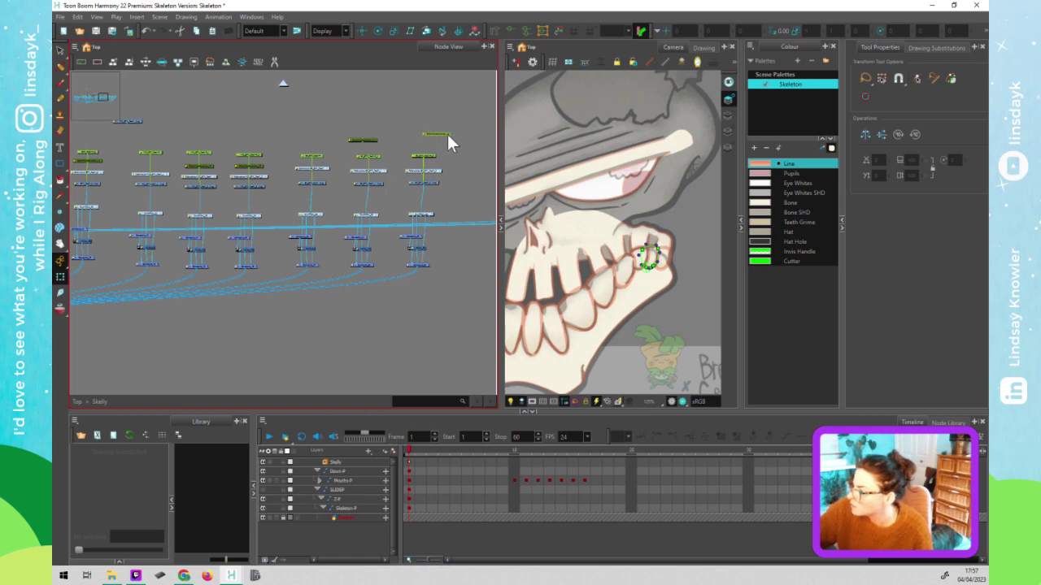
pyautogui.moveTo(435, 153); pyautogui.dragTo(433, 160)
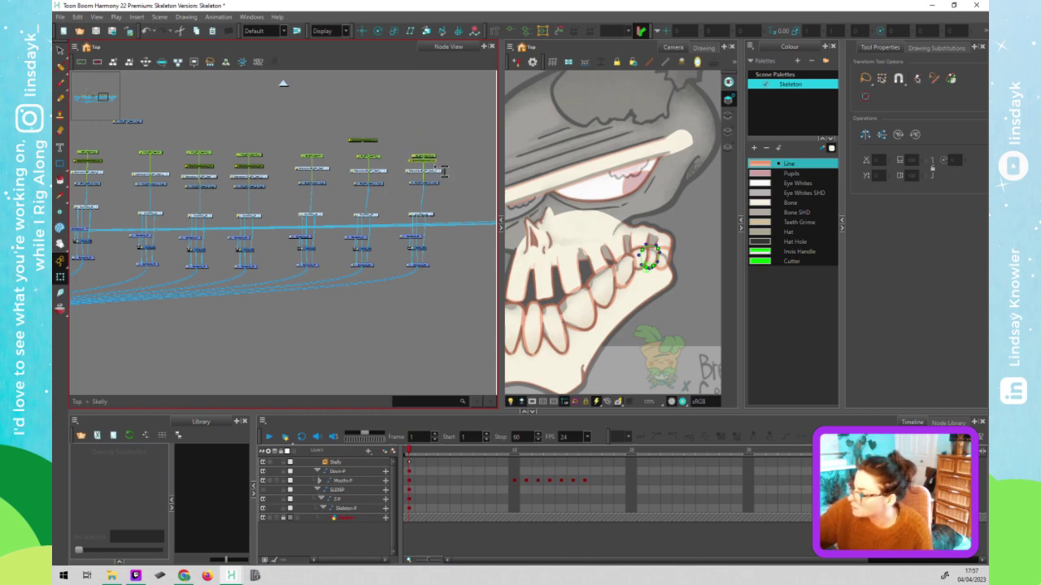
pyautogui.click(374, 140)
pyautogui.click(376, 156)
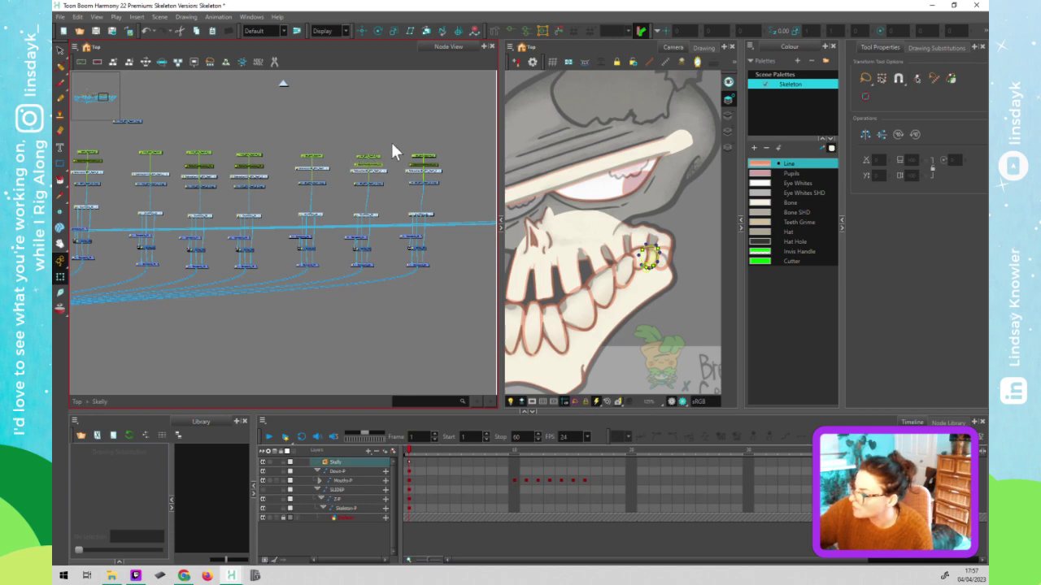
pyautogui.click(364, 143)
pyautogui.moveTo(437, 153); pyautogui.dragTo(445, 162)
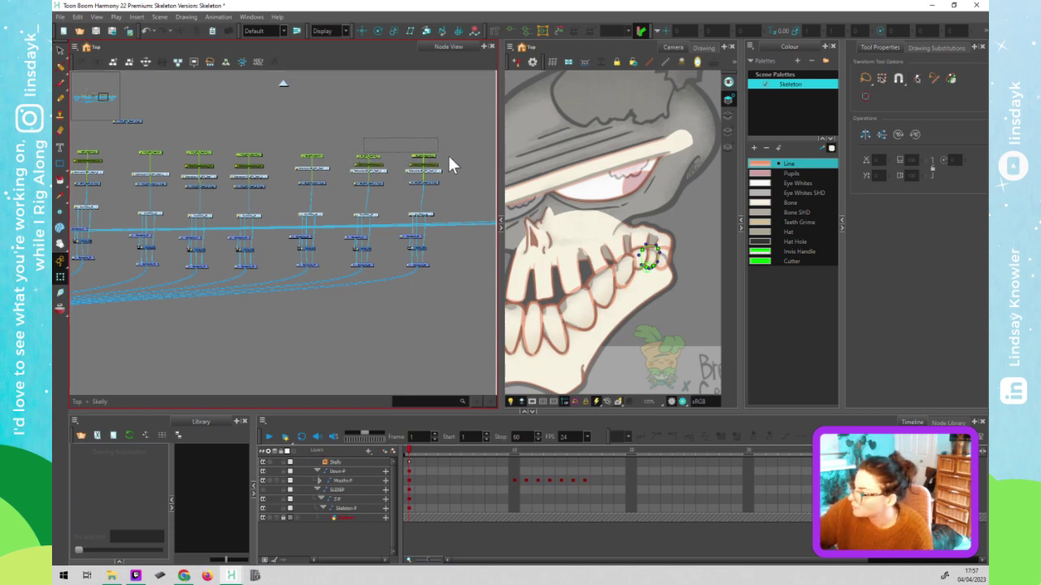
# - Bake the immediate parent's transformation into the Static-Transformation nodes of both duplicate back teeth
pyautogui.doubleClick(419, 170)
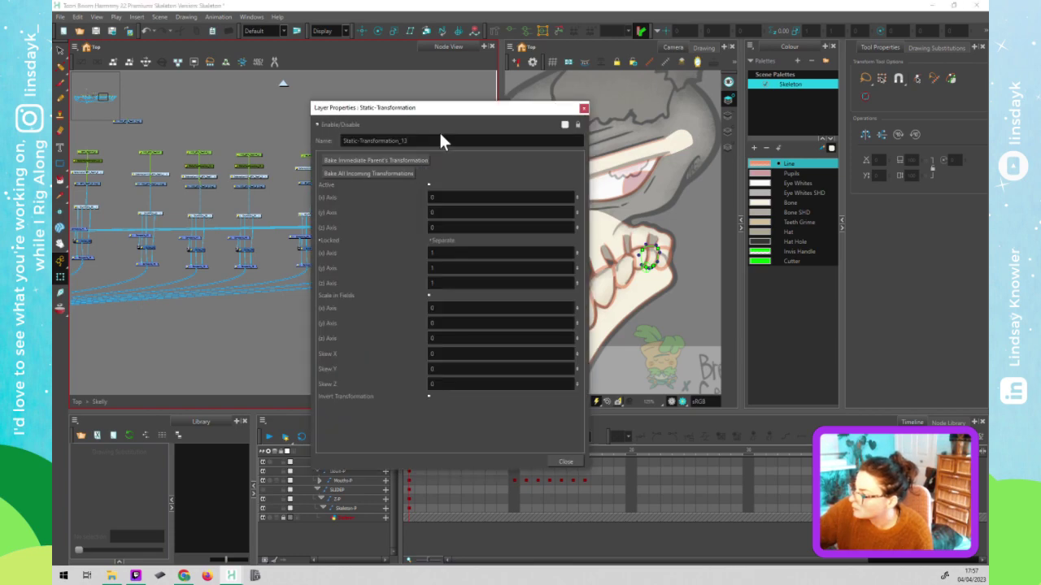
pyautogui.moveTo(514, 111); pyautogui.dragTo(824, 115)
pyautogui.doubleClick(410, 164)
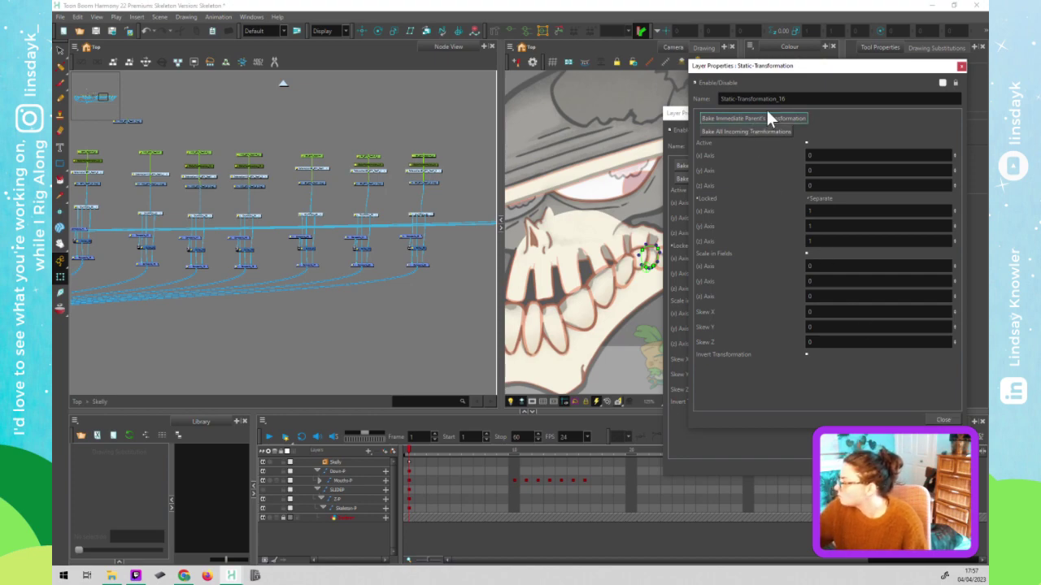
pyautogui.click(943, 419)
pyautogui.click(728, 166)
pyautogui.press('Escape')
# - Set the pivot of the original back tooth's peg at the base of the tooth using the Rotate tool
pyautogui.moveTo(336, 135); pyautogui.dragTo(449, 160)
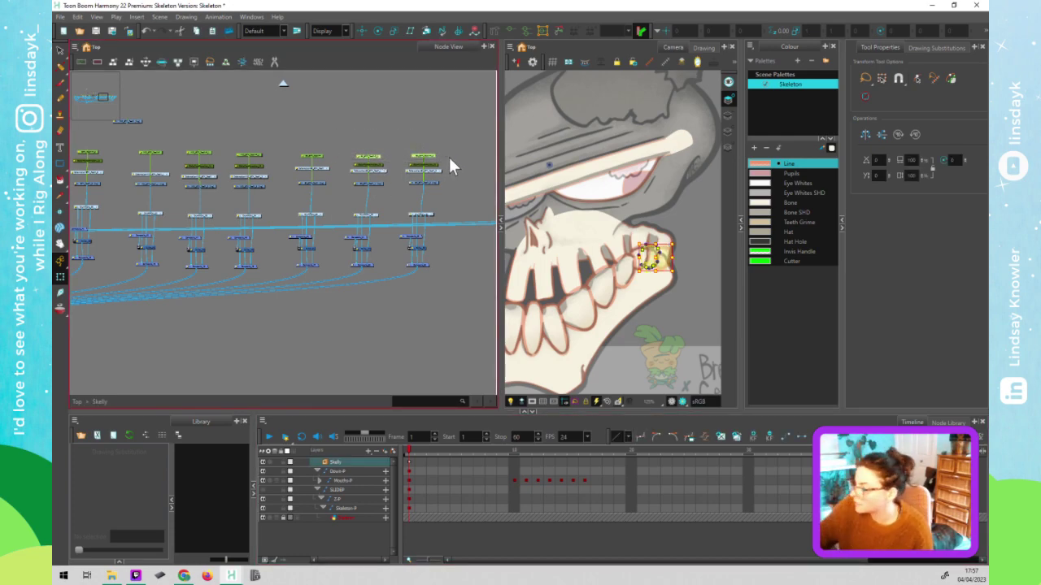
pyautogui.click(322, 153)
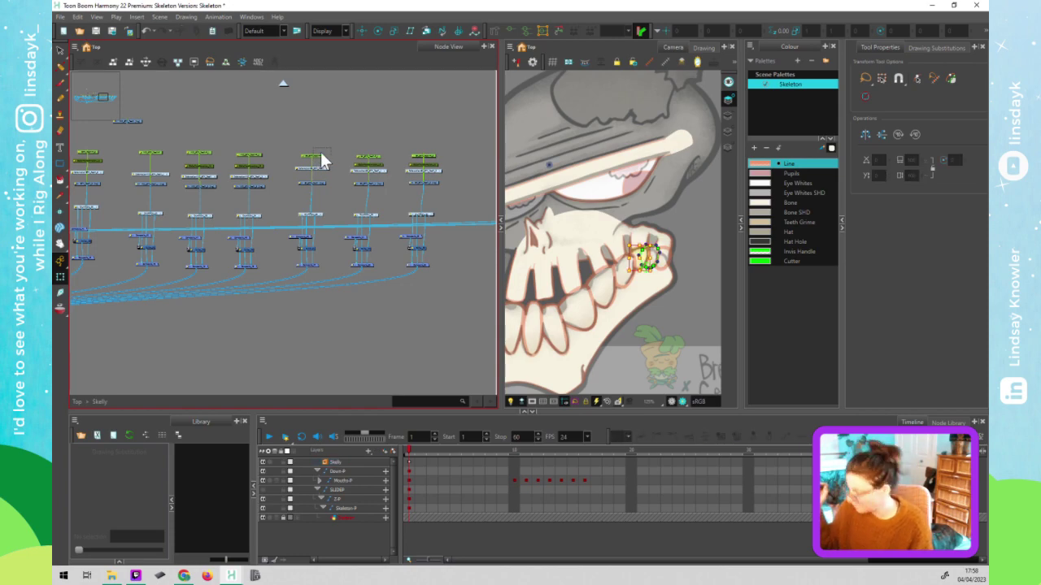
pyautogui.click(383, 28)
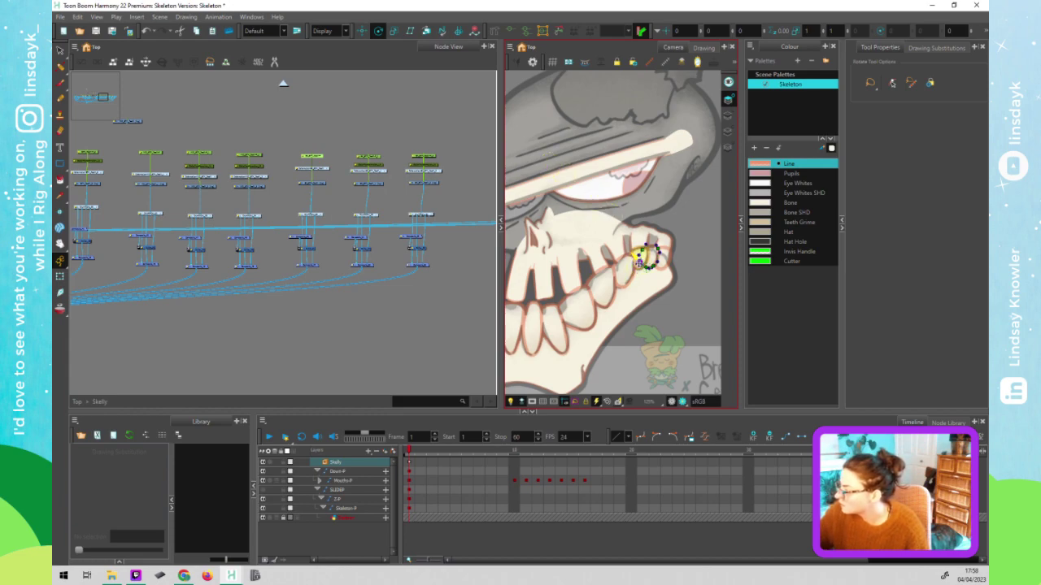
# - Select the middle duplicate tooth's peg and save the scene
pyautogui.click(377, 165)
pyautogui.click(374, 163)
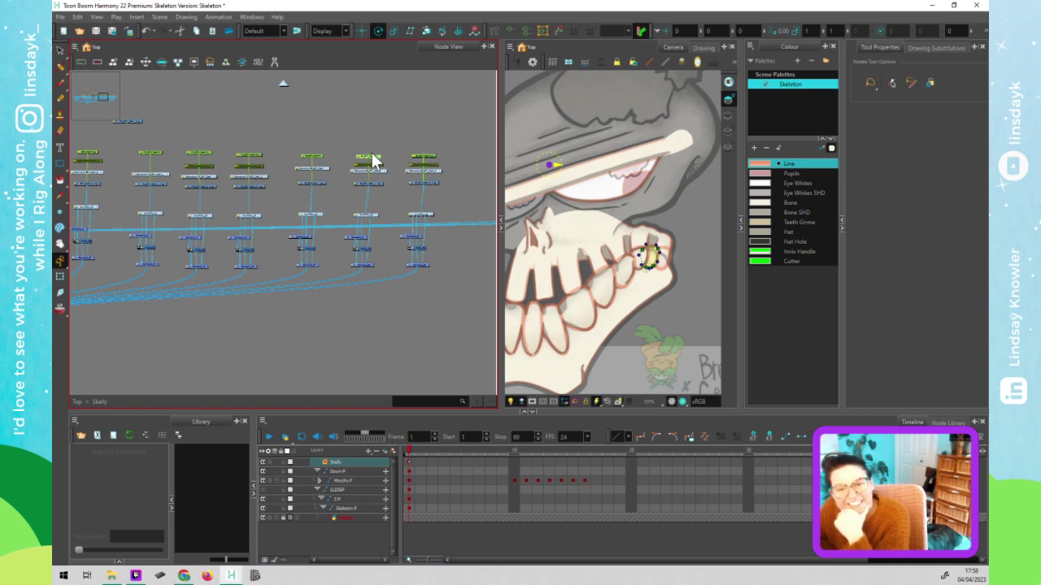
pyautogui.click(686, 294)
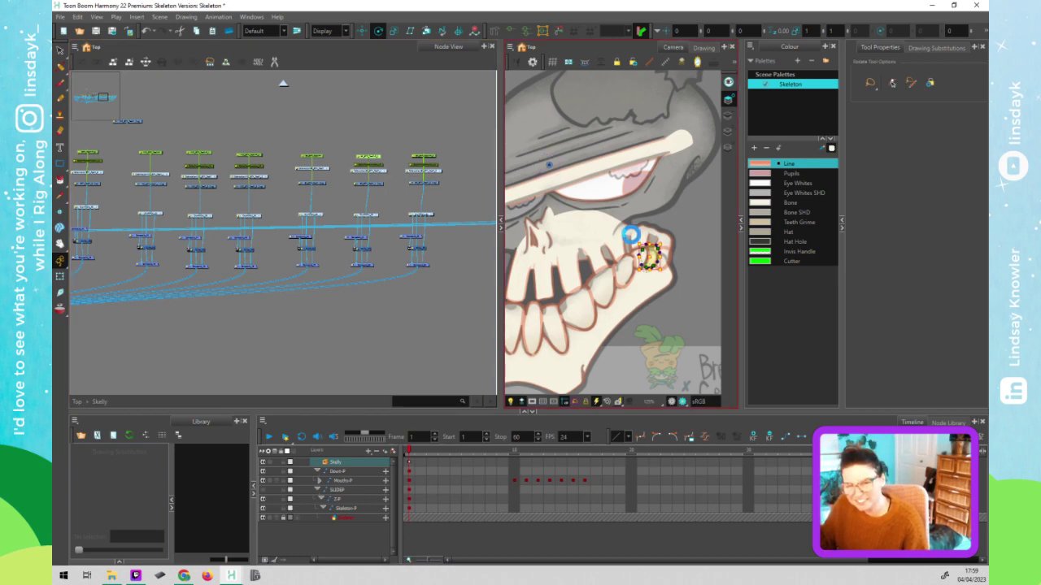
pyautogui.hotkey('ctrl', 's')
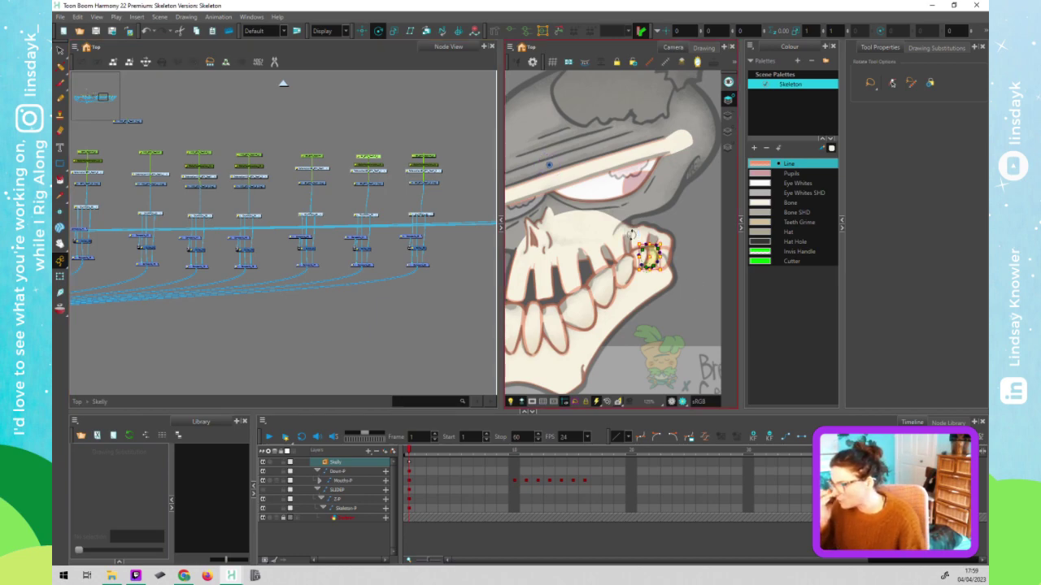
# - Place the peg pivots of the last and middle duplicate teeth at the bases of their teeth
pyautogui.click(426, 155)
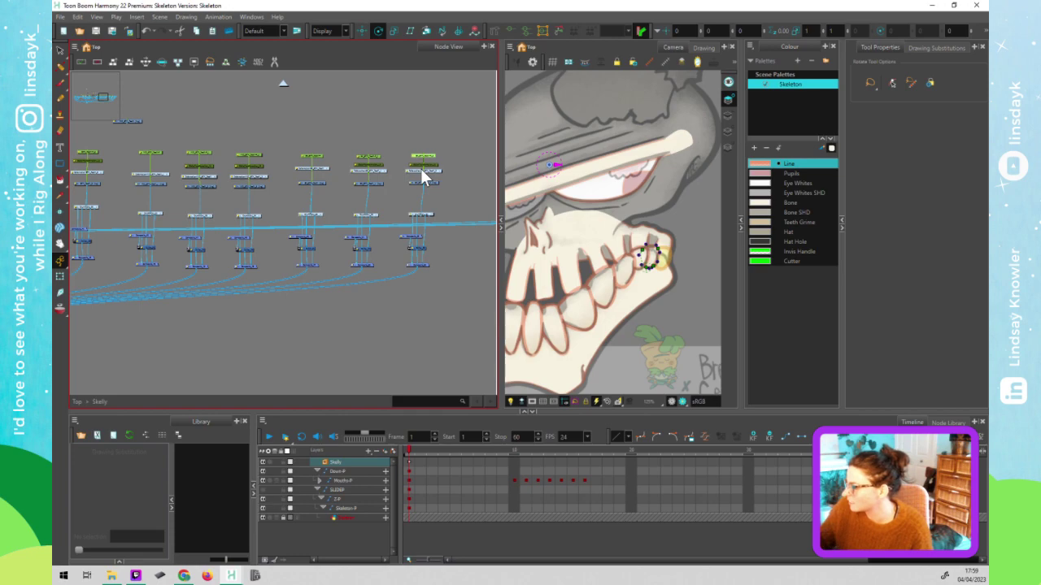
pyautogui.click(549, 165)
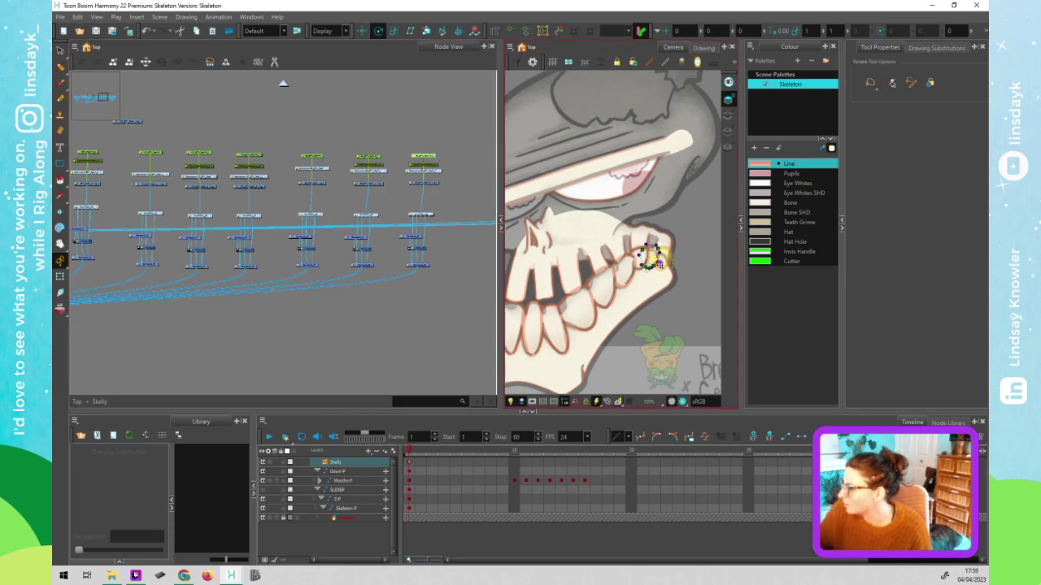
pyautogui.click(376, 148)
pyautogui.click(552, 166)
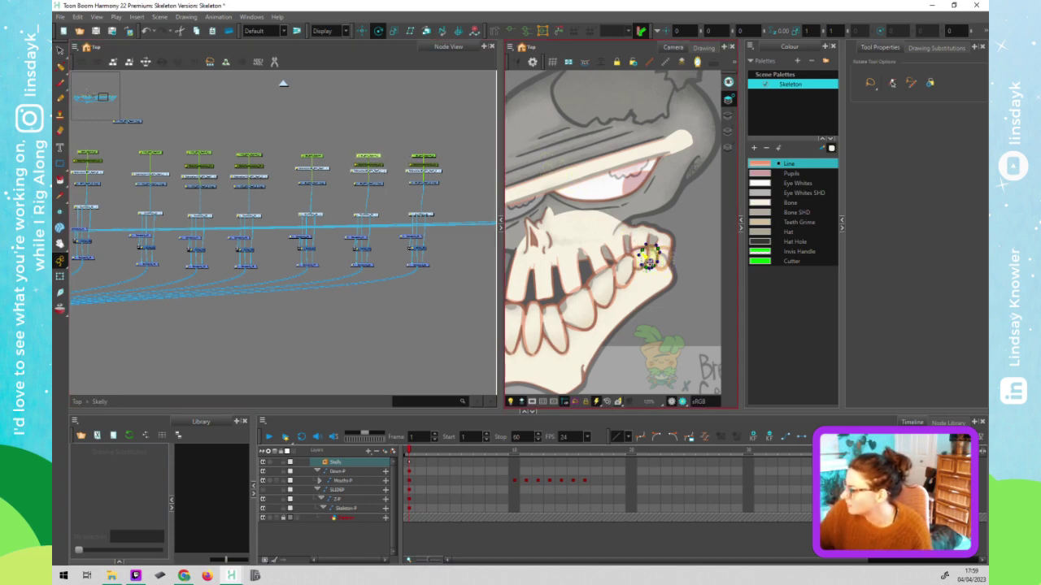
# - Move the pivot of the first back lower tooth's peg to the base of the tooth with the Rotate tool
pyautogui.click(344, 169)
pyautogui.click(510, 217)
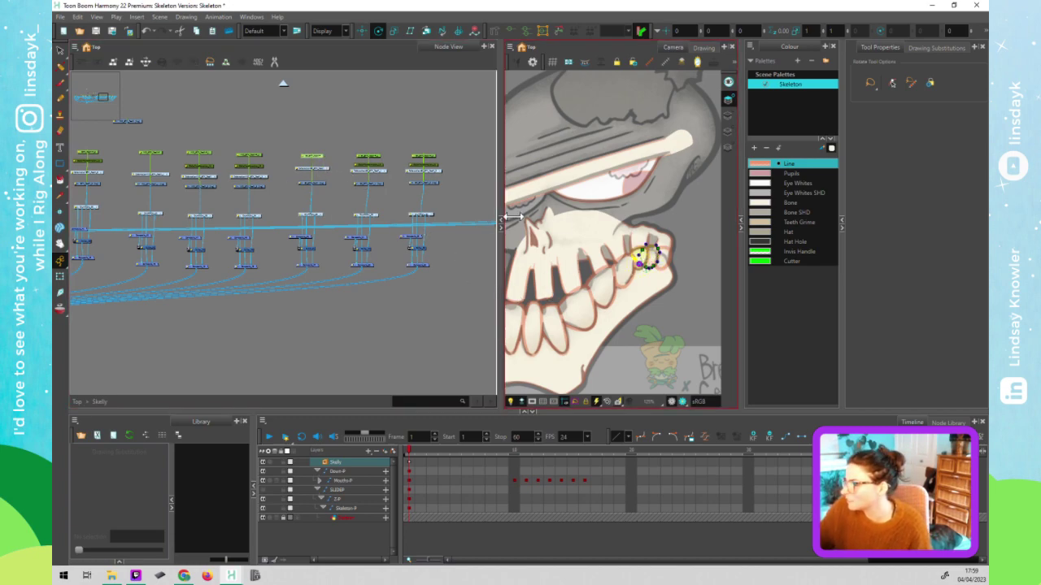
pyautogui.scroll(5, 655, 288)
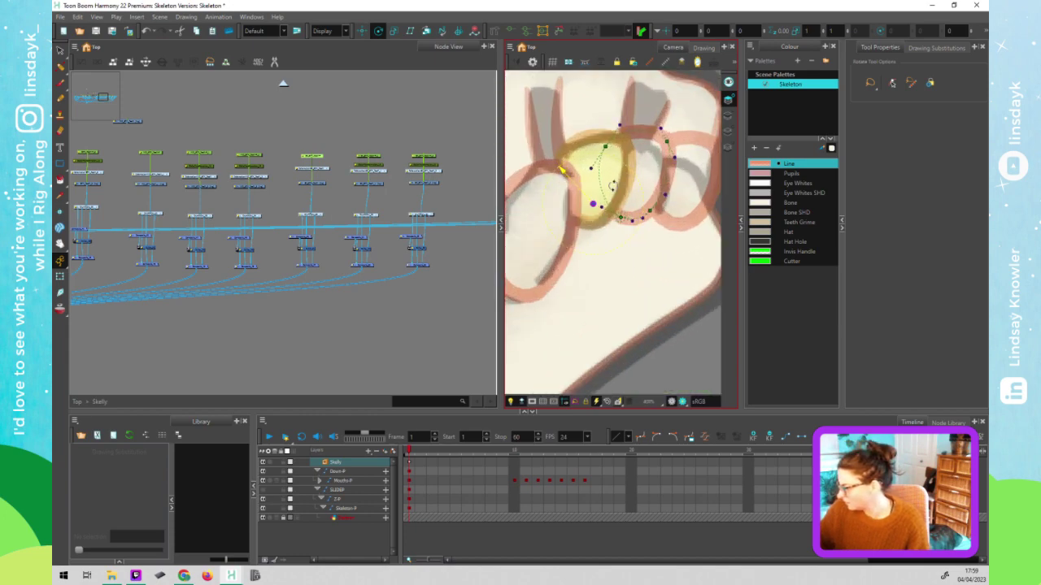
pyautogui.moveTo(593, 204); pyautogui.dragTo(594, 213)
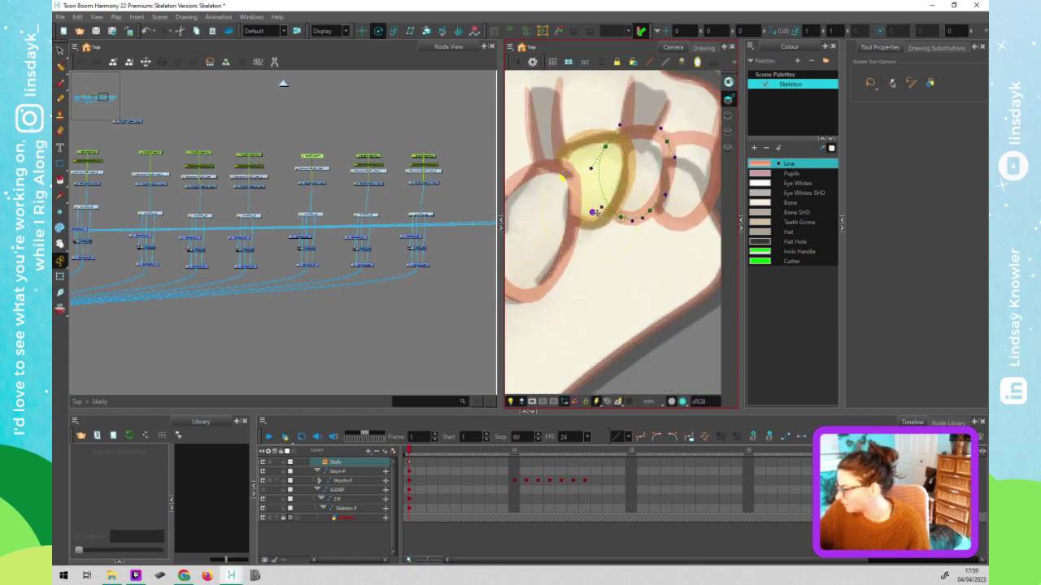
# - Place the peg pivots of the middle and last back lower teeth at the bases of their teeth
pyautogui.click(372, 163)
pyautogui.click(633, 205)
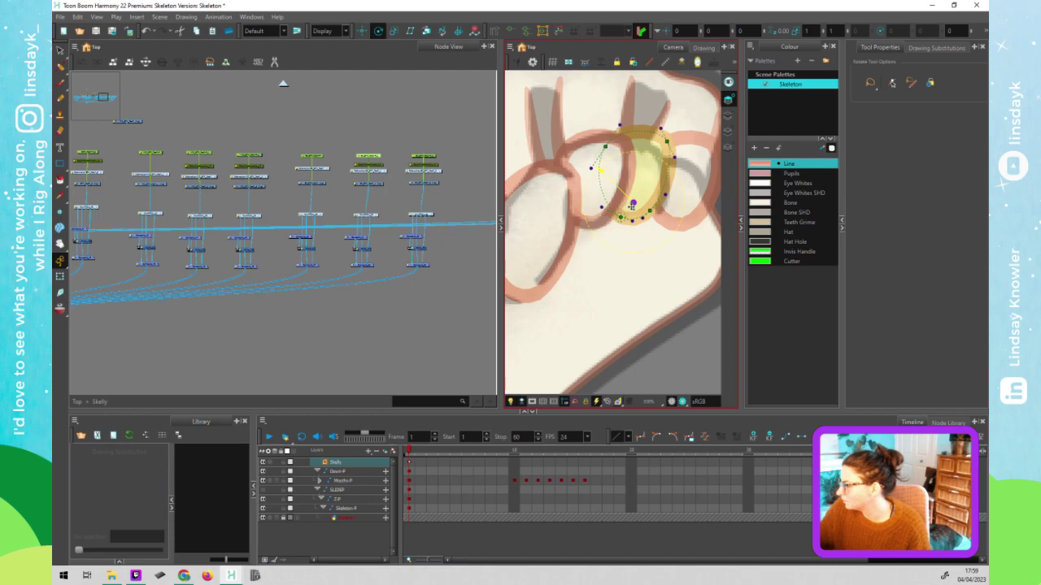
pyautogui.click(434, 163)
pyautogui.click(679, 214)
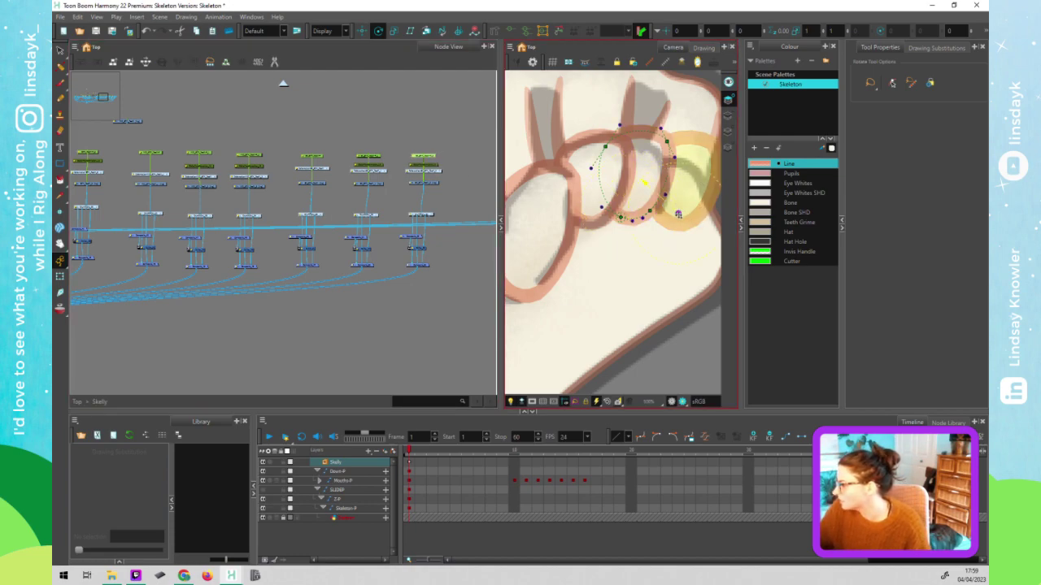
pyautogui.click(462, 195)
pyautogui.click(674, 213)
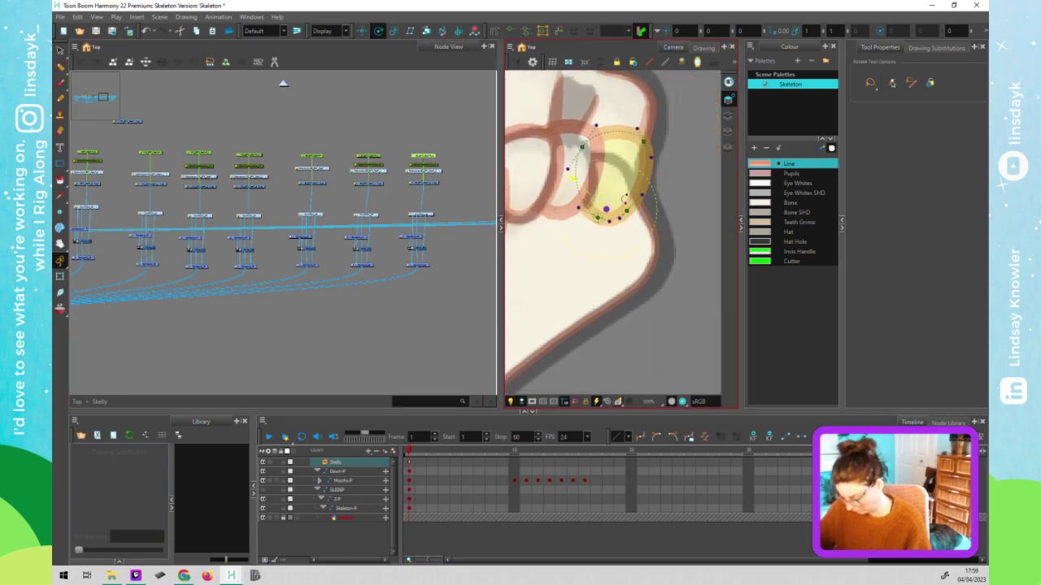
# - Reshape the last back lower tooth with the Transform tool by pulling its upper deformer points in to make it smaller
pyautogui.hotkey('shift', 't')
pyautogui.click(666, 108)
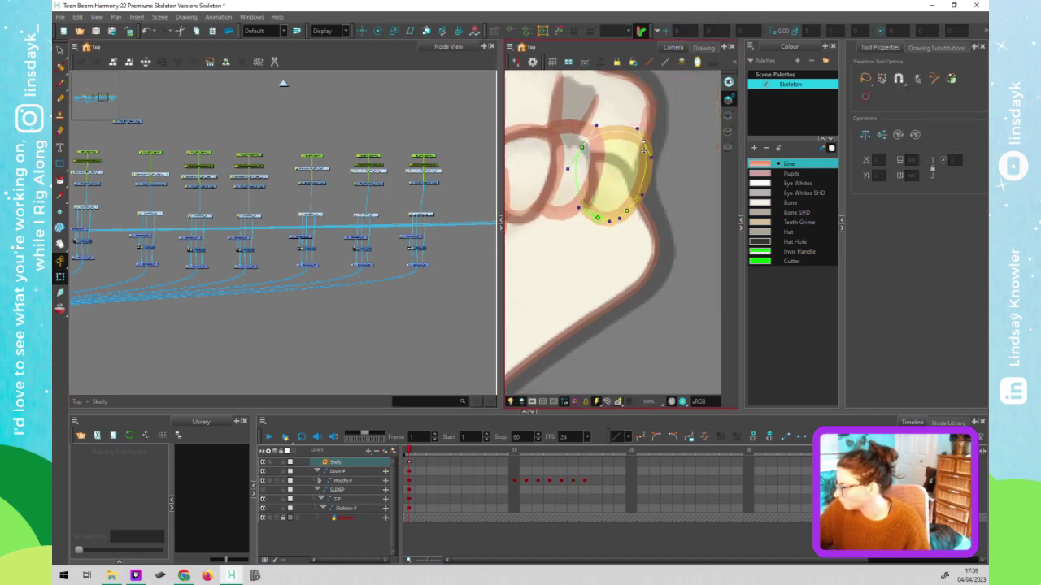
pyautogui.moveTo(643, 148); pyautogui.dragTo(636, 191)
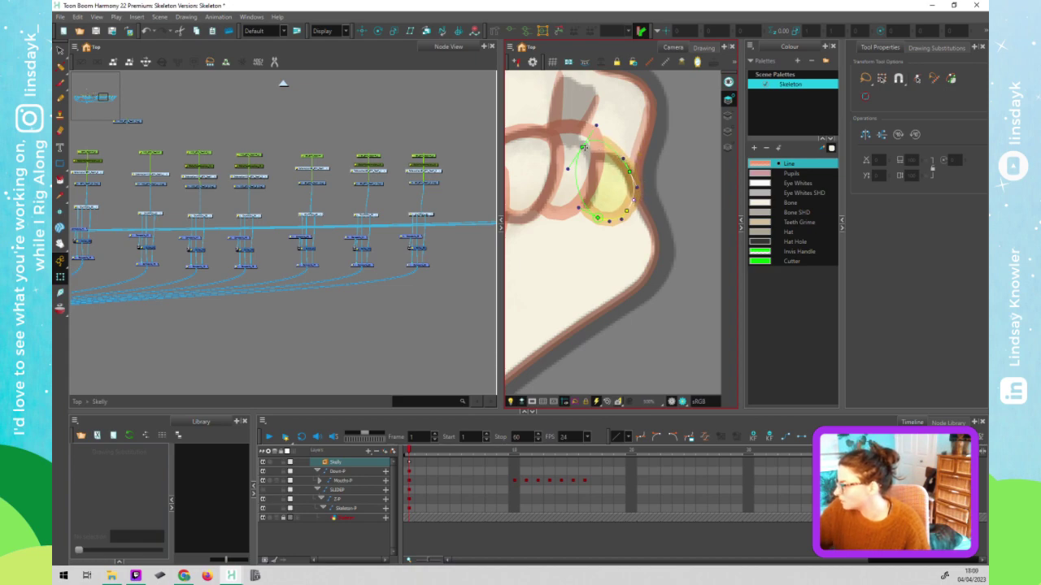
pyautogui.moveTo(583, 147); pyautogui.dragTo(592, 136)
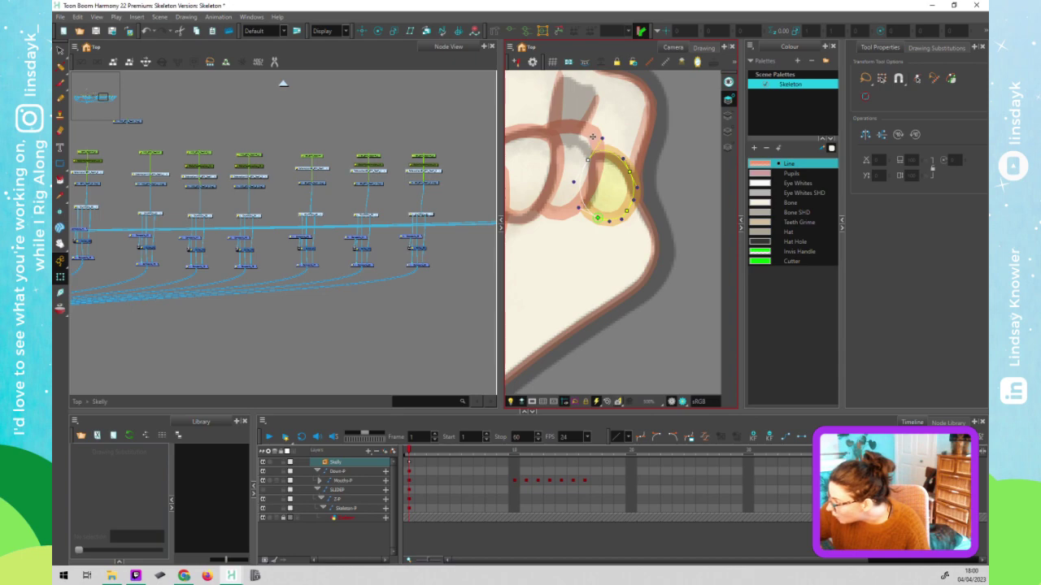
# - Lower the upper deformer points of the middle back lower tooth to shorten it, and save the scene
pyautogui.click(581, 105)
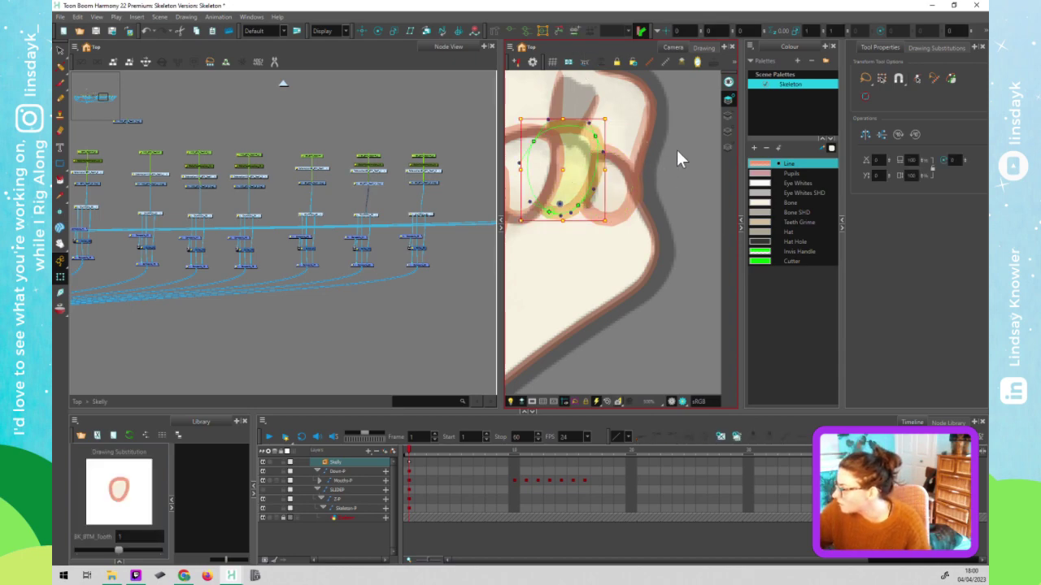
pyautogui.click(596, 137)
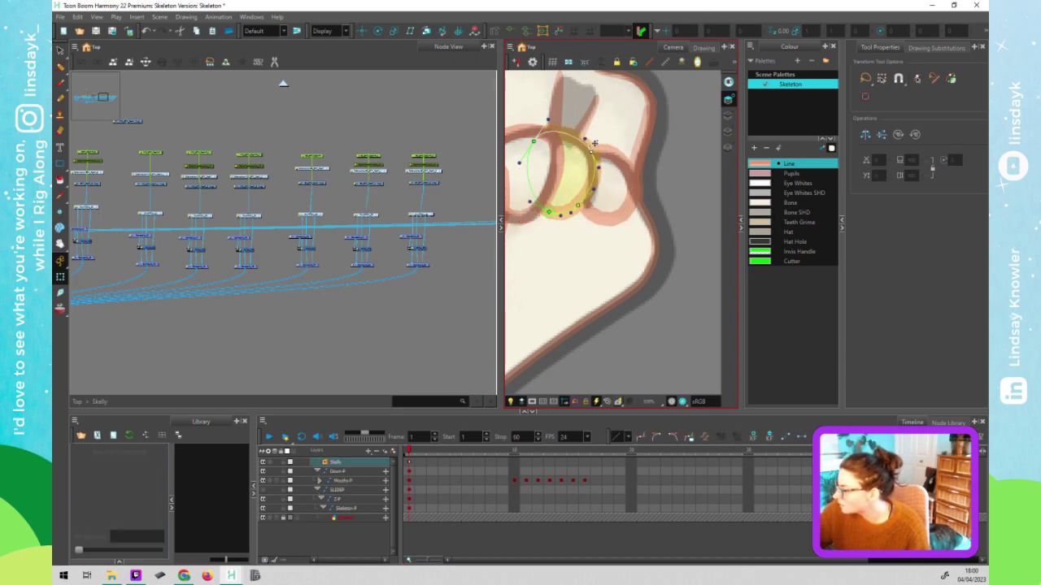
pyautogui.moveTo(541, 144); pyautogui.dragTo(532, 151)
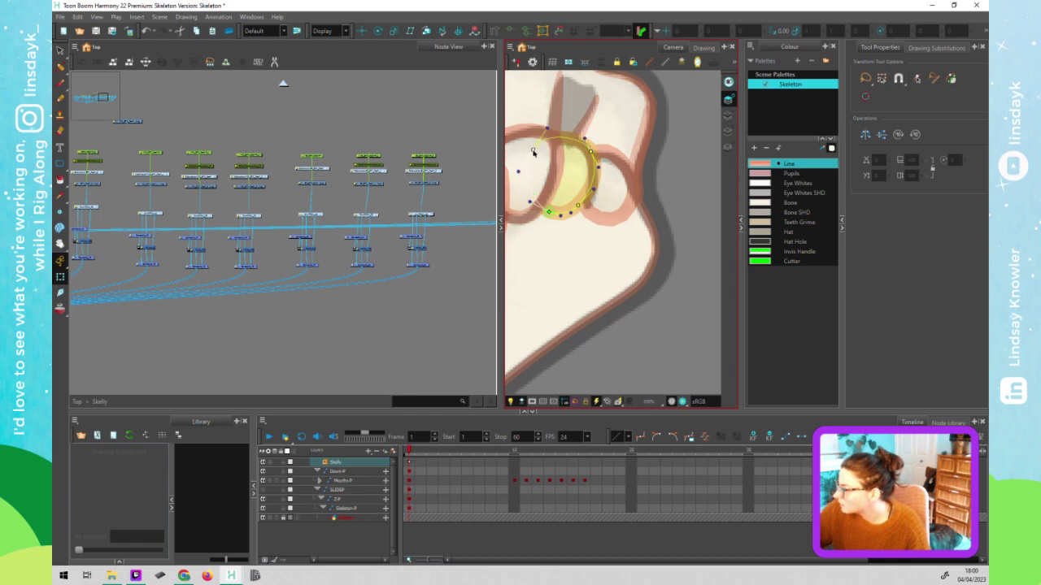
pyautogui.click(661, 303)
pyautogui.scroll(-5, 655, 294)
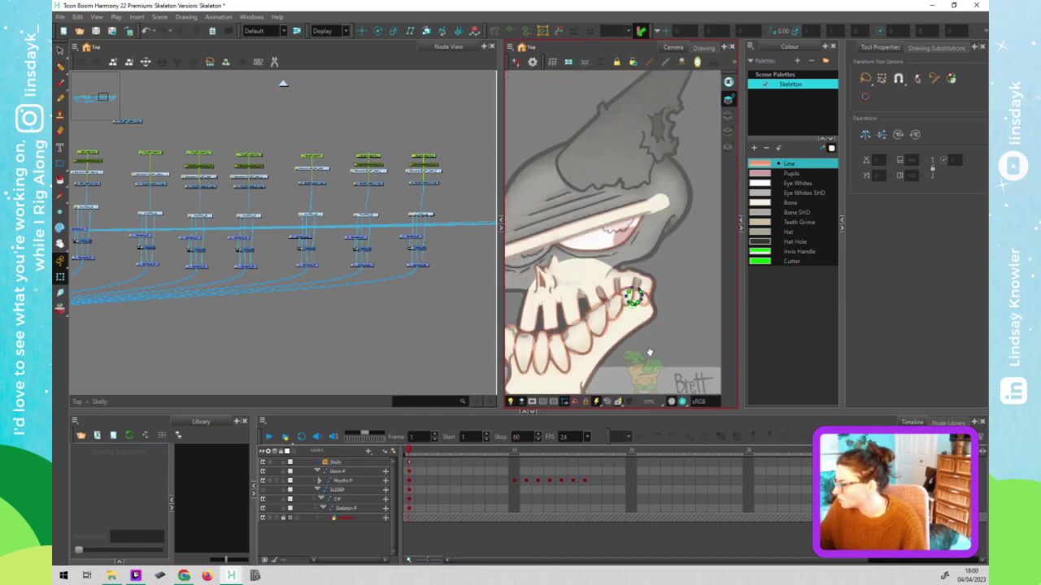
pyautogui.moveTo(650, 352); pyautogui.dragTo(656, 292)
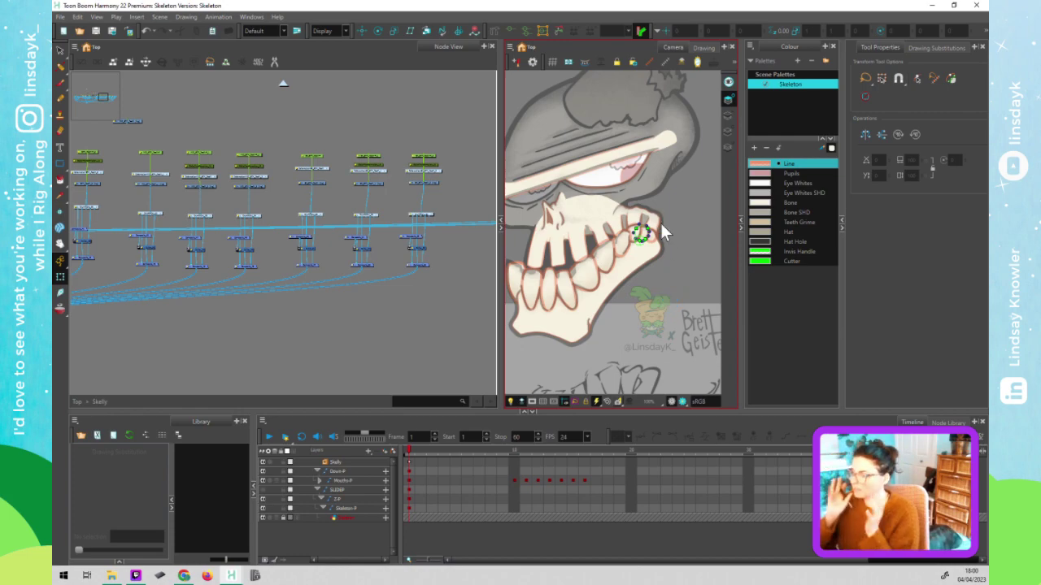
pyautogui.click(431, 348)
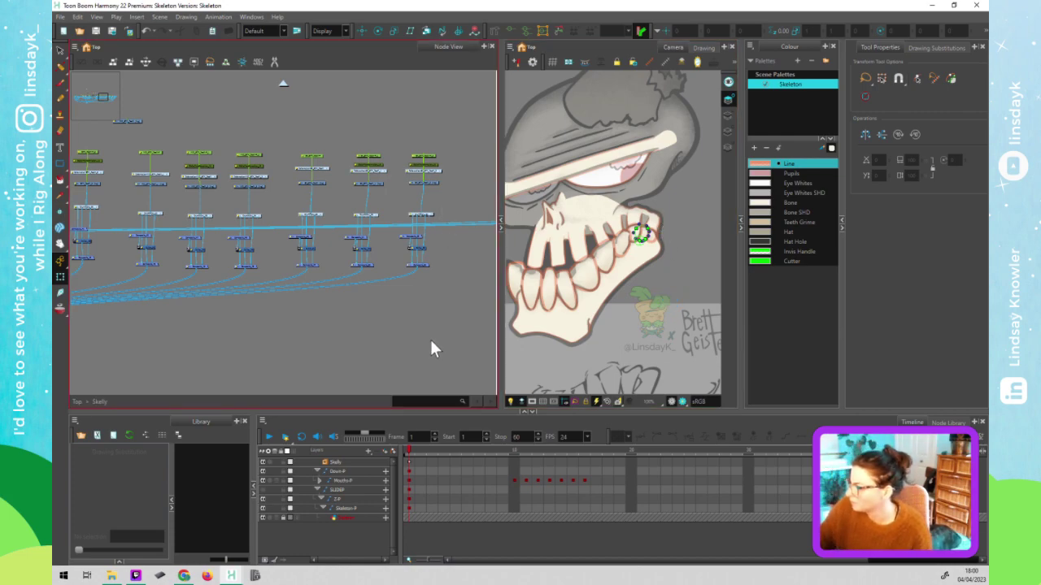
# - Duplicate the composite and cutter nodes under the Top Jaw and place the copy beneath the BTM Jaw
pyautogui.scroll(-2, 678, 295)
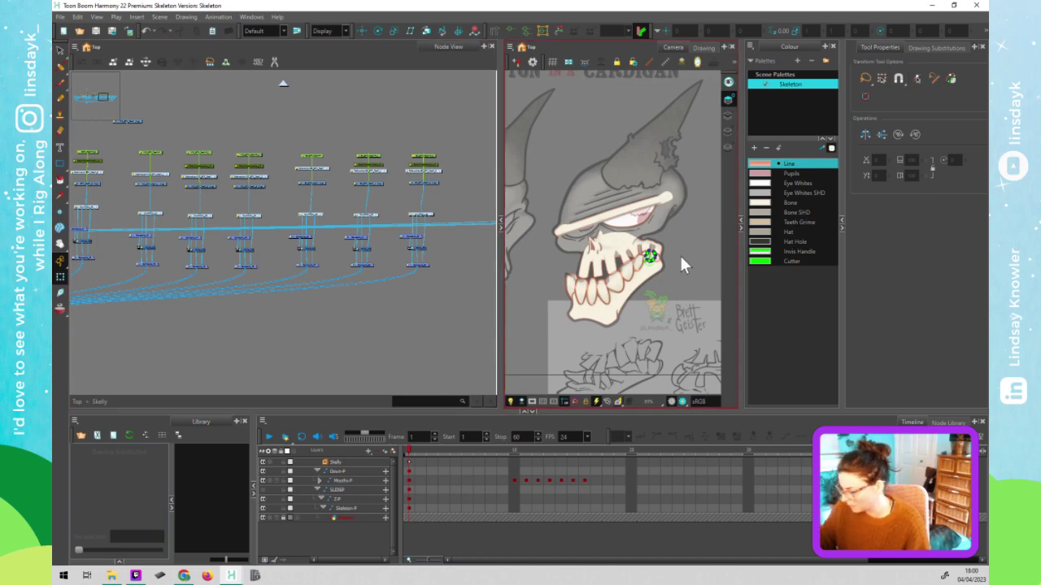
pyautogui.click(332, 462)
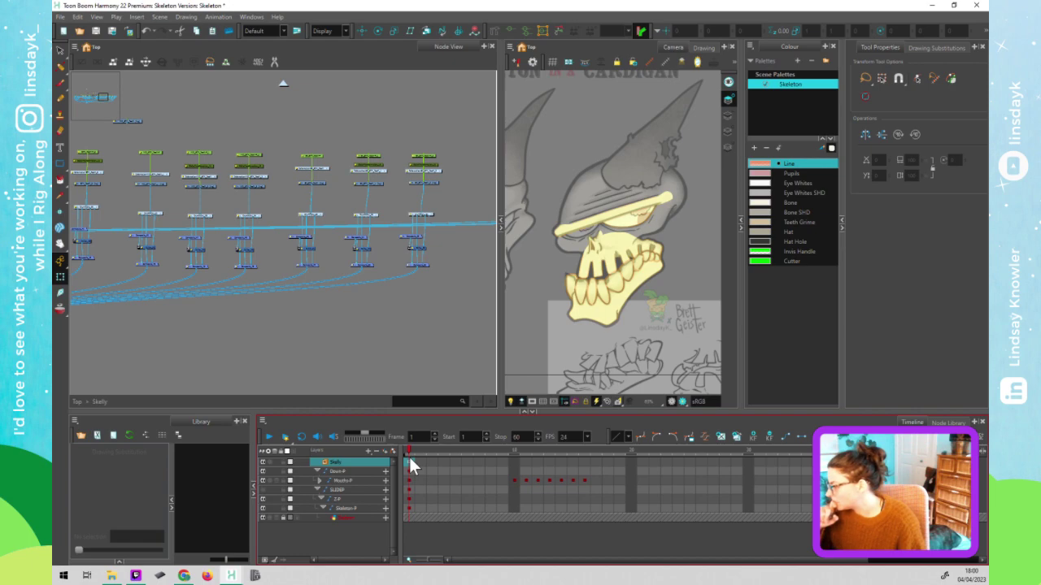
pyautogui.click(343, 344)
pyautogui.scroll(-2, 338, 343)
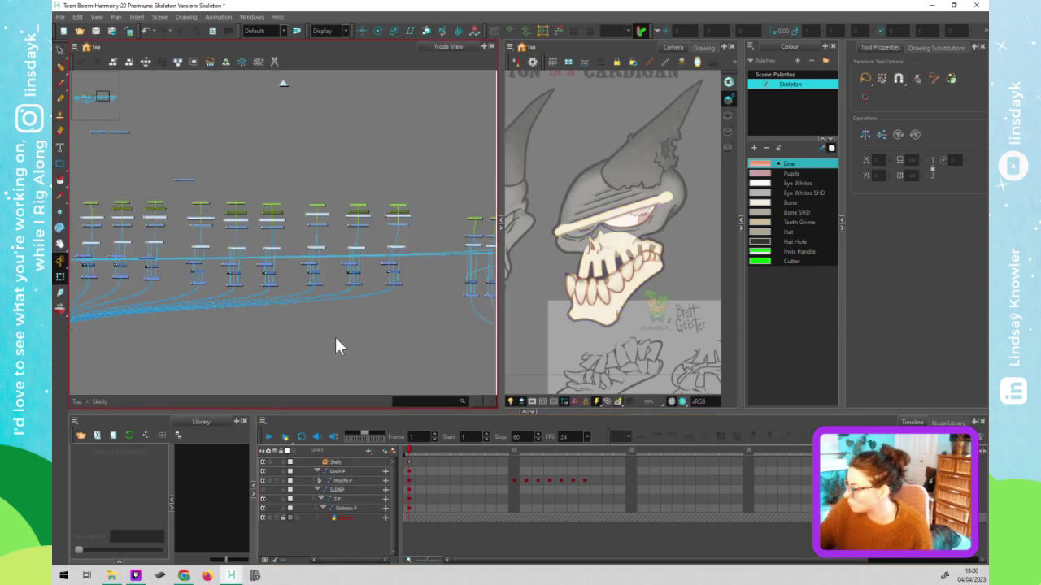
pyautogui.moveTo(327, 349); pyautogui.dragTo(375, 272)
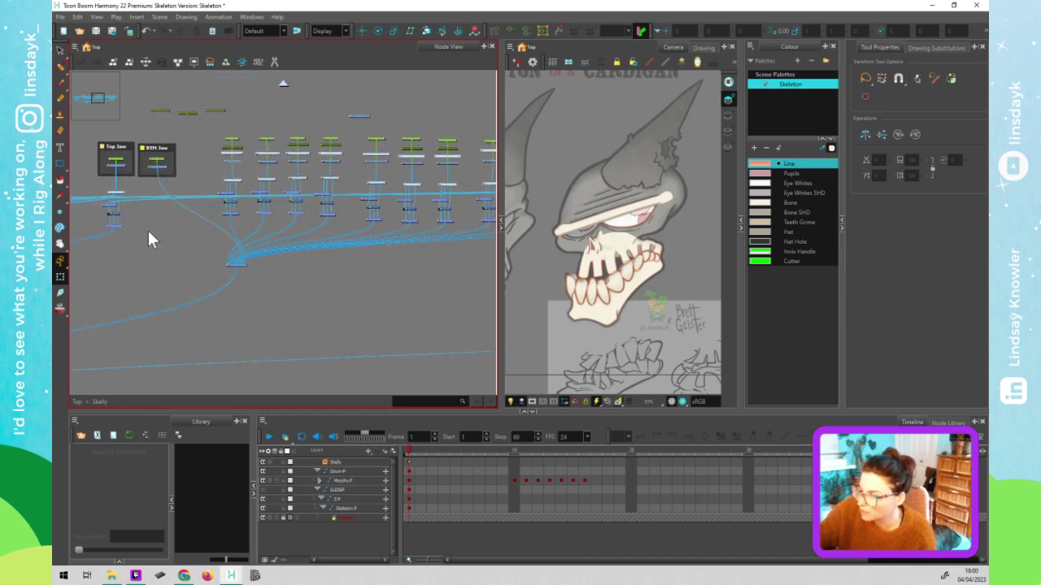
pyautogui.moveTo(133, 189); pyautogui.dragTo(93, 242)
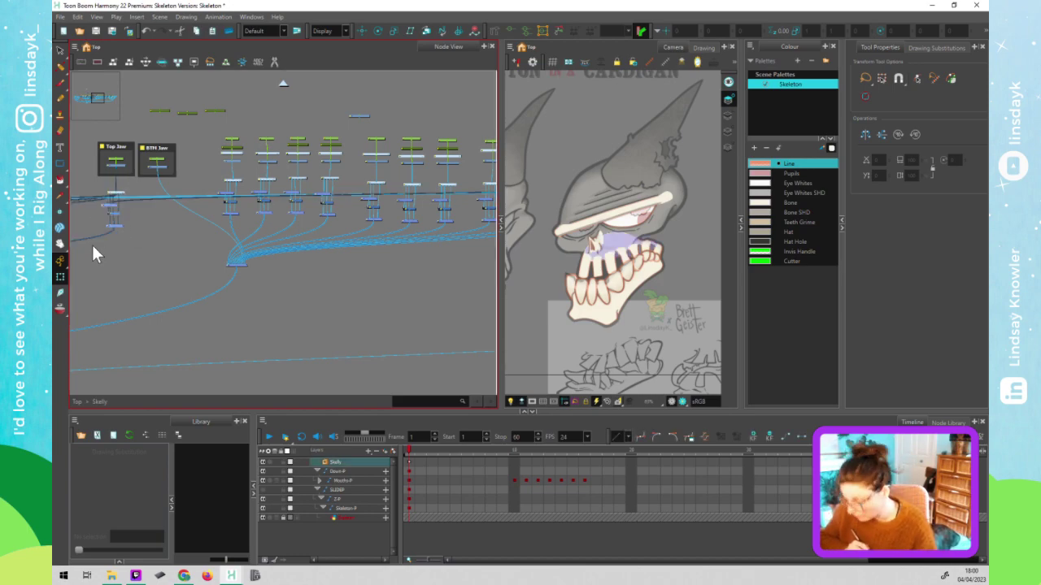
pyautogui.hotkey('ctrl', 'v')
pyautogui.moveTo(109, 246); pyautogui.dragTo(164, 195)
# - Route the bottom jaw drawing through the copied nodes into Composite_20 and delete the jaw's direct link to Composite_20
pyautogui.click(159, 172)
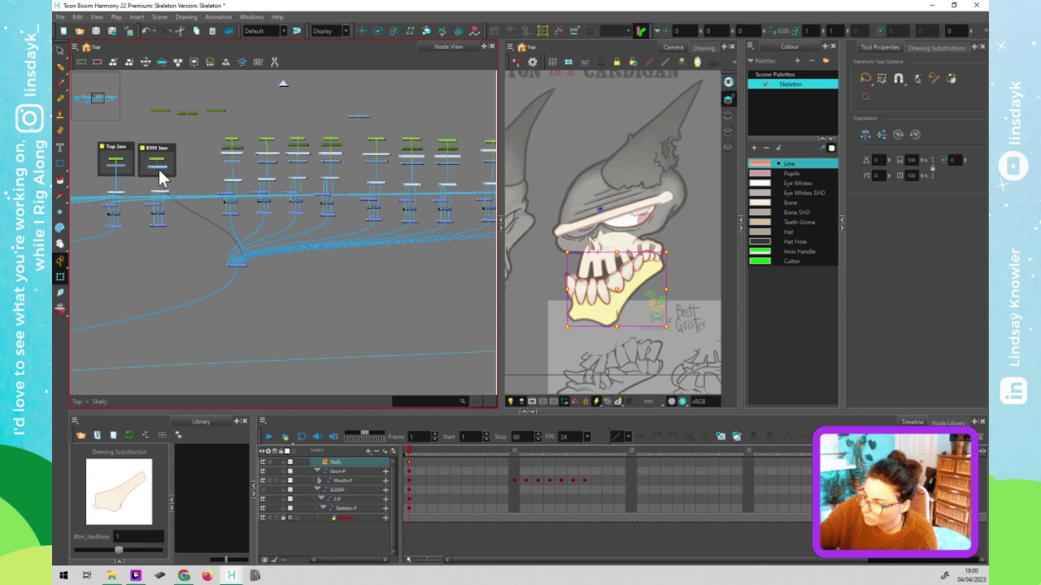
pyautogui.hotkey('ctrl', 'z')
pyautogui.hotkey('ctrl', 'shift', 'z')
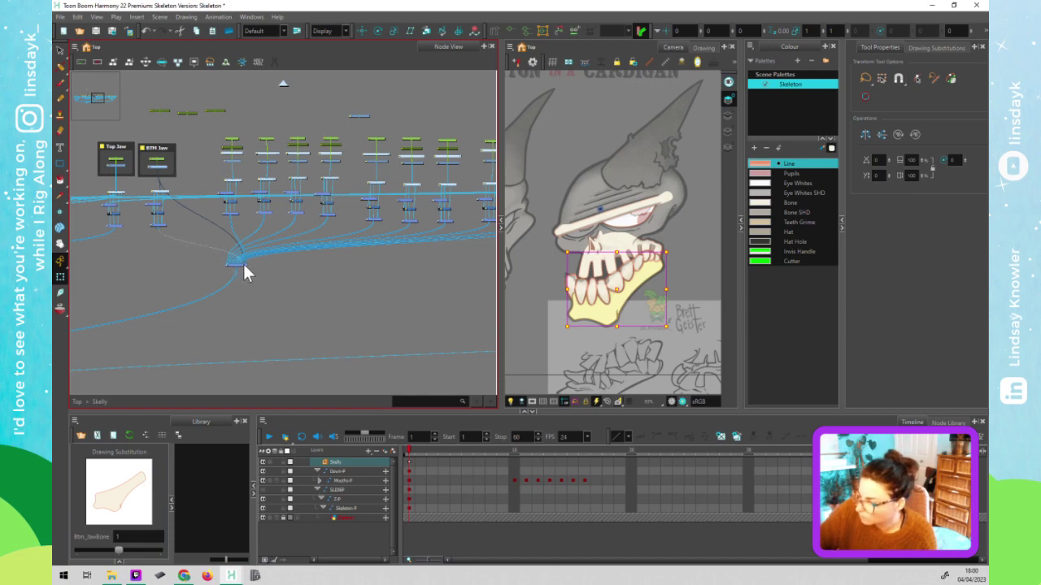
pyautogui.scroll(5, 249, 262)
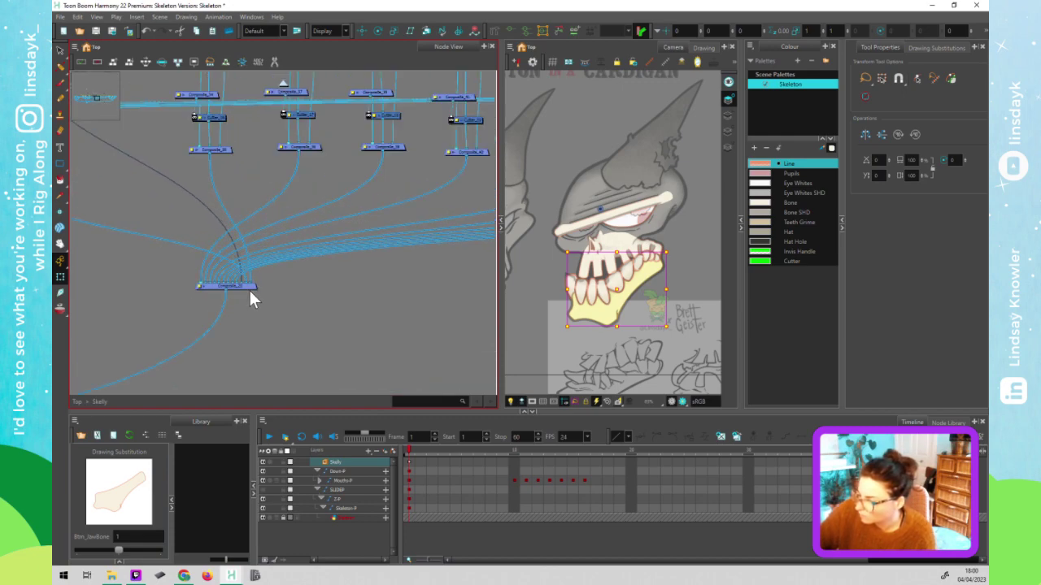
pyautogui.scroll(2, 239, 288)
pyautogui.click(213, 171)
pyautogui.press('Delete')
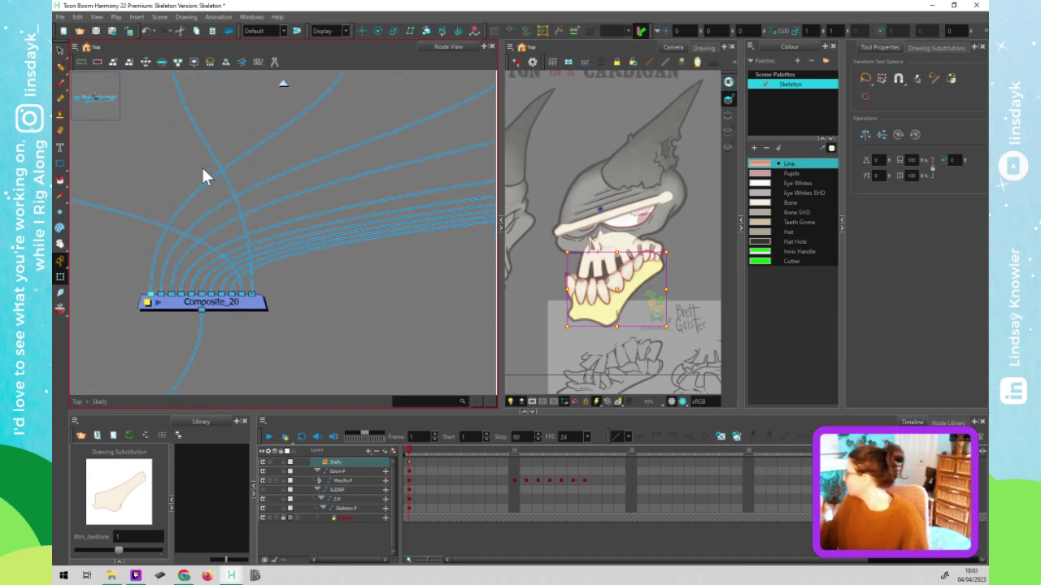
# - Connect the copied node below the BTM Jaw to the composites of the four front lower teeth and the first back lower tooth
pyautogui.scroll(-5, 204, 174)
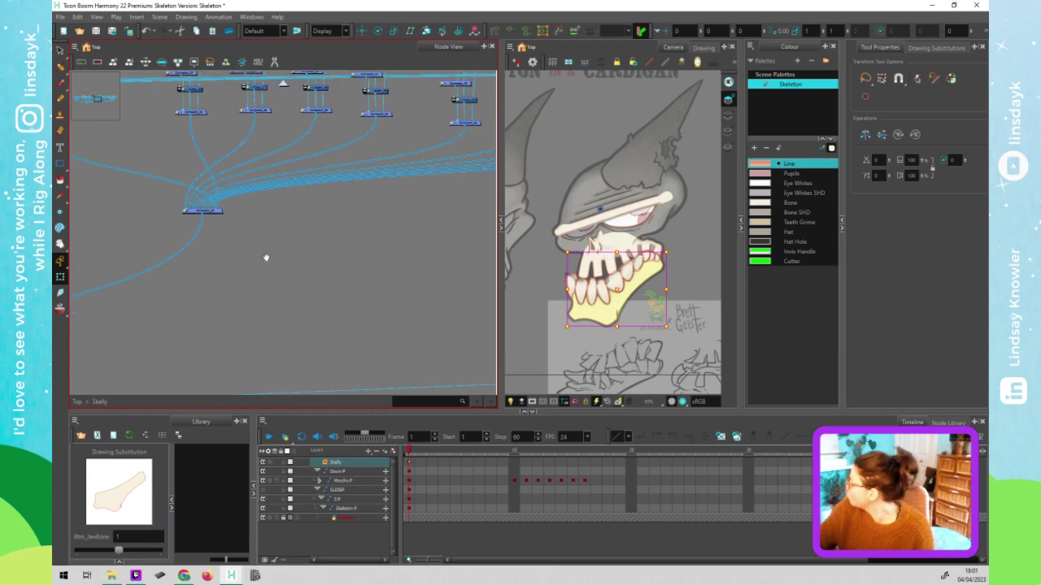
pyautogui.scroll(-2, 285, 244)
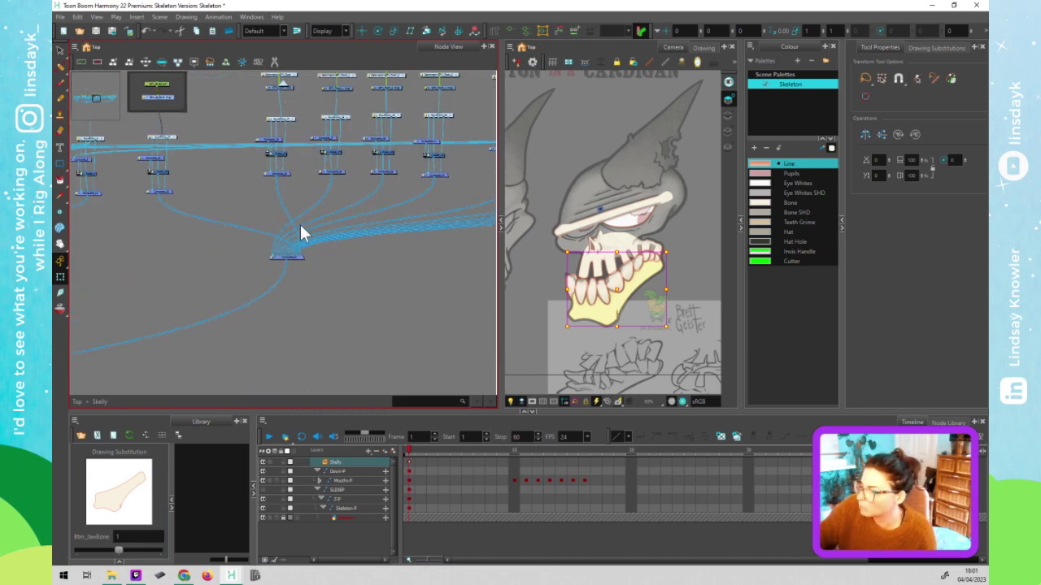
pyautogui.scroll(-1, 358, 277)
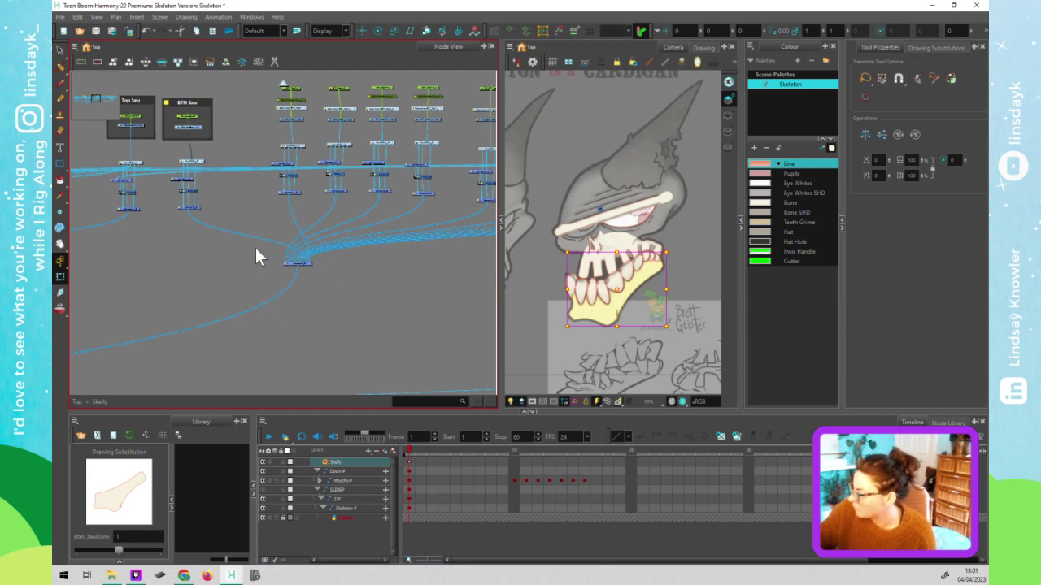
pyautogui.moveTo(278, 180); pyautogui.dragTo(331, 160)
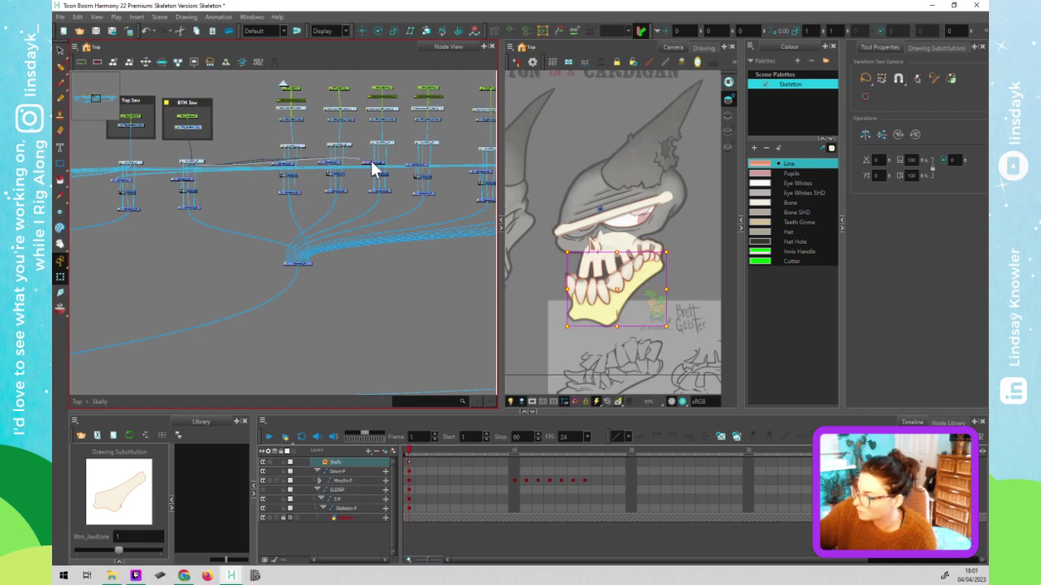
pyautogui.click(193, 169)
pyautogui.moveTo(192, 173); pyautogui.dragTo(419, 172)
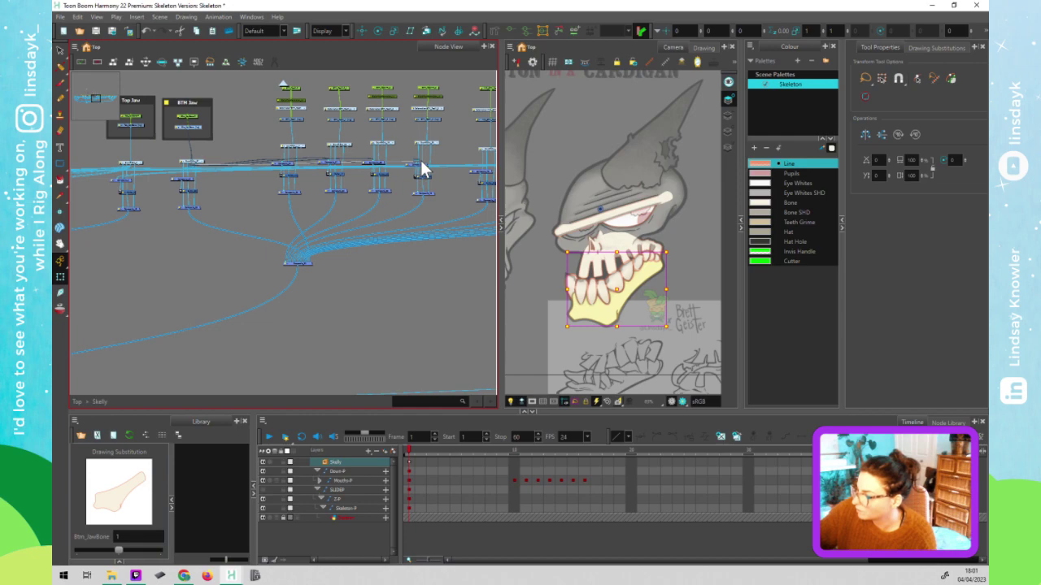
pyautogui.click(197, 170)
pyautogui.moveTo(420, 174); pyautogui.dragTo(483, 176)
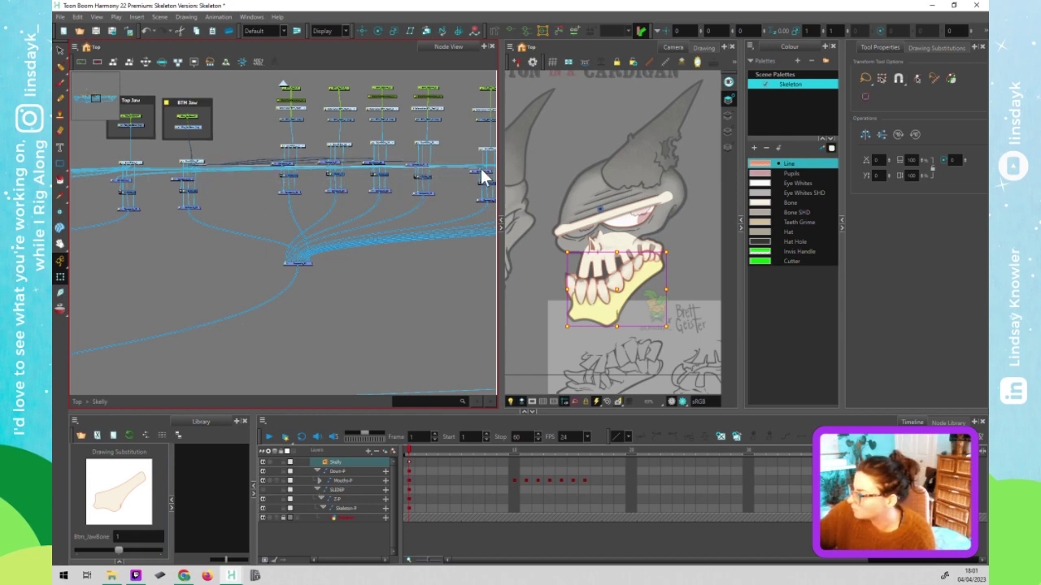
# - Shift the node groups of the front lower teeth and of the back lower teeth slightly down in the node network
pyautogui.scroll(-2, 423, 212)
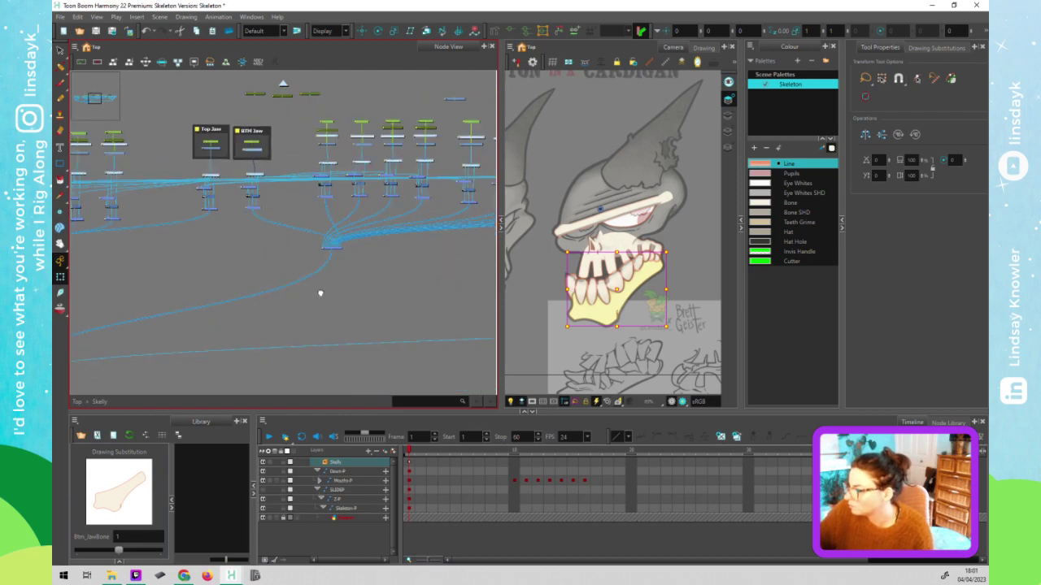
pyautogui.hscroll(3, 315, 294)
pyautogui.moveTo(223, 220)
pyautogui.mouseDown()
pyautogui.moveTo(340, 203)
pyautogui.moveTo(351, 184)
pyautogui.moveTo(346, 123)
pyautogui.mouseUp()
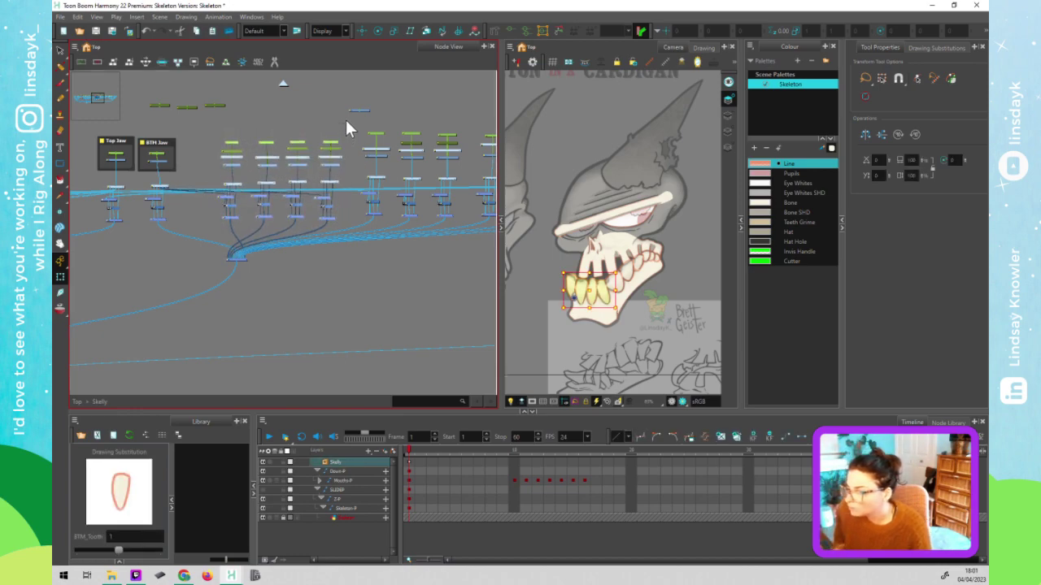
pyautogui.moveTo(373, 276); pyautogui.dragTo(207, 290)
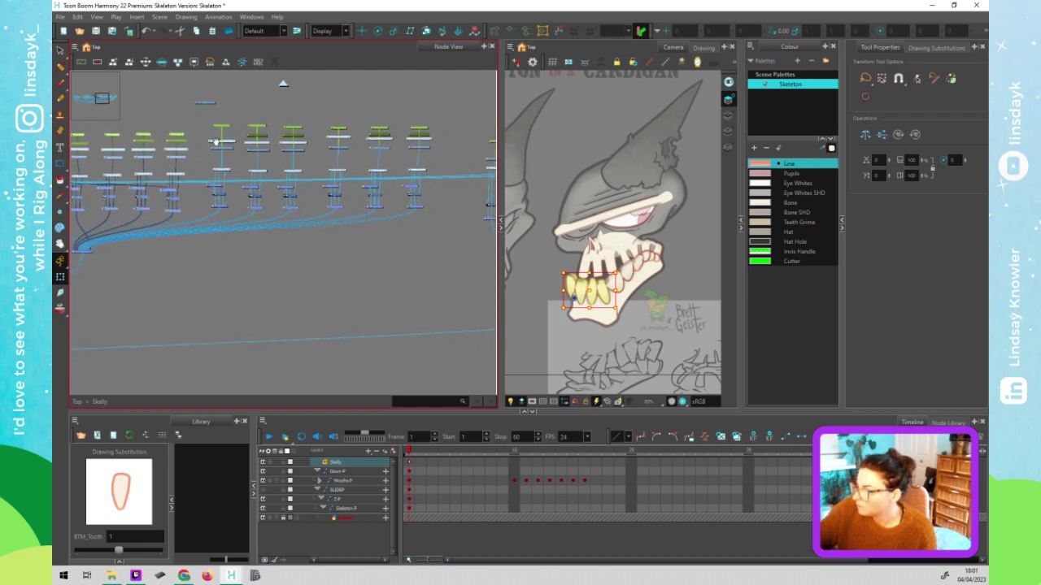
pyautogui.moveTo(195, 122); pyautogui.dragTo(438, 228)
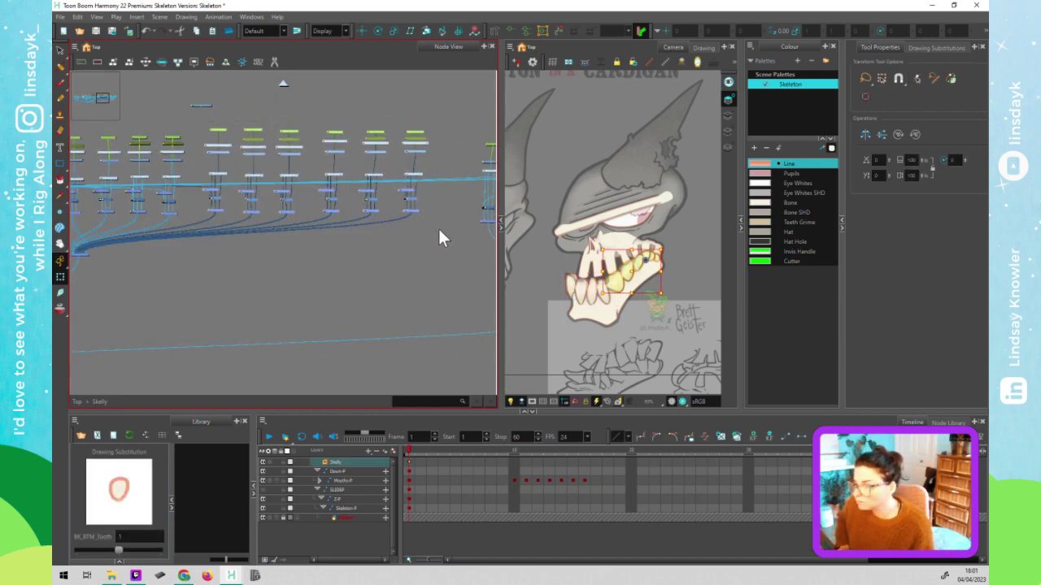
pyautogui.scroll(2, 293, 180)
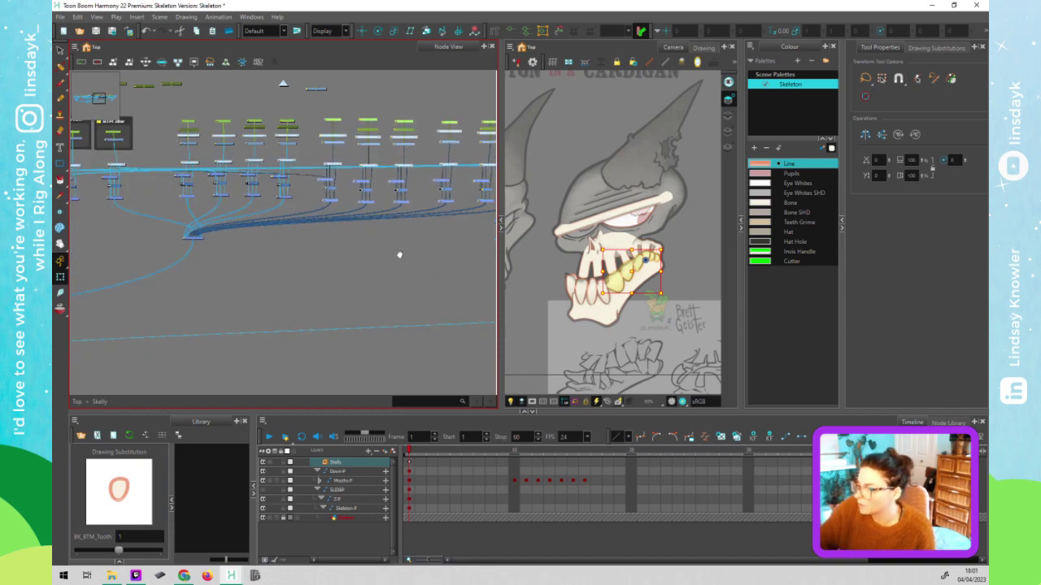
# - Paste a composite node, connect it to the O-L-AP-C-U_27 node under the BTM Jaw, and move it towards the lower teeth
pyautogui.scroll(6, 289, 174)
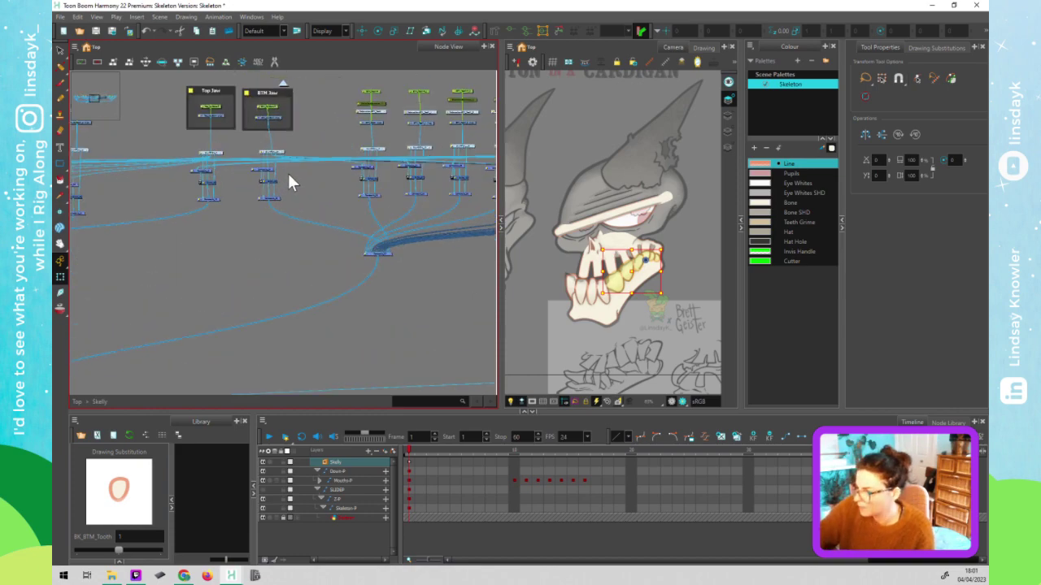
pyautogui.click(293, 182)
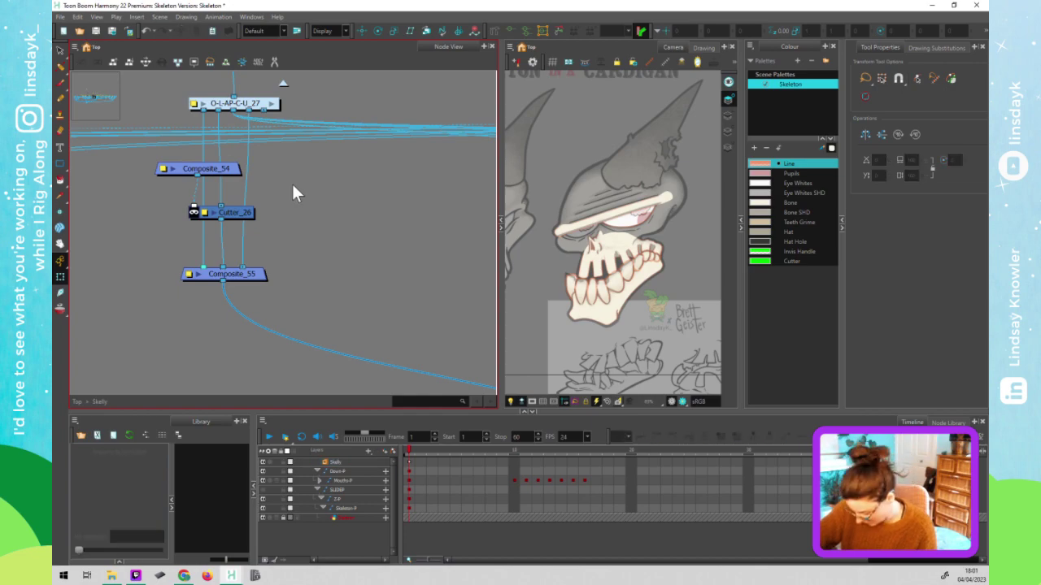
pyautogui.hotkey('ctrl', 'v')
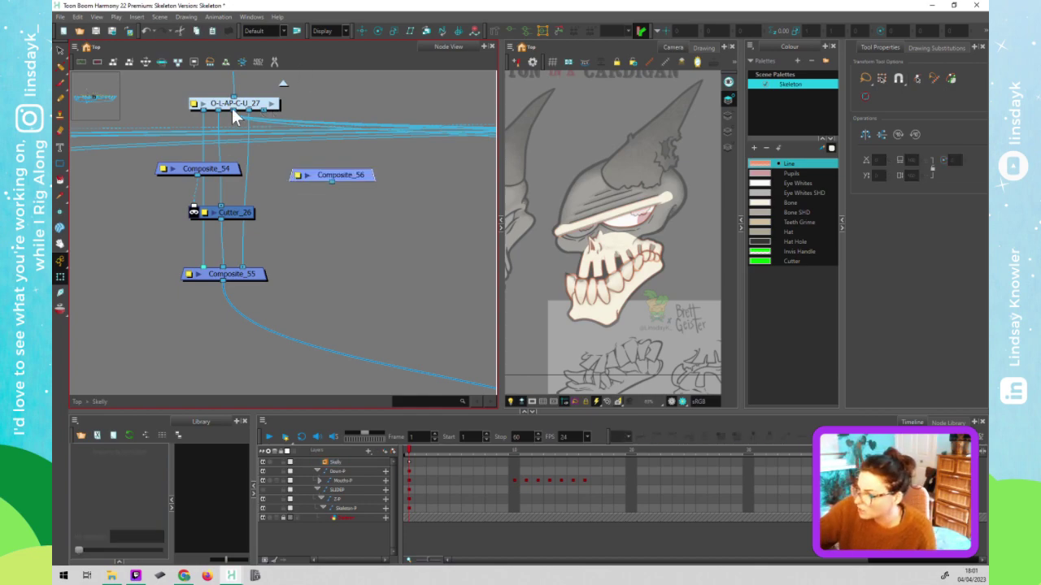
pyautogui.moveTo(332, 170); pyautogui.dragTo(235, 109)
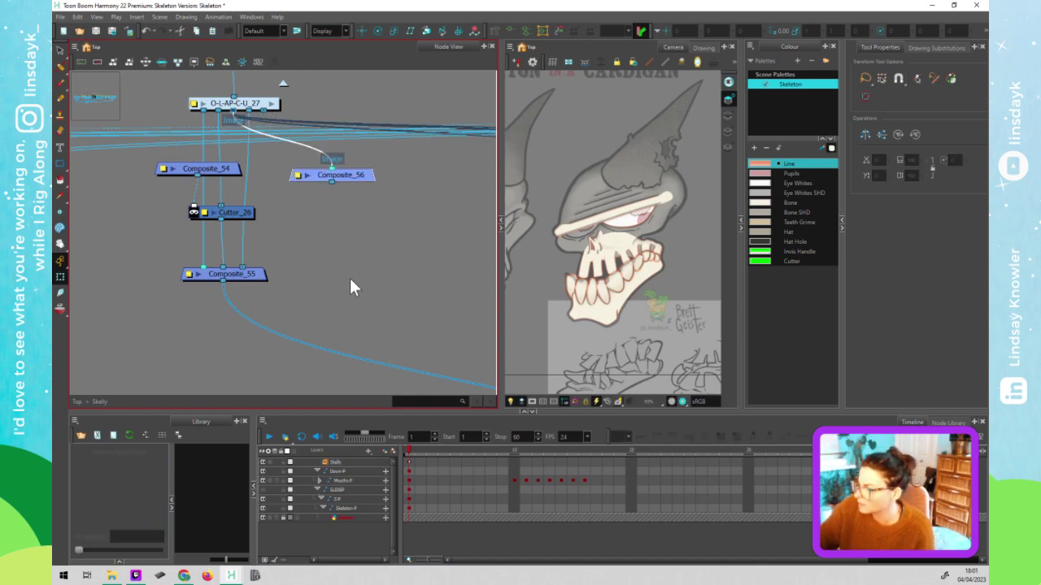
pyautogui.scroll(-5, 369, 244)
pyautogui.scroll(-2, 366, 236)
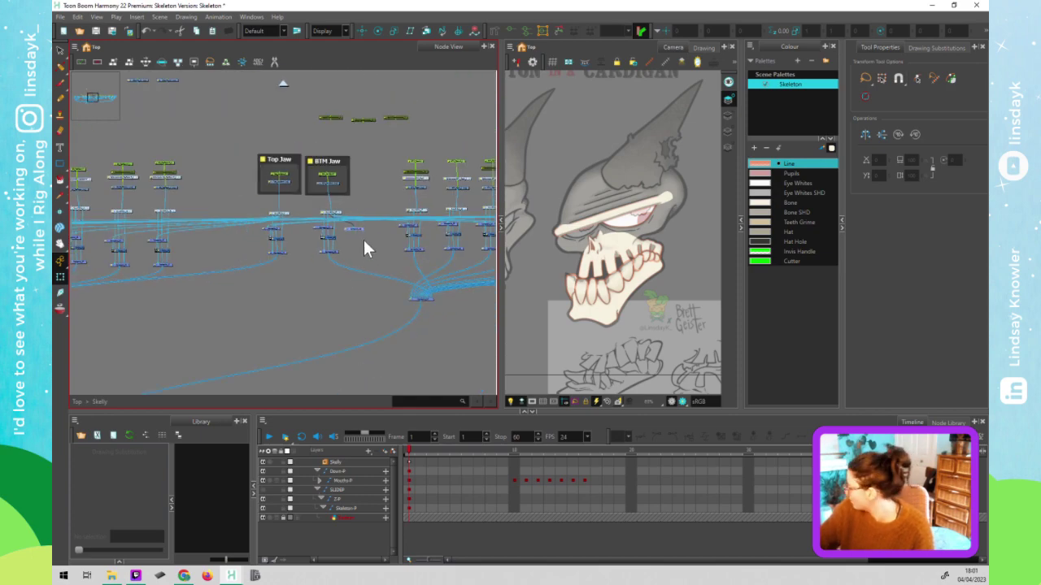
pyautogui.moveTo(359, 227); pyautogui.dragTo(245, 236)
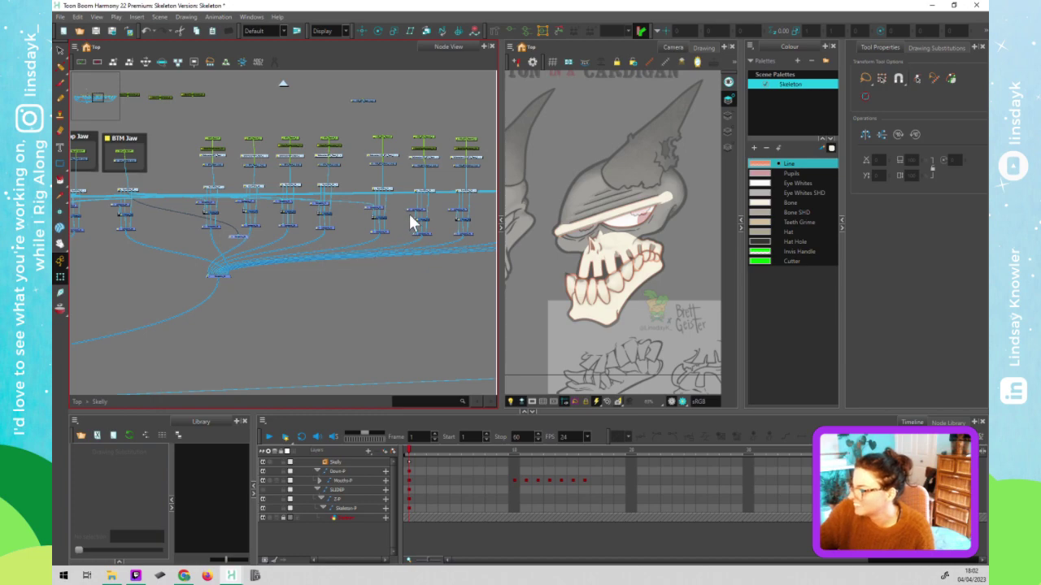
# - Connect the pasted carrier composite to the composites of the remaining back lower teeth, and delete the carrier node
pyautogui.hscroll(3, 268, 275)
pyautogui.scroll(3, 291, 204)
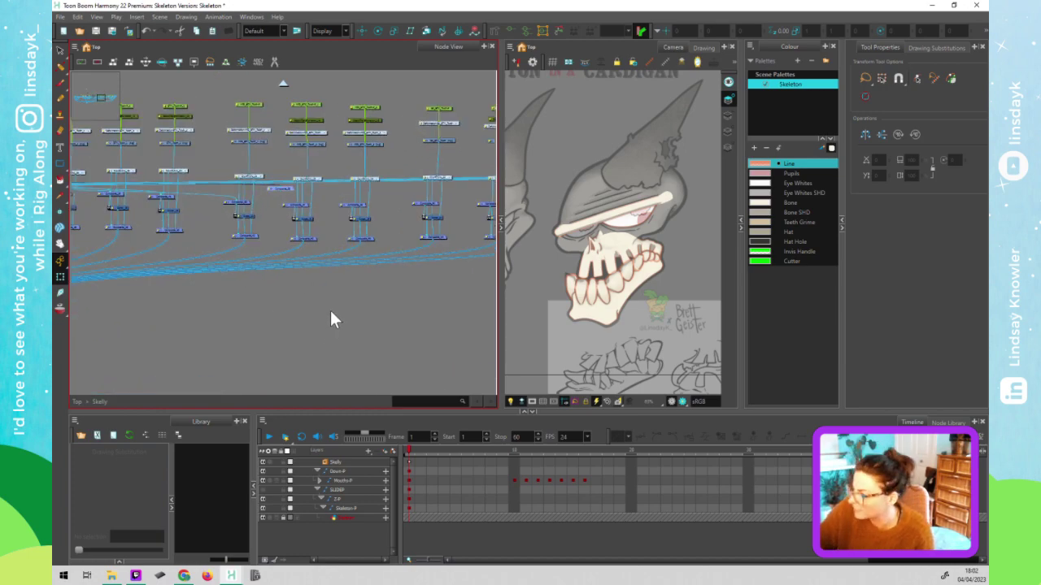
pyautogui.hscroll(2, 274, 308)
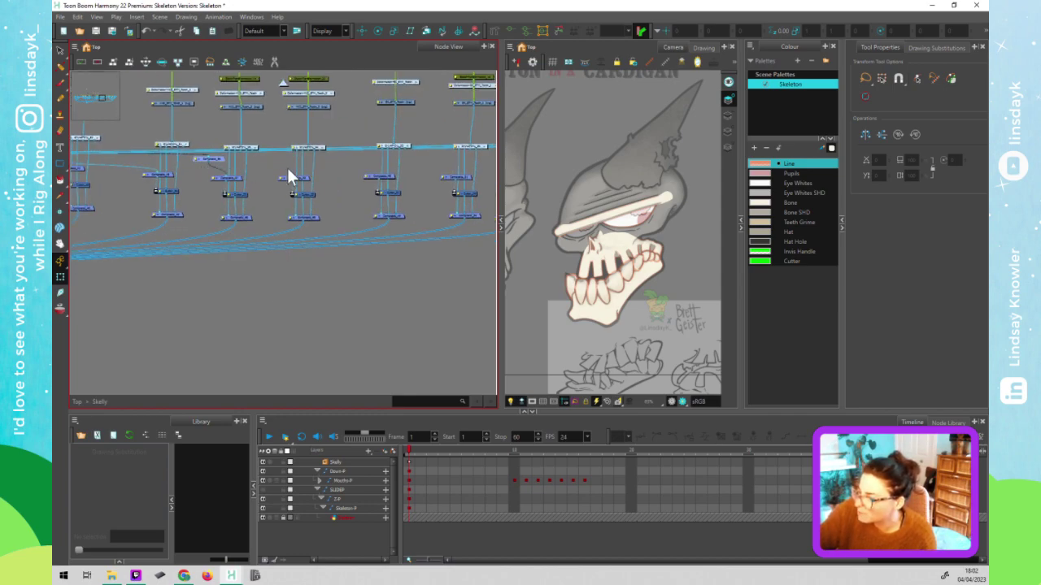
pyautogui.moveTo(297, 175); pyautogui.dragTo(422, 161)
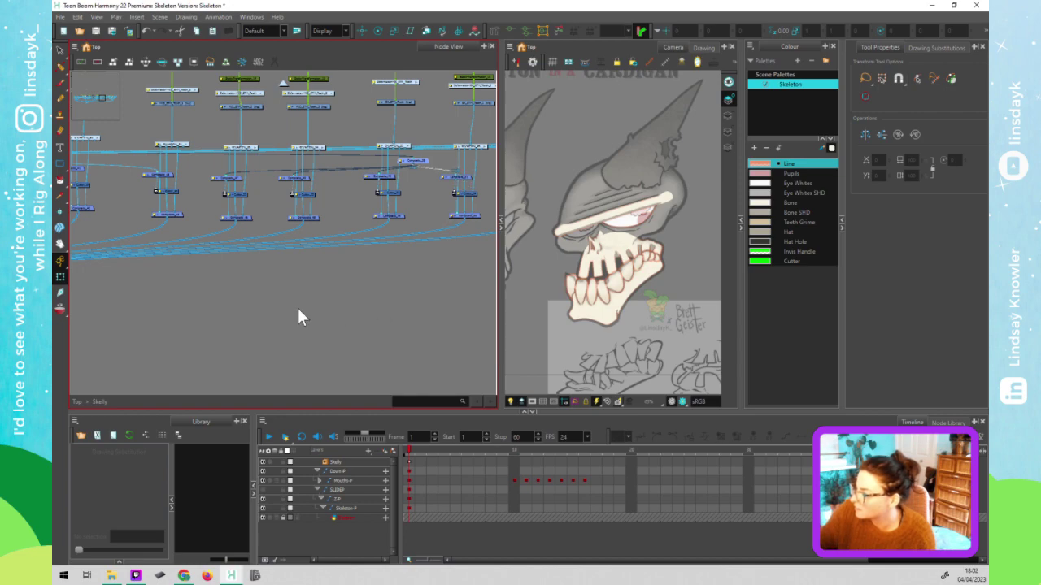
pyautogui.hscroll(5, 204, 318)
pyautogui.moveTo(209, 167); pyautogui.dragTo(338, 176)
pyautogui.click(207, 174)
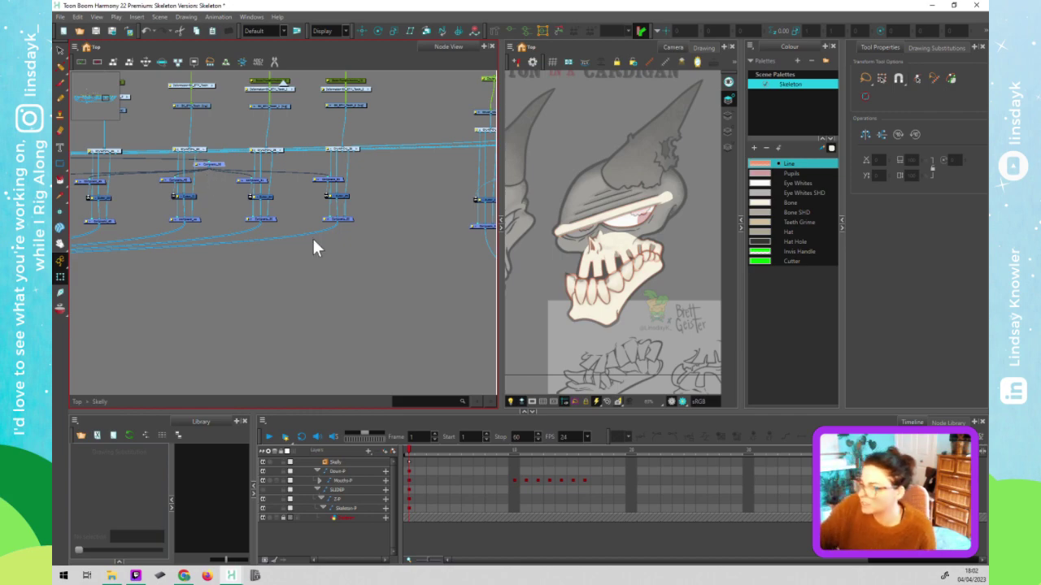
pyautogui.press('Delete')
# - Delete the bottom segment of the outline on the second-to-last back lower tooth with the Contour Editor
pyautogui.click(639, 278)
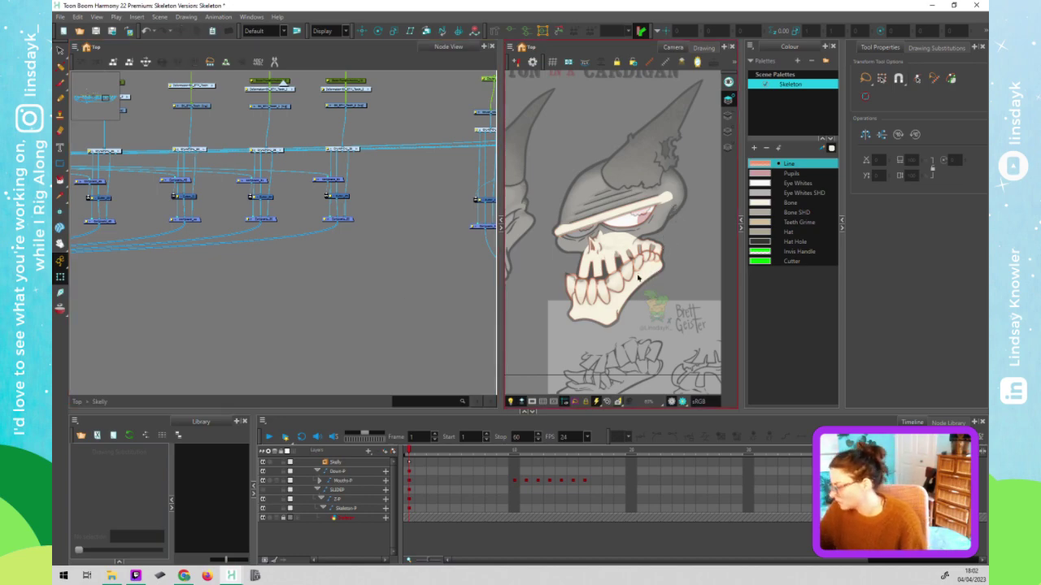
pyautogui.scroll(5, 643, 302)
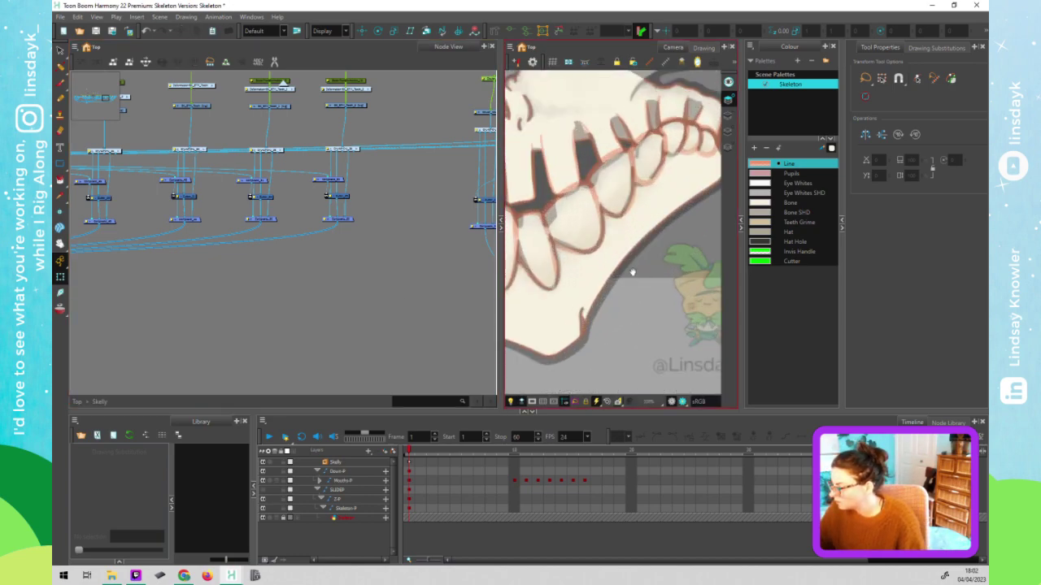
pyautogui.scroll(-2, 638, 253)
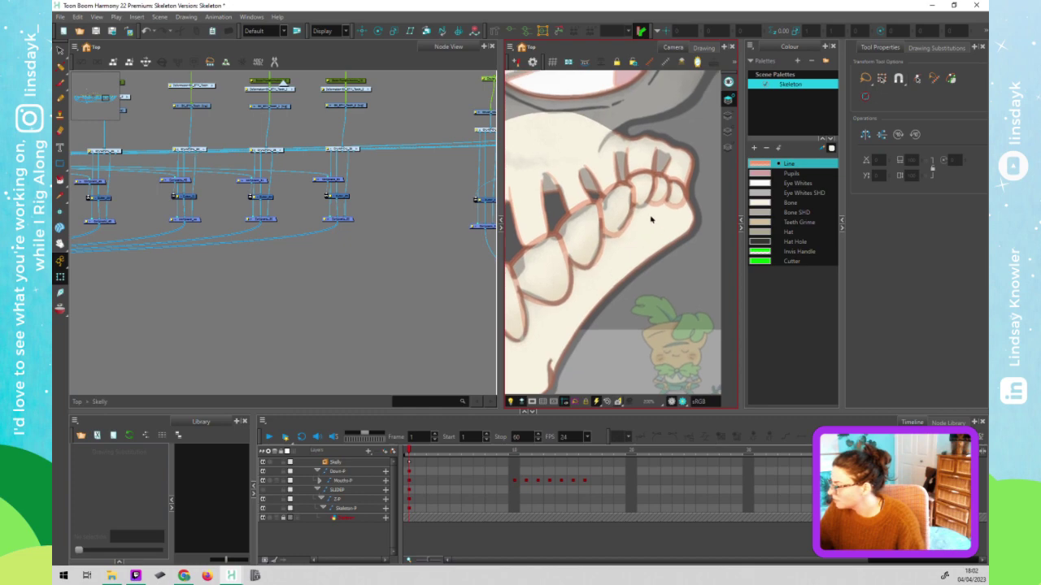
pyautogui.scroll(4, 653, 219)
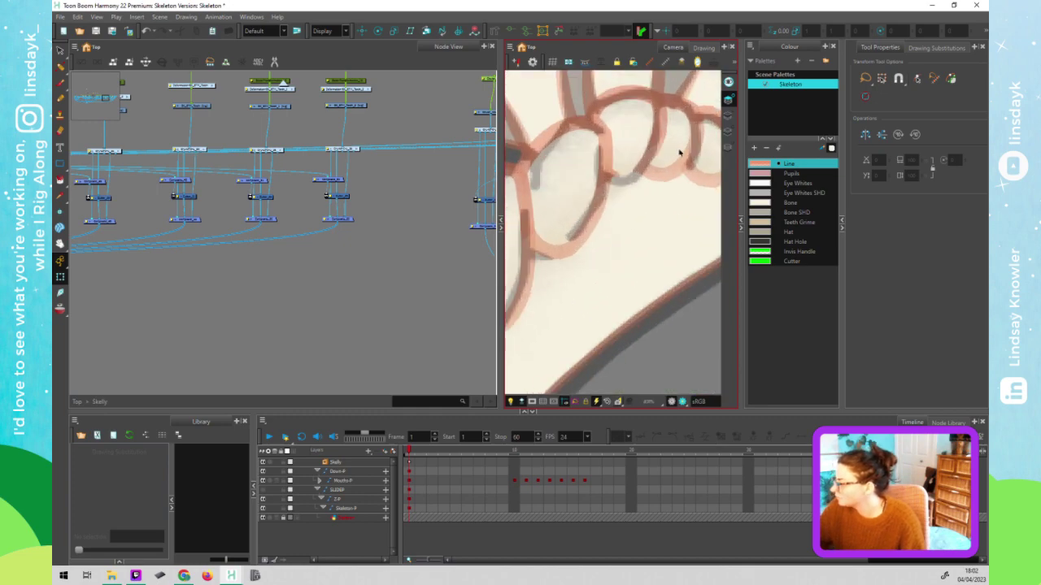
pyautogui.click(679, 153)
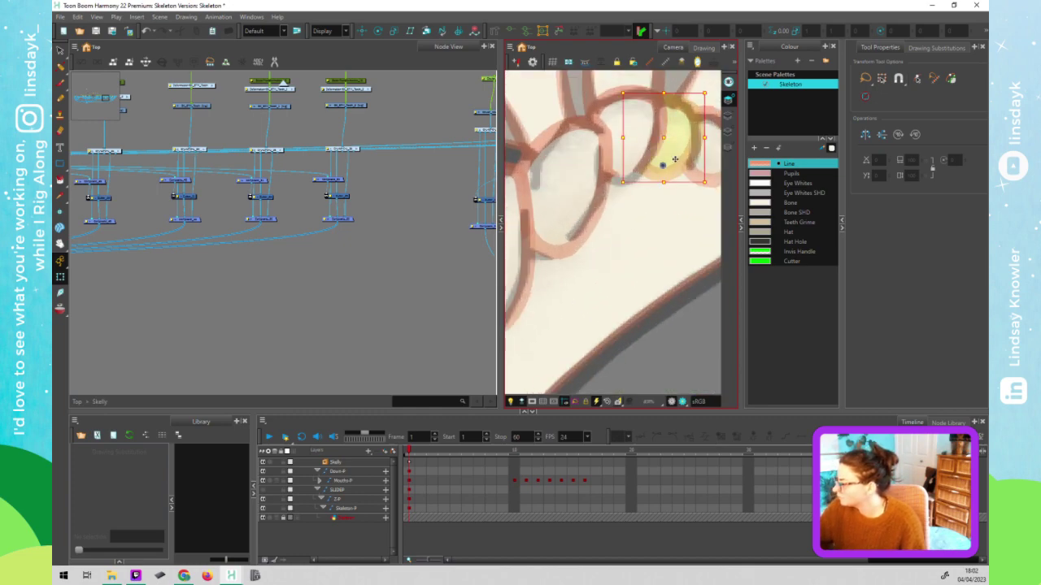
pyautogui.hotkey('alt', 's')
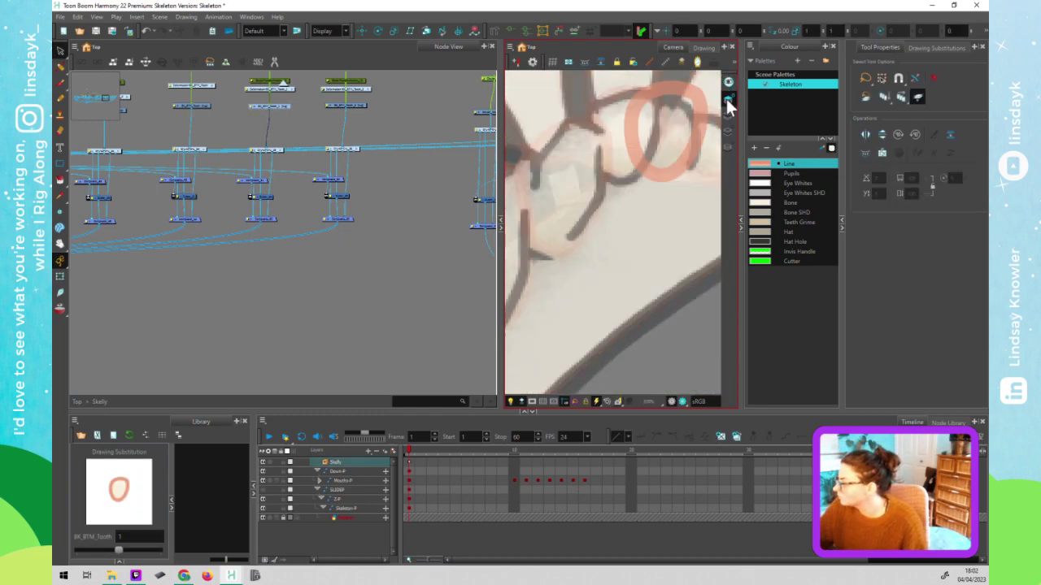
pyautogui.hotkey('ctrl', 'a')
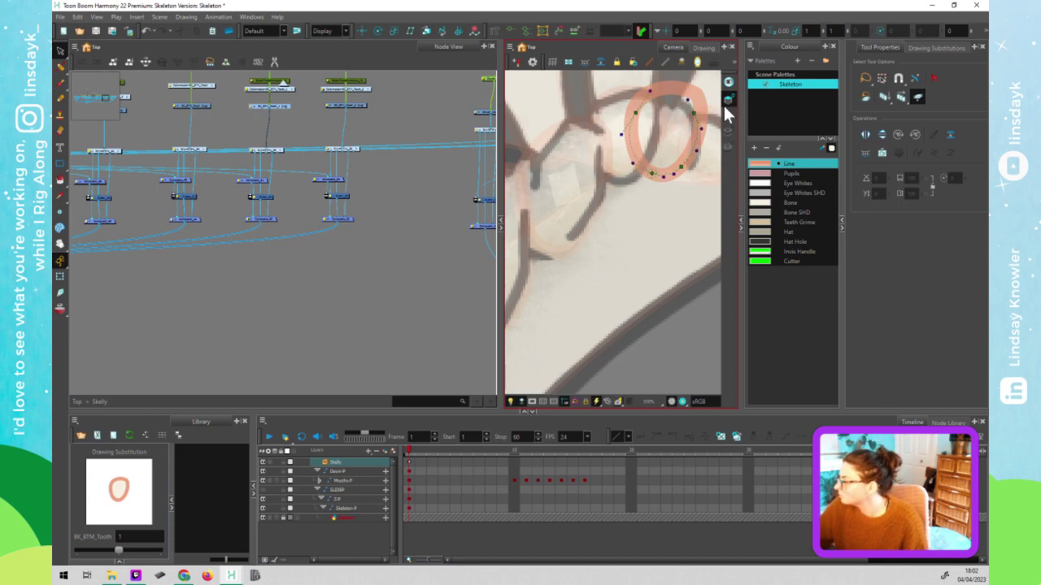
pyautogui.scroll(3, 669, 228)
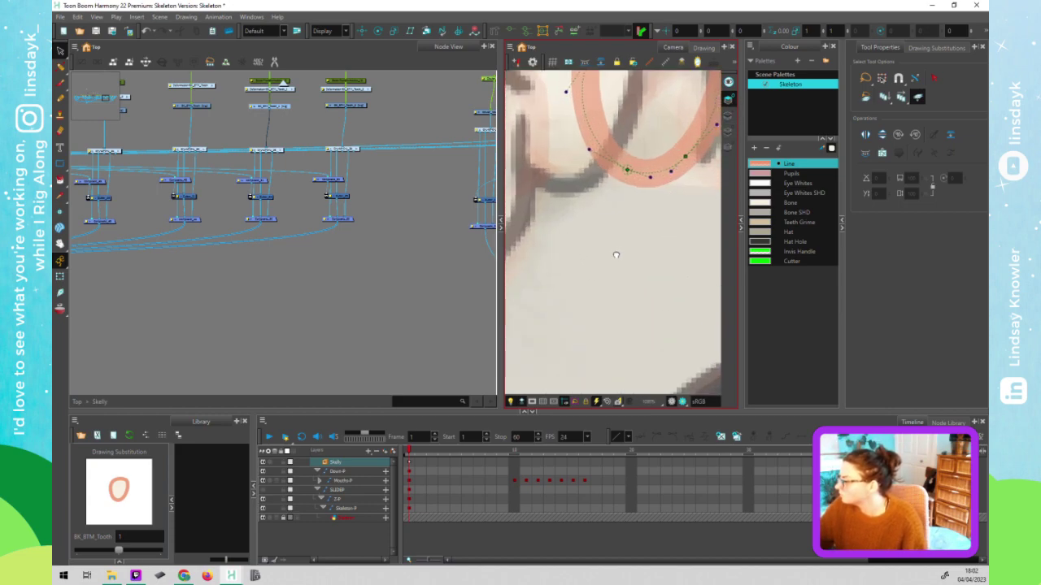
pyautogui.scroll(-2, 616, 256)
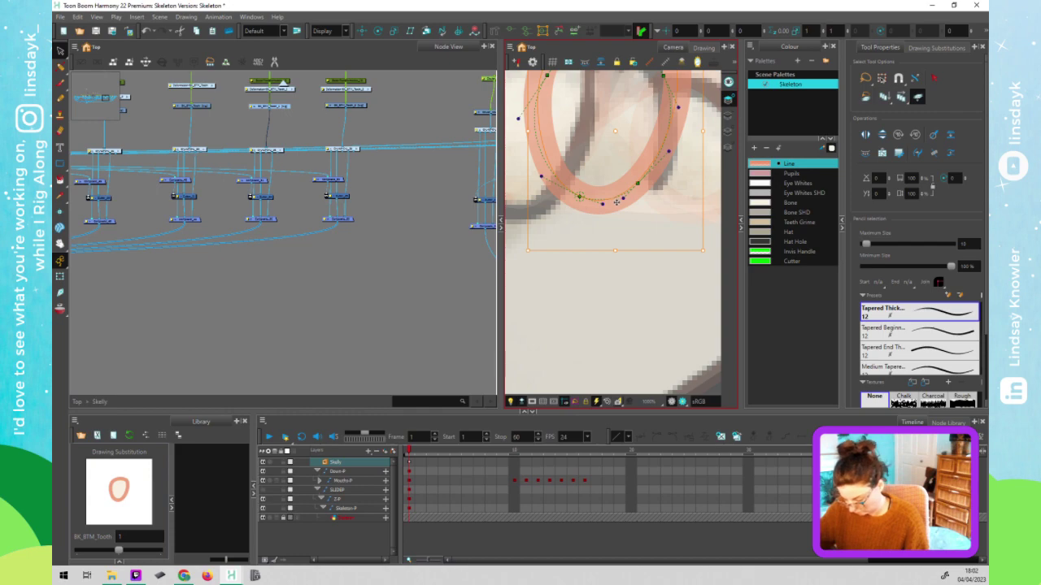
pyautogui.hotkey('alt', 'q')
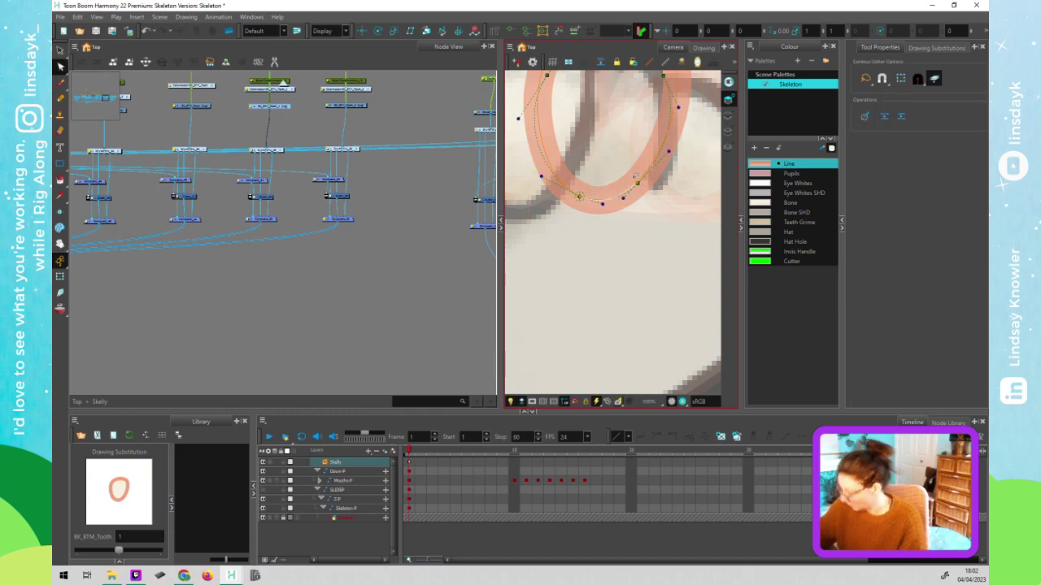
pyautogui.press('Delete')
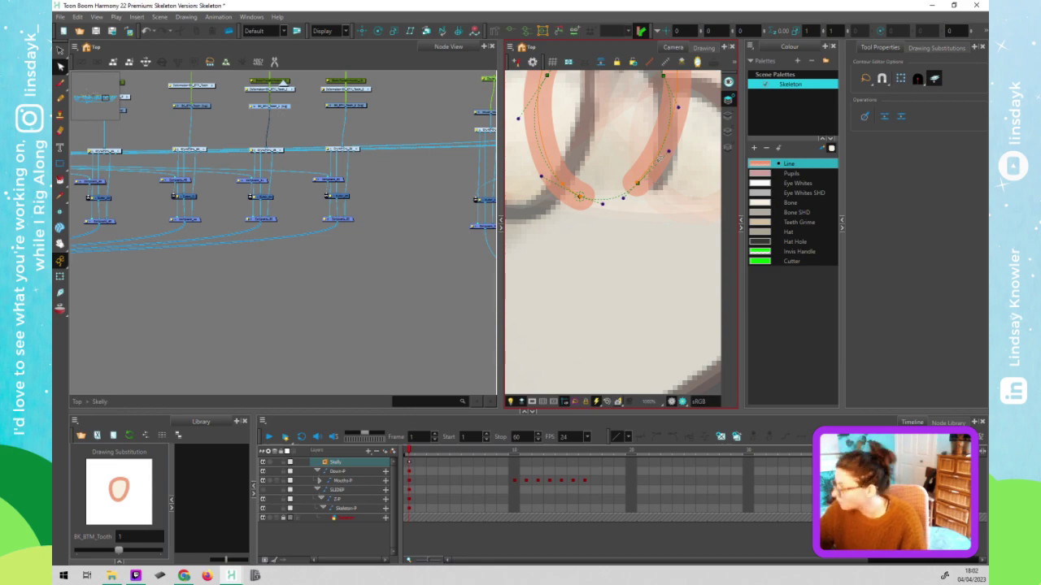
# - Taper the two open ends of the second-to-last tooth's outline to points with the Pencil Editor
pyautogui.hotkey('alt', 'shift', 'q')
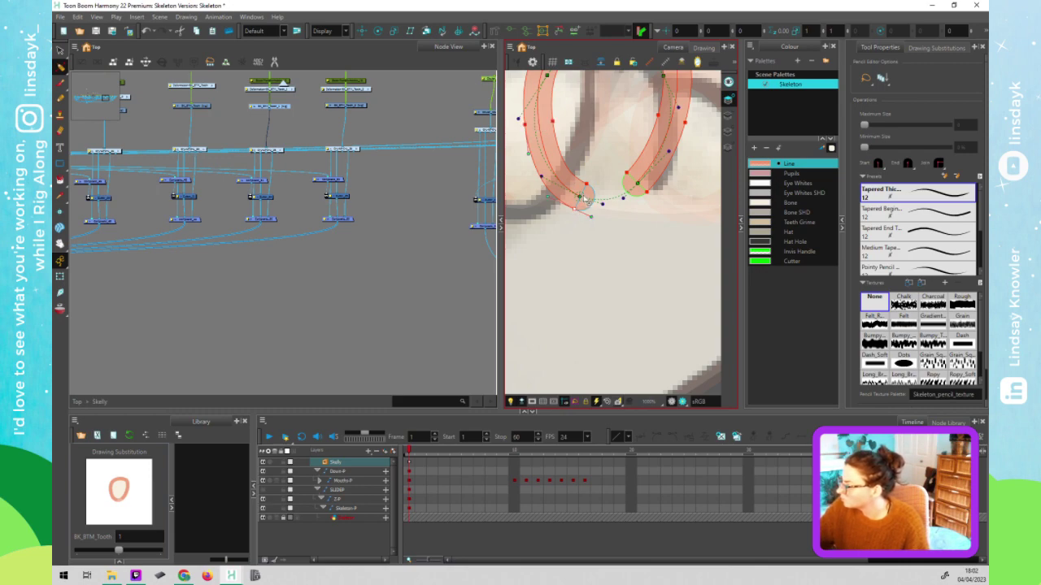
pyautogui.moveTo(580, 209); pyautogui.dragTo(601, 213)
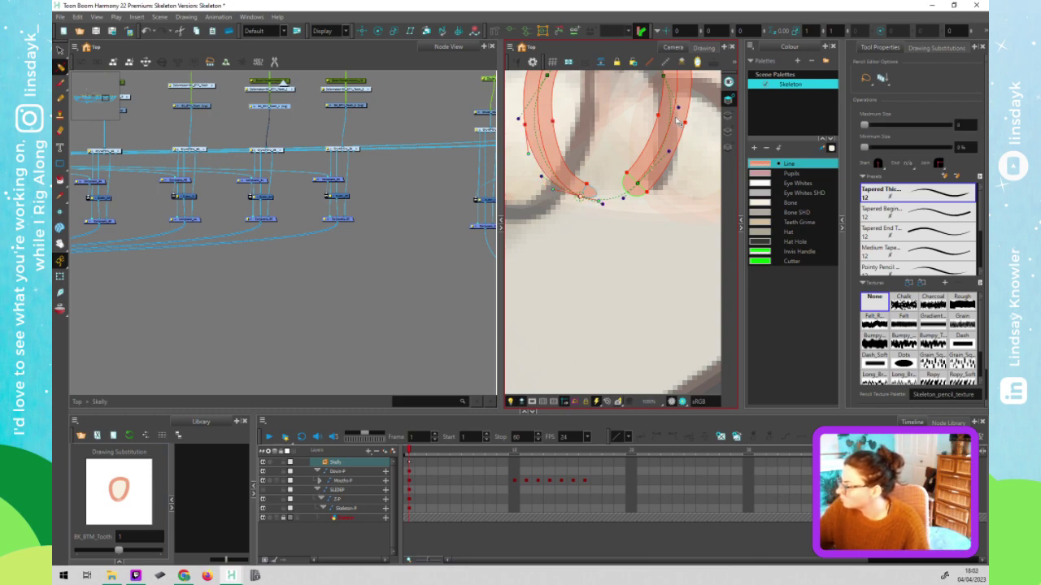
pyautogui.moveTo(649, 195); pyautogui.dragTo(641, 189)
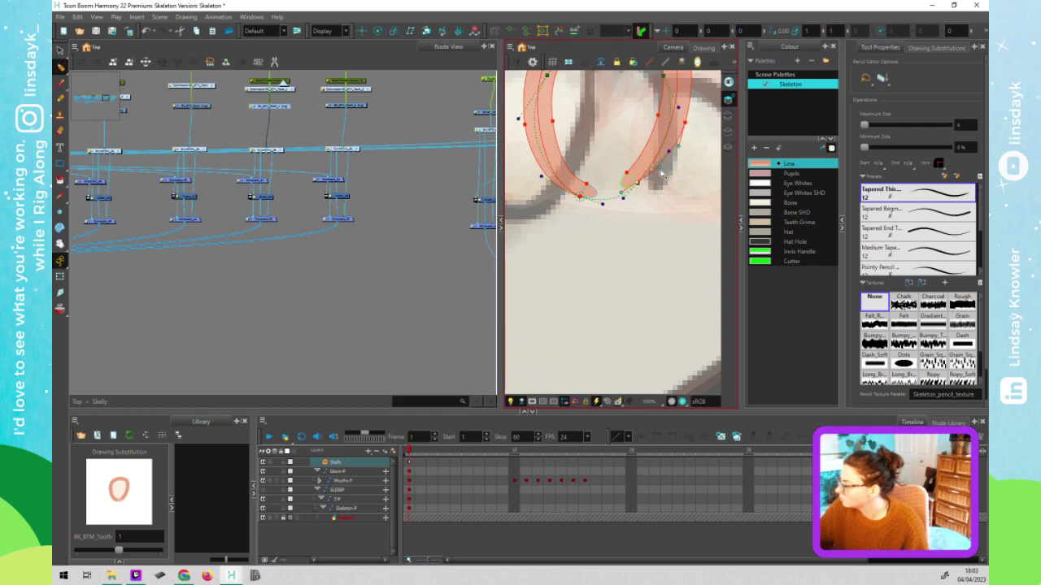
pyautogui.scroll(-1, 663, 220)
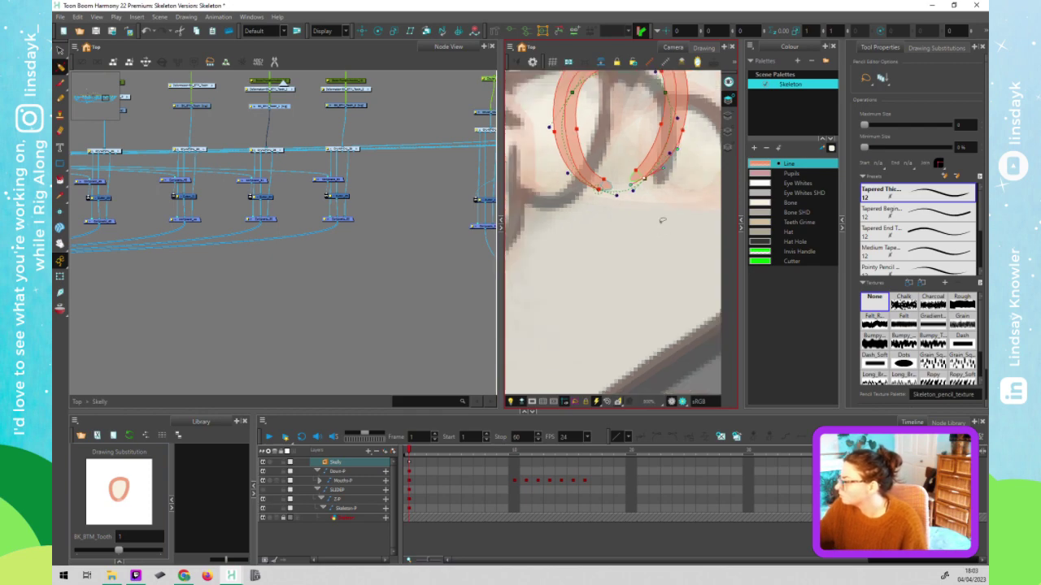
pyautogui.scroll(-3, 663, 220)
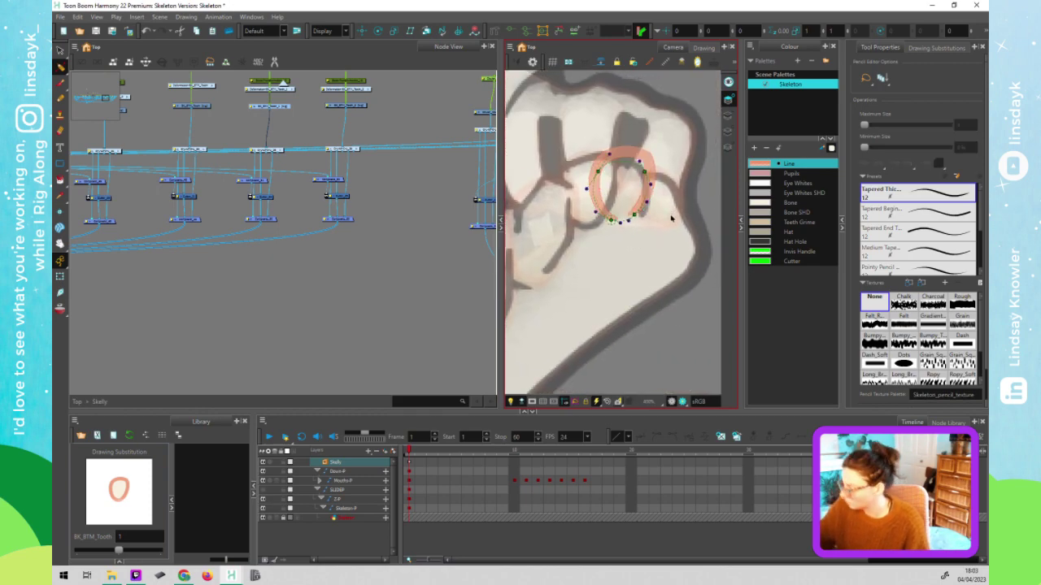
# - Select the rearmost back lower tooth's drawing and delete the bottom segment of its outline
pyautogui.hotkey('shift', 't')
pyautogui.click(675, 220)
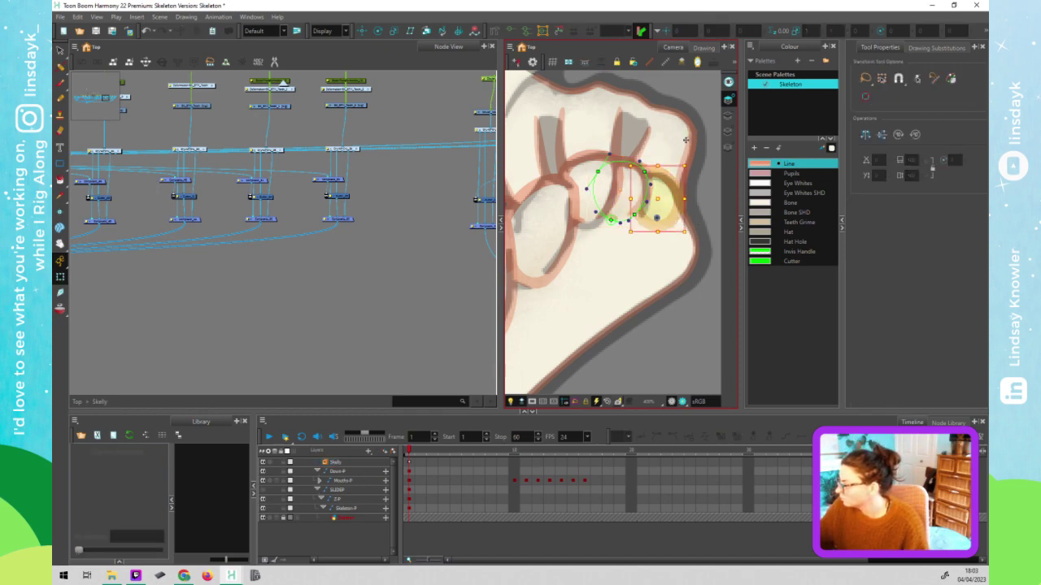
pyautogui.hotkey('alt', 's')
pyautogui.click(677, 215)
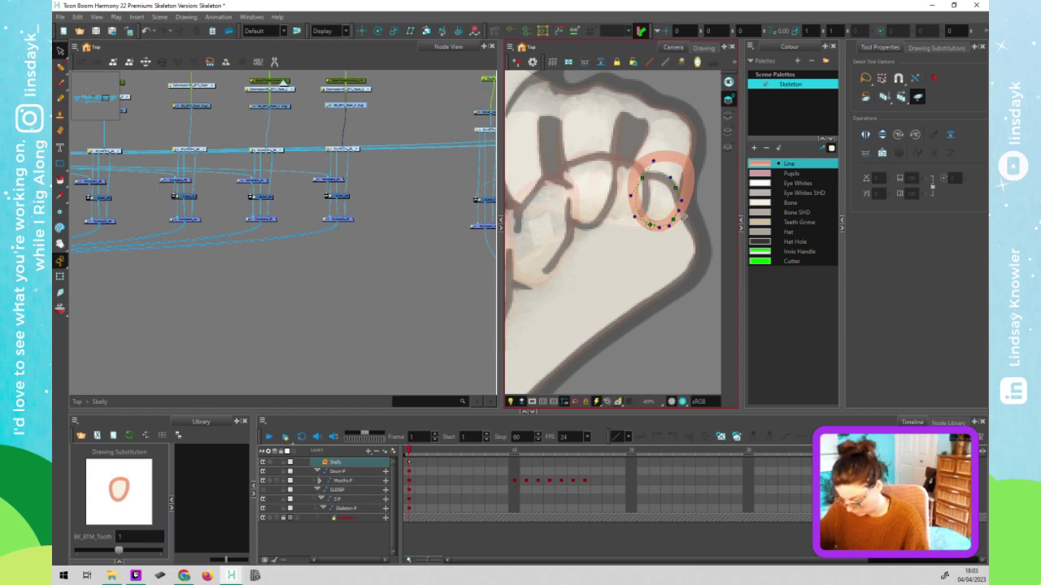
pyautogui.scroll(5, 674, 217)
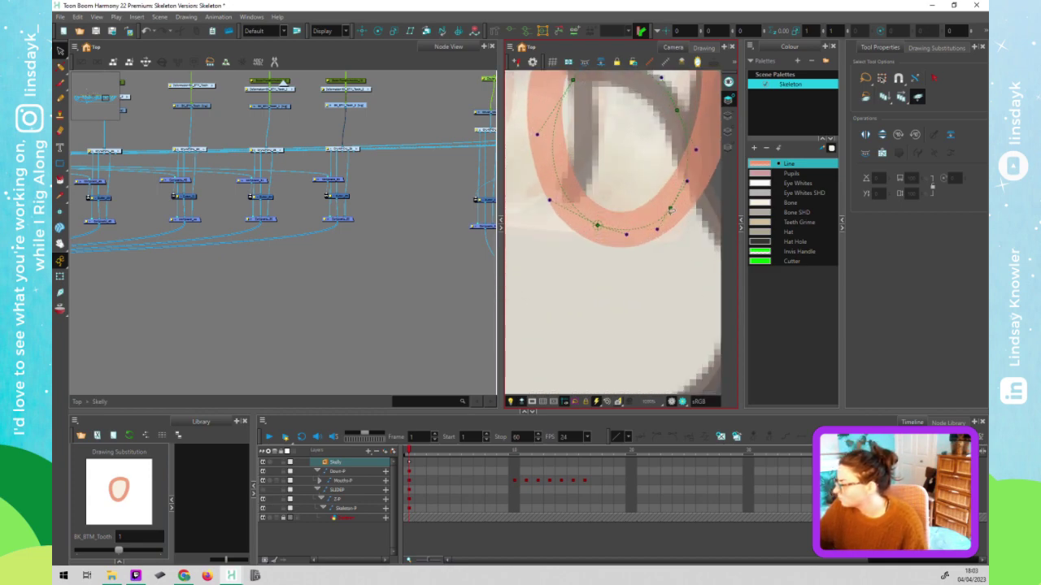
pyautogui.click(673, 208)
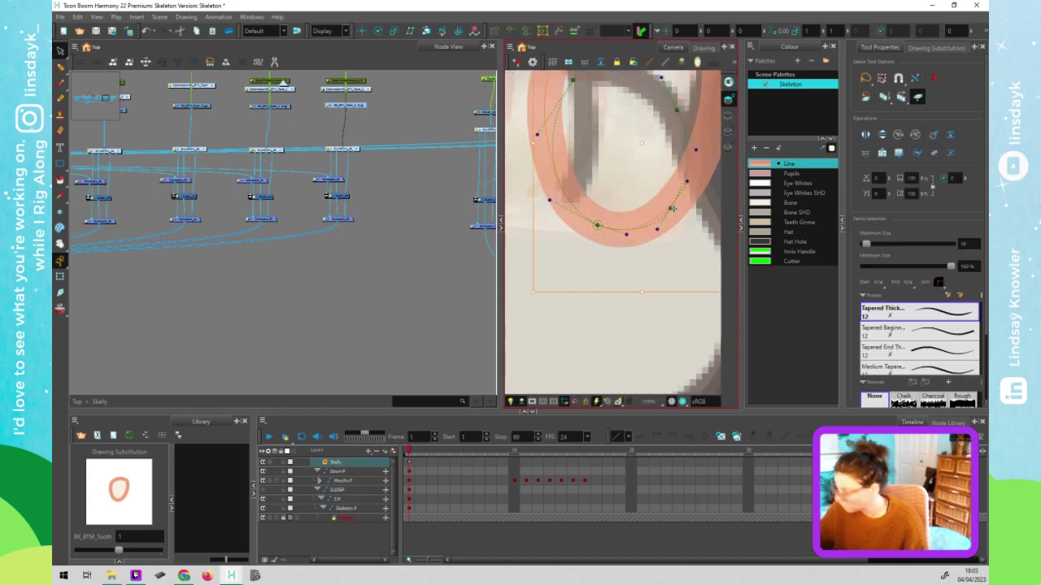
pyautogui.hotkey('alt', 'q')
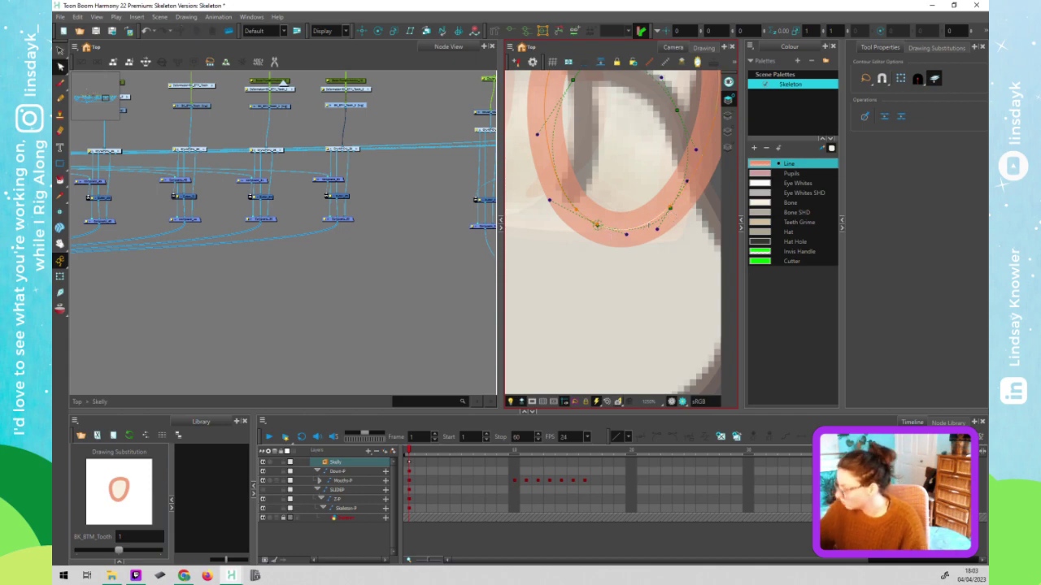
pyautogui.press('Delete')
# - Taper both open ends of the rearmost lower tooth's outline to points with the Pencil Editor
pyautogui.hotkey('alt', 'shift', 'q')
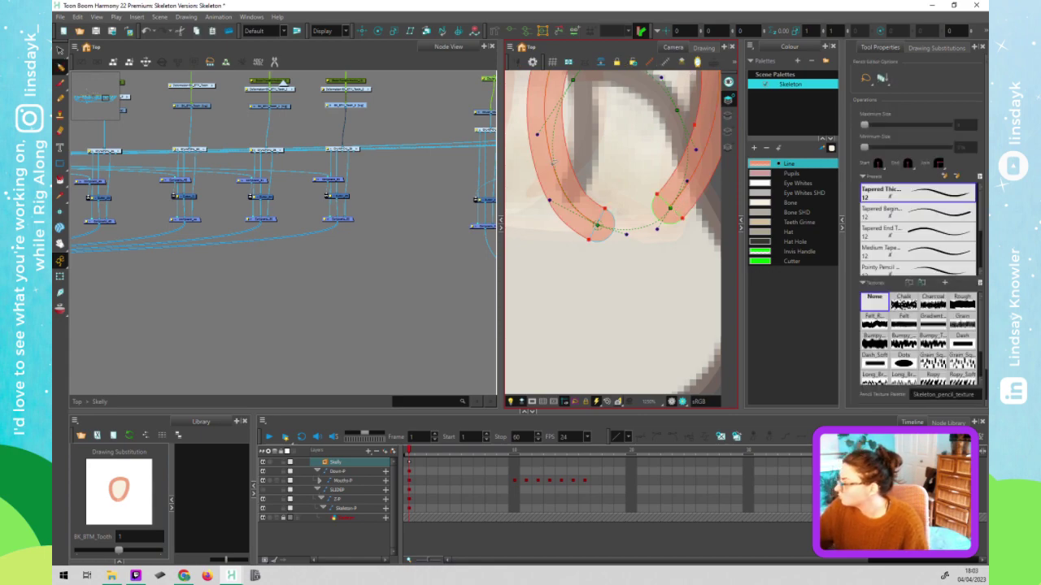
pyautogui.click(550, 153)
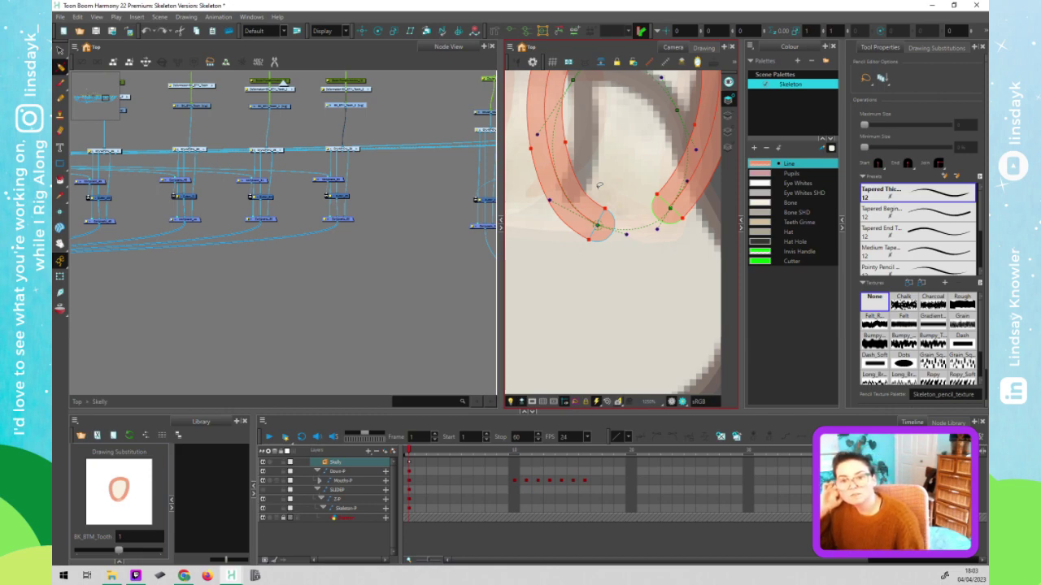
pyautogui.moveTo(592, 244); pyautogui.dragTo(601, 178)
pyautogui.moveTo(597, 223); pyautogui.dragTo(567, 216)
pyautogui.moveTo(688, 226); pyautogui.dragTo(670, 209)
pyautogui.scroll(-3, 690, 284)
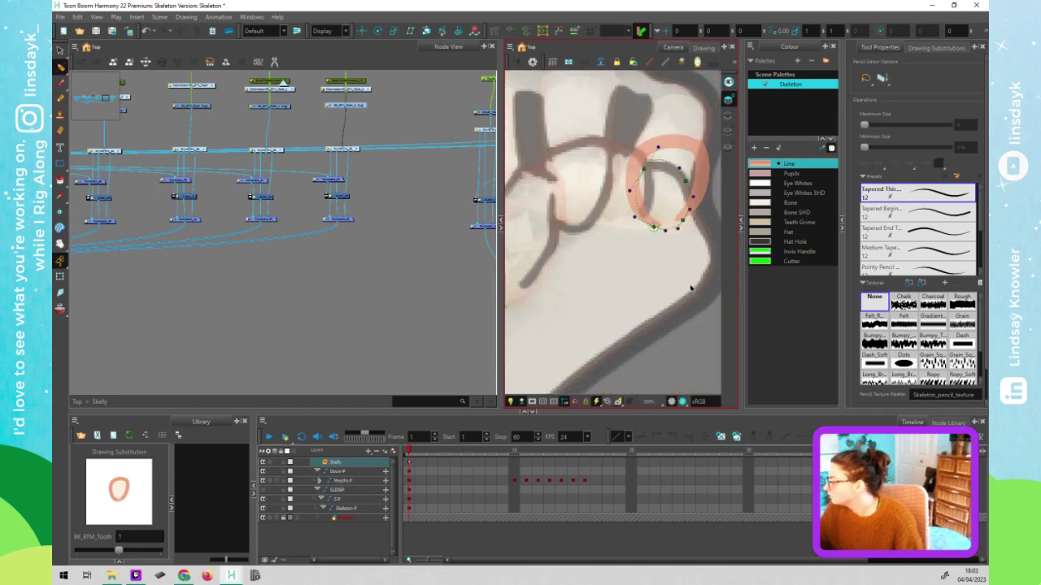
pyautogui.hotkey('shift', 't')
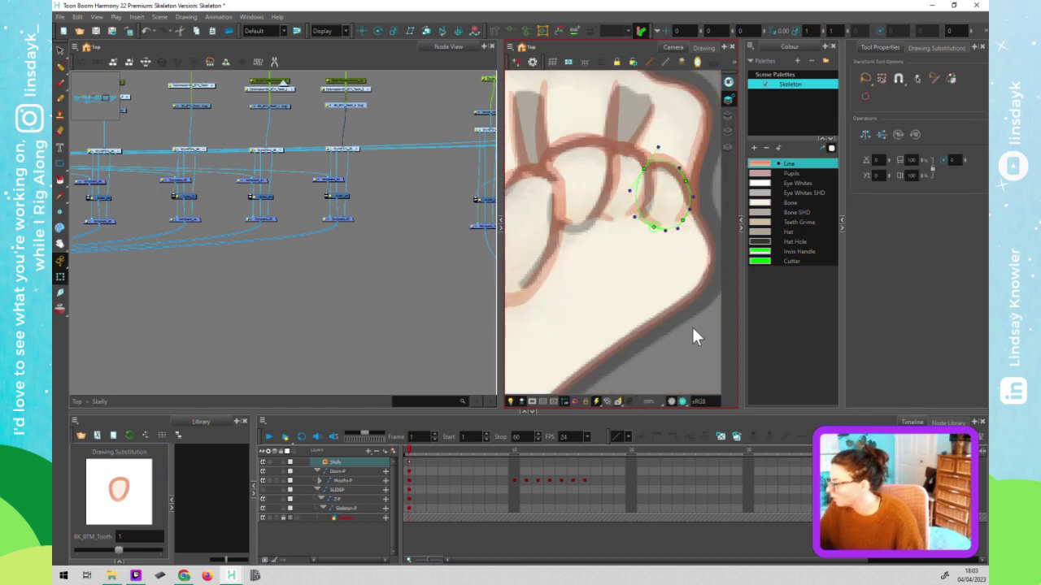
# - Select the frontmost lower tooth and reshape its upper edge with the deformer points and handles, raising the outer tip to match the sketch
pyautogui.scroll(-1, 693, 322)
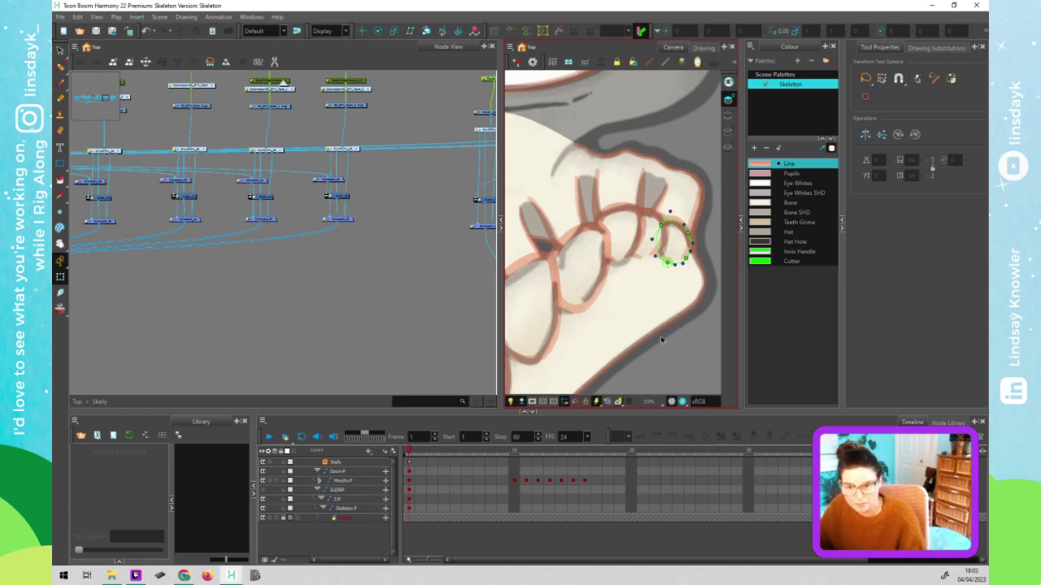
pyautogui.scroll(-3, 687, 358)
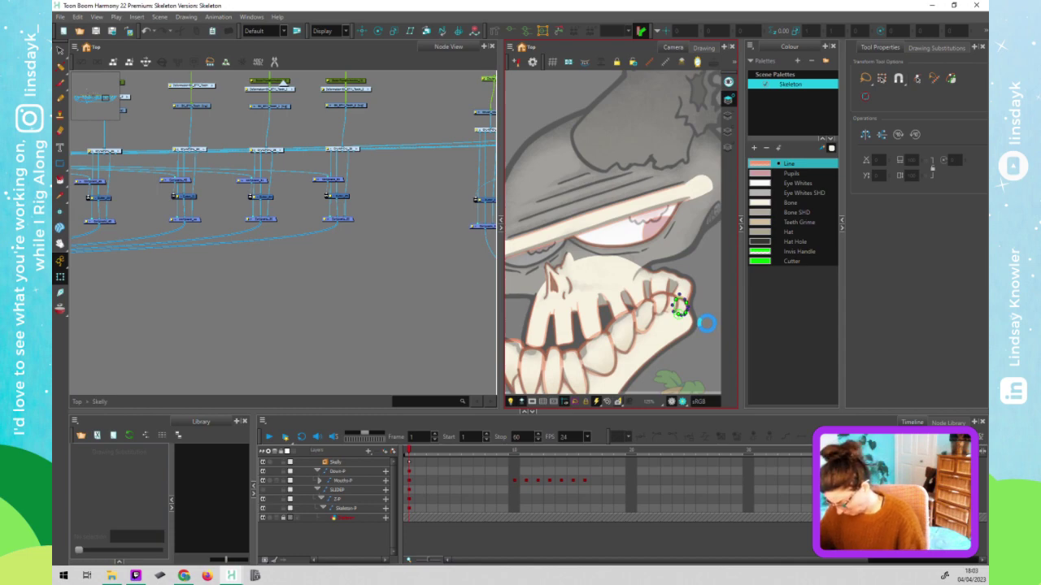
pyautogui.scroll(-2, 706, 313)
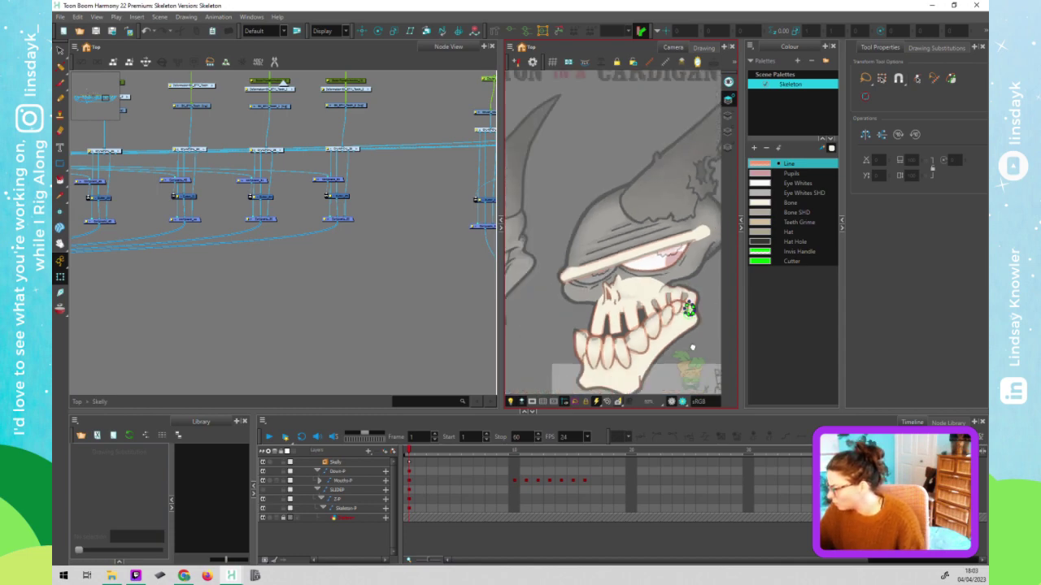
pyautogui.moveTo(693, 348); pyautogui.dragTo(692, 301)
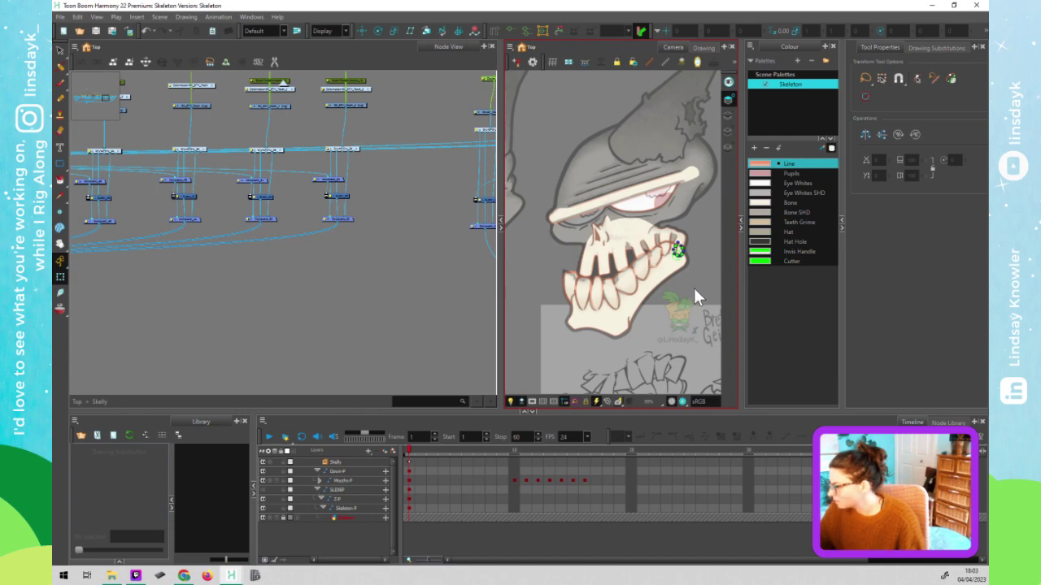
pyautogui.click(570, 284)
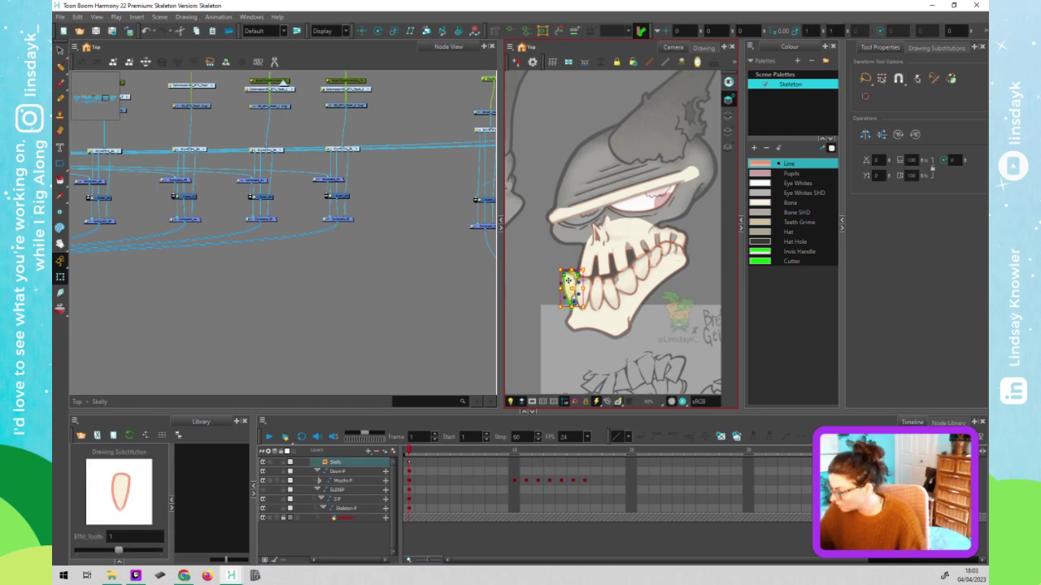
pyautogui.scroll(-3, 570, 281)
pyautogui.scroll(4, 570, 281)
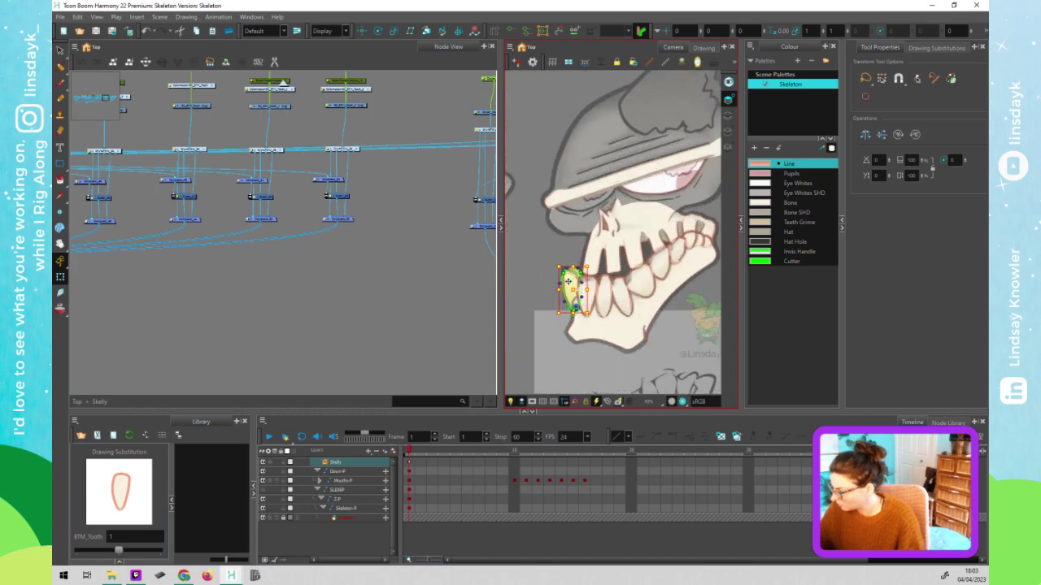
pyautogui.scroll(5, 569, 282)
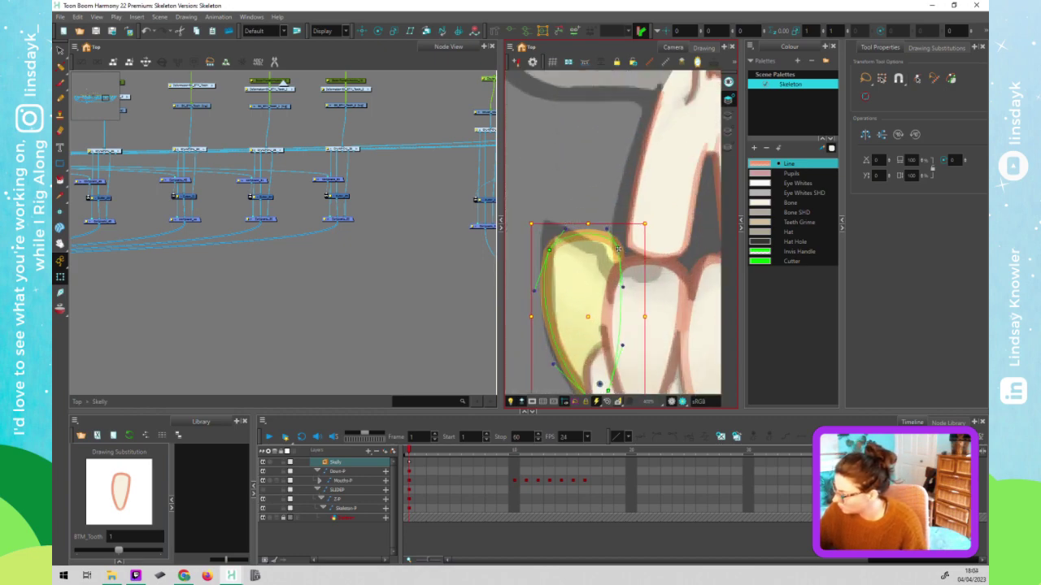
pyautogui.click(616, 251)
pyautogui.moveTo(548, 246); pyautogui.dragTo(548, 227)
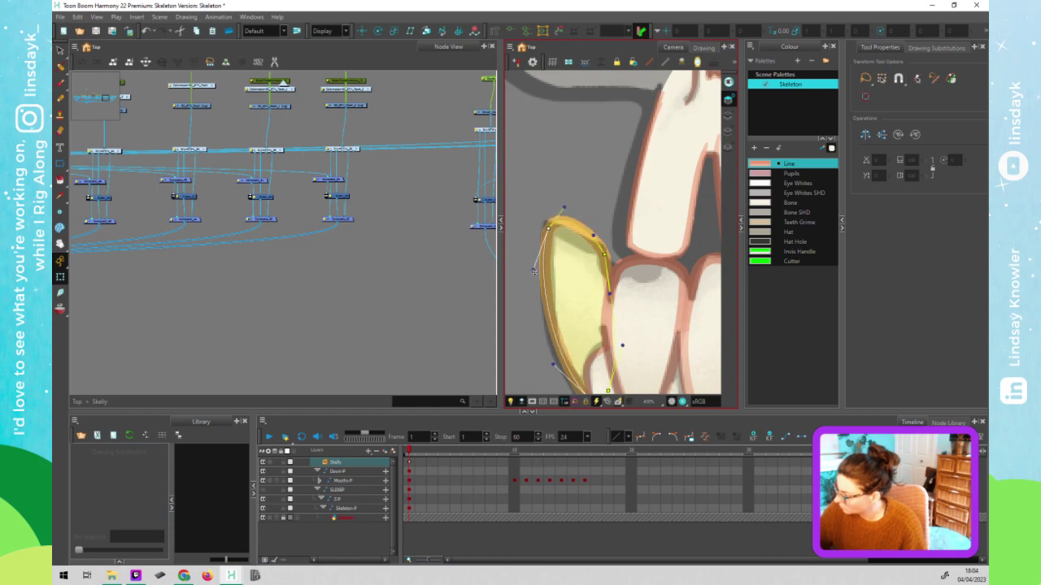
pyautogui.moveTo(565, 208)
pyautogui.mouseDown()
pyautogui.moveTo(567, 232)
pyautogui.moveTo(588, 245)
pyautogui.mouseUp()
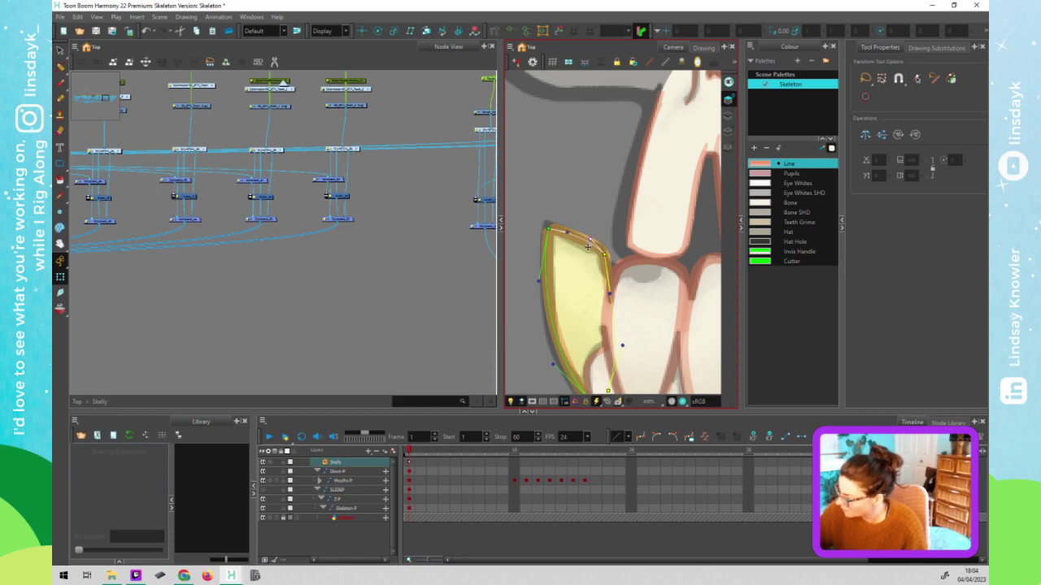
# - Go up out of the Skelly group to the top-level network and disable the Composite_1 node to hide the reference sketch
pyautogui.scroll(-5, 657, 288)
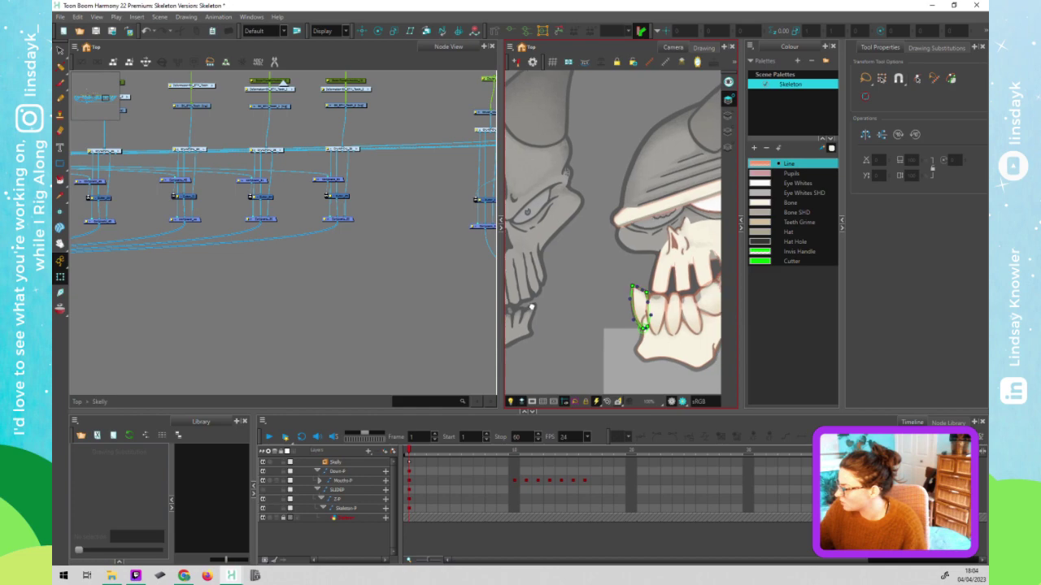
pyautogui.scroll(-3, 690, 276)
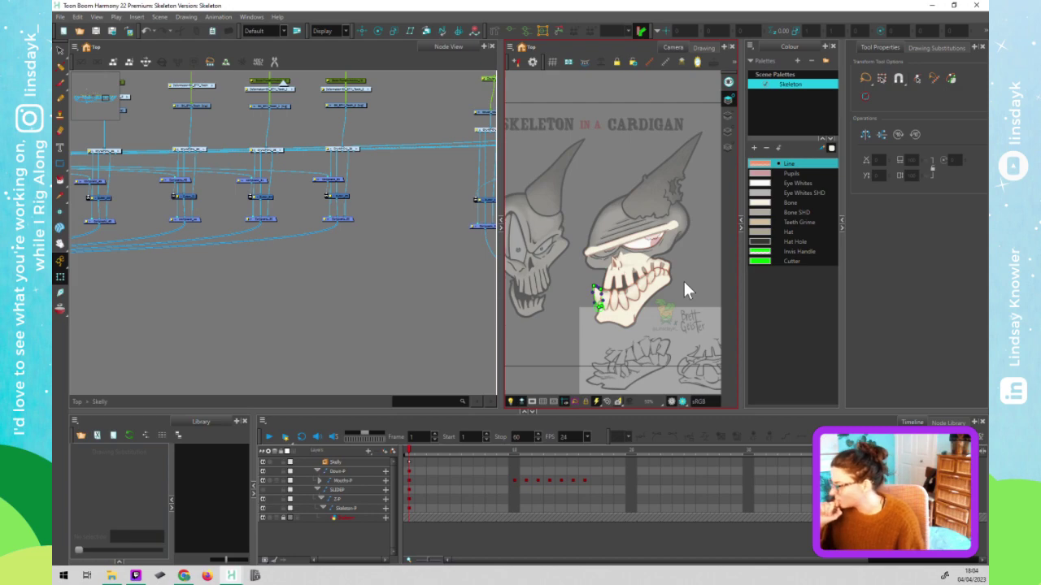
pyautogui.click(328, 306)
pyautogui.scroll(5, 325, 310)
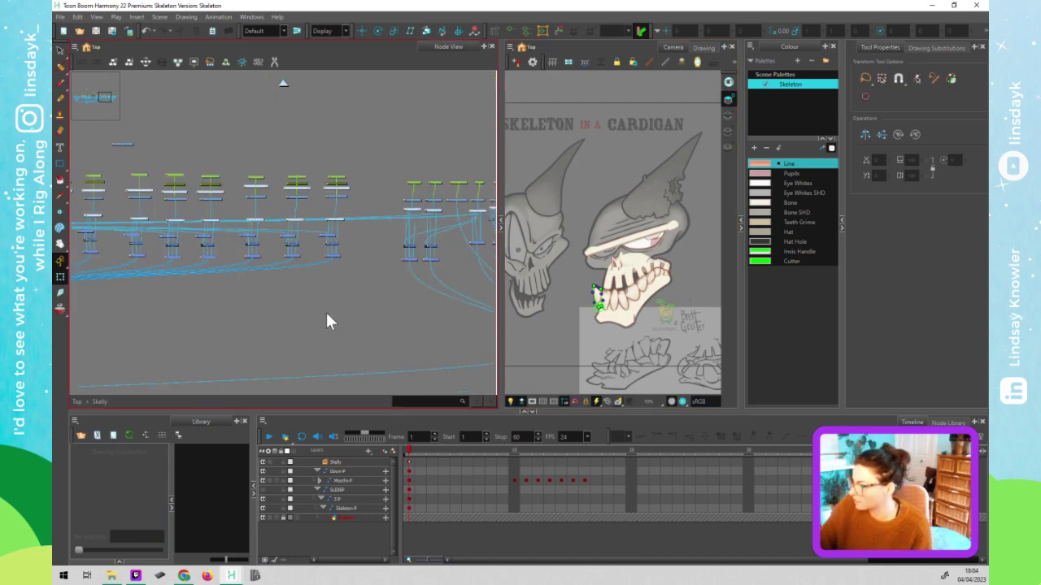
pyautogui.hotkey('ctrl', 'a')
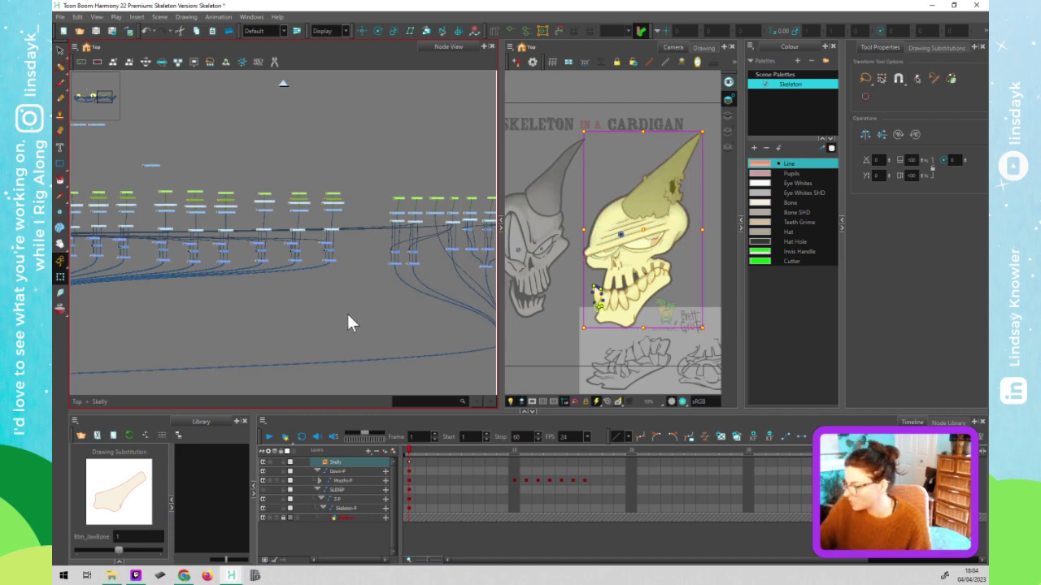
pyautogui.click(348, 317)
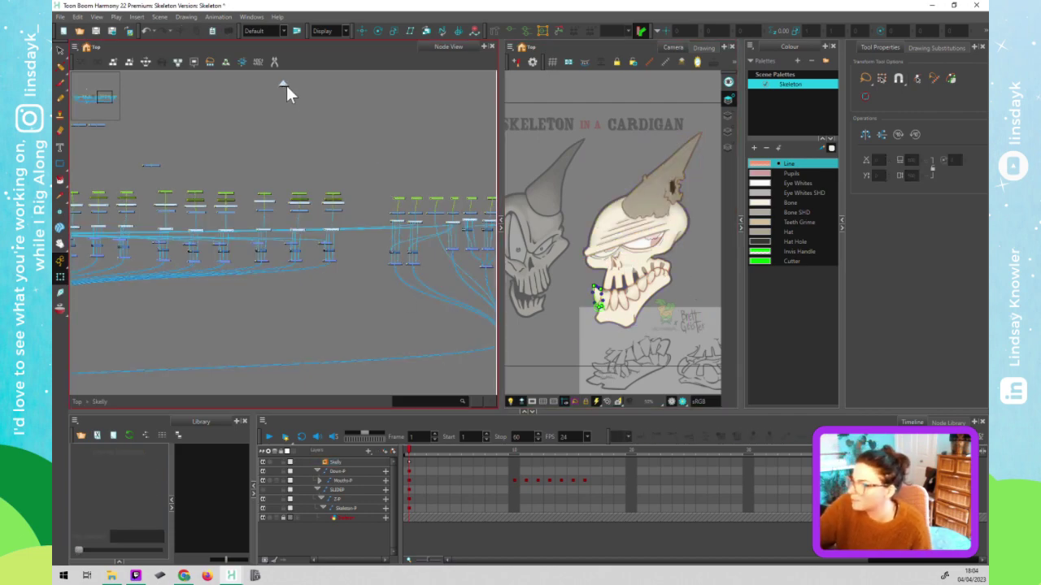
pyautogui.hotkey('ctrl', 'shift', 'Return')
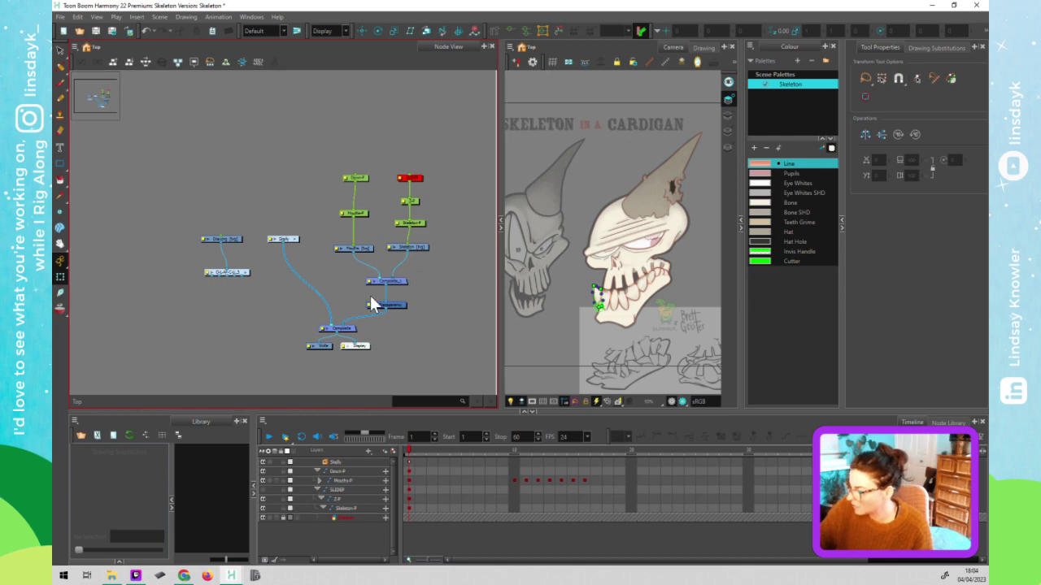
pyautogui.click(374, 285)
pyautogui.press('d')
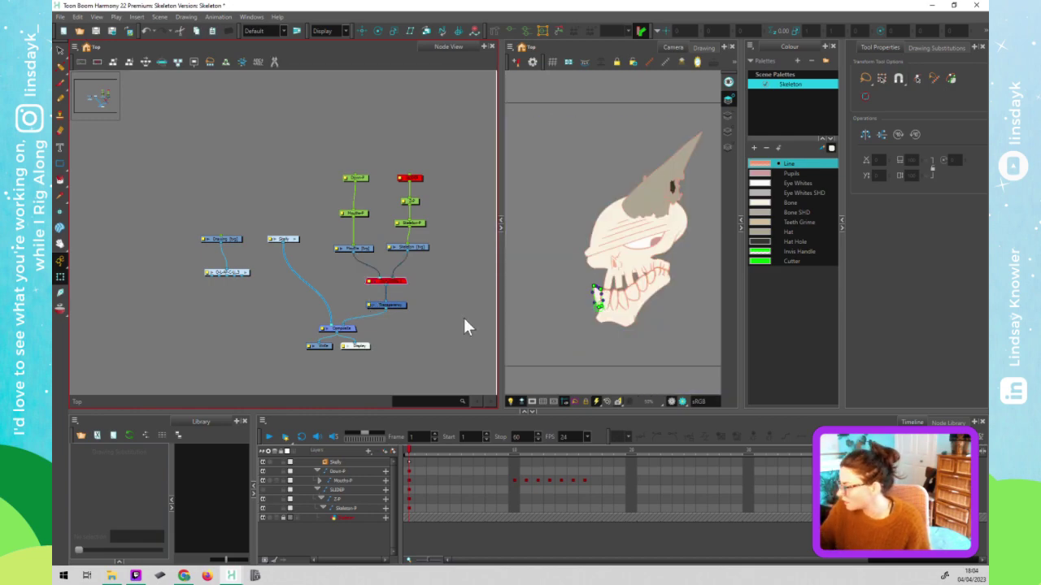
# - Pick the upper jawbone drawing, preview all of its art layers and select its artwork with the Select tool
pyautogui.scroll(3, 463, 316)
pyautogui.scroll(5, 671, 308)
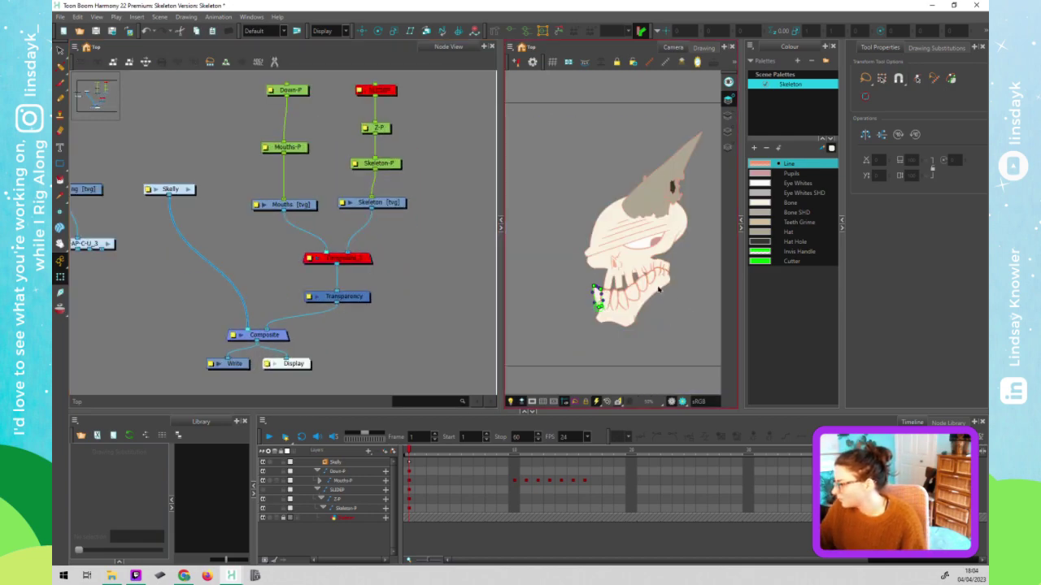
pyautogui.click(603, 244)
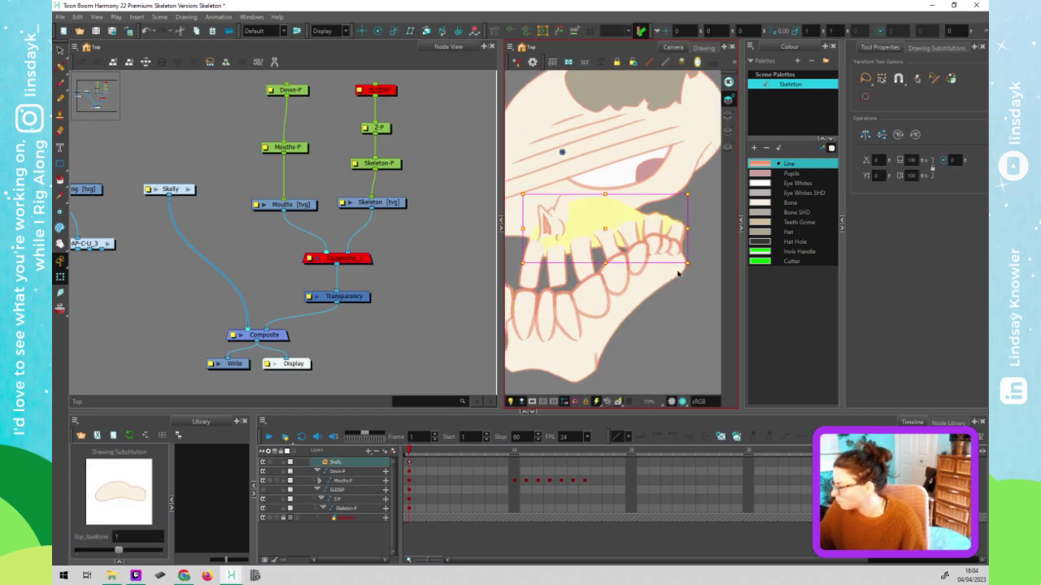
pyautogui.hotkey('alt', 's')
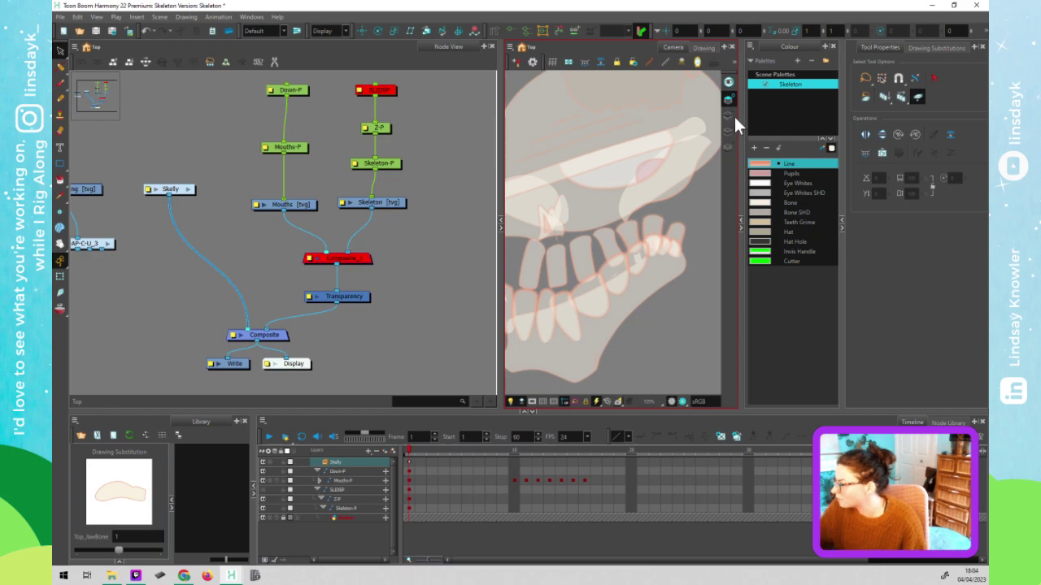
pyautogui.click(730, 115)
pyautogui.click(729, 82)
pyautogui.click(934, 77)
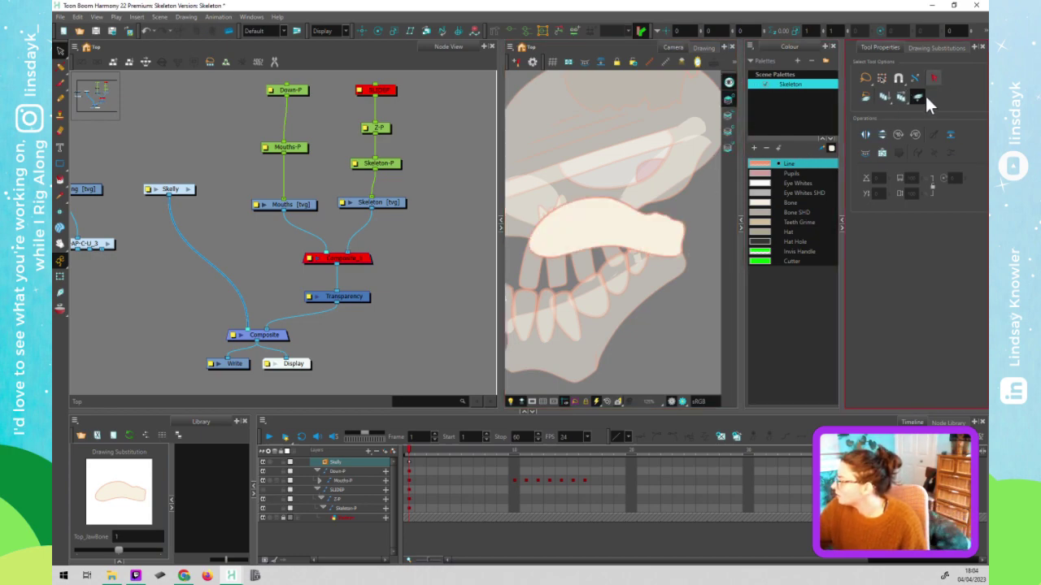
pyautogui.click(646, 258)
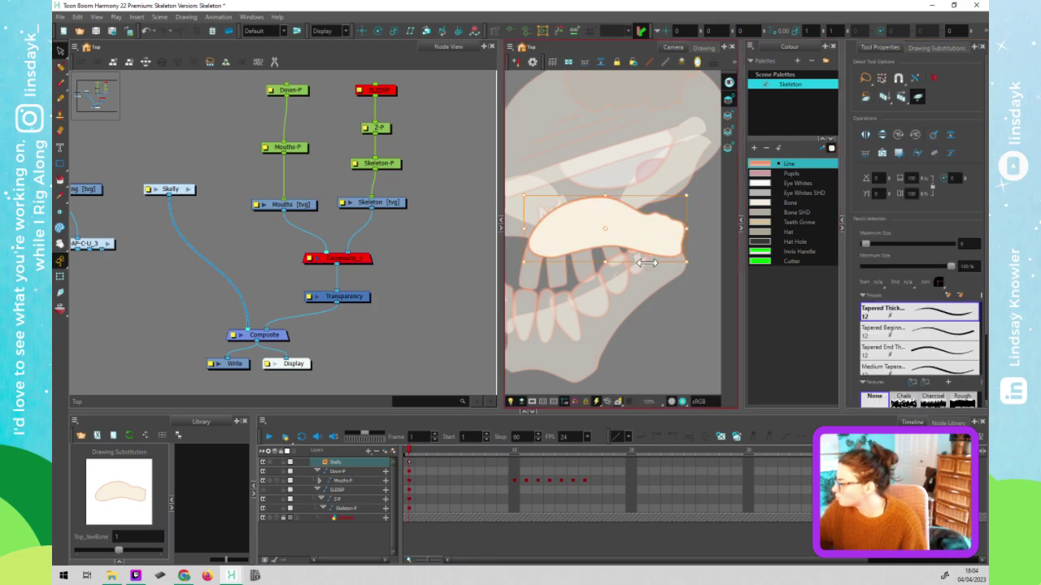
# - Raise the upper jawbone's lower edge above the back teeth by moving its contour point with the Contour Editor
pyautogui.hotkey('alt', 'q')
pyautogui.click(632, 243)
pyautogui.moveTo(632, 242)
pyautogui.mouseDown()
pyautogui.moveTo(643, 253)
pyautogui.moveTo(628, 236)
pyautogui.mouseUp()
pyautogui.click(581, 262)
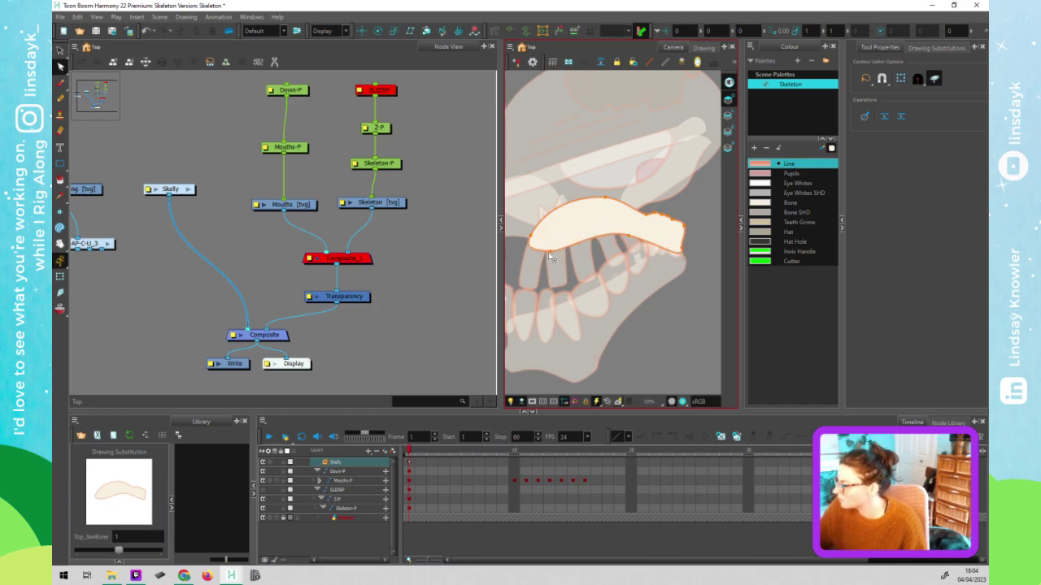
pyautogui.click(630, 235)
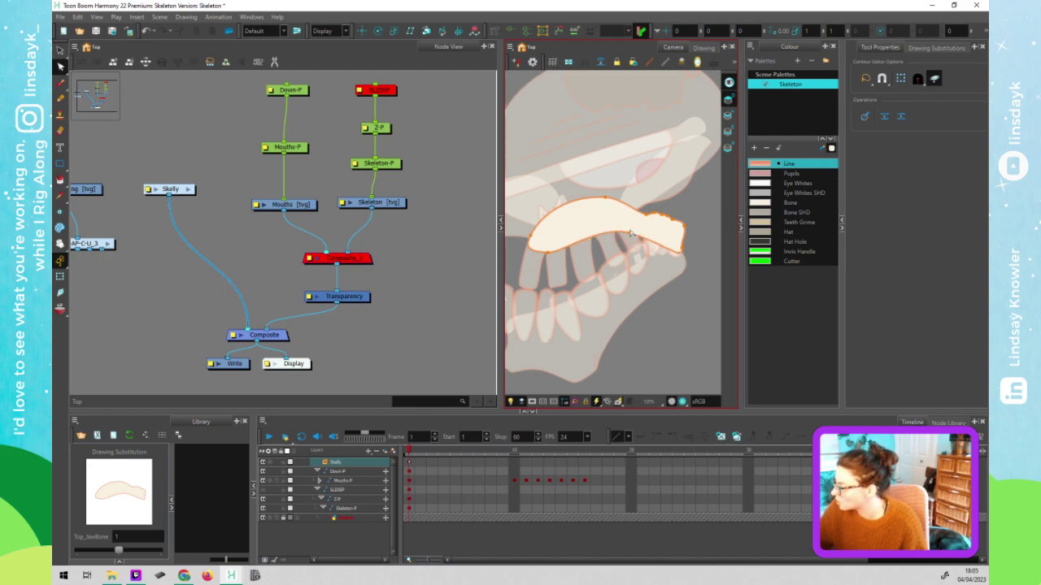
pyautogui.moveTo(630, 235)
pyautogui.mouseDown()
pyautogui.moveTo(626, 228)
pyautogui.moveTo(633, 234)
pyautogui.mouseUp()
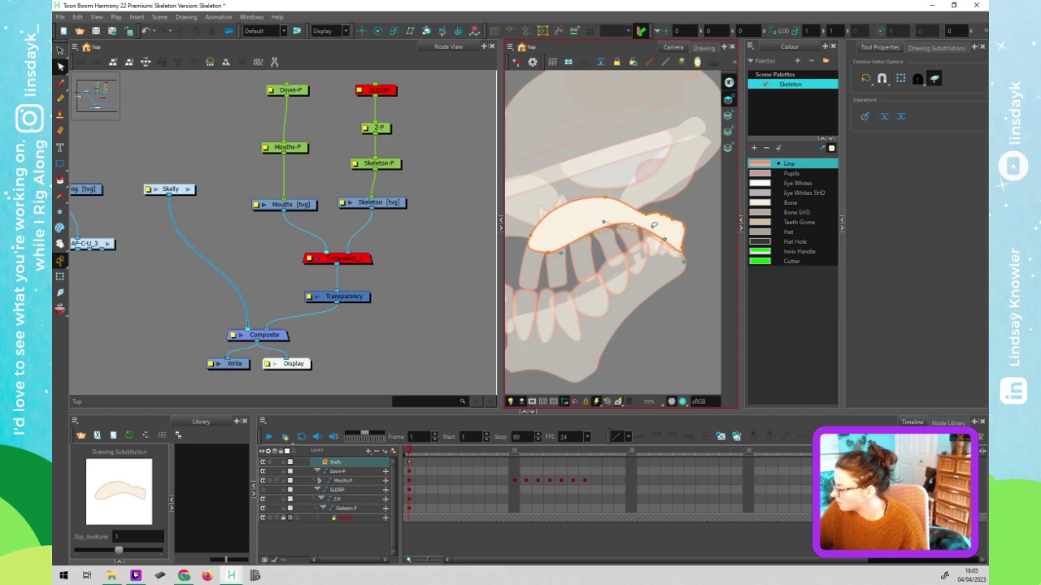
pyautogui.click(697, 203)
# - Enable the Composite_1 node again to show the reference sketch
pyautogui.click(355, 269)
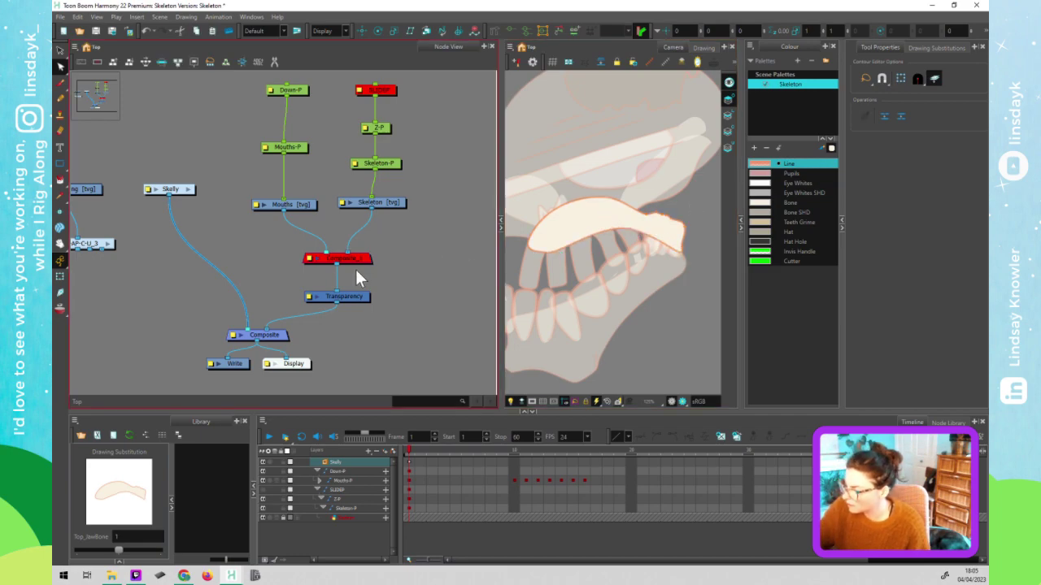
pyautogui.press('d')
pyautogui.click(414, 283)
# - Adjust the curve handles at the middle of the upper jawbone's lower edge to flatten it over the teeth
pyautogui.click(609, 234)
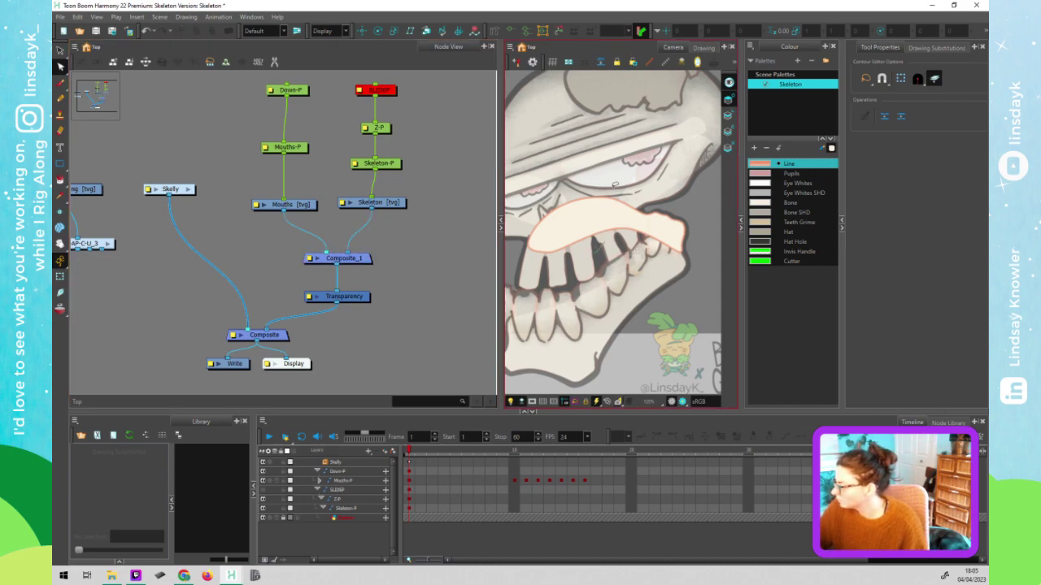
pyautogui.click(631, 233)
pyautogui.moveTo(634, 235)
pyautogui.mouseDown()
pyautogui.moveTo(654, 244)
pyautogui.moveTo(652, 232)
pyautogui.mouseUp()
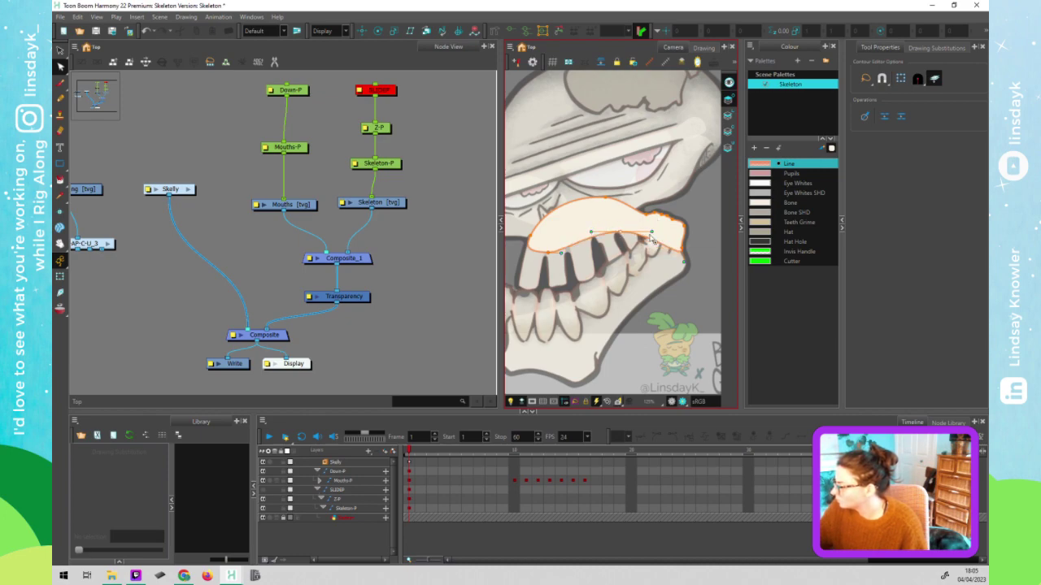
pyautogui.click(686, 255)
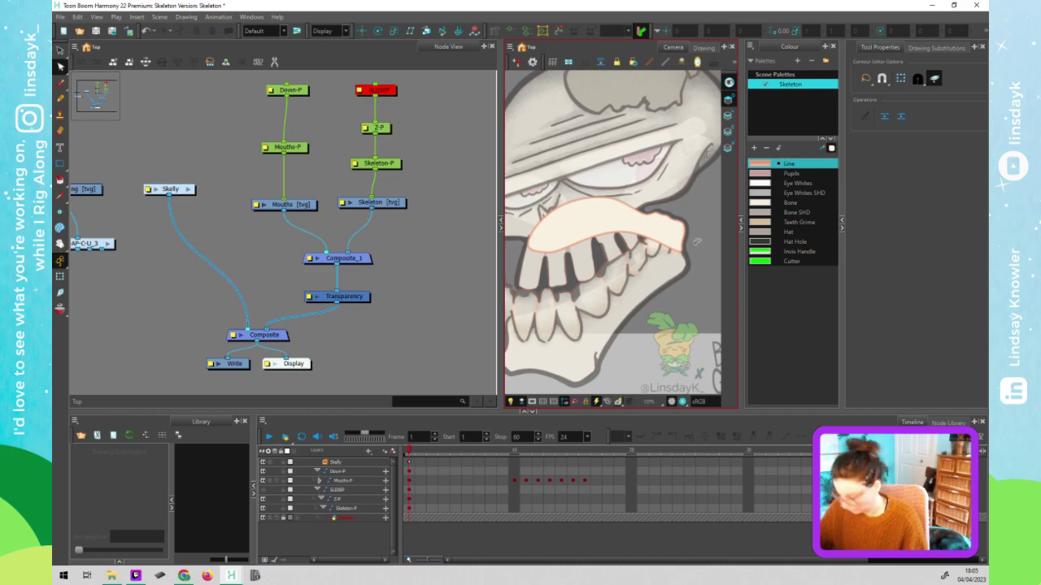
# - Reselect the upper jawbone drawing and raise its back lower corner above the rear teeth with the Contour Editor
pyautogui.hotkey('shift', 't')
pyautogui.click(650, 225)
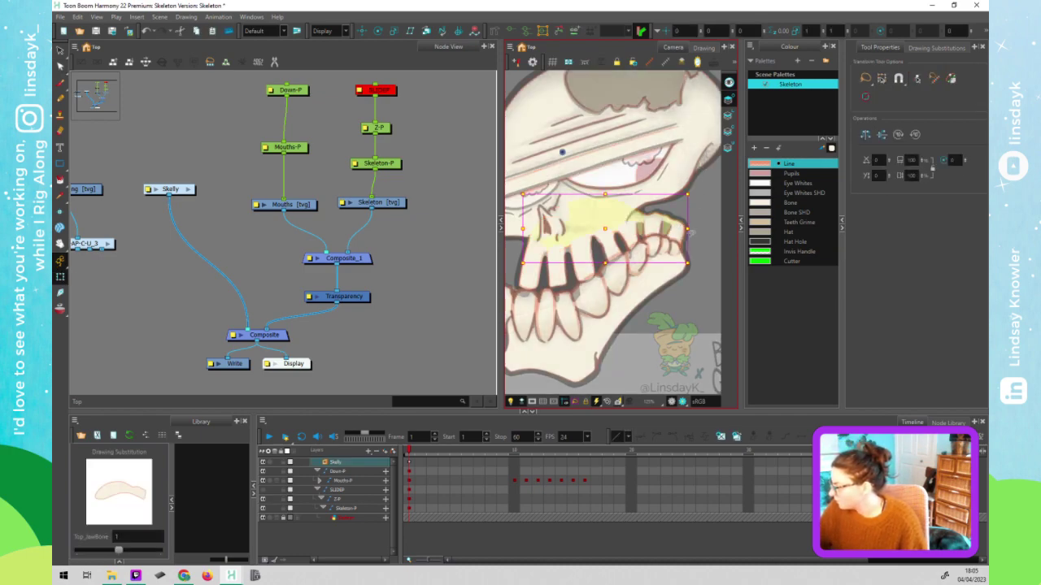
pyautogui.hotkey('alt', '/')
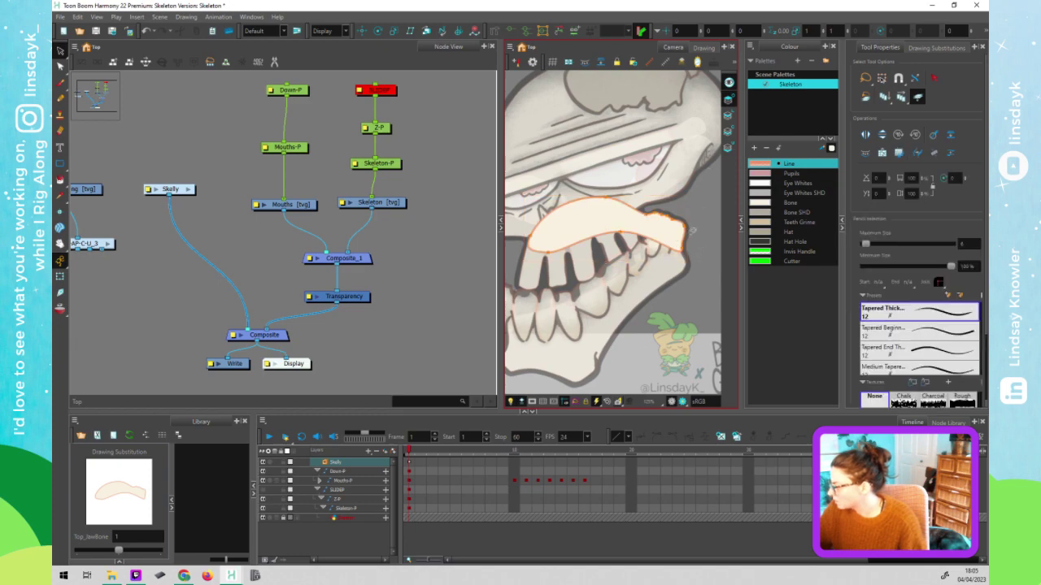
pyautogui.hotkey('alt', 'q')
pyautogui.click(698, 244)
pyautogui.moveTo(688, 258); pyautogui.dragTo(681, 231)
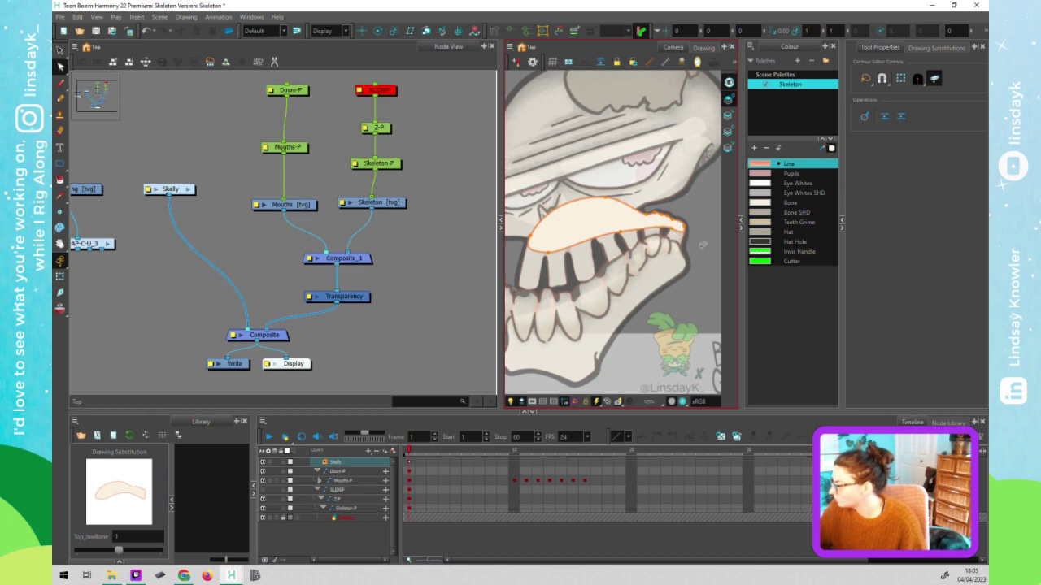
# - Check the upper jawbone against the artwork and refine the curve of its lower edge towards the back with the Contour Editor
pyautogui.hotkey('shift', 't')
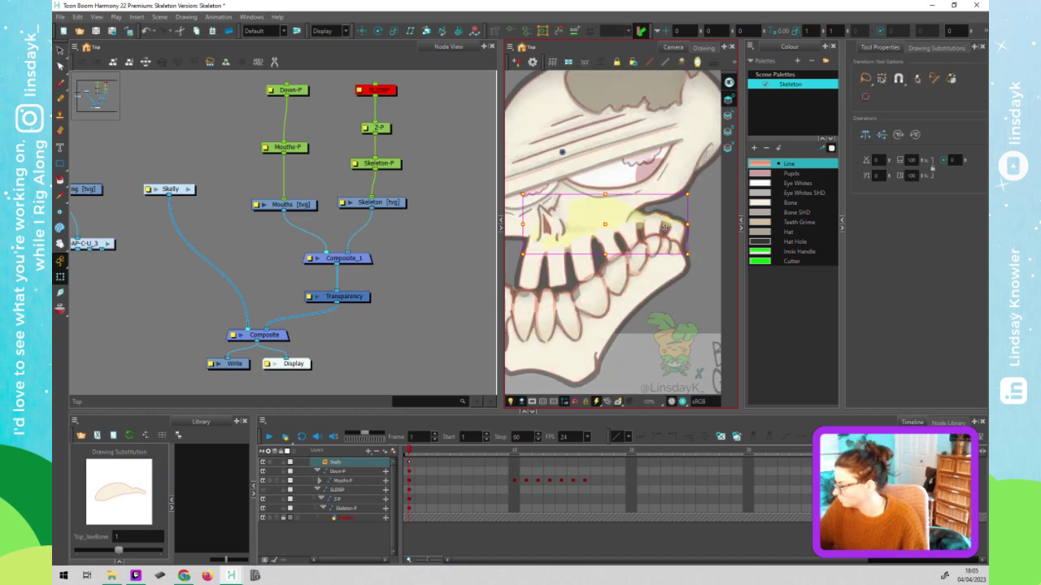
pyautogui.hotkey('alt', 's')
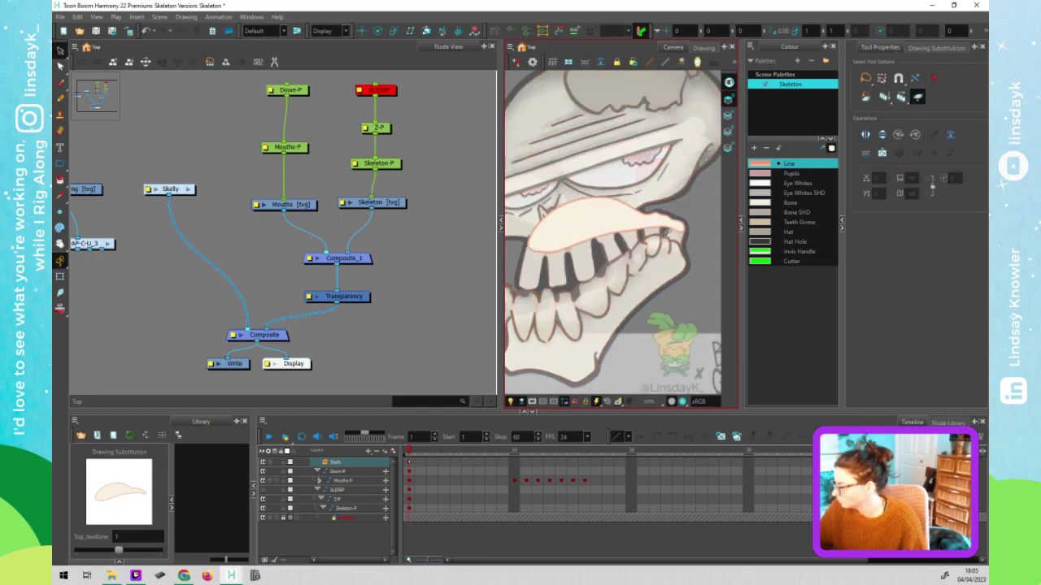
pyautogui.click(659, 243)
pyautogui.hotkey('alt', 'q')
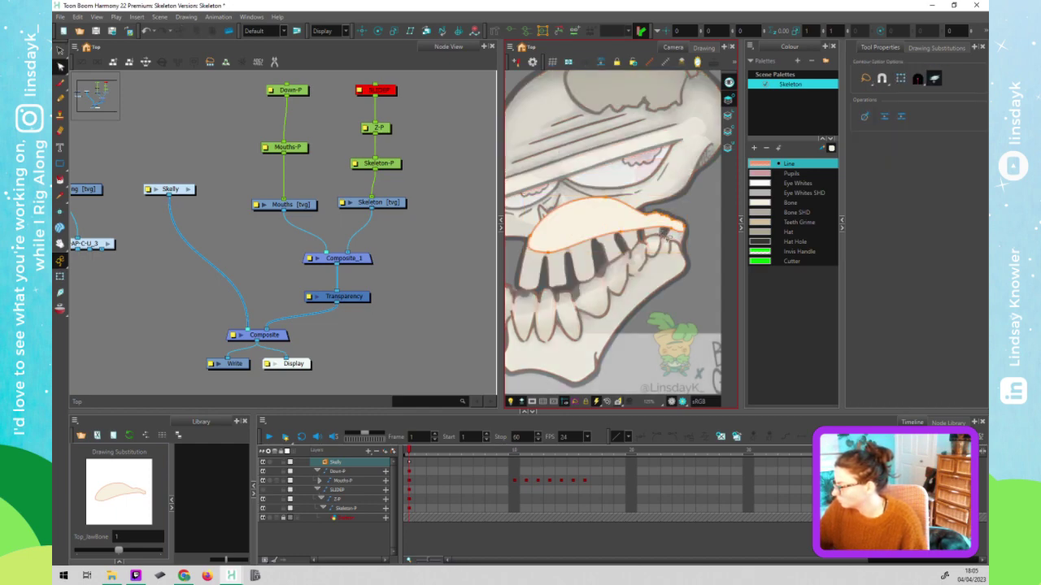
pyautogui.click(676, 236)
pyautogui.click(646, 232)
pyautogui.click(635, 234)
pyautogui.click(690, 206)
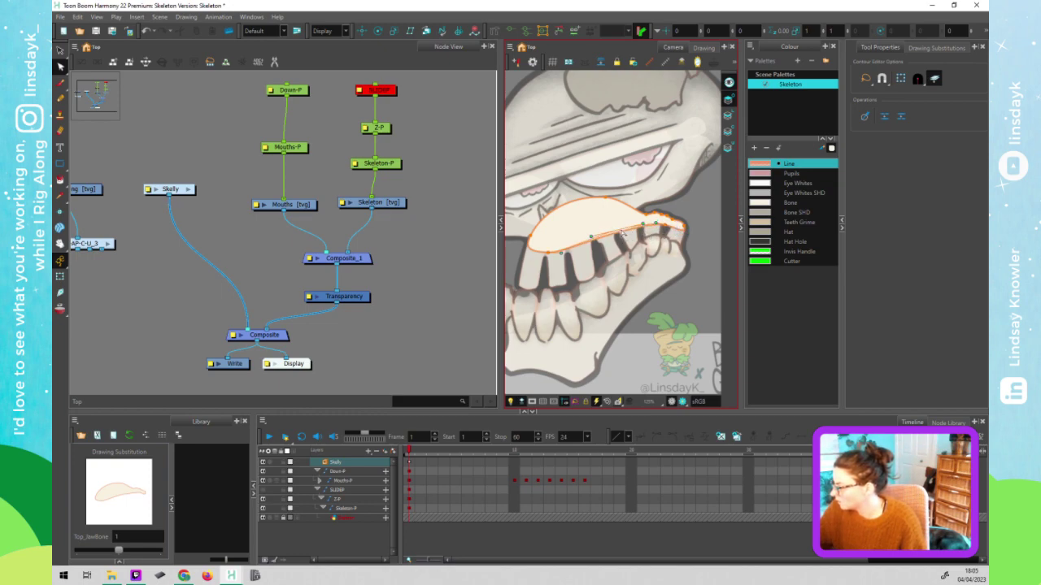
# - Select the skull's pupil with the Transform tool and reset its transformation
pyautogui.hotkey('shift', 't')
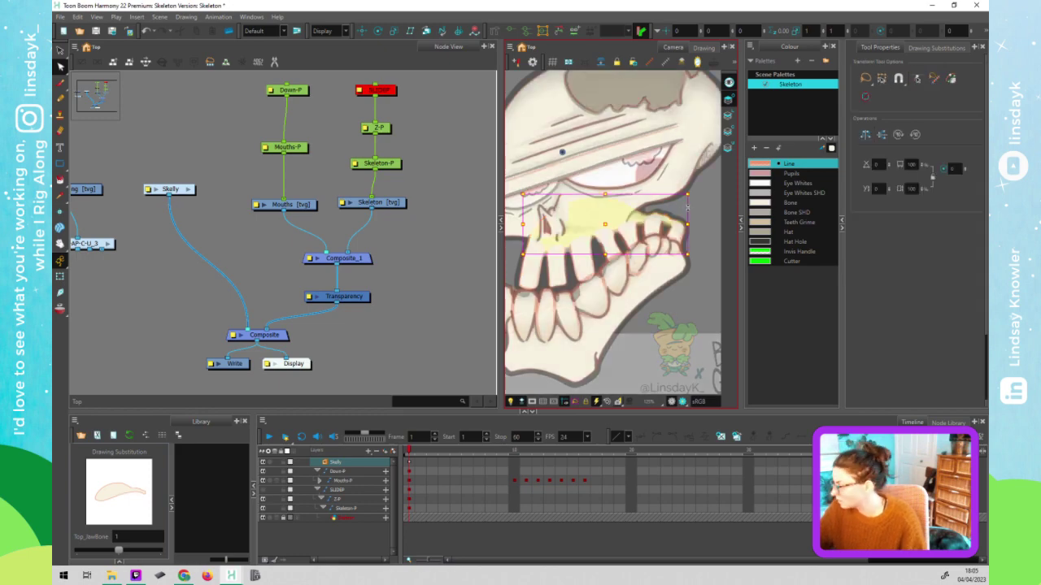
pyautogui.scroll(-3, 688, 308)
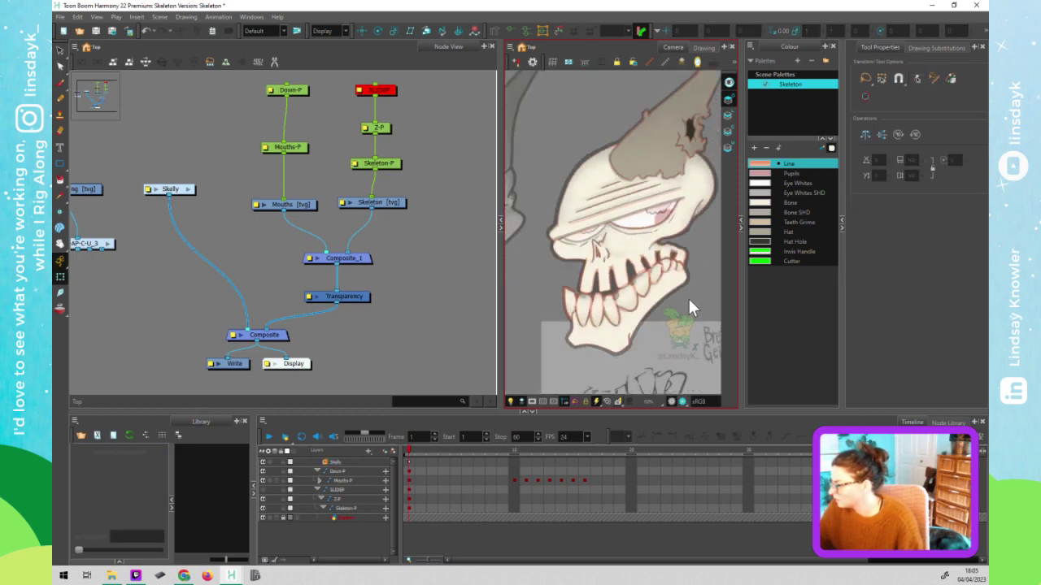
pyautogui.scroll(-2, 688, 299)
pyautogui.click(666, 235)
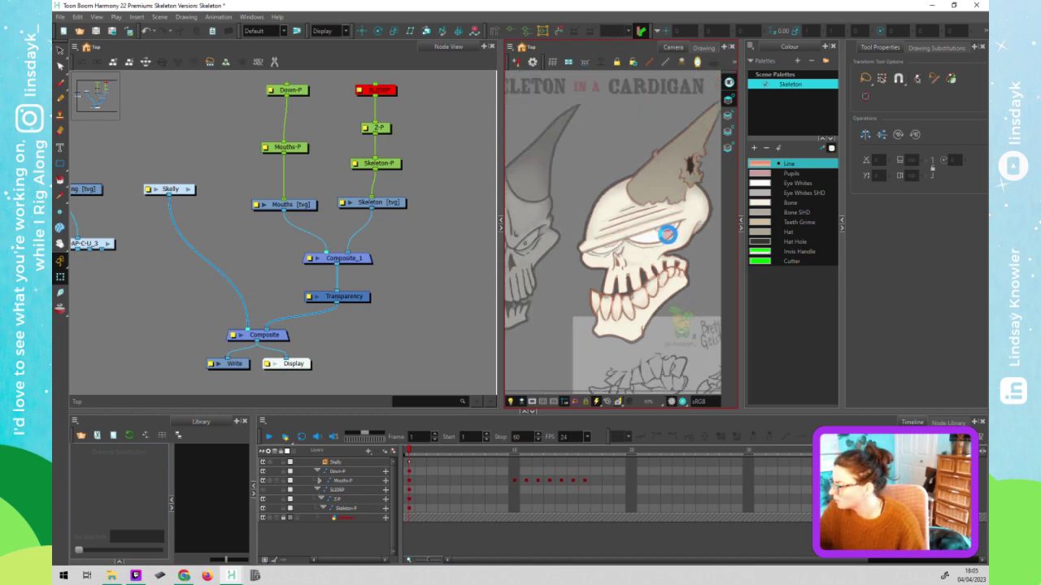
pyautogui.click(678, 204)
pyautogui.click(667, 235)
pyautogui.click(667, 235)
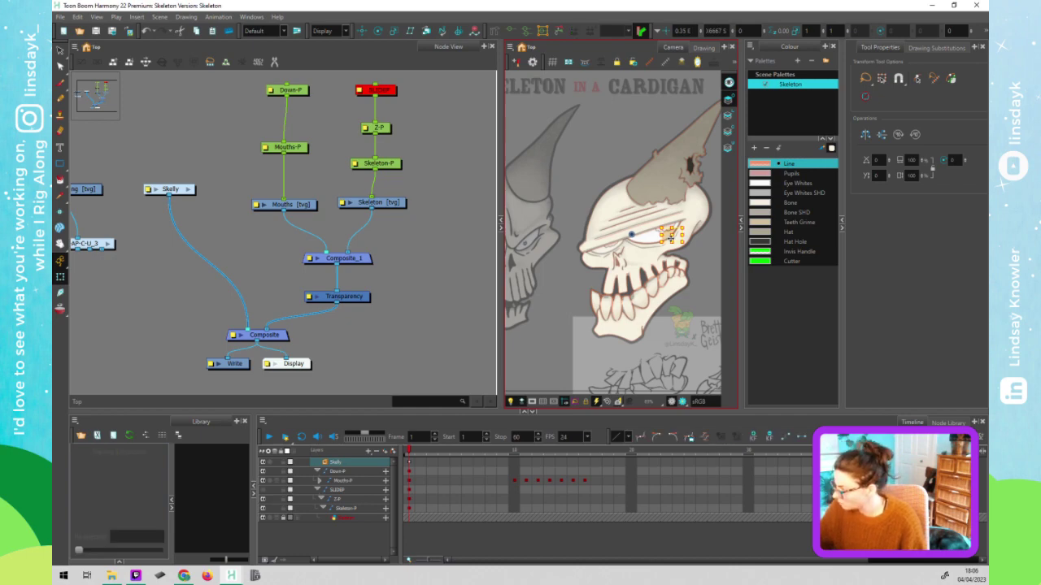
pyautogui.press('r')
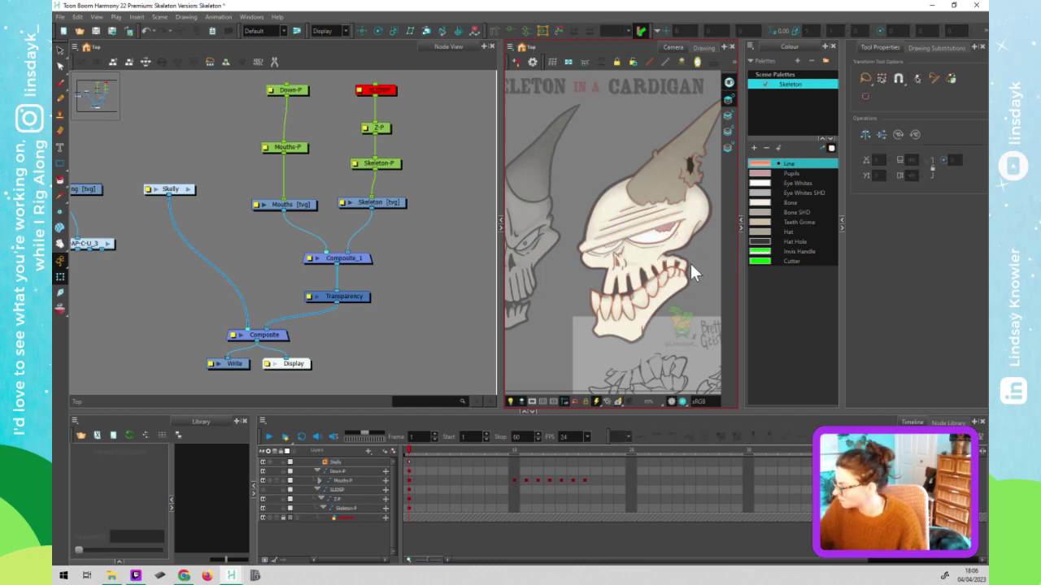
pyautogui.scroll(-3, 693, 262)
pyautogui.click(699, 267)
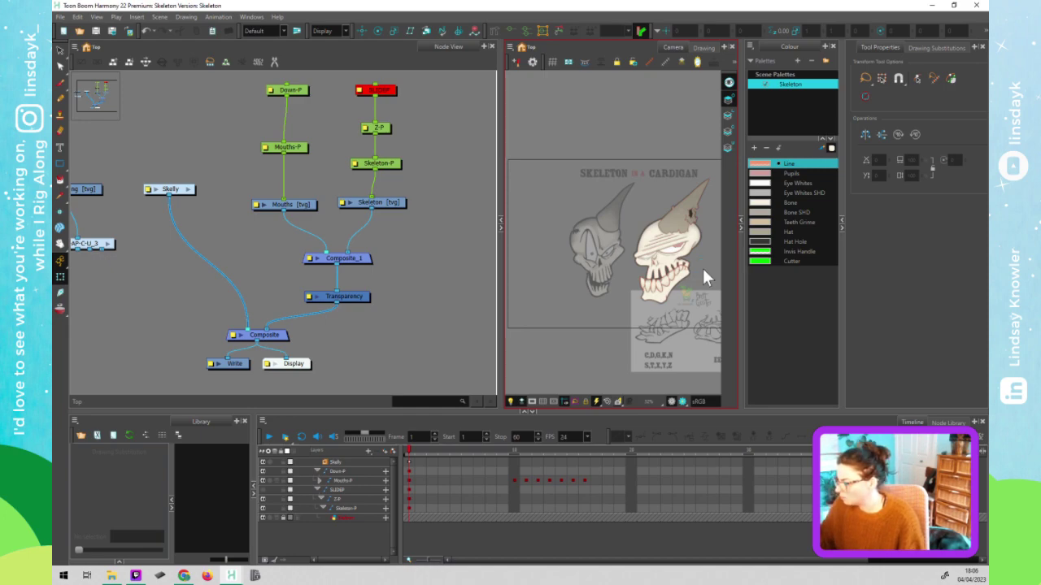
# - Enter the Skelly group and delete the row of empty drawing nodes at the far right end of its network
pyautogui.scroll(-3, 379, 289)
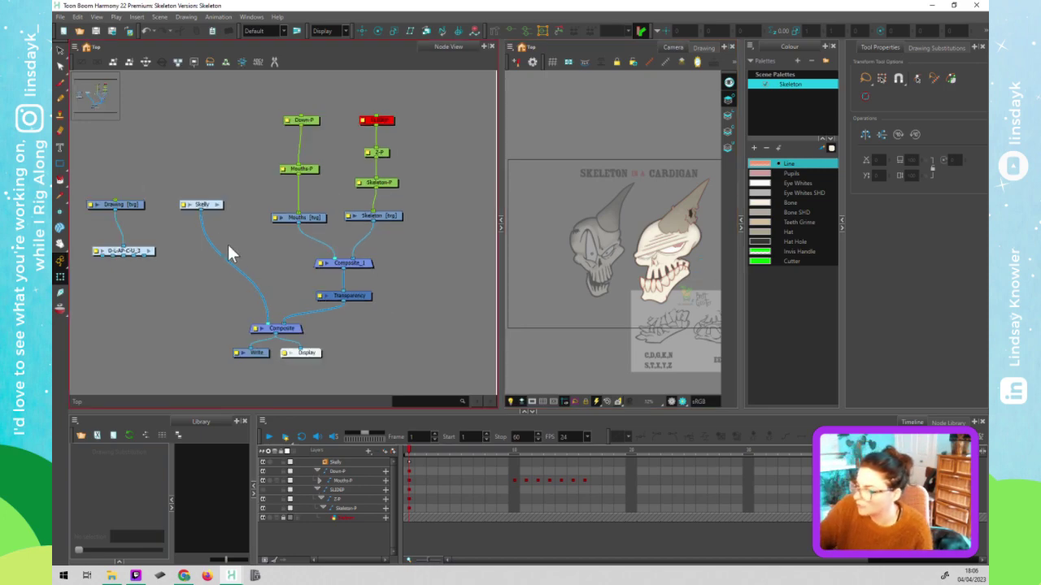
pyautogui.click(221, 210)
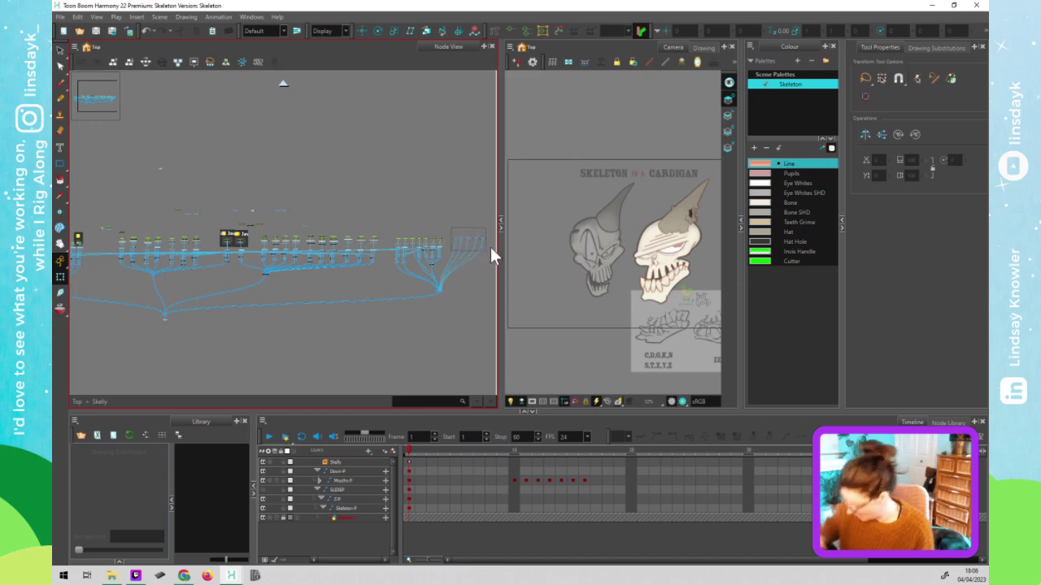
pyautogui.press('Delete')
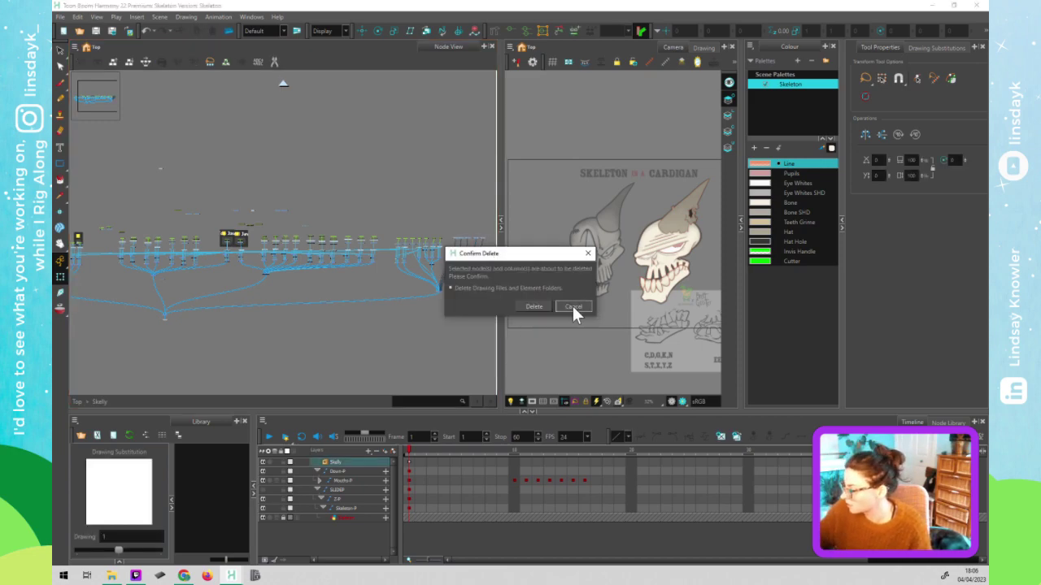
pyautogui.click(534, 306)
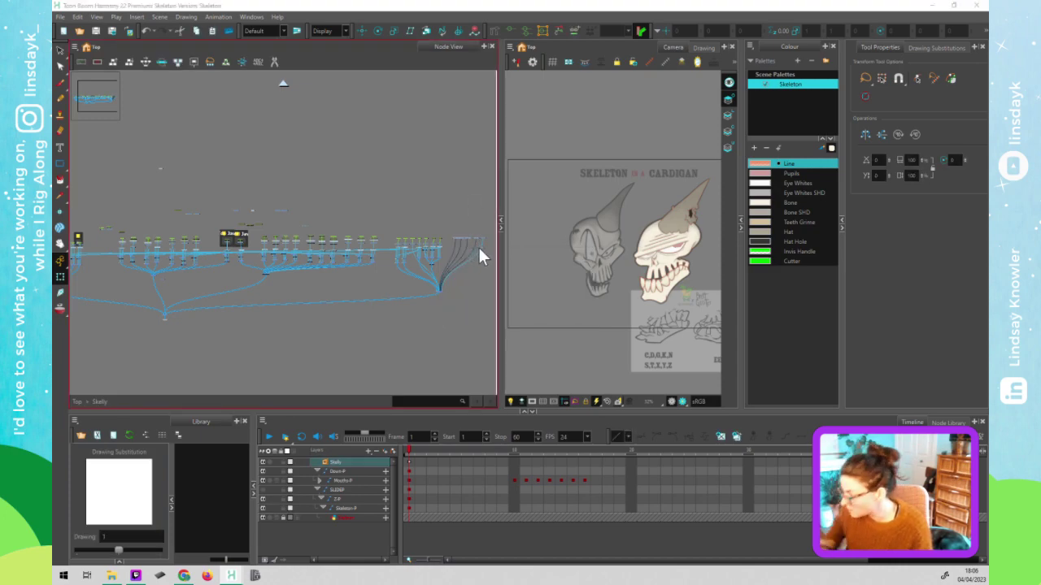
pyautogui.press('Delete')
pyautogui.click(546, 305)
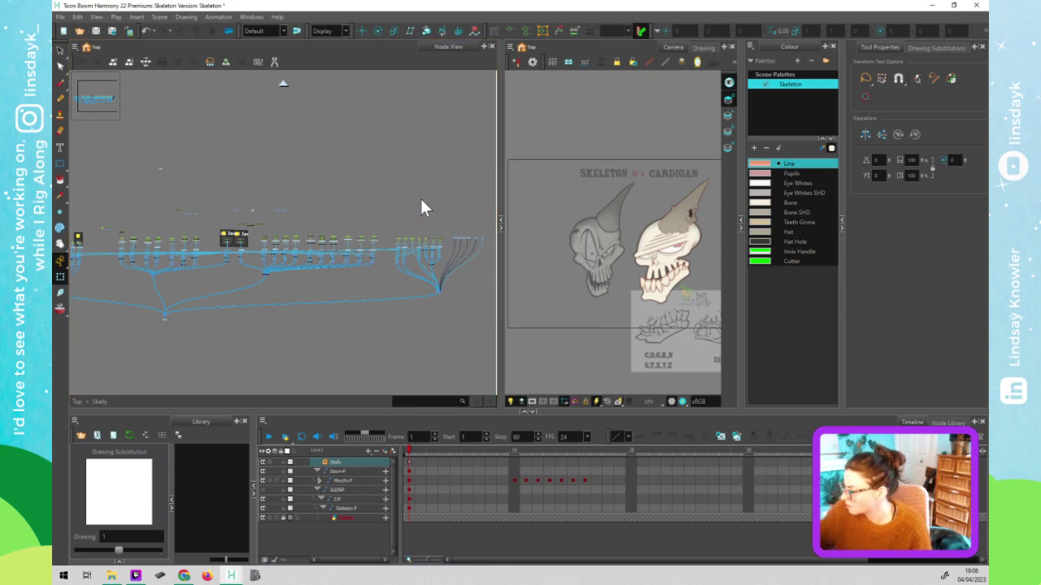
# - Delete the three unconnected green nodes and the pair of loose drawing nodes above the Top Jaw and BTM Jaw backdrops
pyautogui.scroll(3, 298, 167)
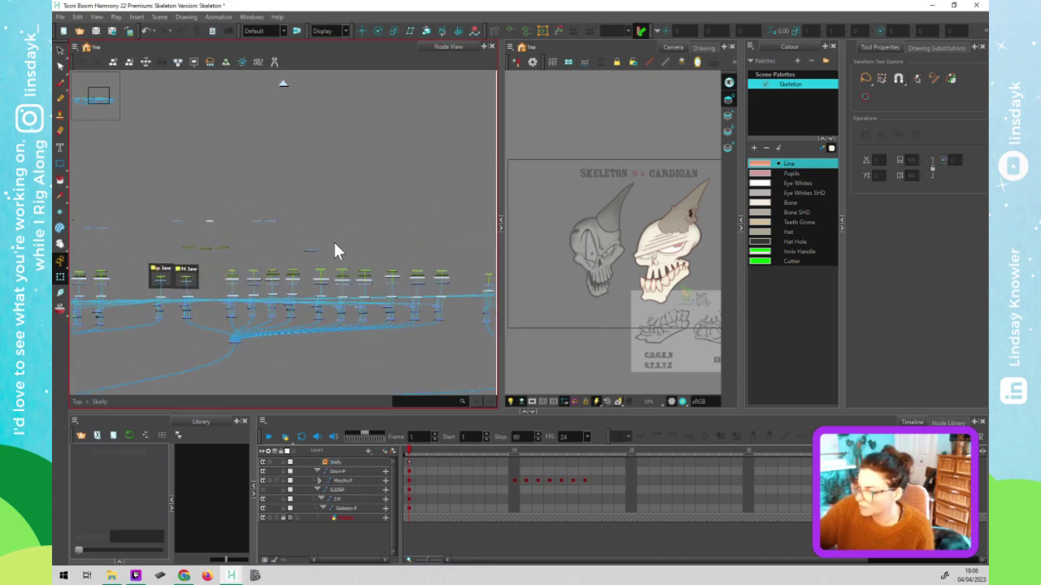
pyautogui.scroll(1, 321, 243)
pyautogui.scroll(2, 244, 216)
pyautogui.moveTo(191, 201); pyautogui.dragTo(292, 228)
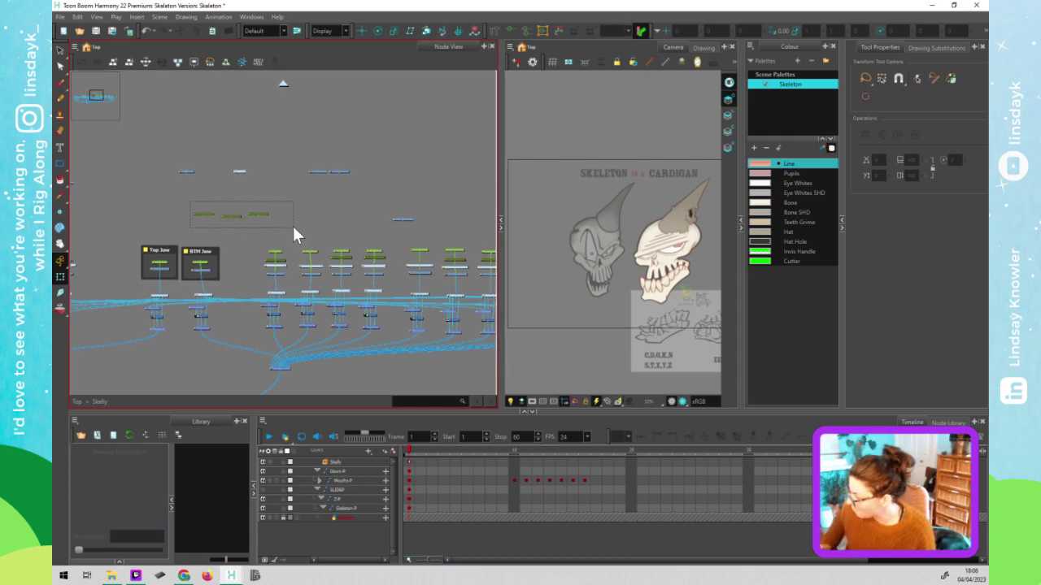
pyautogui.moveTo(293, 228); pyautogui.dragTo(263, 212)
pyautogui.moveTo(189, 194); pyautogui.dragTo(297, 225)
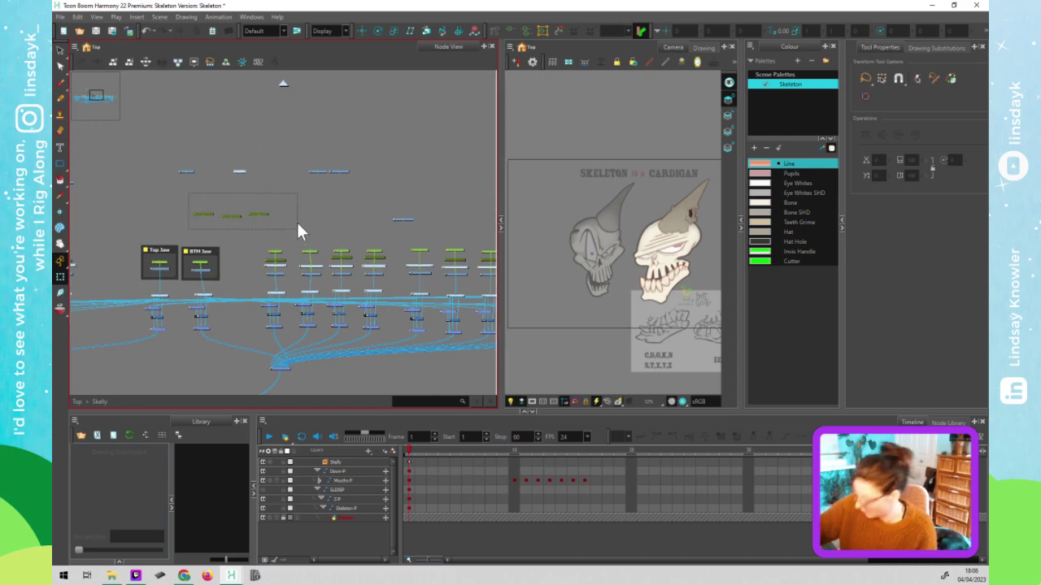
pyautogui.moveTo(294, 160); pyautogui.dragTo(373, 183)
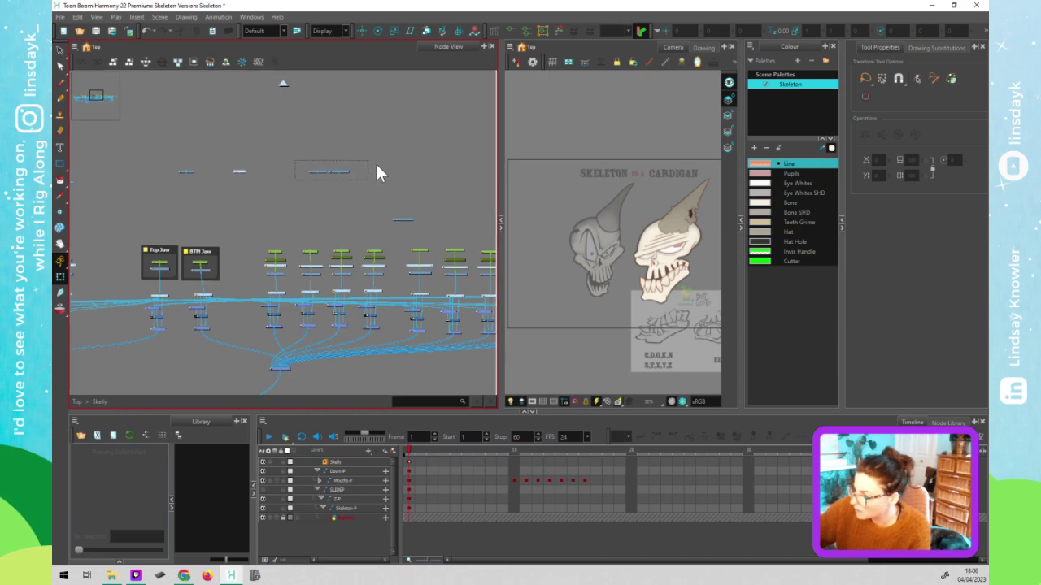
# - Delete the unconnected Brows drawing node and the unconnected MID_BTM_Tooth drawing node above the rig
pyautogui.click(200, 176)
pyautogui.click(187, 168)
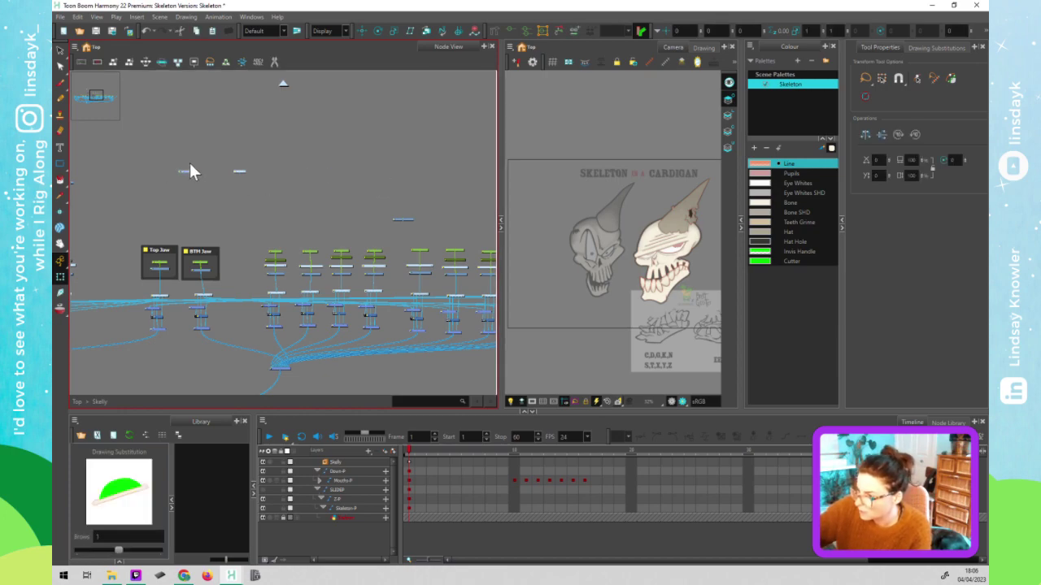
pyautogui.click(190, 177)
pyautogui.click(190, 171)
pyautogui.press('Delete')
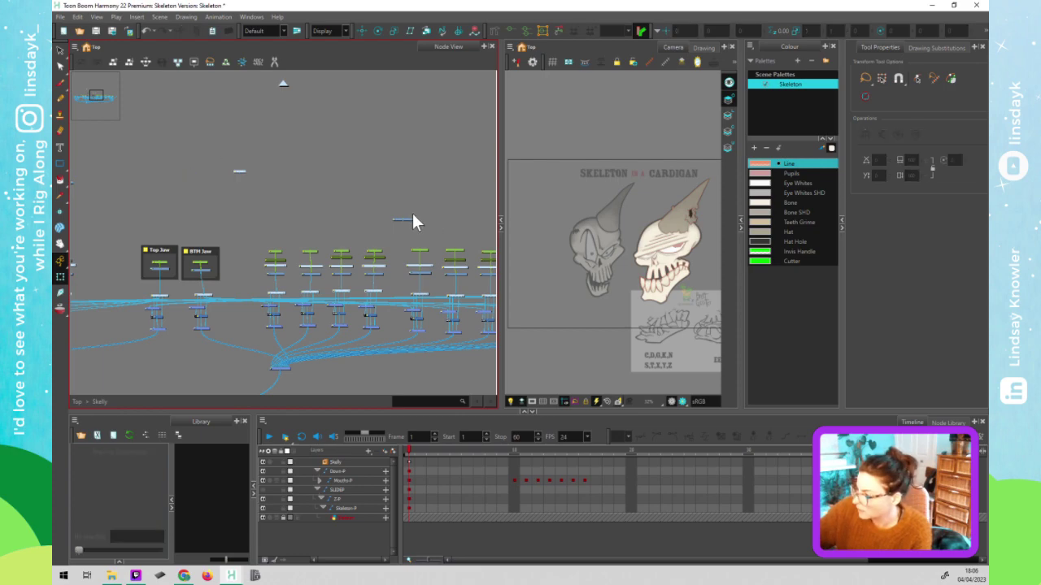
pyautogui.click(407, 221)
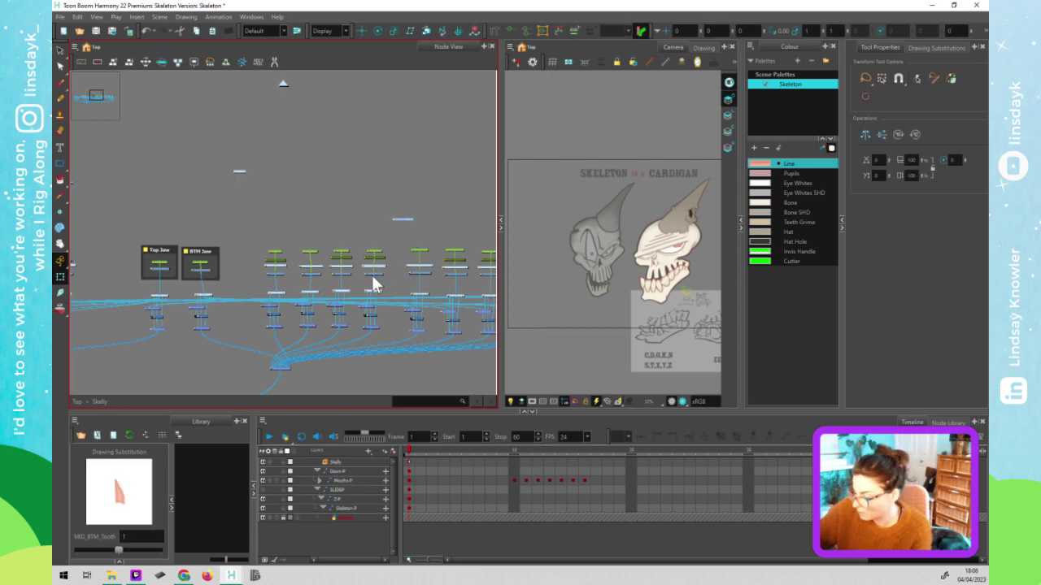
pyautogui.press('Delete')
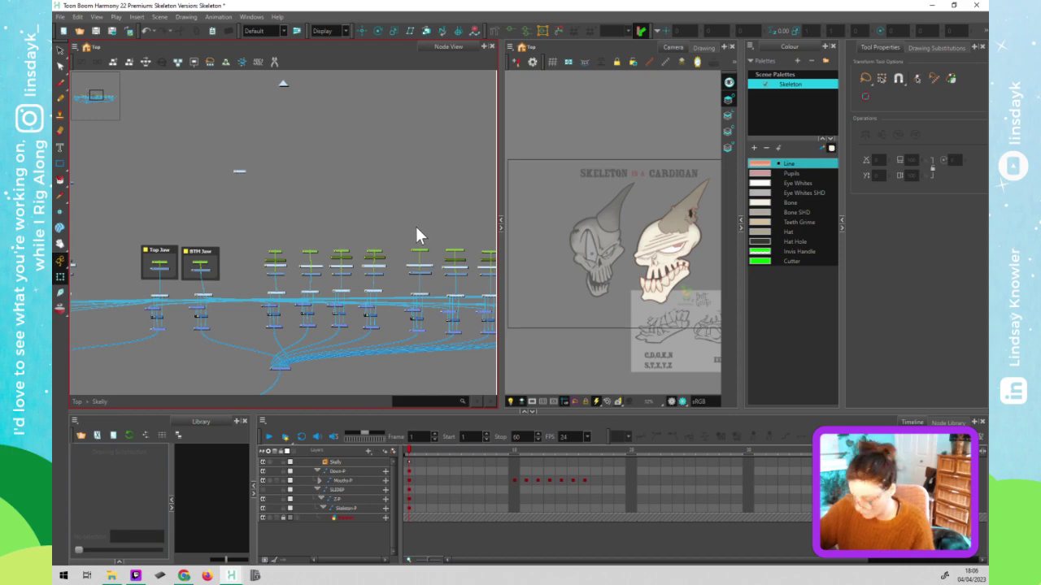
# - Delete the loose drawing nodes and the loose green node floating above the upper tooth nodes
pyautogui.scroll(5, 668, 280)
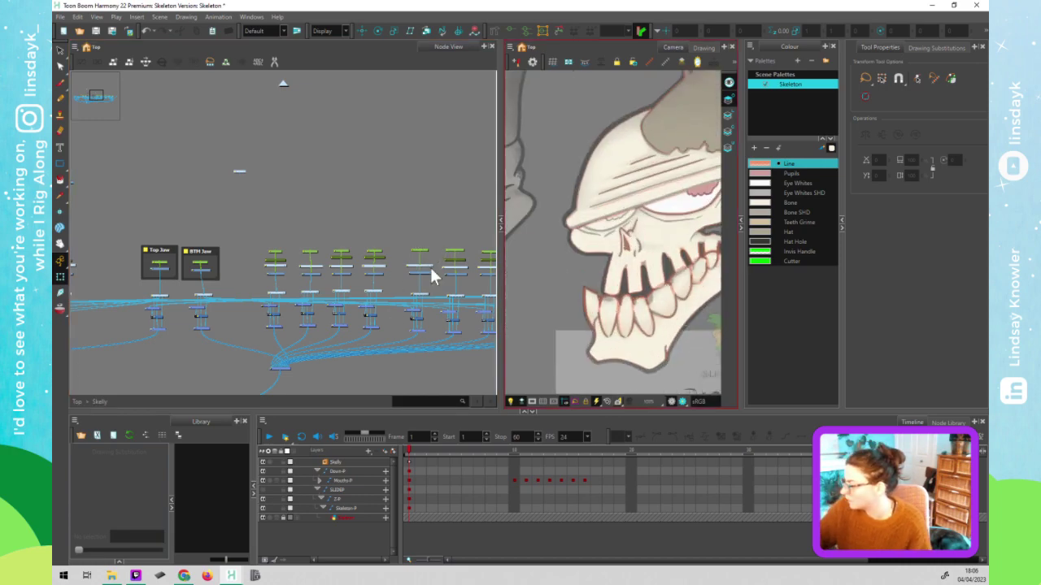
pyautogui.scroll(-4, 322, 269)
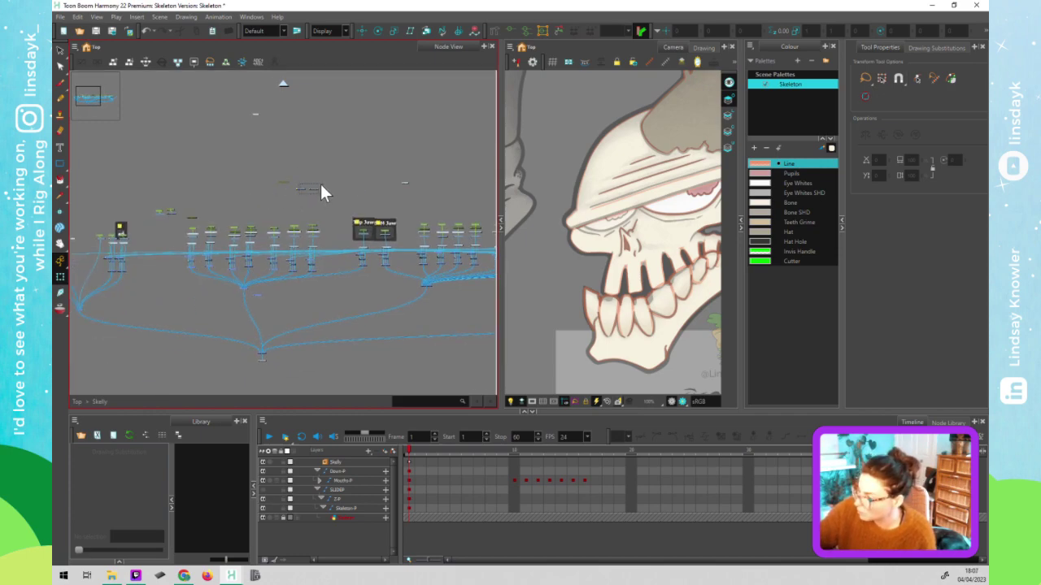
pyautogui.click(317, 187)
pyautogui.press('Delete')
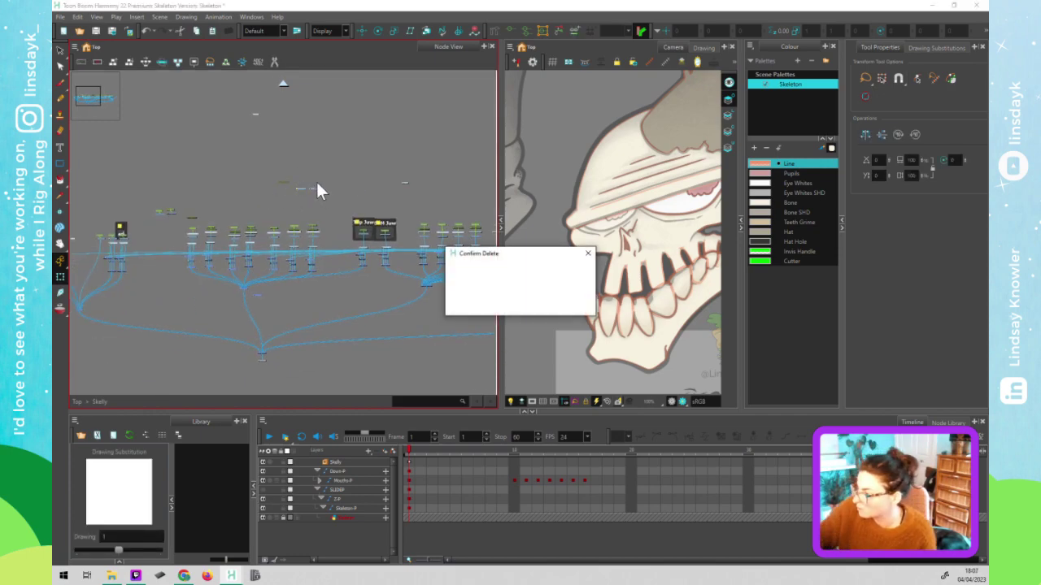
pyautogui.click(539, 312)
pyautogui.moveTo(269, 175); pyautogui.dragTo(305, 193)
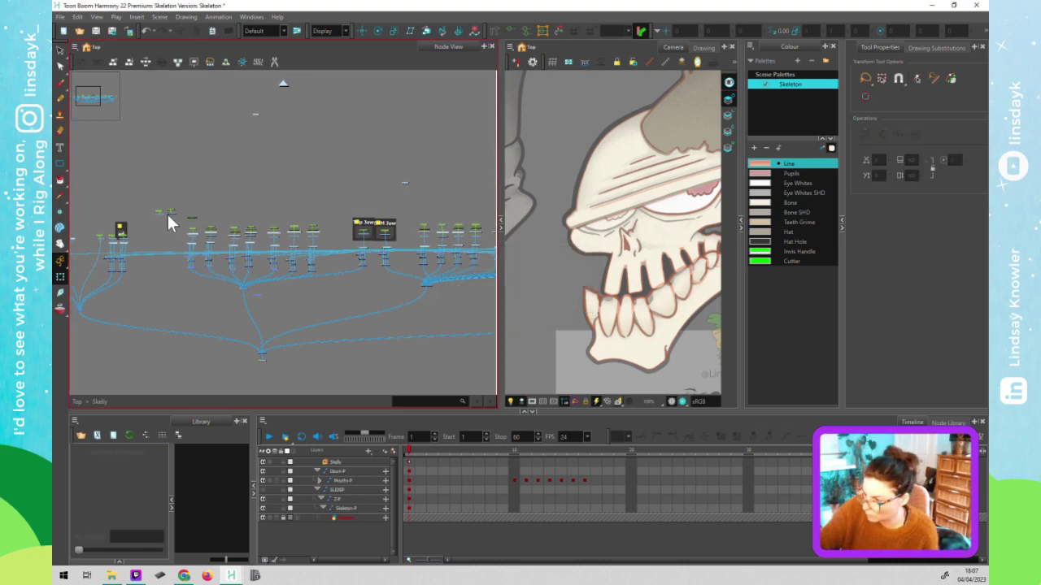
# - Examine the contents of the two loose drawing nodes with pegs beside the first upper tooth
pyautogui.scroll(5, 167, 214)
pyautogui.scroll(3, 172, 221)
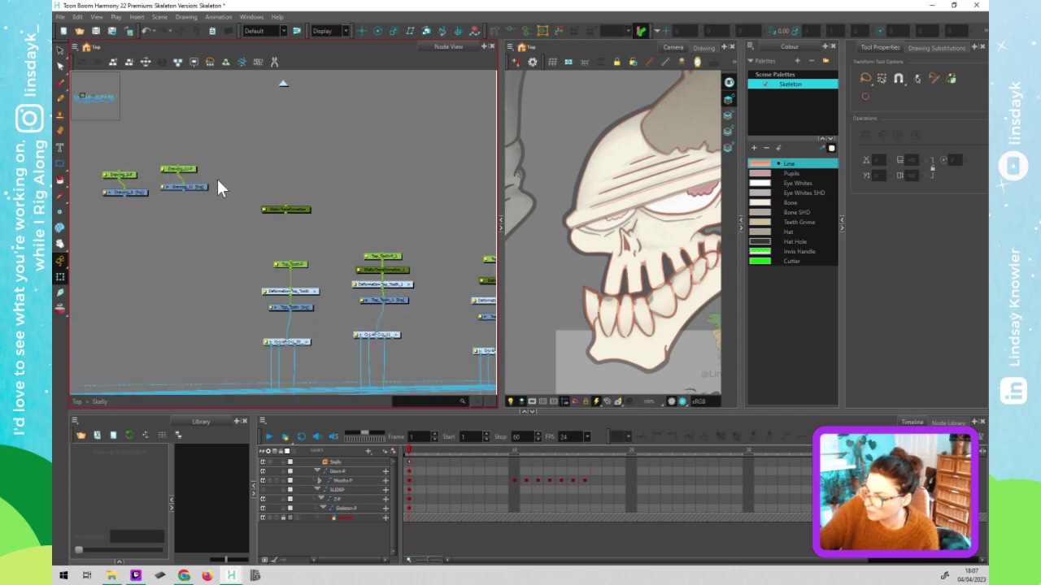
pyautogui.click(204, 186)
pyautogui.click(140, 196)
pyautogui.scroll(-5, 153, 221)
pyautogui.scroll(-4, 370, 341)
# - Delete the leftover drawing node wired in at the network's far right end and select the loose drawing node above the main composite
pyautogui.hscroll(6, 222, 270)
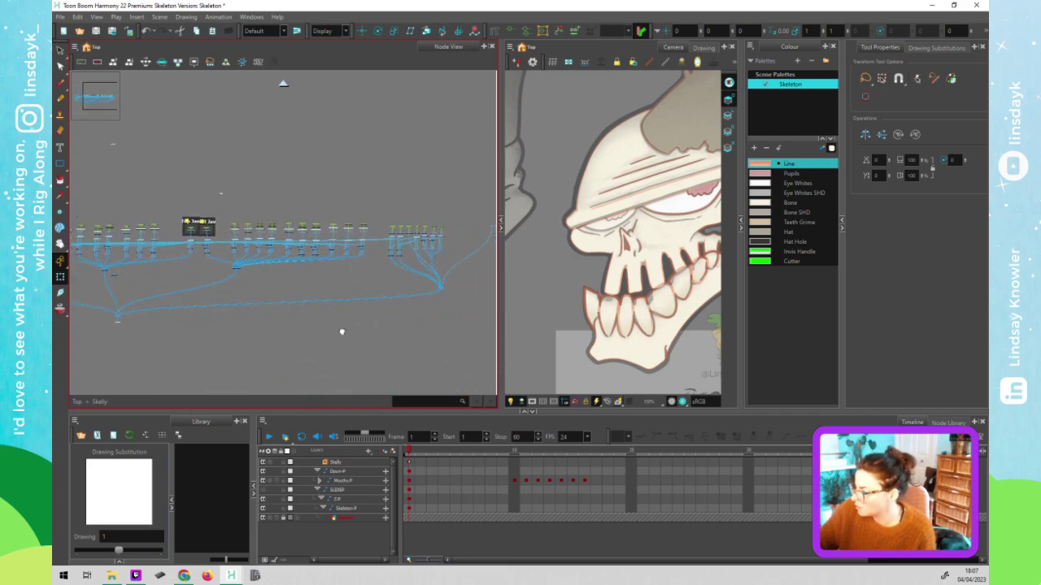
pyautogui.hscroll(3, 342, 332)
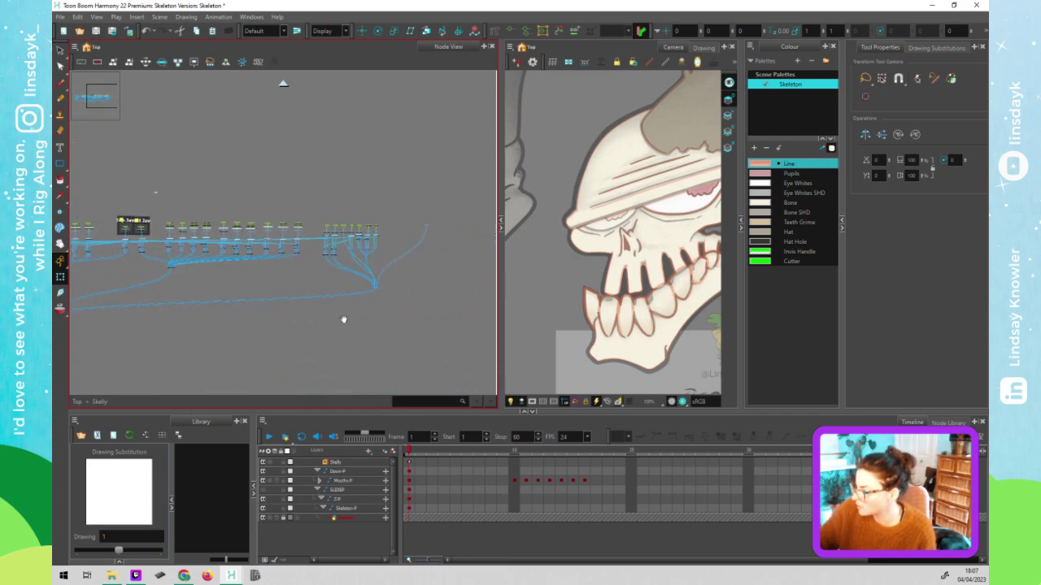
pyautogui.click(429, 221)
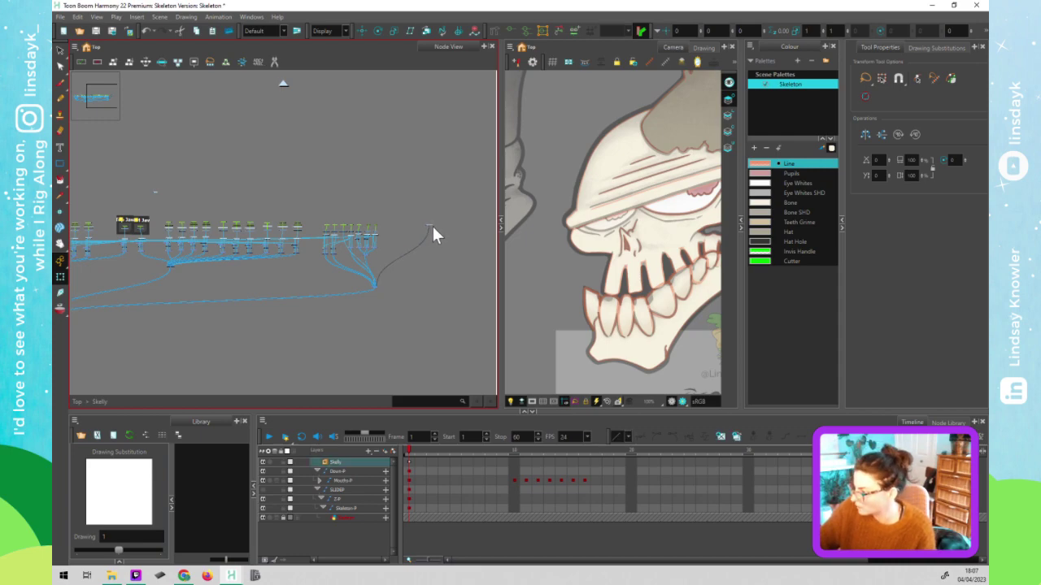
pyautogui.press('Delete')
pyautogui.hscroll(-10, 325, 313)
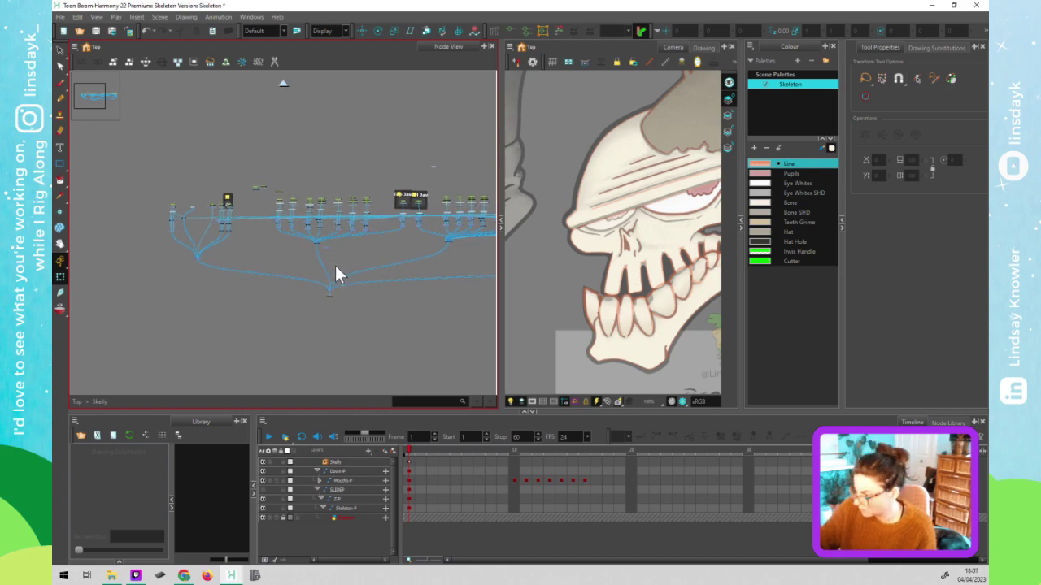
pyautogui.click(335, 260)
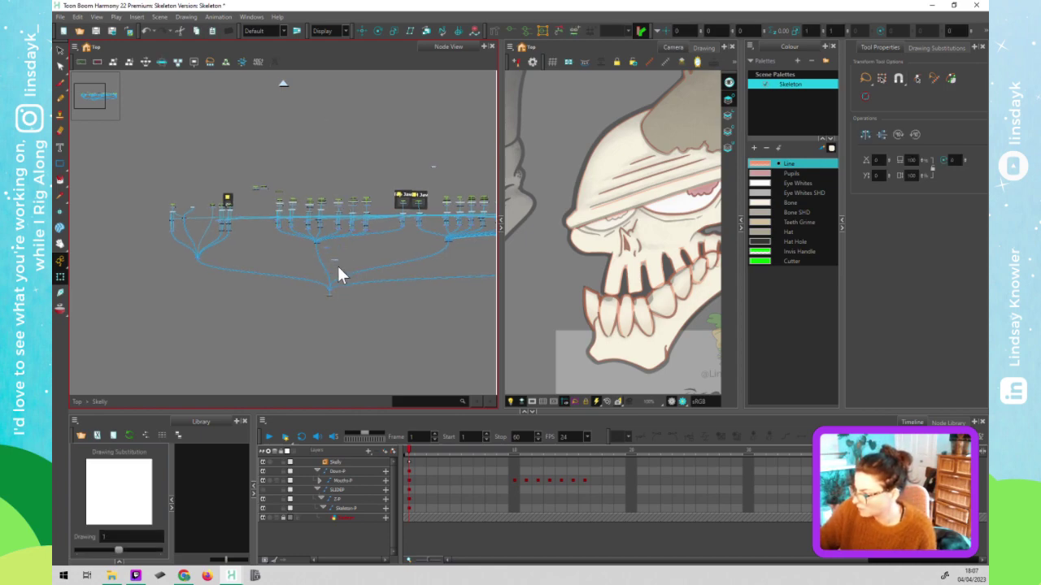
pyautogui.click(361, 322)
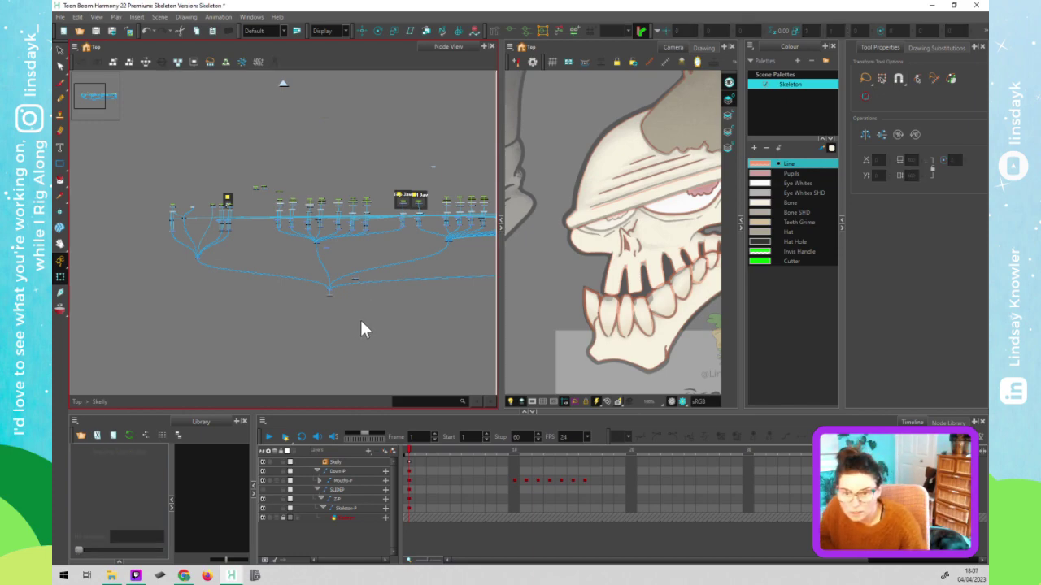
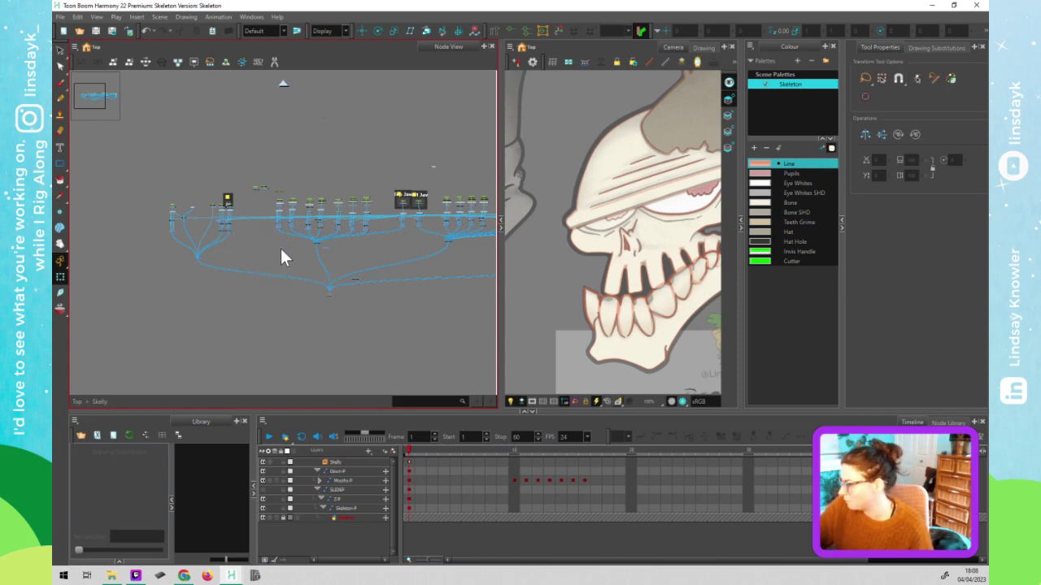
# - Nudge the pupil's group node above the cutter in the eye rig and look over the neighbouring nodes
pyautogui.scroll(8, 195, 213)
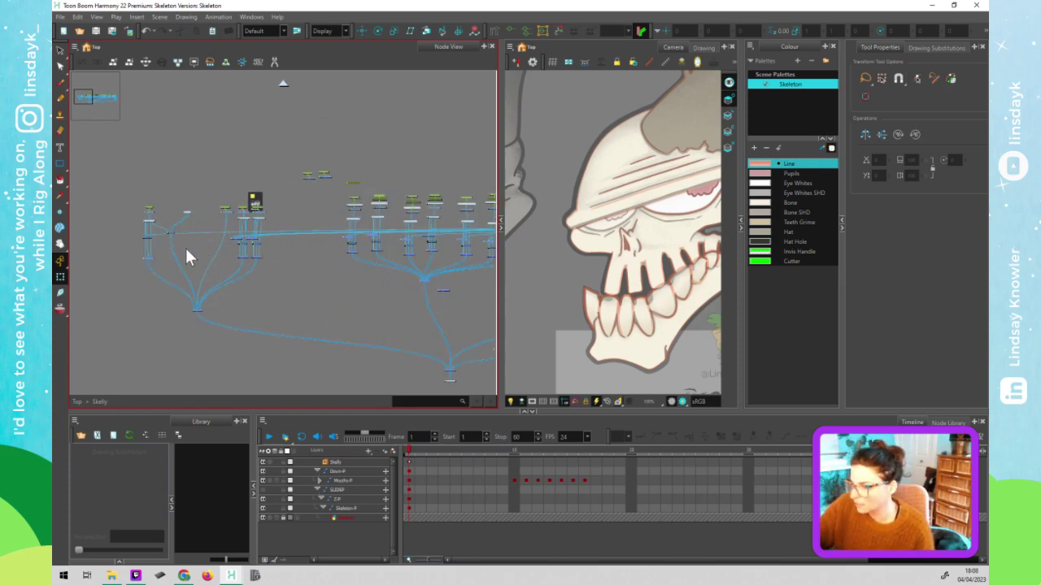
pyautogui.scroll(3, 274, 251)
pyautogui.hscroll(-3, 350, 301)
pyautogui.scroll(-3, 339, 309)
pyautogui.moveTo(347, 180); pyautogui.dragTo(332, 183)
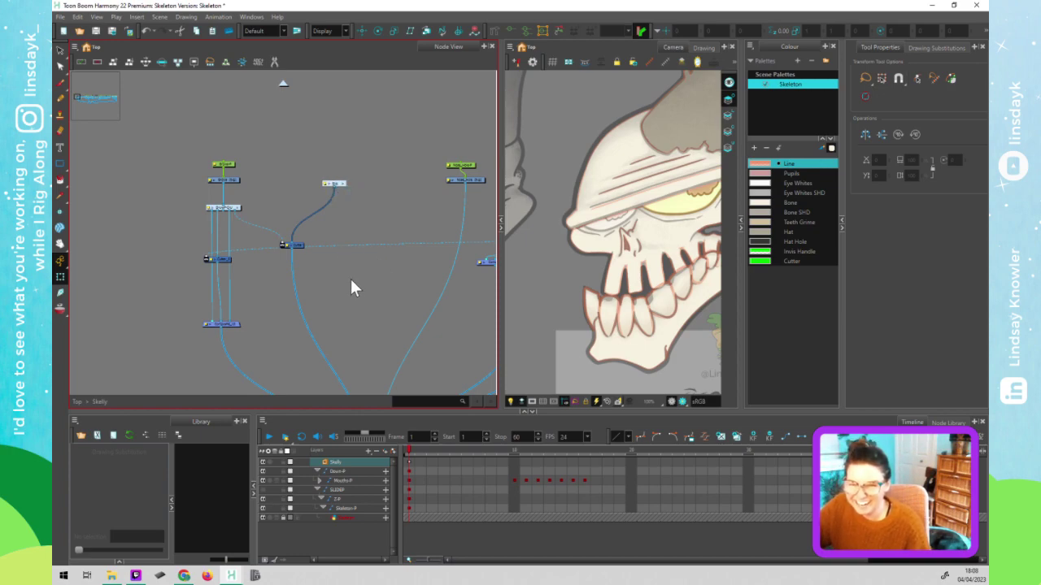
pyautogui.click(374, 301)
pyautogui.scroll(-5, 367, 314)
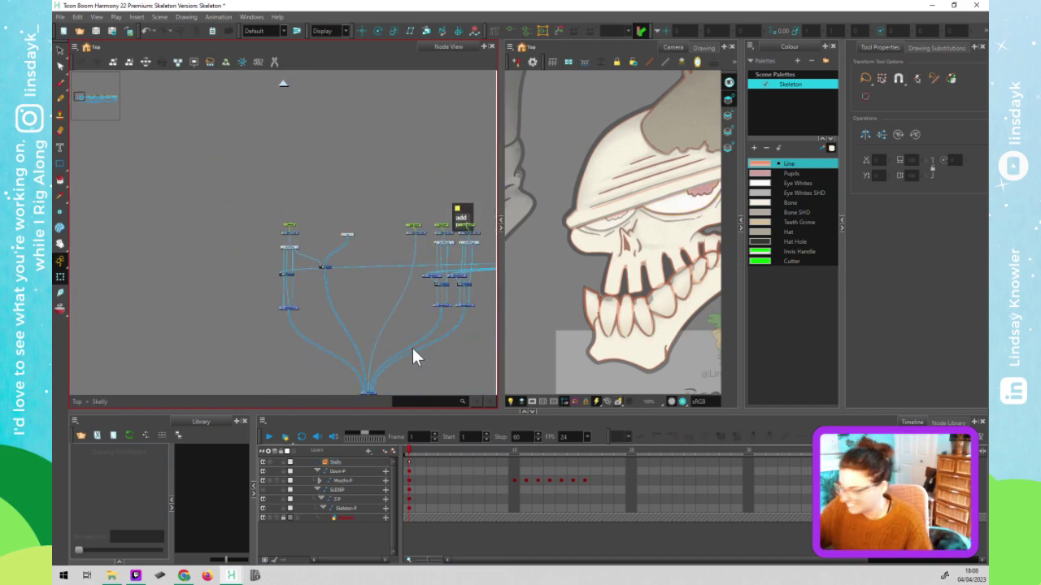
pyautogui.hscroll(5, 248, 304)
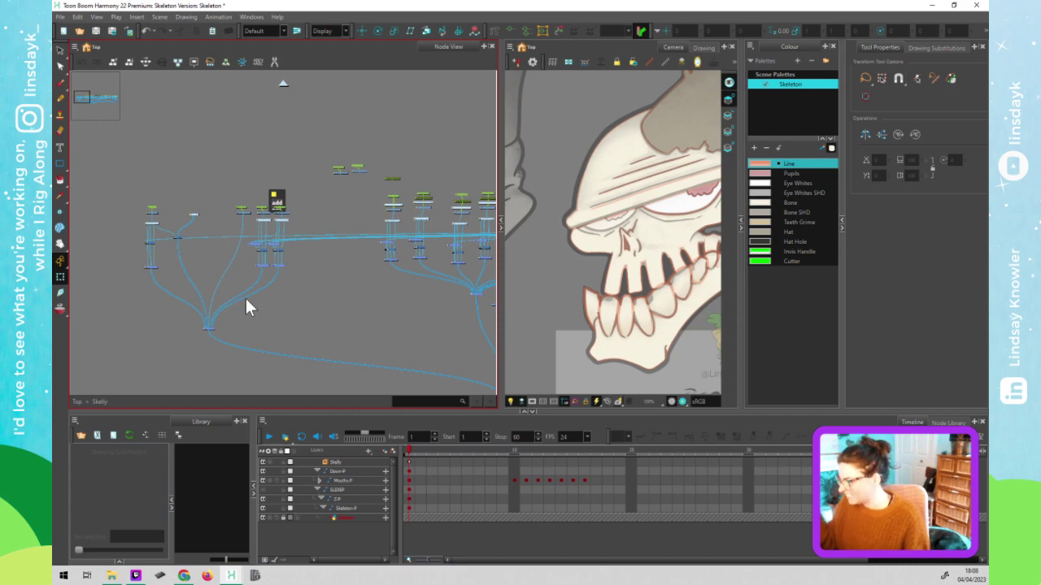
# - Paste a copy of the Eye group beside the original using Paste Special and look over the original group's contents
pyautogui.click(189, 217)
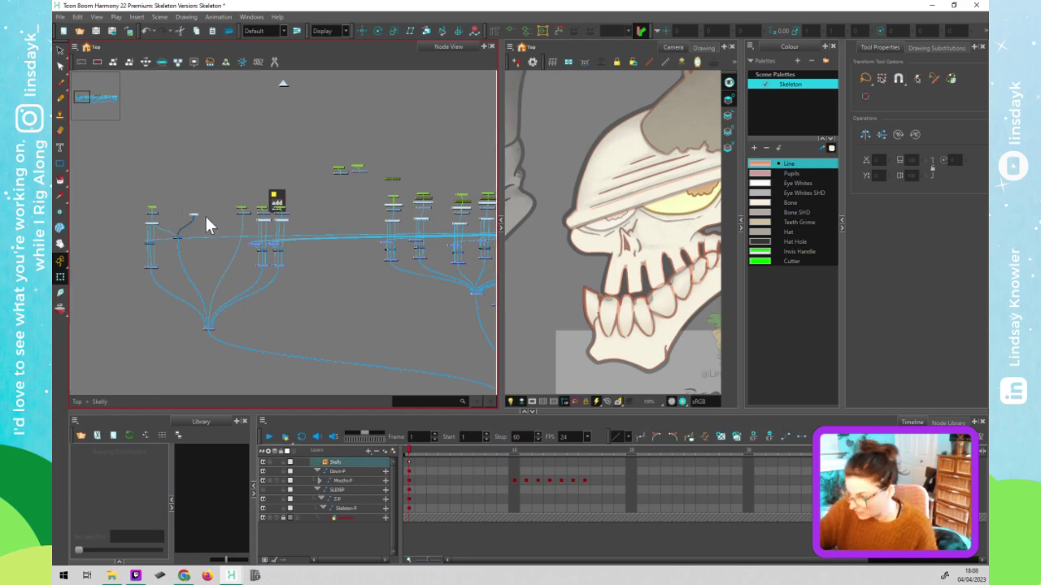
pyautogui.hotkey('ctrl', 'b')
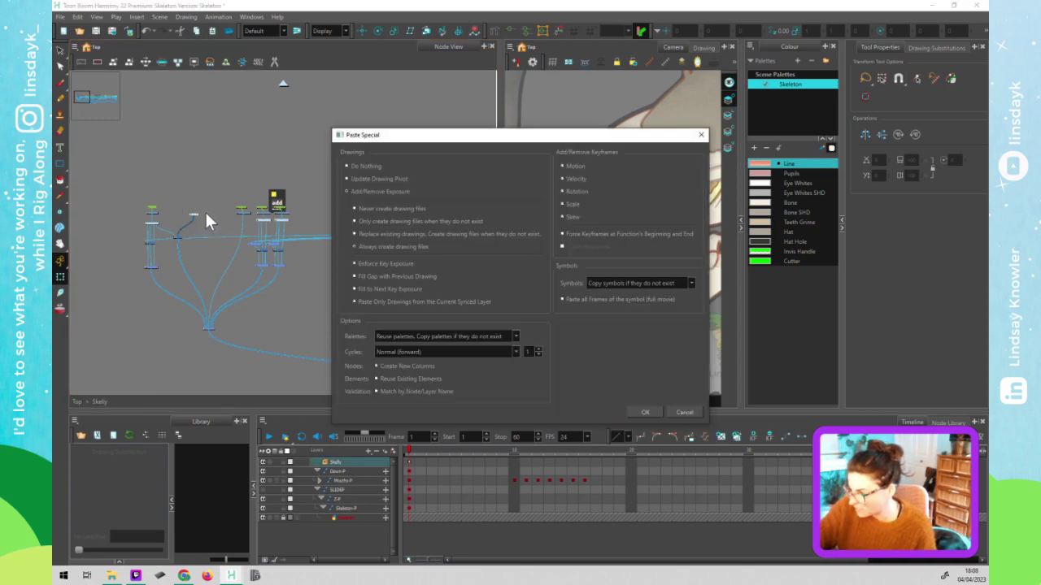
pyautogui.click(644, 412)
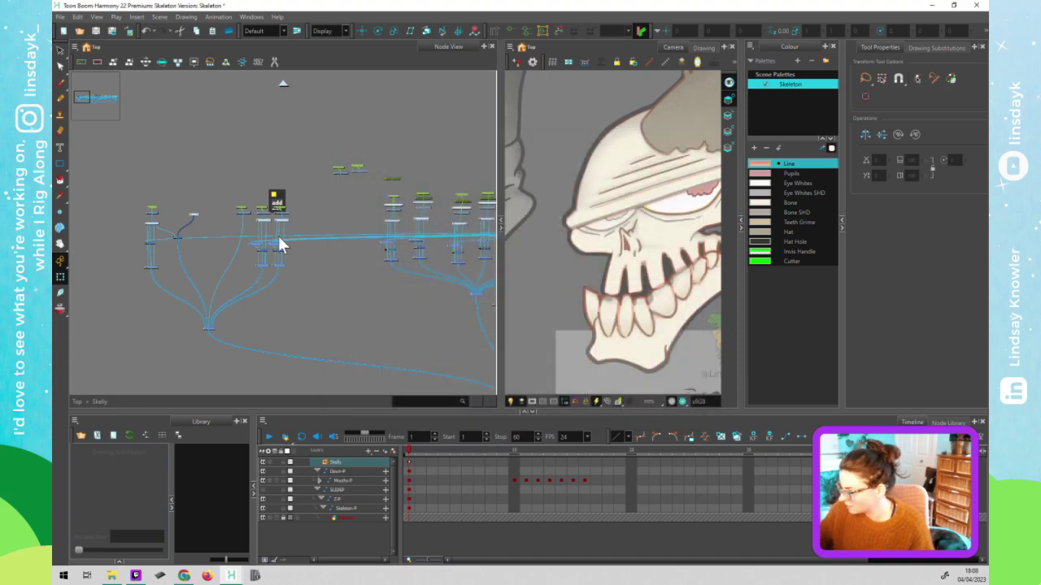
pyautogui.scroll(5, 196, 208)
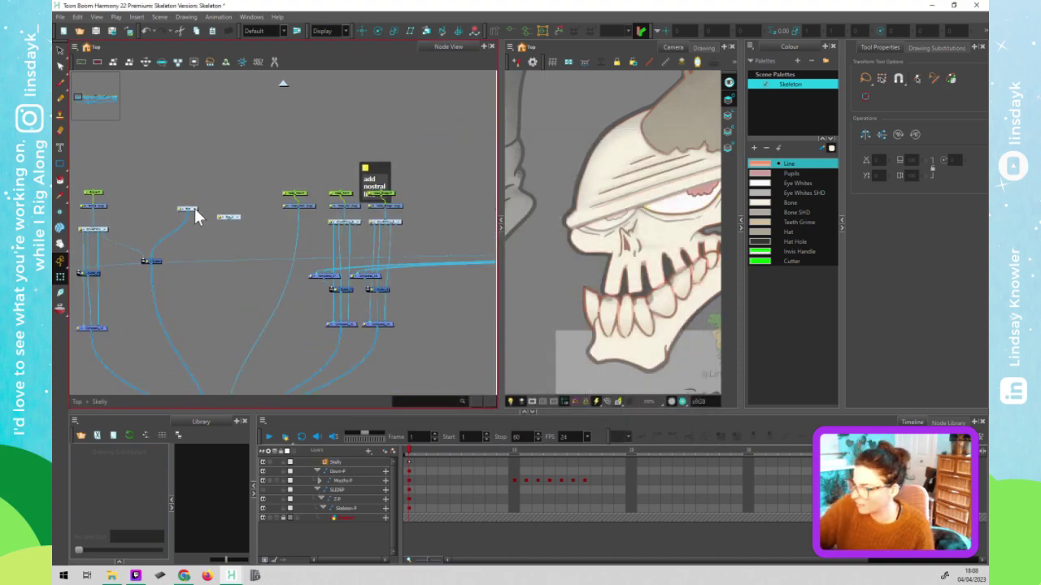
pyautogui.doubleClick(193, 211)
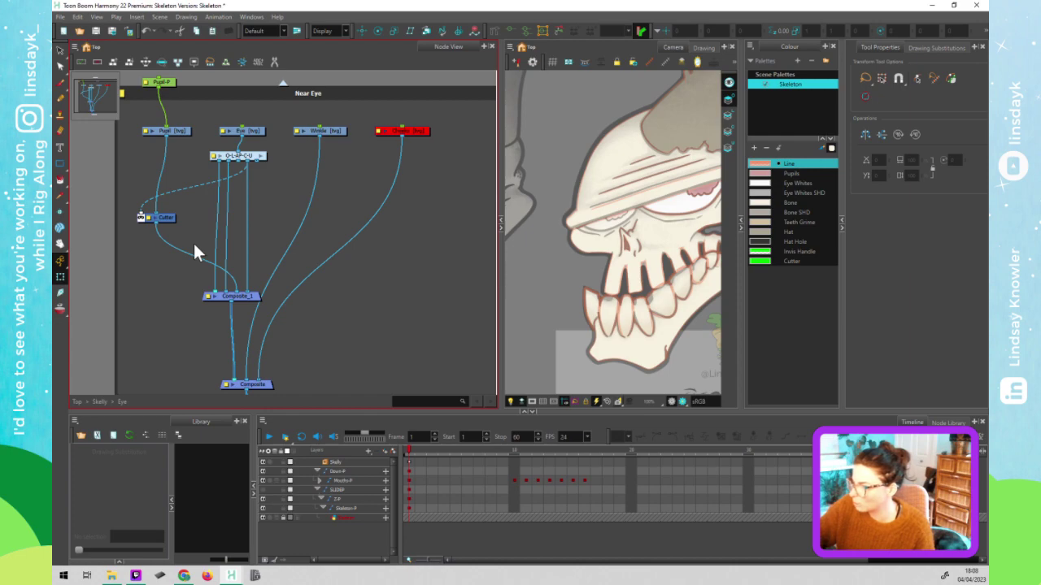
pyautogui.scroll(-5, 194, 243)
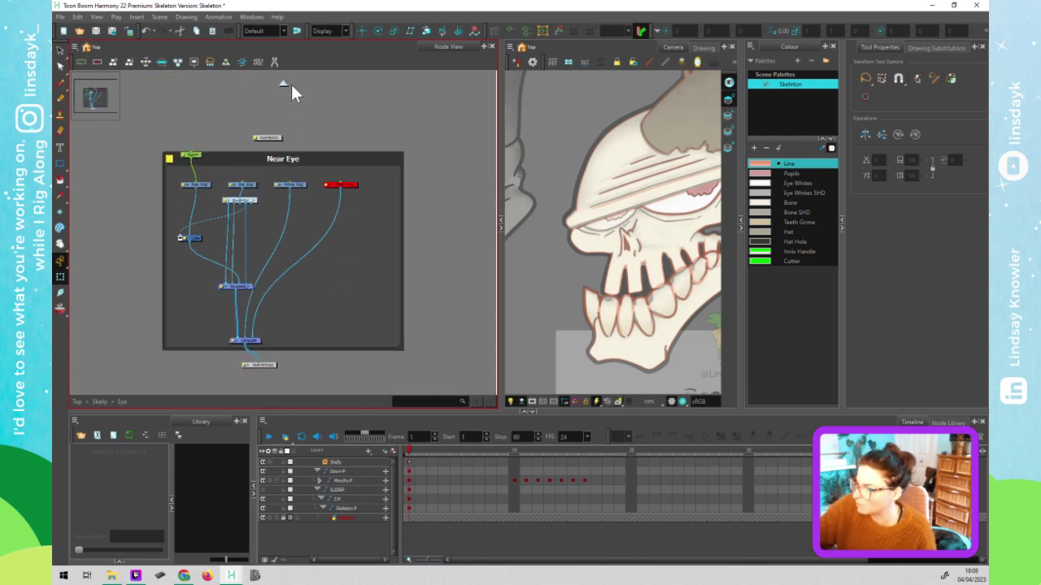
# - Return to the Skelly network, separate the Eye group from its pasted copy Eye_2, and delete the copy
pyautogui.click(284, 84)
pyautogui.click(252, 235)
pyautogui.moveTo(244, 236); pyautogui.dragTo(240, 237)
pyautogui.moveTo(350, 247); pyautogui.dragTo(342, 234)
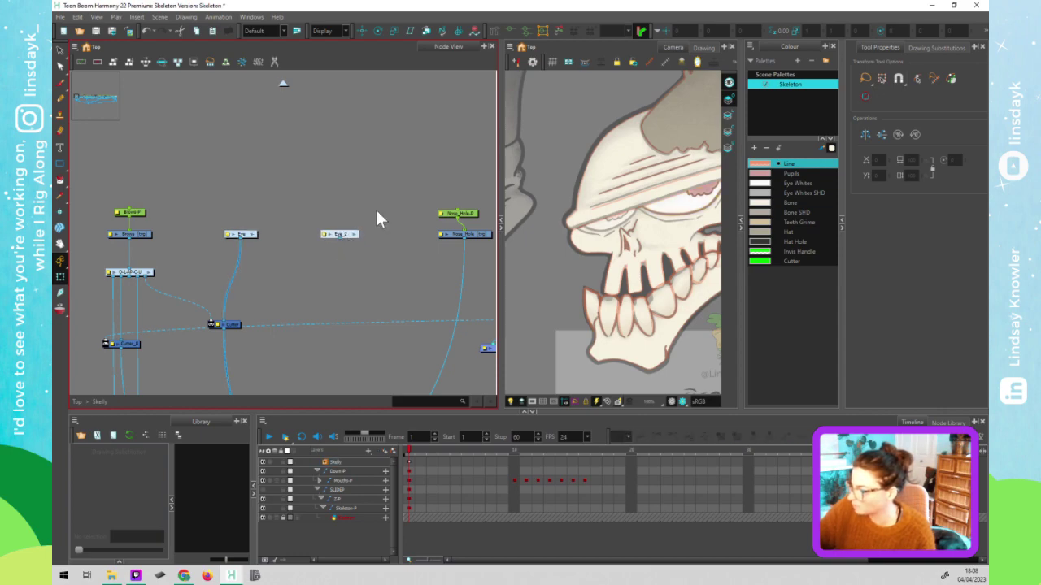
pyautogui.moveTo(350, 236); pyautogui.dragTo(360, 251)
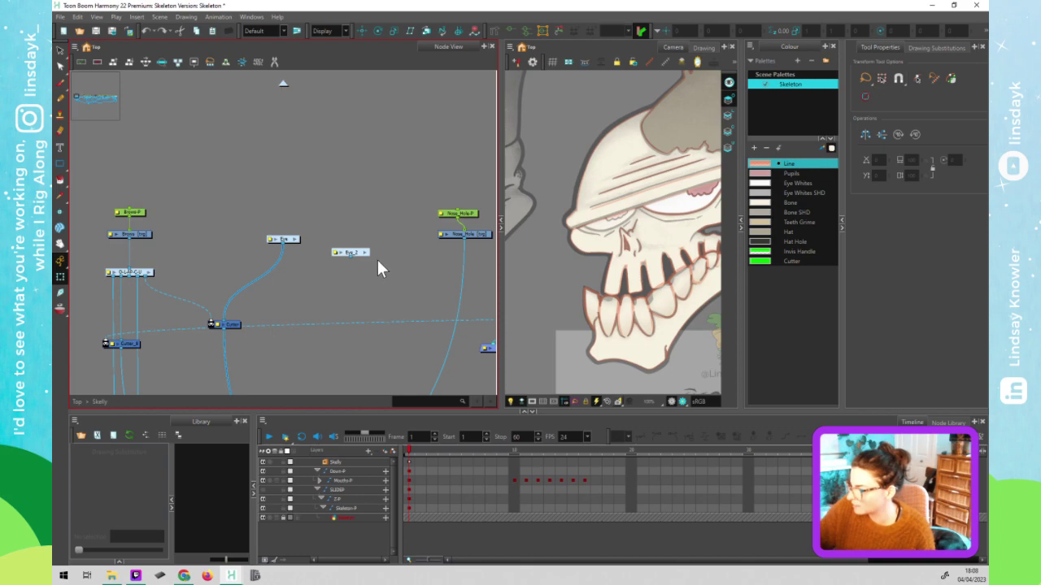
pyautogui.press('Delete')
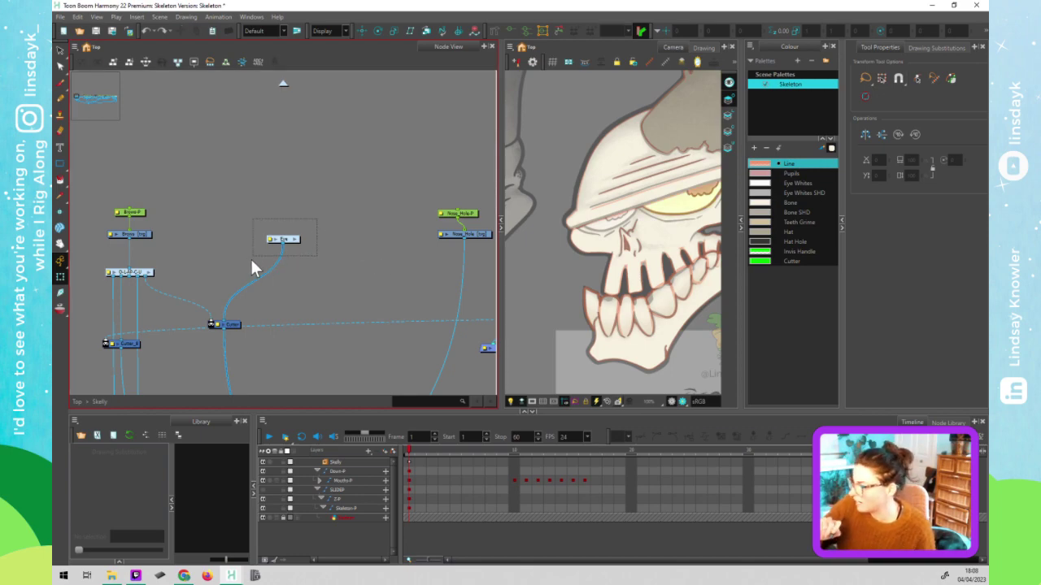
# - Clone the Eye group with drawings only, place the clone beside it and connect its output to the face composite
pyautogui.click(250, 257)
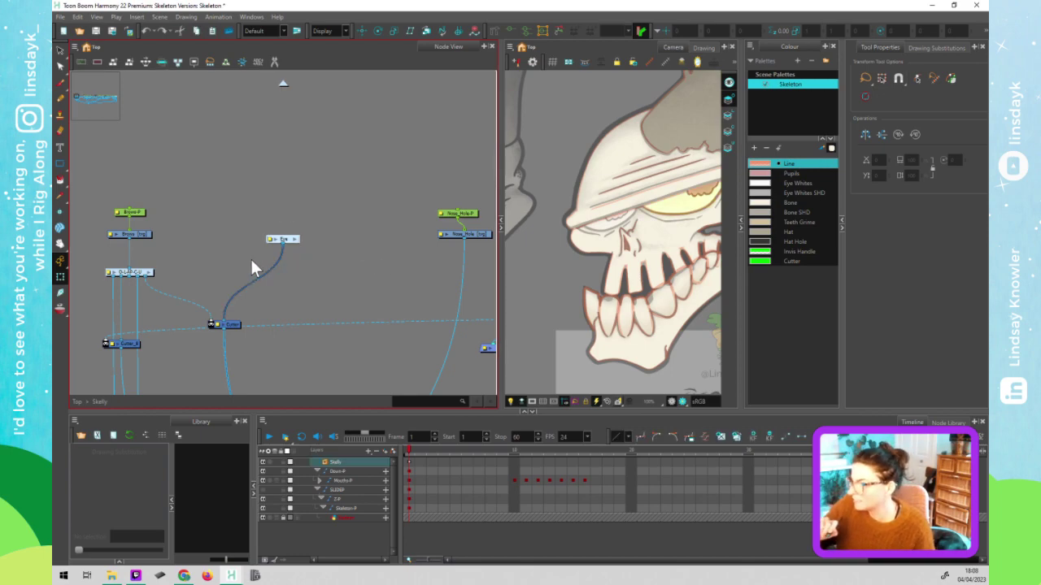
pyautogui.click(75, 46)
pyautogui.moveTo(90, 89)
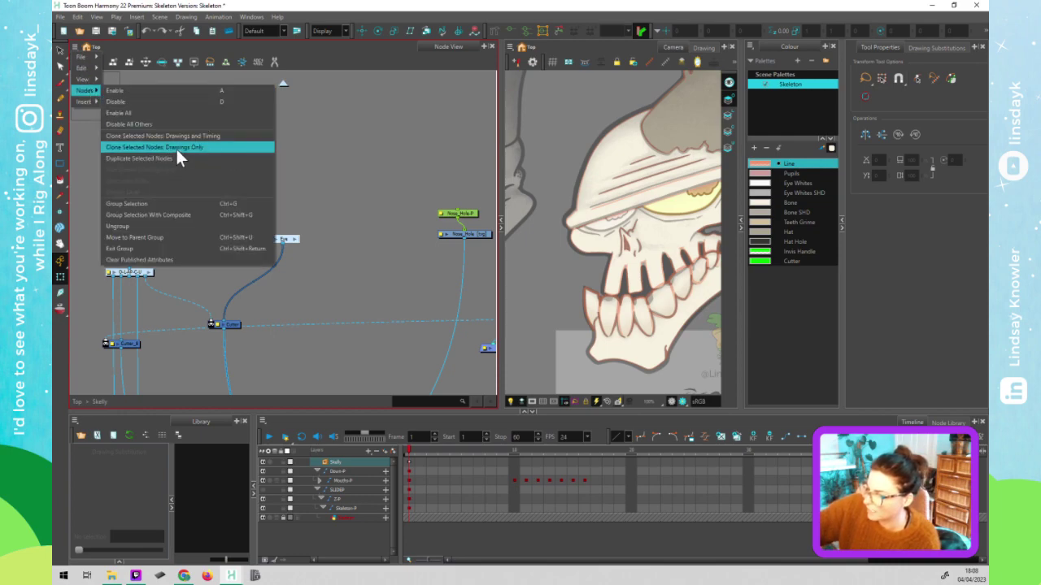
pyautogui.click(207, 149)
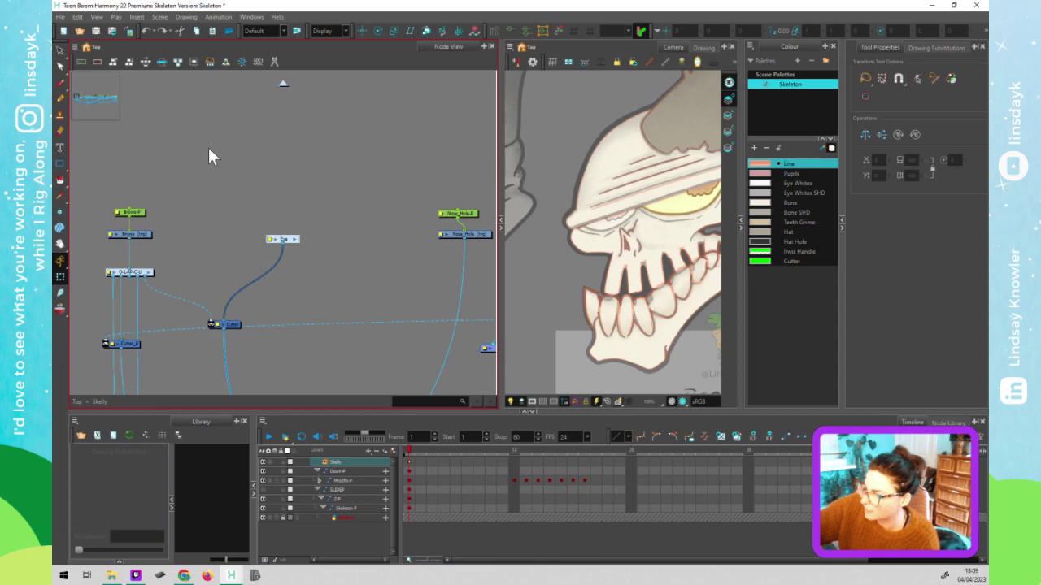
pyautogui.moveTo(284, 239)
pyautogui.mouseDown()
pyautogui.moveTo(257, 161)
pyautogui.moveTo(369, 237)
pyautogui.moveTo(342, 353)
pyautogui.moveTo(364, 227)
pyautogui.mouseUp()
pyautogui.moveTo(366, 170); pyautogui.dragTo(348, 352)
pyautogui.click(335, 111)
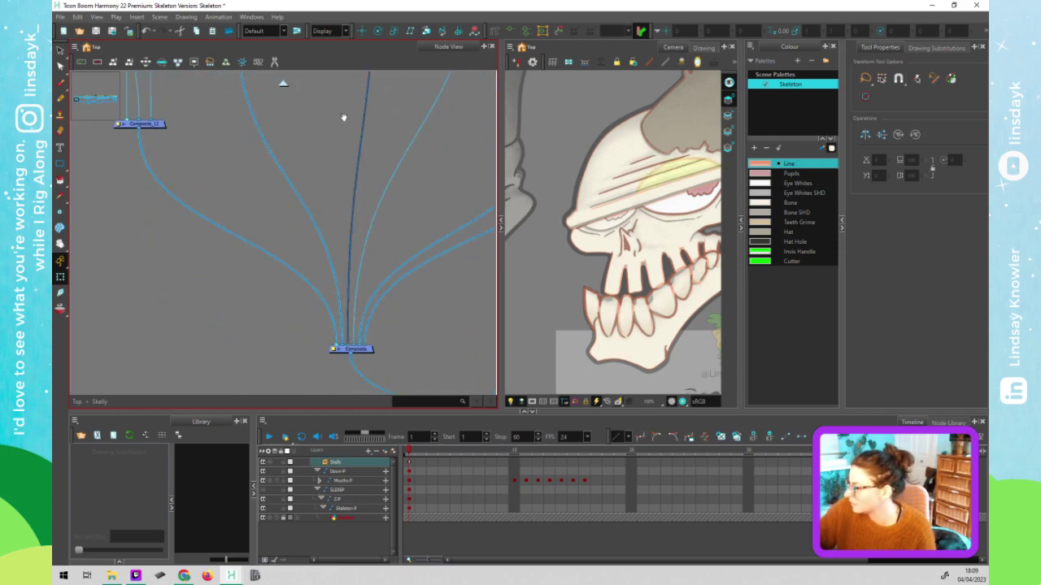
pyautogui.scroll(10, 318, 283)
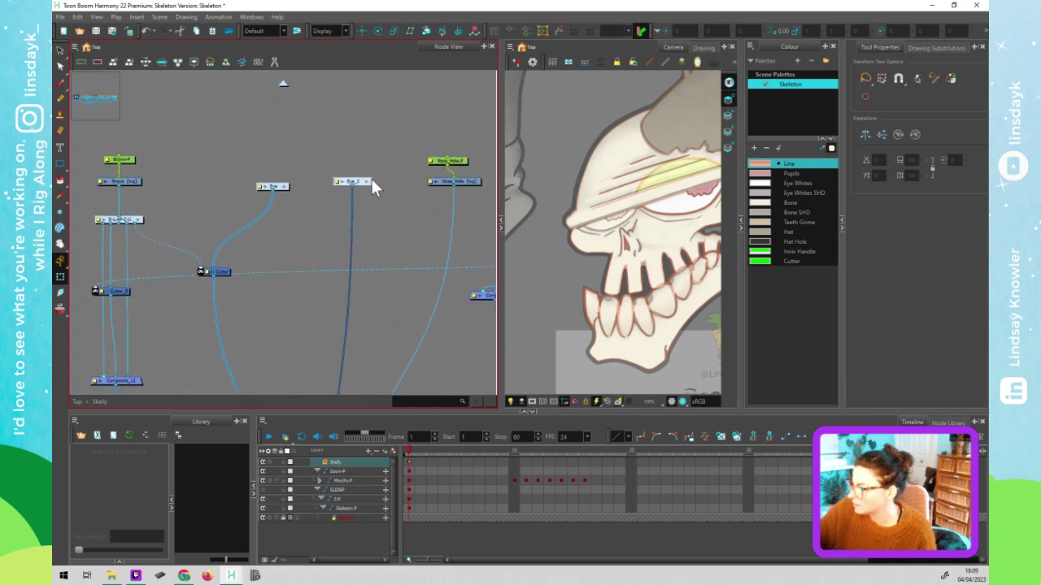
# - Inside the Eye_2 group, add pegs to the pupil, eye, wrinkle and cheeks drawing nodes
pyautogui.click(368, 186)
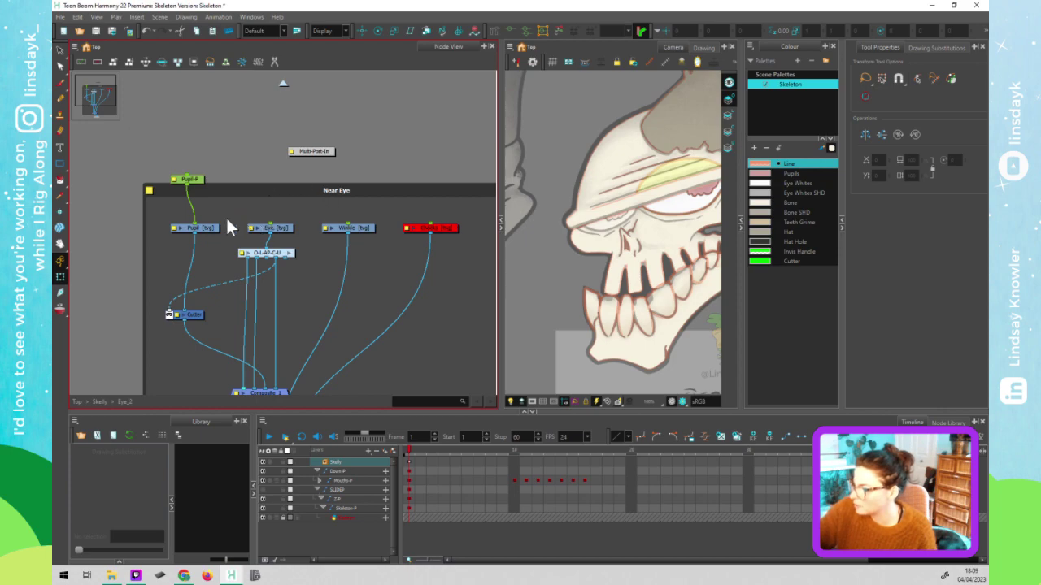
pyautogui.click(441, 242)
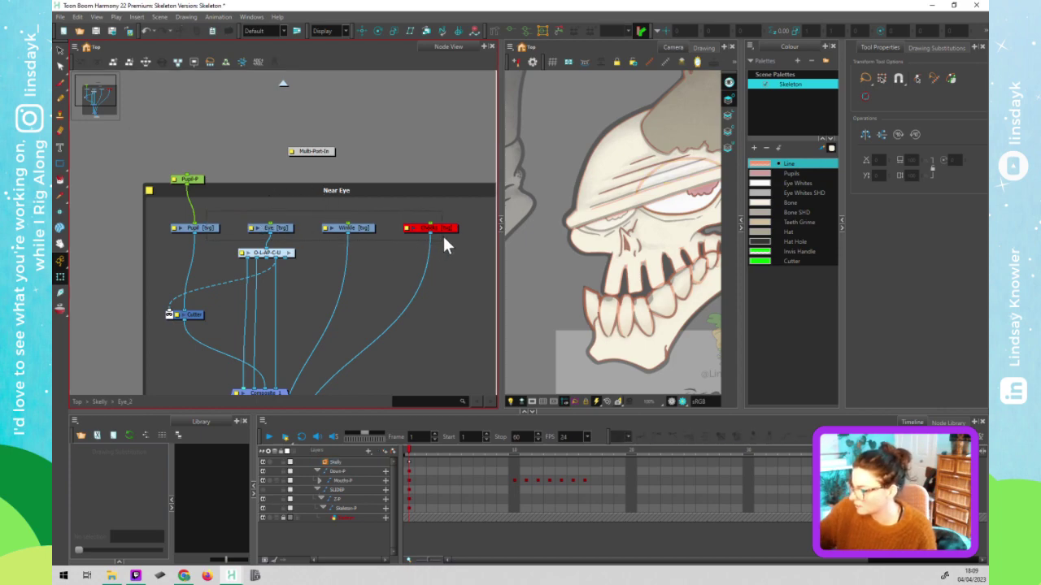
pyautogui.hotkey('ctrl', 'a')
pyautogui.hotkey('ctrl', 'p')
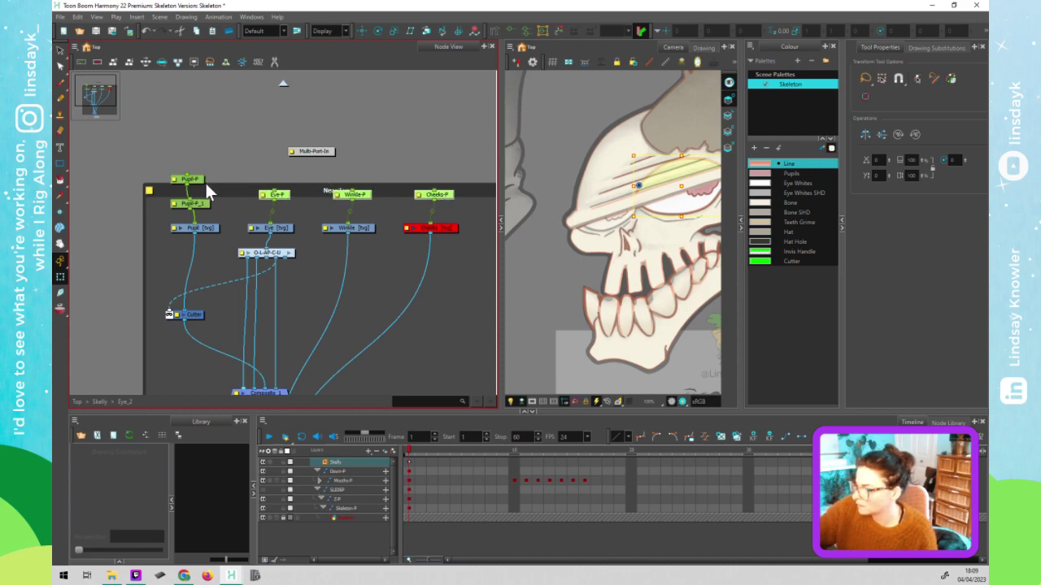
# - Move the extra Pupil-P_1 peg above the other pegs in Eye_2, wire it as their parent and exit the group
pyautogui.moveTo(202, 205); pyautogui.dragTo(306, 169)
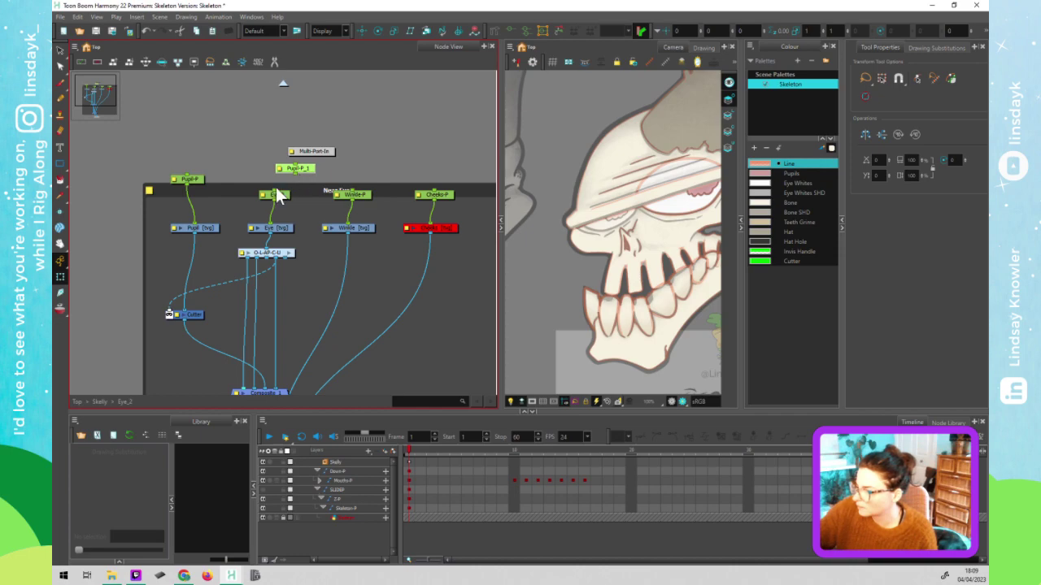
pyautogui.click(297, 170)
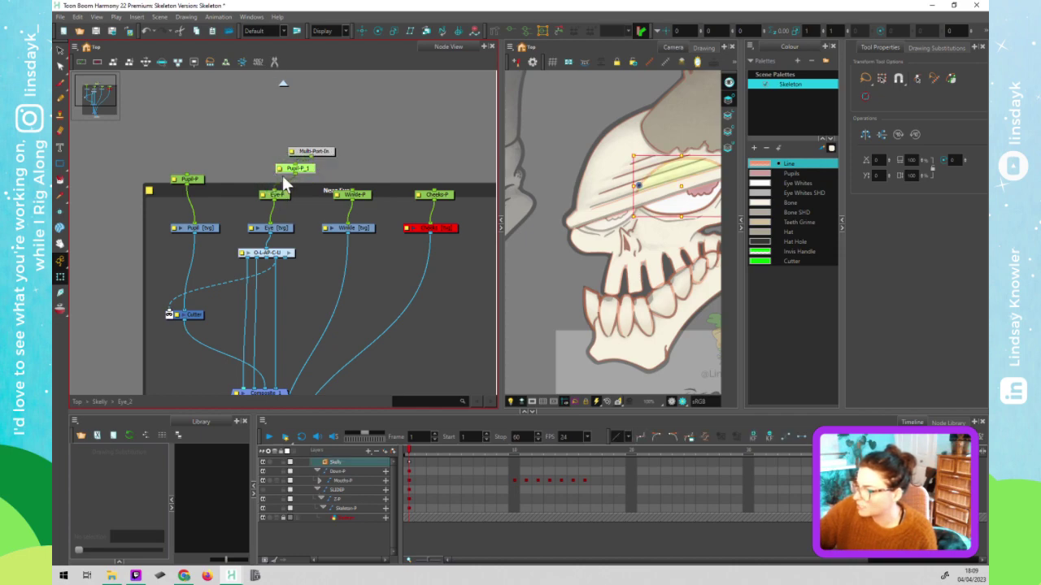
pyautogui.moveTo(297, 173); pyautogui.dragTo(436, 190)
pyautogui.moveTo(294, 173); pyautogui.dragTo(195, 172)
pyautogui.click(283, 83)
# - Add a peg to the Eye_2 group and use it to shrink and move the cloned eye onto the far eye socket
pyautogui.click(317, 267)
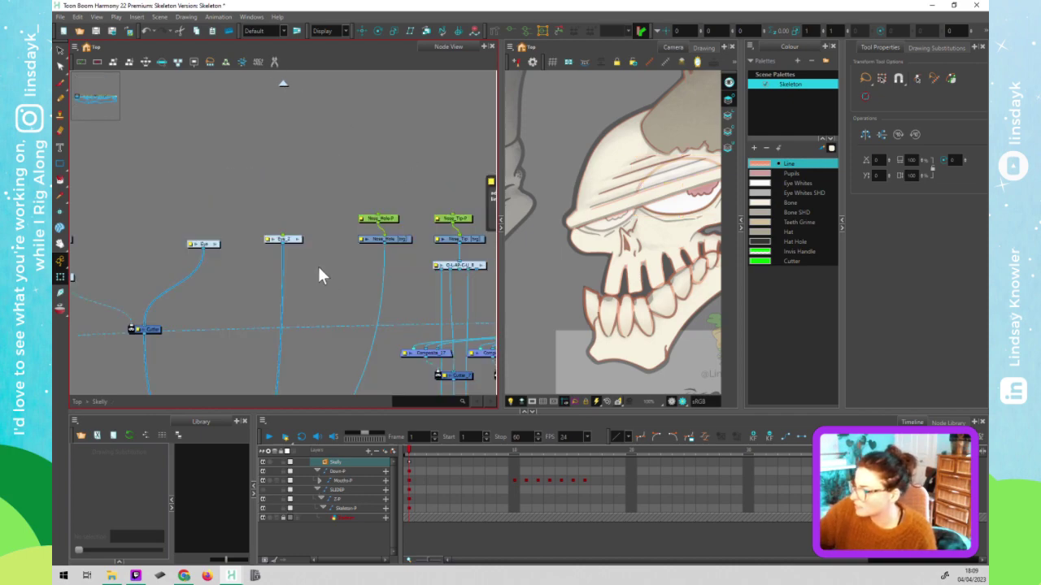
pyautogui.click(284, 240)
pyautogui.hotkey('ctrl', 'p')
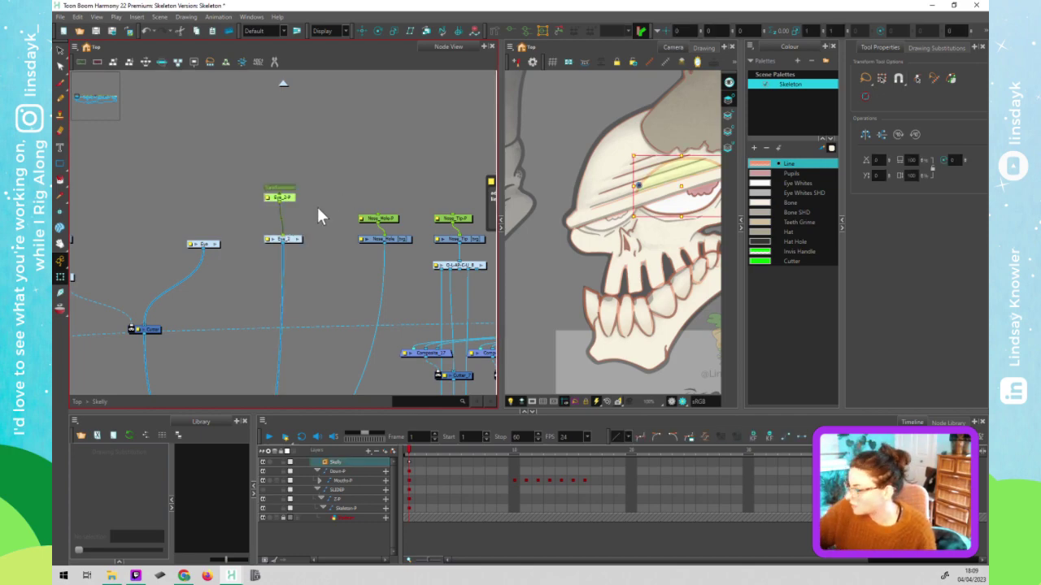
pyautogui.click(679, 186)
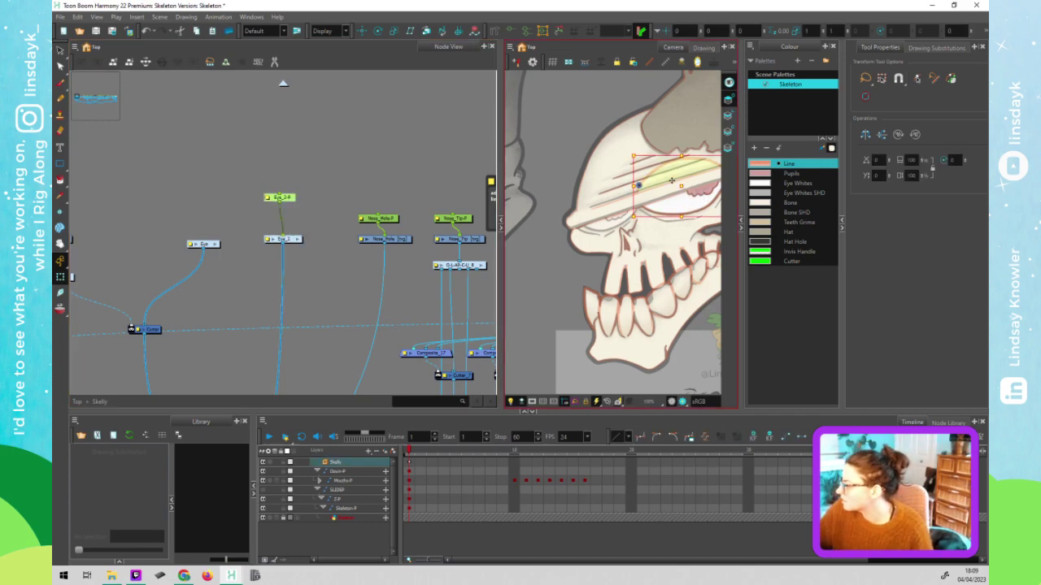
pyautogui.moveTo(679, 185)
pyautogui.mouseDown()
pyautogui.moveTo(560, 201)
pyautogui.moveTo(639, 202)
pyautogui.moveTo(612, 197)
pyautogui.mouseUp()
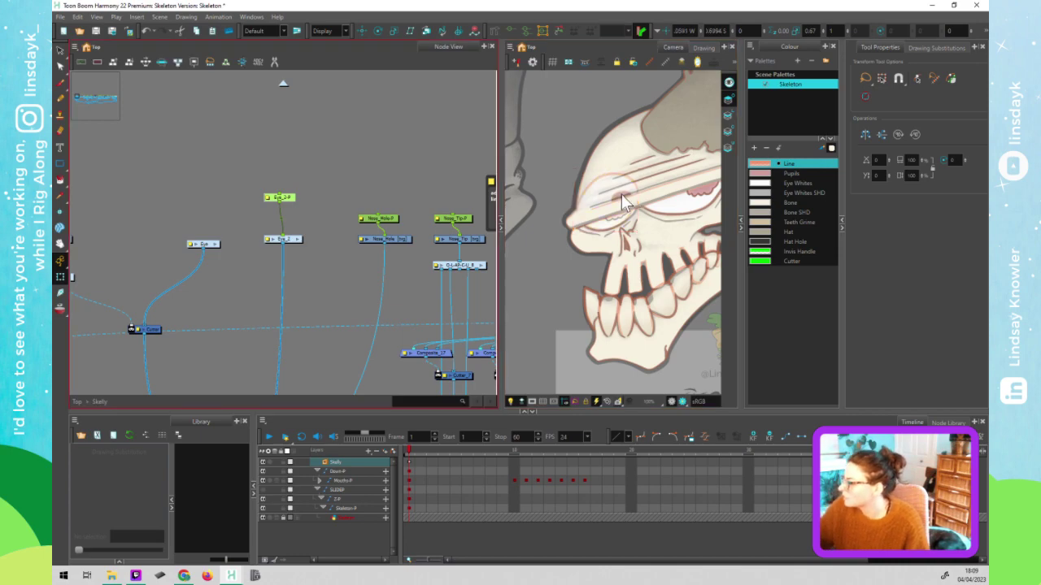
# - Shift the far eye's pupil slightly down and toward the nose bridge's outer side so it sits below the brow
pyautogui.click(621, 195)
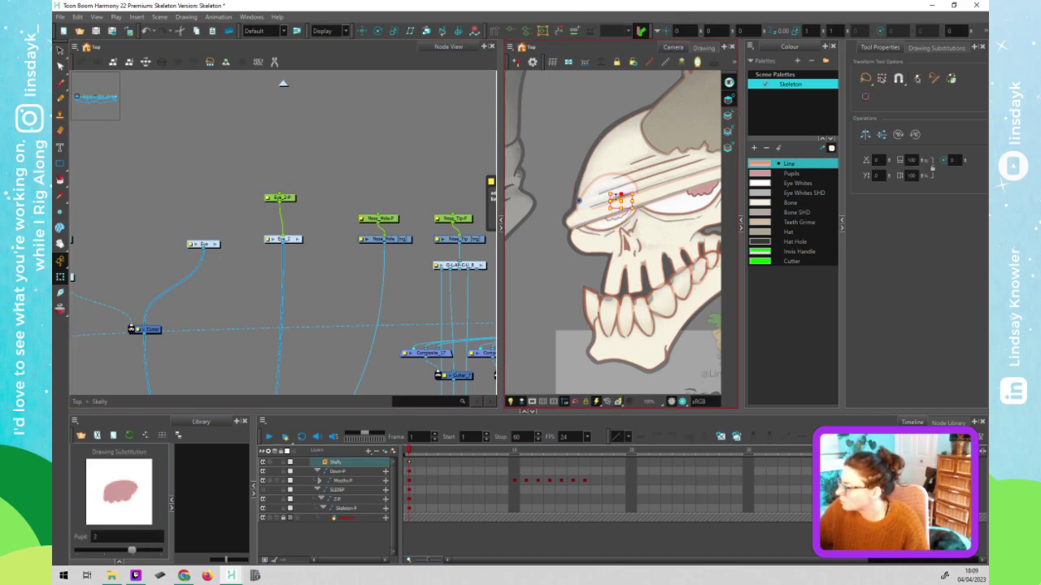
pyautogui.moveTo(627, 205); pyautogui.dragTo(615, 212)
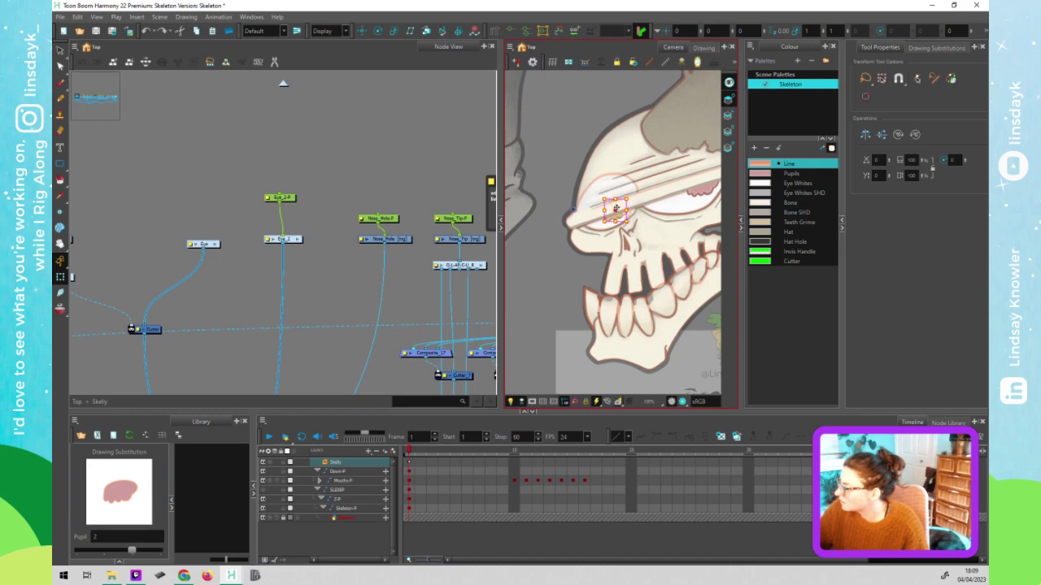
pyautogui.click(374, 323)
# - Insert a copy of the cutter below the Eye_2 group, feed its matte from the leftmost O-L-AP-C-U node, and align it with the Eye group's cutter
pyautogui.scroll(-5, 262, 359)
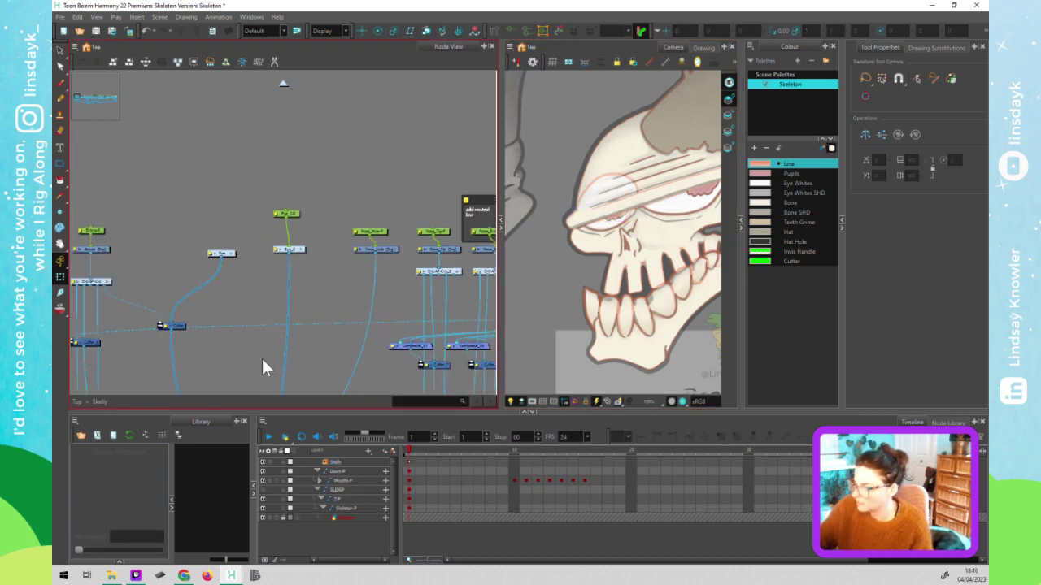
pyautogui.scroll(-3, 254, 241)
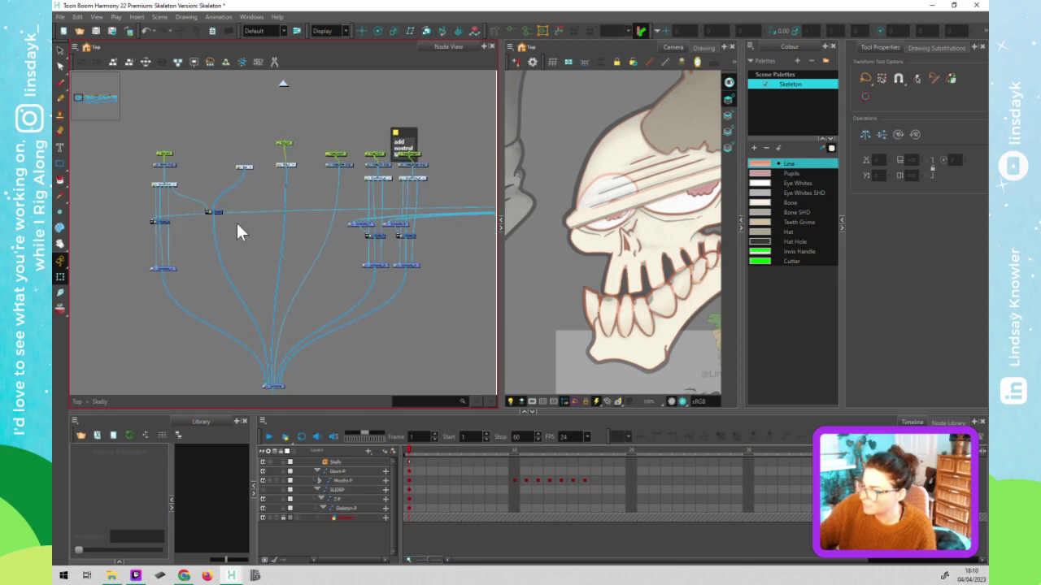
pyautogui.moveTo(199, 222); pyautogui.dragTo(292, 224)
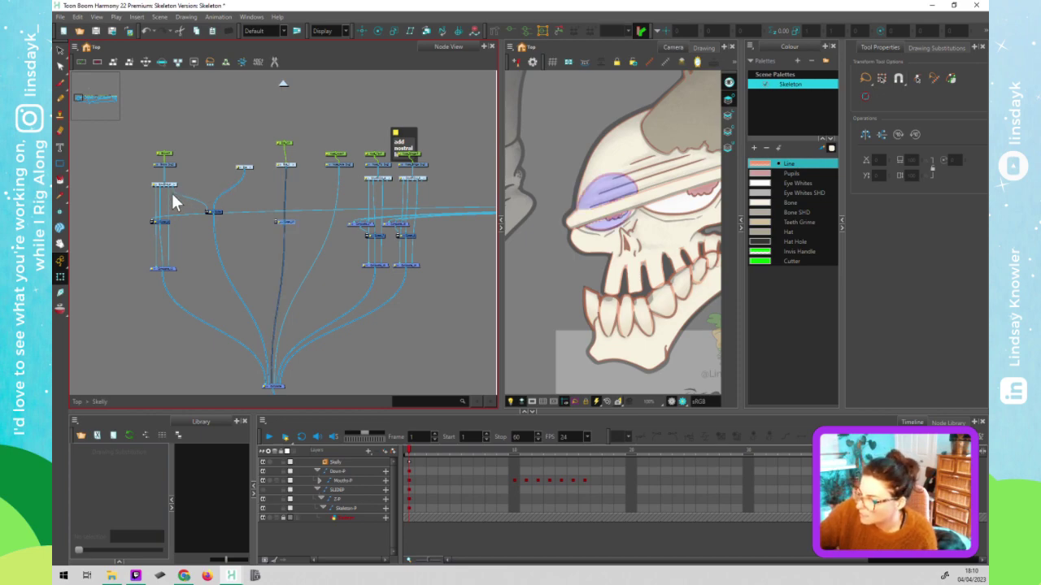
pyautogui.moveTo(259, 212); pyautogui.dragTo(275, 218)
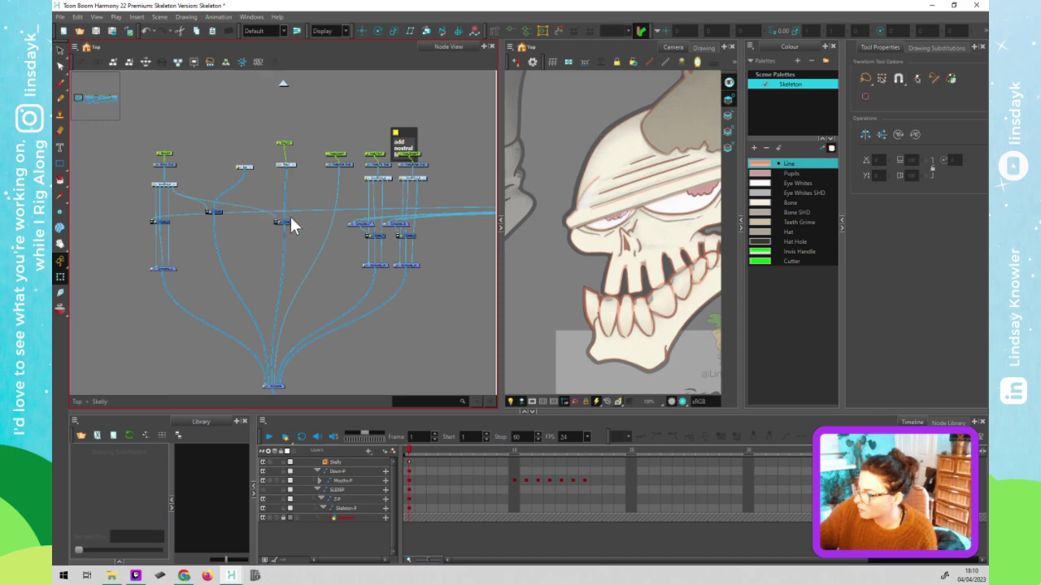
pyautogui.moveTo(292, 216); pyautogui.dragTo(297, 207)
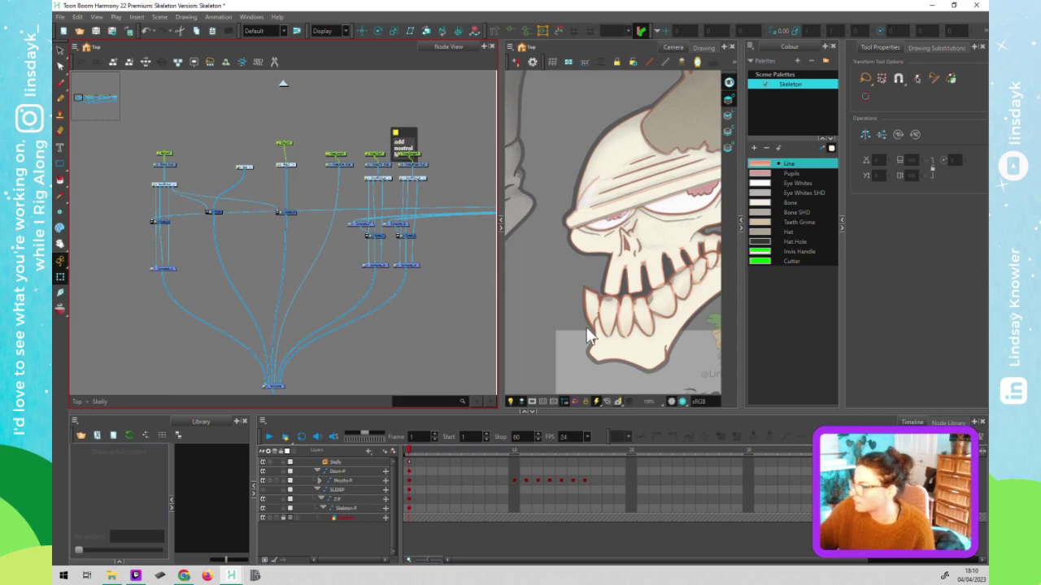
# - Look over the whole head, go up to the top-level network and disable the composite feeding the reference sketch's transparency
pyautogui.click(542, 284)
pyautogui.scroll(-3, 542, 285)
pyautogui.moveTo(704, 277); pyautogui.dragTo(668, 265)
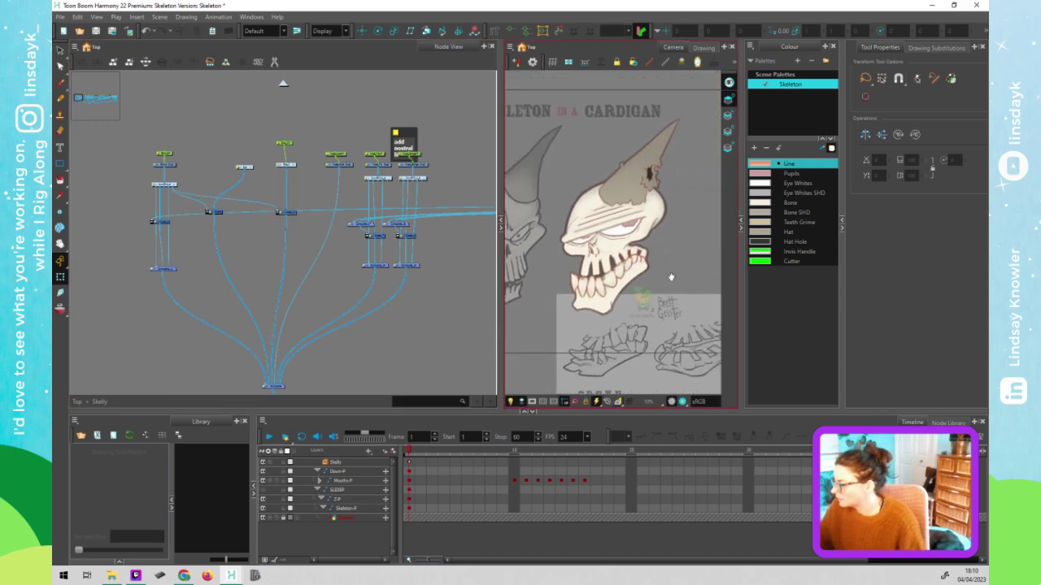
pyautogui.click(282, 84)
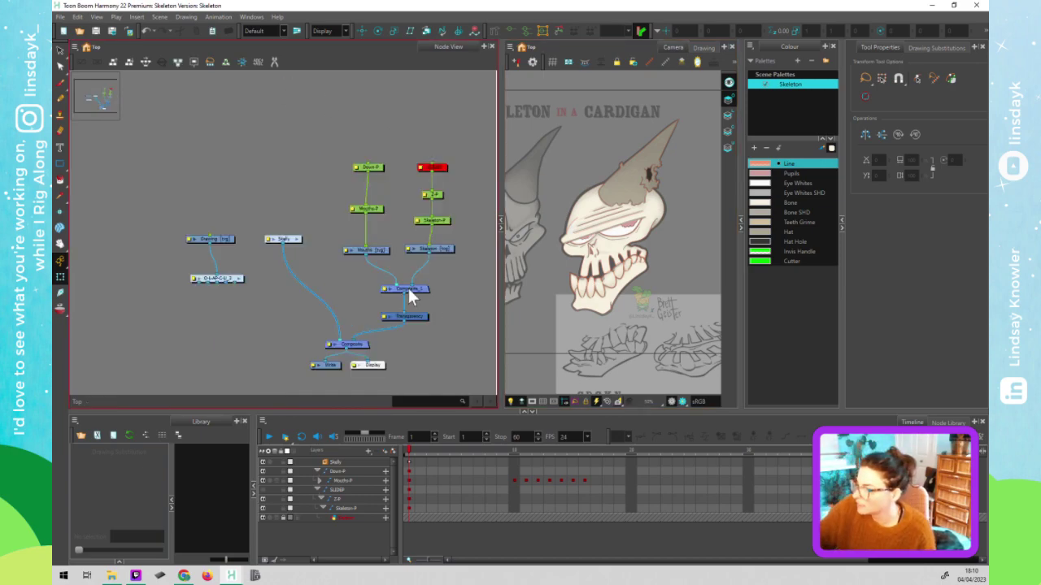
pyautogui.click(396, 314)
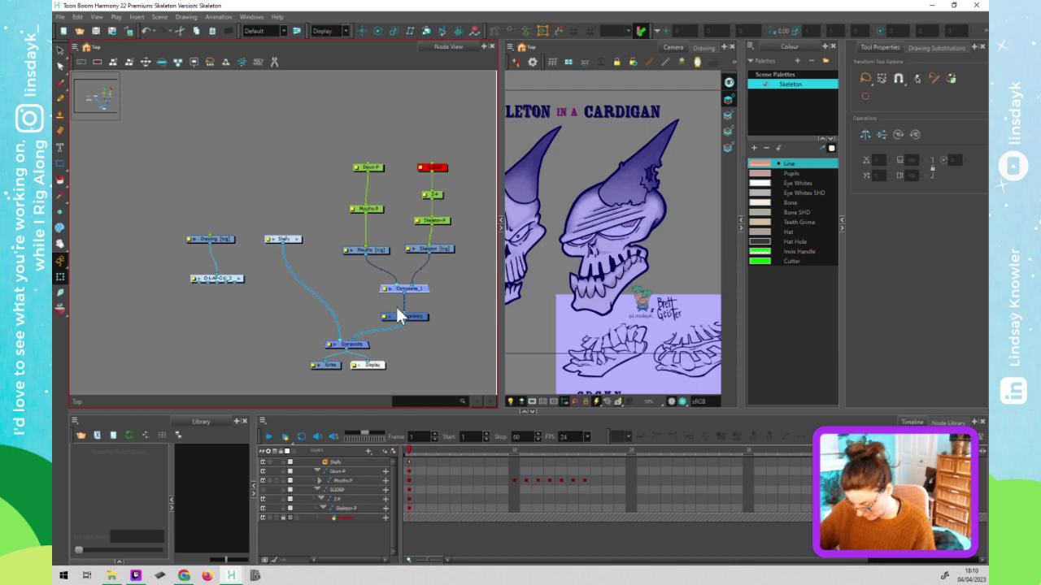
pyautogui.press('d')
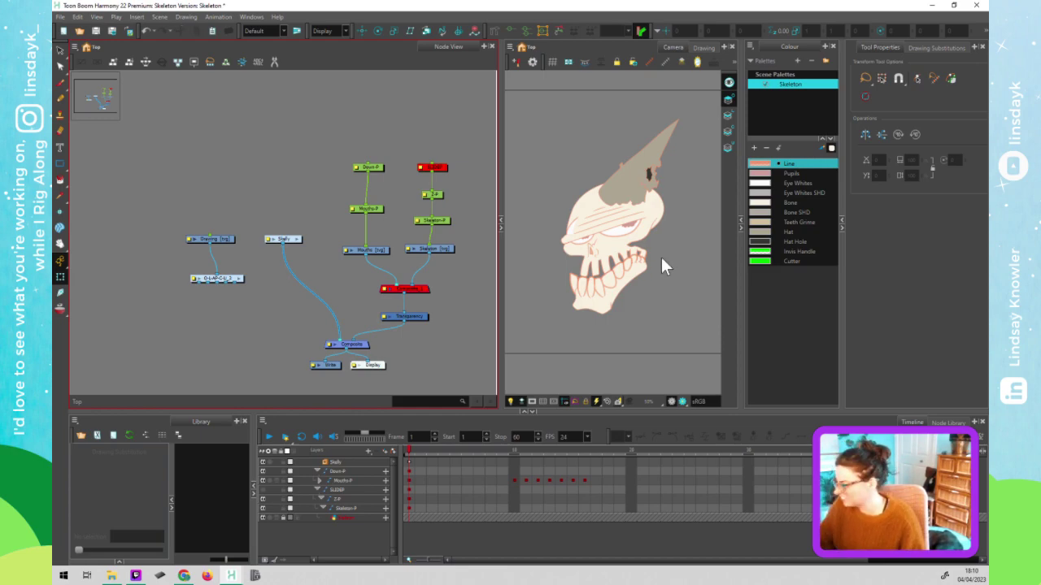
pyautogui.scroll(6, 659, 264)
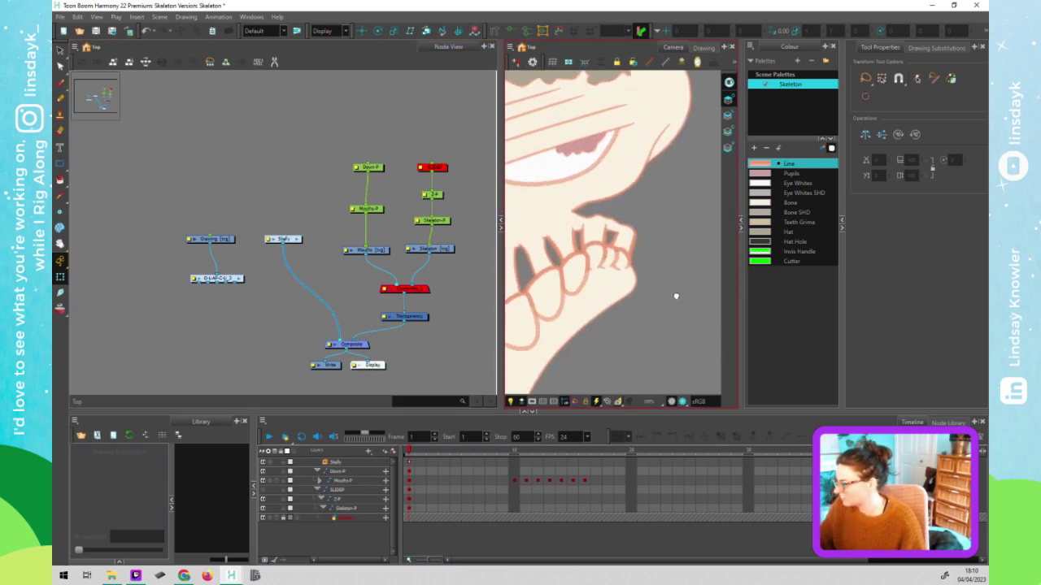
# - Delete the contour point on the top jaw bone's lower edge above the back teeth with the Contour Editor
pyautogui.scroll(-3, 650, 317)
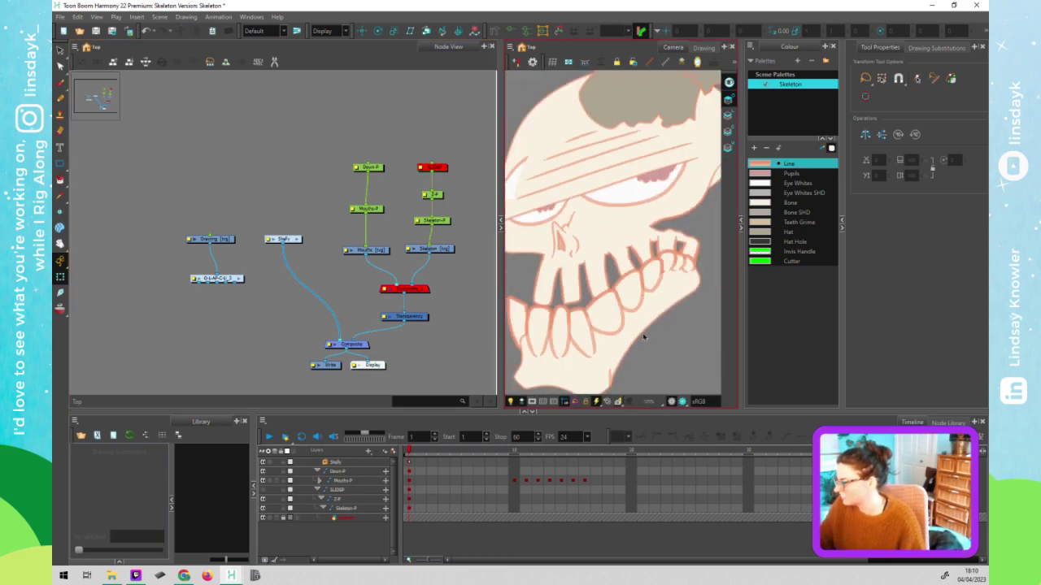
pyautogui.scroll(4, 646, 283)
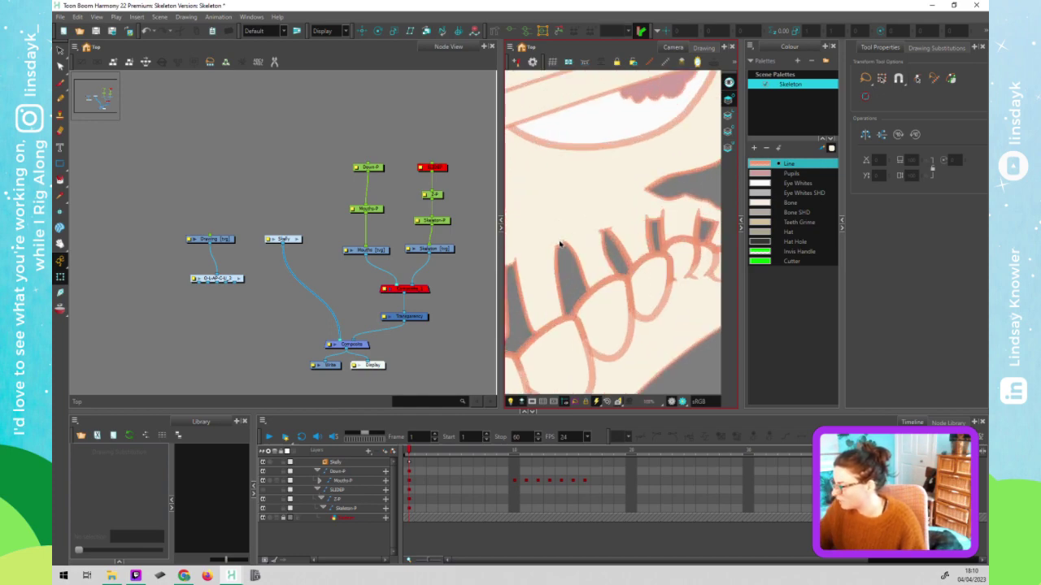
pyautogui.click(606, 230)
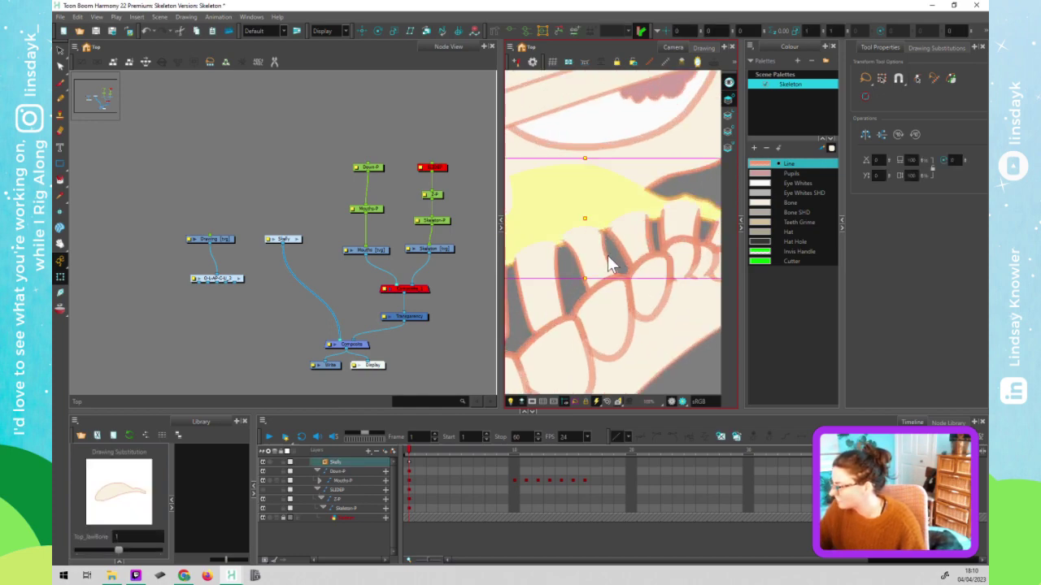
pyautogui.doubleClick(617, 230)
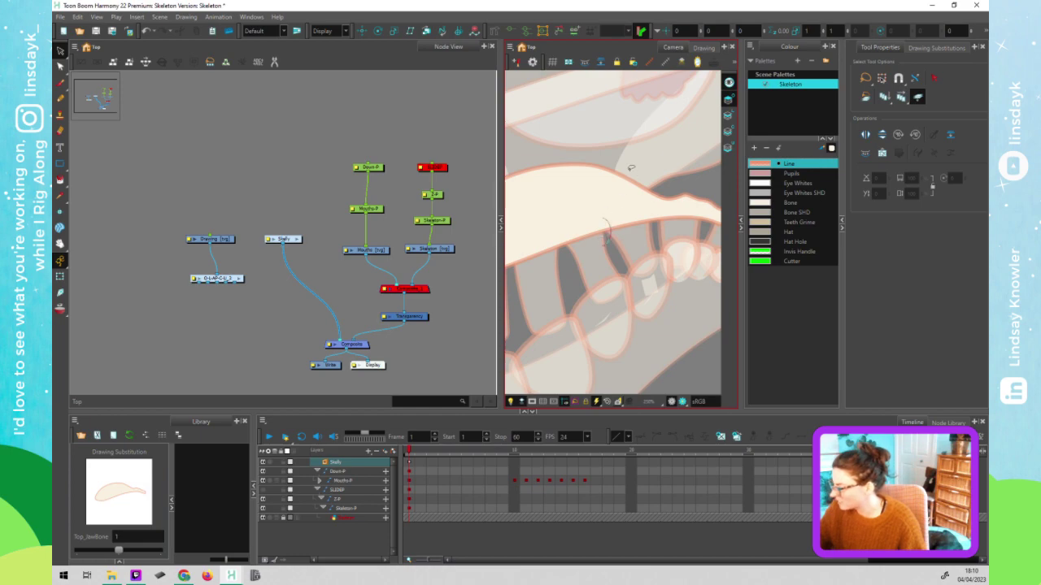
pyautogui.click(604, 251)
pyautogui.moveTo(594, 263); pyautogui.dragTo(632, 246)
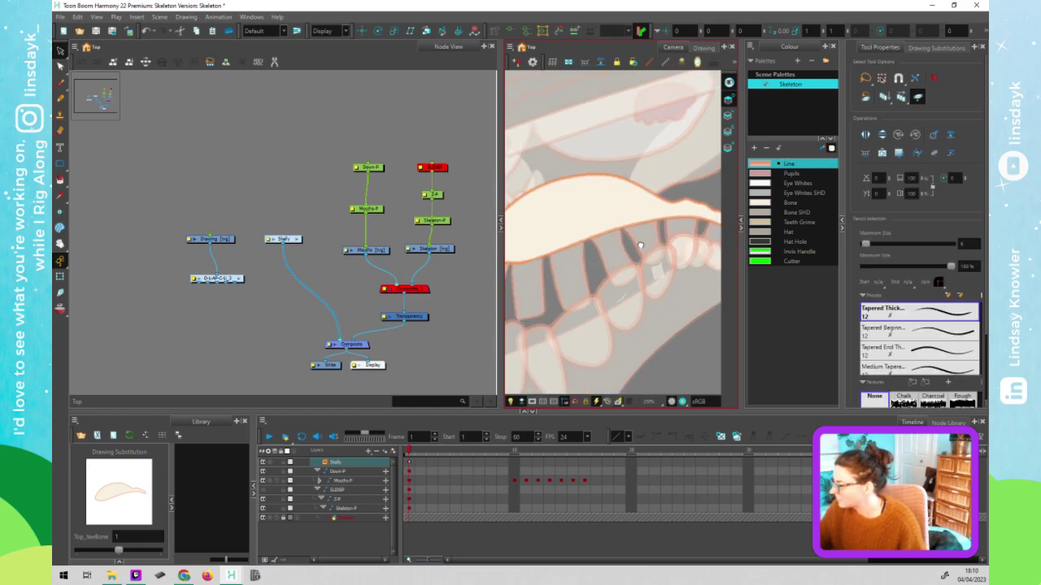
pyautogui.hotkey('alt', 'q')
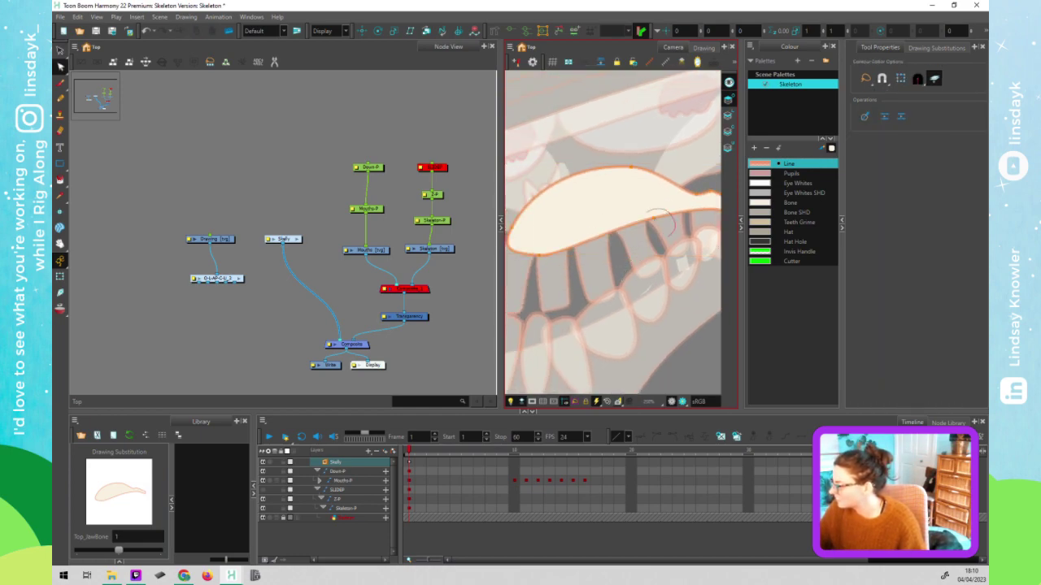
pyautogui.click(656, 226)
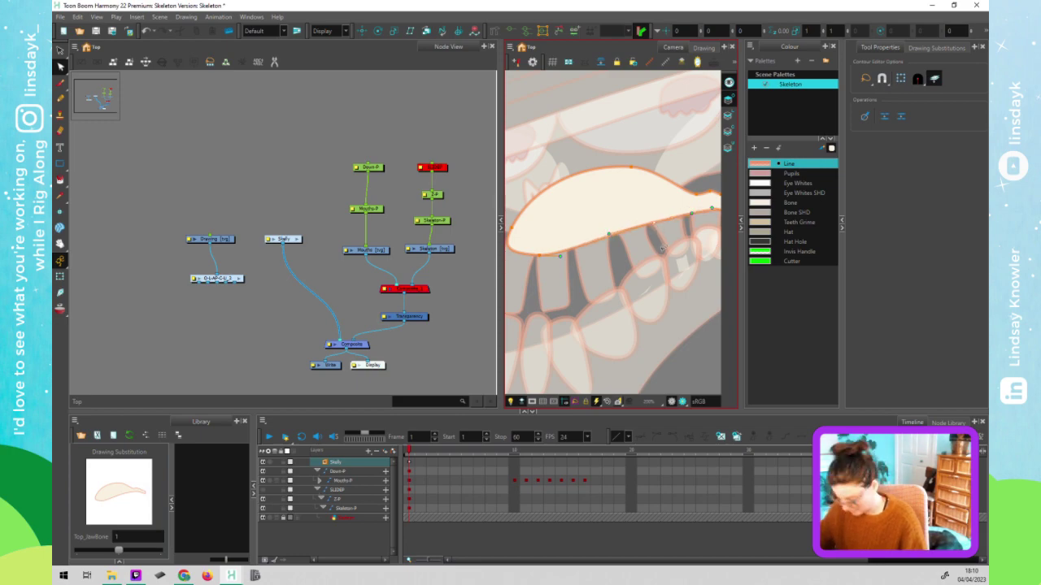
pyautogui.hotkey('shift', 't')
pyautogui.press('Delete')
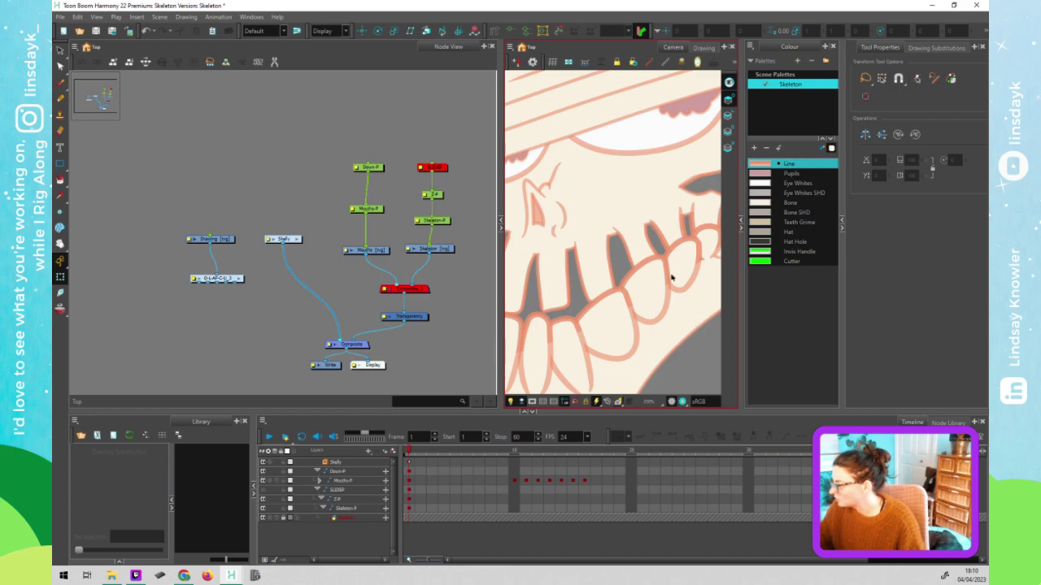
# - Change the Line colour swatch in the Skeleton palette to fully opaque black
pyautogui.scroll(-2, 672, 278)
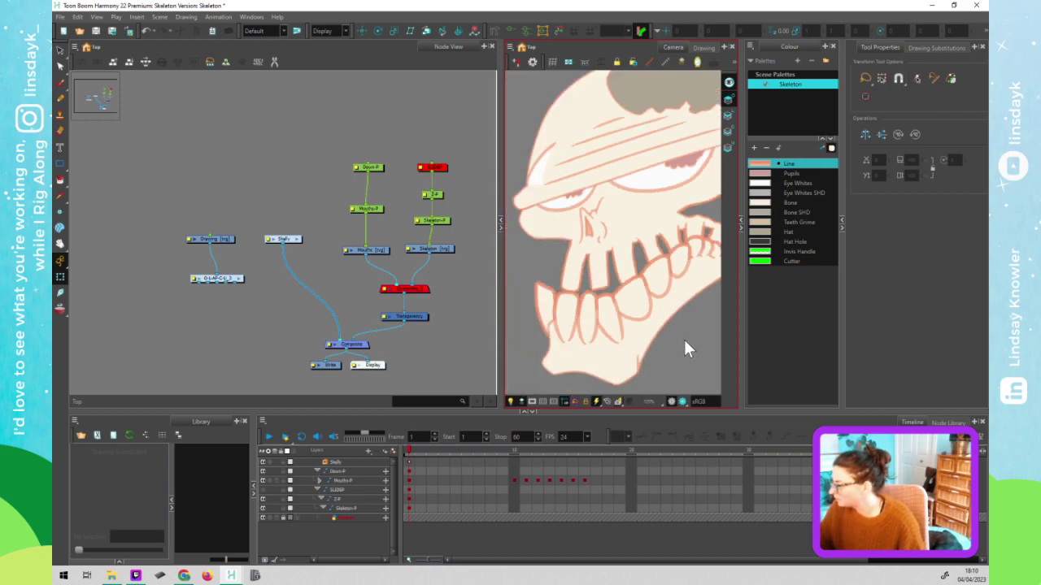
pyautogui.scroll(-2, 681, 339)
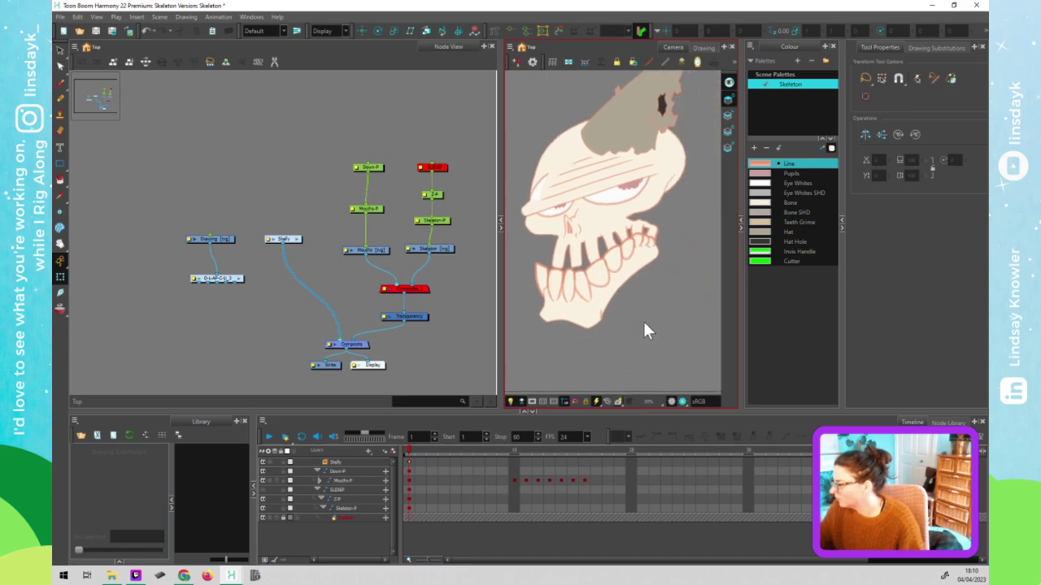
pyautogui.moveTo(643, 321)
pyautogui.mouseDown()
pyautogui.moveTo(669, 289)
pyautogui.moveTo(559, 234)
pyautogui.mouseUp()
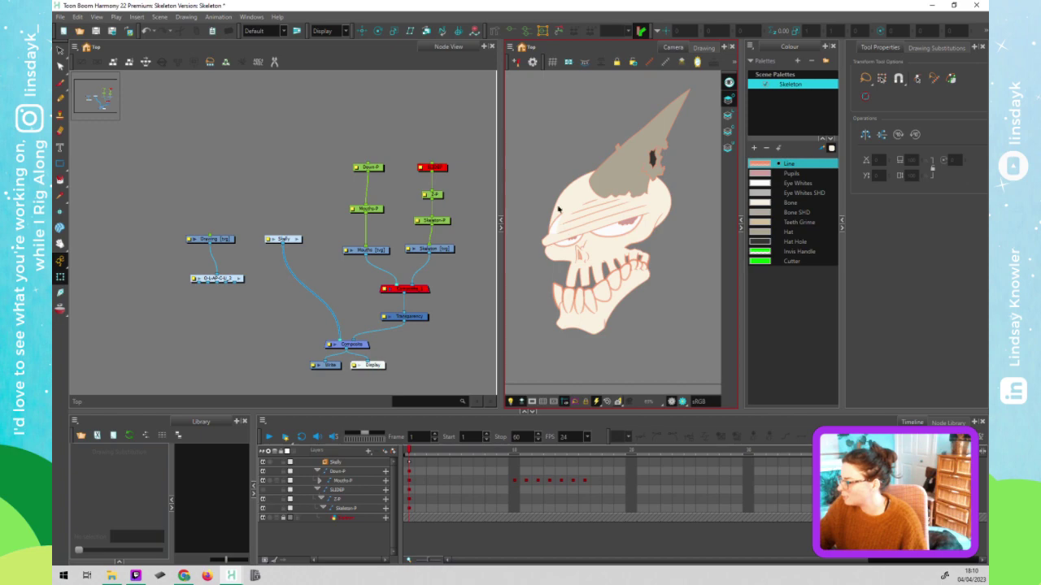
pyautogui.scroll(-2, 648, 298)
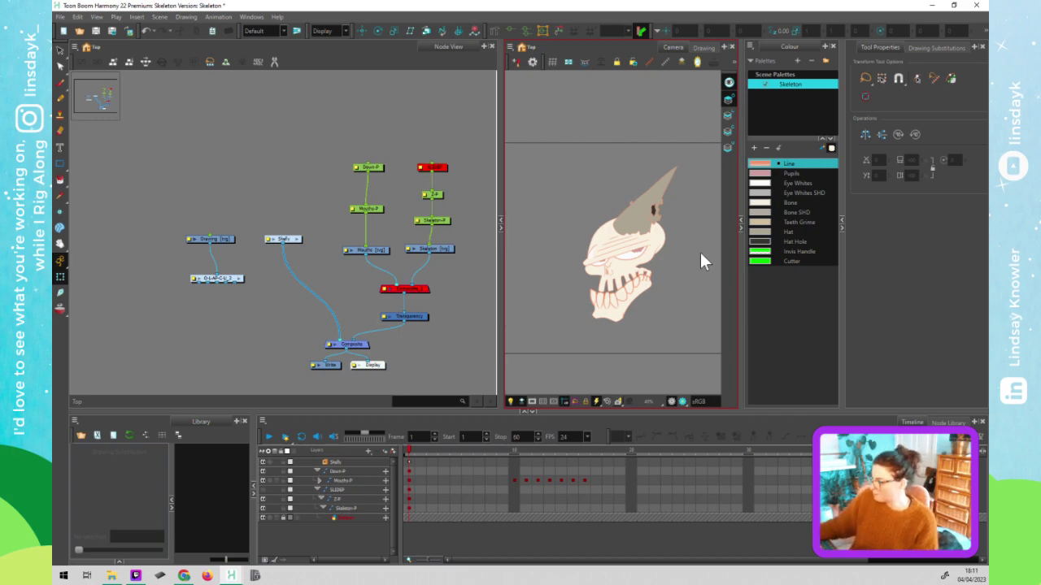
pyautogui.doubleClick(759, 168)
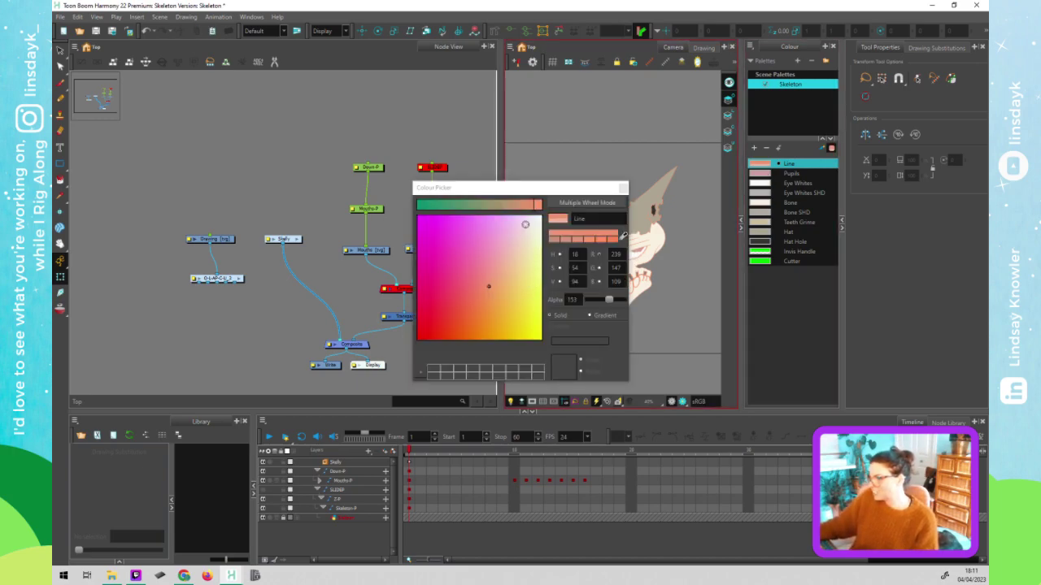
pyautogui.moveTo(443, 204)
pyautogui.mouseDown()
pyautogui.moveTo(402, 207)
pyautogui.moveTo(410, 345)
pyautogui.mouseUp()
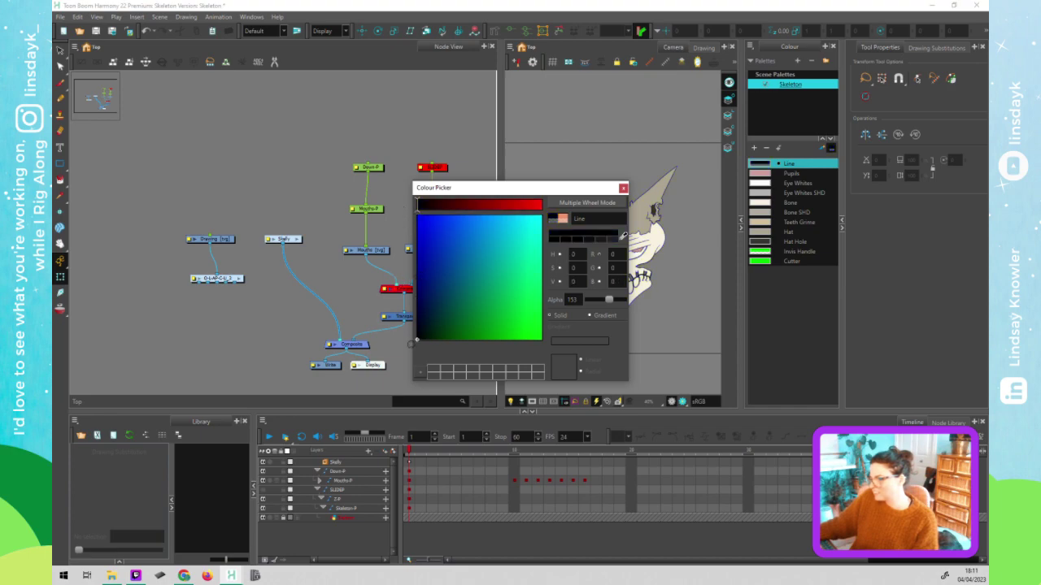
pyautogui.moveTo(608, 301); pyautogui.dragTo(630, 299)
pyautogui.click(622, 188)
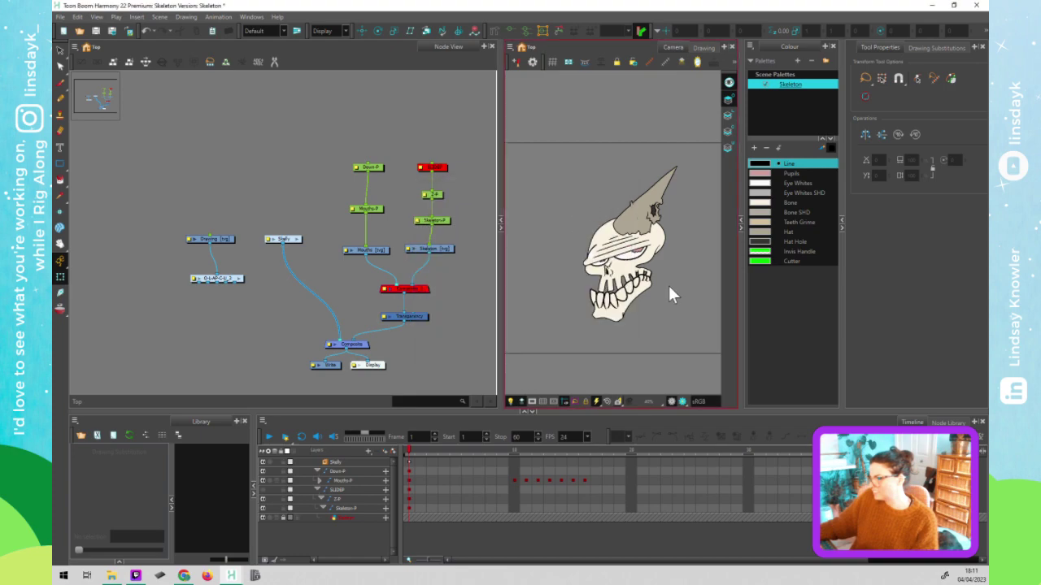
# - Toggle the reference sketch's composite on and off to compare it with the black-lined head
pyautogui.scroll(3, 696, 273)
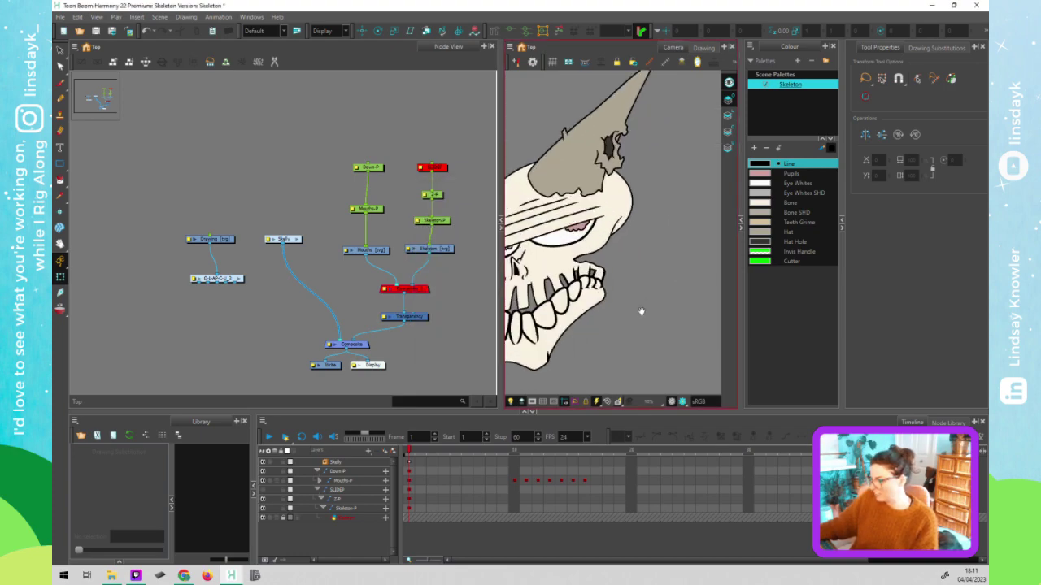
pyautogui.moveTo(641, 311); pyautogui.dragTo(681, 312)
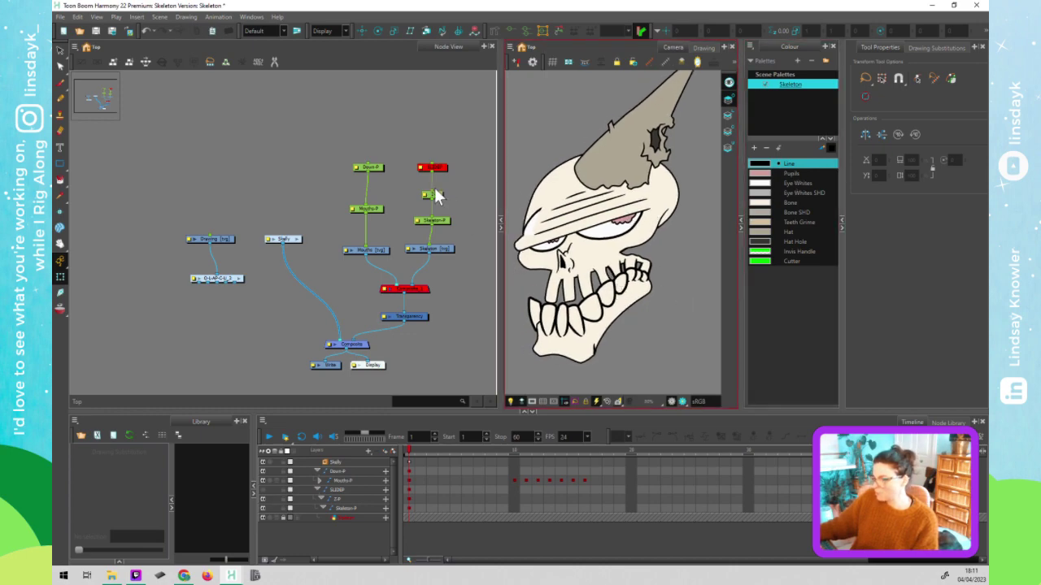
pyautogui.click(425, 291)
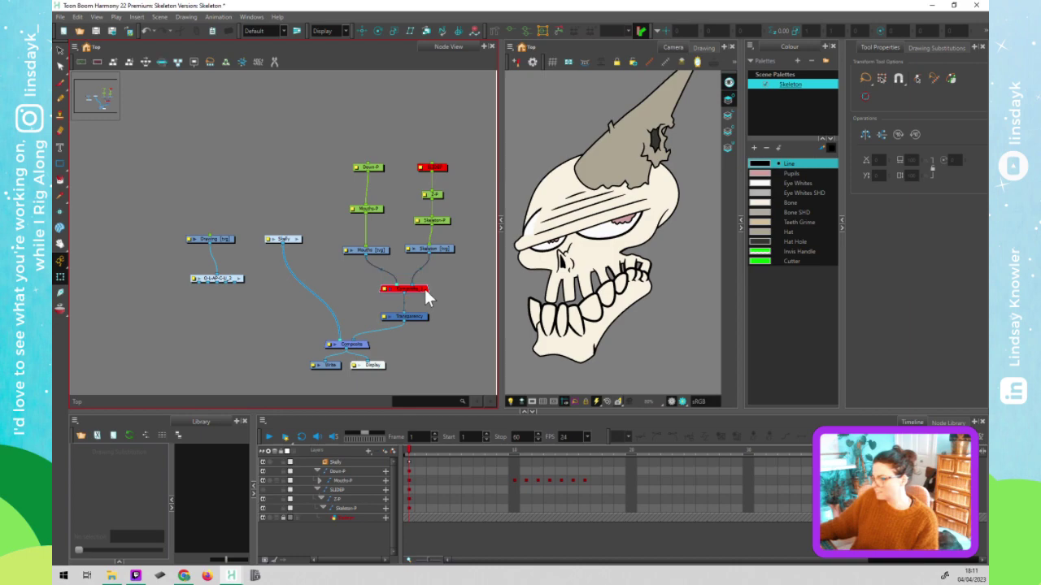
pyautogui.press('d')
pyautogui.press('d')
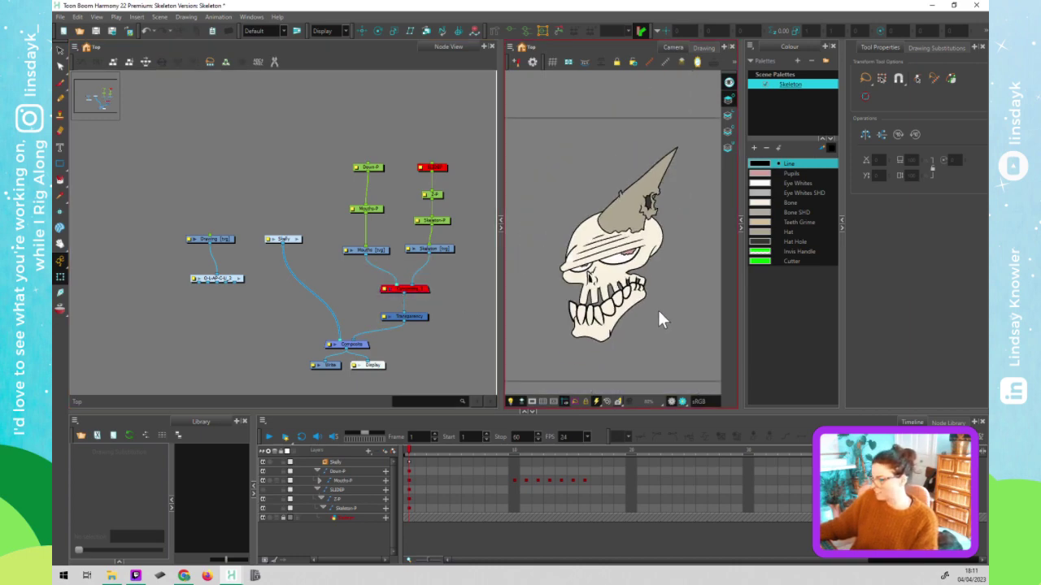
pyautogui.hotkey('ctrl', 'z')
pyautogui.hotkey('ctrl', 'z')
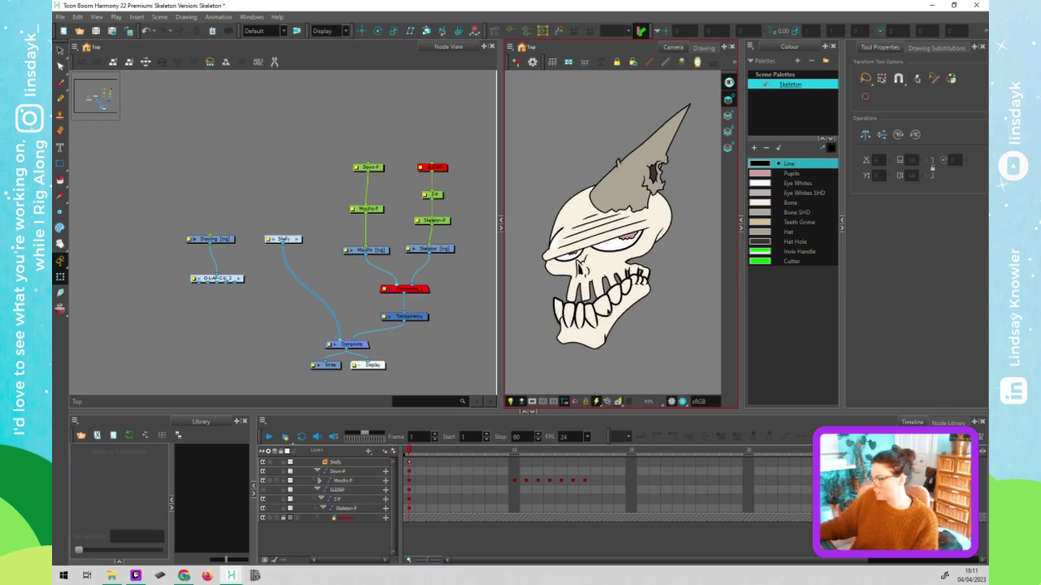
# - Select the middle bottom tooth's drawing and locate its node inside the Skelly group
pyautogui.click(608, 311)
pyautogui.hotkey('alt', 's')
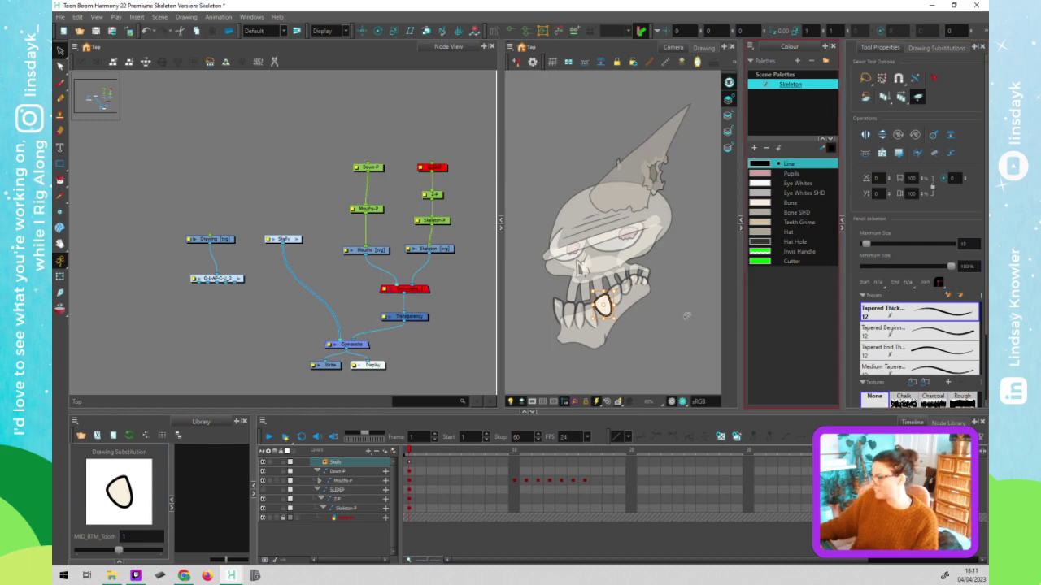
pyautogui.click(323, 269)
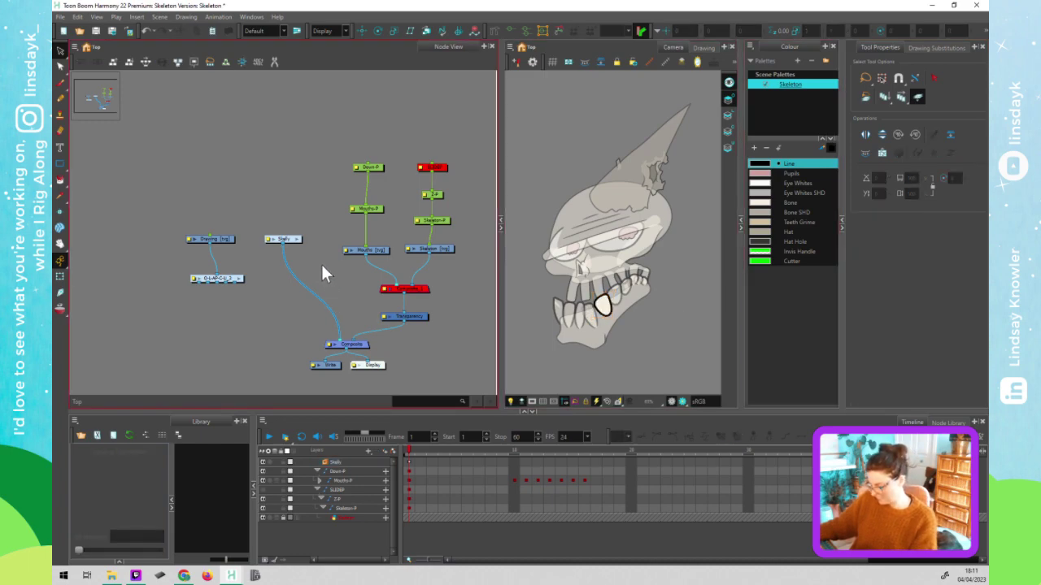
pyautogui.click(603, 302)
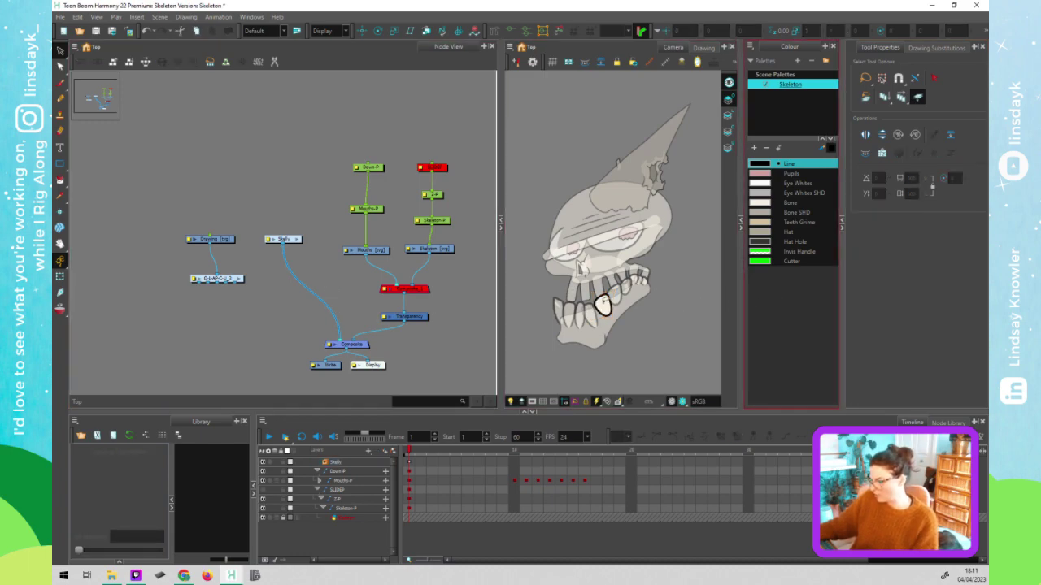
pyautogui.click(355, 266)
pyautogui.hotkey('ctrl', 'Return')
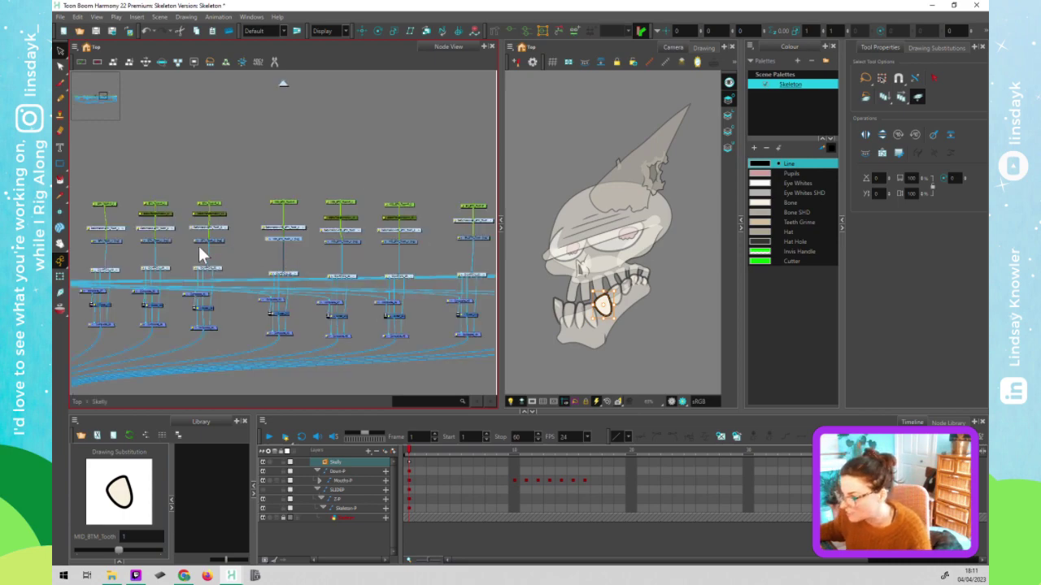
# - Select all the bottom teeth drawings in the Skelly network and set their pencil lines' maximum size to 8
pyautogui.moveTo(86, 237)
pyautogui.mouseDown()
pyautogui.moveTo(135, 249)
pyautogui.moveTo(482, 245)
pyautogui.mouseUp()
pyautogui.scroll(-3, 470, 257)
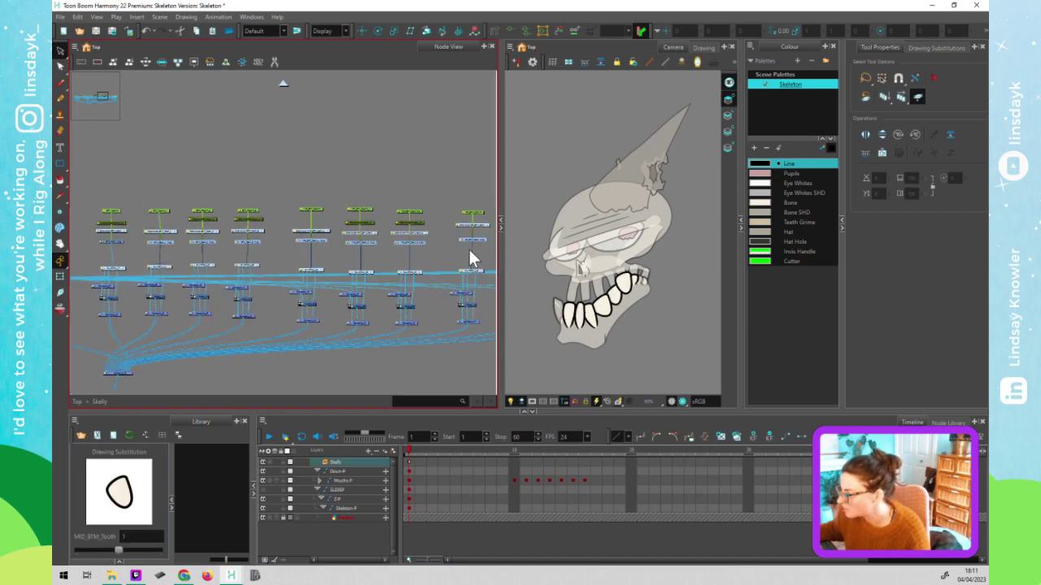
pyautogui.hscroll(2, 429, 256)
pyautogui.hscroll(4, 398, 246)
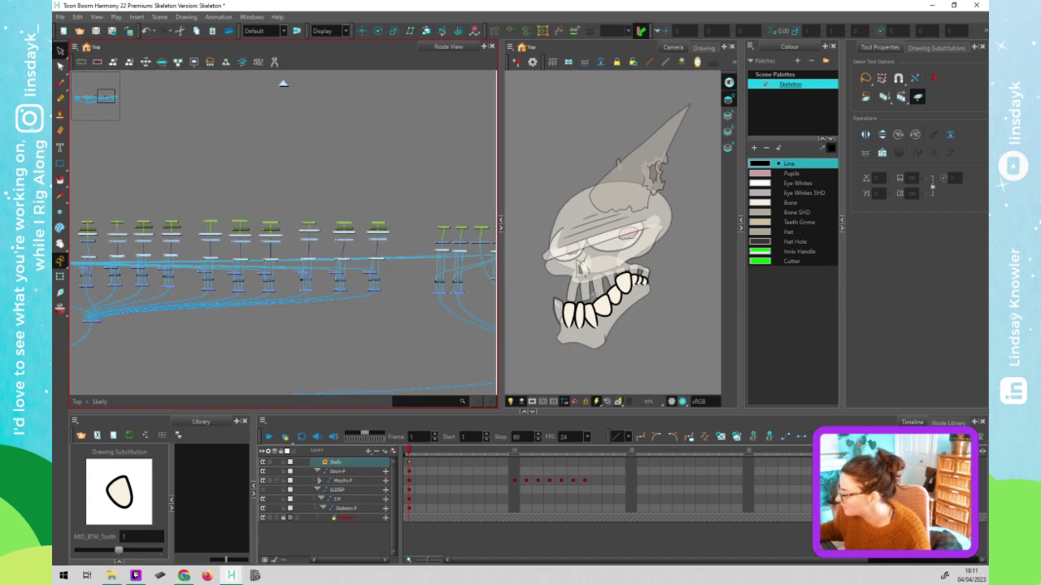
pyautogui.scroll(-2, 126, 259)
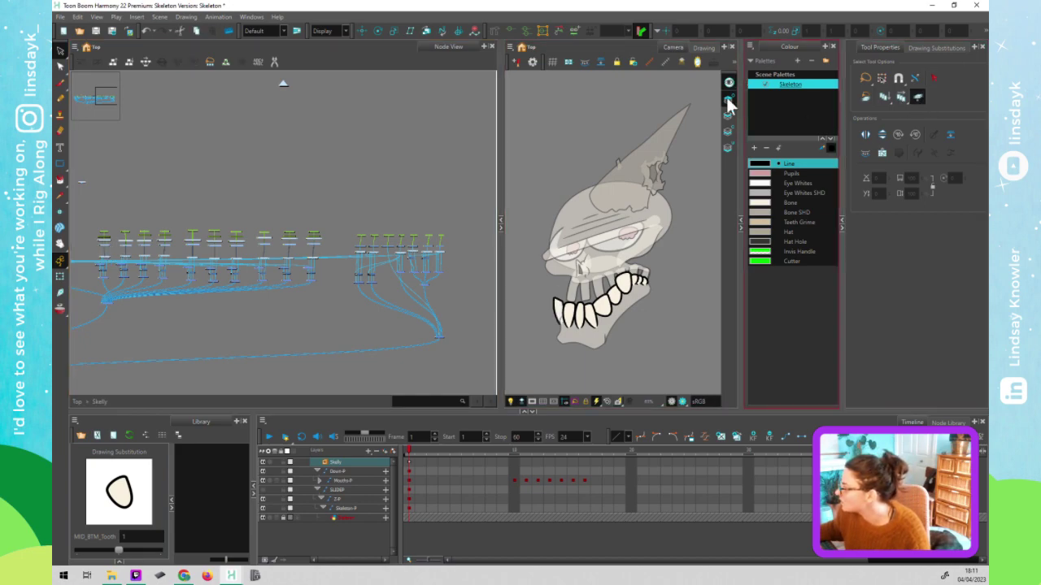
pyautogui.click(649, 306)
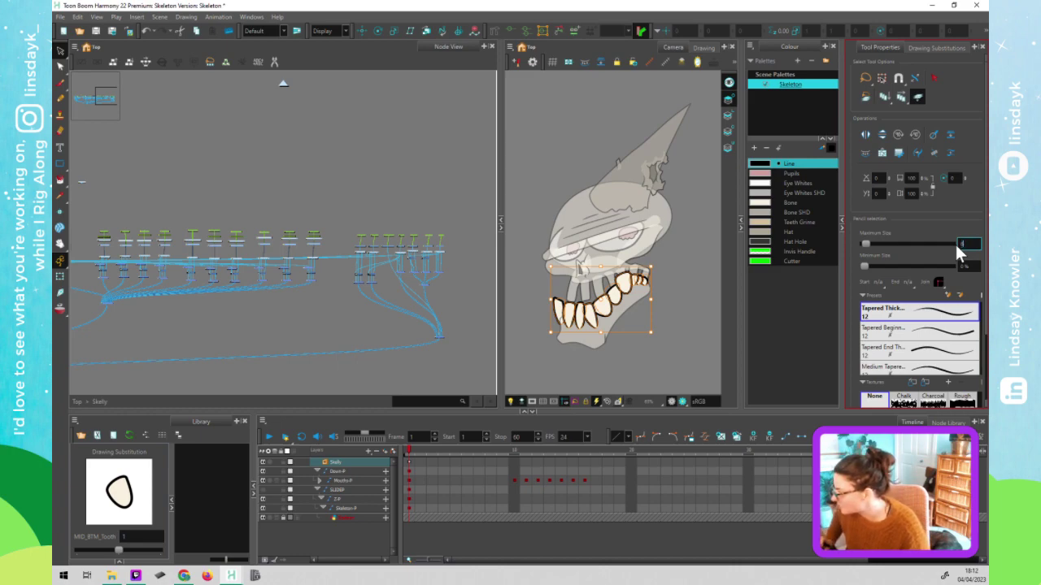
pyautogui.write('8')
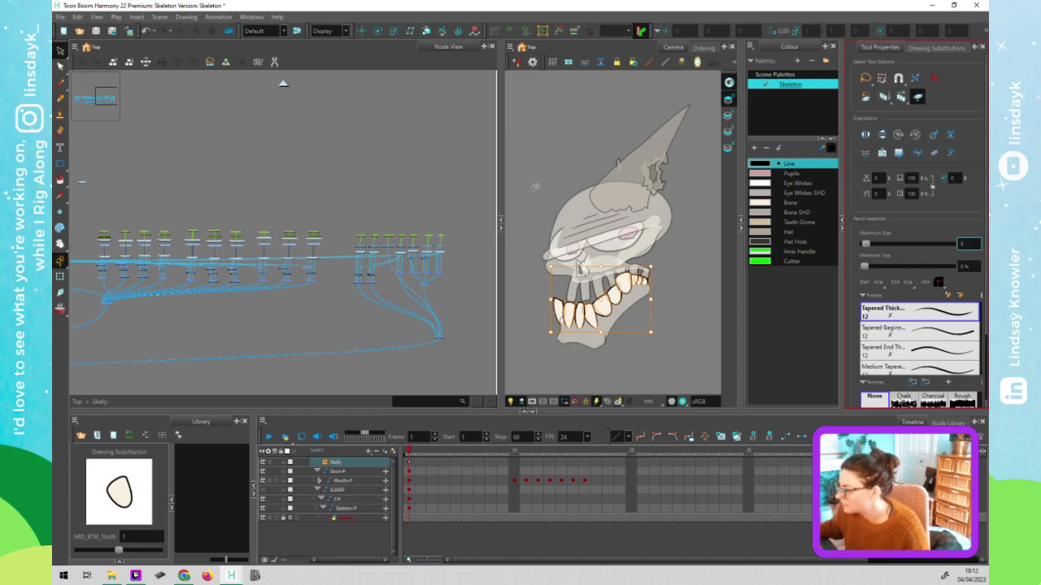
pyautogui.click(453, 183)
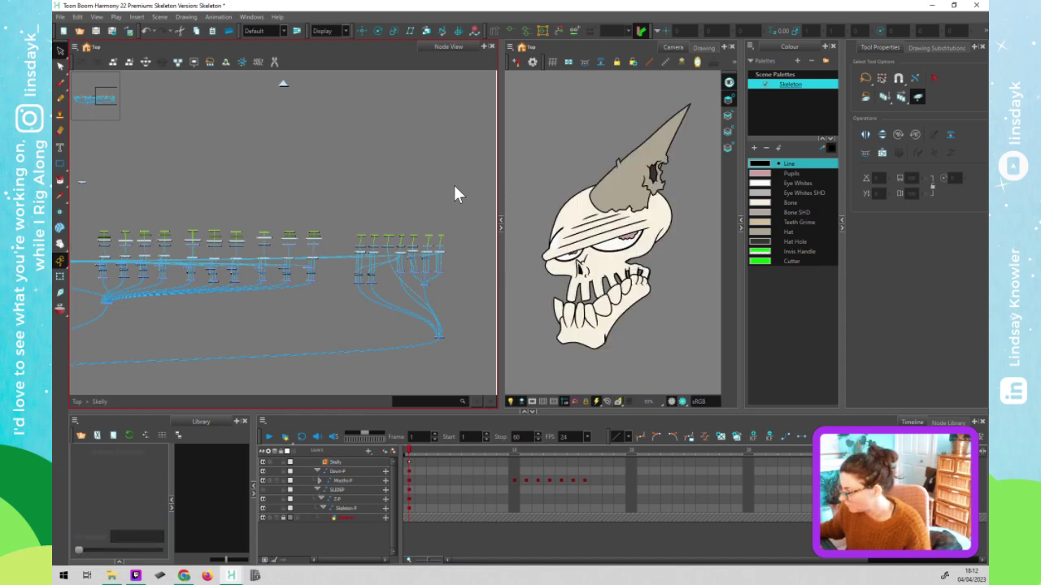
# - Select a back top tooth on the head and step through the neighbouring back top teeth drawings to identify them and locate their nodes
pyautogui.click(624, 253)
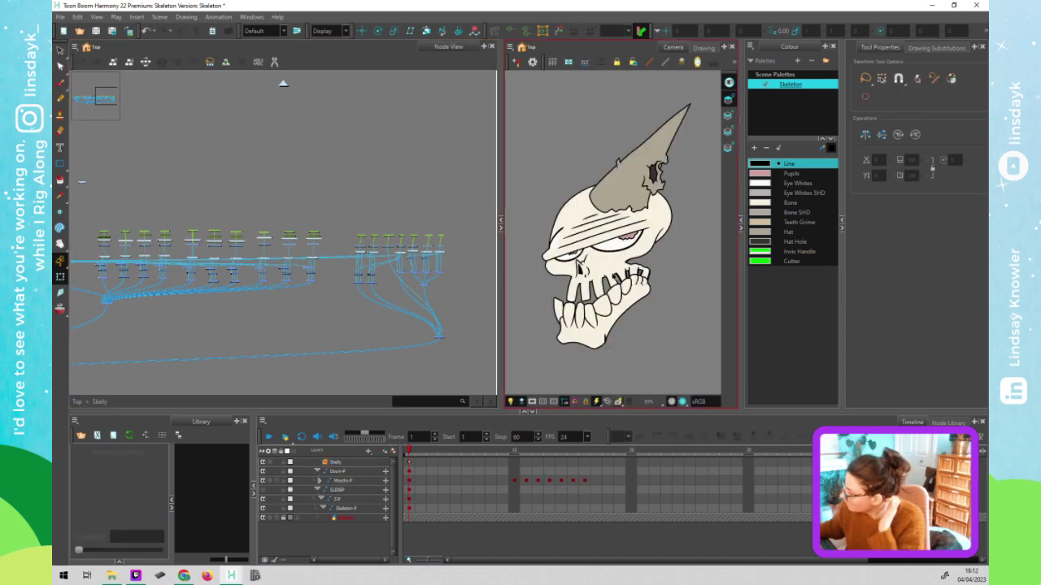
pyautogui.scroll(1, 635, 274)
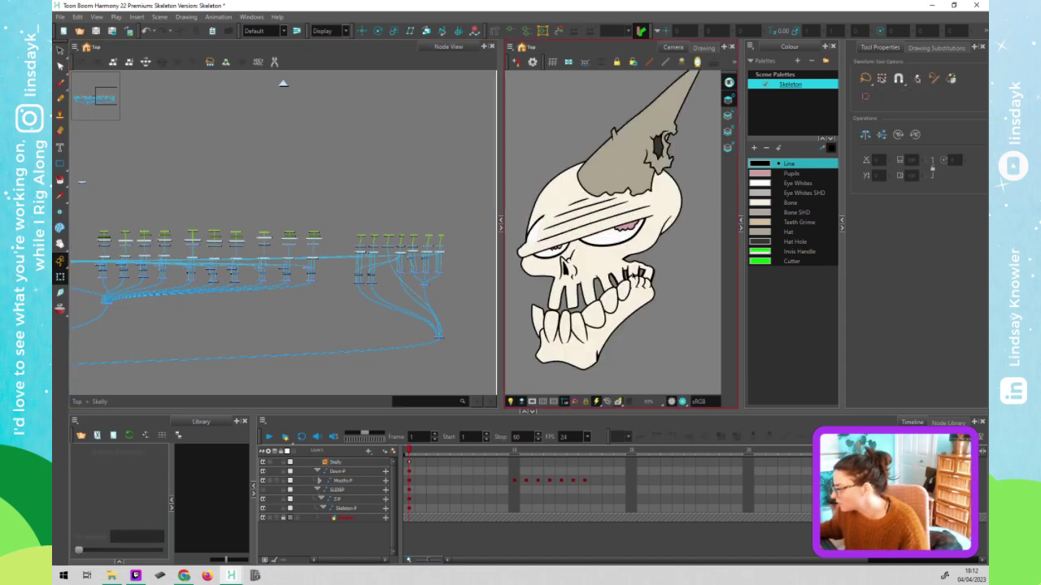
pyautogui.scroll(2, 574, 271)
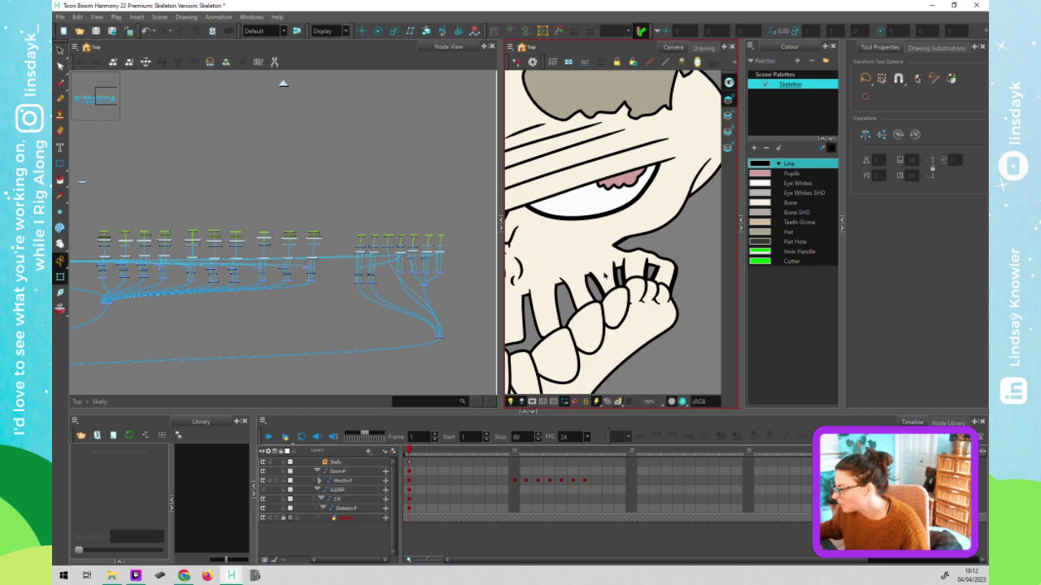
pyautogui.click(605, 277)
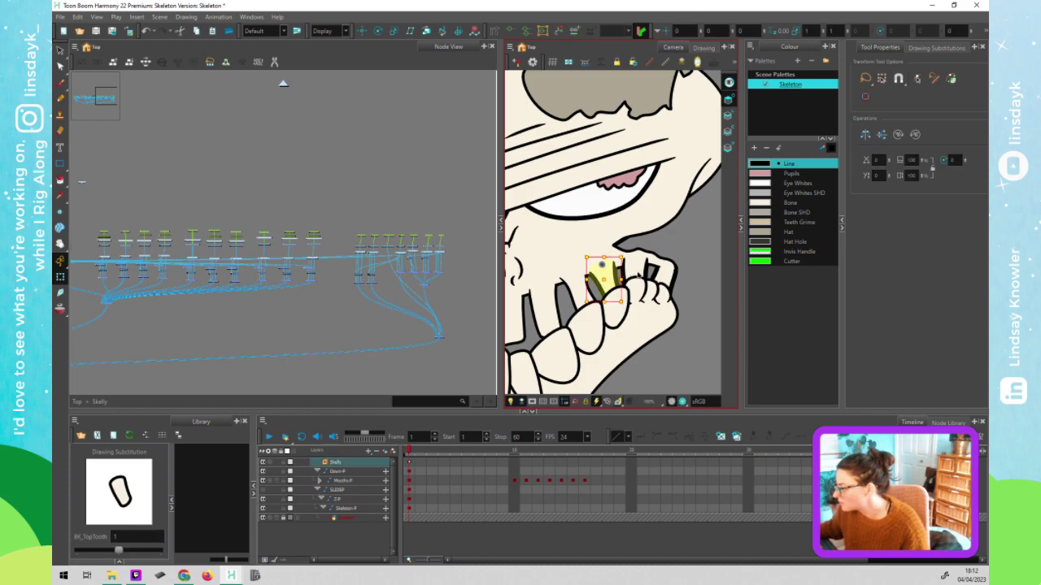
pyautogui.hotkey('alt', 's')
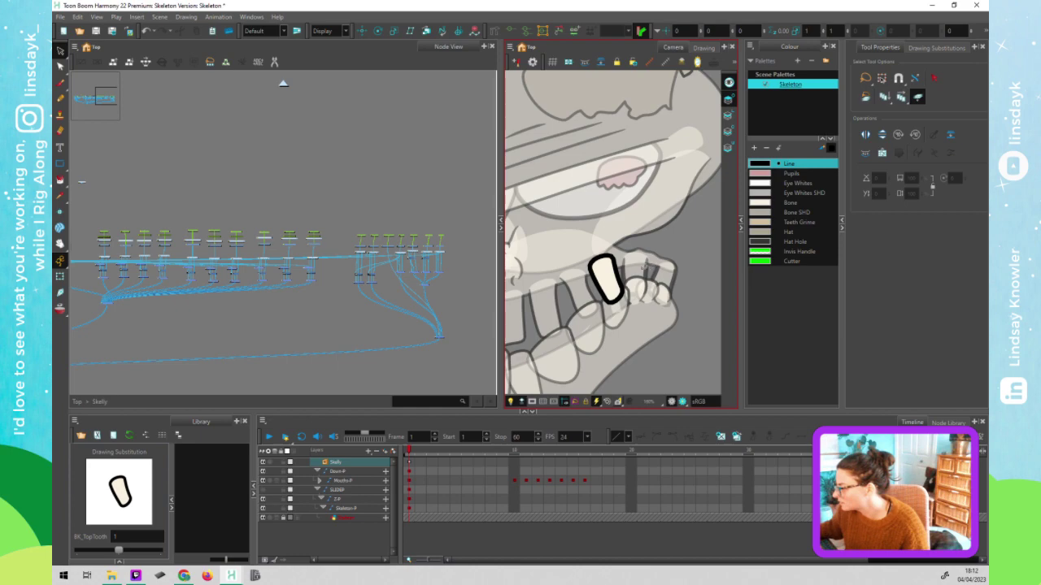
pyautogui.hotkey('ctrl', 'z')
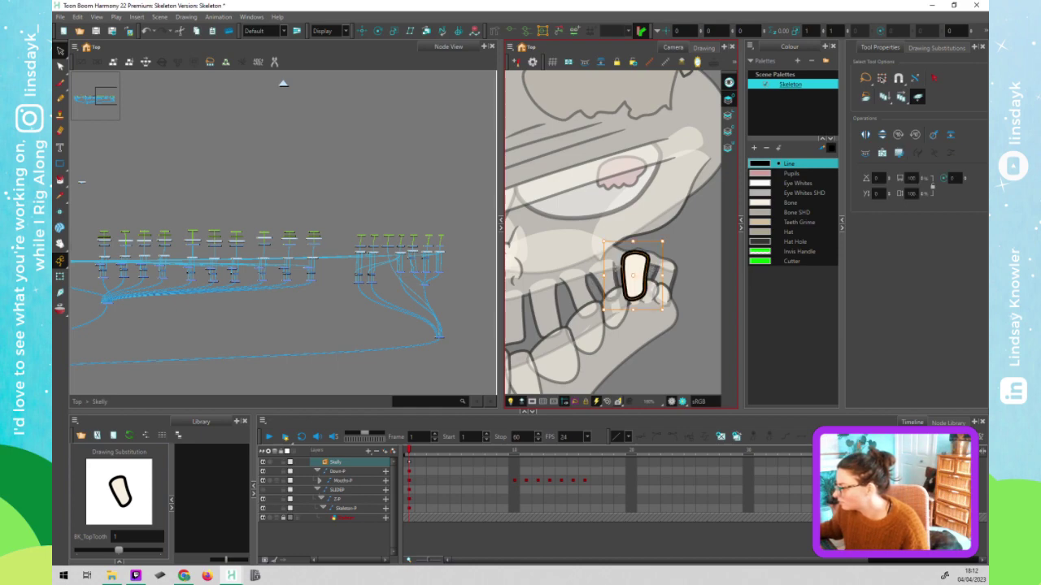
pyautogui.hotkey('ctrl', 'shift', 'z')
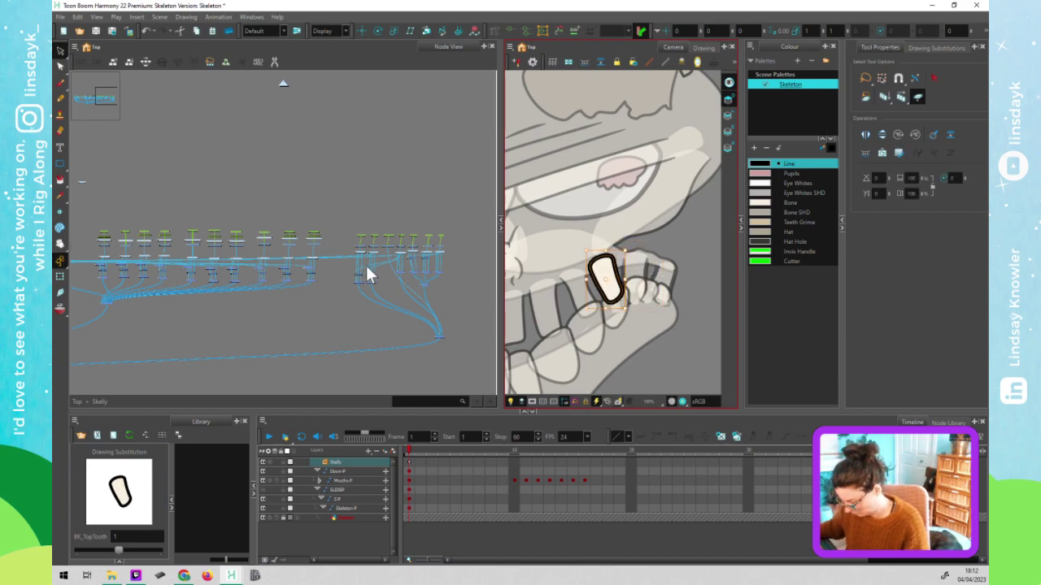
pyautogui.scroll(2, 366, 265)
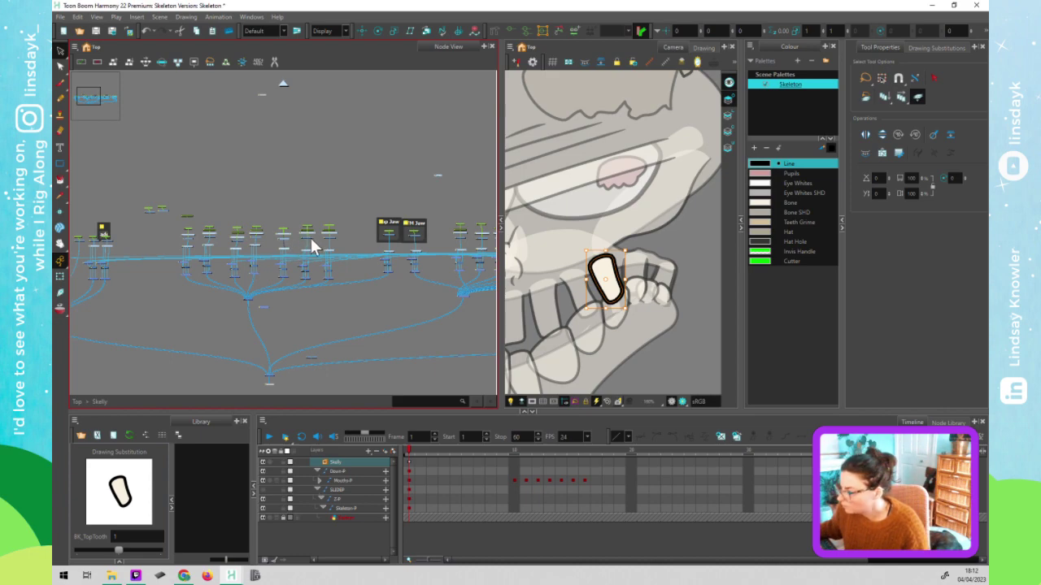
pyautogui.hotkey('ctrl', 'z')
pyautogui.hotkey('ctrl', 'z')
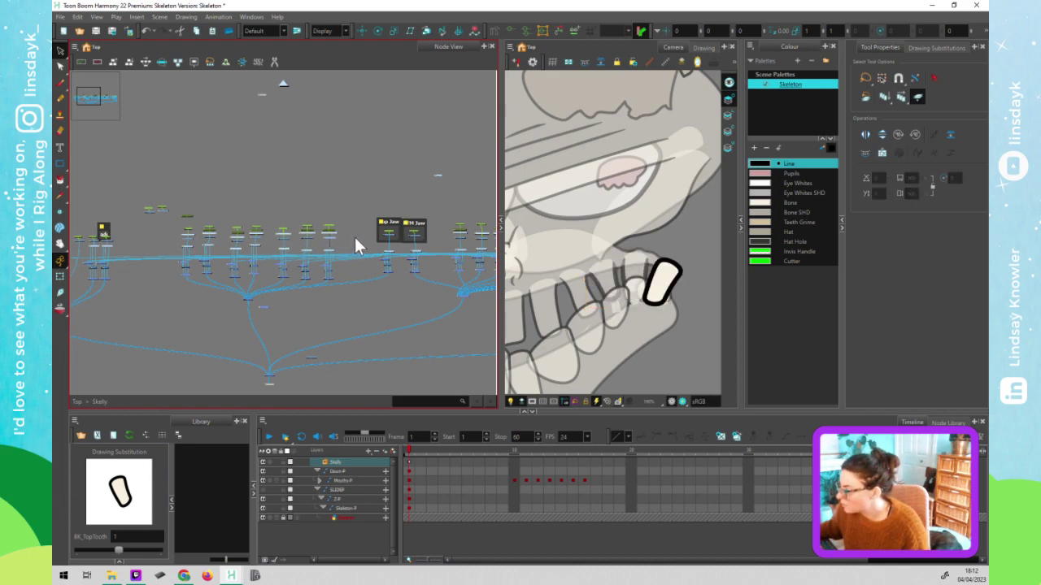
# - Select the three back top teeth drawings together, set their pencil lines' maximum size to 4, and clear the selection
pyautogui.click(294, 249)
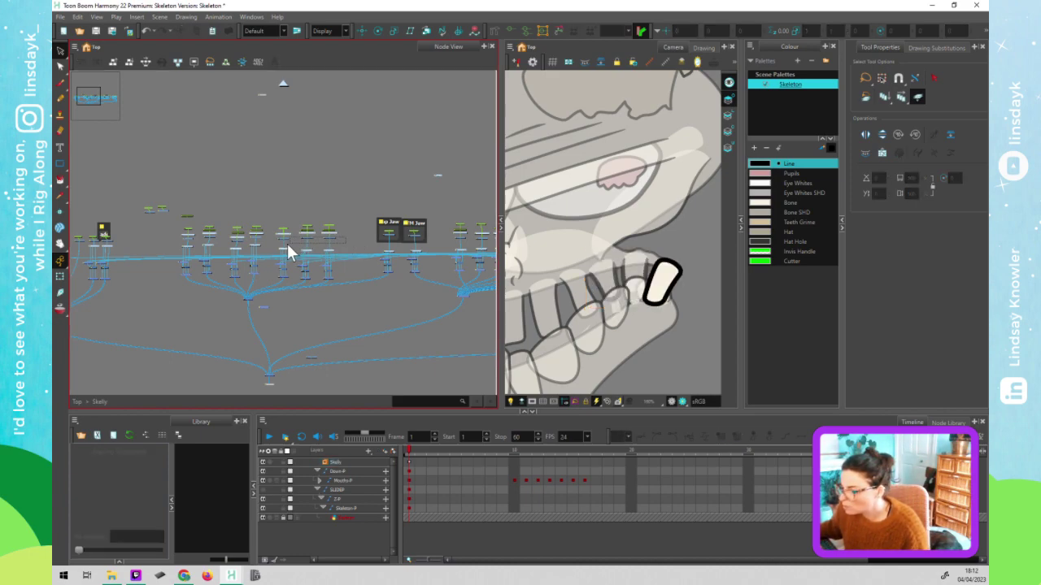
pyautogui.click(602, 299)
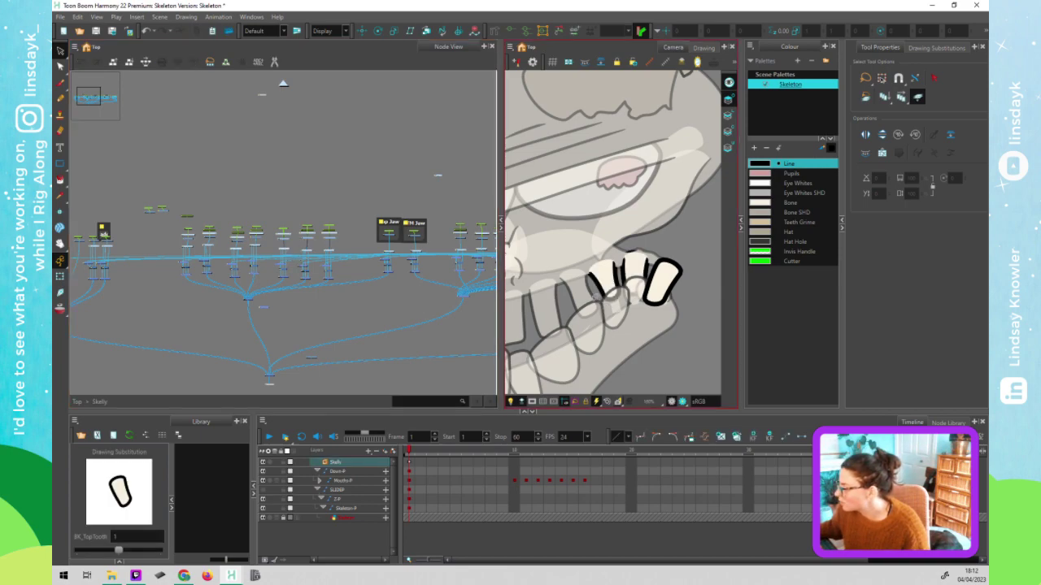
pyautogui.moveTo(596, 295)
pyautogui.mouseDown()
pyautogui.moveTo(671, 245)
pyautogui.moveTo(571, 250)
pyautogui.moveTo(589, 321)
pyautogui.mouseUp()
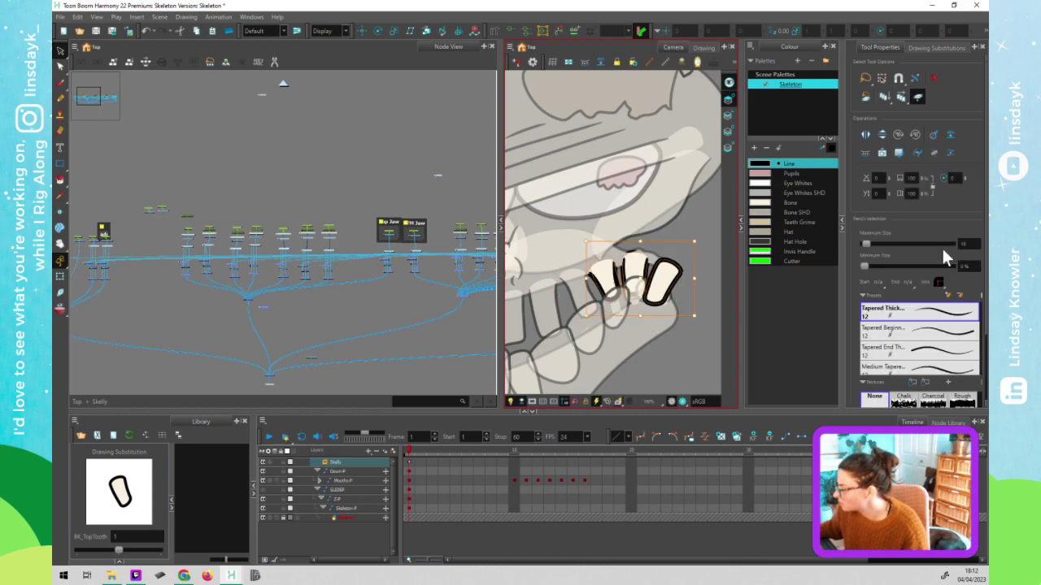
pyautogui.click(968, 243)
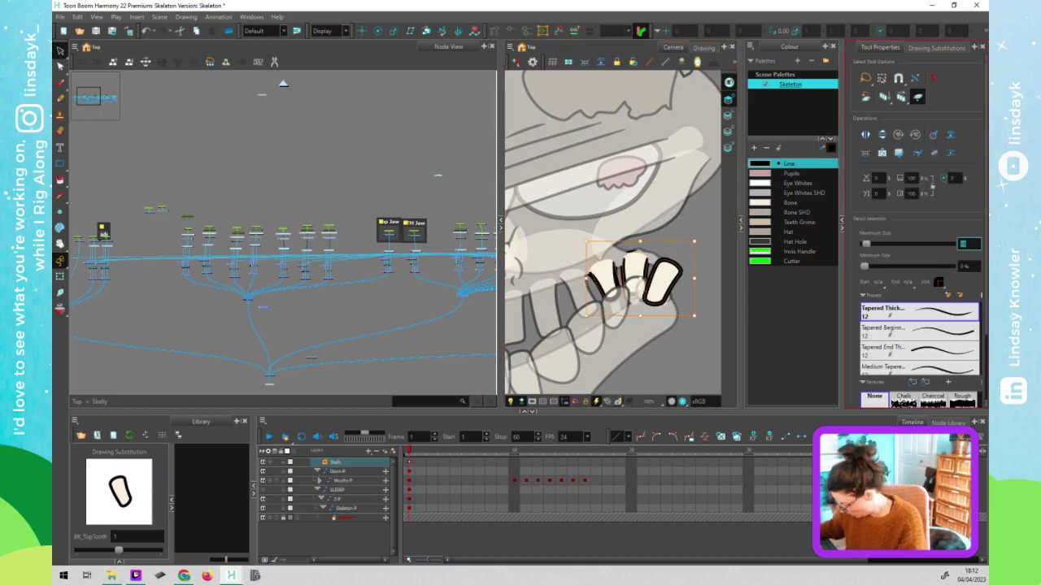
pyautogui.write('4')
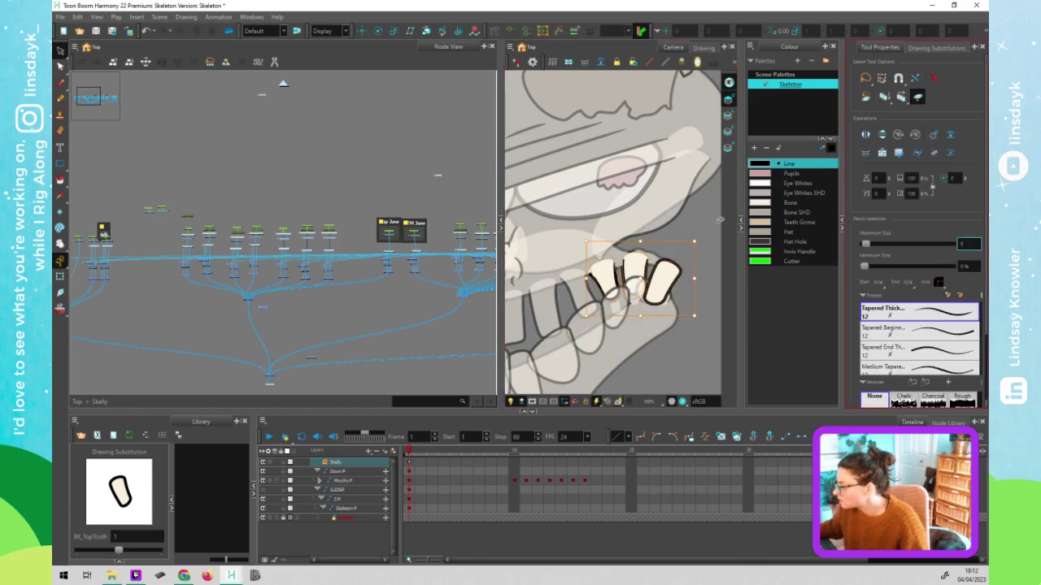
pyautogui.hotkey('shift', 't')
pyautogui.click(701, 223)
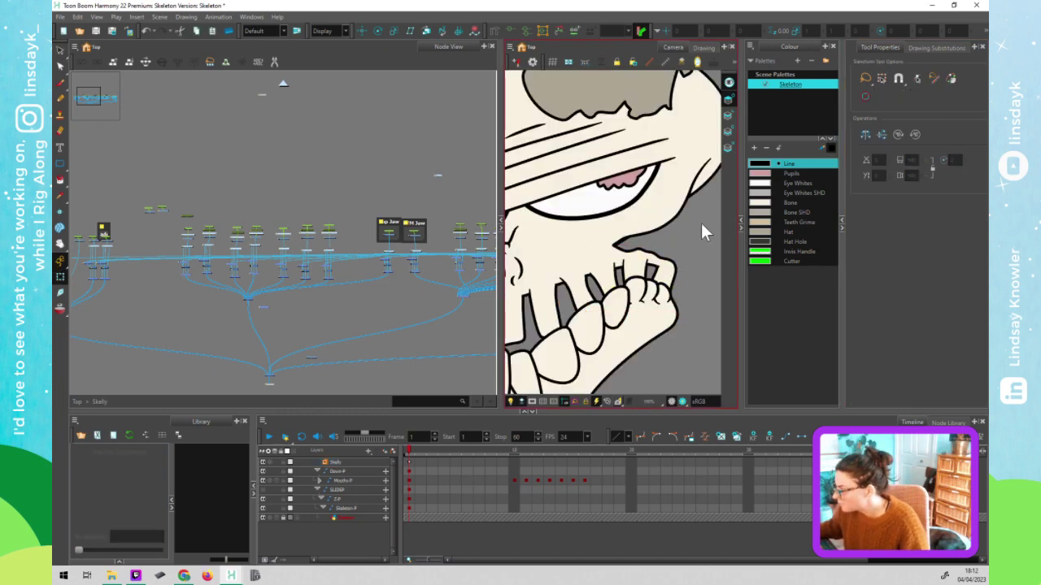
pyautogui.scroll(-5, 700, 221)
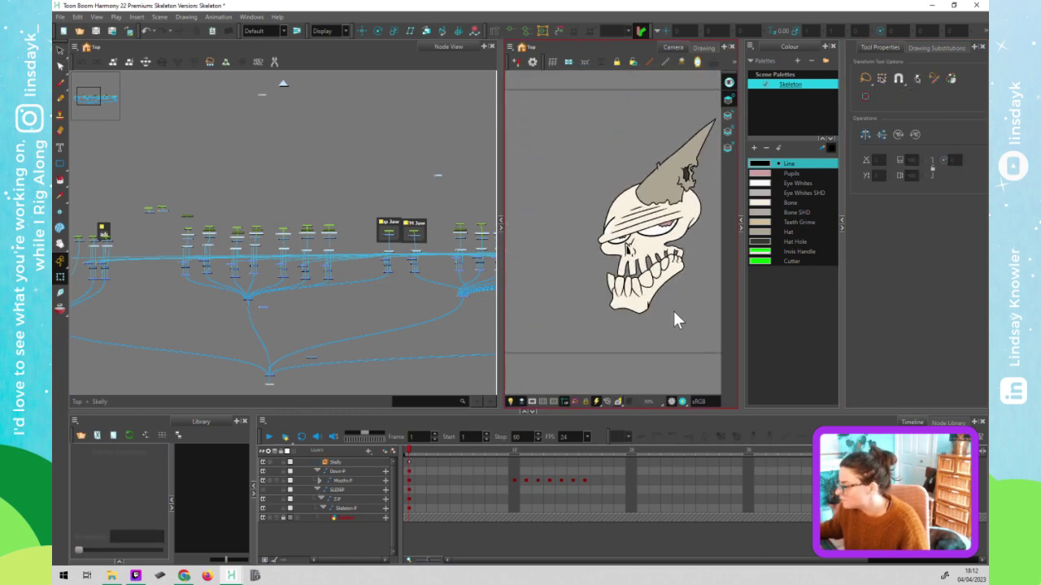
pyautogui.moveTo(683, 306); pyautogui.dragTo(669, 311)
pyautogui.scroll(-2, 671, 316)
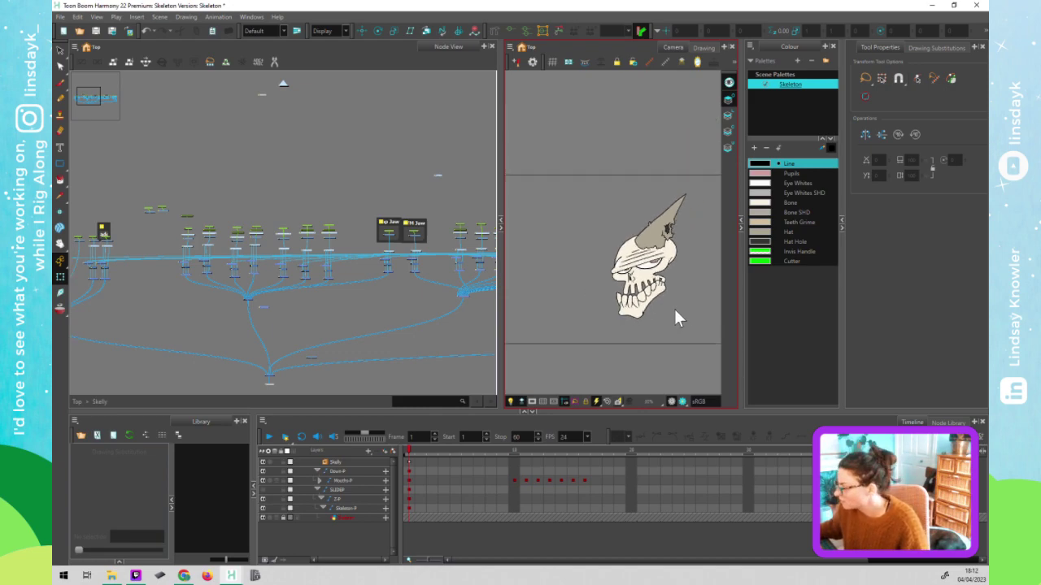
pyautogui.scroll(2, 678, 307)
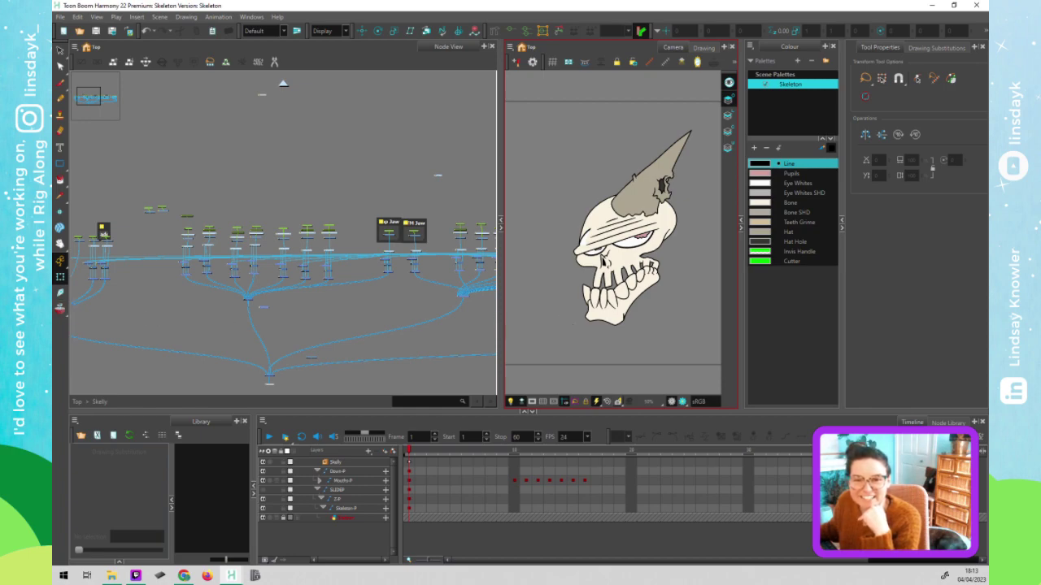
pyautogui.hotkey('alt', 'Tab')
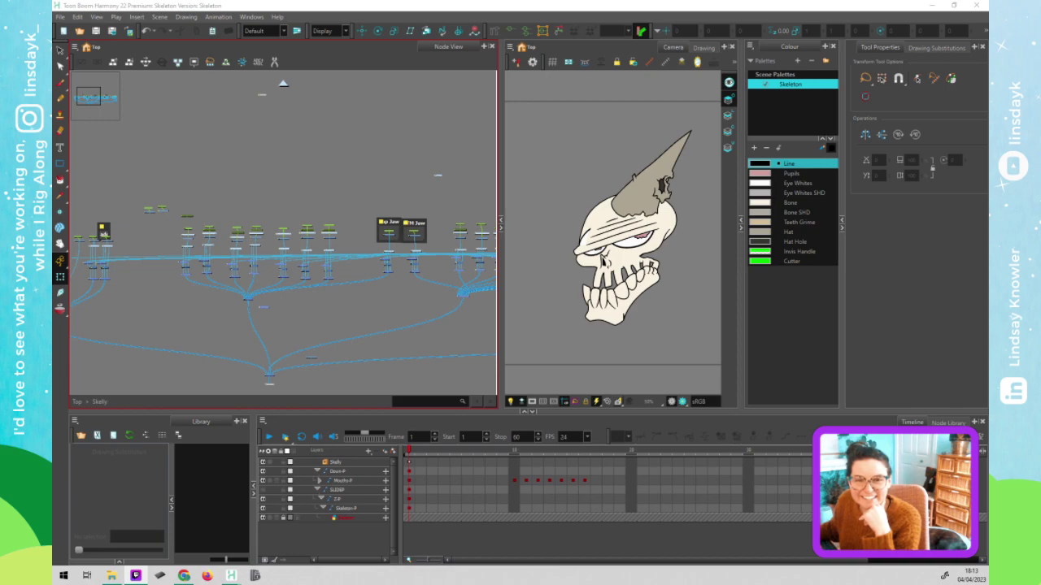